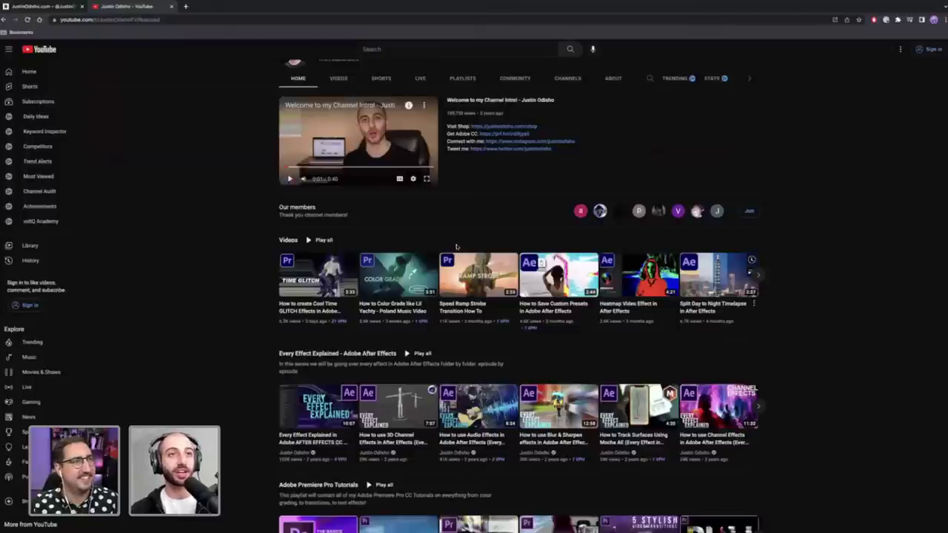
Step: Look over the YouTube channel's home page and the creator's personal website
{"action": "scroll", "coordinate": [456, 247], "scroll_direction": "up", "scroll_amount": 2}
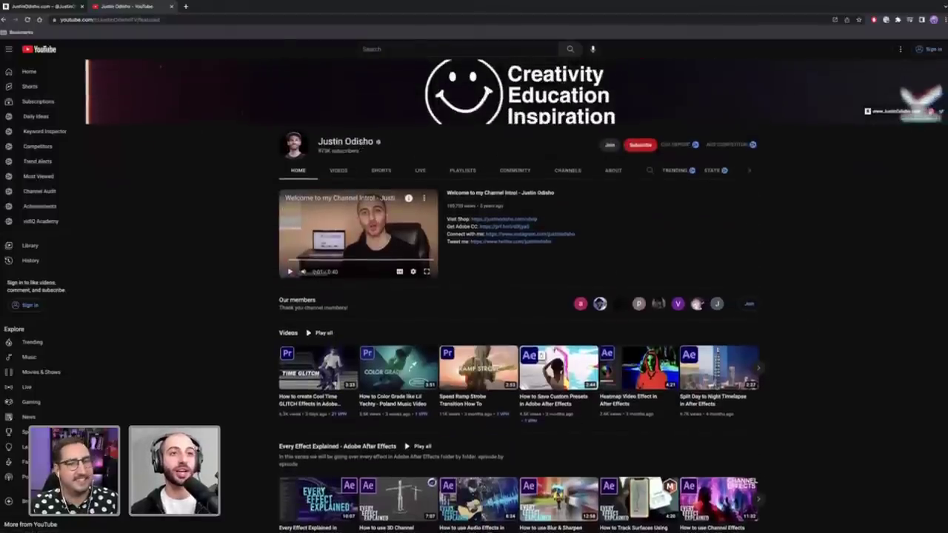
{"action": "scroll", "coordinate": [481, 230], "scroll_direction": "down", "scroll_amount": 3}
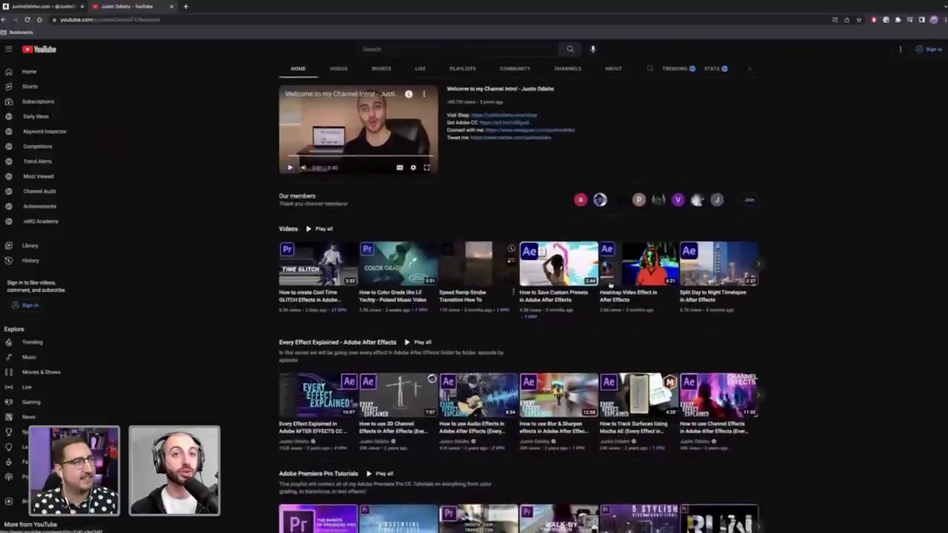
{"action": "scroll", "coordinate": [808, 280], "scroll_direction": "down", "scroll_amount": 3}
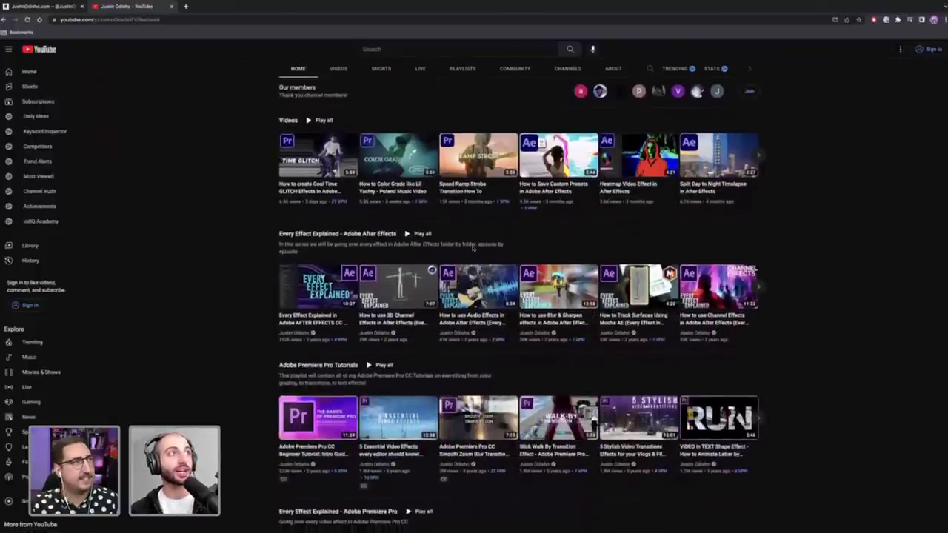
{"action": "left_click", "coordinate": [55, 6]}
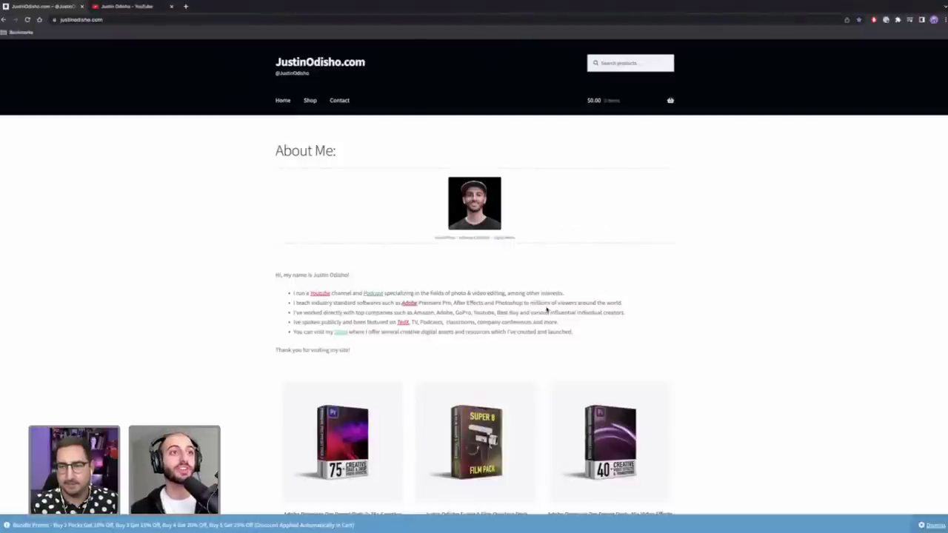
{"action": "scroll", "coordinate": [542, 309], "scroll_direction": "down", "scroll_amount": 1}
{"action": "scroll", "coordinate": [360, 163], "scroll_direction": "up", "scroll_amount": 1}
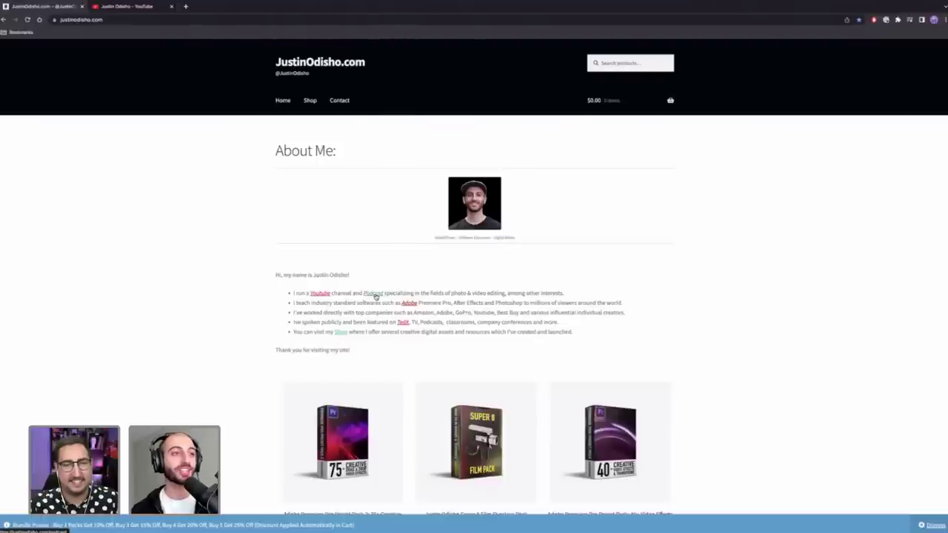
{"action": "left_click", "coordinate": [121, 6]}
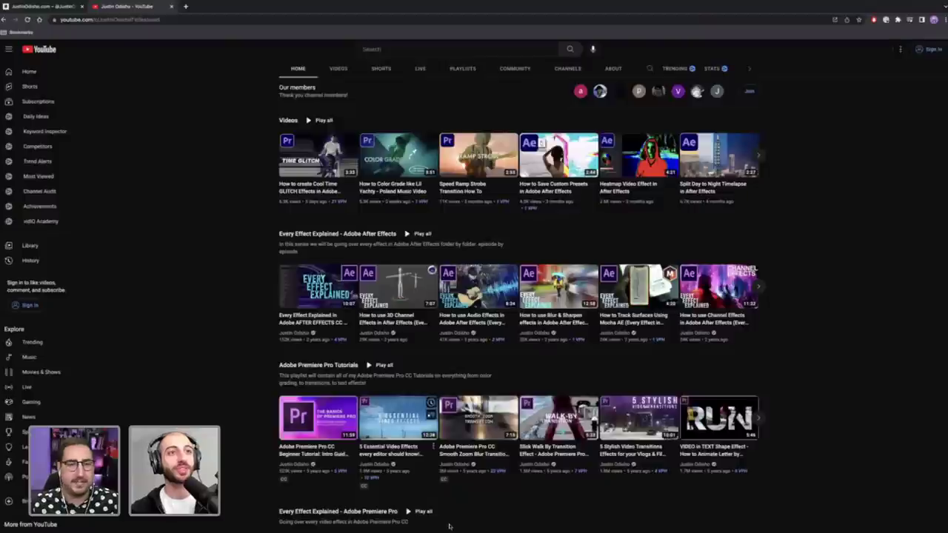
Step: Switch to Premiere Pro and expand the Adjust and Blur & Sharpen folders of the video effects
{"action": "left_click", "coordinate": [444, 522]}
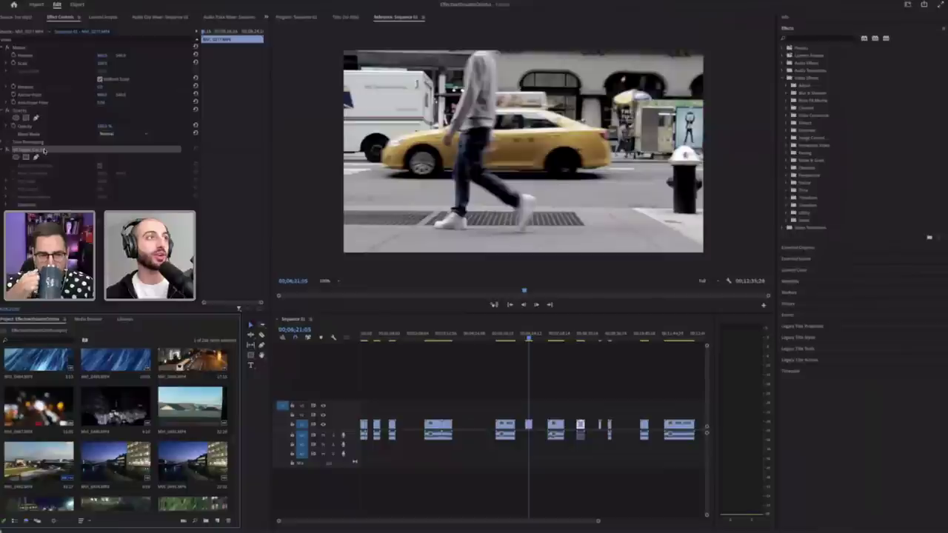
{"action": "left_click", "coordinate": [18, 49]}
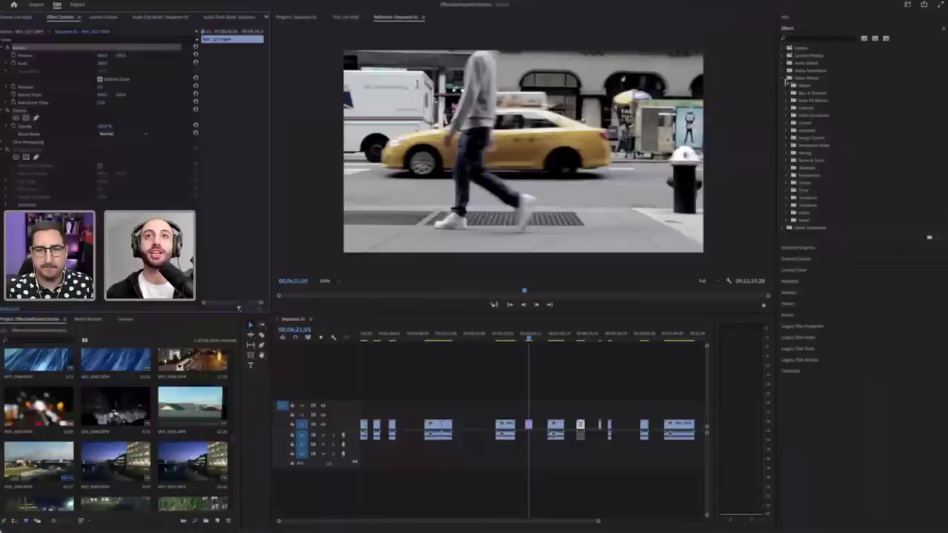
{"action": "left_click", "coordinate": [815, 82]}
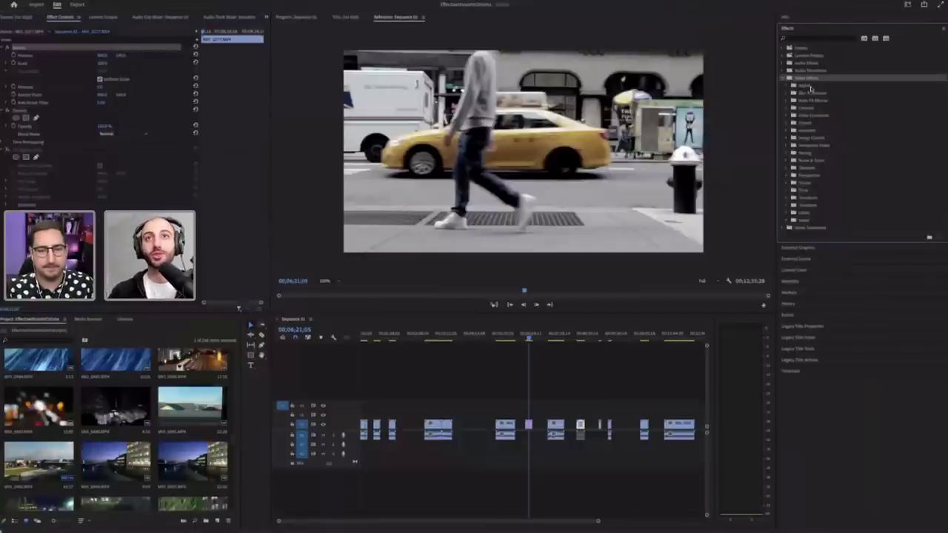
{"action": "left_click", "coordinate": [791, 86]}
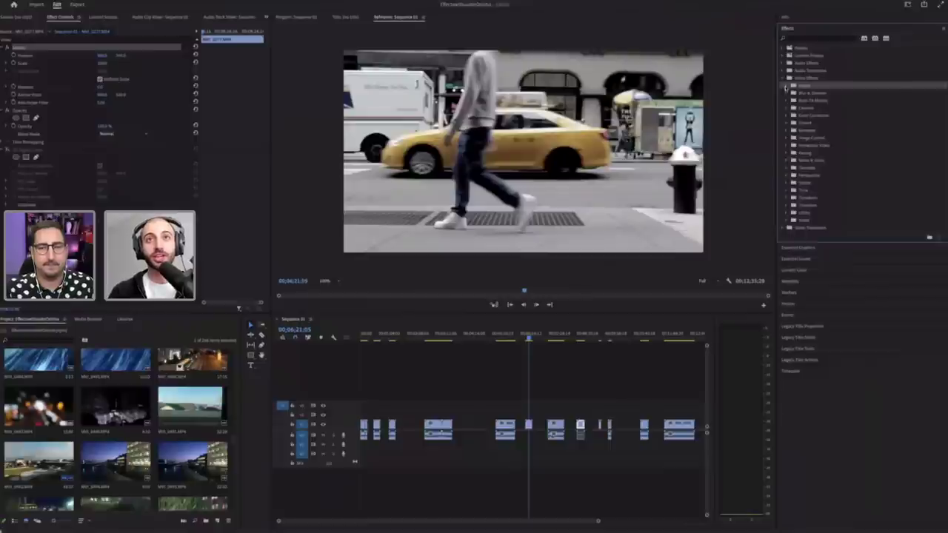
{"action": "left_click", "coordinate": [787, 87]}
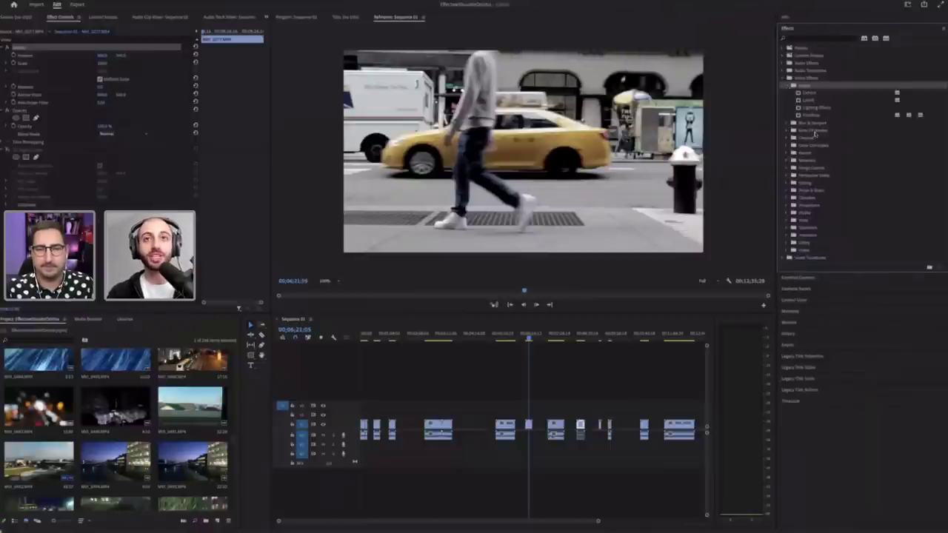
{"action": "left_click", "coordinate": [786, 124]}
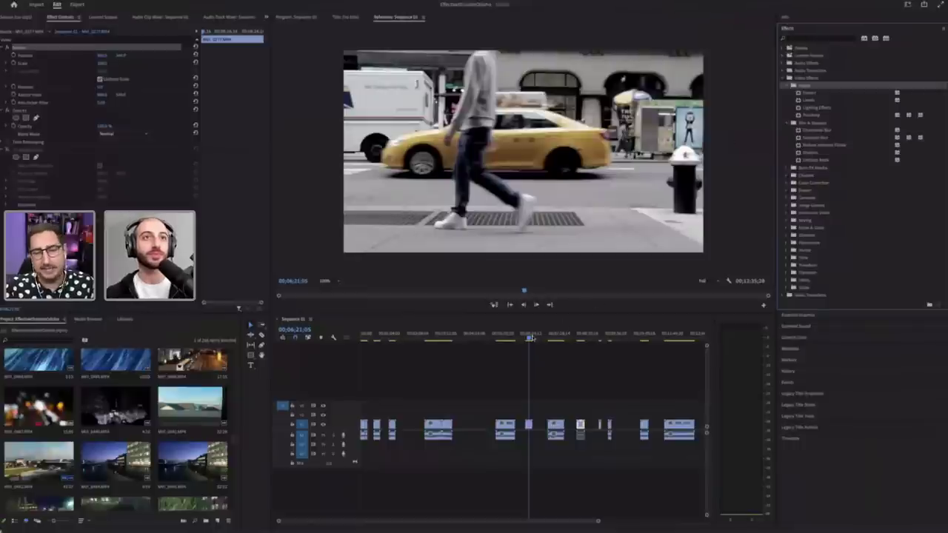
Step: Scrub back through the street and city clips to the first clip of Sequence 01
{"action": "left_click_drag", "start_coordinate": [529, 337], "coordinate": [531, 338]}
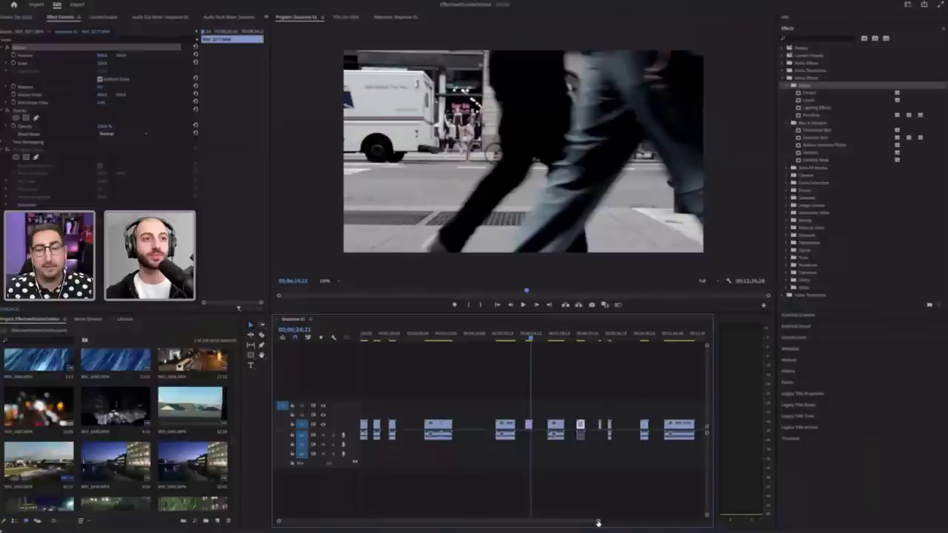
{"action": "left_click_drag", "start_coordinate": [438, 338], "coordinate": [419, 341]}
{"action": "left_click", "coordinate": [393, 337]}
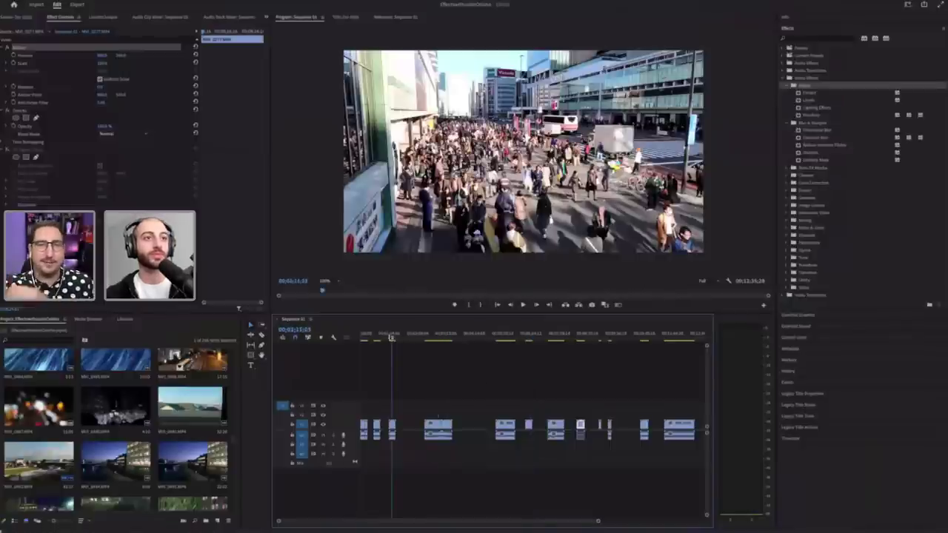
{"action": "left_click", "coordinate": [377, 337]}
{"action": "left_click", "coordinate": [363, 337]}
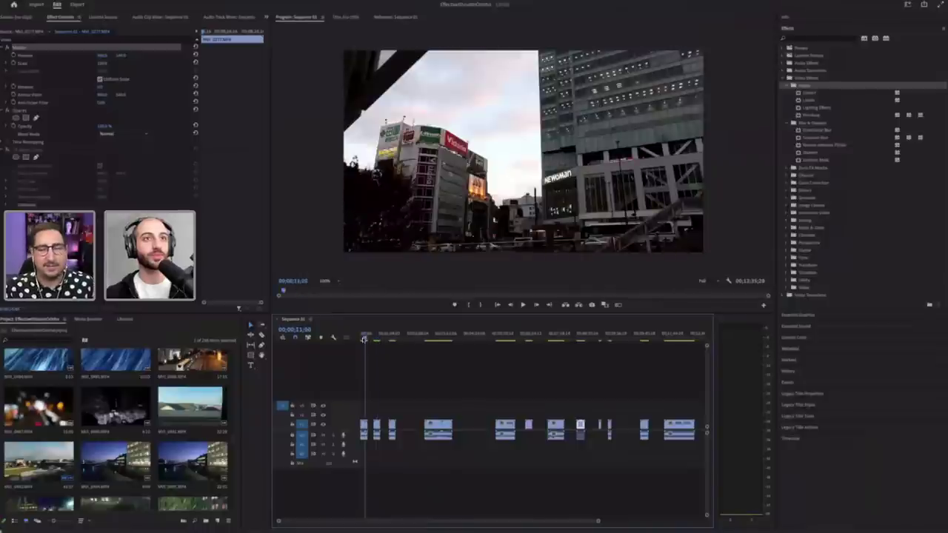
{"action": "left_click_drag", "start_coordinate": [364, 339], "coordinate": [363, 338]}
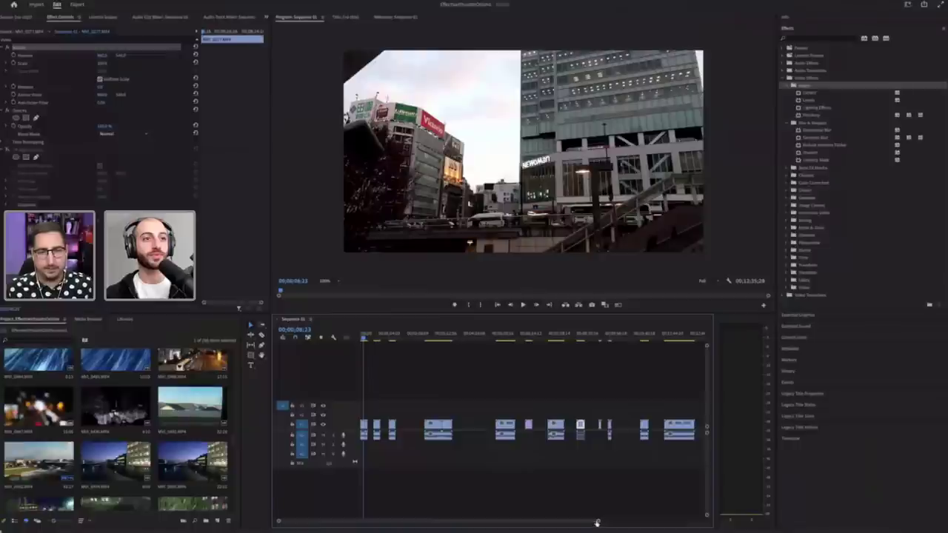
{"action": "left_click_drag", "start_coordinate": [595, 522], "coordinate": [548, 522]}
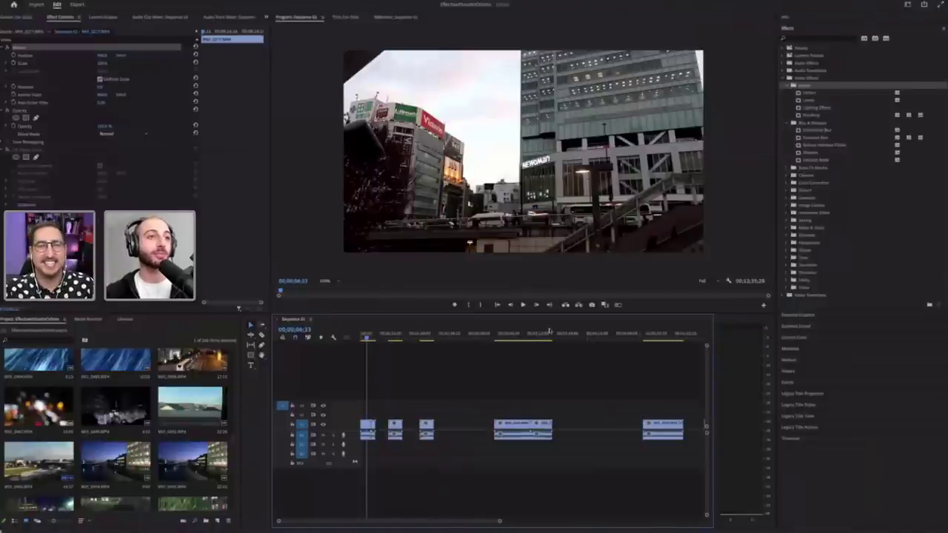
Step: Select the Lighting Effects video effect and find the clip looking up into the forest canopy in the sequence
{"action": "left_click", "coordinate": [809, 92]}
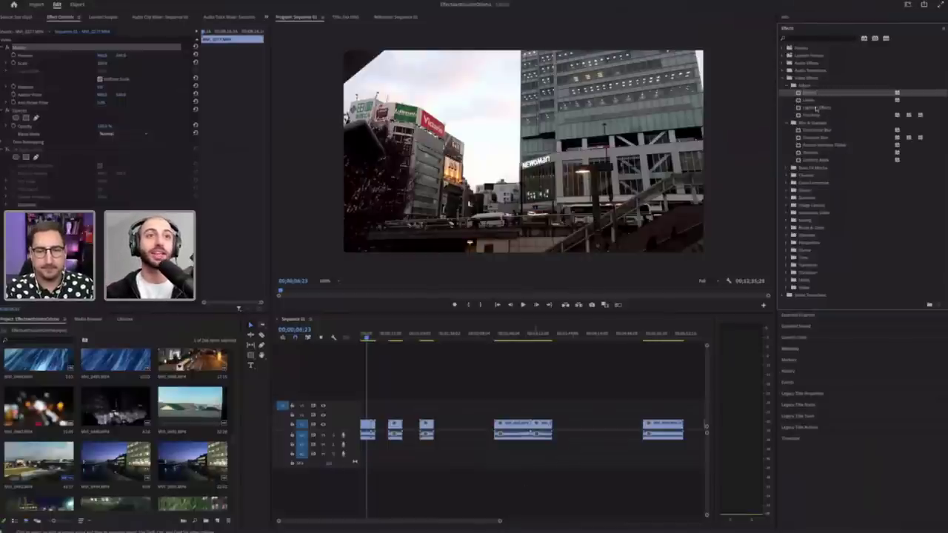
{"action": "left_click", "coordinate": [817, 108]}
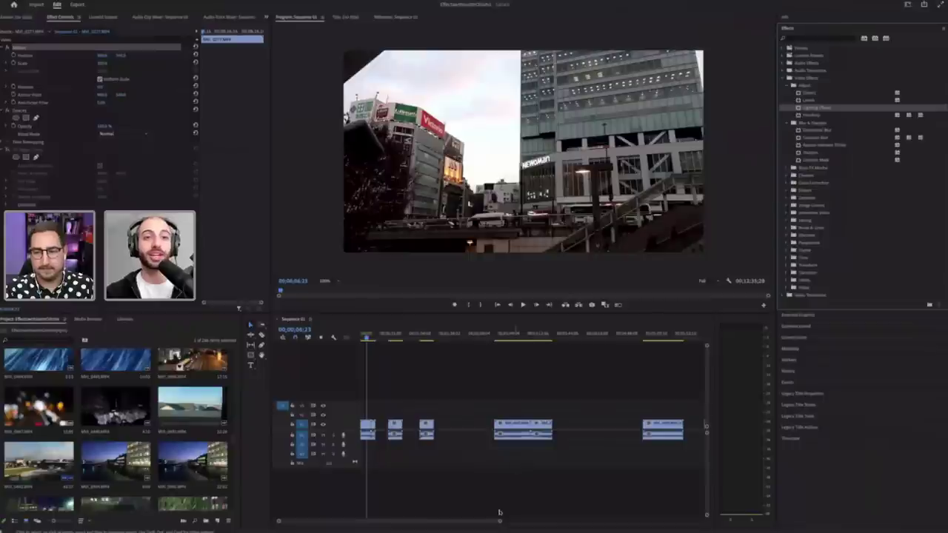
{"action": "left_click_drag", "start_coordinate": [499, 522], "coordinate": [560, 522]}
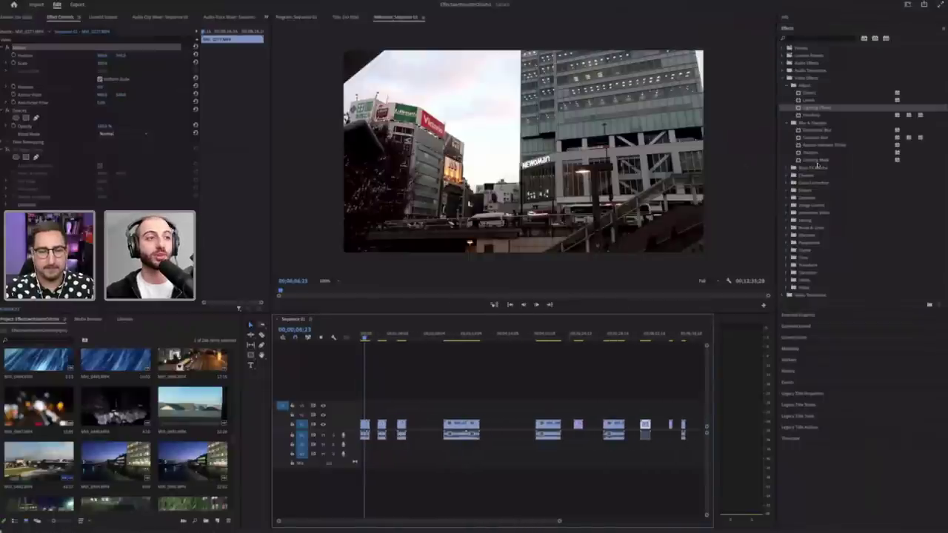
{"action": "left_click", "coordinate": [546, 335]}
{"action": "left_click_drag", "start_coordinate": [560, 521], "coordinate": [588, 521]}
{"action": "left_click_drag", "start_coordinate": [566, 336], "coordinate": [572, 336]}
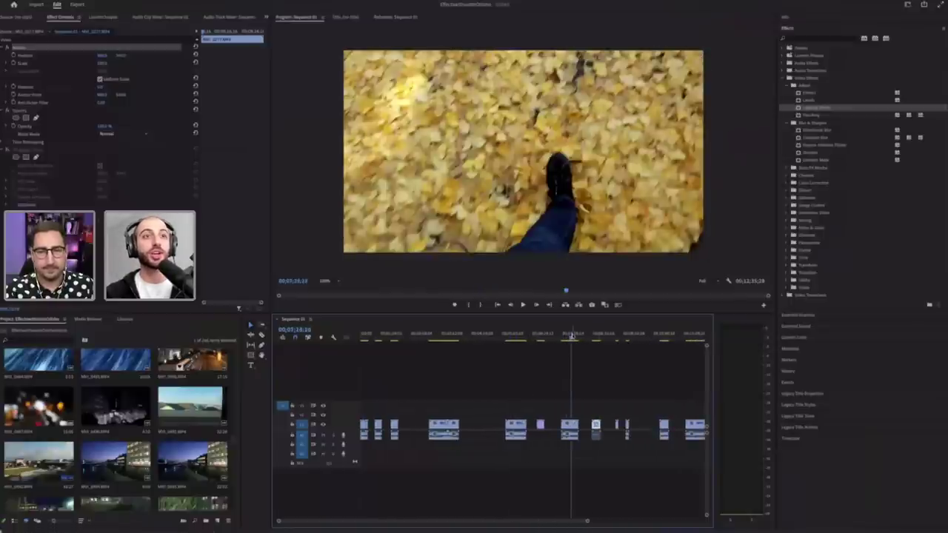
{"action": "left_click", "coordinate": [597, 336]}
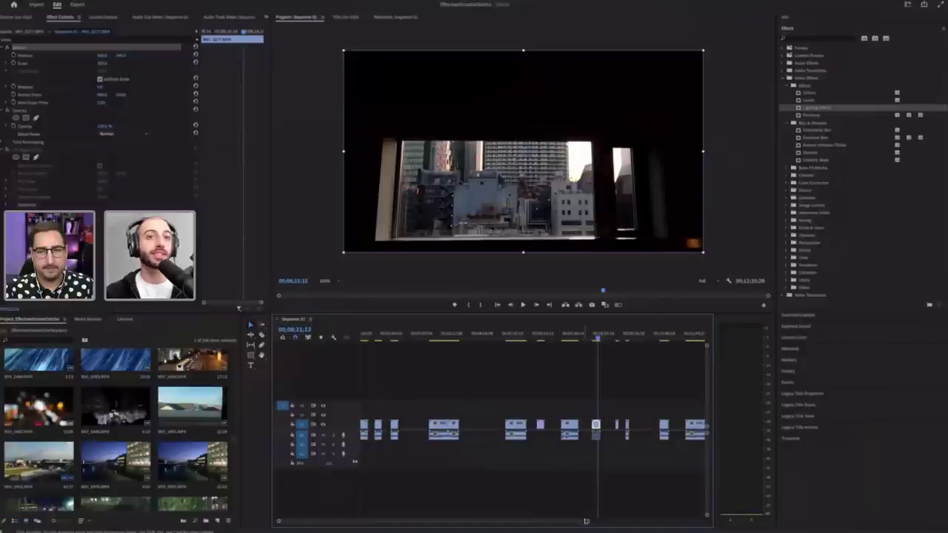
{"action": "left_click_drag", "start_coordinate": [586, 522], "coordinate": [639, 521]}
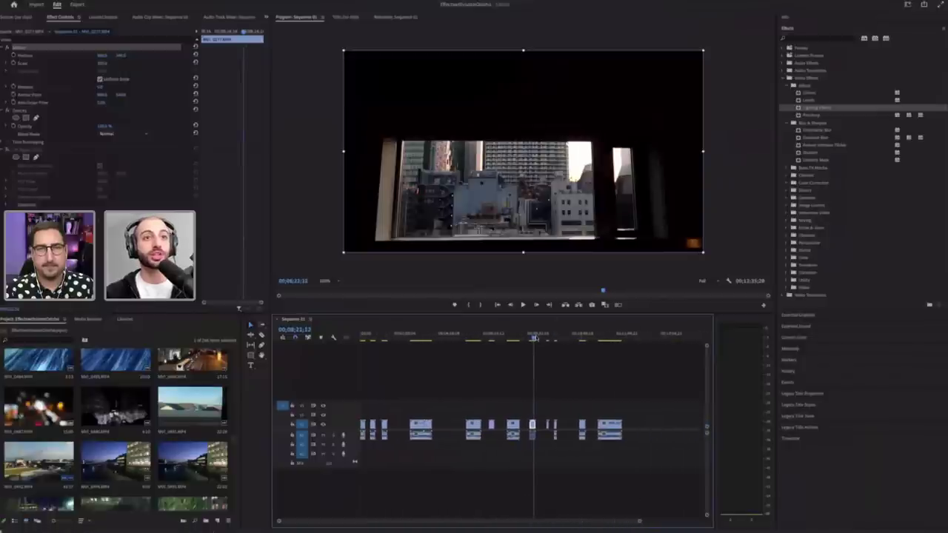
{"action": "left_click_drag", "start_coordinate": [533, 338], "coordinate": [531, 338]}
{"action": "left_click", "coordinate": [555, 337]}
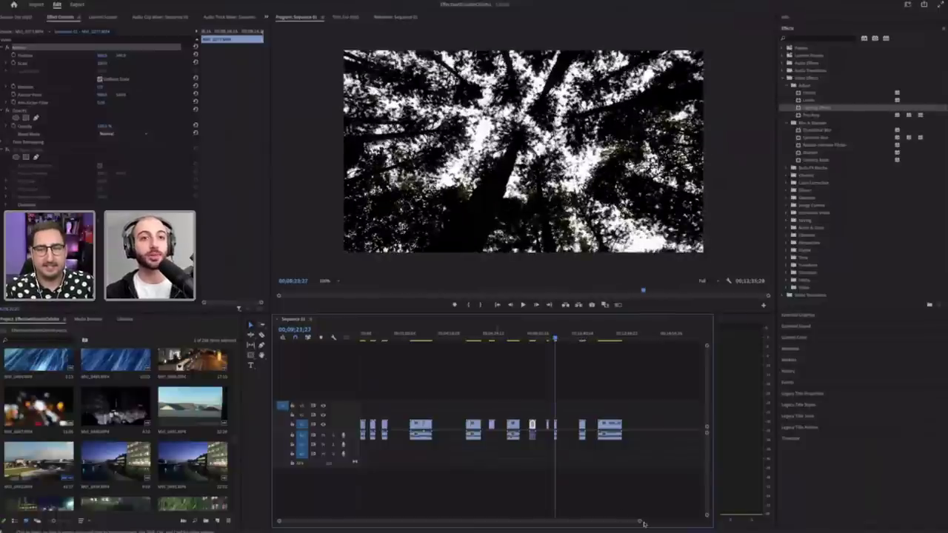
Step: Play the forest canopy clip from its start, then park the playhead near the beginning of the clip
{"action": "left_click_drag", "start_coordinate": [640, 522], "coordinate": [551, 522]}
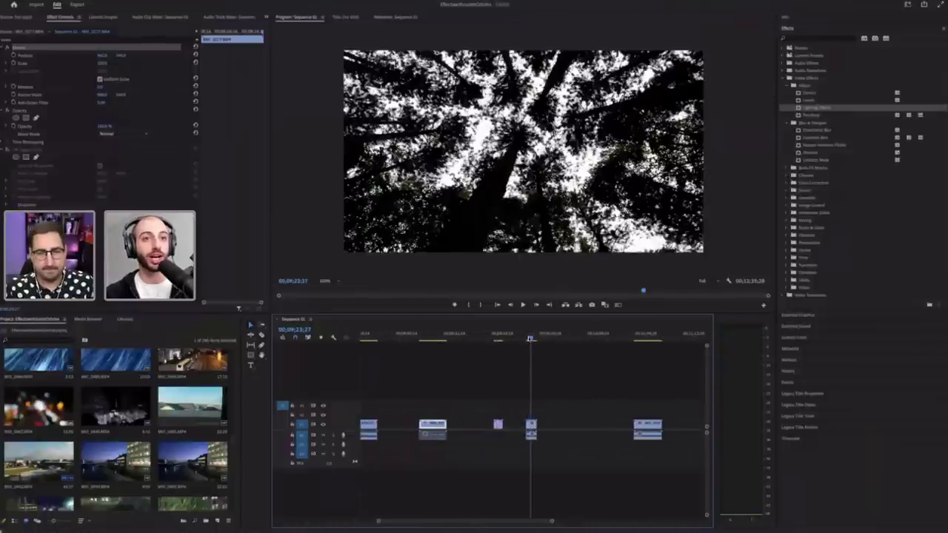
{"action": "left_click_drag", "start_coordinate": [529, 339], "coordinate": [525, 339]}
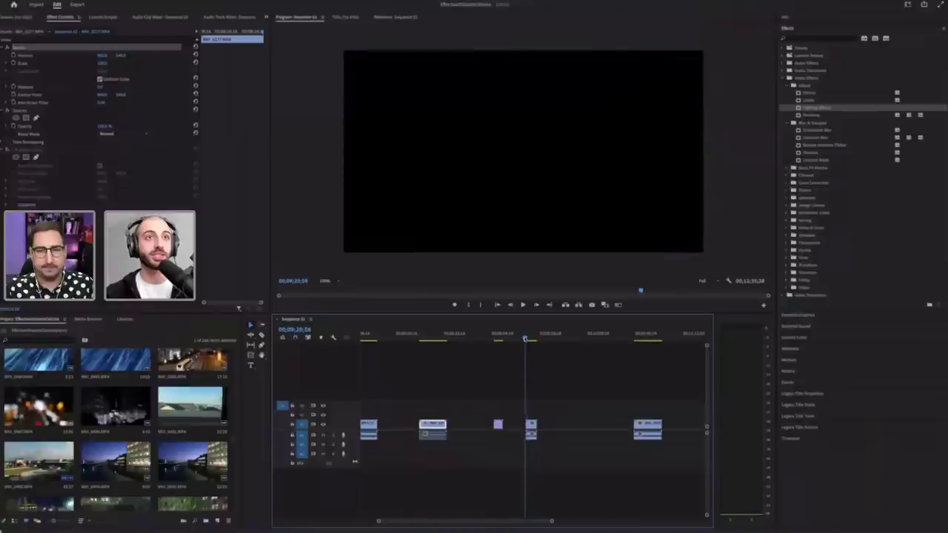
{"action": "key", "text": "l"}
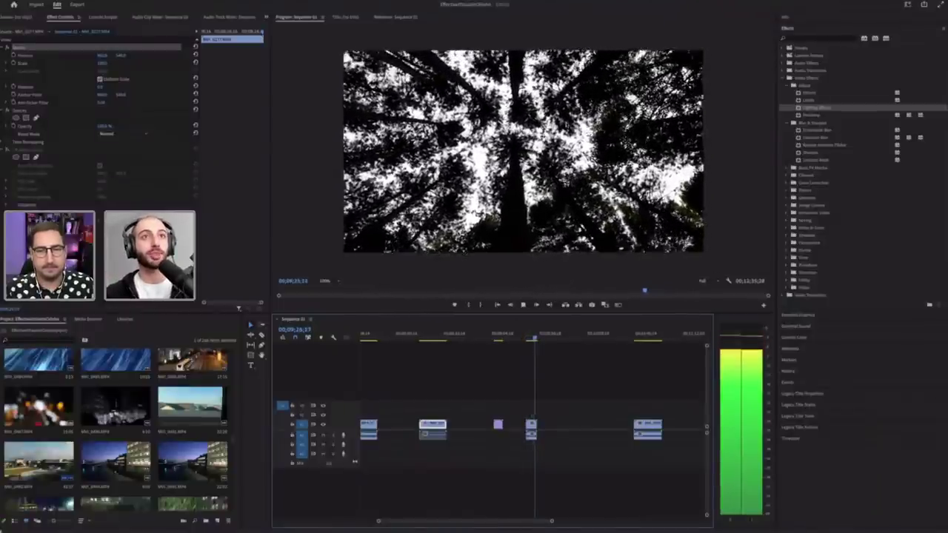
{"action": "key", "text": "space"}
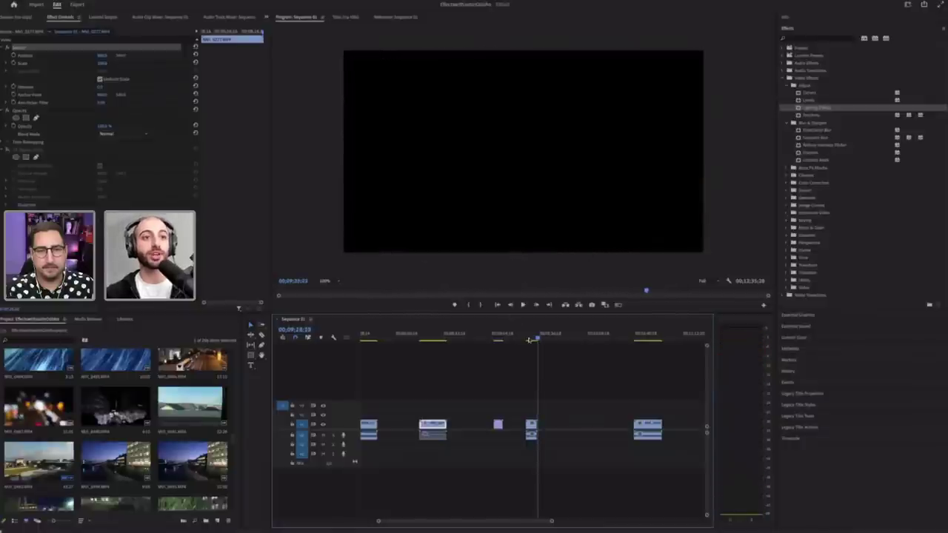
{"action": "left_click", "coordinate": [528, 340]}
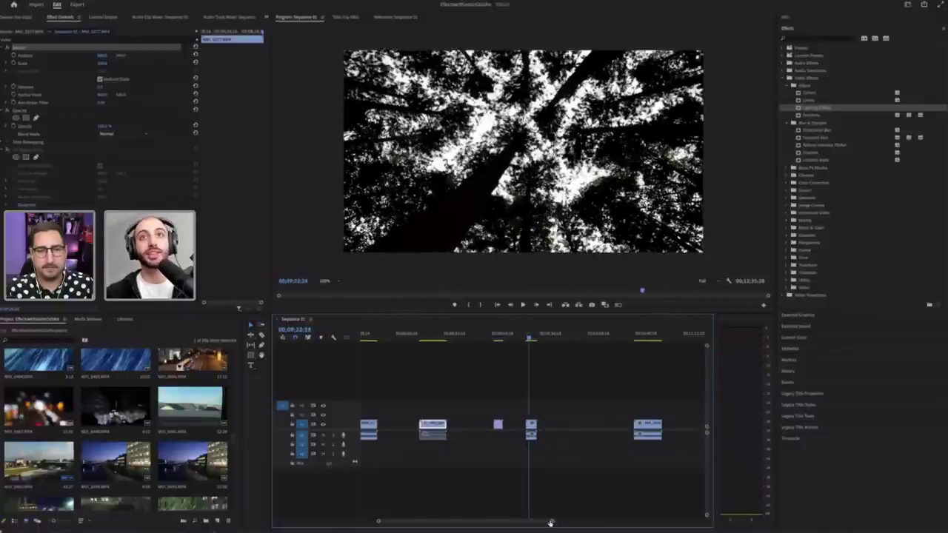
Step: Apply Lighting Effects to the forest canopy clip and move its light slightly down and to the right in the frame
{"action": "left_click_drag", "start_coordinate": [551, 523], "coordinate": [525, 521]}
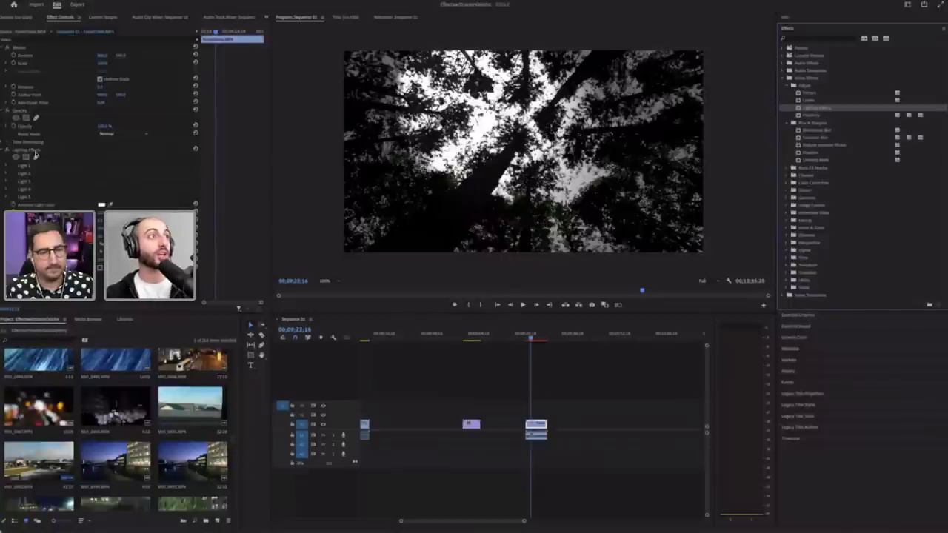
{"action": "left_click", "coordinate": [26, 150]}
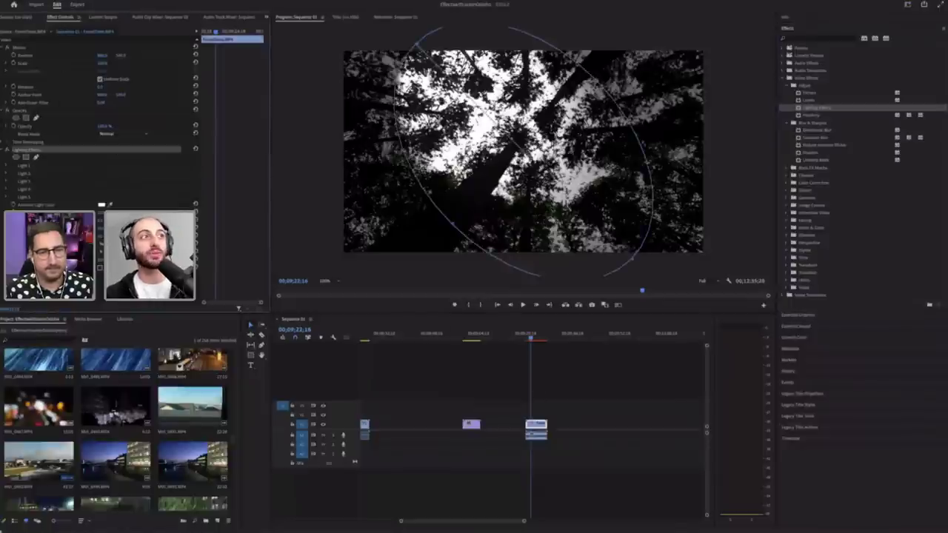
{"action": "left_click", "coordinate": [30, 151]}
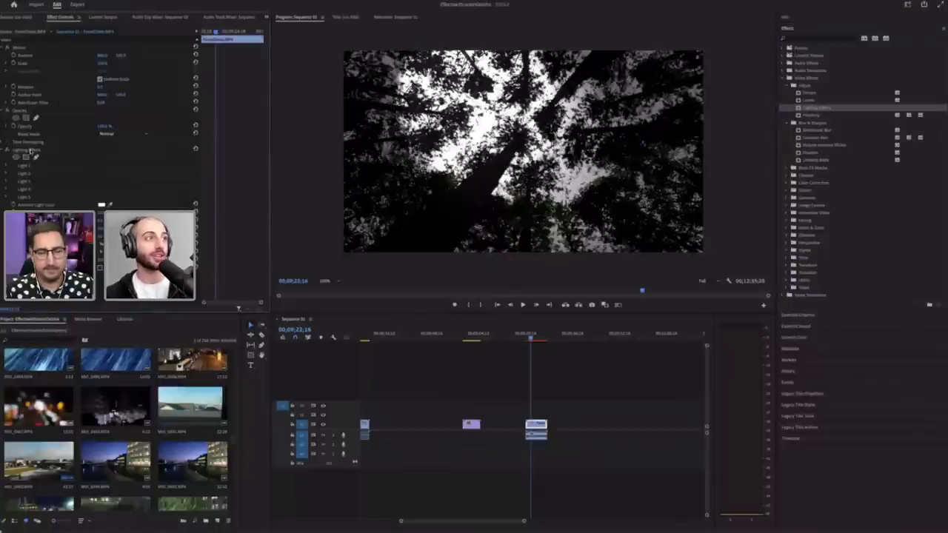
{"action": "left_click", "coordinate": [30, 150]}
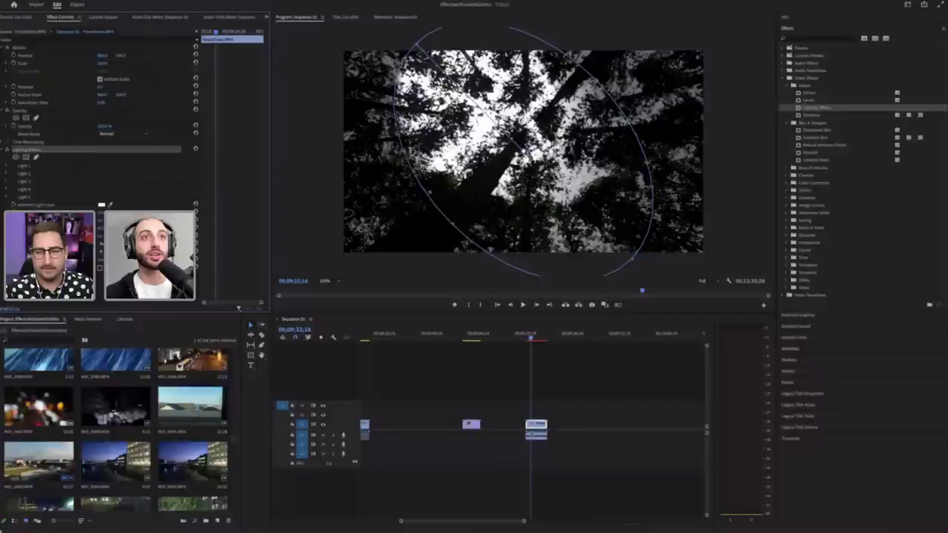
{"action": "left_click_drag", "start_coordinate": [523, 150], "coordinate": [531, 160]}
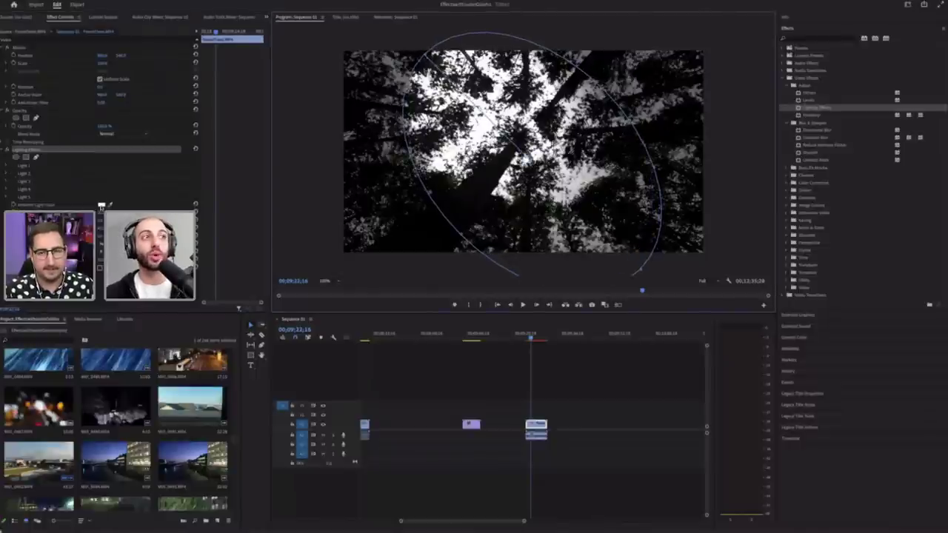
Step: Set the Lighting Effects ambient light color to a dark blue and advance the playhead one frame
{"action": "left_click", "coordinate": [101, 205]}
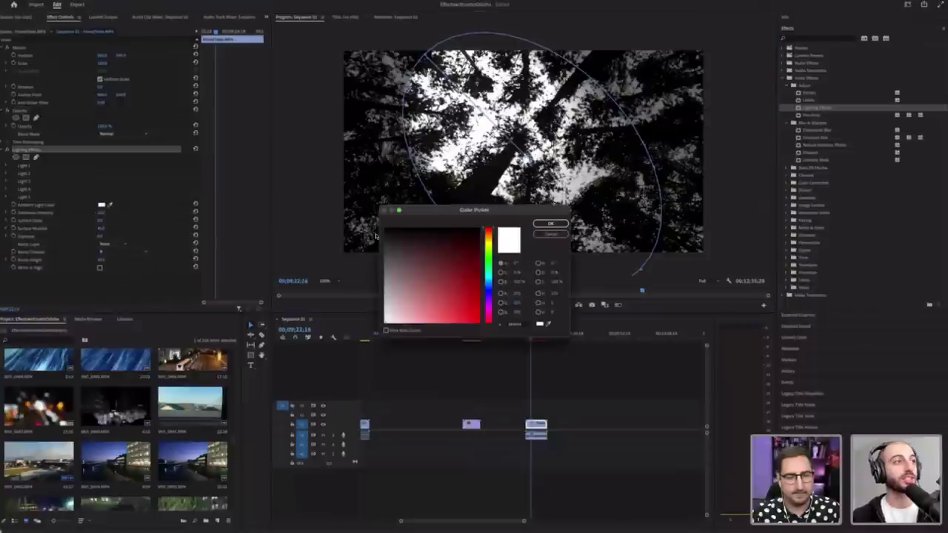
{"action": "left_click", "coordinate": [549, 234]}
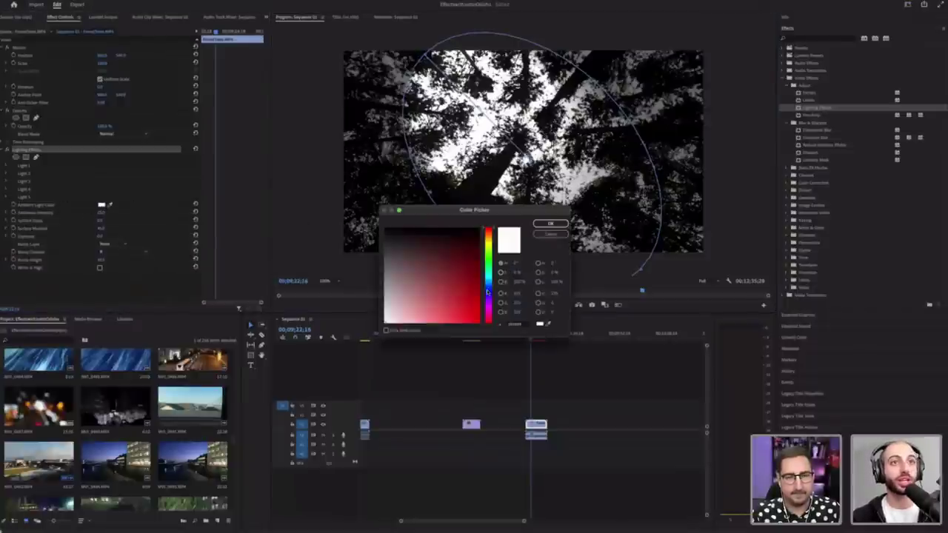
{"action": "left_click", "coordinate": [487, 291]}
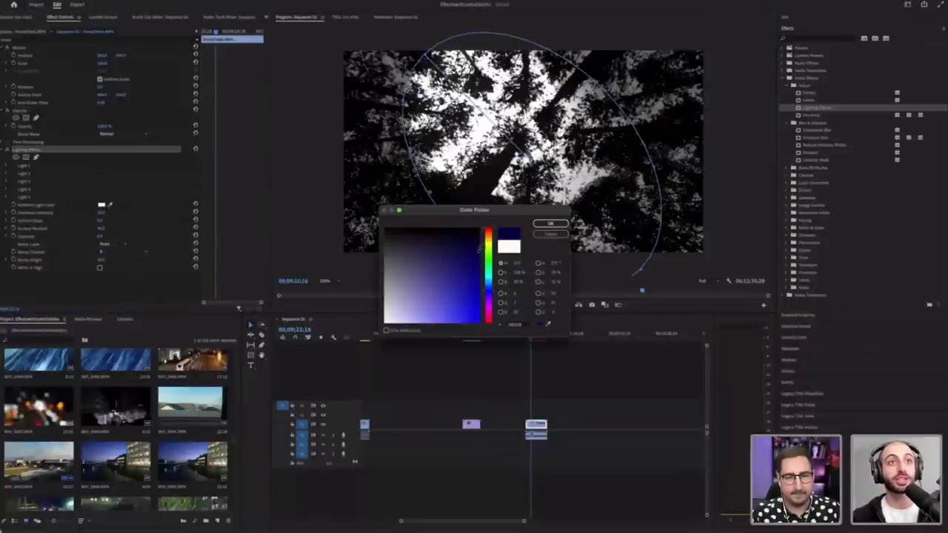
{"action": "left_click", "coordinate": [552, 226]}
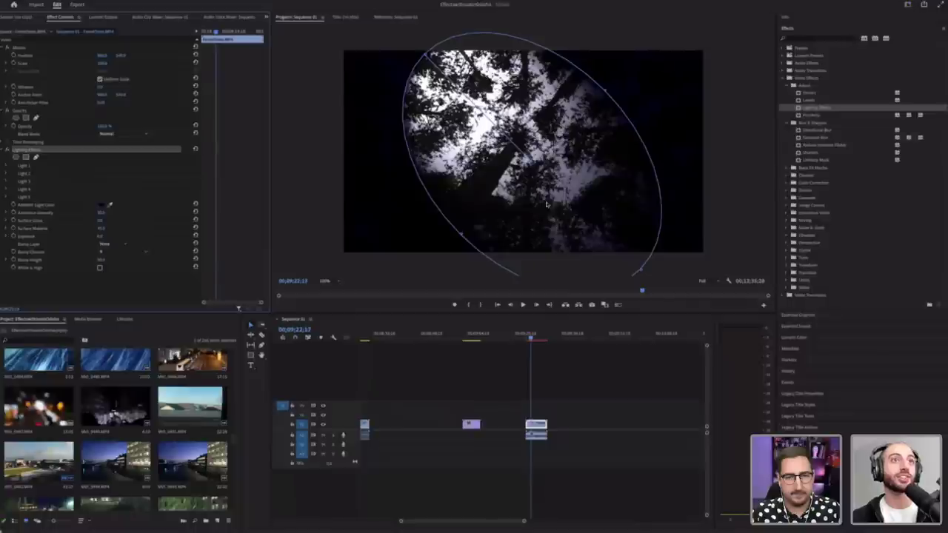
{"action": "key", "text": "Right"}
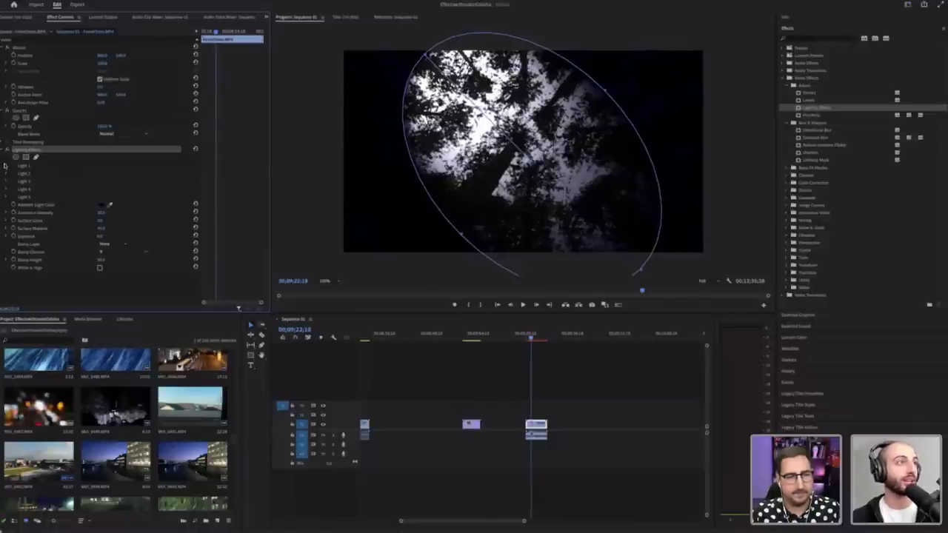
Step: Try the Omni light type on Light 1, then return it to Spotlight
{"action": "left_click", "coordinate": [14, 167]}
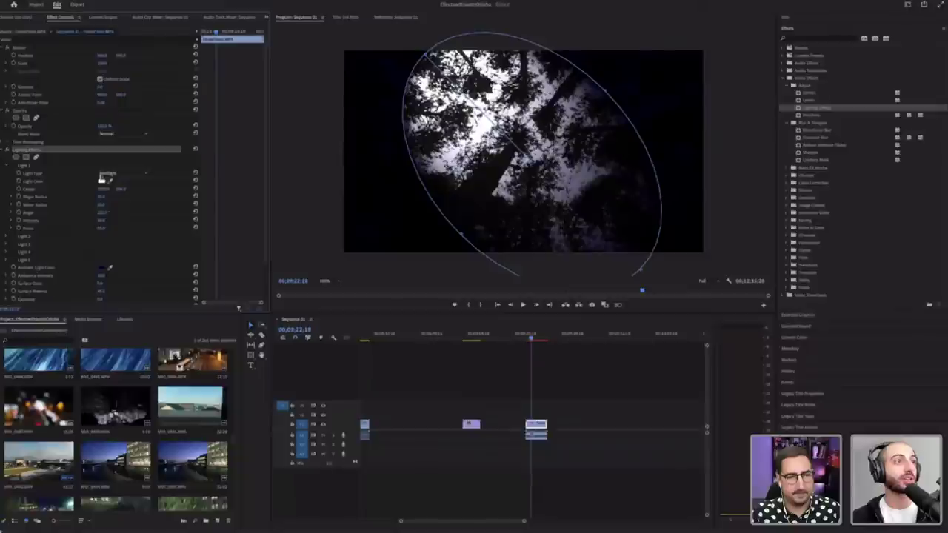
{"action": "left_click", "coordinate": [106, 173]}
{"action": "left_click", "coordinate": [122, 196]}
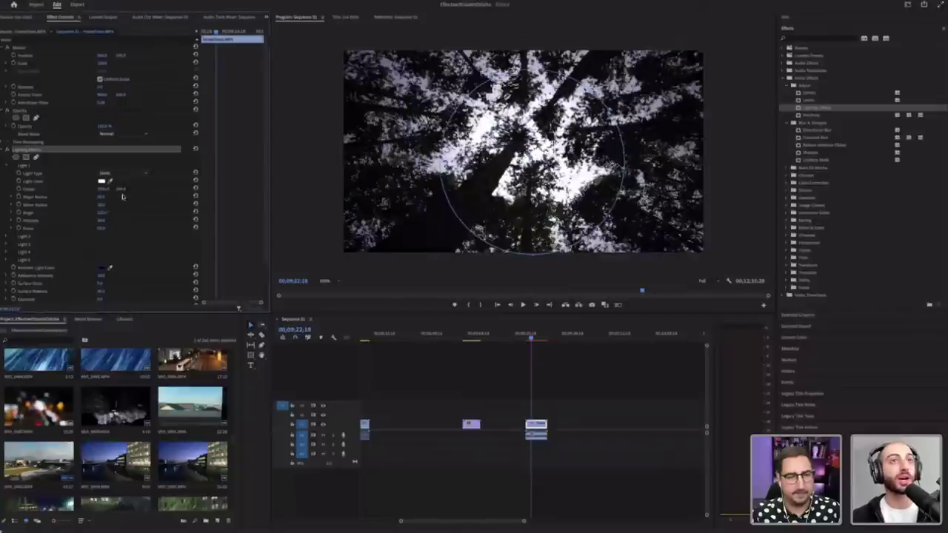
{"action": "left_click", "coordinate": [128, 174]}
{"action": "left_click", "coordinate": [129, 204]}
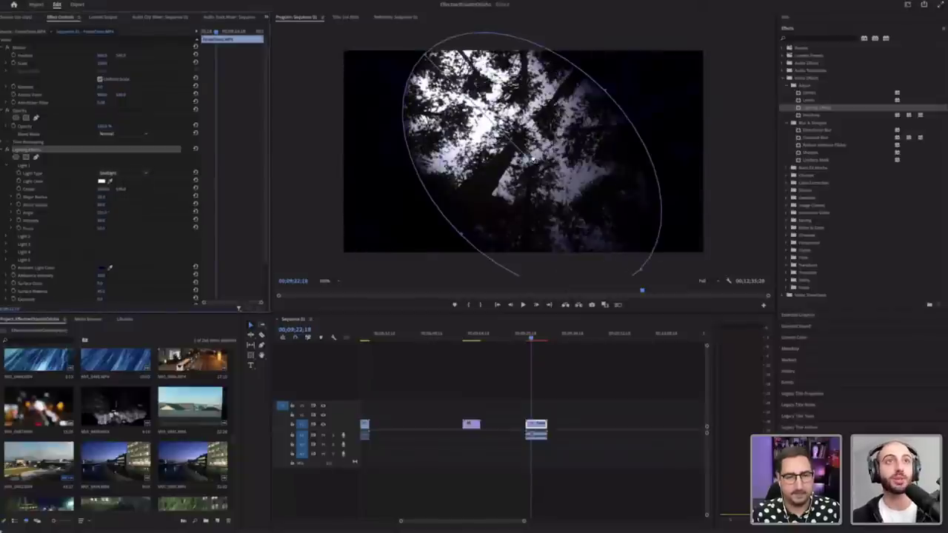
Step: Move Light 1 to the centre of the frame and set its light type to Omni
{"action": "mouse_move", "coordinate": [538, 151]}
{"action": "left_mouse_down"}
{"action": "mouse_move", "coordinate": [515, 147]}
{"action": "mouse_move", "coordinate": [532, 158]}
{"action": "mouse_move", "coordinate": [520, 153]}
{"action": "left_mouse_up"}
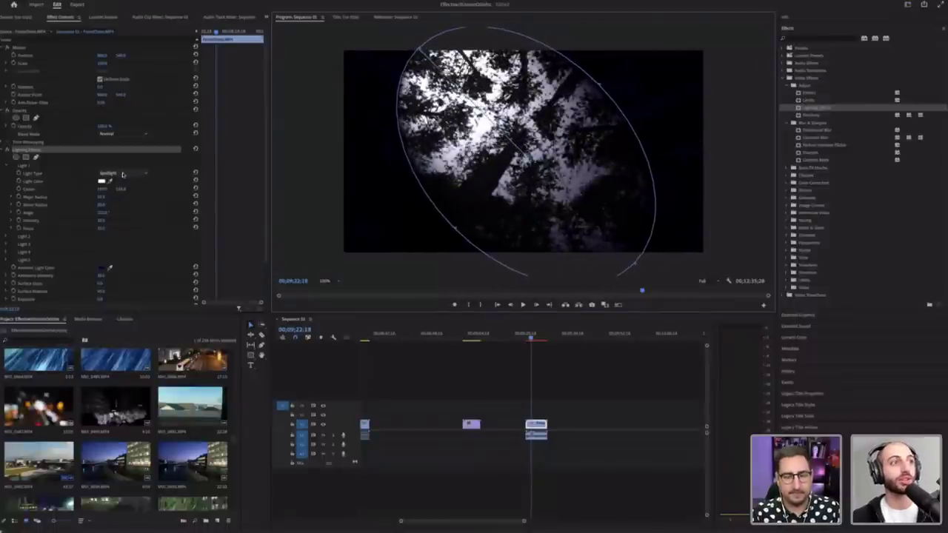
{"action": "left_click", "coordinate": [126, 173]}
{"action": "left_click", "coordinate": [122, 197]}
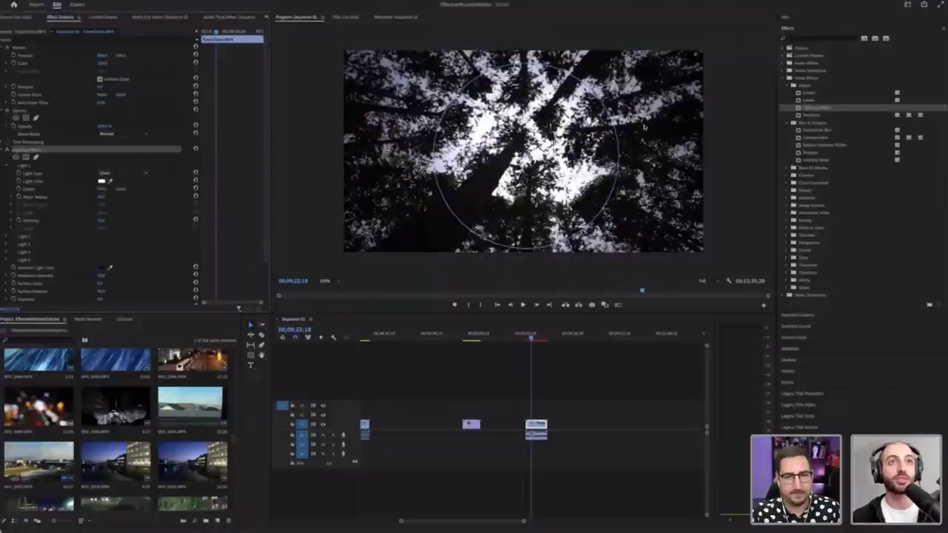
{"action": "mouse_move", "coordinate": [524, 154]}
{"action": "left_mouse_down"}
{"action": "mouse_move", "coordinate": [532, 127]}
{"action": "mouse_move", "coordinate": [524, 151]}
{"action": "left_mouse_up"}
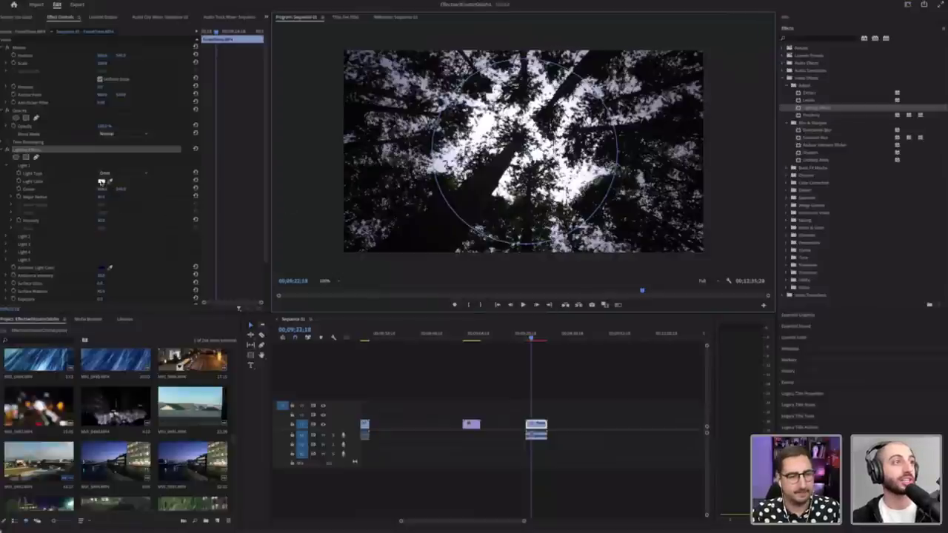
Step: Change Light 1's color to a dark blue-violet and raise its intensity
{"action": "left_click", "coordinate": [102, 181]}
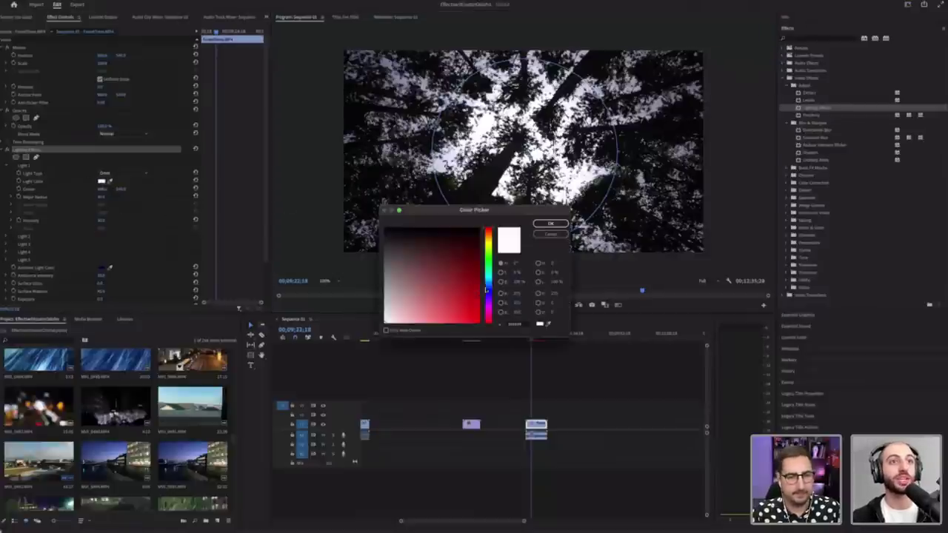
{"action": "left_click", "coordinate": [488, 296]}
{"action": "left_click", "coordinate": [478, 258]}
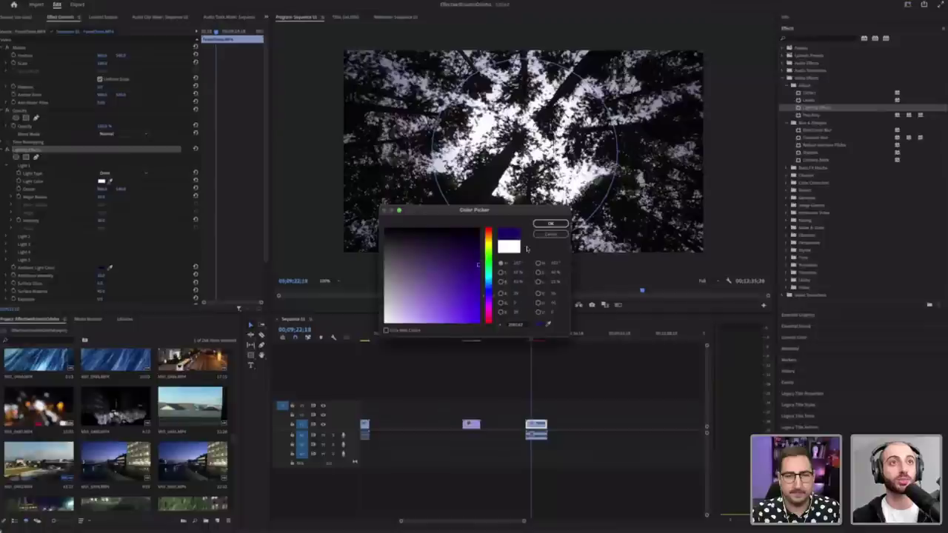
{"action": "left_click", "coordinate": [554, 223]}
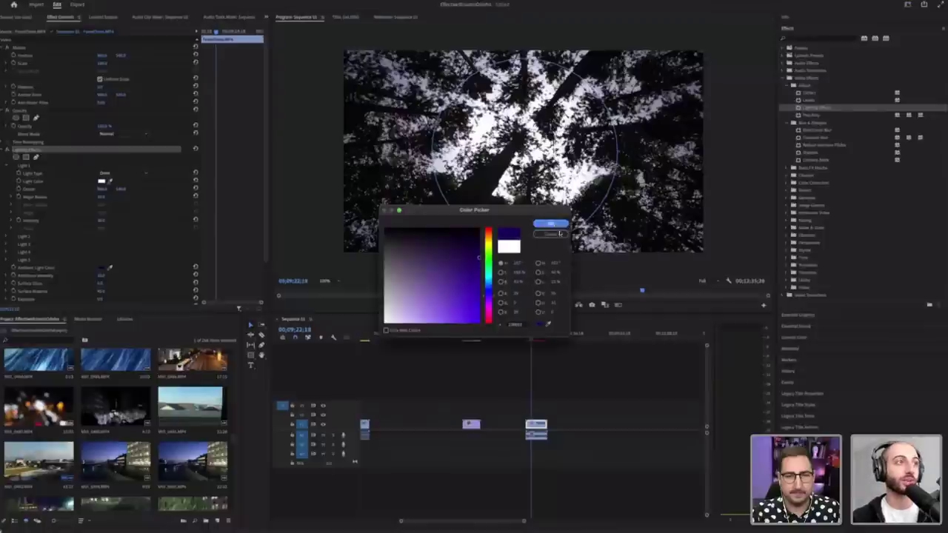
{"action": "left_click", "coordinate": [118, 220]}
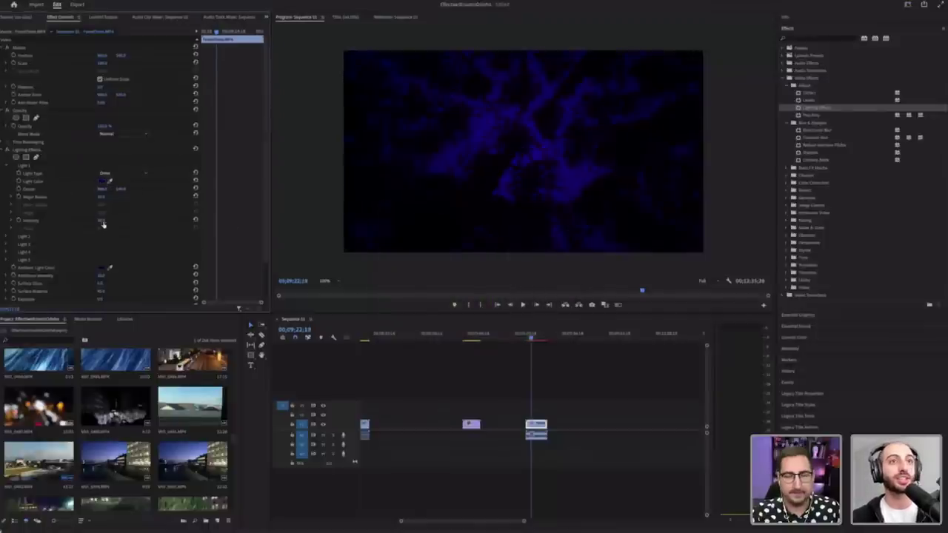
{"action": "left_click_drag", "start_coordinate": [102, 220], "coordinate": [103, 183]}
Step: Brighten Light 1's color, then adjust it to a more saturated blue-violet
{"action": "left_click", "coordinate": [103, 181]}
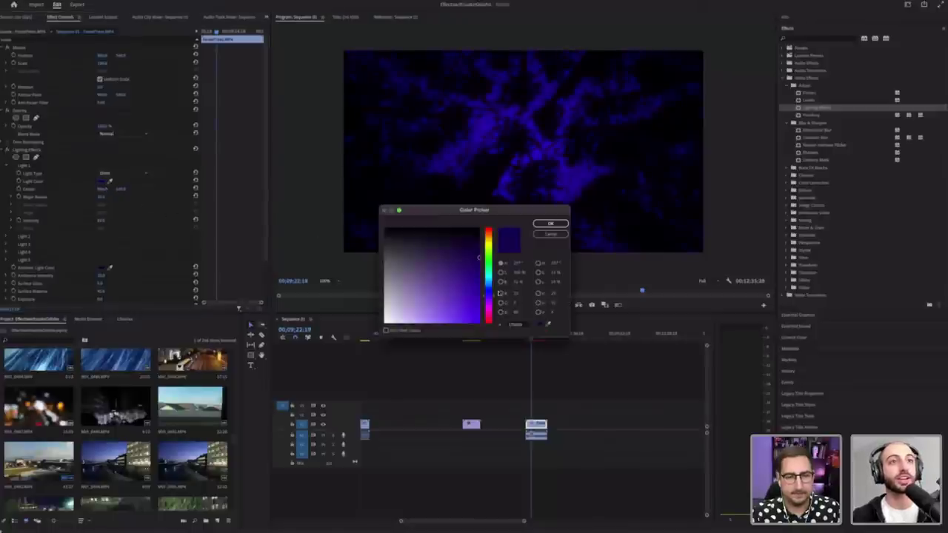
{"action": "left_click", "coordinate": [472, 287]}
{"action": "left_click", "coordinate": [550, 223]}
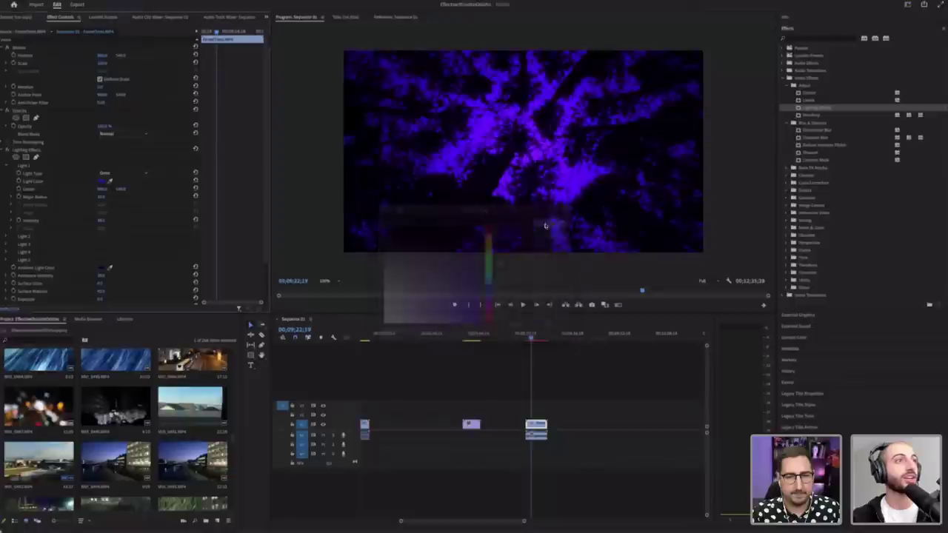
{"action": "left_click", "coordinate": [103, 181]}
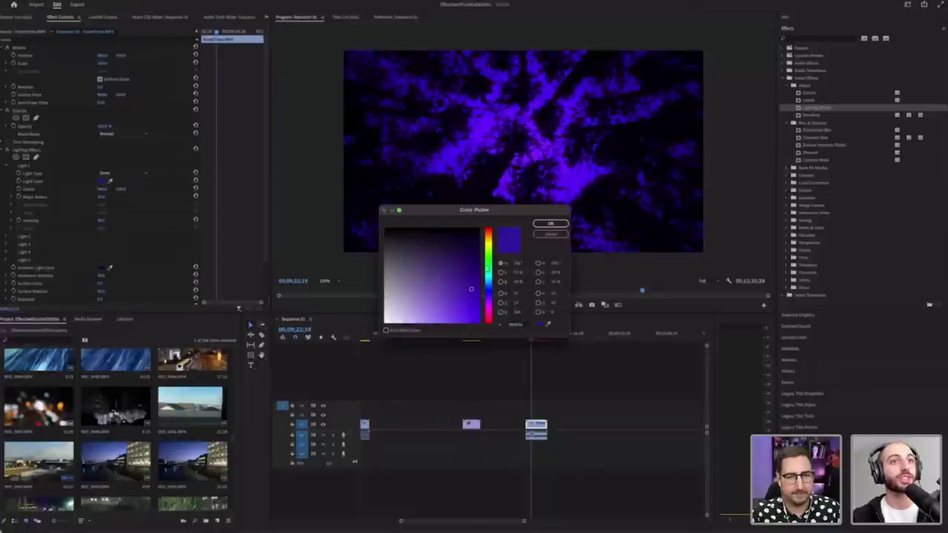
{"action": "left_click", "coordinate": [551, 223]}
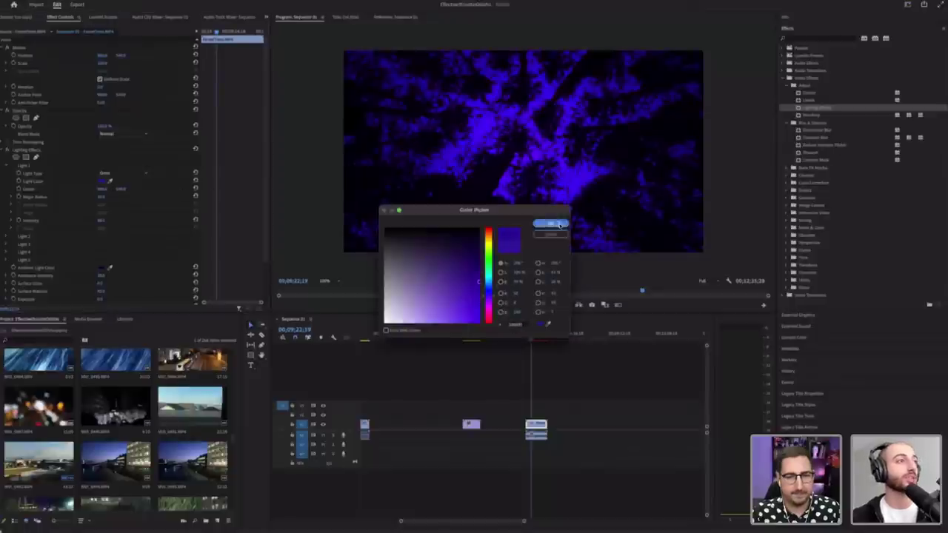
Step: Set the ambient light color to a brighter blue and lower the ambience intensity
{"action": "scroll", "coordinate": [124, 259], "scroll_direction": "down", "scroll_amount": 2}
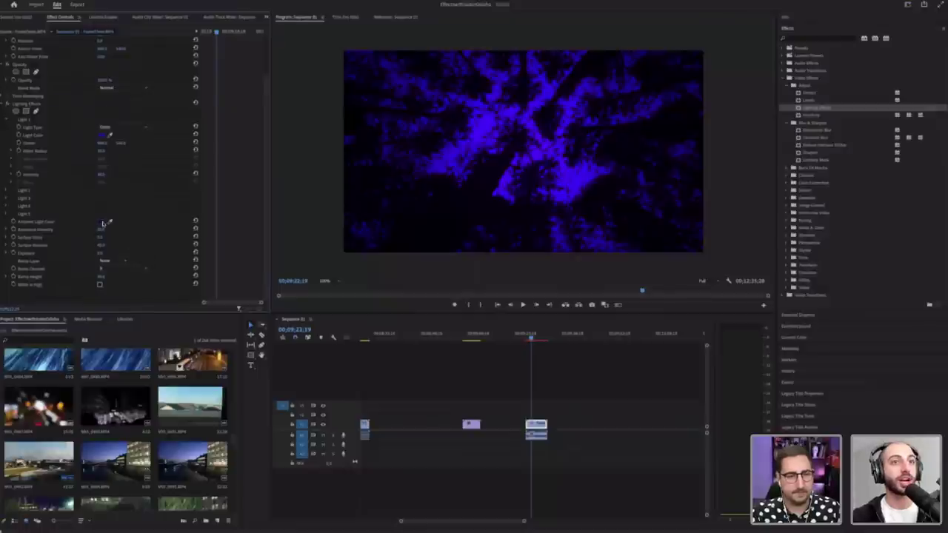
{"action": "left_click", "coordinate": [103, 223]}
{"action": "left_click", "coordinate": [466, 281]}
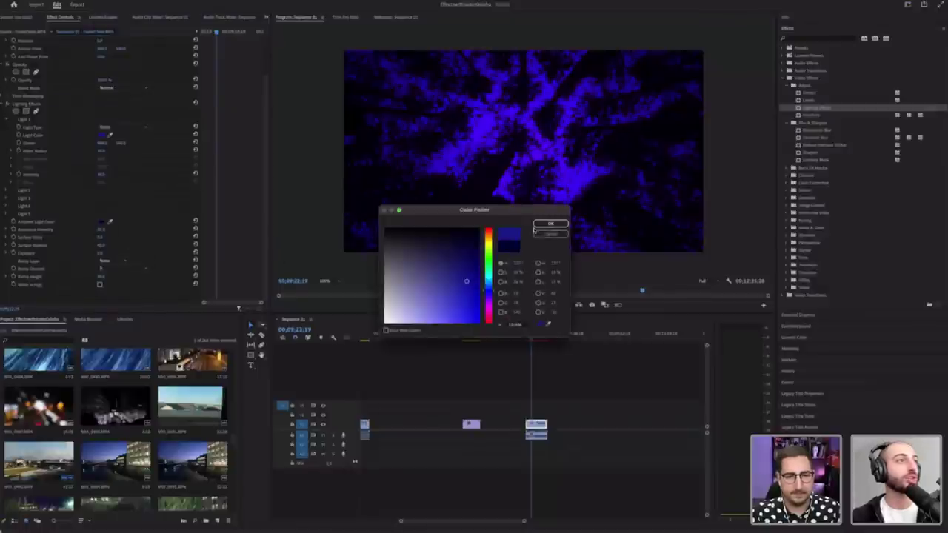
{"action": "left_click", "coordinate": [549, 224]}
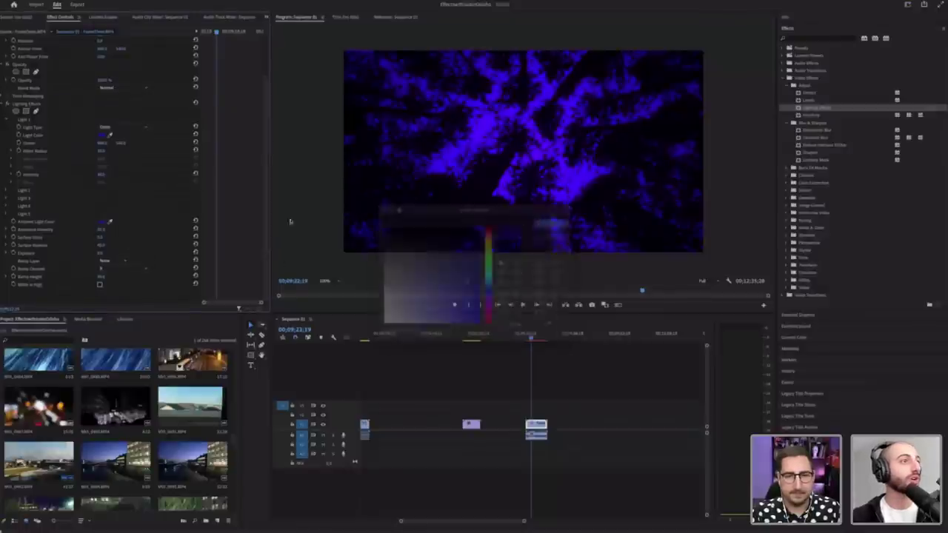
{"action": "left_click", "coordinate": [90, 233]}
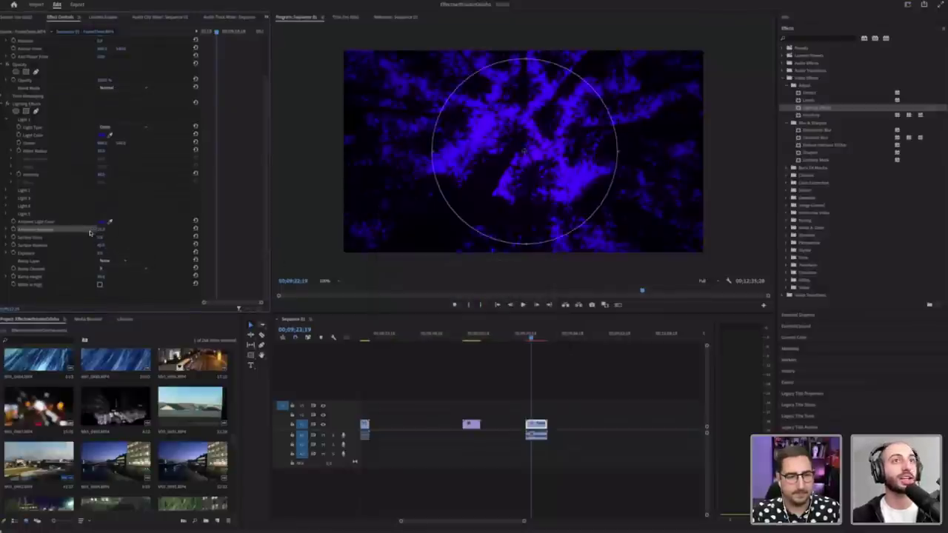
{"action": "left_click_drag", "start_coordinate": [108, 229], "coordinate": [101, 230]}
Step: Darken Light 1's color to a deep, fully saturated blue-violet
{"action": "left_click", "coordinate": [105, 137]}
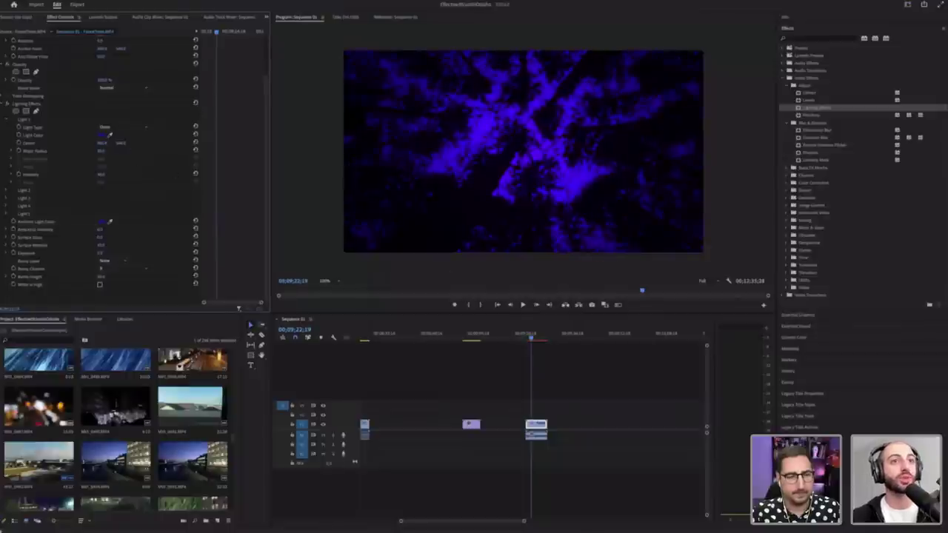
{"action": "left_click", "coordinate": [477, 262]}
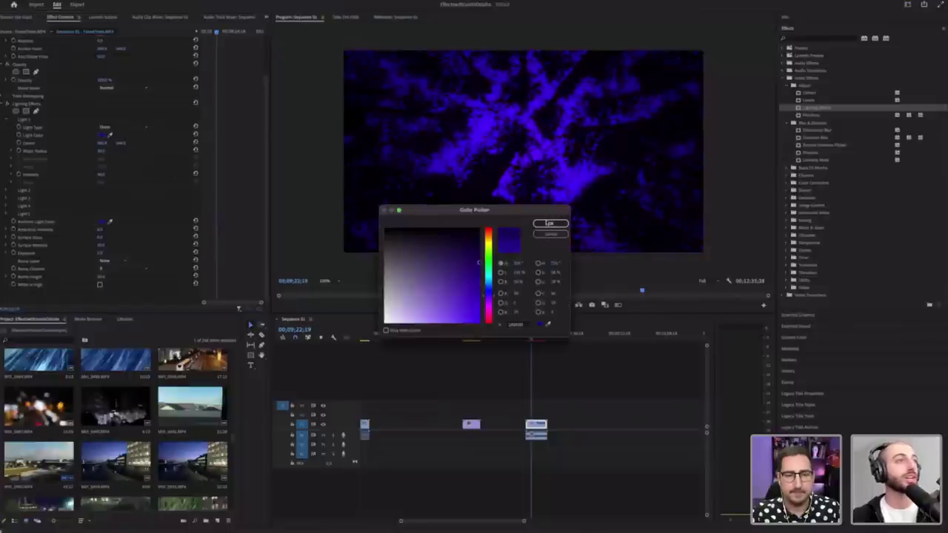
{"action": "left_click", "coordinate": [549, 223]}
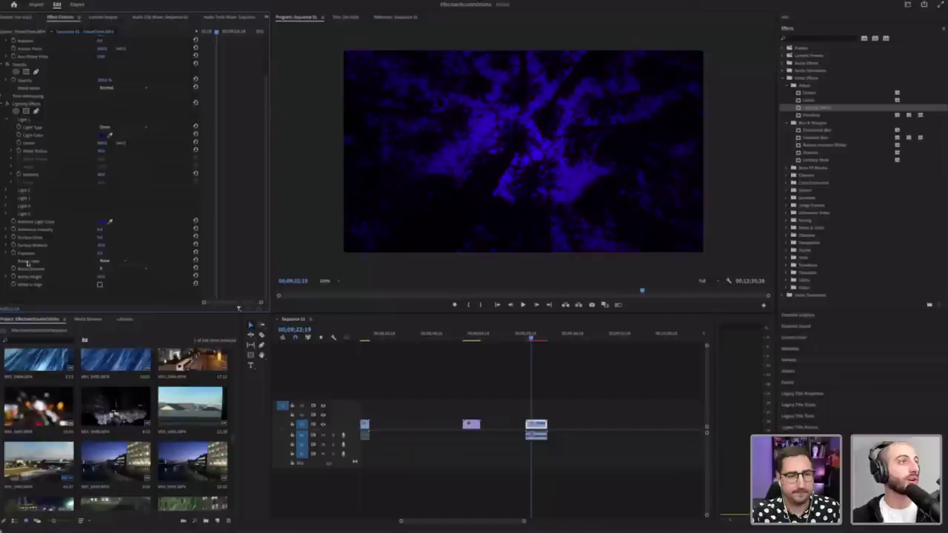
Step: Reveal the Light 2 and Light 3 settings and set Light 2's type to Spotlight, keeping its white color
{"action": "left_click", "coordinate": [9, 190]}
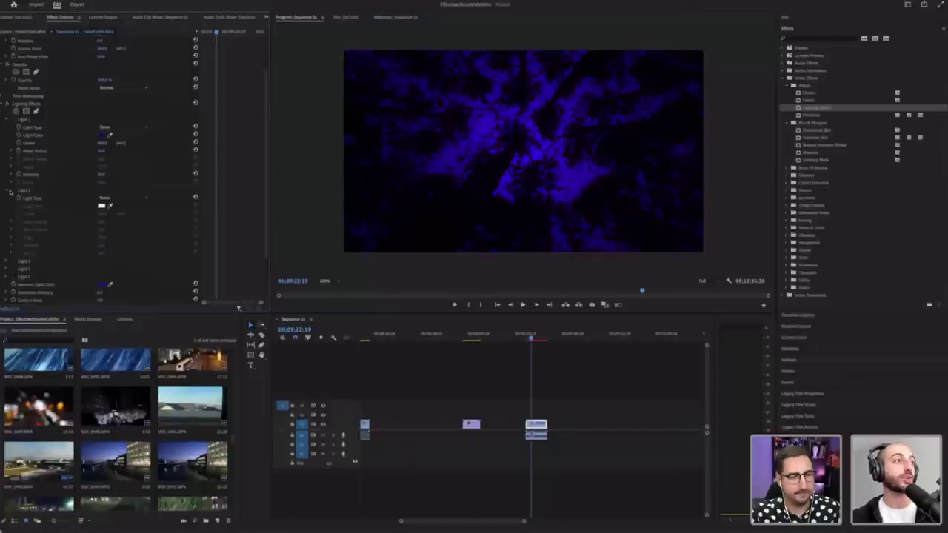
{"action": "left_click", "coordinate": [7, 270]}
{"action": "left_click", "coordinate": [7, 261]}
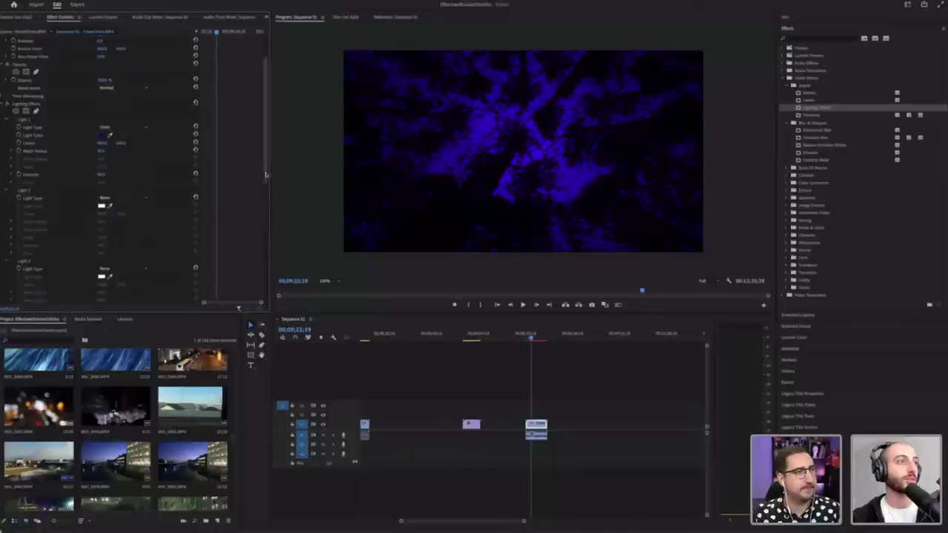
{"action": "left_click_drag", "start_coordinate": [266, 181], "coordinate": [269, 191]}
{"action": "scroll", "coordinate": [103, 196], "scroll_direction": "up", "scroll_amount": 2}
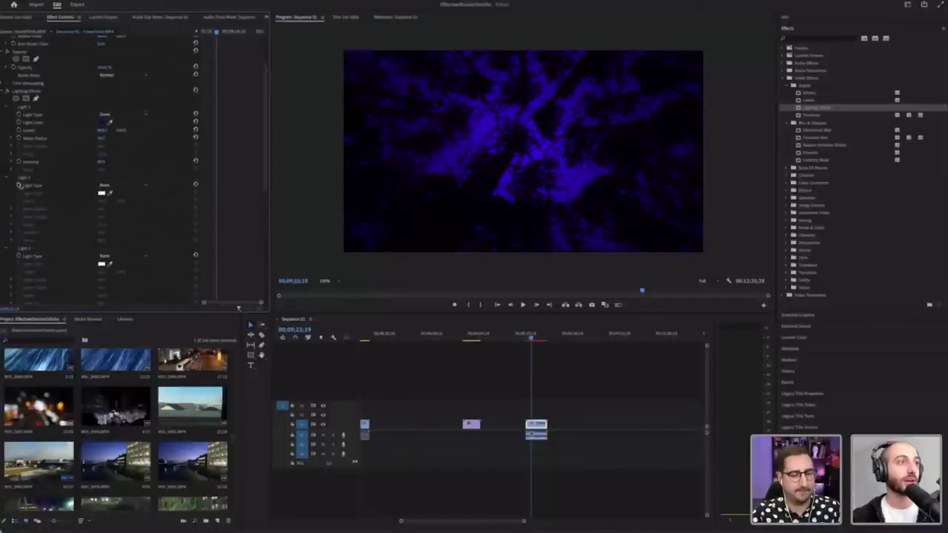
{"action": "left_click", "coordinate": [111, 185]}
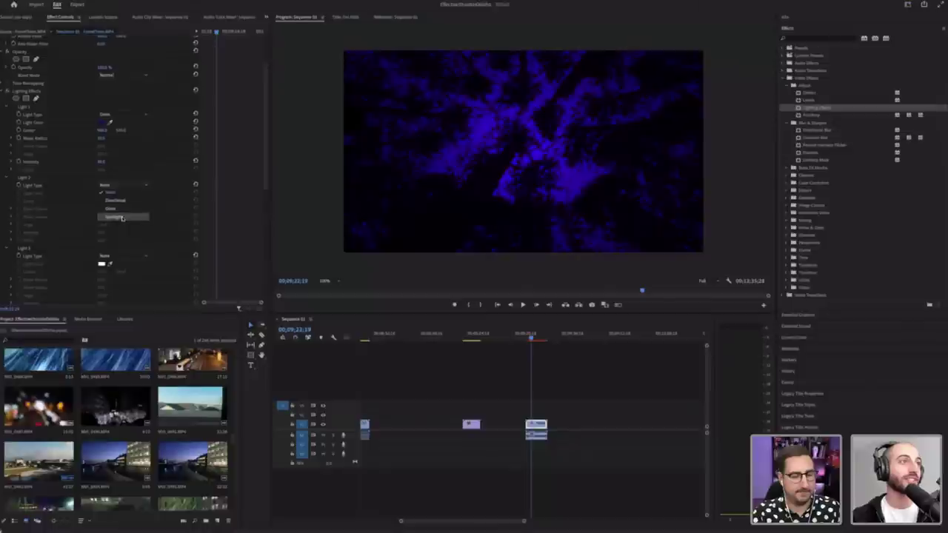
{"action": "left_click", "coordinate": [115, 216]}
{"action": "left_click", "coordinate": [102, 194]}
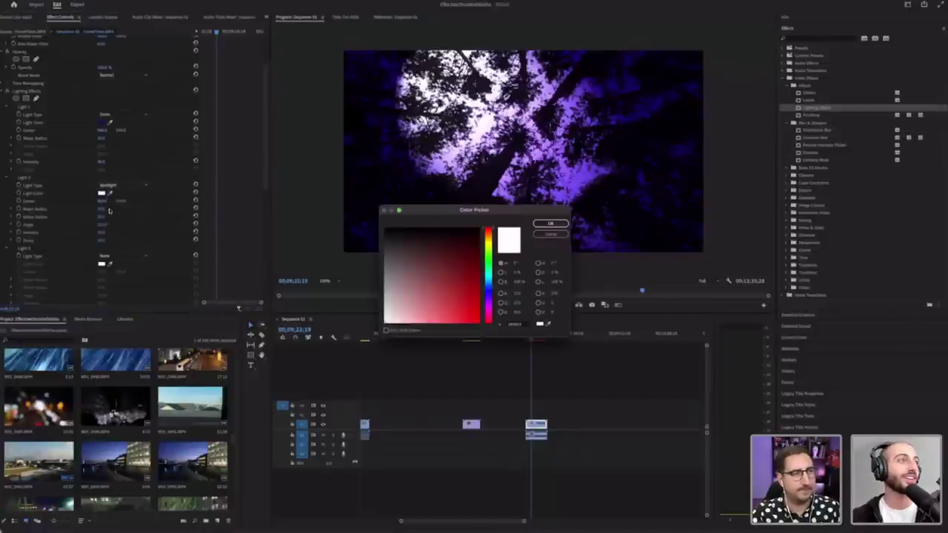
{"action": "left_click", "coordinate": [539, 235]}
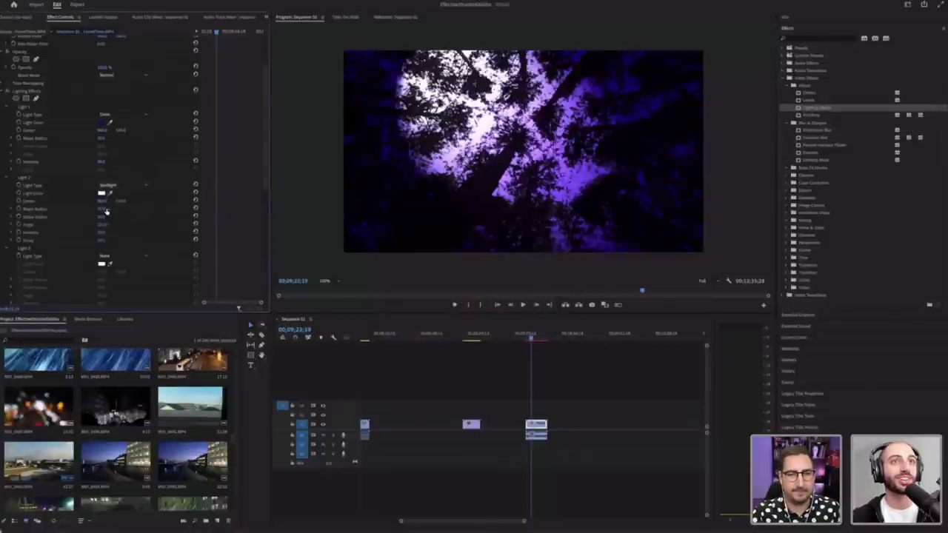
Step: Reposition Light 2 in the upper part of the canopy and shrink its radii to a small round spot like a moon
{"action": "left_click_drag", "start_coordinate": [105, 200], "coordinate": [127, 200]}
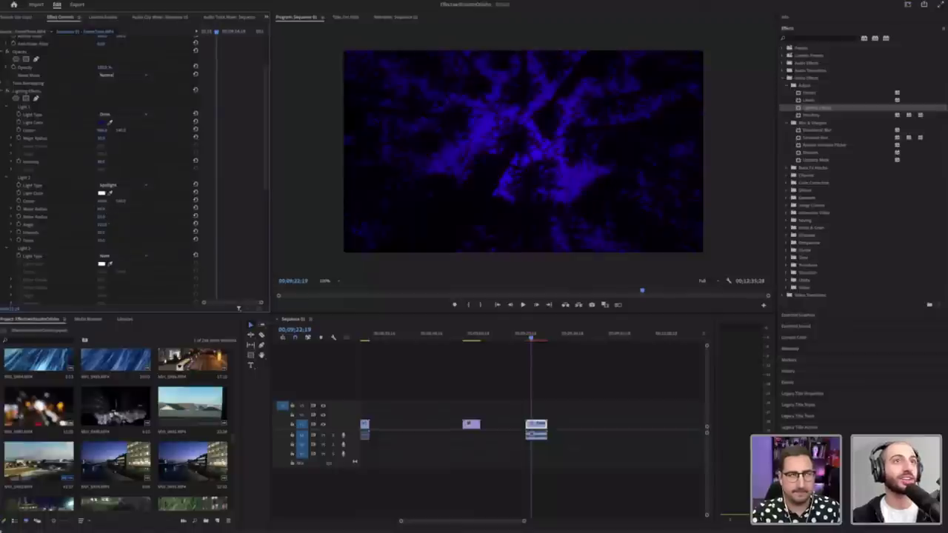
{"action": "mouse_move", "coordinate": [102, 201]}
{"action": "left_mouse_down"}
{"action": "mouse_move", "coordinate": [174, 200]}
{"action": "mouse_move", "coordinate": [108, 201]}
{"action": "mouse_move", "coordinate": [122, 213]}
{"action": "mouse_move", "coordinate": [100, 214]}
{"action": "left_mouse_up"}
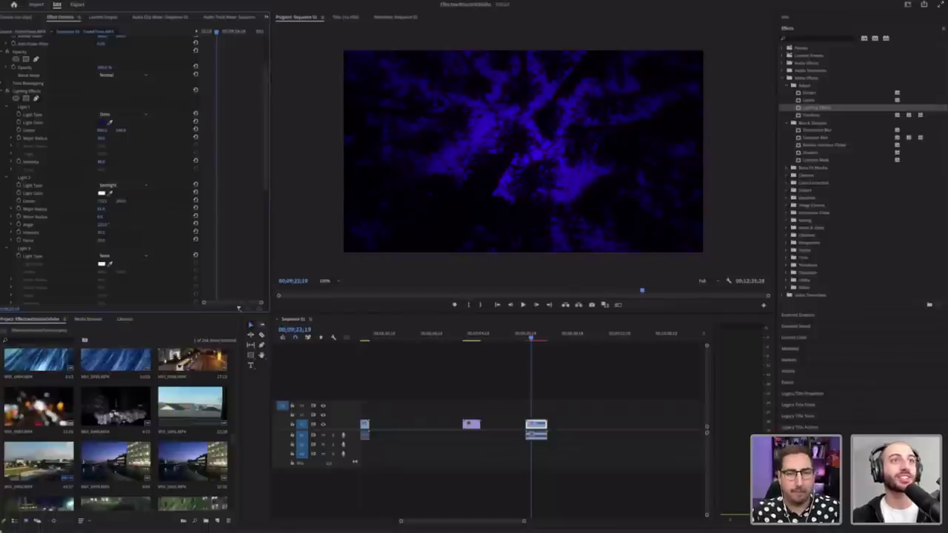
{"action": "left_click_drag", "start_coordinate": [104, 210], "coordinate": [107, 210]}
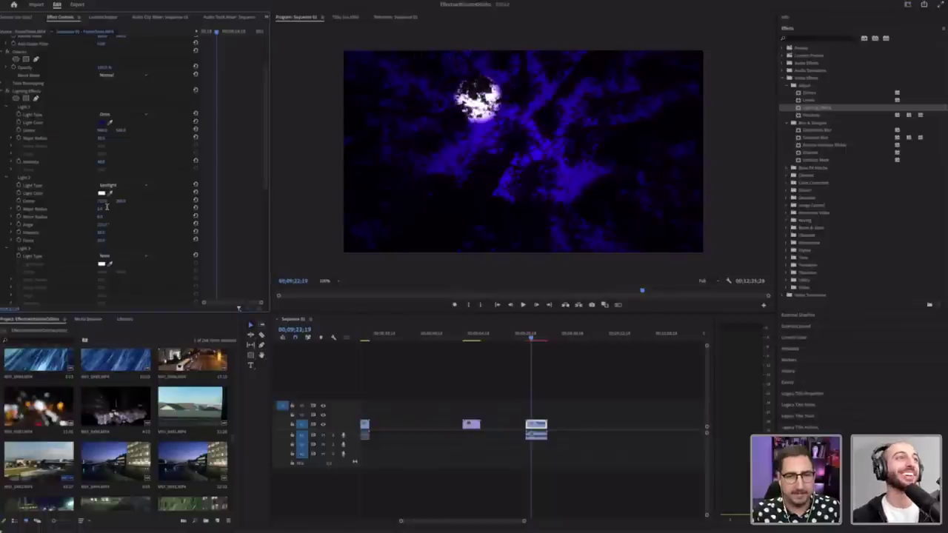
Step: Shrink Light 2's major radius to round off the moon and lower Light 1's intensity to darken the canopy
{"action": "left_click", "coordinate": [107, 208]}
{"action": "key", "text": "Down"}
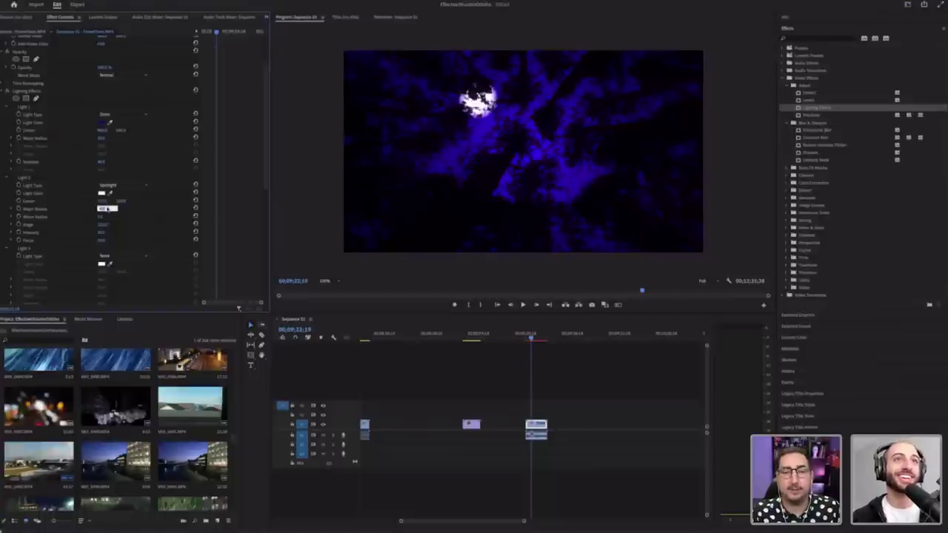
{"action": "key", "text": "Down"}
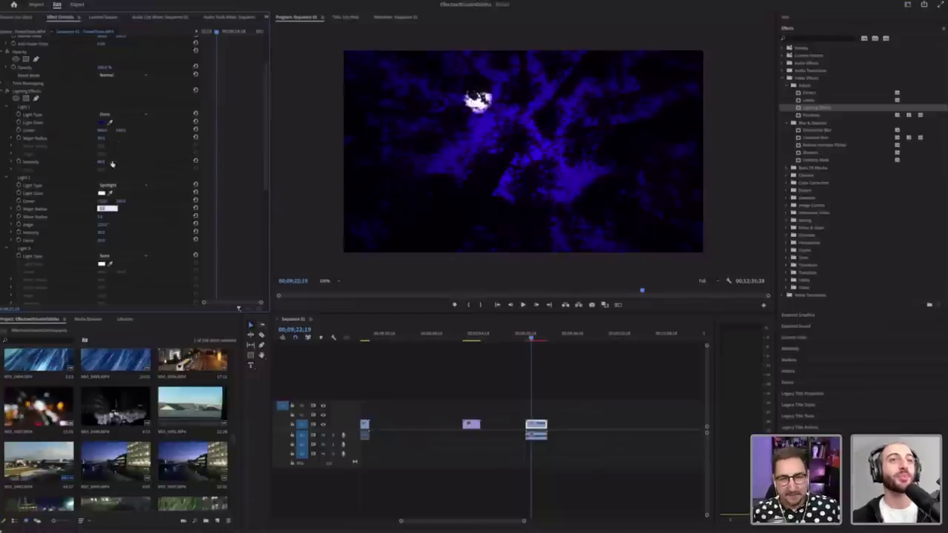
{"action": "mouse_move", "coordinate": [102, 164]}
{"action": "left_mouse_down"}
{"action": "mouse_move", "coordinate": [126, 164]}
{"action": "mouse_move", "coordinate": [83, 164]}
{"action": "mouse_move", "coordinate": [93, 164]}
{"action": "left_mouse_up"}
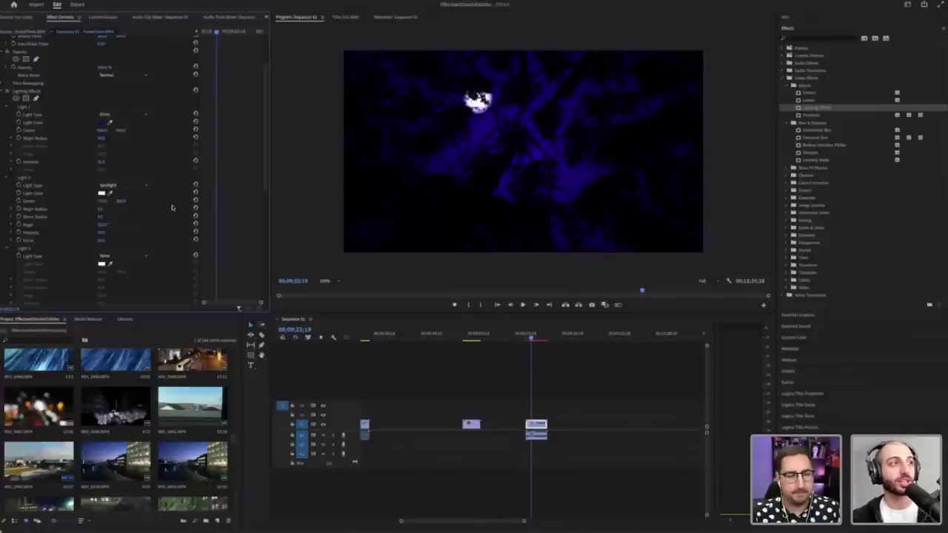
Step: Keyframe Light 2's center from the clip's start to its end so the moon travels across the canopy, and play it back
{"action": "left_click", "coordinate": [20, 200]}
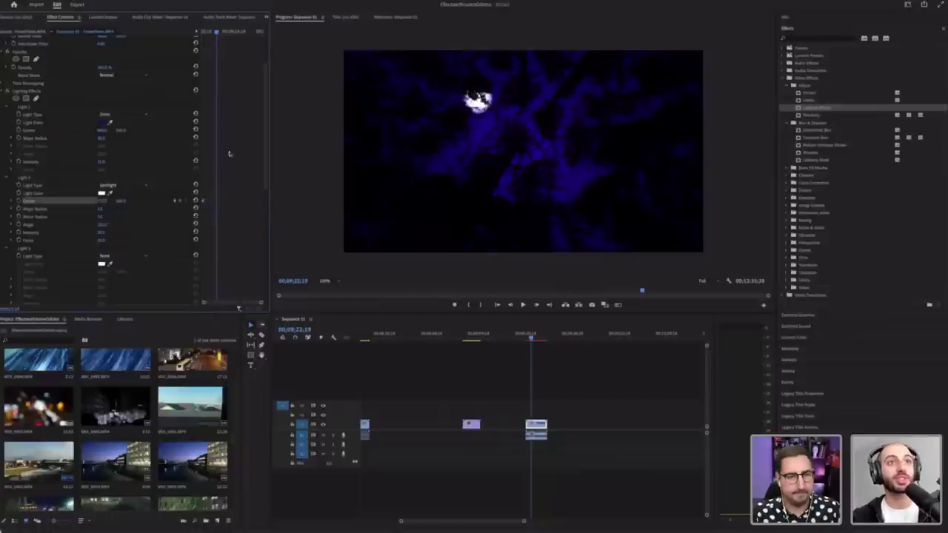
{"action": "left_click_drag", "start_coordinate": [102, 201], "coordinate": [264, 201]}
{"action": "left_click_drag", "start_coordinate": [206, 202], "coordinate": [201, 202]}
{"action": "left_click_drag", "start_coordinate": [204, 31], "coordinate": [218, 32]}
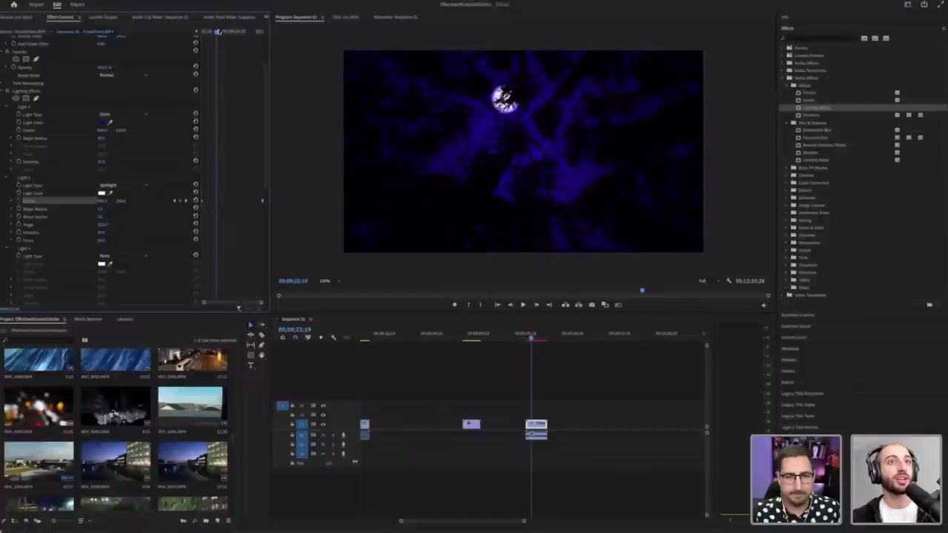
{"action": "key", "text": "Up"}
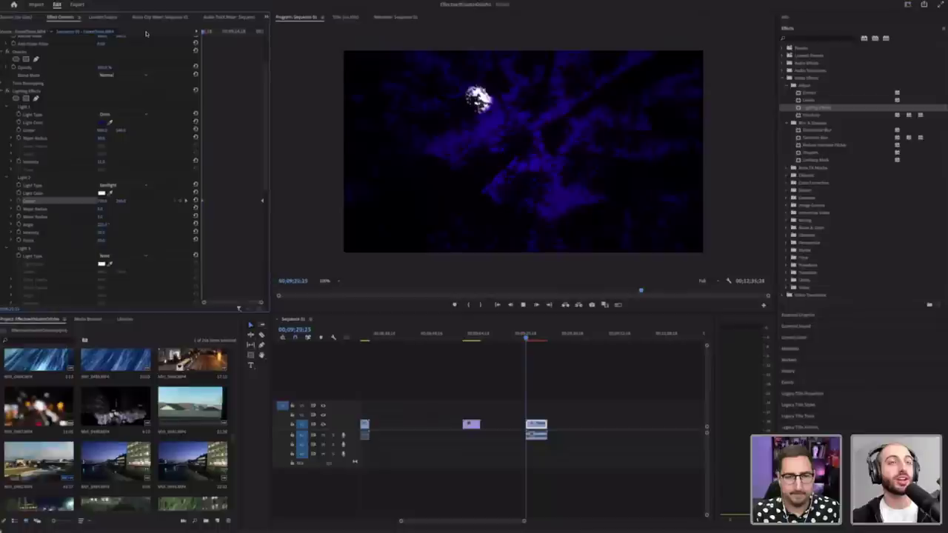
{"action": "key", "text": "space"}
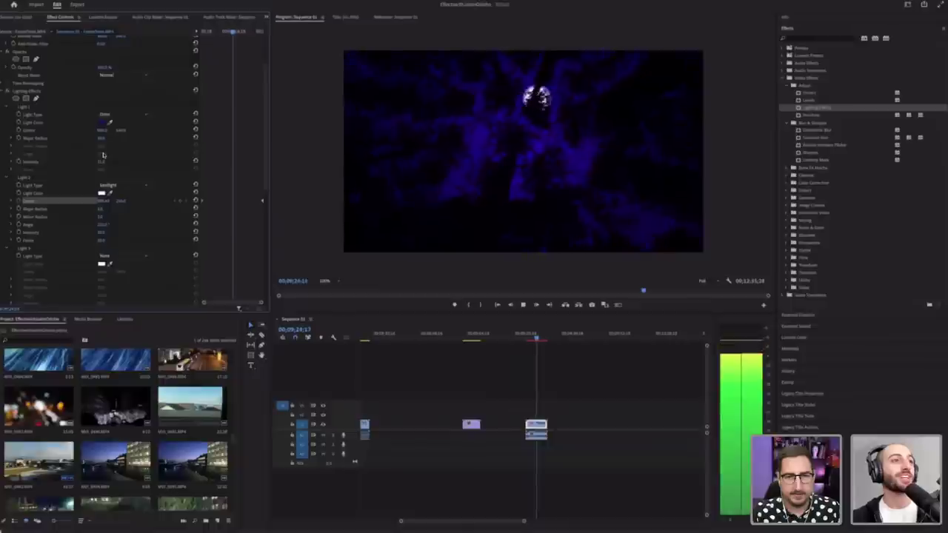
{"action": "key", "text": "space"}
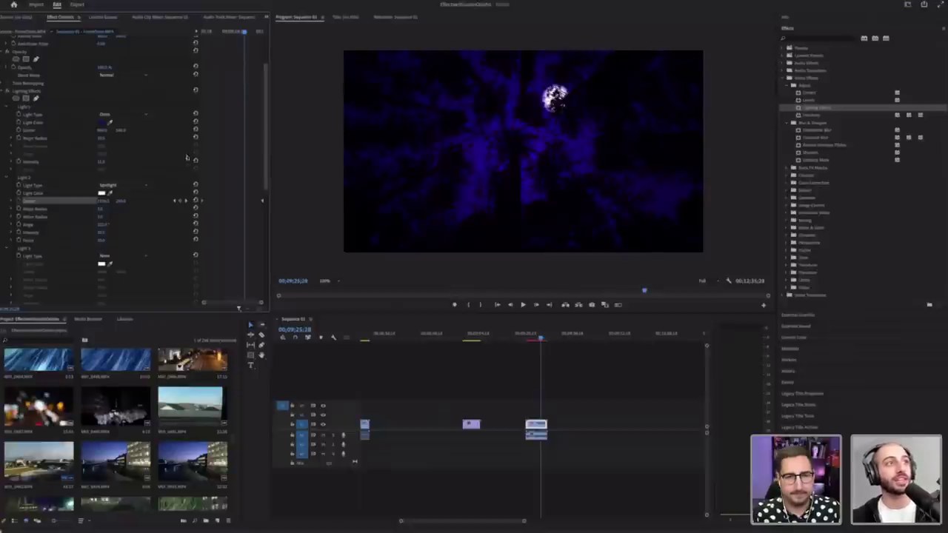
Step: Add a four-point mask to Lighting Effects, stretch its corners beyond the entire frame, and lower the mask opacity
{"action": "scroll", "coordinate": [55, 128], "scroll_direction": "down", "scroll_amount": 1}
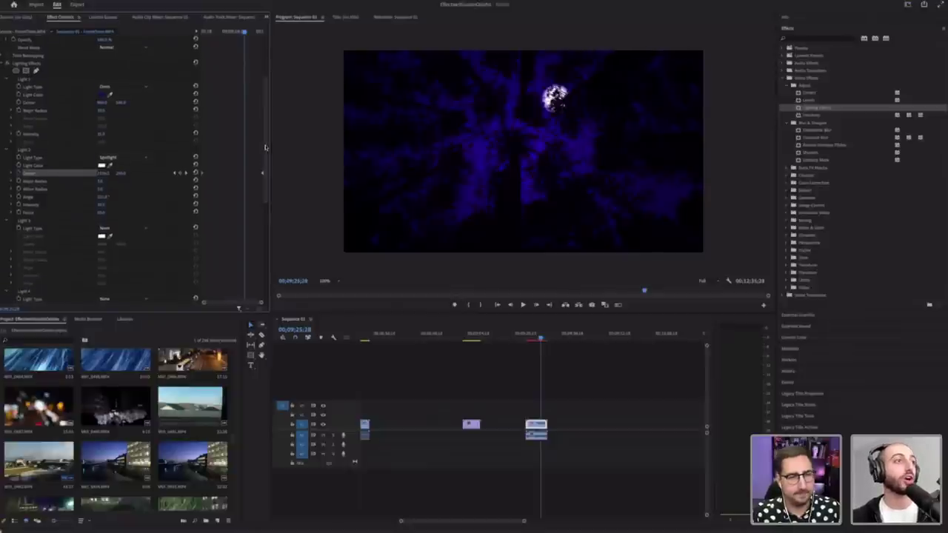
{"action": "left_click_drag", "start_coordinate": [267, 151], "coordinate": [264, 252]}
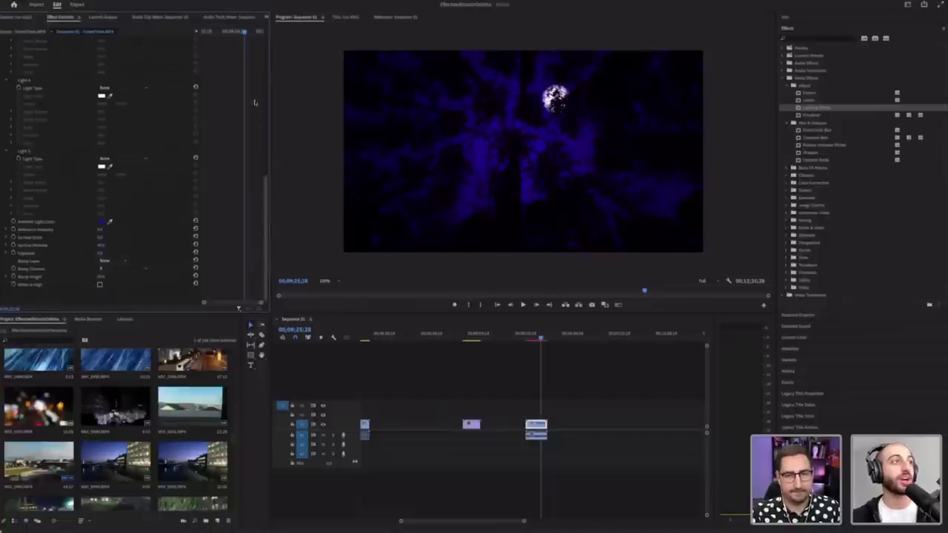
{"action": "scroll", "coordinate": [255, 102], "scroll_direction": "up", "scroll_amount": 10}
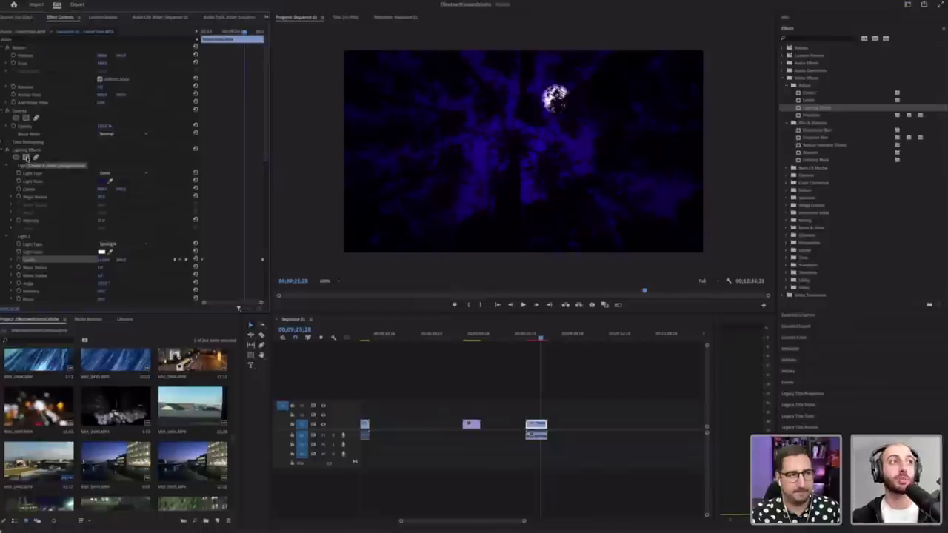
{"action": "left_click", "coordinate": [26, 157]}
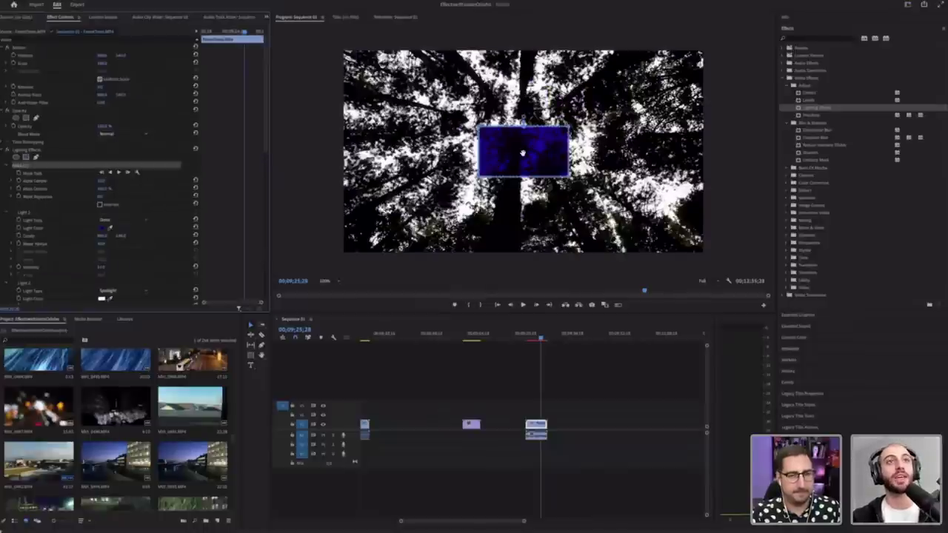
{"action": "left_click_drag", "start_coordinate": [492, 128], "coordinate": [338, 39]}
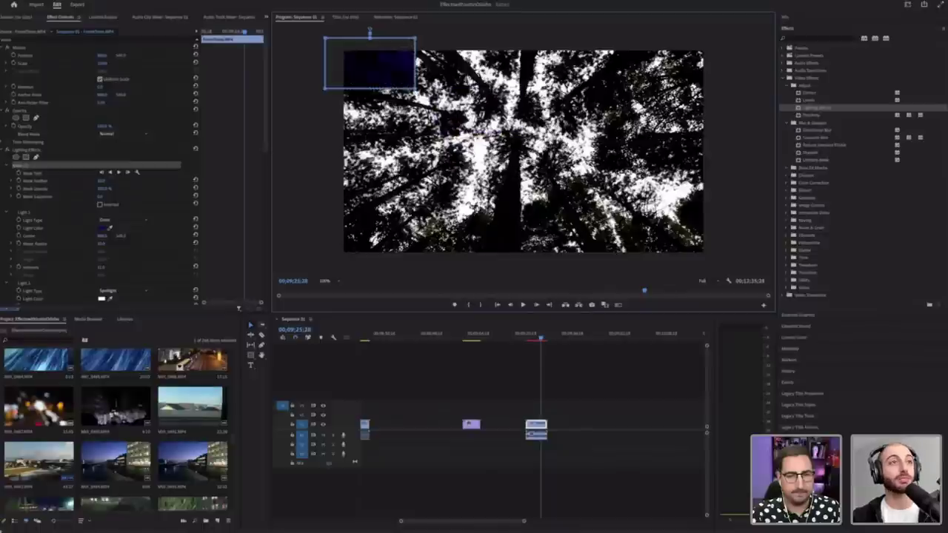
{"action": "left_click_drag", "start_coordinate": [415, 88], "coordinate": [733, 265]}
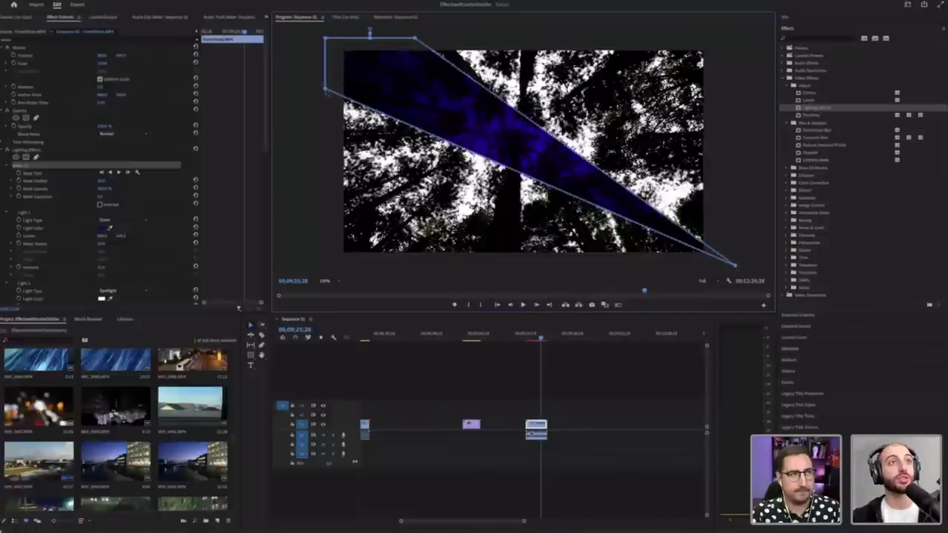
{"action": "left_click_drag", "start_coordinate": [326, 90], "coordinate": [328, 264]}
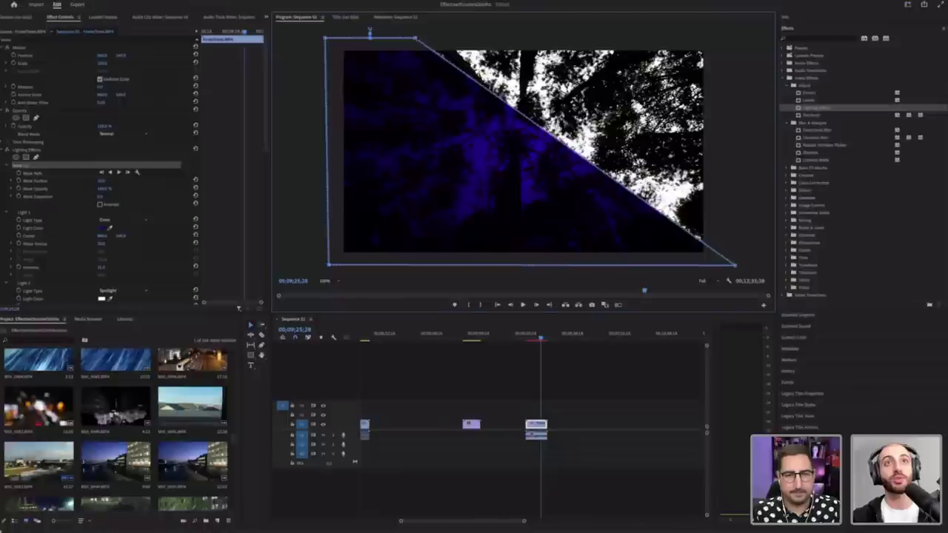
{"action": "left_click_drag", "start_coordinate": [682, 43], "coordinate": [750, 39]}
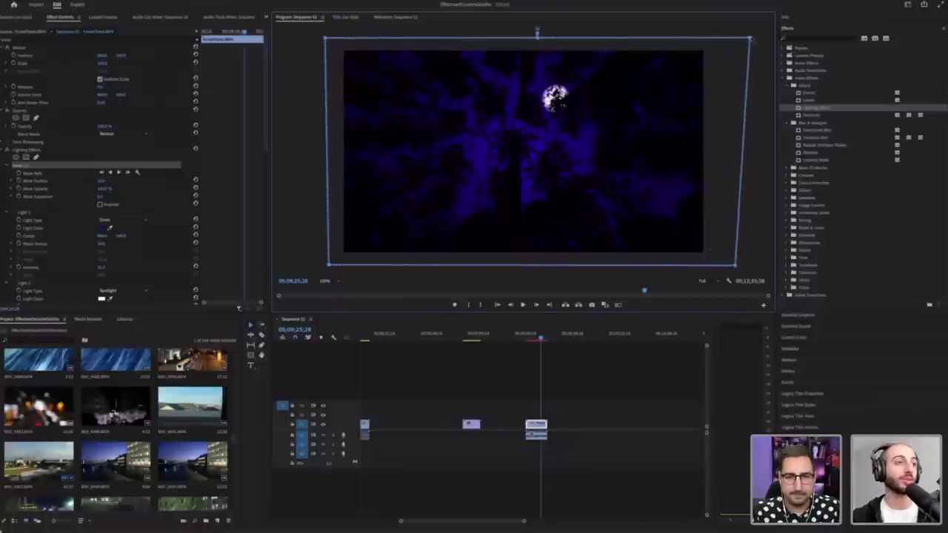
{"action": "mouse_move", "coordinate": [104, 192]}
{"action": "left_mouse_down"}
{"action": "mouse_move", "coordinate": [81, 189]}
{"action": "mouse_move", "coordinate": [104, 189]}
{"action": "left_mouse_up"}
{"action": "left_click", "coordinate": [106, 189]}
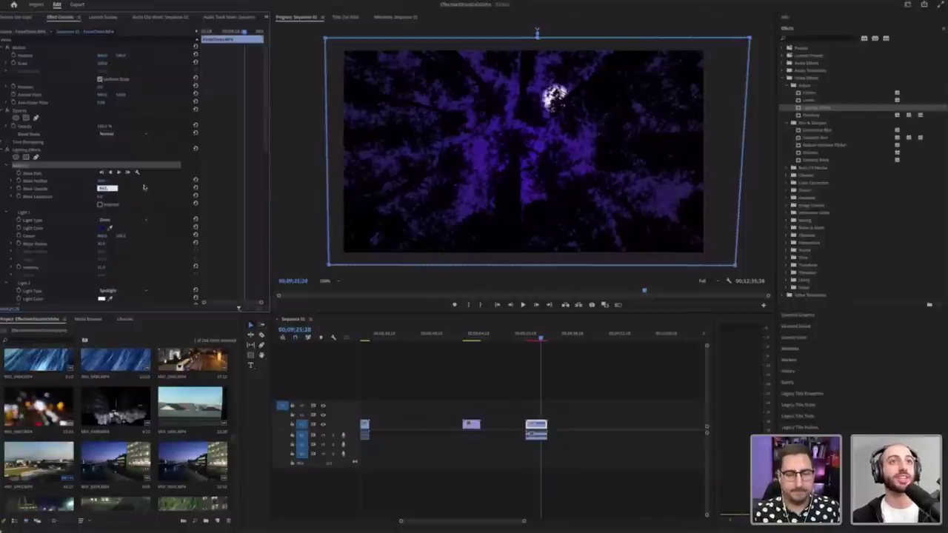
Step: Compare the canopy clip with Lighting Effects turned off and on, leaving the effect enabled
{"action": "left_click", "coordinate": [532, 337]}
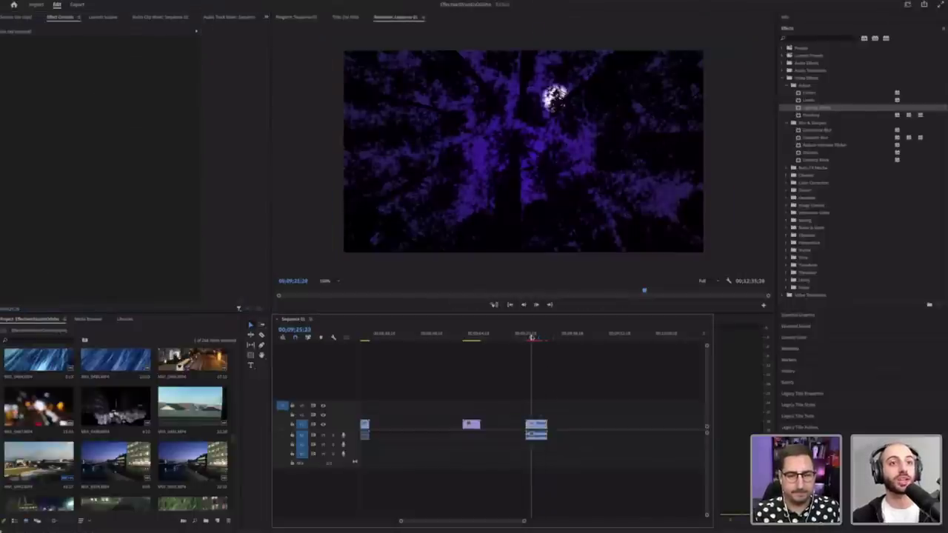
{"action": "left_click", "coordinate": [538, 426]}
{"action": "left_click", "coordinate": [7, 150]}
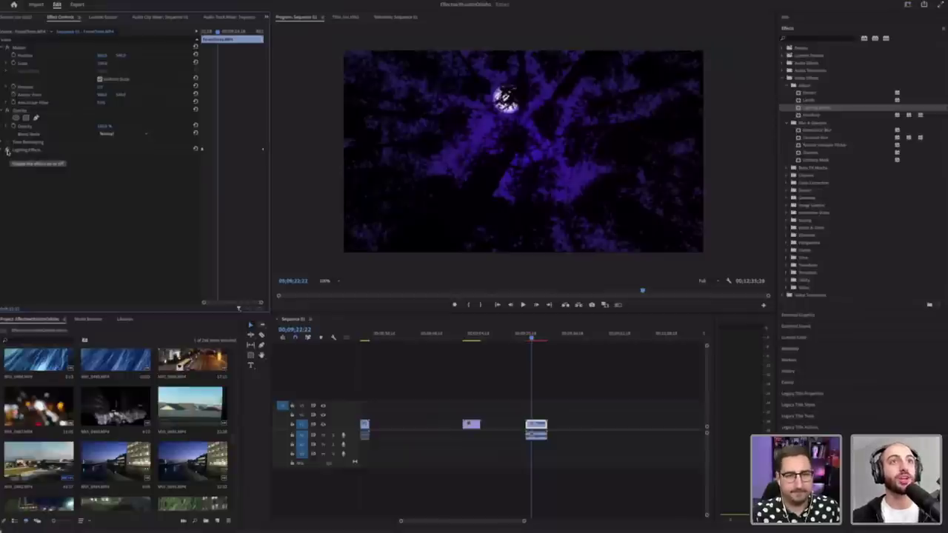
{"action": "left_click", "coordinate": [8, 151]}
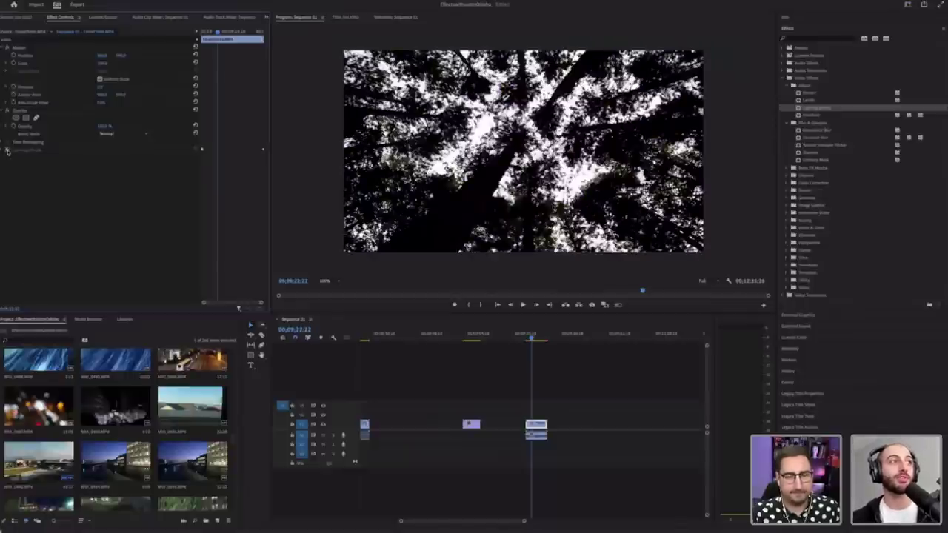
{"action": "left_click", "coordinate": [8, 151]}
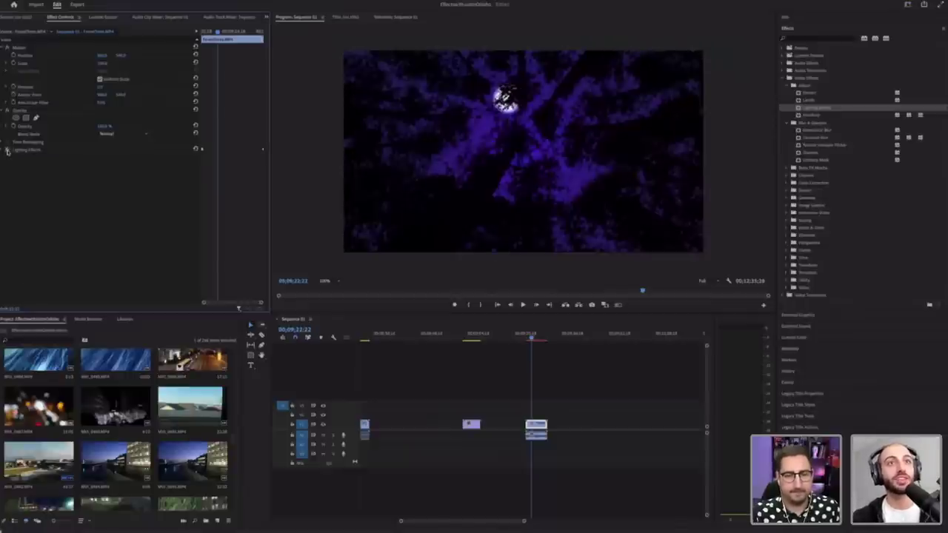
Step: Play and scrub through the moving moonlight, and display the Lighting Effects guides over the canopy clip
{"action": "left_click", "coordinate": [543, 383]}
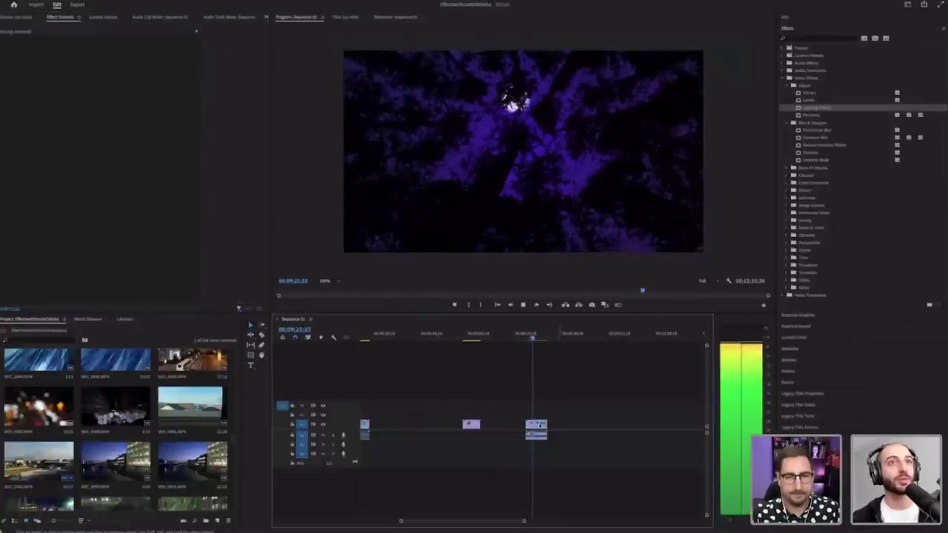
{"action": "key", "text": "space"}
{"action": "left_click", "coordinate": [466, 141]}
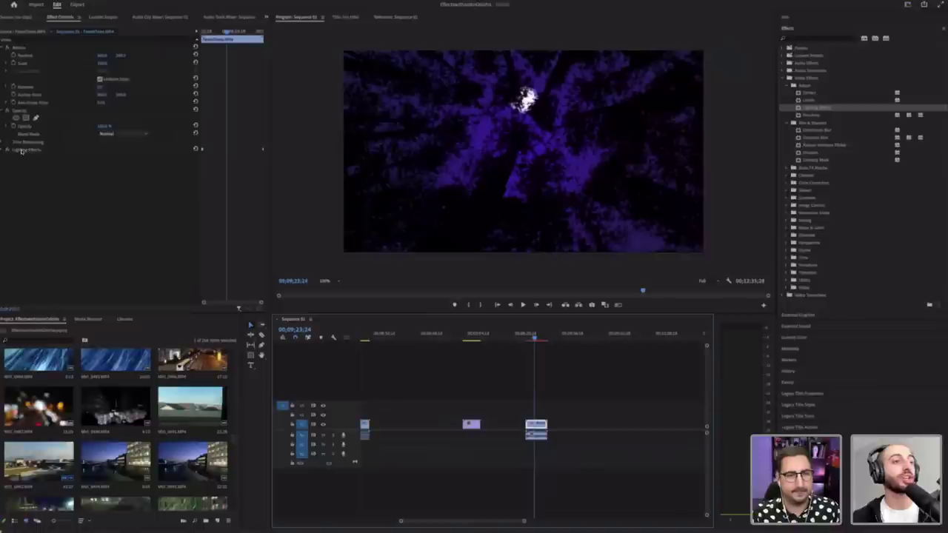
{"action": "left_click", "coordinate": [19, 151]}
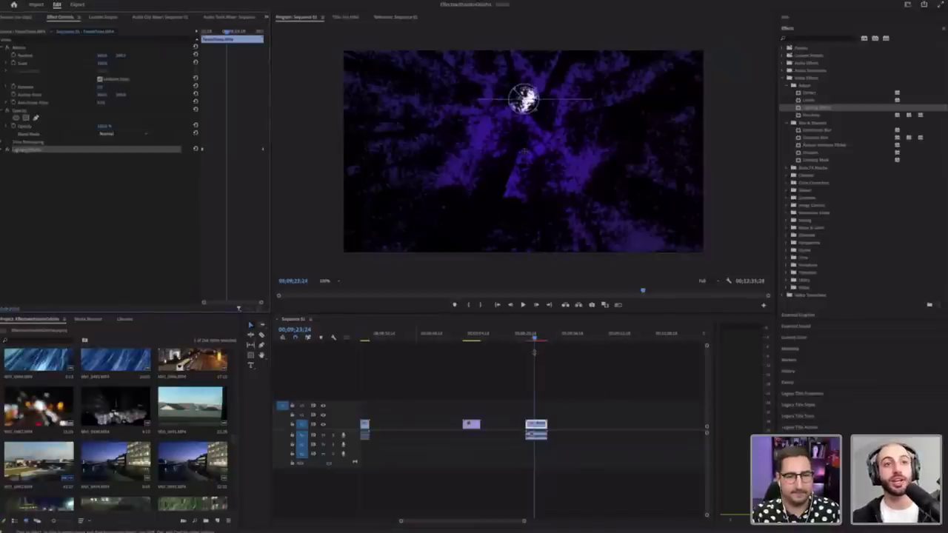
{"action": "left_click", "coordinate": [533, 338]}
{"action": "left_click", "coordinate": [530, 339]}
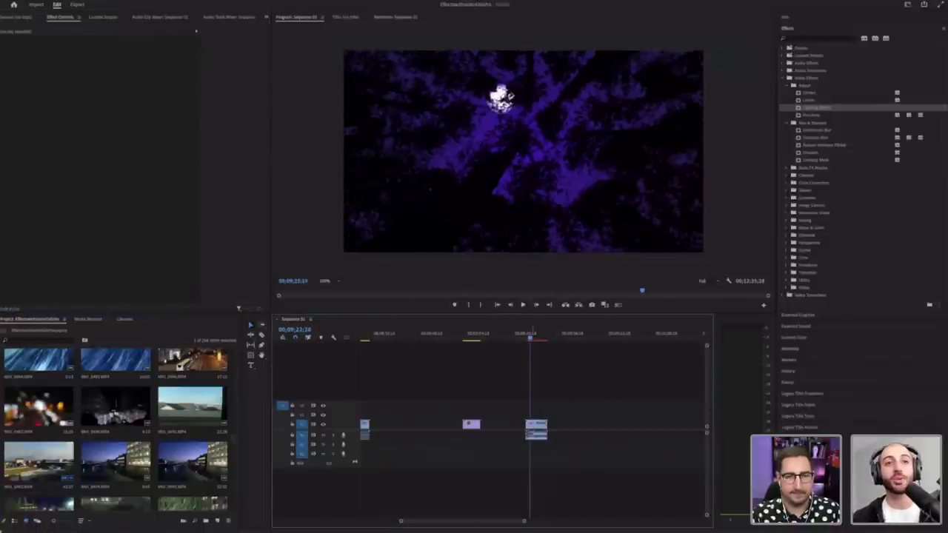
Step: Grade the canopy clip with Lumetri Color: strongly reduce saturation, slightly lower exposure, raise contrast and shadows, and lower the blacks
{"action": "left_click", "coordinate": [534, 429]}
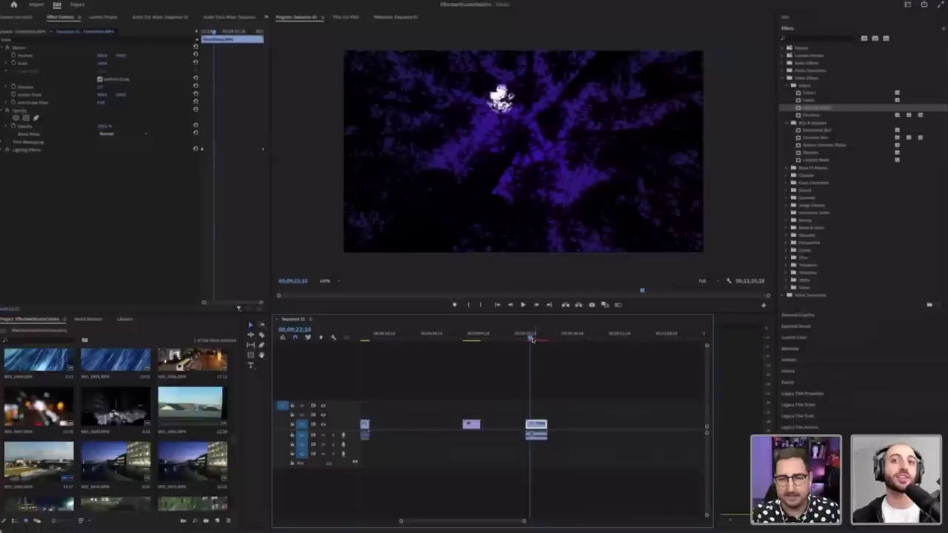
{"action": "left_click", "coordinate": [810, 340]}
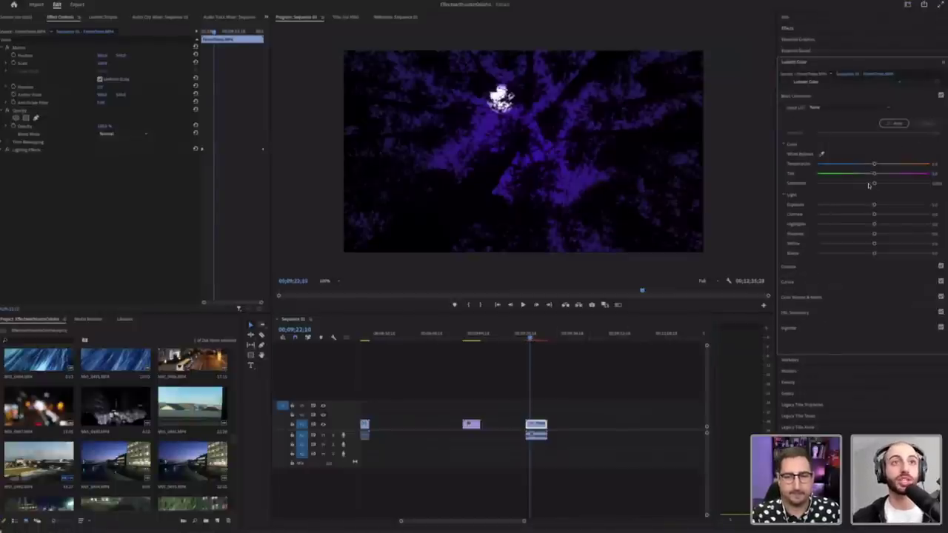
{"action": "left_click_drag", "start_coordinate": [837, 186], "coordinate": [860, 205]}
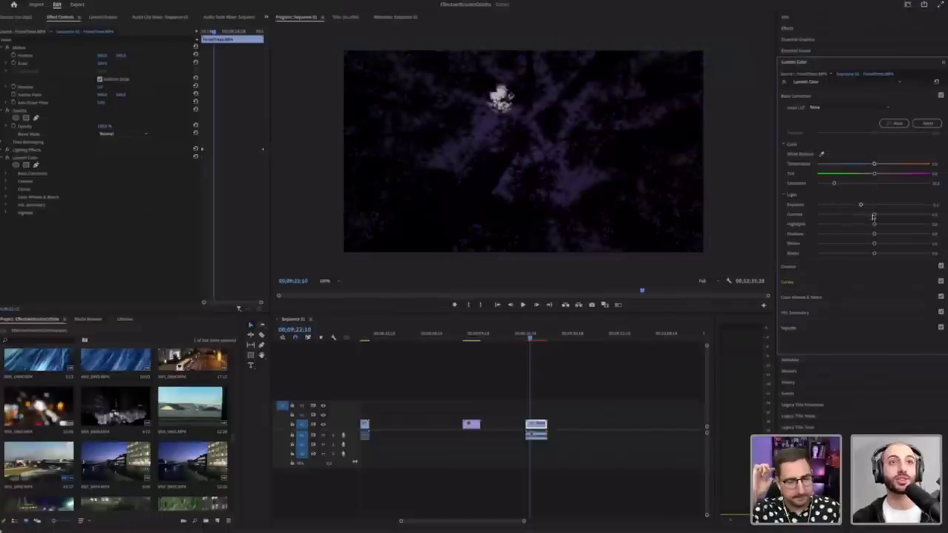
{"action": "left_click", "coordinate": [897, 214]}
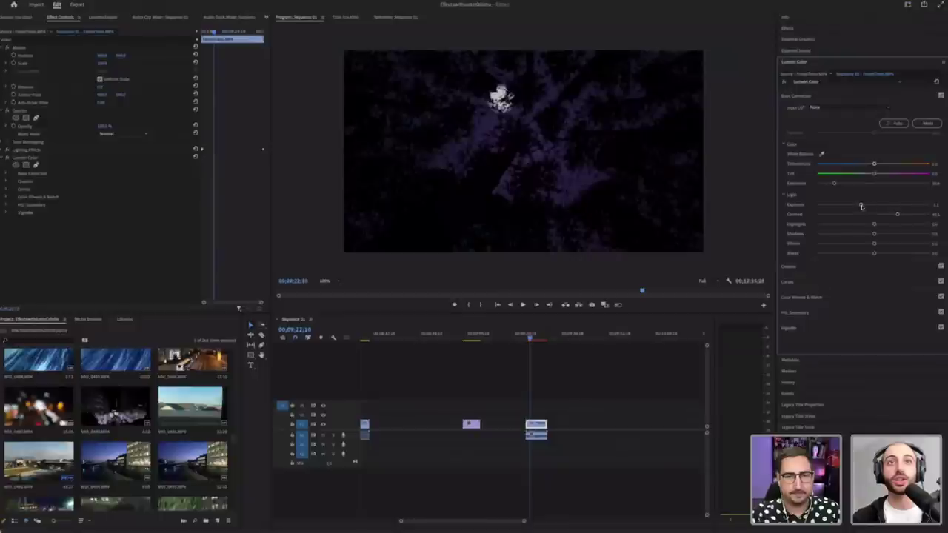
{"action": "left_click_drag", "start_coordinate": [860, 205], "coordinate": [898, 234]}
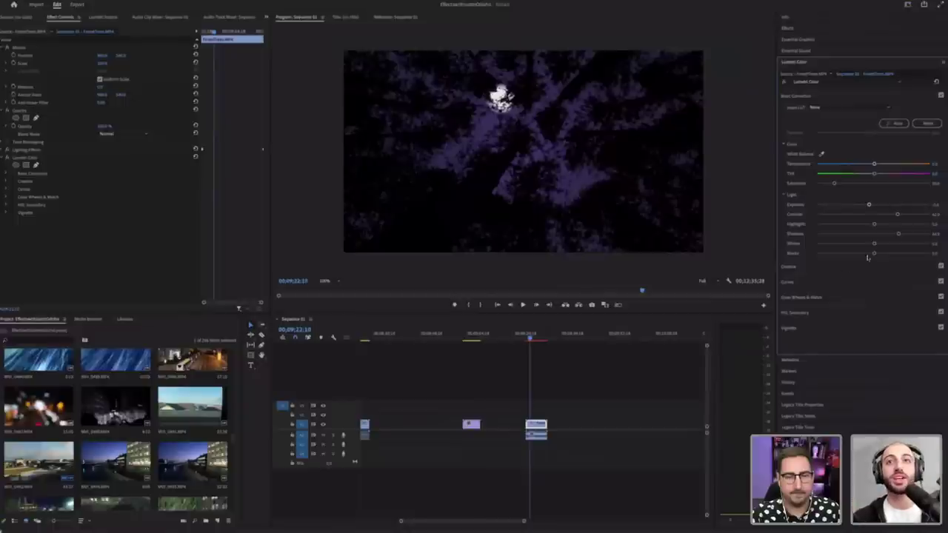
{"action": "left_click_drag", "start_coordinate": [874, 254], "coordinate": [864, 254]}
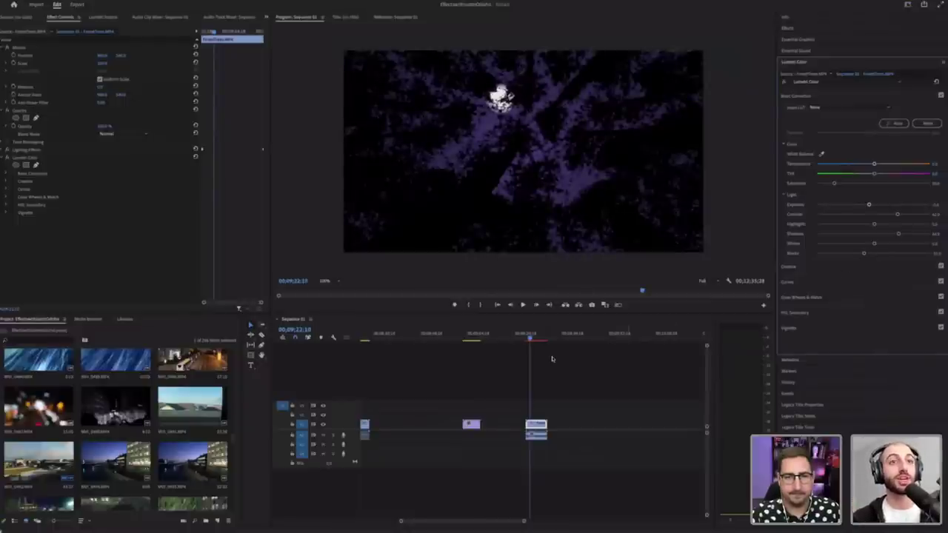
Step: Preview the graded clip, return to the Adjust effects category, and select the clip's Lumetri Color effect
{"action": "left_click_drag", "start_coordinate": [532, 337], "coordinate": [541, 338]}
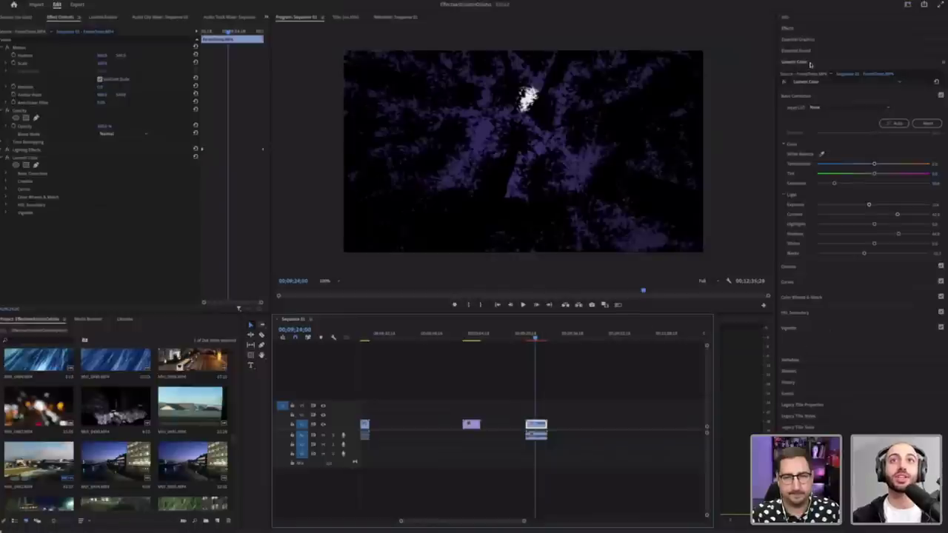
{"action": "left_click", "coordinate": [788, 28]}
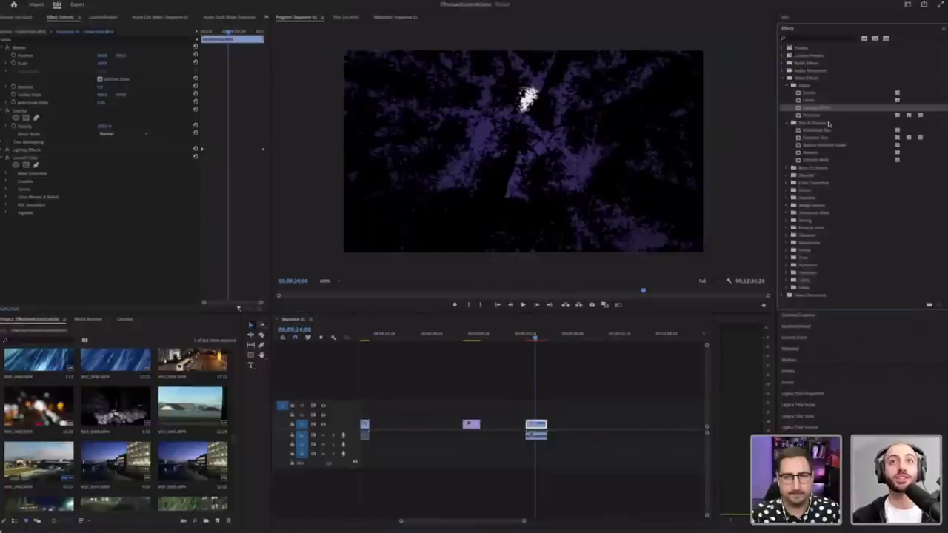
{"action": "left_click", "coordinate": [803, 87]}
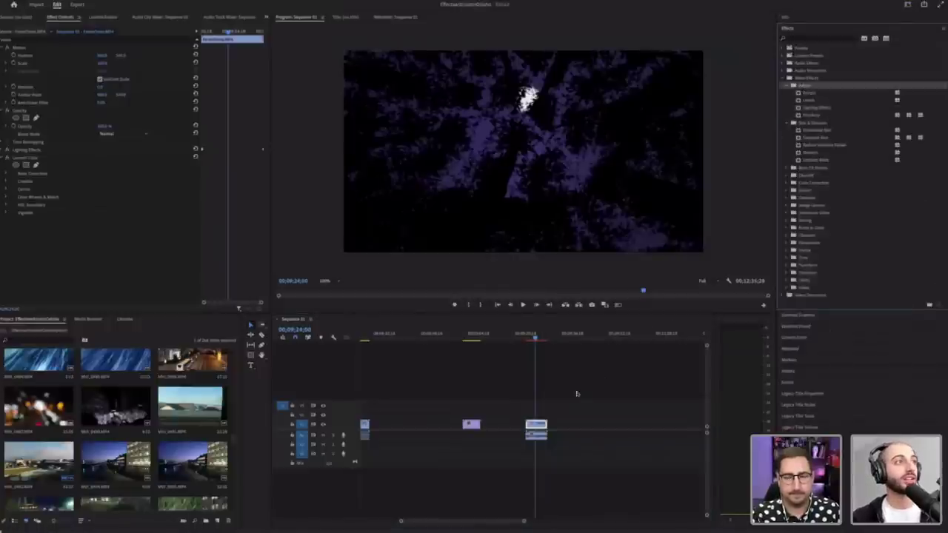
{"action": "left_click", "coordinate": [33, 159]}
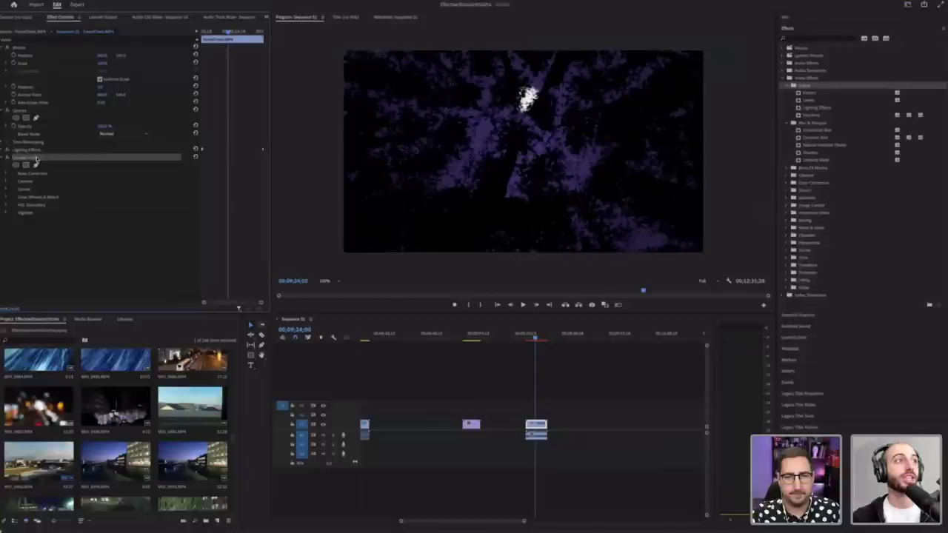
Step: Remove the Lumetri Color and Lighting Effects effects from the tree canopy clip
{"action": "key", "text": "Delete"}
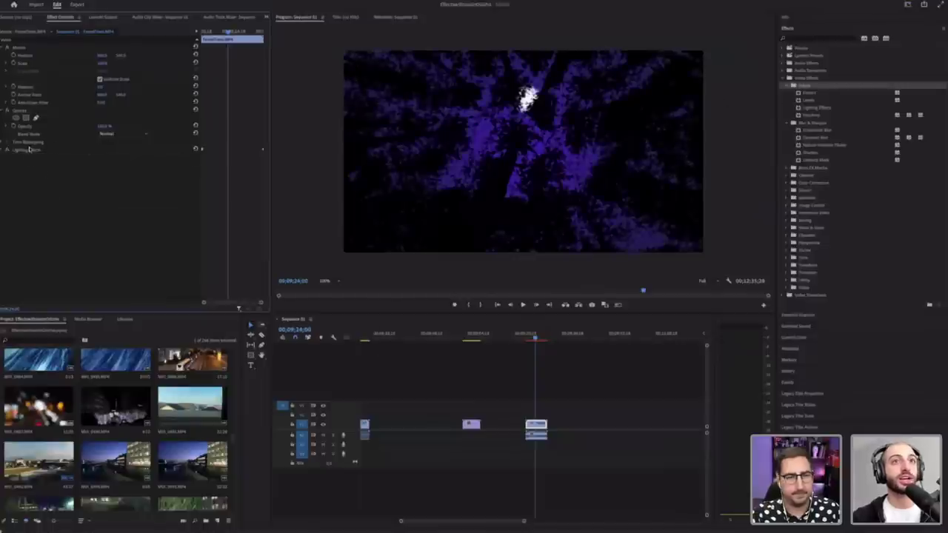
{"action": "left_click", "coordinate": [28, 150]}
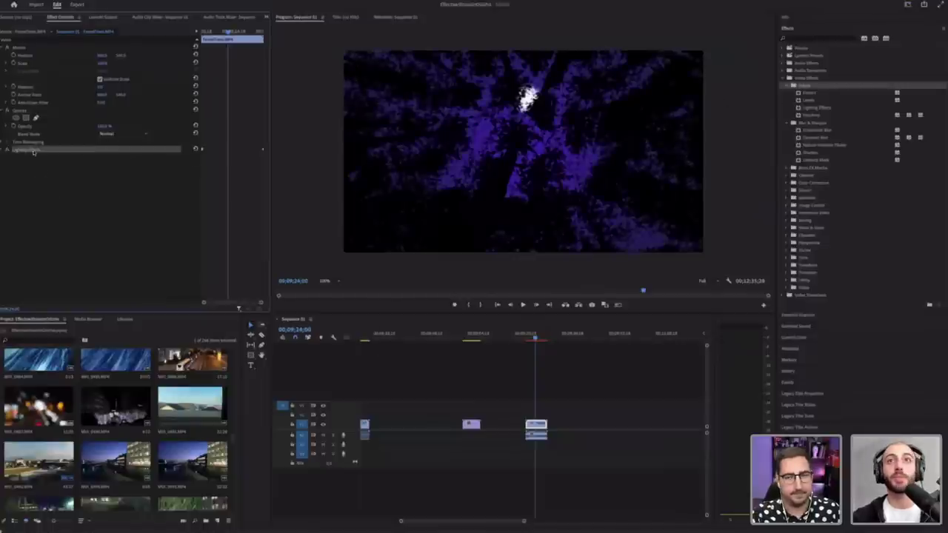
Step: Review the Adjust effects and the Directional and Gaussian Blur effects, and show more of the sequence's clips
{"action": "left_click", "coordinate": [821, 95]}
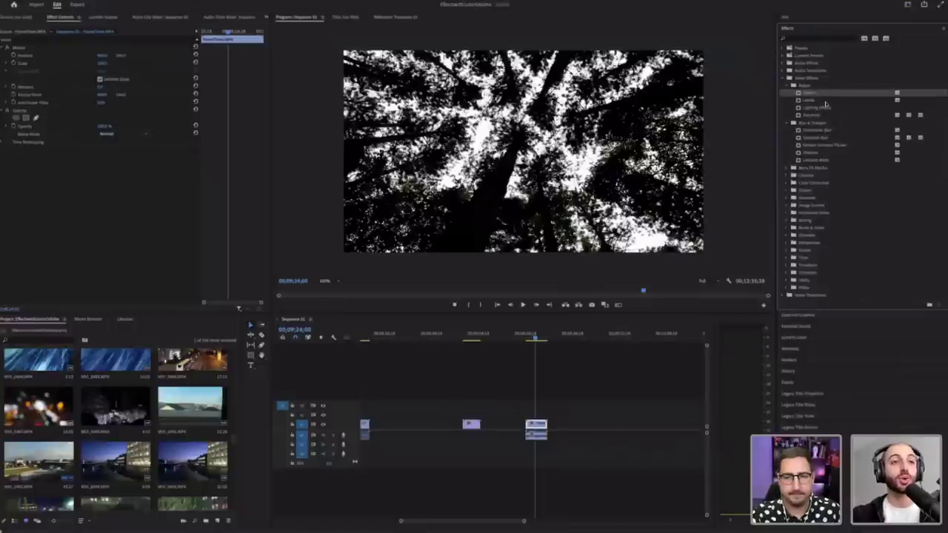
{"action": "left_click", "coordinate": [824, 100]}
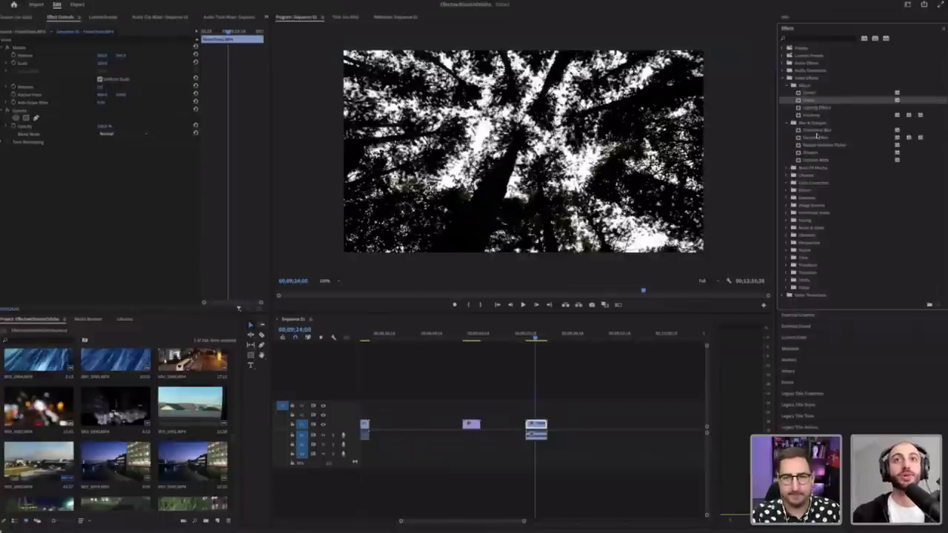
{"action": "left_click", "coordinate": [818, 132]}
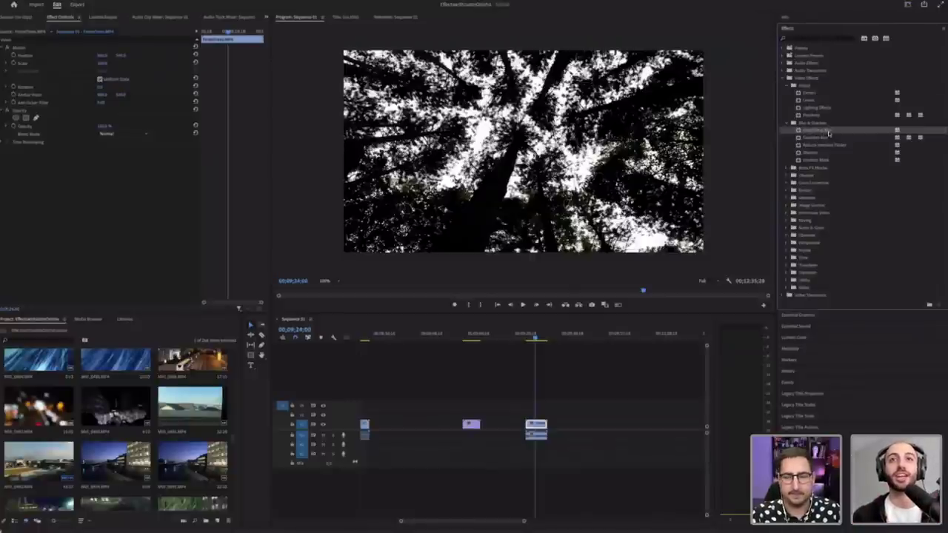
{"action": "left_click", "coordinate": [830, 140]}
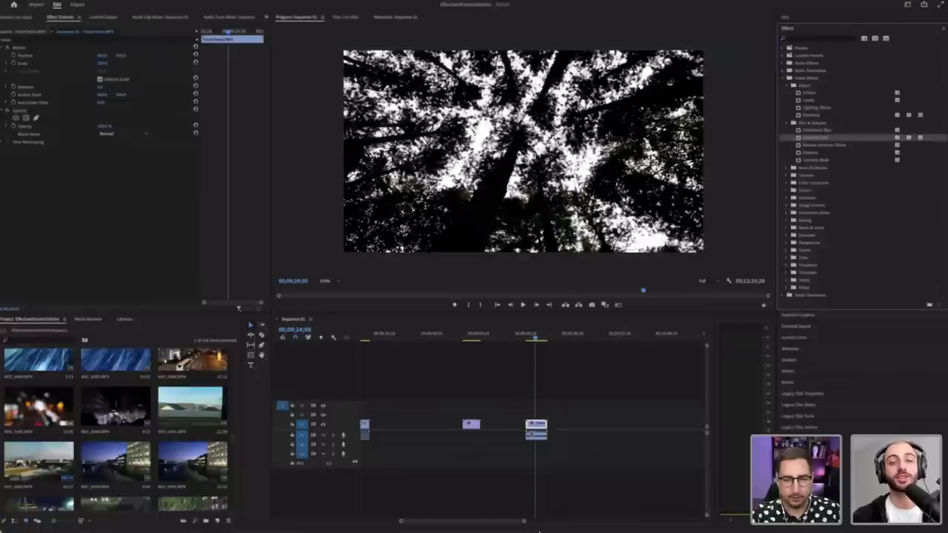
{"action": "left_click_drag", "start_coordinate": [524, 522], "coordinate": [574, 522]}
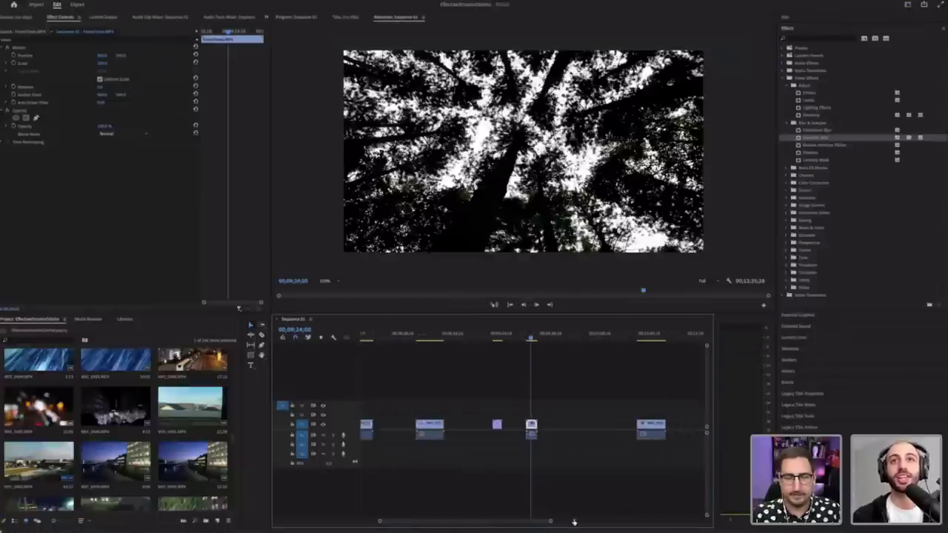
{"action": "key", "text": "minus"}
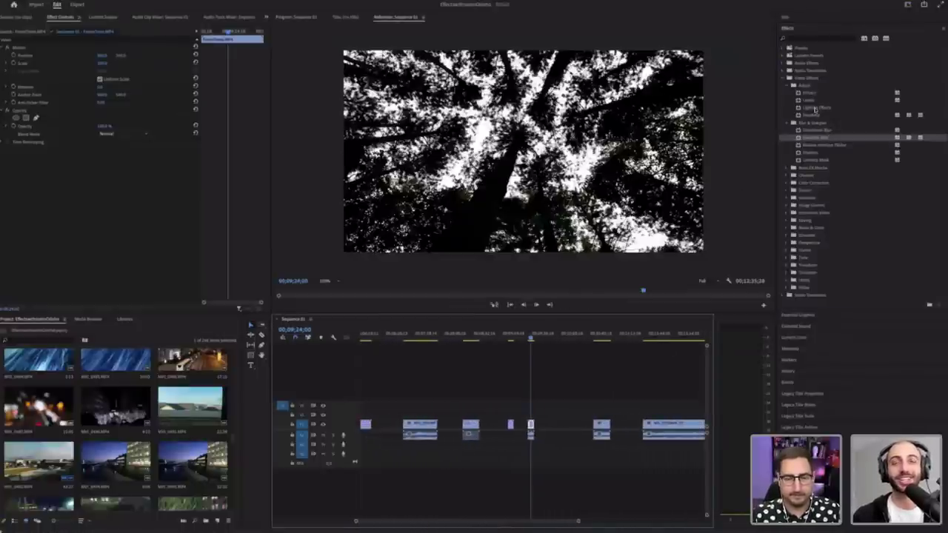
{"action": "left_click", "coordinate": [815, 108]}
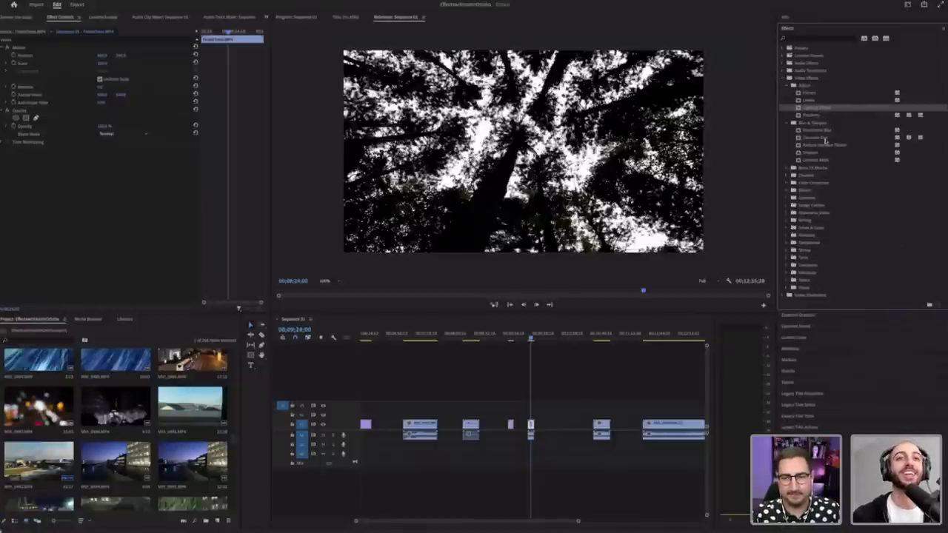
Step: Check the sequence's clips for a blur example and apply Gaussian Blur to the city skyline clip
{"action": "left_click", "coordinate": [601, 337]}
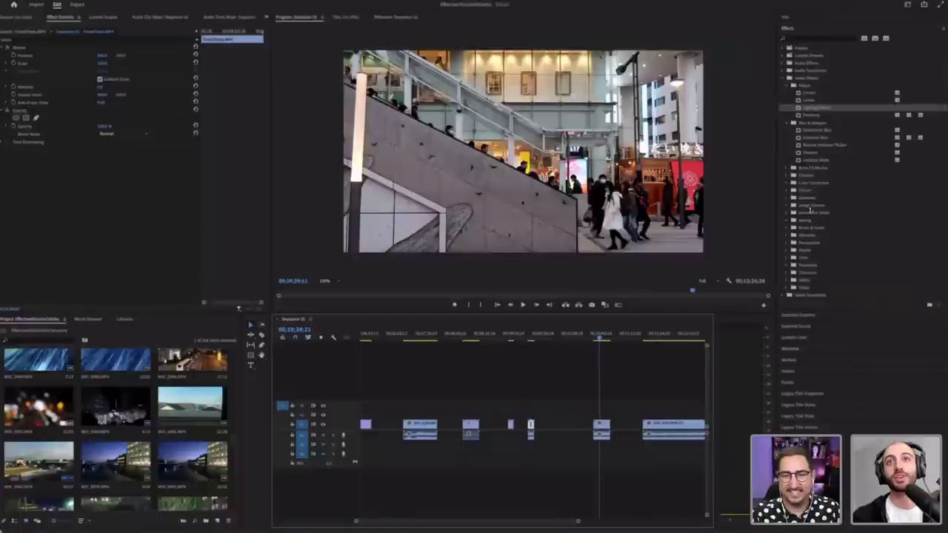
{"action": "left_click", "coordinate": [828, 131]}
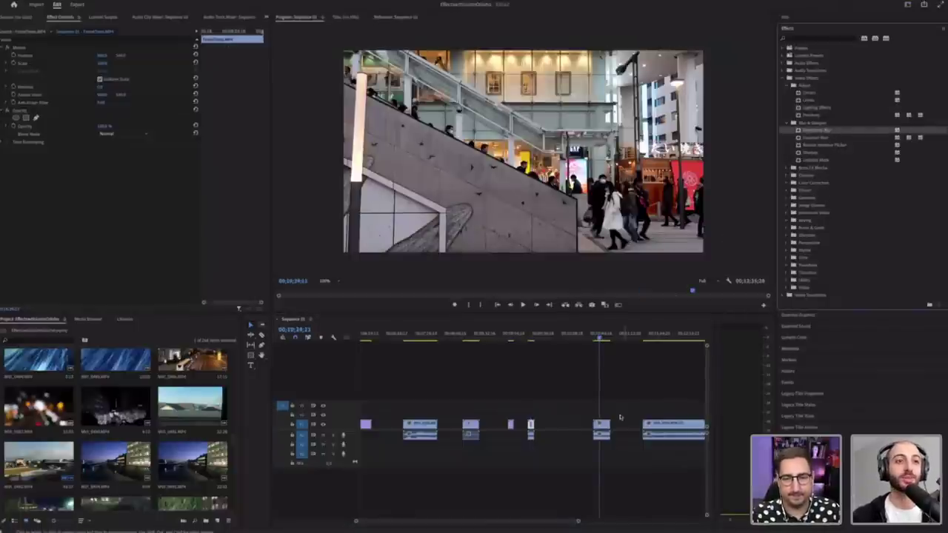
{"action": "left_click", "coordinate": [417, 334]}
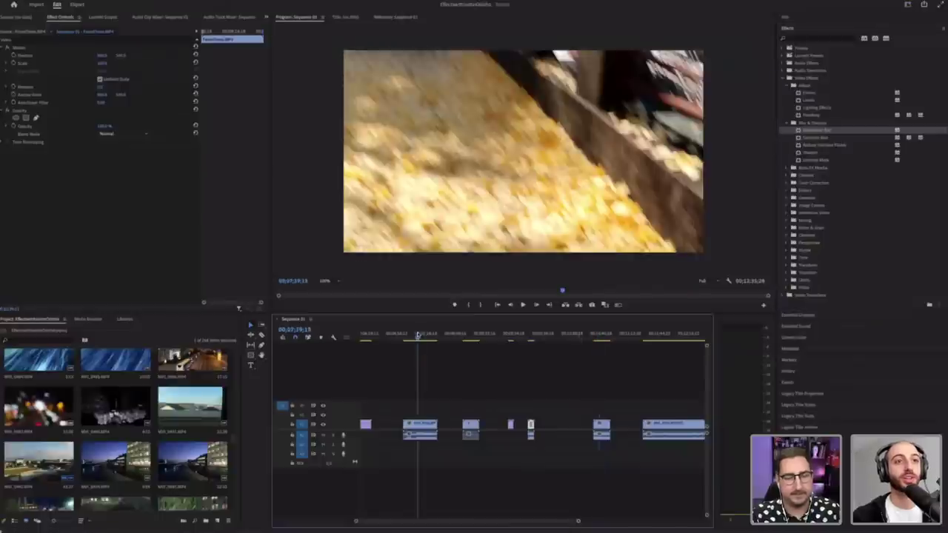
{"action": "left_click", "coordinate": [470, 337]}
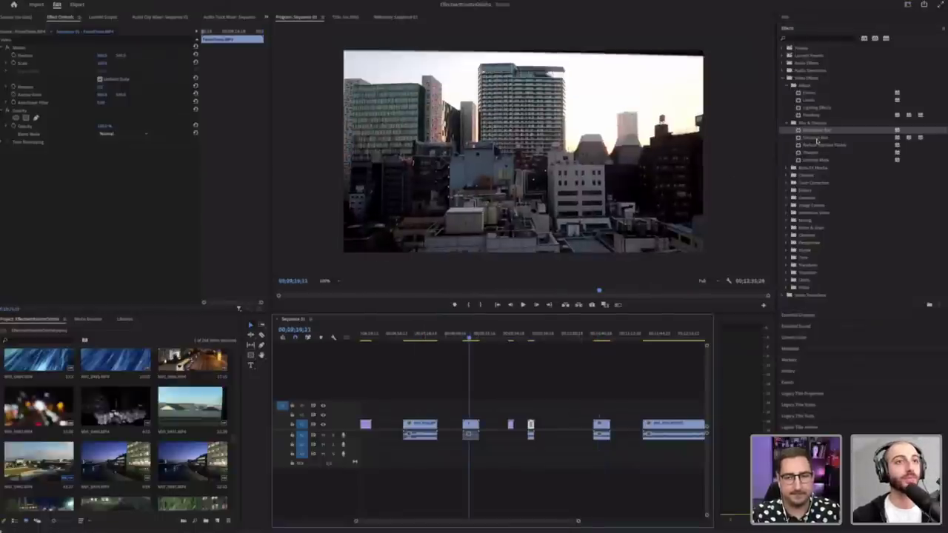
{"action": "left_click_drag", "start_coordinate": [817, 139], "coordinate": [482, 425]}
{"action": "left_click", "coordinate": [471, 428]}
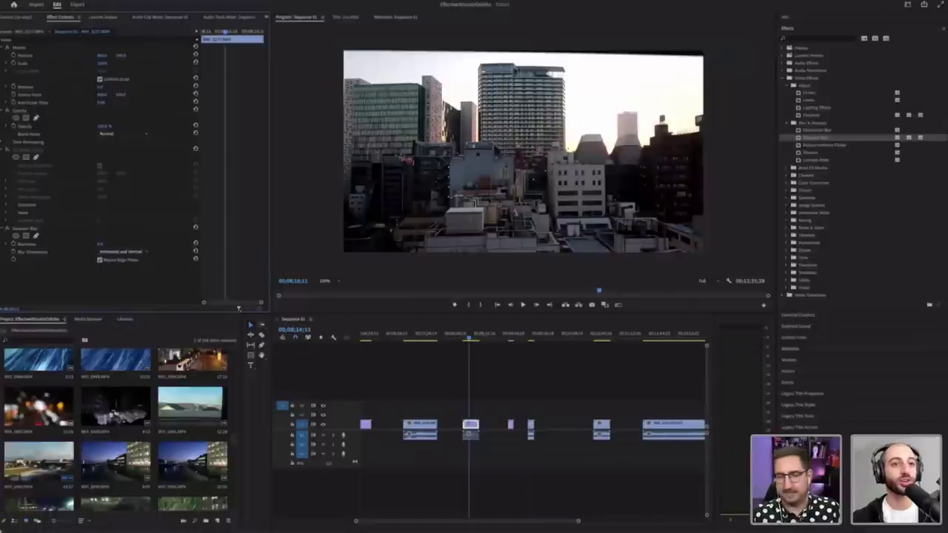
Step: Add the night highway clip to the video track above, just after the skyline clip, and scrub through it
{"action": "left_click_drag", "start_coordinate": [187, 363], "coordinate": [481, 417]}
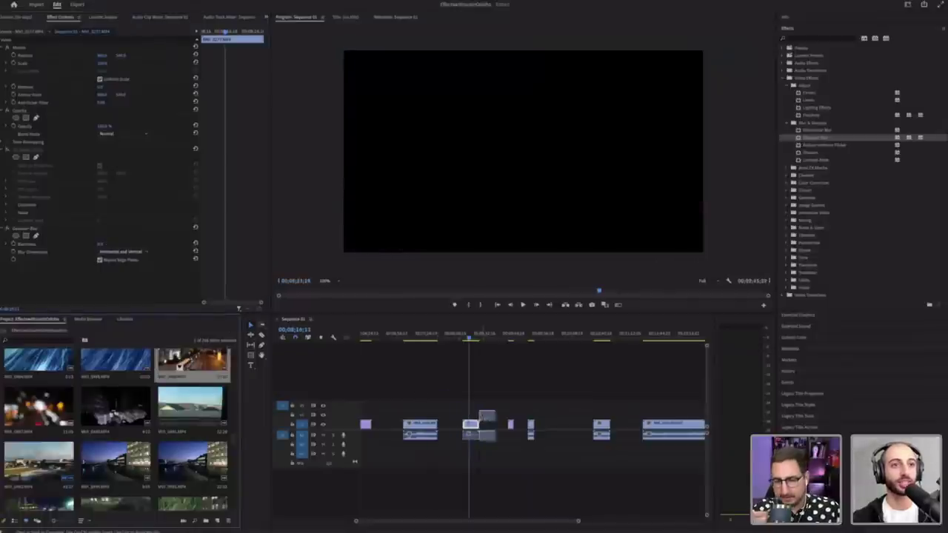
{"action": "left_click", "coordinate": [489, 341]}
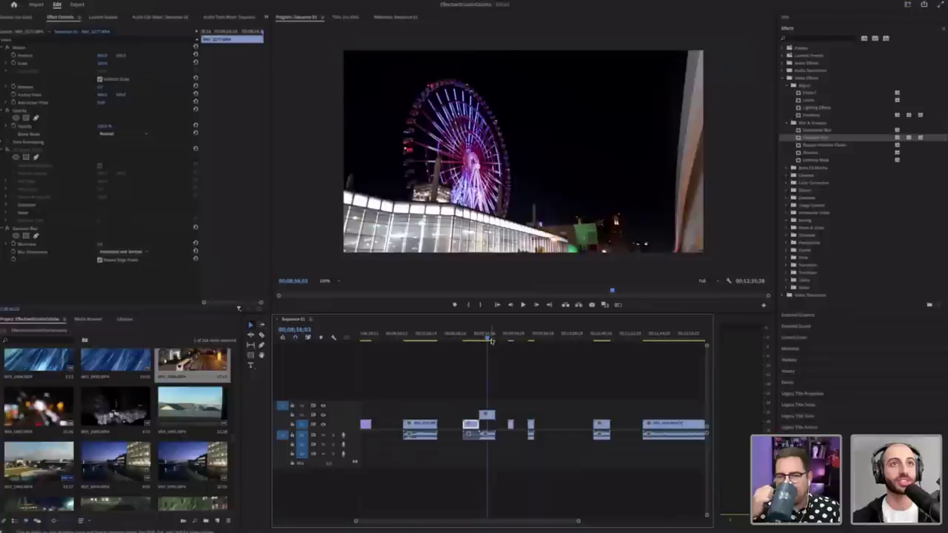
{"action": "left_click_drag", "start_coordinate": [491, 341], "coordinate": [493, 342]}
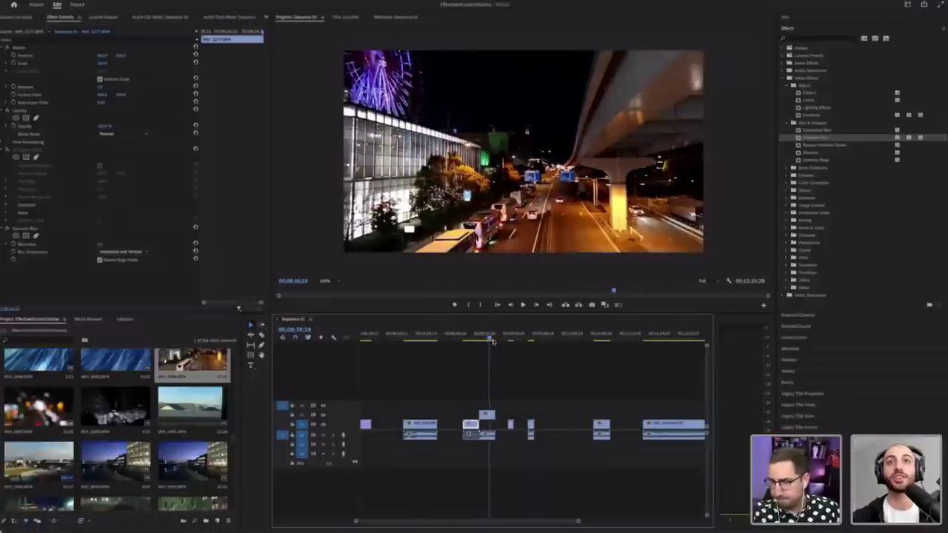
Step: Apply Gaussian Blur to the night highway clip, raise its blurriness to defocus the image, and play the result
{"action": "left_click_drag", "start_coordinate": [820, 139], "coordinate": [486, 415]}
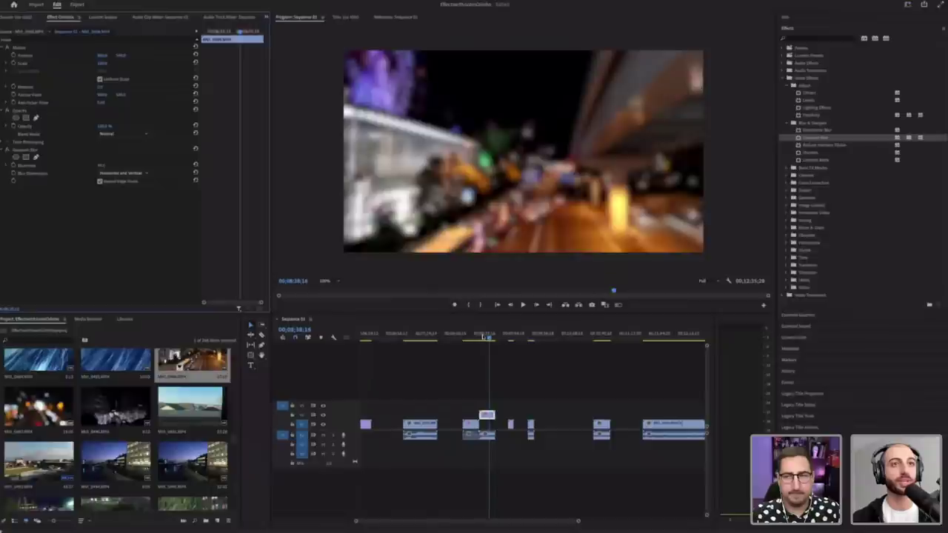
{"action": "left_click", "coordinate": [482, 336]}
{"action": "key", "text": "space"}
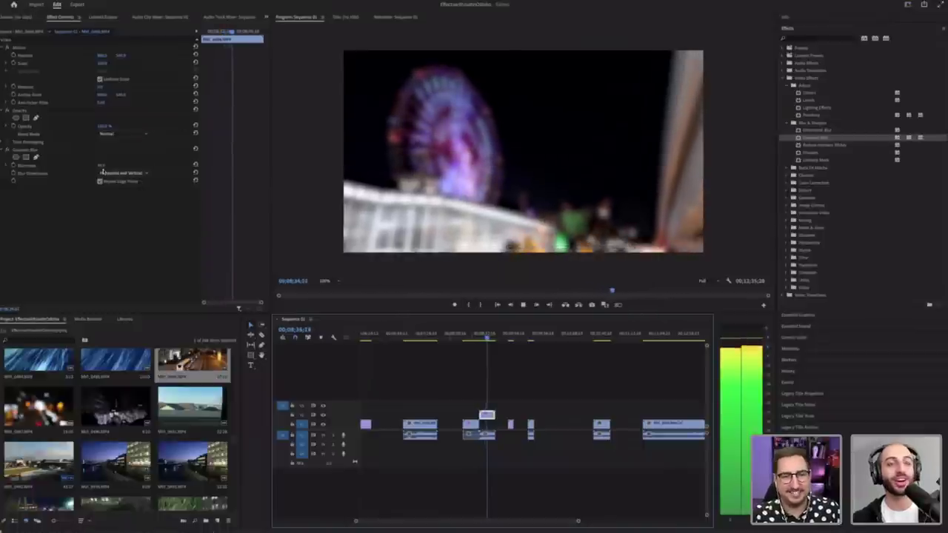
{"action": "key", "text": "space"}
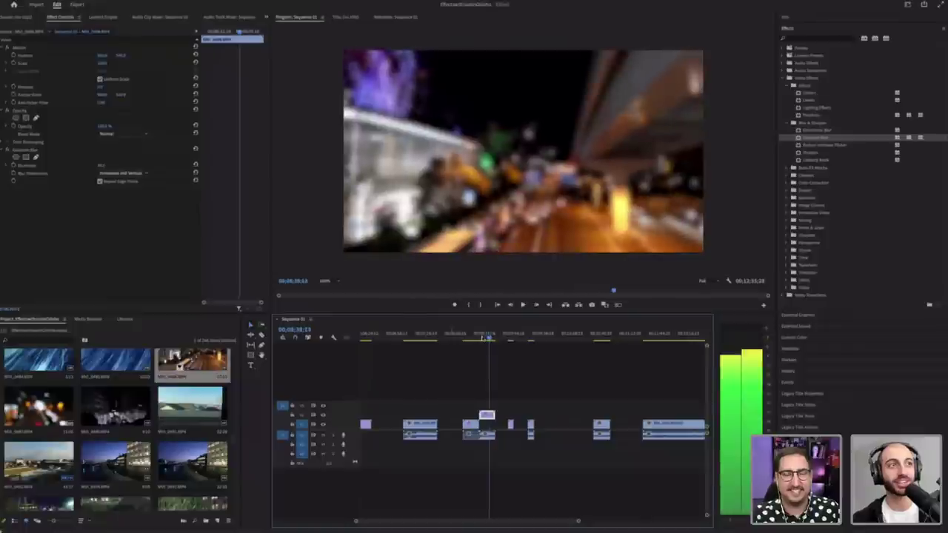
{"action": "left_click", "coordinate": [484, 337]}
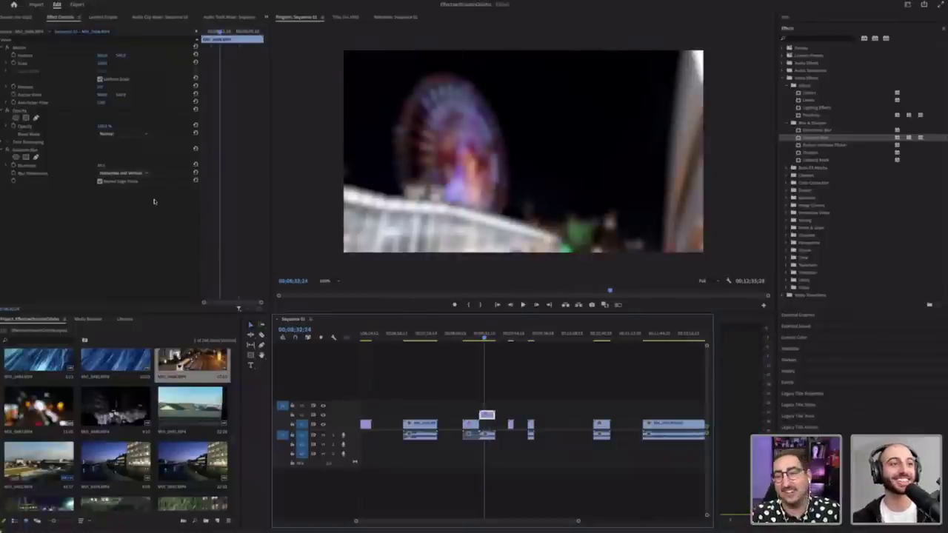
{"action": "key", "text": "space"}
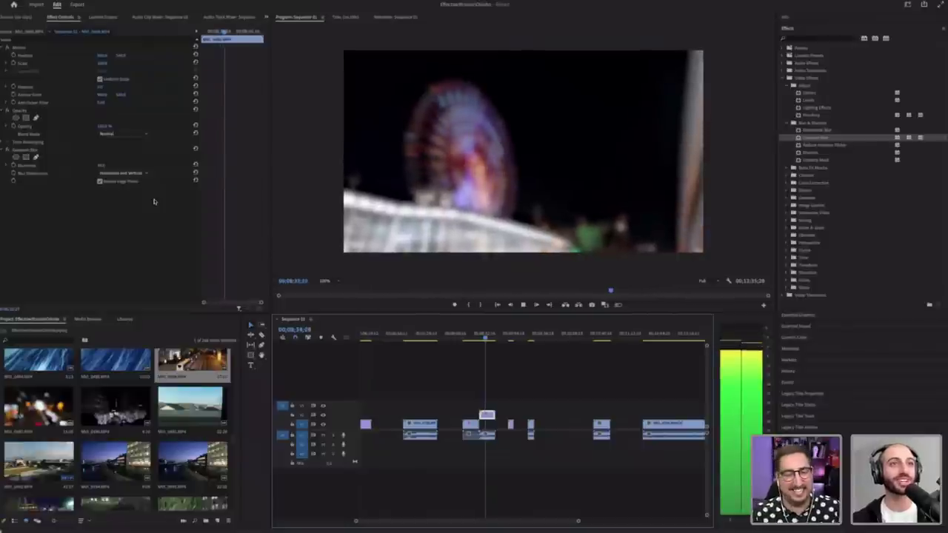
{"action": "key", "text": "space"}
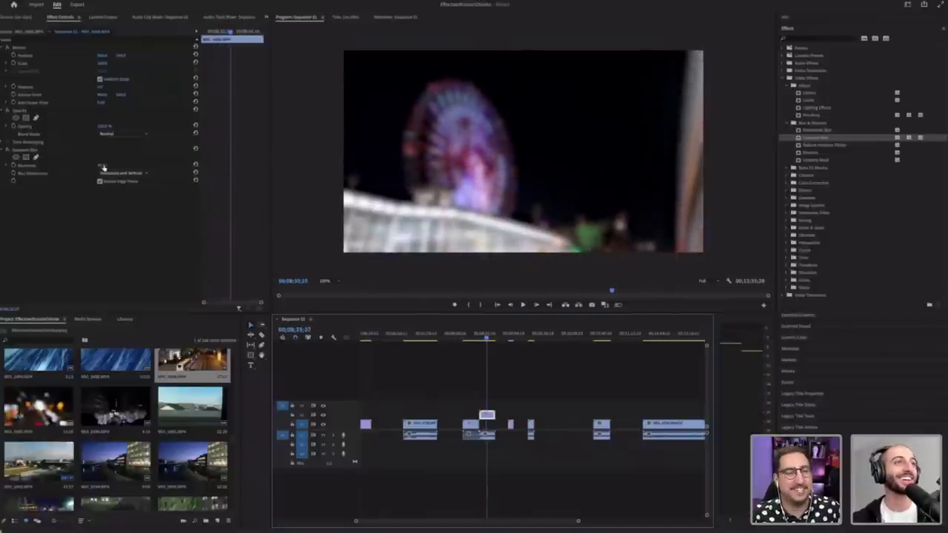
Step: Try Gaussian Blur with stronger blurriness using Horizontal and then Vertical blur dimensions, and preview the night clip
{"action": "left_click", "coordinate": [141, 173]}
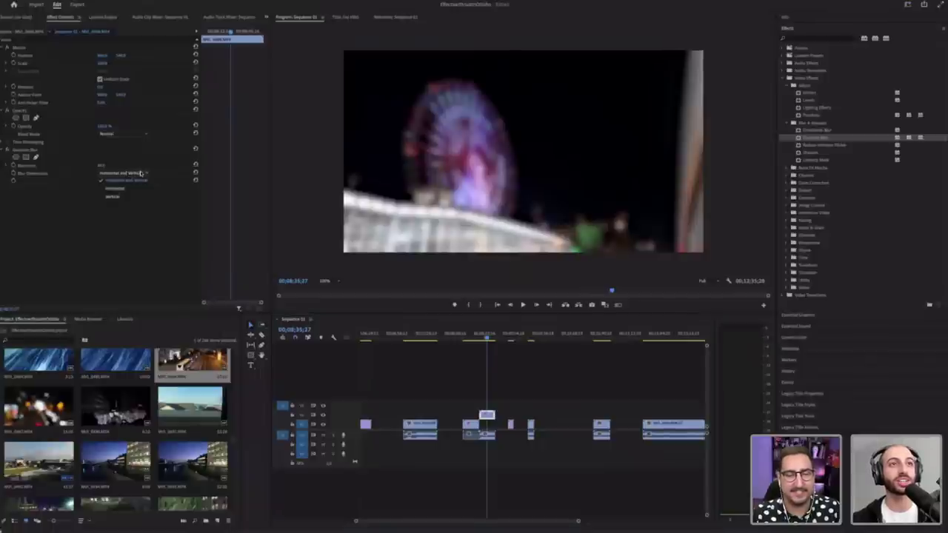
{"action": "left_click", "coordinate": [141, 173]}
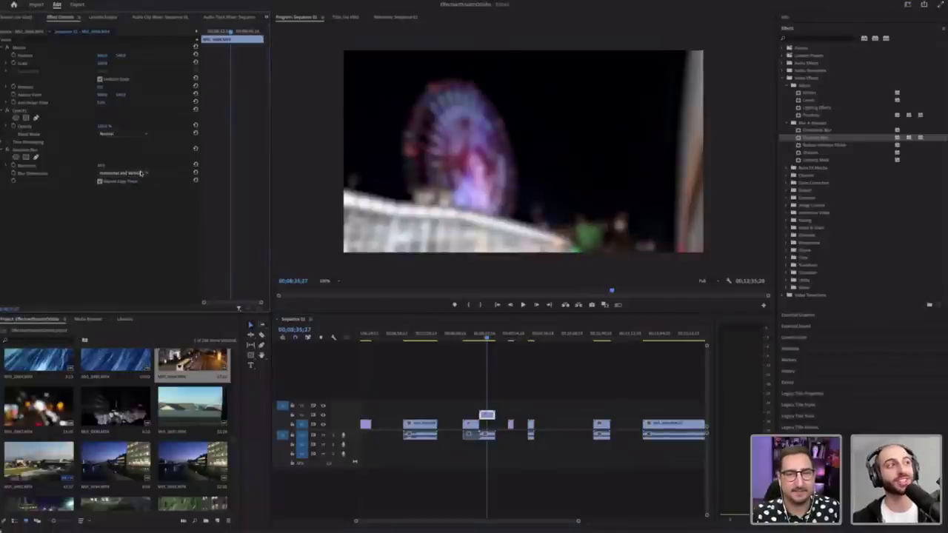
{"action": "left_click", "coordinate": [140, 174]}
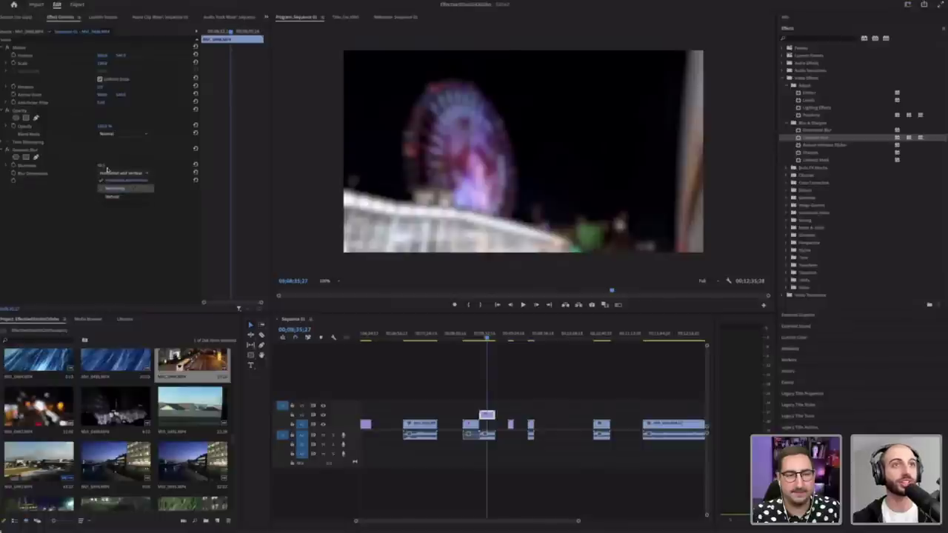
{"action": "left_click", "coordinate": [115, 188]}
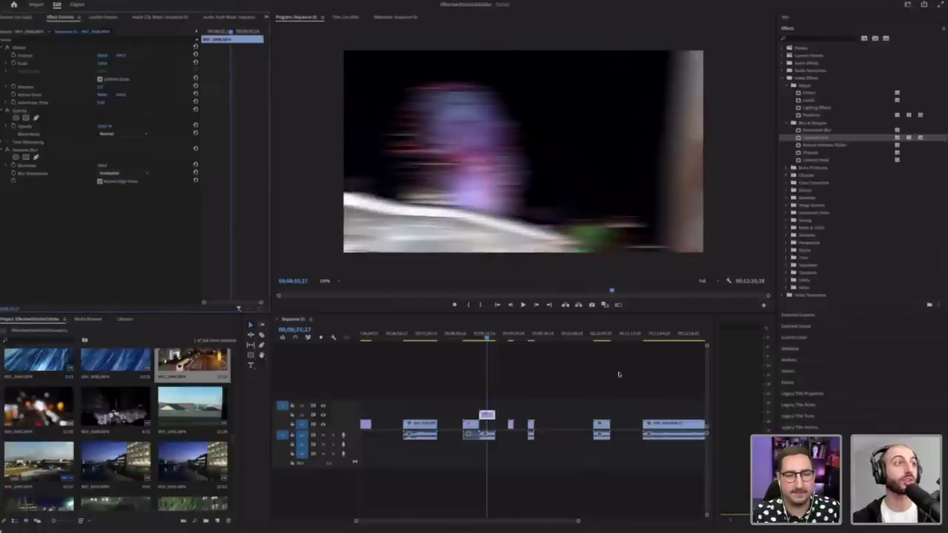
{"action": "left_click", "coordinate": [115, 173]}
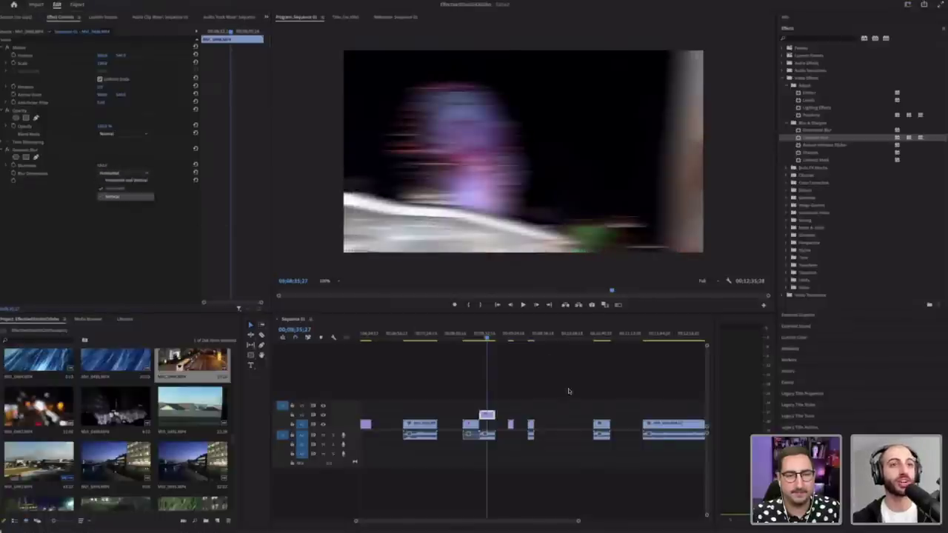
{"action": "left_click", "coordinate": [120, 197]}
{"action": "key", "text": "space"}
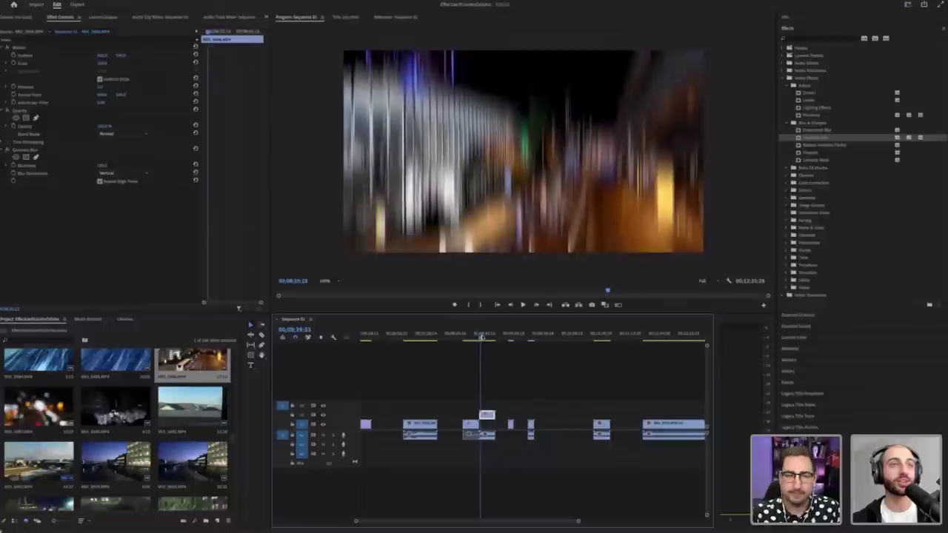
Step: Replace the night clip's Gaussian Blur with an angled Directional Blur, and delete that effect after viewing it
{"action": "left_click", "coordinate": [32, 150]}
{"action": "key", "text": "Delete"}
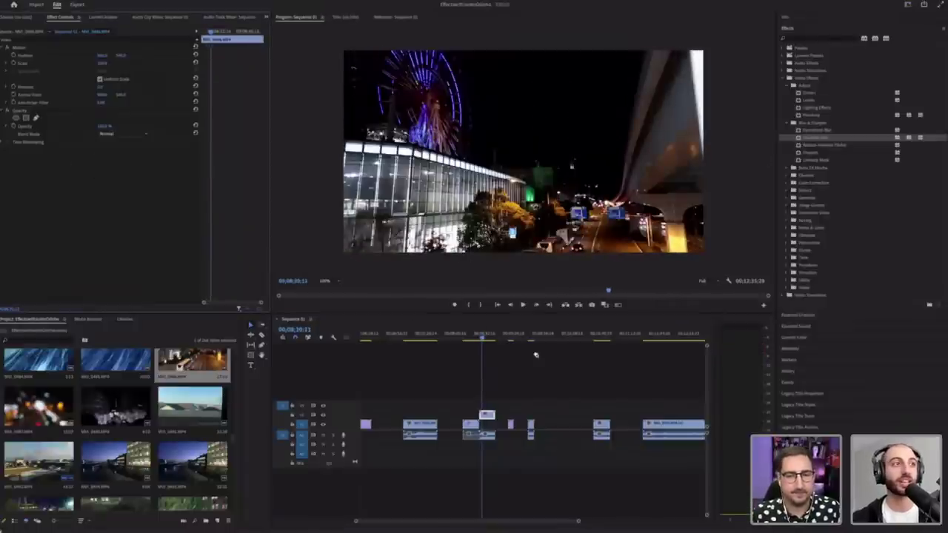
{"action": "left_click_drag", "start_coordinate": [807, 129], "coordinate": [174, 232]}
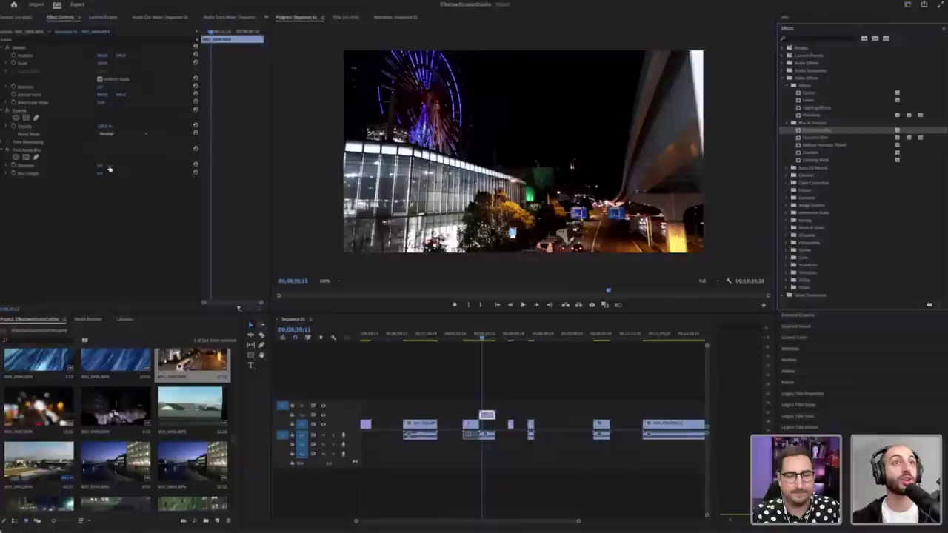
{"action": "mouse_move", "coordinate": [100, 174]}
{"action": "left_mouse_down"}
{"action": "mouse_move", "coordinate": [142, 173]}
{"action": "mouse_move", "coordinate": [99, 166]}
{"action": "left_mouse_up"}
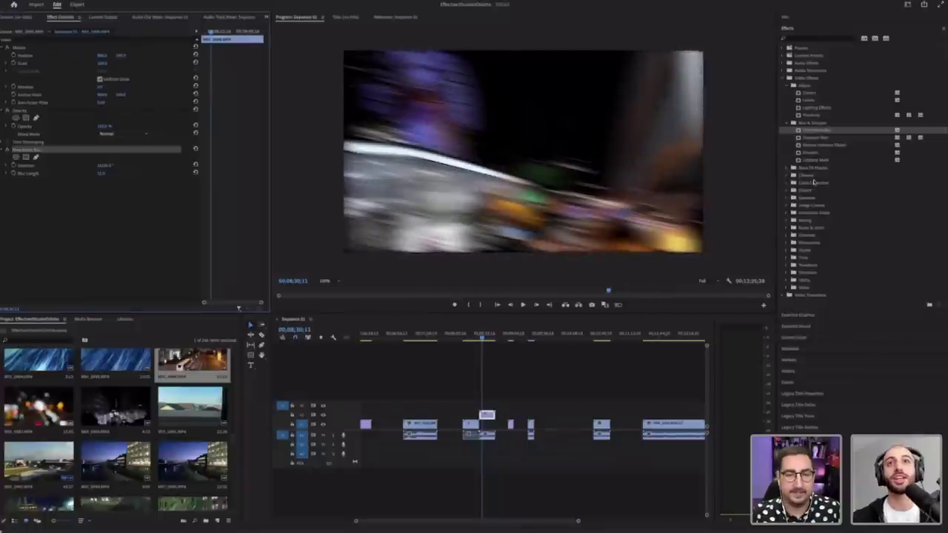
{"action": "key", "text": "Delete"}
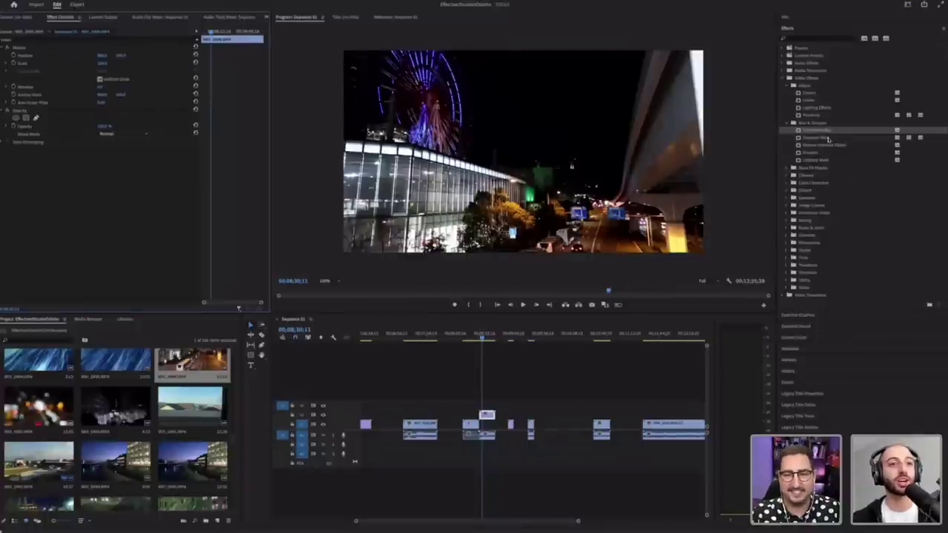
Step: Apply Gaussian Blur to the night highway clip and raise its blurriness at the clip's start until the image is defocused
{"action": "left_click_drag", "start_coordinate": [828, 139], "coordinate": [487, 416]}
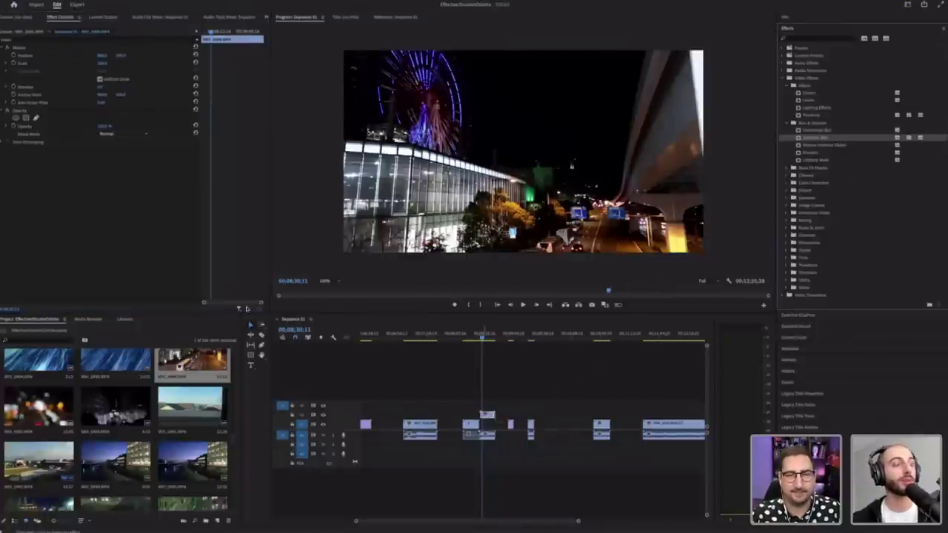
{"action": "mouse_move", "coordinate": [100, 166]}
{"action": "left_mouse_down"}
{"action": "mouse_move", "coordinate": [141, 166]}
{"action": "mouse_move", "coordinate": [103, 166]}
{"action": "left_mouse_up"}
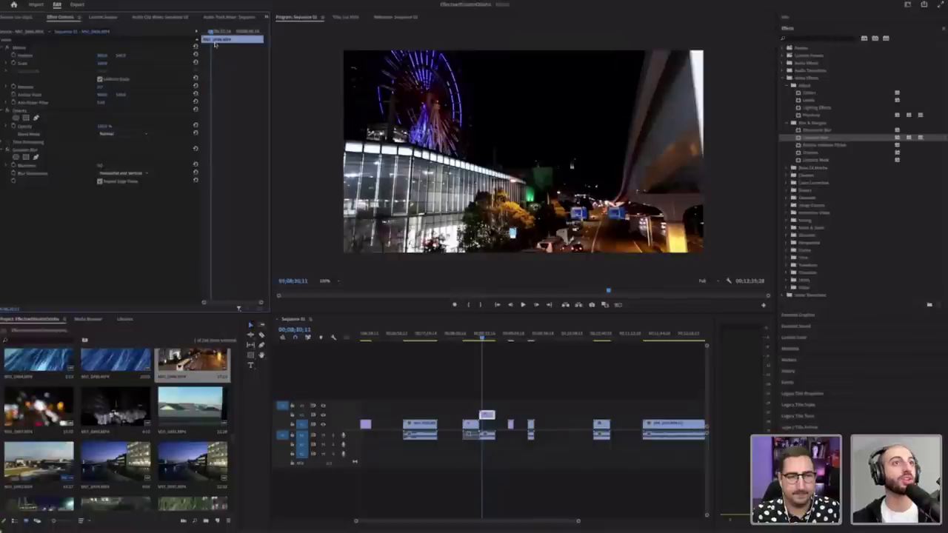
{"action": "left_click_drag", "start_coordinate": [211, 32], "coordinate": [188, 33]}
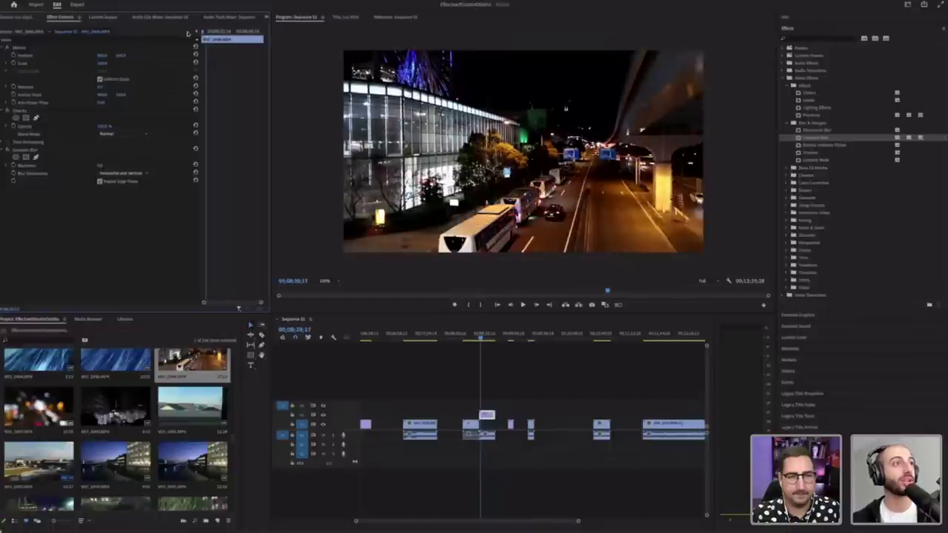
{"action": "left_click_drag", "start_coordinate": [100, 166], "coordinate": [148, 166]}
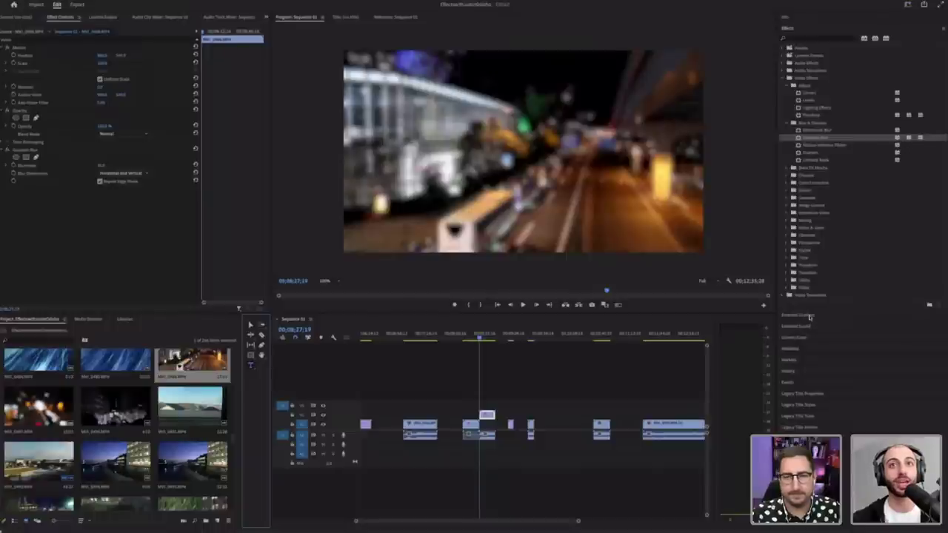
Step: Browse the Essential Graphics templates and place the Modern Right title above the night highway clip, aligned with its start
{"action": "left_click", "coordinate": [804, 316]}
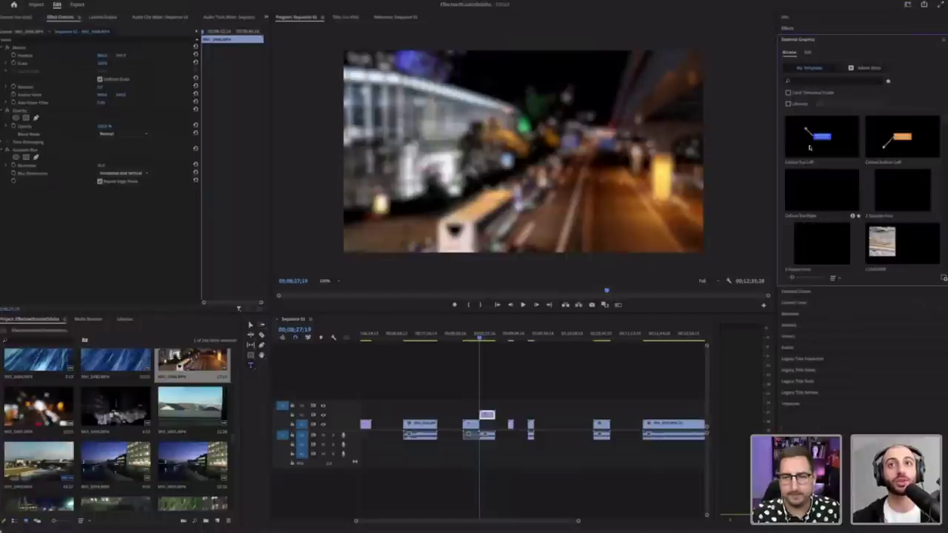
{"action": "scroll", "coordinate": [866, 145], "scroll_direction": "down", "scroll_amount": 5}
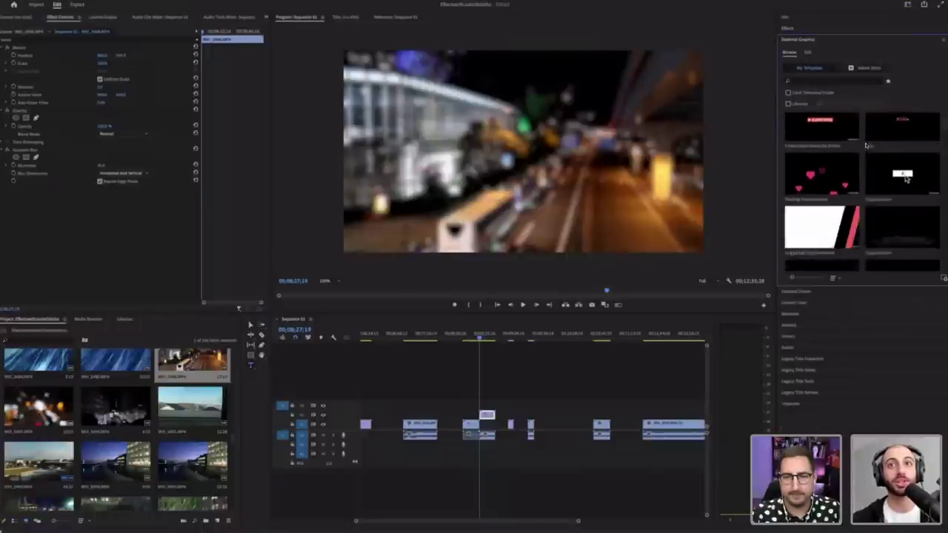
{"action": "scroll", "coordinate": [905, 178], "scroll_direction": "down", "scroll_amount": 3}
{"action": "scroll", "coordinate": [907, 167], "scroll_direction": "down", "scroll_amount": 3}
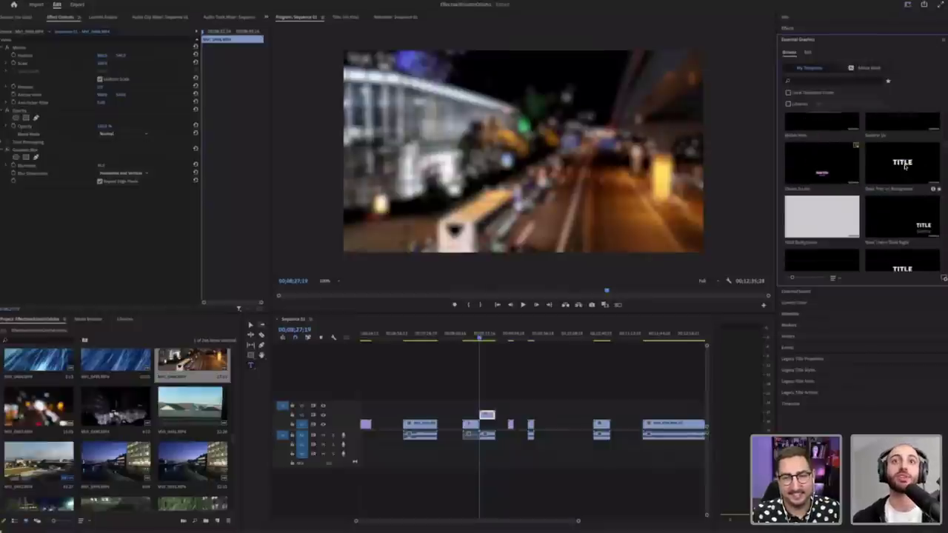
{"action": "scroll", "coordinate": [905, 178], "scroll_direction": "up", "scroll_amount": 1}
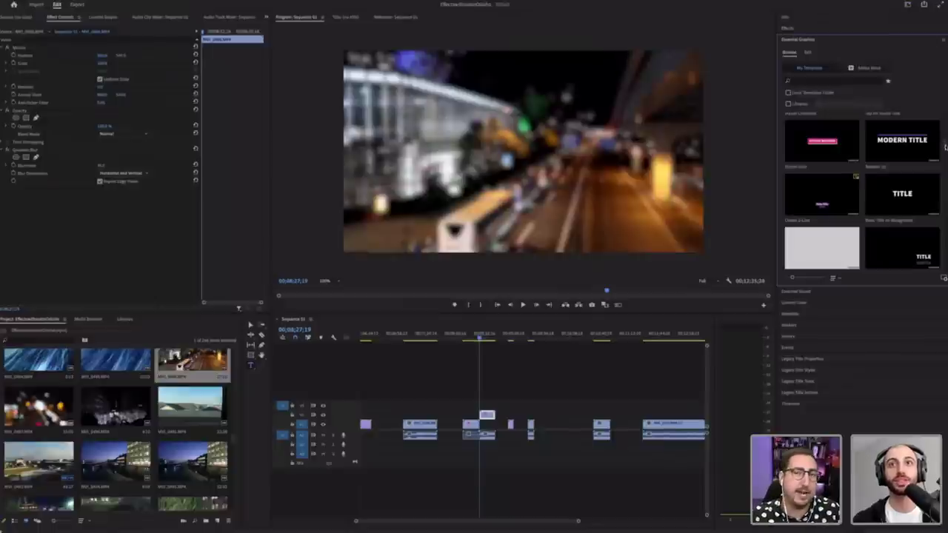
{"action": "scroll", "coordinate": [944, 149], "scroll_direction": "down", "scroll_amount": 5}
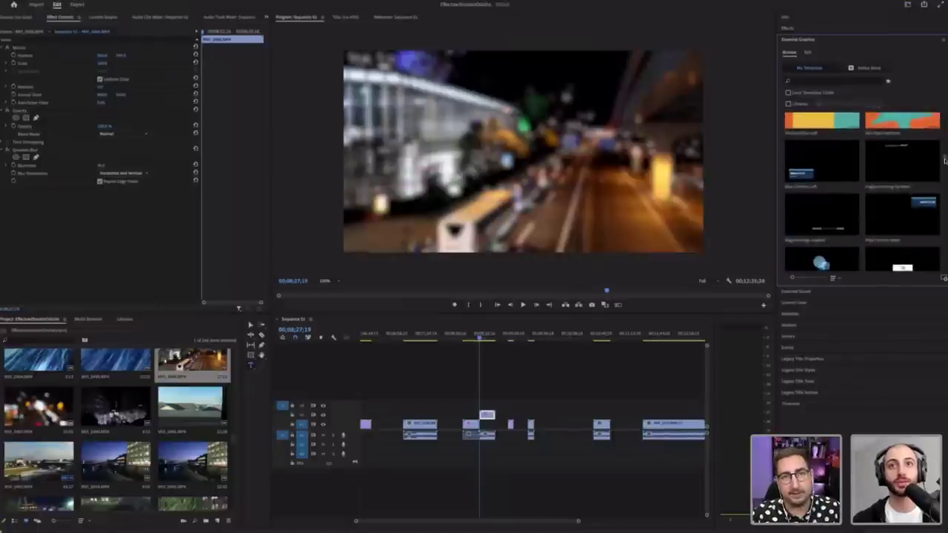
{"action": "scroll", "coordinate": [945, 159], "scroll_direction": "down", "scroll_amount": 3}
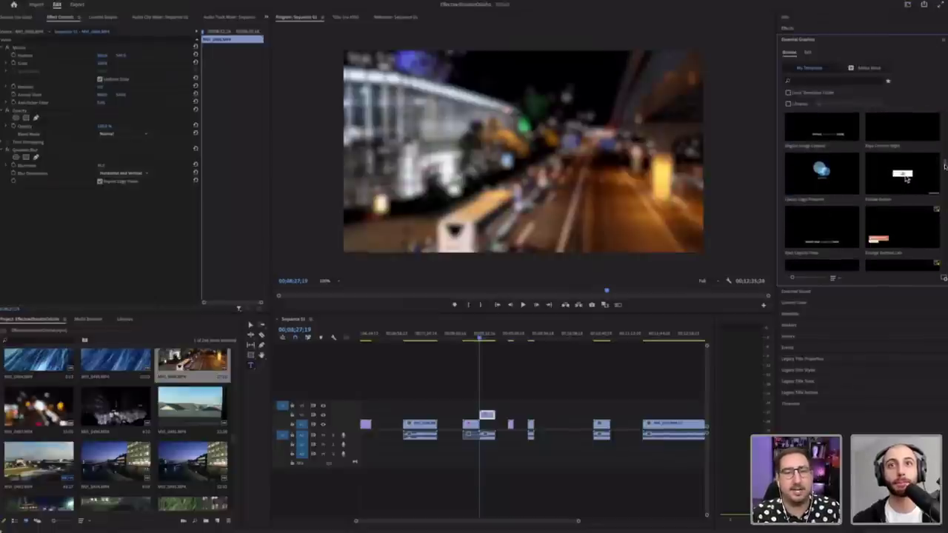
{"action": "scroll", "coordinate": [944, 167], "scroll_direction": "down", "scroll_amount": 4}
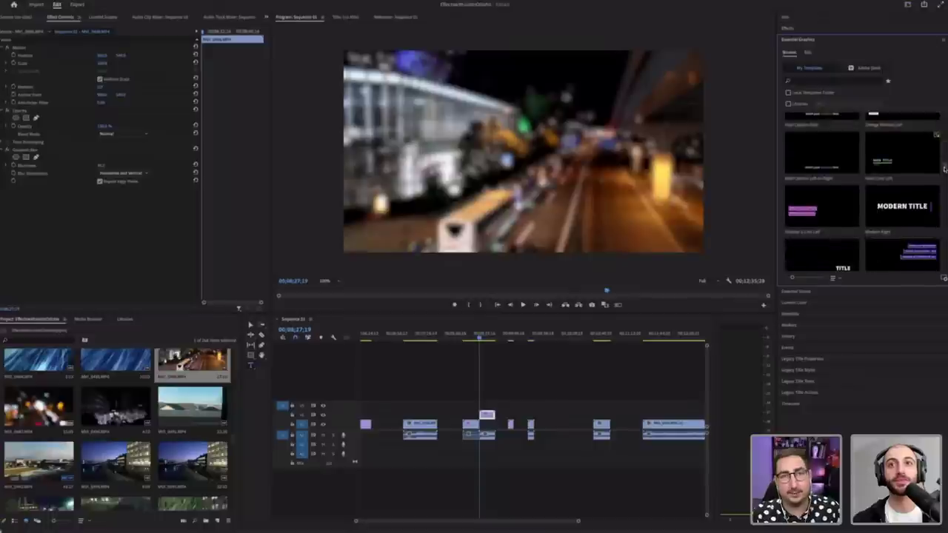
{"action": "scroll", "coordinate": [945, 169], "scroll_direction": "down", "scroll_amount": 3}
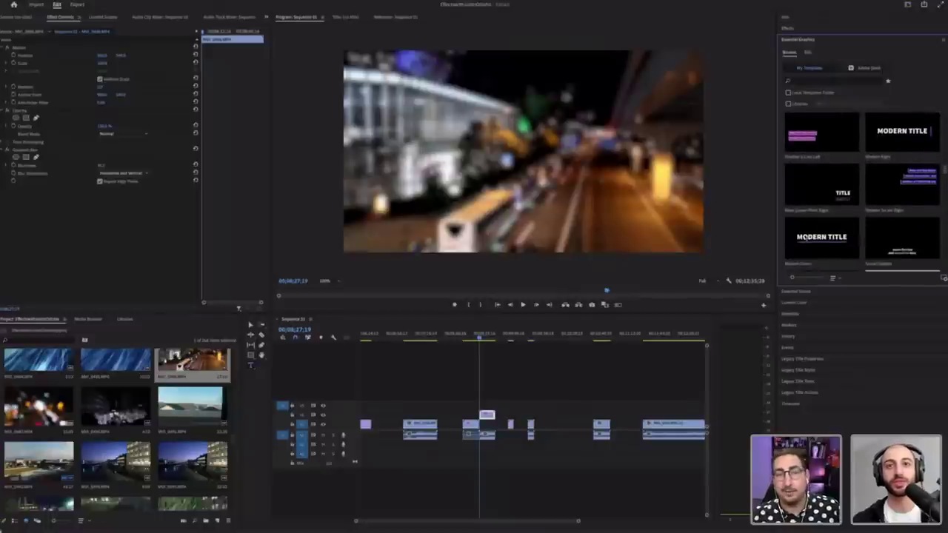
{"action": "mouse_move", "coordinate": [806, 234]}
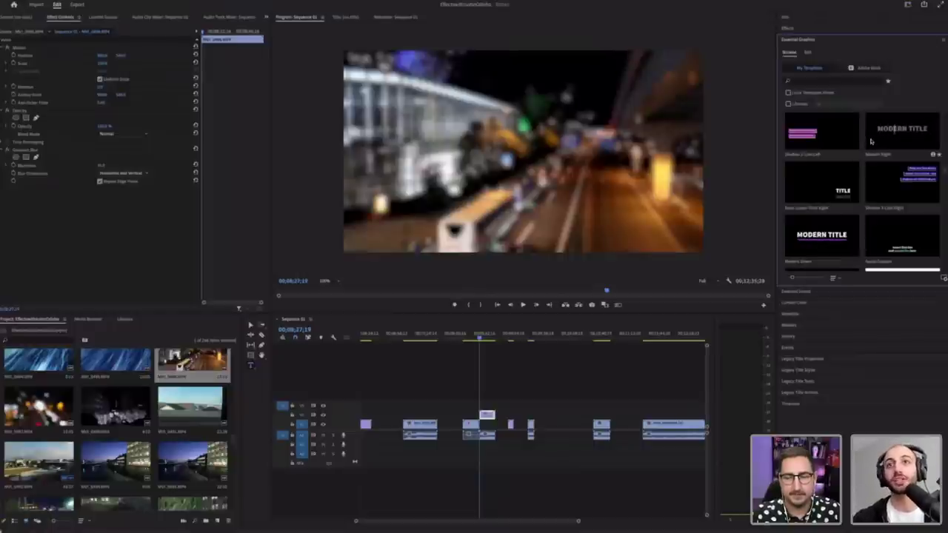
{"action": "left_click_drag", "start_coordinate": [891, 137], "coordinate": [480, 406]}
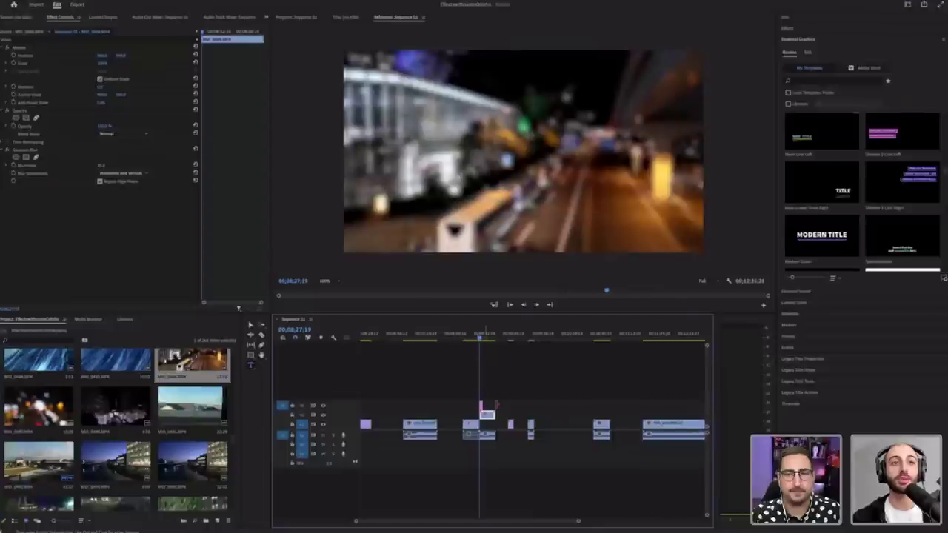
Step: Scrub through the title over the blurred night clip, and view the settings of the title graphic and the clip
{"action": "left_click", "coordinate": [482, 337]}
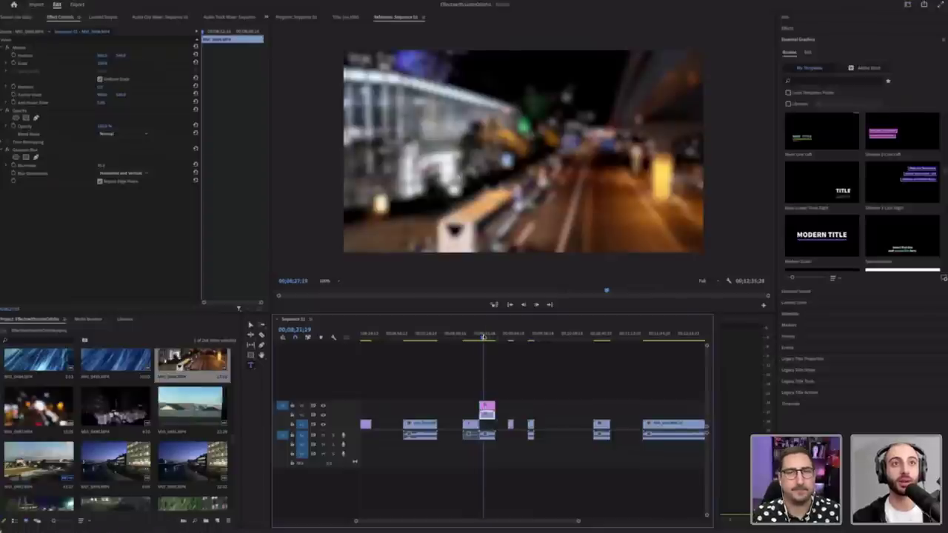
{"action": "left_click_drag", "start_coordinate": [483, 337], "coordinate": [480, 337]}
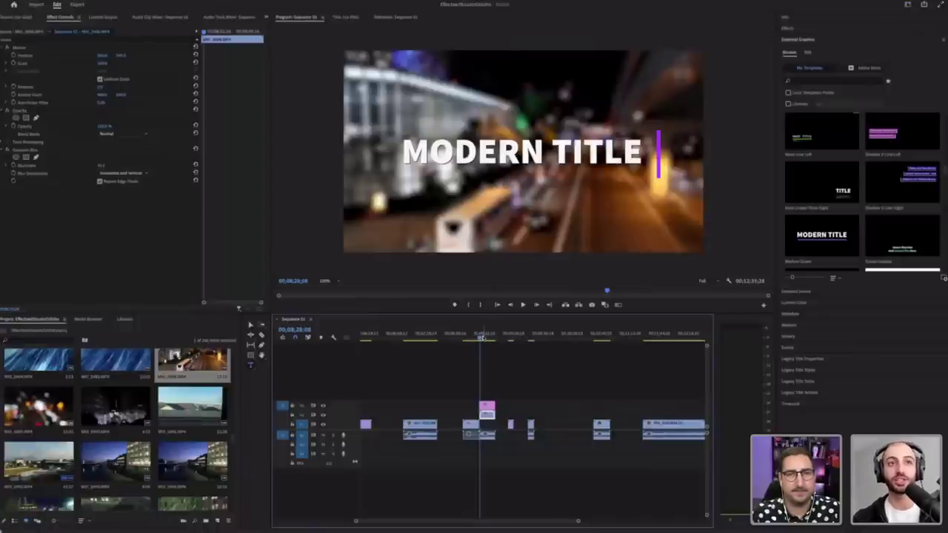
{"action": "left_click_drag", "start_coordinate": [480, 337], "coordinate": [485, 337]}
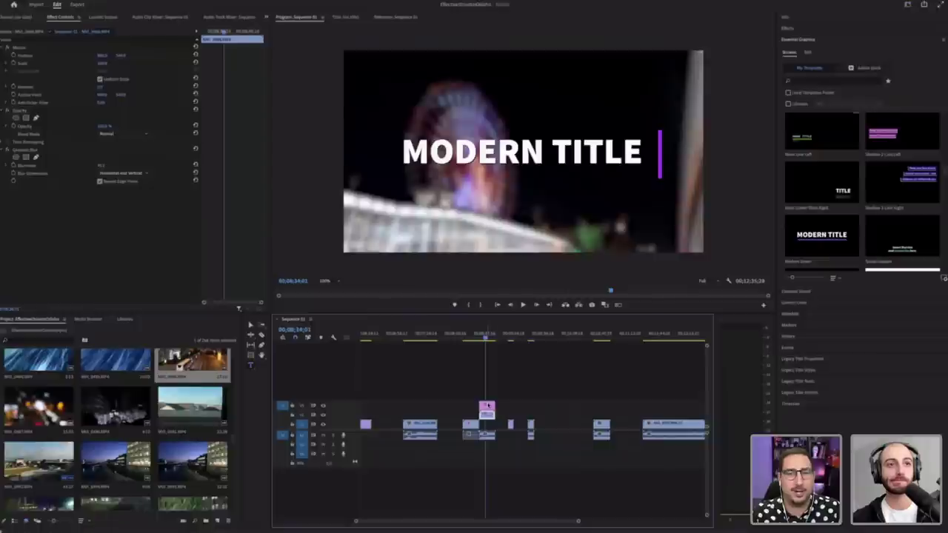
{"action": "left_click", "coordinate": [488, 404]}
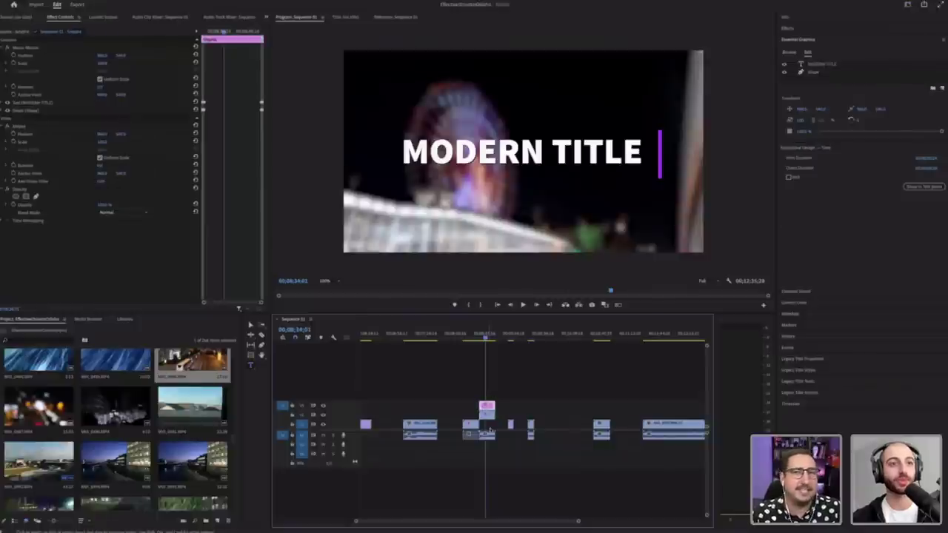
{"action": "left_click", "coordinate": [490, 410]}
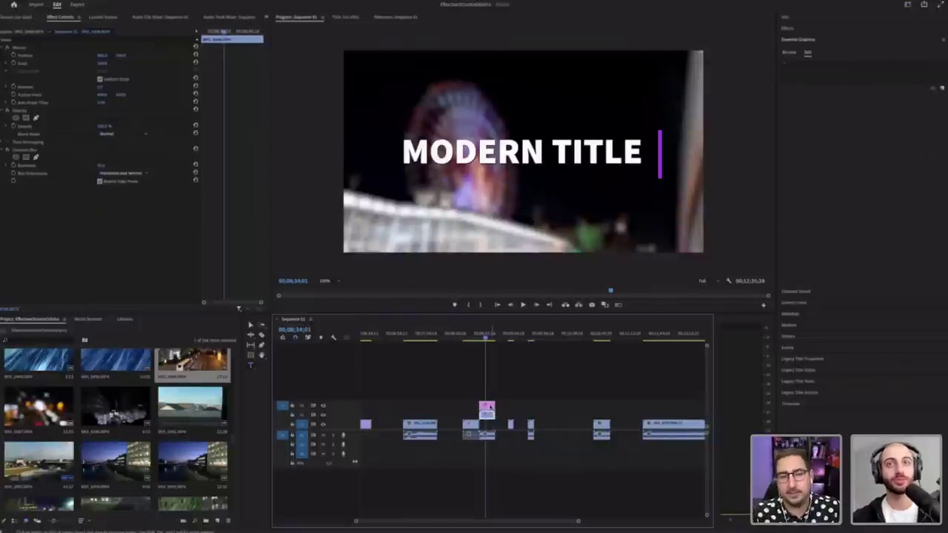
{"action": "left_click", "coordinate": [489, 407]}
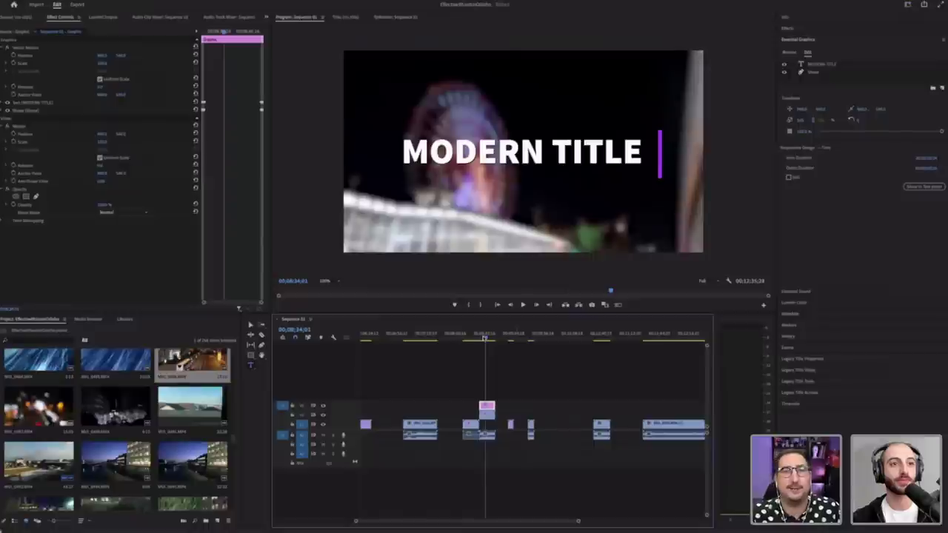
Step: Play the title over the blurred night clip twice from its start
{"action": "left_click_drag", "start_coordinate": [484, 339], "coordinate": [479, 339]}
{"action": "key", "text": "space"}
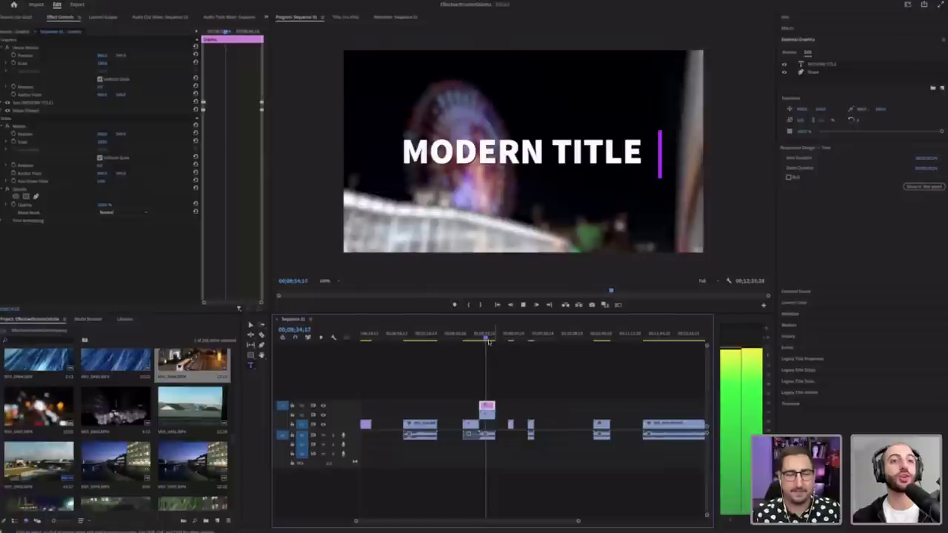
{"action": "key", "text": "space"}
{"action": "left_click_drag", "start_coordinate": [484, 339], "coordinate": [479, 339]}
{"action": "key", "text": "space"}
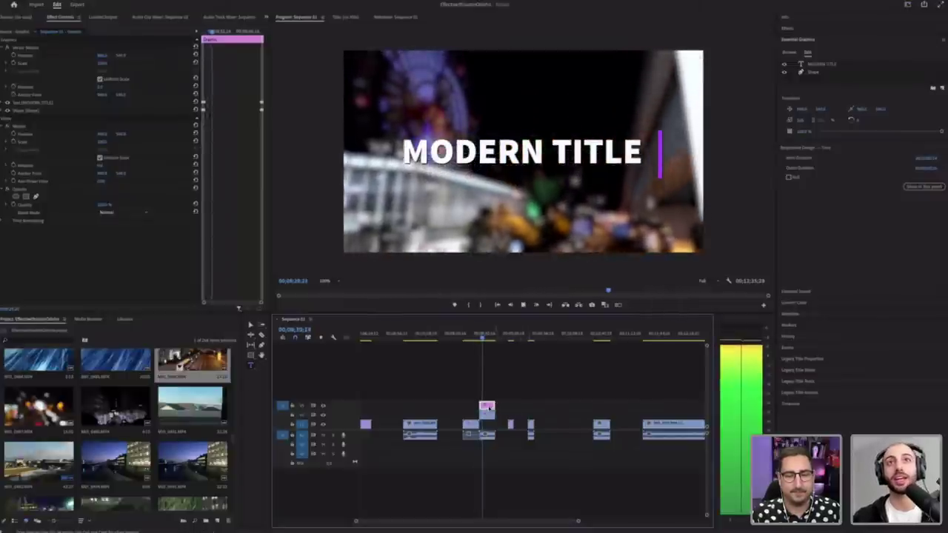
{"action": "key", "text": "space"}
{"action": "left_click", "coordinate": [830, 64]}
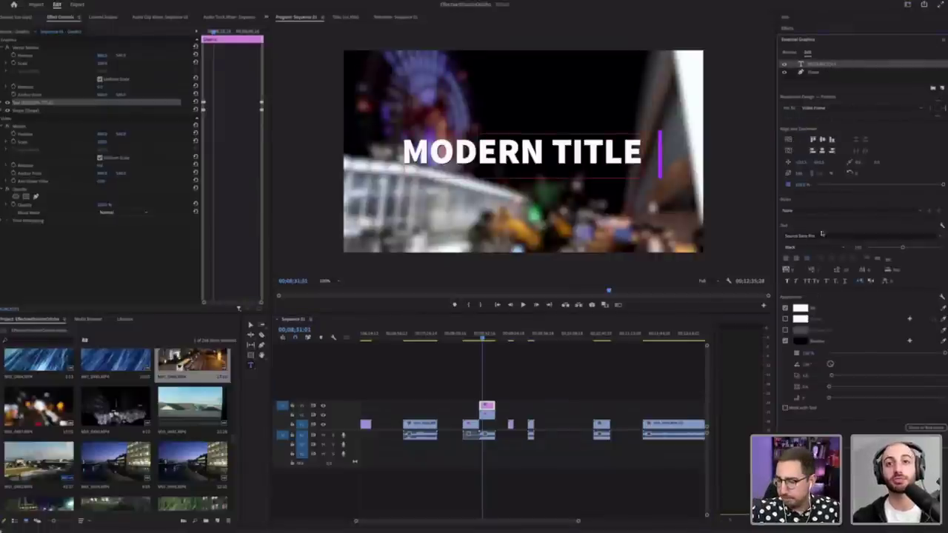
{"action": "left_click", "coordinate": [801, 308]}
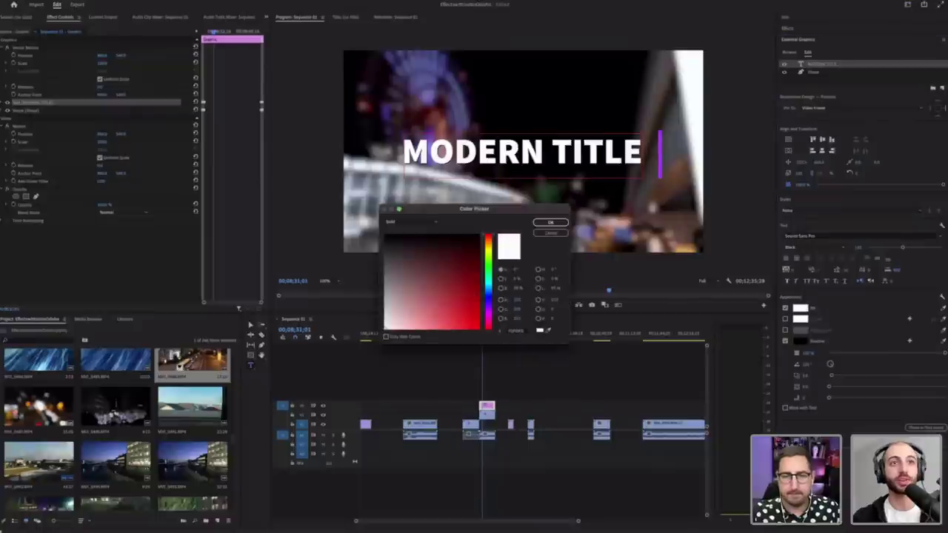
{"action": "left_click", "coordinate": [549, 234]}
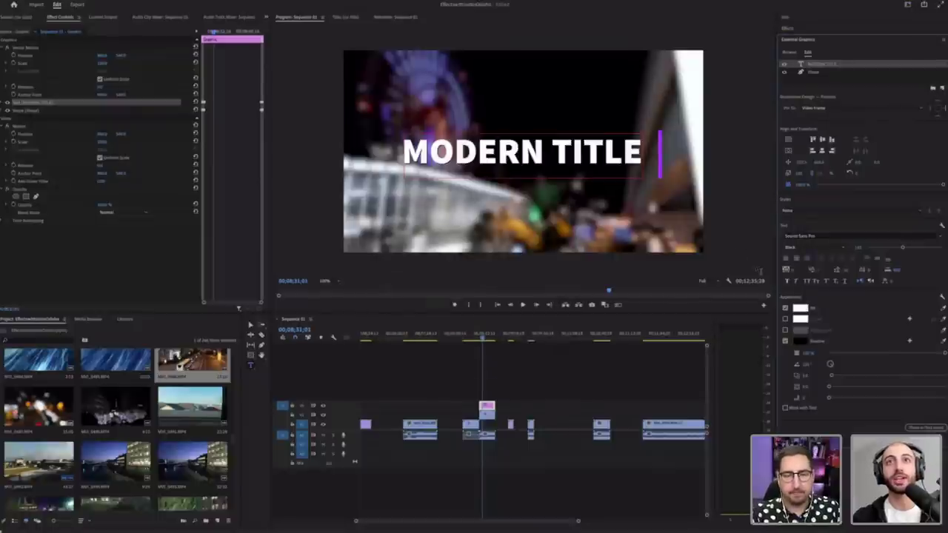
Step: Change the stroke colour of the title's vertical bar shape to bright green
{"action": "left_click", "coordinate": [801, 72]}
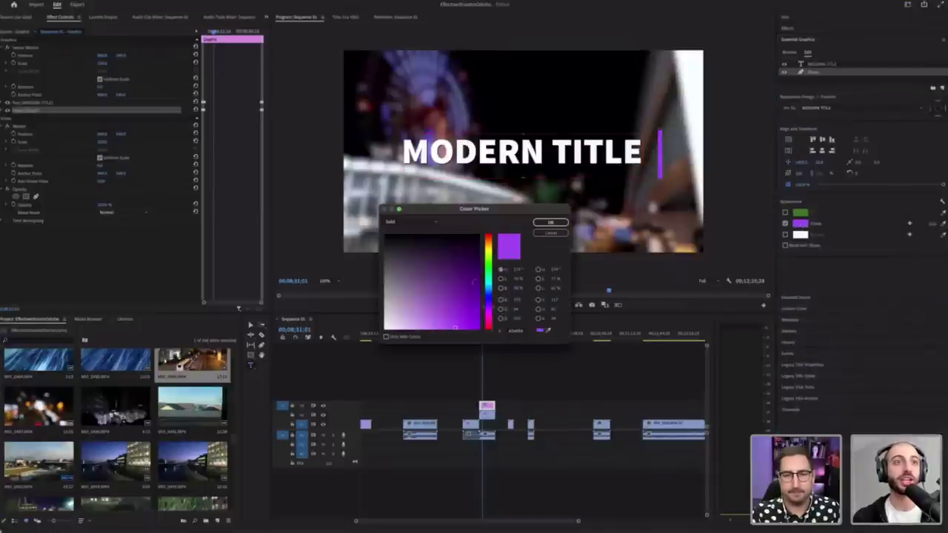
{"action": "left_click_drag", "start_coordinate": [489, 292], "coordinate": [490, 267]}
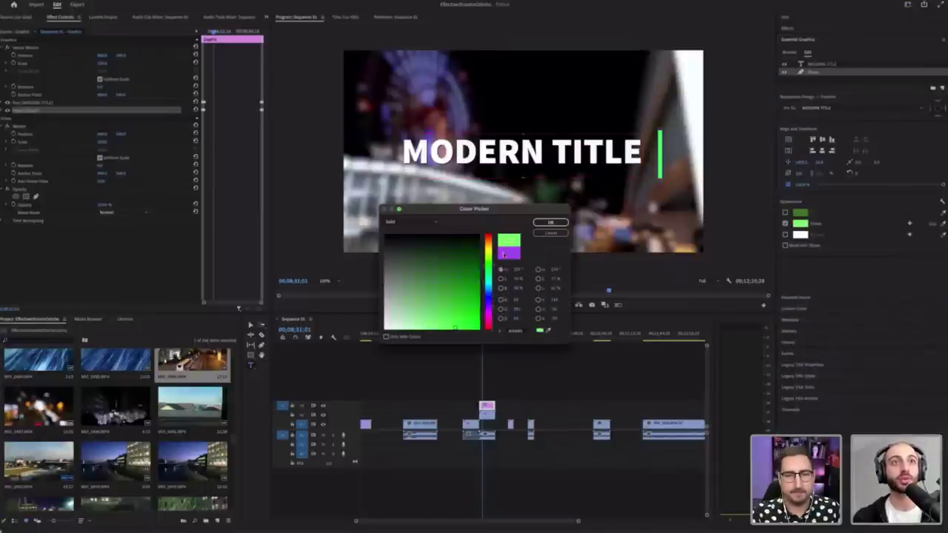
{"action": "left_click", "coordinate": [551, 223]}
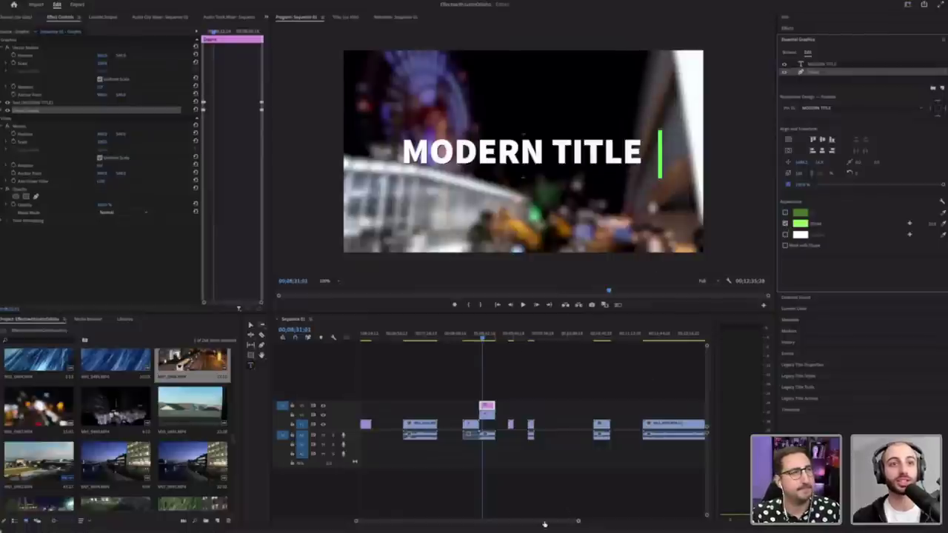
Step: Examine the opacity keyframes of the MODERN TITLE text layer at the start and end of the title graphic
{"action": "left_click_drag", "start_coordinate": [578, 522], "coordinate": [523, 522]}
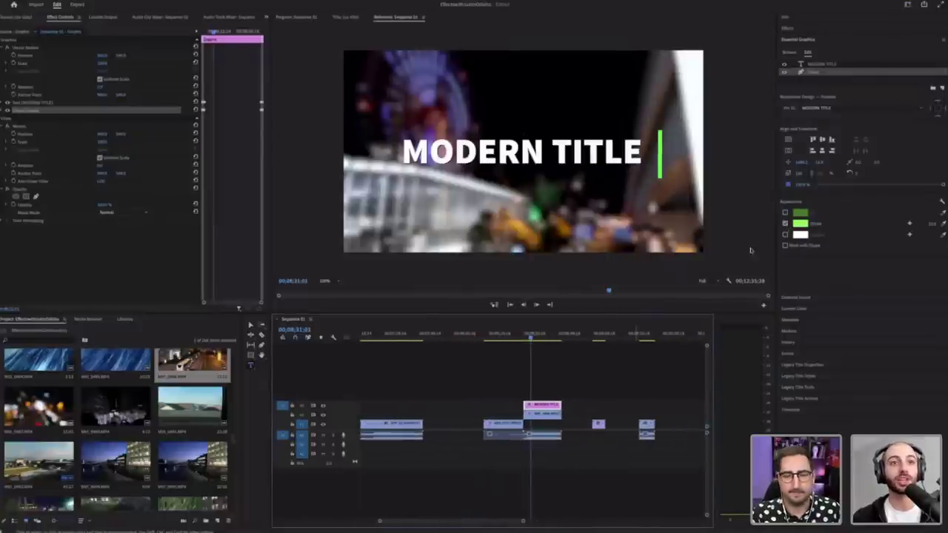
{"action": "left_click_drag", "start_coordinate": [524, 340], "coordinate": [526, 339]}
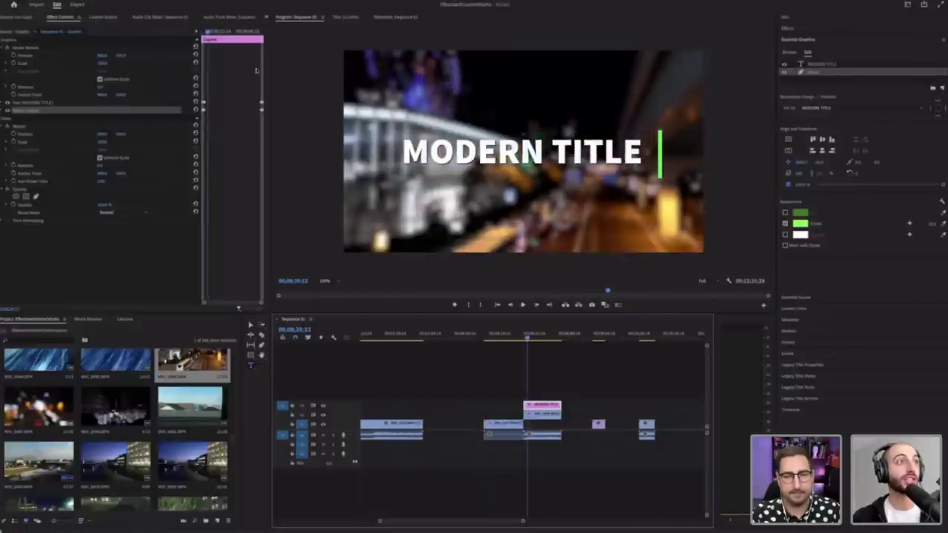
{"action": "left_click", "coordinate": [216, 83]}
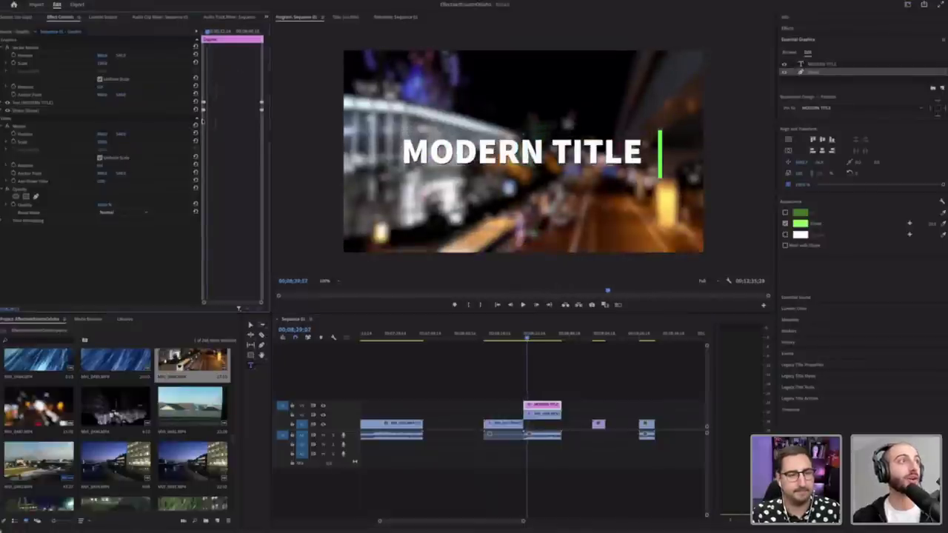
{"action": "left_click", "coordinate": [5, 103]}
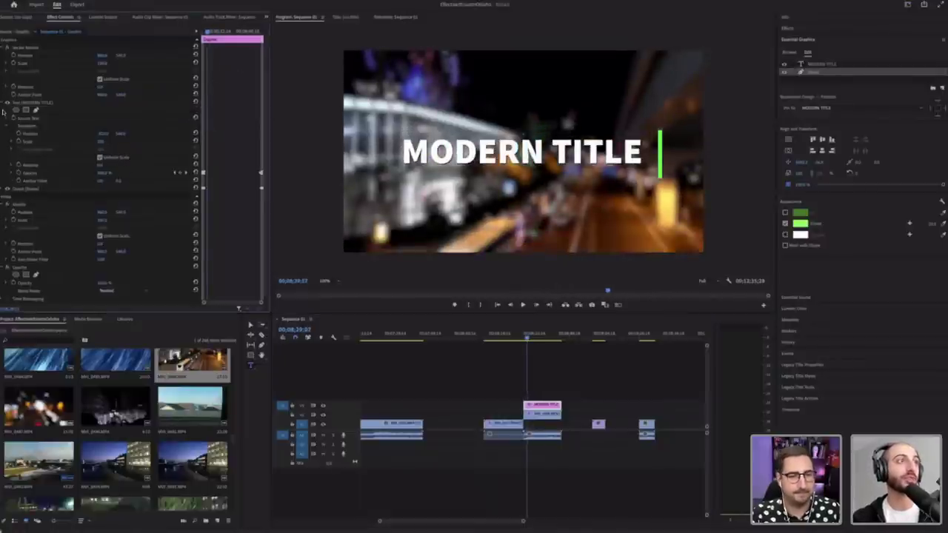
{"action": "left_click", "coordinate": [41, 104]}
{"action": "left_click", "coordinate": [87, 173]}
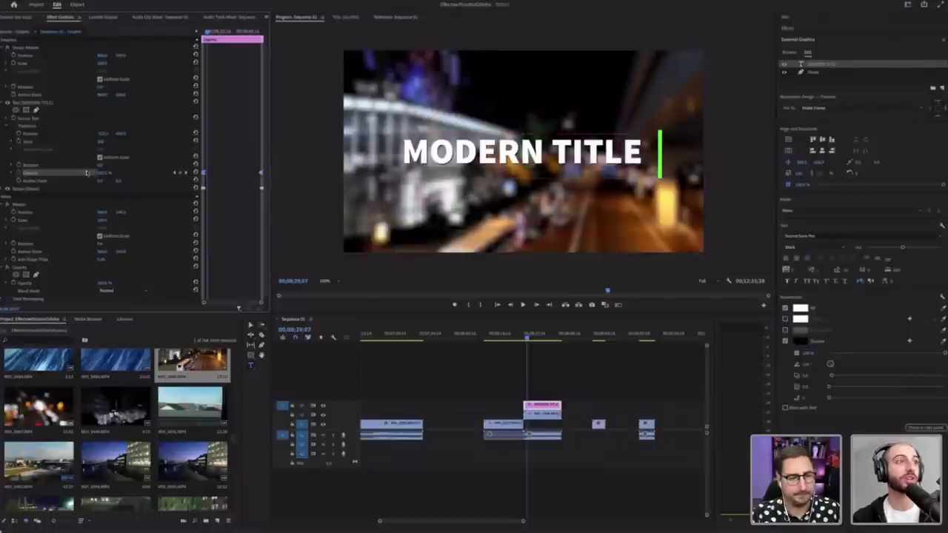
{"action": "mouse_move", "coordinate": [260, 304]}
{"action": "left_mouse_down"}
{"action": "mouse_move", "coordinate": [245, 305]}
{"action": "mouse_move", "coordinate": [277, 301]}
{"action": "left_mouse_up"}
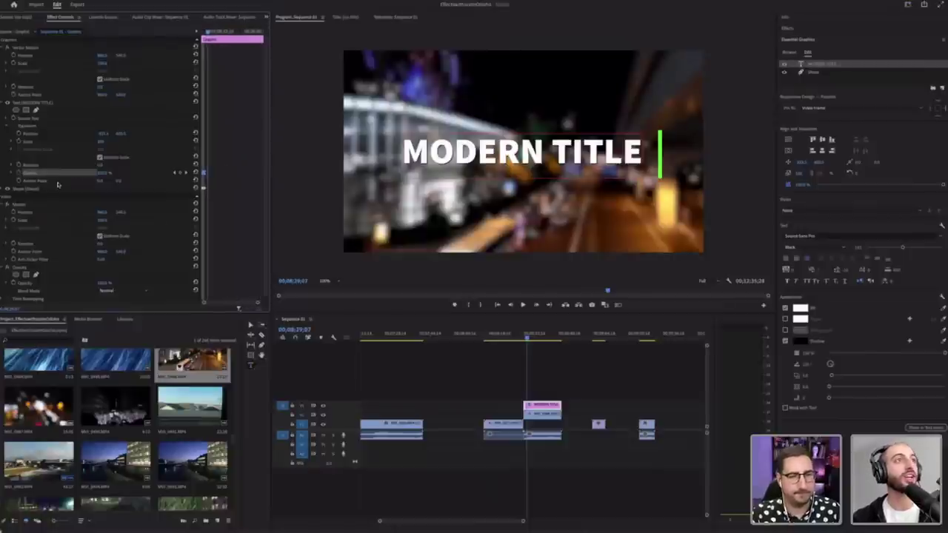
{"action": "left_click_drag", "start_coordinate": [209, 33], "coordinate": [199, 33]}
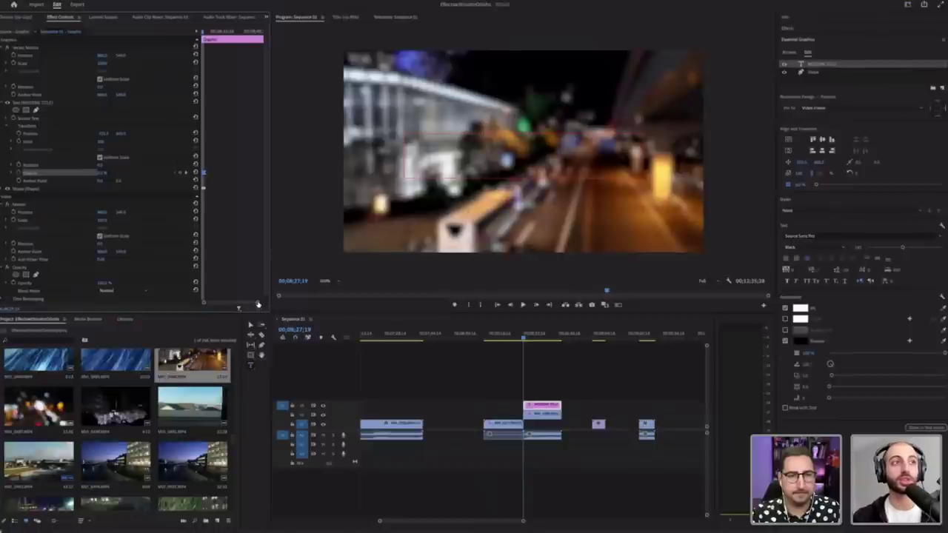
{"action": "left_click_drag", "start_coordinate": [259, 305], "coordinate": [239, 306]}
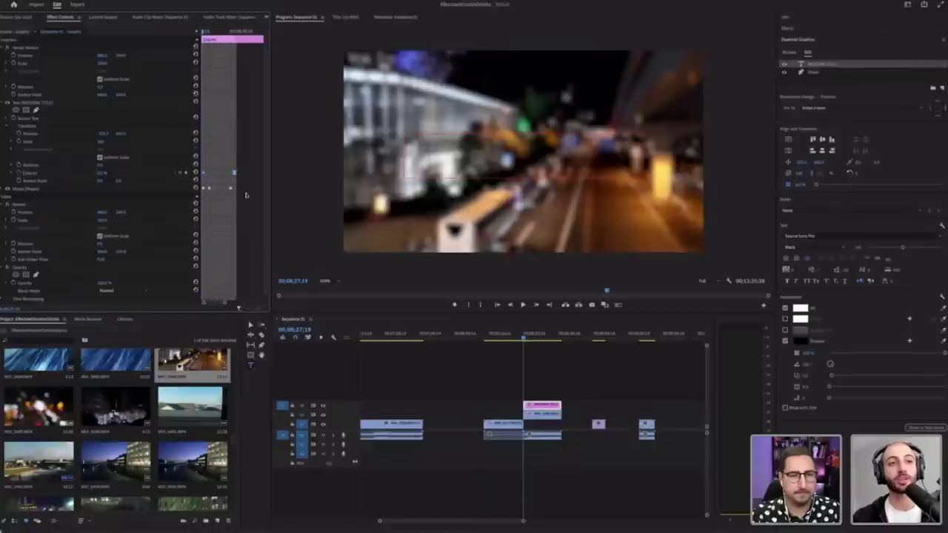
{"action": "left_click", "coordinate": [524, 338]}
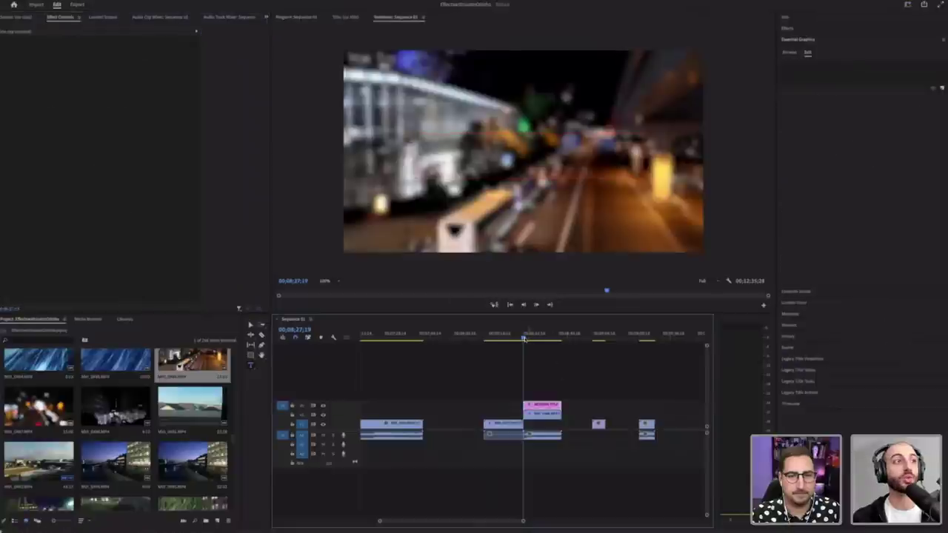
Step: Compare the night highway clip with its Gaussian Blur switched off and on, and play the title's opening
{"action": "left_click", "coordinate": [548, 416]}
{"action": "left_click", "coordinate": [8, 149]}
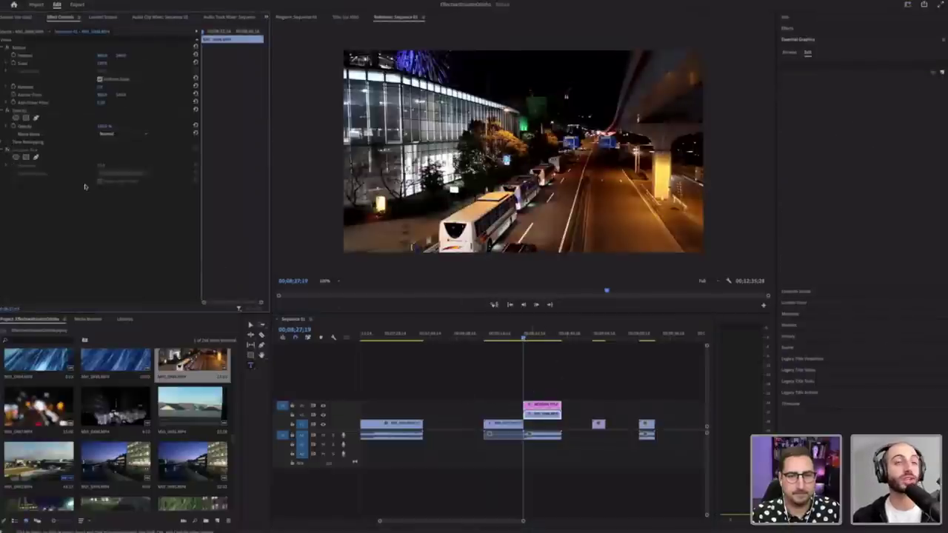
{"action": "left_click", "coordinate": [7, 150]}
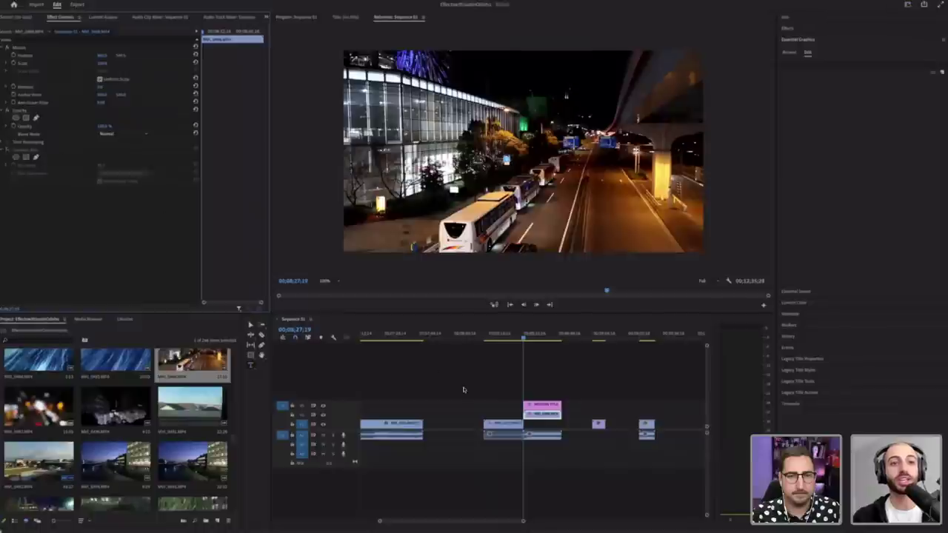
{"action": "left_click_drag", "start_coordinate": [523, 520], "coordinate": [503, 521]}
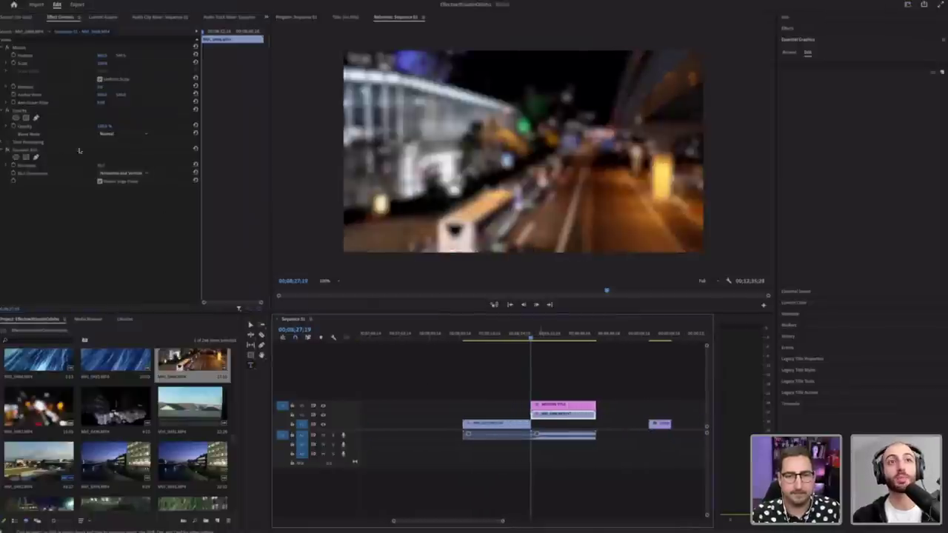
{"action": "key", "text": "space"}
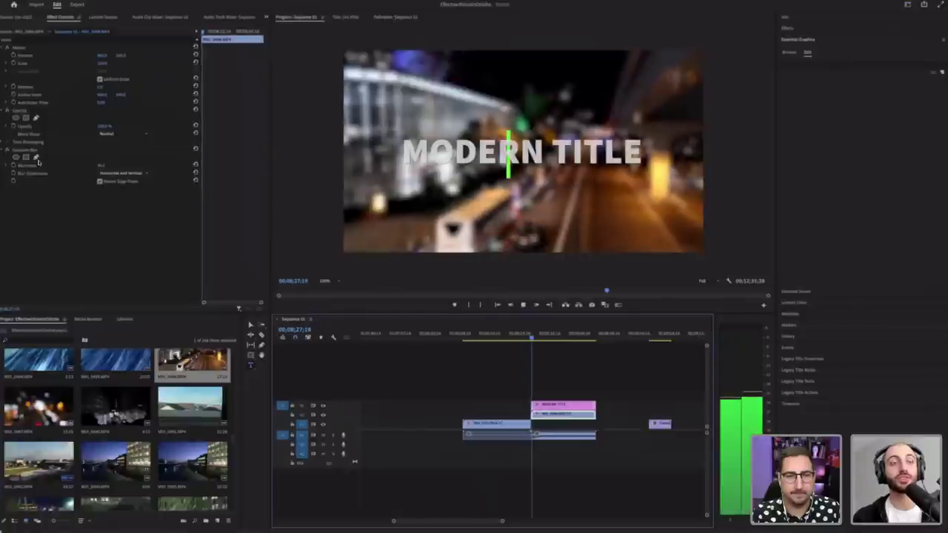
{"action": "key", "text": "space"}
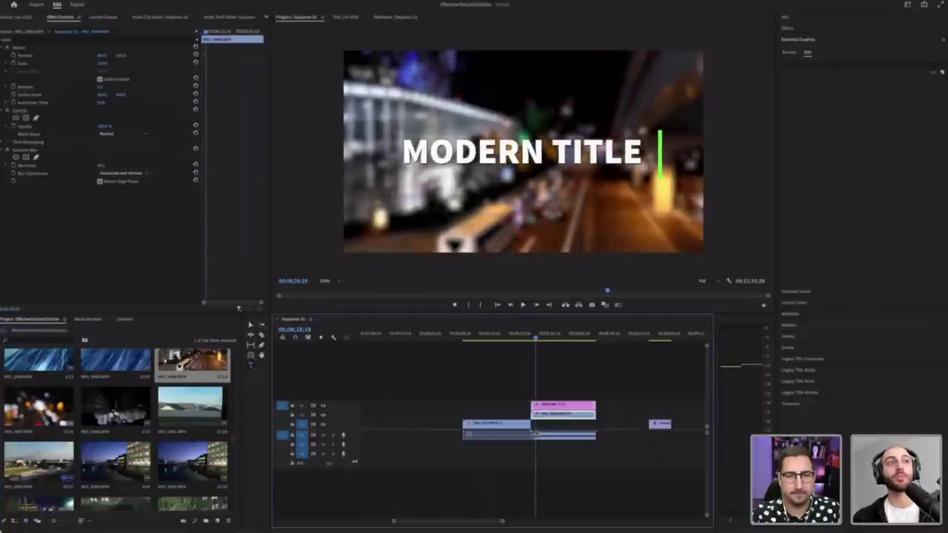
{"action": "left_click", "coordinate": [8, 150]}
{"action": "left_click", "coordinate": [7, 149]}
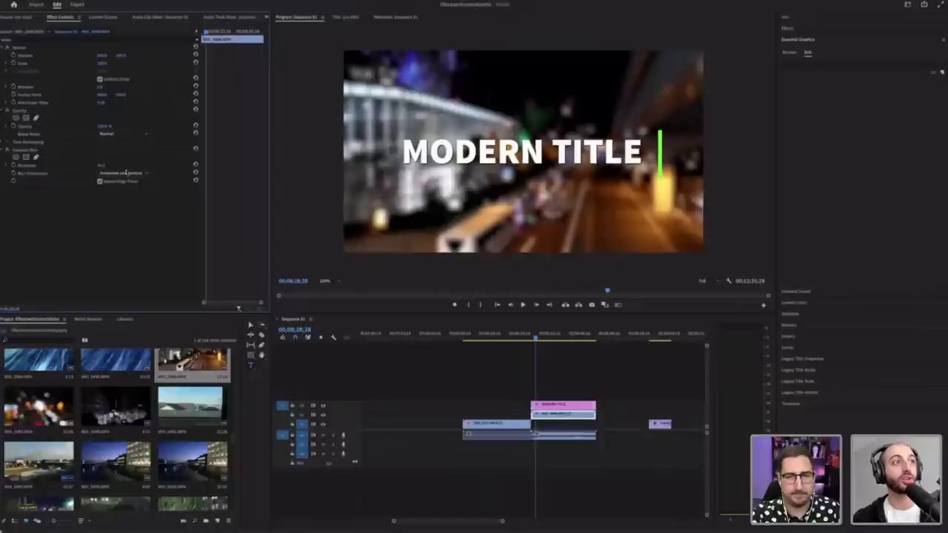
Step: Increase the Gaussian Blur's Blurriness on the night clip and turn on keyframing for it at the clip's start
{"action": "left_click_drag", "start_coordinate": [102, 166], "coordinate": [109, 165]}
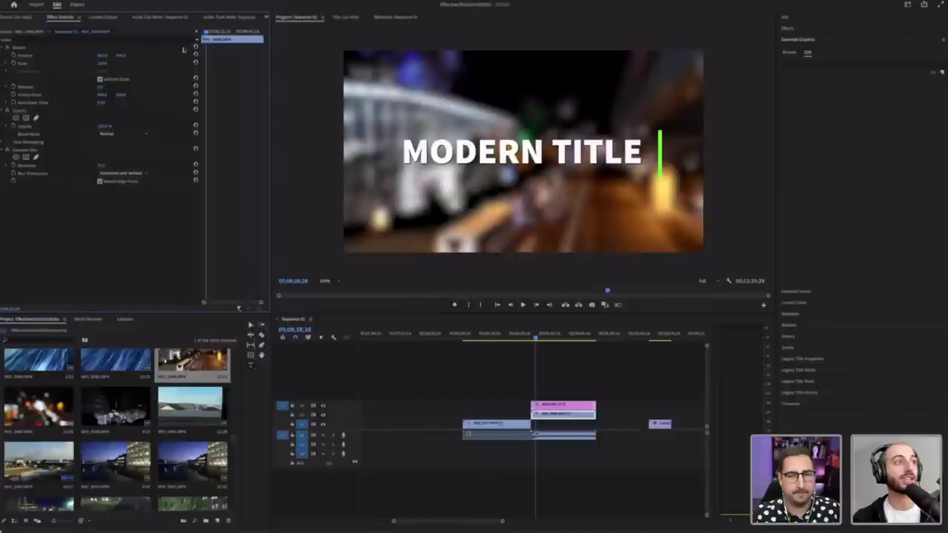
{"action": "key", "text": "space"}
{"action": "key", "text": "Up"}
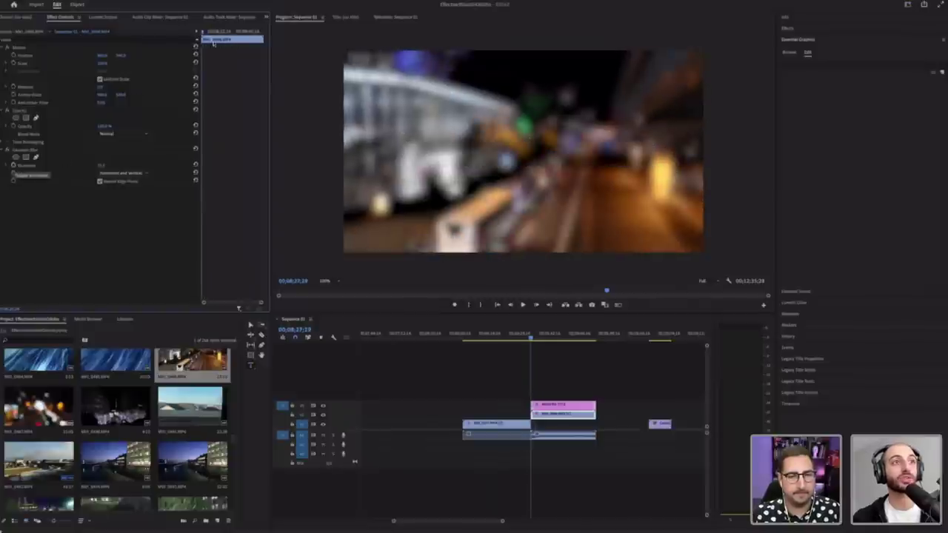
{"action": "left_click", "coordinate": [13, 165]}
{"action": "left_click_drag", "start_coordinate": [209, 32], "coordinate": [165, 69]}
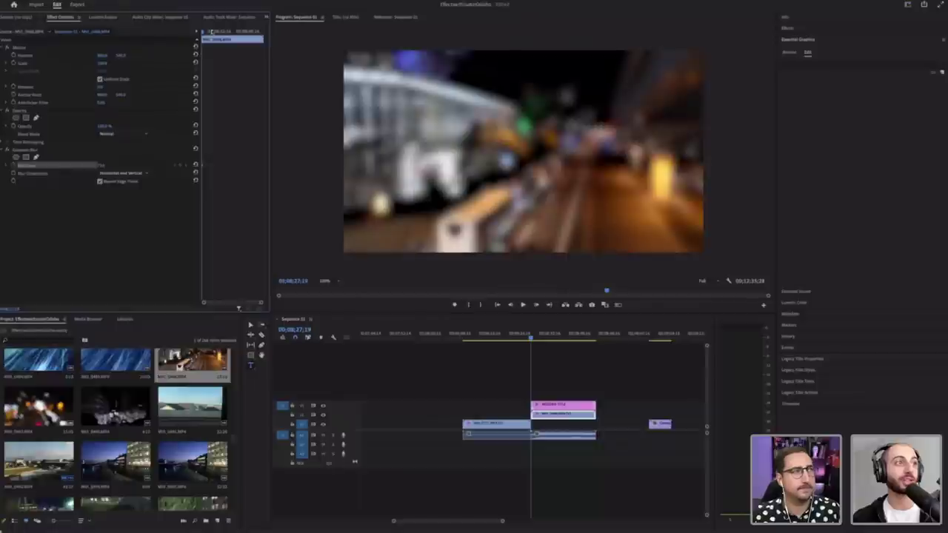
{"action": "left_click", "coordinate": [108, 164]}
Step: Trim the end of the title graphic so it covers only about the first half of the night clip
{"action": "left_click_drag", "start_coordinate": [206, 33], "coordinate": [254, 33]}
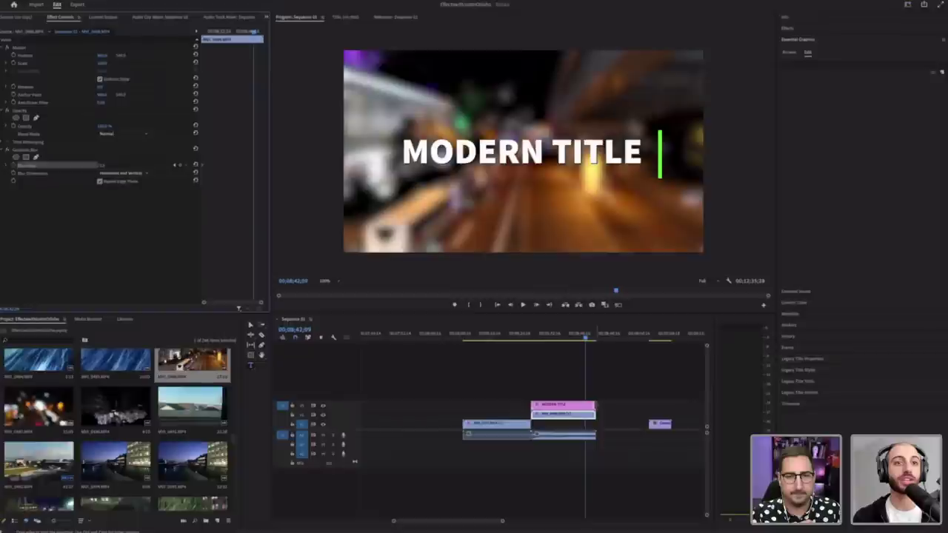
{"action": "left_click_drag", "start_coordinate": [596, 405], "coordinate": [560, 404]}
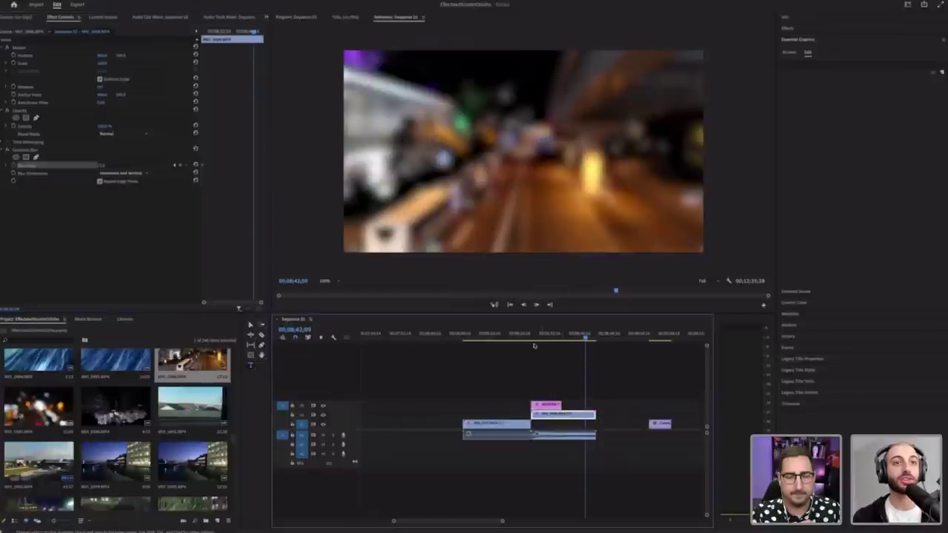
Step: Keyframe the Blurriness down to 0 near the title's end, and shift both blur keyframes to just after the title
{"action": "left_click_drag", "start_coordinate": [534, 334], "coordinate": [559, 339]}
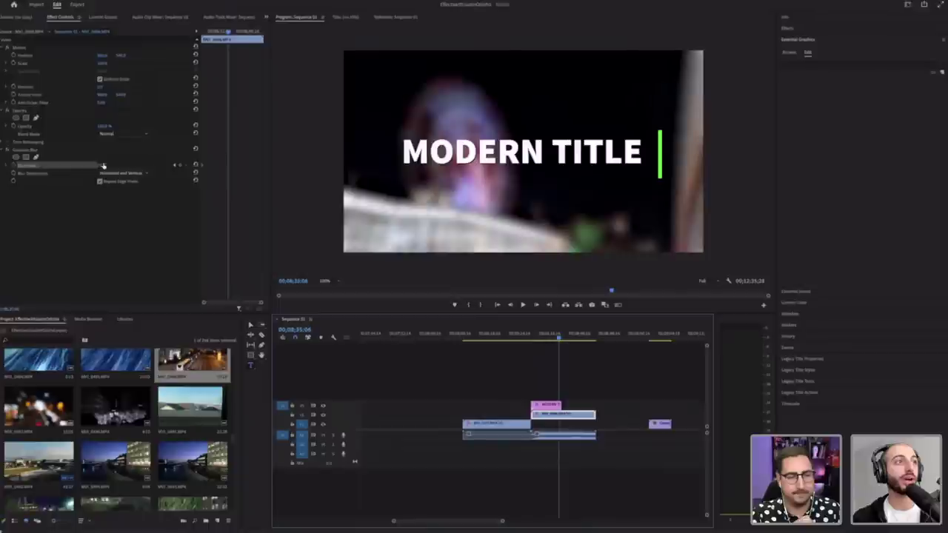
{"action": "left_click_drag", "start_coordinate": [104, 167], "coordinate": [59, 167]}
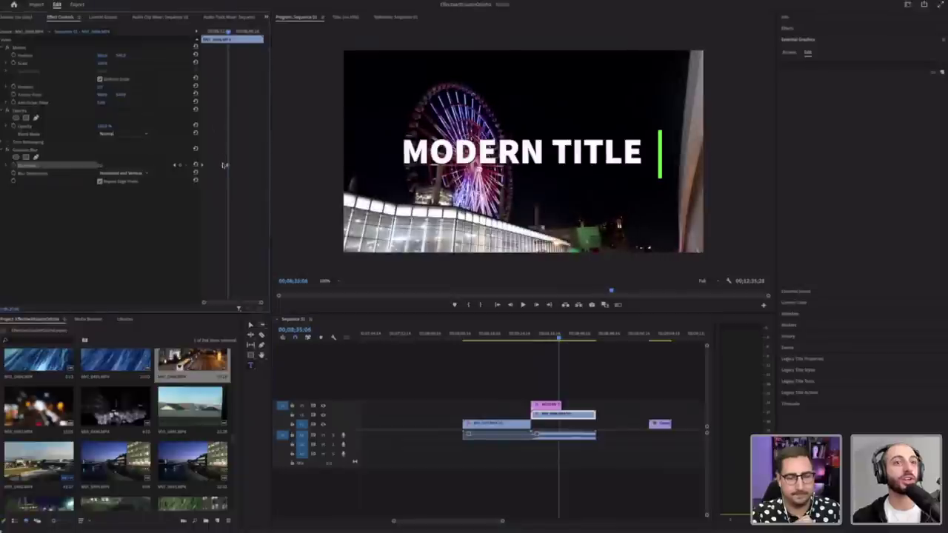
{"action": "mouse_move", "coordinate": [227, 165]}
{"action": "left_mouse_down"}
{"action": "mouse_move", "coordinate": [249, 165]}
{"action": "mouse_move", "coordinate": [239, 168]}
{"action": "left_mouse_up"}
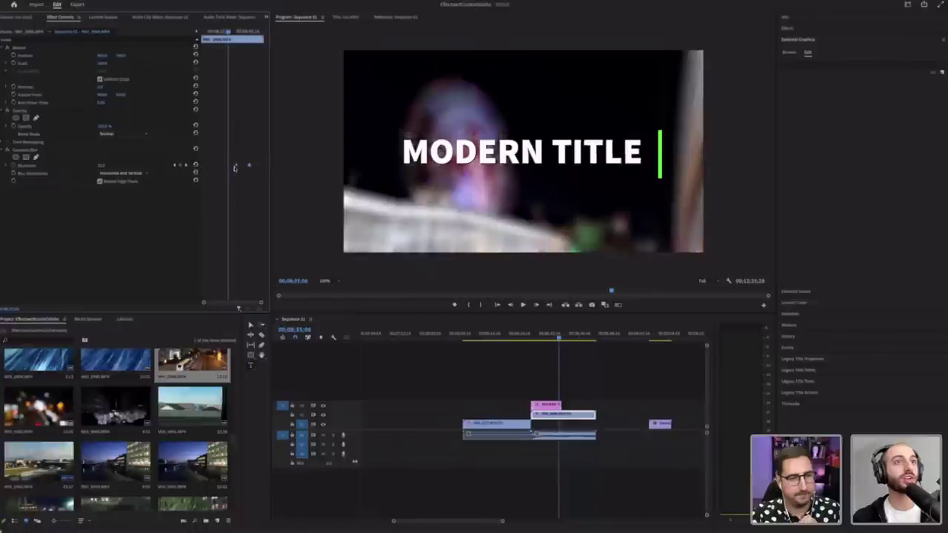
Step: Play the night clip from its start through the title and the gradual removal of the blur
{"action": "left_click_drag", "start_coordinate": [235, 33], "coordinate": [208, 34]}
{"action": "key", "text": "Left"}
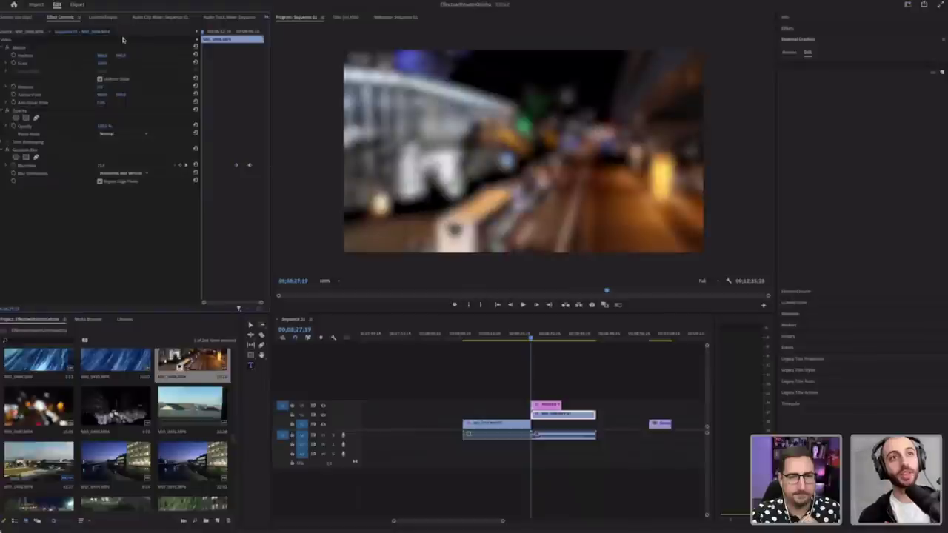
{"action": "key", "text": "space"}
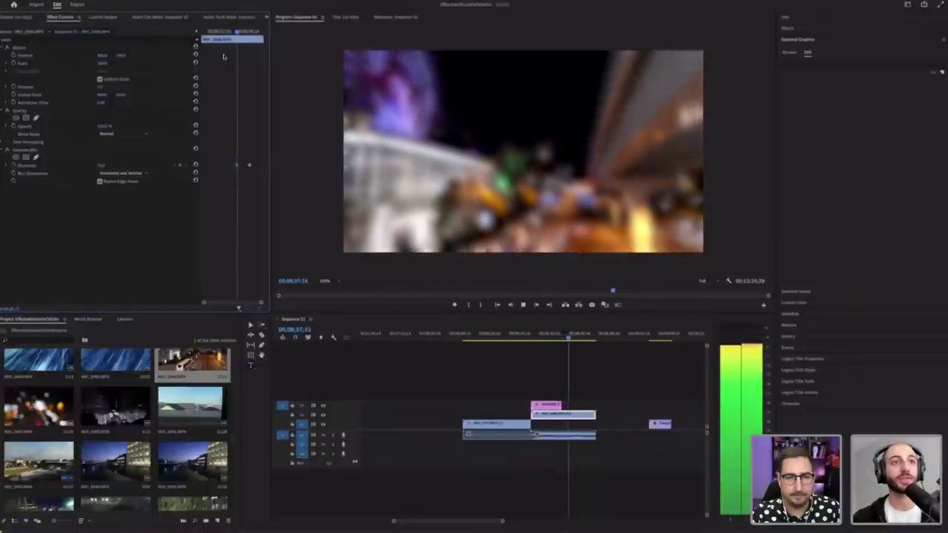
{"action": "key", "text": "space"}
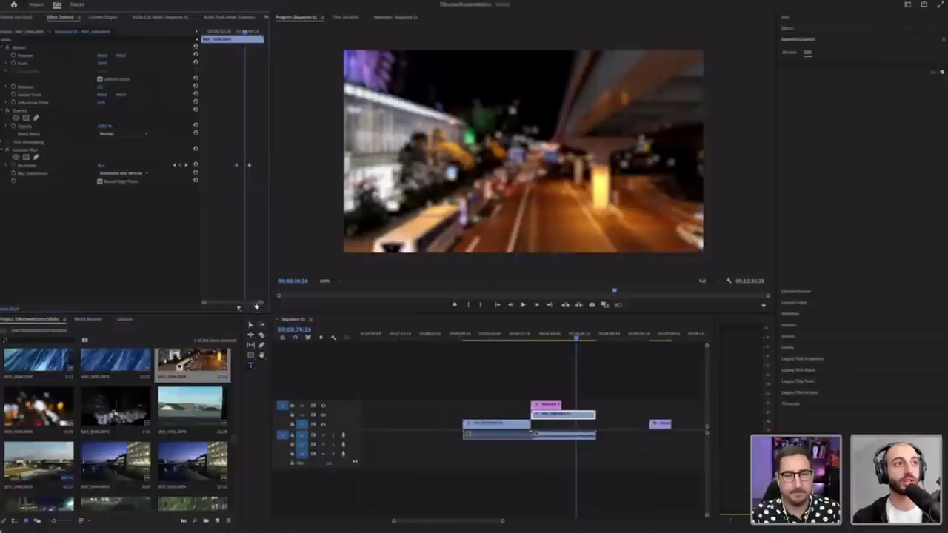
Step: Move the zero-blur keyframe closer to the preceding keyframe for a faster transition, and play the result
{"action": "left_click_drag", "start_coordinate": [256, 305], "coordinate": [250, 304]}
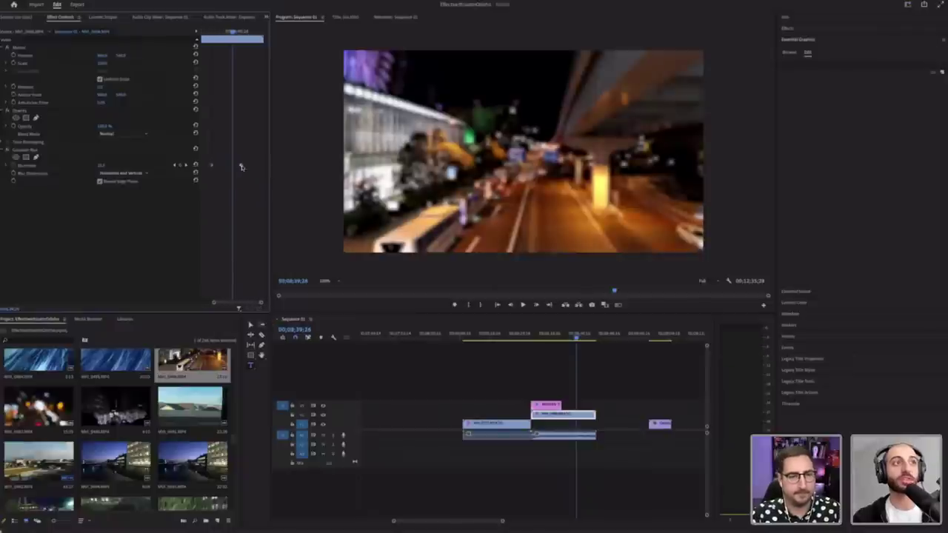
{"action": "left_click_drag", "start_coordinate": [241, 165], "coordinate": [218, 167]}
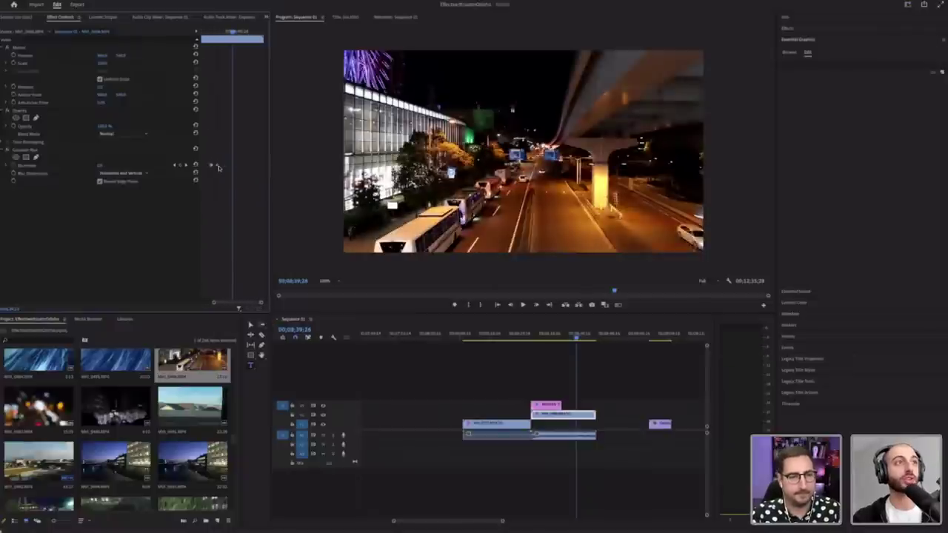
{"action": "left_click", "coordinate": [207, 31]}
{"action": "key", "text": "space"}
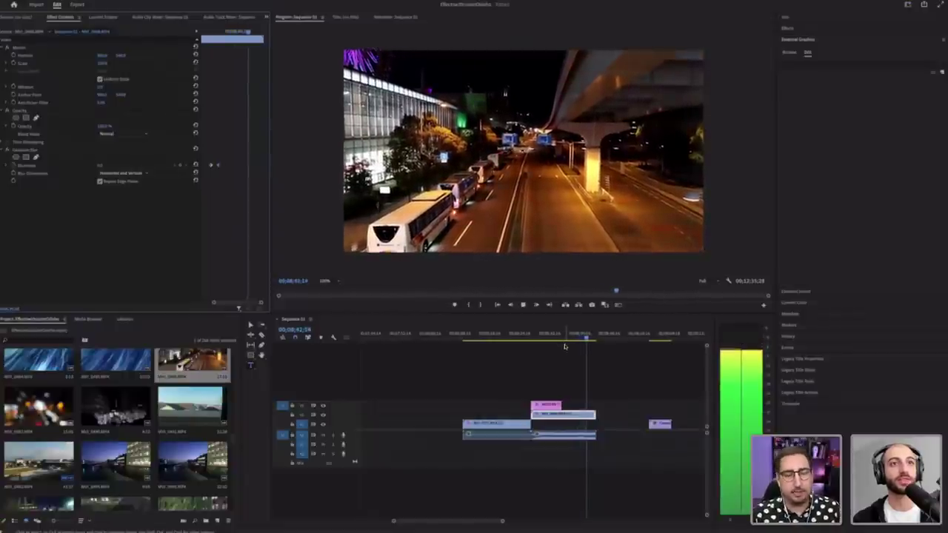
{"action": "key", "text": "space"}
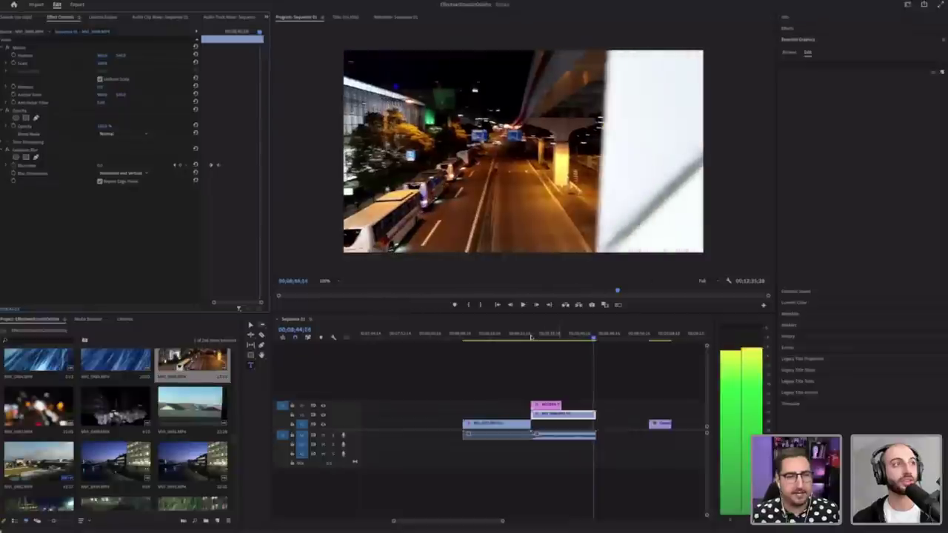
Step: Replay the title from the clip's start, select the Blurriness property and continue playing through the blur-to-sharp transition
{"action": "left_click", "coordinate": [531, 337]}
{"action": "key", "text": "space"}
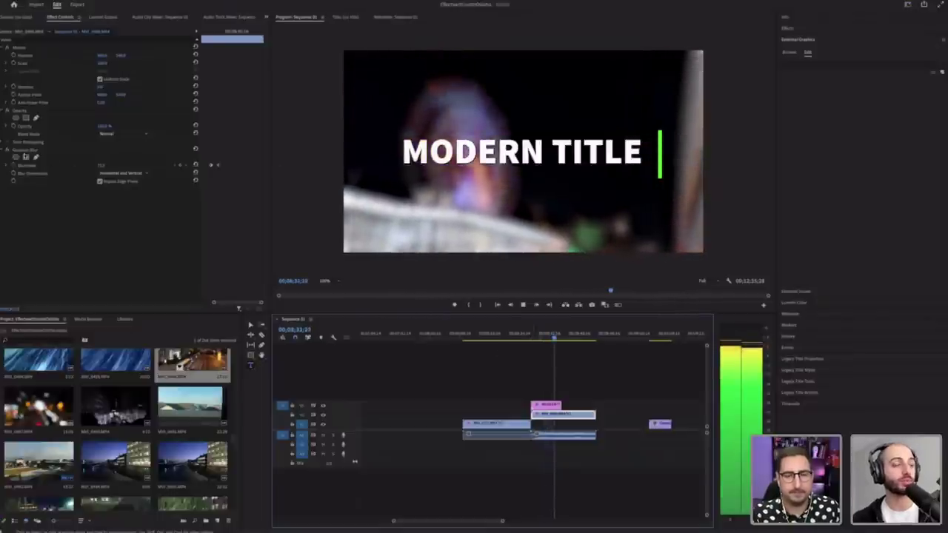
{"action": "key", "text": "space"}
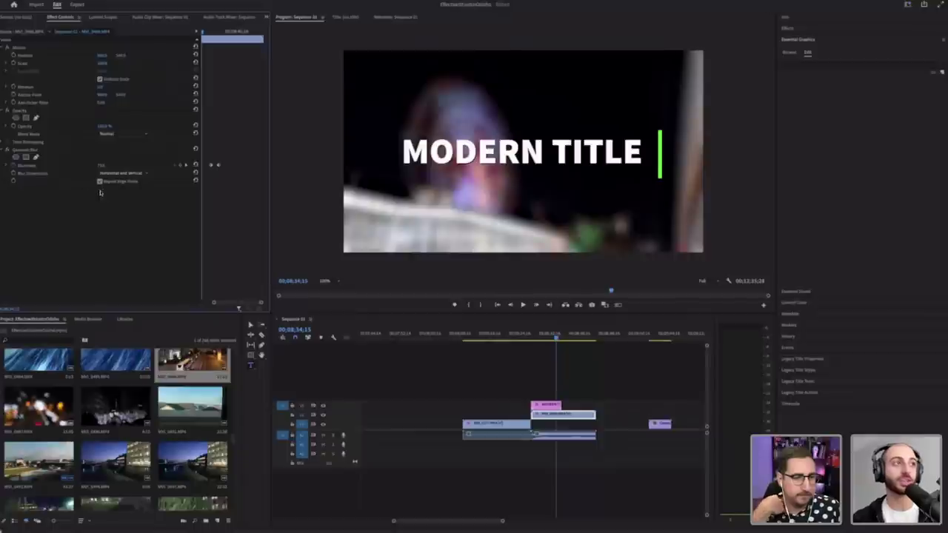
{"action": "left_click", "coordinate": [33, 167]}
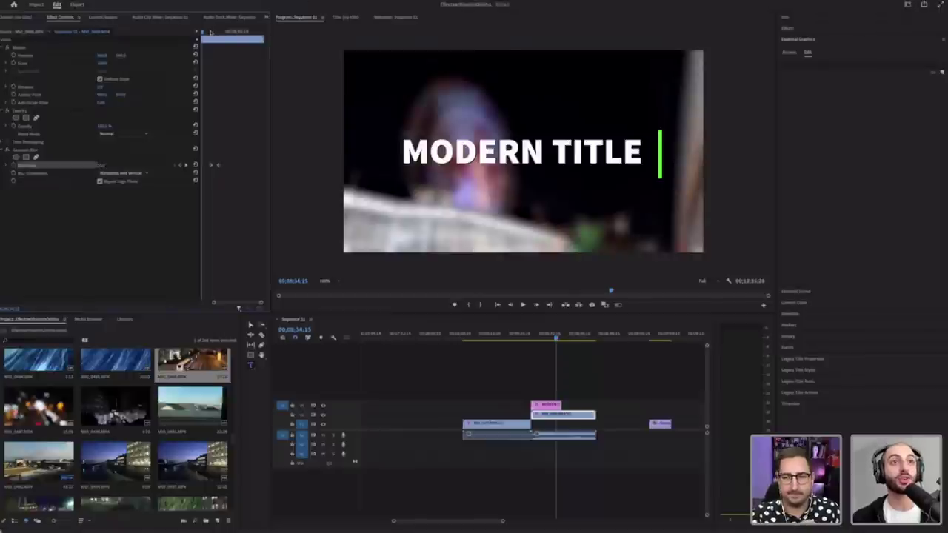
{"action": "key", "text": "space"}
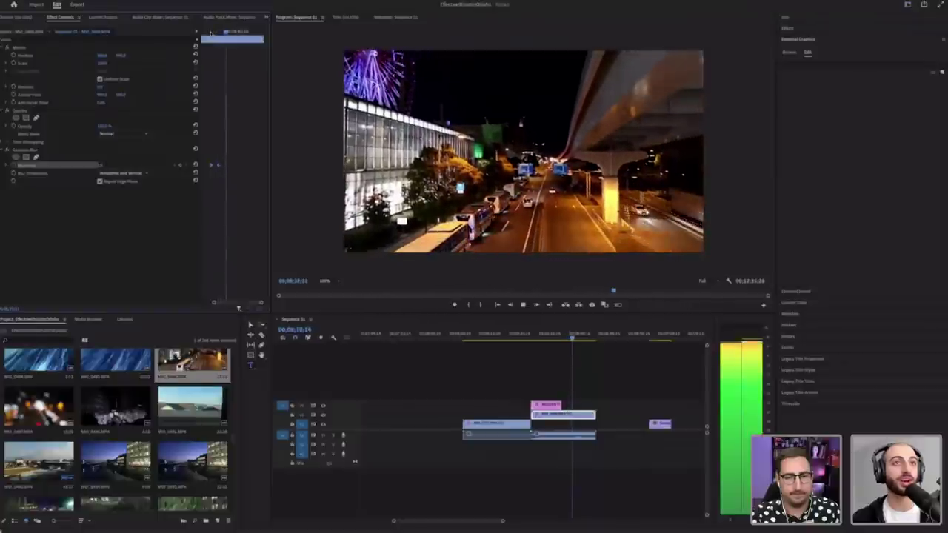
{"action": "key", "text": "space"}
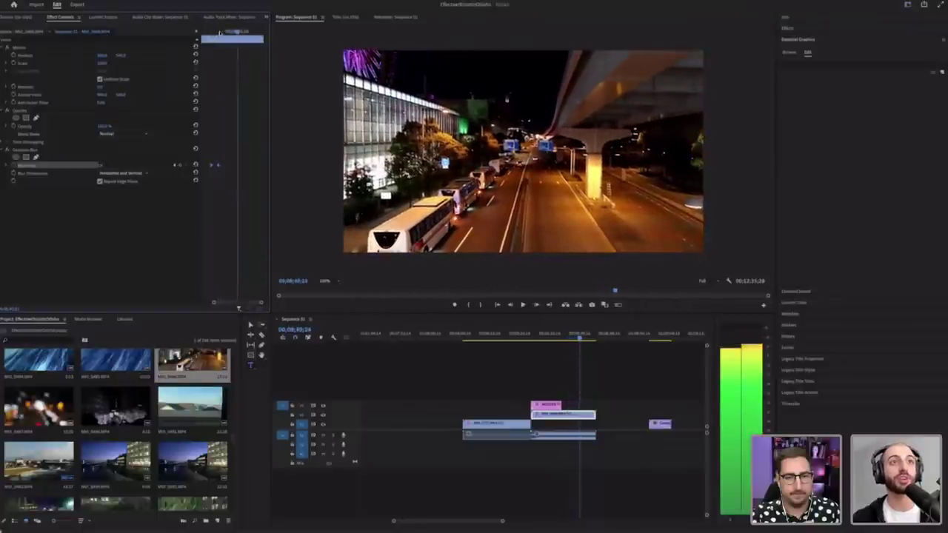
Step: Place a copy of the night clip on the track beneath it, and turn the upper clip into a semi-transparent overlay without Gaussian Blur
{"action": "left_click_drag", "start_coordinate": [220, 32], "coordinate": [214, 33]}
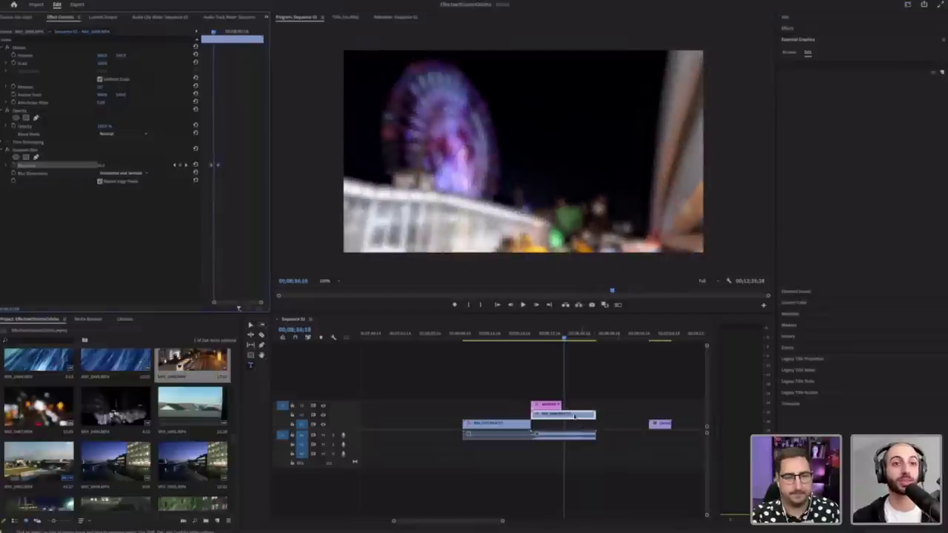
{"action": "left_click_drag", "start_coordinate": [574, 416], "coordinate": [577, 420]}
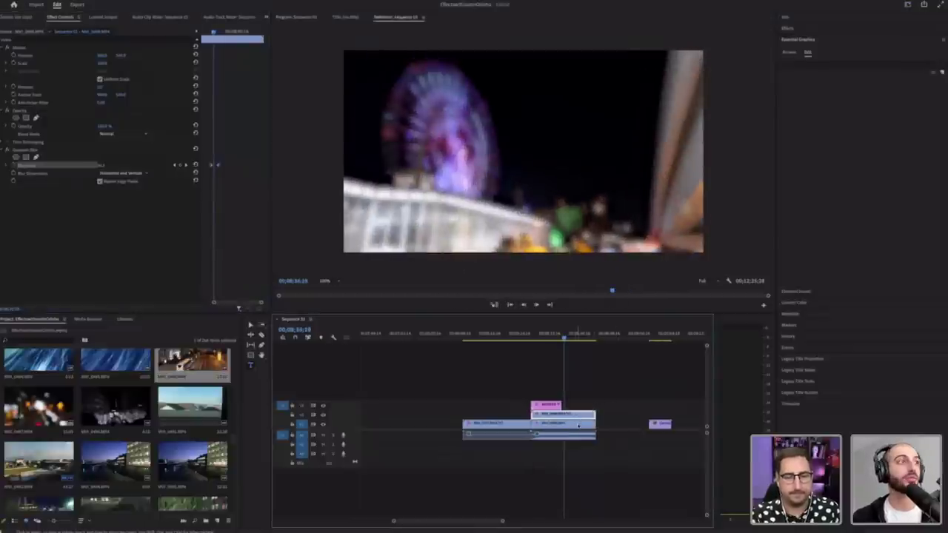
{"action": "left_click", "coordinate": [33, 151]}
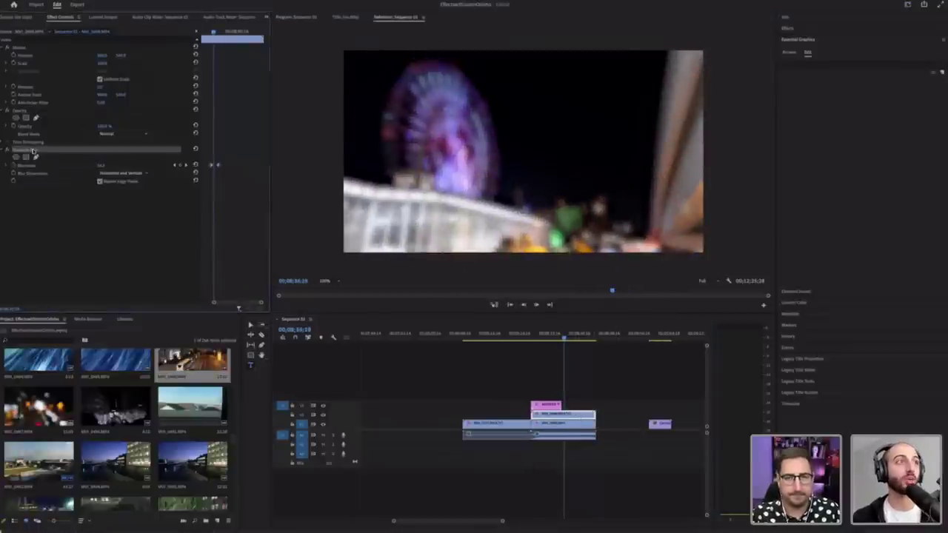
{"action": "key", "text": "Delete"}
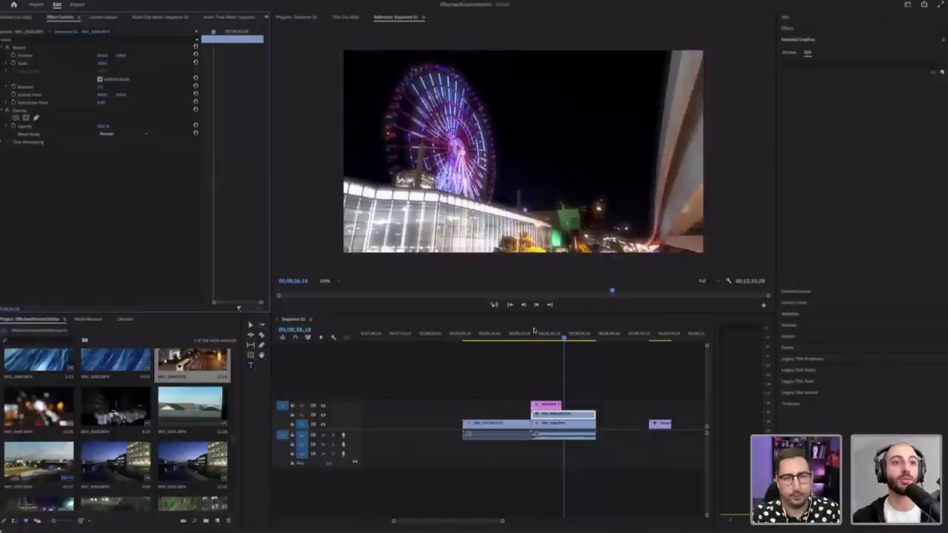
Step: Play the title from the night clip's start with the sharp overlay blended over the blurred copy
{"action": "left_click", "coordinate": [533, 332]}
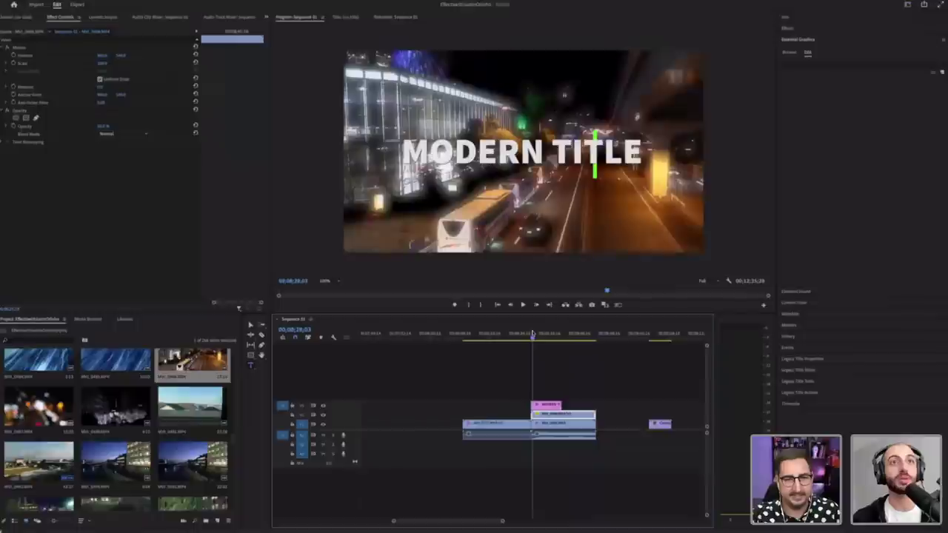
{"action": "key", "text": "space"}
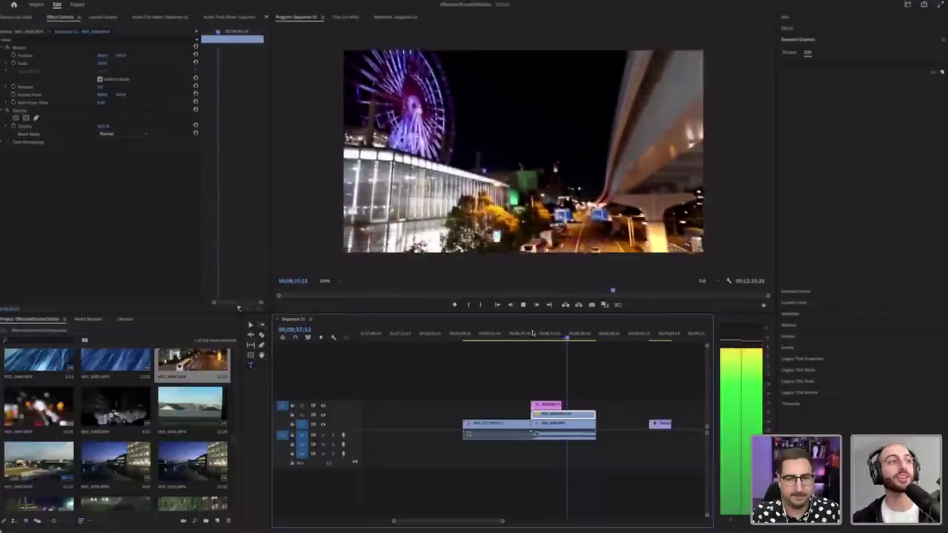
{"action": "key", "text": "space"}
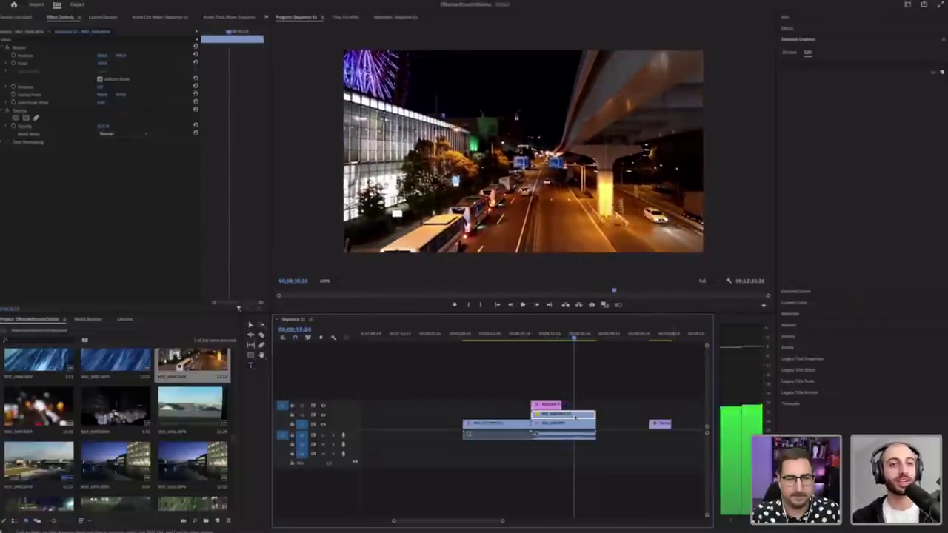
Step: Remove the unblurred overlay clip, and replay the opening of the title over the single blurred night clip
{"action": "left_click_drag", "start_coordinate": [578, 424], "coordinate": [582, 423]}
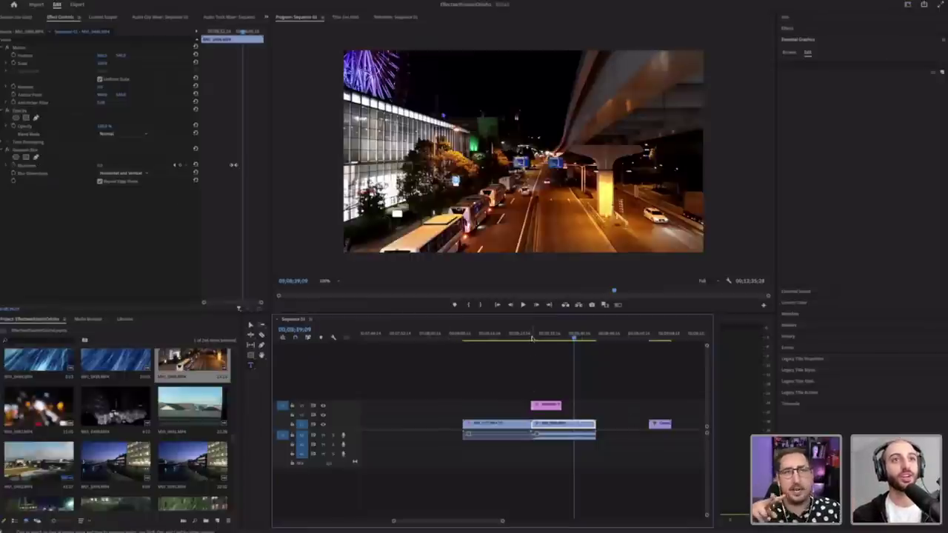
{"action": "left_click_drag", "start_coordinate": [533, 339], "coordinate": [530, 338]}
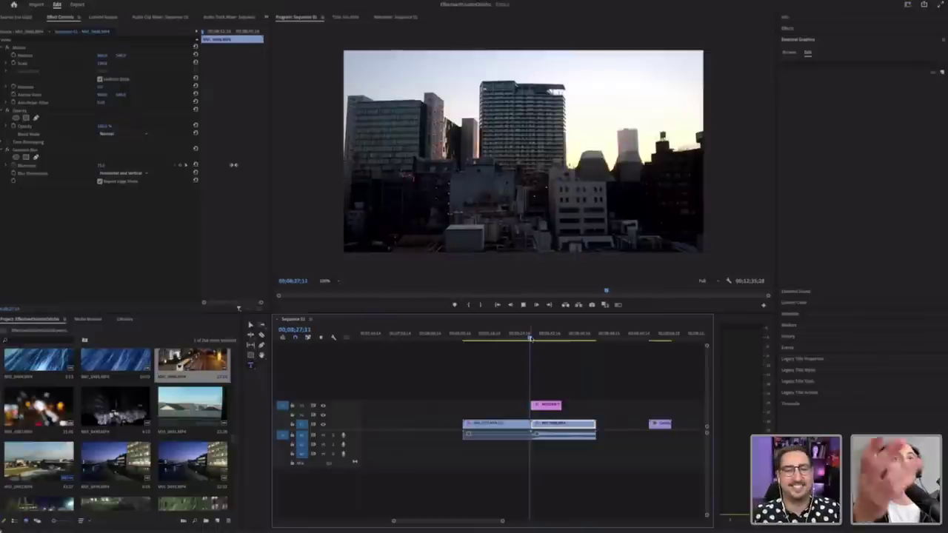
{"action": "key", "text": "space"}
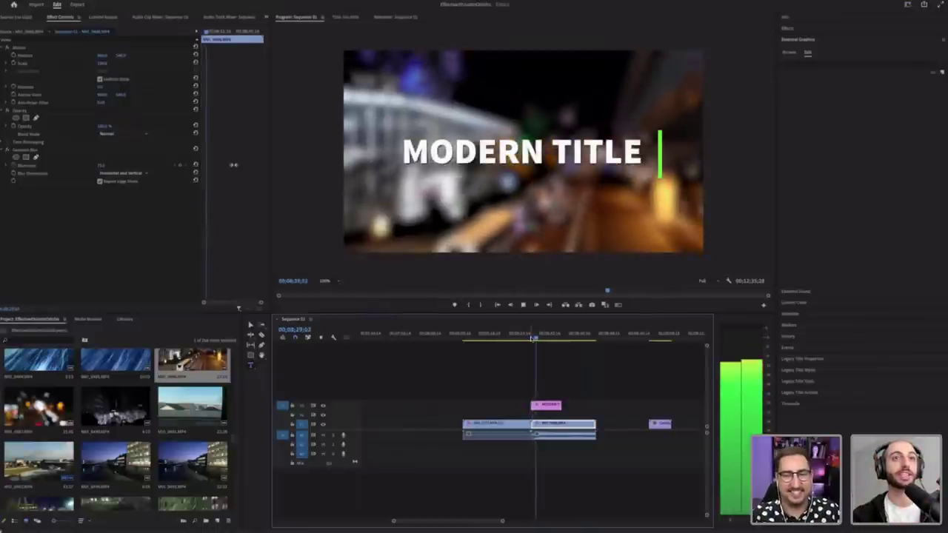
{"action": "key", "text": "space"}
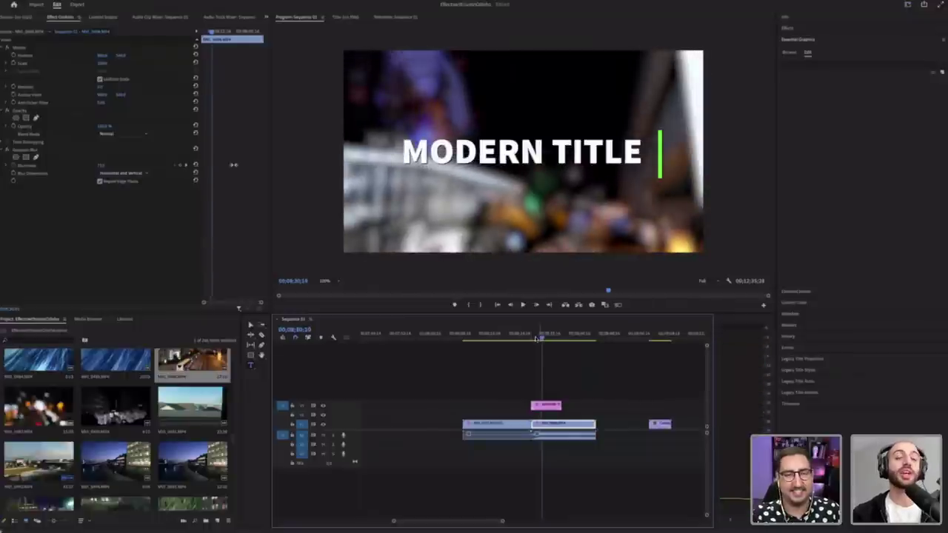
Step: Compare the title's playback with Gaussian Blur switched off and switched on, leaving the effect enabled
{"action": "left_click_drag", "start_coordinate": [536, 339], "coordinate": [537, 339]}
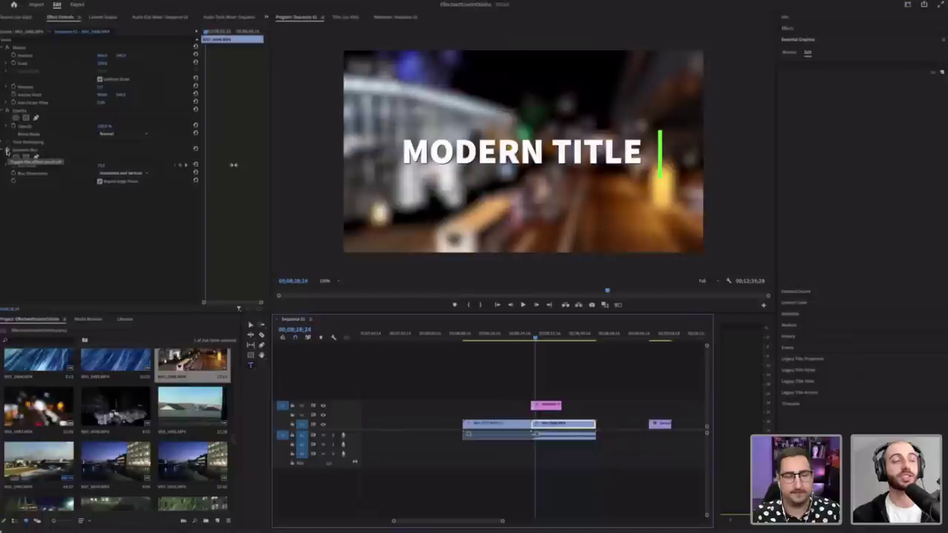
{"action": "left_click", "coordinate": [7, 149]}
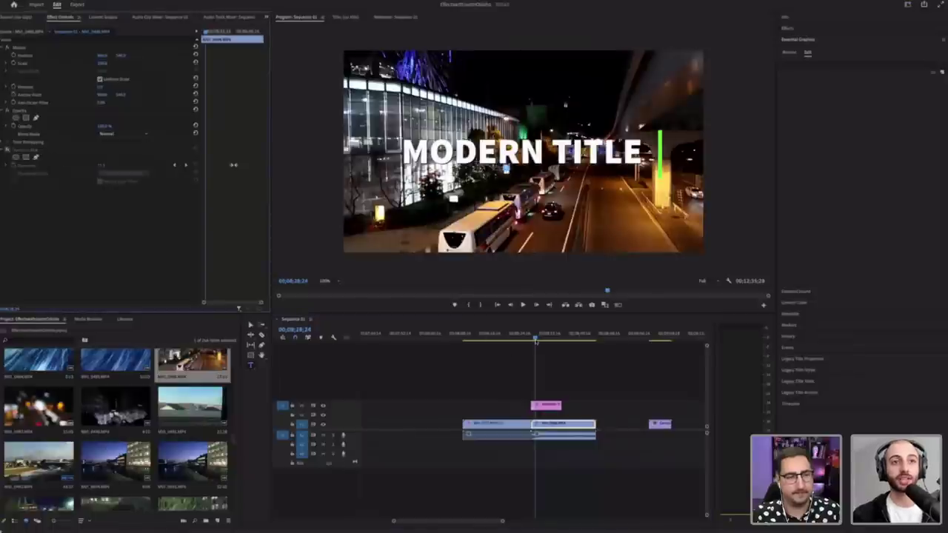
{"action": "left_click", "coordinate": [531, 337]}
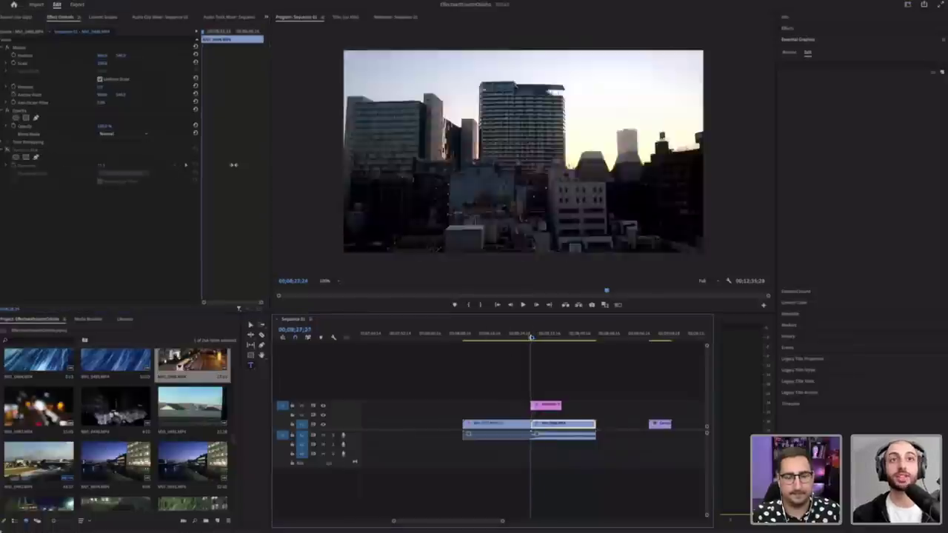
{"action": "key", "text": "space"}
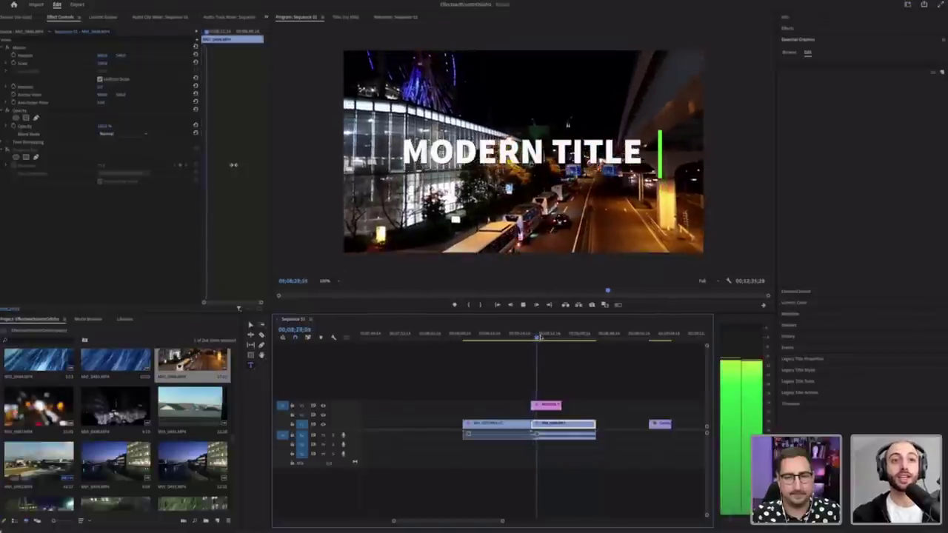
{"action": "key", "text": "space"}
{"action": "key", "text": "Up"}
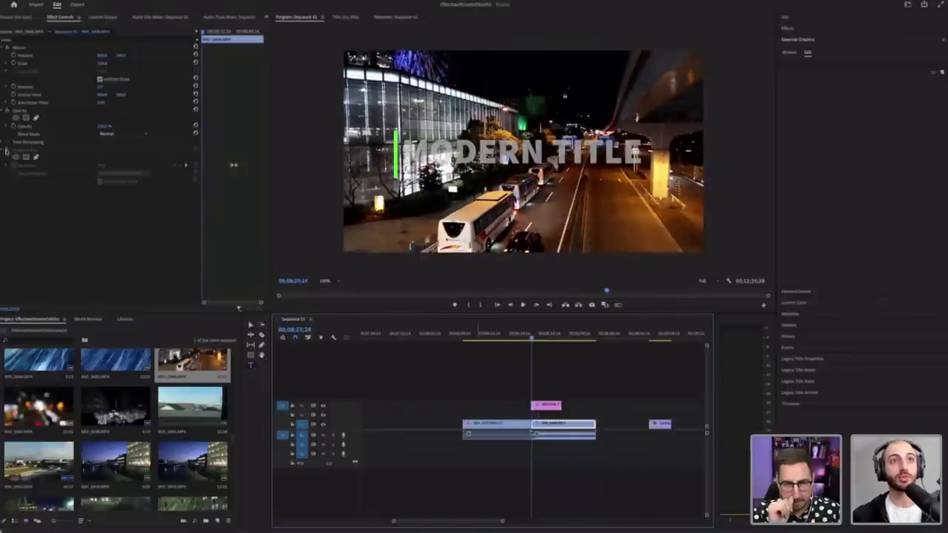
{"action": "left_click", "coordinate": [8, 150]}
{"action": "key", "text": "space"}
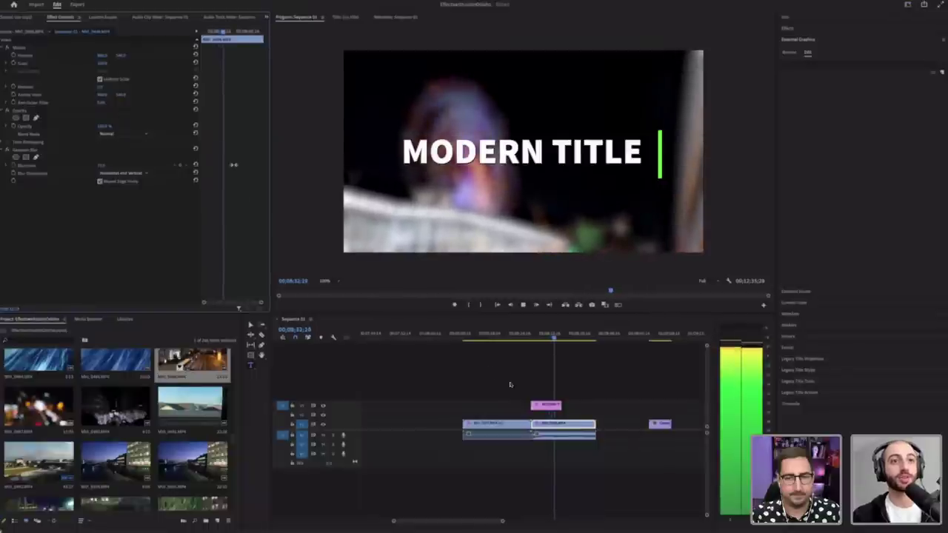
{"action": "key", "text": "space"}
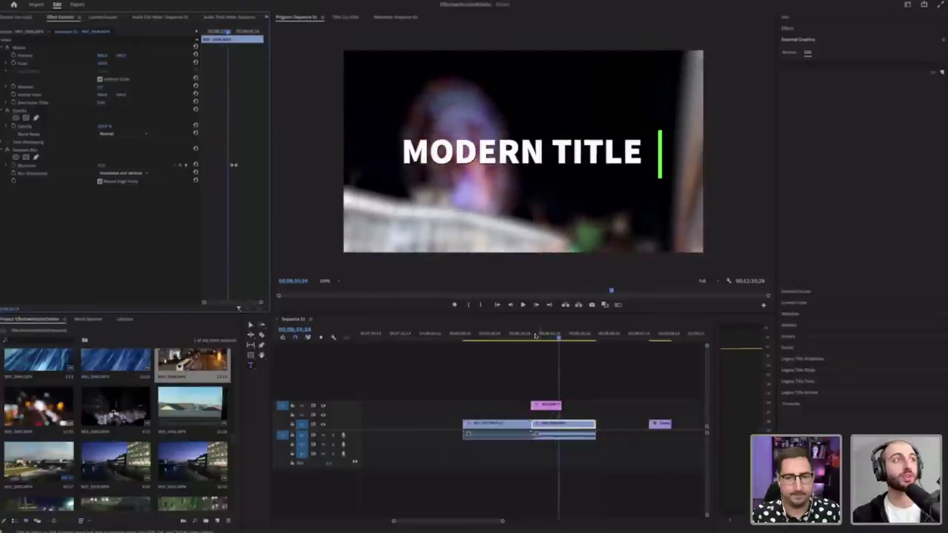
Step: Animate the night clip's Opacity with a keyframe at the clip's start, and lower the value there to darken the background
{"action": "left_click", "coordinate": [534, 335]}
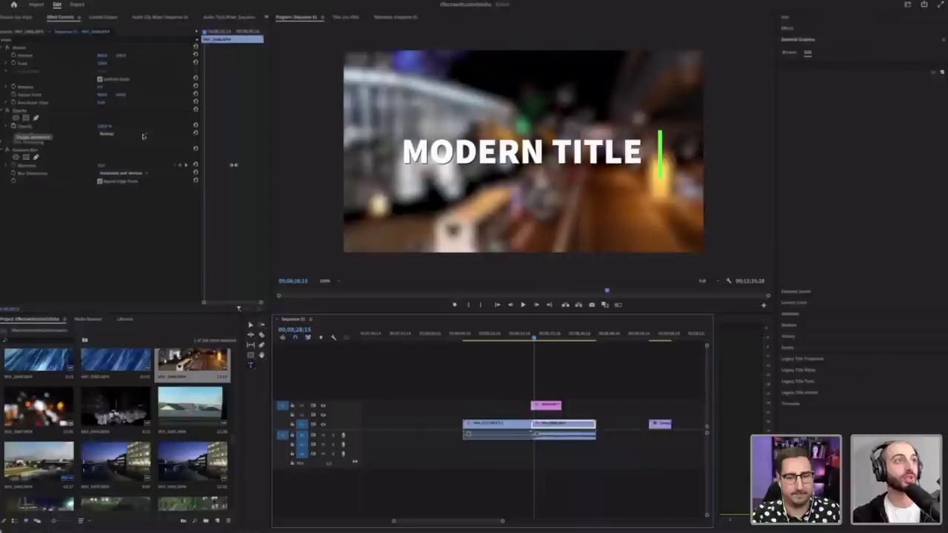
{"action": "left_click", "coordinate": [210, 128]}
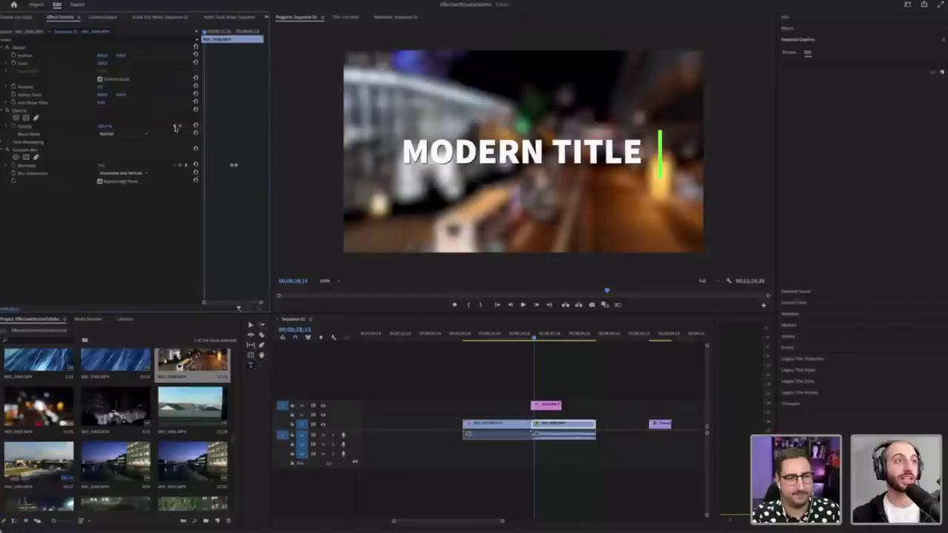
{"action": "left_click", "coordinate": [180, 128]}
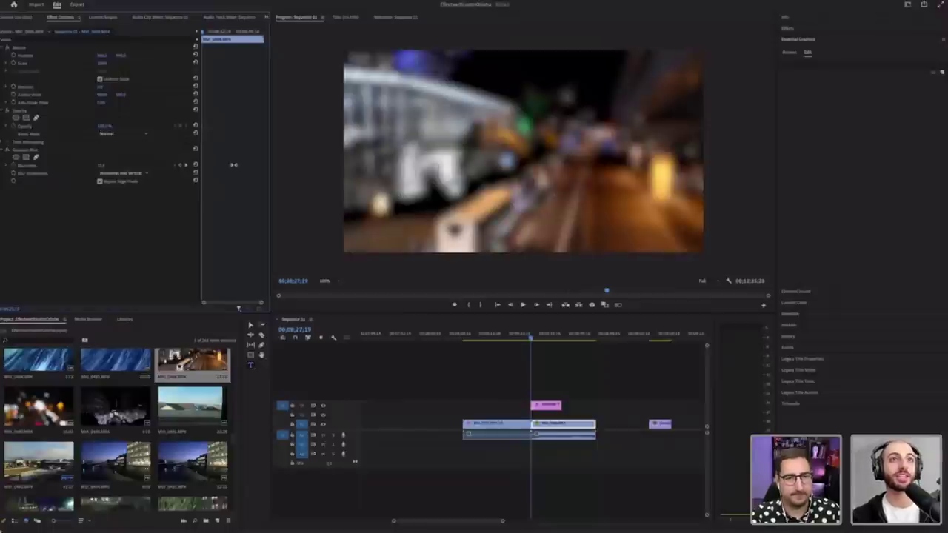
{"action": "left_click_drag", "start_coordinate": [105, 126], "coordinate": [62, 126]}
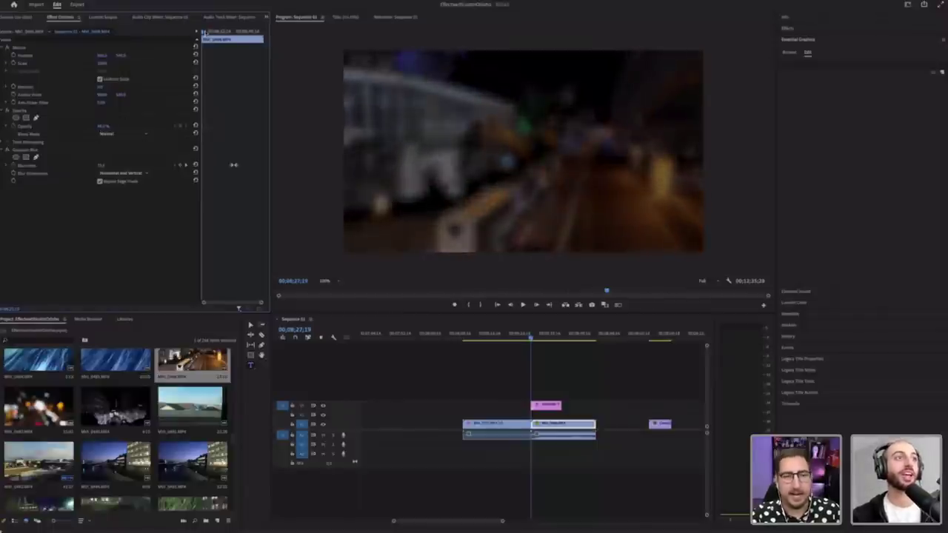
Step: Play the darkened, blurred night clip through the title and the following blur transition
{"action": "left_click_drag", "start_coordinate": [209, 33], "coordinate": [186, 43]}
{"action": "key", "text": "space"}
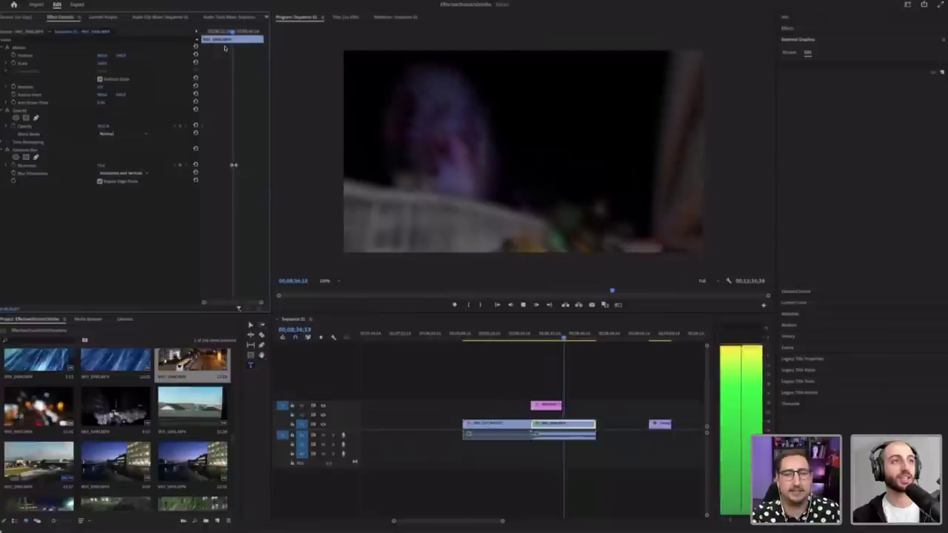
{"action": "key", "text": "space"}
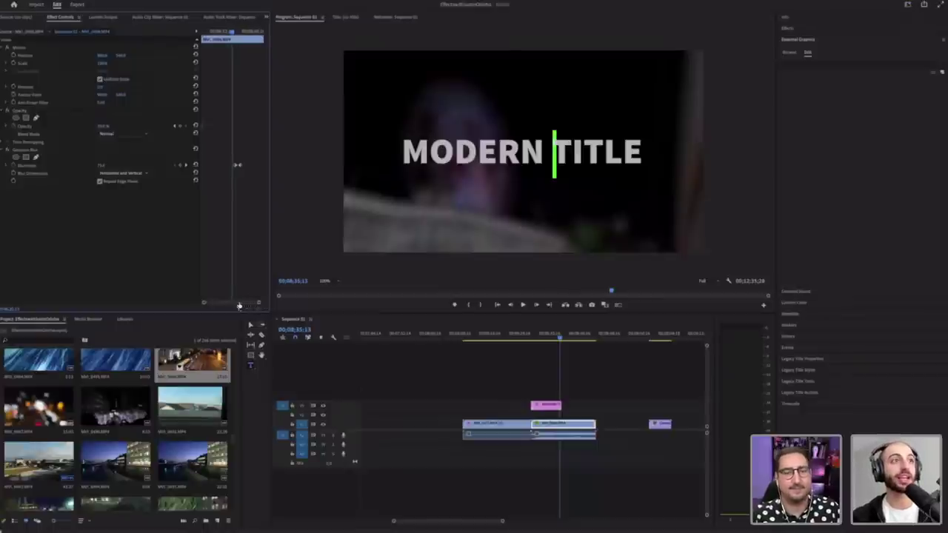
Step: Hold the lowered Opacity with a keyframe near the title's end, and keyframe it up to 100% at the zero-blur keyframe
{"action": "left_click_drag", "start_coordinate": [261, 303], "coordinate": [259, 303]}
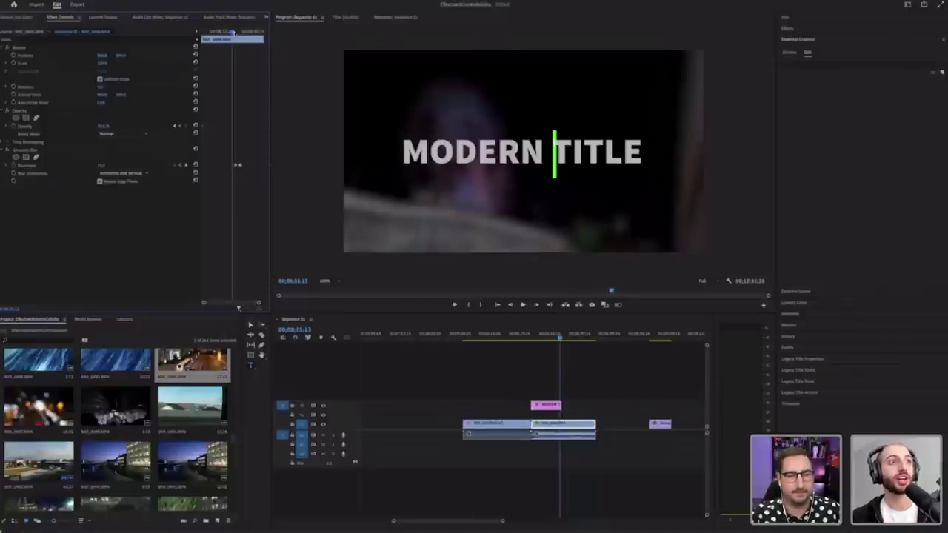
{"action": "mouse_move", "coordinate": [231, 33]}
{"action": "left_mouse_down"}
{"action": "mouse_move", "coordinate": [202, 36]}
{"action": "mouse_move", "coordinate": [235, 44]}
{"action": "left_mouse_up"}
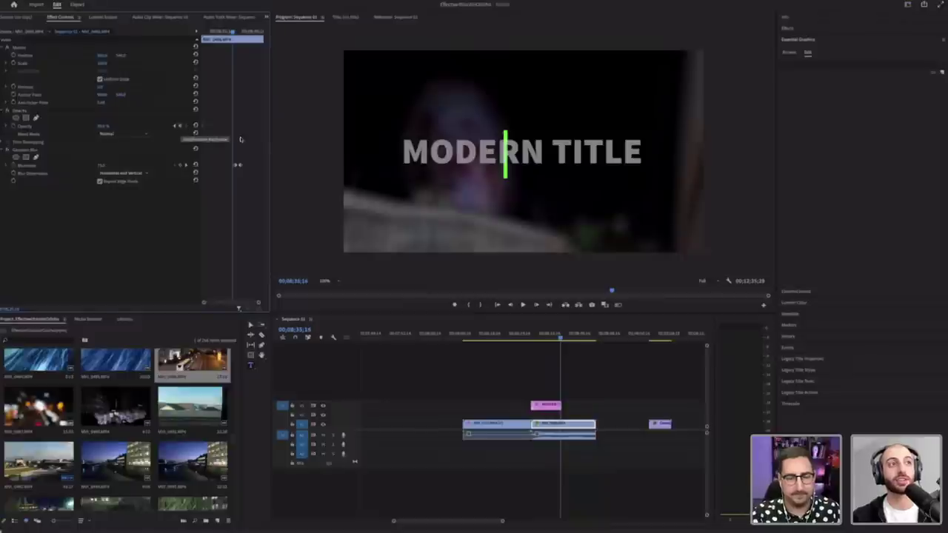
{"action": "left_click", "coordinate": [232, 126]}
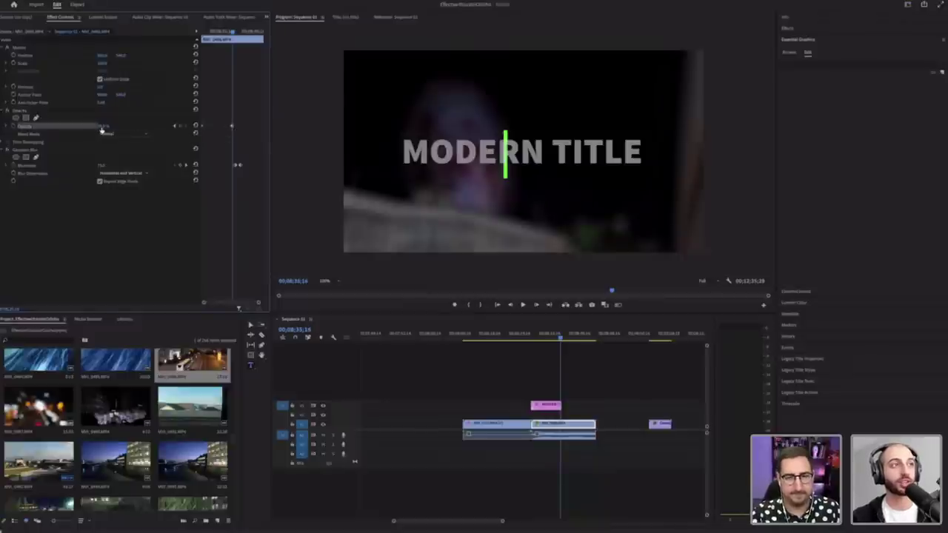
{"action": "left_click", "coordinate": [242, 32]}
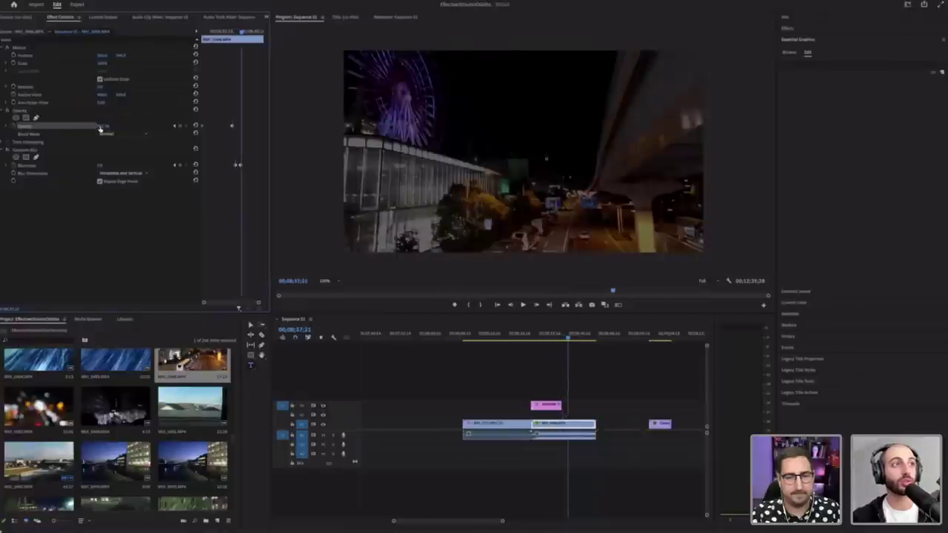
{"action": "left_click_drag", "start_coordinate": [100, 126], "coordinate": [195, 126]}
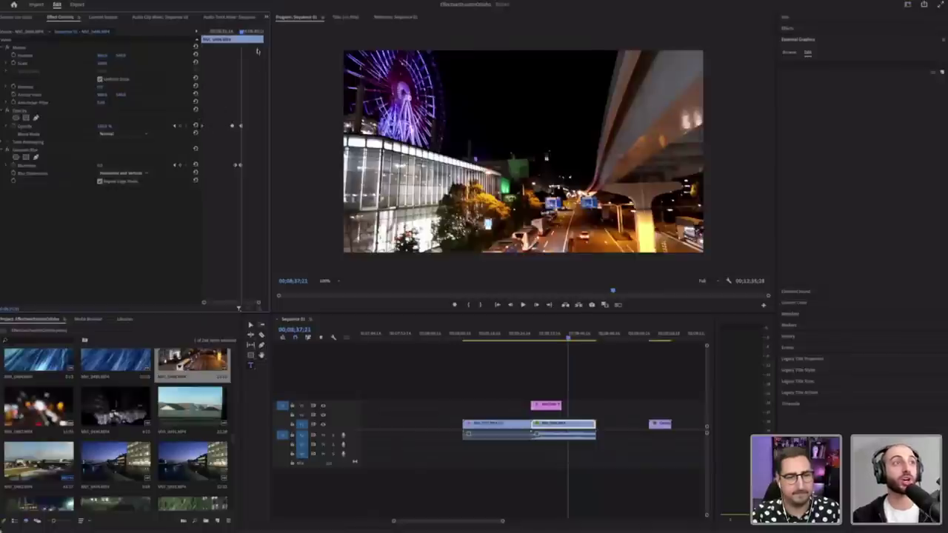
Step: Scrub the night clip from its start through the title to review the opacity held between the first two keyframes
{"action": "mouse_move", "coordinate": [236, 32]}
{"action": "left_mouse_down"}
{"action": "mouse_move", "coordinate": [210, 34]}
{"action": "mouse_move", "coordinate": [224, 43]}
{"action": "left_mouse_up"}
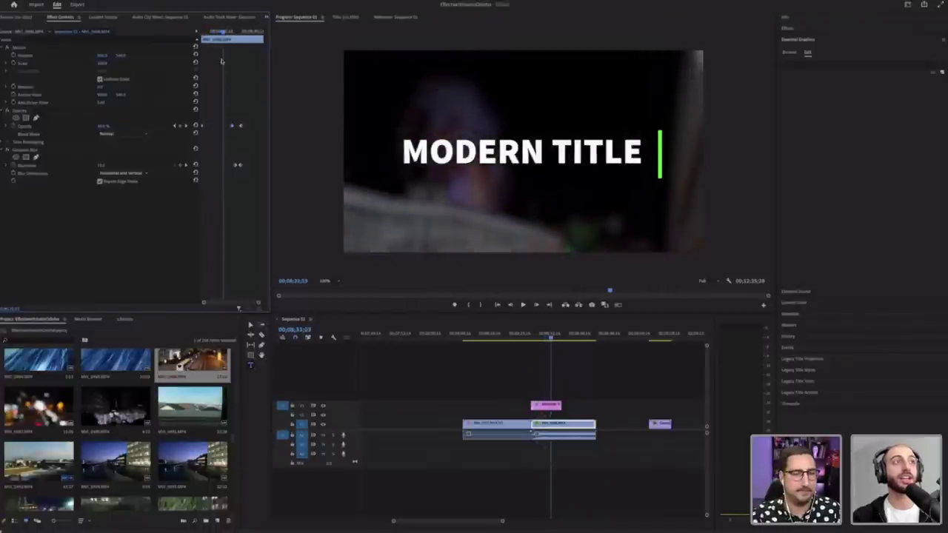
{"action": "left_click", "coordinate": [199, 31]}
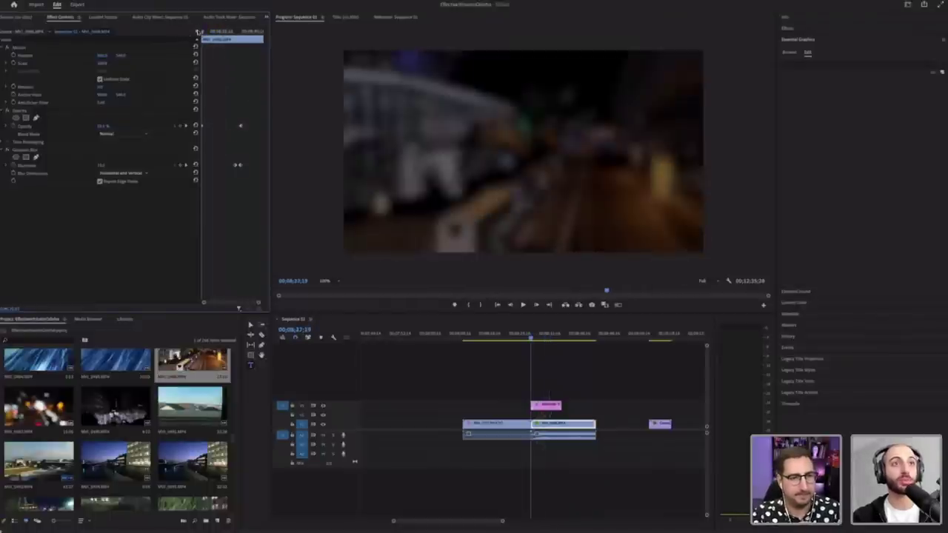
{"action": "left_click_drag", "start_coordinate": [203, 32], "coordinate": [232, 33]}
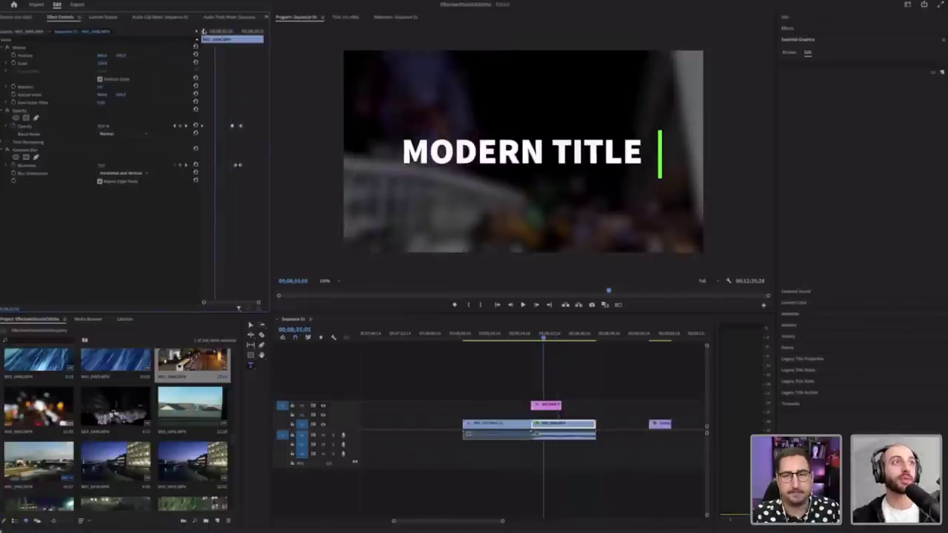
{"action": "left_click", "coordinate": [202, 33]}
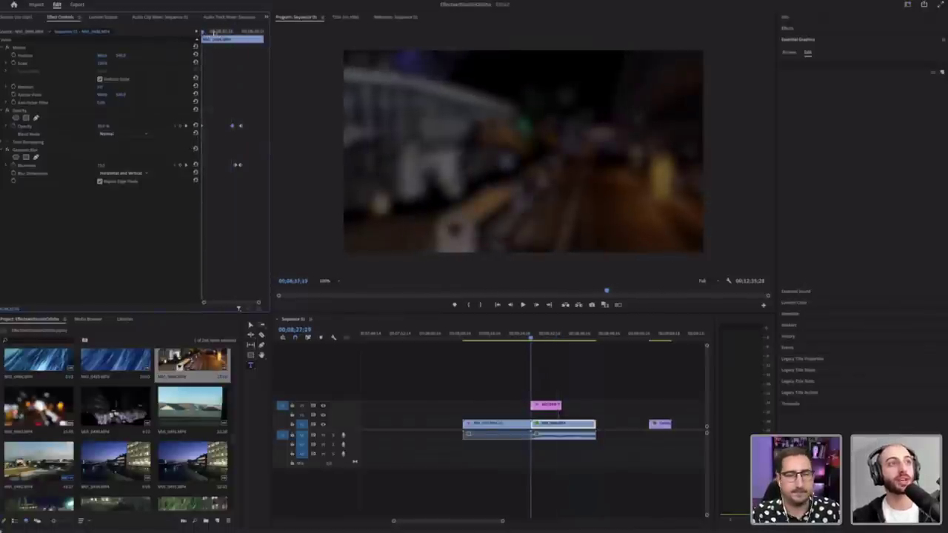
{"action": "mouse_move", "coordinate": [213, 34]}
{"action": "left_mouse_down"}
{"action": "mouse_move", "coordinate": [235, 33]}
{"action": "mouse_move", "coordinate": [227, 35]}
{"action": "left_mouse_up"}
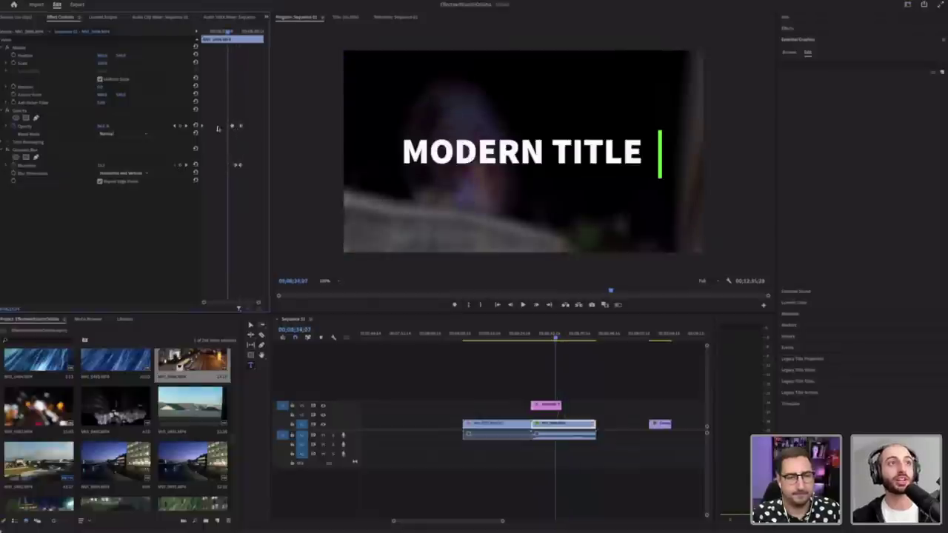
Step: Set the night clip's second Opacity keyframe to Hold interpolation and scrub through the transition to the sharp image
{"action": "right_click", "coordinate": [235, 130]}
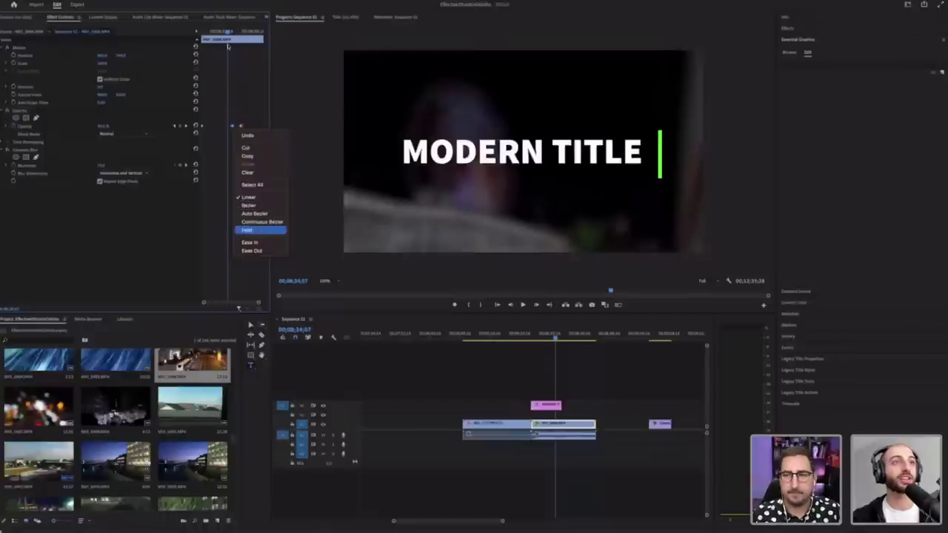
{"action": "left_click", "coordinate": [247, 229]}
{"action": "left_click_drag", "start_coordinate": [234, 32], "coordinate": [245, 31]}
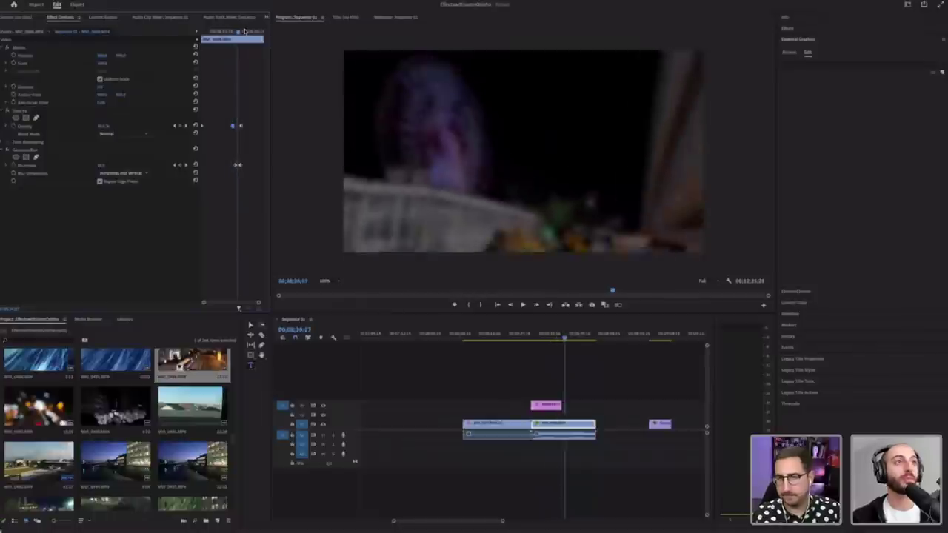
{"action": "left_click", "coordinate": [244, 31]}
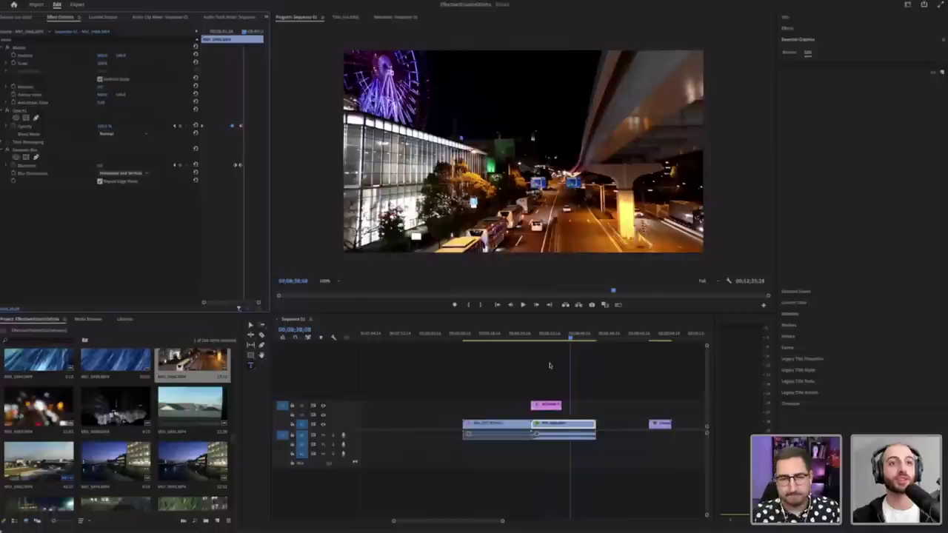
Step: Play the sequence from just before the night clip into the darkened, blurred title section
{"action": "left_click", "coordinate": [528, 334]}
{"action": "key", "text": "space"}
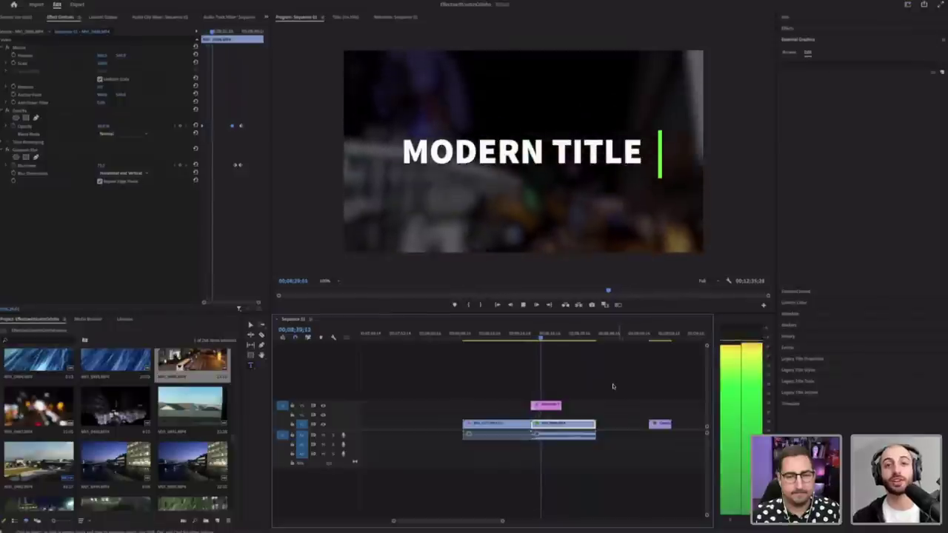
{"action": "key", "text": "space"}
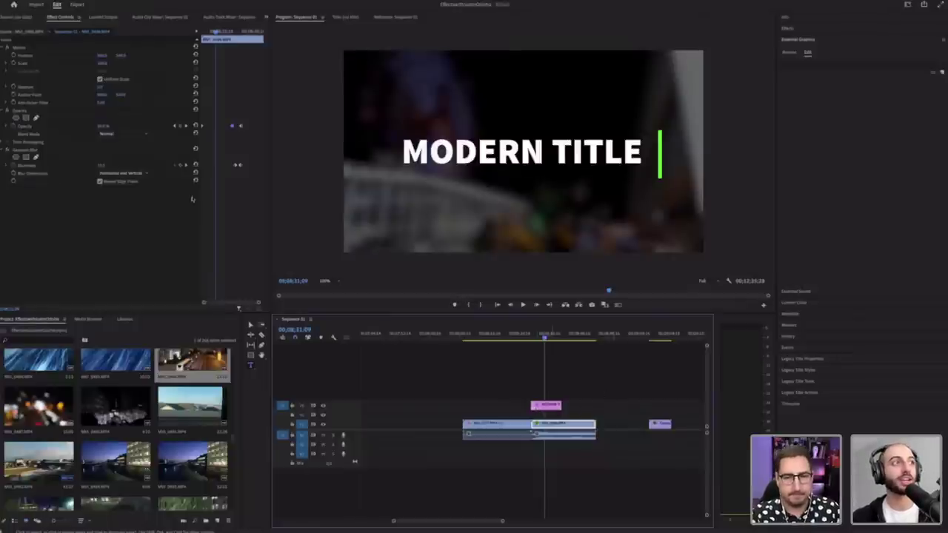
Step: Remove the Gaussian Blur effect from the night clip and delete the MODERN TITLE graphic above it
{"action": "left_click", "coordinate": [53, 157]}
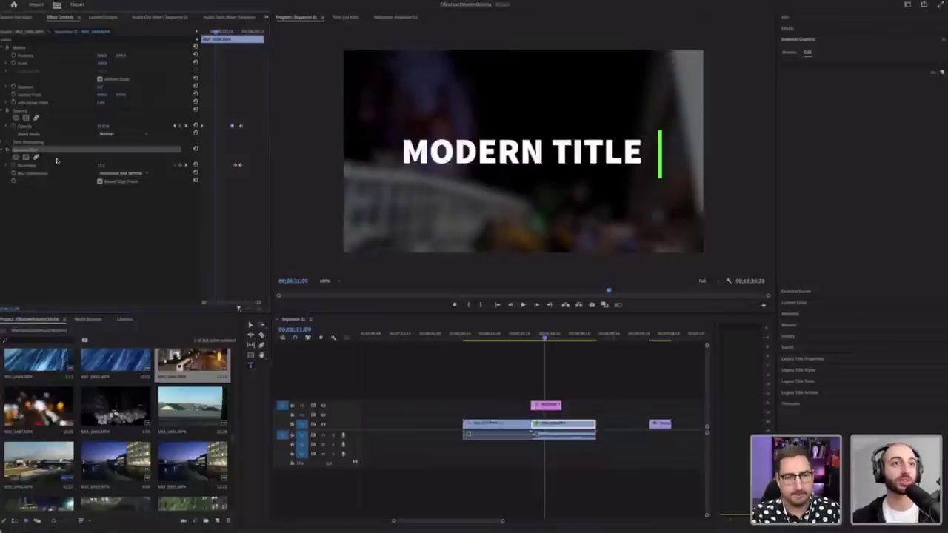
{"action": "left_click", "coordinate": [548, 405]}
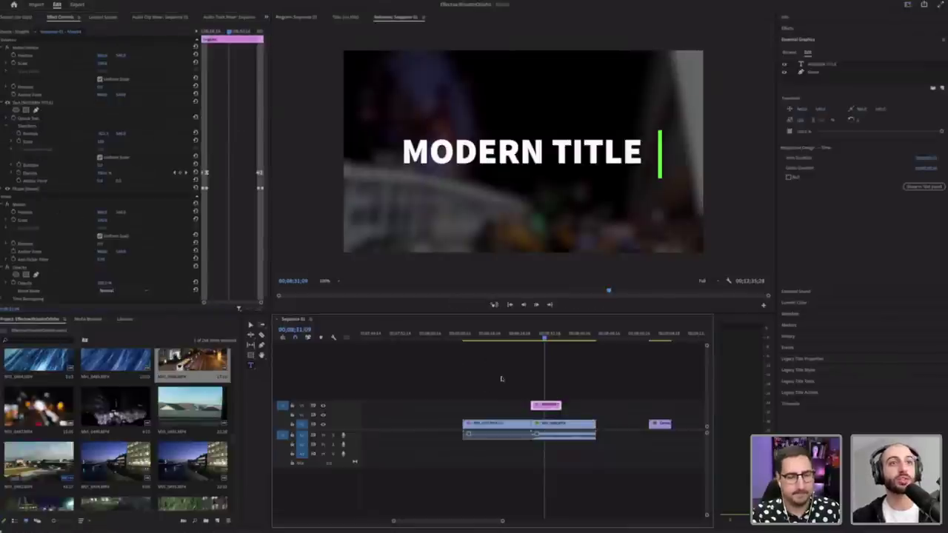
{"action": "left_click", "coordinate": [565, 424]}
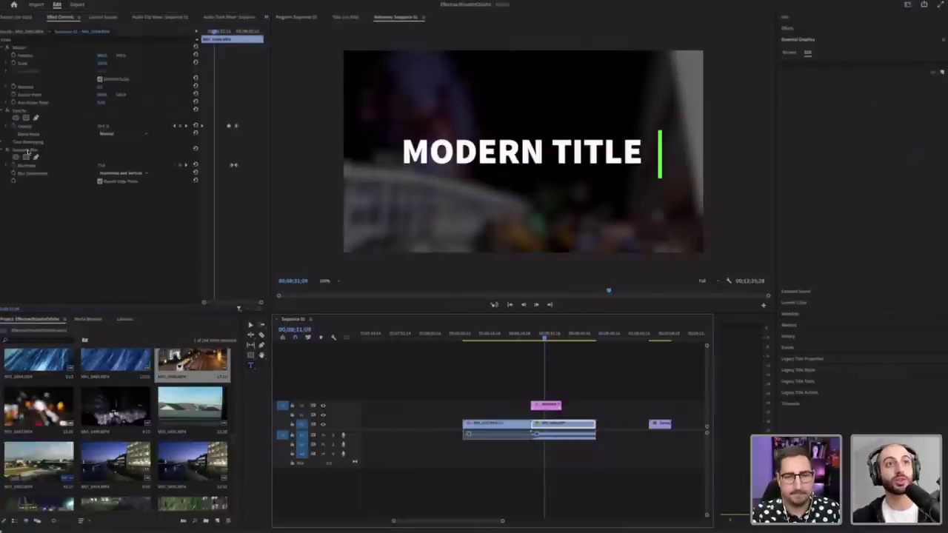
{"action": "left_click", "coordinate": [28, 152]}
{"action": "key", "text": "Delete"}
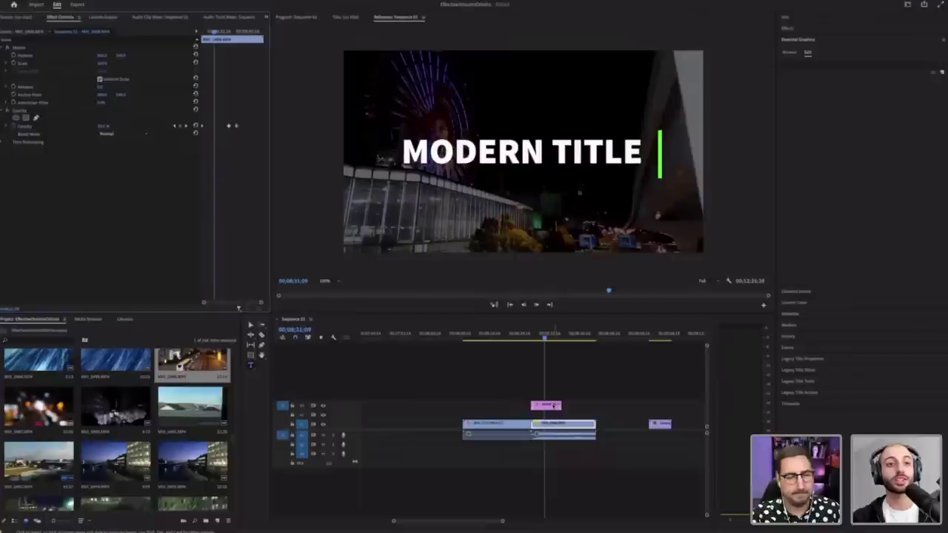
{"action": "left_click", "coordinate": [556, 406]}
{"action": "key", "text": "Delete"}
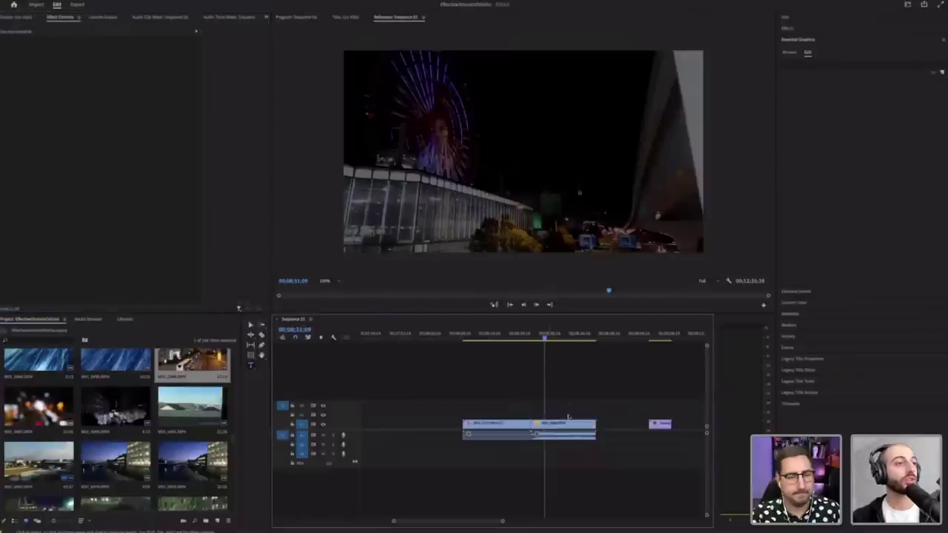
Step: Place the riverside pine tree clip over the night clip in the sequence and delete the night clip's leftover pieces
{"action": "left_click", "coordinate": [564, 424]}
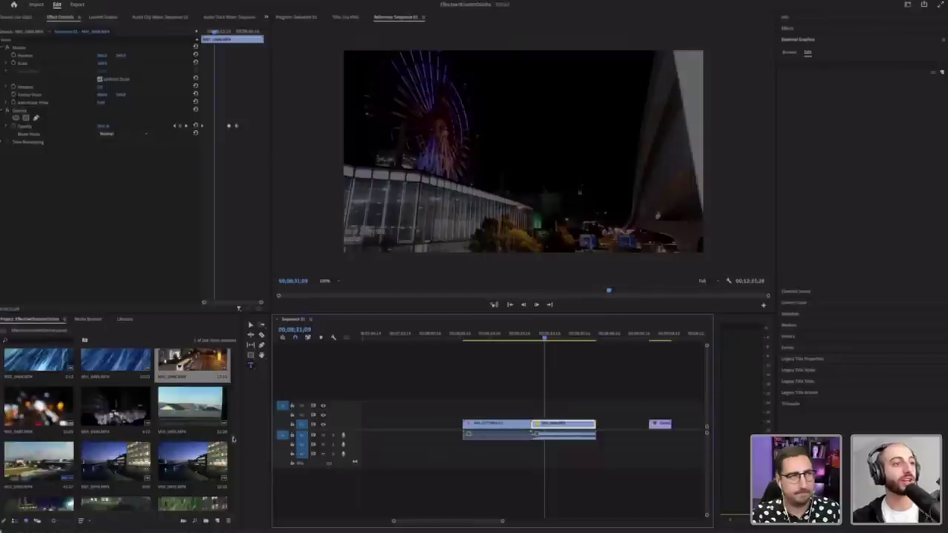
{"action": "mouse_move", "coordinate": [234, 440]}
{"action": "left_mouse_down"}
{"action": "mouse_move", "coordinate": [234, 475]}
{"action": "mouse_move", "coordinate": [236, 452]}
{"action": "left_mouse_up"}
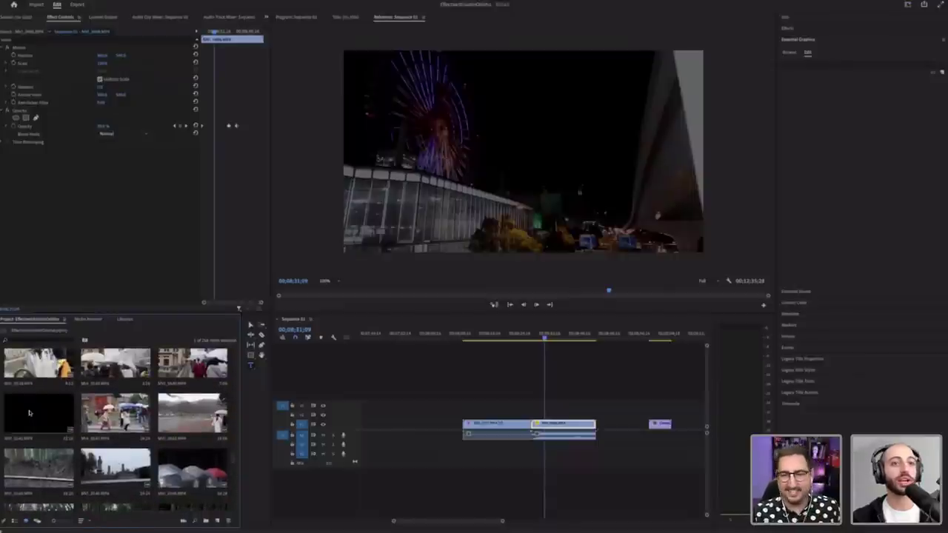
{"action": "left_click_drag", "start_coordinate": [29, 412], "coordinate": [549, 424]}
{"action": "left_click", "coordinate": [608, 398]}
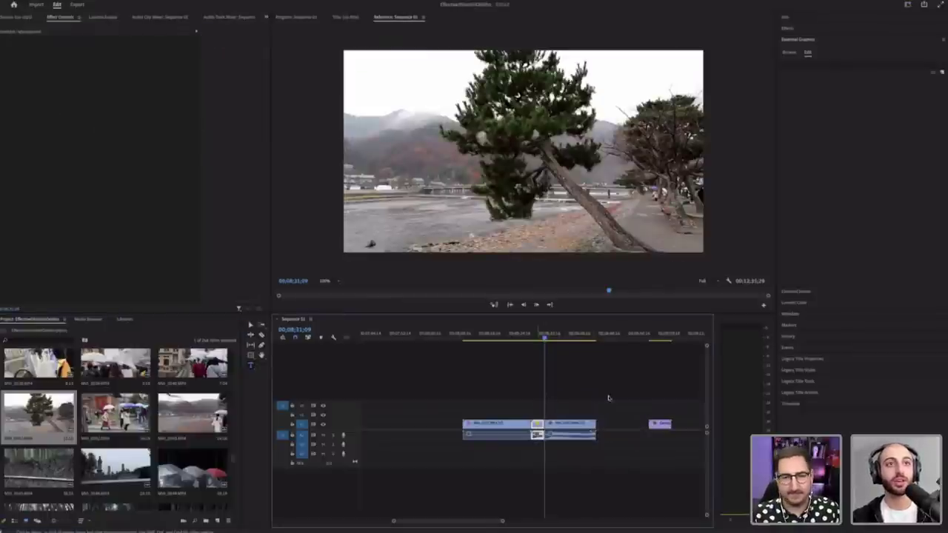
{"action": "left_click_drag", "start_coordinate": [608, 398], "coordinate": [591, 442]}
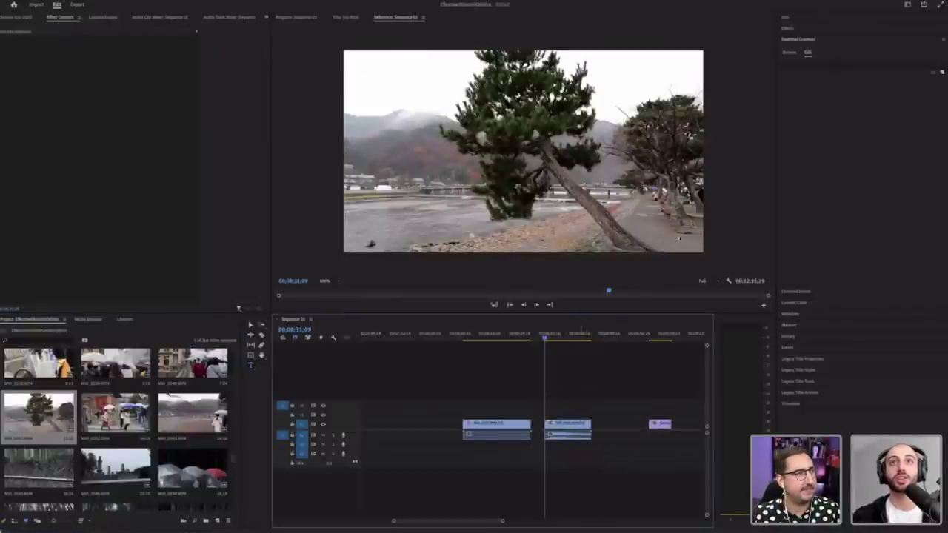
Step: Apply the Directional Blur effect to the pine tree clip and raise its Blur Length until the image is clearly smeared
{"action": "left_click", "coordinate": [788, 29]}
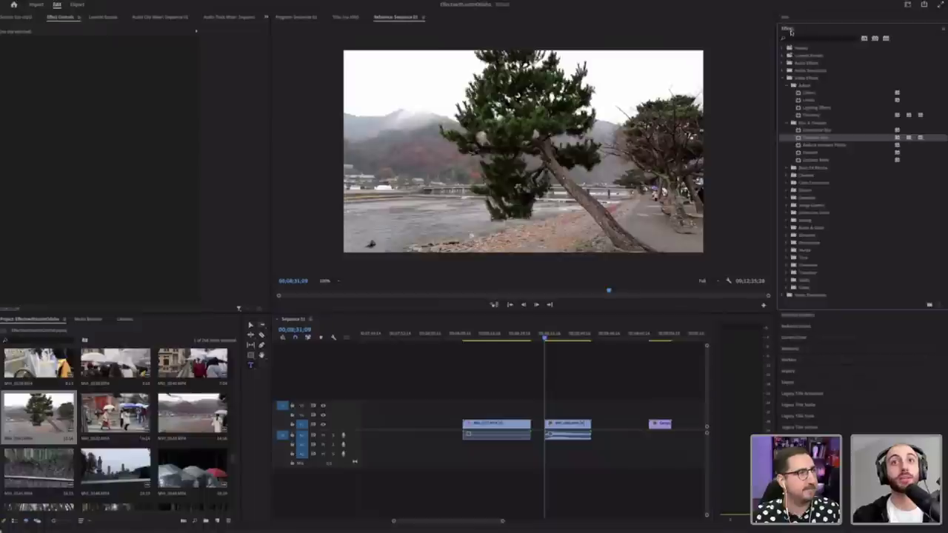
{"action": "left_click", "coordinate": [825, 131]}
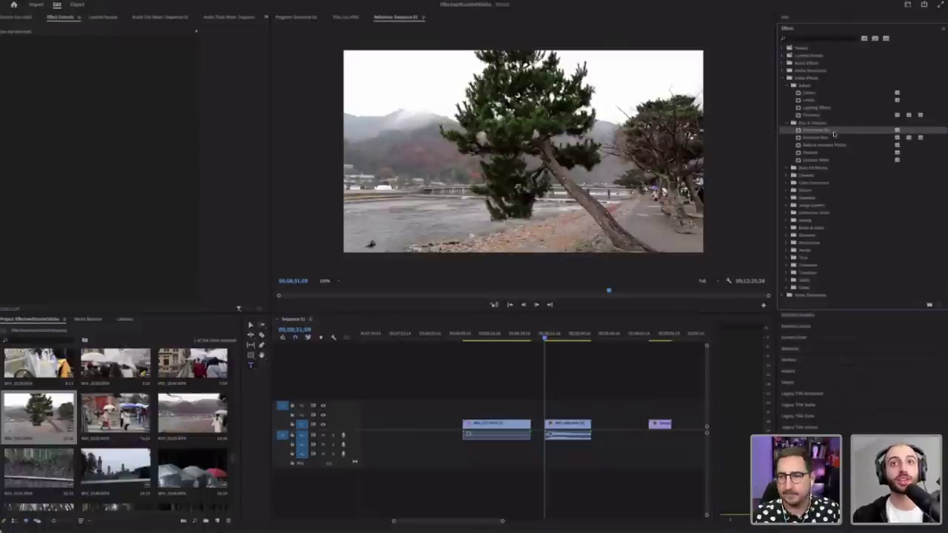
{"action": "left_click_drag", "start_coordinate": [833, 133], "coordinate": [575, 427]}
{"action": "left_click", "coordinate": [553, 332]}
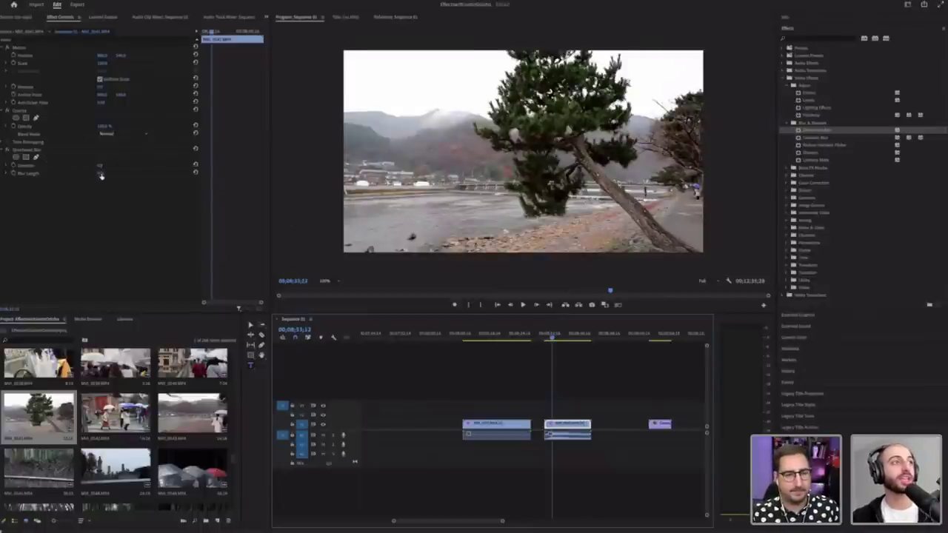
{"action": "mouse_move", "coordinate": [102, 175]}
{"action": "left_mouse_down"}
{"action": "mouse_move", "coordinate": [148, 176]}
{"action": "mouse_move", "coordinate": [104, 169]}
{"action": "left_mouse_up"}
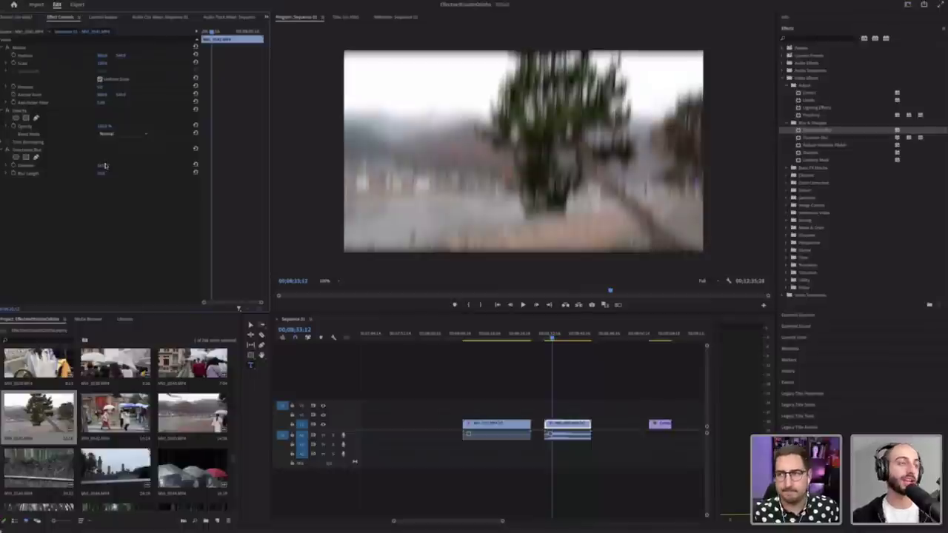
Step: Try several Direction angles for the pine tree clip's Directional Blur and return the Direction to 0°
{"action": "left_click", "coordinate": [105, 166]}
{"action": "type", "text": "0"}
{"action": "key", "text": "Return"}
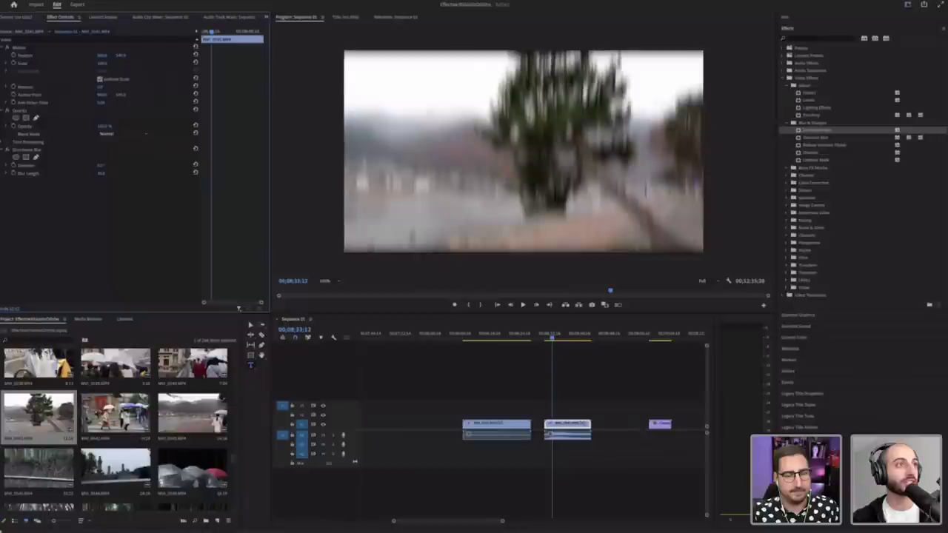
{"action": "left_click_drag", "start_coordinate": [105, 165], "coordinate": [165, 165]}
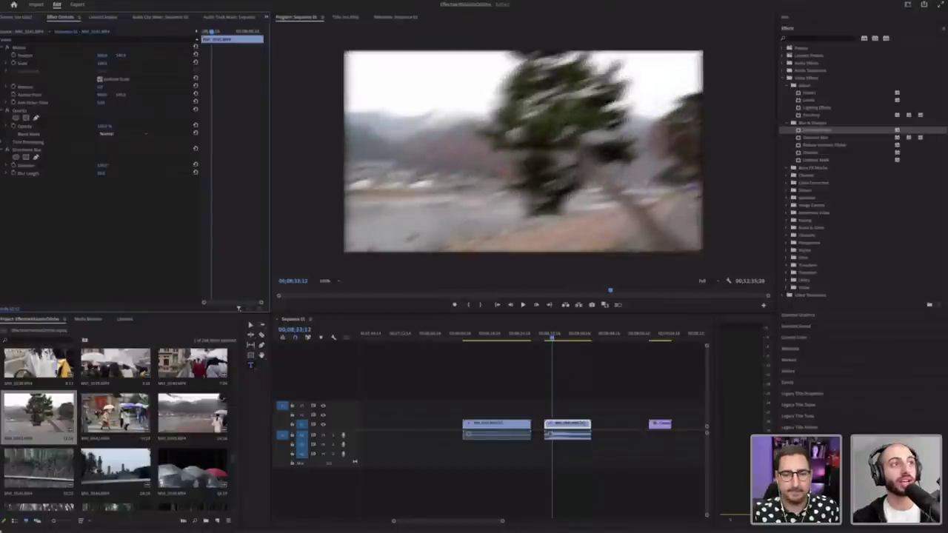
{"action": "left_click_drag", "start_coordinate": [104, 165], "coordinate": [130, 165]}
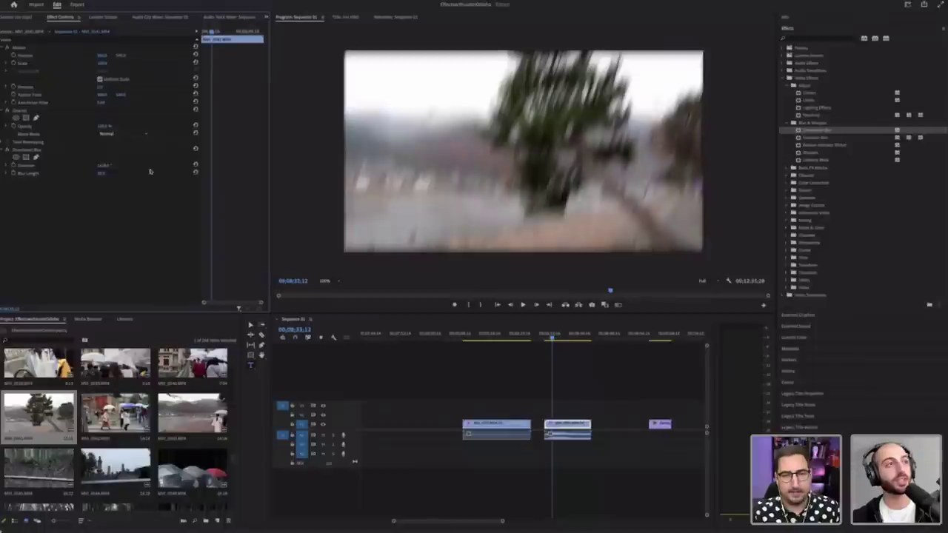
{"action": "key", "text": "Tab"}
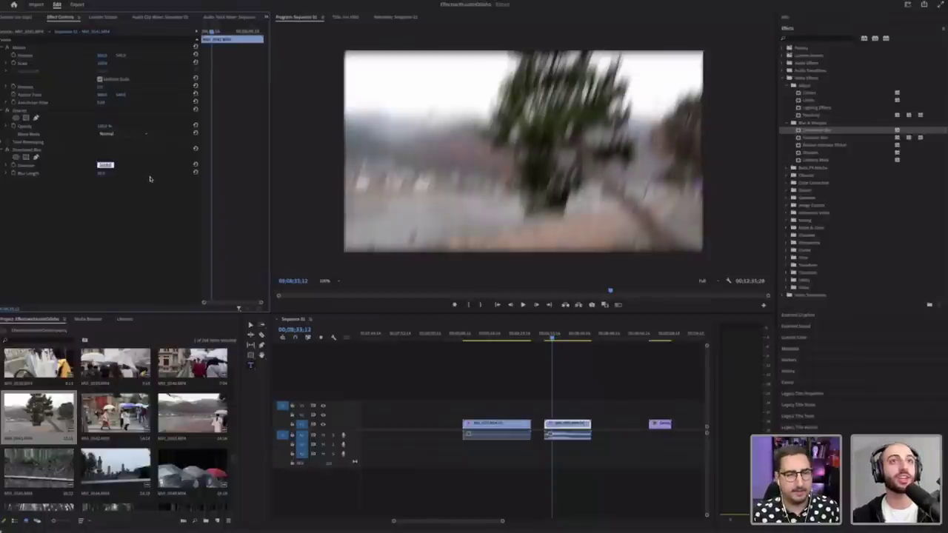
{"action": "type", "text": "1"}
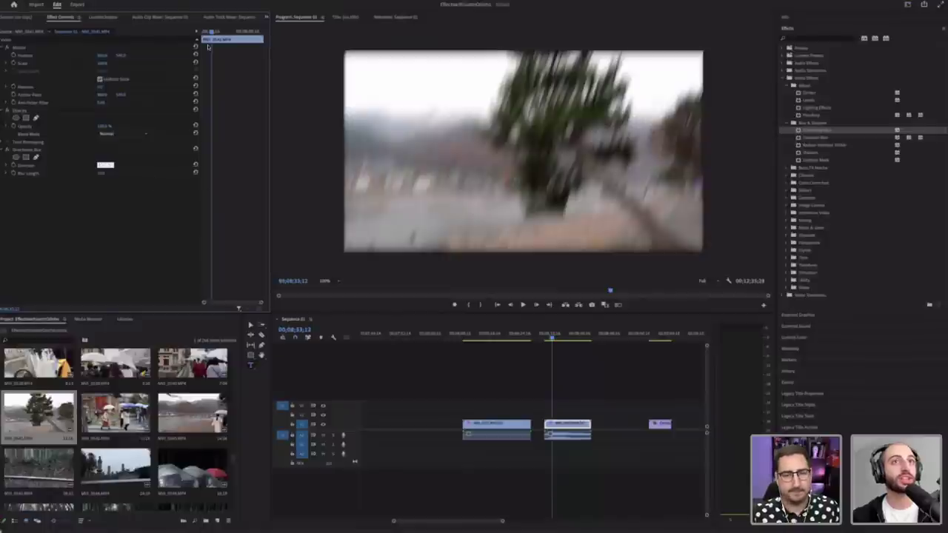
Step: Lower the Directional Blur's Blur Length with the playhead at the start of the pine tree clip
{"action": "left_click_drag", "start_coordinate": [212, 32], "coordinate": [205, 31]}
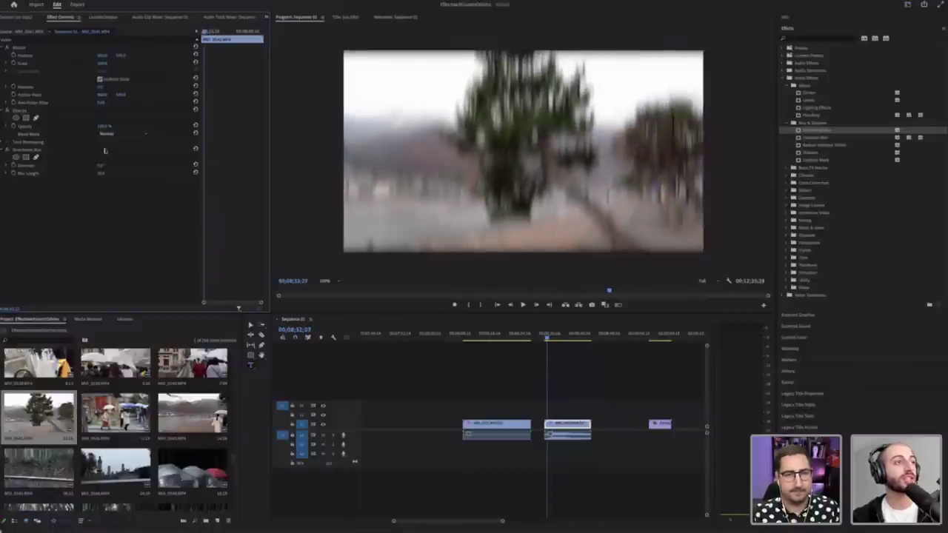
{"action": "mouse_move", "coordinate": [101, 174]}
{"action": "left_mouse_down"}
{"action": "mouse_move", "coordinate": [89, 173]}
{"action": "mouse_move", "coordinate": [109, 173]}
{"action": "left_mouse_up"}
{"action": "left_click", "coordinate": [108, 173]}
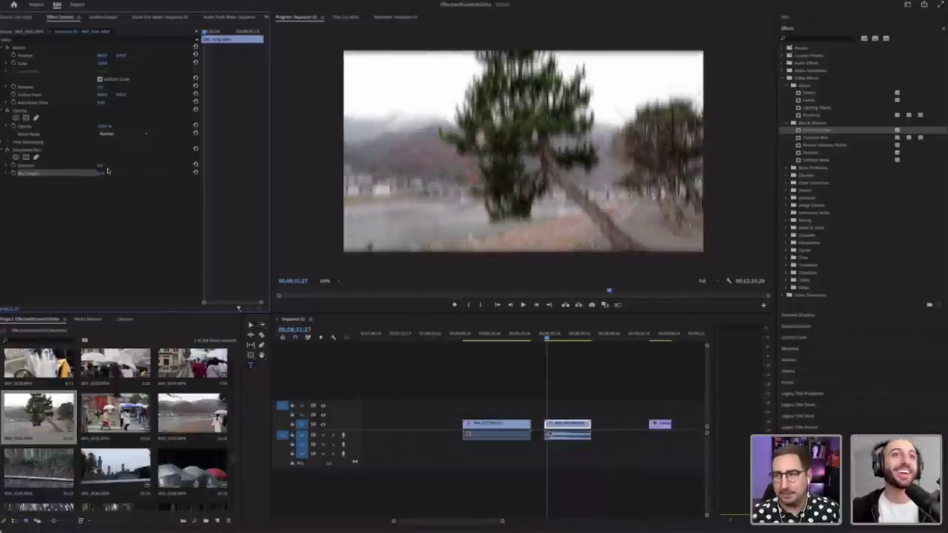
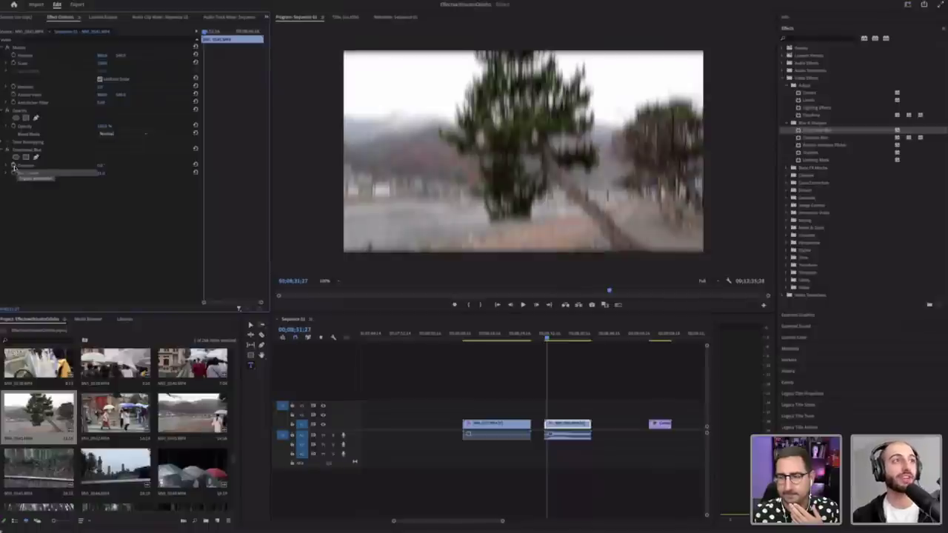
Step: Animate the blur's Direction from a keyframe at the clip's start to a much larger angle about two seconds in
{"action": "left_click", "coordinate": [13, 166]}
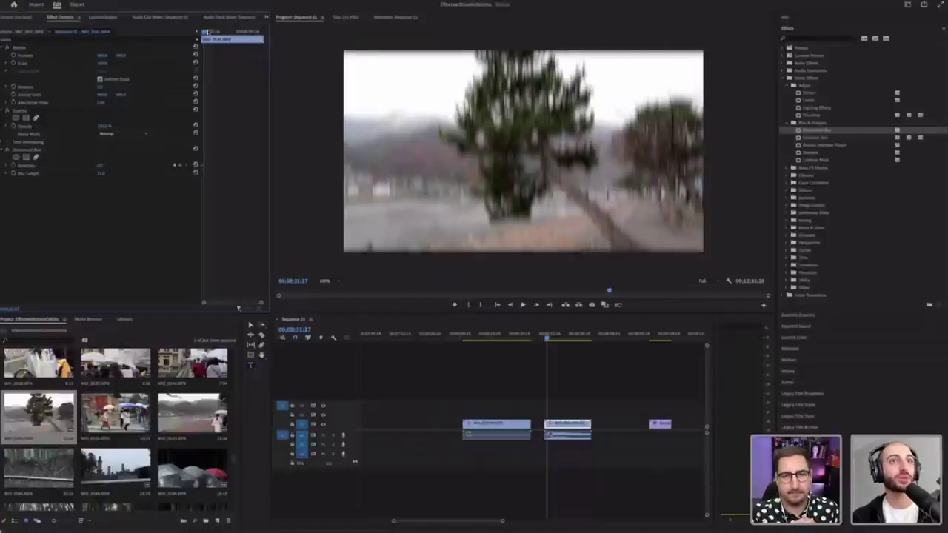
{"action": "left_click_drag", "start_coordinate": [209, 31], "coordinate": [216, 32]}
{"action": "left_click_drag", "start_coordinate": [101, 165], "coordinate": [135, 170]}
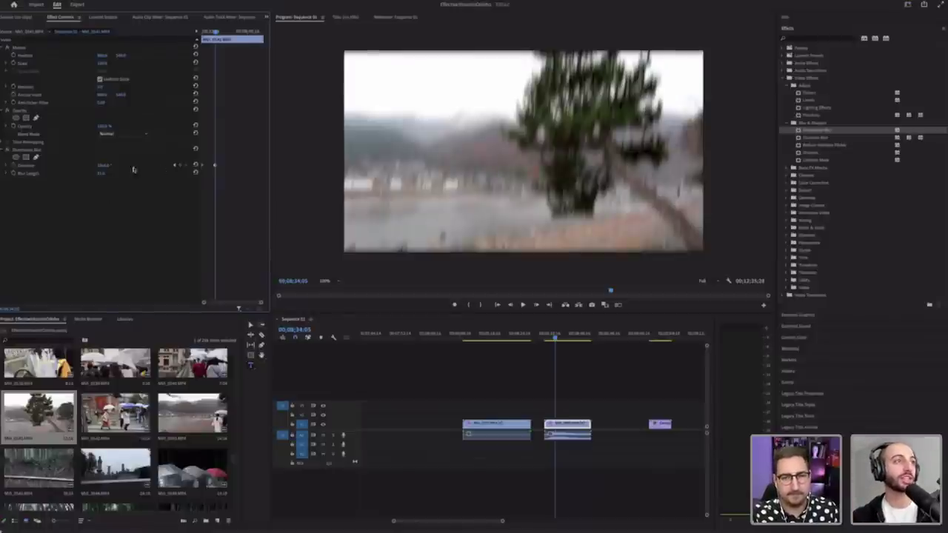
{"action": "left_click", "coordinate": [106, 165]}
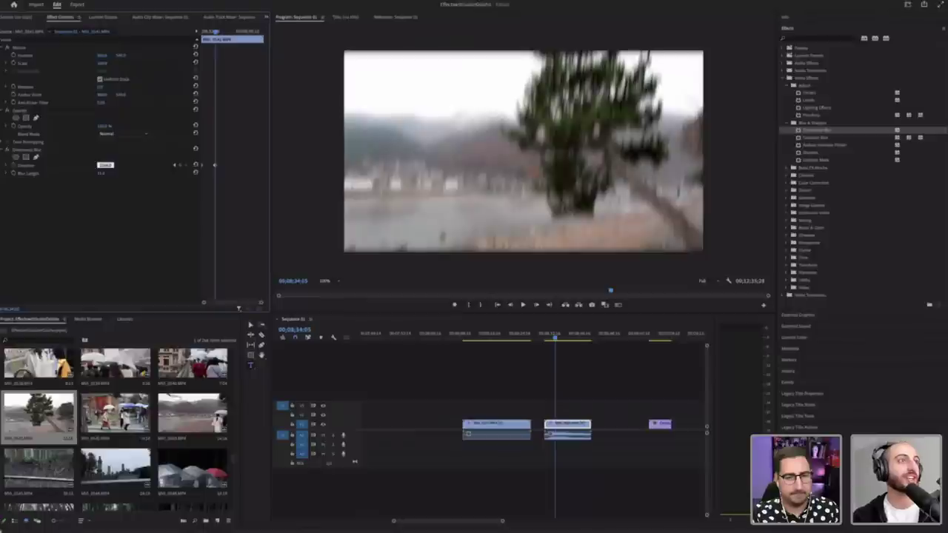
{"action": "left_click", "coordinate": [122, 221]}
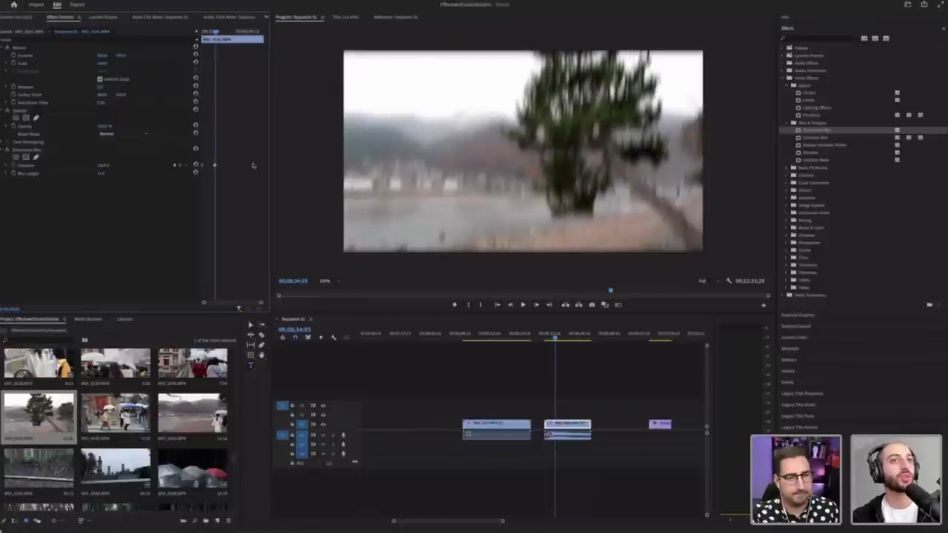
Step: Move the second Direction keyframe to the clip's end and play the clip to see the blur rotate
{"action": "left_click_drag", "start_coordinate": [252, 166], "coordinate": [263, 165]}
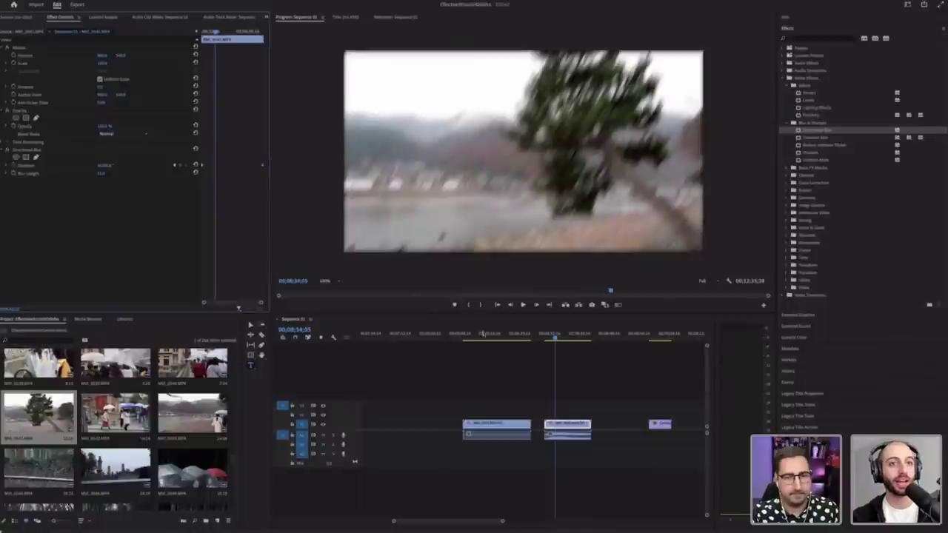
{"action": "left_click", "coordinate": [548, 338]}
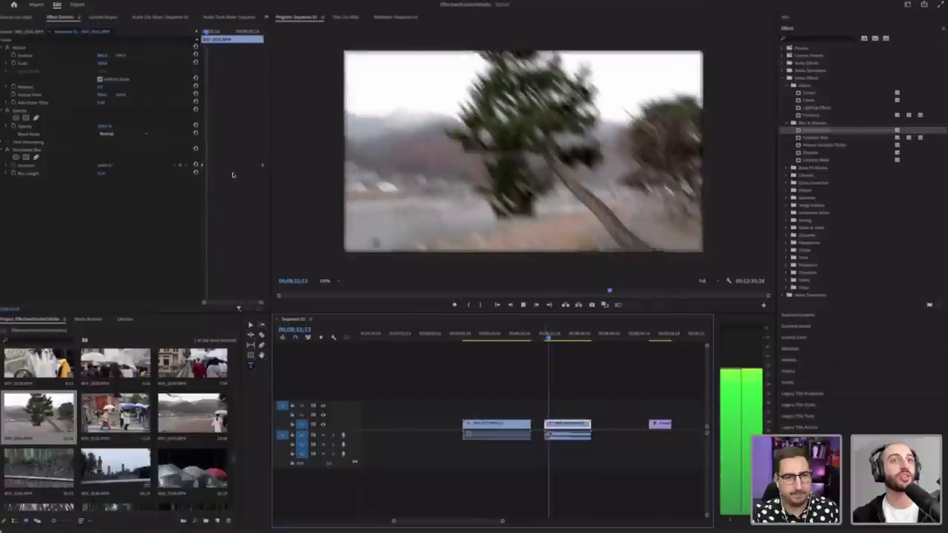
{"action": "key", "text": "space"}
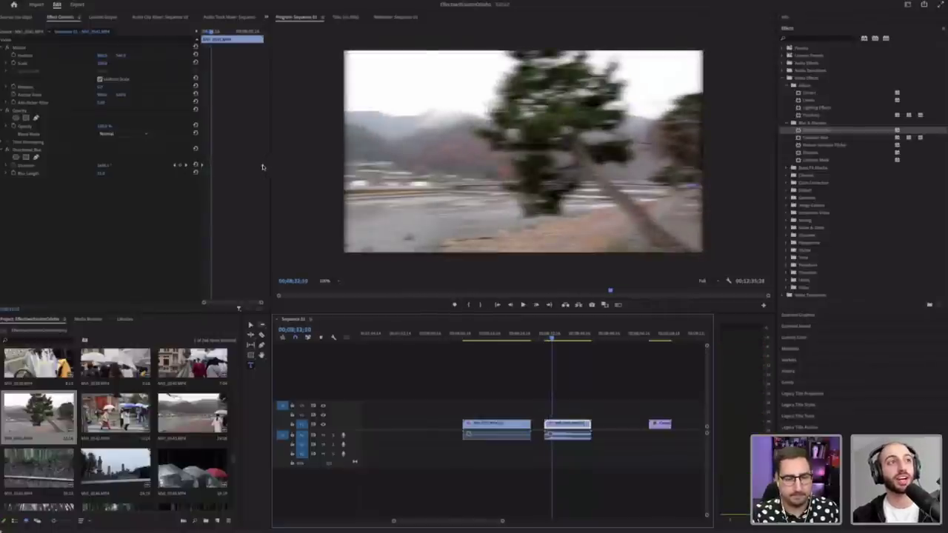
Step: Move the second Direction keyframe close to the first and play the clip to review the faster blur rotation
{"action": "left_click_drag", "start_coordinate": [263, 167], "coordinate": [221, 169]}
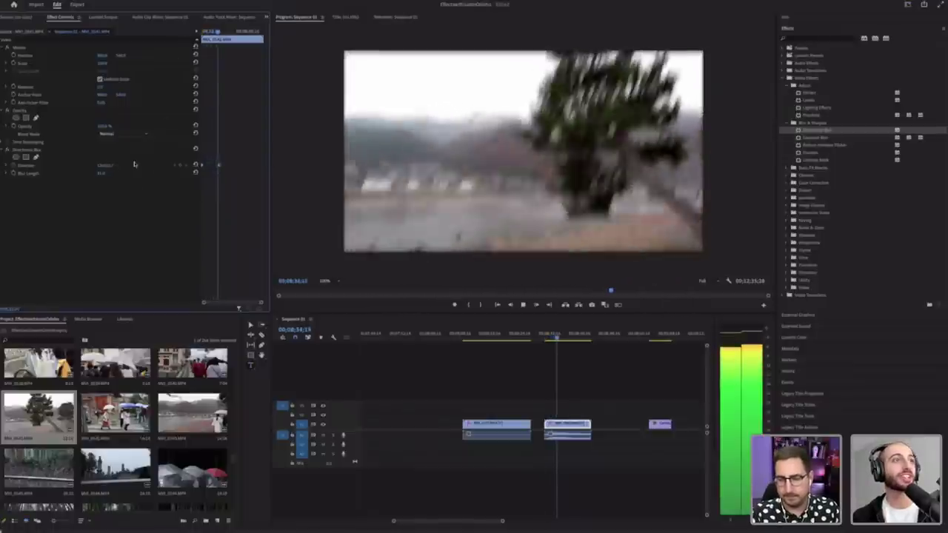
{"action": "key", "text": "space"}
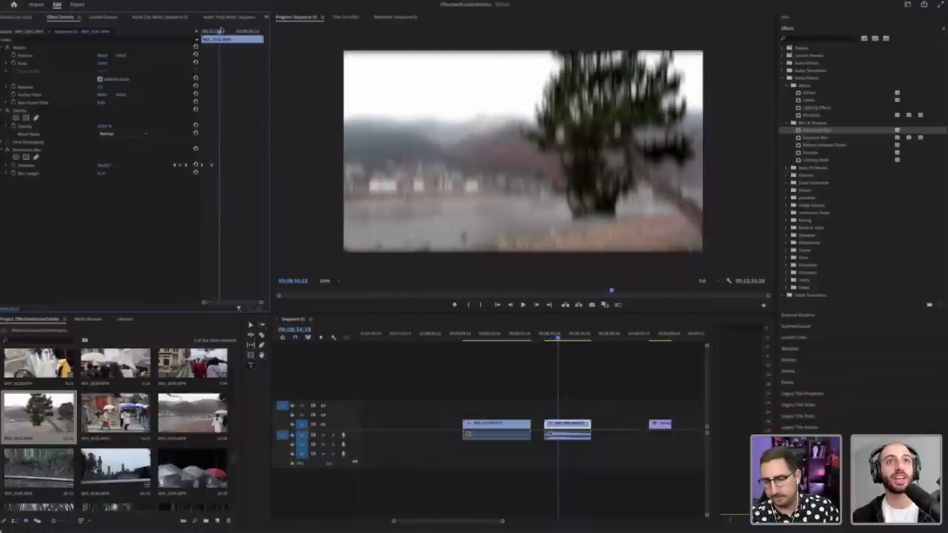
Step: Move the second Direction keyframe slightly later and replay the clip from its start to review the blur rotation
{"action": "left_click_drag", "start_coordinate": [221, 31], "coordinate": [128, 31]}
{"action": "key", "text": "space"}
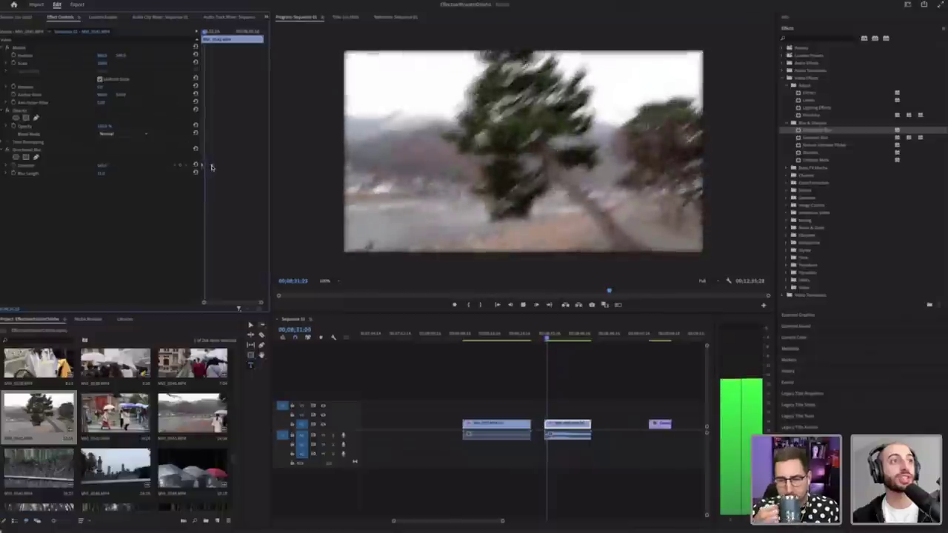
{"action": "key", "text": "space"}
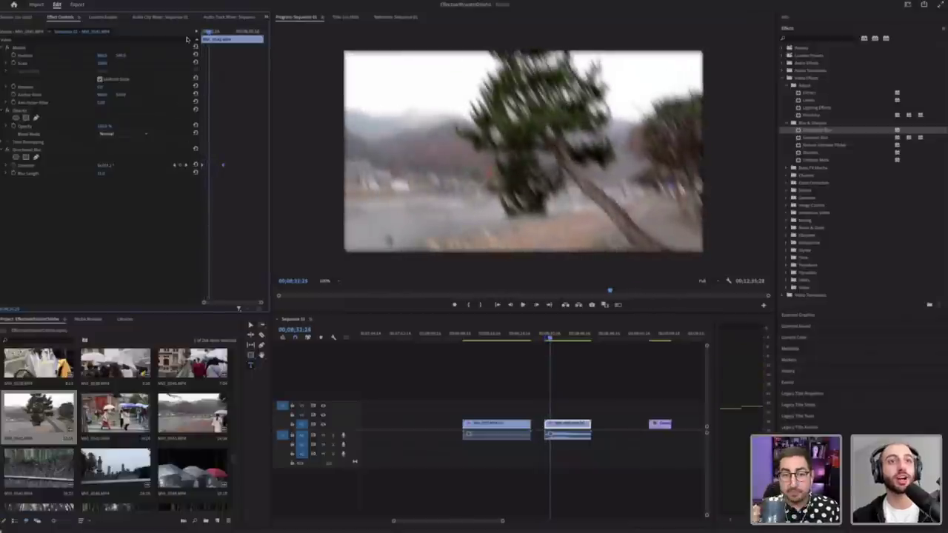
{"action": "key", "text": "Up"}
{"action": "key", "text": "space"}
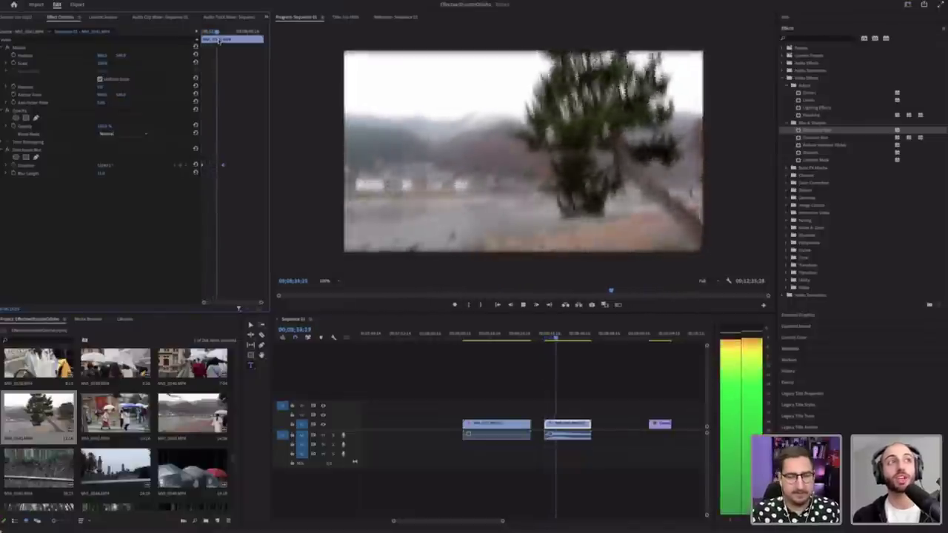
{"action": "key", "text": "space"}
{"action": "key", "text": "Up"}
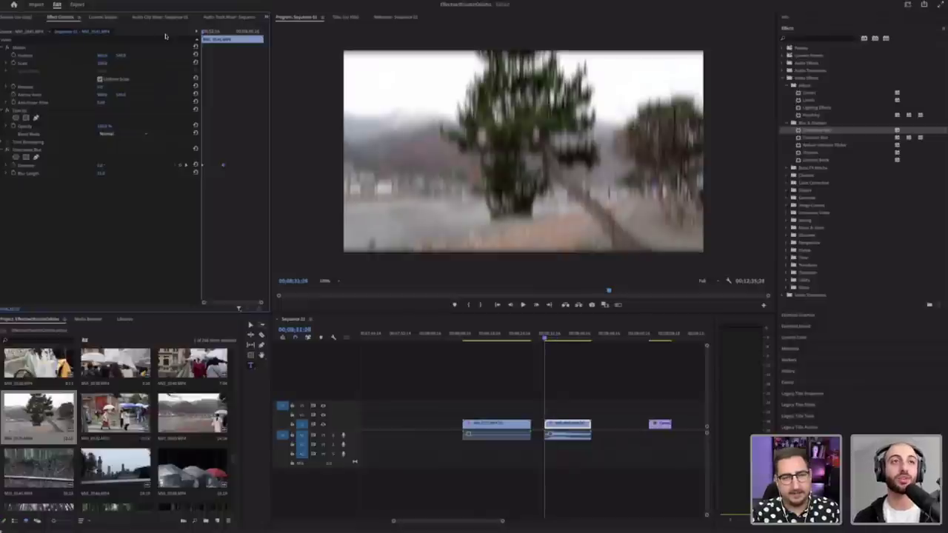
{"action": "key", "text": "space"}
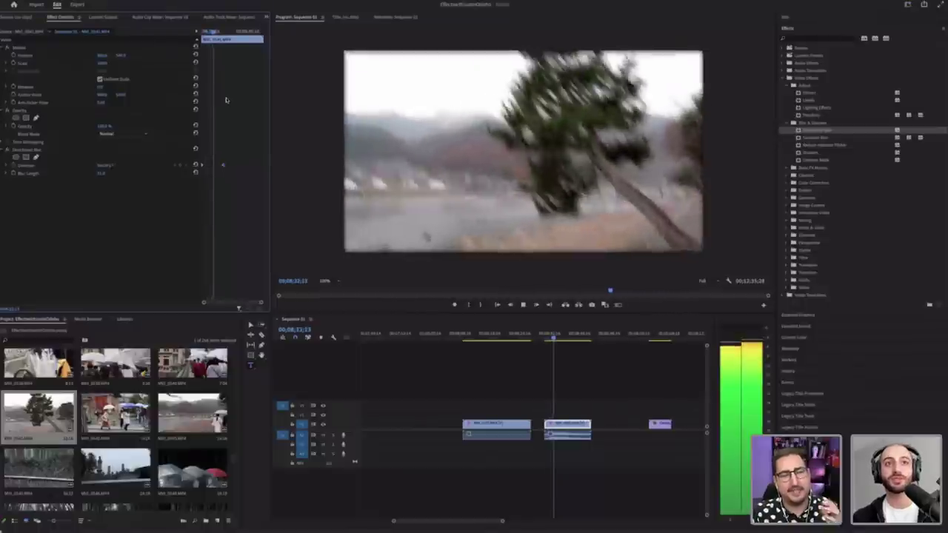
{"action": "key", "text": "space"}
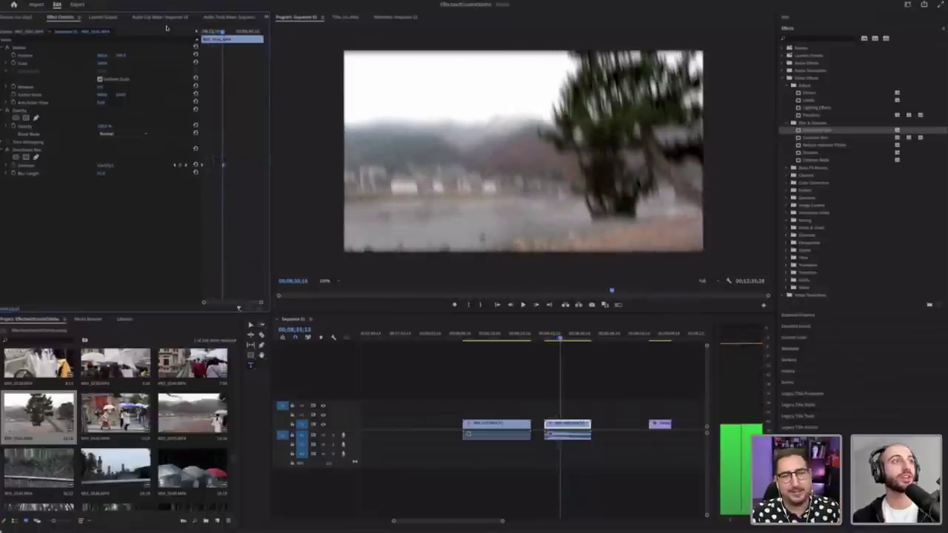
Step: Enlarge the clip's Scale to hide the blurred frame edges and play it from the start
{"action": "key", "text": "Up"}
{"action": "left_click_drag", "start_coordinate": [102, 65], "coordinate": [107, 64]}
{"action": "key", "text": "space"}
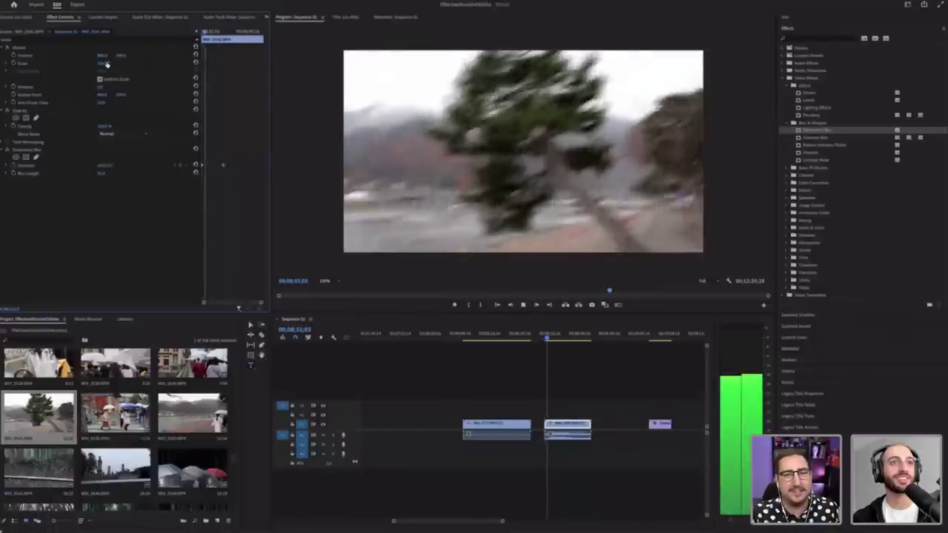
{"action": "key", "text": "space"}
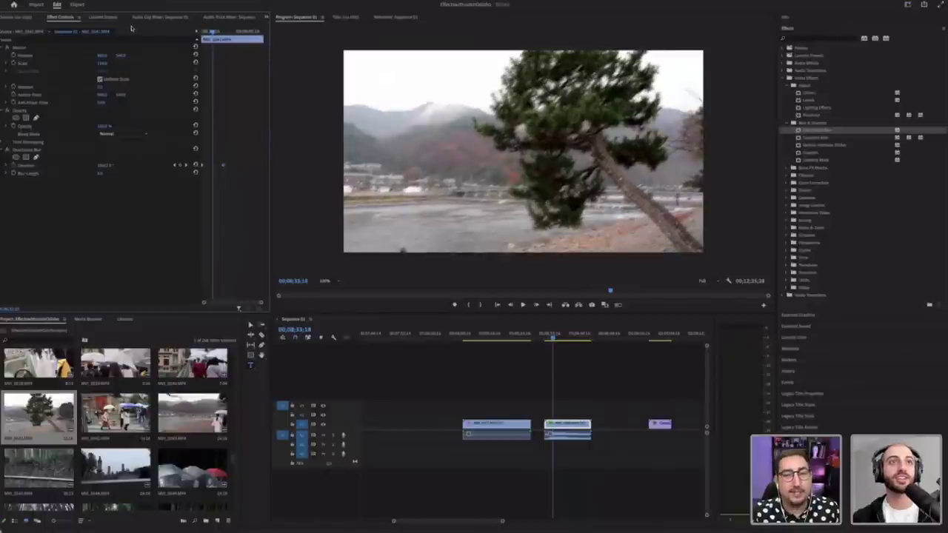
Step: Try a different Blur Length with the second Direction keyframe moved much later, and play the clip to compare
{"action": "key", "text": "j"}
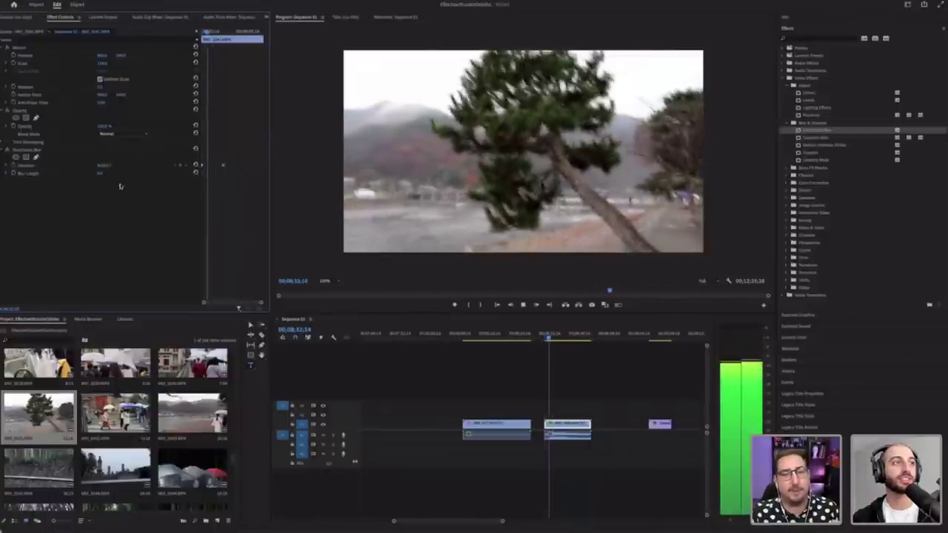
{"action": "key", "text": "space"}
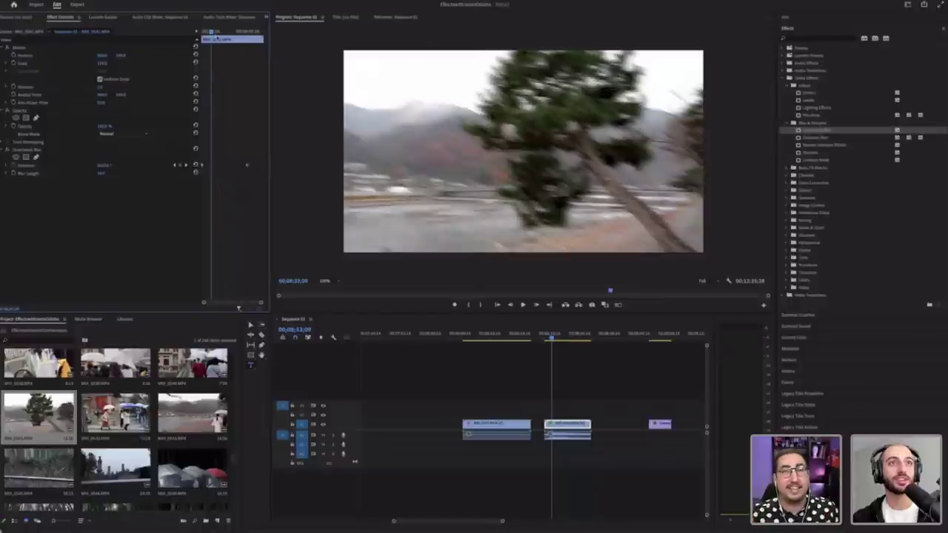
{"action": "key", "text": "j"}
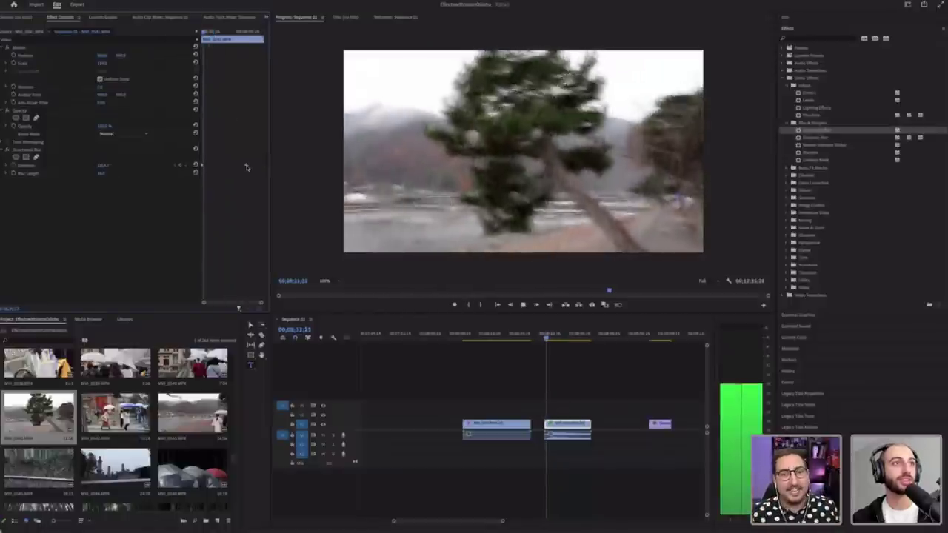
{"action": "key", "text": "space"}
Step: Bring the second Direction keyframe back close to the first and play the clip from its start
{"action": "left_click_drag", "start_coordinate": [246, 165], "coordinate": [212, 165]}
{"action": "left_click_drag", "start_coordinate": [208, 33], "coordinate": [186, 34]}
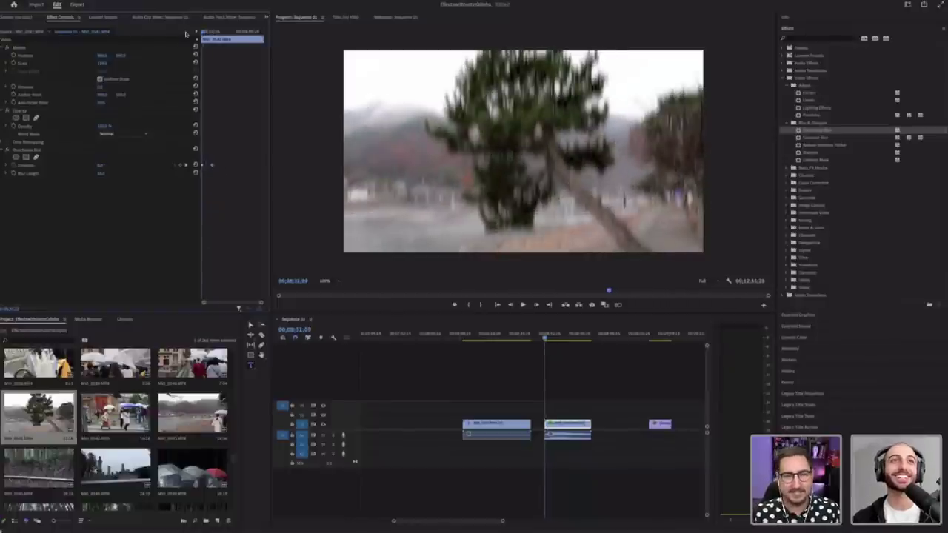
{"action": "key", "text": "l"}
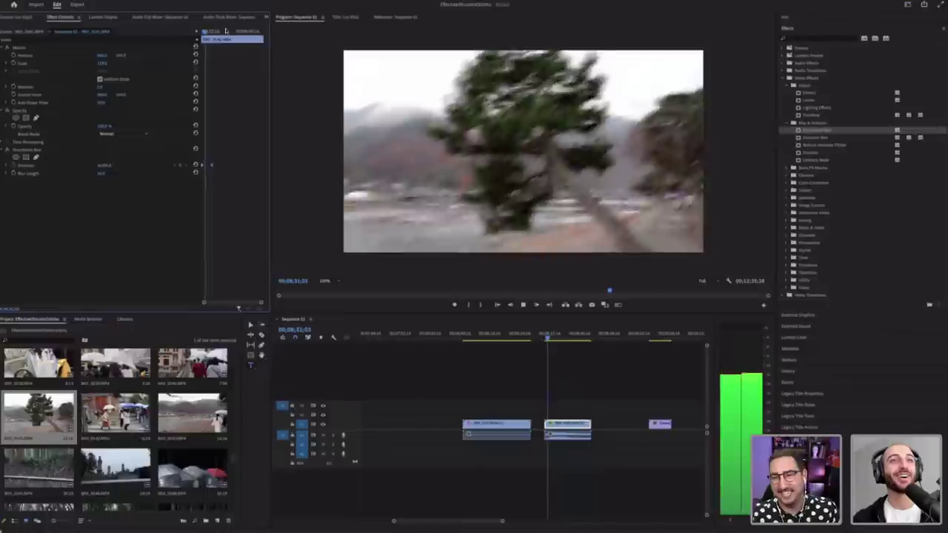
{"action": "key", "text": "k"}
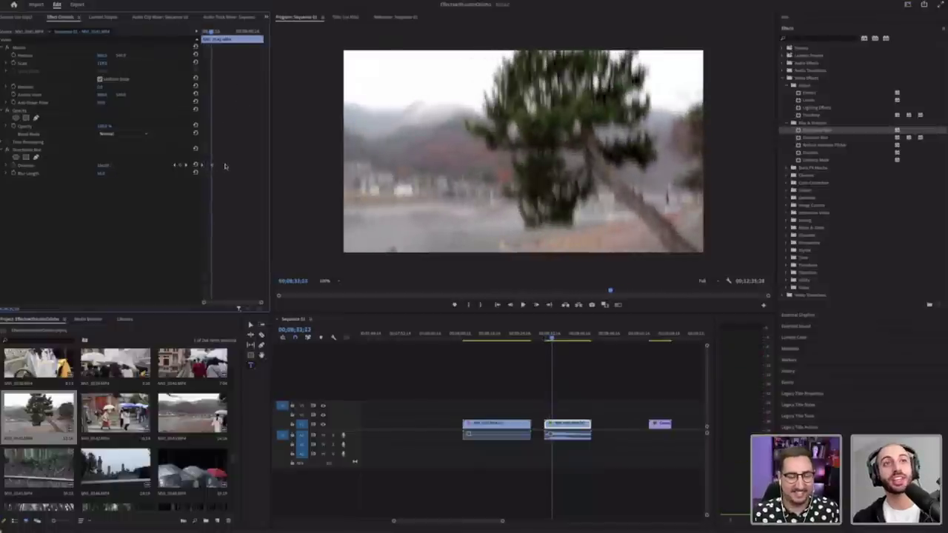
Step: Lower the Blur Length to 0 at the clip's start and turn on keyframing for it
{"action": "left_click_drag", "start_coordinate": [214, 32], "coordinate": [163, 32]}
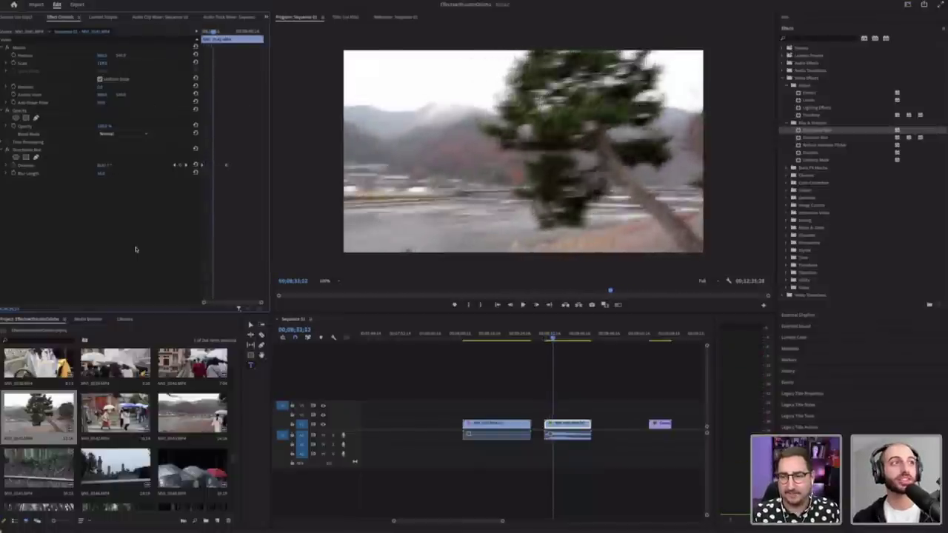
{"action": "left_click_drag", "start_coordinate": [107, 173], "coordinate": [89, 173]}
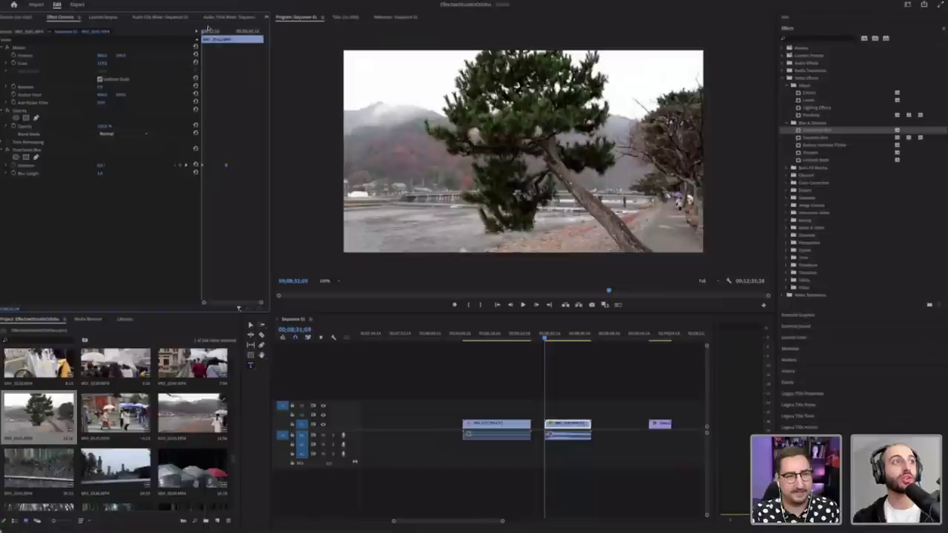
{"action": "key", "text": "Right"}
{"action": "key", "text": "Right"}
{"action": "key", "text": "Right"}
{"action": "key", "text": "Right"}
{"action": "key", "text": "Right"}
{"action": "key", "text": "Right"}
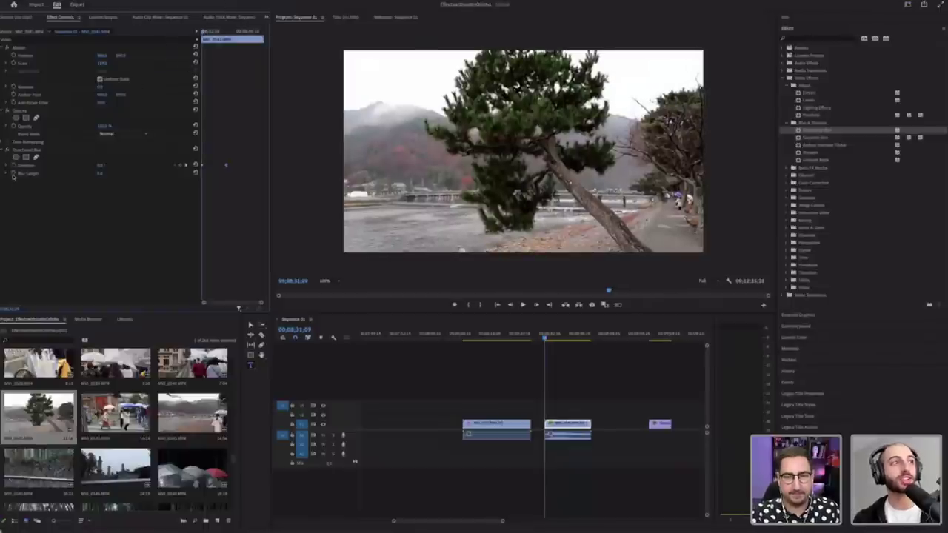
{"action": "left_click", "coordinate": [13, 173]}
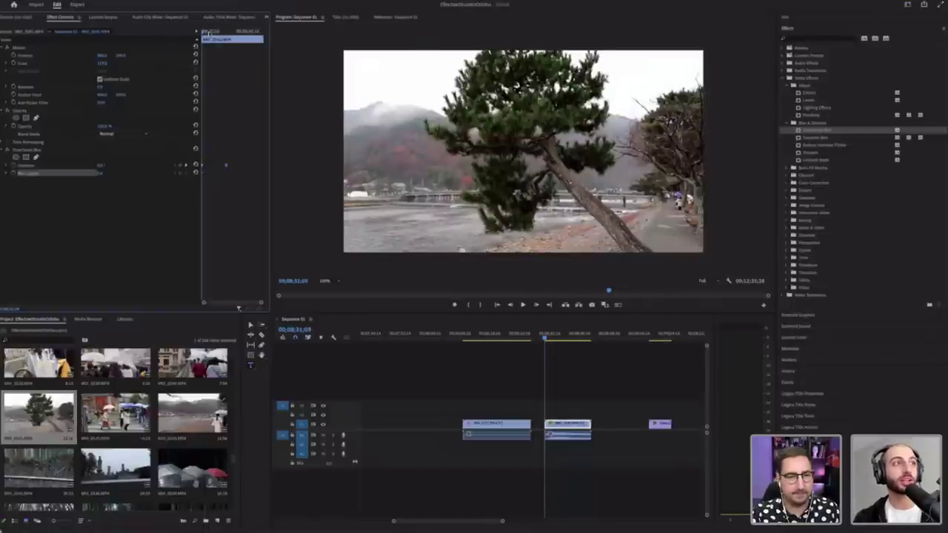
Step: Add a zero Blur Length keyframe about one second in, and raise the Blur Length a few frames after it
{"action": "left_click", "coordinate": [208, 33]}
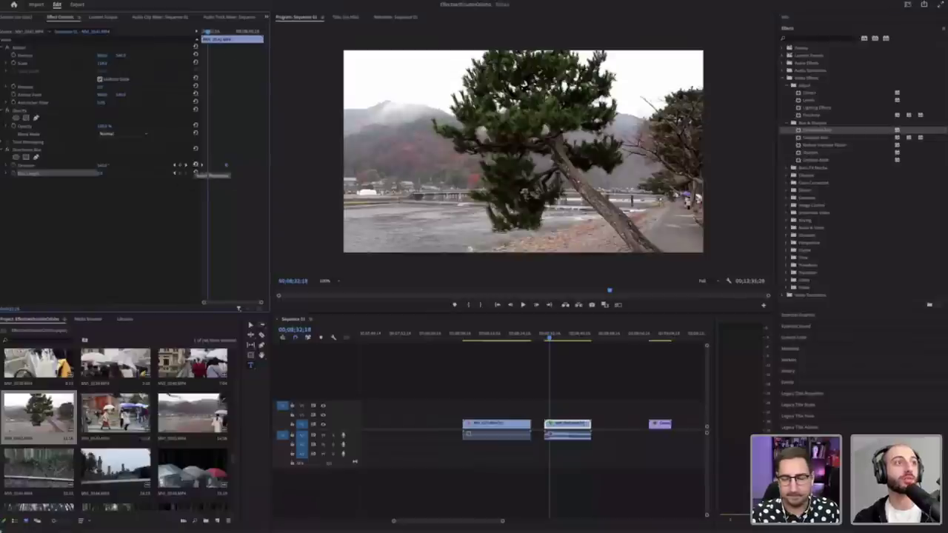
{"action": "left_click_drag", "start_coordinate": [208, 33], "coordinate": [211, 33]}
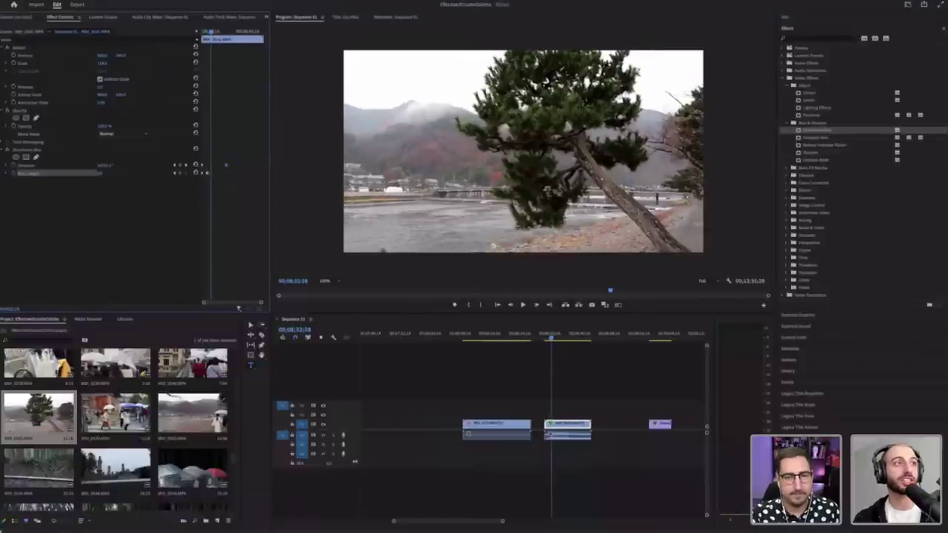
{"action": "left_click_drag", "start_coordinate": [101, 173], "coordinate": [187, 103]}
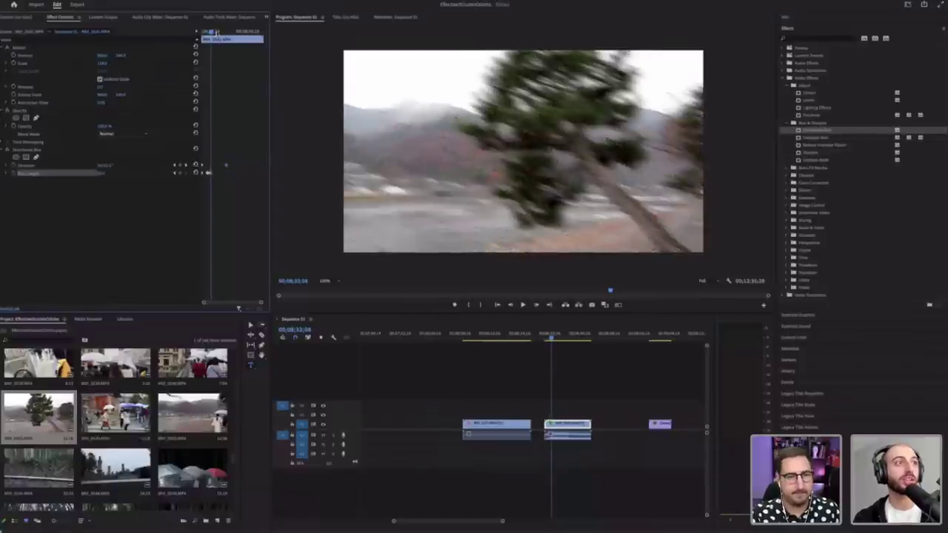
Step: Set the Blur Length back to 0 a few frames after the raised keyframe to end the blur pulse
{"action": "left_click_drag", "start_coordinate": [212, 33], "coordinate": [216, 33]}
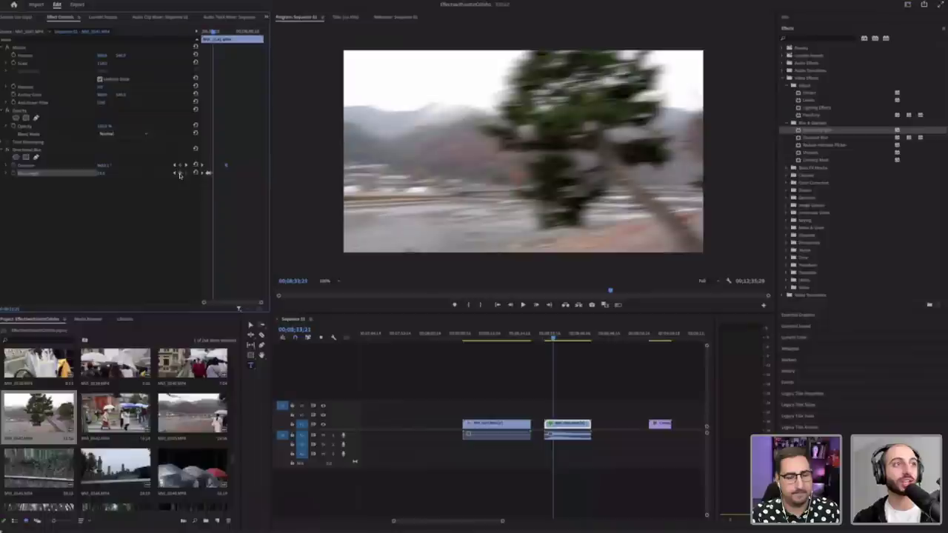
{"action": "left_click", "coordinate": [102, 174]}
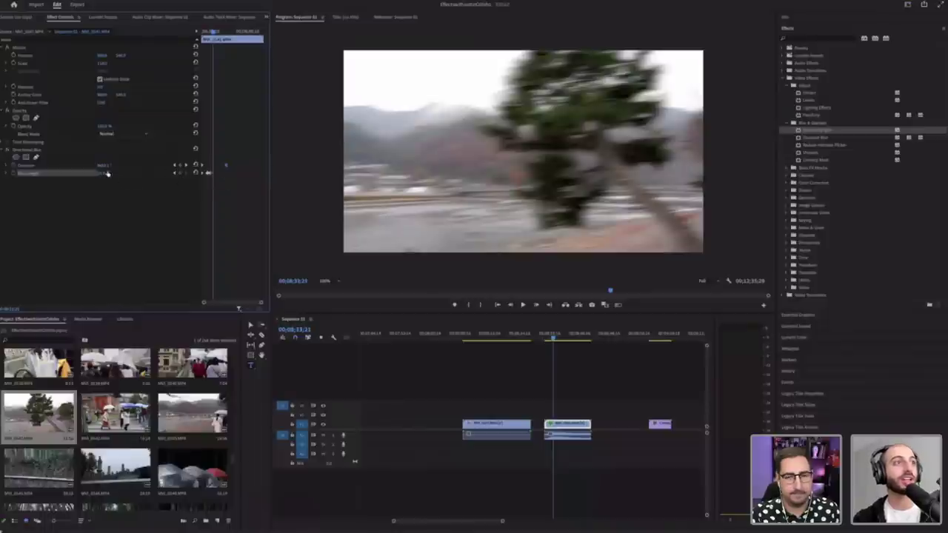
{"action": "type", "text": "0"}
{"action": "key", "text": "Return"}
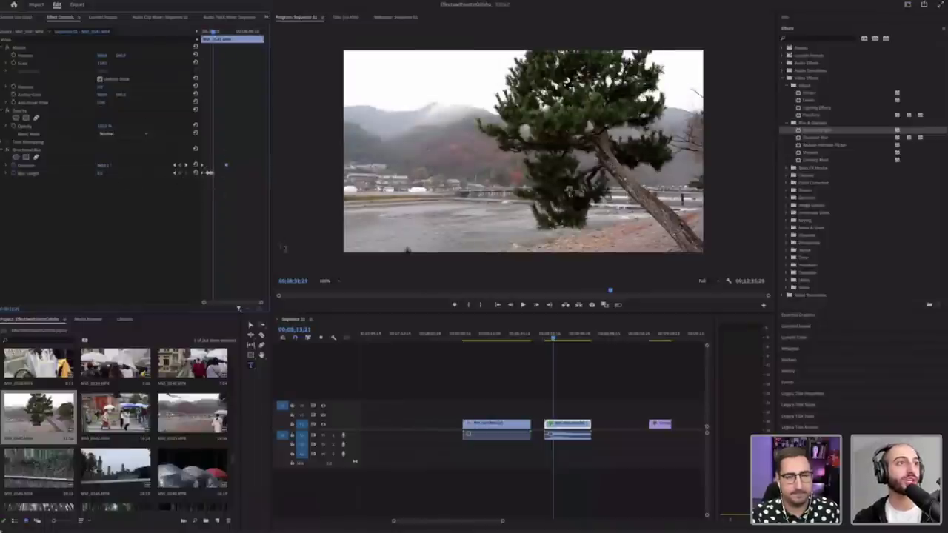
Step: Shift the three Blur Length pulse keyframes closer to the clip's start and paste a copy of them before the second Direction keyframe
{"action": "left_click_drag", "start_coordinate": [262, 301], "coordinate": [247, 302]}
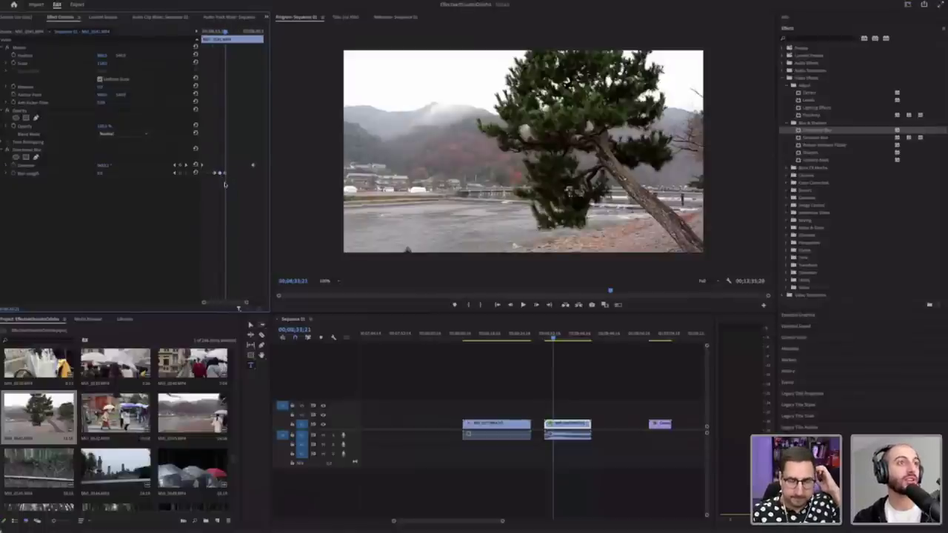
{"action": "left_click_drag", "start_coordinate": [213, 173], "coordinate": [205, 175]}
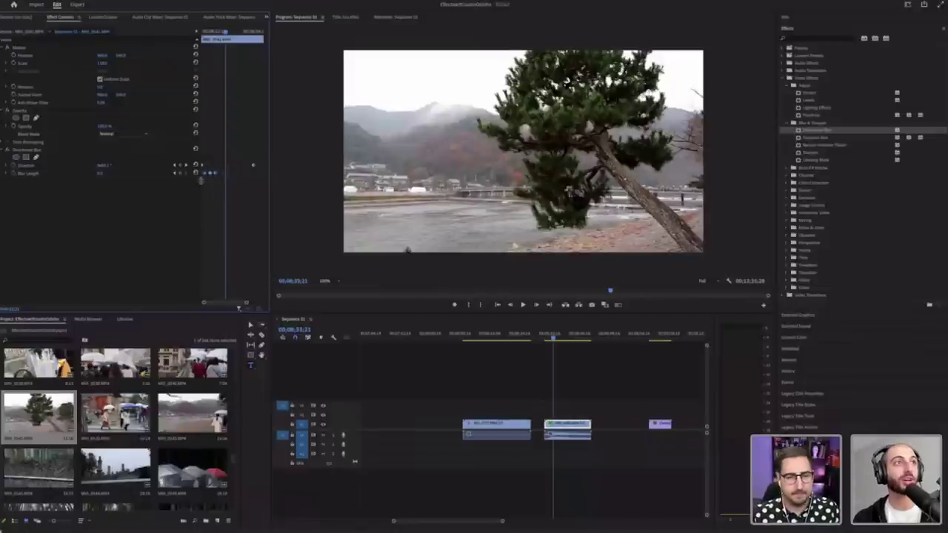
{"action": "left_click_drag", "start_coordinate": [225, 32], "coordinate": [232, 34]}
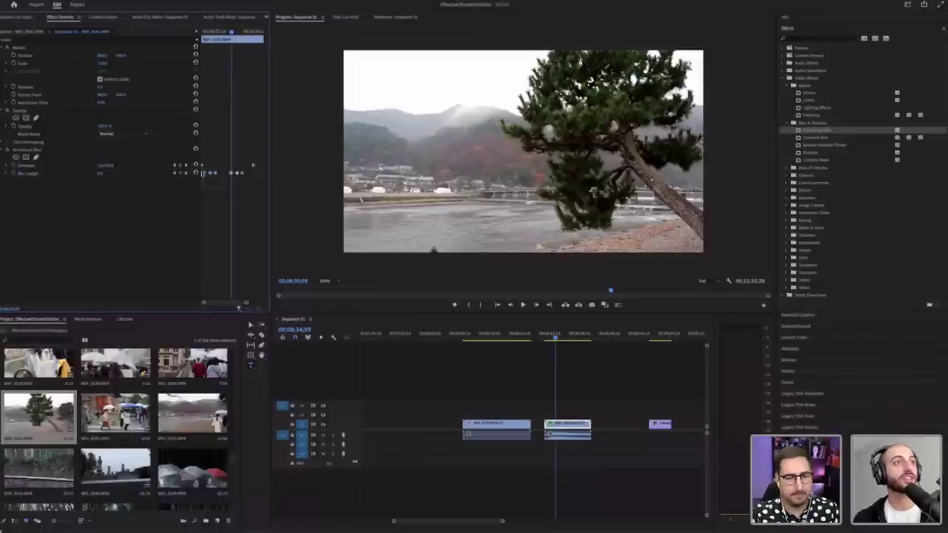
{"action": "left_click", "coordinate": [223, 33]}
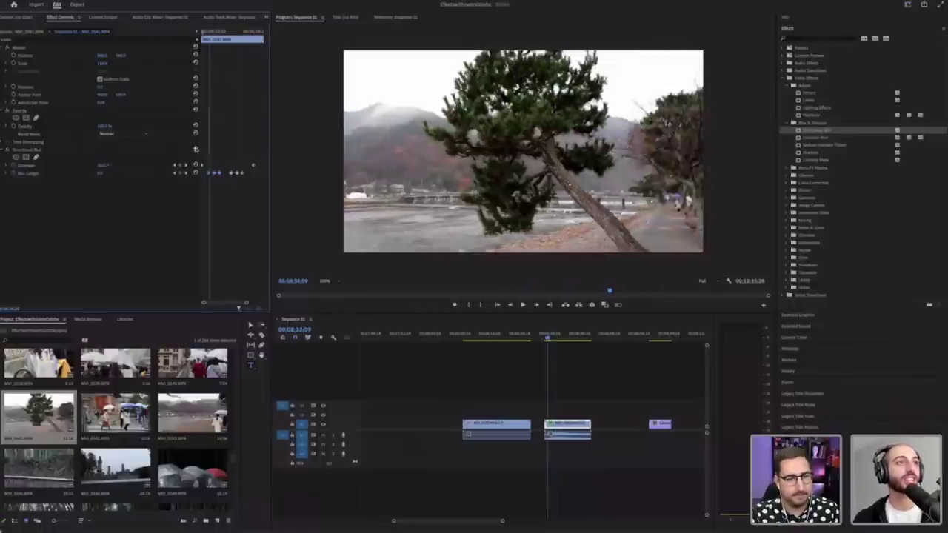
Step: Apply easing to the second Direction keyframe and clear the keyframe selection
{"action": "right_click", "coordinate": [254, 166]}
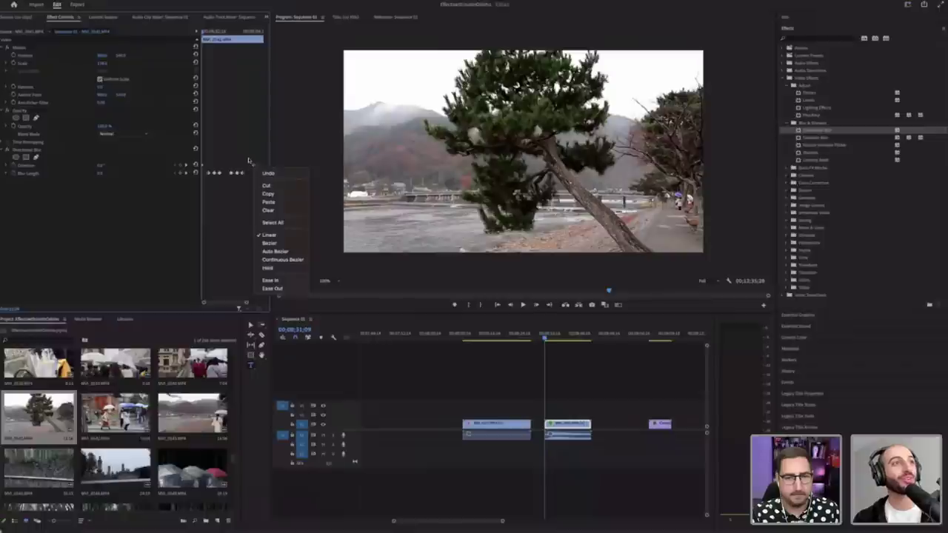
{"action": "left_click", "coordinate": [250, 159]}
{"action": "right_click", "coordinate": [254, 167]}
{"action": "left_click", "coordinate": [248, 157]}
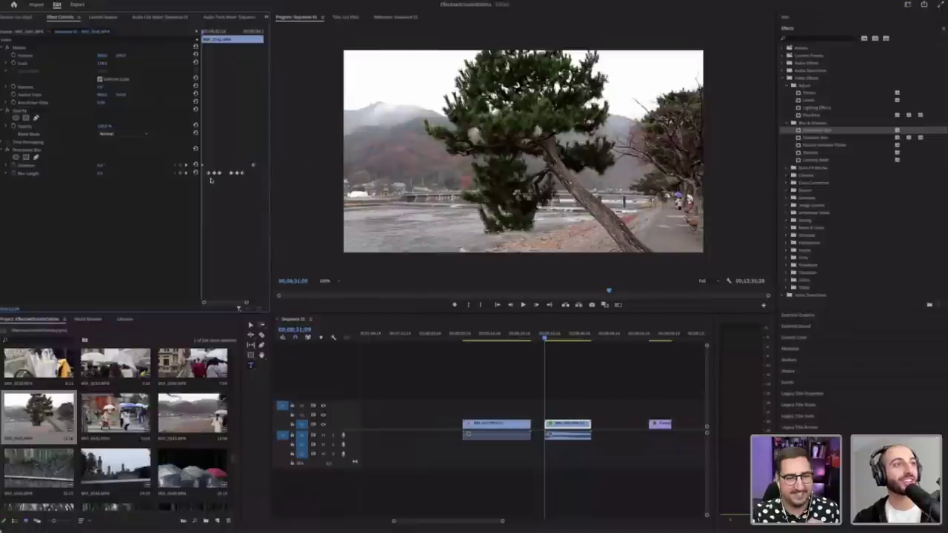
{"action": "left_click_drag", "start_coordinate": [246, 189], "coordinate": [224, 161]}
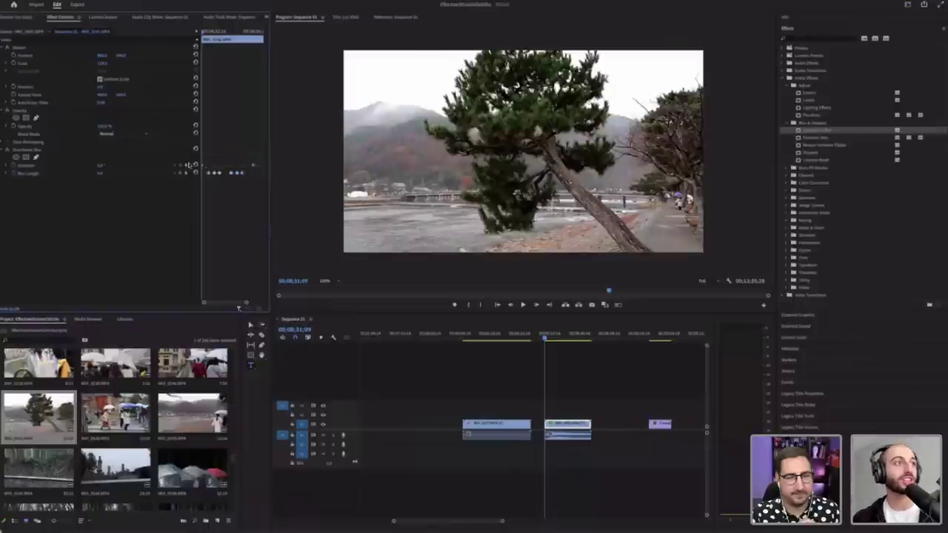
{"action": "left_click", "coordinate": [246, 218]}
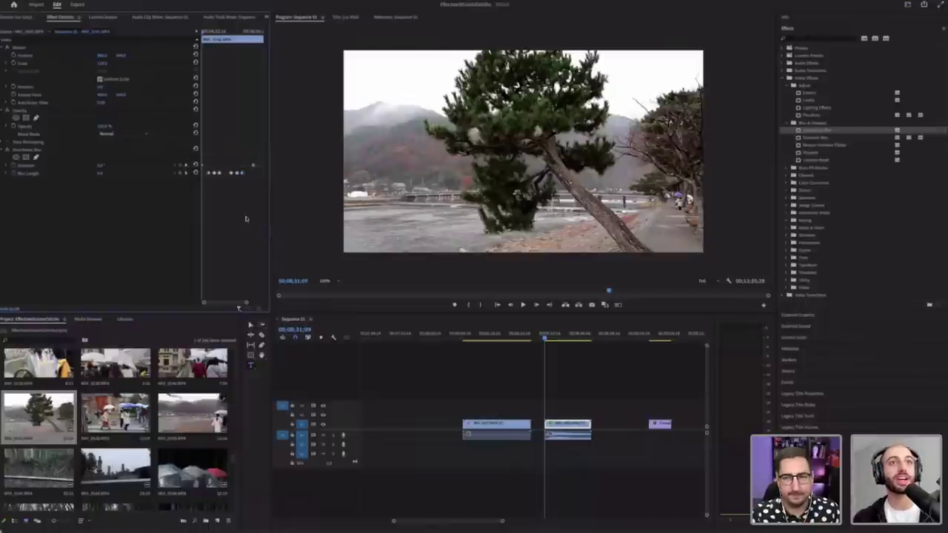
Step: Play the clip to review the two blur pulses and reset its Scale to the default
{"action": "key", "text": "space"}
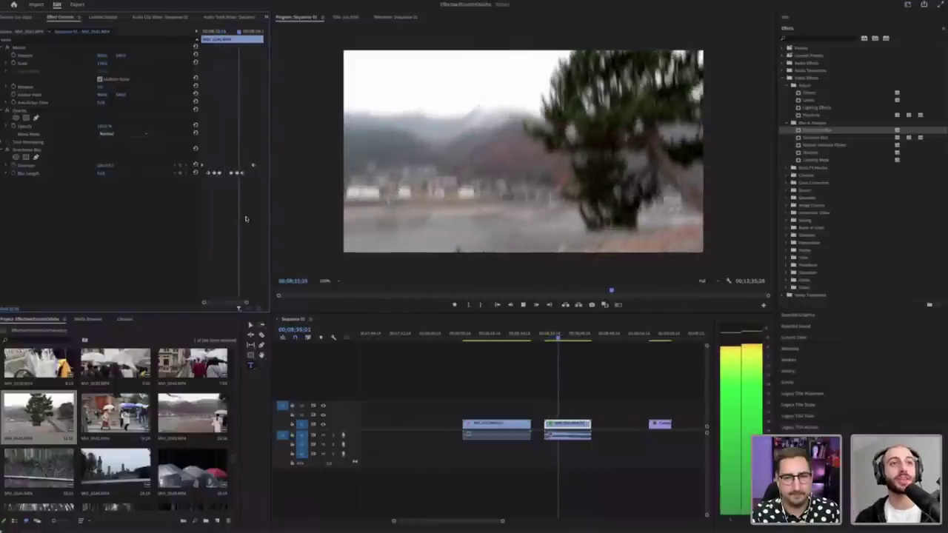
{"action": "key", "text": "space"}
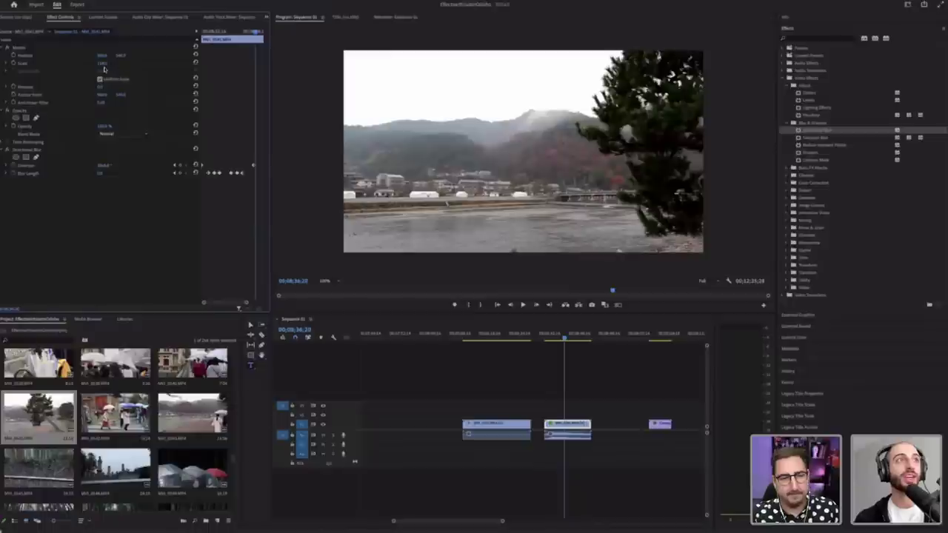
{"action": "left_click", "coordinate": [196, 63]}
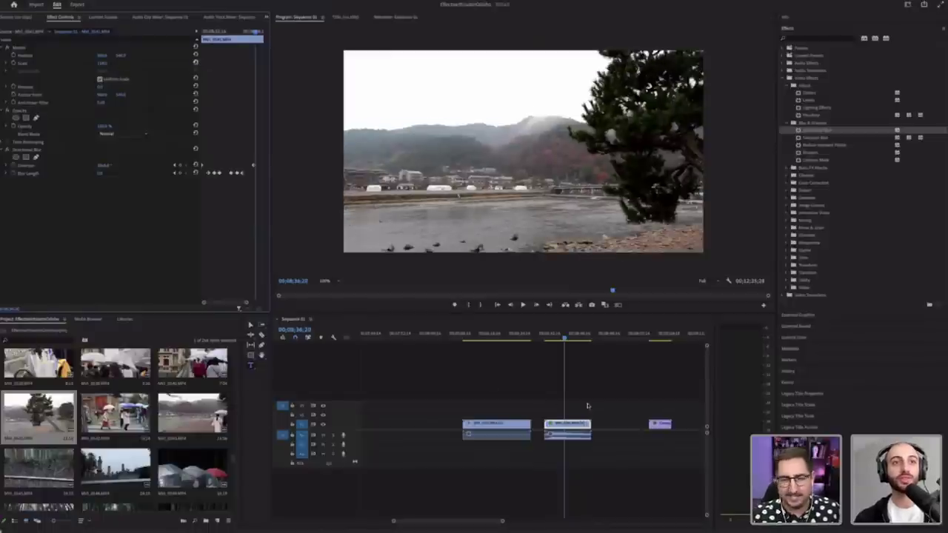
Step: Play the riverside clip from near its start to review the blur pulses, stopping on a blurred frame
{"action": "left_click", "coordinate": [549, 337]}
{"action": "key", "text": "space"}
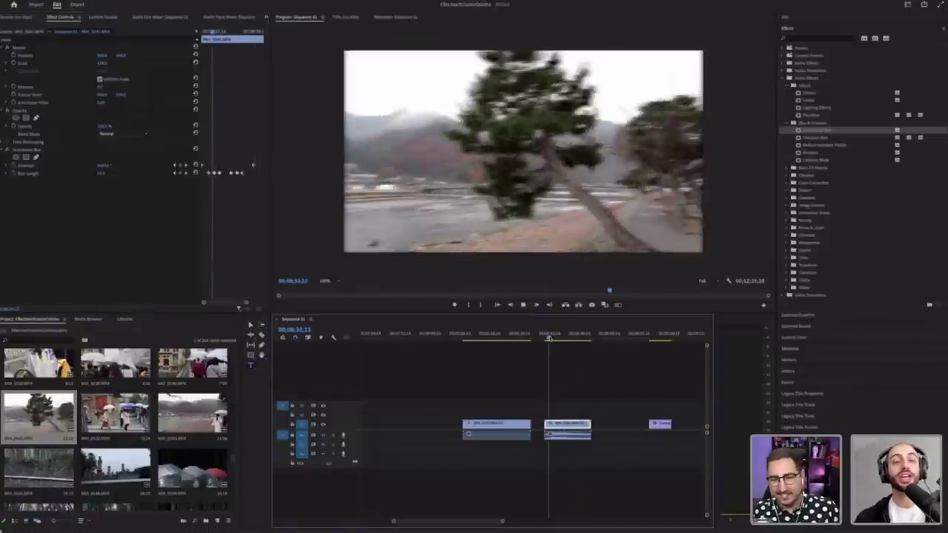
{"action": "key", "text": "space"}
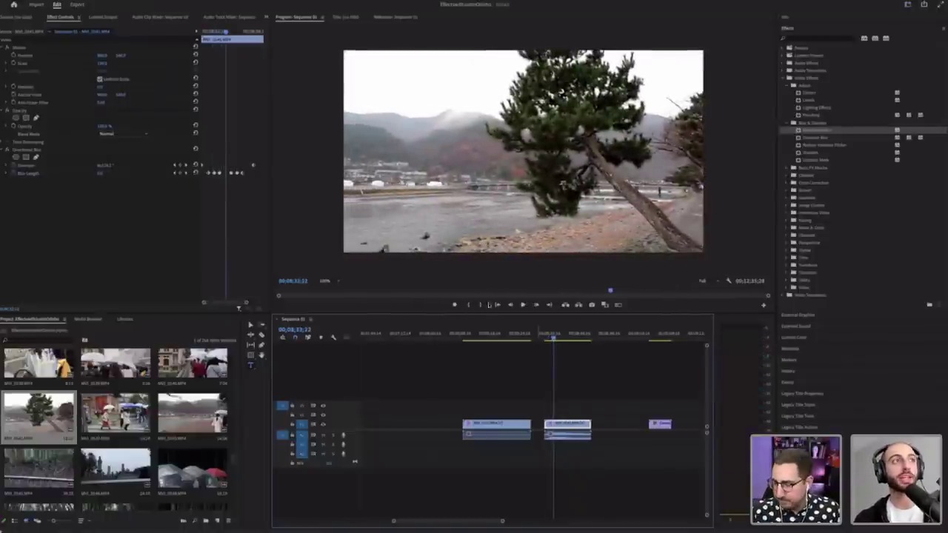
{"action": "left_click", "coordinate": [197, 32]}
{"action": "key", "text": "space"}
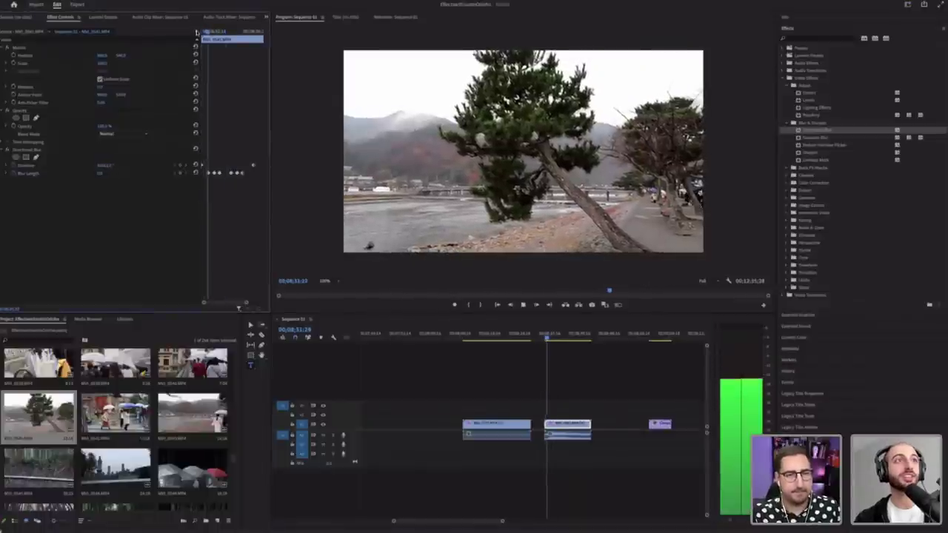
{"action": "key", "text": "space"}
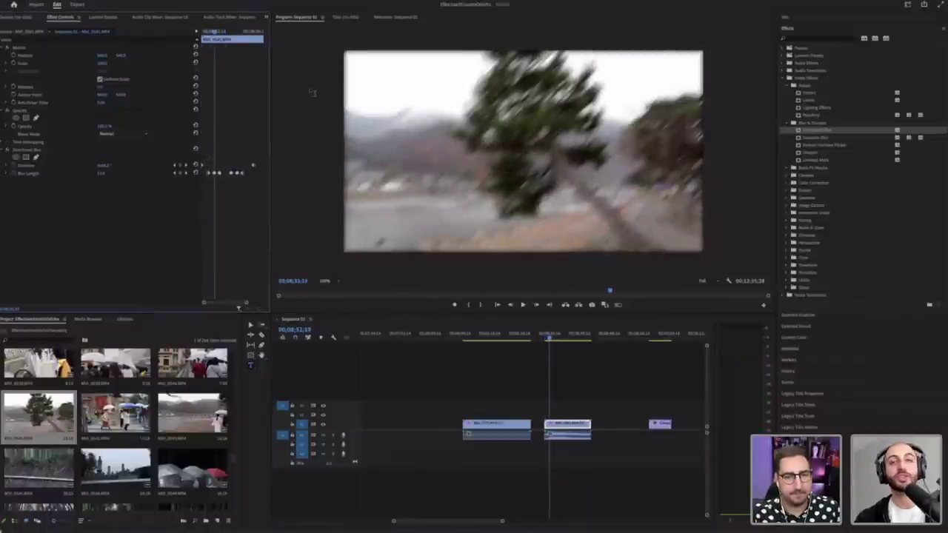
{"action": "left_click_drag", "start_coordinate": [830, 139], "coordinate": [158, 203]}
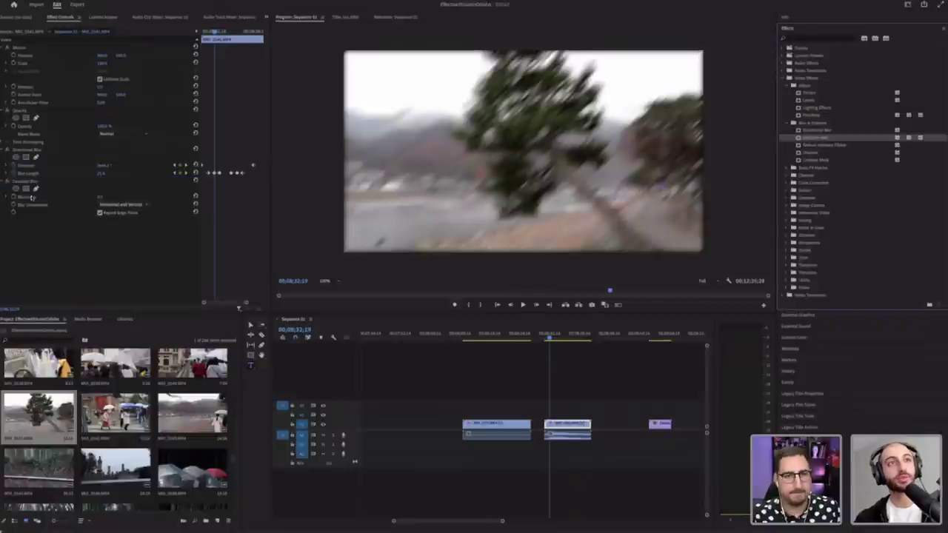
{"action": "left_click", "coordinate": [32, 181]}
{"action": "key", "text": "Delete"}
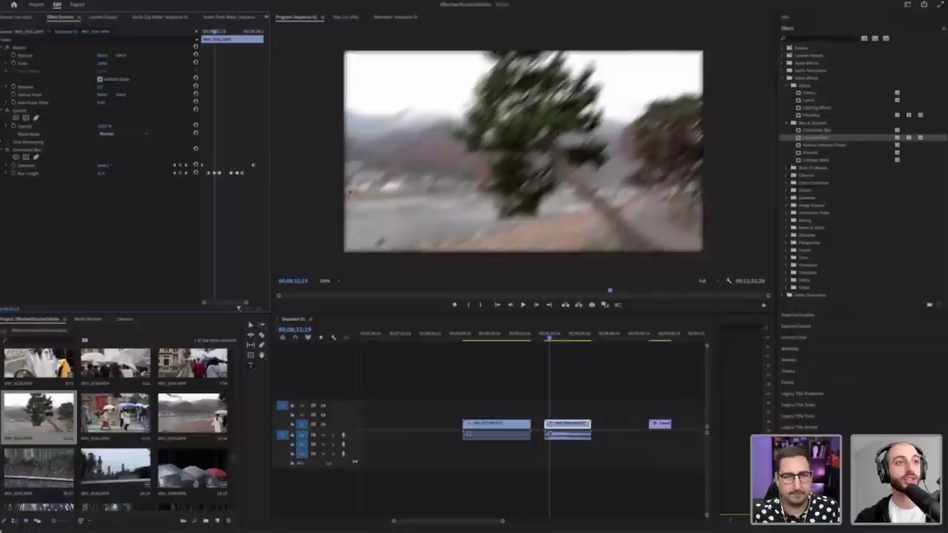
Step: Magnify the preview to 150% to examine the blurred frame's edges, and return it to 100%
{"action": "left_click", "coordinate": [335, 281]}
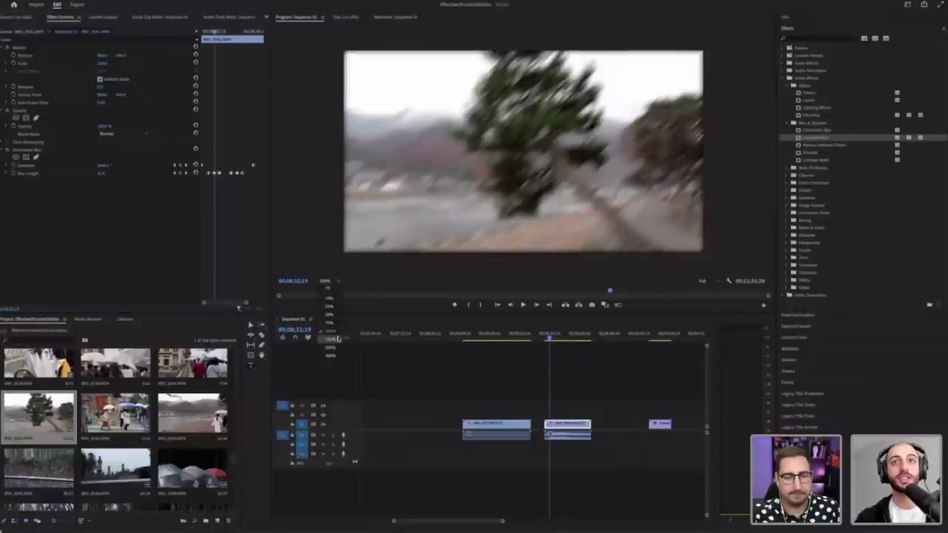
{"action": "left_click", "coordinate": [330, 340]}
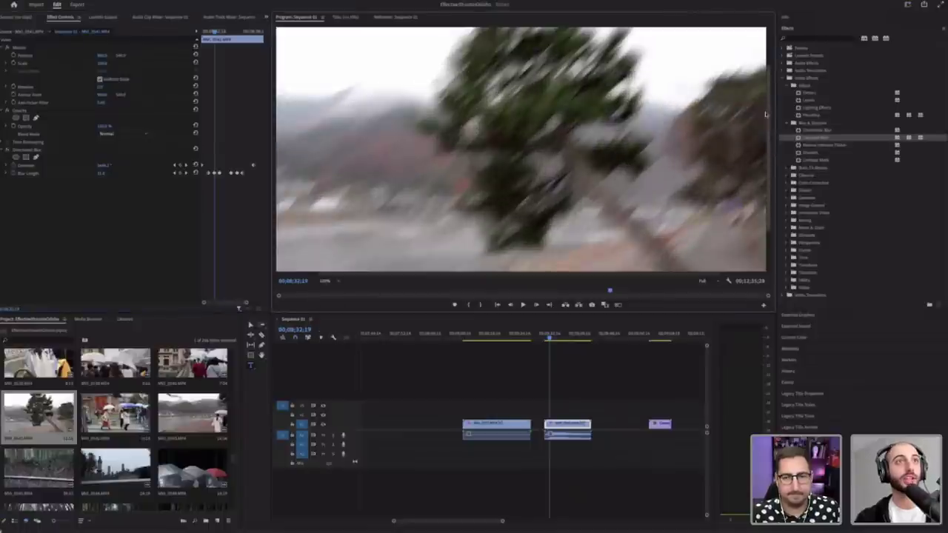
{"action": "left_click_drag", "start_coordinate": [770, 157], "coordinate": [770, 119]}
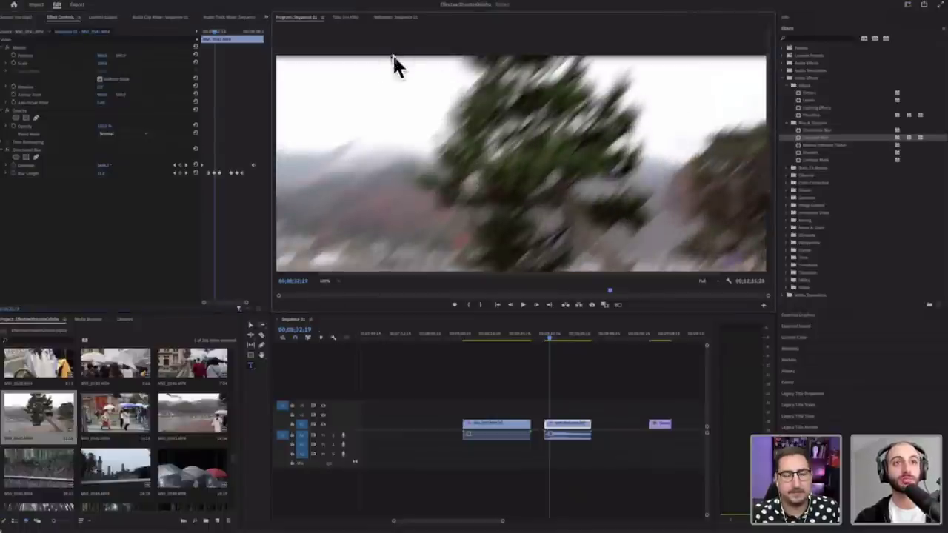
{"action": "left_click_drag", "start_coordinate": [555, 276], "coordinate": [513, 276]}
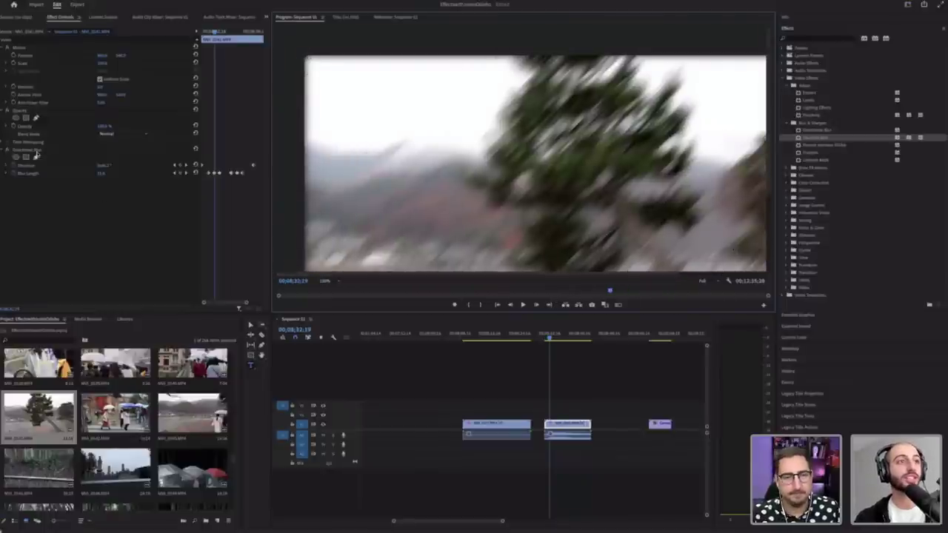
{"action": "left_click", "coordinate": [329, 281]}
{"action": "left_click", "coordinate": [331, 290]}
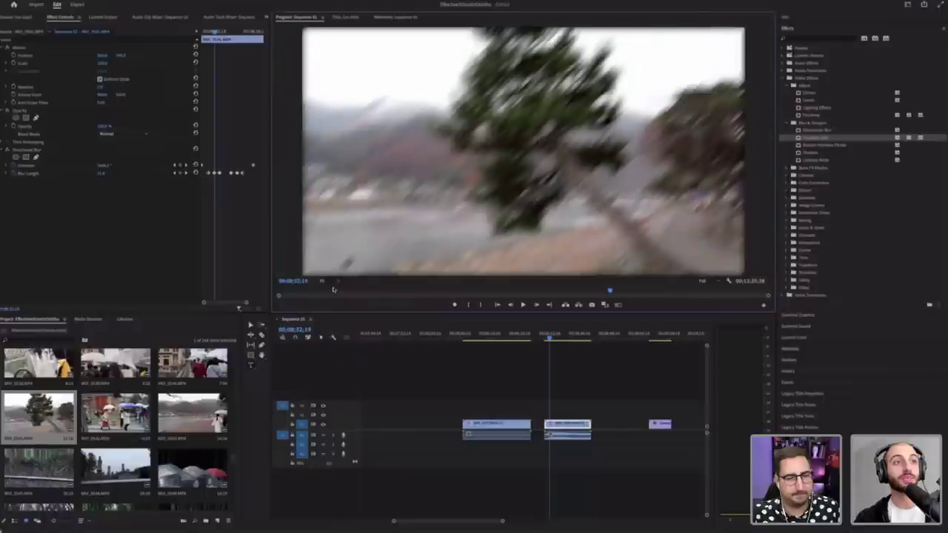
{"action": "left_click", "coordinate": [335, 282]}
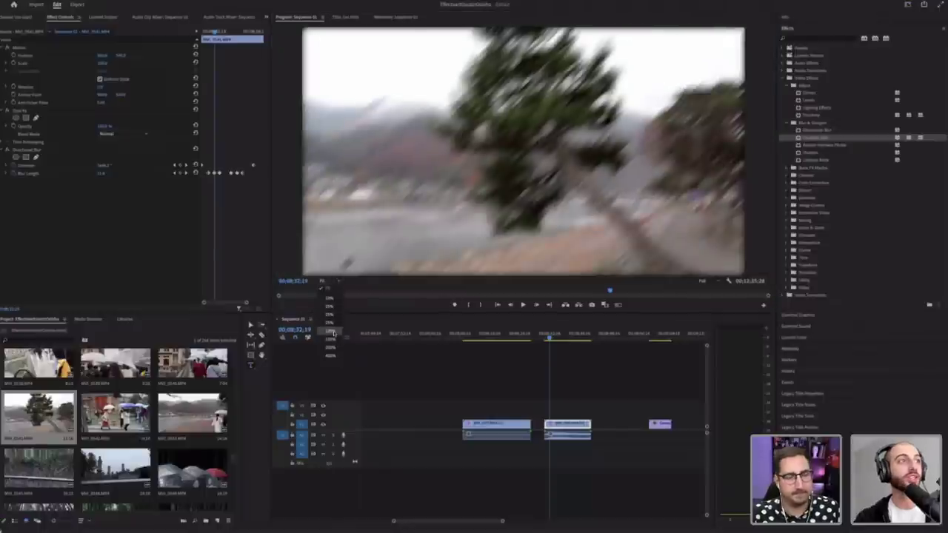
{"action": "left_click", "coordinate": [335, 334]}
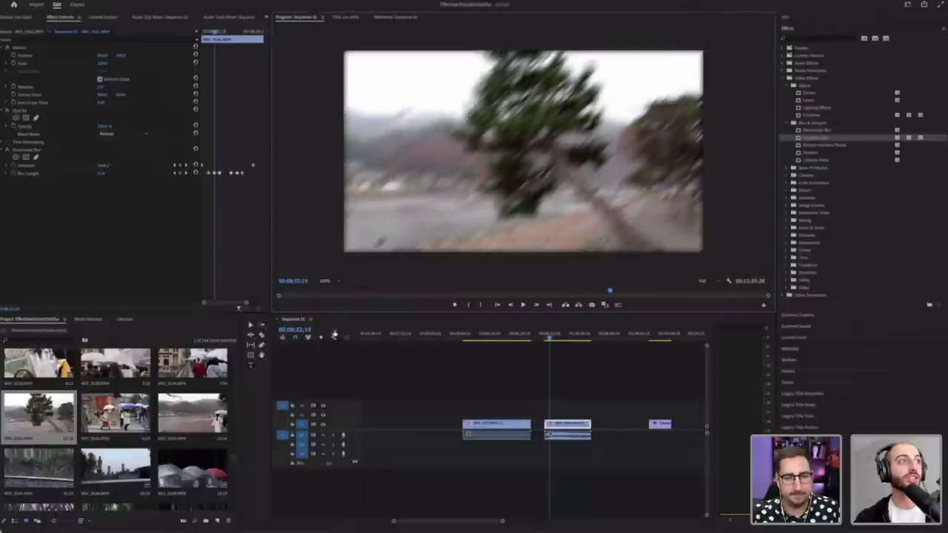
Step: Raise the clip's Scale slightly to push the blurred edges out of frame, and reset it to the default
{"action": "left_click", "coordinate": [103, 64]}
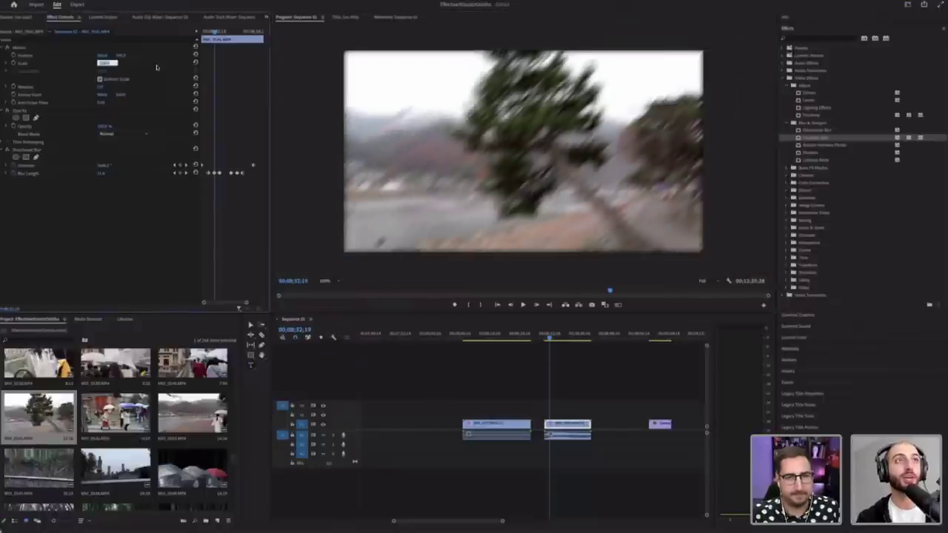
{"action": "key", "text": "Up"}
{"action": "key", "text": "Up"}
{"action": "key", "text": "Up"}
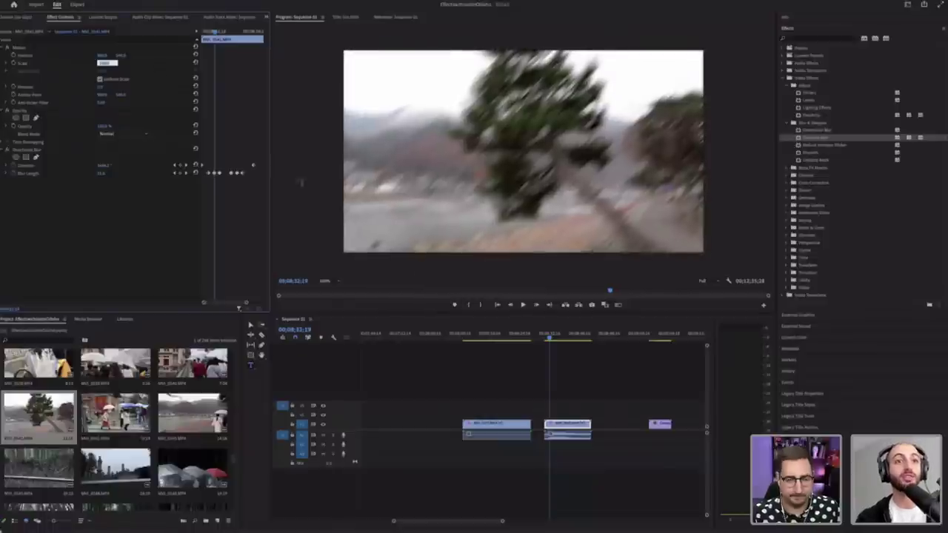
{"action": "left_click", "coordinate": [546, 334]}
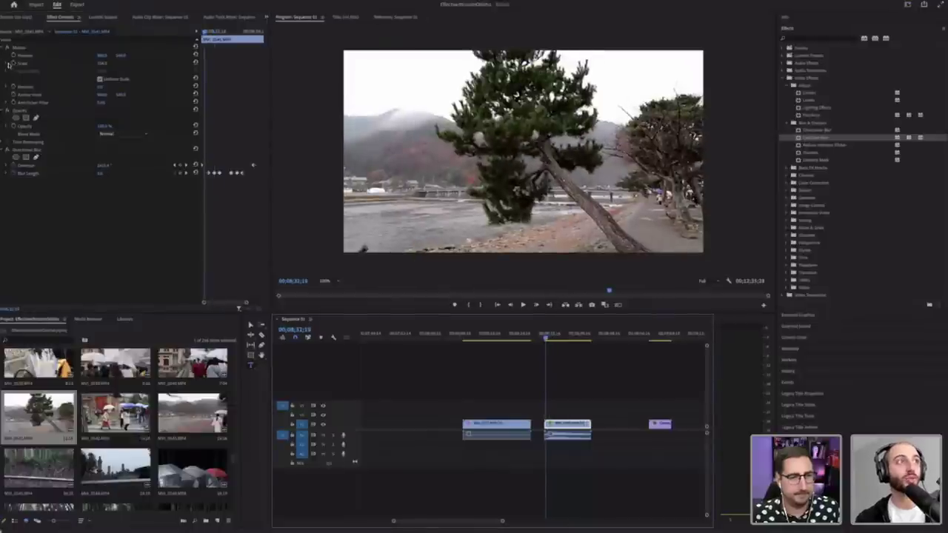
{"action": "left_click", "coordinate": [197, 64]}
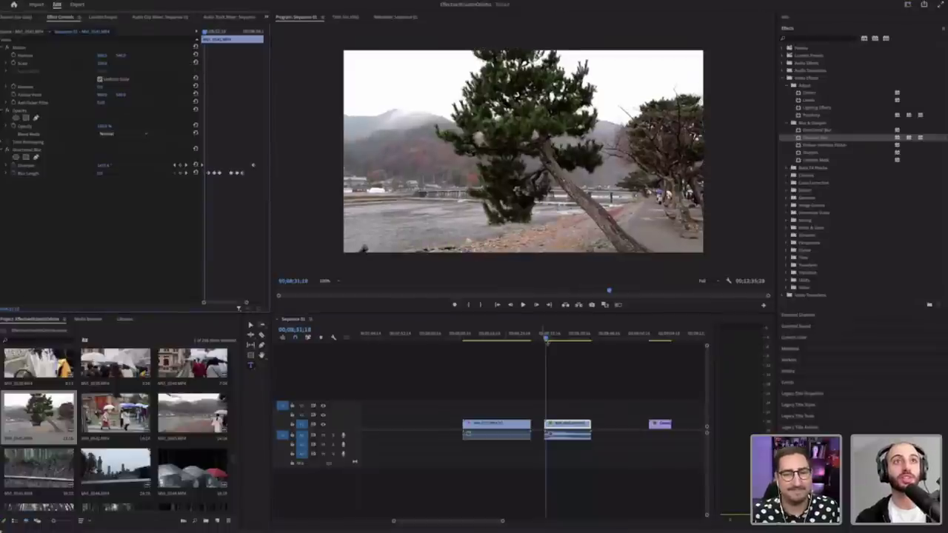
Step: Play the clip for review and remove all keyframes from the Directional Blur's Direction
{"action": "key", "text": "space"}
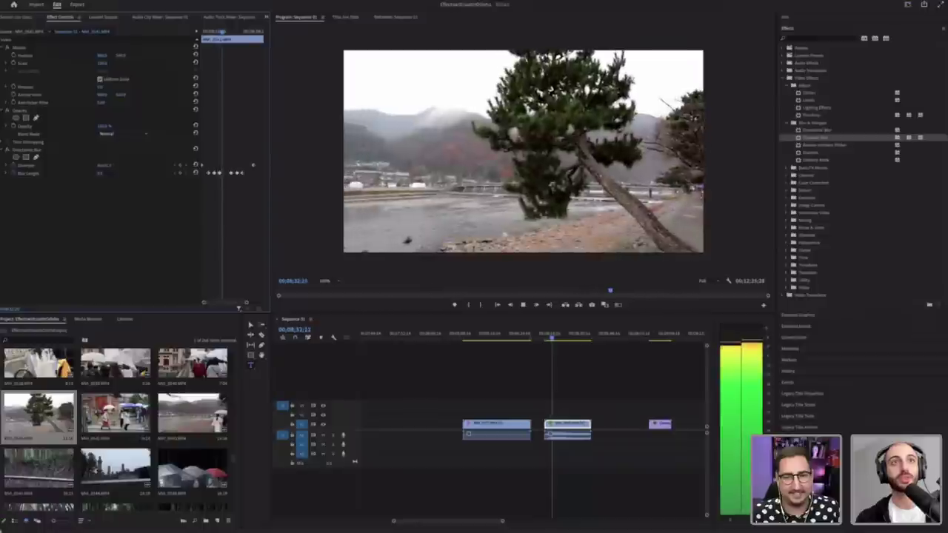
{"action": "key", "text": "space"}
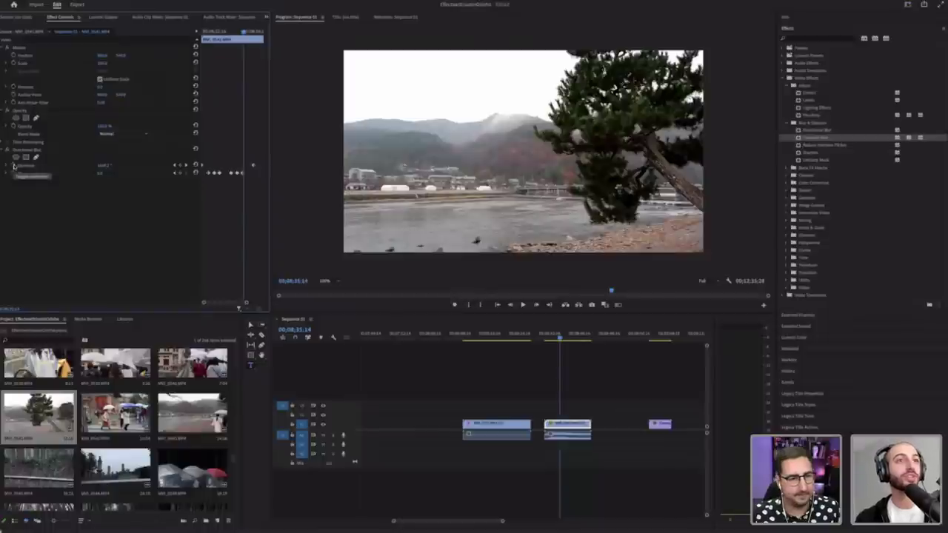
{"action": "left_click", "coordinate": [13, 166]}
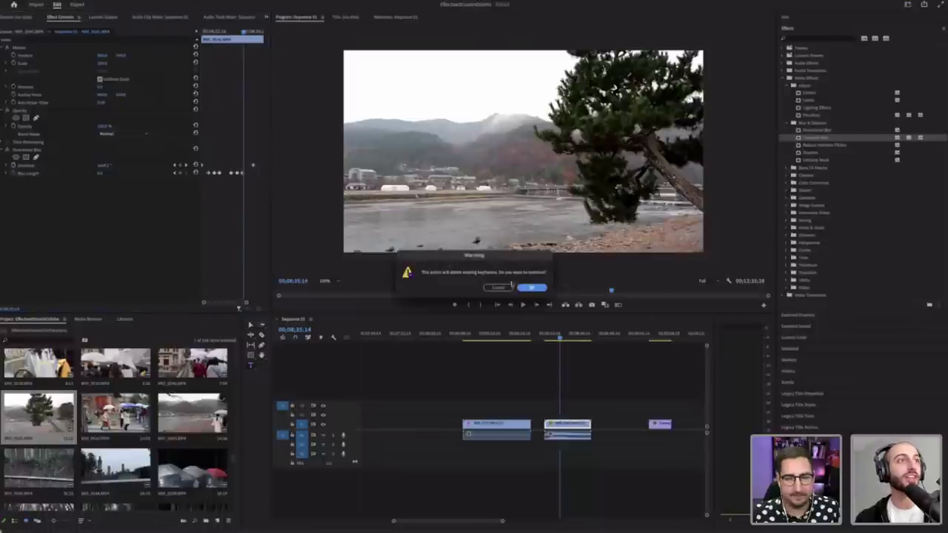
{"action": "left_click", "coordinate": [532, 287]}
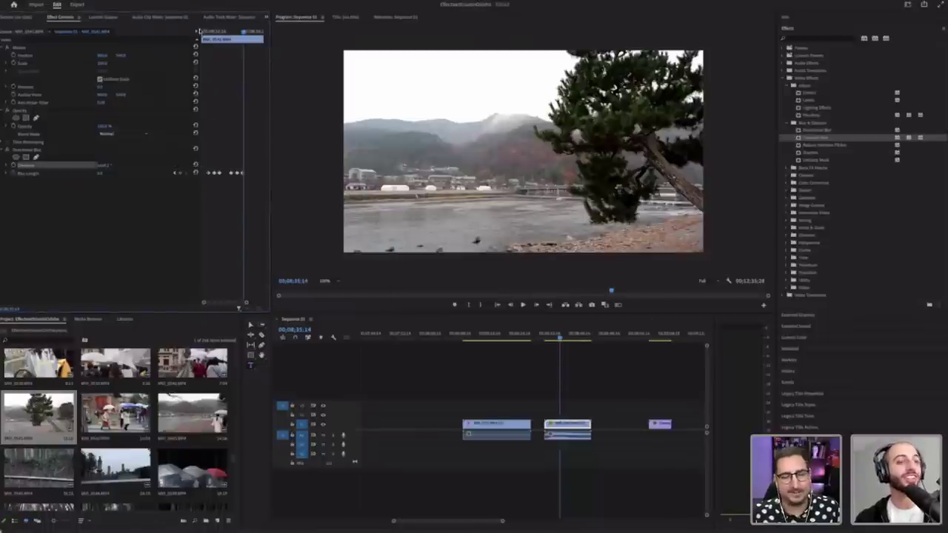
Step: Set the Directional Blur's Direction to 90° and play the clip from its start
{"action": "left_click", "coordinate": [203, 31]}
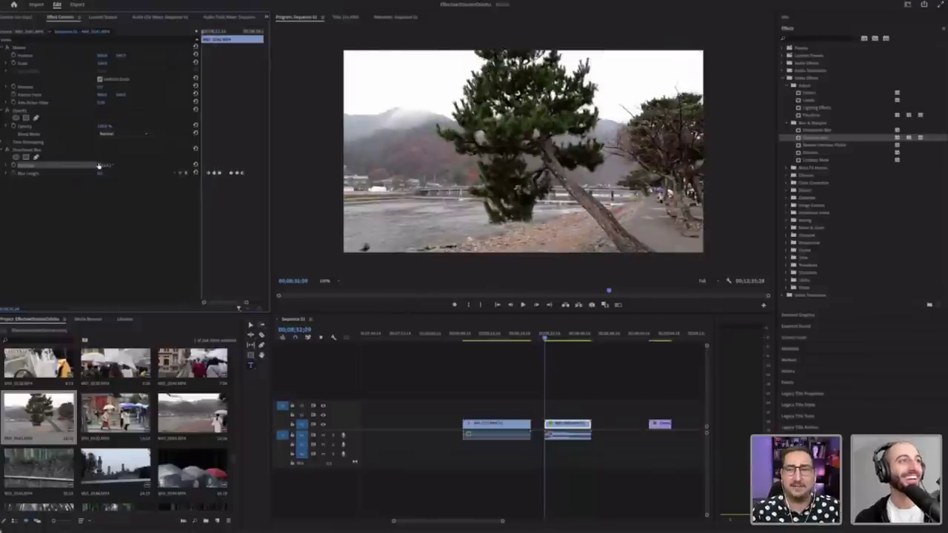
{"action": "left_click", "coordinate": [105, 166]}
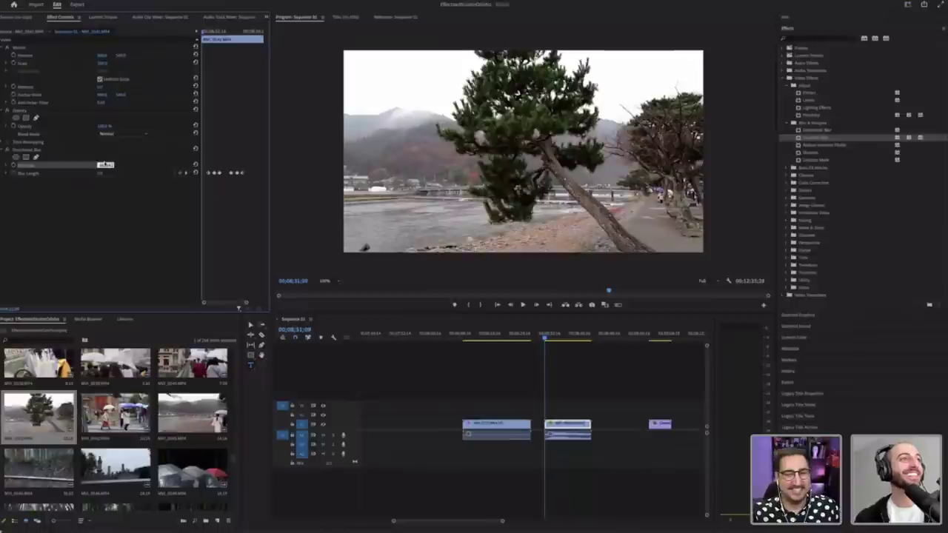
{"action": "type", "text": "0"}
{"action": "key", "text": "Return"}
{"action": "left_click", "coordinate": [105, 164]}
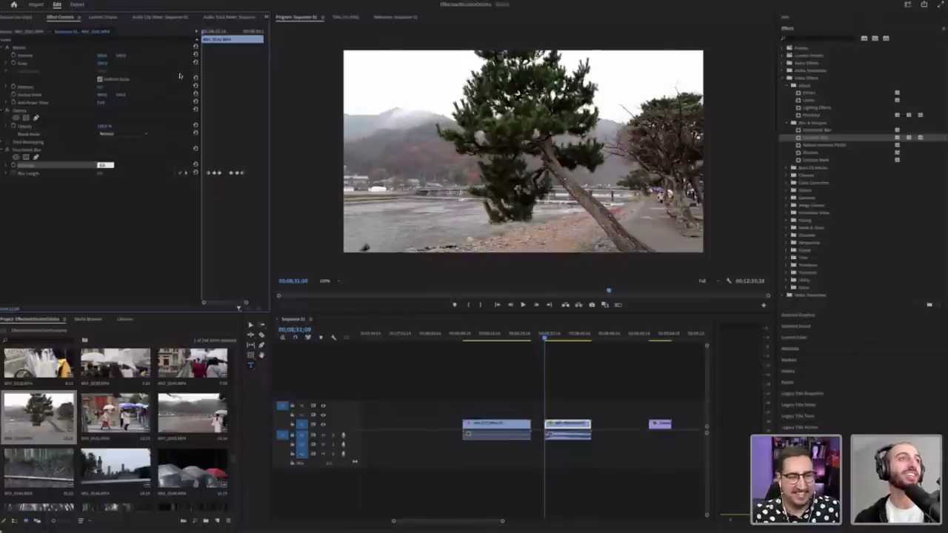
{"action": "type", "text": "90"}
{"action": "key", "text": "Return"}
{"action": "key", "text": "space"}
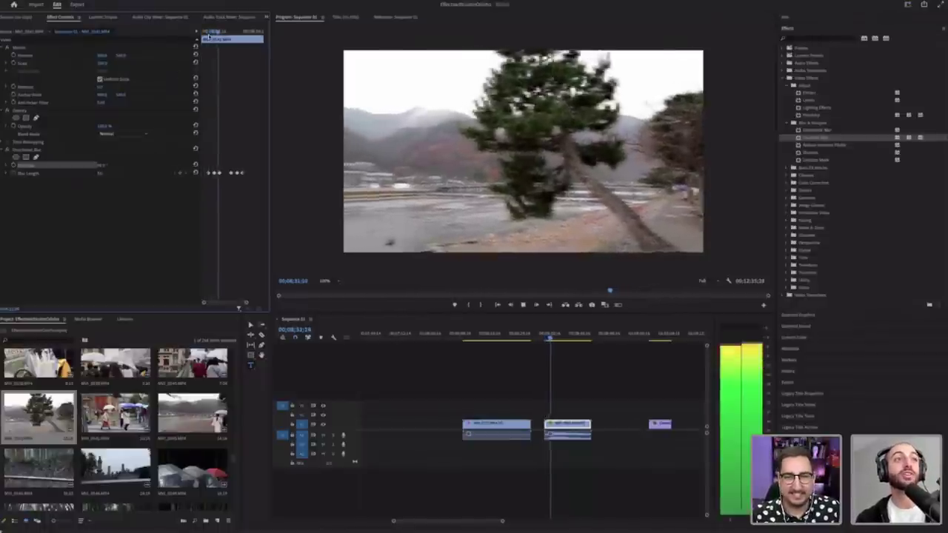
{"action": "key", "text": "space"}
Step: Move the first pulse's Blur Length keyframes closer together and play the shortened pulse
{"action": "left_click_drag", "start_coordinate": [213, 34], "coordinate": [221, 34]}
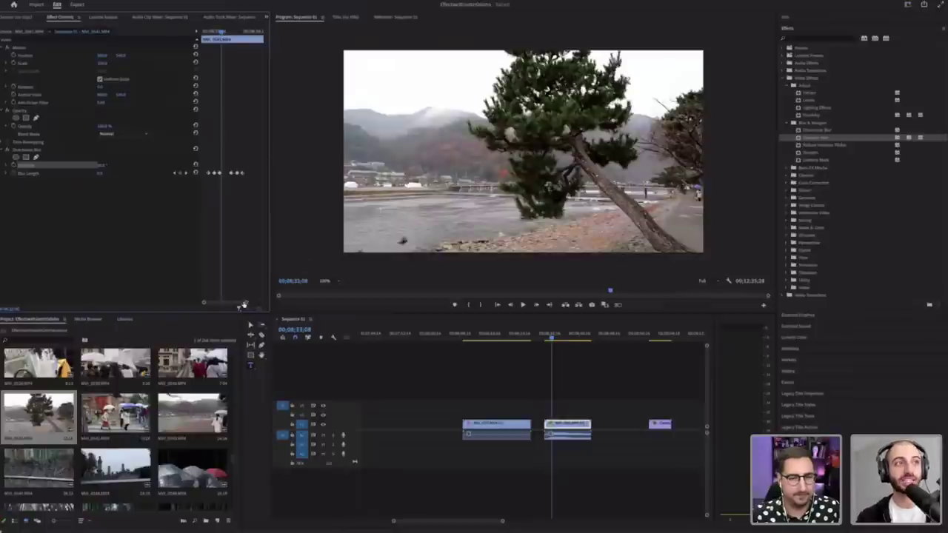
{"action": "left_click_drag", "start_coordinate": [242, 304], "coordinate": [236, 304]}
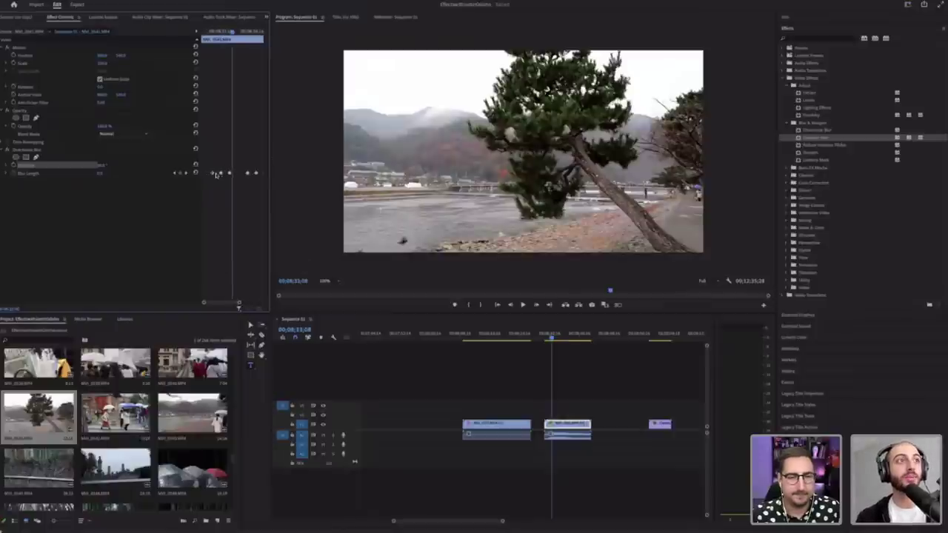
{"action": "left_click_drag", "start_coordinate": [220, 174], "coordinate": [227, 174]}
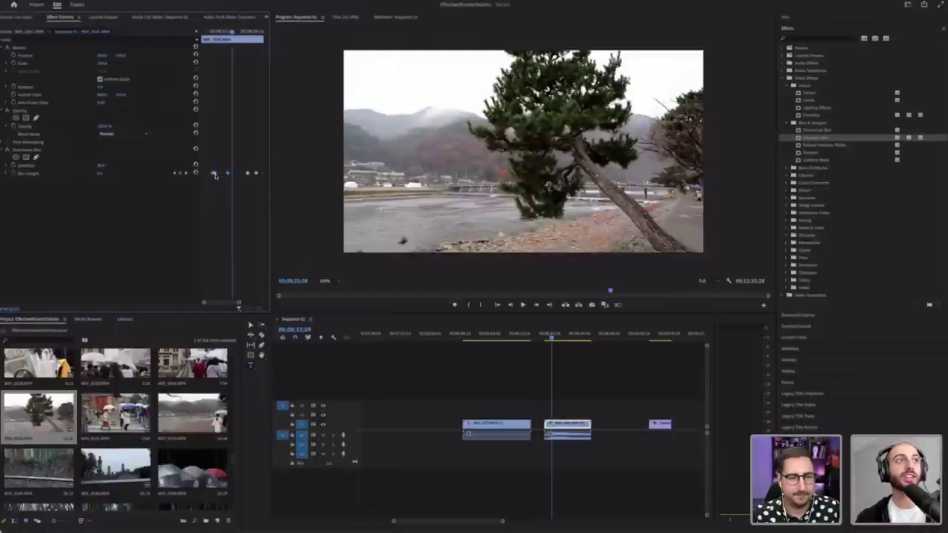
{"action": "left_click", "coordinate": [211, 33]}
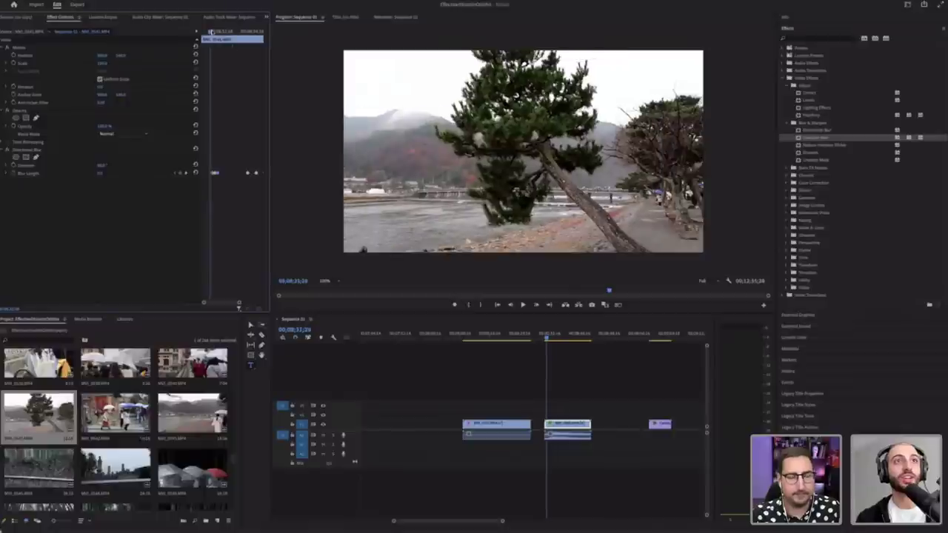
{"action": "key", "text": "space"}
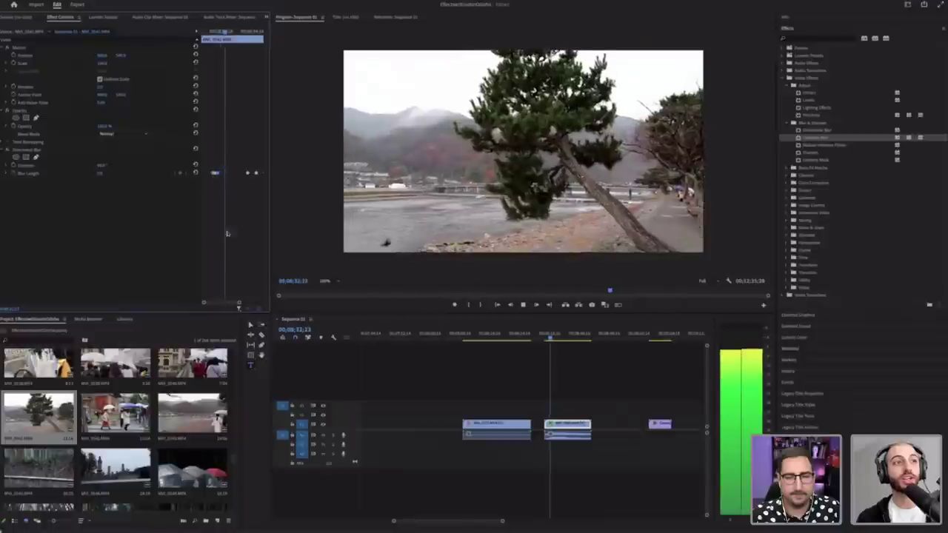
{"action": "key", "text": "space"}
Step: Tighten the first pulse's Blur Length keyframes further and delete the second pulse's keyframes
{"action": "left_click_drag", "start_coordinate": [238, 303], "coordinate": [237, 303]}
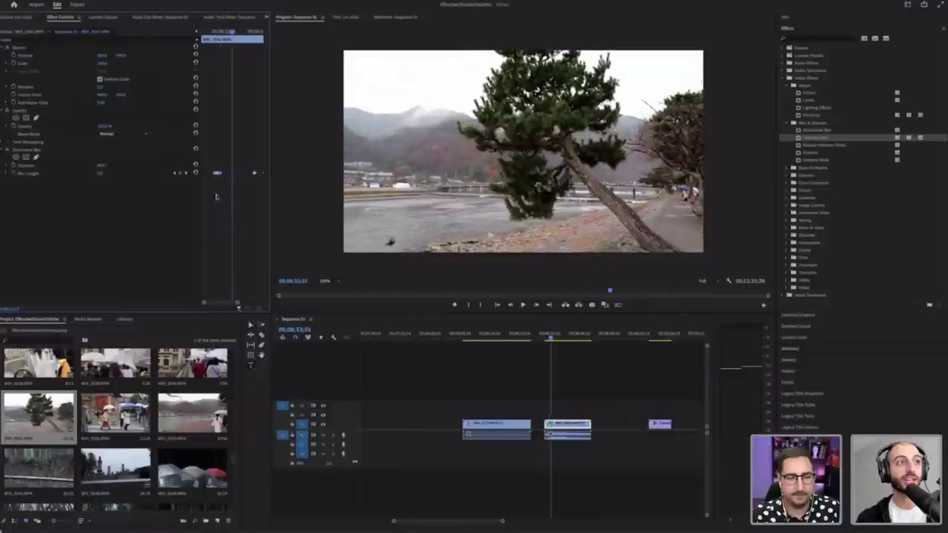
{"action": "left_click_drag", "start_coordinate": [215, 173], "coordinate": [217, 174]}
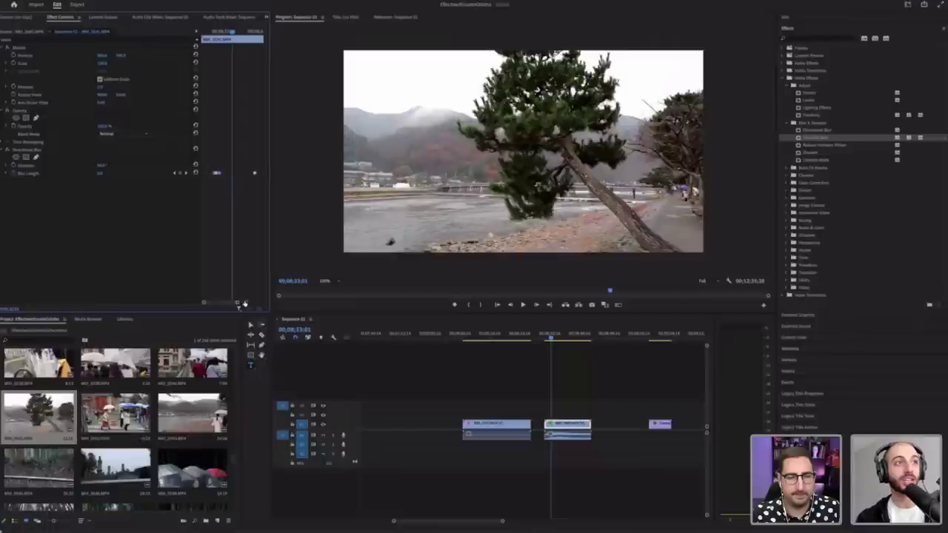
{"action": "left_click_drag", "start_coordinate": [238, 306], "coordinate": [245, 305]}
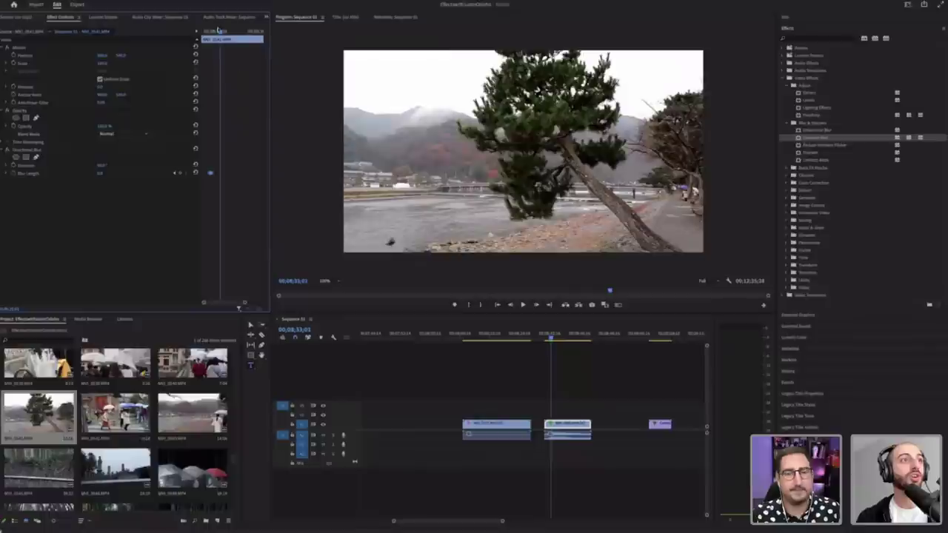
Step: Paste copies of the short blur pulse right after the first one and play the clip from its start
{"action": "left_click_drag", "start_coordinate": [219, 31], "coordinate": [188, 41]}
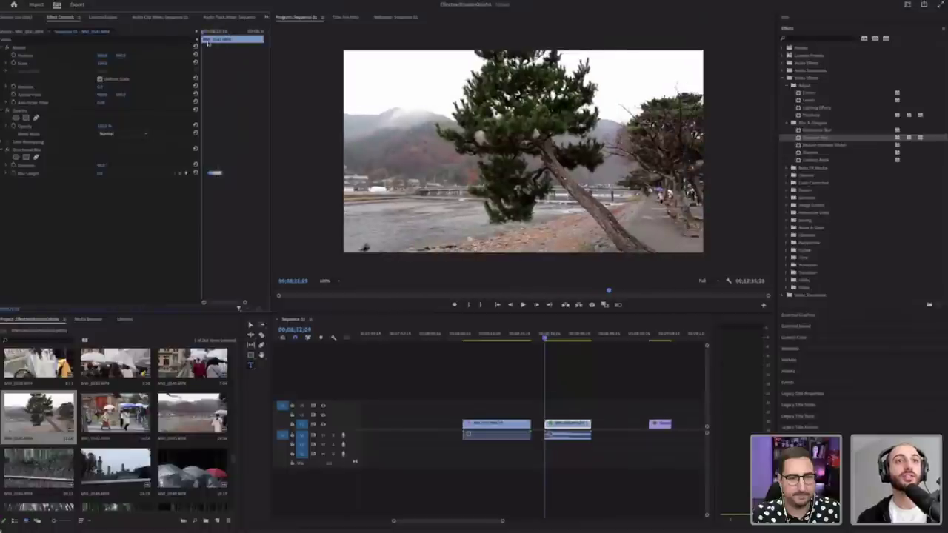
{"action": "key", "text": "space"}
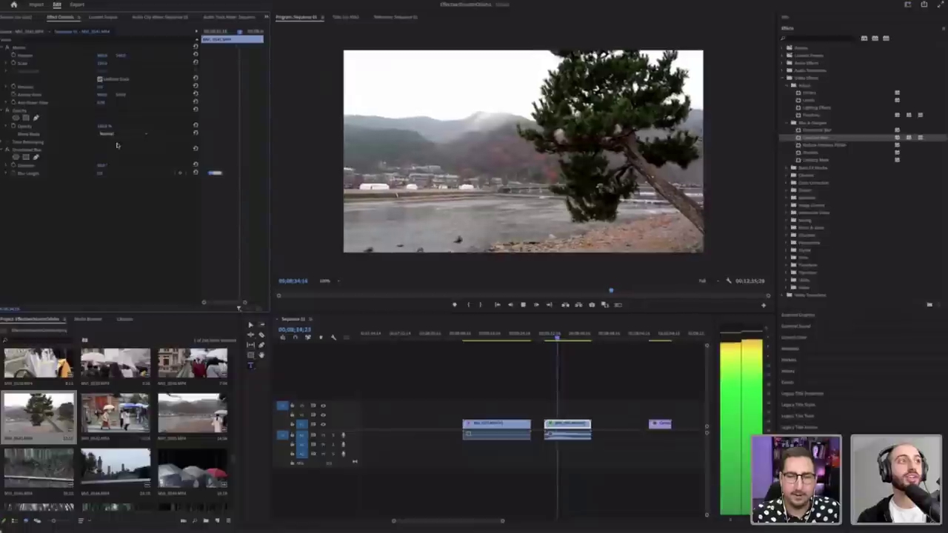
Step: Replay the repeated blur pulses on the pine tree clip from its start
{"action": "key", "text": "space"}
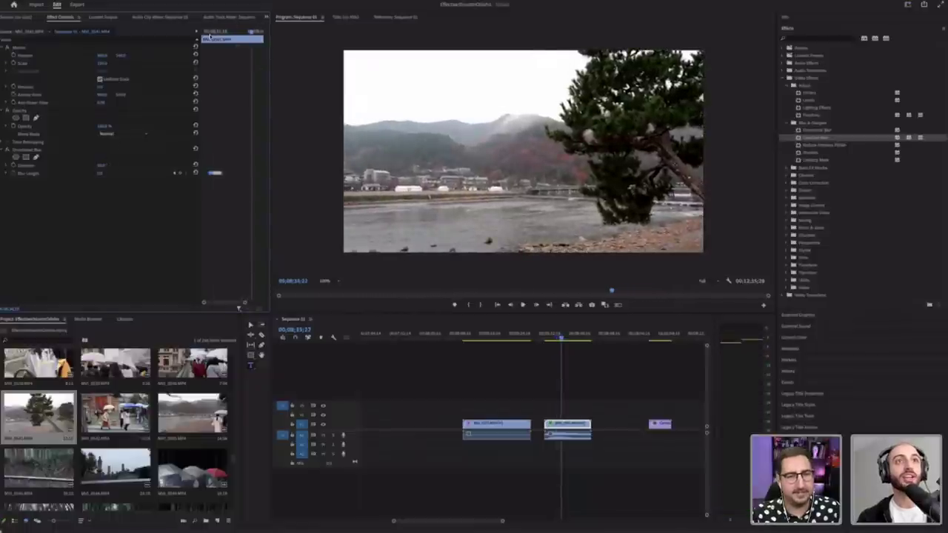
{"action": "left_click", "coordinate": [211, 33]}
{"action": "left_click_drag", "start_coordinate": [211, 35], "coordinate": [207, 36]}
{"action": "key", "text": "space"}
{"action": "key", "text": "space"}
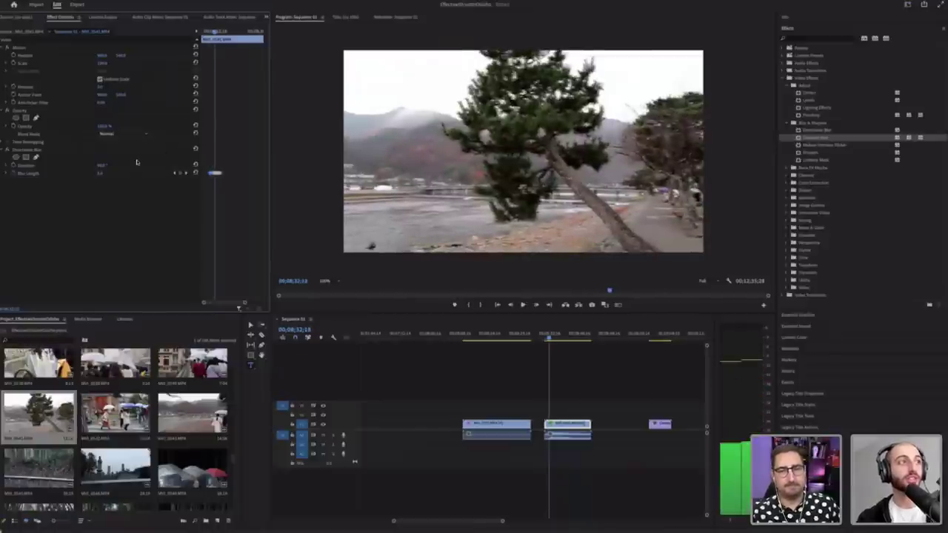
Step: Change the Directional Blur's Direction to a different angle and play the pine tree clip from its start
{"action": "left_click", "coordinate": [101, 165]}
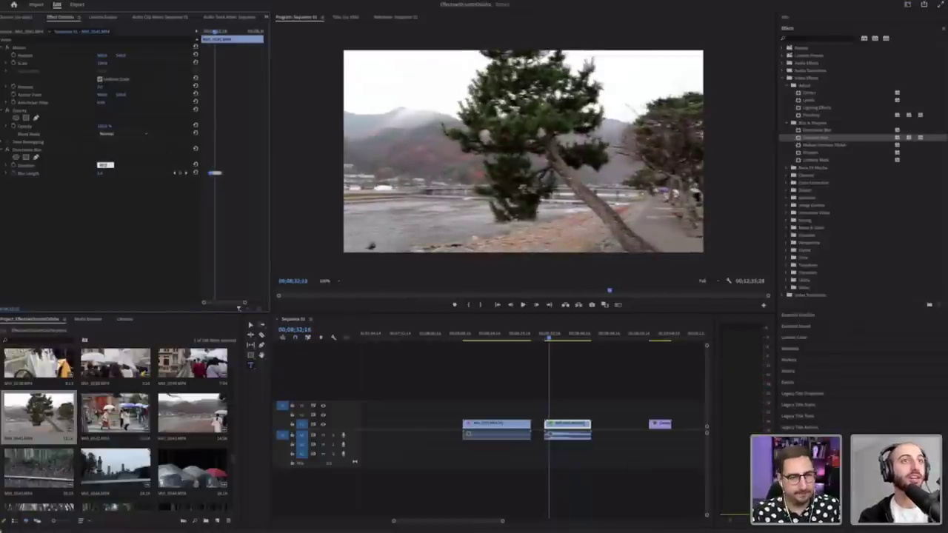
{"action": "key", "text": "Return"}
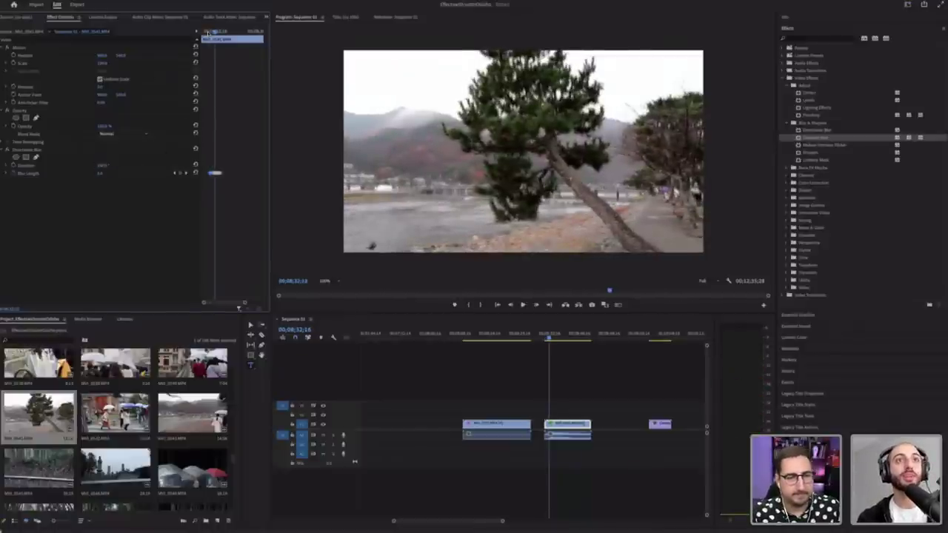
{"action": "left_click_drag", "start_coordinate": [211, 32], "coordinate": [209, 34]}
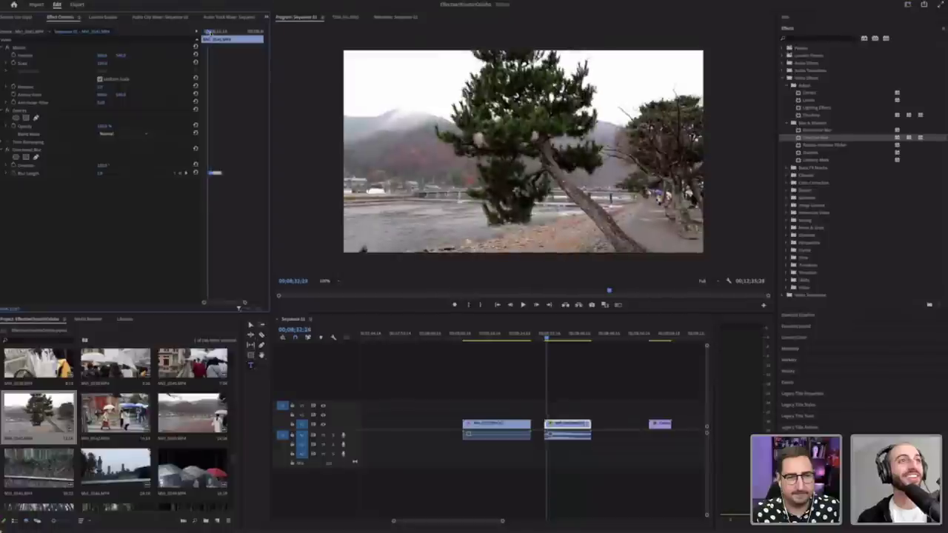
{"action": "key", "text": "space"}
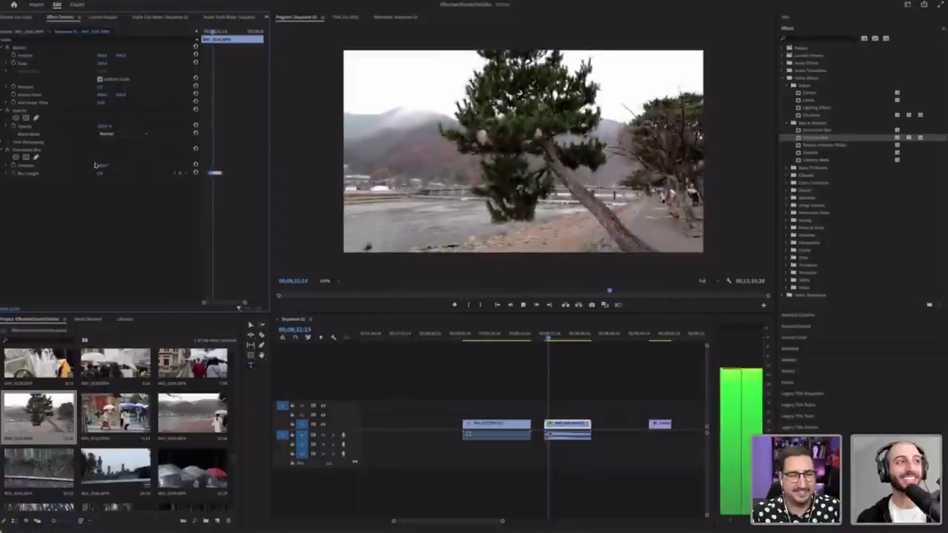
{"action": "left_click", "coordinate": [104, 166]}
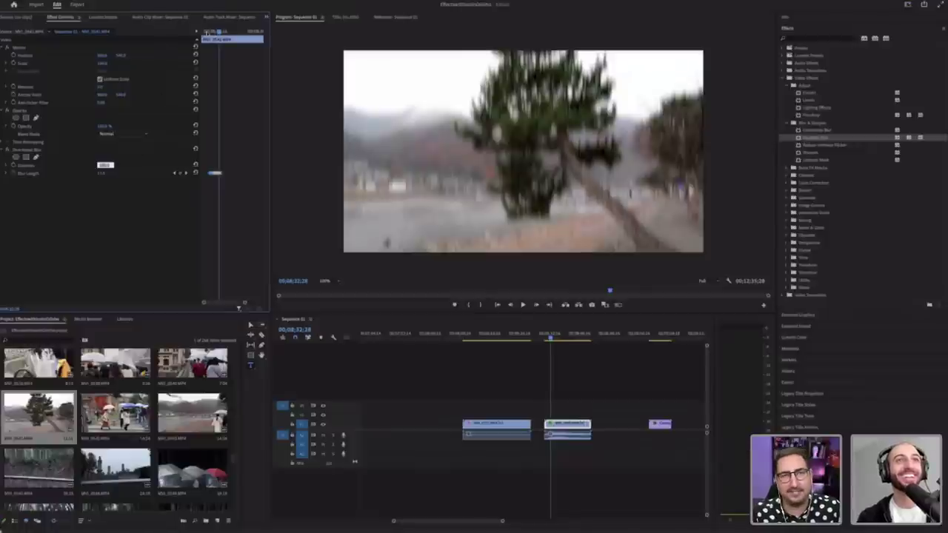
{"action": "left_click", "coordinate": [207, 32]}
{"action": "key", "text": "space"}
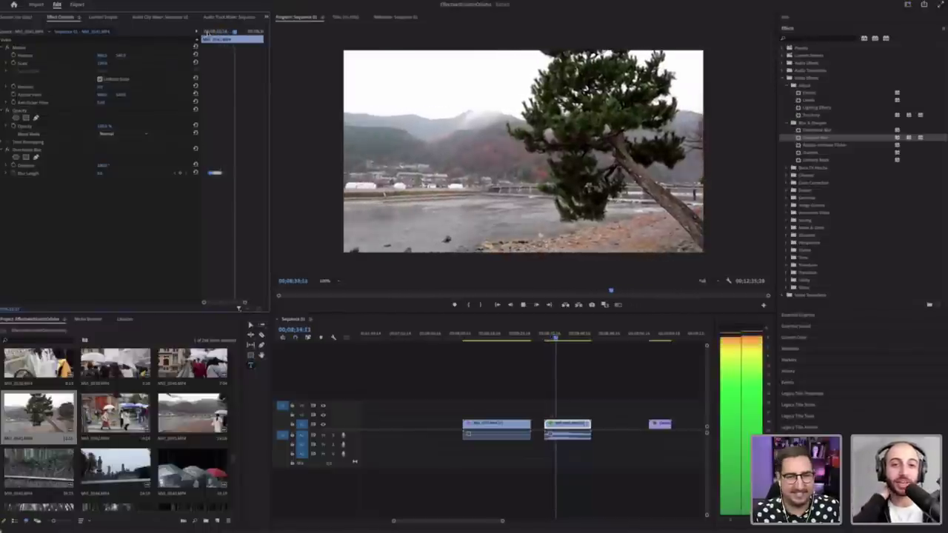
{"action": "key", "text": "space"}
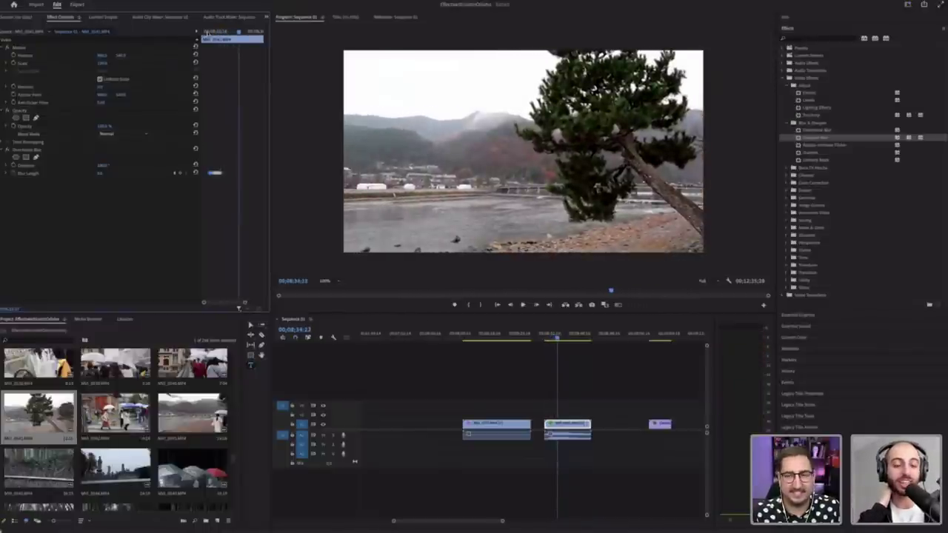
Step: Review the blur pulses at the changed angle by playing the start of the clip again
{"action": "key", "text": "Left"}
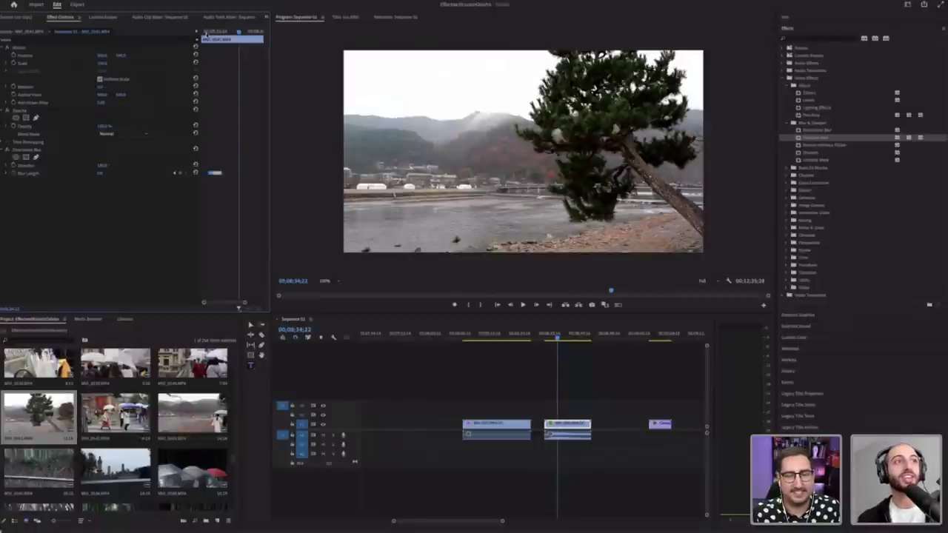
{"action": "left_click_drag", "start_coordinate": [205, 35], "coordinate": [208, 32]}
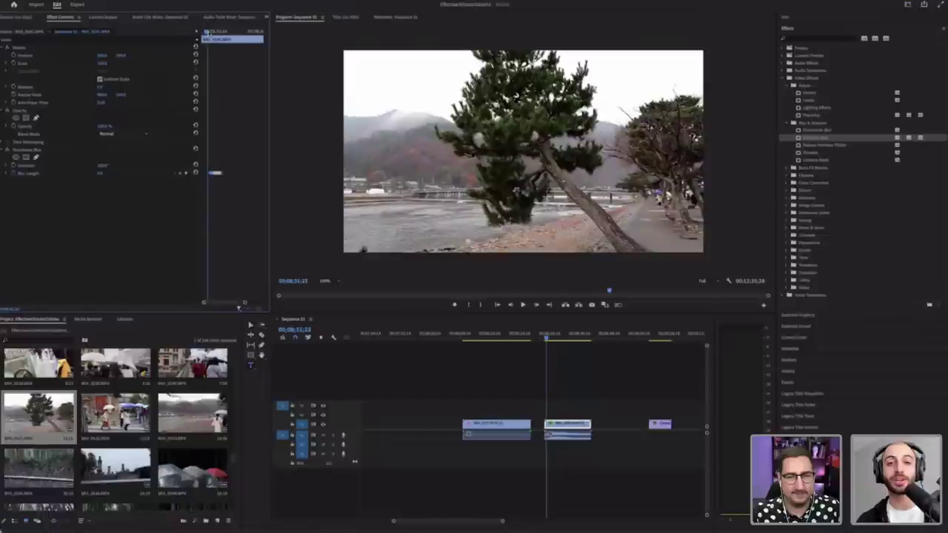
{"action": "key", "text": "space"}
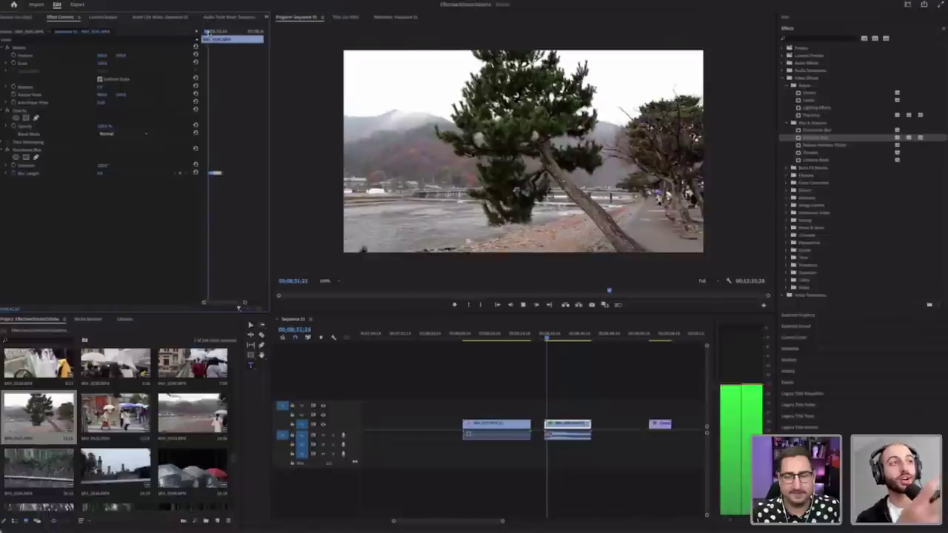
{"action": "key", "text": "space"}
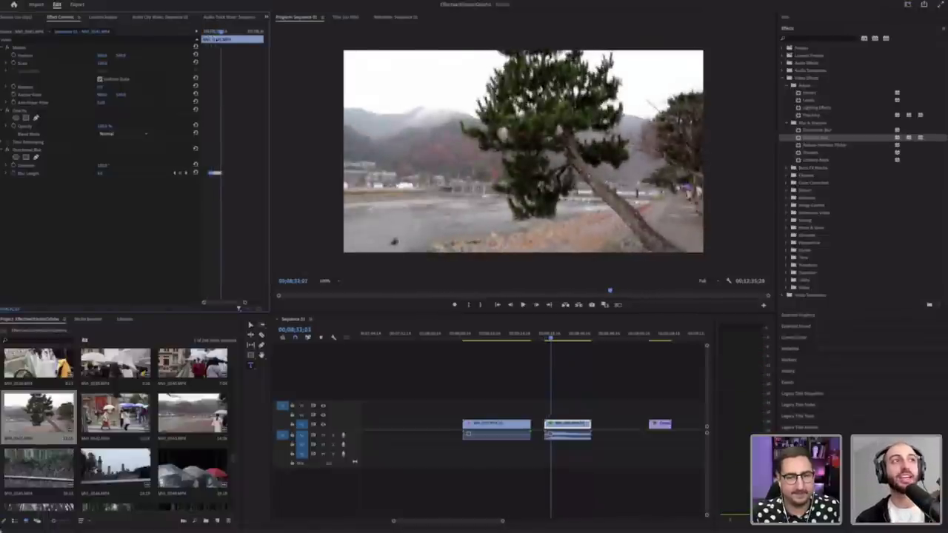
{"action": "left_click", "coordinate": [208, 32]}
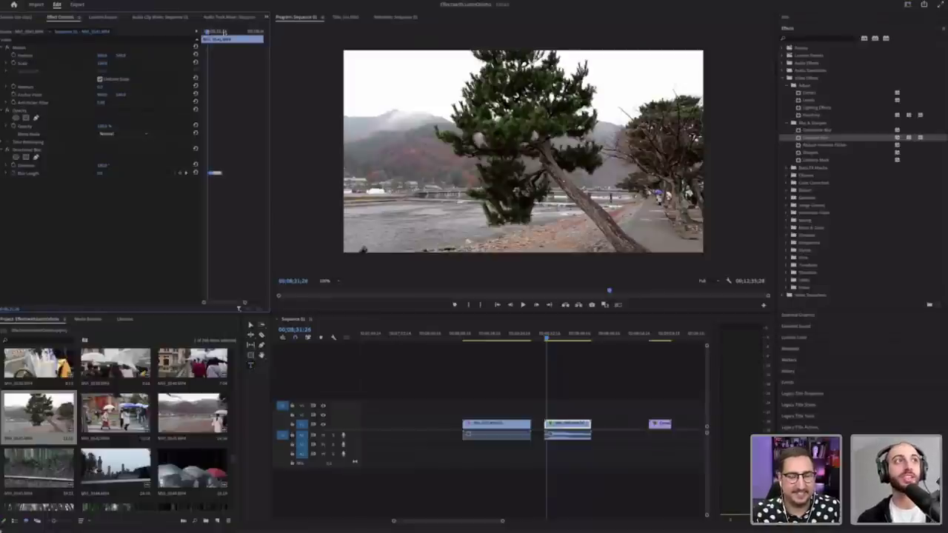
{"action": "left_click_drag", "start_coordinate": [210, 32], "coordinate": [207, 33]}
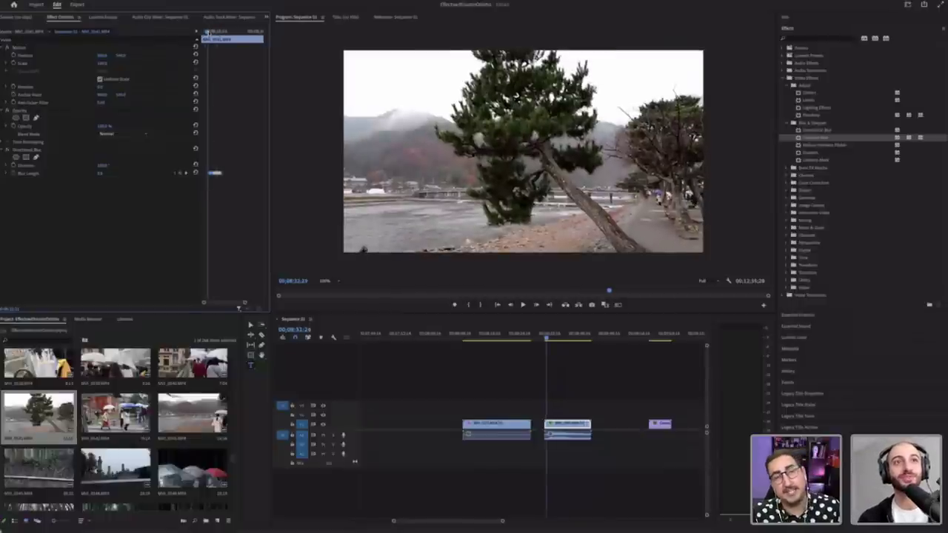
{"action": "key", "text": "space"}
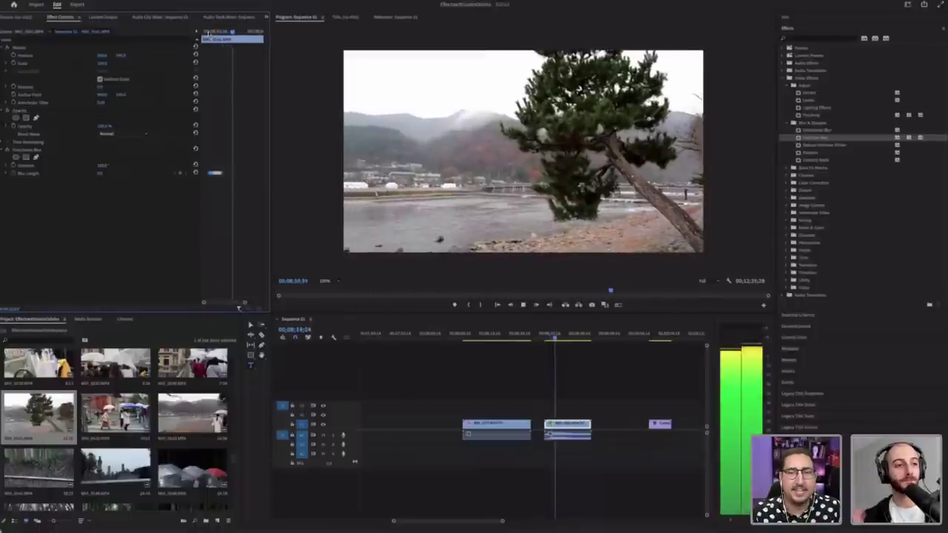
{"action": "key", "text": "space"}
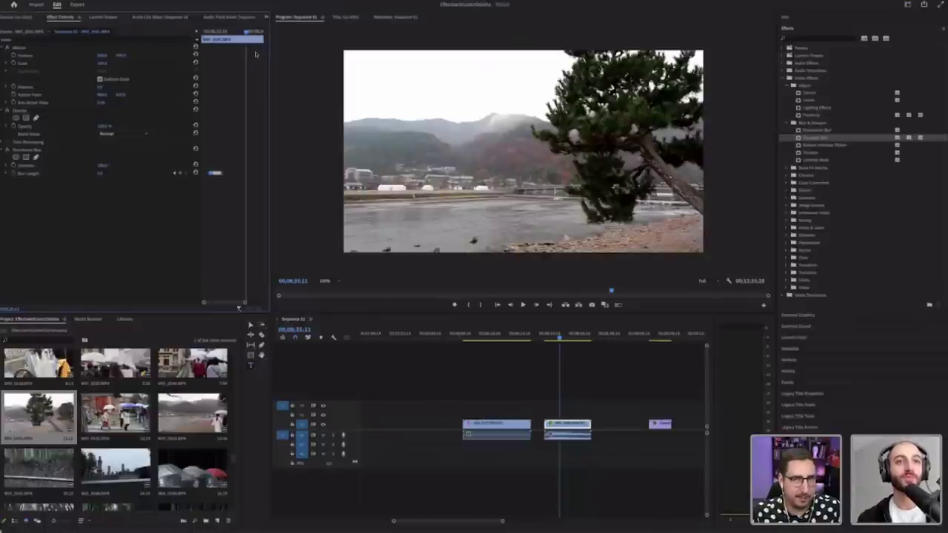
Step: Try other Direction angles for the Directional Blur on a blurred frame of the first pulse, ending at 0°
{"action": "left_click", "coordinate": [549, 337]}
{"action": "left_click_drag", "start_coordinate": [548, 340], "coordinate": [548, 339]}
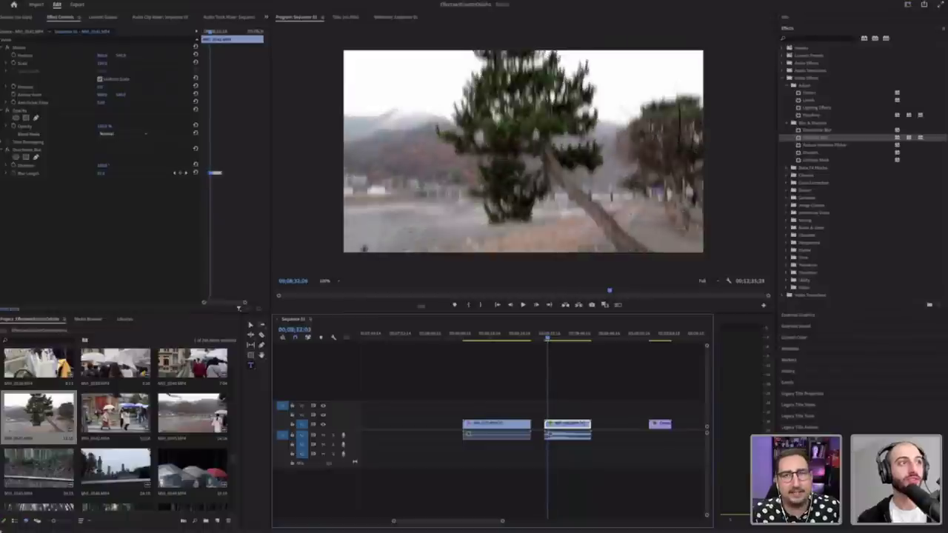
{"action": "left_click", "coordinate": [108, 165]}
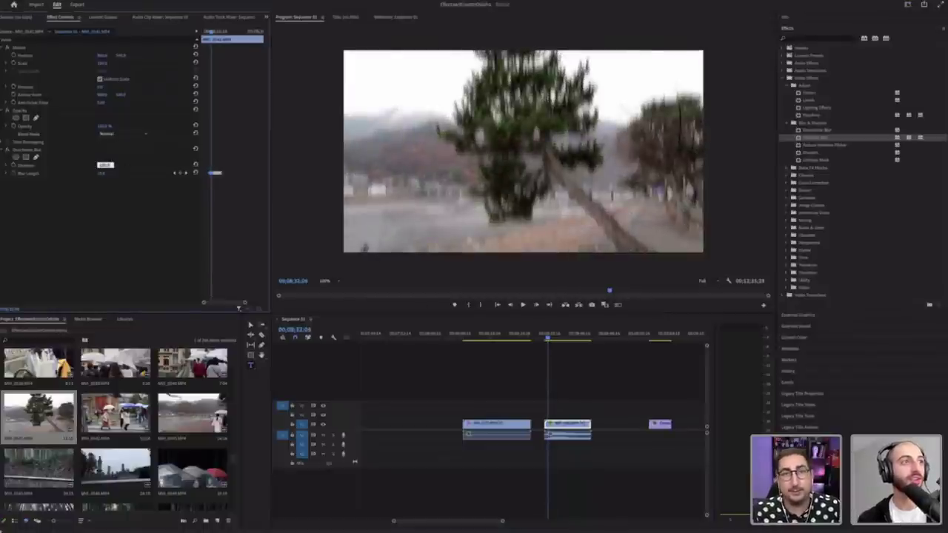
{"action": "type", "text": "0"}
{"action": "key", "text": "Return"}
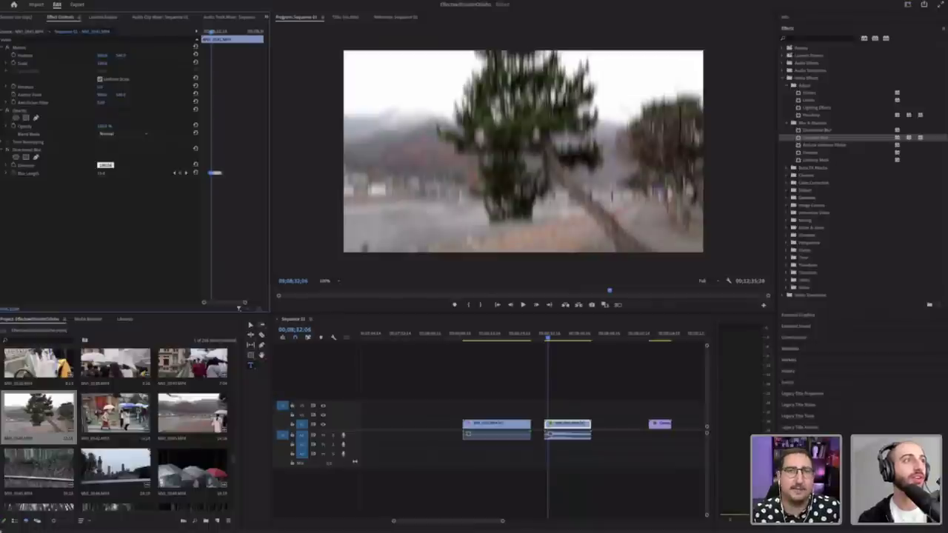
{"action": "key", "text": "Return"}
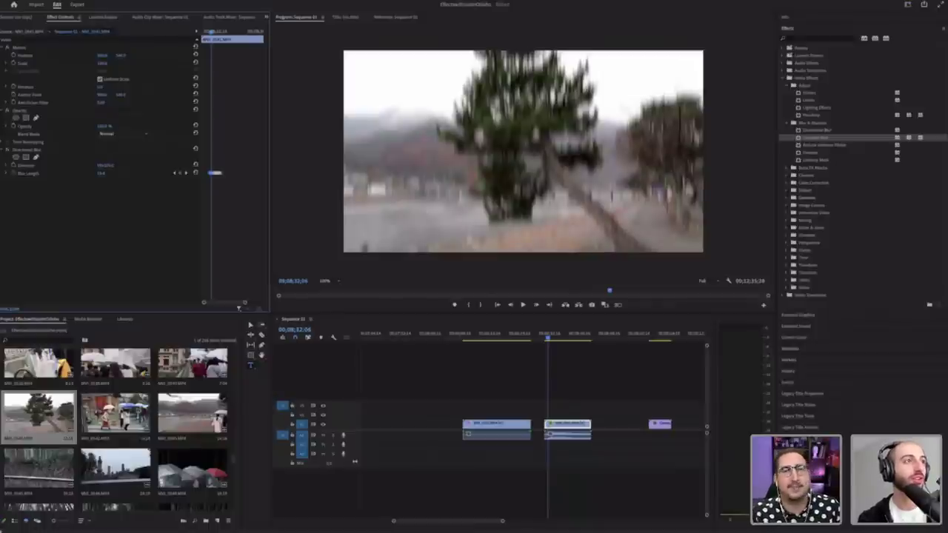
{"action": "left_click", "coordinate": [104, 163]}
{"action": "type", "text": "18"}
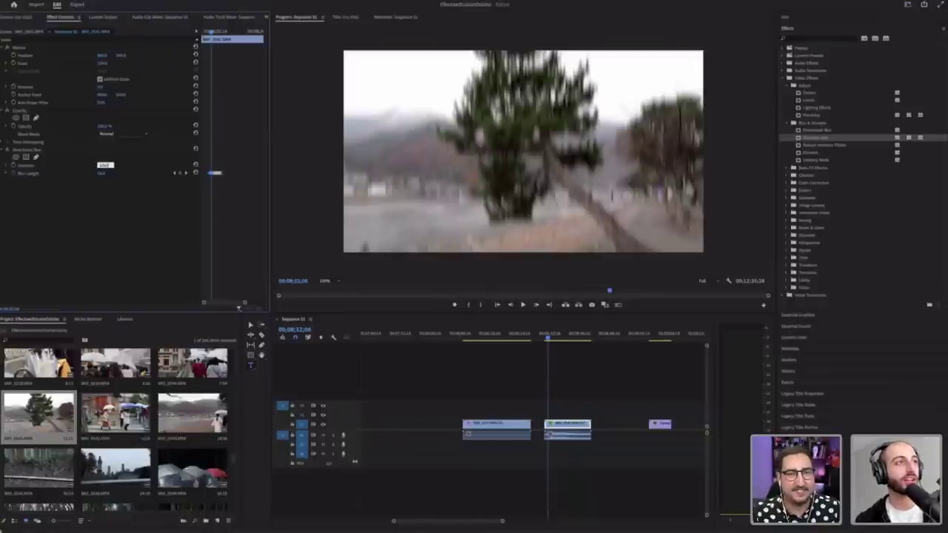
{"action": "key", "text": "Return"}
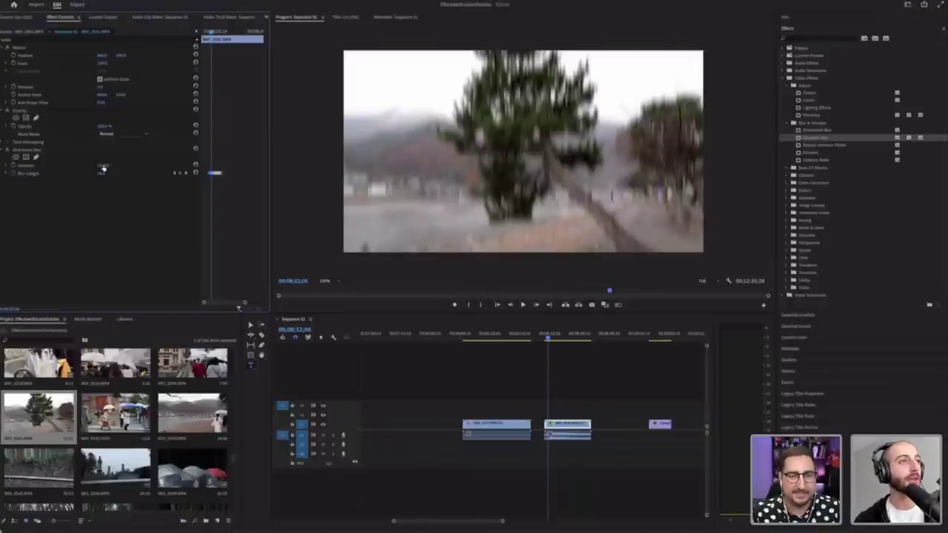
{"action": "left_click", "coordinate": [105, 164]}
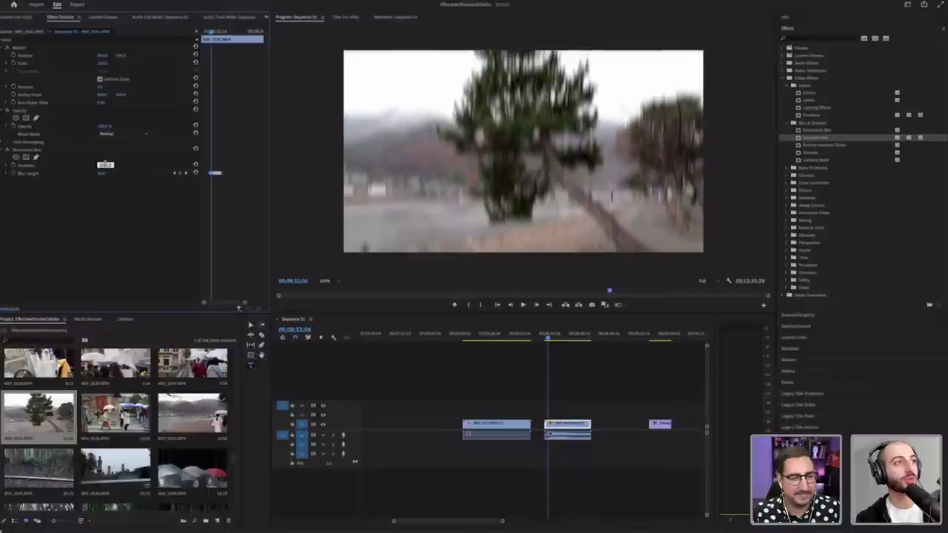
{"action": "left_click", "coordinate": [105, 165]}
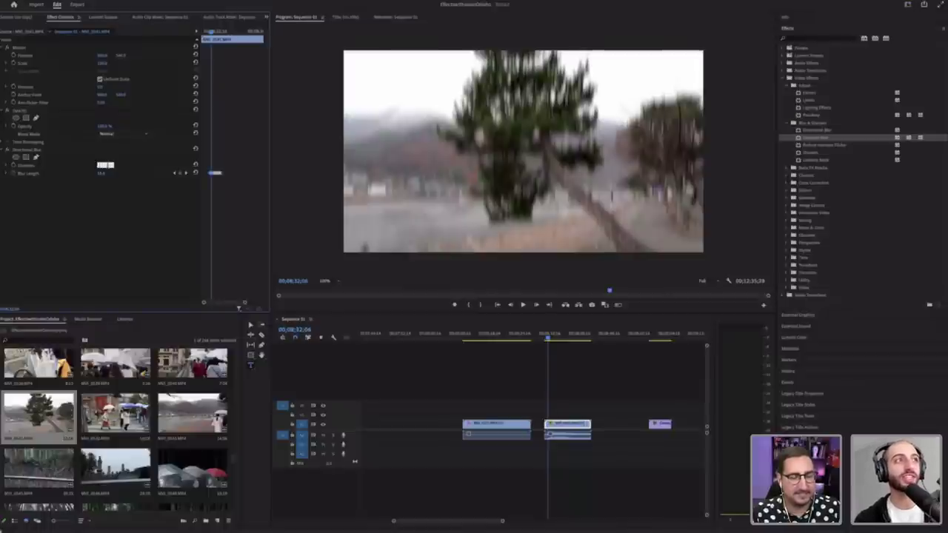
{"action": "key", "text": "Return"}
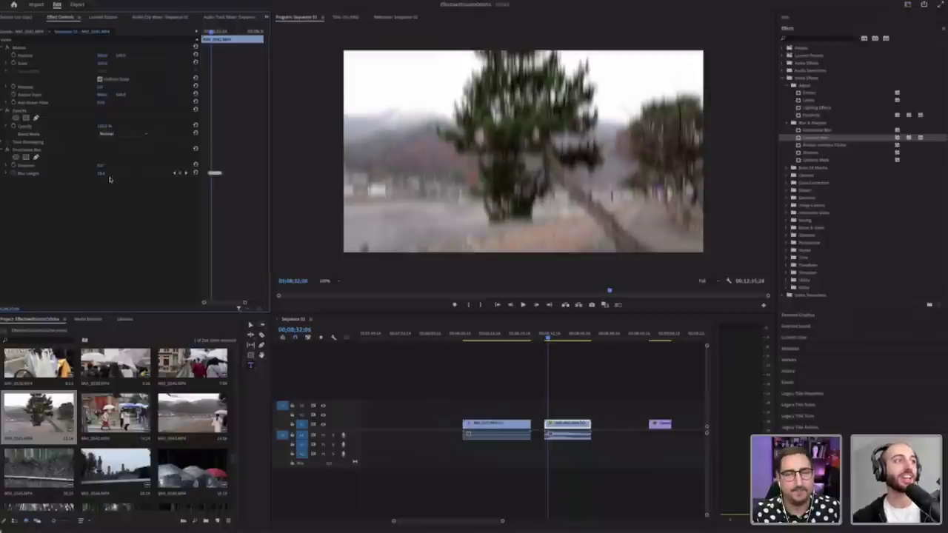
Step: Remove the Directional Blur effect from the pine tree clip
{"action": "left_click", "coordinate": [45, 152]}
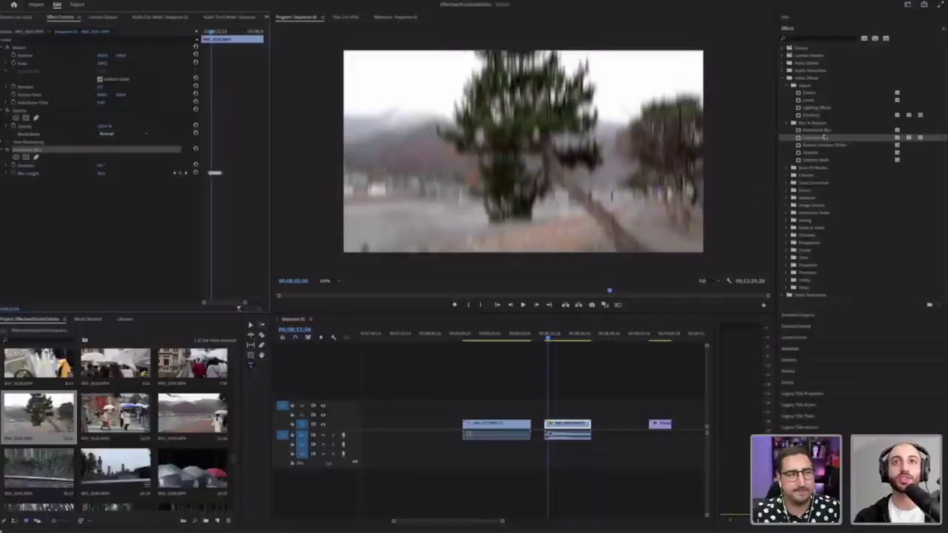
{"action": "left_click_drag", "start_coordinate": [826, 137], "coordinate": [21, 153]}
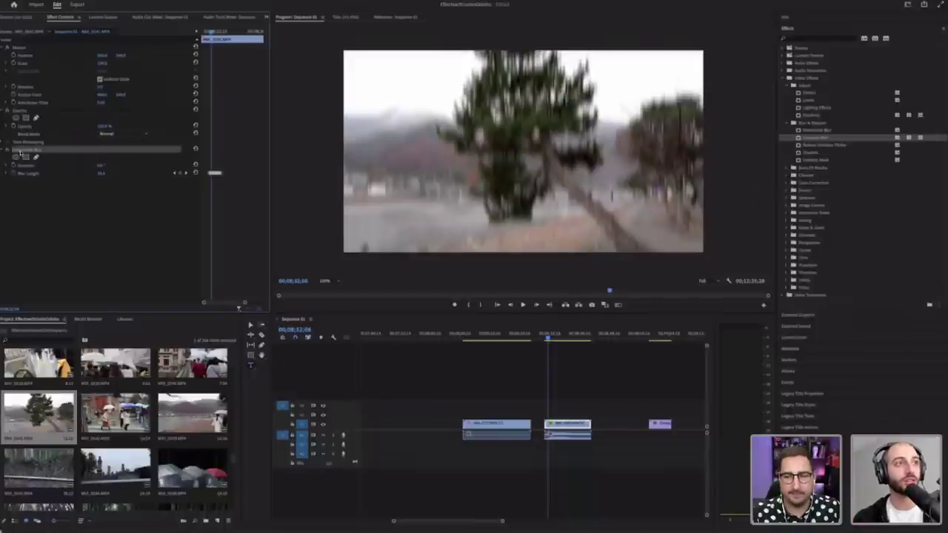
{"action": "key", "text": "Delete"}
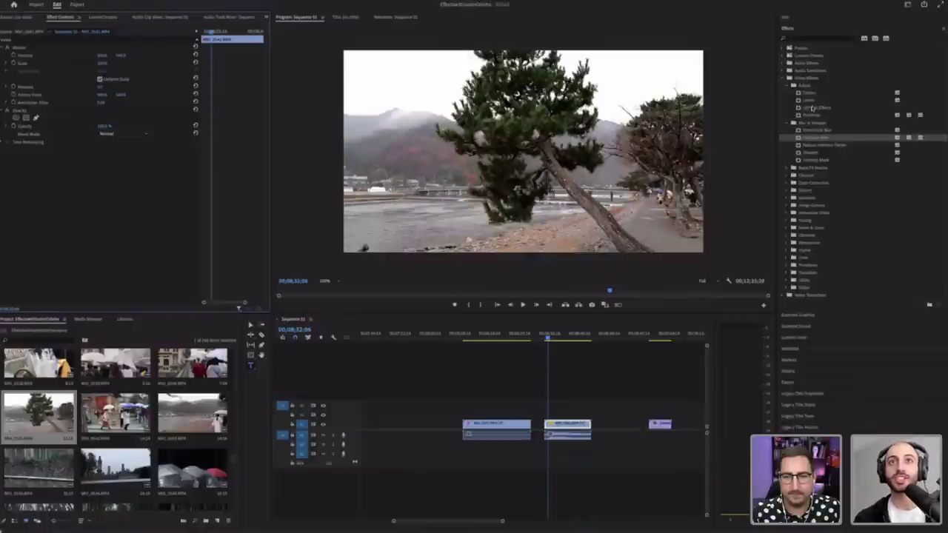
Step: Examine the available video effects in the Adjust, Boris FX Mocha, Channel and Color Correction categories, including Lighting Effects, Color Balance and Tint
{"action": "left_click", "coordinate": [812, 102]}
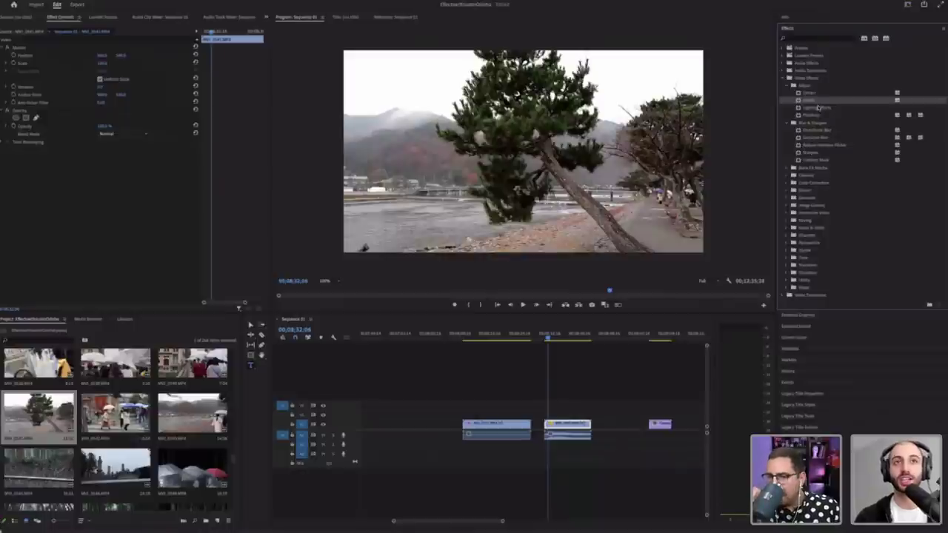
{"action": "left_click", "coordinate": [818, 107]}
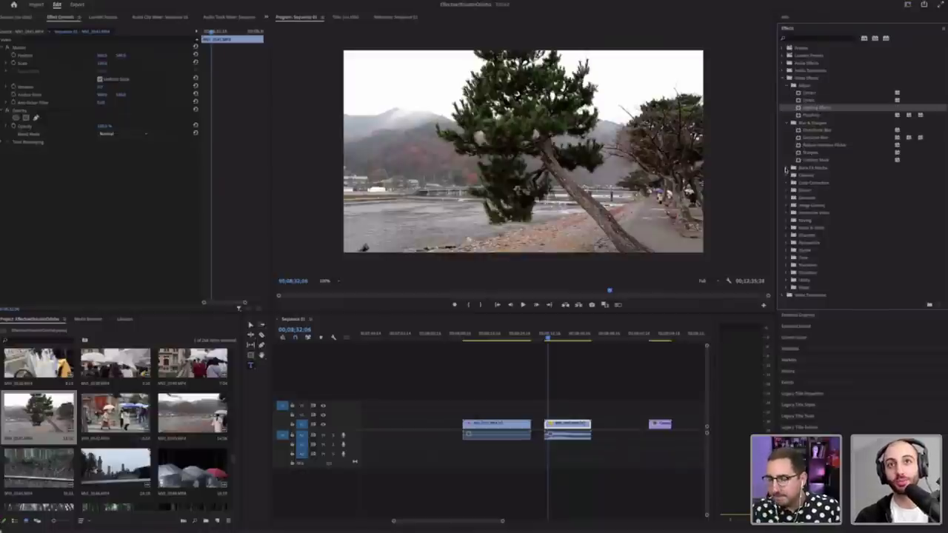
{"action": "left_click", "coordinate": [785, 169]}
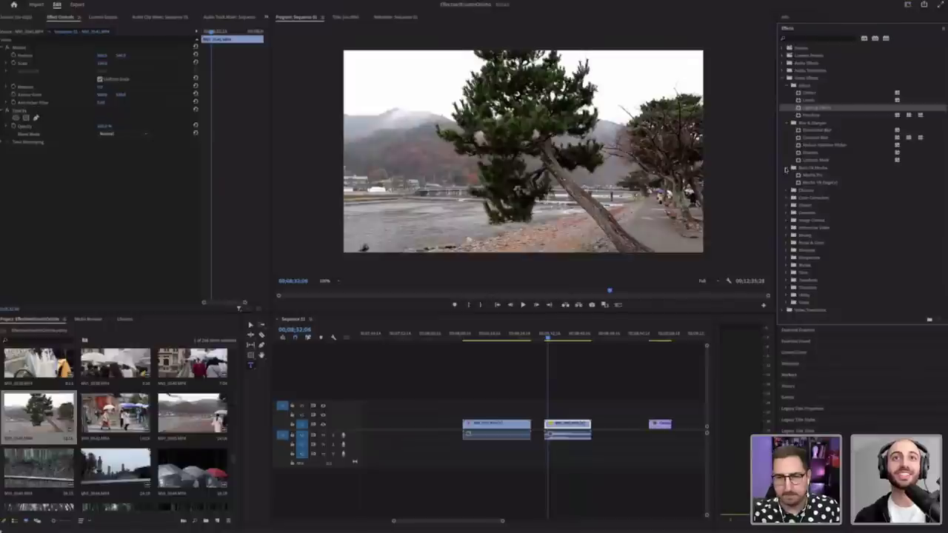
{"action": "left_click", "coordinate": [786, 168]}
{"action": "left_click", "coordinate": [786, 175]}
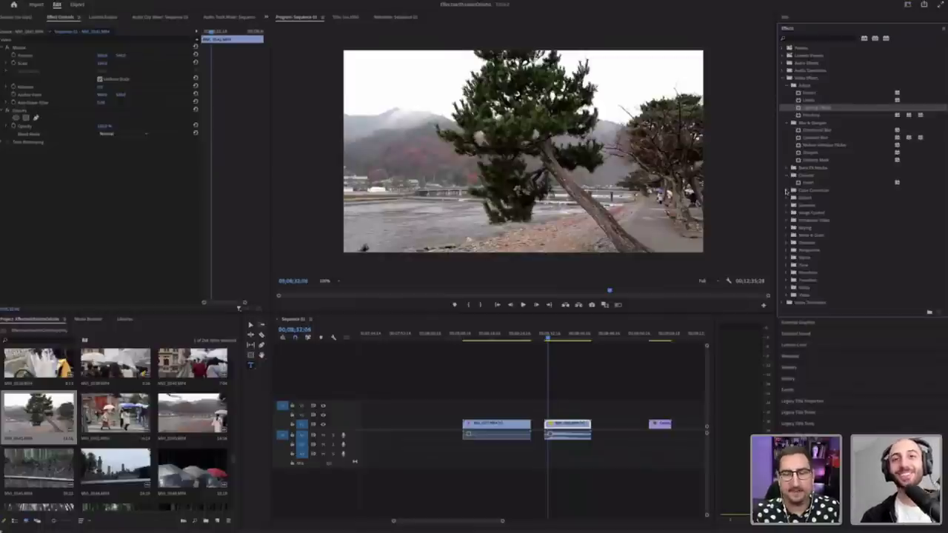
{"action": "left_click", "coordinate": [787, 191]}
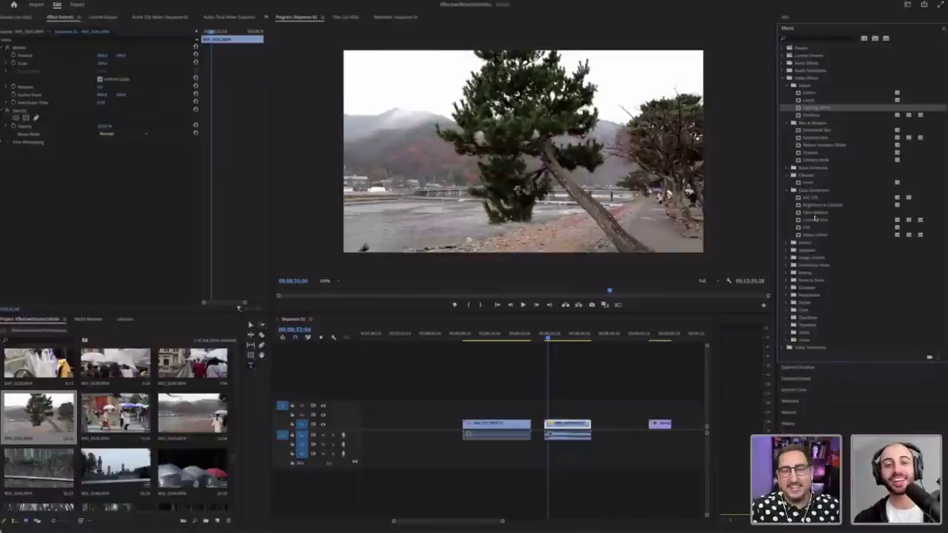
{"action": "left_click", "coordinate": [814, 214]}
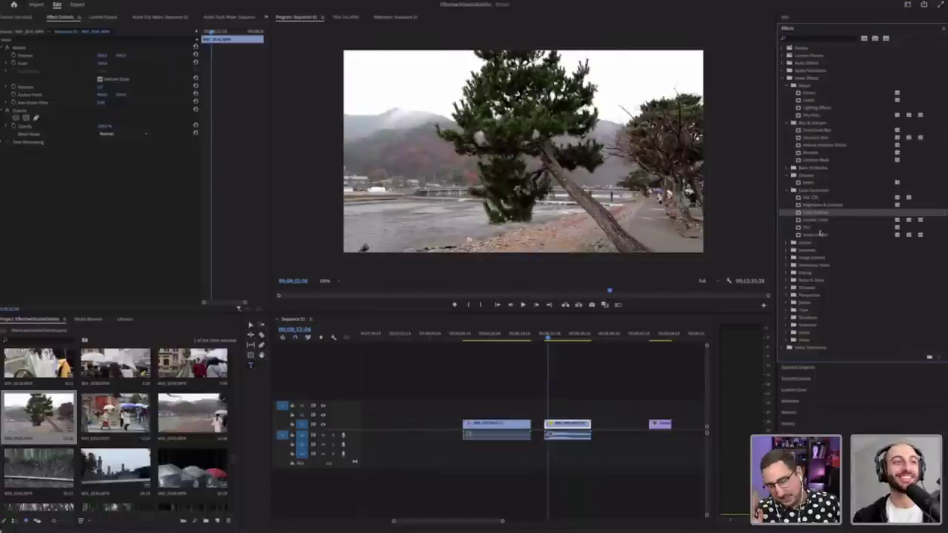
{"action": "left_click", "coordinate": [818, 229]}
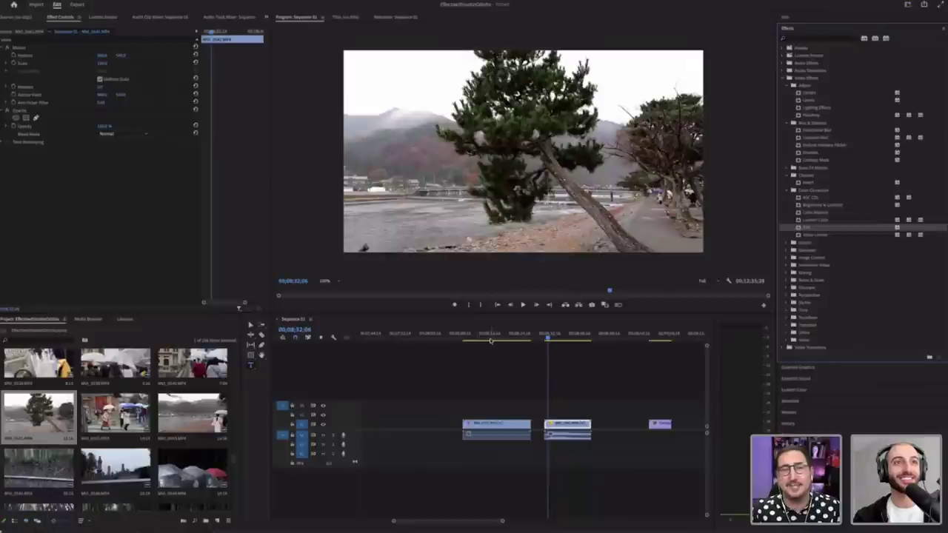
Step: Add the street clip of people with umbrellas before the city skyline clip, and collapse the Blur & Sharpen and Adjust effect categories
{"action": "mouse_move", "coordinate": [490, 340]}
{"action": "left_mouse_down"}
{"action": "mouse_move", "coordinate": [476, 341]}
{"action": "mouse_move", "coordinate": [485, 340]}
{"action": "left_mouse_up"}
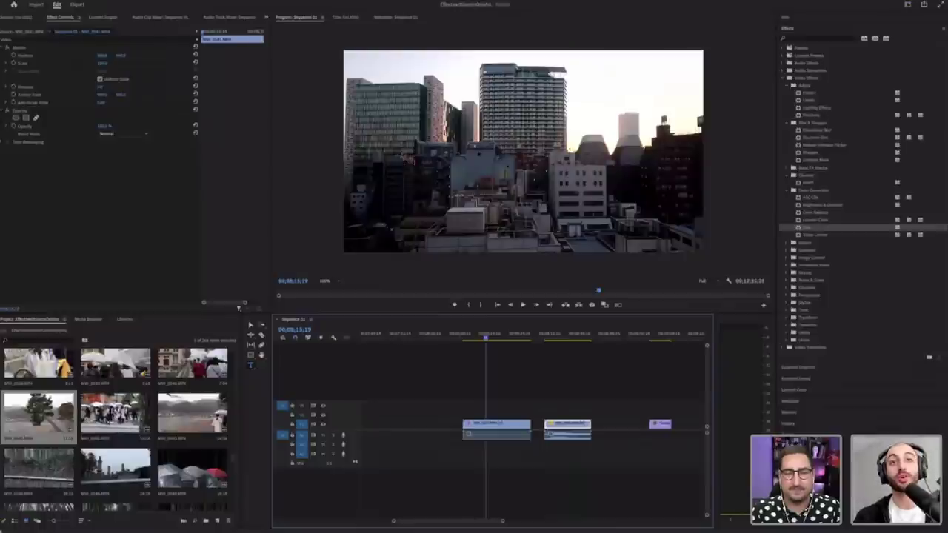
{"action": "left_click_drag", "start_coordinate": [115, 412], "coordinate": [459, 420]}
{"action": "left_click", "coordinate": [790, 123]}
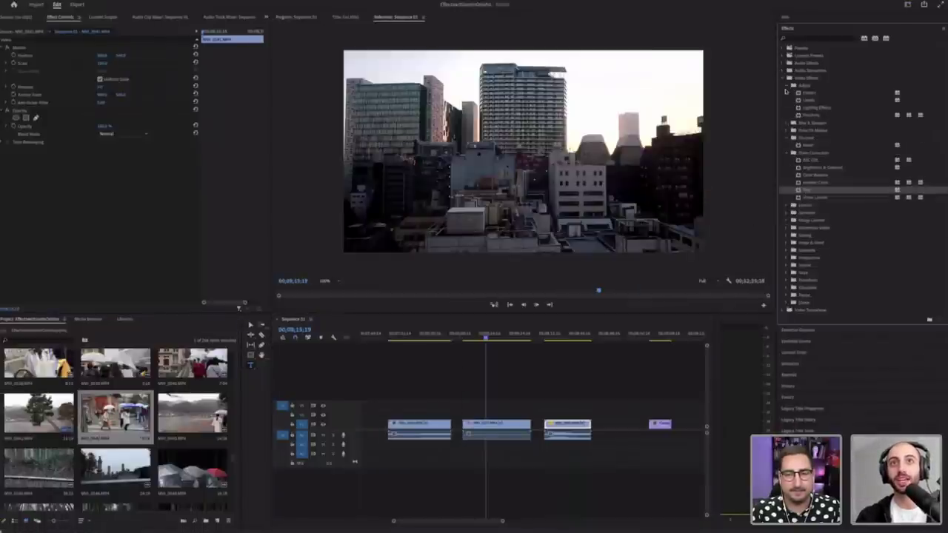
{"action": "left_click", "coordinate": [787, 86]}
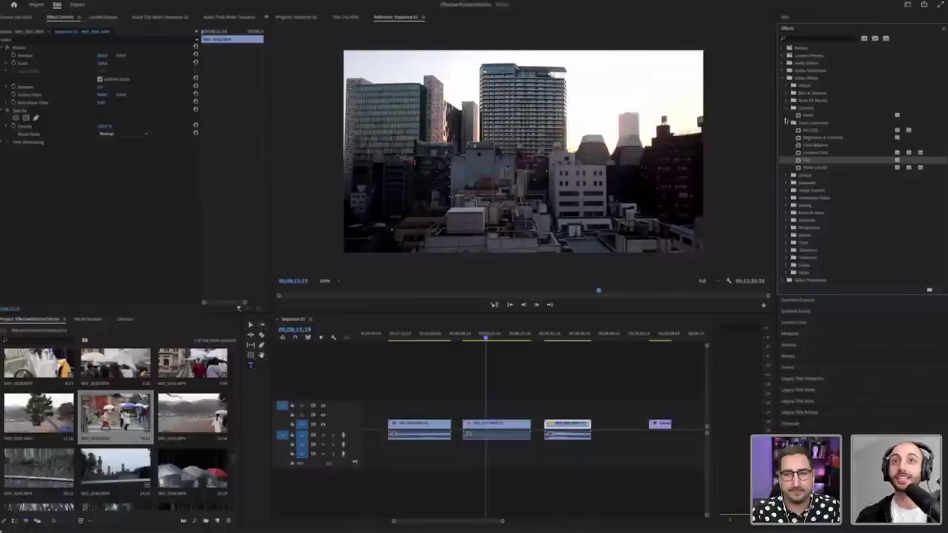
Step: Apply the Invert effect from the Channel category to the city skyline clip in the middle of the timeline
{"action": "left_click", "coordinate": [787, 122]}
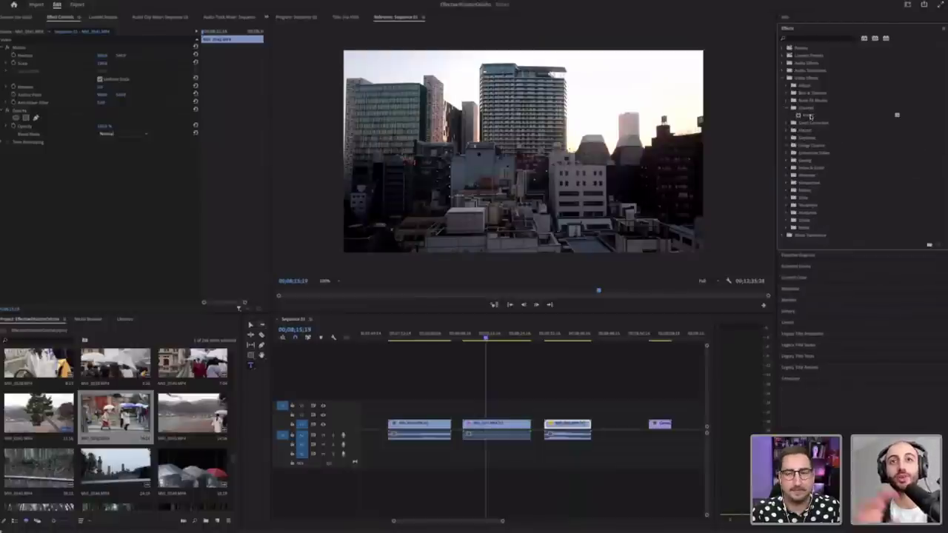
{"action": "left_click", "coordinate": [810, 117]}
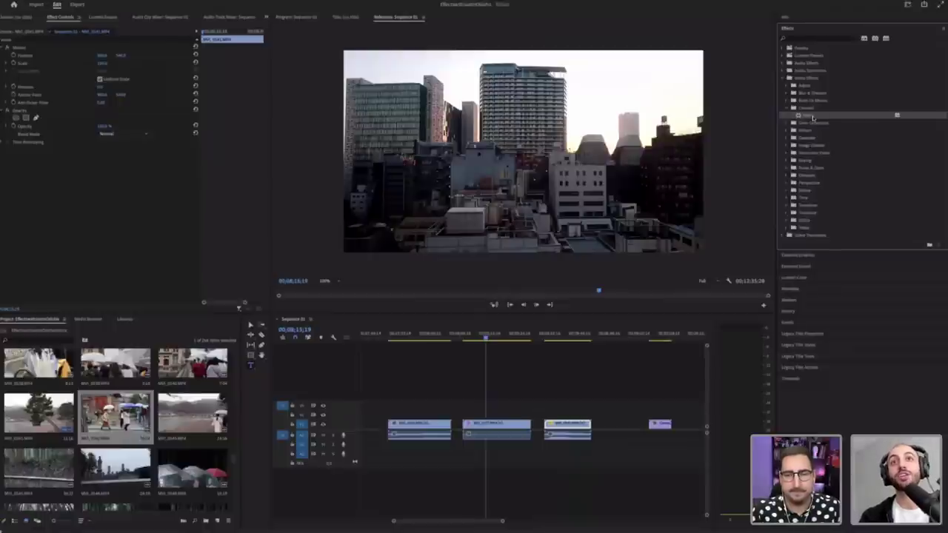
{"action": "left_click_drag", "start_coordinate": [813, 117], "coordinate": [505, 425]}
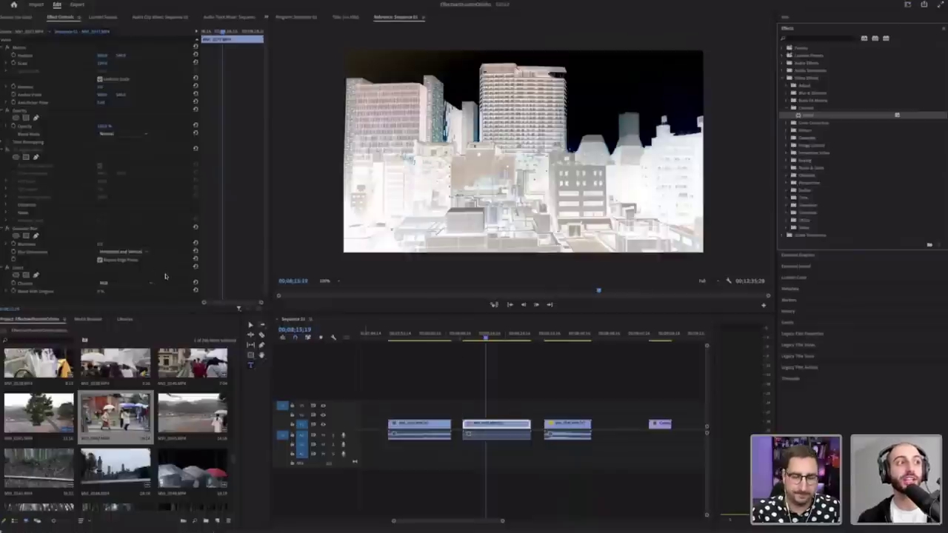
{"action": "scroll", "coordinate": [74, 271], "scroll_direction": "down", "scroll_amount": 1}
{"action": "left_click", "coordinate": [32, 278]}
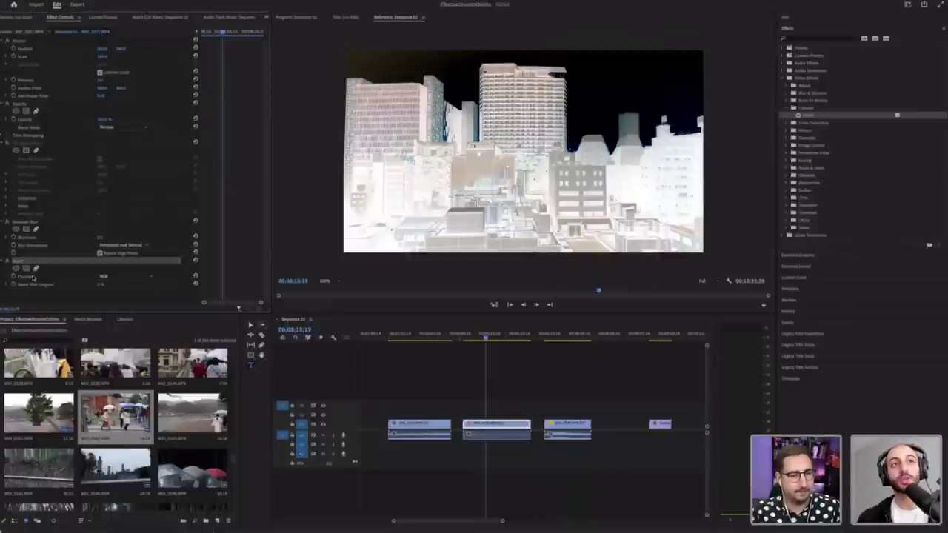
{"action": "left_click", "coordinate": [41, 278]}
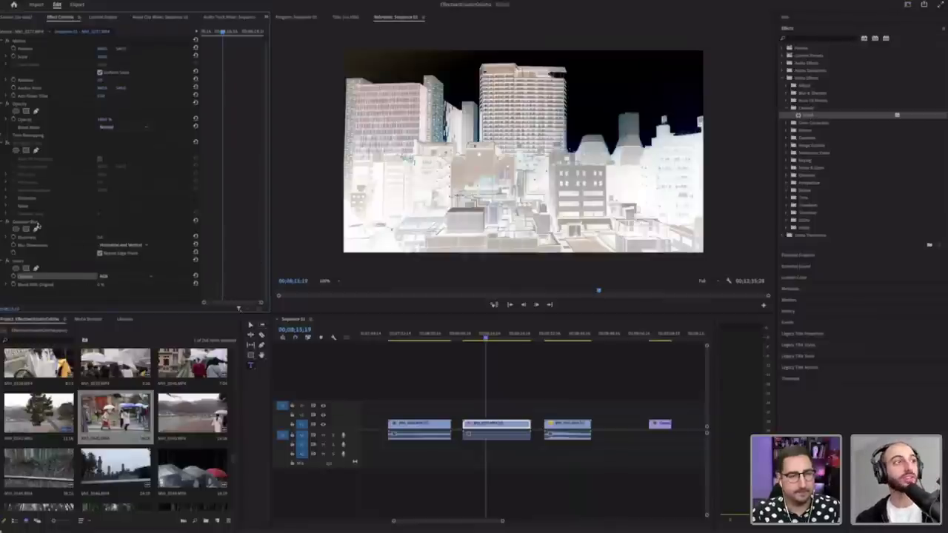
Step: Remove Gaussian Blur from the city skyline clip and preview the inverted footage across the clip
{"action": "left_click", "coordinate": [37, 225]}
{"action": "key", "text": "Delete"}
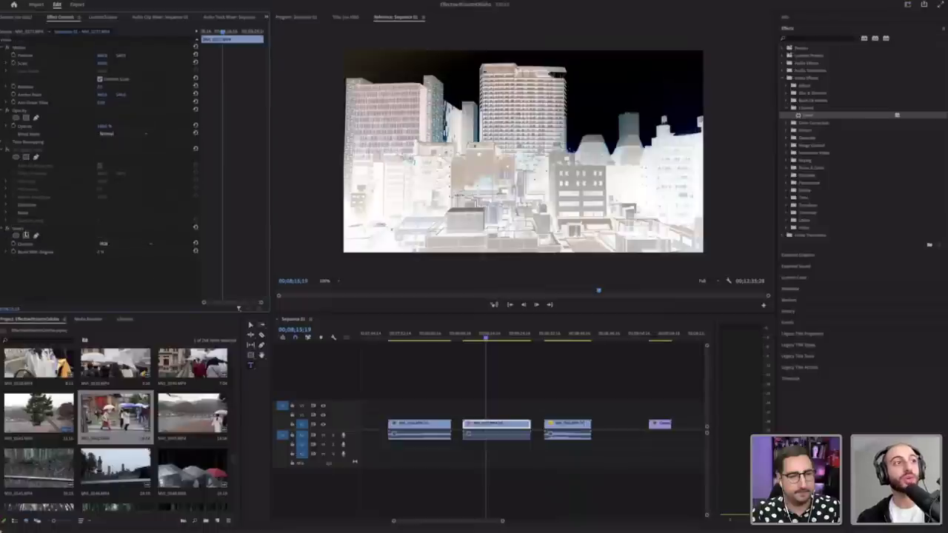
{"action": "left_click", "coordinate": [52, 245]}
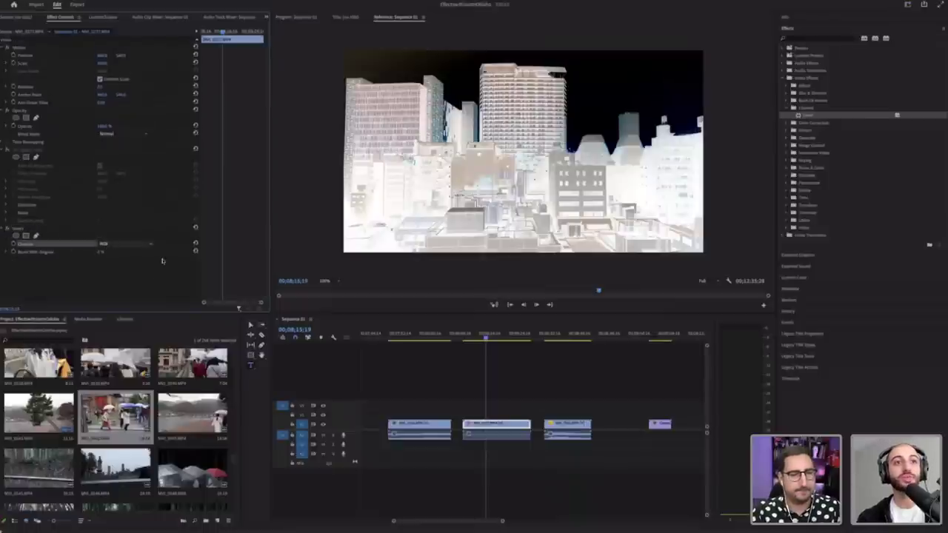
{"action": "left_click", "coordinate": [476, 337]}
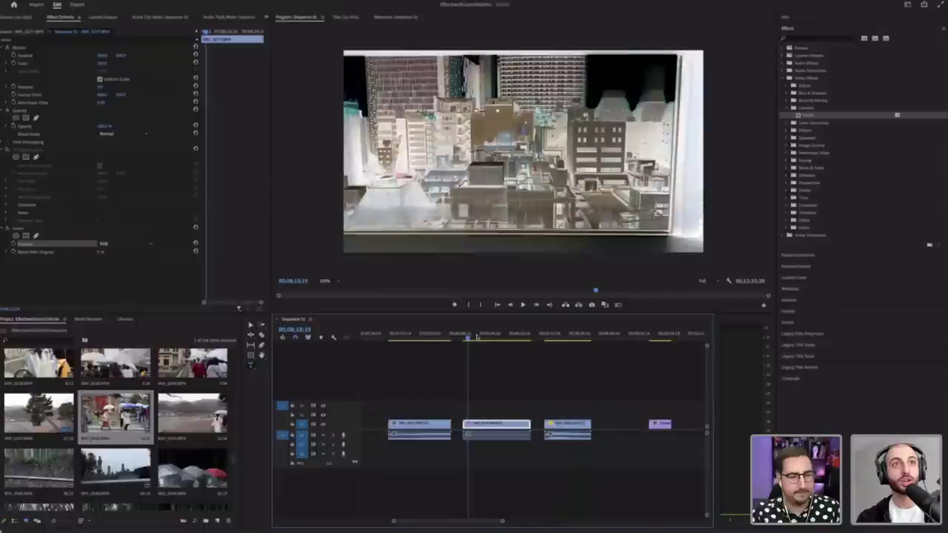
{"action": "left_click_drag", "start_coordinate": [483, 337], "coordinate": [503, 338]}
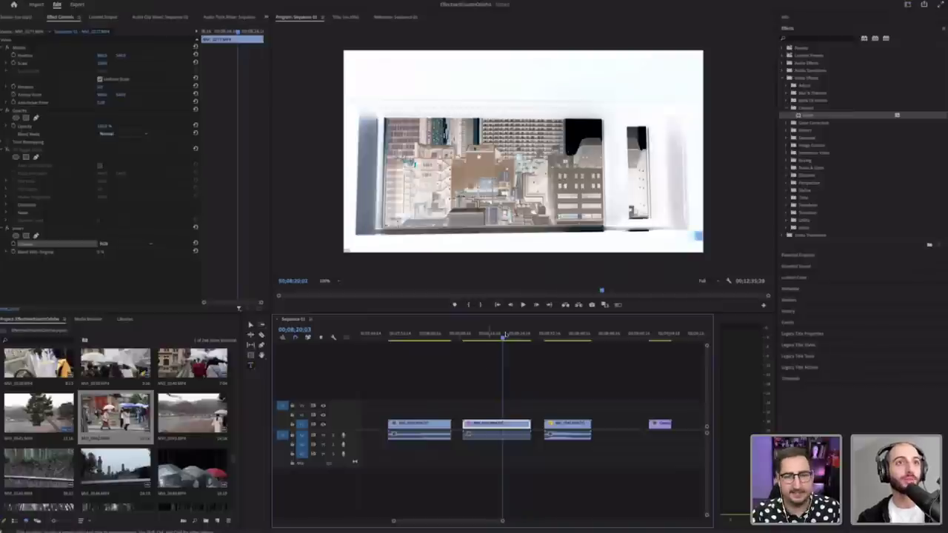
{"action": "mouse_move", "coordinate": [512, 336]}
{"action": "left_mouse_down"}
{"action": "mouse_move", "coordinate": [502, 337]}
{"action": "mouse_move", "coordinate": [510, 338]}
{"action": "left_mouse_up"}
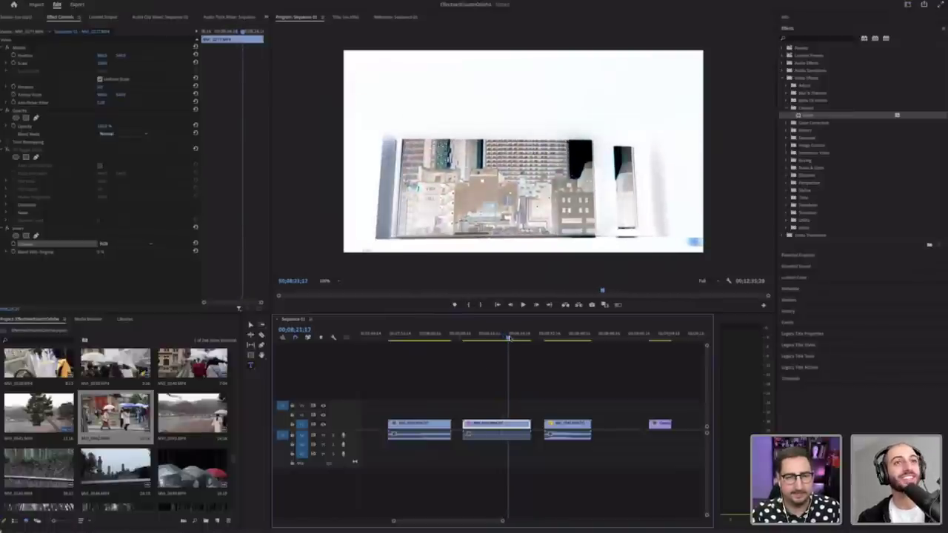
Step: Try the Red, Green and Blue channels for the Invert effect, comparing Red and Green twice
{"action": "left_click", "coordinate": [123, 246]}
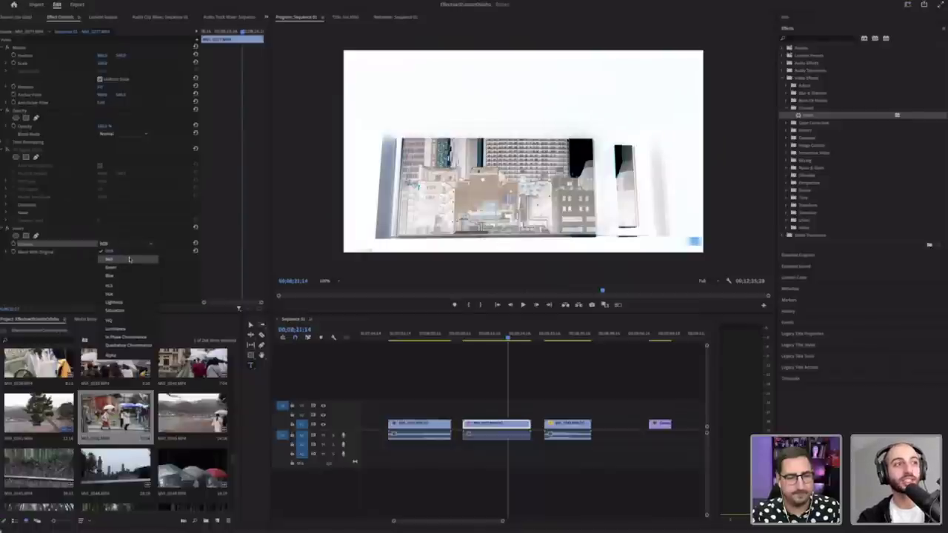
{"action": "left_click", "coordinate": [131, 260]}
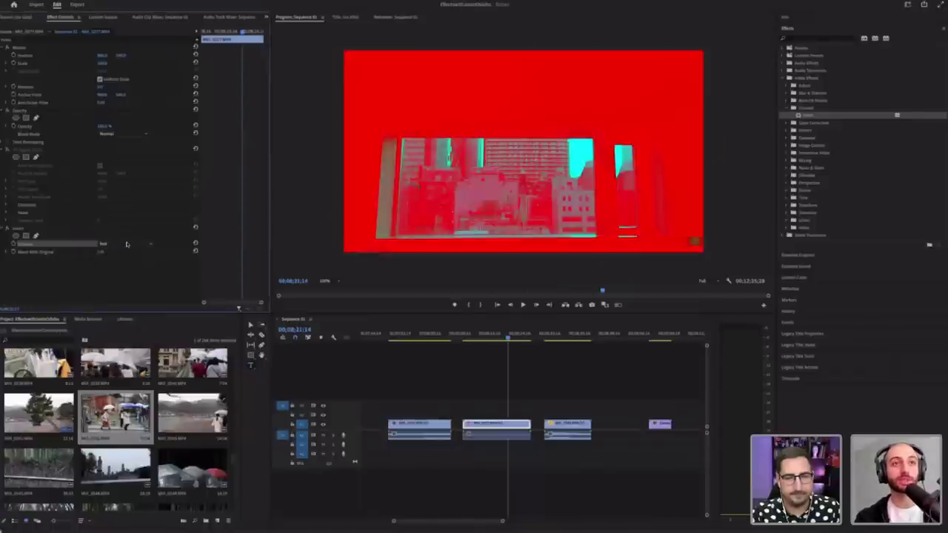
{"action": "left_click", "coordinate": [124, 245]}
{"action": "left_click", "coordinate": [125, 268]}
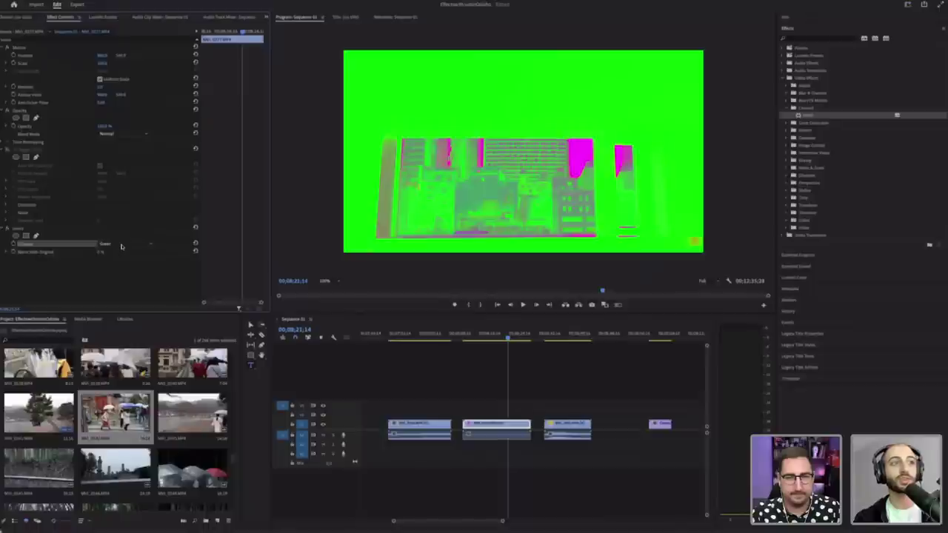
{"action": "left_click", "coordinate": [125, 245]}
{"action": "left_click", "coordinate": [125, 259]}
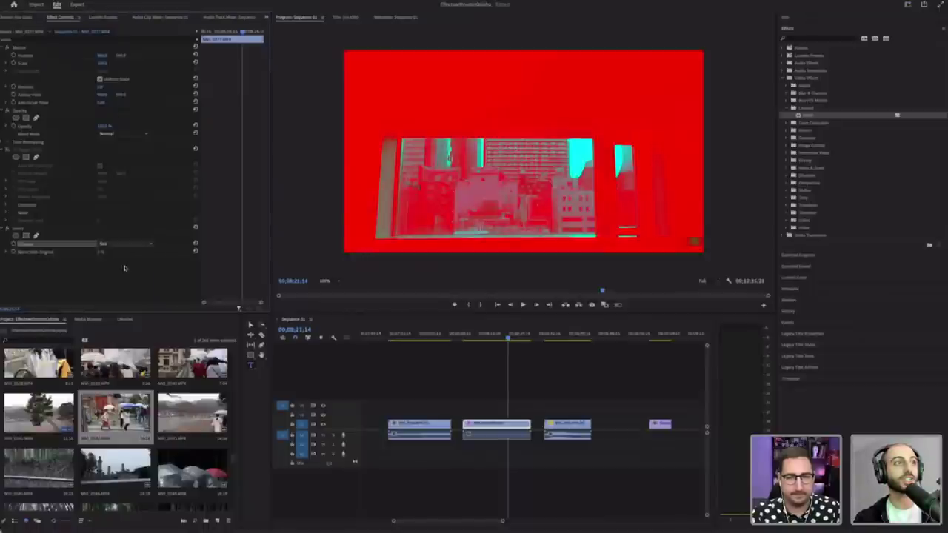
{"action": "left_click", "coordinate": [126, 246]}
{"action": "left_click", "coordinate": [132, 268]}
{"action": "left_click", "coordinate": [131, 246]}
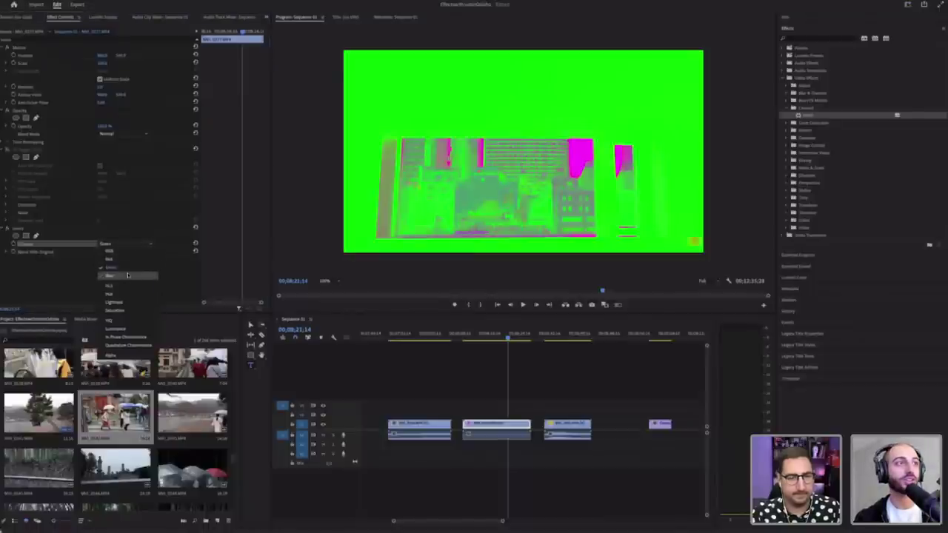
{"action": "left_click", "coordinate": [131, 275]}
Step: Try the Hue channel for the Invert effect and preview it at several points in the clip
{"action": "left_click", "coordinate": [135, 246]}
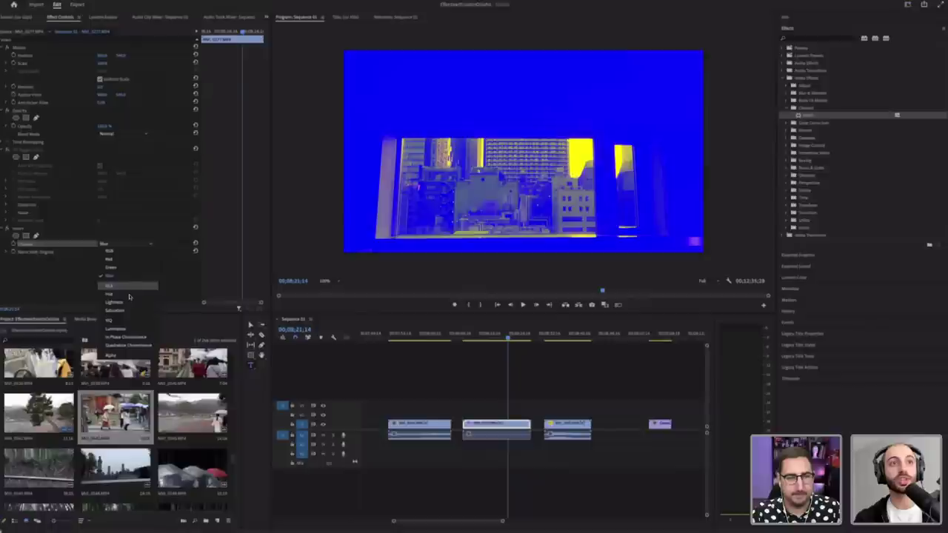
{"action": "left_click", "coordinate": [129, 296]}
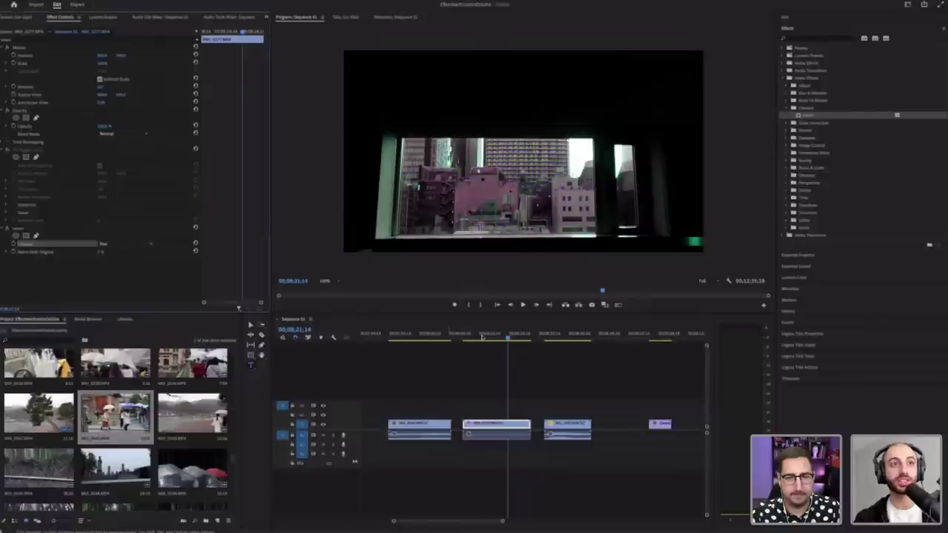
{"action": "left_click", "coordinate": [477, 334]}
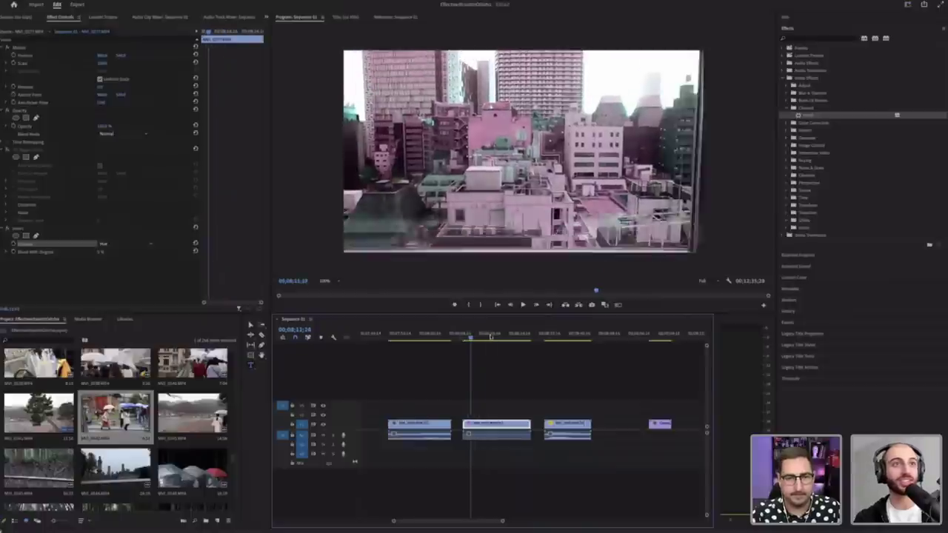
{"action": "mouse_move", "coordinate": [509, 337]}
{"action": "left_mouse_down"}
{"action": "mouse_move", "coordinate": [517, 336]}
{"action": "mouse_move", "coordinate": [497, 337]}
{"action": "left_mouse_up"}
{"action": "left_click", "coordinate": [496, 337]}
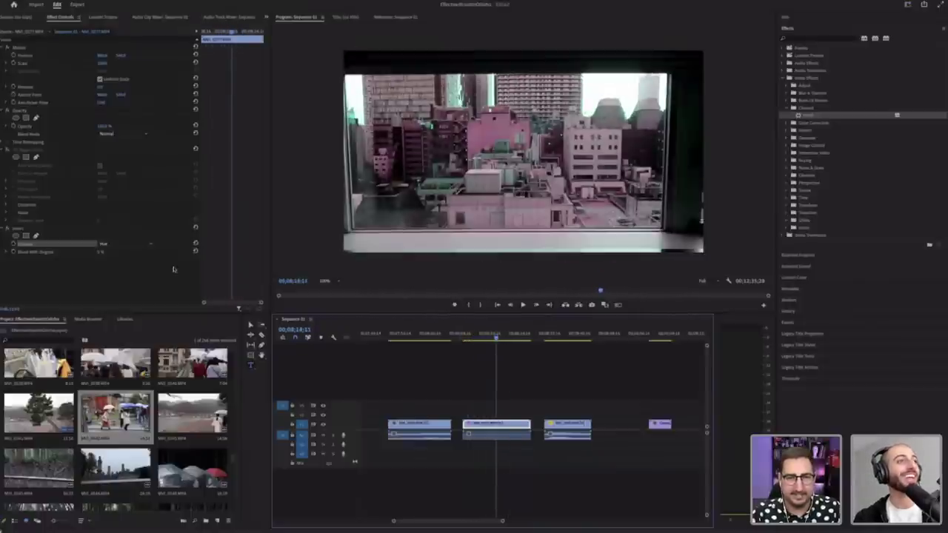
Step: Try the Lightness and Saturation channels for the Invert effect, then return the channel to RGB
{"action": "left_click", "coordinate": [129, 246]}
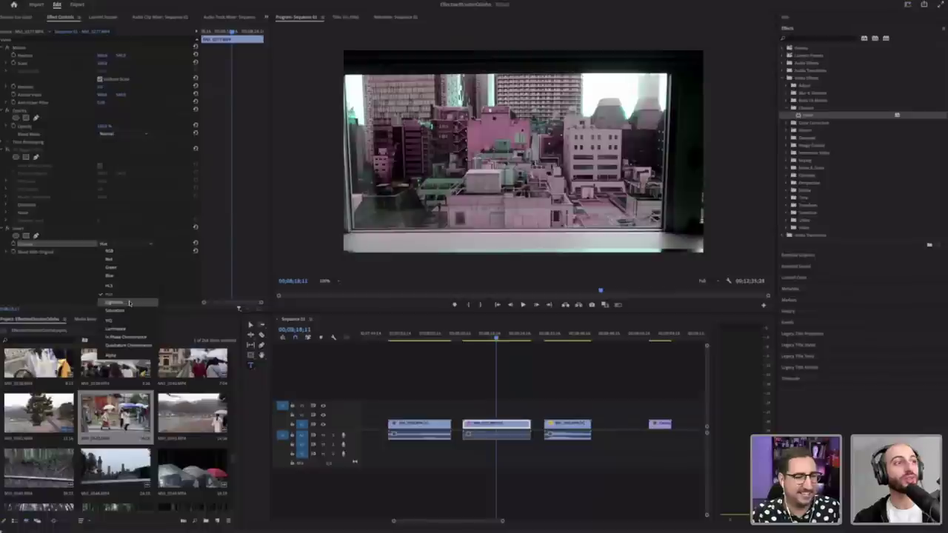
{"action": "left_click", "coordinate": [129, 302]}
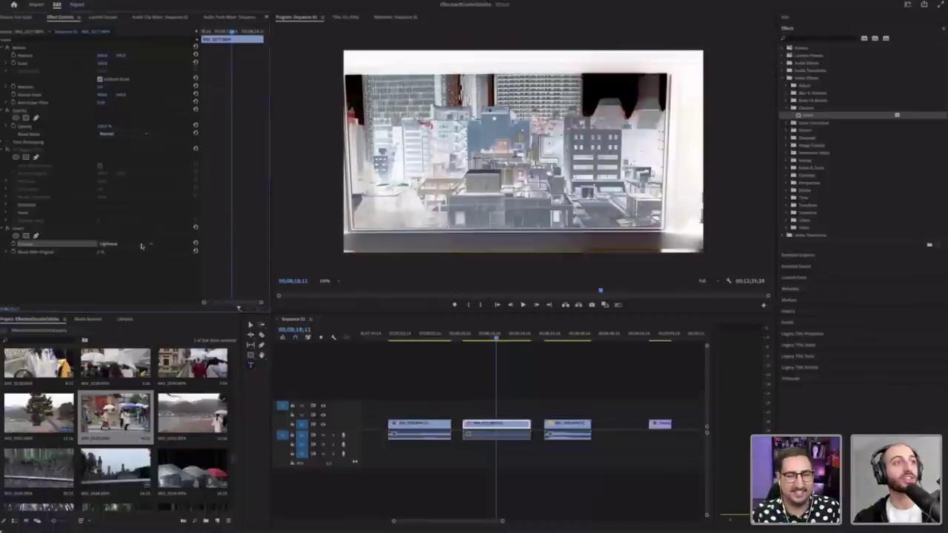
{"action": "left_click", "coordinate": [141, 243]}
{"action": "left_click", "coordinate": [128, 310]}
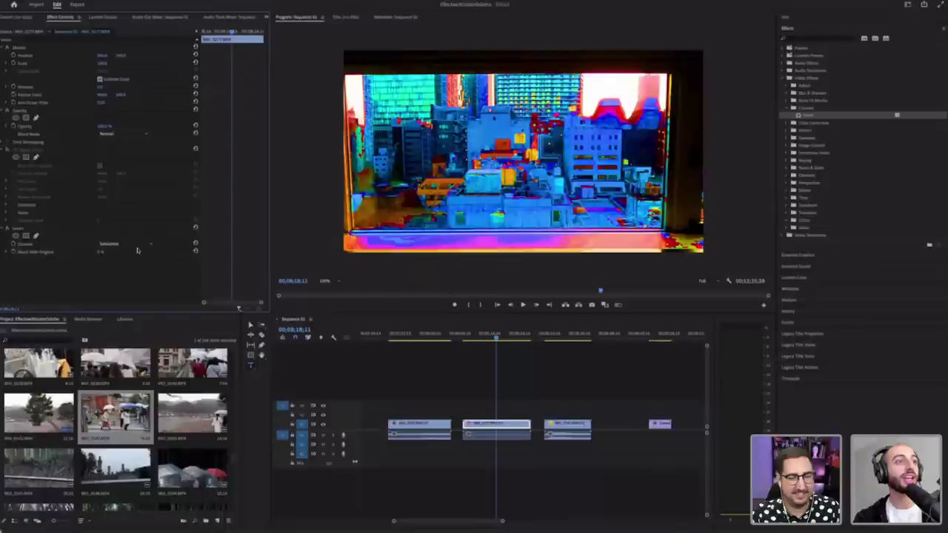
{"action": "left_click", "coordinate": [137, 247]}
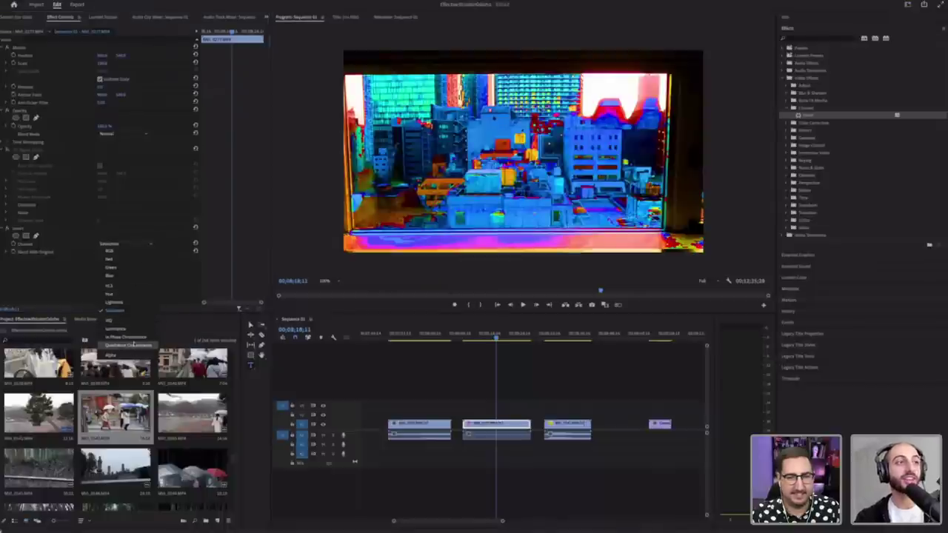
{"action": "left_click", "coordinate": [128, 251]}
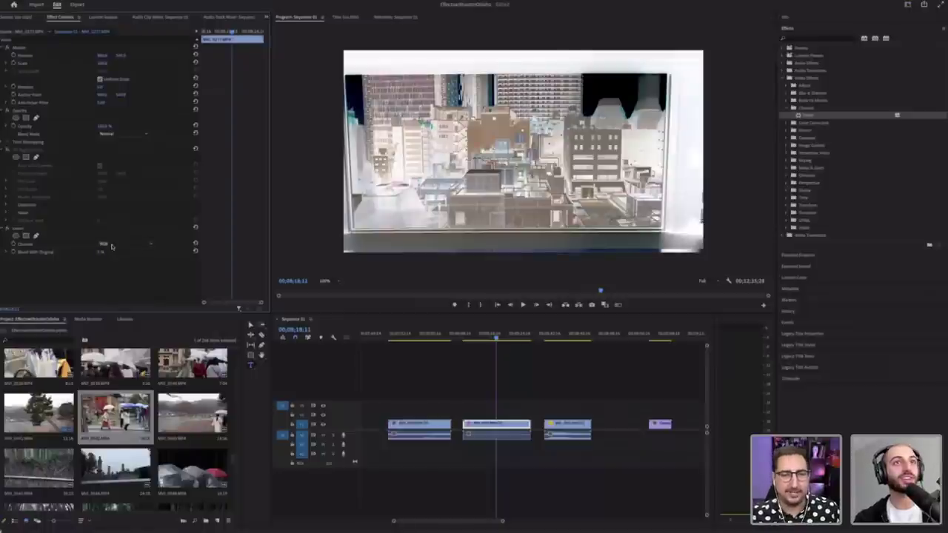
Step: Set the Invert effect's channel to Saturation and preview the start of the city skyline clip
{"action": "left_click", "coordinate": [112, 244]}
{"action": "left_click", "coordinate": [121, 313]}
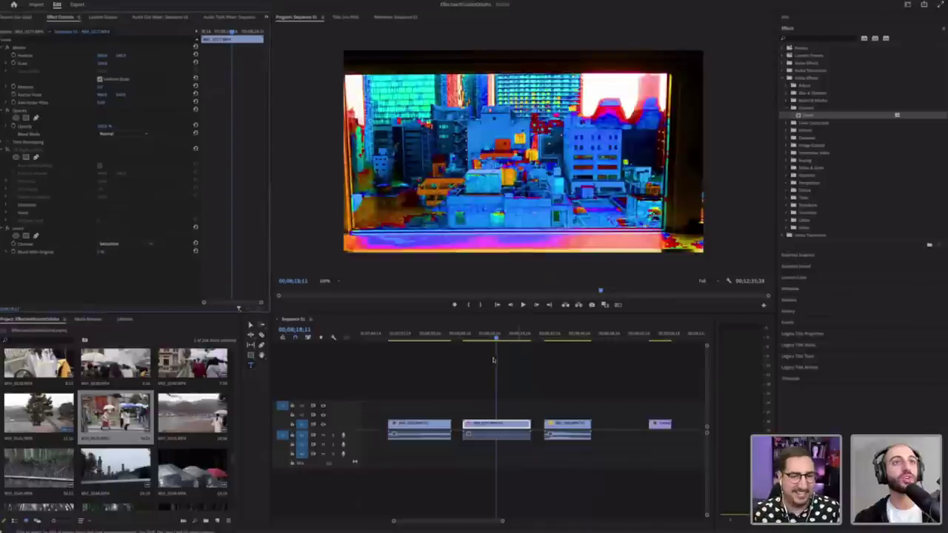
{"action": "left_click", "coordinate": [474, 335]}
{"action": "mouse_move", "coordinate": [474, 334]}
{"action": "left_mouse_down"}
{"action": "mouse_move", "coordinate": [462, 335]}
{"action": "mouse_move", "coordinate": [480, 335]}
{"action": "left_mouse_up"}
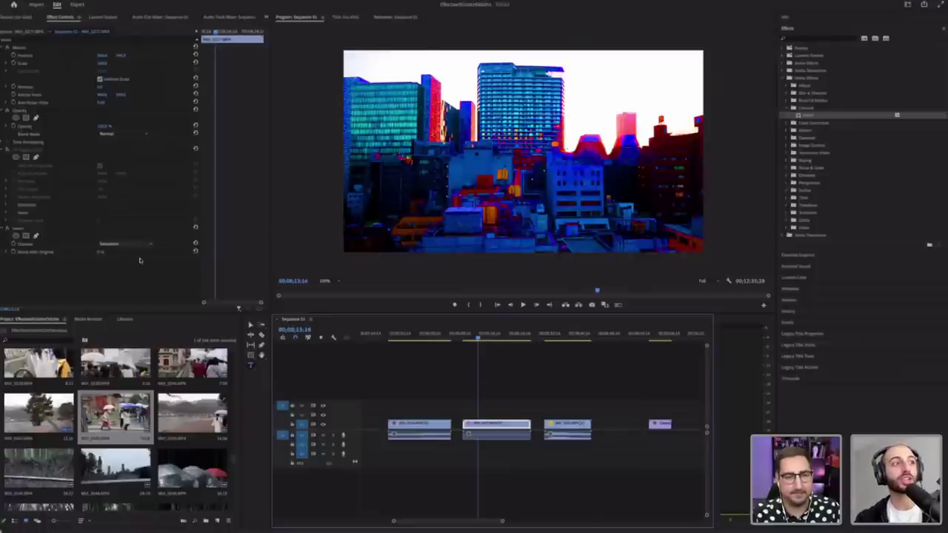
Step: Raise the Invert effect's Blend With Original partway and play the clip from its start to check the look
{"action": "left_click", "coordinate": [56, 253]}
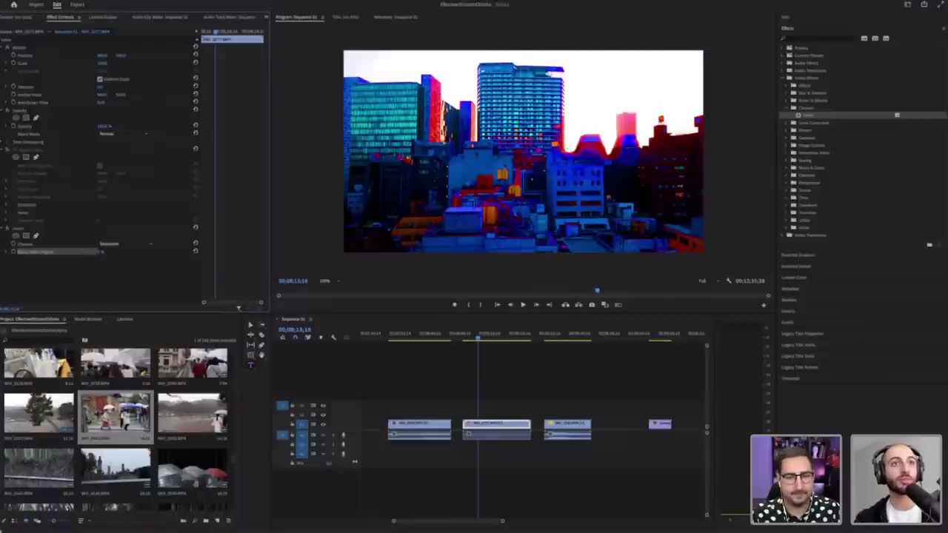
{"action": "left_click_drag", "start_coordinate": [101, 252], "coordinate": [138, 252]}
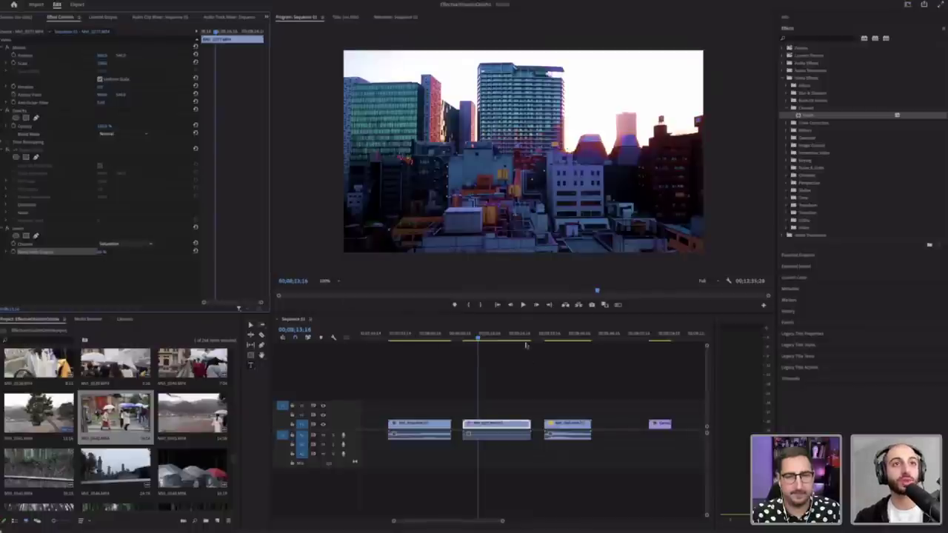
{"action": "left_click_drag", "start_coordinate": [486, 334], "coordinate": [467, 341]}
{"action": "key", "text": "space"}
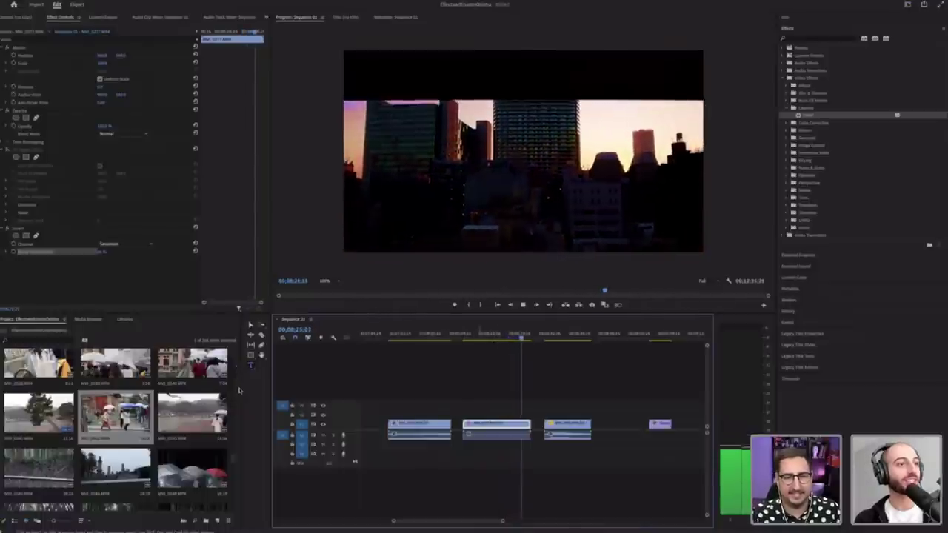
{"action": "key", "text": "space"}
Step: Browse the project footage for a night scene, review the city skyline clip again, and select the green-lit night street clip
{"action": "left_click_drag", "start_coordinate": [234, 458], "coordinate": [240, 493]}
{"action": "scroll", "coordinate": [240, 494], "scroll_direction": "up", "scroll_amount": 5}
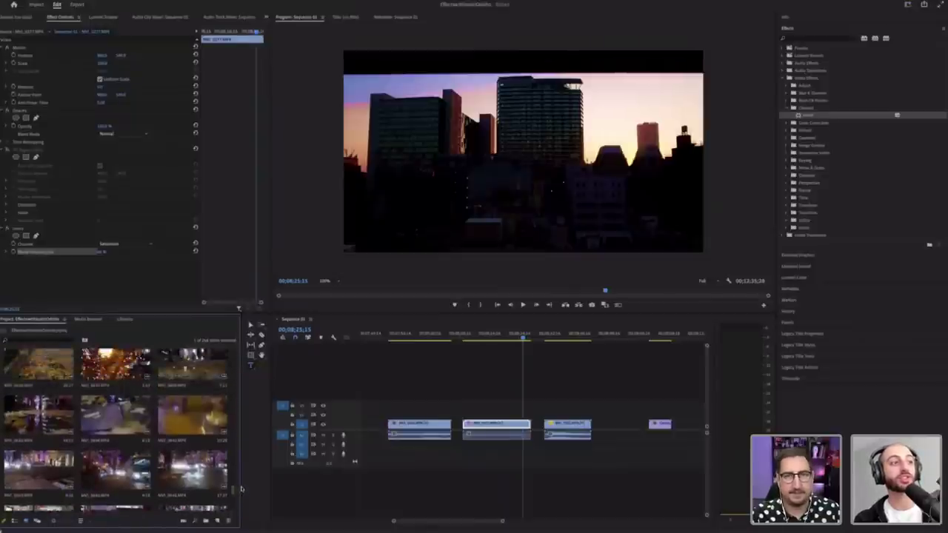
{"action": "scroll", "coordinate": [242, 486], "scroll_direction": "up", "scroll_amount": 5}
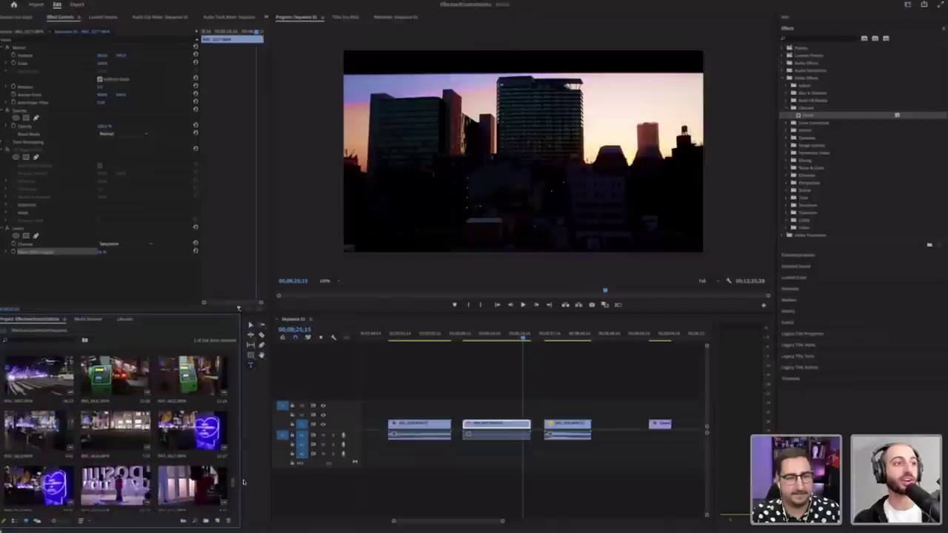
{"action": "scroll", "coordinate": [243, 478], "scroll_direction": "up", "scroll_amount": 5}
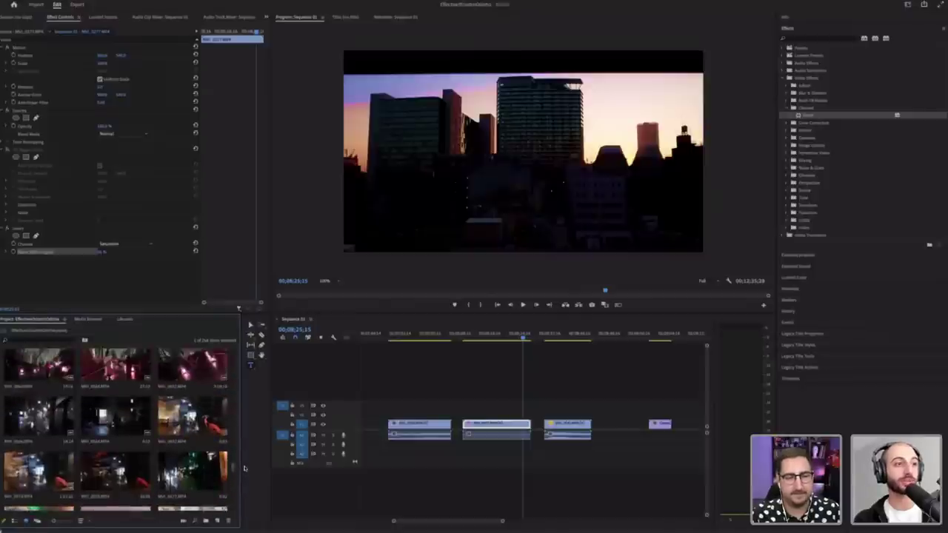
{"action": "scroll", "coordinate": [241, 469], "scroll_direction": "down", "scroll_amount": 1}
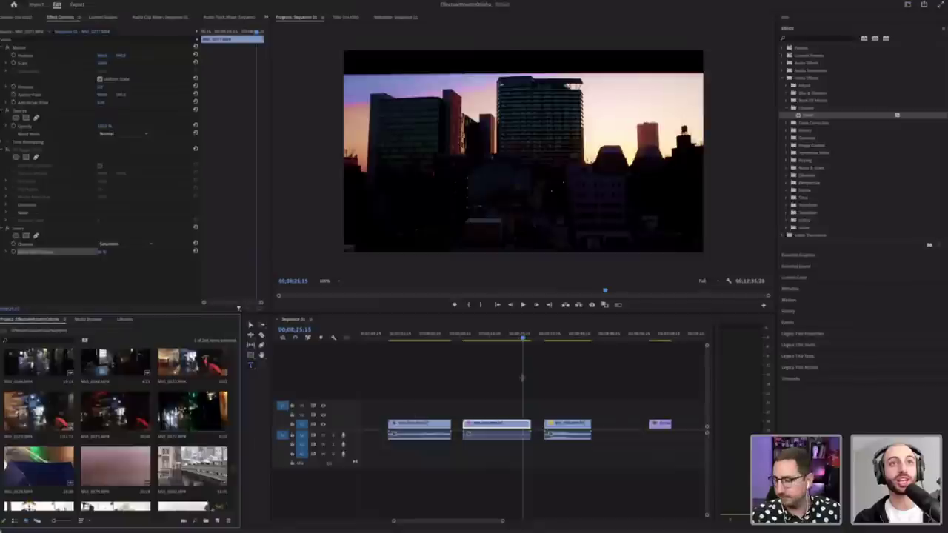
{"action": "left_click", "coordinate": [491, 335]}
{"action": "left_click_drag", "start_coordinate": [487, 335], "coordinate": [482, 336]}
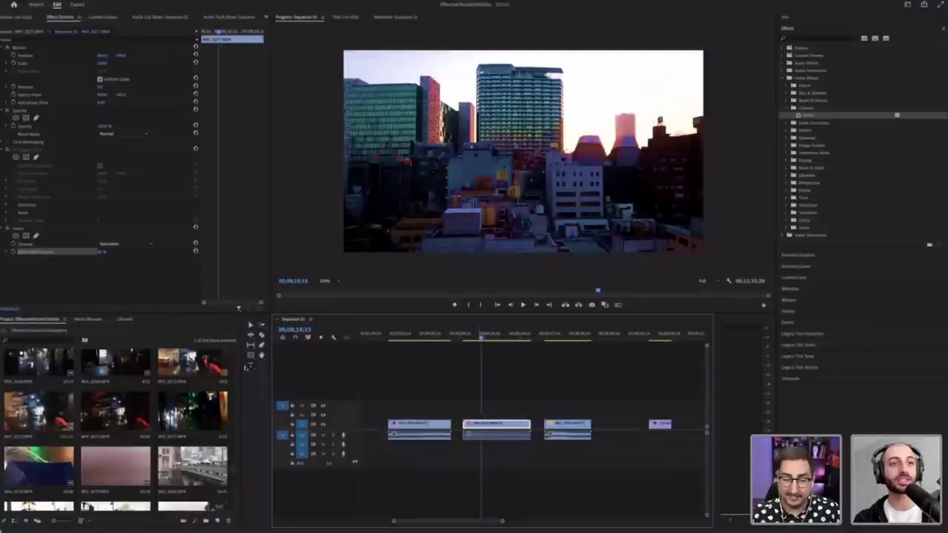
{"action": "left_click_drag", "start_coordinate": [171, 398], "coordinate": [610, 367]}
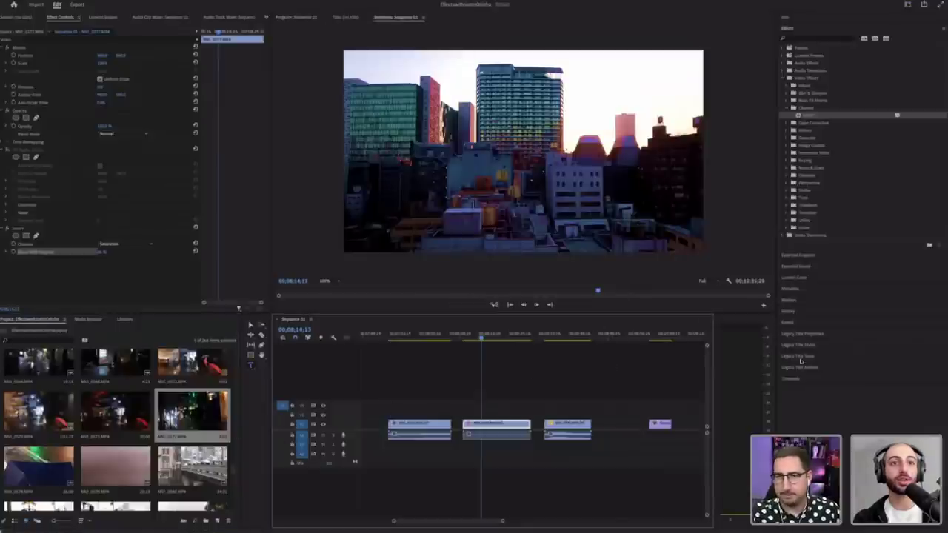
Step: Apply the Invert effect to the short green-lit night street clip in the timeline, with the playhead on that clip
{"action": "left_click", "coordinate": [606, 334]}
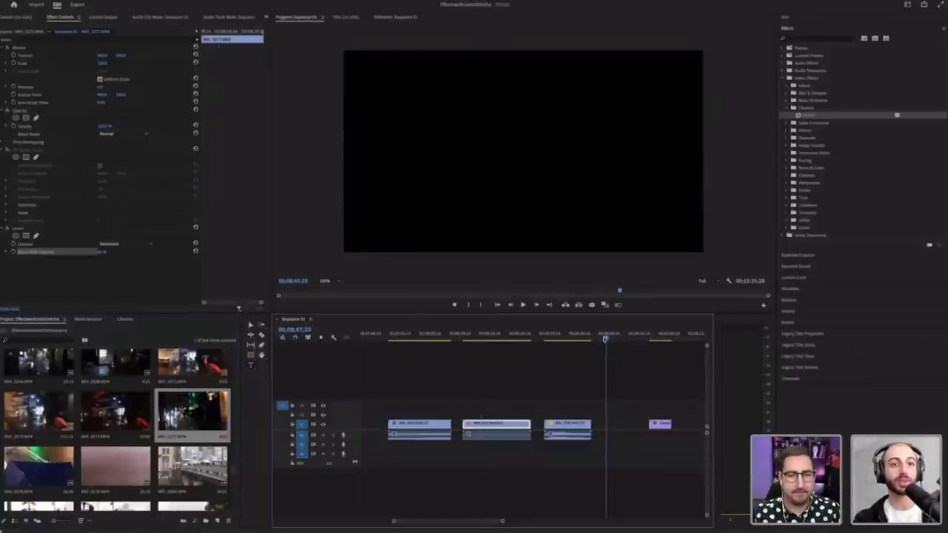
{"action": "left_click_drag", "start_coordinate": [502, 523], "coordinate": [448, 521]}
{"action": "left_click", "coordinate": [544, 339]}
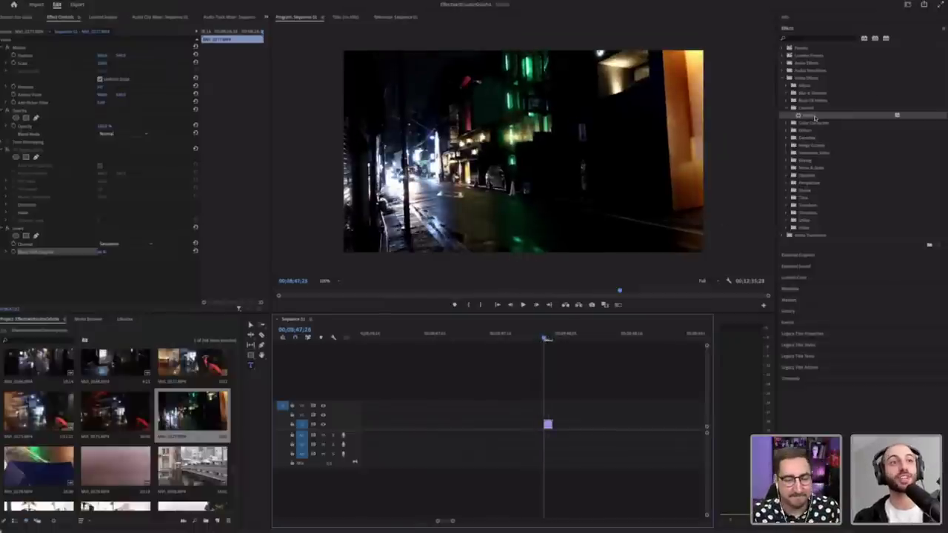
{"action": "left_click_drag", "start_coordinate": [646, 324], "coordinate": [546, 424]}
Step: Try the Saturation, Luminance, In Phase Chrominance and YIQ channels for Invert on the night clip, with Blend With Original raised
{"action": "left_click", "coordinate": [105, 164]}
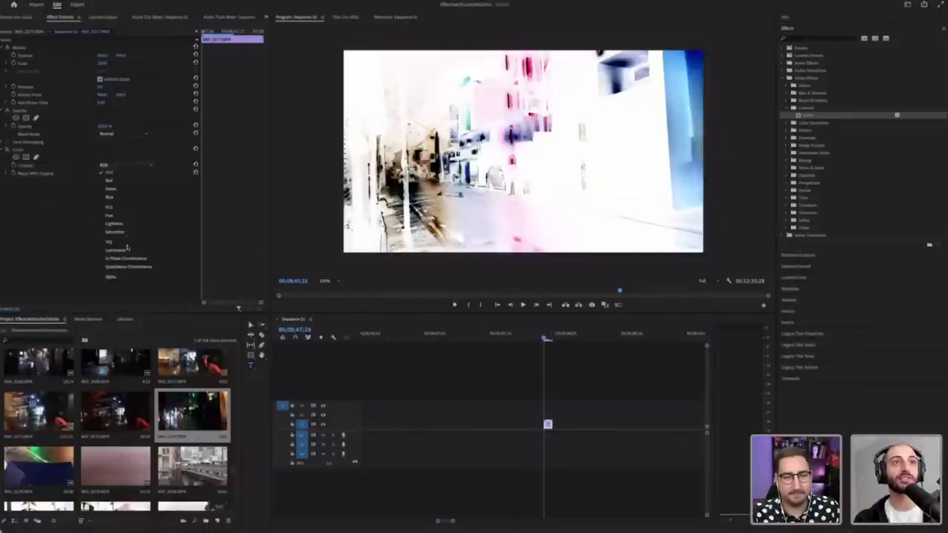
{"action": "left_click", "coordinate": [134, 233]}
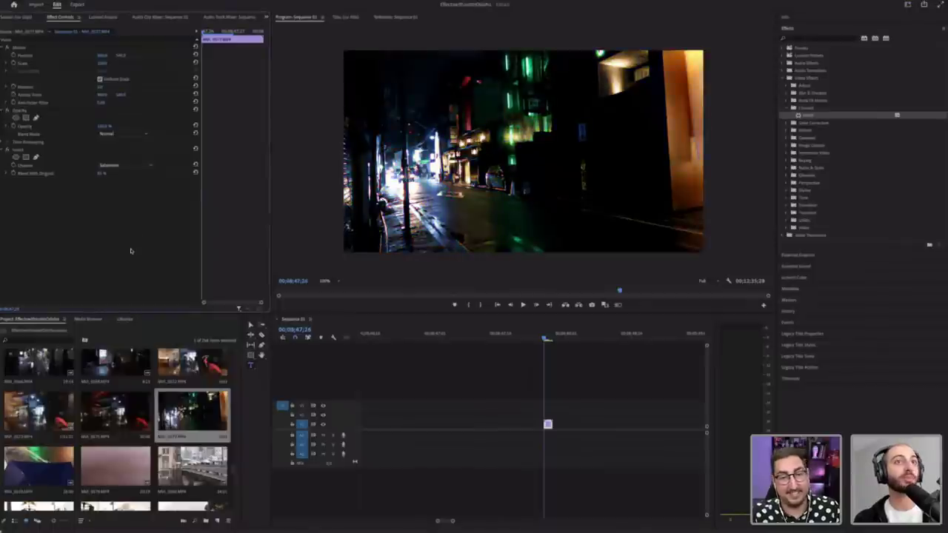
{"action": "left_click", "coordinate": [131, 165]}
{"action": "left_click", "coordinate": [134, 250]}
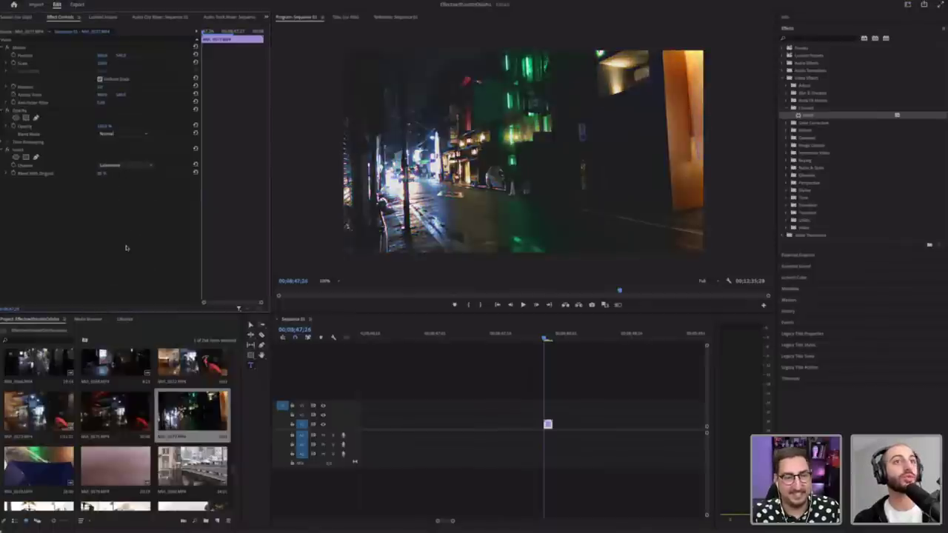
{"action": "left_click", "coordinate": [129, 258]}
{"action": "left_click", "coordinate": [138, 166]}
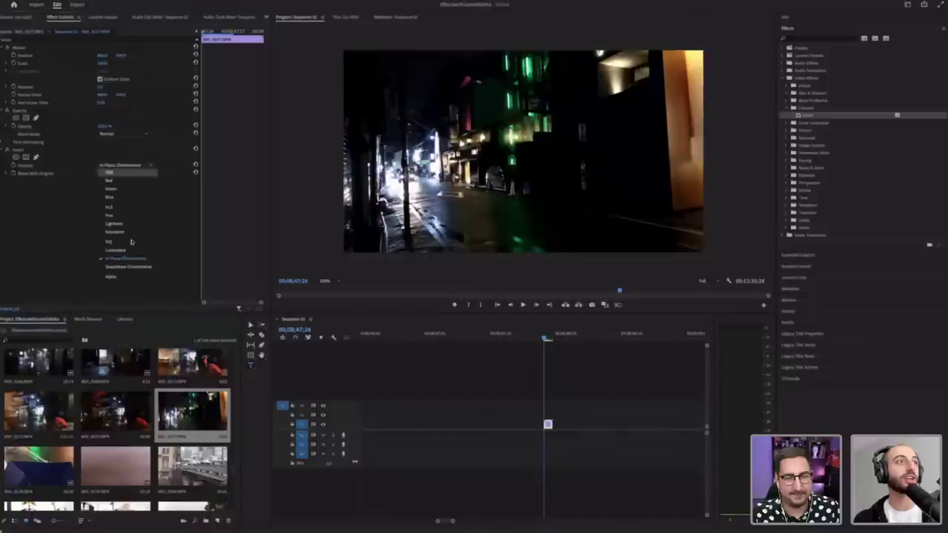
{"action": "left_click", "coordinate": [131, 241]}
Step: Try the HLS and Blue channels for the night clip's Invert effect and preview the Blue version
{"action": "left_click", "coordinate": [137, 167]}
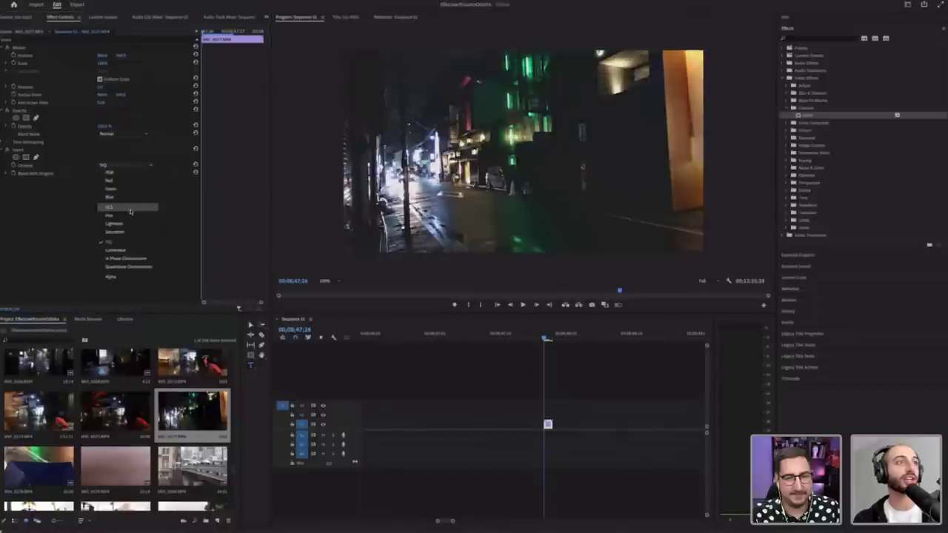
{"action": "left_click", "coordinate": [130, 212]}
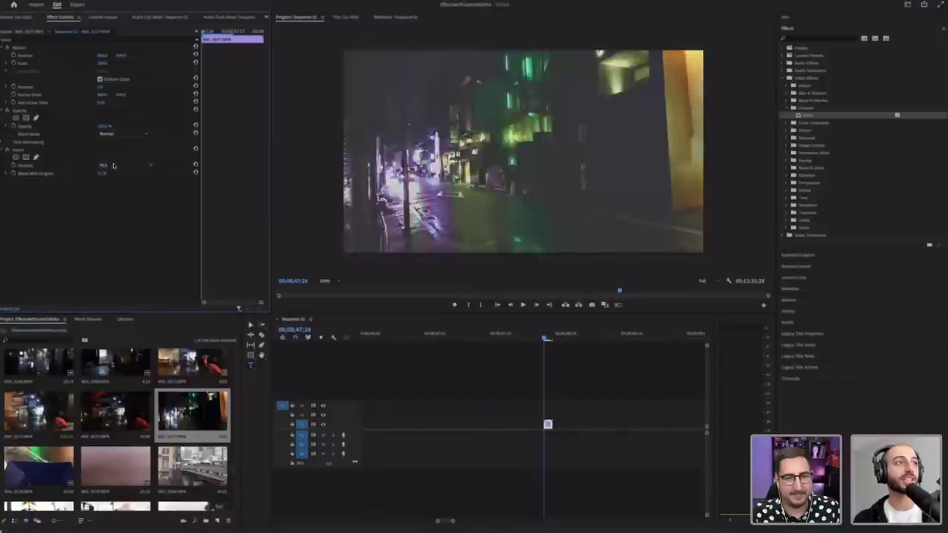
{"action": "left_click", "coordinate": [111, 165]}
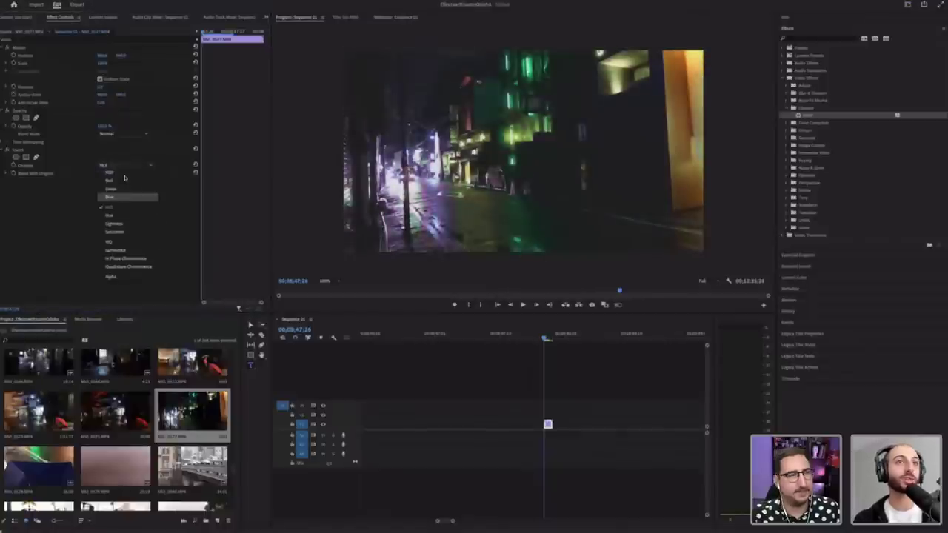
{"action": "left_click", "coordinate": [123, 197]}
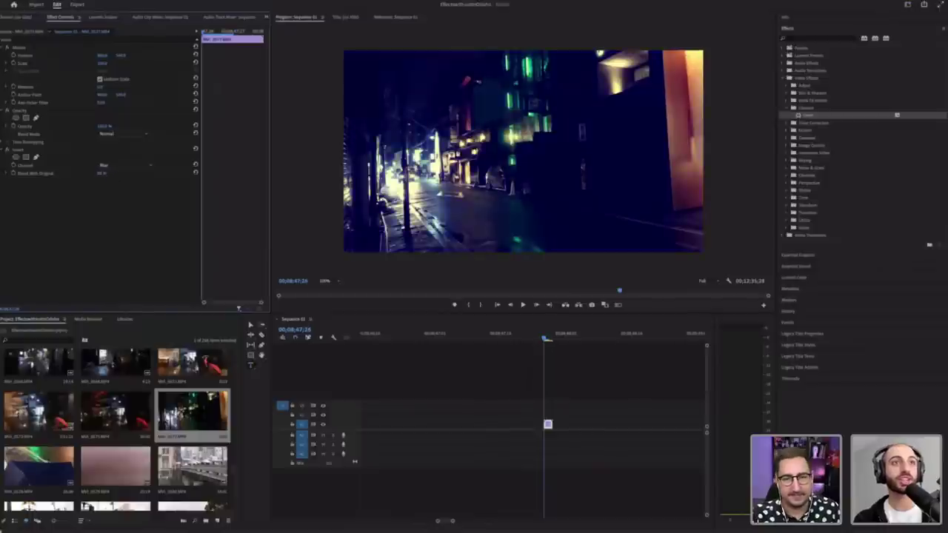
{"action": "key", "text": "space"}
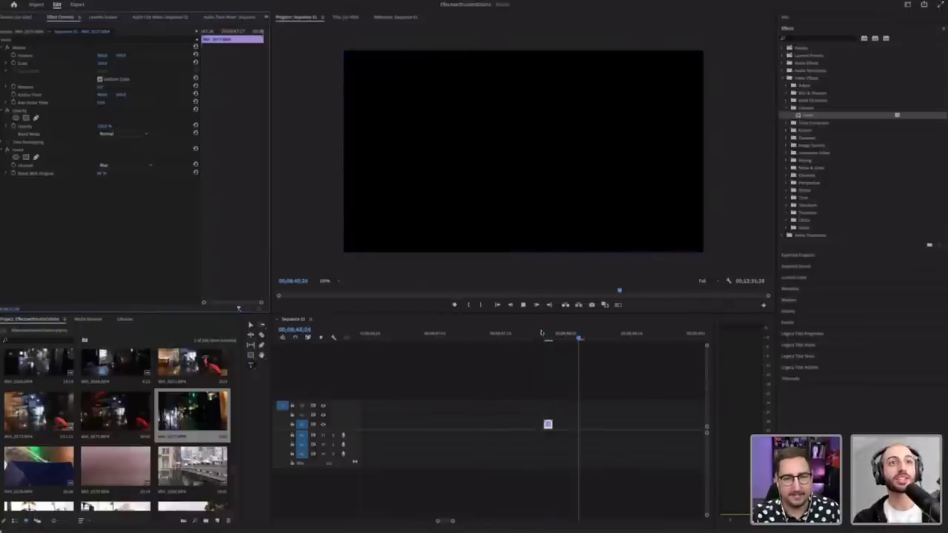
{"action": "key", "text": "space"}
{"action": "left_click_drag", "start_coordinate": [545, 338], "coordinate": [548, 338]}
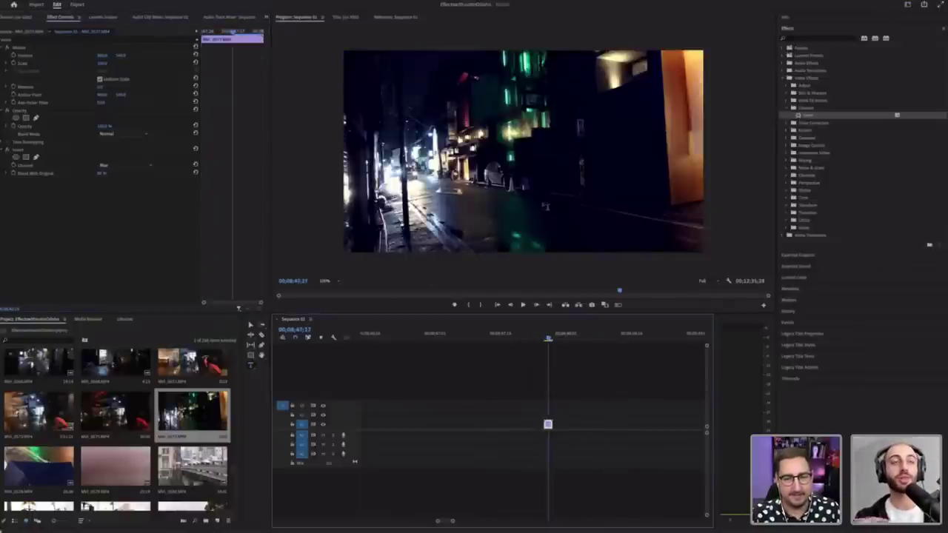
Step: Try the Red channel for the night clip's Invert effect, then set the channel back to RGB
{"action": "left_click", "coordinate": [116, 173]}
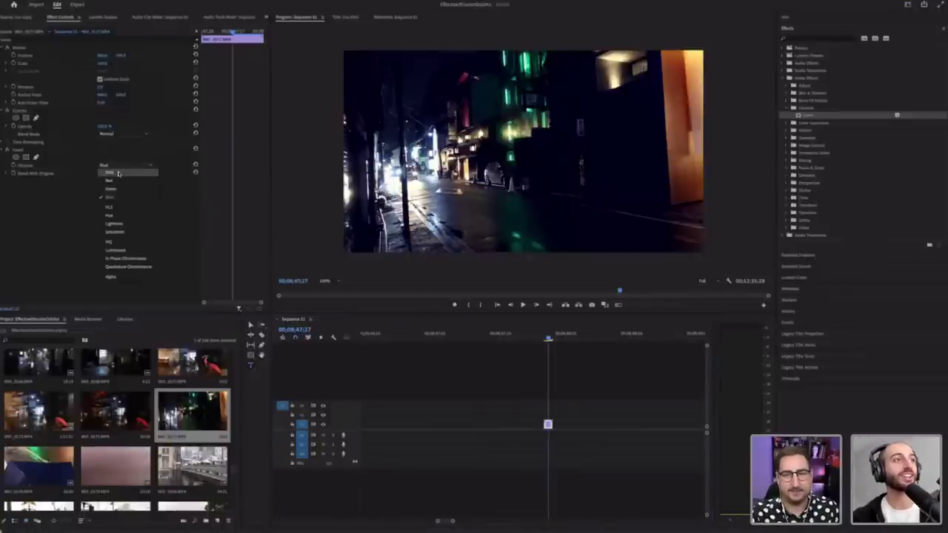
{"action": "left_click", "coordinate": [124, 180]}
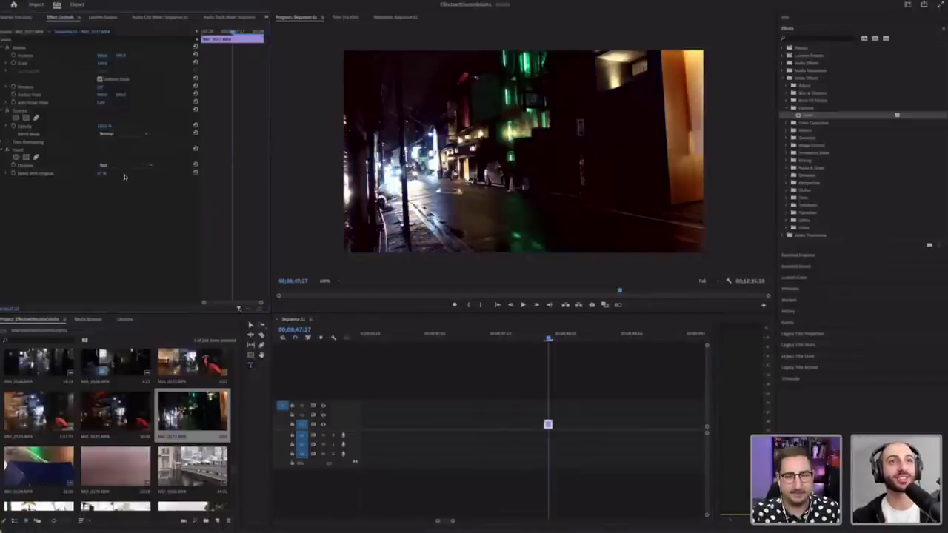
{"action": "left_click", "coordinate": [125, 166]}
{"action": "left_click", "coordinate": [125, 175]}
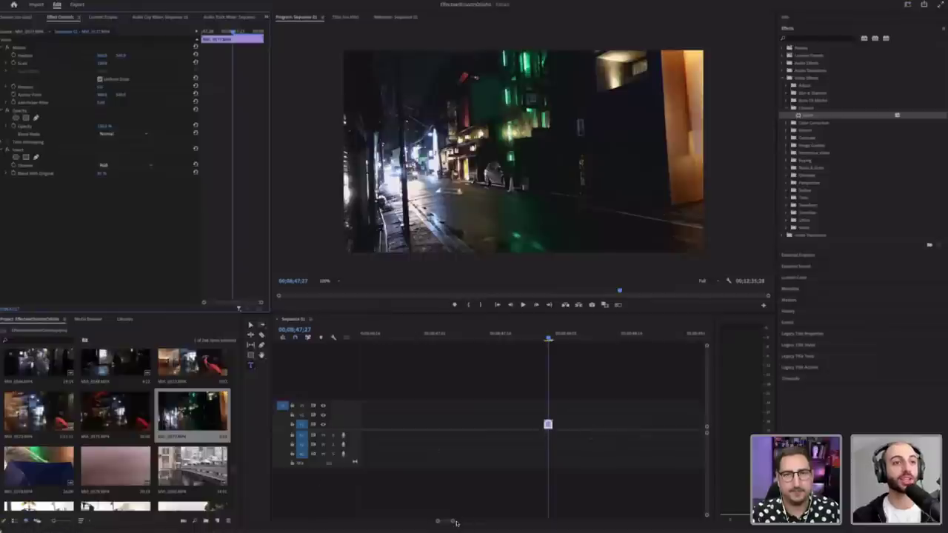
Step: Return the playhead to the city skyline clip and review its inverted look at two points
{"action": "left_click_drag", "start_coordinate": [454, 522], "coordinate": [498, 481]}
{"action": "left_click", "coordinate": [422, 336]}
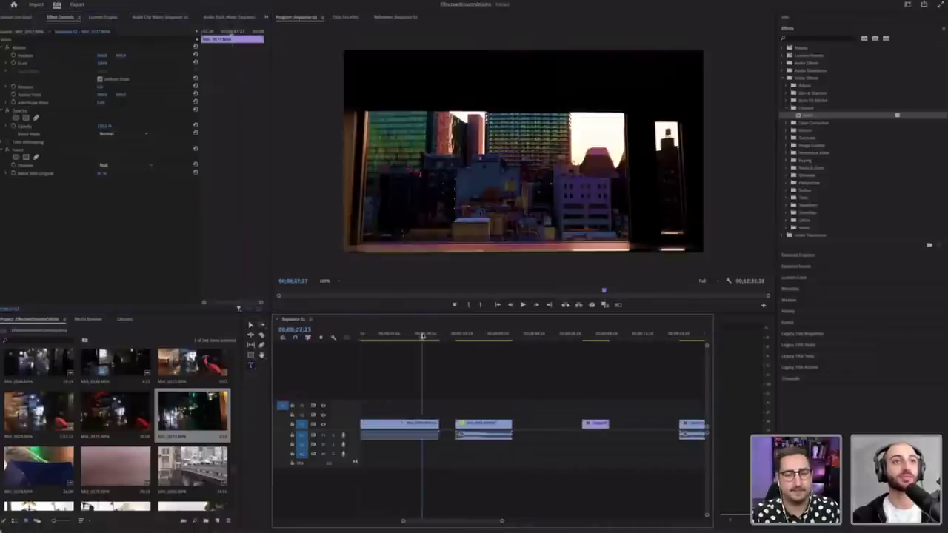
{"action": "left_click", "coordinate": [397, 335]}
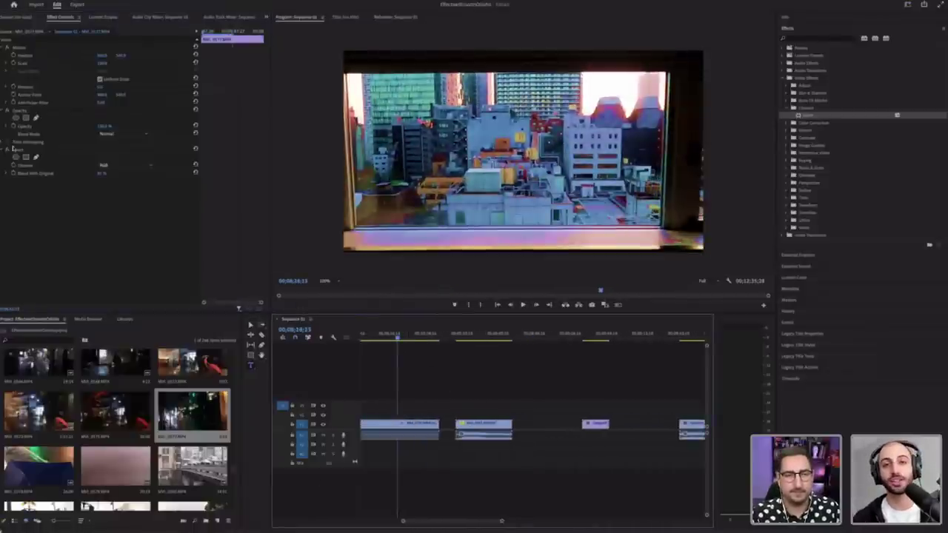
Step: Delete the Invert effect from the night street clip
{"action": "left_click", "coordinate": [17, 150]}
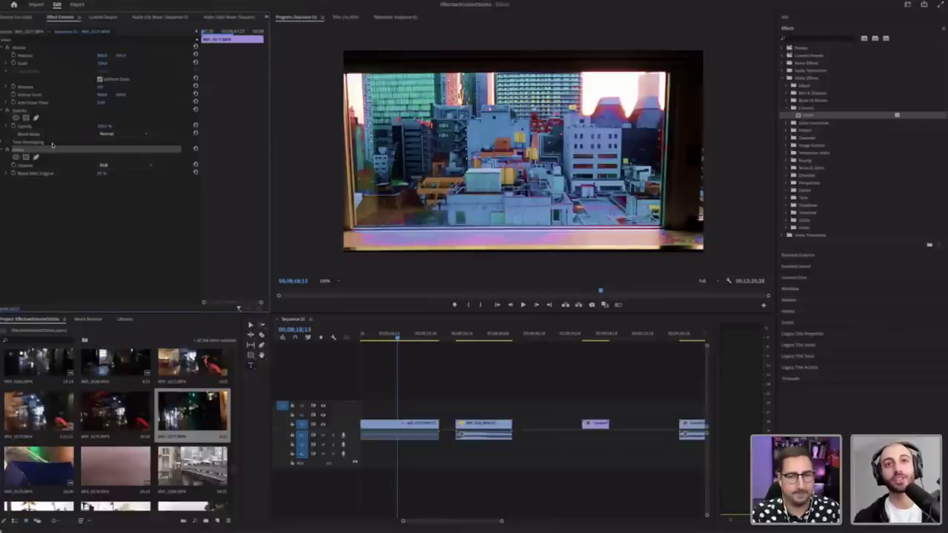
{"action": "left_click", "coordinate": [123, 166]}
{"action": "left_click", "coordinate": [53, 151]}
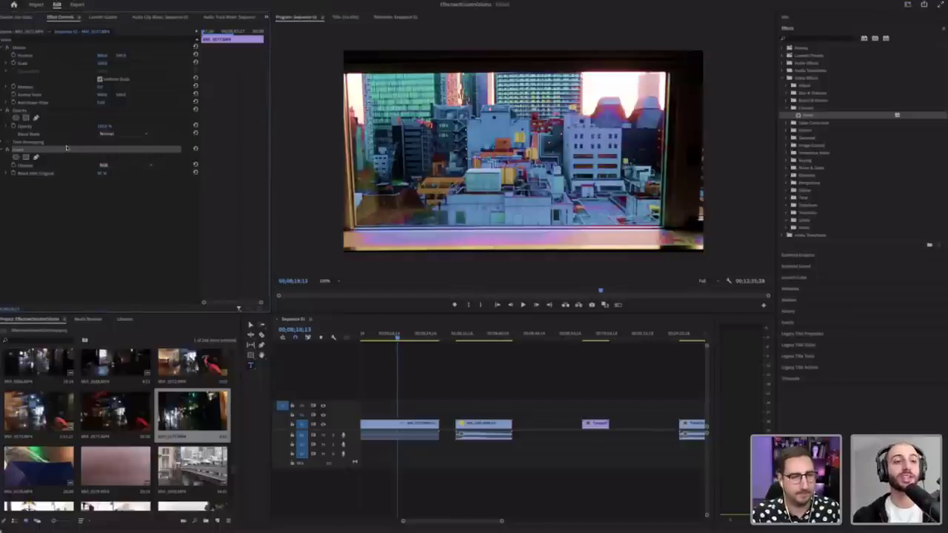
{"action": "key", "text": "Delete"}
{"action": "key", "text": "ctrl+z"}
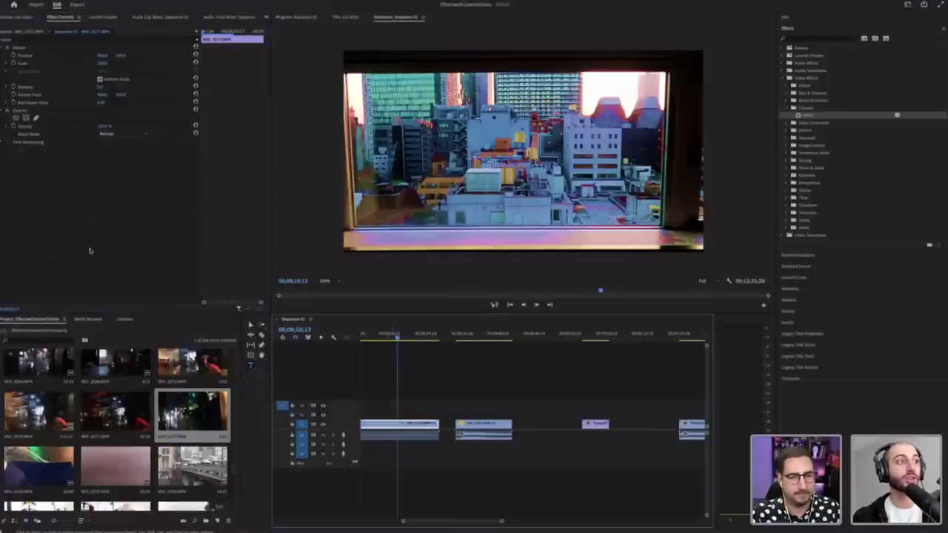
Step: Remove the Invert effect and the other added effect from the city skyline clip
{"action": "left_click", "coordinate": [29, 229]}
{"action": "key", "text": "Delete"}
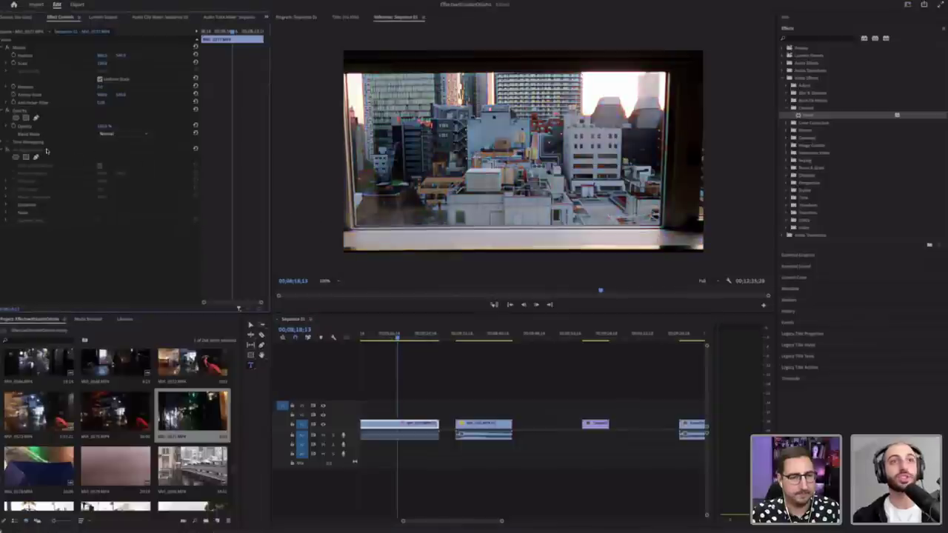
{"action": "left_click", "coordinate": [48, 150]}
{"action": "key", "text": "Delete"}
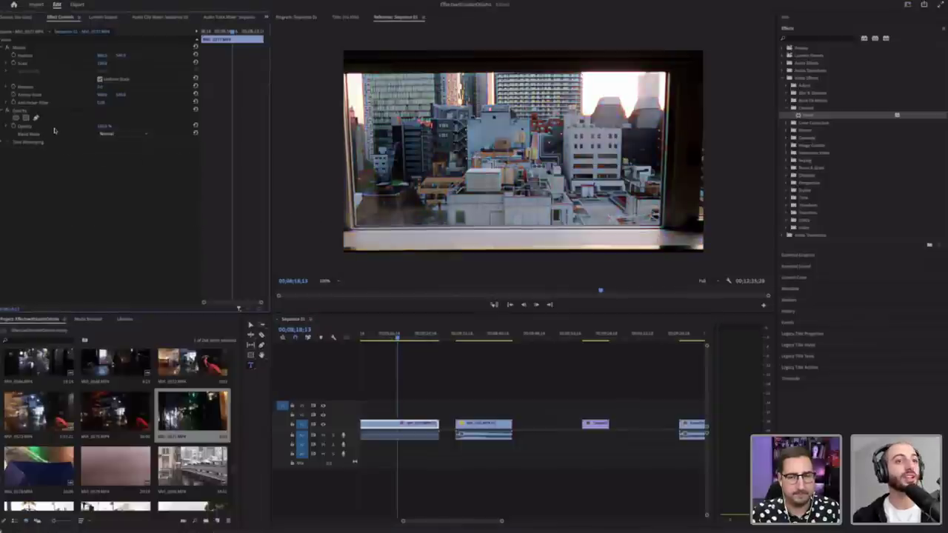
Step: Select the city skyline clip and place the playhead near its beginning
{"action": "left_click", "coordinate": [426, 428]}
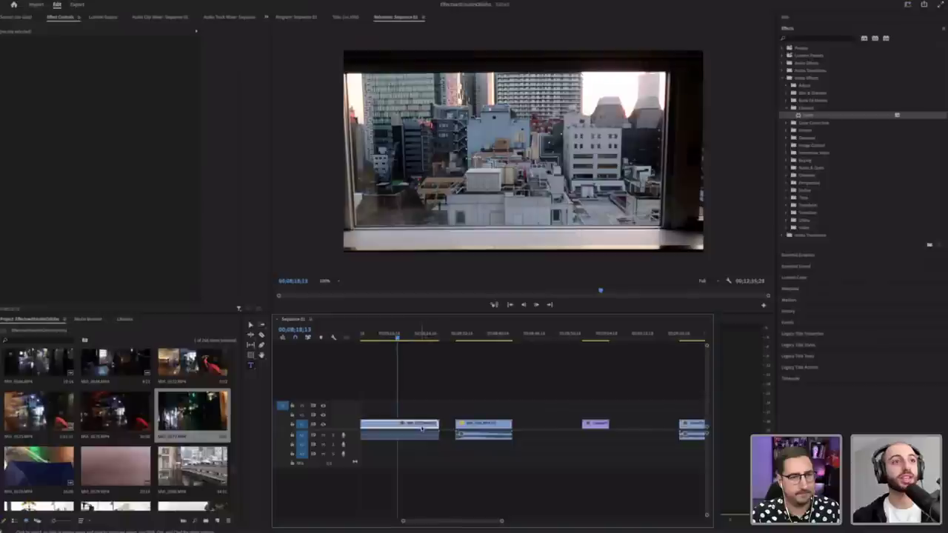
{"action": "scroll", "coordinate": [431, 349], "scroll_direction": "left", "scroll_amount": 1}
{"action": "scroll", "coordinate": [430, 350], "scroll_direction": "left", "scroll_amount": 3}
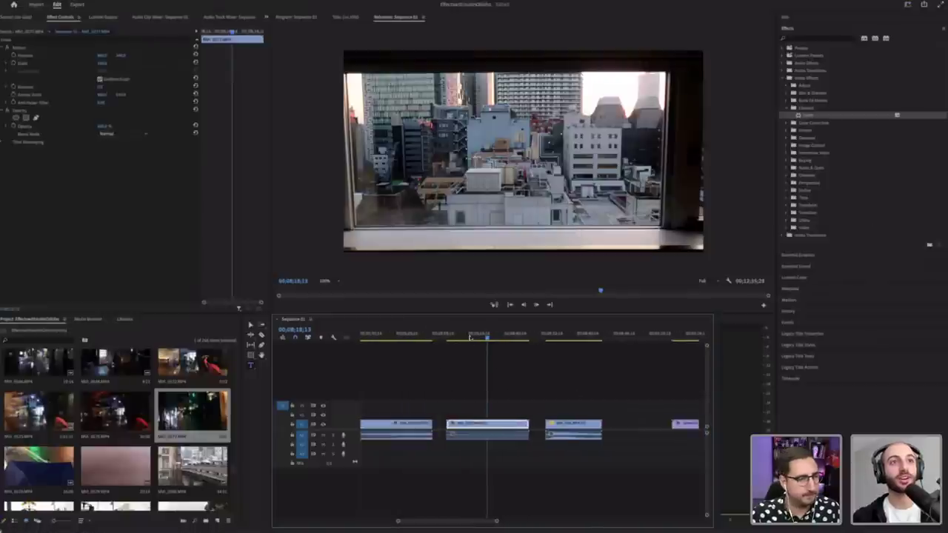
{"action": "left_click_drag", "start_coordinate": [478, 338], "coordinate": [454, 337]}
Step: Open the RGB Curves controls of Lumetri Color for the city skyline clip
{"action": "left_click", "coordinate": [813, 279]}
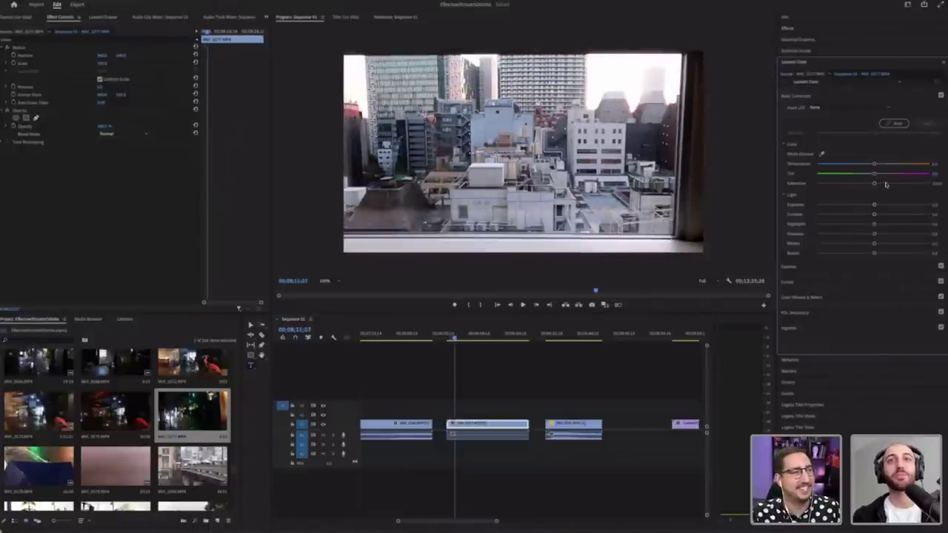
{"action": "left_click", "coordinate": [800, 63]}
{"action": "left_click", "coordinate": [800, 64]}
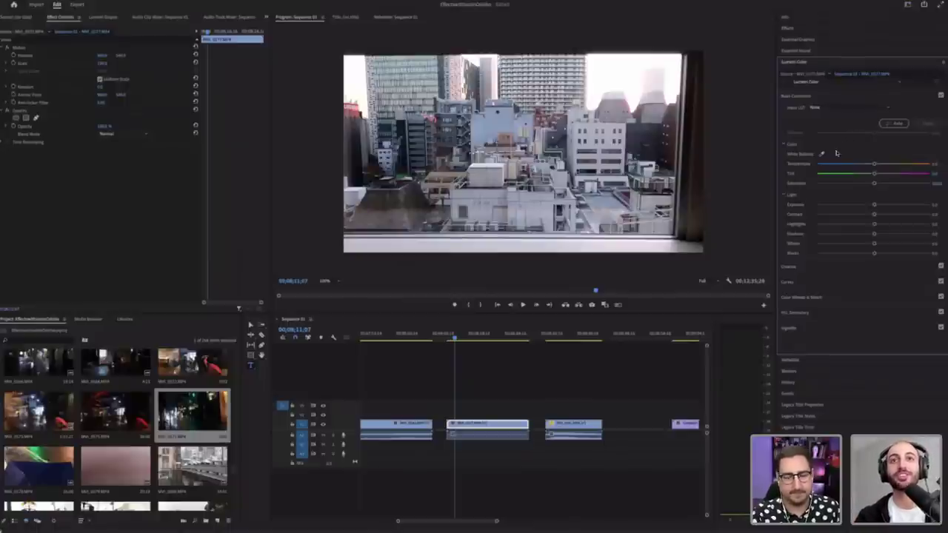
{"action": "left_click", "coordinate": [801, 285]}
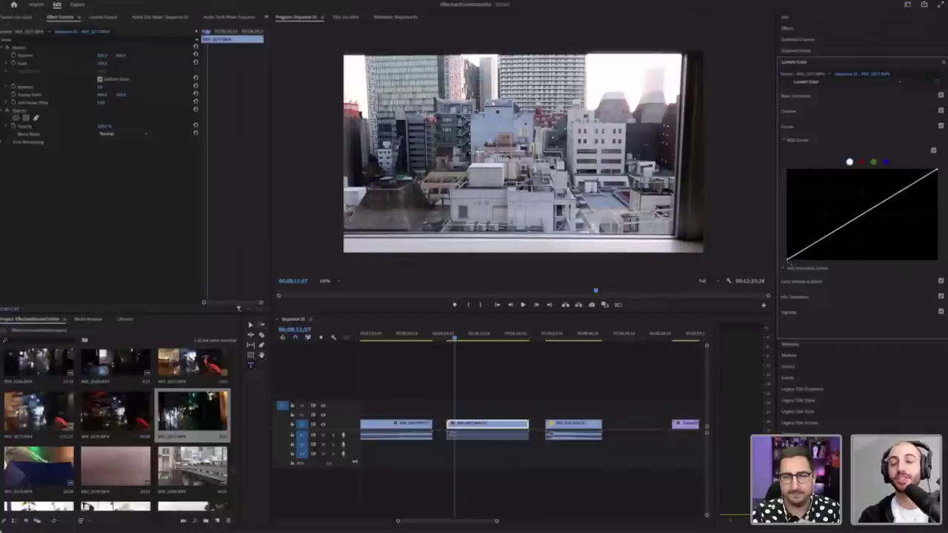
Step: Flip the master RGB curve into a descending diagonal to invert the city clip, and check it further into the clip
{"action": "left_click", "coordinate": [849, 162]}
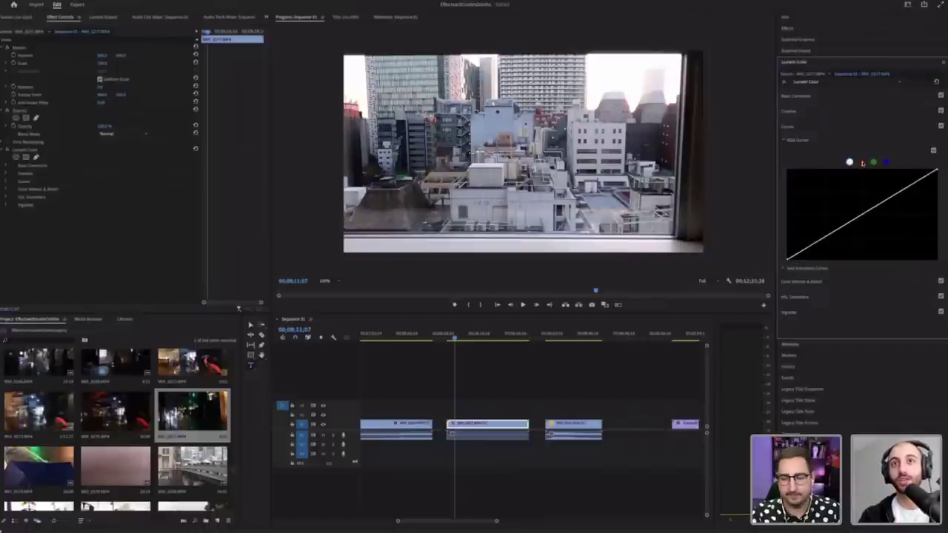
{"action": "left_click", "coordinate": [861, 163]}
{"action": "left_click", "coordinate": [886, 163]}
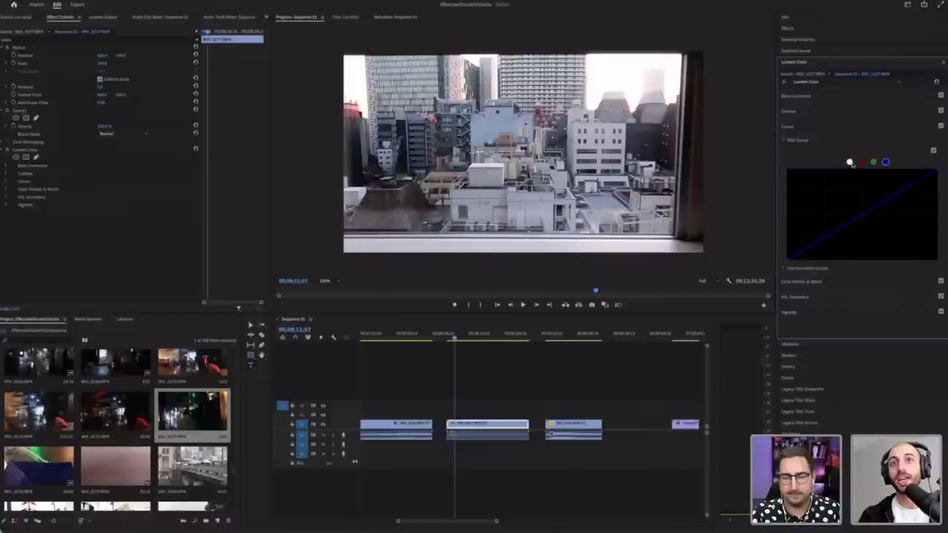
{"action": "left_click", "coordinate": [850, 162]}
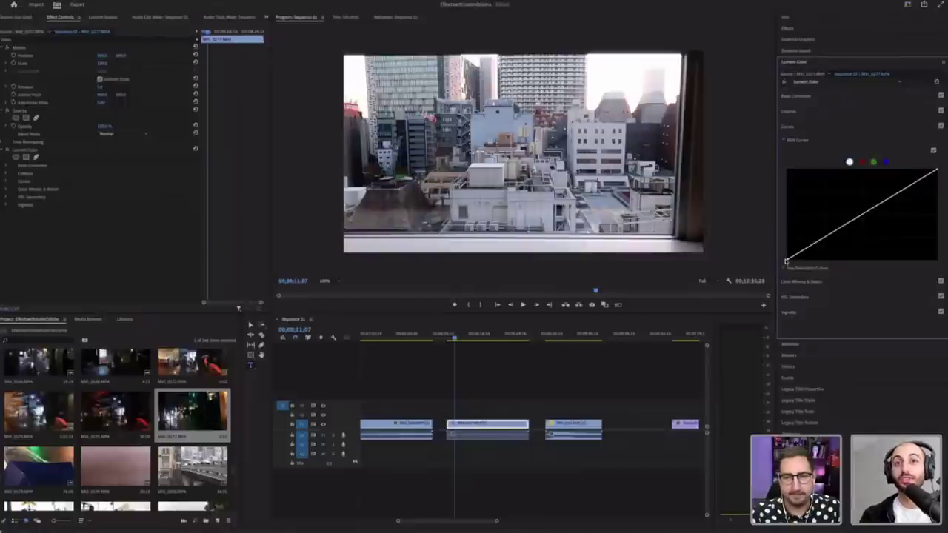
{"action": "left_click_drag", "start_coordinate": [788, 257], "coordinate": [940, 261]}
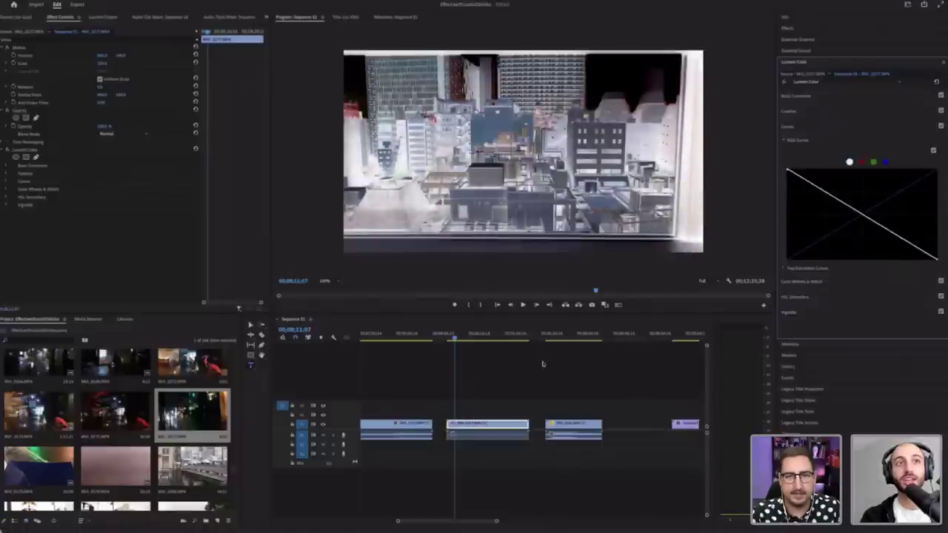
{"action": "left_click_drag", "start_coordinate": [454, 331], "coordinate": [491, 332]}
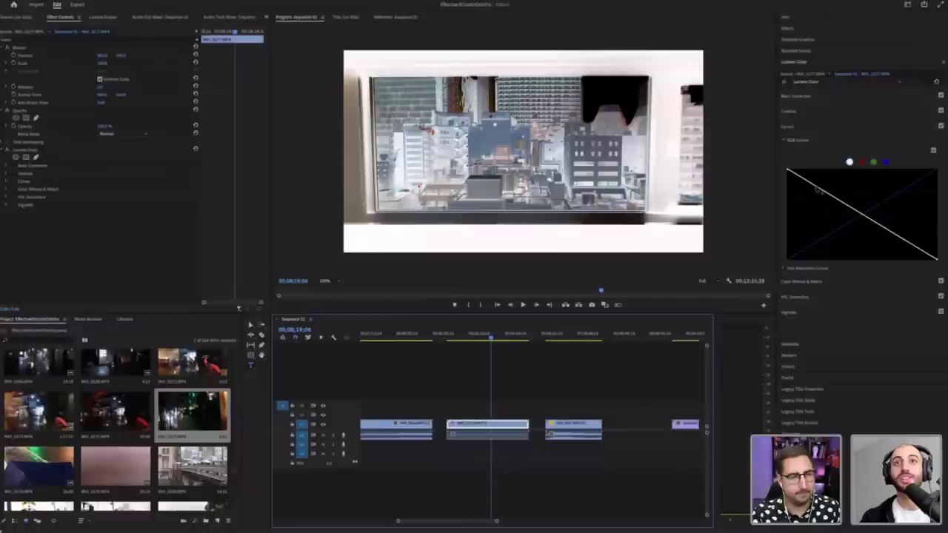
Step: Bend the inverted master RGB curve into a wave with alternating low and high points
{"action": "left_click_drag", "start_coordinate": [817, 191], "coordinate": [815, 215]}
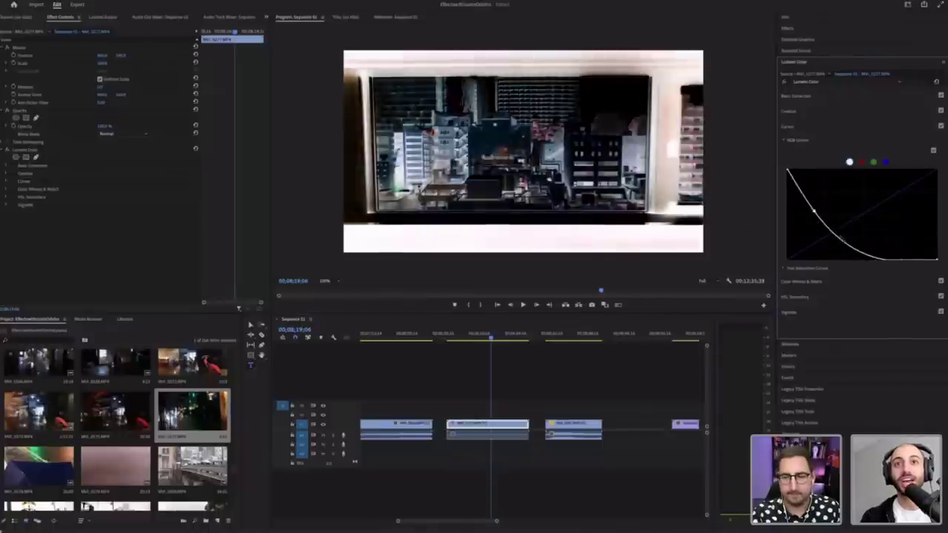
{"action": "left_click_drag", "start_coordinate": [843, 252], "coordinate": [873, 221]}
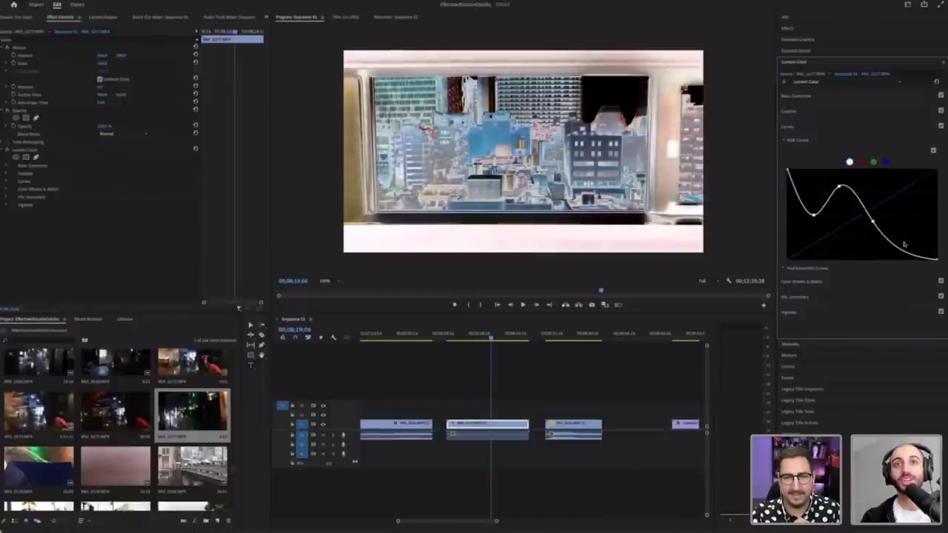
{"action": "left_click_drag", "start_coordinate": [905, 253], "coordinate": [905, 189]}
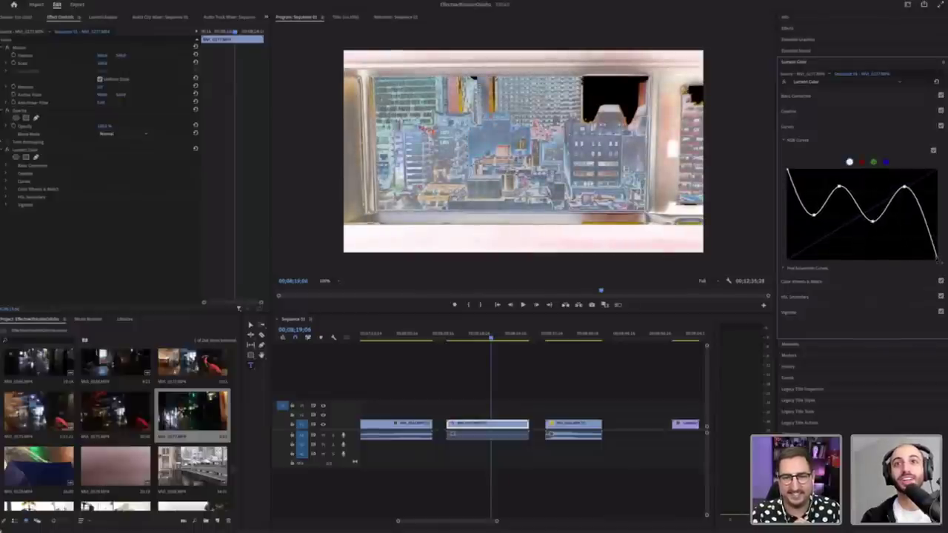
Step: Add another low point near the highlights of the master RGB curve, raise its end, and exaggerate the wave's peaks and dips
{"action": "left_click_drag", "start_coordinate": [940, 234], "coordinate": [924, 223]}
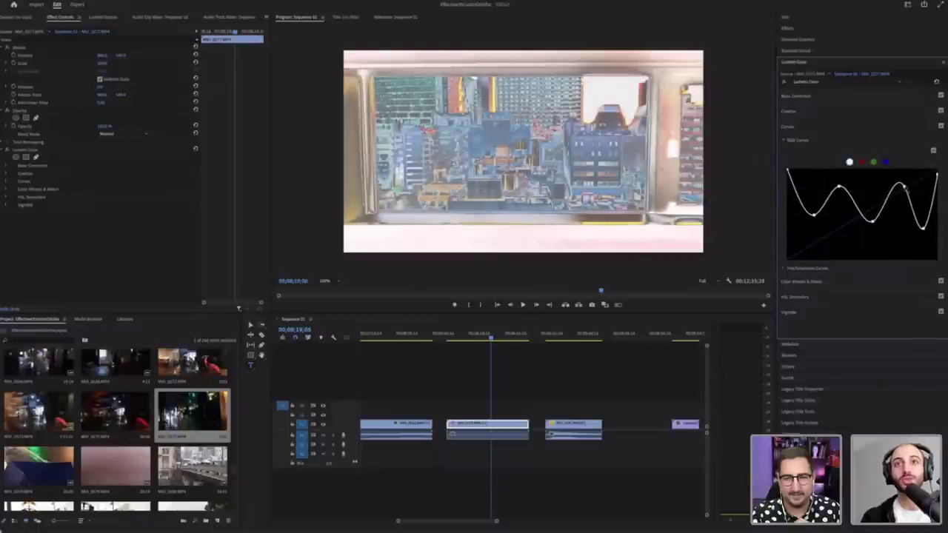
{"action": "left_click_drag", "start_coordinate": [905, 189], "coordinate": [898, 179]}
{"action": "left_click_drag", "start_coordinate": [873, 221], "coordinate": [866, 243]}
{"action": "left_click_drag", "start_coordinate": [814, 216], "coordinate": [813, 238]}
Step: Play the city skyline clip from near its beginning and again from slightly further in to review the wave-curve look
{"action": "left_click_drag", "start_coordinate": [472, 334], "coordinate": [457, 337]}
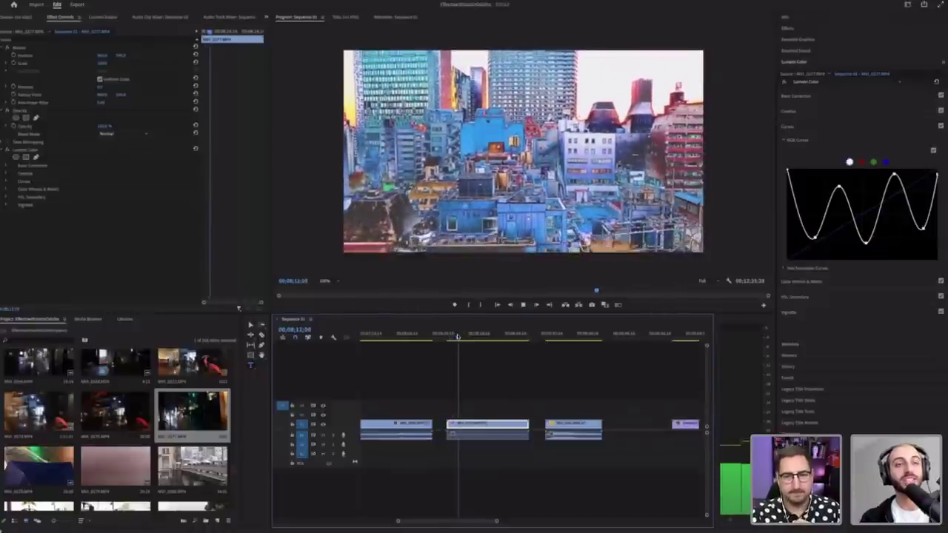
{"action": "key", "text": "space"}
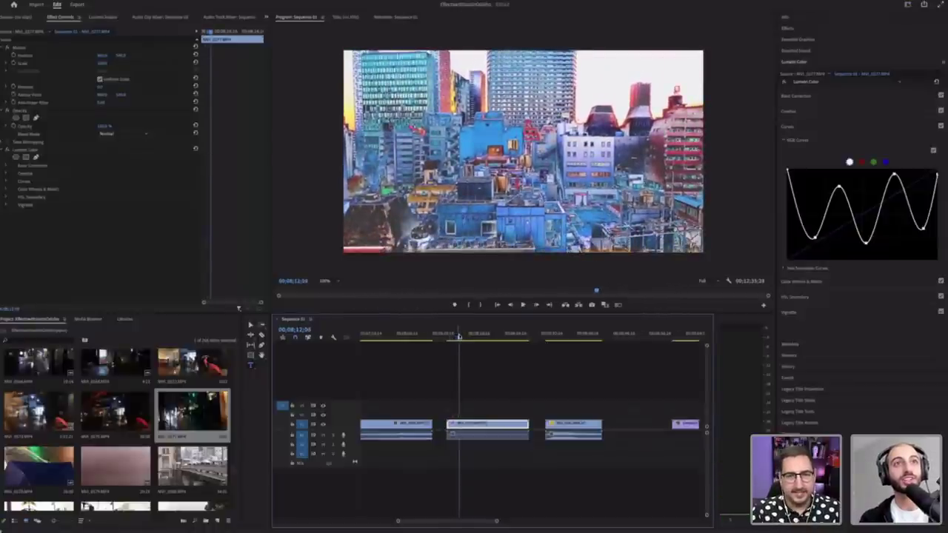
{"action": "left_click_drag", "start_coordinate": [459, 337], "coordinate": [459, 337]}
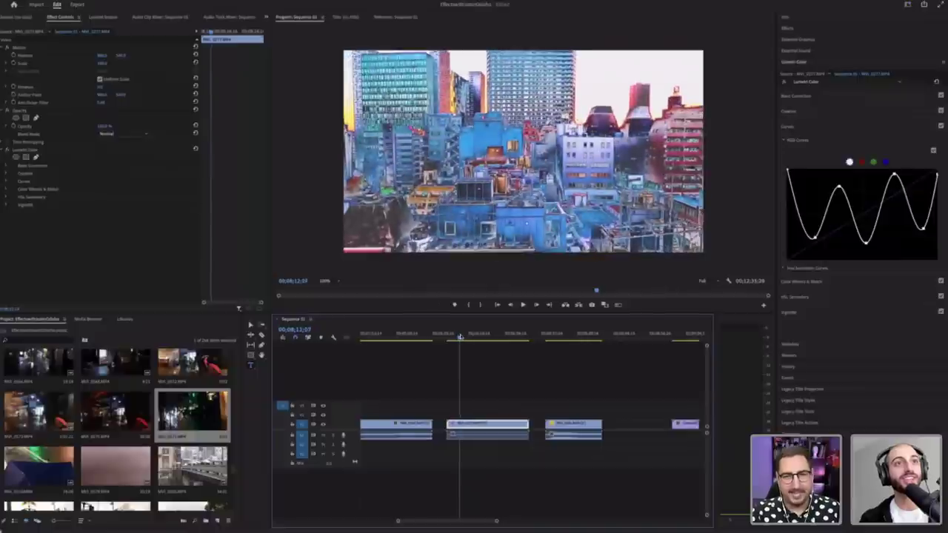
{"action": "key", "text": "space"}
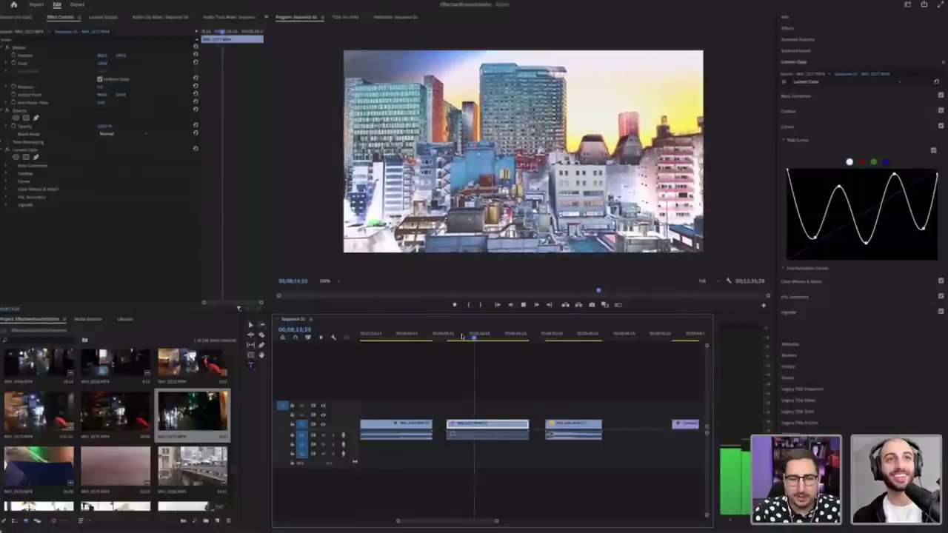
{"action": "key", "text": "space"}
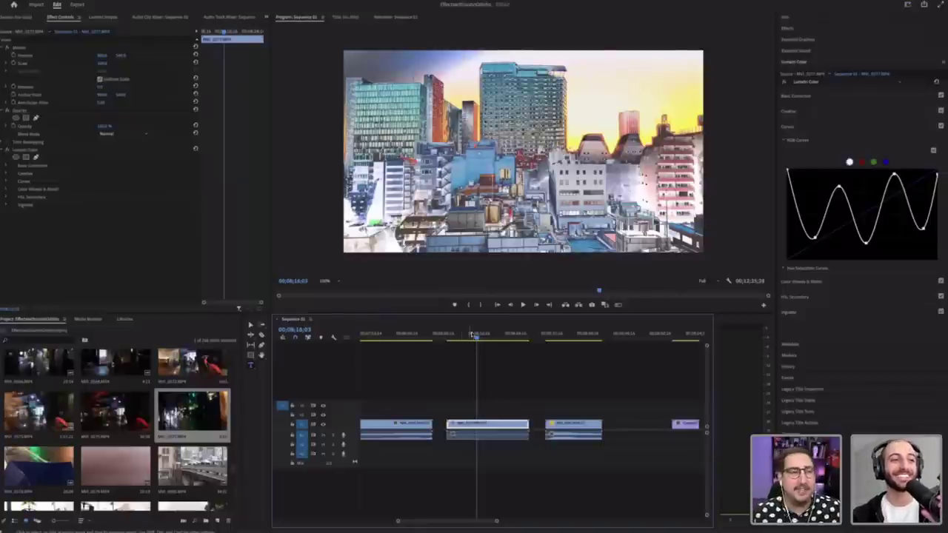
{"action": "left_click_drag", "start_coordinate": [468, 336], "coordinate": [464, 335]}
{"action": "key", "text": "space"}
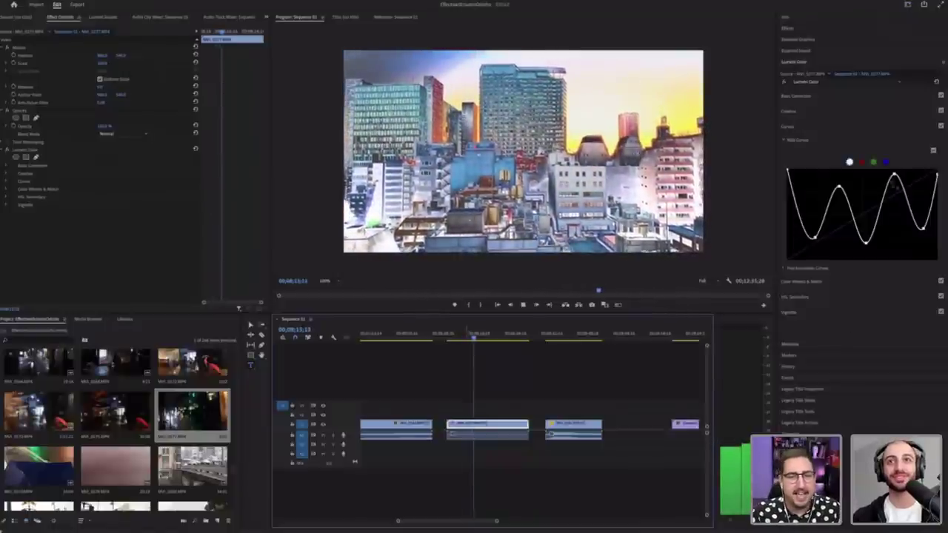
{"action": "key", "text": "space"}
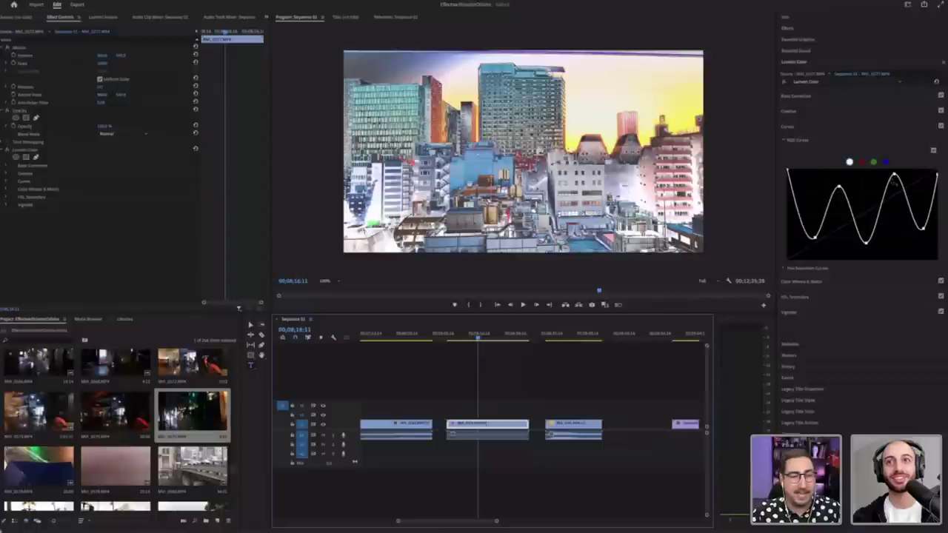
Step: Reshape the master RGB curve into a steeper wave with deeper dips, a higher first peak and the endpoint at maximum
{"action": "left_click_drag", "start_coordinate": [923, 229], "coordinate": [857, 246]}
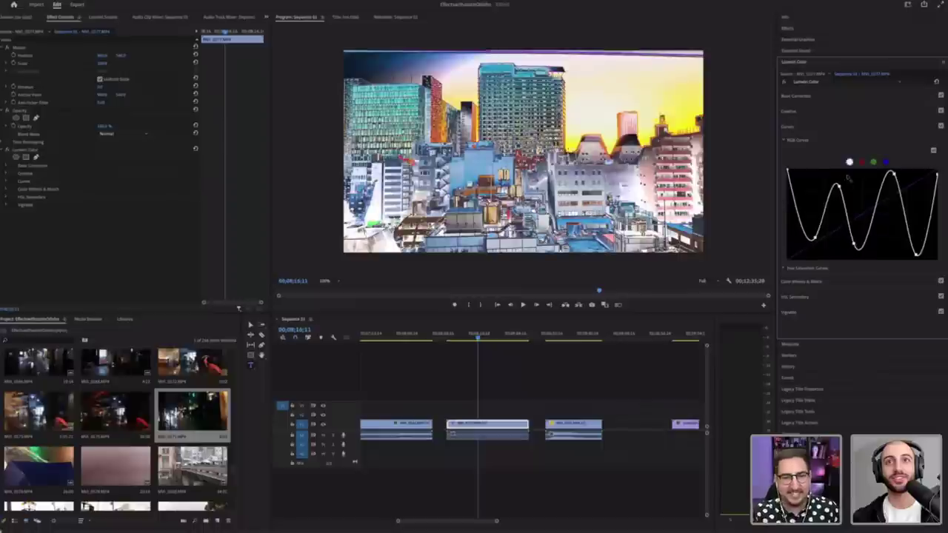
{"action": "left_click_drag", "start_coordinate": [837, 185], "coordinate": [834, 185]}
{"action": "left_click_drag", "start_coordinate": [857, 246], "coordinate": [855, 244]}
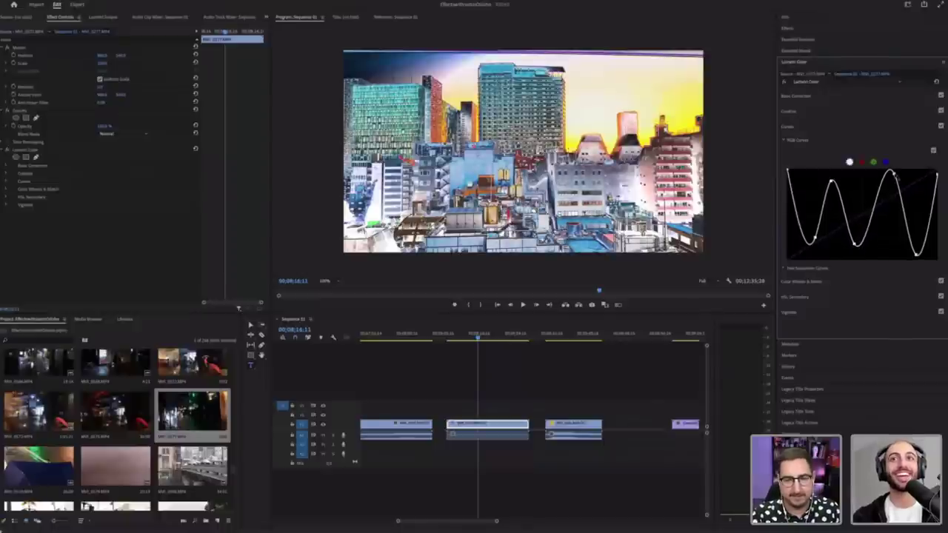
{"action": "left_click_drag", "start_coordinate": [895, 174], "coordinate": [886, 178]}
{"action": "left_click_drag", "start_coordinate": [917, 255], "coordinate": [914, 249]}
{"action": "left_click_drag", "start_coordinate": [936, 177], "coordinate": [945, 159]}
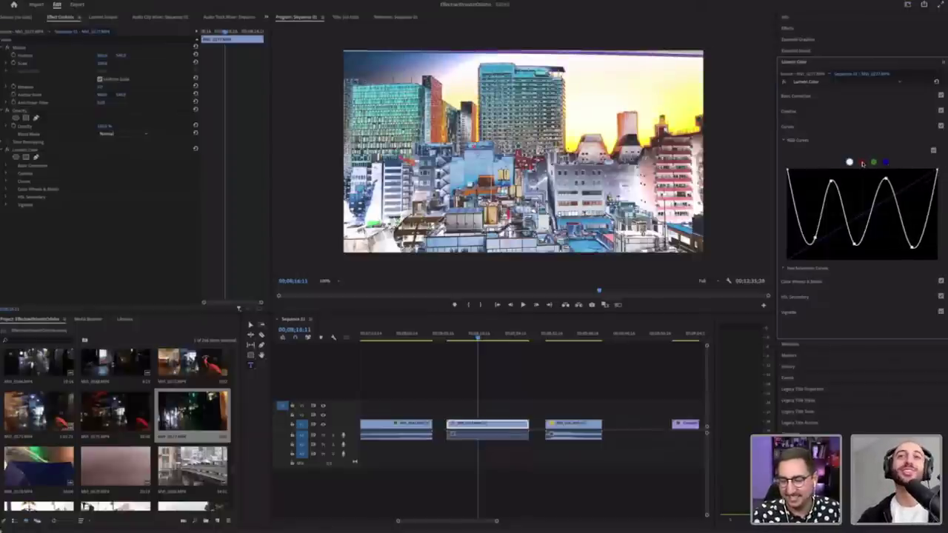
Step: Expand the Hue Saturation Curves section and reset the master RGB curve to a straight diagonal
{"action": "left_click", "coordinate": [784, 271]}
{"action": "left_click", "coordinate": [784, 270]}
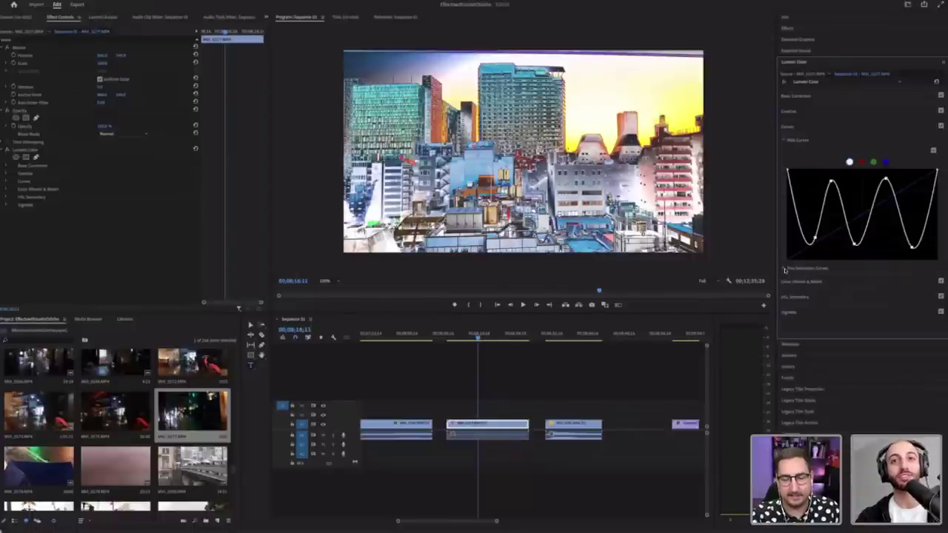
{"action": "left_click", "coordinate": [785, 271]}
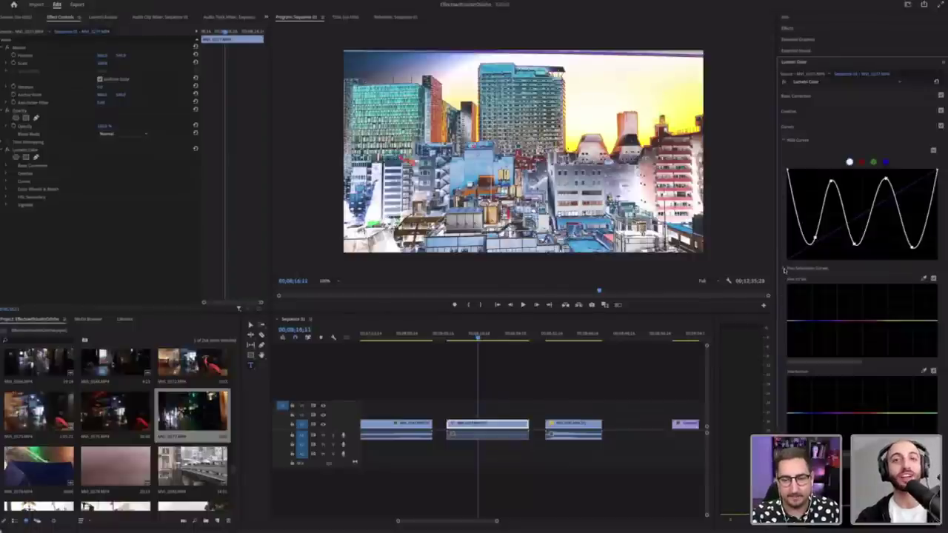
{"action": "left_click", "coordinate": [861, 161]}
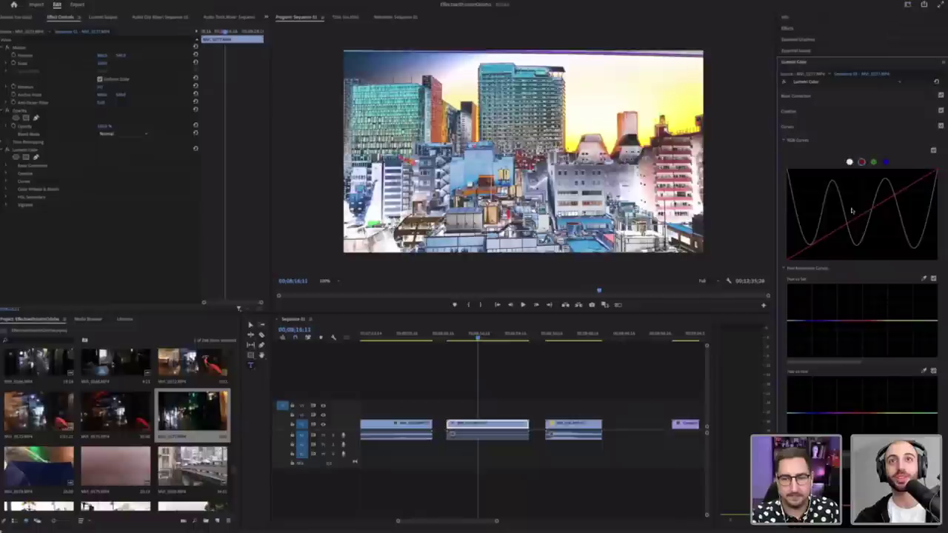
{"action": "left_click", "coordinate": [849, 162]}
{"action": "double_click", "coordinate": [831, 189]}
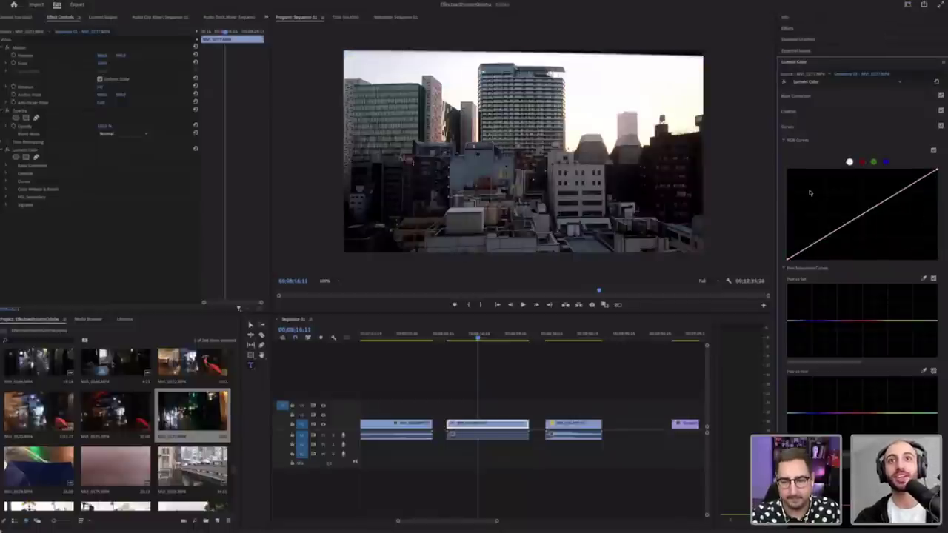
Step: Try lifting the shadows on the red and blue curves, and lower the blue curve's highlight end for a yellow tint
{"action": "left_click", "coordinate": [862, 163]}
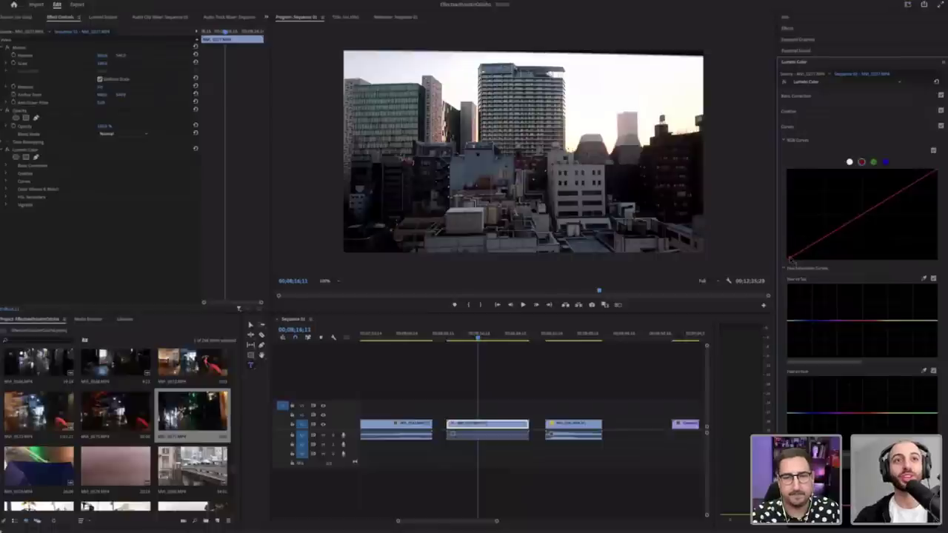
{"action": "left_click_drag", "start_coordinate": [784, 239], "coordinate": [783, 250]}
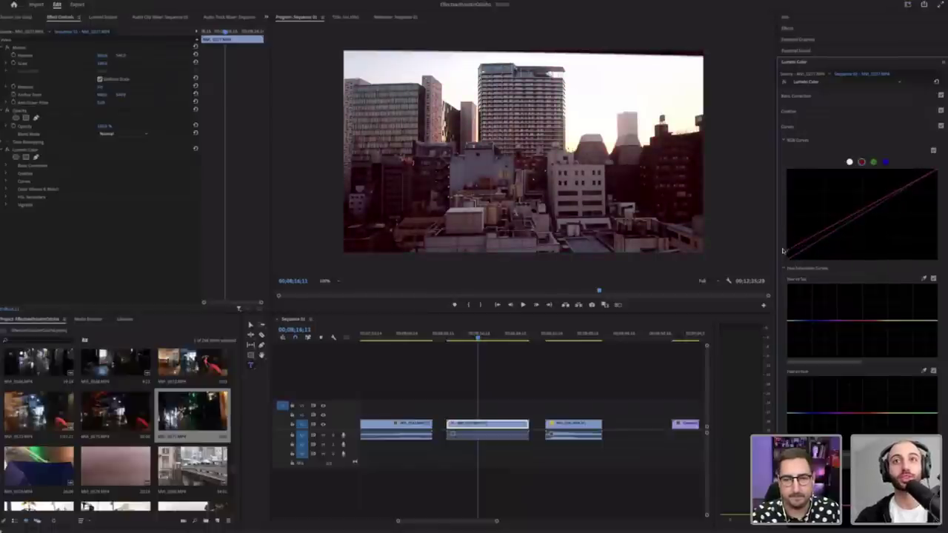
{"action": "left_click", "coordinate": [885, 161]}
{"action": "left_click_drag", "start_coordinate": [790, 261], "coordinate": [781, 235]}
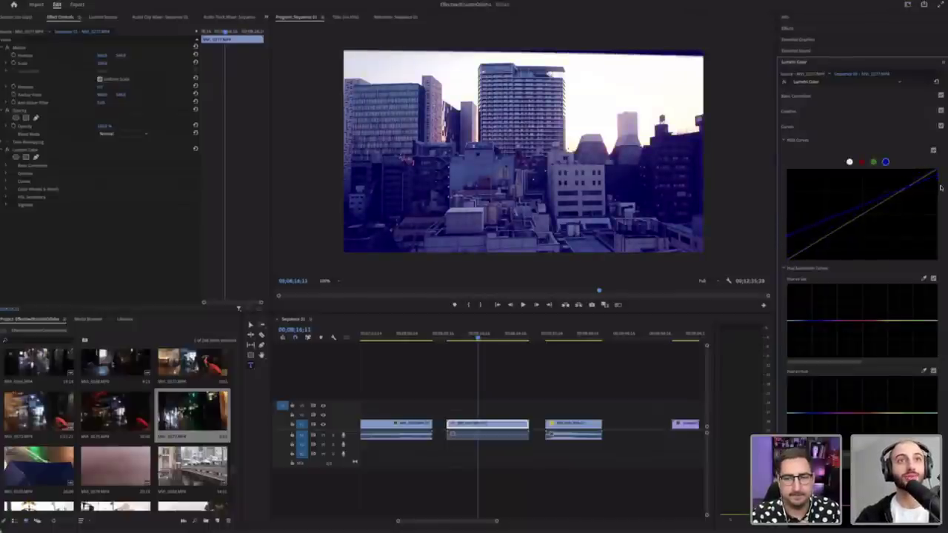
{"action": "left_click_drag", "start_coordinate": [942, 197], "coordinate": [942, 200]}
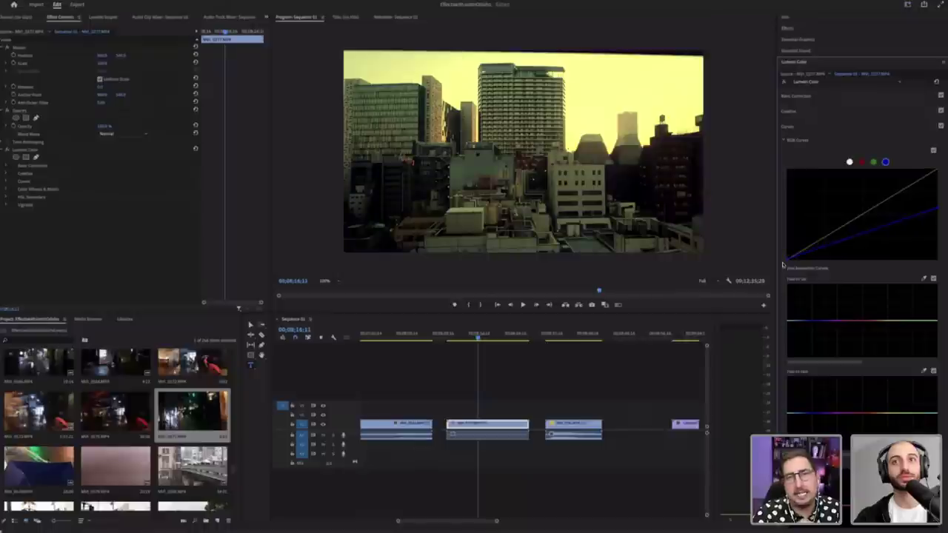
Step: Steepen the red curve by moving its highlight point inward along the maximum for a warm orange look, checking near the clip's beginning
{"action": "left_click", "coordinate": [862, 162]}
{"action": "left_click_drag", "start_coordinate": [938, 174], "coordinate": [940, 203]}
{"action": "left_click", "coordinate": [886, 162]}
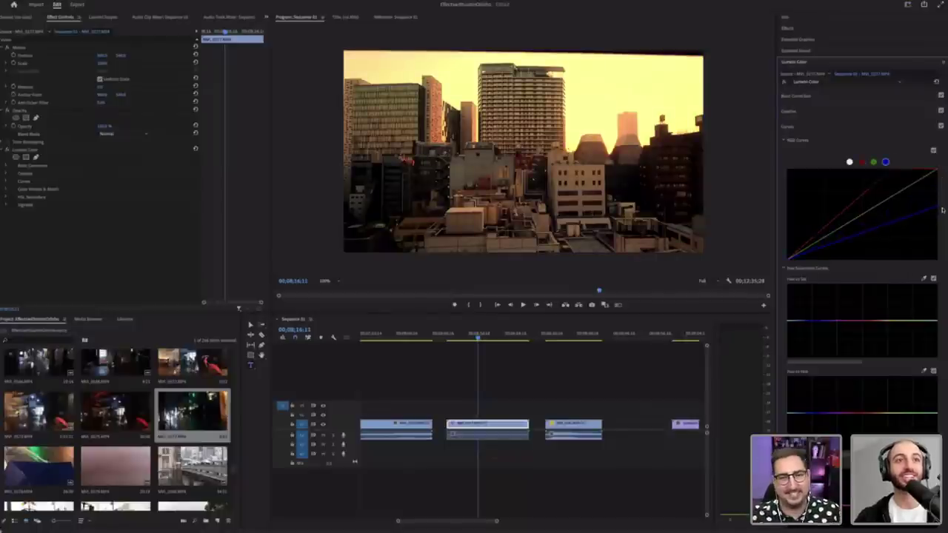
{"action": "left_click", "coordinate": [457, 338]}
{"action": "left_click_drag", "start_coordinate": [454, 337], "coordinate": [456, 338]}
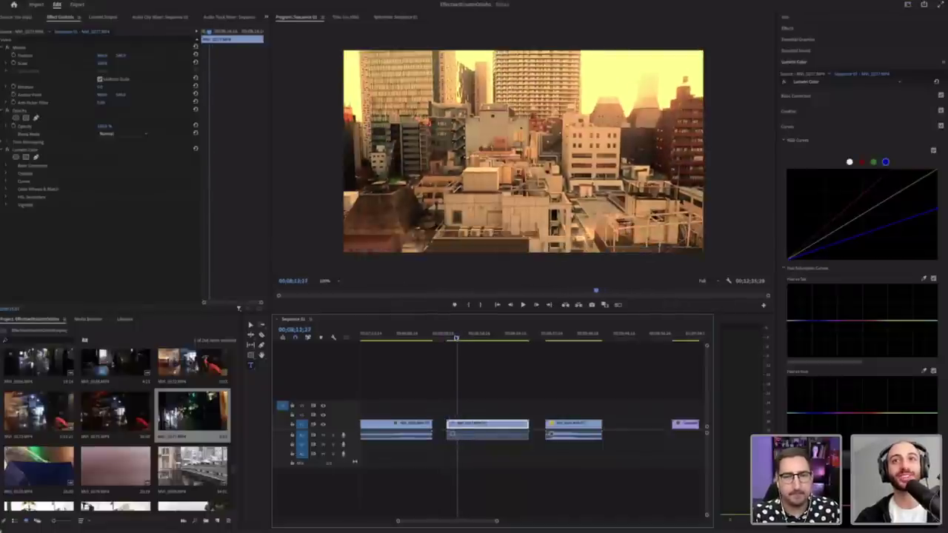
{"action": "left_click", "coordinate": [862, 162]}
{"action": "mouse_move", "coordinate": [896, 170]}
{"action": "left_mouse_down"}
{"action": "mouse_move", "coordinate": [926, 170]}
{"action": "mouse_move", "coordinate": [891, 163]}
{"action": "left_mouse_up"}
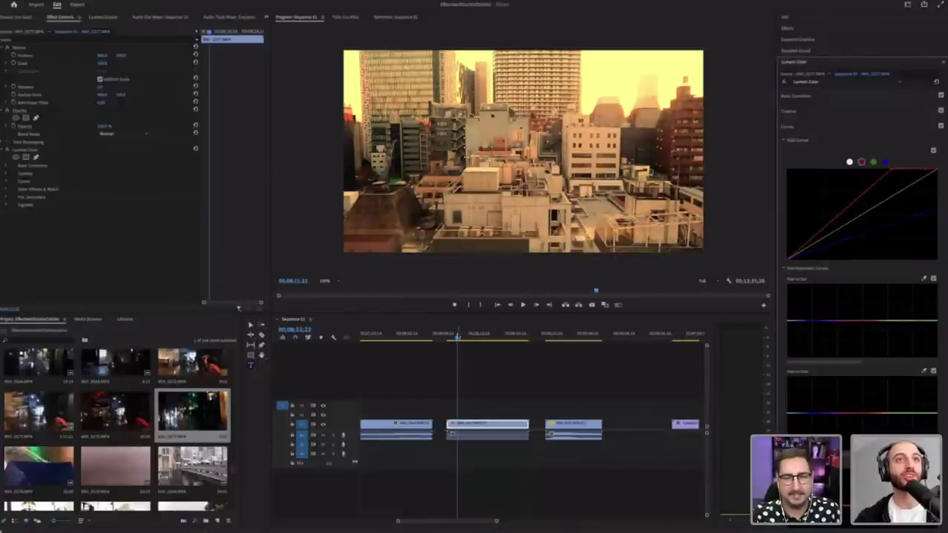
Step: Play the warm-tinted city clip and return the playhead to the window-frame view
{"action": "key", "text": "space"}
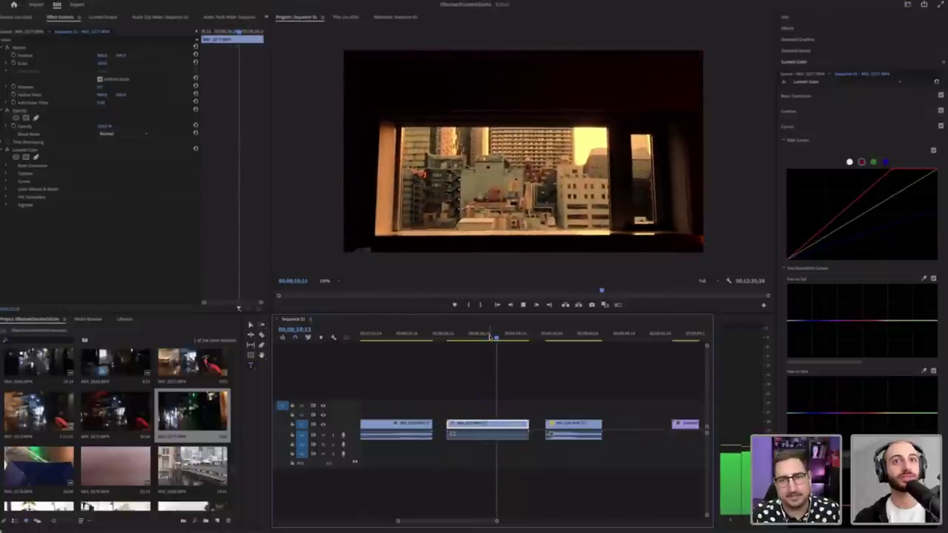
{"action": "key", "text": "space"}
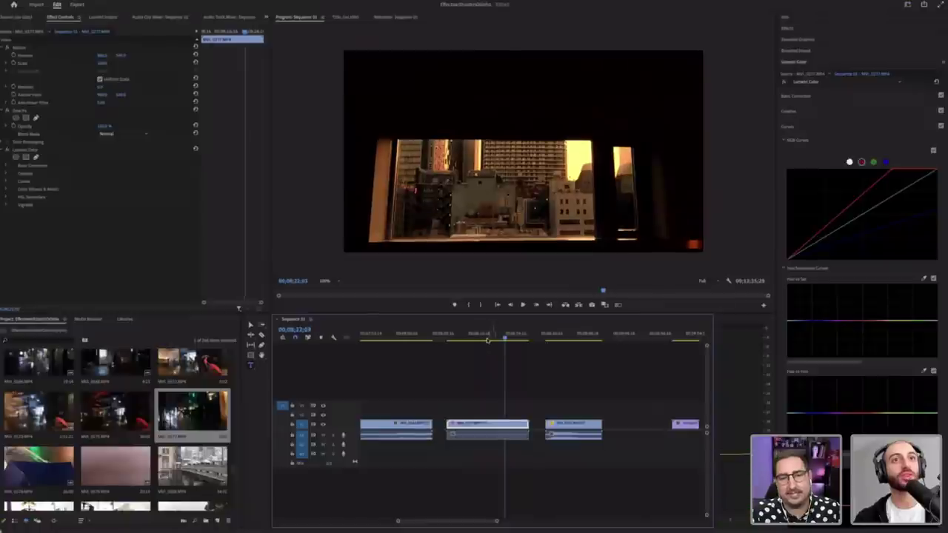
{"action": "left_click", "coordinate": [488, 339]}
{"action": "key", "text": "space"}
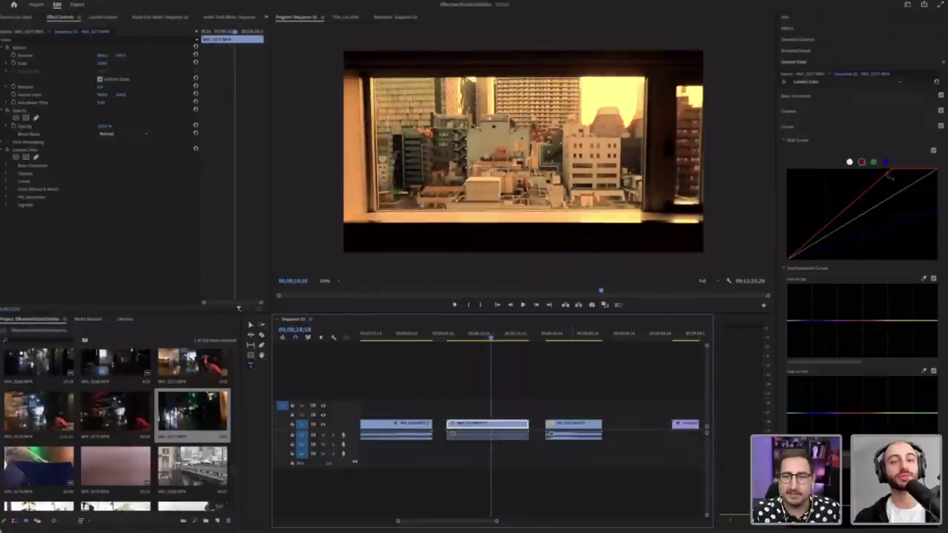
Step: Reset the red and blue curves of the city clip to straight diagonals
{"action": "left_click", "coordinate": [874, 162]}
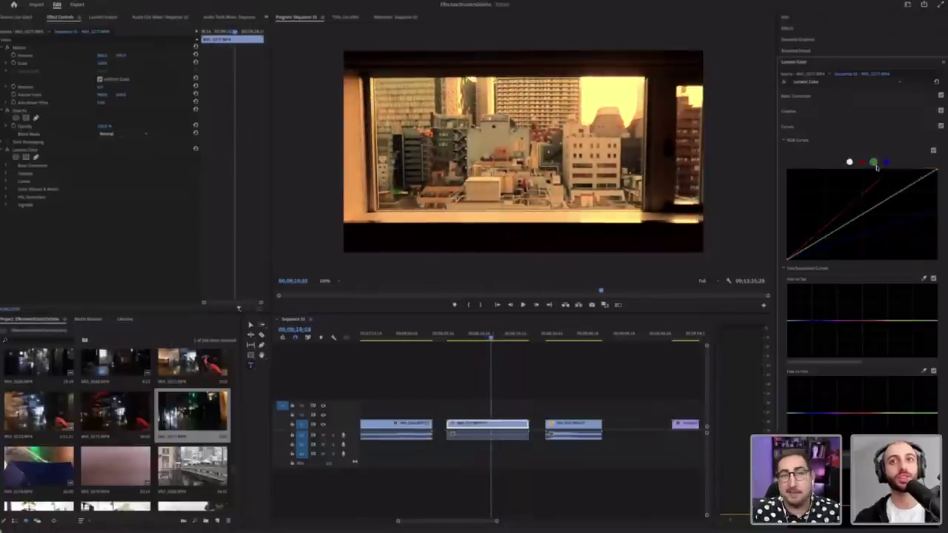
{"action": "left_click", "coordinate": [885, 163]}
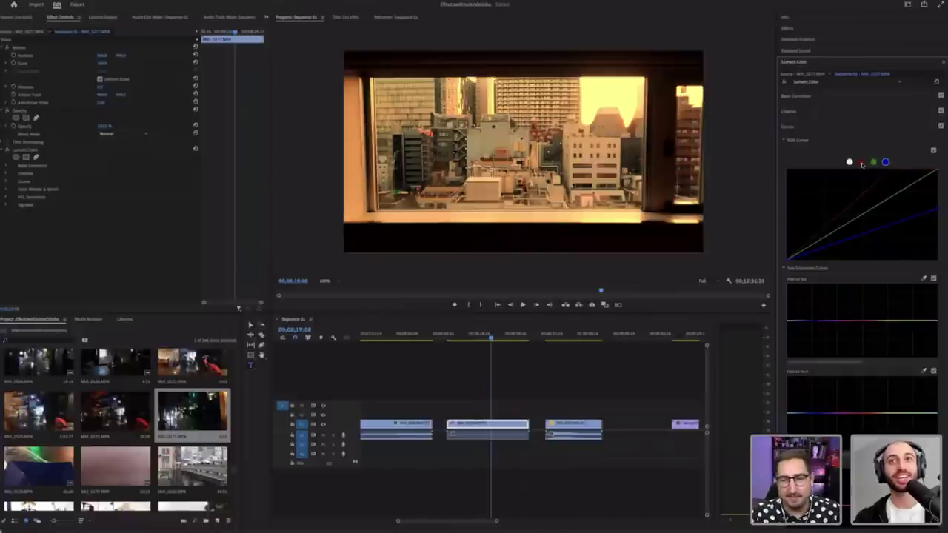
{"action": "left_click", "coordinate": [861, 162]}
{"action": "left_click_drag", "start_coordinate": [891, 171], "coordinate": [919, 210]}
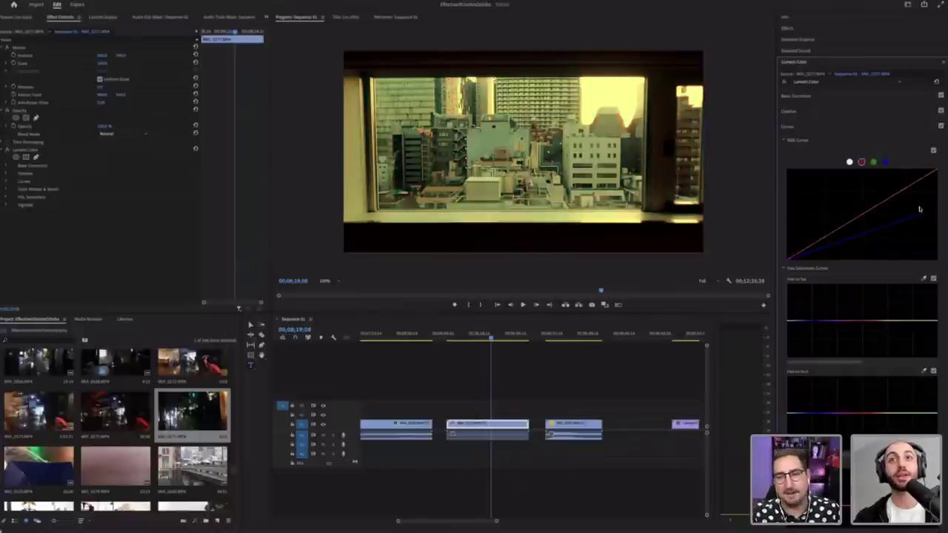
{"action": "left_click", "coordinate": [887, 163]}
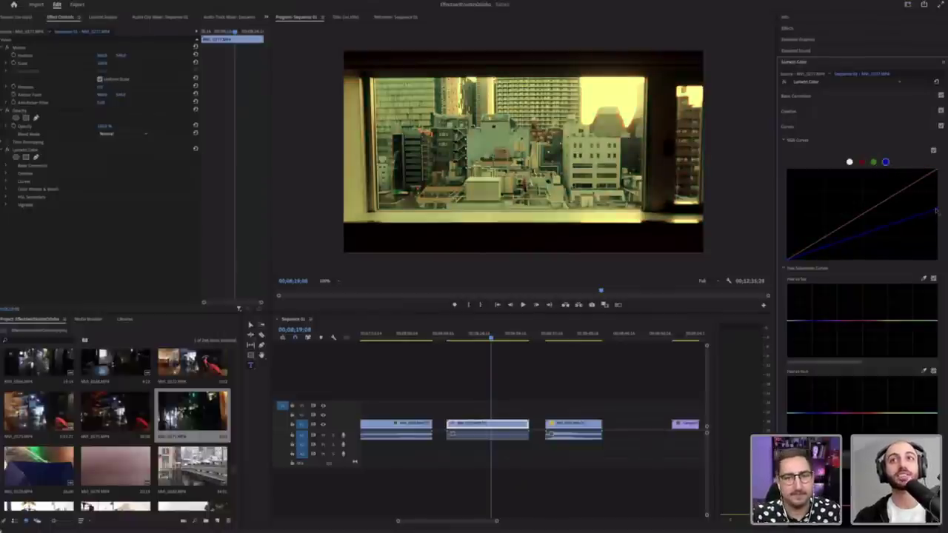
{"action": "double_click", "coordinate": [921, 197]}
Step: Lift the shadows of the green curve with one point and anchor its highlights with another, keeping both endpoints in the corners
{"action": "left_click", "coordinate": [874, 162]}
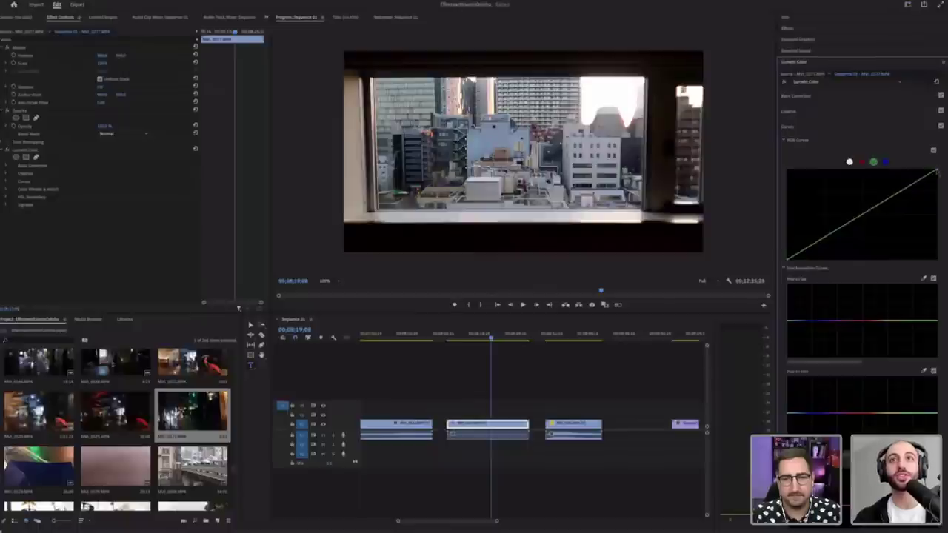
{"action": "mouse_move", "coordinate": [937, 173]}
{"action": "left_mouse_down"}
{"action": "mouse_move", "coordinate": [937, 183]}
{"action": "mouse_move", "coordinate": [939, 162]}
{"action": "left_mouse_up"}
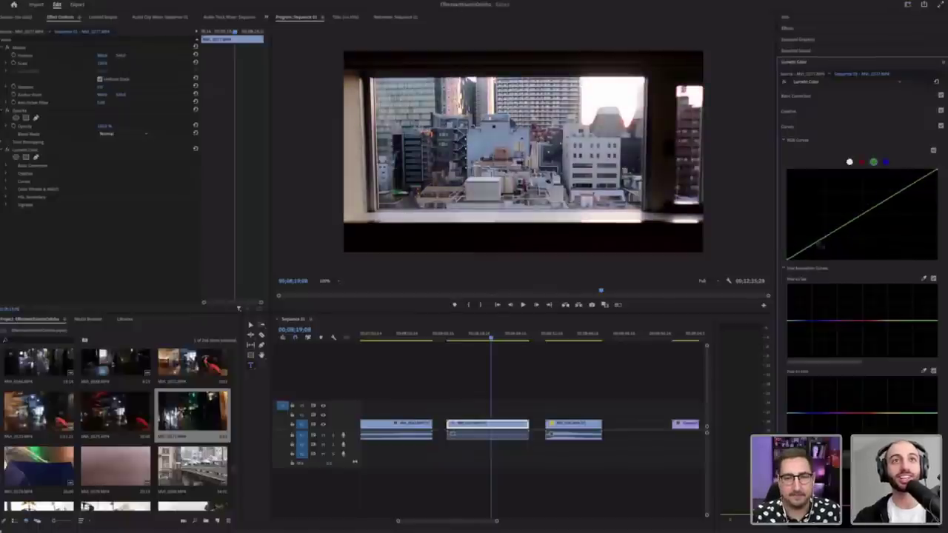
{"action": "left_click_drag", "start_coordinate": [788, 251], "coordinate": [785, 274]}
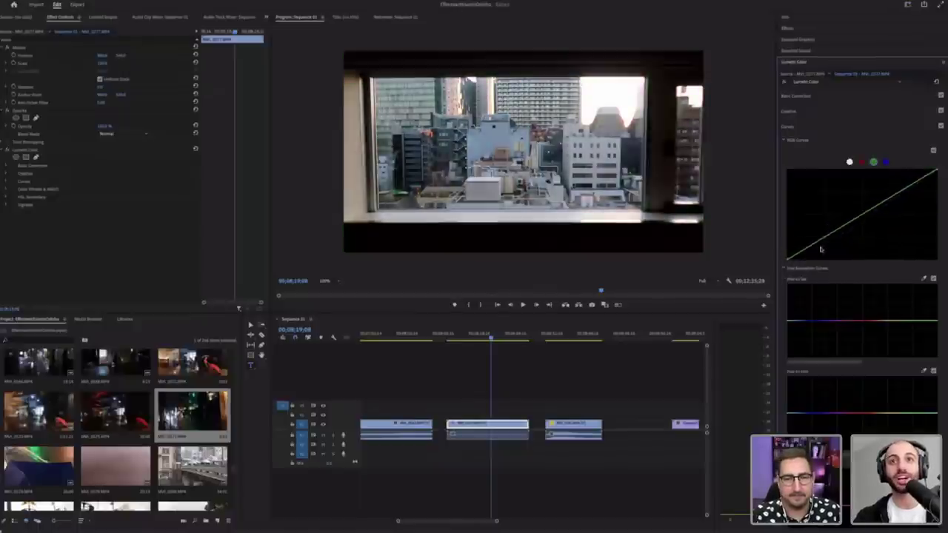
{"action": "mouse_move", "coordinate": [837, 231]}
{"action": "left_mouse_down"}
{"action": "mouse_move", "coordinate": [838, 239]}
{"action": "mouse_move", "coordinate": [829, 225]}
{"action": "left_mouse_up"}
{"action": "mouse_move", "coordinate": [895, 190]}
{"action": "left_mouse_down"}
{"action": "mouse_move", "coordinate": [901, 199]}
{"action": "mouse_move", "coordinate": [896, 193]}
{"action": "left_mouse_up"}
Step: Open the Basic Correction settings and increase the city clip's Contrast
{"action": "left_click", "coordinate": [812, 111]}
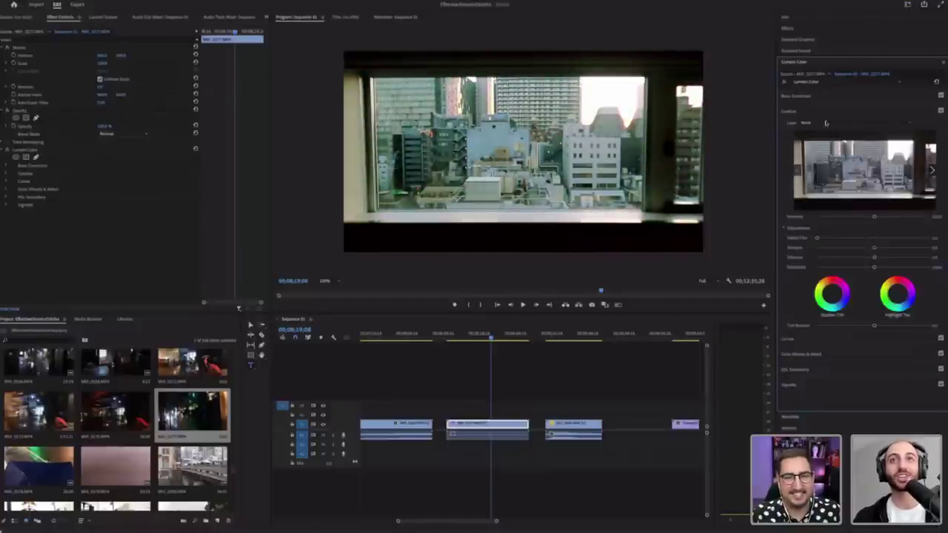
{"action": "left_click", "coordinate": [803, 96]}
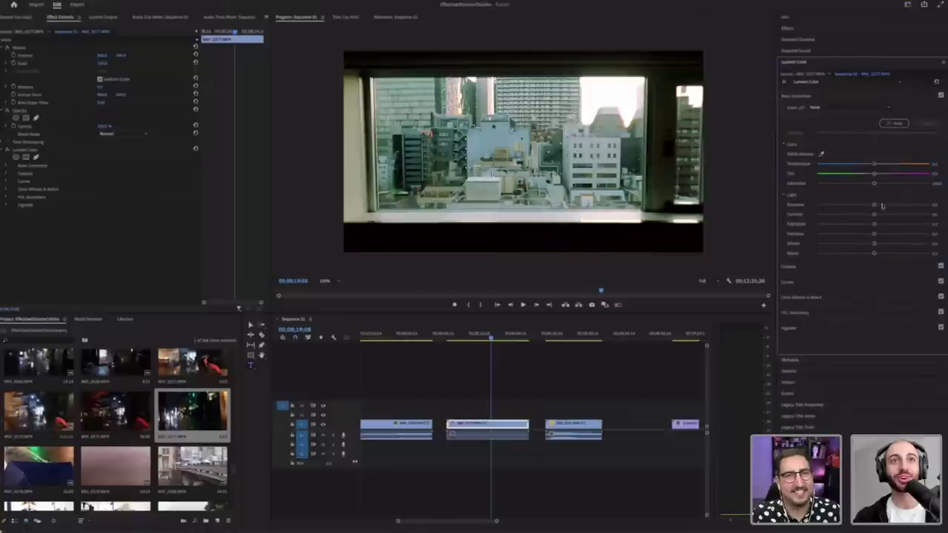
{"action": "left_click_drag", "start_coordinate": [888, 215], "coordinate": [903, 216]}
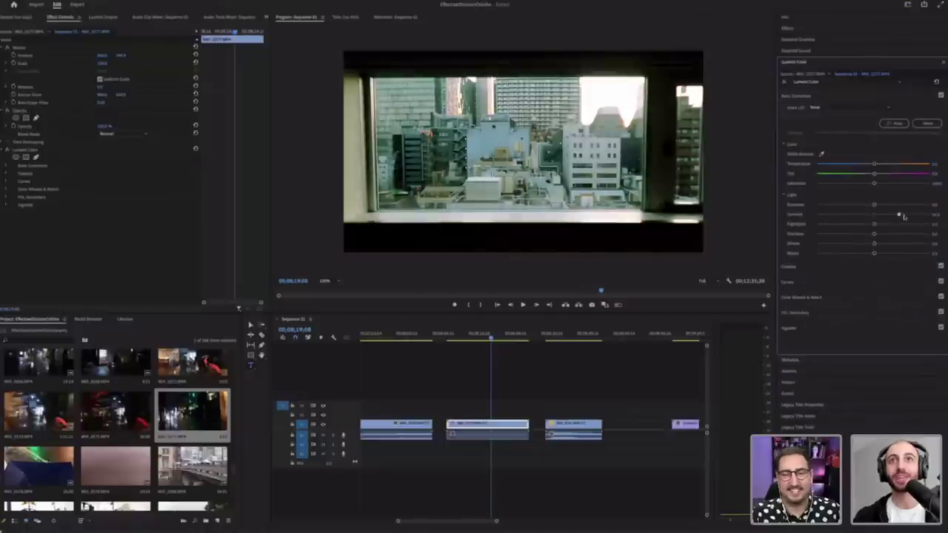
Step: Open Color Wheels & Match, turn on the comparison view, and apply a color match to the city clip from the default reference frame
{"action": "left_click", "coordinate": [814, 298]}
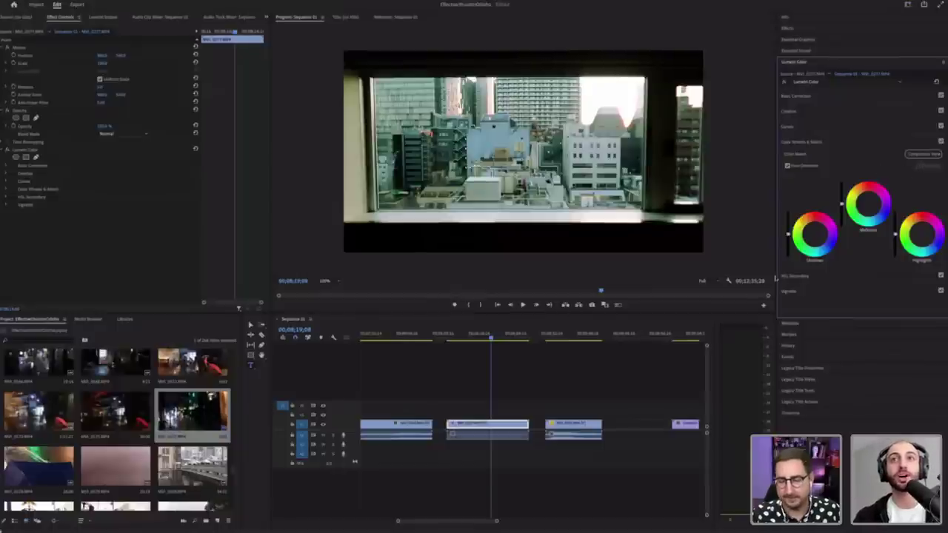
{"action": "left_click", "coordinate": [931, 155]}
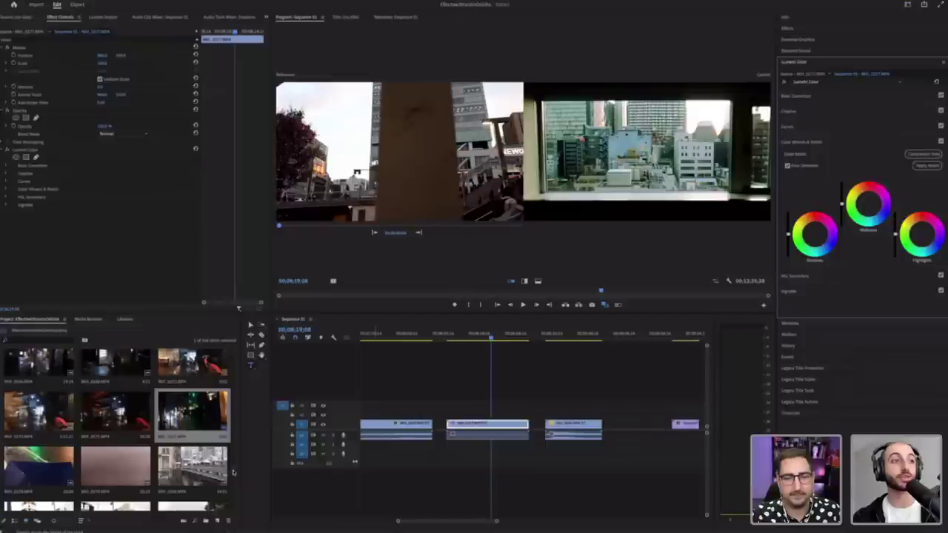
{"action": "scroll", "coordinate": [232, 422], "scroll_direction": "up", "scroll_amount": 10}
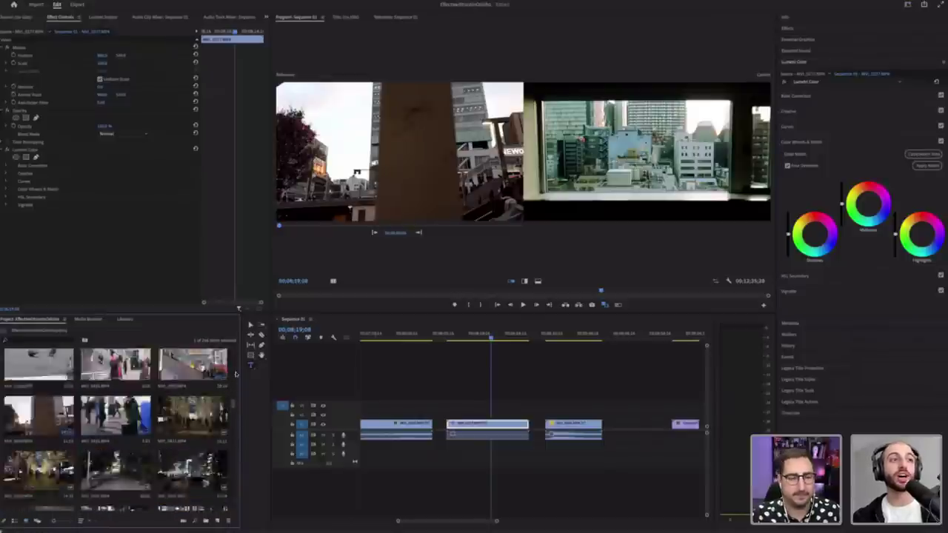
{"action": "scroll", "coordinate": [237, 368], "scroll_direction": "up", "scroll_amount": 10}
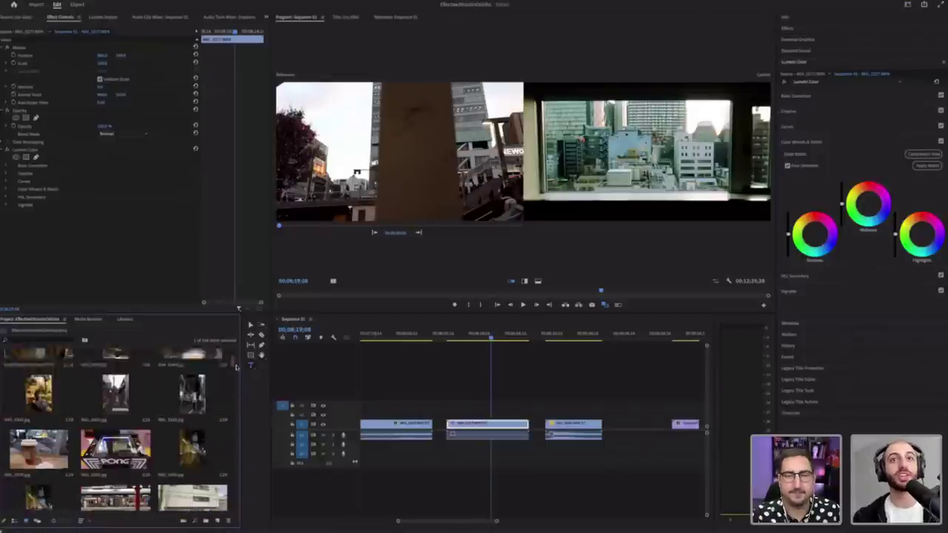
{"action": "scroll", "coordinate": [237, 369], "scroll_direction": "down", "scroll_amount": 2}
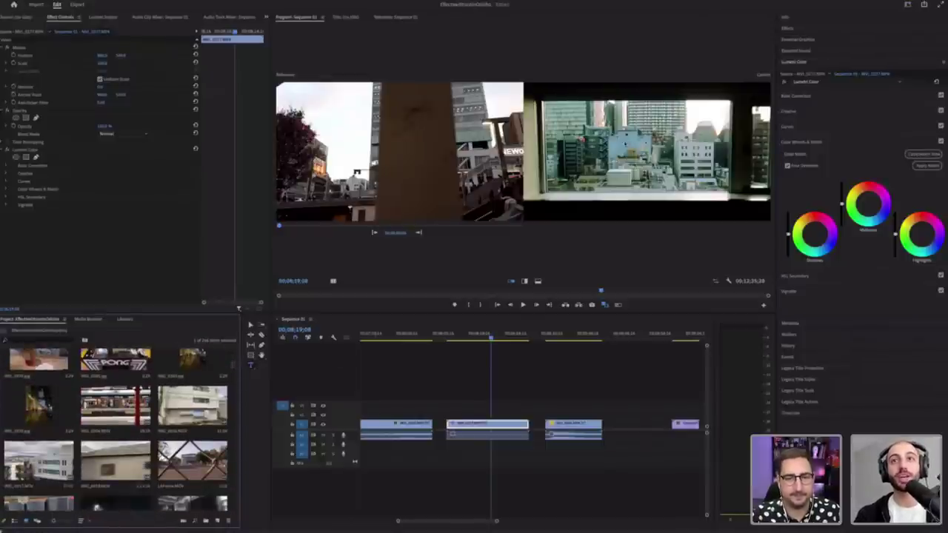
{"action": "left_click", "coordinate": [929, 167]}
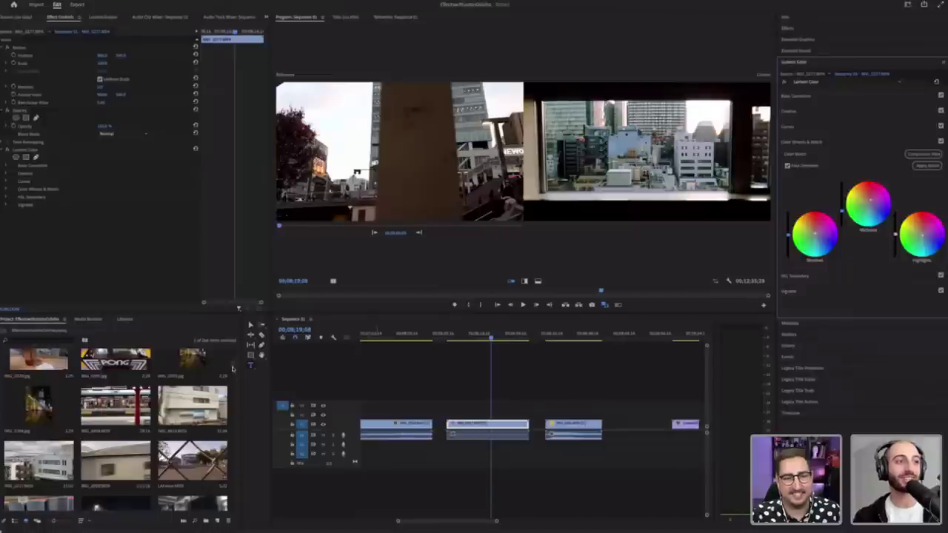
Step: Match the city clip's color to a blue-sky street reference frame and leave the comparison view
{"action": "scroll", "coordinate": [233, 363], "scroll_direction": "up", "scroll_amount": 10}
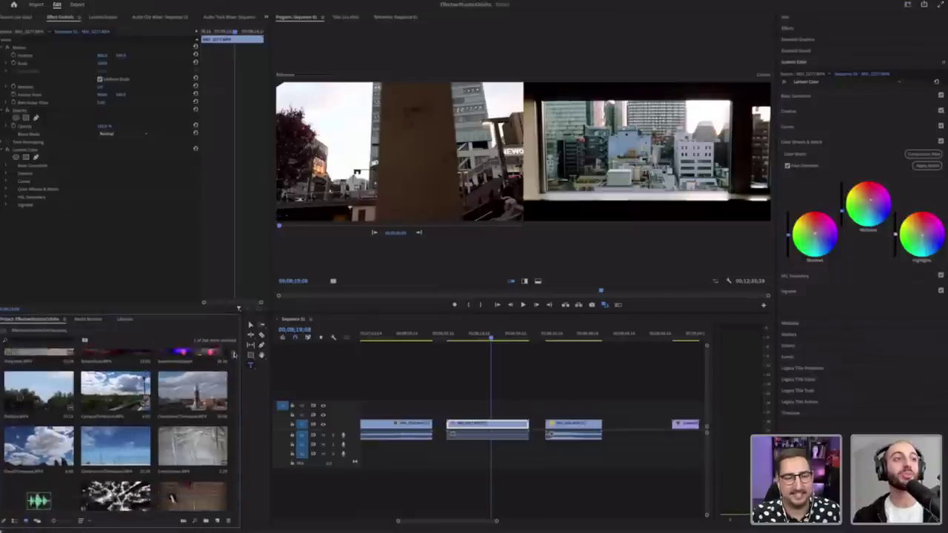
{"action": "scroll", "coordinate": [234, 375], "scroll_direction": "down", "scroll_amount": 5}
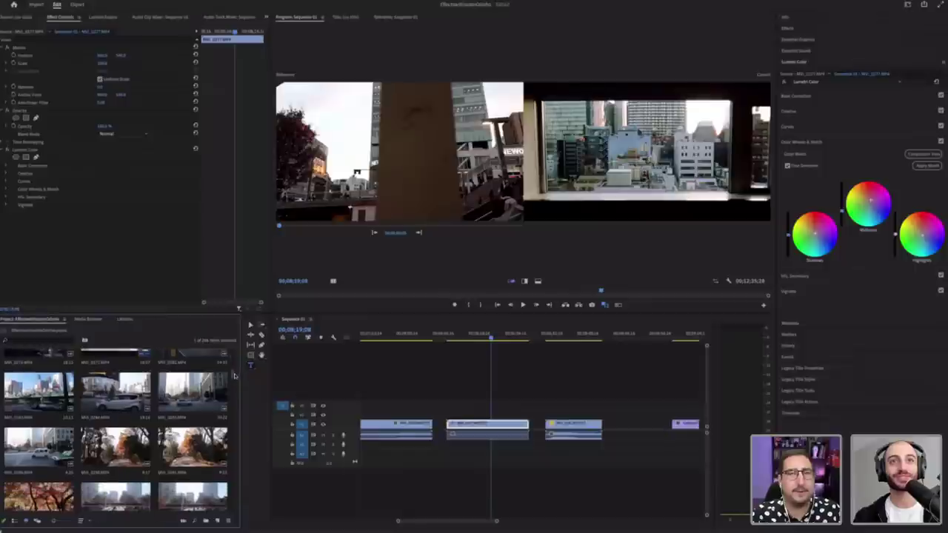
{"action": "left_click_drag", "start_coordinate": [234, 375], "coordinate": [234, 377]}
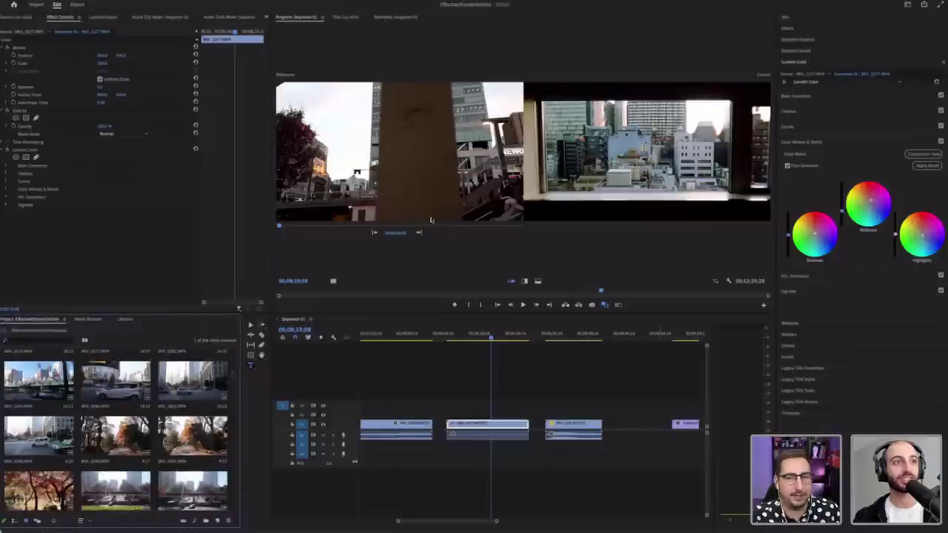
{"action": "left_click_drag", "start_coordinate": [279, 226], "coordinate": [378, 227]}
{"action": "left_click", "coordinate": [923, 166]}
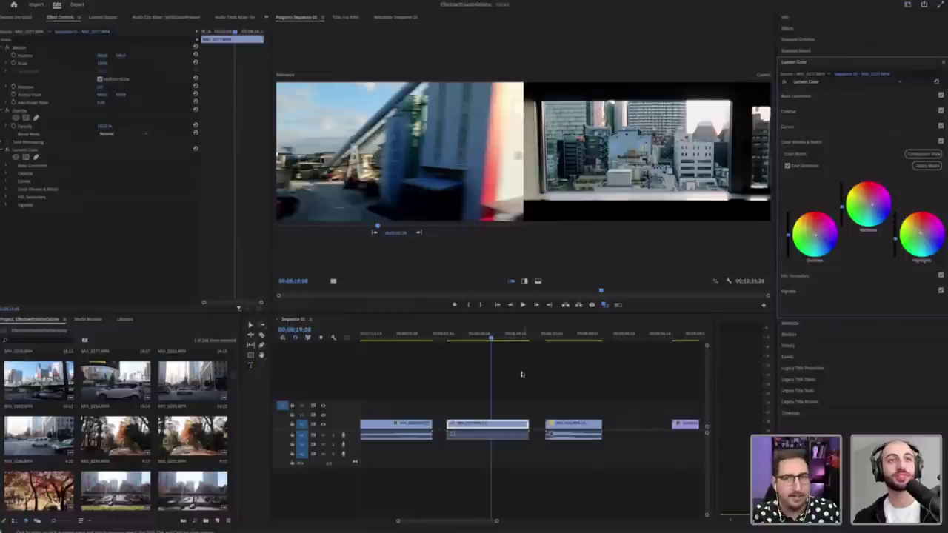
{"action": "left_click", "coordinate": [504, 335]}
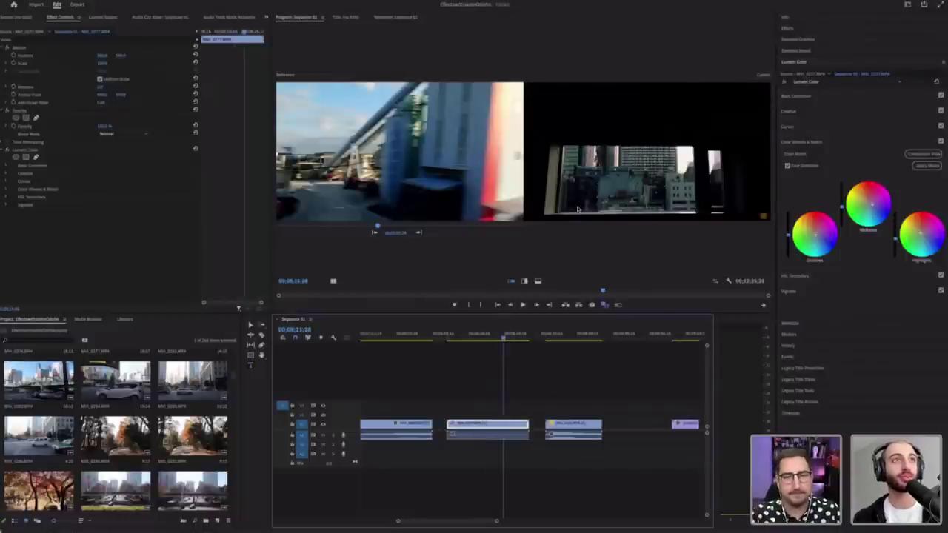
{"action": "left_click", "coordinate": [921, 154]}
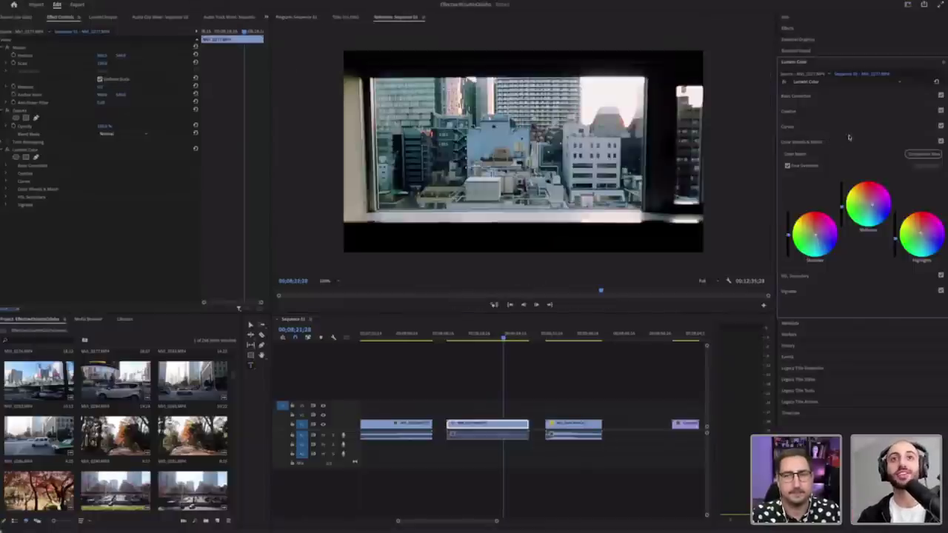
Step: Look through Lumetri Color's Curves, Vignette, Creative and Basic Correction sections, and collapse the Lumetri Color settings
{"action": "left_click", "coordinate": [810, 128]}
{"action": "left_click", "coordinate": [818, 143]}
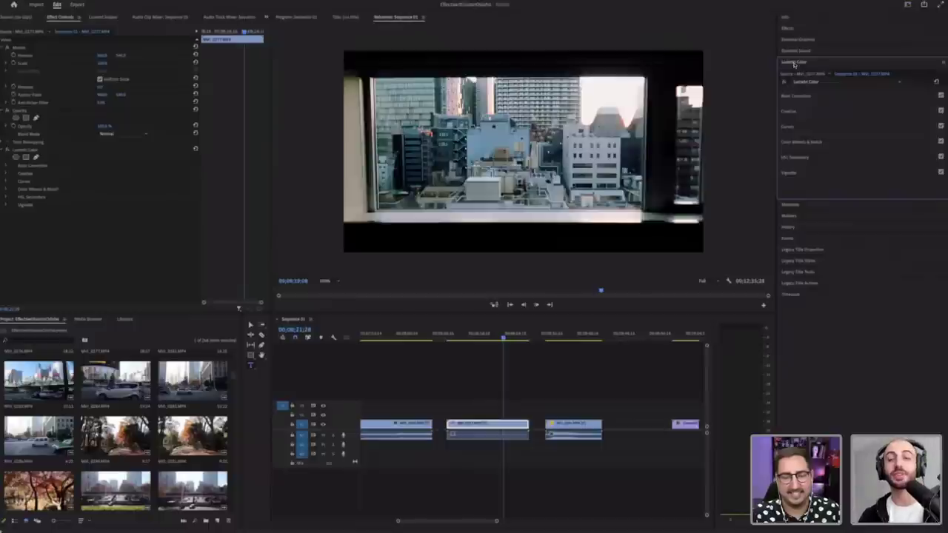
{"action": "left_click", "coordinate": [789, 173]}
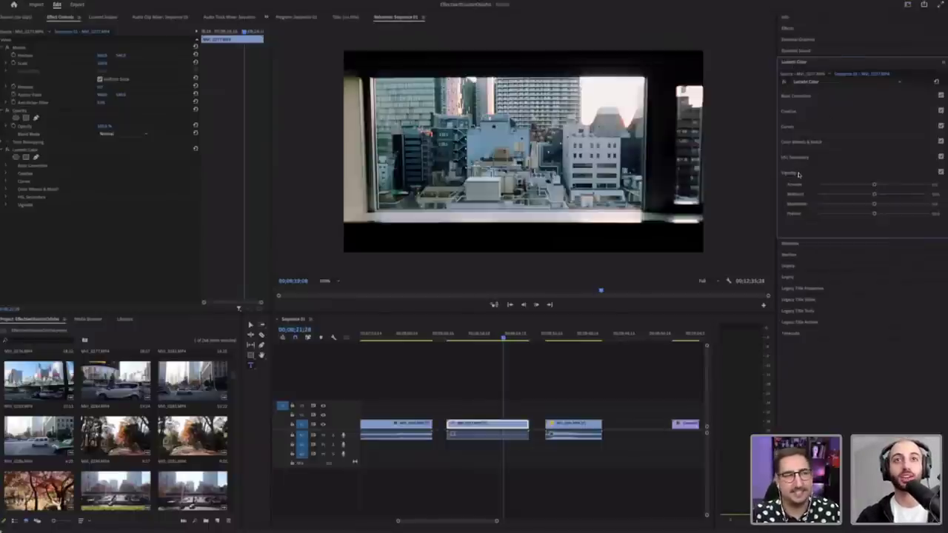
{"action": "left_click", "coordinate": [799, 127]}
{"action": "left_click", "coordinate": [809, 111]}
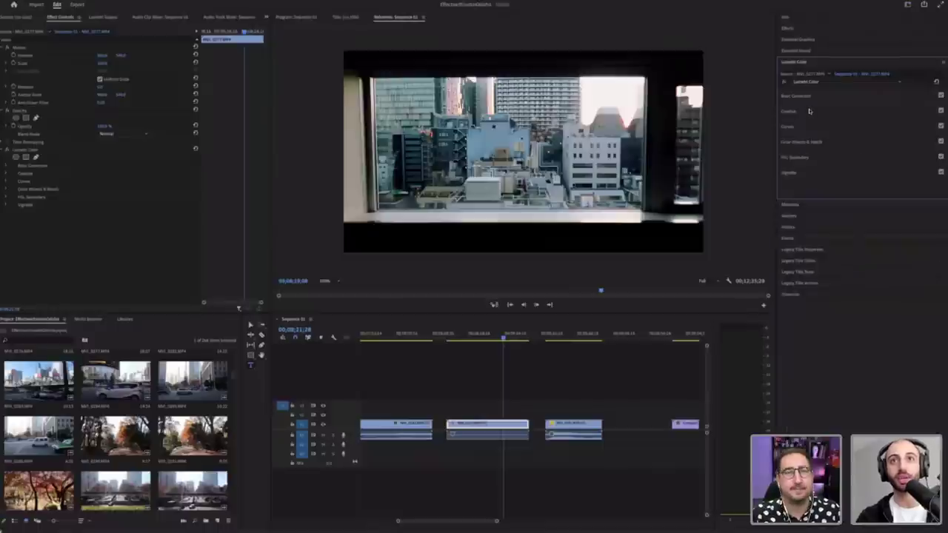
{"action": "left_click", "coordinate": [810, 111]}
{"action": "left_click", "coordinate": [809, 108]}
{"action": "left_click", "coordinate": [809, 96]}
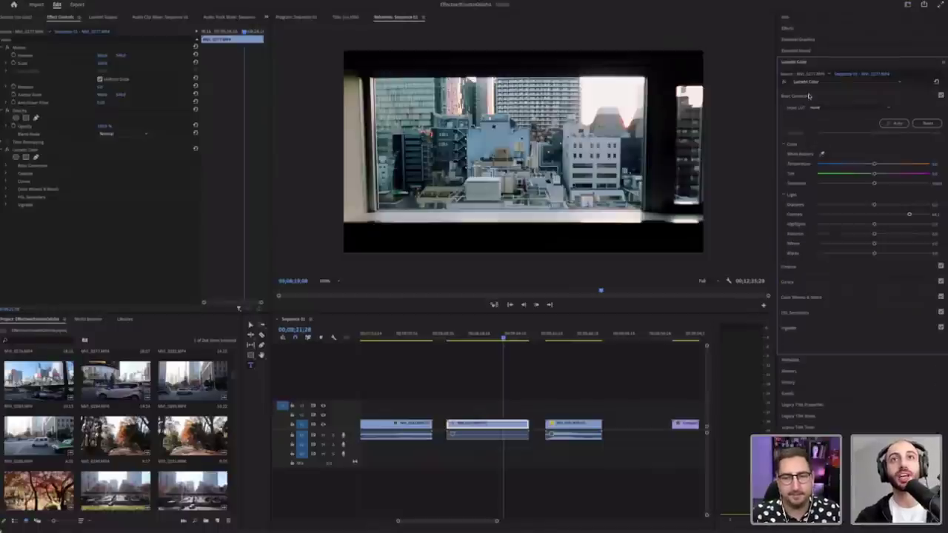
{"action": "left_click", "coordinate": [805, 65]}
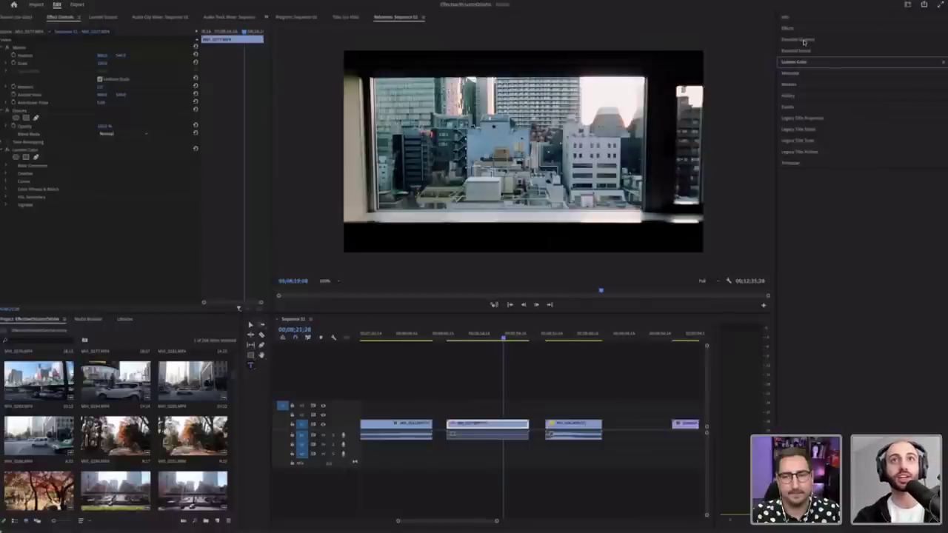
Step: Show the Channel and Color Correction video effects and remove the Lumetri Color effect from the city clip
{"action": "left_click", "coordinate": [801, 40]}
{"action": "left_click", "coordinate": [787, 30]}
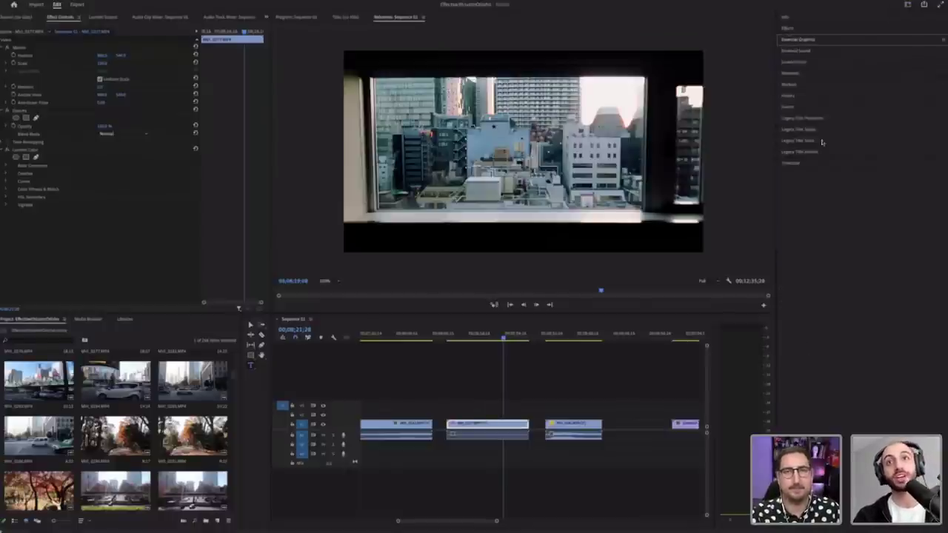
{"action": "left_click", "coordinate": [807, 116]}
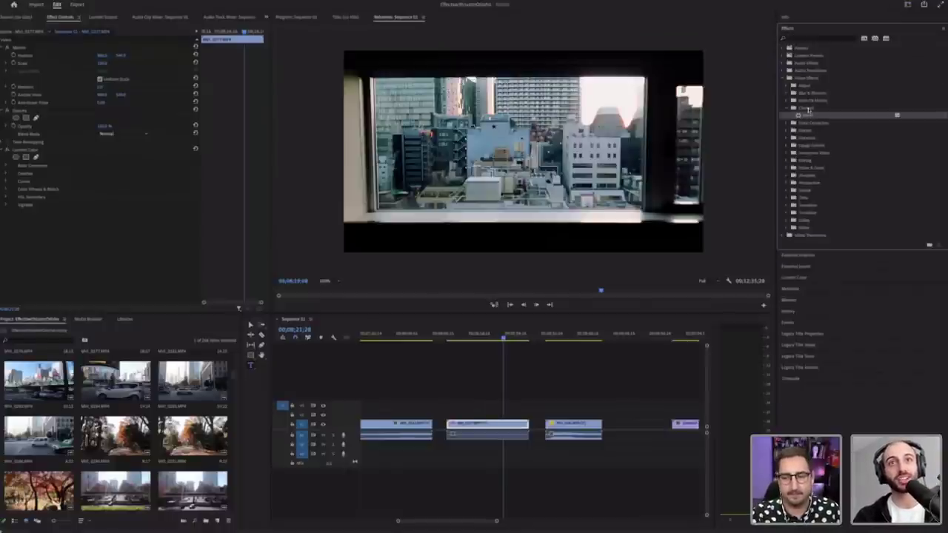
{"action": "left_click", "coordinate": [809, 109]}
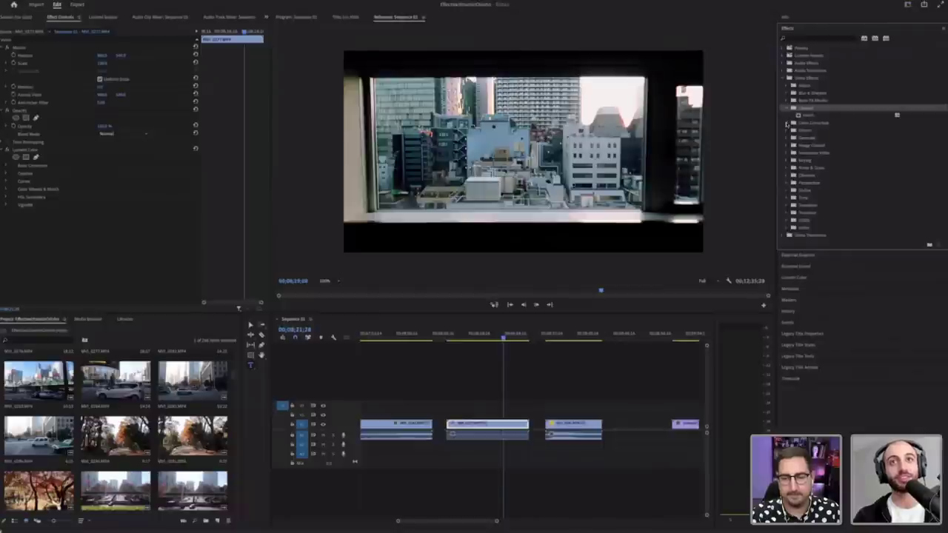
{"action": "left_click", "coordinate": [788, 123]}
{"action": "key", "text": "Down"}
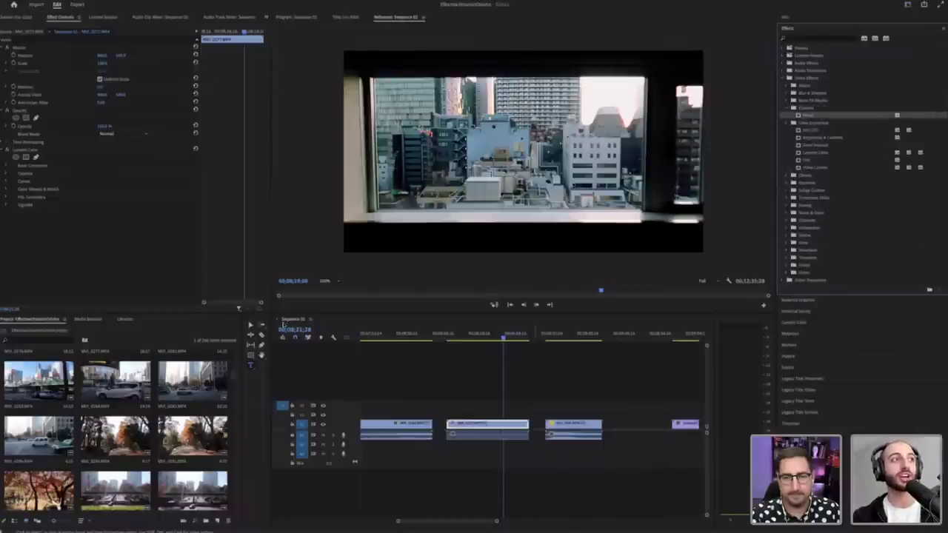
{"action": "left_click", "coordinate": [27, 154]}
{"action": "left_click", "coordinate": [29, 152]}
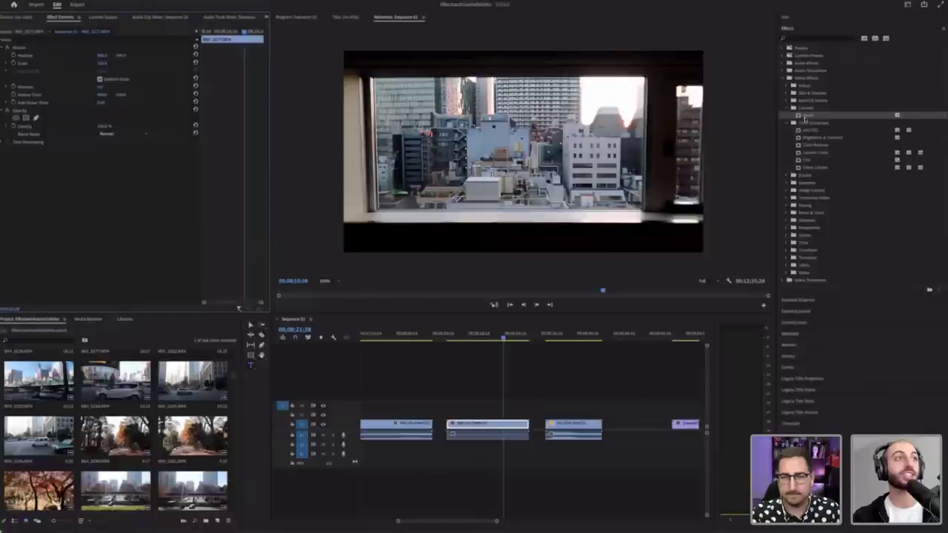
Step: Apply the Invert effect to the city clip, try its Red channel, and return the channel to RGB
{"action": "left_click_drag", "start_coordinate": [806, 120], "coordinate": [122, 178]}
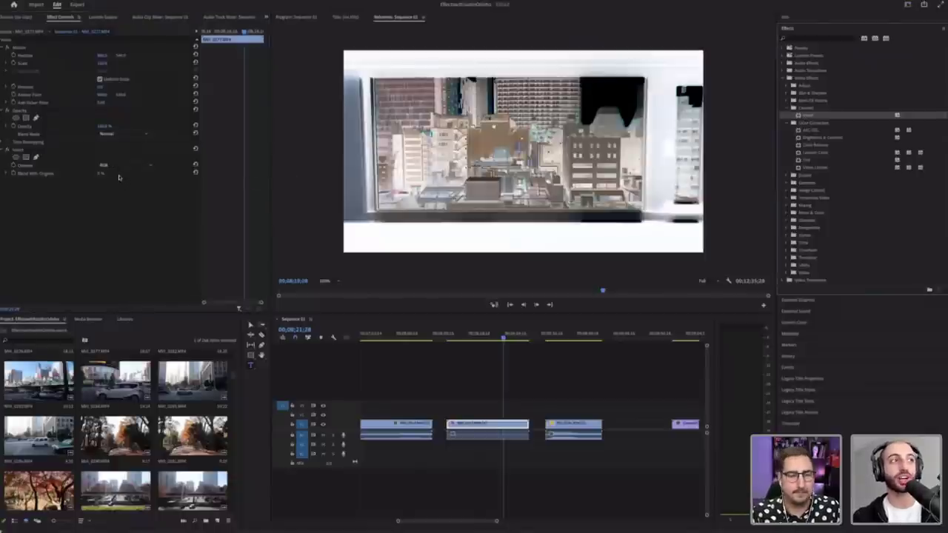
{"action": "left_click", "coordinate": [122, 165]}
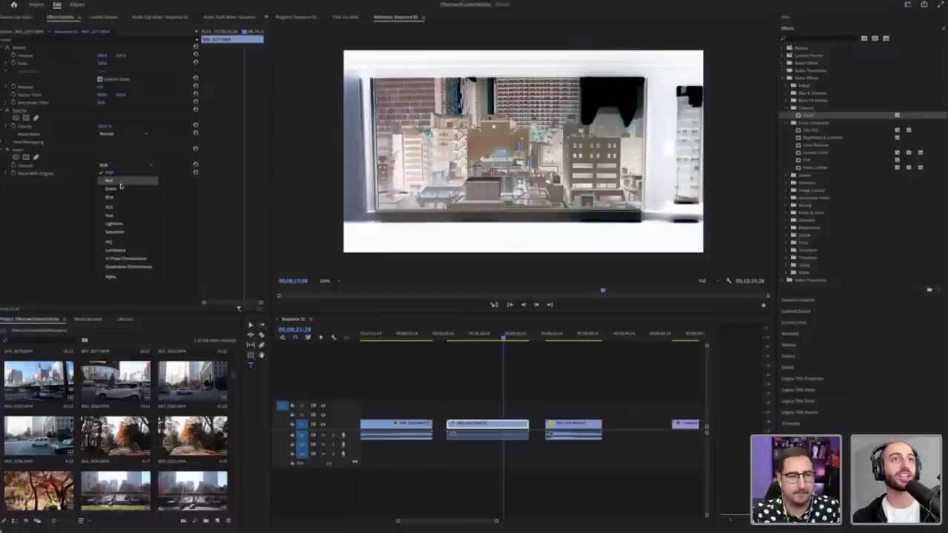
{"action": "left_click", "coordinate": [128, 180]}
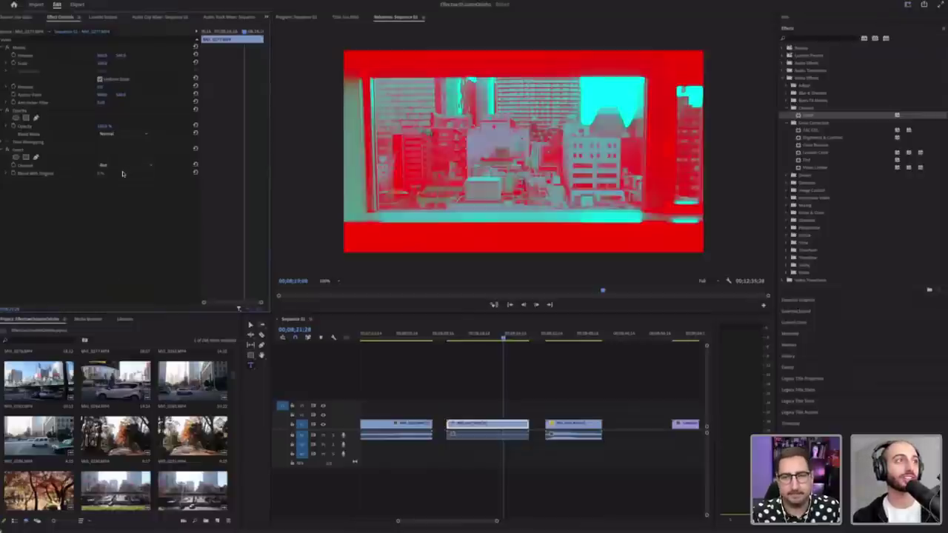
{"action": "left_click", "coordinate": [121, 165]}
{"action": "left_click", "coordinate": [118, 174]}
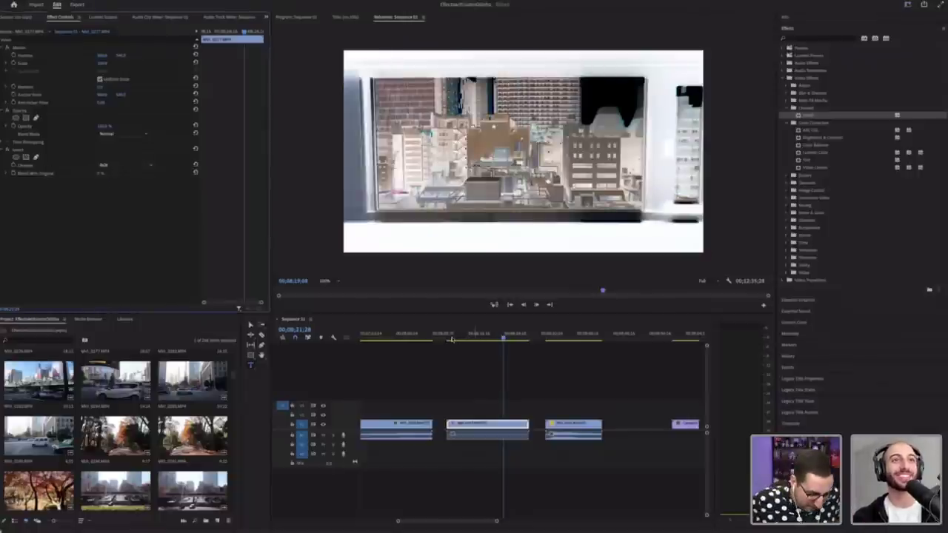
Step: Move the playhead to the start of the city clip and delete its Invert effect
{"action": "mouse_move", "coordinate": [453, 339]}
{"action": "left_mouse_down"}
{"action": "mouse_move", "coordinate": [463, 339]}
{"action": "mouse_move", "coordinate": [450, 340]}
{"action": "left_mouse_up"}
{"action": "key", "text": "Left"}
{"action": "key", "text": "Left"}
{"action": "key", "text": "Left"}
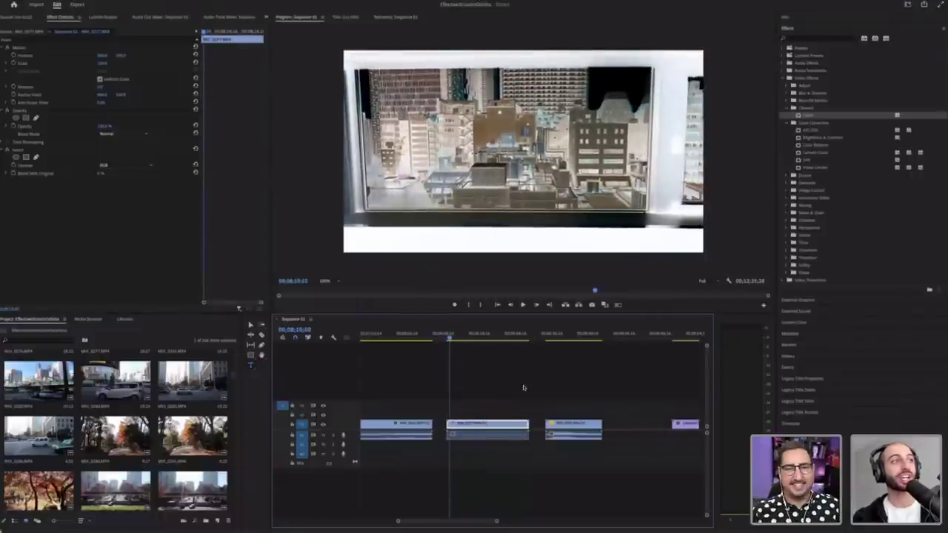
{"action": "left_click", "coordinate": [65, 156]}
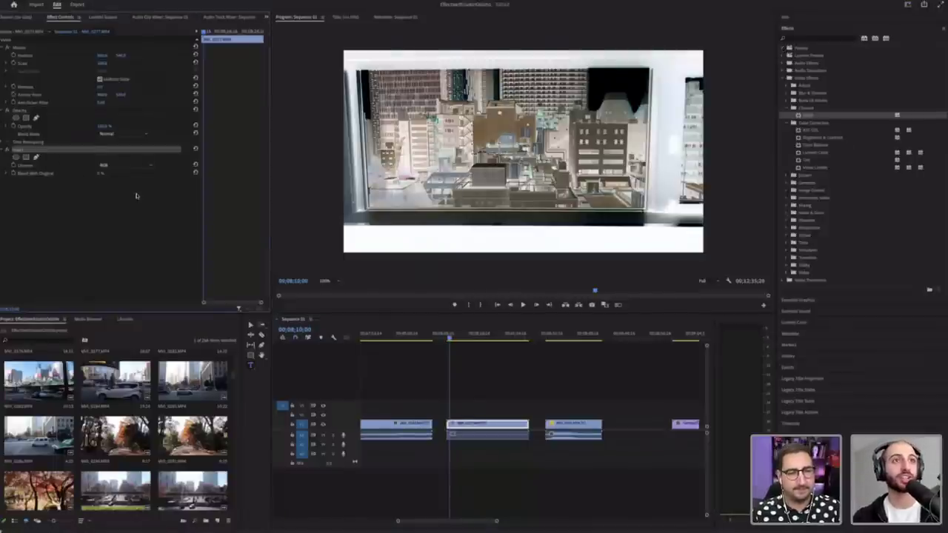
{"action": "key", "text": "Delete"}
Step: Expand the preset pack's Transitions folder and select the Invert Flash - A preset
{"action": "left_click", "coordinate": [783, 48]}
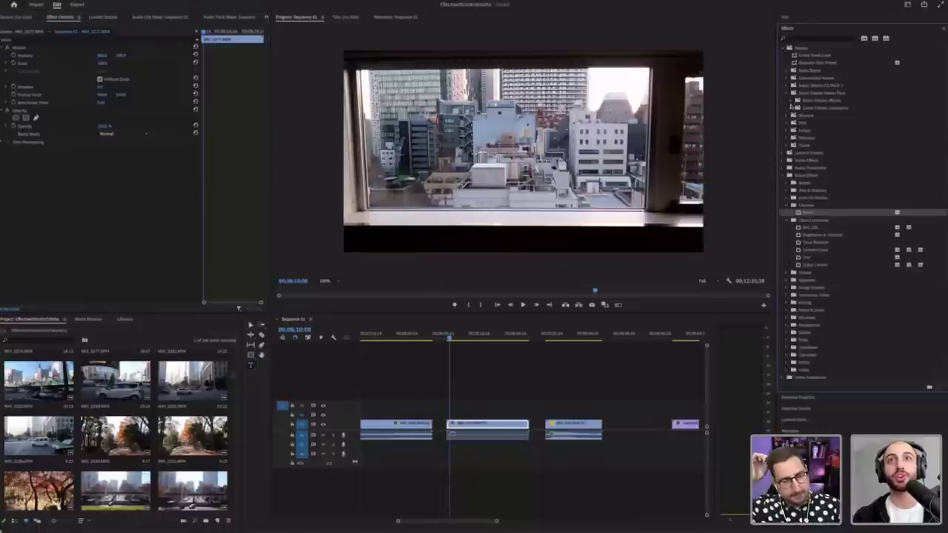
{"action": "left_click", "coordinate": [790, 108]}
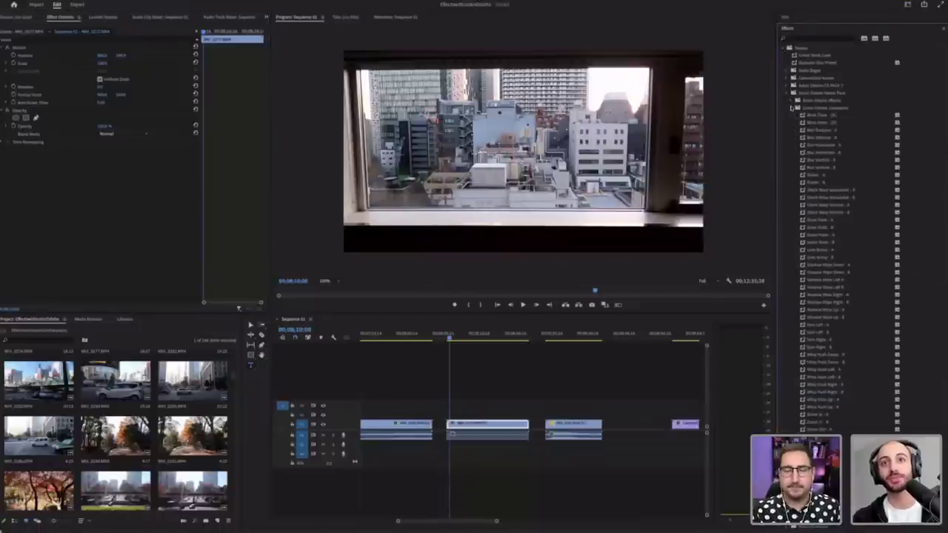
{"action": "scroll", "coordinate": [846, 275], "scroll_direction": "down", "scroll_amount": 3}
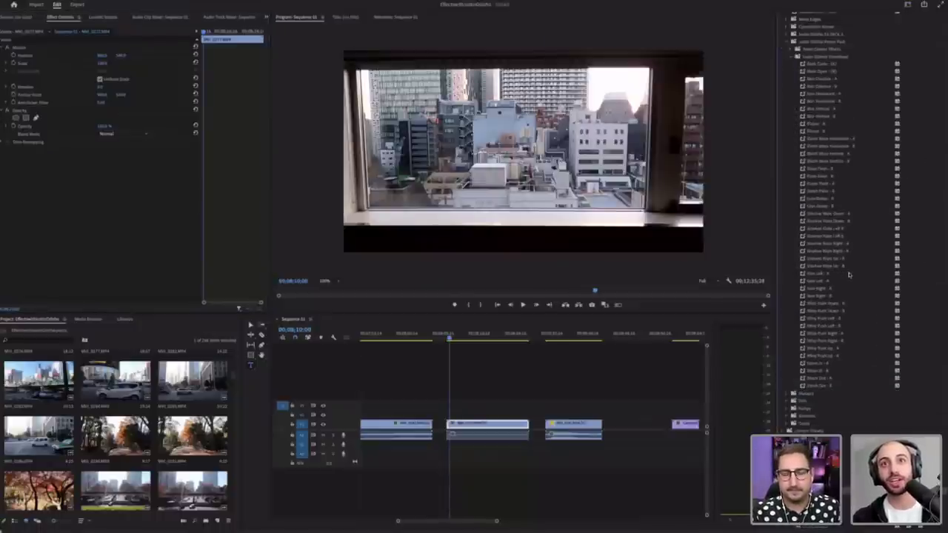
{"action": "left_click", "coordinate": [832, 185]}
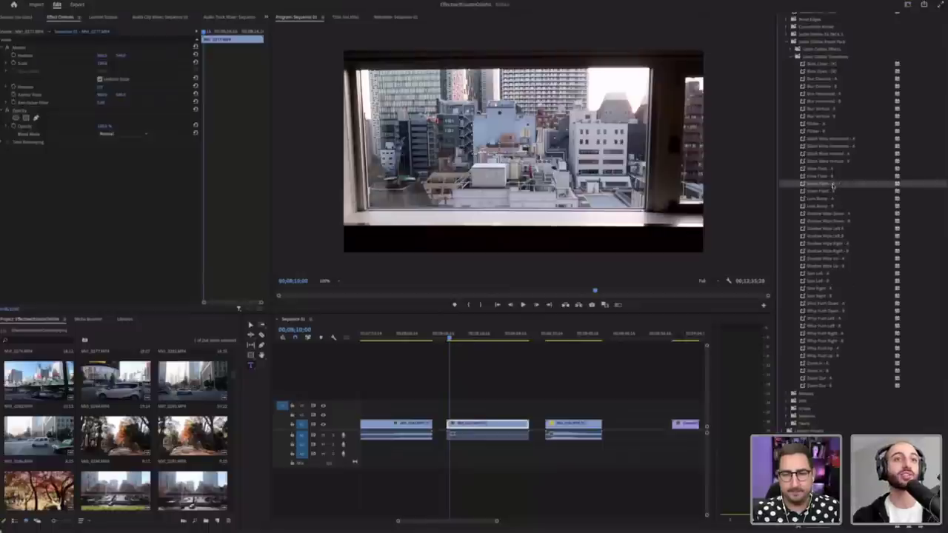
Step: Place the street clip with the white van directly after the city clip, replacing the pine-tree clip, and park the playhead before the cut
{"action": "left_click_drag", "start_coordinate": [584, 405], "coordinate": [534, 428]}
{"action": "left_click", "coordinate": [539, 341]}
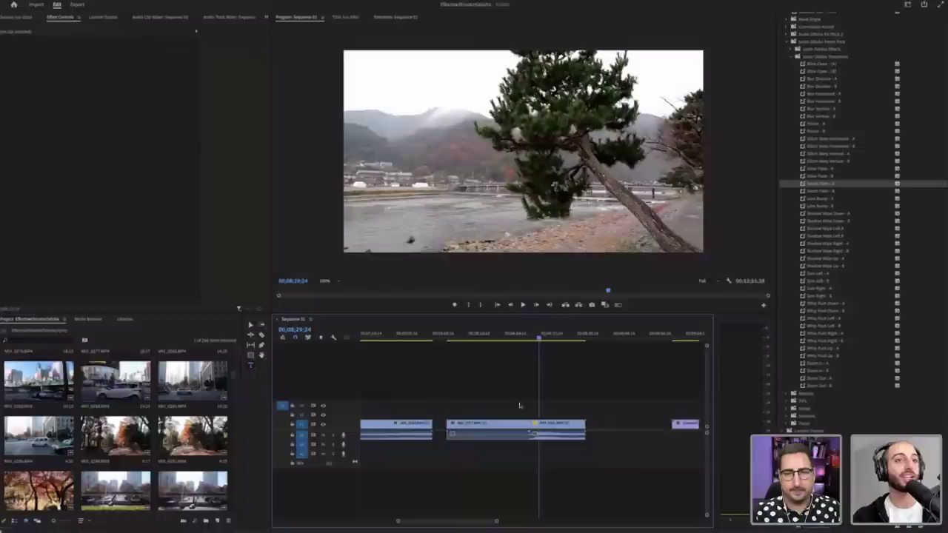
{"action": "left_click", "coordinate": [115, 381]}
{"action": "left_click_drag", "start_coordinate": [116, 381], "coordinate": [532, 430]}
{"action": "left_click", "coordinate": [525, 342]}
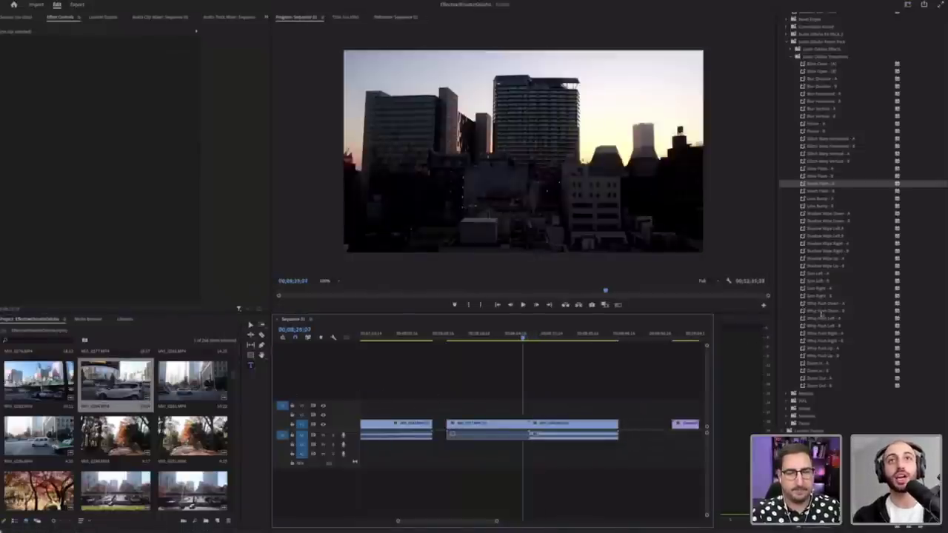
Step: Search the effects for "dissolve" and apply Dip to White to the cut between the city clip and the white-van clip, accepting repeated frames
{"action": "scroll", "coordinate": [848, 234], "scroll_direction": "up", "scroll_amount": 2}
{"action": "left_click", "coordinate": [806, 39]}
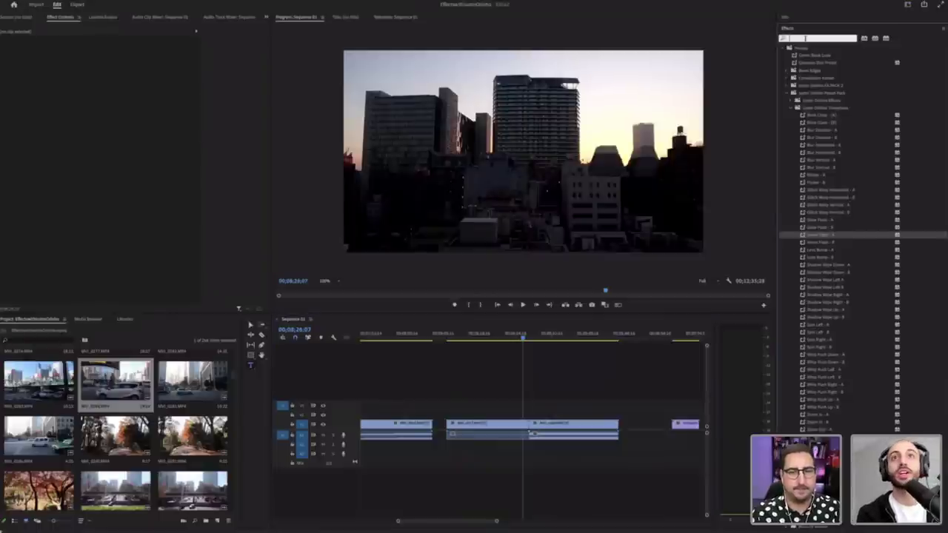
{"action": "type", "text": "dissolve"}
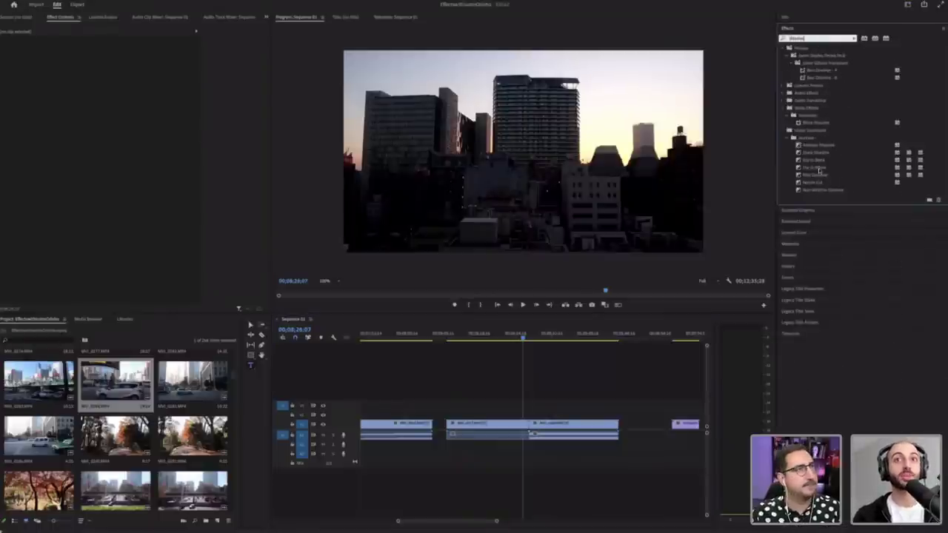
{"action": "left_click", "coordinate": [822, 168]}
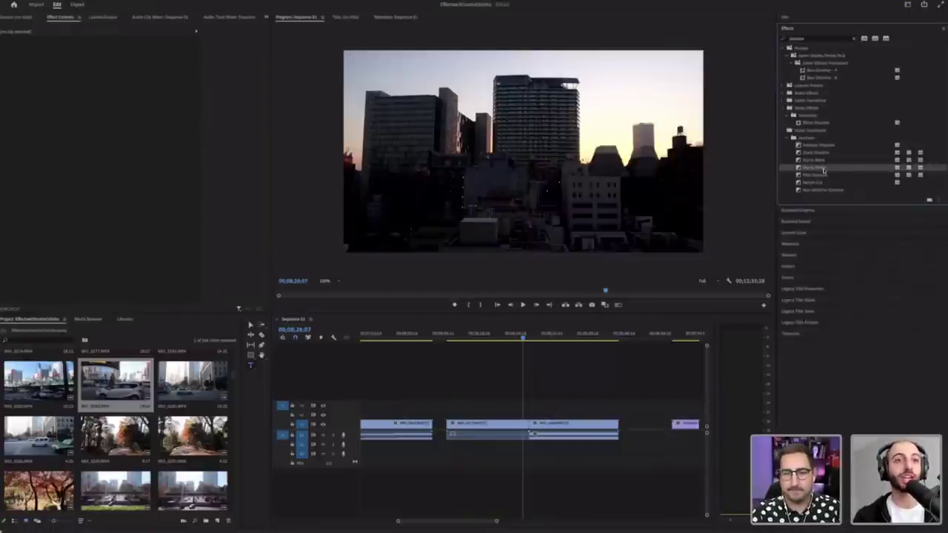
{"action": "left_click_drag", "start_coordinate": [823, 170], "coordinate": [529, 427]}
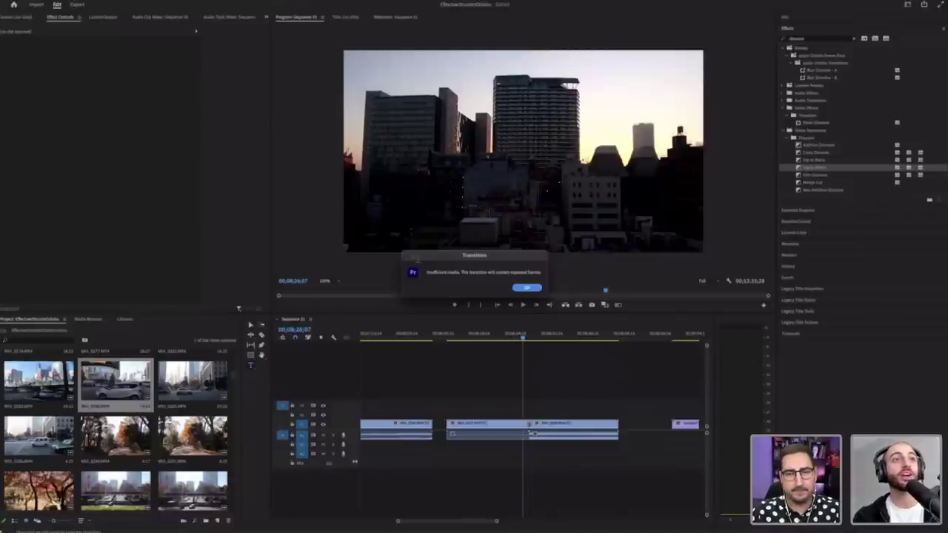
{"action": "left_click_drag", "start_coordinate": [436, 258], "coordinate": [473, 140]}
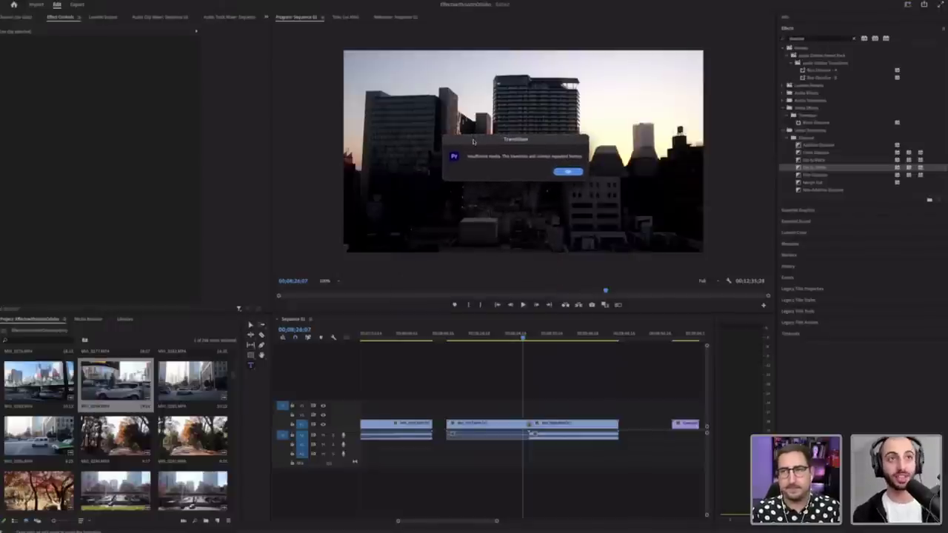
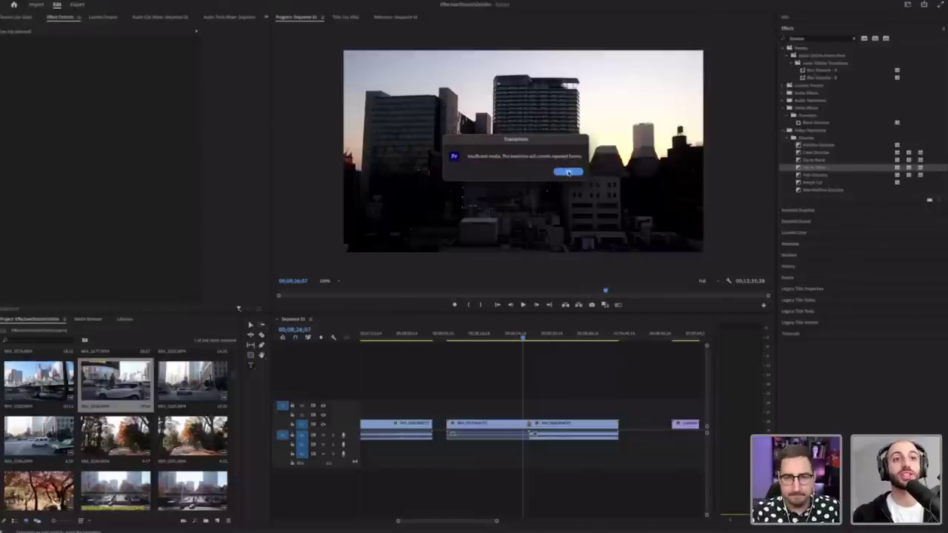
{"action": "left_click", "coordinate": [567, 171]}
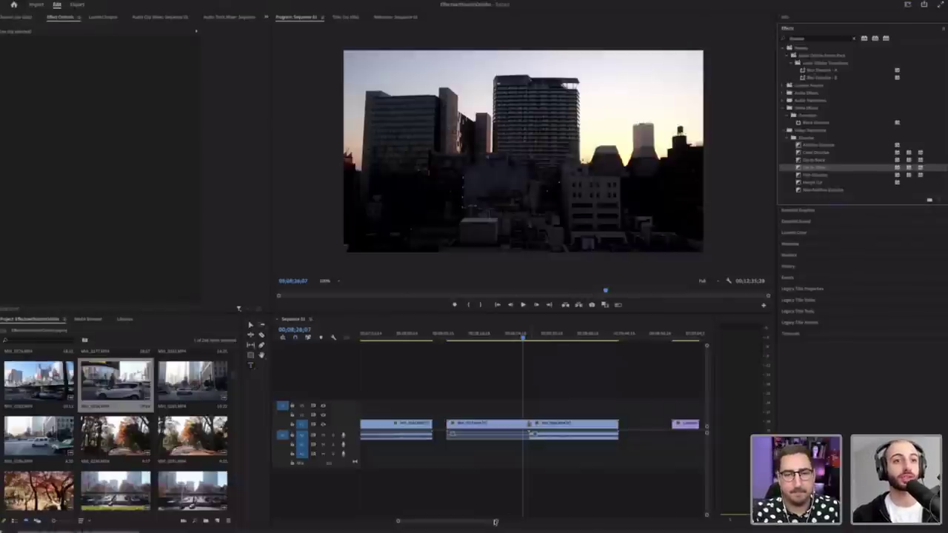
Step: Lift the city clip to a higher video track, return it to its original track, and reapply Dip to White at the cut
{"action": "left_click_drag", "start_coordinate": [510, 423], "coordinate": [516, 405]}
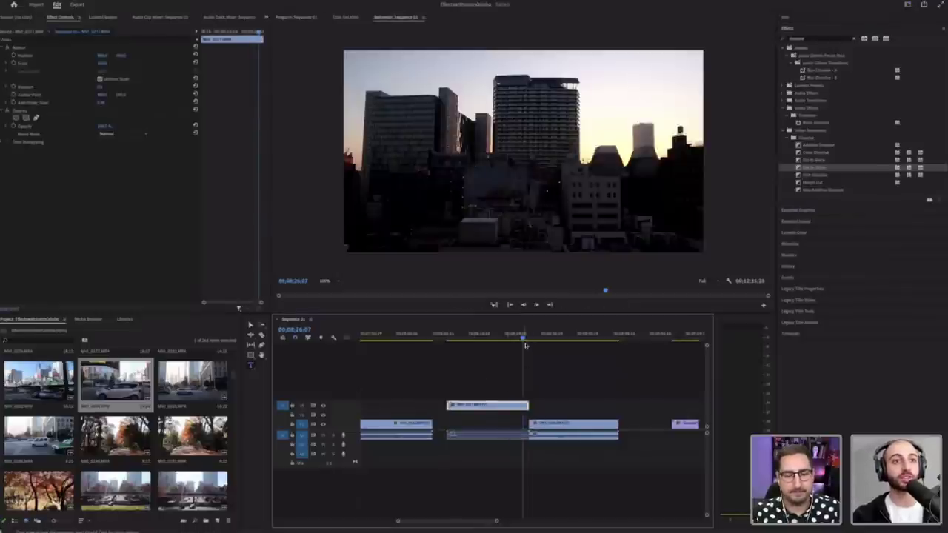
{"action": "left_click_drag", "start_coordinate": [524, 338], "coordinate": [529, 343]}
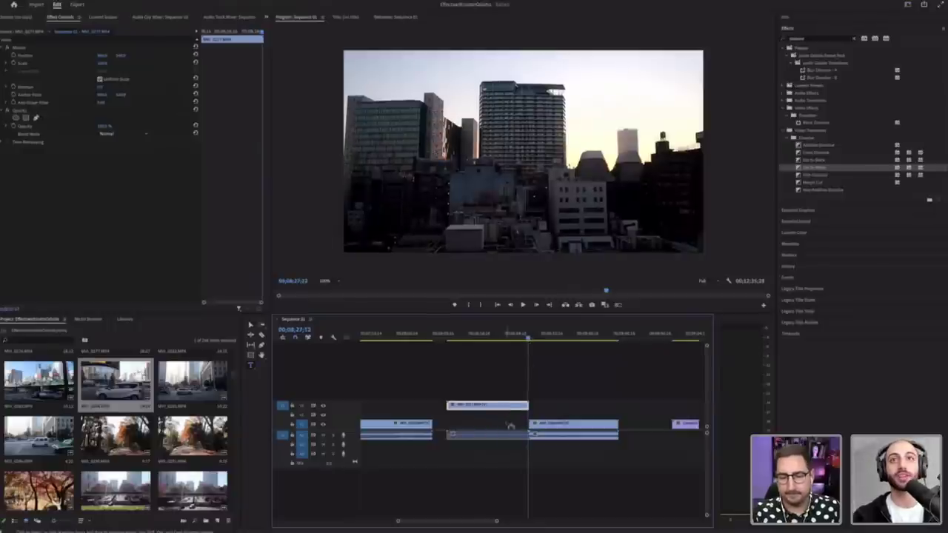
{"action": "left_click_drag", "start_coordinate": [510, 426], "coordinate": [507, 425]}
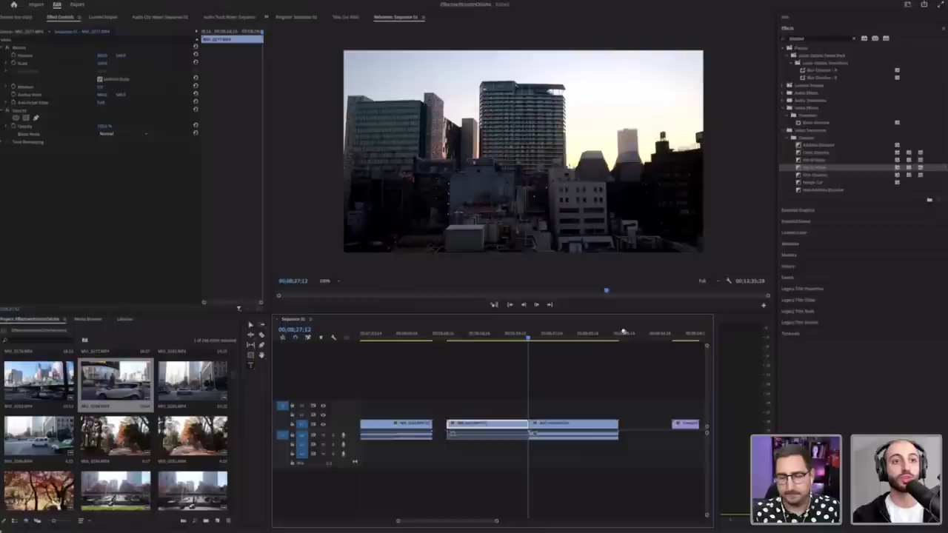
{"action": "key", "text": "ctrl+d"}
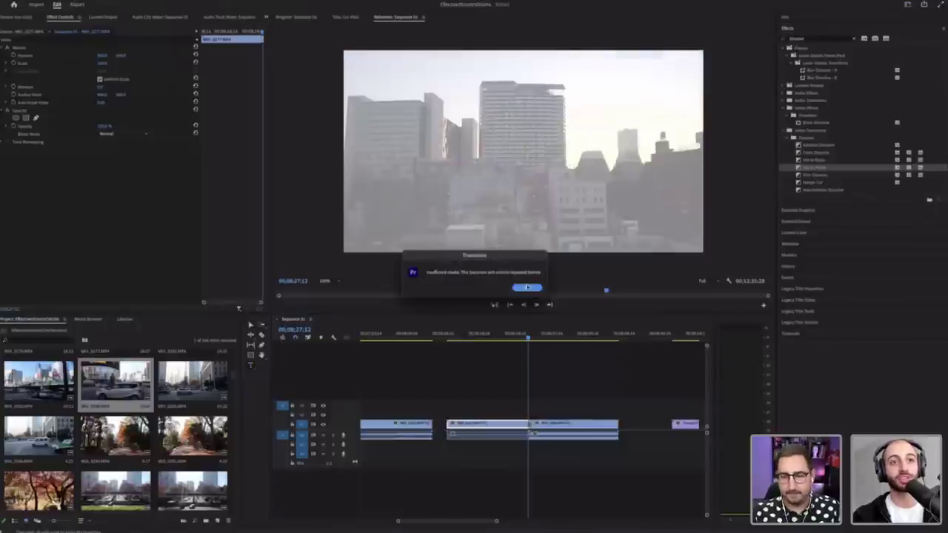
{"action": "left_click", "coordinate": [527, 287]}
Step: Inspect the Dip to White transition's settings, scrub across it, and play it through into the white-van clip
{"action": "left_click", "coordinate": [524, 335]}
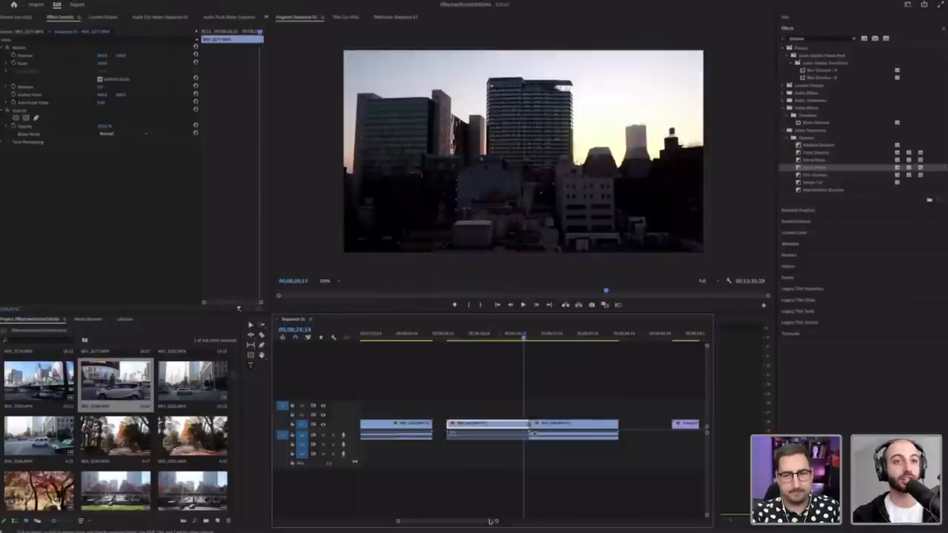
{"action": "key", "text": "="}
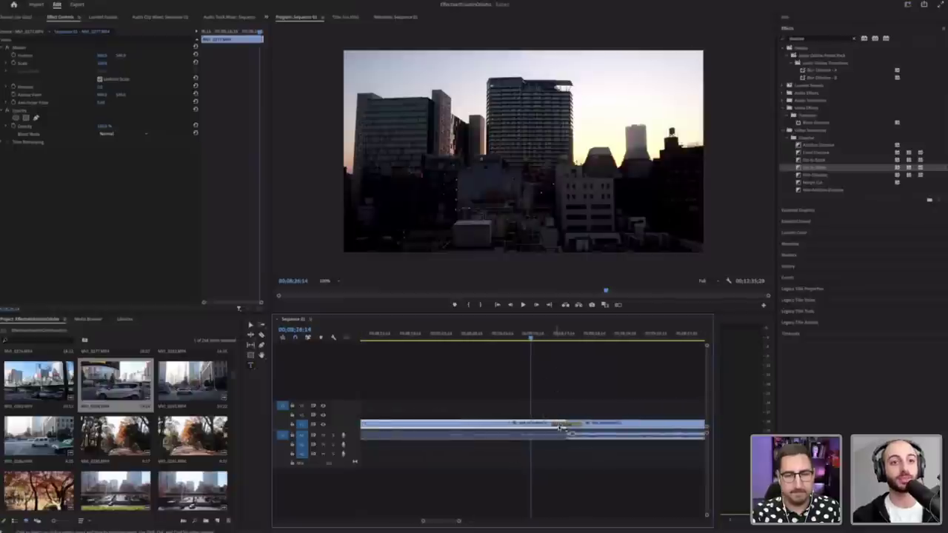
{"action": "left_click", "coordinate": [561, 428]}
{"action": "scroll", "coordinate": [539, 391], "scroll_direction": "right", "scroll_amount": 2}
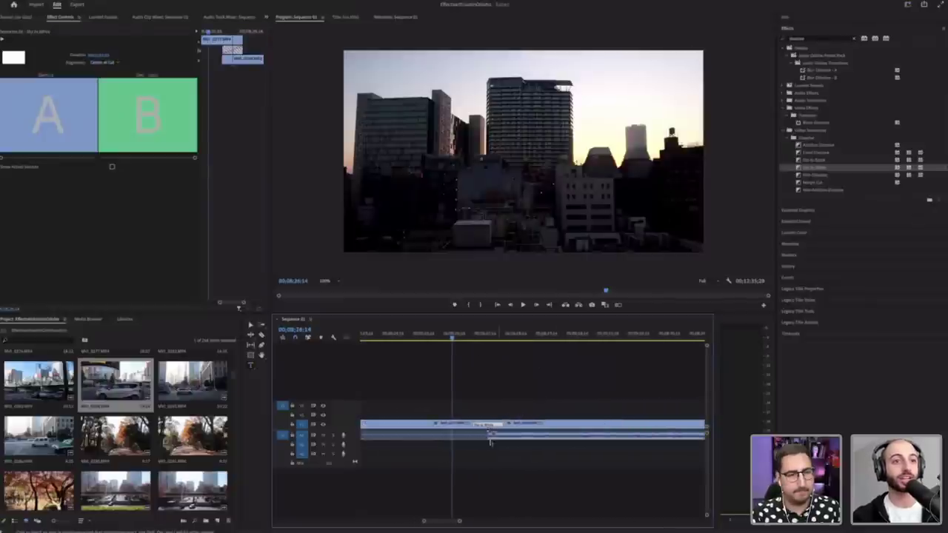
{"action": "left_click", "coordinate": [488, 464]}
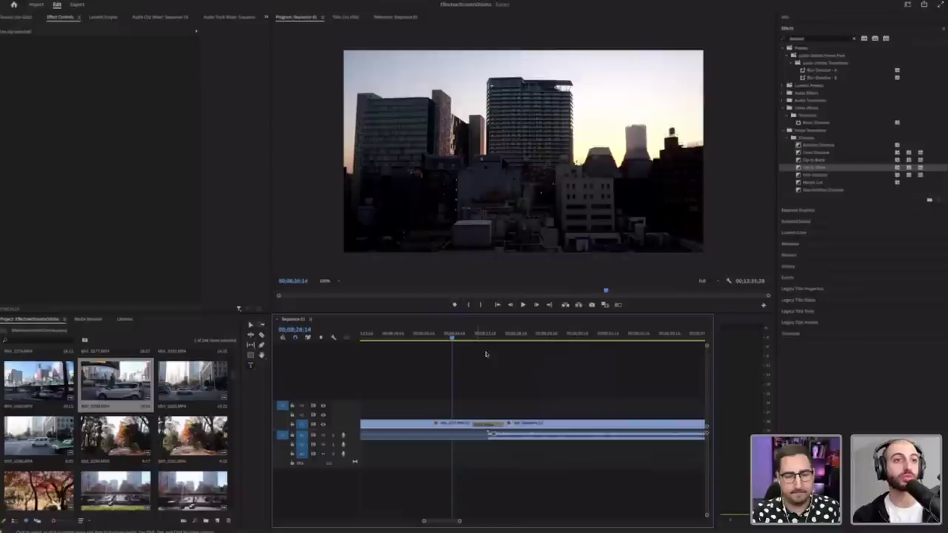
{"action": "left_click_drag", "start_coordinate": [467, 336], "coordinate": [470, 336]}
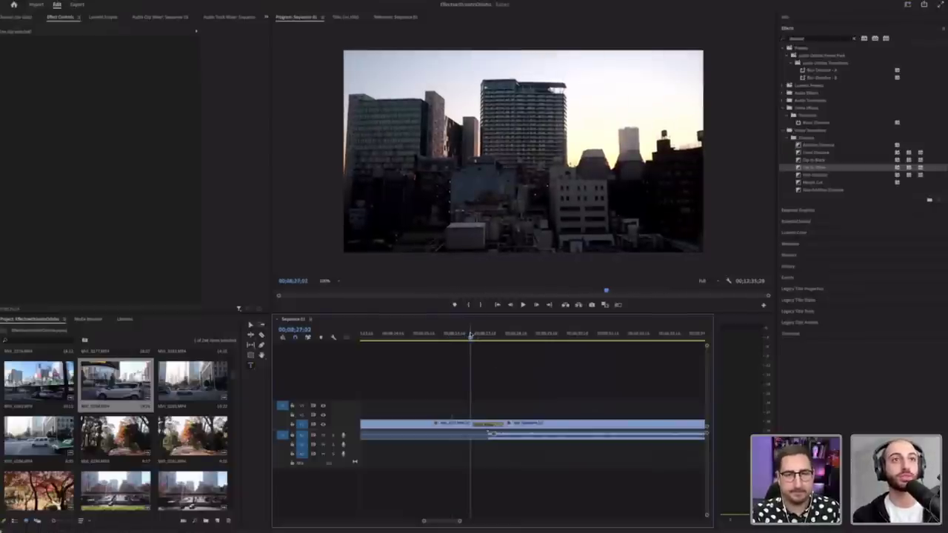
{"action": "left_click_drag", "start_coordinate": [491, 335], "coordinate": [481, 337]}
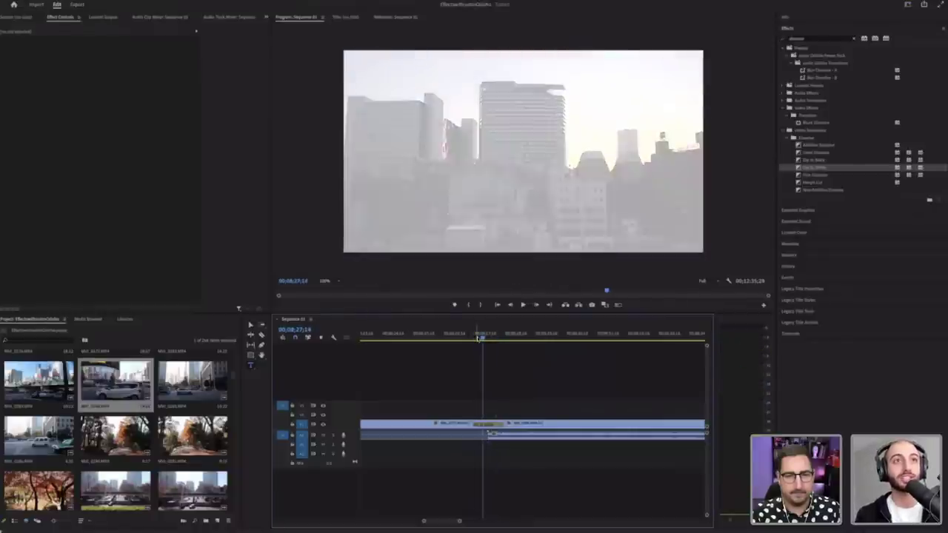
{"action": "key", "text": "space"}
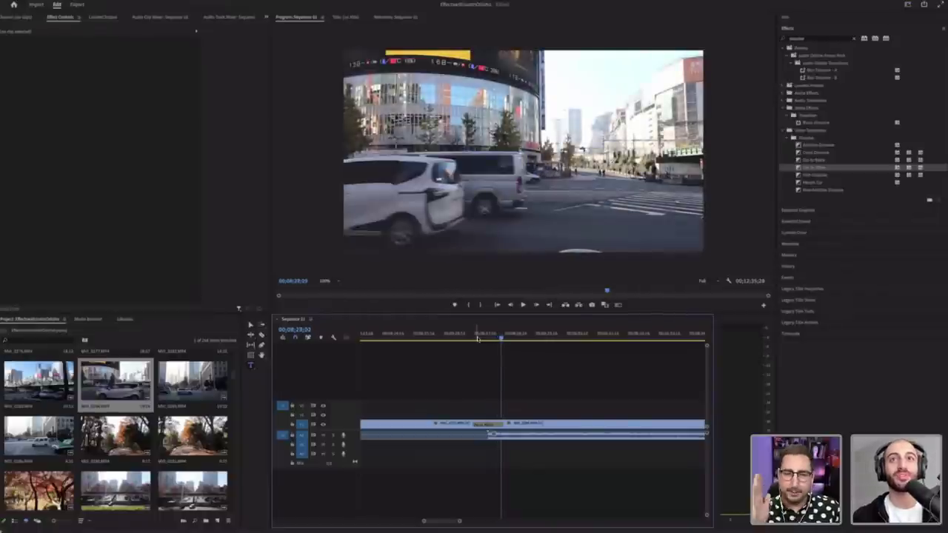
Step: Step the playhead back to the cut and replace Dip to White with an Additive Dissolve transition
{"action": "key", "text": "Left"}
{"action": "key", "text": "Left"}
{"action": "key", "text": "Left"}
{"action": "key", "text": "Left"}
{"action": "key", "text": "Left"}
{"action": "key", "text": "Left"}
{"action": "key", "text": "Left"}
{"action": "key", "text": "Left"}
{"action": "key", "text": "Left"}
{"action": "key", "text": "Left"}
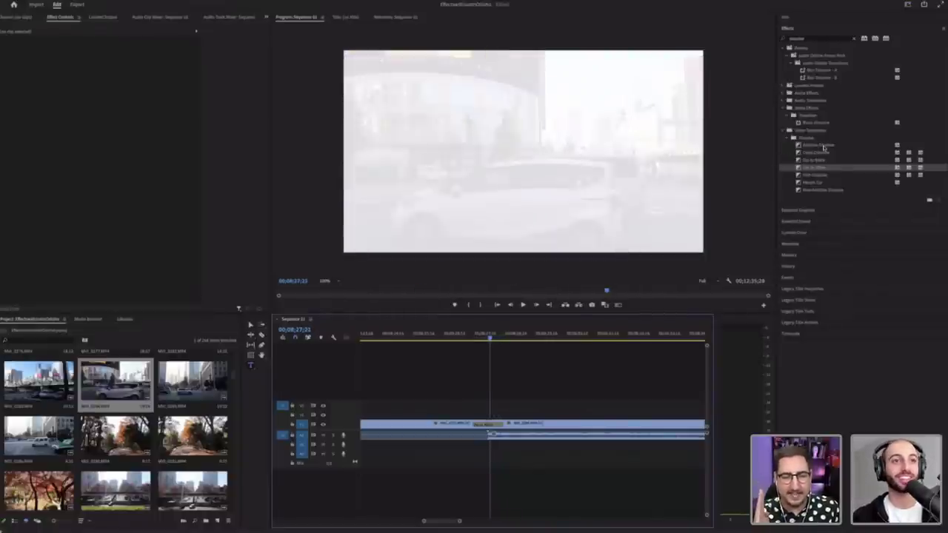
{"action": "left_click_drag", "start_coordinate": [565, 373], "coordinate": [492, 431]}
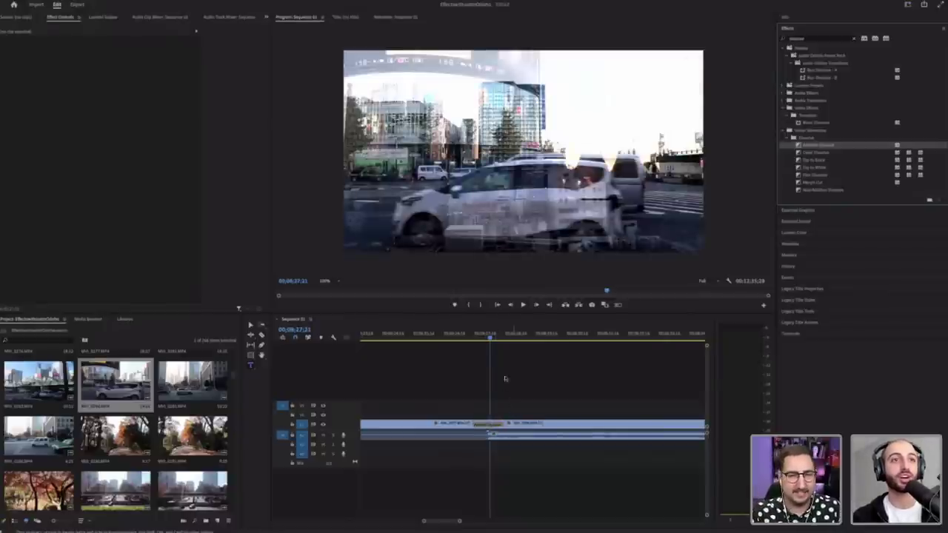
Step: Examine frame by frame how the Additive Dissolve blends the city clip into the white-van clip
{"action": "left_click_drag", "start_coordinate": [488, 331], "coordinate": [478, 336]}
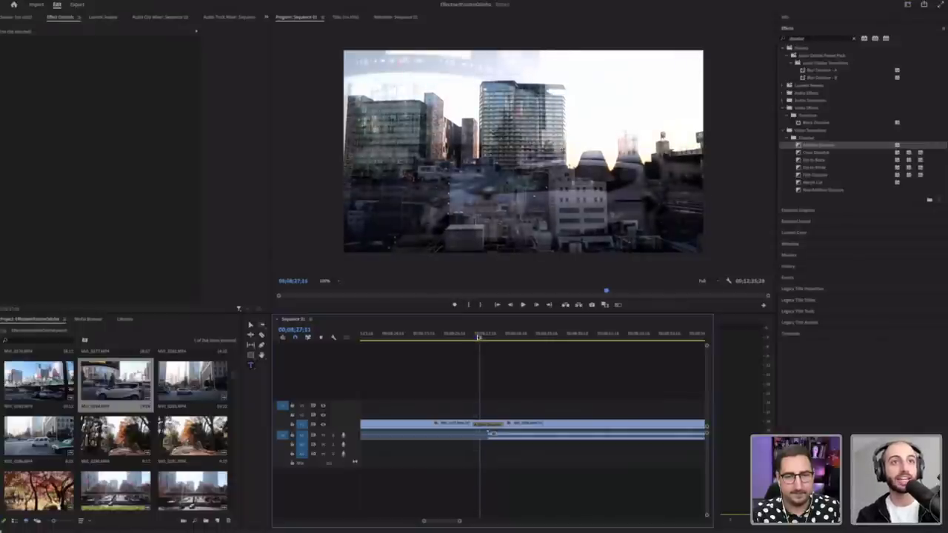
{"action": "key", "text": "Right"}
{"action": "key", "text": "Right"}
{"action": "key", "text": "Right"}
{"action": "key", "text": "Right"}
{"action": "key", "text": "Right"}
{"action": "key", "text": "Right"}
{"action": "key", "text": "Right"}
{"action": "key", "text": "Right"}
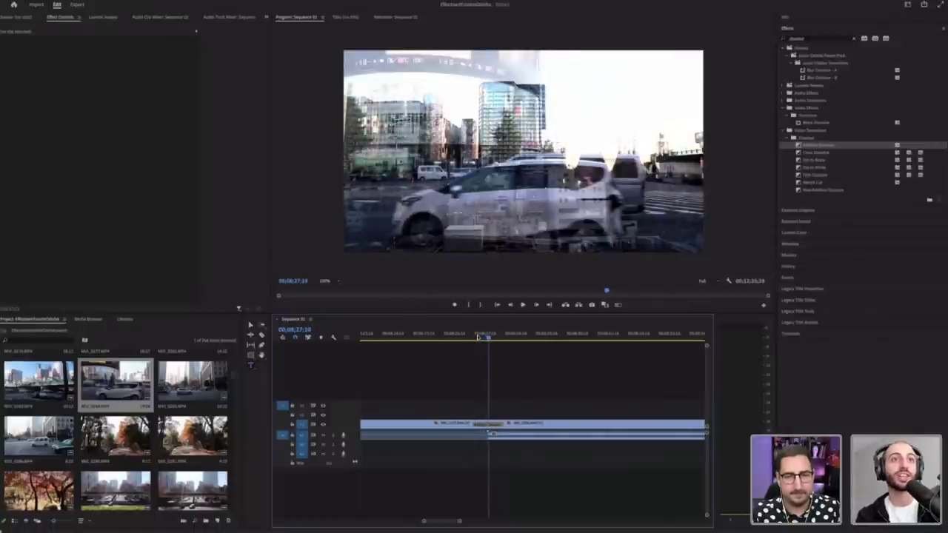
{"action": "key", "text": "Right"}
{"action": "key", "text": "Right"}
{"action": "key", "text": "Right"}
{"action": "key", "text": "Right"}
{"action": "key", "text": "Right"}
{"action": "key", "text": "Left"}
{"action": "key", "text": "Left"}
{"action": "key", "text": "Left"}
{"action": "key", "text": "Left"}
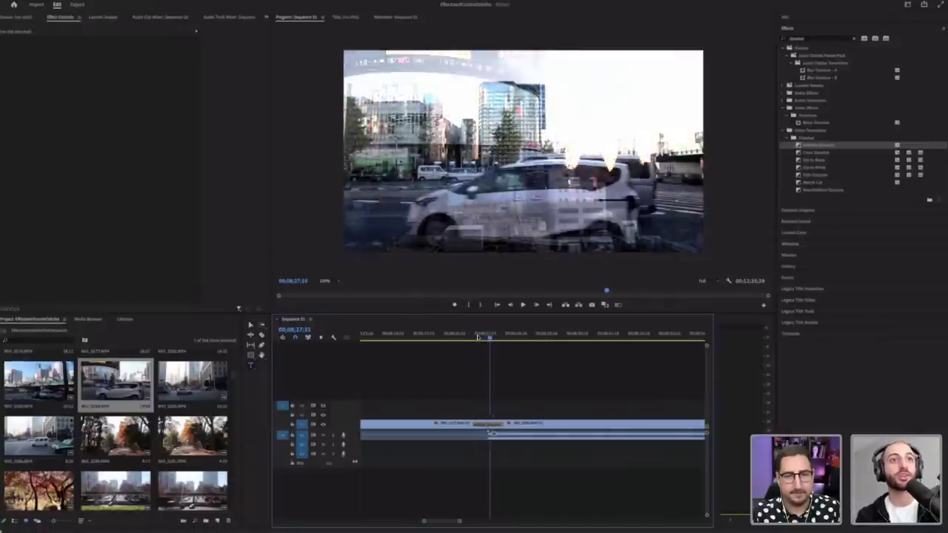
{"action": "key", "text": "Left"}
{"action": "key", "text": "Left"}
{"action": "key", "text": "Left"}
{"action": "key", "text": "Right"}
{"action": "key", "text": "Right"}
{"action": "key", "text": "Right"}
{"action": "key", "text": "Right"}
{"action": "key", "text": "Right"}
{"action": "key", "text": "Right"}
{"action": "key", "text": "Right"}
{"action": "key", "text": "Right"}
{"action": "key", "text": "Right"}
{"action": "key", "text": "Right"}
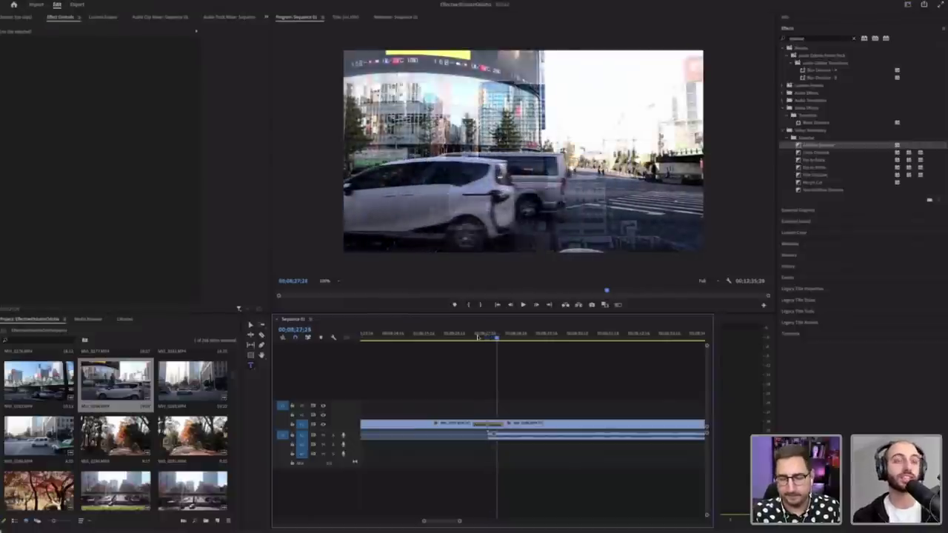
{"action": "key", "text": "Right"}
{"action": "key", "text": "Right"}
{"action": "key", "text": "Right"}
{"action": "key", "text": "Right"}
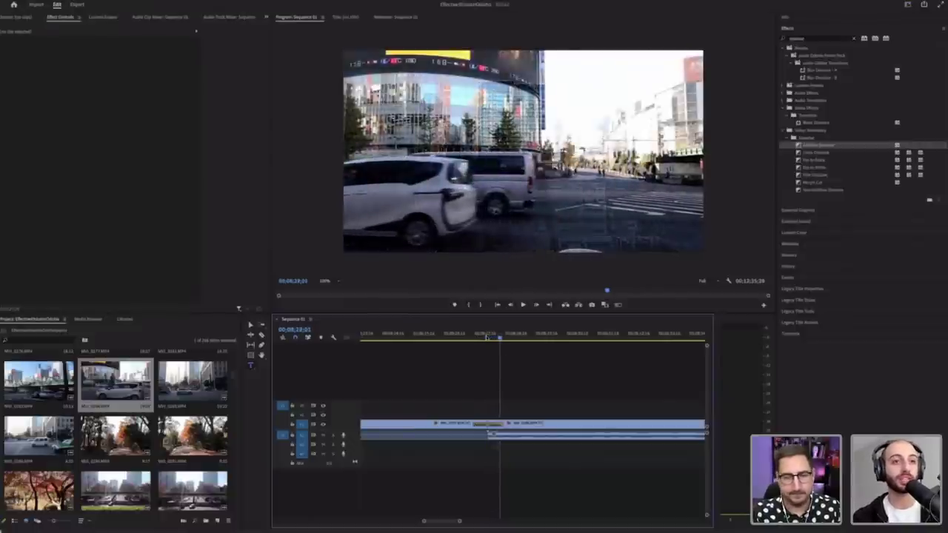
Step: Lengthen the Additive Dissolve on both sides of the cut and play it back from its start
{"action": "left_click_drag", "start_coordinate": [505, 423], "coordinate": [544, 424]}
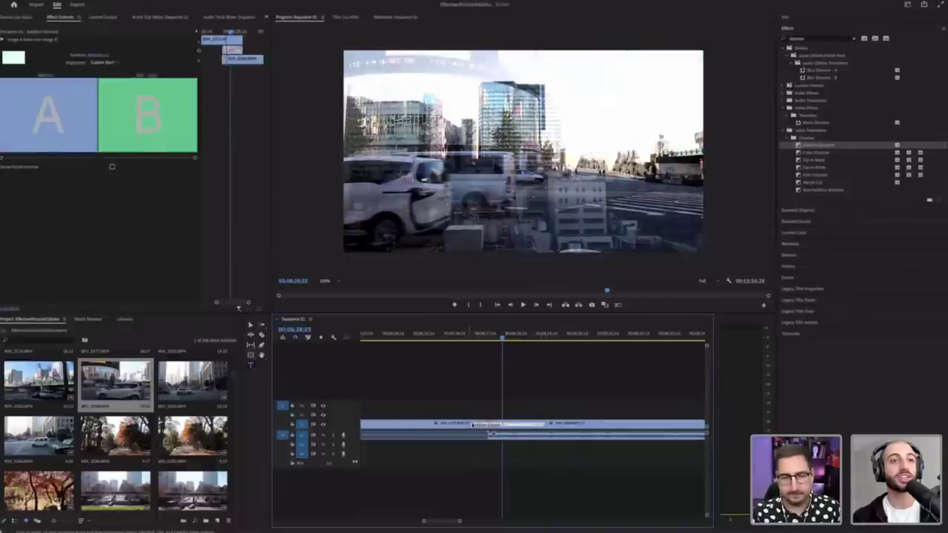
{"action": "left_click_drag", "start_coordinate": [474, 424], "coordinate": [430, 424]}
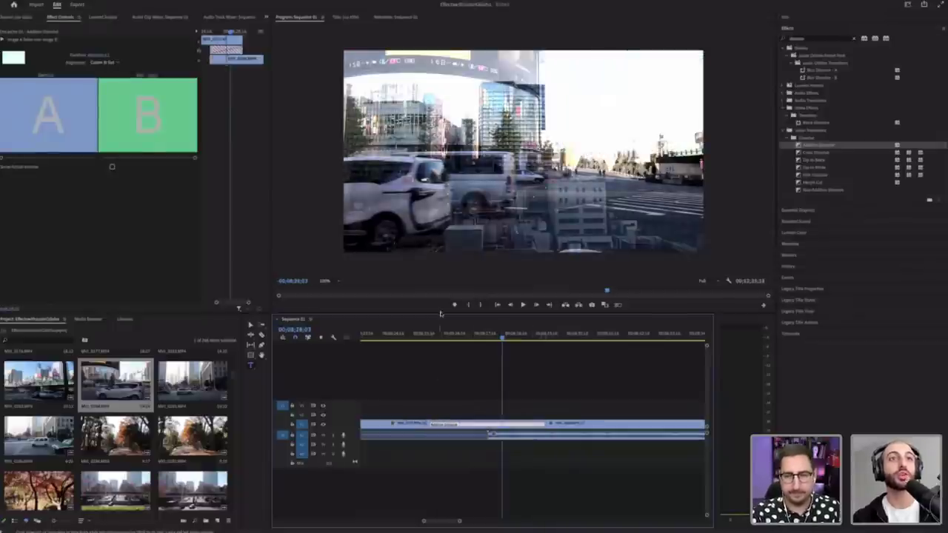
{"action": "left_click", "coordinate": [431, 334]}
{"action": "key", "text": "space"}
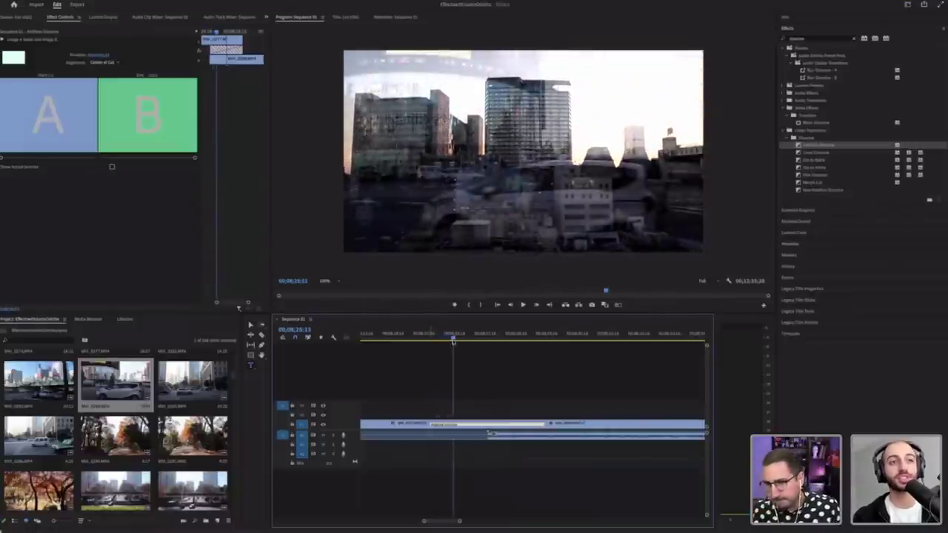
{"action": "left_click", "coordinate": [430, 335]}
{"action": "key", "text": "space"}
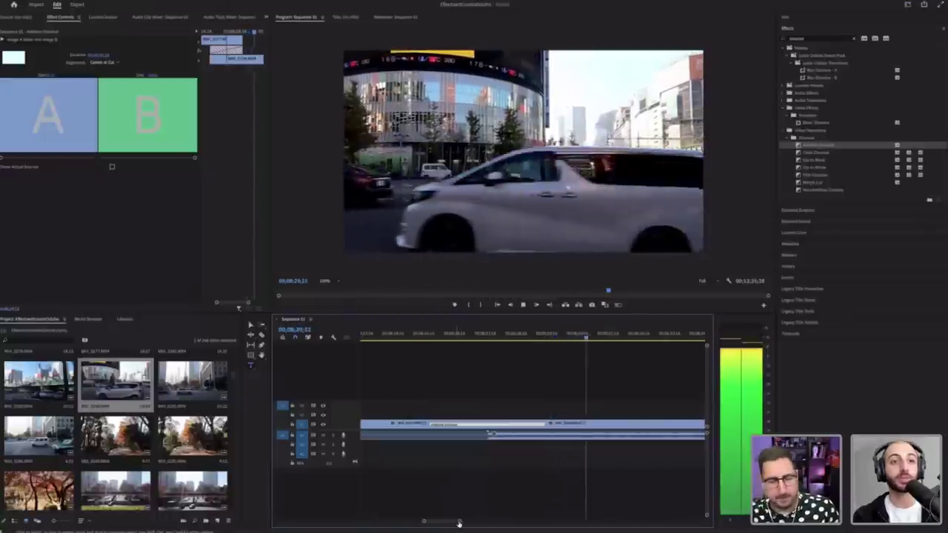
{"action": "key", "text": "space"}
Step: Delete the Additive Dissolve transition between the city clip and the white-van clip
{"action": "left_click_drag", "start_coordinate": [459, 522], "coordinate": [485, 521]}
{"action": "key", "text": "minus"}
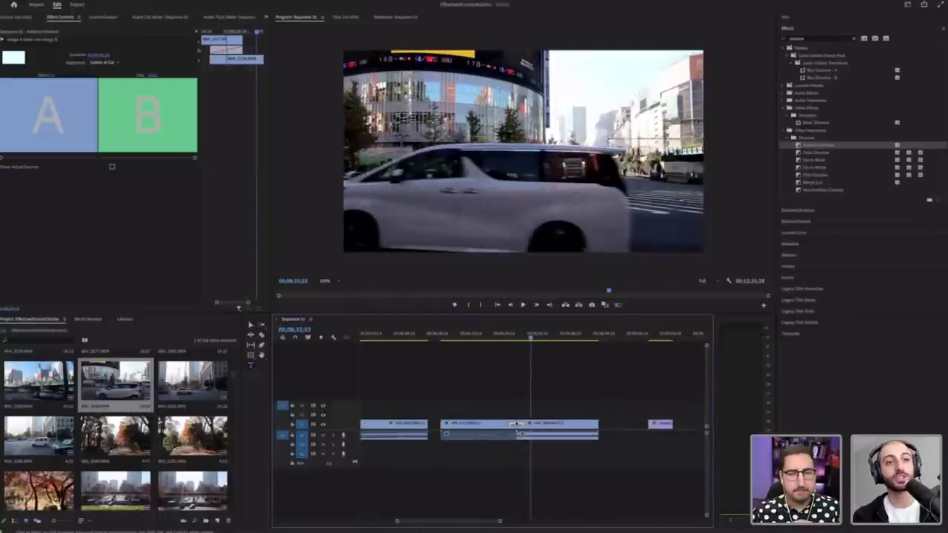
{"action": "key", "text": "Delete"}
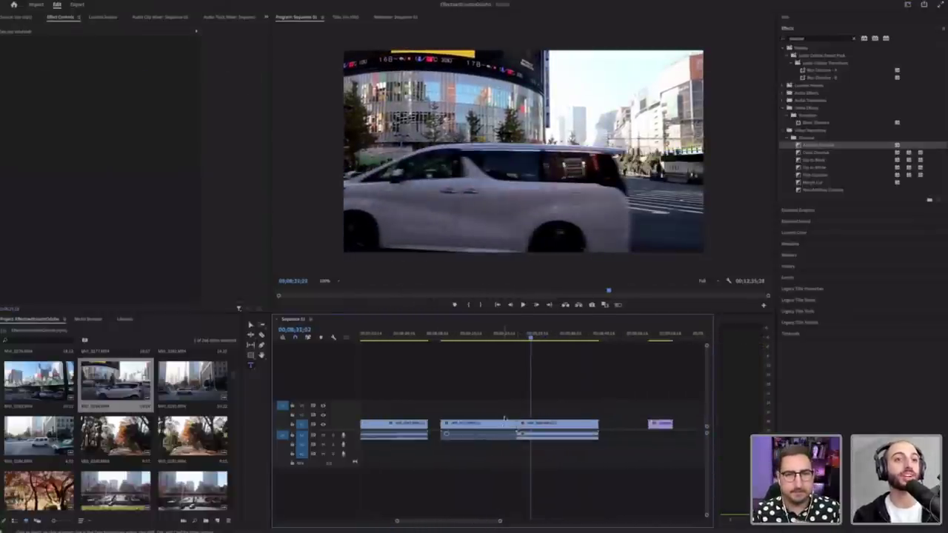
Step: Move the city clip's video up one track, above the white-van clip's track, and clear the selection
{"action": "left_click_drag", "start_coordinate": [505, 420], "coordinate": [502, 413]}
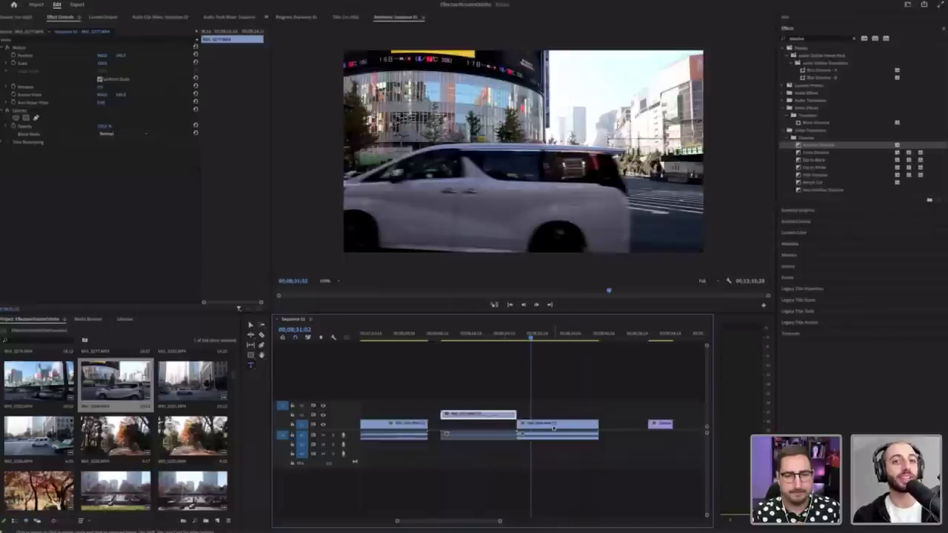
{"action": "left_click", "coordinate": [603, 426]}
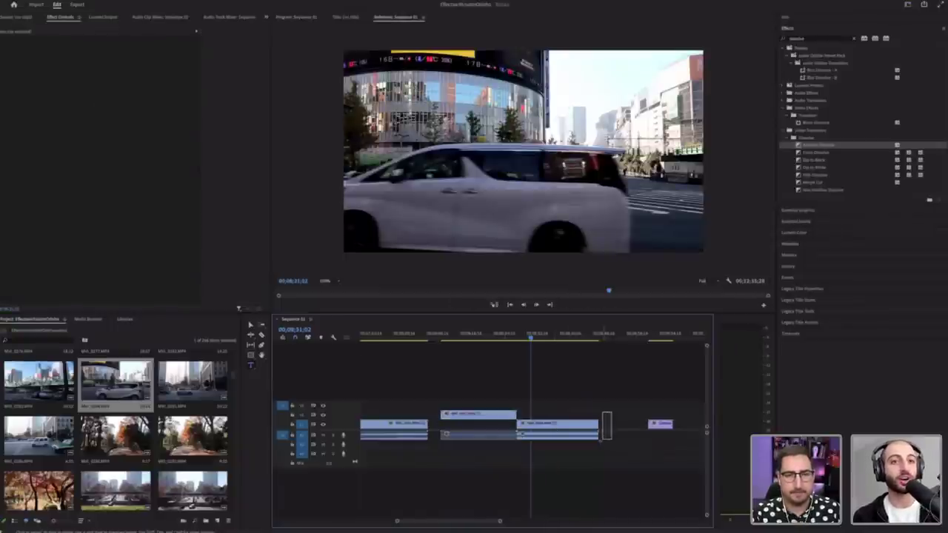
{"action": "left_click", "coordinate": [583, 429]}
{"action": "left_click", "coordinate": [583, 430]}
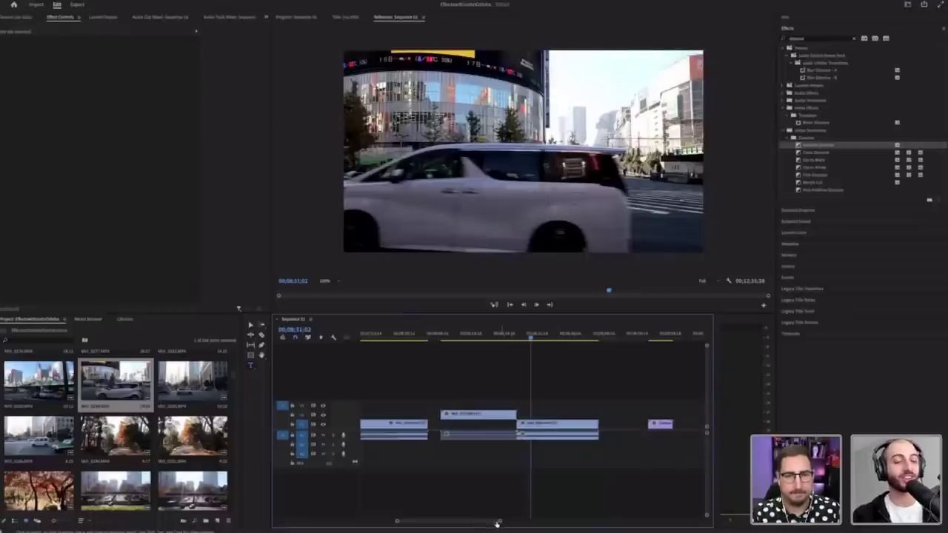
{"action": "left_click_drag", "start_coordinate": [498, 524], "coordinate": [484, 523]}
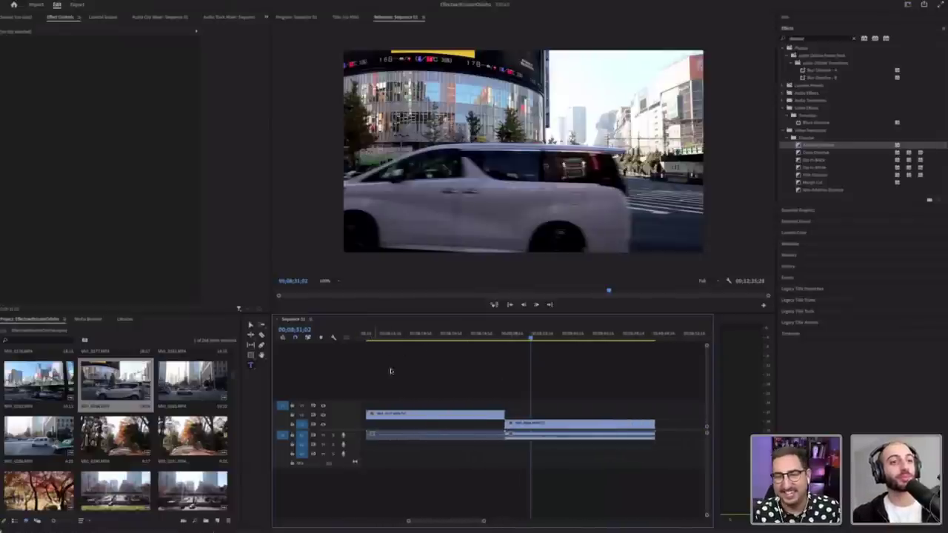
Step: Cut the start of the city clip's video into three pieces and spread the pieces apart along their track
{"action": "left_click", "coordinate": [375, 340]}
{"action": "left_click_drag", "start_coordinate": [484, 522], "coordinate": [460, 525]}
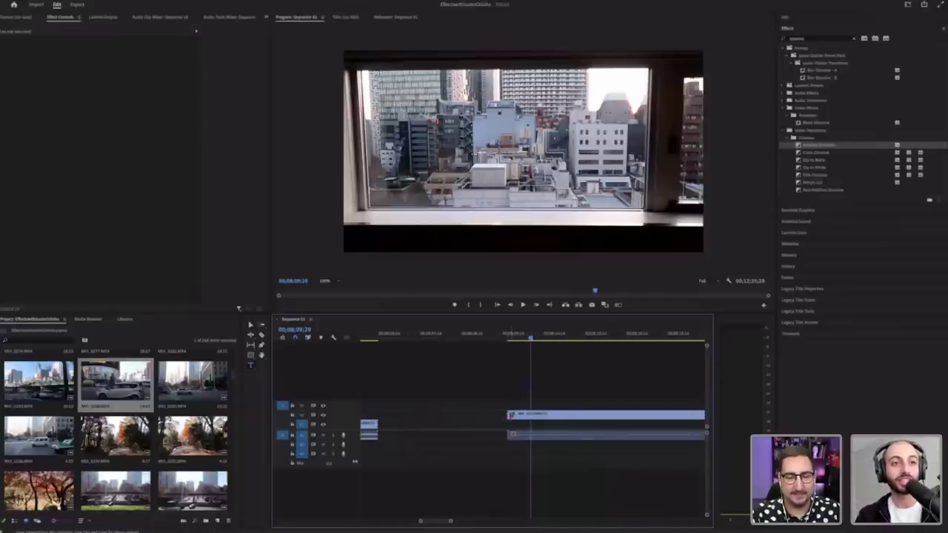
{"action": "left_click", "coordinate": [498, 417]}
{"action": "left_click", "coordinate": [508, 398]}
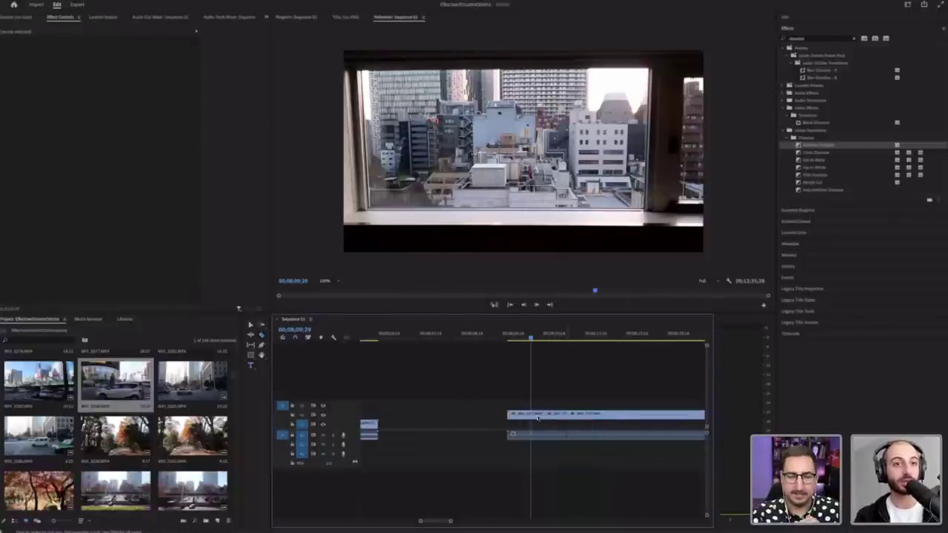
{"action": "key", "text": "v"}
{"action": "left_click_drag", "start_coordinate": [518, 417], "coordinate": [499, 417]}
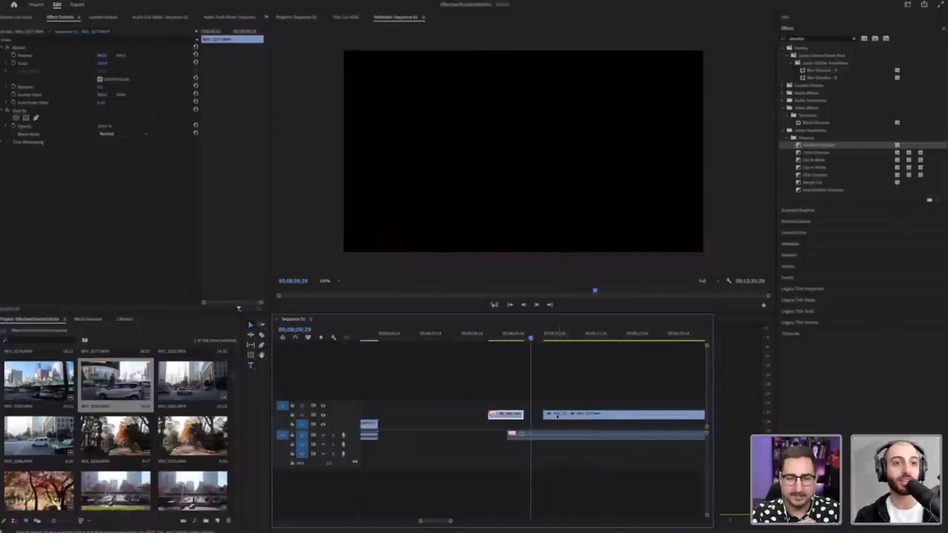
{"action": "left_click_drag", "start_coordinate": [557, 416], "coordinate": [543, 416]}
Step: Delete the city clip's audio and place the playhead on the short middle piece of its video
{"action": "left_click", "coordinate": [514, 436]}
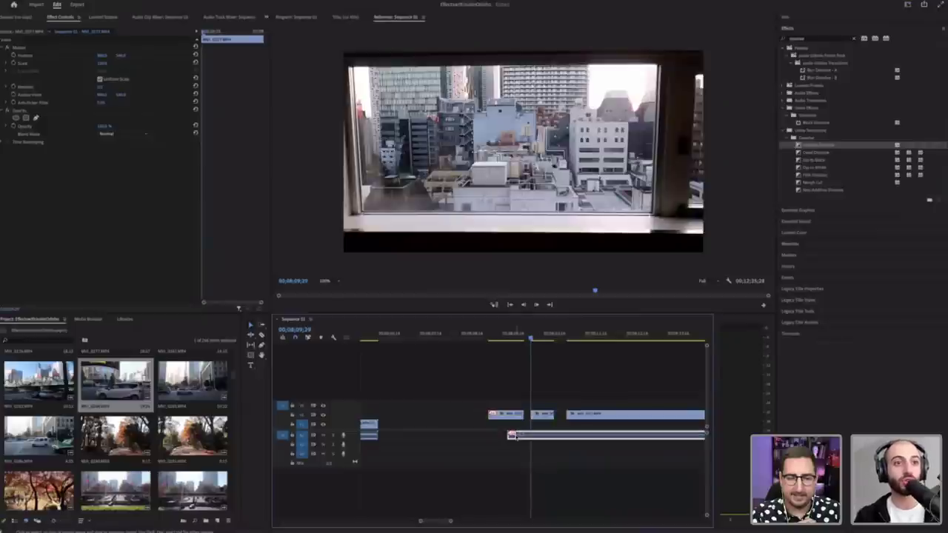
{"action": "key", "text": "Delete"}
{"action": "left_click", "coordinate": [546, 438]}
{"action": "left_click_drag", "start_coordinate": [528, 338], "coordinate": [470, 338]}
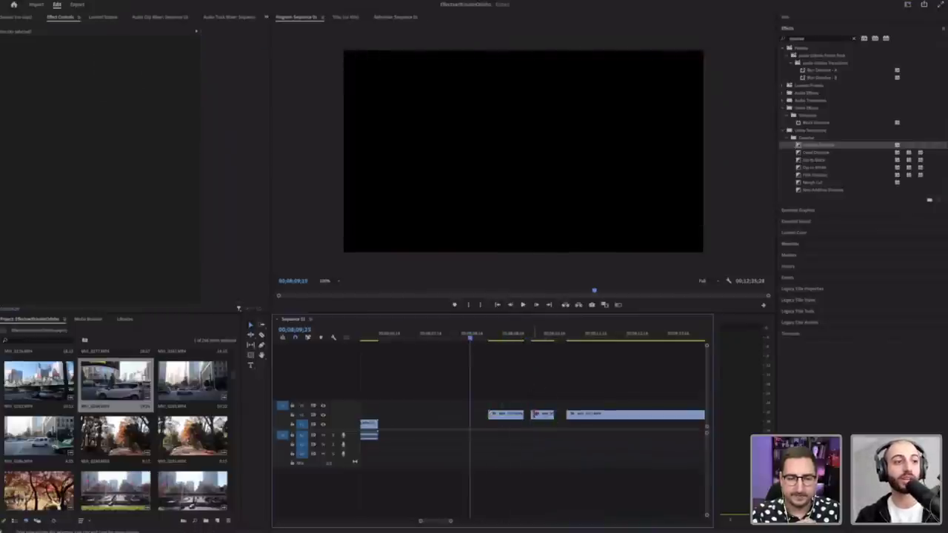
{"action": "left_click", "coordinate": [541, 416]}
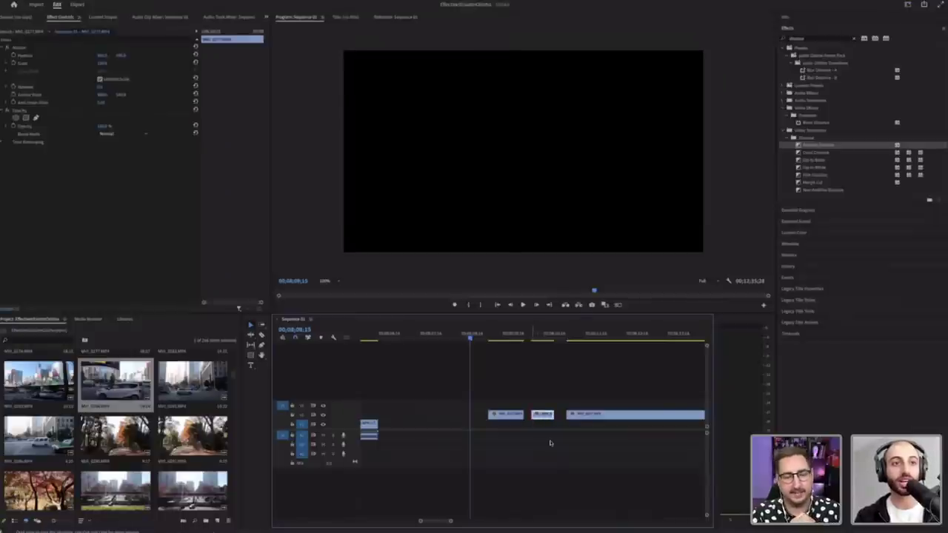
{"action": "left_click", "coordinate": [550, 443]}
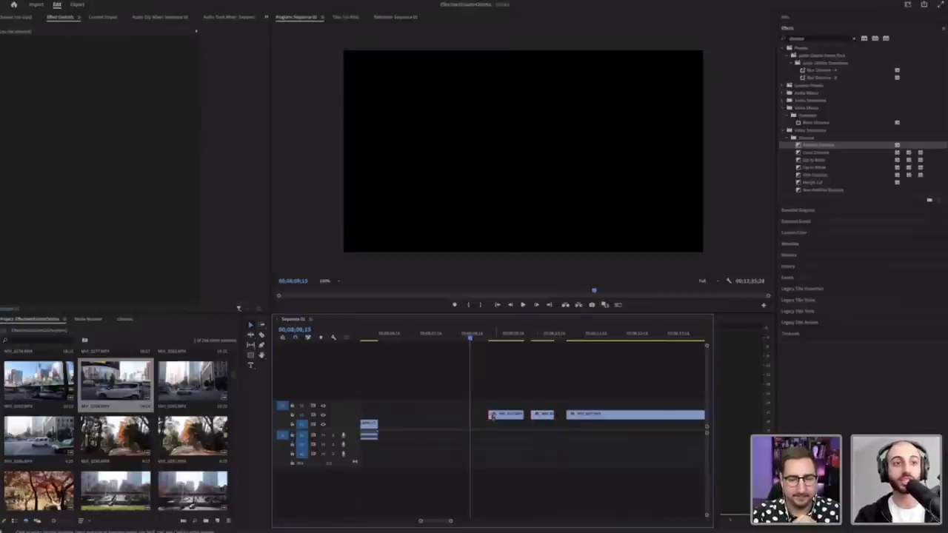
{"action": "mouse_move", "coordinate": [491, 415]}
{"action": "left_mouse_down"}
{"action": "mouse_move", "coordinate": [482, 415]}
{"action": "mouse_move", "coordinate": [490, 414]}
{"action": "left_mouse_up"}
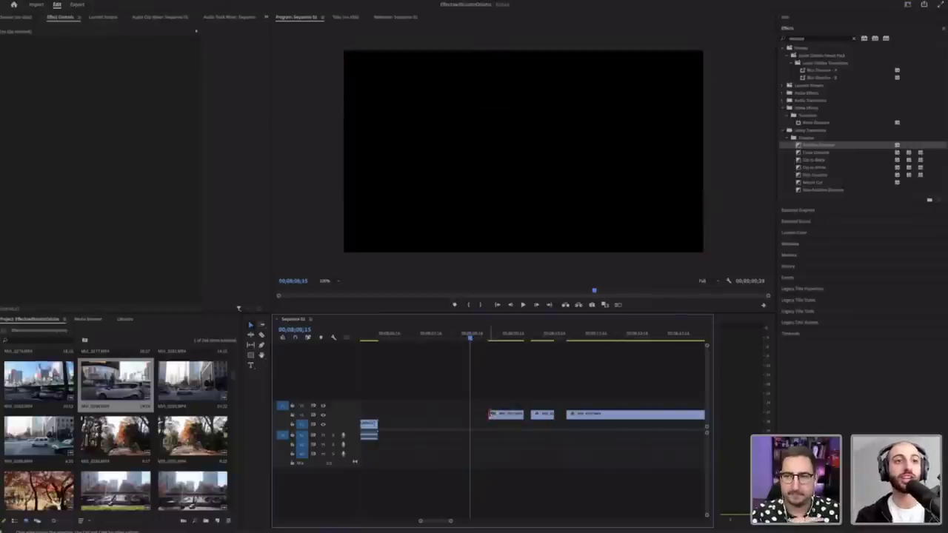
{"action": "left_click", "coordinate": [534, 334]}
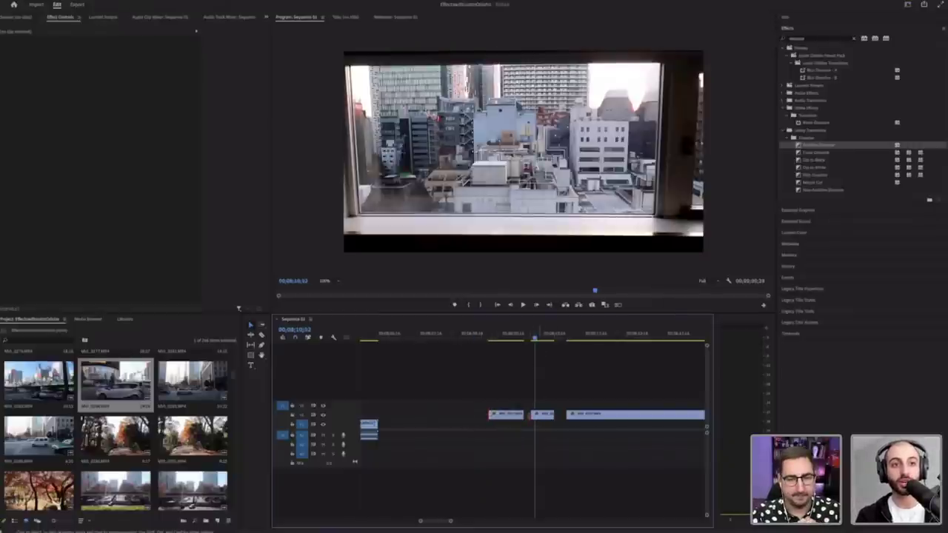
Step: Delete the short middle piece of the city clip and try to shift the first piece towards the remaining one
{"action": "left_click_drag", "start_coordinate": [539, 417], "coordinate": [495, 407]}
{"action": "left_click_drag", "start_coordinate": [554, 407], "coordinate": [626, 407]}
{"action": "key", "text": "Delete"}
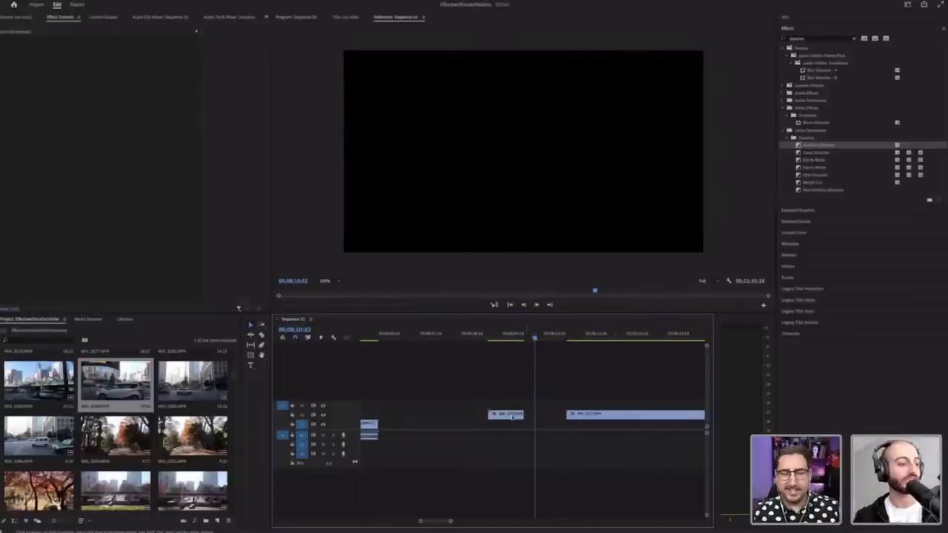
{"action": "left_click_drag", "start_coordinate": [513, 416], "coordinate": [556, 418]}
Step: Undo the deletions, moves and cuts on the city clip back to the single uncut clip with its audio
{"action": "key", "text": "ctrl+z"}
{"action": "key", "text": "ctrl+z"}
{"action": "key", "text": "ctrl+z"}
{"action": "key", "text": "ctrl+z"}
{"action": "key", "text": "ctrl+z"}
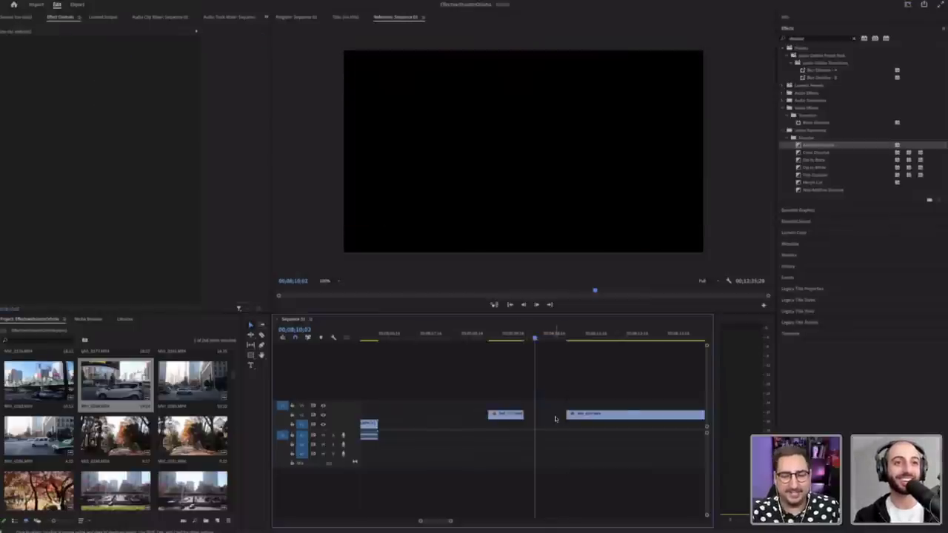
{"action": "key", "text": "ctrl+z"}
{"action": "key", "text": "ctrl+z"}
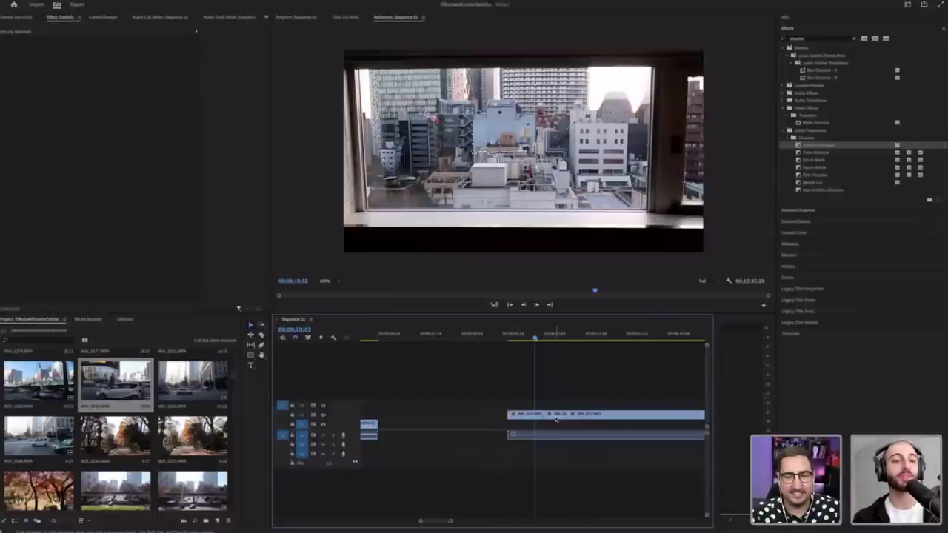
{"action": "key", "text": "ctrl+z"}
{"action": "key", "text": "ctrl+z"}
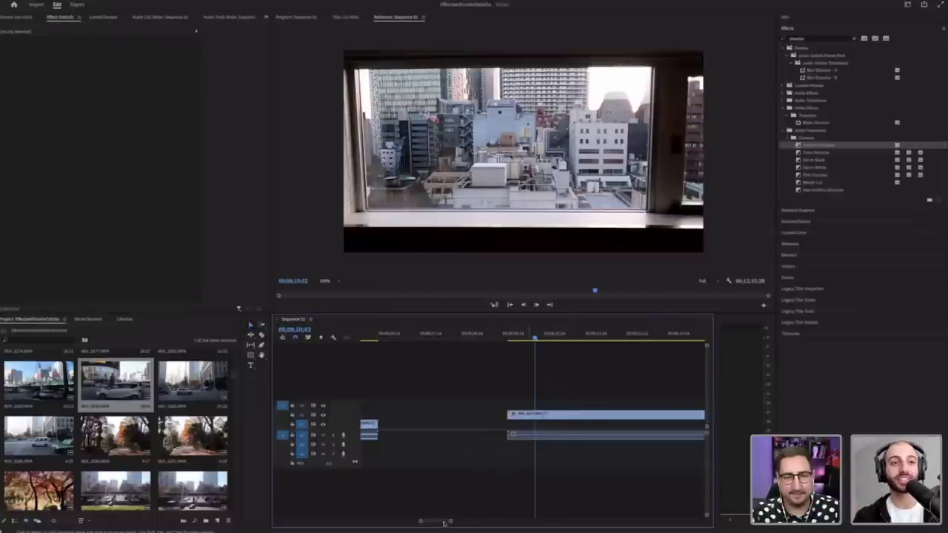
Step: Delete the city and white-van clips' audio, shorten the city clip's end and butt the white-van clip against it on the same track
{"action": "left_click_drag", "start_coordinate": [445, 523], "coordinate": [489, 522]}
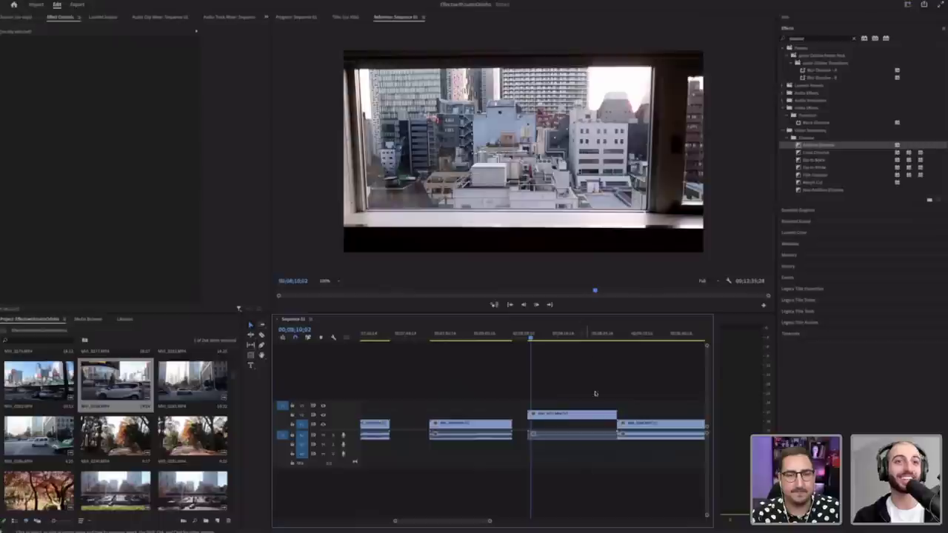
{"action": "left_click", "coordinate": [613, 335]}
{"action": "left_click_drag", "start_coordinate": [614, 337], "coordinate": [610, 337]}
{"action": "left_click_drag", "start_coordinate": [616, 414], "coordinate": [602, 441]}
{"action": "key", "text": "Delete"}
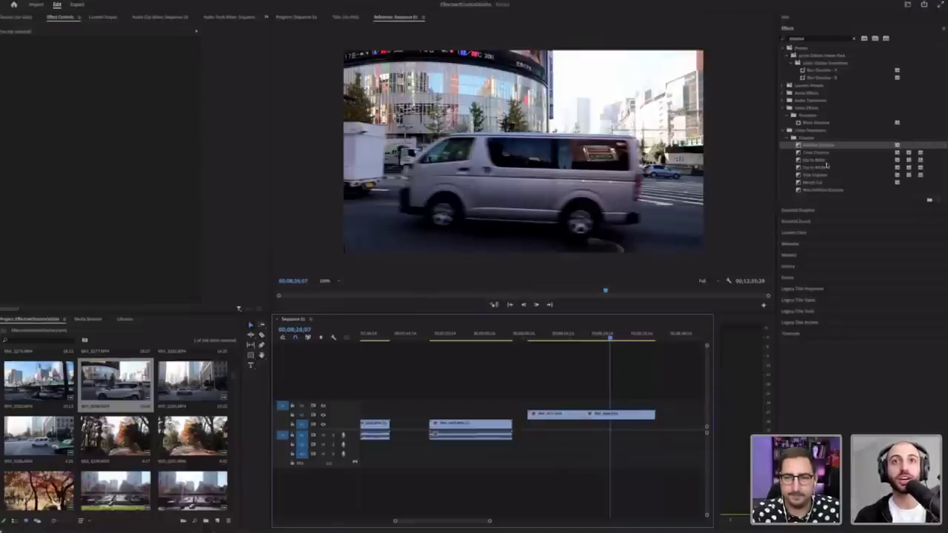
Step: Add a Dip to White transition at the cut between the city clip and the white-van clip
{"action": "left_click", "coordinate": [826, 168]}
{"action": "left_click_drag", "start_coordinate": [827, 169], "coordinate": [585, 418]}
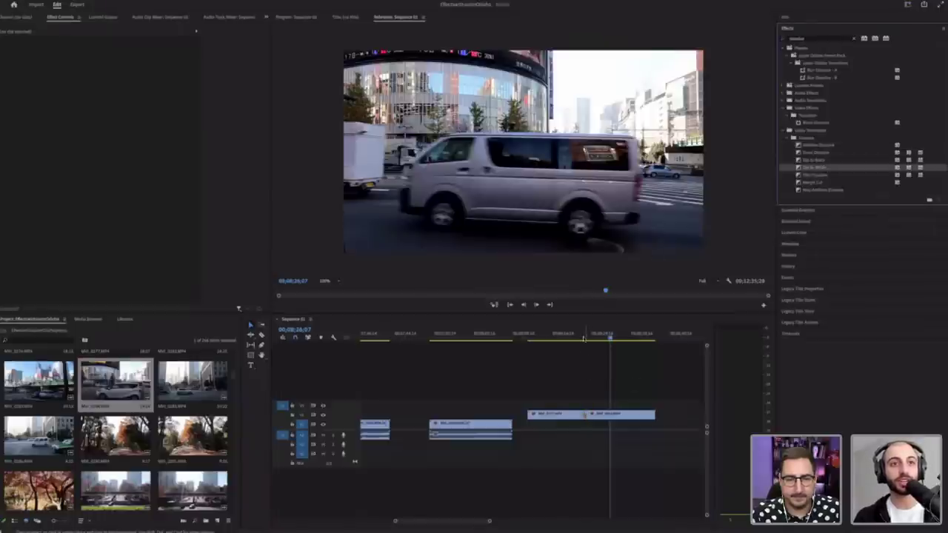
{"action": "left_click", "coordinate": [581, 337]}
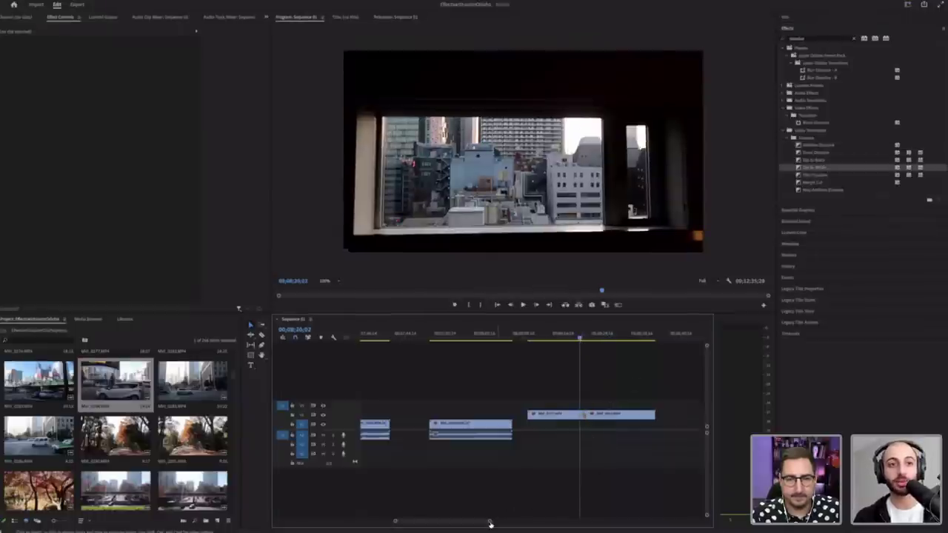
{"action": "left_click_drag", "start_coordinate": [490, 523], "coordinate": [478, 522]}
{"action": "left_click_drag", "start_coordinate": [474, 522], "coordinate": [471, 523]}
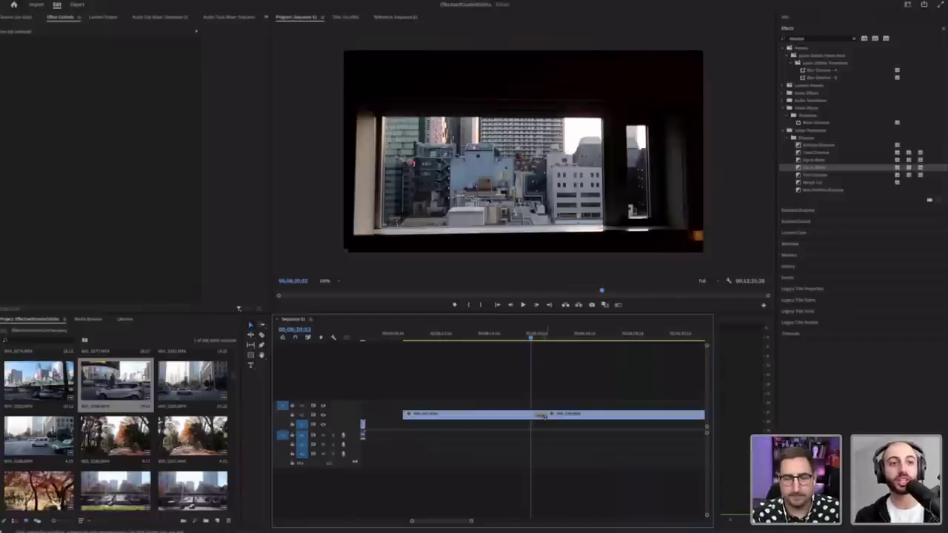
{"action": "key", "text": "="}
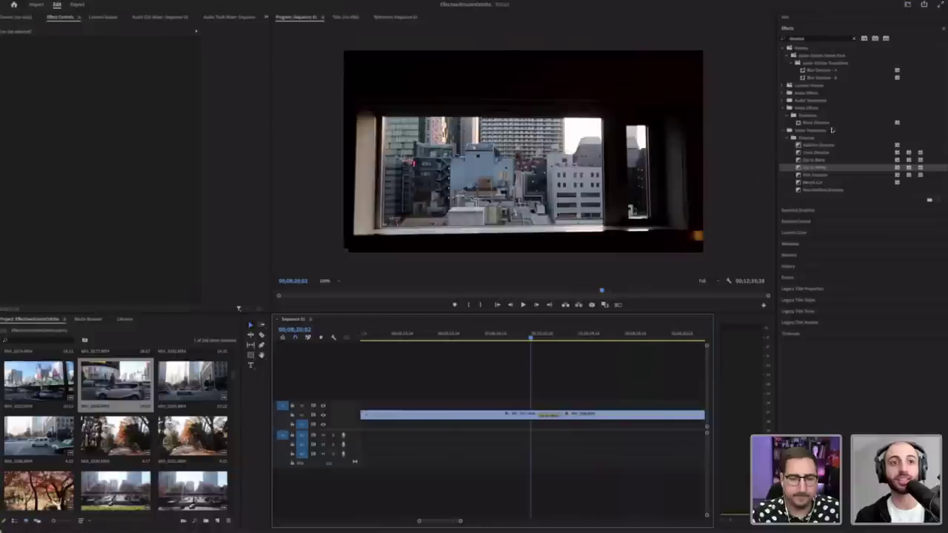
Step: Replace the Dip to White with a longer Cross Dissolve centred at the cut and play the transition back twice
{"action": "left_click_drag", "start_coordinate": [817, 151], "coordinate": [599, 414]}
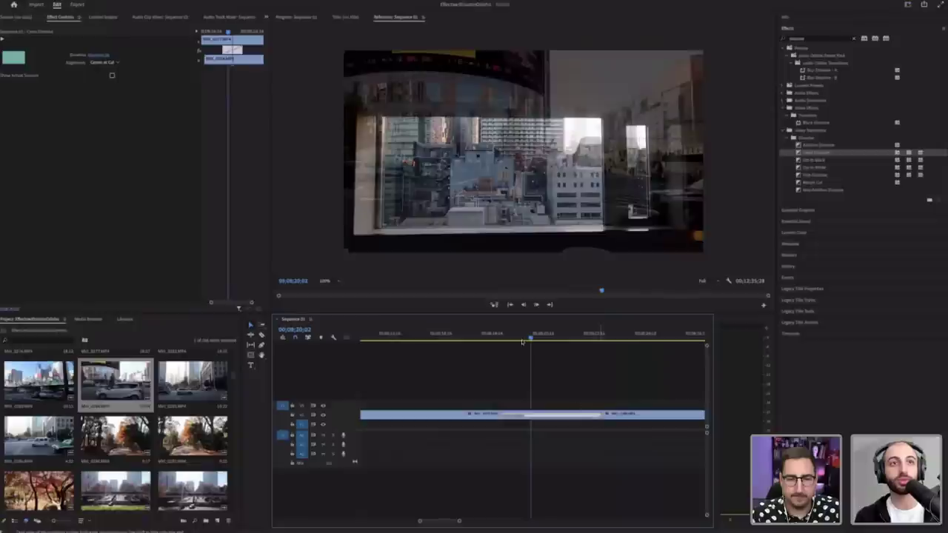
{"action": "left_click", "coordinate": [506, 337]}
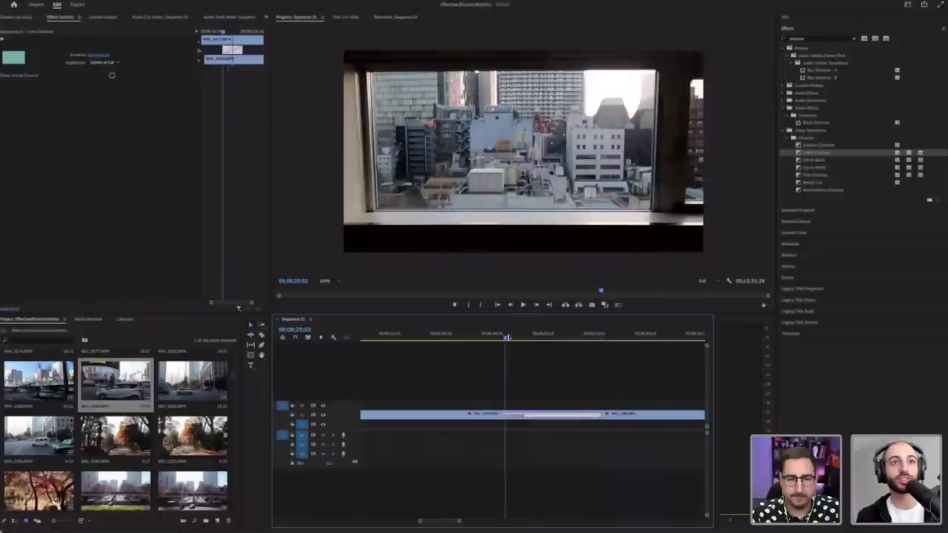
{"action": "left_click_drag", "start_coordinate": [506, 337], "coordinate": [508, 337]}
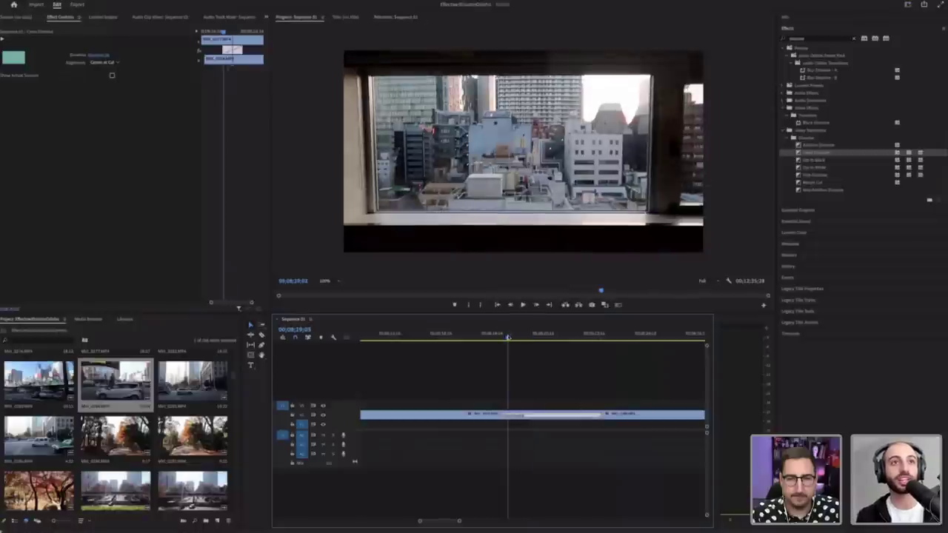
{"action": "key", "text": "space"}
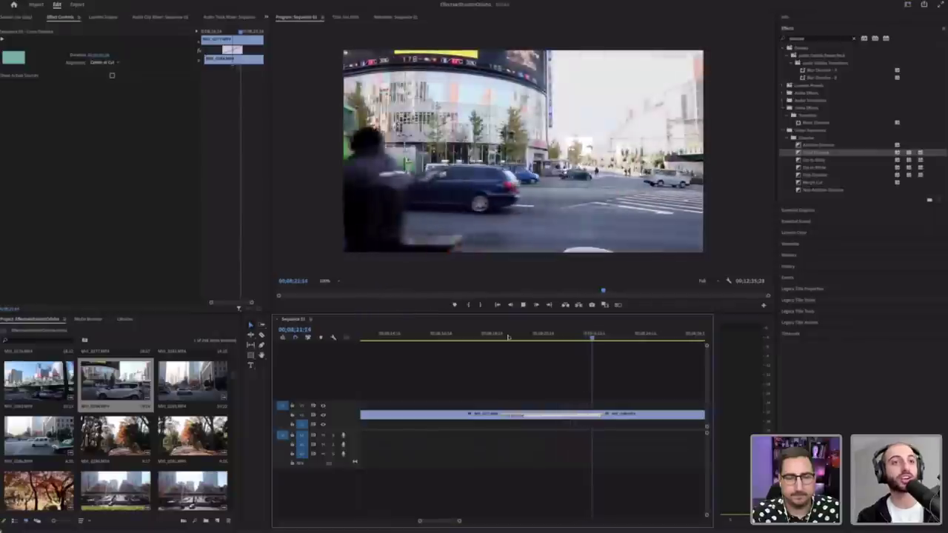
{"action": "key", "text": "space"}
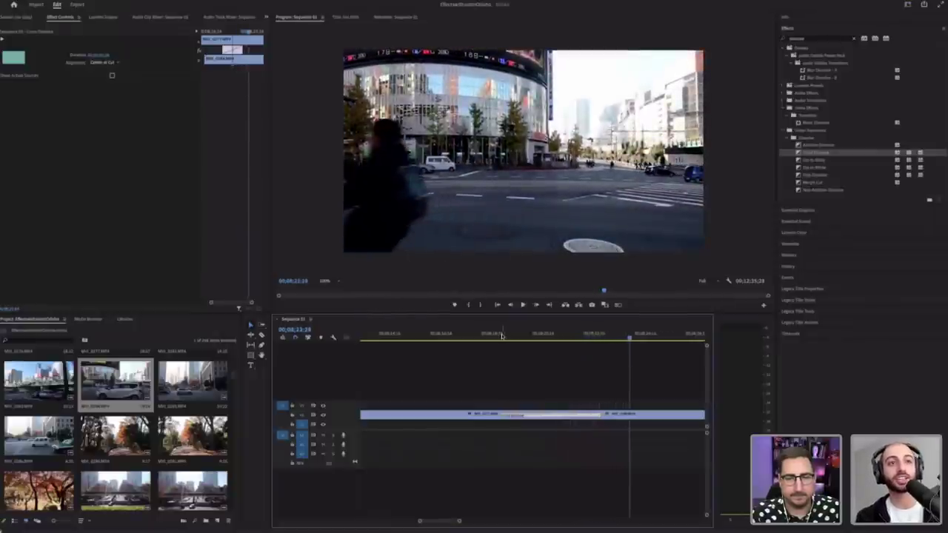
{"action": "left_click", "coordinate": [502, 334]}
{"action": "key", "text": "space"}
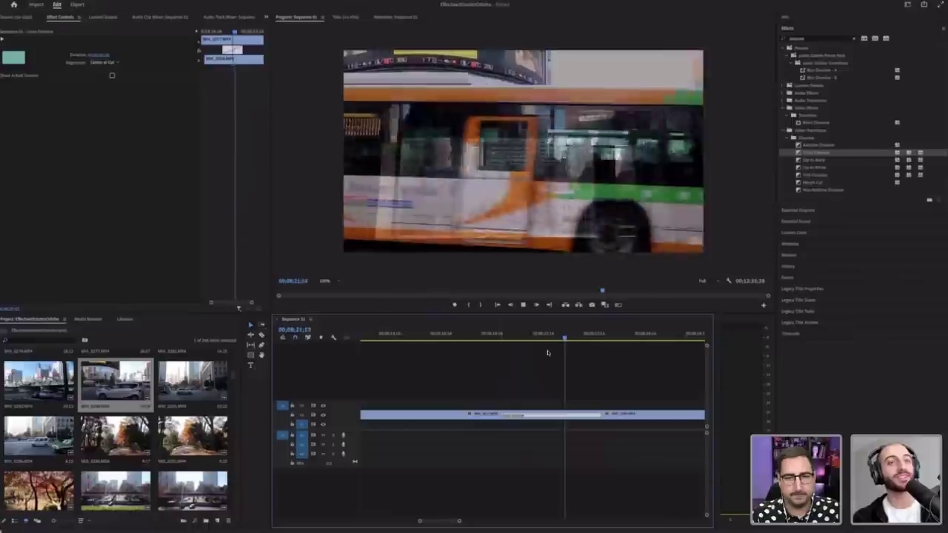
{"action": "key", "text": "space"}
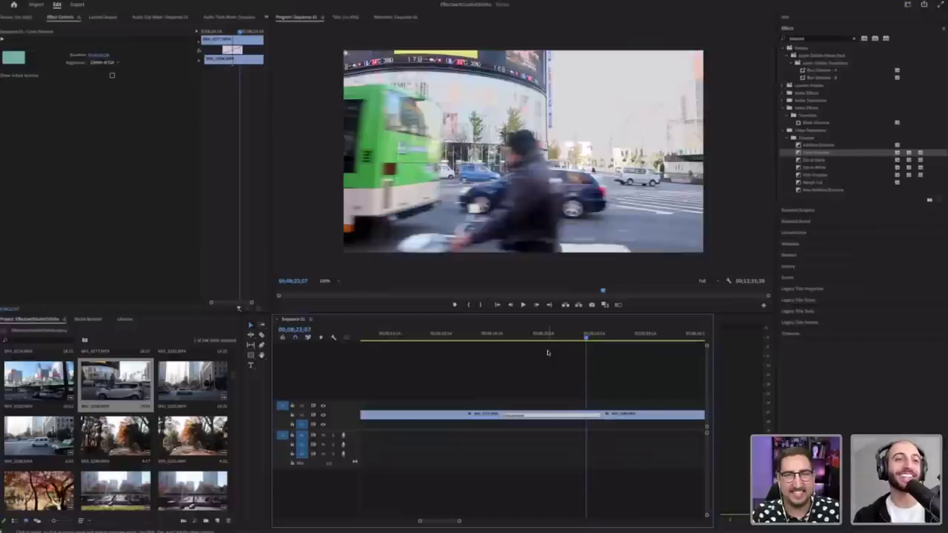
Step: Delete the Cross Dissolve, place the playhead just before the cut and select the city clip
{"action": "left_click_drag", "start_coordinate": [460, 523], "coordinate": [478, 522]}
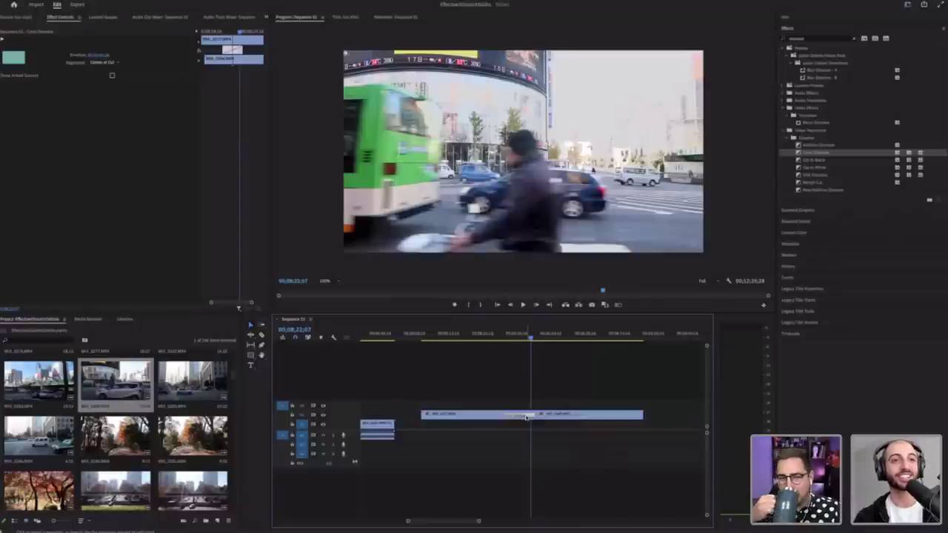
{"action": "key", "text": "Delete"}
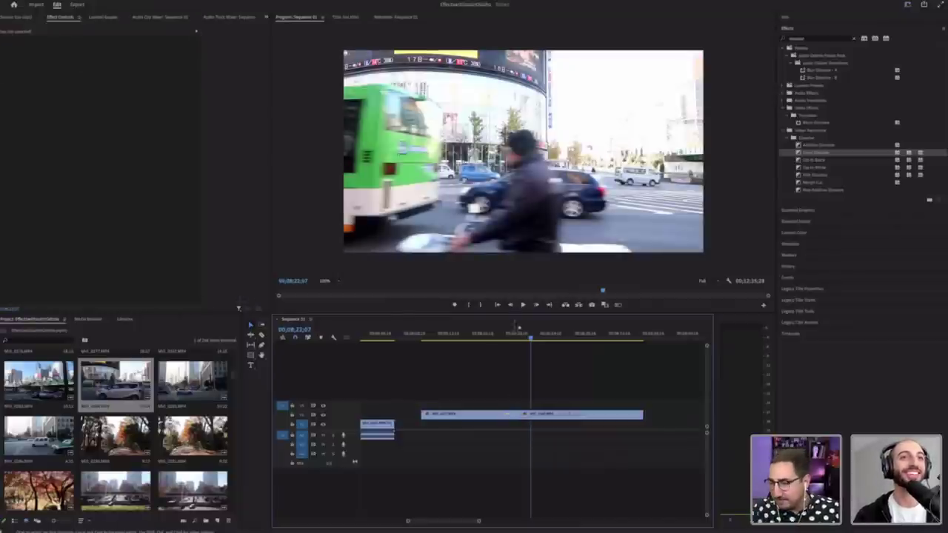
{"action": "left_click", "coordinate": [512, 331]}
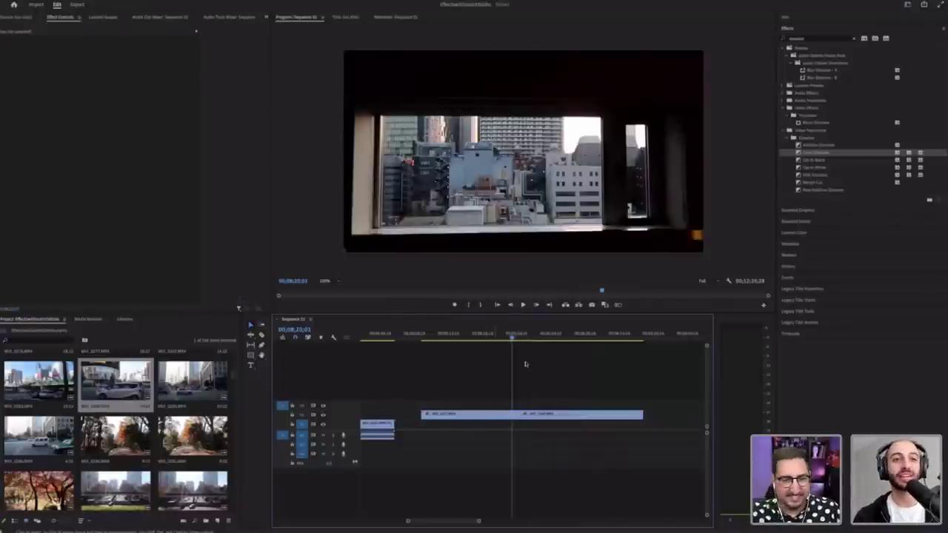
{"action": "left_click", "coordinate": [508, 416]}
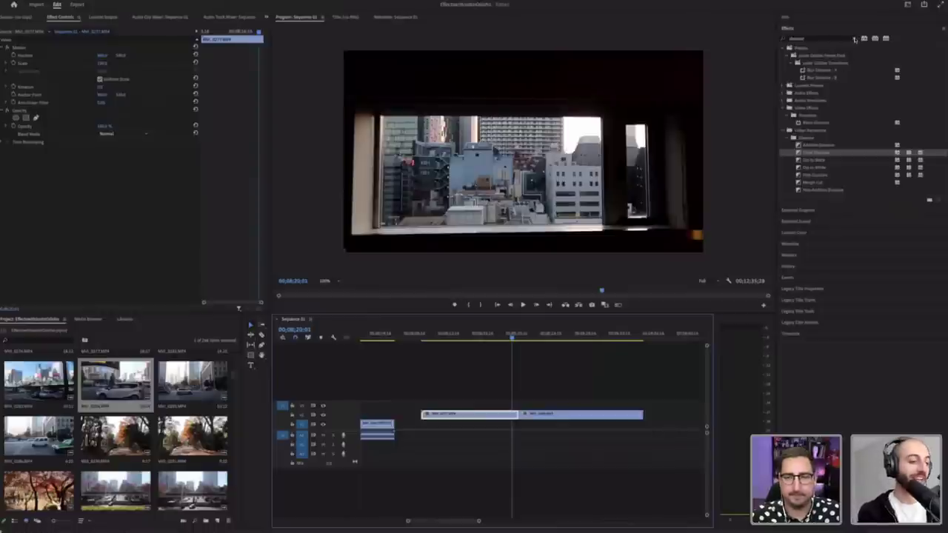
Step: Search the effects for "dip" and apply Dip to White at the cut between the city clip and the white-van clip
{"action": "left_click", "coordinate": [855, 39]}
{"action": "left_click", "coordinate": [837, 38]}
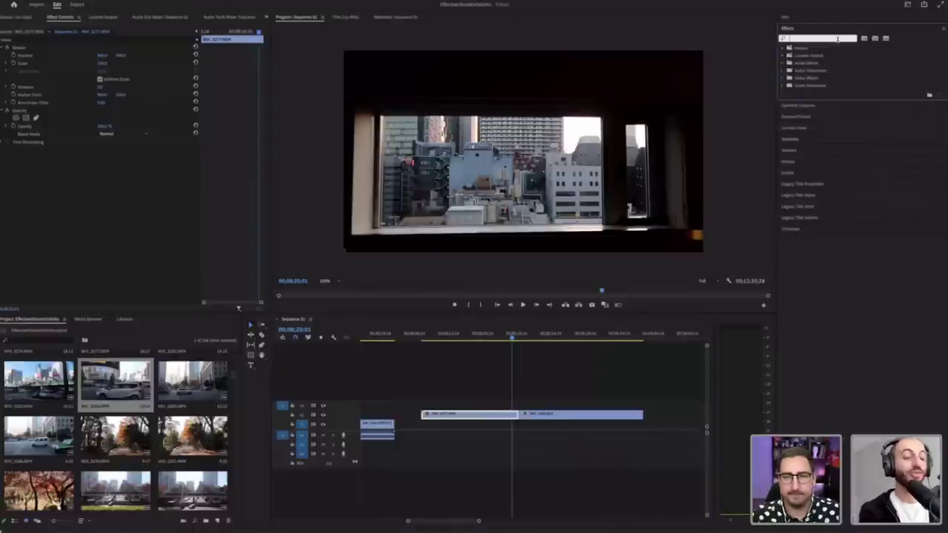
{"action": "type", "text": "dip"}
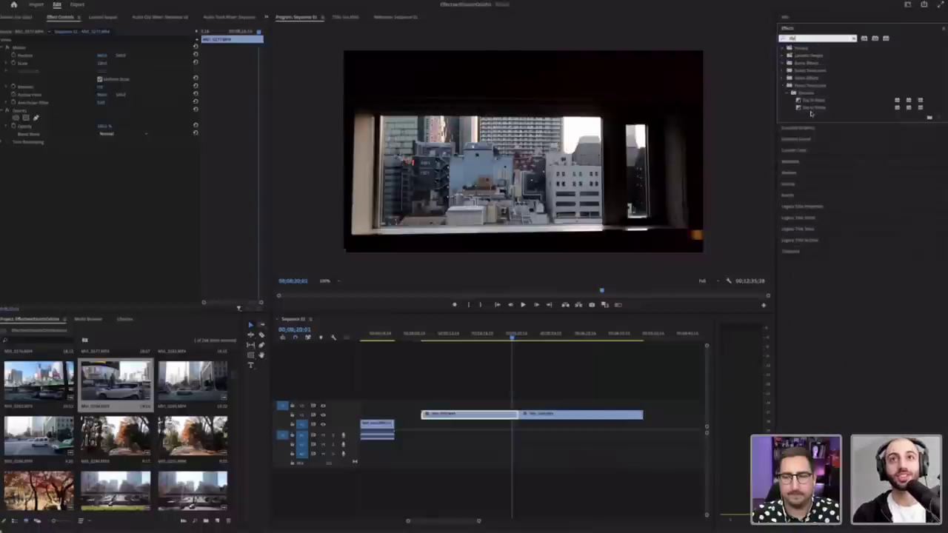
{"action": "left_click", "coordinate": [815, 108]}
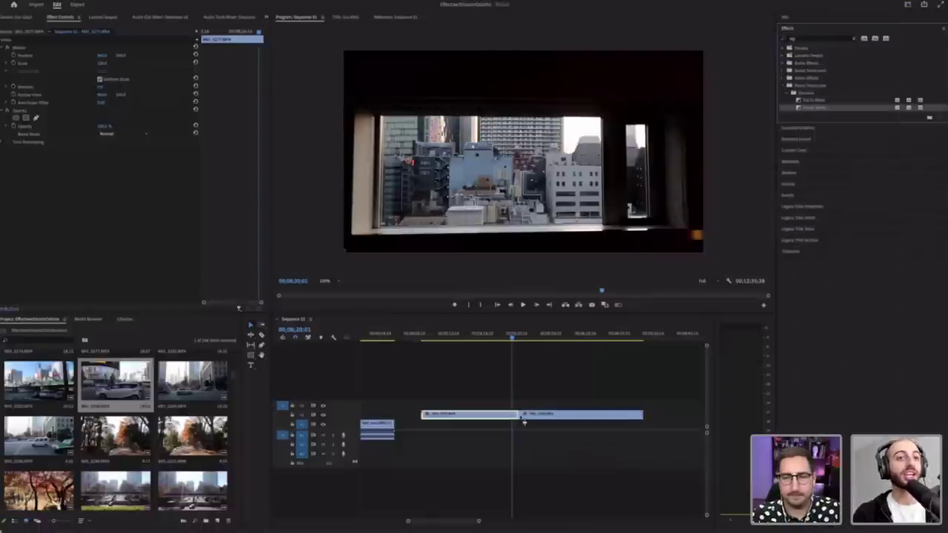
{"action": "left_click_drag", "start_coordinate": [479, 521], "coordinate": [452, 522]}
Step: Shorten the Dip to White transition and play it back from just before the cut
{"action": "left_click", "coordinate": [582, 415]}
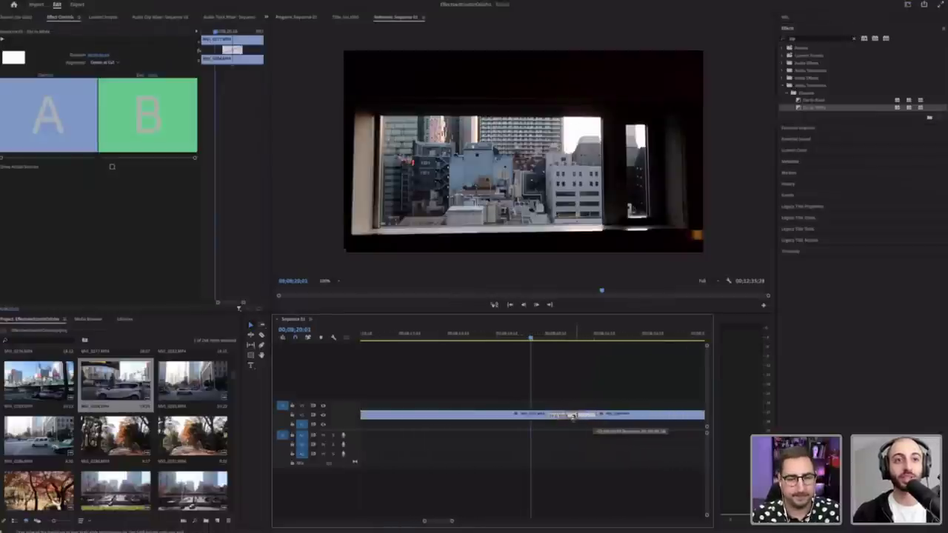
{"action": "left_click", "coordinate": [534, 338]}
{"action": "key", "text": "space"}
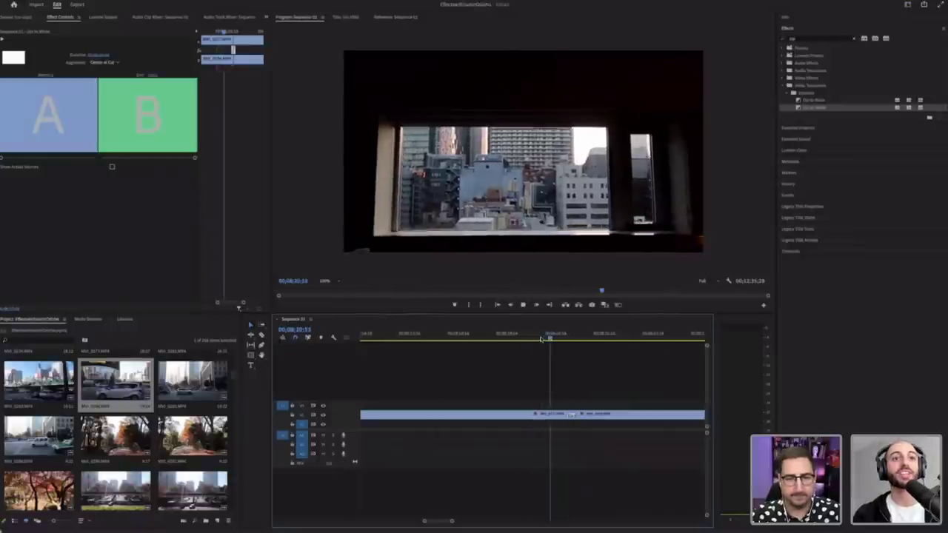
Step: Play the Dip to White across the cut once more and delete the transition
{"action": "left_click", "coordinate": [555, 337]}
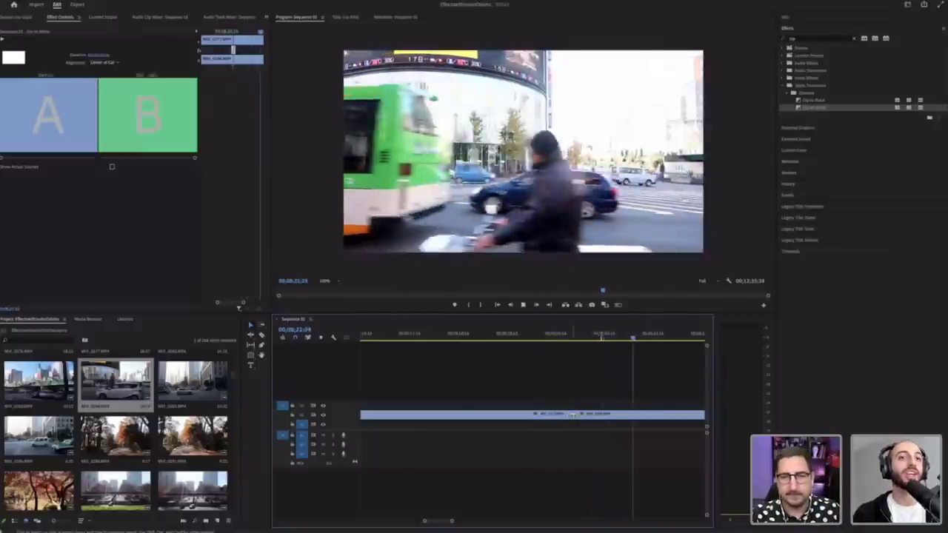
{"action": "key", "text": "space"}
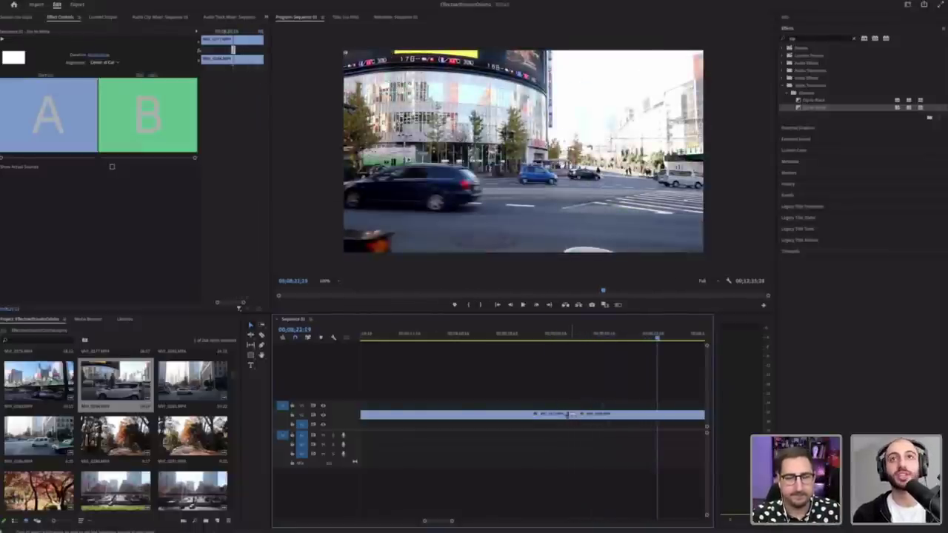
{"action": "left_click", "coordinate": [557, 416]}
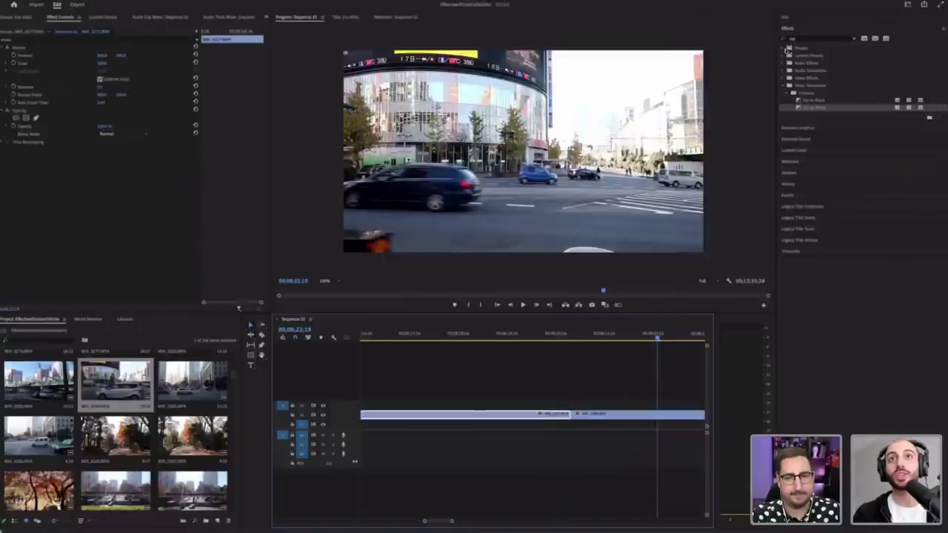
Step: Clear the effects search and browse the transition presets inside the installed preset pack's transitions folder
{"action": "left_click", "coordinate": [855, 39]}
{"action": "left_click", "coordinate": [783, 49]}
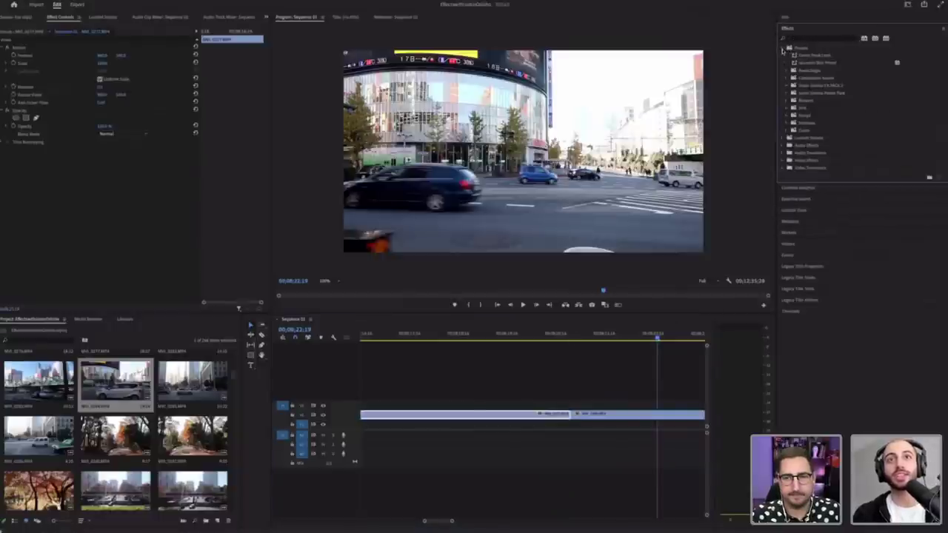
{"action": "left_click", "coordinate": [787, 86]}
{"action": "left_click", "coordinate": [787, 87]}
{"action": "left_click", "coordinate": [789, 94]}
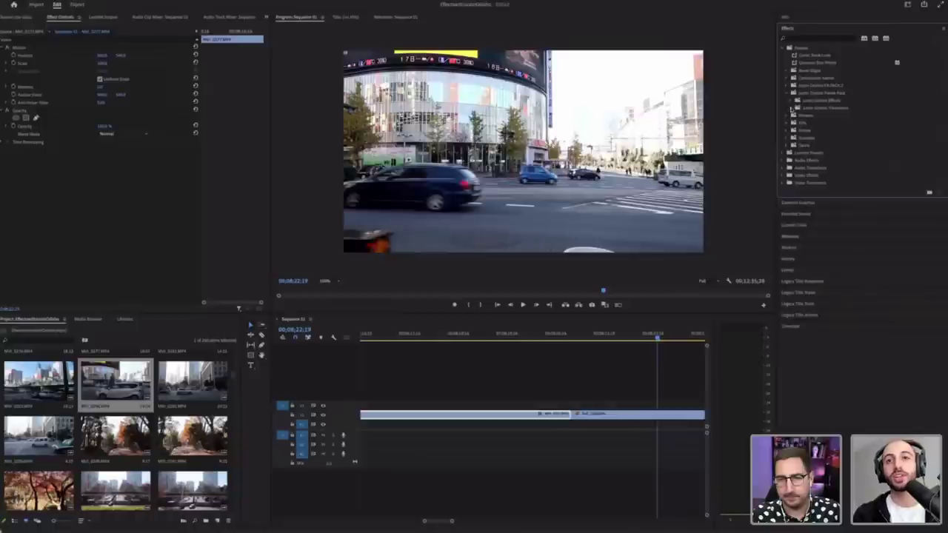
{"action": "left_click", "coordinate": [795, 108]}
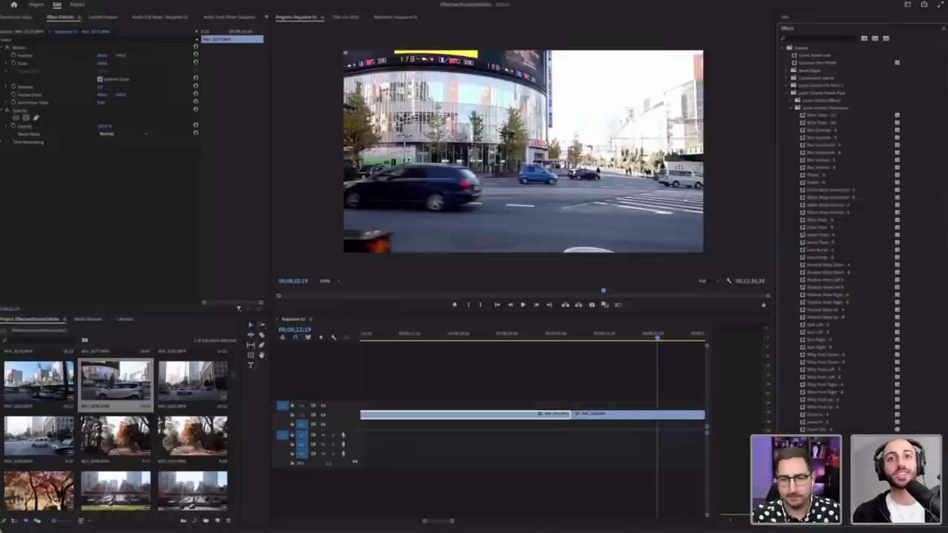
{"action": "scroll", "coordinate": [838, 305], "scroll_direction": "down", "scroll_amount": 5}
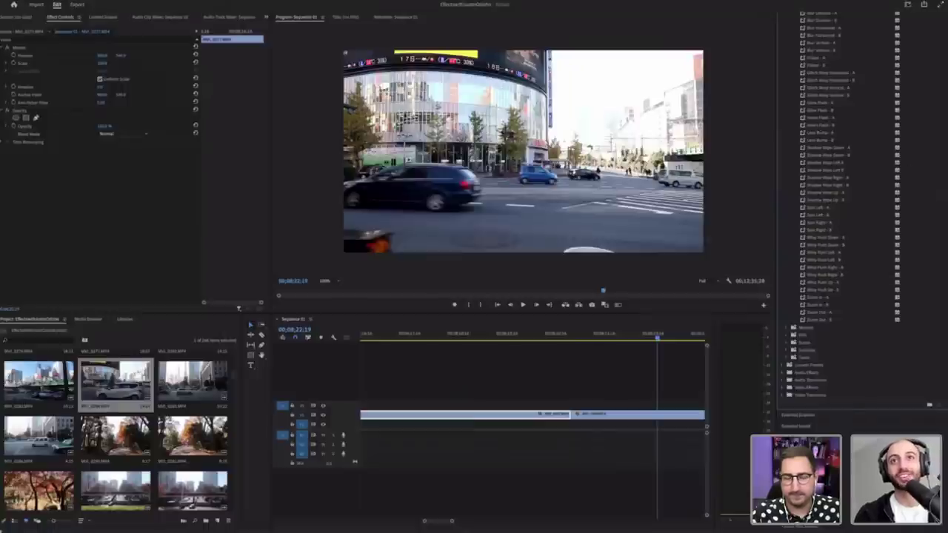
{"action": "scroll", "coordinate": [838, 220], "scroll_direction": "up", "scroll_amount": 1}
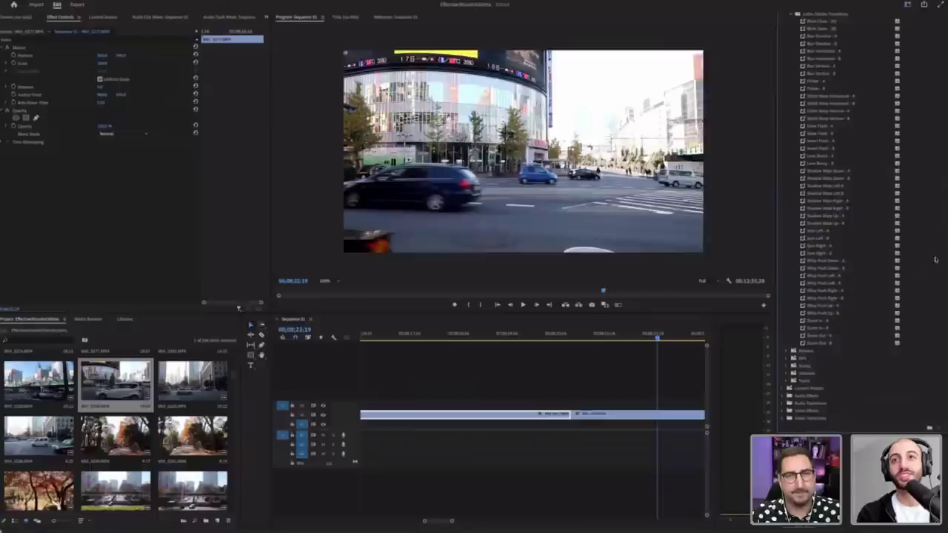
{"action": "scroll", "coordinate": [837, 300], "scroll_direction": "up", "scroll_amount": 1}
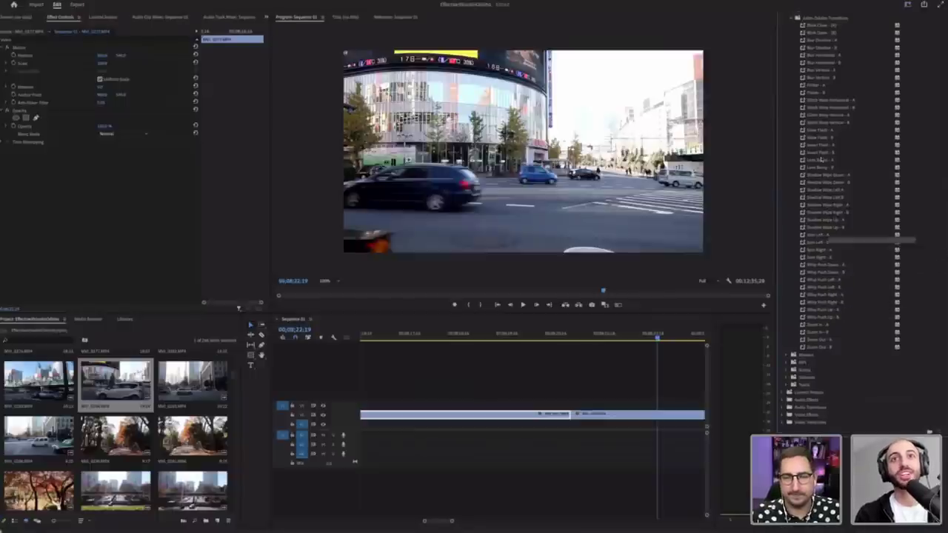
Step: Apply Invert Flash - A to the city clip and Invert Flash - B to the street clip, and play across the cut
{"action": "mouse_move", "coordinate": [832, 146]}
{"action": "left_mouse_down"}
{"action": "mouse_move", "coordinate": [632, 371]}
{"action": "mouse_move", "coordinate": [548, 414]}
{"action": "left_mouse_up"}
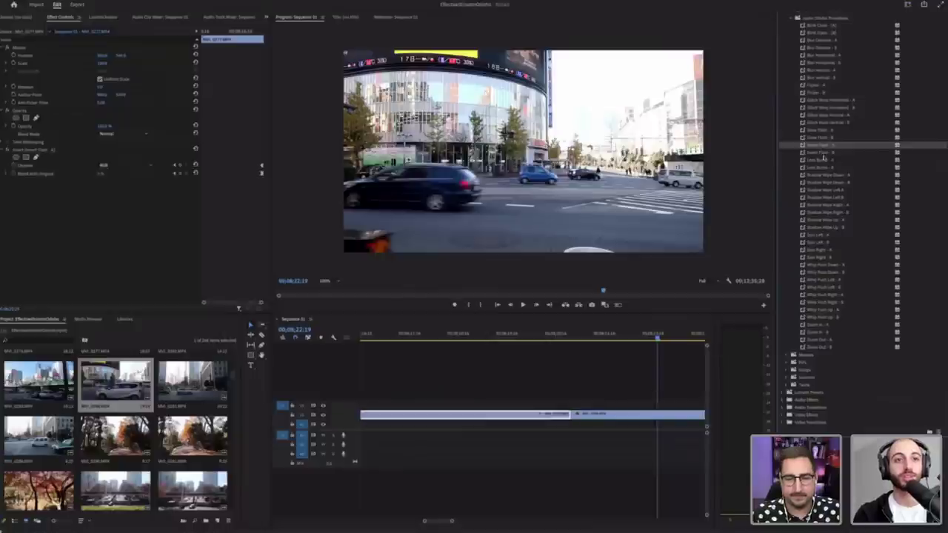
{"action": "left_click_drag", "start_coordinate": [821, 152], "coordinate": [610, 415]}
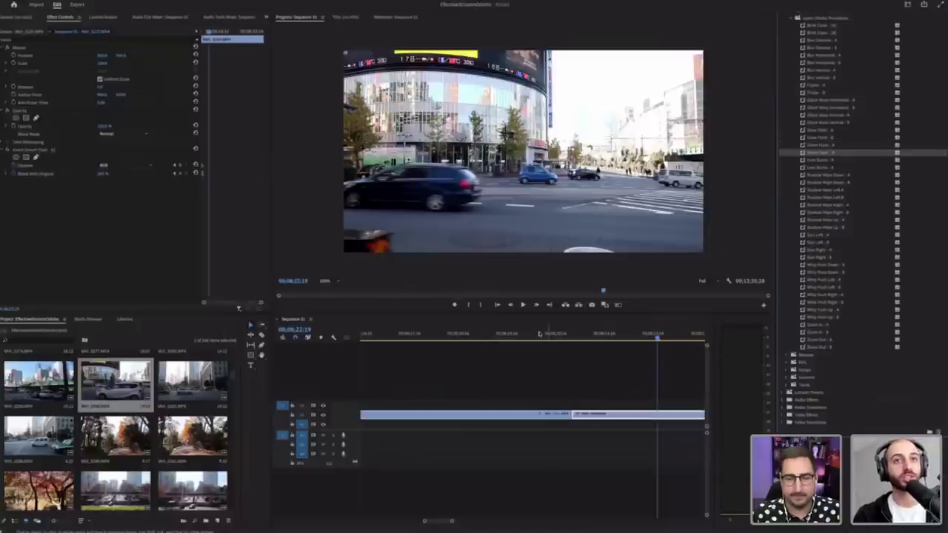
{"action": "left_click", "coordinate": [539, 335]}
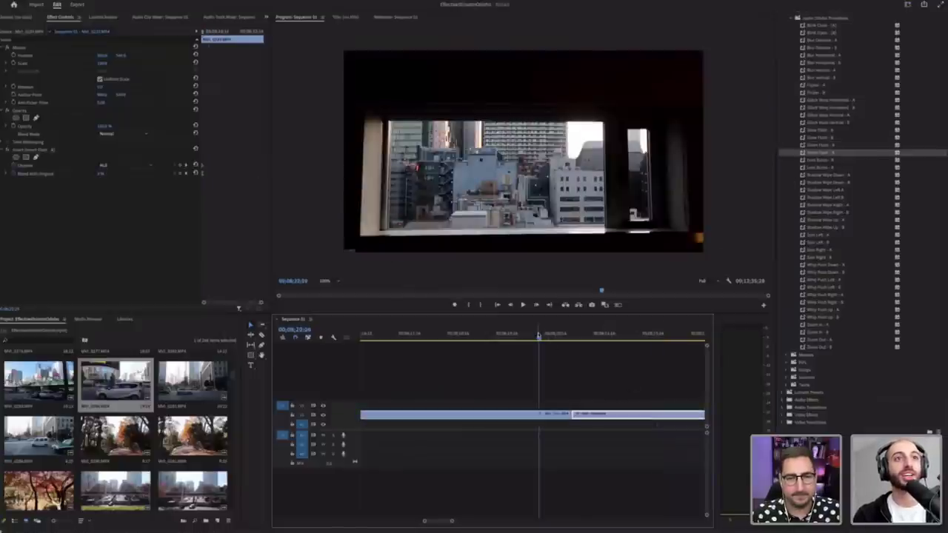
{"action": "key", "text": "space"}
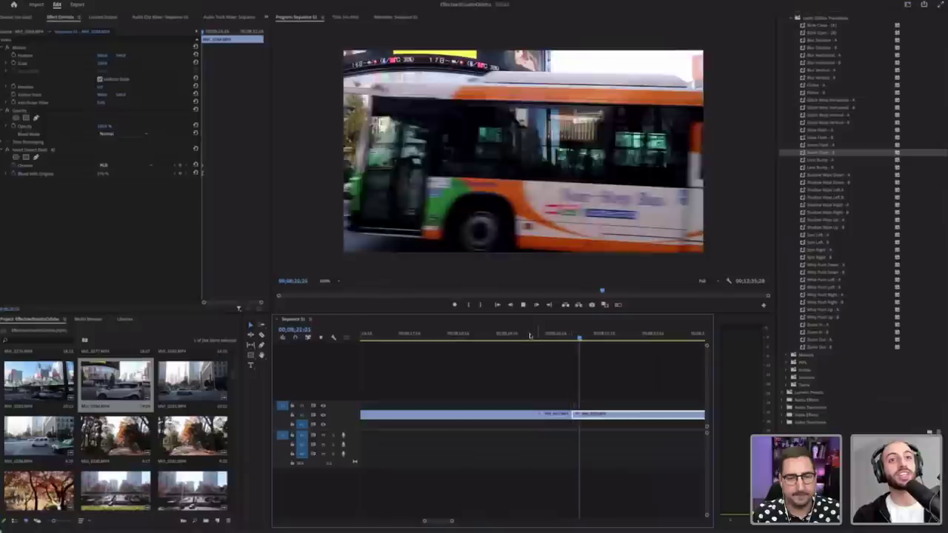
Step: Replay the inverted flash between the city and street clips several times from just before the cut
{"action": "left_click", "coordinate": [519, 335]}
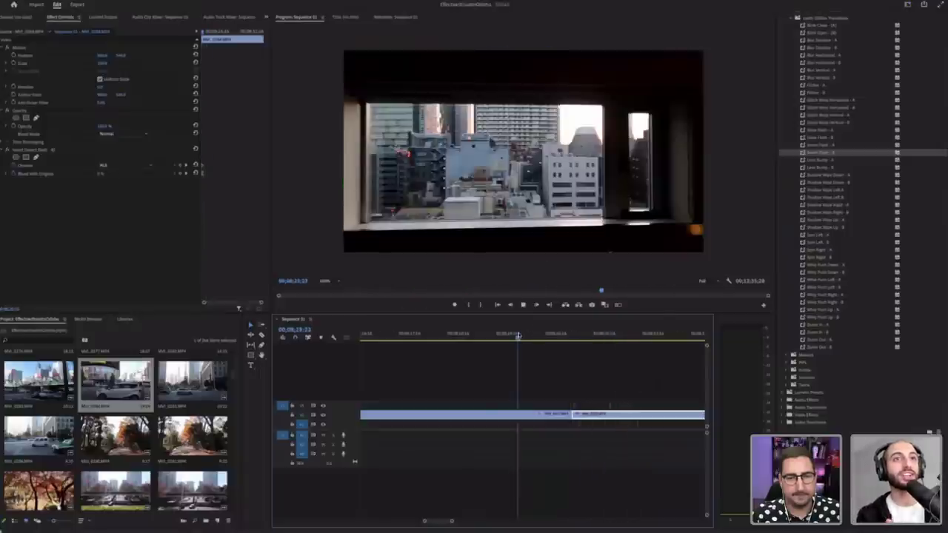
{"action": "key", "text": "space"}
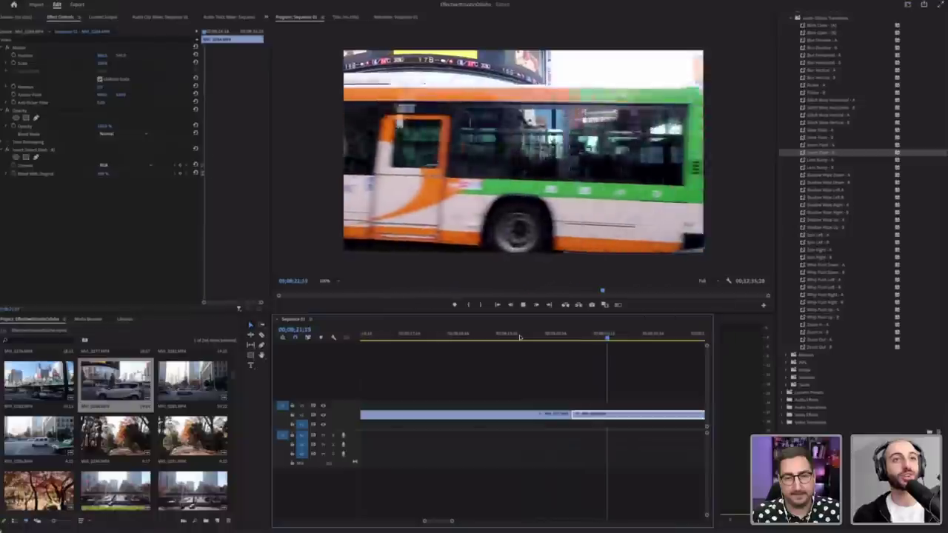
{"action": "left_click", "coordinate": [519, 335]}
{"action": "key", "text": "space"}
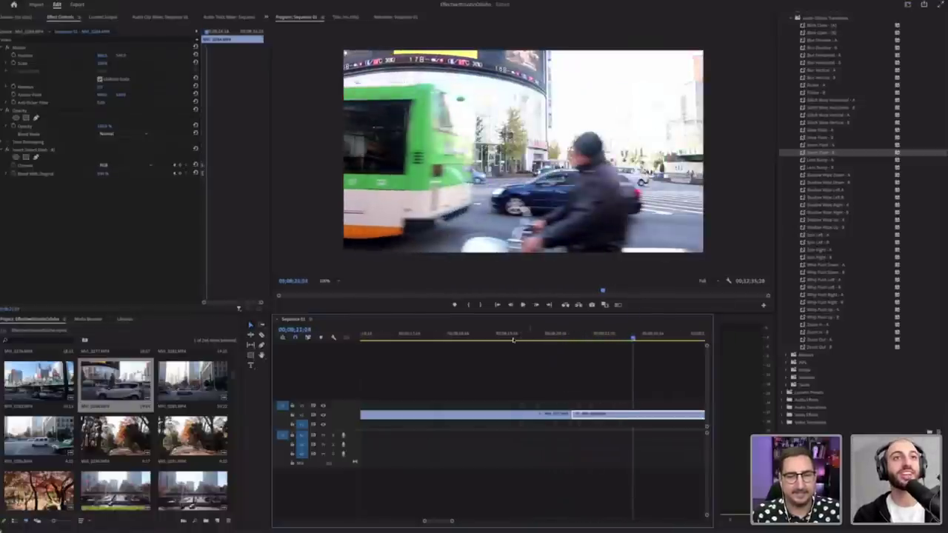
{"action": "left_click_drag", "start_coordinate": [544, 335], "coordinate": [504, 337]}
{"action": "key", "text": "space"}
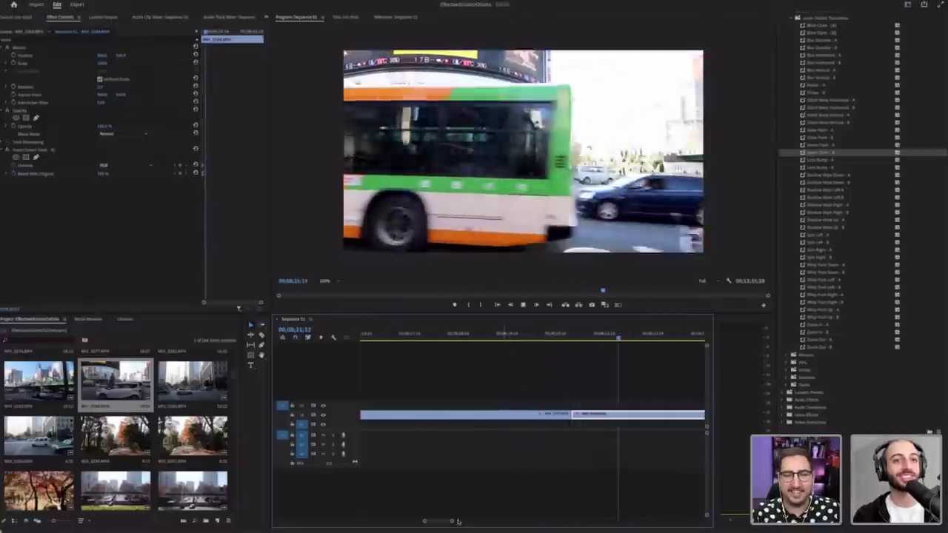
{"action": "key", "text": "space"}
{"action": "key", "text": "minus"}
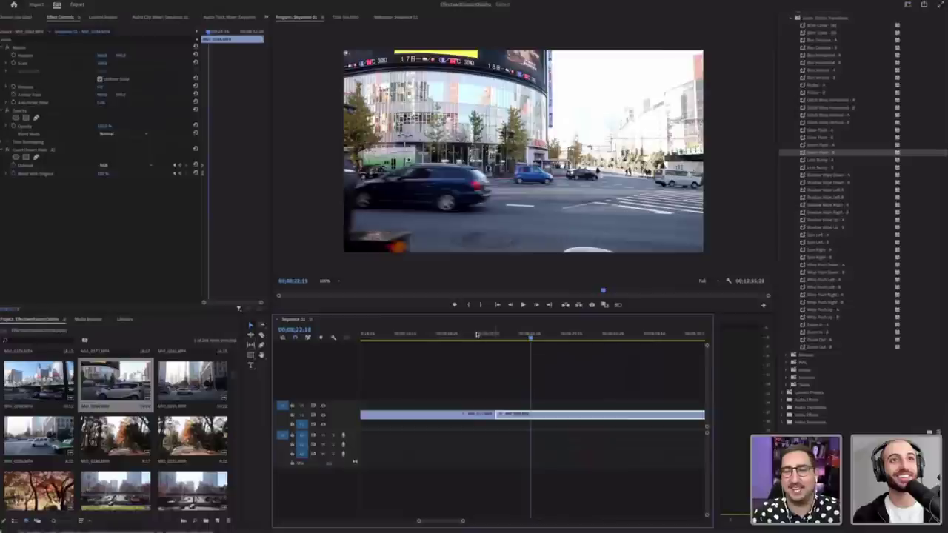
{"action": "left_click", "coordinate": [477, 336]}
{"action": "key", "text": "space"}
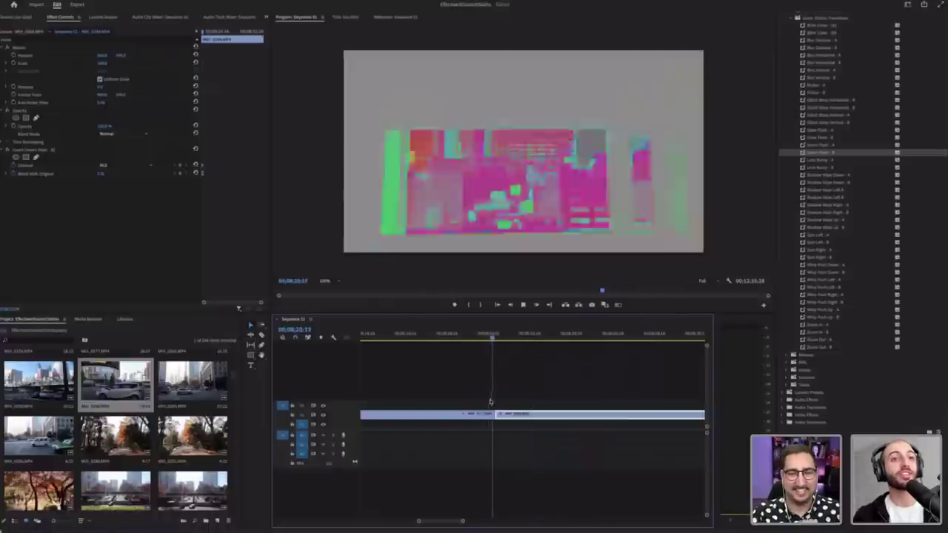
{"action": "key", "text": "space"}
Step: Examine the Invert Flash keyframes at the end of the city clip, playing from just before the cut
{"action": "left_click", "coordinate": [481, 334]}
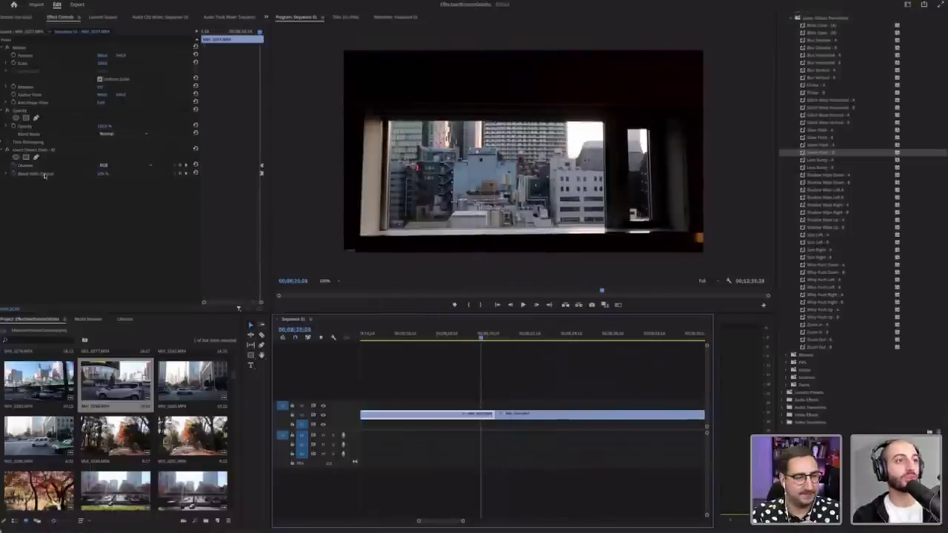
{"action": "key", "text": "space"}
{"action": "key", "text": "space"}
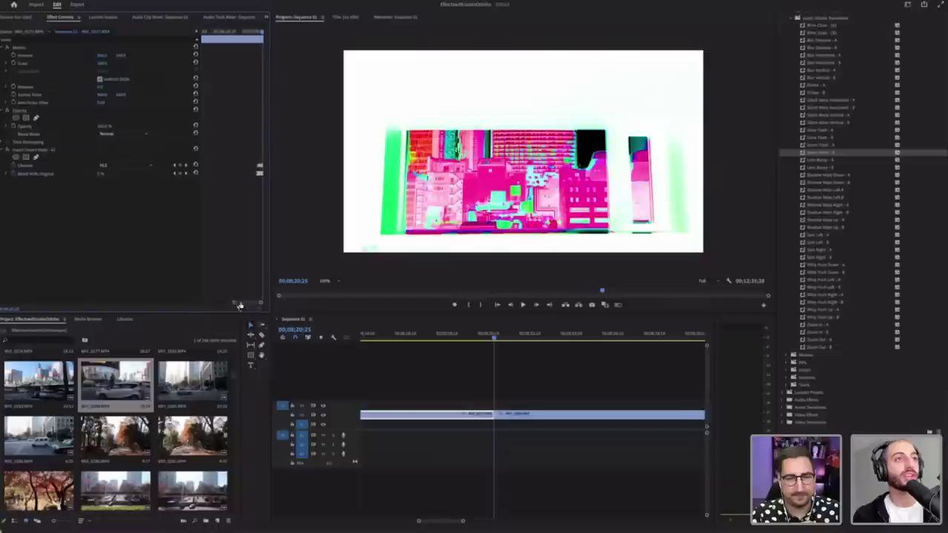
{"action": "left_click", "coordinate": [218, 30]}
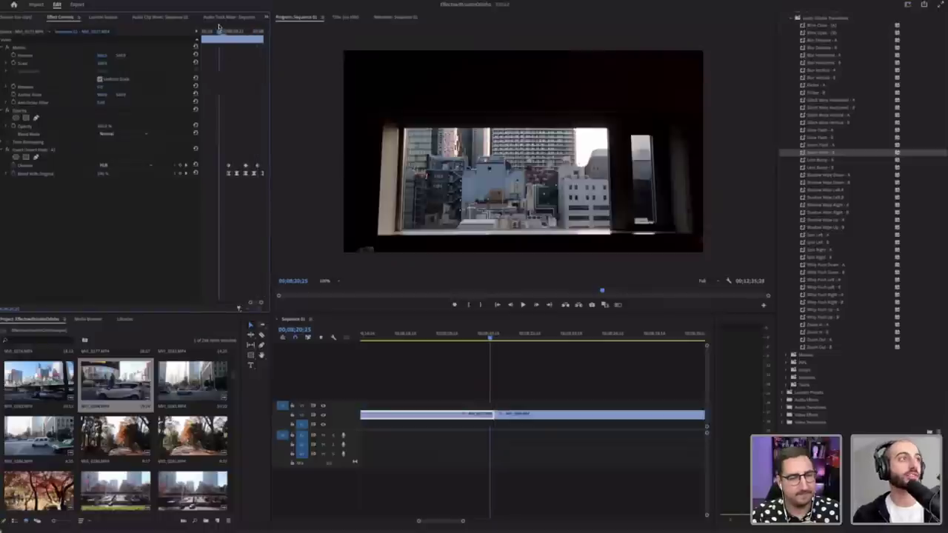
Step: Remove the Invert Flash effects from the city clip and the street clip
{"action": "left_click", "coordinate": [30, 150]}
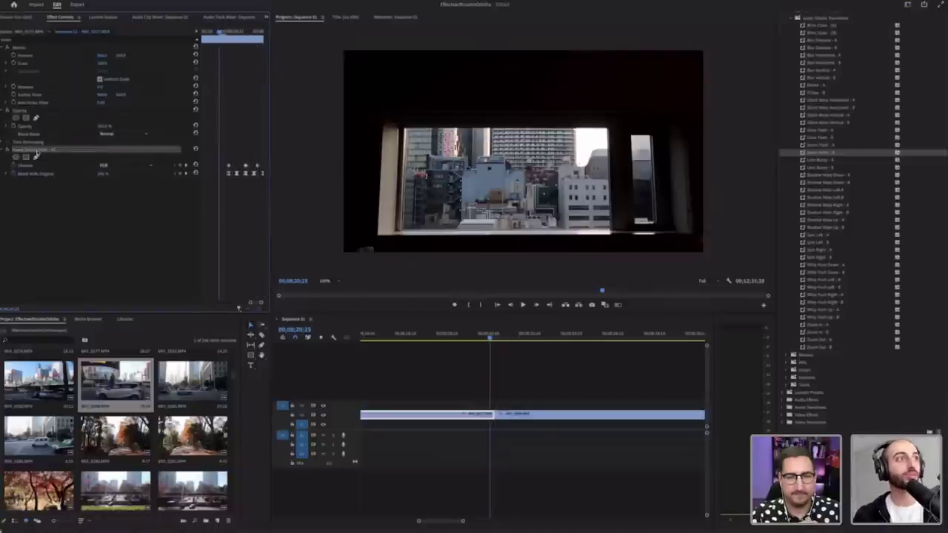
{"action": "key", "text": "Delete"}
{"action": "left_click", "coordinate": [530, 418]}
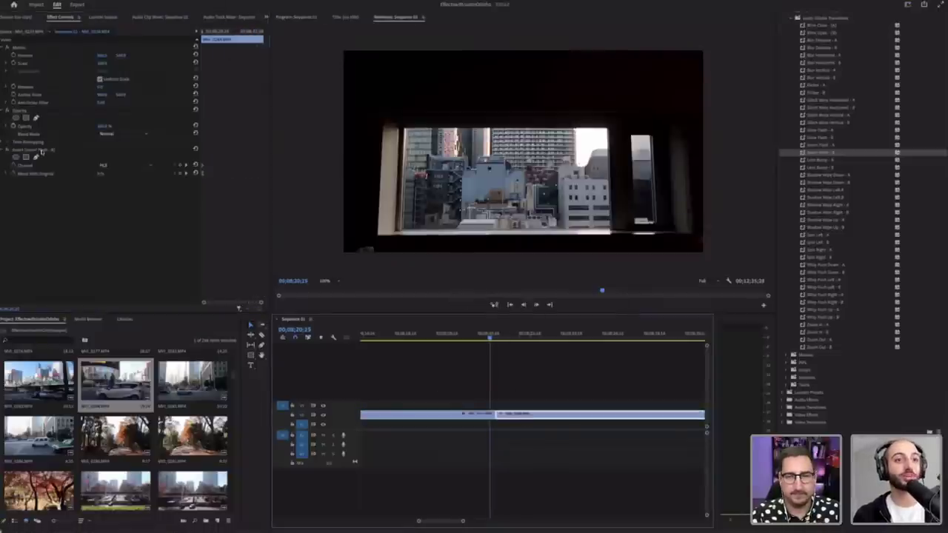
Step: Search the effects for "invert" and apply the Invert video effect to the city clip
{"action": "left_click", "coordinate": [468, 417]}
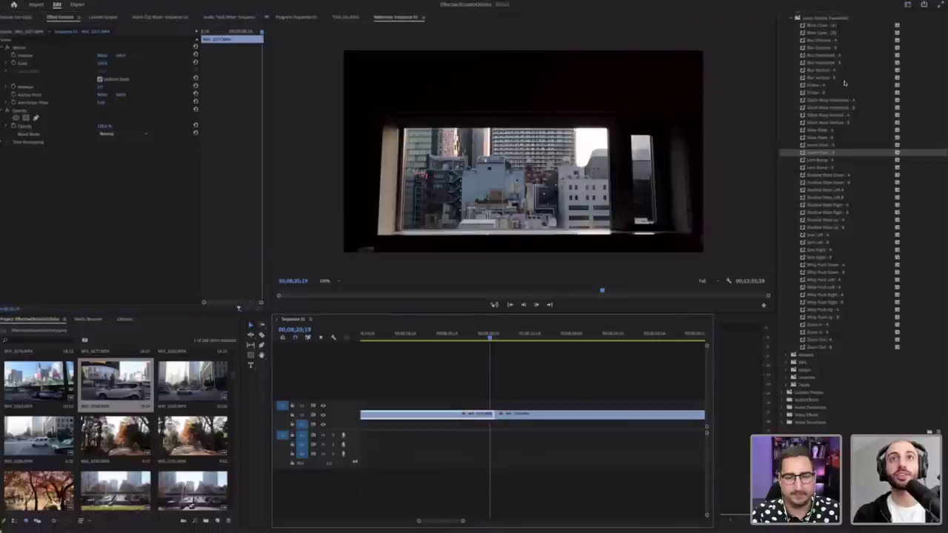
{"action": "scroll", "coordinate": [830, 46], "scroll_direction": "up", "scroll_amount": 4}
{"action": "left_click", "coordinate": [824, 36]}
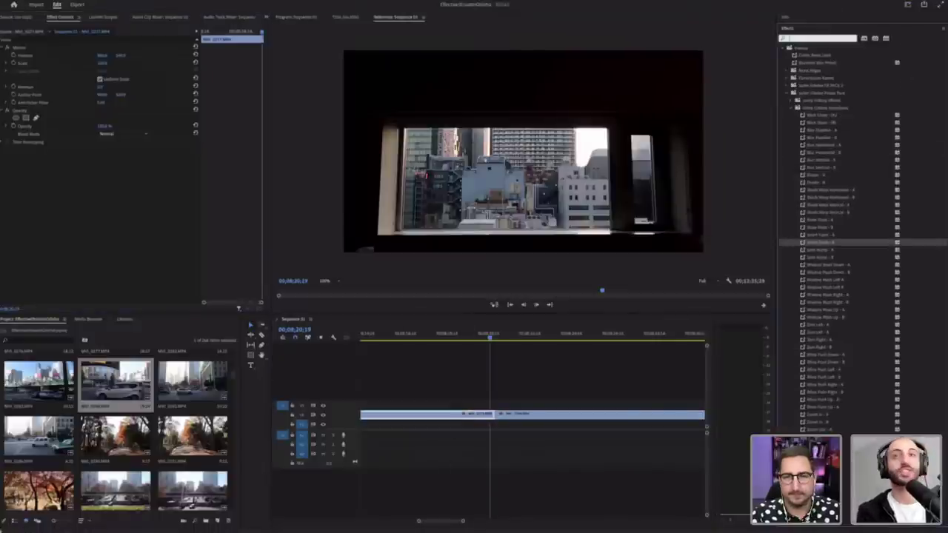
{"action": "type", "text": "invert"}
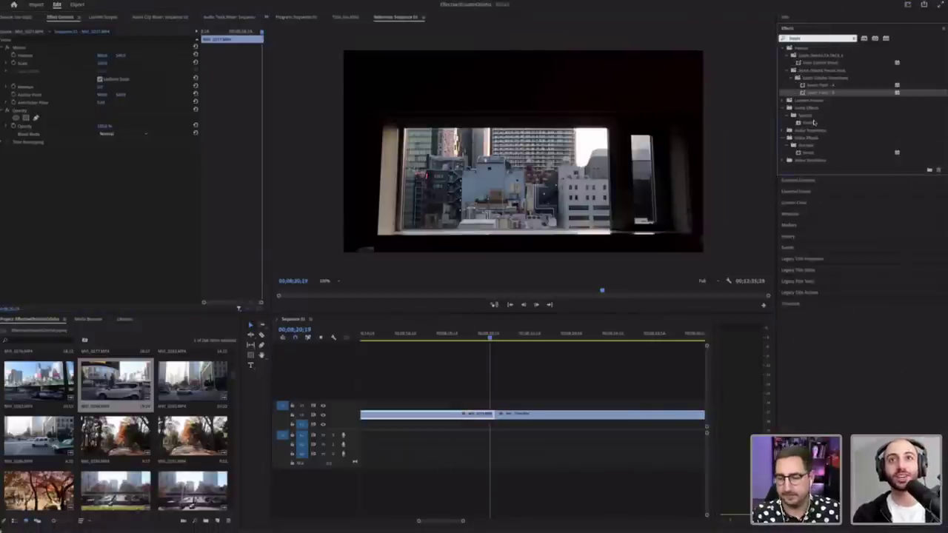
{"action": "left_click", "coordinate": [830, 123]}
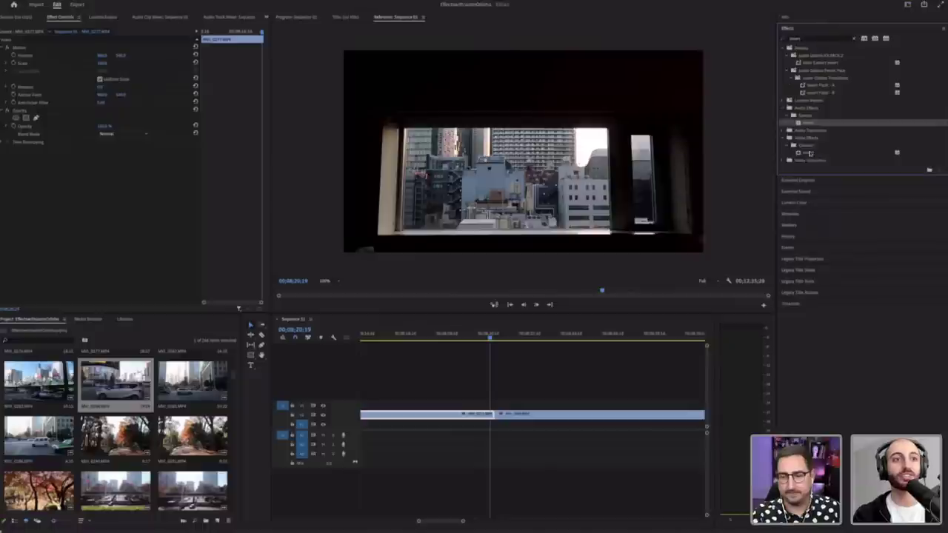
{"action": "left_click", "coordinate": [808, 153]}
{"action": "left_click_drag", "start_coordinate": [807, 153], "coordinate": [465, 420]}
Step: Shortly before the cut, start keyframing Invert's Channel and Blend With Original, setting Blend With Original to 100%
{"action": "left_click_drag", "start_coordinate": [261, 33], "coordinate": [257, 34]}
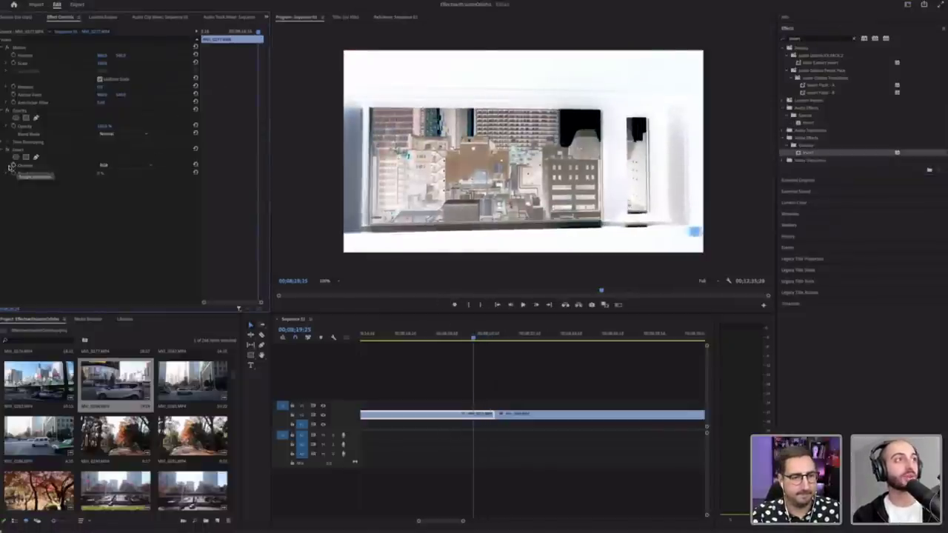
{"action": "left_click", "coordinate": [13, 164]}
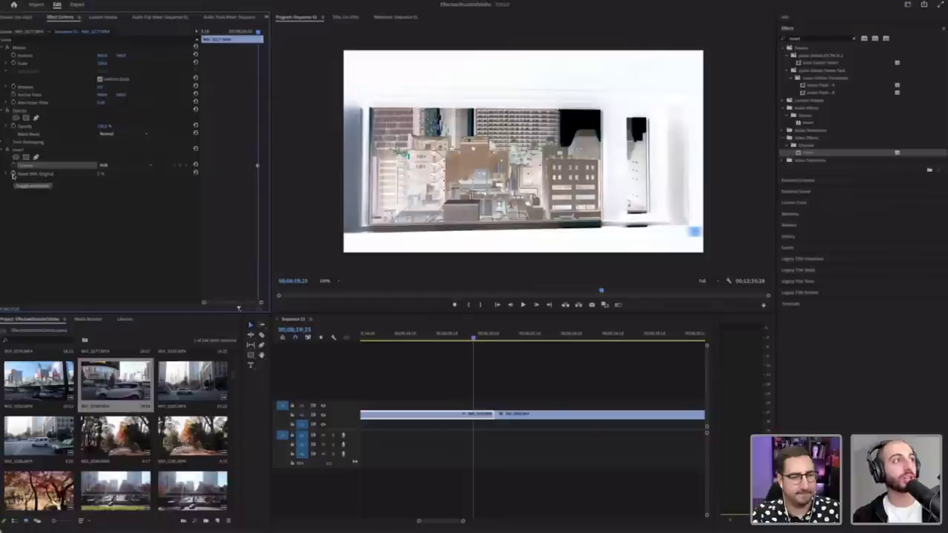
{"action": "left_click", "coordinate": [100, 175]}
{"action": "key", "text": "Return"}
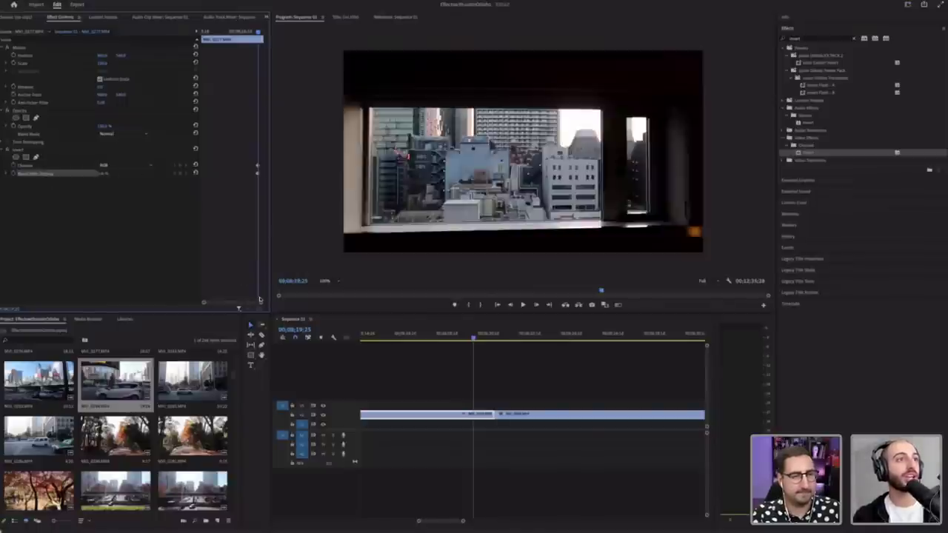
Step: Keyframe Blend With Original at 0% a few frames further on and back at 100% closer to the clip's end
{"action": "left_click_drag", "start_coordinate": [260, 304], "coordinate": [232, 304]}
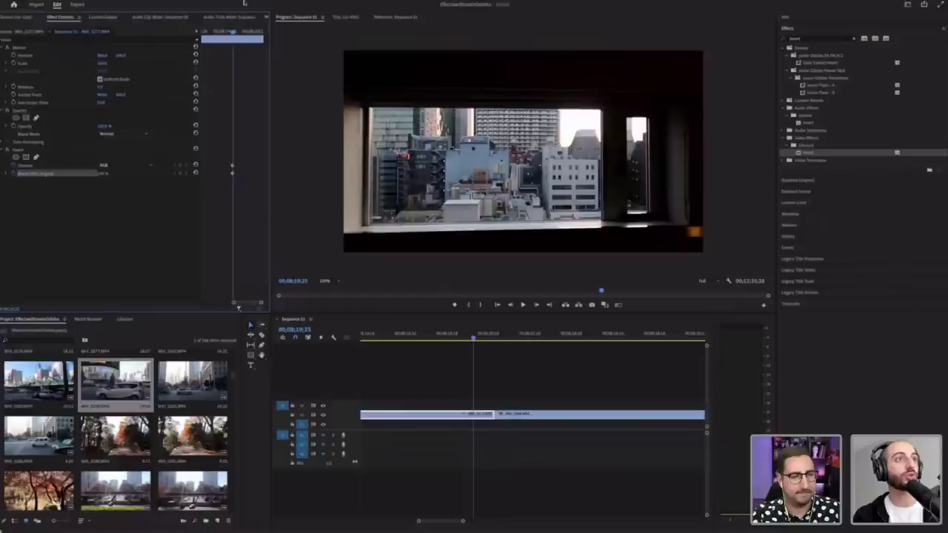
{"action": "left_click", "coordinate": [243, 33]}
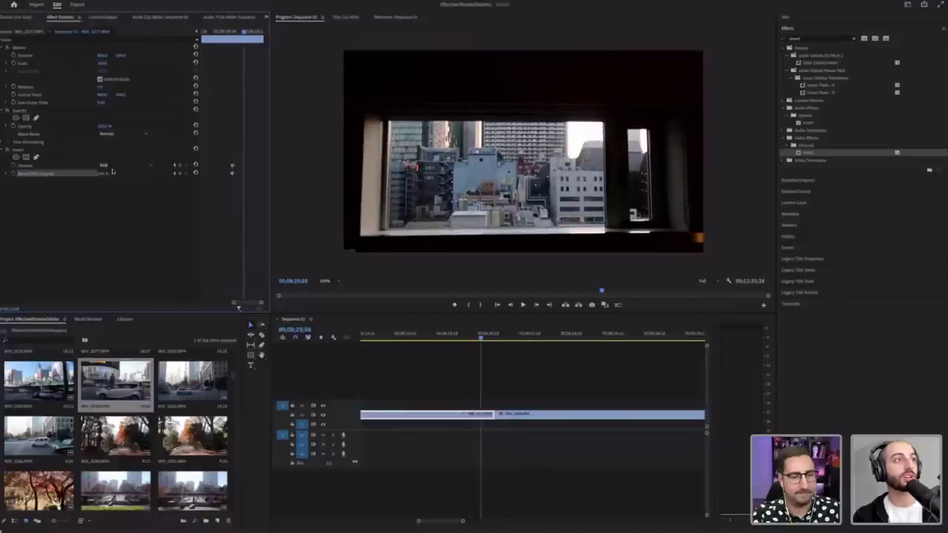
{"action": "left_click_drag", "start_coordinate": [102, 173], "coordinate": [28, 173]}
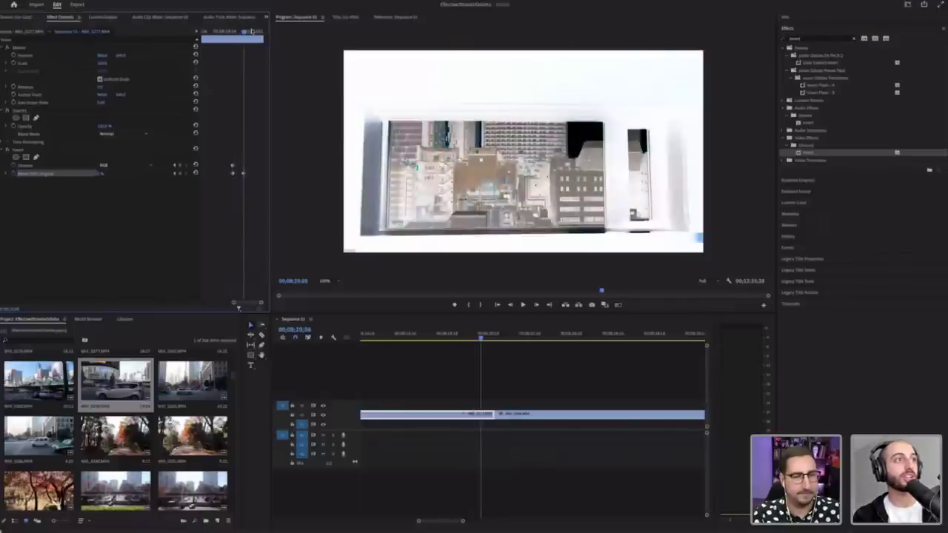
{"action": "left_click", "coordinate": [252, 32]}
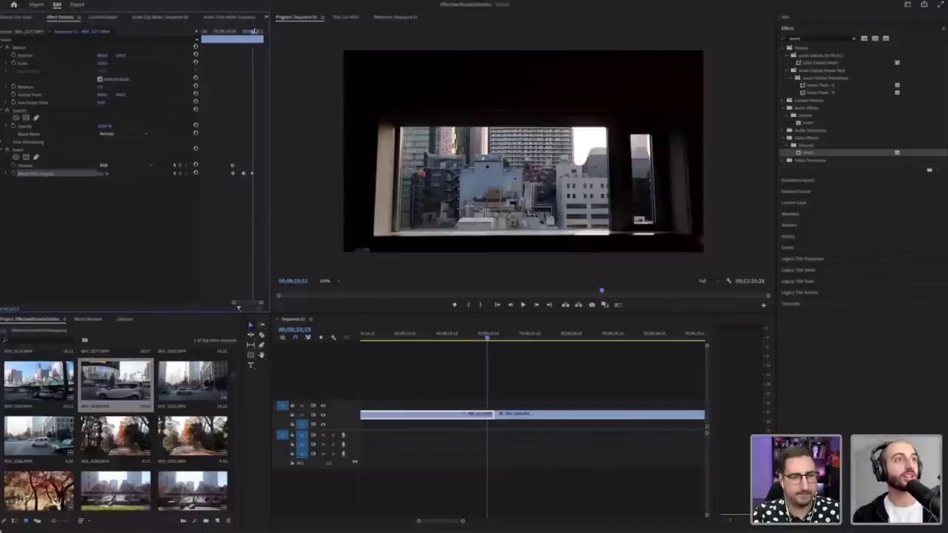
Step: Towards the city clip's end, add three more alternating Blend With Original keyframes at 0%, 100% and 0%
{"action": "left_click", "coordinate": [257, 32]}
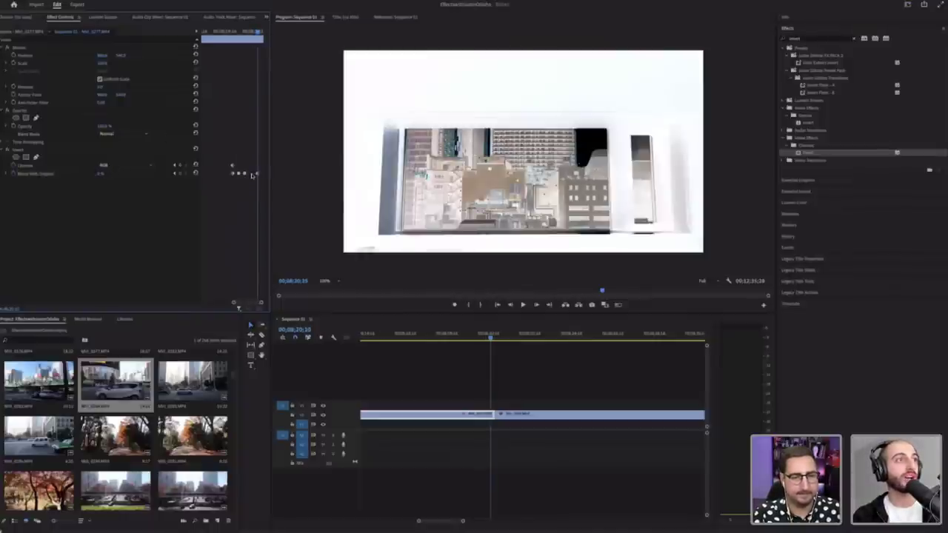
{"action": "left_click_drag", "start_coordinate": [102, 173], "coordinate": [252, 74]}
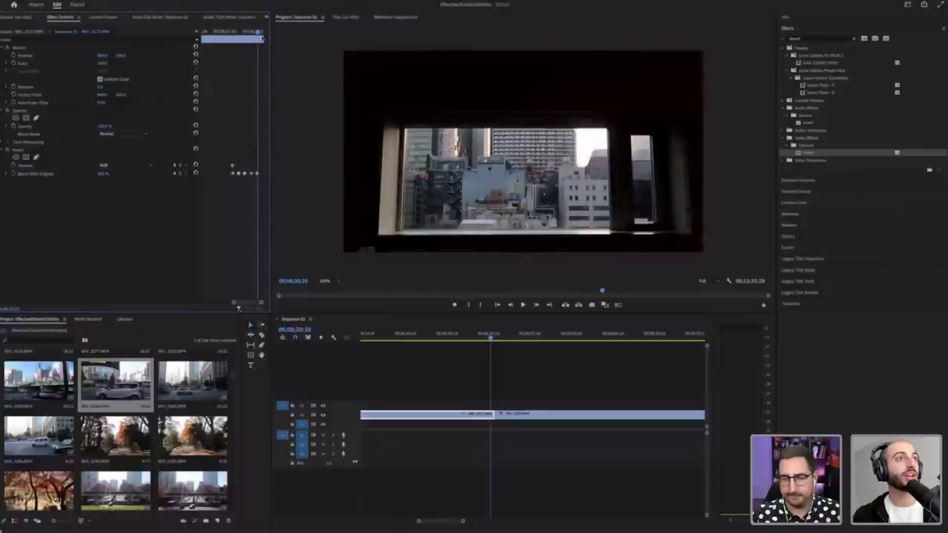
{"action": "key", "text": "space"}
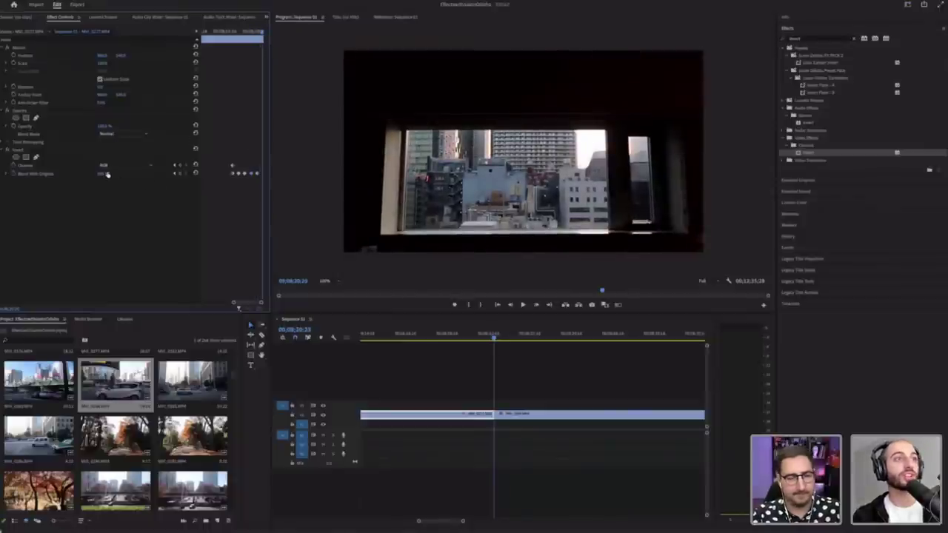
{"action": "left_click_drag", "start_coordinate": [107, 174], "coordinate": [103, 173]}
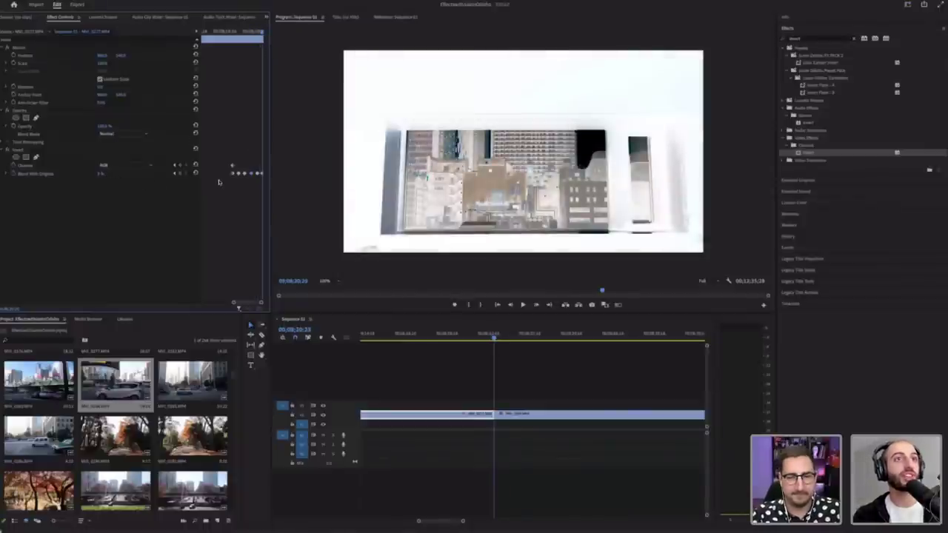
Step: Switch the city clip's Blend With Original keyframes to Hold interpolation and make them begin slightly later
{"action": "left_click_drag", "start_coordinate": [234, 31], "coordinate": [231, 171]}
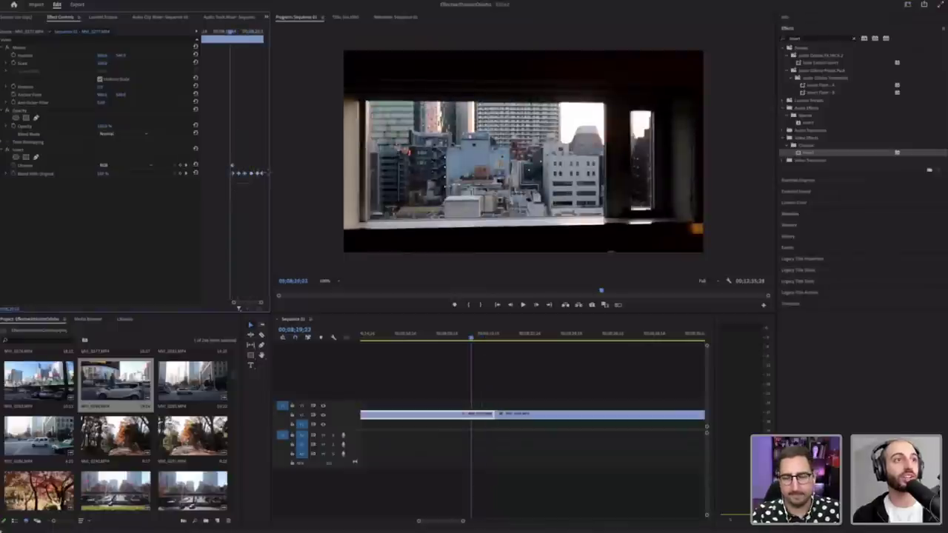
{"action": "right_click", "coordinate": [256, 175]}
{"action": "left_click", "coordinate": [271, 274]}
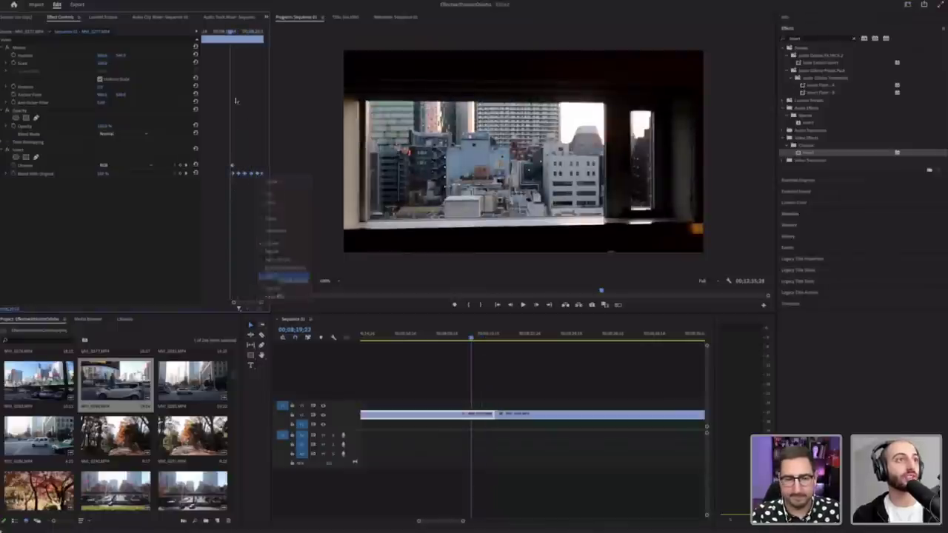
{"action": "left_click", "coordinate": [233, 187]}
{"action": "left_click_drag", "start_coordinate": [233, 174], "coordinate": [240, 176]}
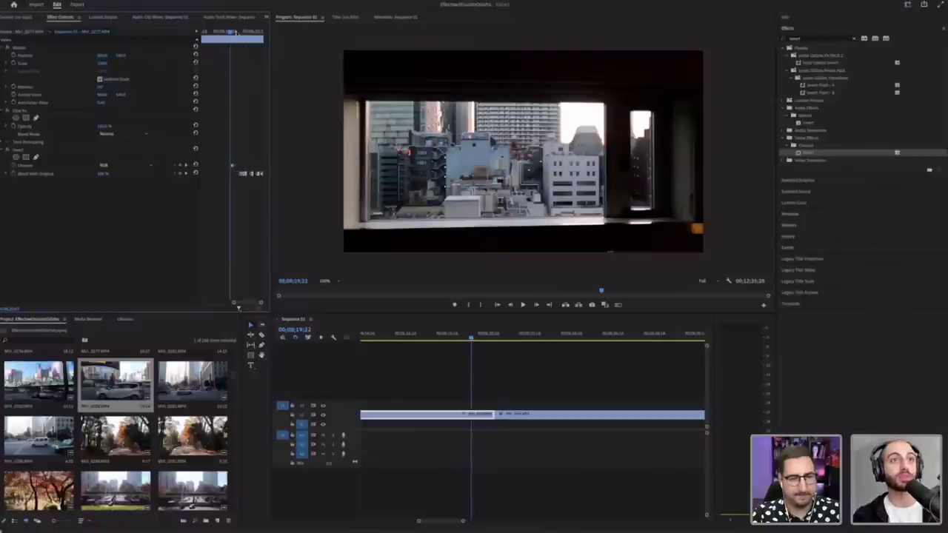
Step: Keyframe Invert's Channel on the city clip to Red at the flash's start and to Green a few frames further on
{"action": "mouse_move", "coordinate": [235, 33]}
{"action": "left_mouse_down"}
{"action": "mouse_move", "coordinate": [271, 34]}
{"action": "mouse_move", "coordinate": [235, 35]}
{"action": "left_mouse_up"}
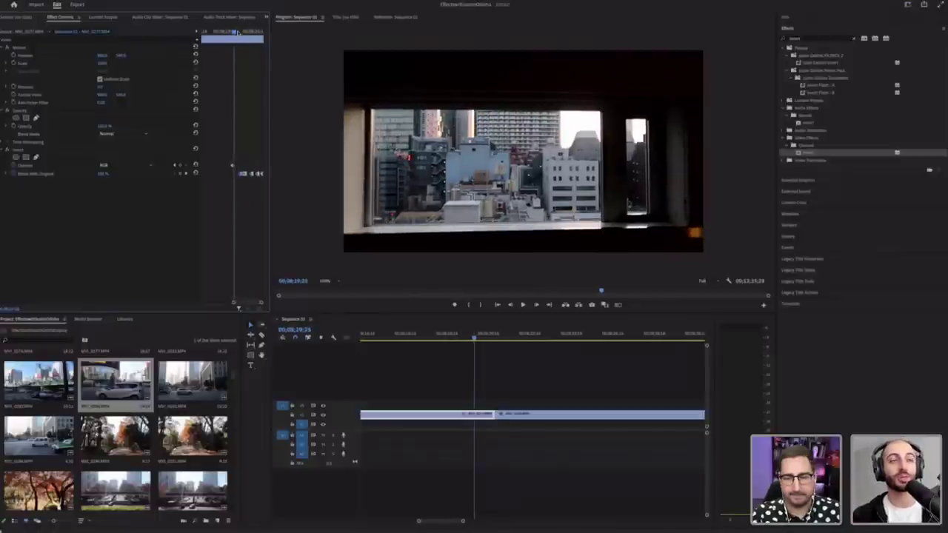
{"action": "left_click_drag", "start_coordinate": [239, 33], "coordinate": [239, 34]}
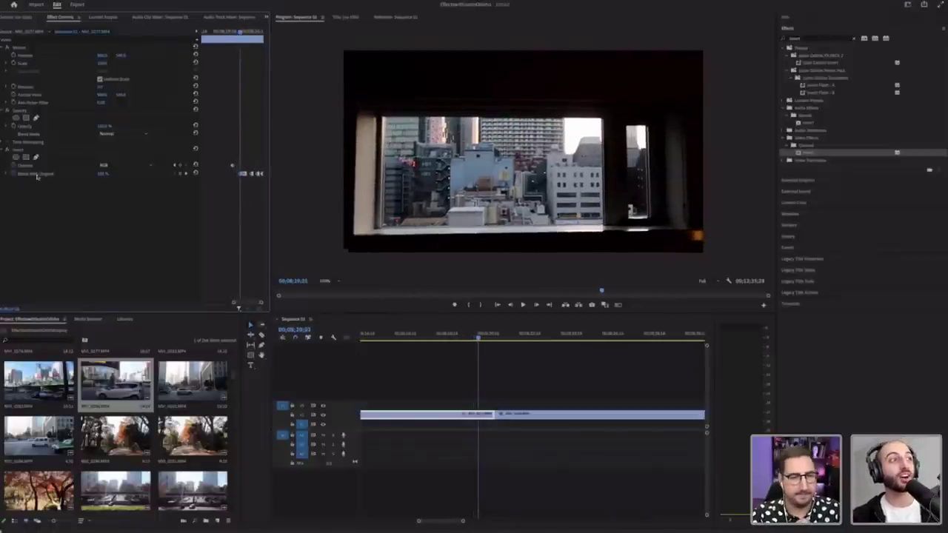
{"action": "left_click", "coordinate": [33, 168]}
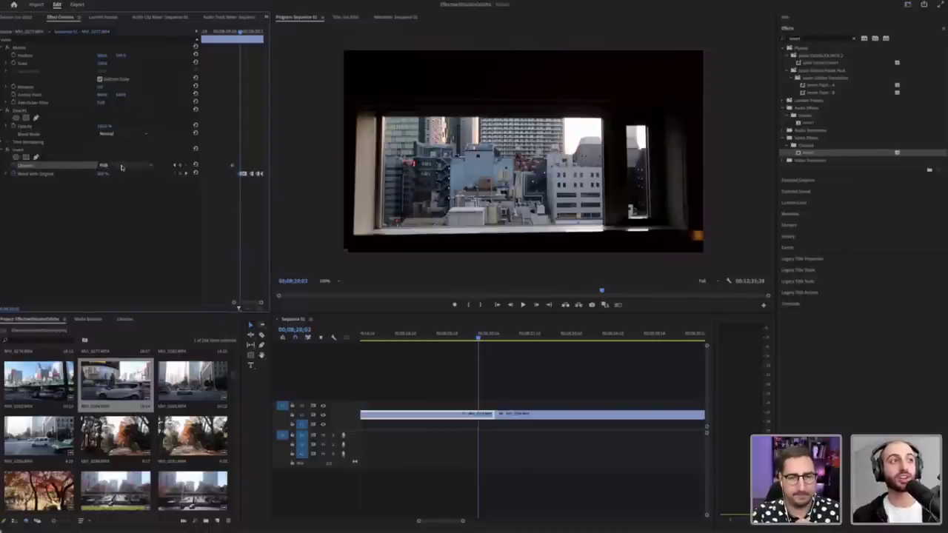
{"action": "left_click", "coordinate": [122, 168]}
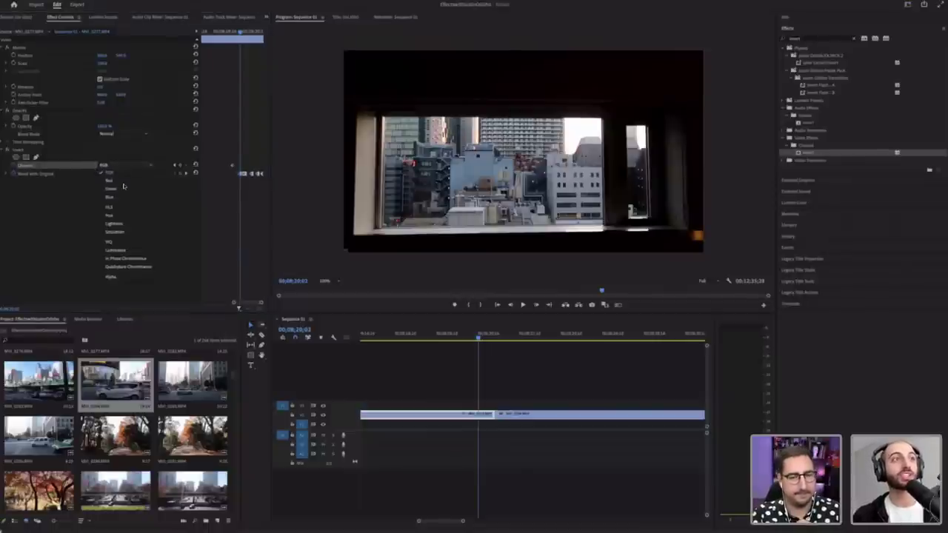
{"action": "left_click", "coordinate": [126, 181]}
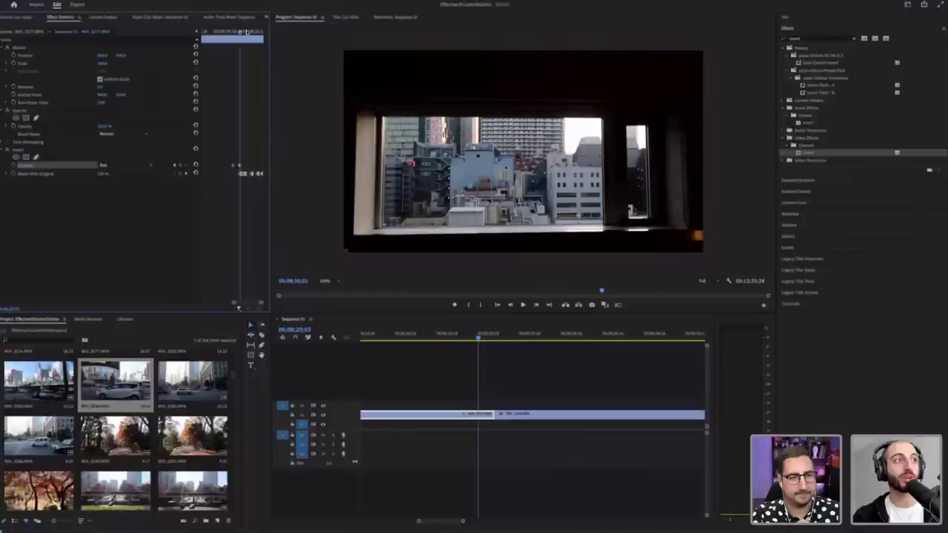
{"action": "left_click", "coordinate": [122, 164]}
{"action": "left_click", "coordinate": [129, 190]}
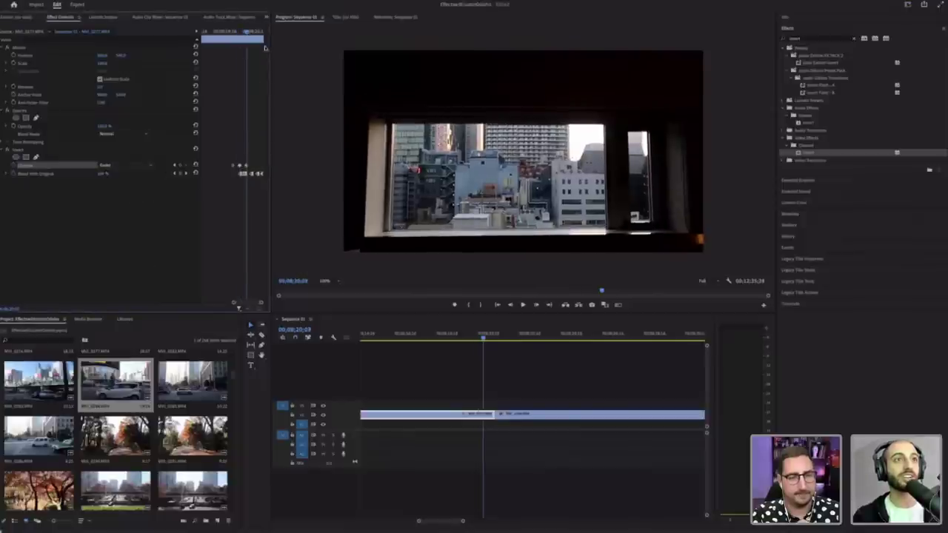
Step: Keyframe the city clip's Invert Channel to Saturation further on and add one more Channel keyframe near the clip's end
{"action": "left_click", "coordinate": [122, 164]}
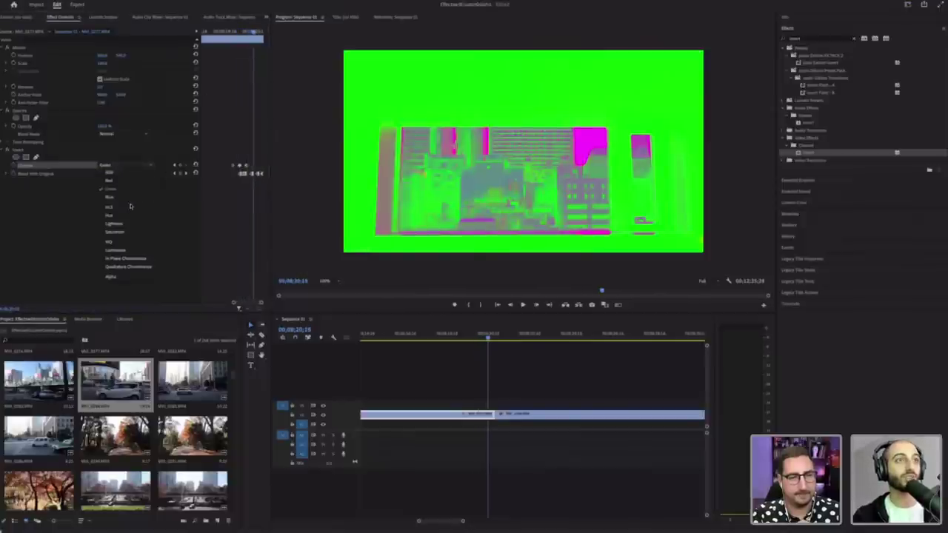
{"action": "left_click", "coordinate": [134, 232]}
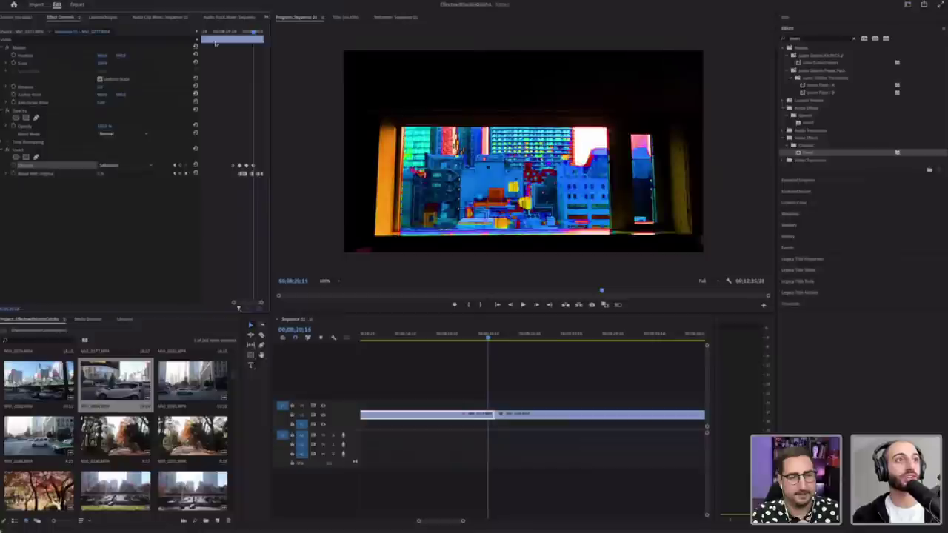
{"action": "left_click_drag", "start_coordinate": [255, 34], "coordinate": [260, 33]}
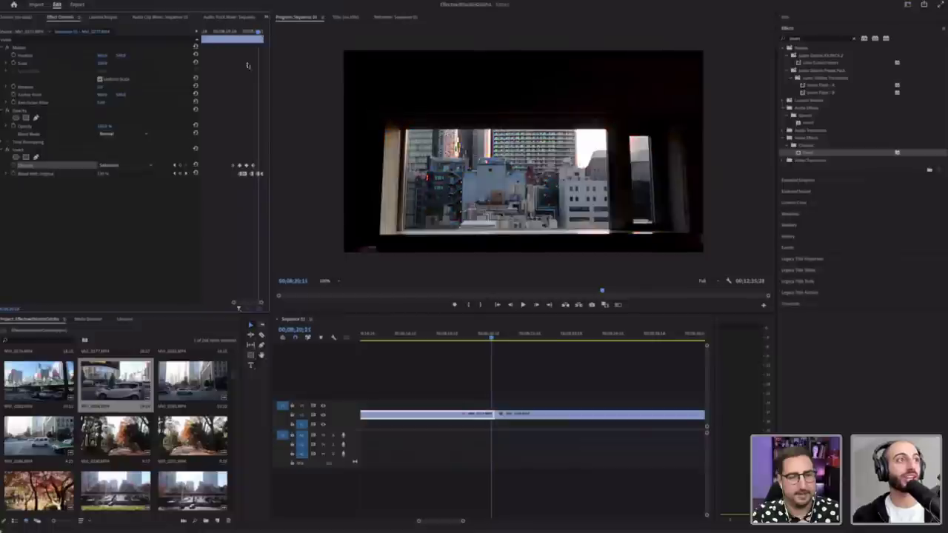
{"action": "left_click", "coordinate": [147, 166]}
{"action": "mouse_move", "coordinate": [234, 32]}
{"action": "left_mouse_down"}
{"action": "mouse_move", "coordinate": [272, 34]}
{"action": "mouse_move", "coordinate": [228, 33]}
{"action": "left_mouse_up"}
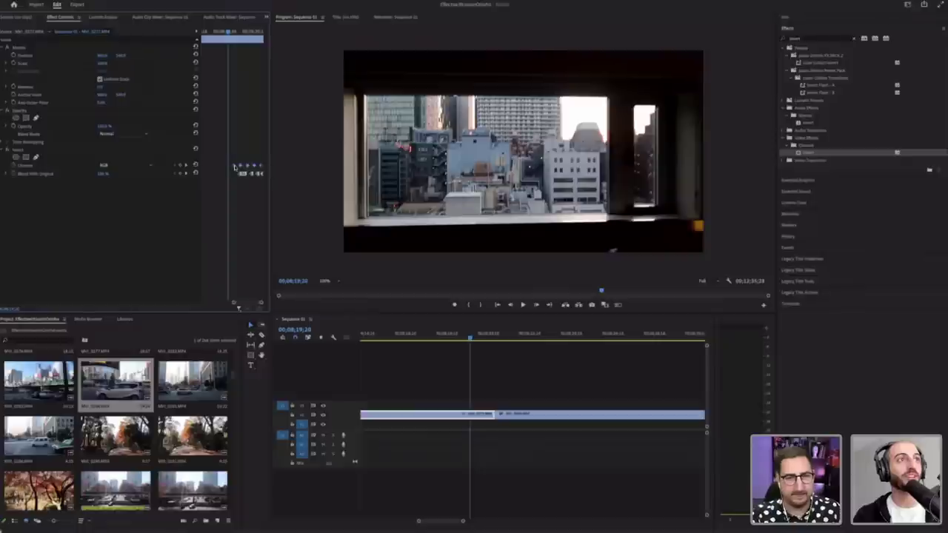
{"action": "mouse_move", "coordinate": [234, 34]}
{"action": "left_mouse_down"}
{"action": "mouse_move", "coordinate": [246, 33]}
{"action": "mouse_move", "coordinate": [233, 32]}
{"action": "left_mouse_up"}
Step: Play back the end of the city clip to review the coloured Invert flashes leading into the cut
{"action": "left_click", "coordinate": [450, 333]}
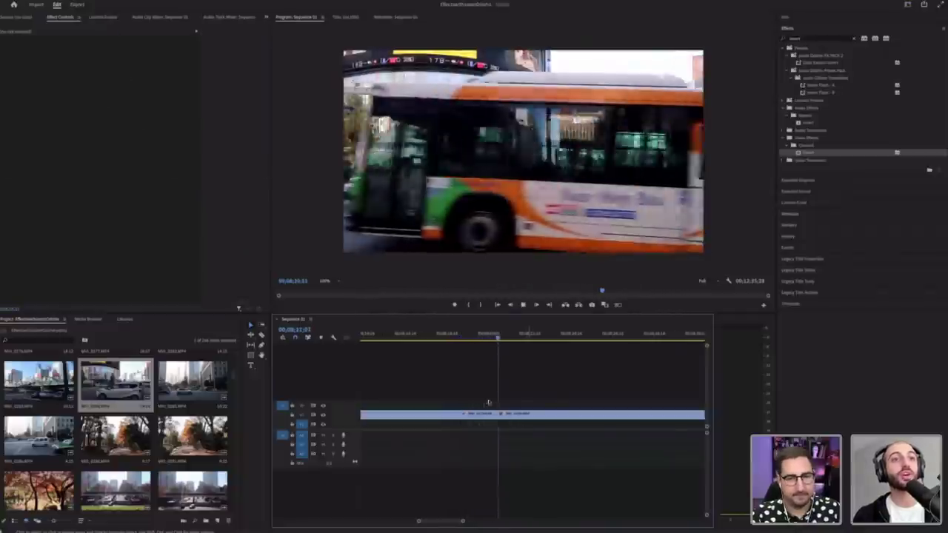
{"action": "left_click", "coordinate": [462, 335]}
{"action": "left_click", "coordinate": [489, 335]}
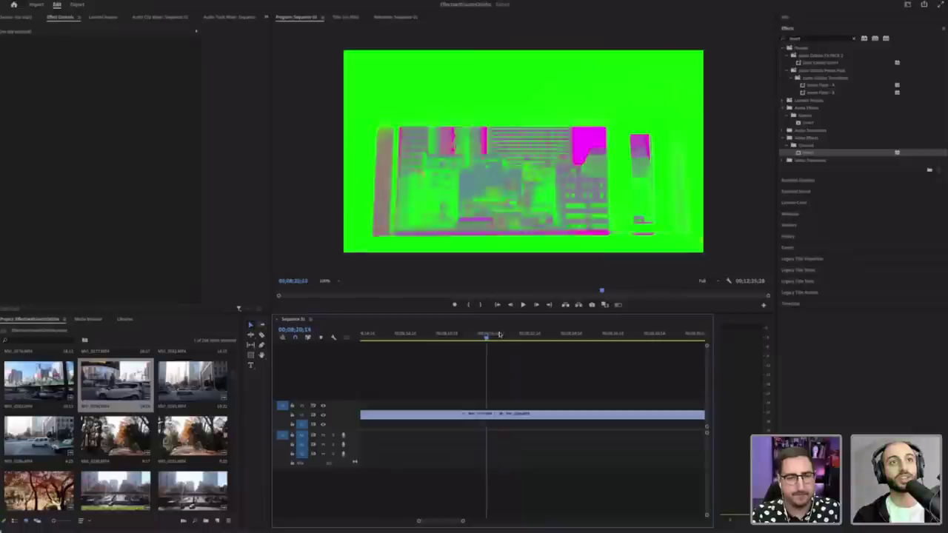
{"action": "left_click", "coordinate": [476, 335]}
{"action": "key", "text": "space"}
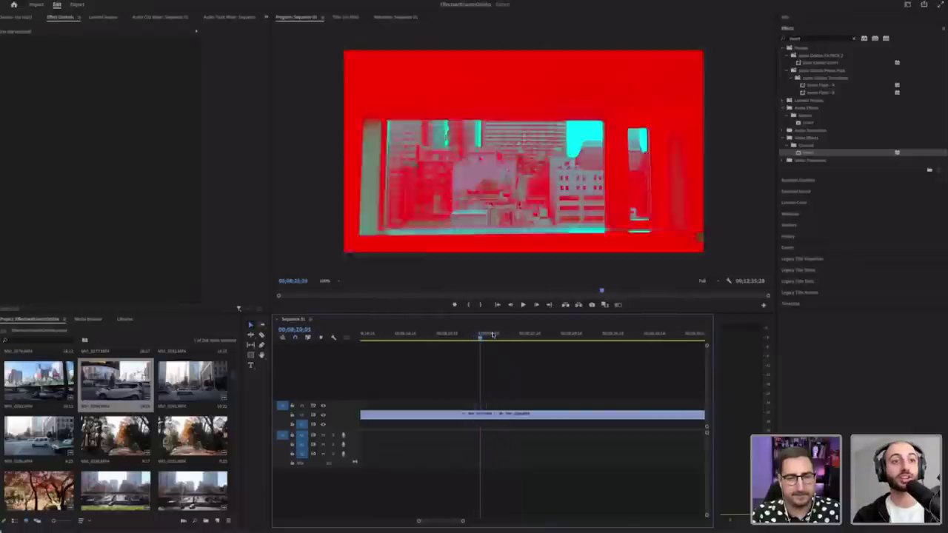
{"action": "key", "text": "space"}
Step: Apply the Invert effect to the street clip and start keyframing its Channel and Blend With Original near the clip's start
{"action": "left_click", "coordinate": [525, 415]}
{"action": "left_click_drag", "start_coordinate": [497, 334], "coordinate": [504, 333]}
{"action": "left_click_drag", "start_coordinate": [813, 156], "coordinate": [563, 414]}
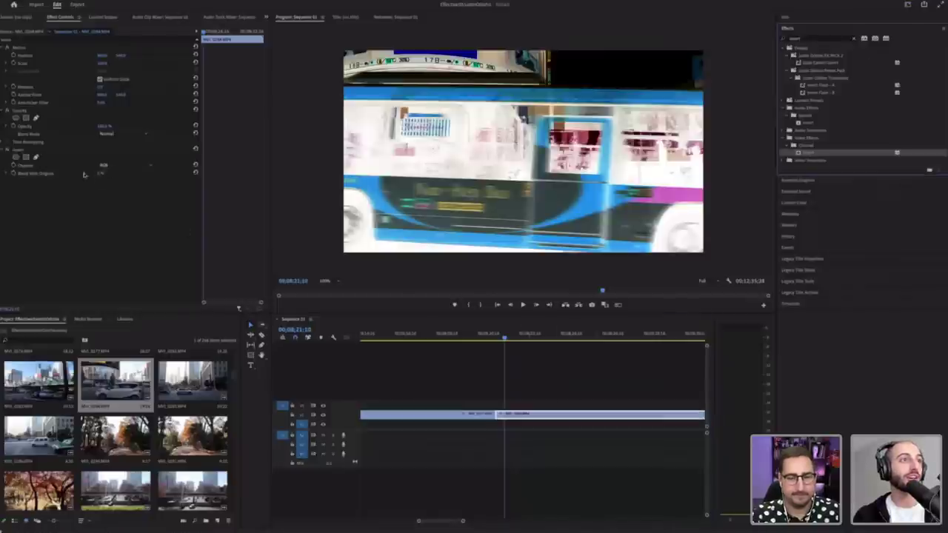
{"action": "left_click", "coordinate": [13, 165]}
{"action": "left_click_drag", "start_coordinate": [200, 168], "coordinate": [194, 168]}
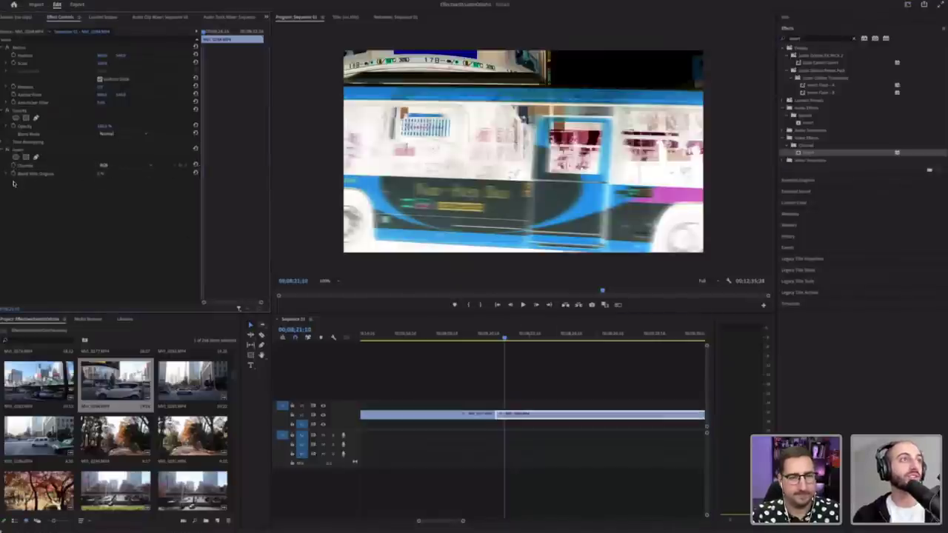
{"action": "left_click", "coordinate": [14, 173]}
Step: Keyframe the street clip's Blend With Original at 100% shortly after its start and at 0% a little further on
{"action": "left_click_drag", "start_coordinate": [205, 33], "coordinate": [207, 33]}
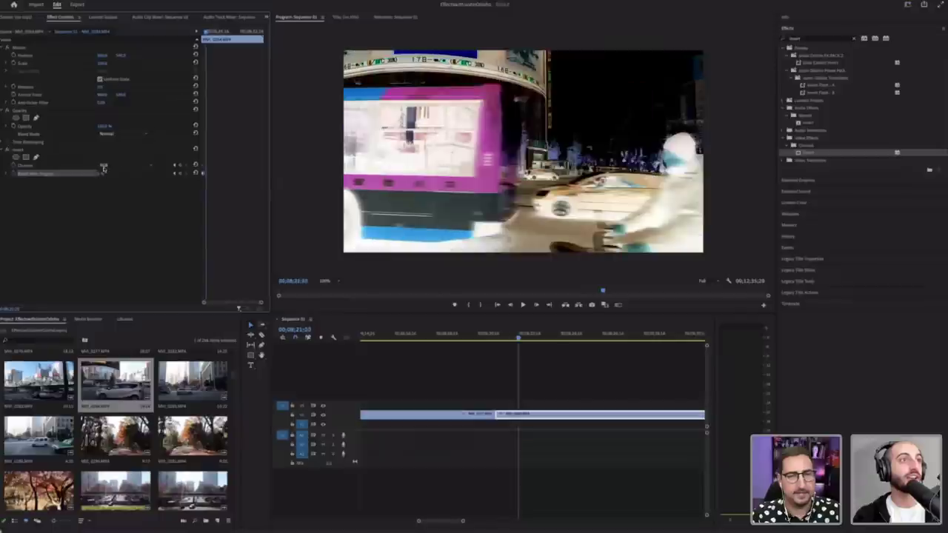
{"action": "left_click_drag", "start_coordinate": [101, 173], "coordinate": [133, 173]}
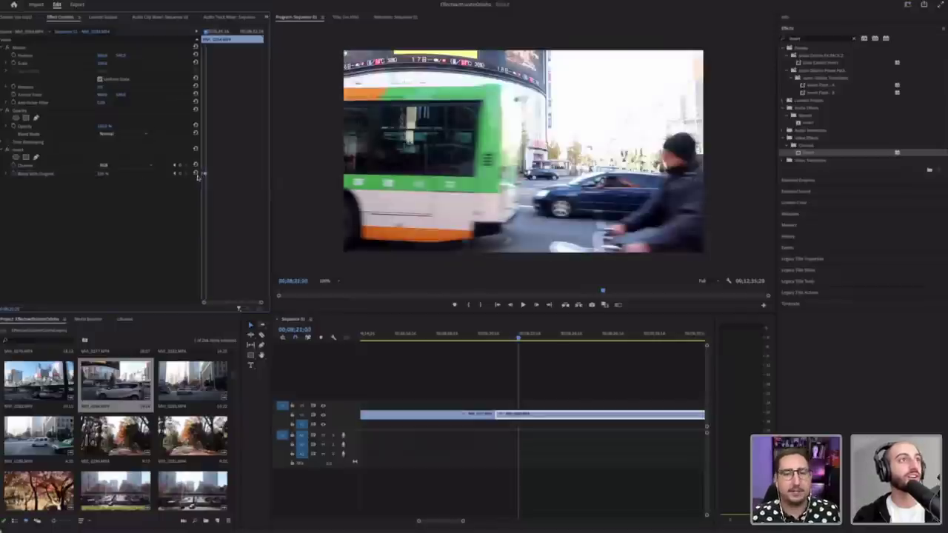
{"action": "left_click", "coordinate": [210, 32]}
{"action": "left_click_drag", "start_coordinate": [210, 32], "coordinate": [211, 33]}
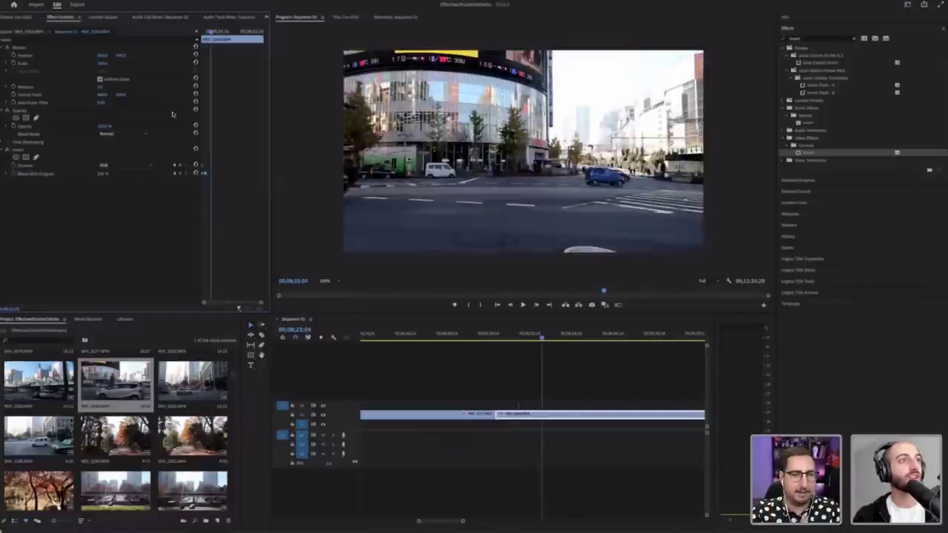
{"action": "left_click_drag", "start_coordinate": [100, 173], "coordinate": [30, 173]}
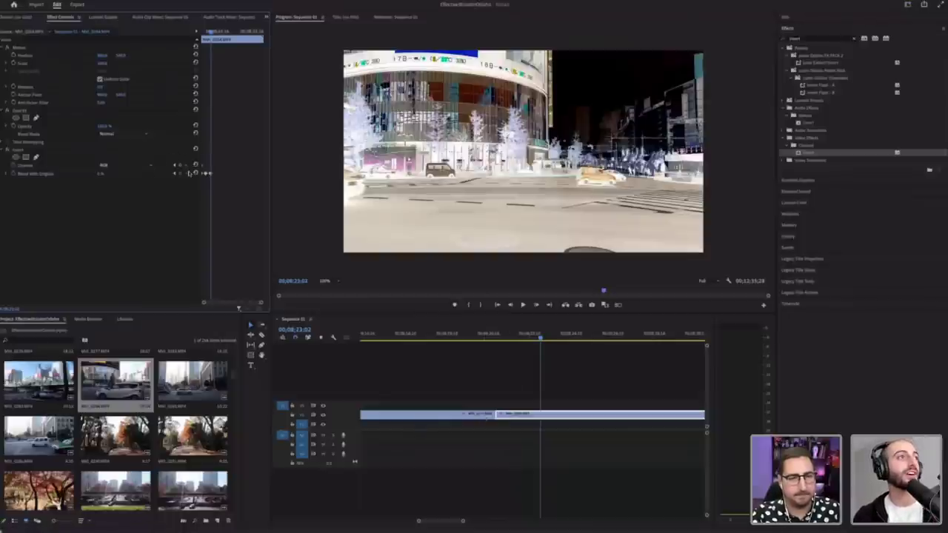
Step: Keyframe the street clip's Invert Channel to Red, and bring Blend With Original to 100% slightly further on
{"action": "left_click", "coordinate": [127, 167]}
{"action": "left_click", "coordinate": [129, 181]}
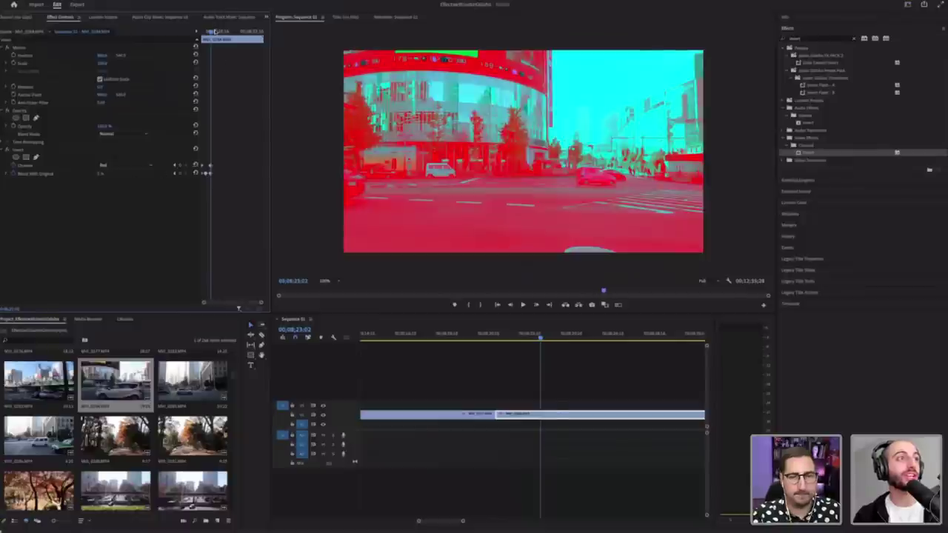
{"action": "left_click_drag", "start_coordinate": [101, 173], "coordinate": [123, 172]}
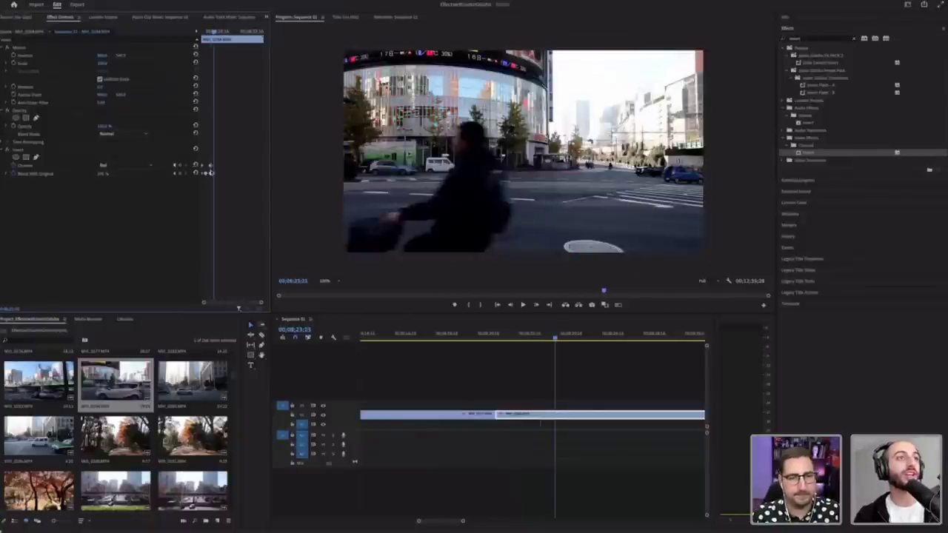
Step: Preview the transition, bring the street clip's Blend With Original keyframes closer to its start and switch them to Hold interpolation
{"action": "left_click", "coordinate": [471, 335]}
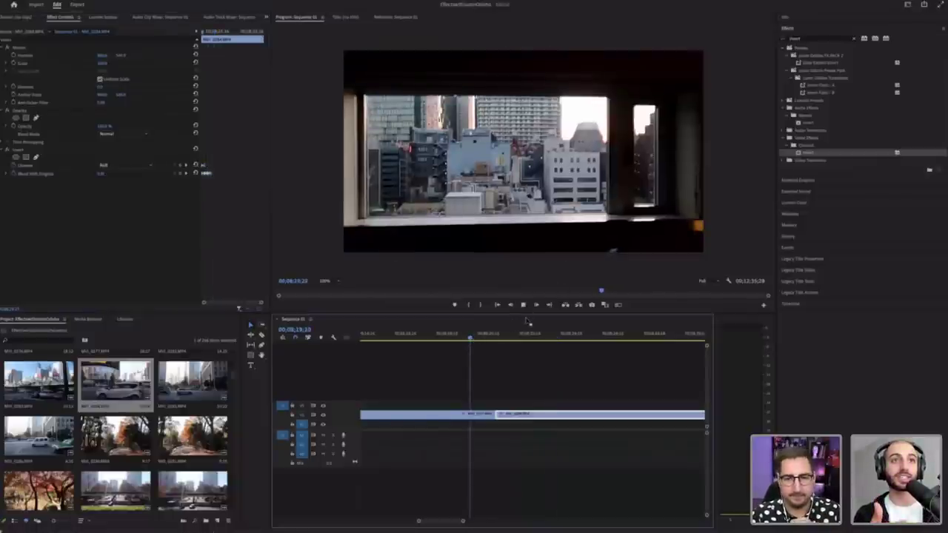
{"action": "key", "text": "space"}
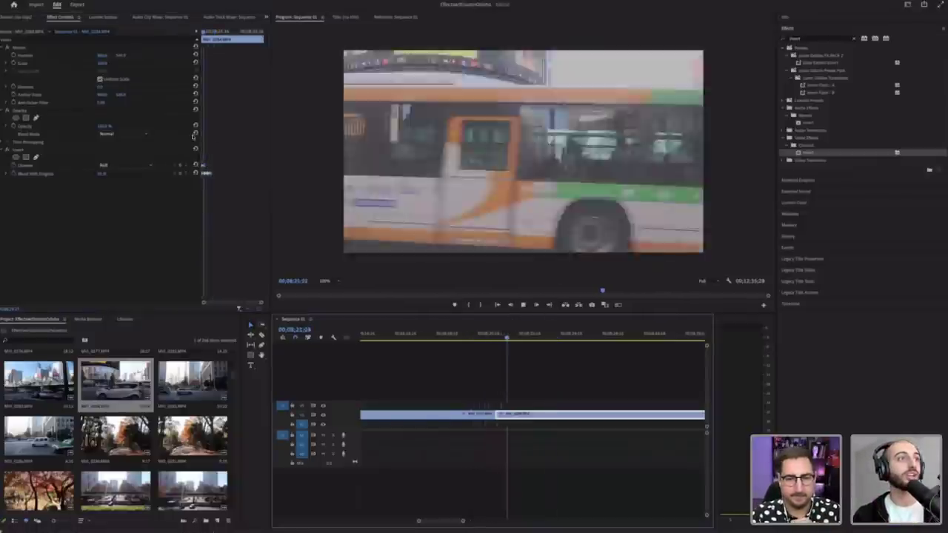
{"action": "key", "text": "space"}
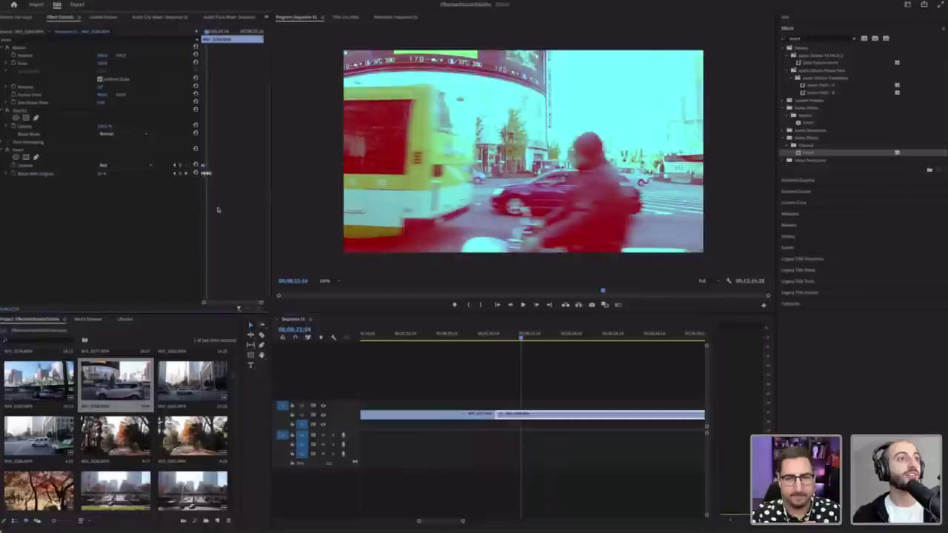
{"action": "scroll", "coordinate": [219, 210], "scroll_direction": "up", "scroll_amount": 2}
{"action": "left_click_drag", "start_coordinate": [208, 173], "coordinate": [208, 174]}
{"action": "right_click", "coordinate": [205, 173]}
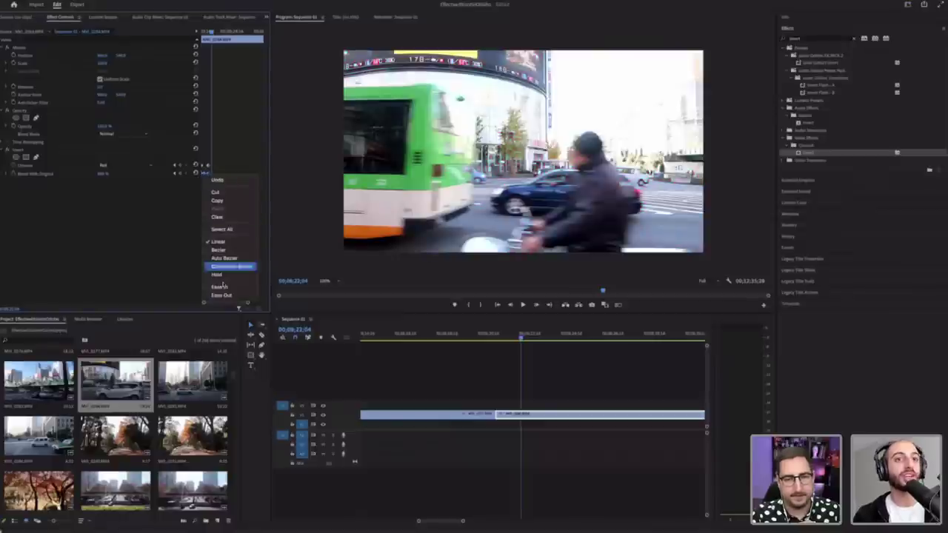
{"action": "left_click", "coordinate": [226, 273]}
Step: Play the sequence across the cut to review the finished Invert flash transition on both clips
{"action": "left_click_drag", "start_coordinate": [494, 338], "coordinate": [482, 338]}
{"action": "key", "text": "space"}
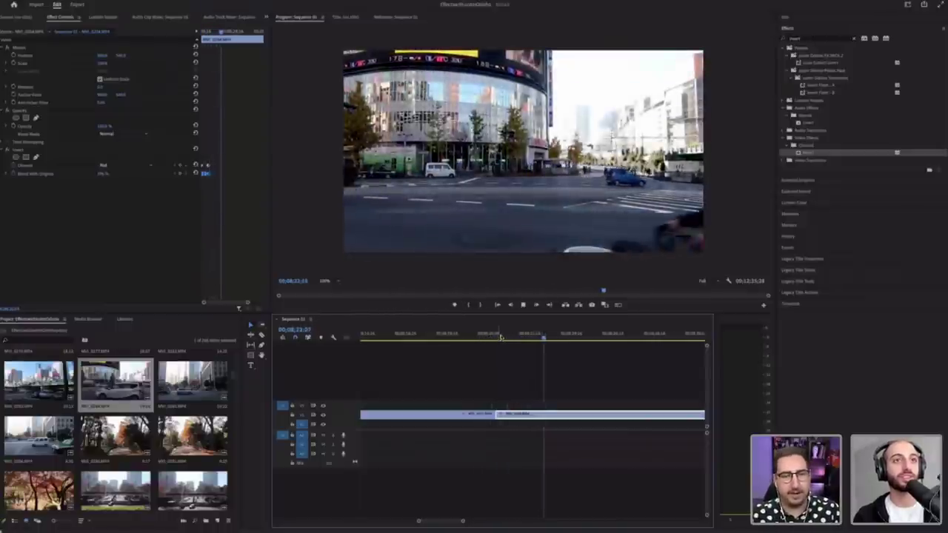
{"action": "left_click", "coordinate": [497, 338]}
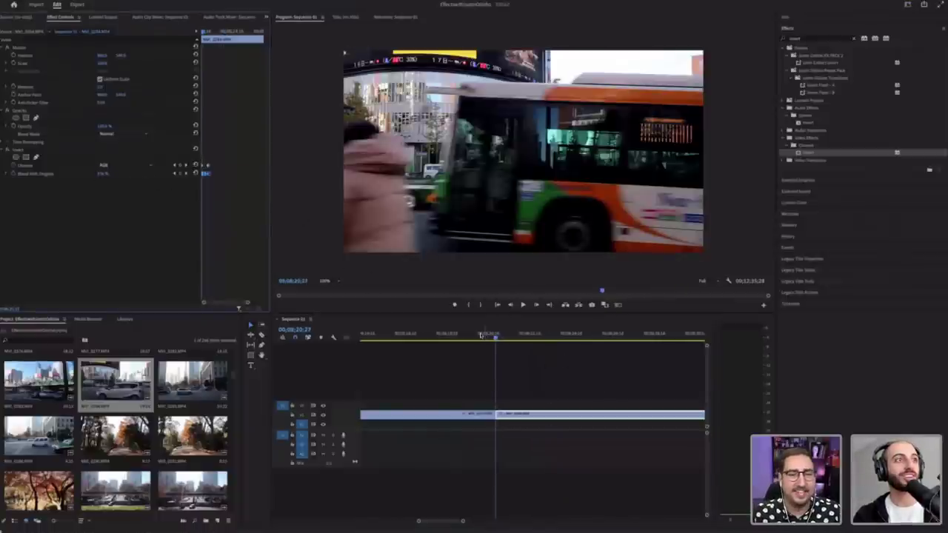
{"action": "left_click", "coordinate": [480, 337]}
{"action": "key", "text": "space"}
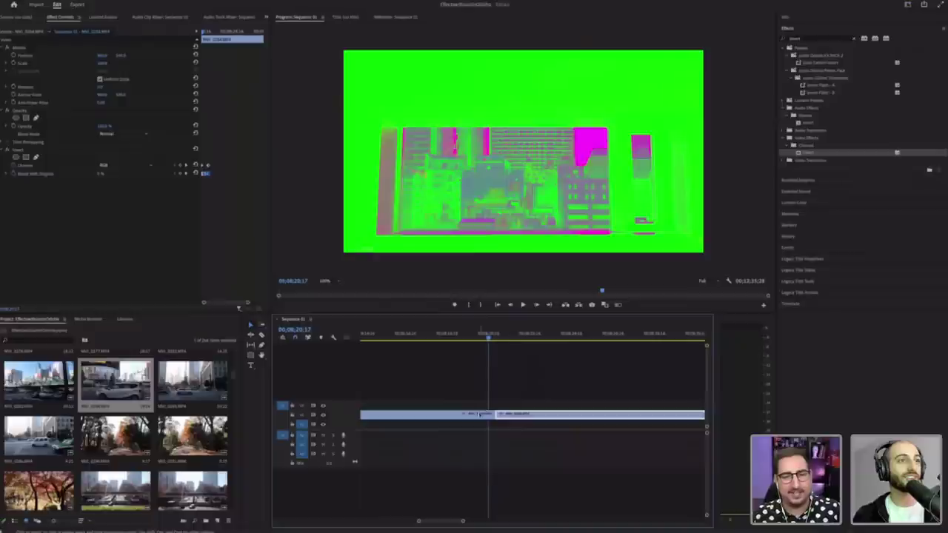
Step: Tighten the city clip's Invert keyframes for Blend With Original and Channel closer to the clip's end
{"action": "left_click", "coordinate": [480, 414]}
{"action": "left_click_drag", "start_coordinate": [259, 302], "coordinate": [239, 302]}
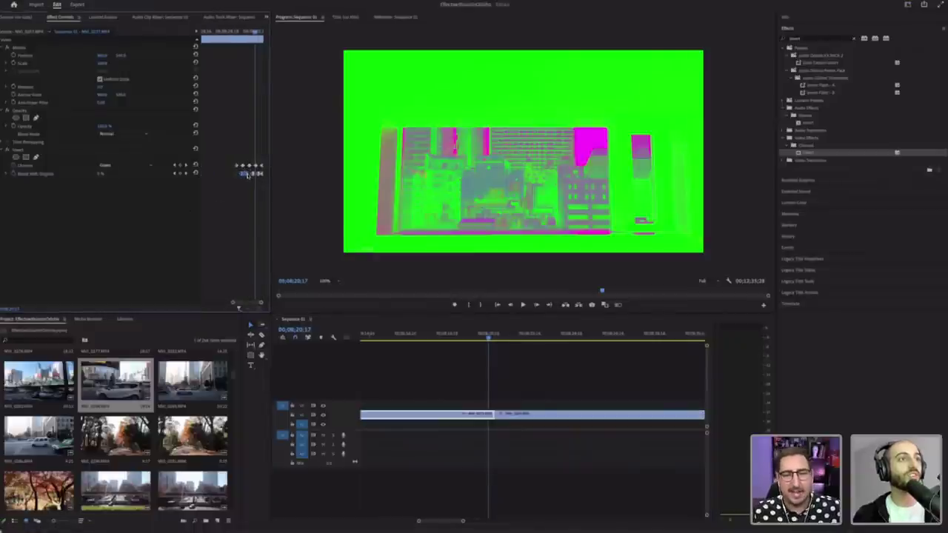
{"action": "left_click_drag", "start_coordinate": [247, 176], "coordinate": [259, 183]}
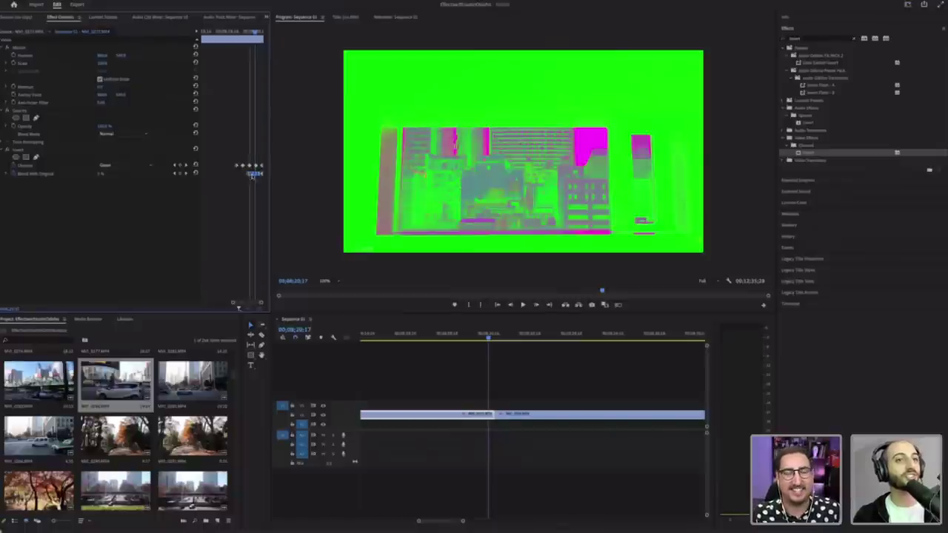
{"action": "left_click", "coordinate": [469, 337]}
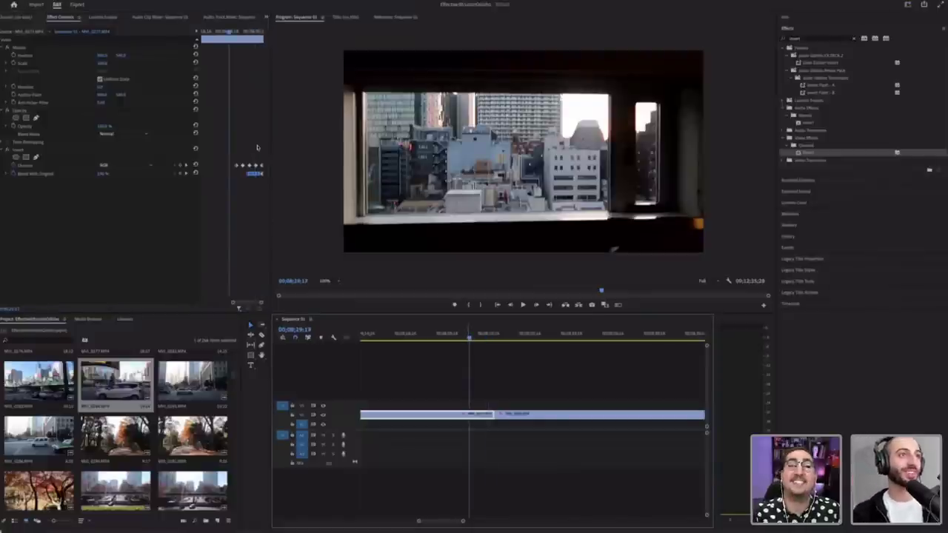
{"action": "left_click_drag", "start_coordinate": [255, 166], "coordinate": [252, 166]}
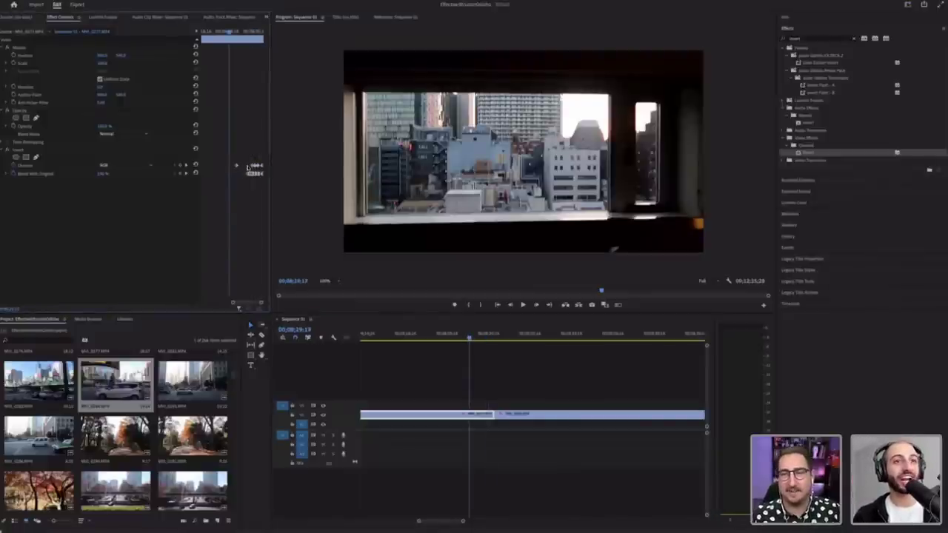
Step: Play the sequence across the cut to review the shortened Invert flash between the city and street clips
{"action": "left_click", "coordinate": [456, 337]}
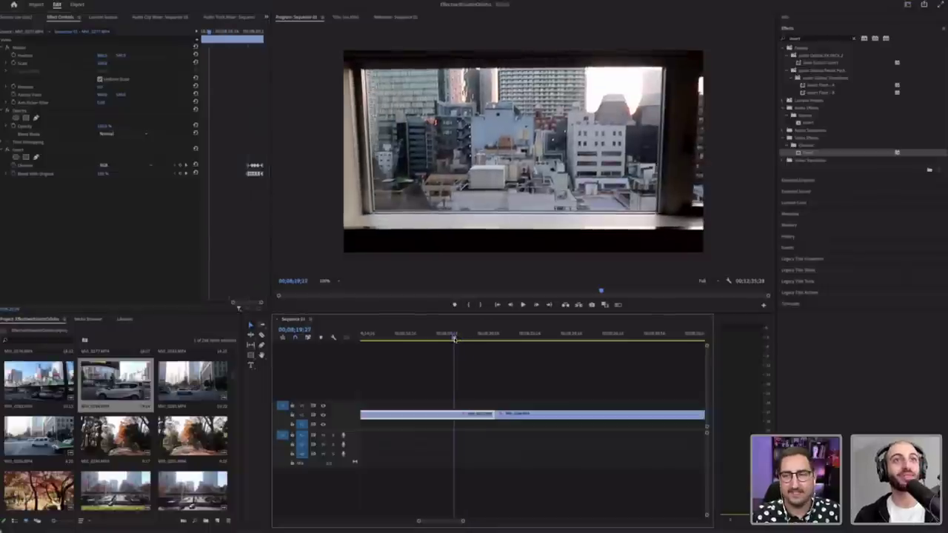
{"action": "key", "text": "space"}
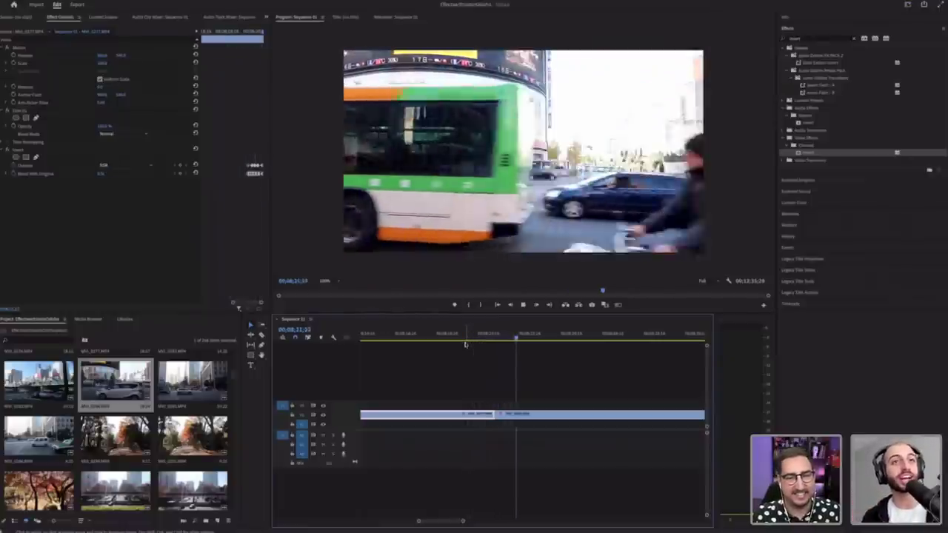
{"action": "key", "text": "space"}
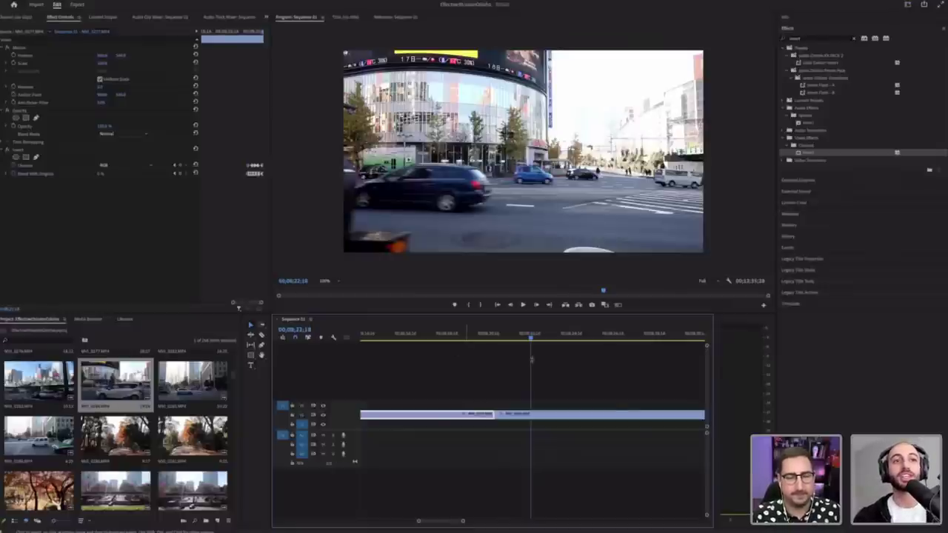
{"action": "left_click", "coordinate": [490, 336]}
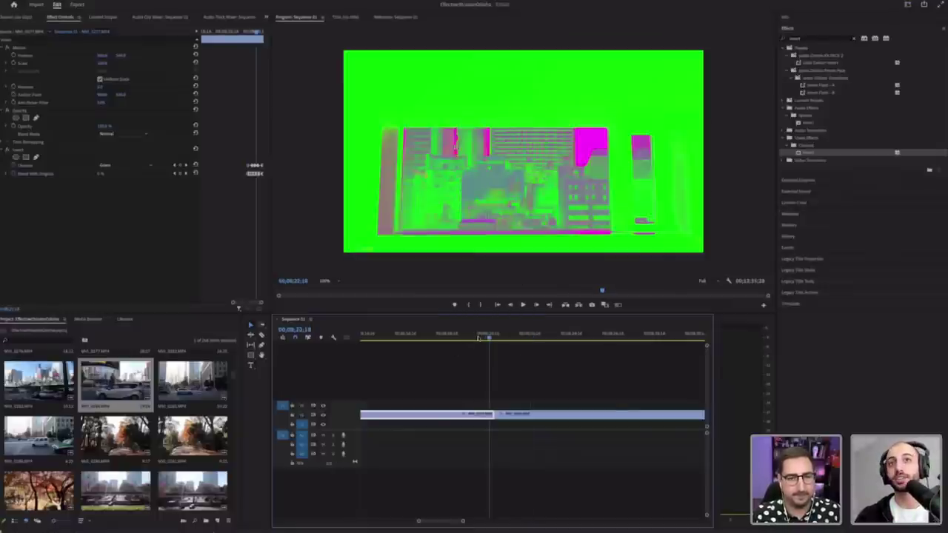
{"action": "left_click", "coordinate": [478, 337]}
{"action": "left_click", "coordinate": [782, 162]}
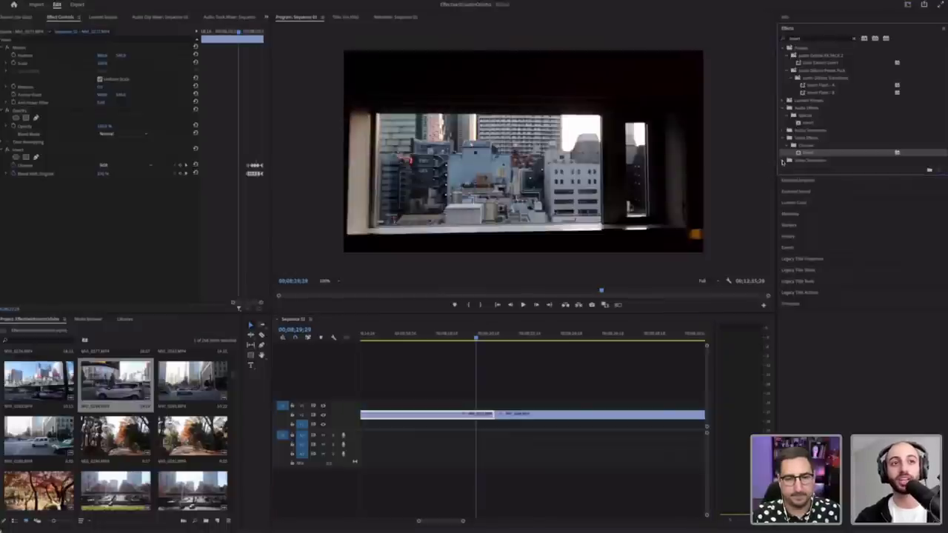
{"action": "left_click", "coordinate": [467, 339]}
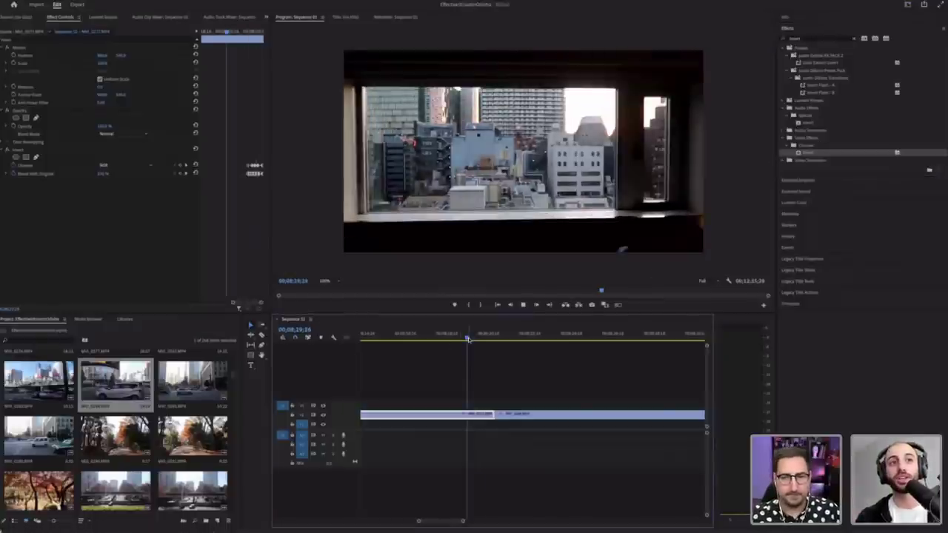
{"action": "key", "text": "space"}
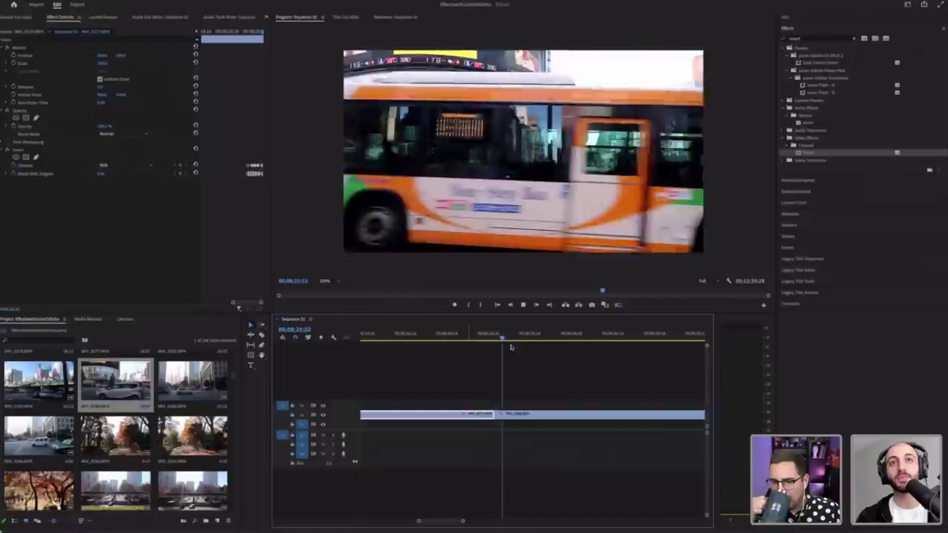
{"action": "key", "text": "space"}
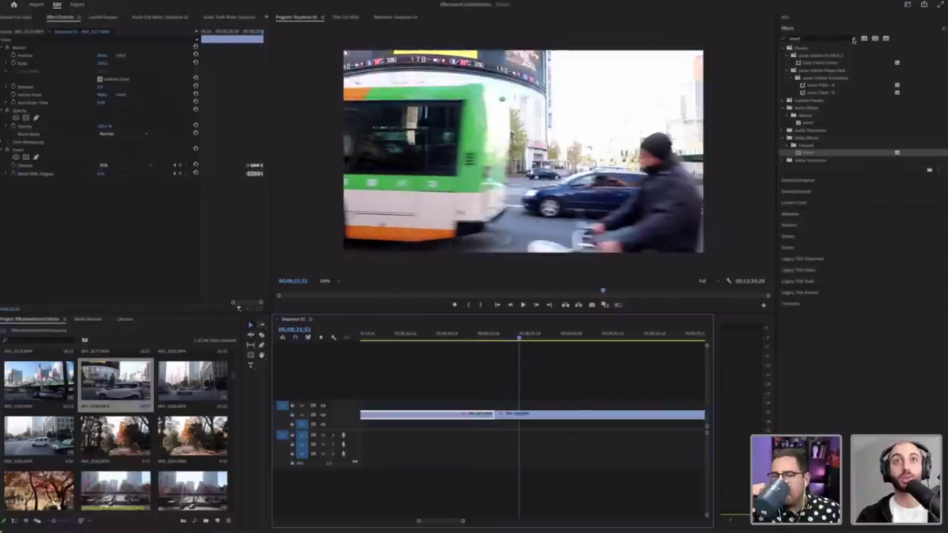
Step: Search the effects for "dip" and apply the Dip to White transition at the cut between the city and street clips
{"action": "left_click", "coordinate": [853, 40]}
{"action": "left_click", "coordinate": [787, 86]}
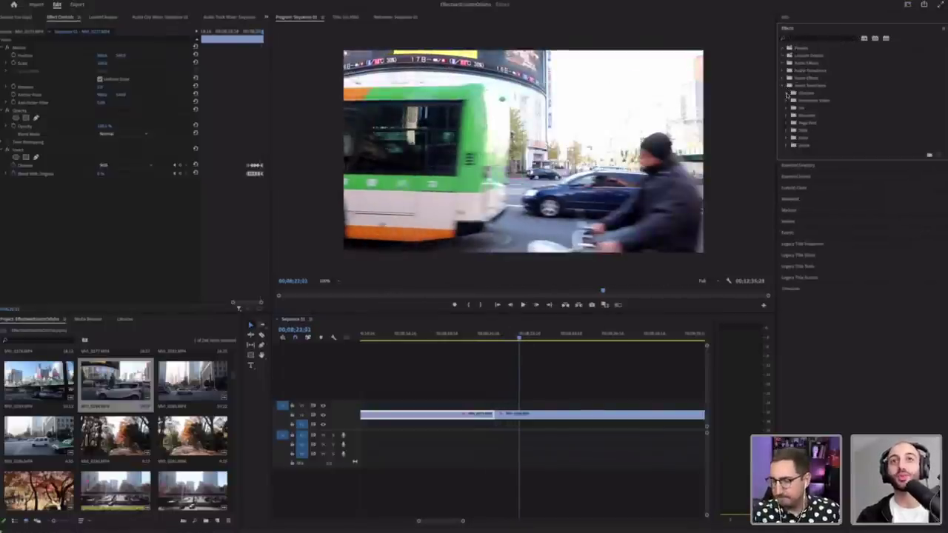
{"action": "left_click", "coordinate": [796, 37]}
{"action": "type", "text": "dip"}
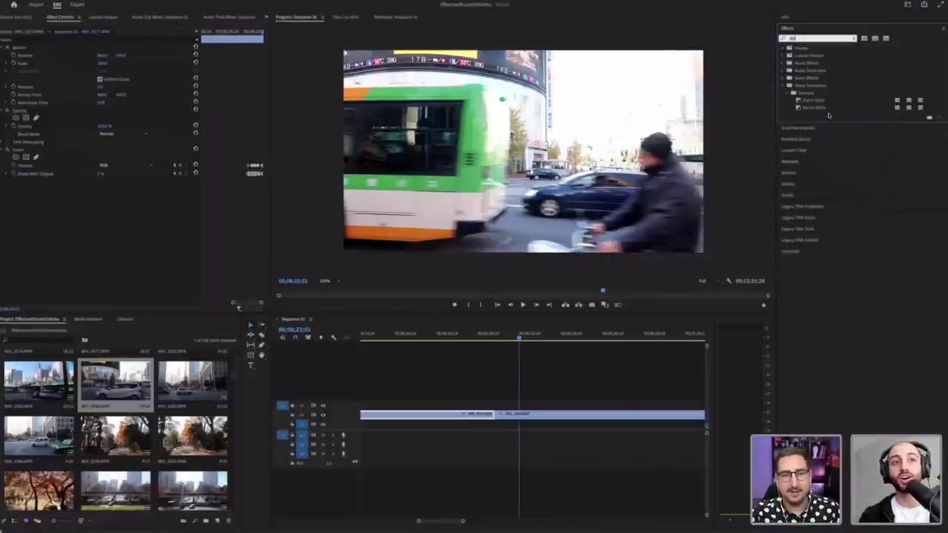
{"action": "left_click_drag", "start_coordinate": [813, 108], "coordinate": [490, 419]}
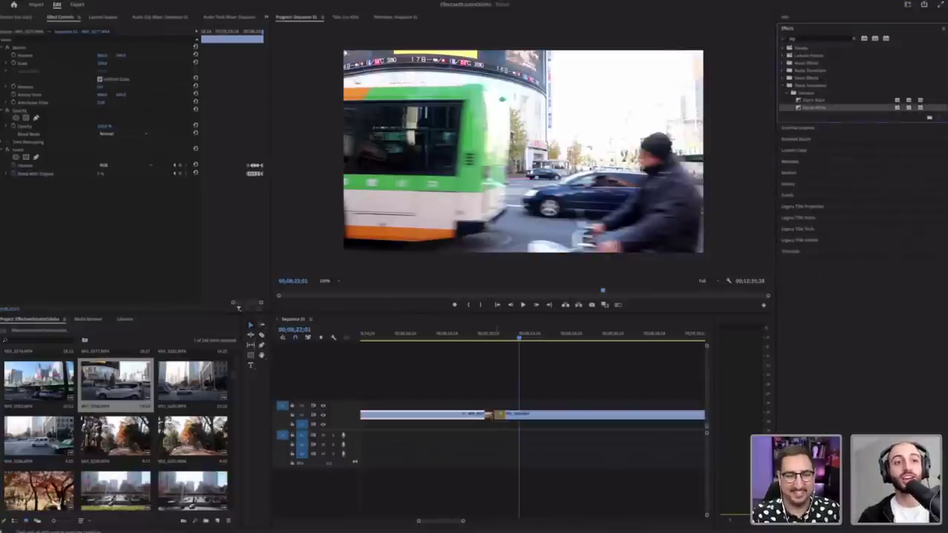
Step: Shorten the Dip to White transition on the timeline so it only briefly spans the cut
{"action": "left_click_drag", "start_coordinate": [463, 521], "coordinate": [443, 523]}
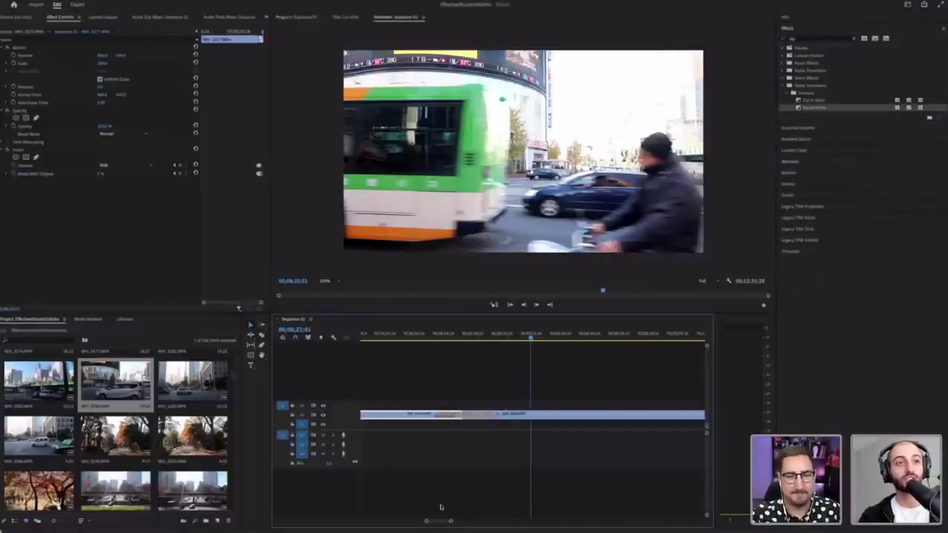
{"action": "scroll", "coordinate": [469, 484], "scroll_direction": "up", "scroll_amount": 4}
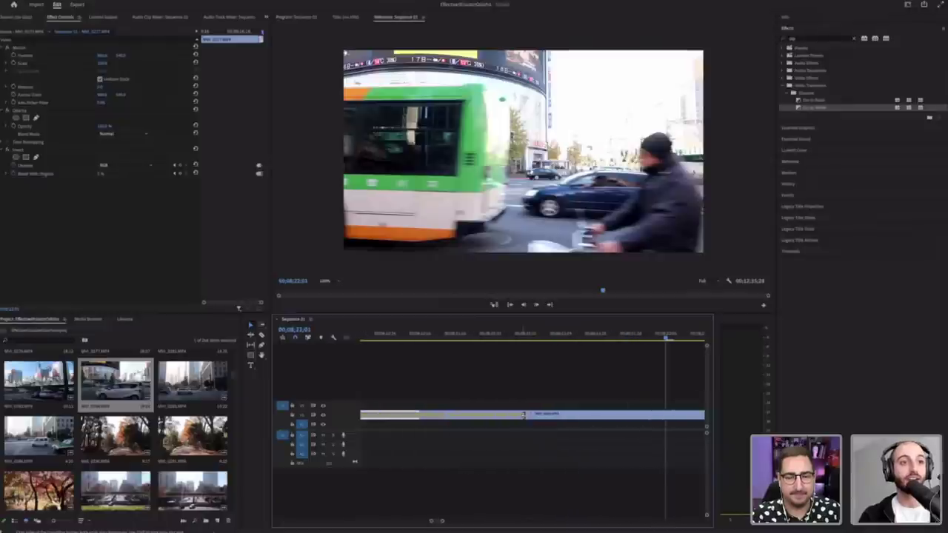
{"action": "left_click_drag", "start_coordinate": [482, 416], "coordinate": [426, 416]}
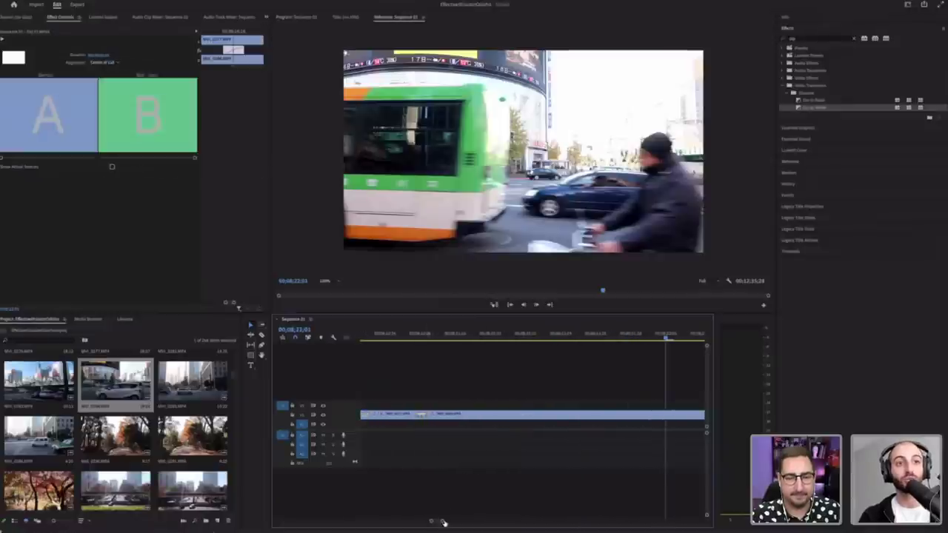
{"action": "left_click_drag", "start_coordinate": [443, 522], "coordinate": [451, 522]}
Step: Play across the cut to review the Invert flash combined with the Dip to White transition
{"action": "left_click", "coordinate": [482, 334]}
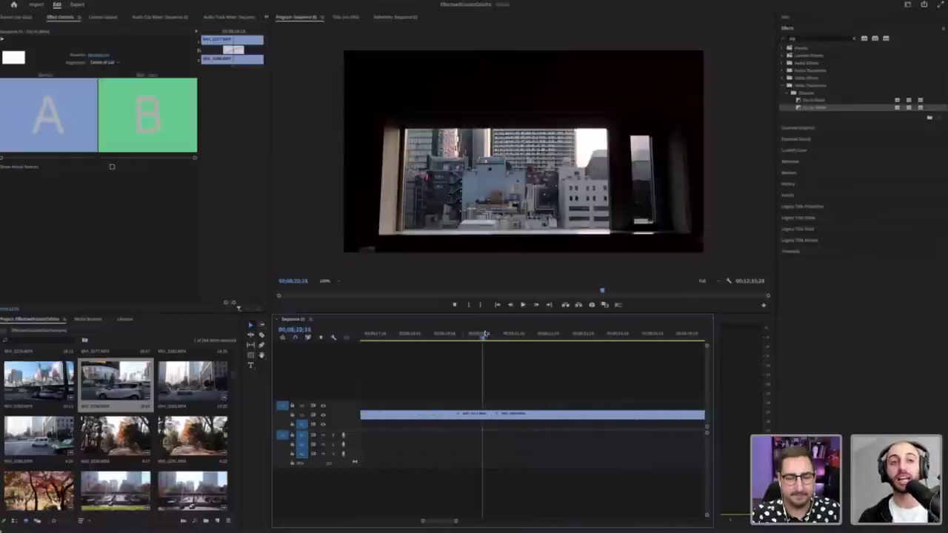
{"action": "key", "text": "="}
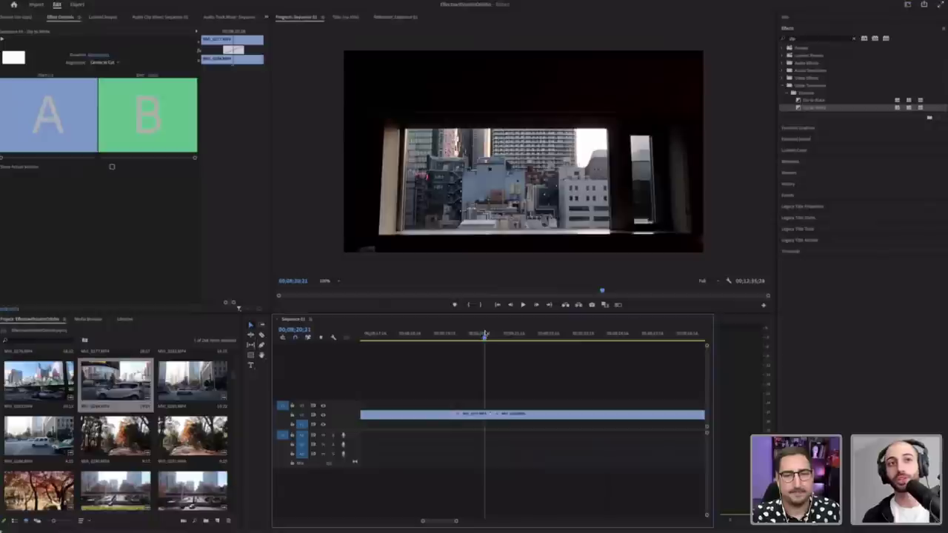
{"action": "mouse_move", "coordinate": [485, 333]}
{"action": "left_mouse_down"}
{"action": "mouse_move", "coordinate": [521, 334]}
{"action": "mouse_move", "coordinate": [472, 337]}
{"action": "left_mouse_up"}
{"action": "key", "text": "space"}
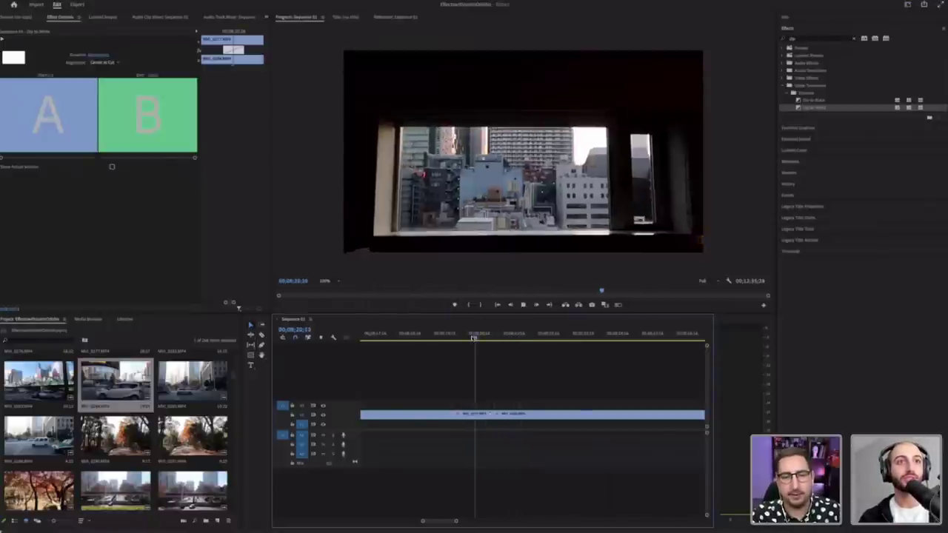
{"action": "key", "text": "space"}
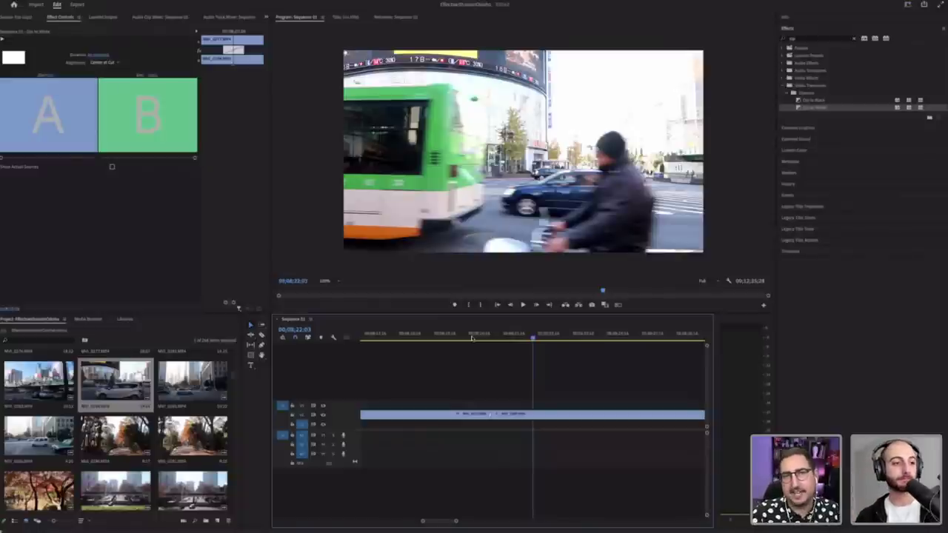
Step: Clear the effects search and apply the Tint effect from the Color Correction video effects to the street clip
{"action": "left_click", "coordinate": [854, 39]}
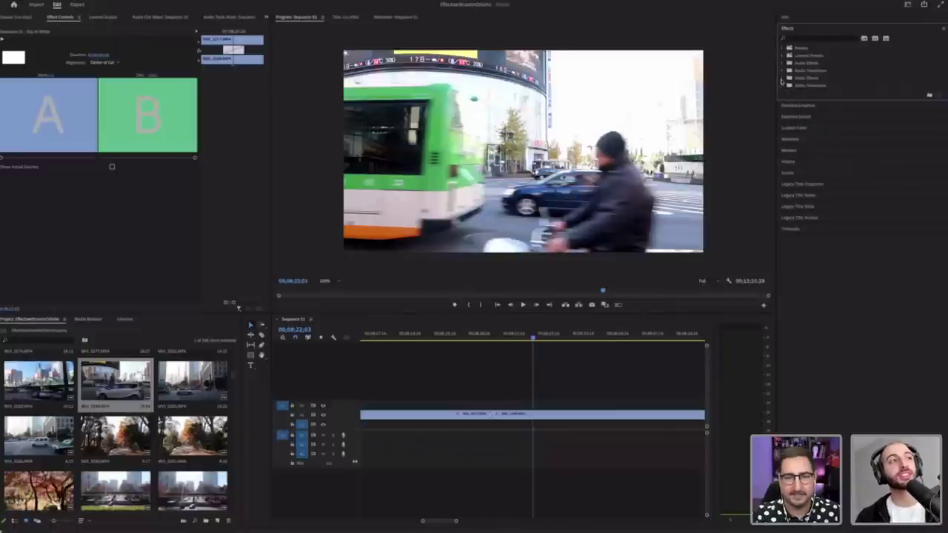
{"action": "left_click", "coordinate": [783, 79]}
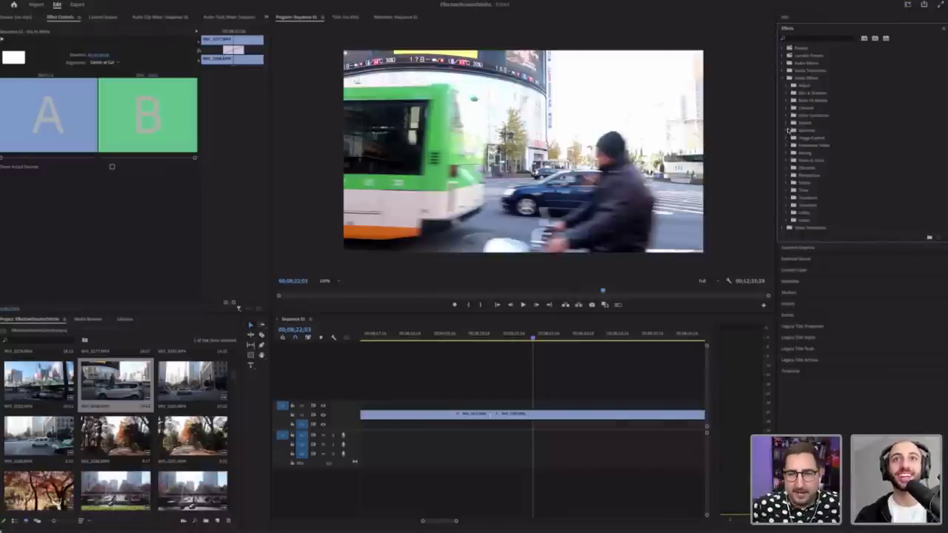
{"action": "left_click", "coordinate": [790, 115]}
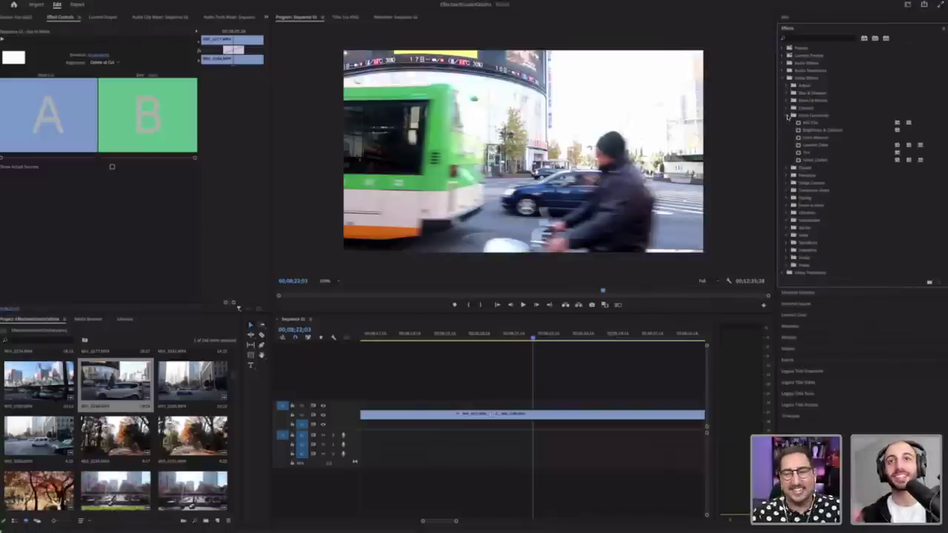
{"action": "left_click", "coordinate": [789, 115]}
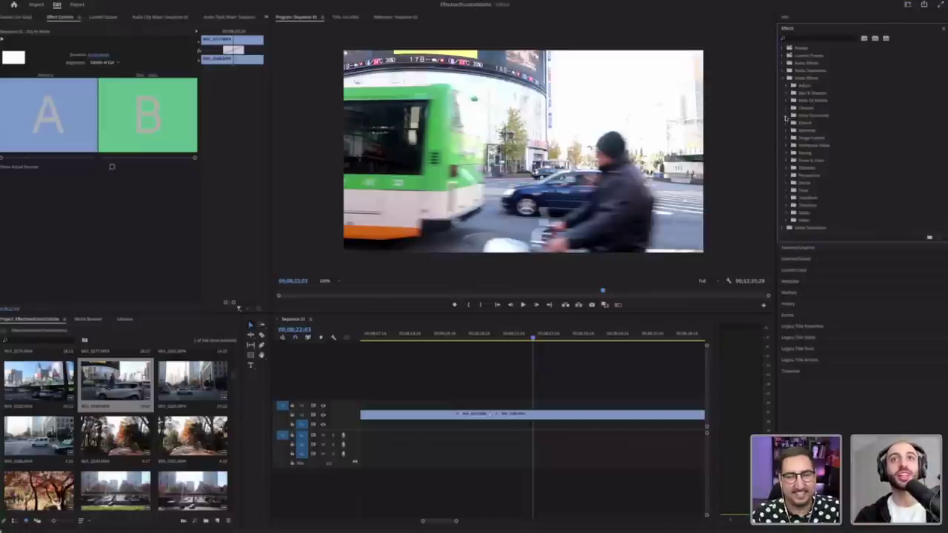
{"action": "left_click", "coordinate": [787, 117]}
{"action": "left_click", "coordinate": [812, 145]}
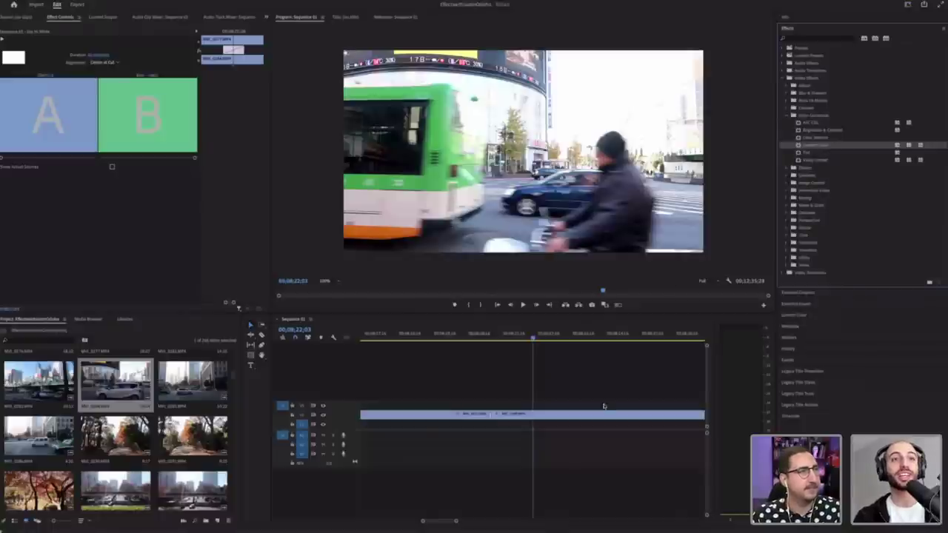
{"action": "left_click", "coordinate": [824, 152]}
{"action": "left_click_drag", "start_coordinate": [593, 336], "coordinate": [635, 336]}
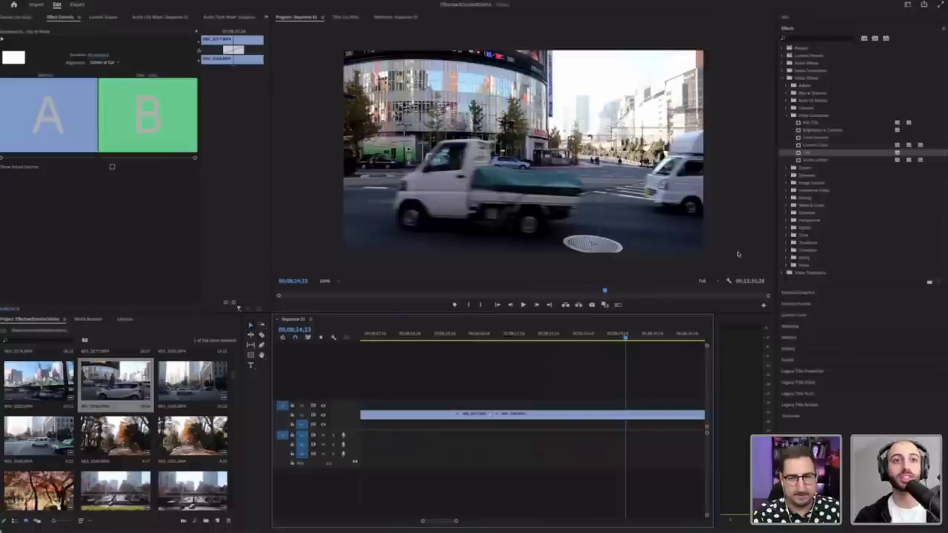
{"action": "left_click_drag", "start_coordinate": [820, 153], "coordinate": [643, 419]}
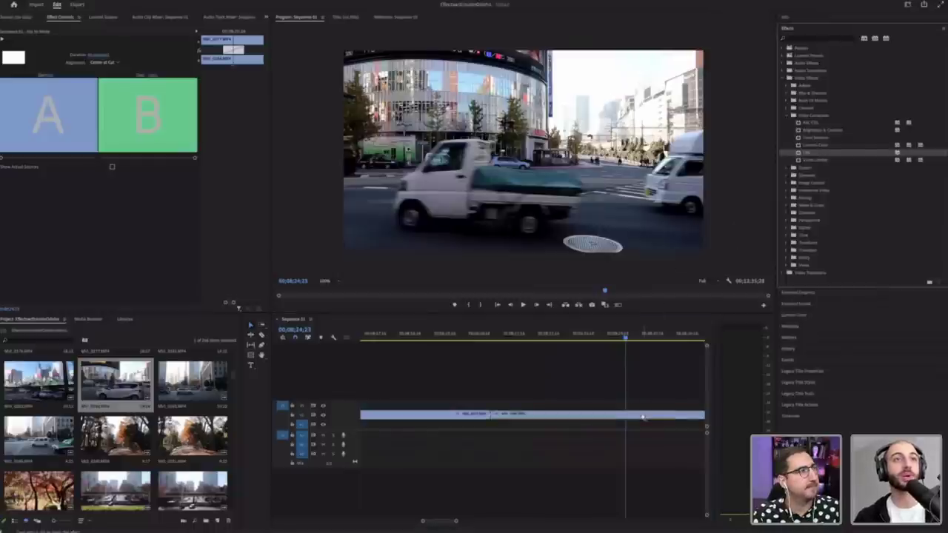
{"action": "left_click", "coordinate": [632, 409]}
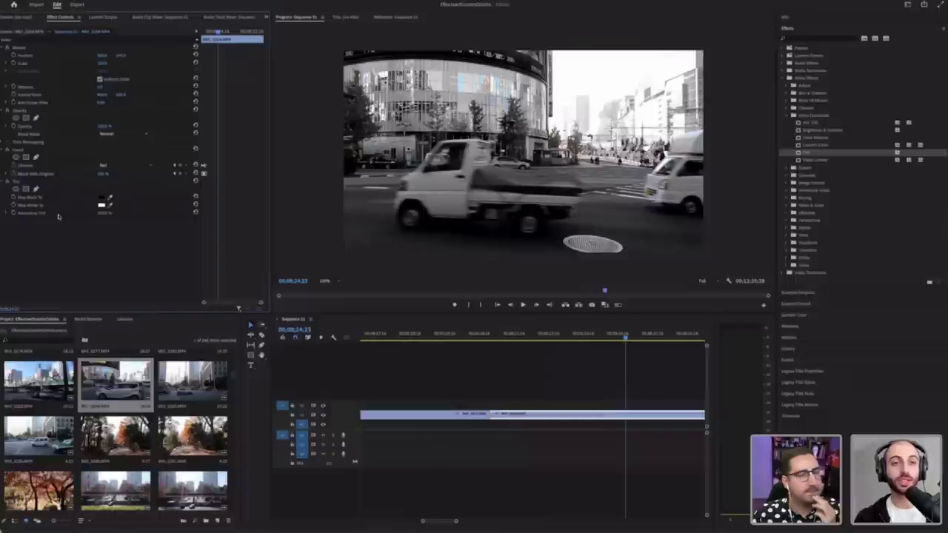
Step: Play the street clip to preview the Tint effect with its default colours
{"action": "left_click", "coordinate": [531, 337]}
{"action": "key", "text": "space"}
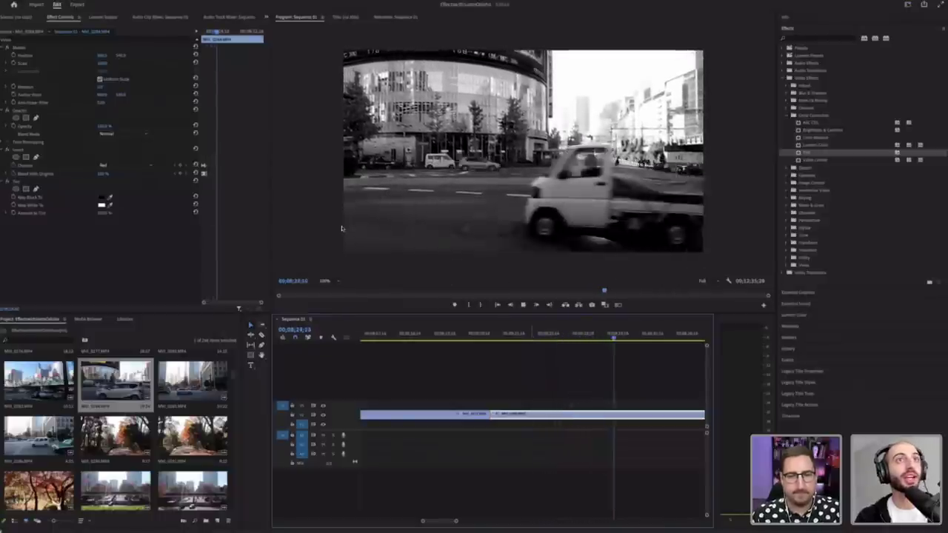
{"action": "key", "text": "space"}
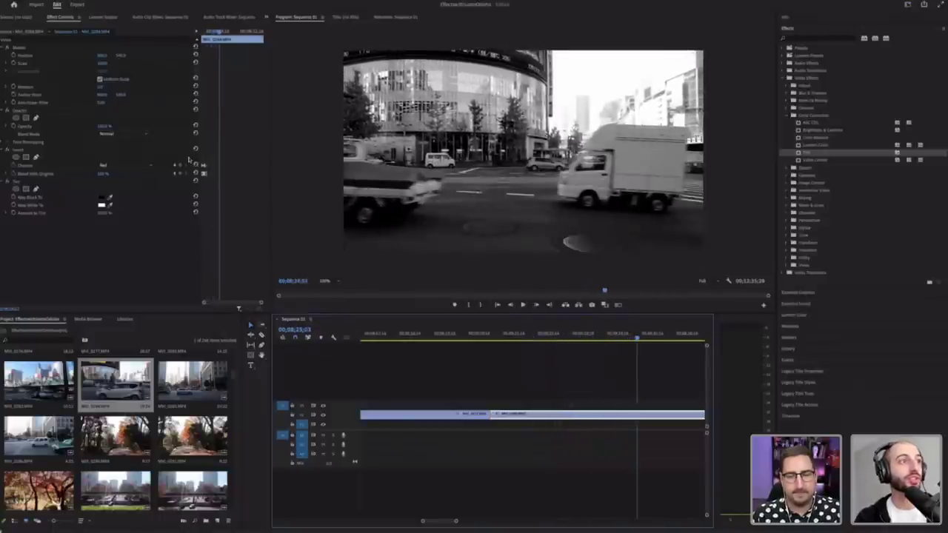
Step: Set the street clip's Tint Map Black To colour to a dark blue
{"action": "left_click", "coordinate": [102, 198]}
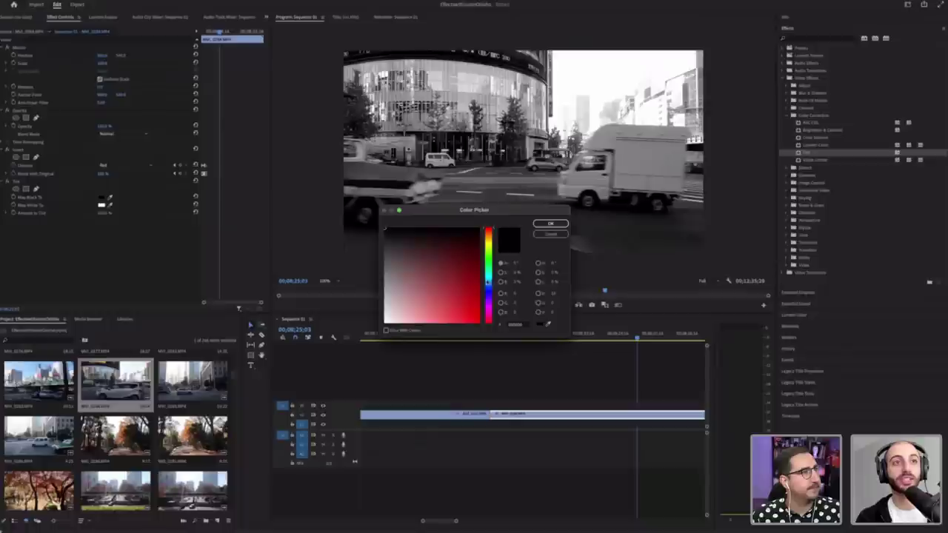
{"action": "left_click", "coordinate": [488, 283]}
{"action": "left_click", "coordinate": [479, 243]}
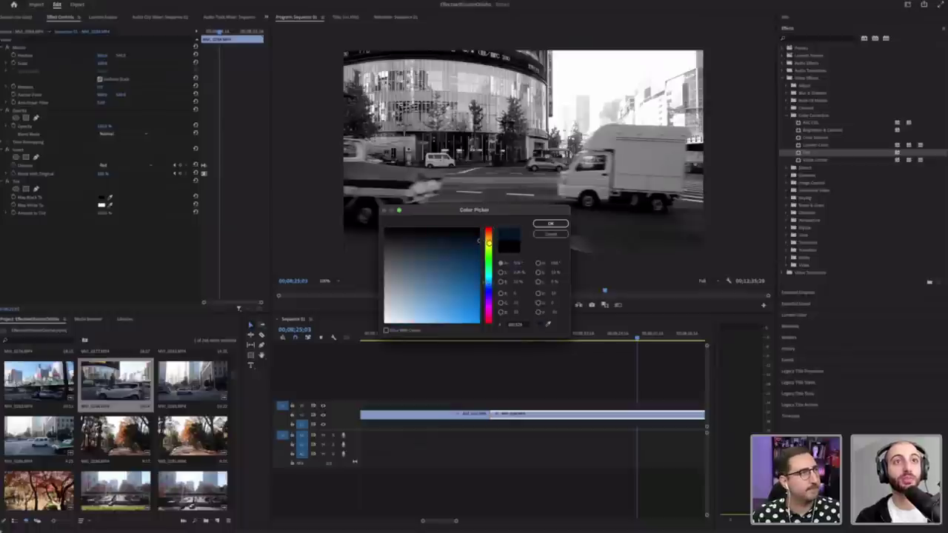
{"action": "left_click", "coordinate": [560, 224]}
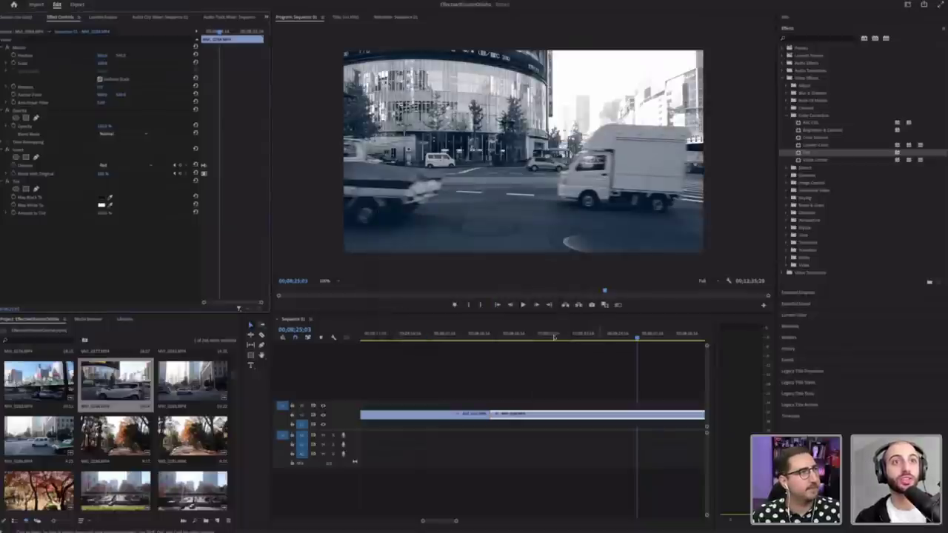
Step: Preview the dark blue tint on the street clip and set its Tint Map White To colour to bright green
{"action": "left_click", "coordinate": [538, 335]}
{"action": "key", "text": "space"}
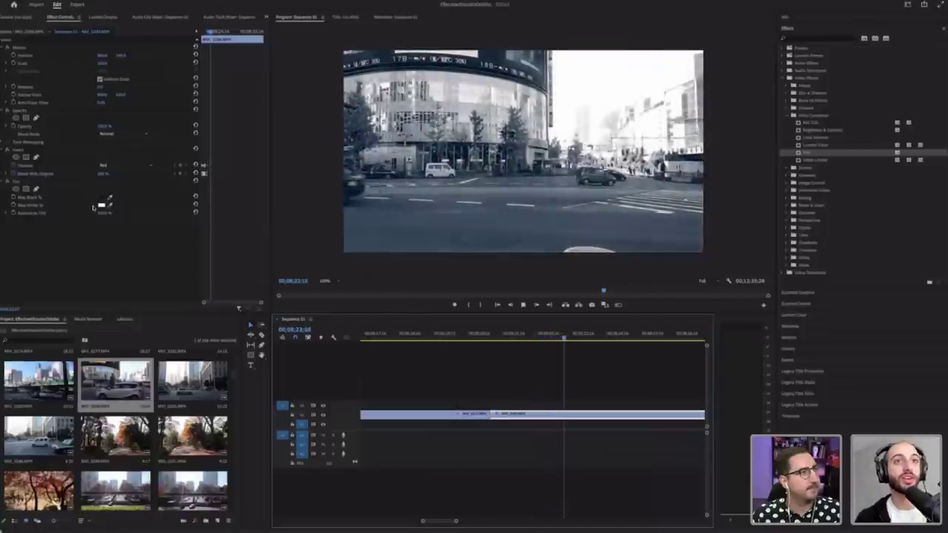
{"action": "left_click", "coordinate": [103, 207]}
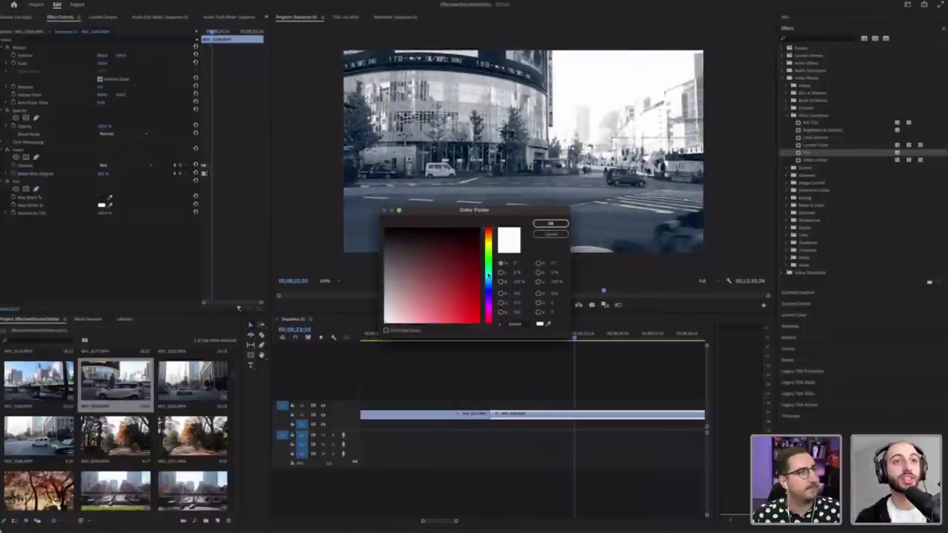
{"action": "left_click_drag", "start_coordinate": [488, 275], "coordinate": [488, 261]}
{"action": "left_click", "coordinate": [476, 321]}
{"action": "left_click", "coordinate": [545, 226]}
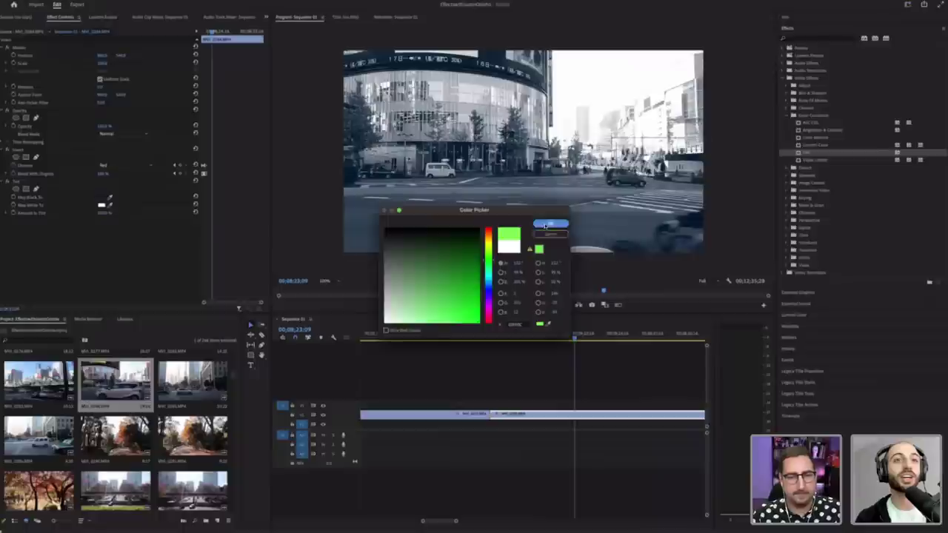
{"action": "left_click", "coordinate": [549, 224]}
Step: Play the street clip from near its start to preview the bright green and dark blue tint
{"action": "left_click", "coordinate": [519, 334]}
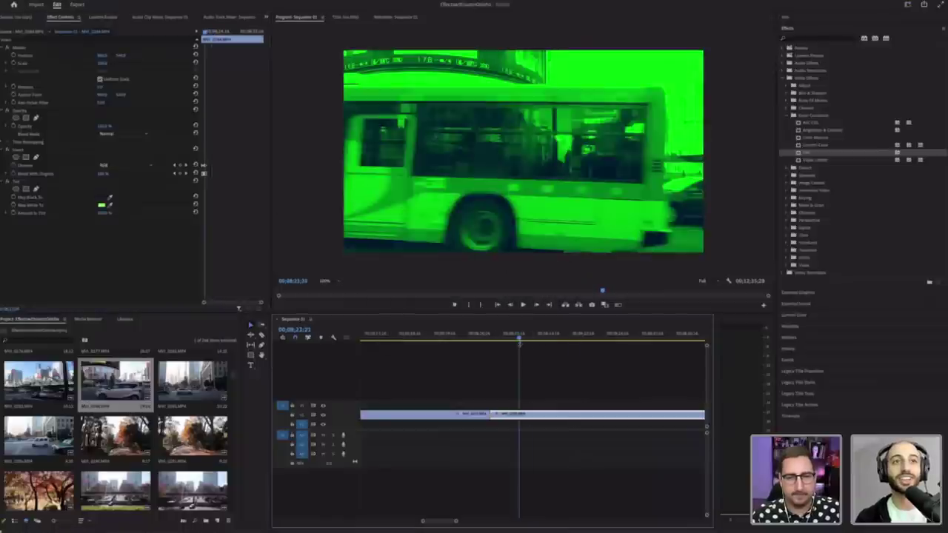
{"action": "key", "text": "space"}
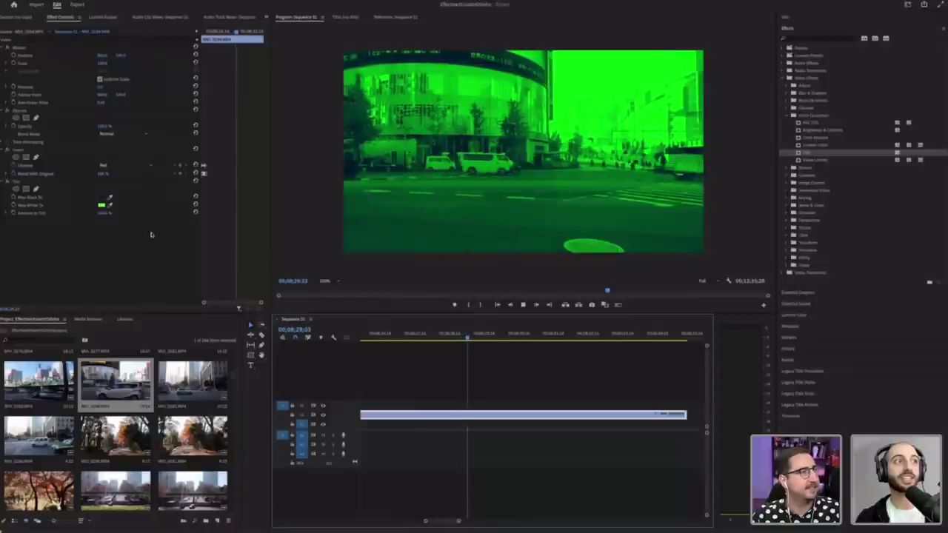
{"action": "key", "text": "space"}
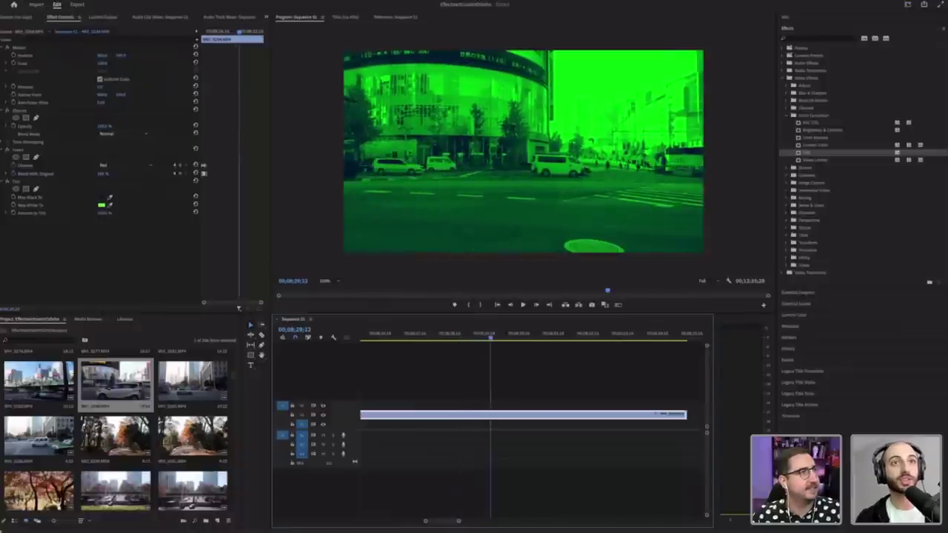
{"action": "left_click_drag", "start_coordinate": [106, 213], "coordinate": [105, 215]}
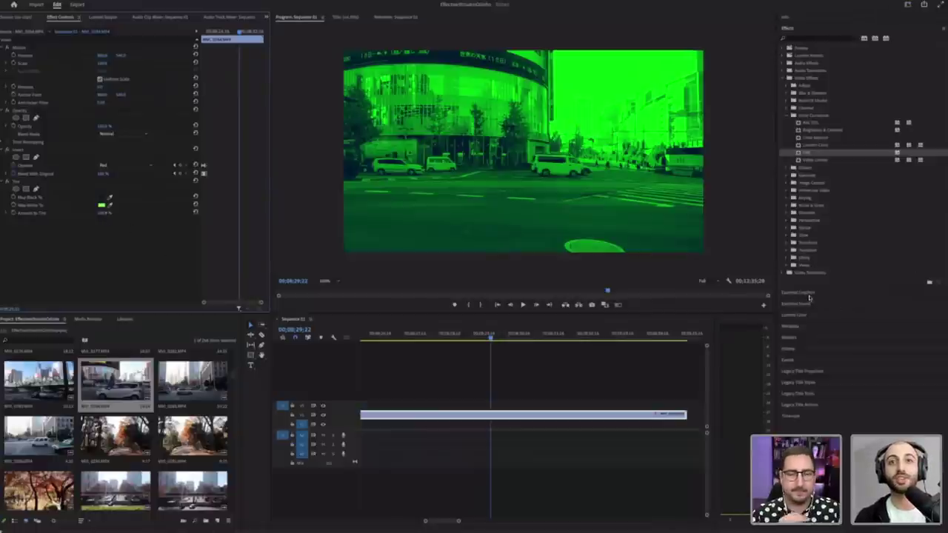
Step: Add the Modern Title template from Essential Graphics on the track above the street clip and select it
{"action": "left_click", "coordinate": [807, 294]}
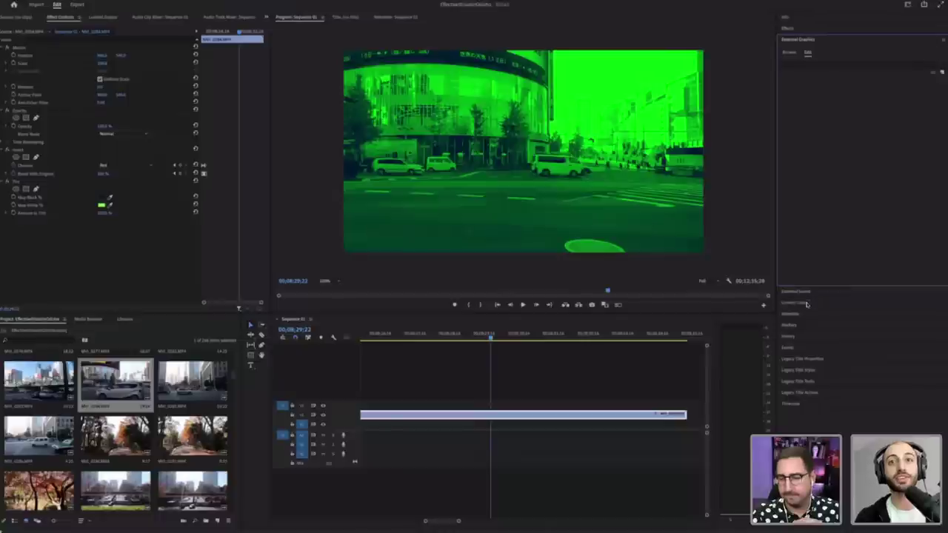
{"action": "left_click", "coordinate": [789, 56]}
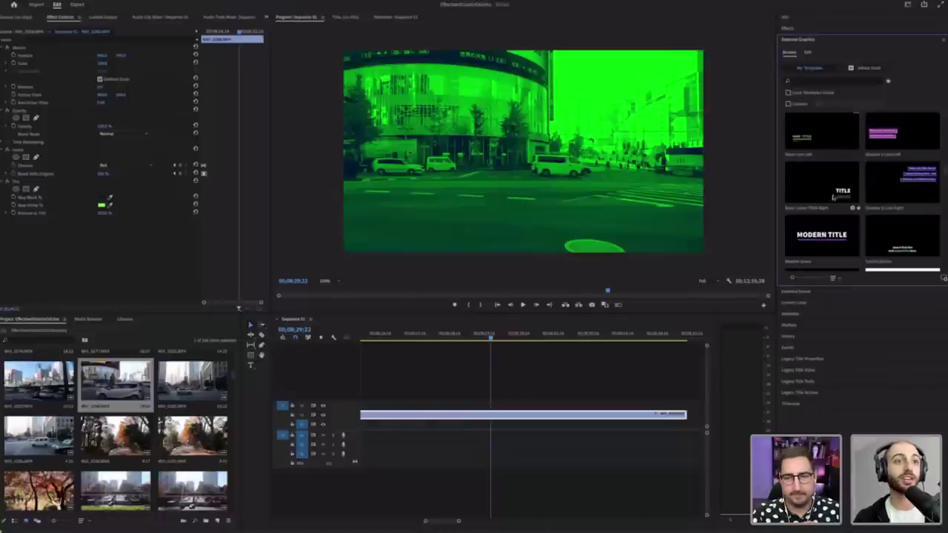
{"action": "left_click_drag", "start_coordinate": [831, 237], "coordinate": [453, 406]}
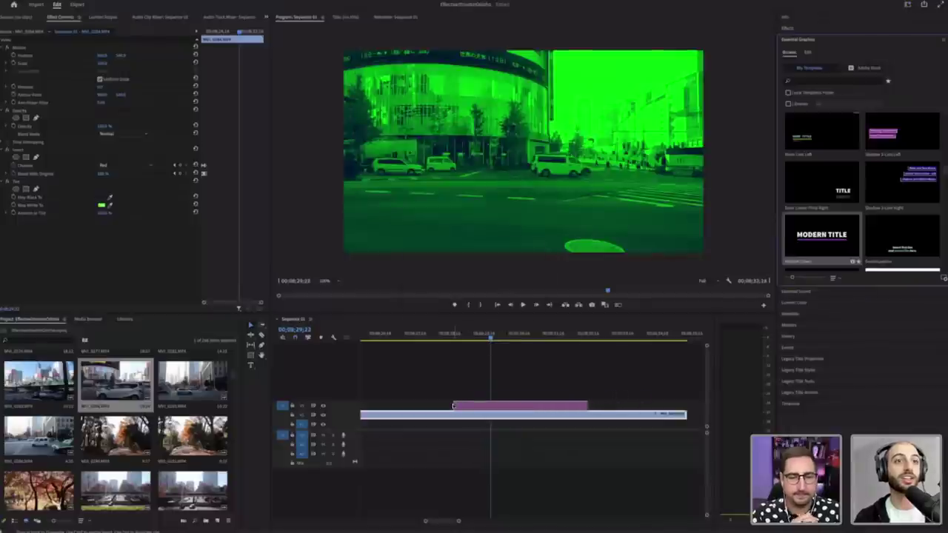
{"action": "left_click", "coordinate": [495, 406]}
Step: Play through the Modern Title graphic over the street clip, and delete it from the timeline
{"action": "left_click", "coordinate": [446, 335]}
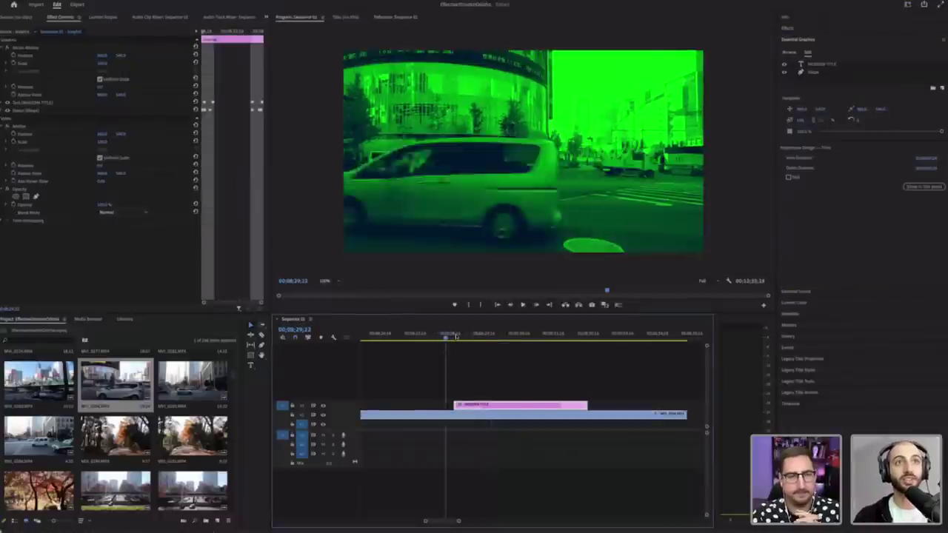
{"action": "key", "text": "space"}
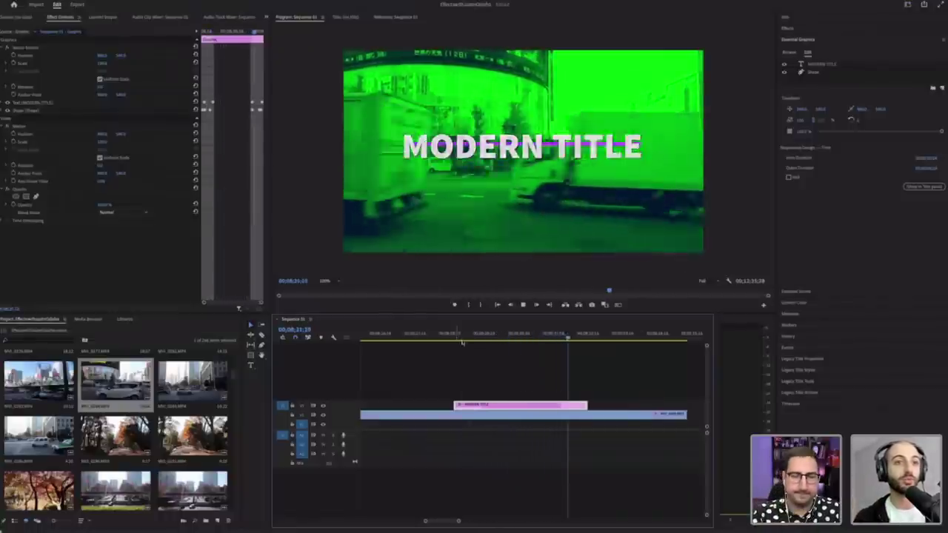
{"action": "key", "text": "space"}
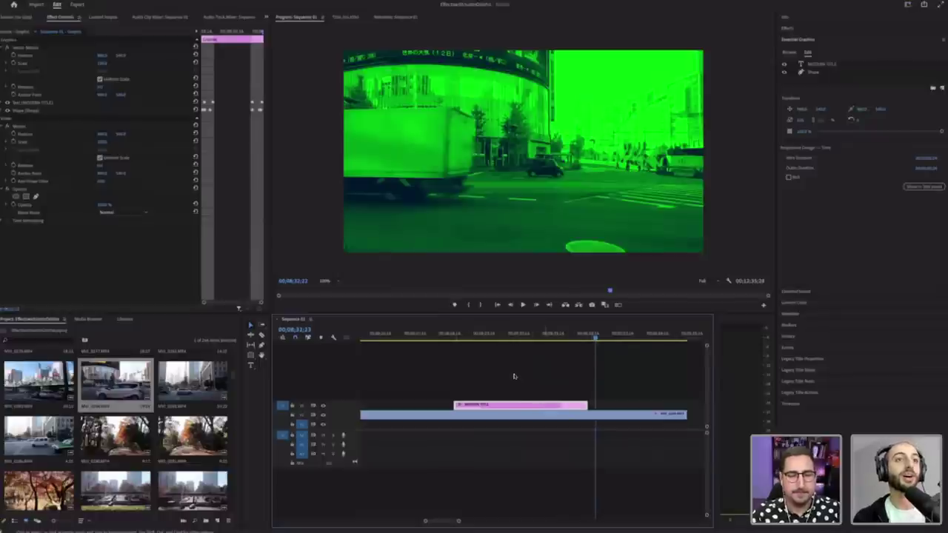
{"action": "key", "text": "Delete"}
Step: Lower the street clip's Amount to Tint for a softer green look and play the clip from near its start
{"action": "left_click", "coordinate": [524, 420]}
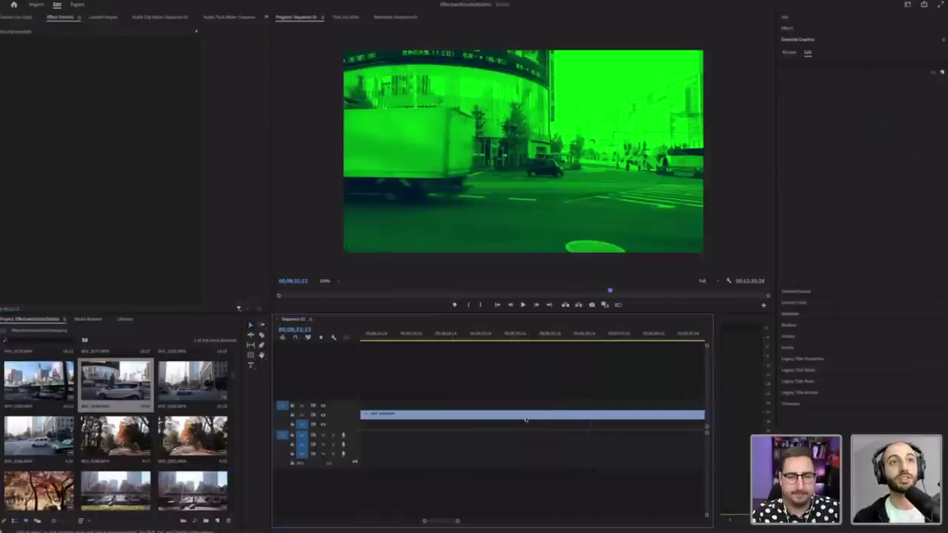
{"action": "left_click", "coordinate": [484, 335]}
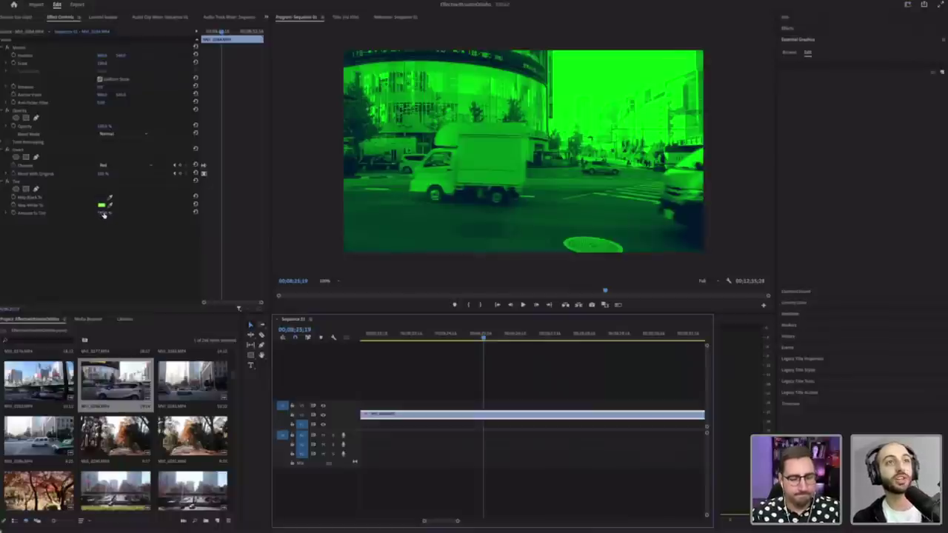
{"action": "left_click_drag", "start_coordinate": [104, 213], "coordinate": [41, 213]}
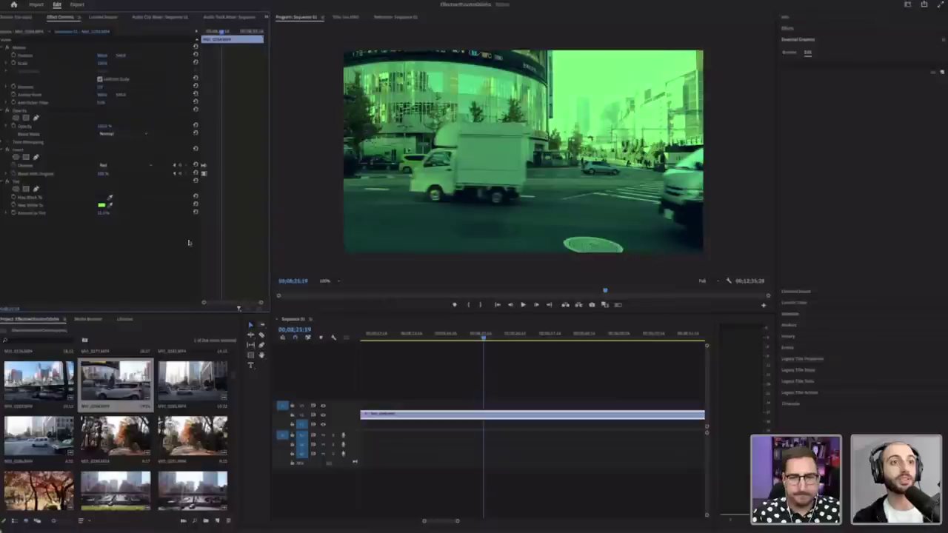
{"action": "left_click", "coordinate": [400, 334]}
{"action": "key", "text": "space"}
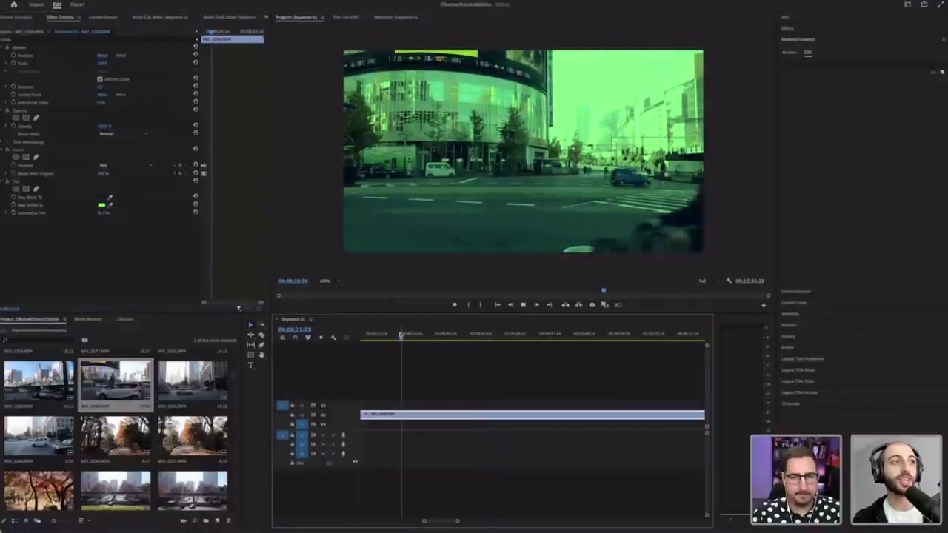
Step: Set the street clip's Tint Map White To colour to orange
{"action": "left_click", "coordinate": [101, 206]}
{"action": "left_click", "coordinate": [487, 239]}
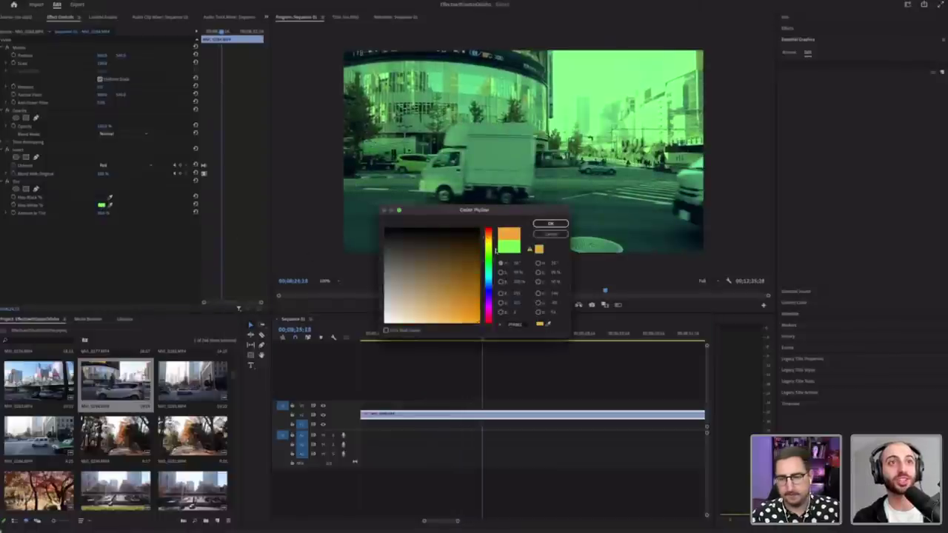
{"action": "left_click", "coordinate": [550, 223]}
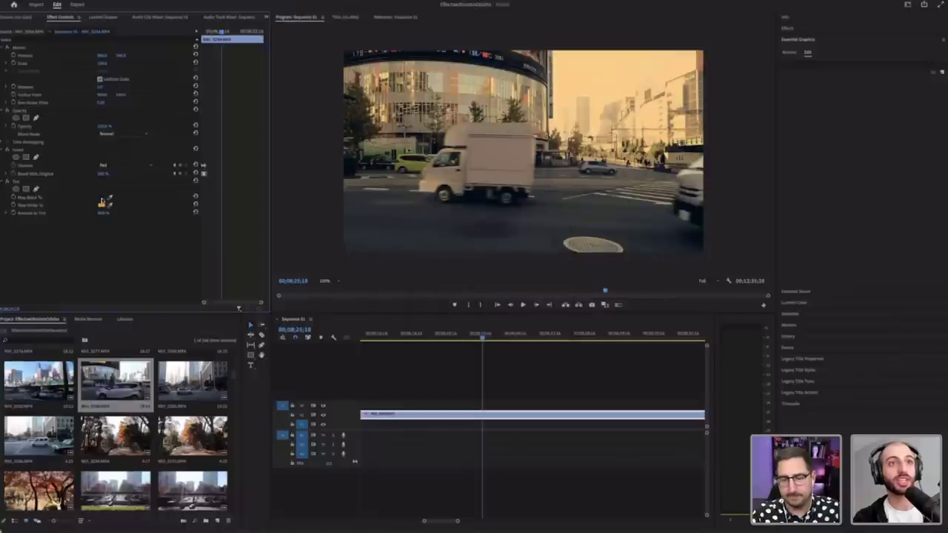
Step: Set the street clip's Tint Map Black To colour to a very dark red
{"action": "left_click", "coordinate": [102, 199]}
{"action": "left_click", "coordinate": [490, 232]}
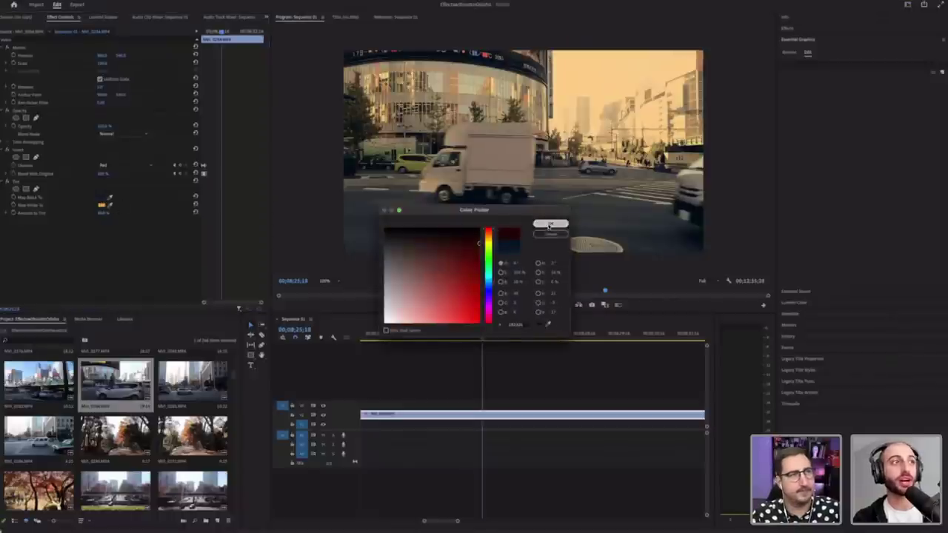
{"action": "left_click", "coordinate": [551, 223]}
Step: Change the Tint Map Black To colour to a golden yellow
{"action": "left_click", "coordinate": [102, 198]}
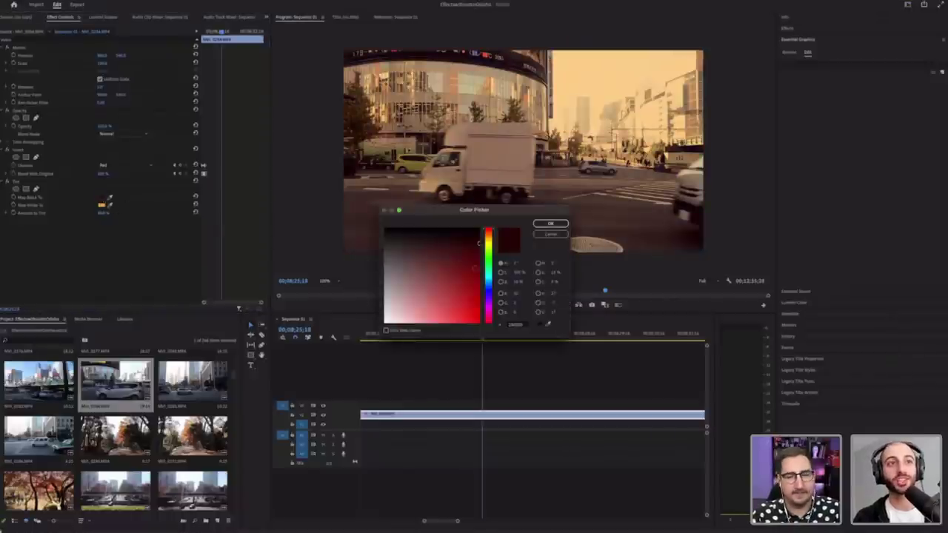
{"action": "left_click_drag", "start_coordinate": [487, 261], "coordinate": [488, 242]}
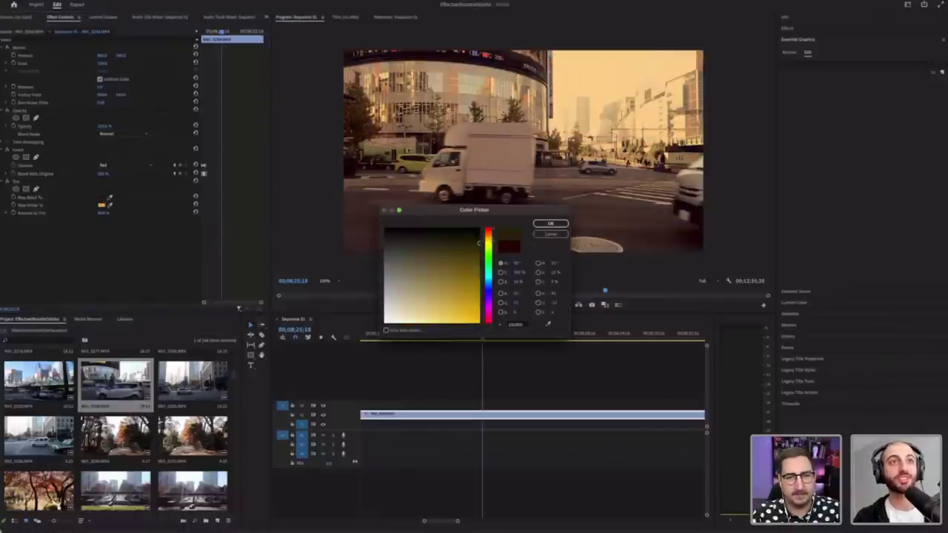
{"action": "left_click", "coordinate": [550, 223]}
Step: Change the Tint Map Black To colour to a slightly brighter dark red and play the street clip
{"action": "left_click", "coordinate": [103, 198]}
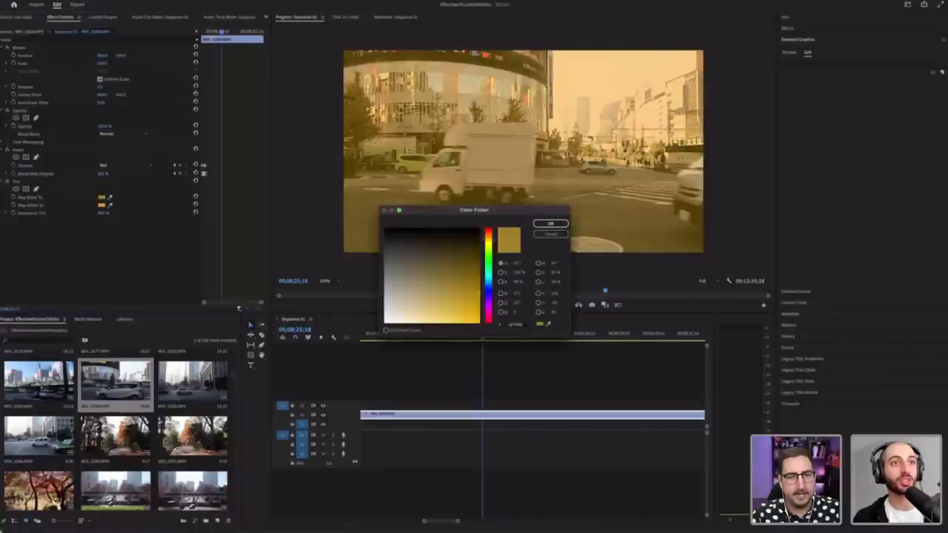
{"action": "left_click_drag", "start_coordinate": [489, 240], "coordinate": [489, 231]}
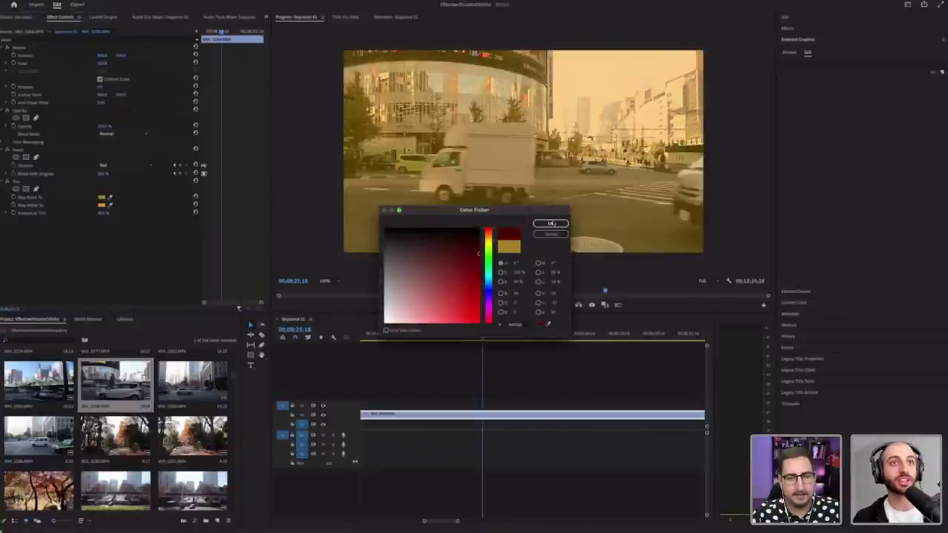
{"action": "left_click", "coordinate": [551, 224]}
{"action": "key", "text": "space"}
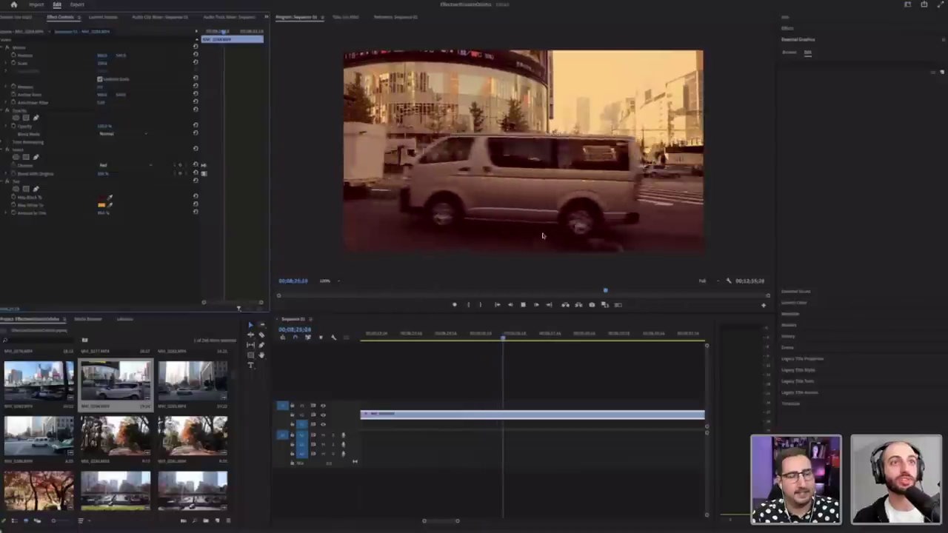
Step: Set the Tint Map Black To colour to a dark olive yellow and preview the street clip's warm look
{"action": "left_click", "coordinate": [102, 199]}
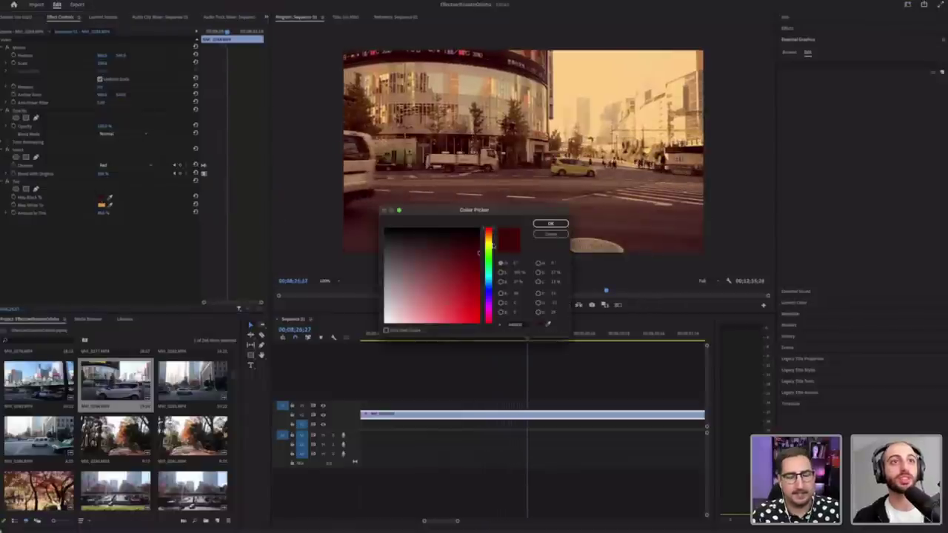
{"action": "left_click", "coordinate": [490, 245]}
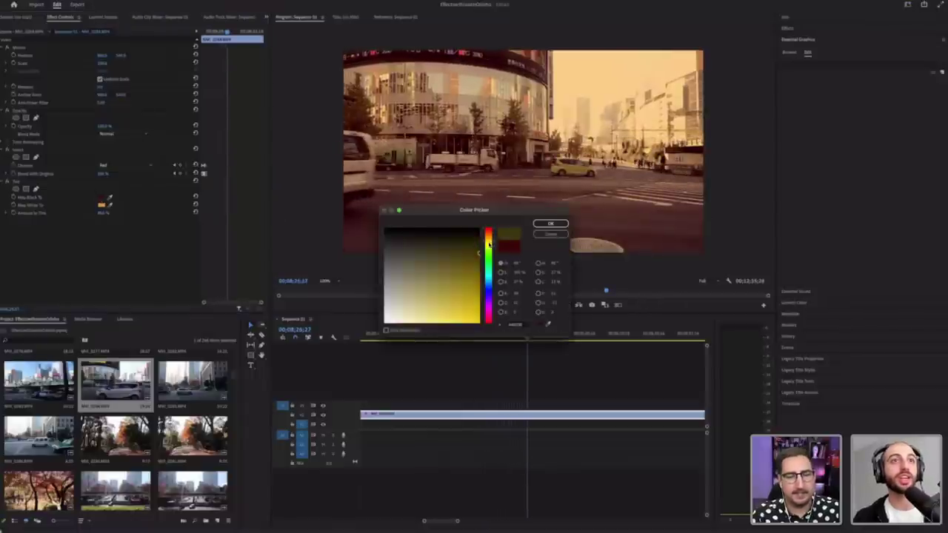
{"action": "left_click", "coordinate": [549, 225]}
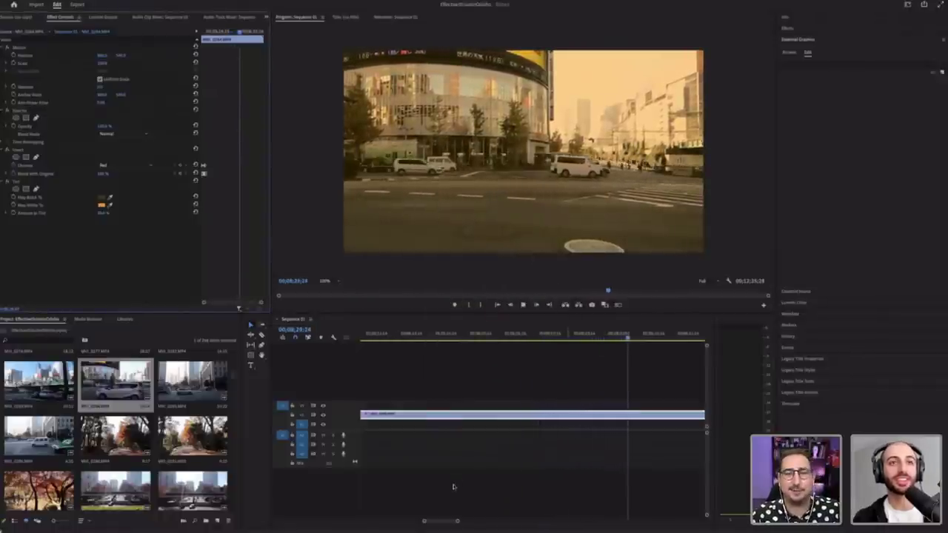
{"action": "key", "text": "space"}
Step: Scrub and play the street clip from the cut onward to review the orange and olive tint
{"action": "left_click_drag", "start_coordinate": [458, 522], "coordinate": [477, 522]}
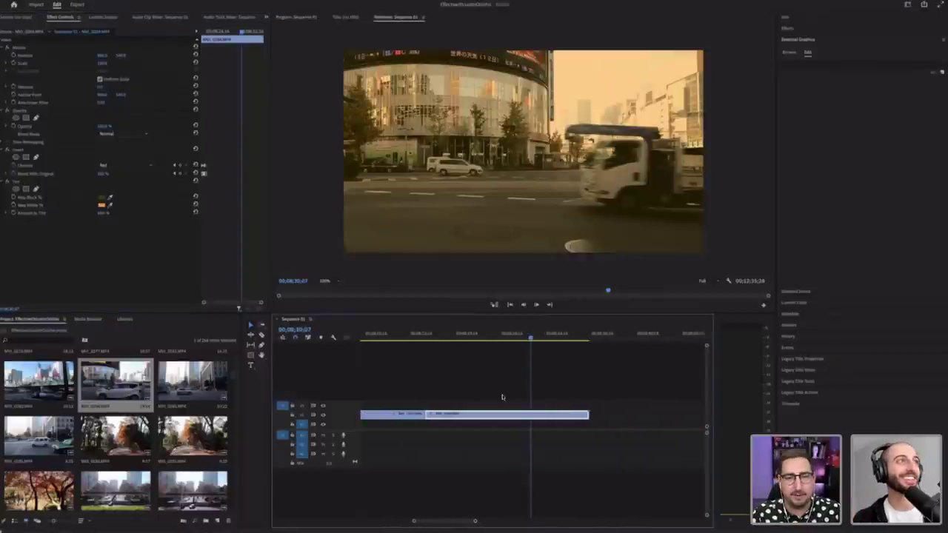
{"action": "left_click", "coordinate": [55, 2]}
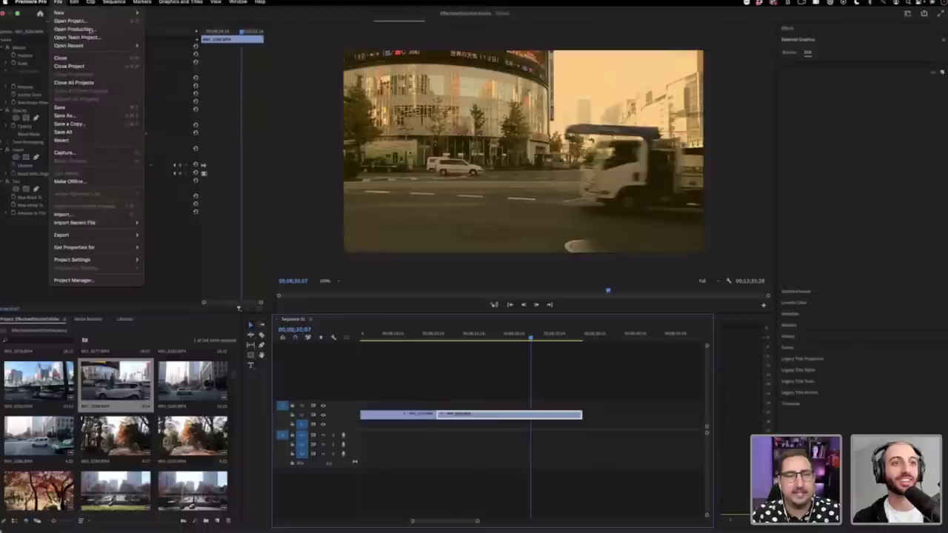
{"action": "left_click", "coordinate": [445, 337]}
{"action": "left_click_drag", "start_coordinate": [445, 337], "coordinate": [466, 337]}
{"action": "key", "text": "space"}
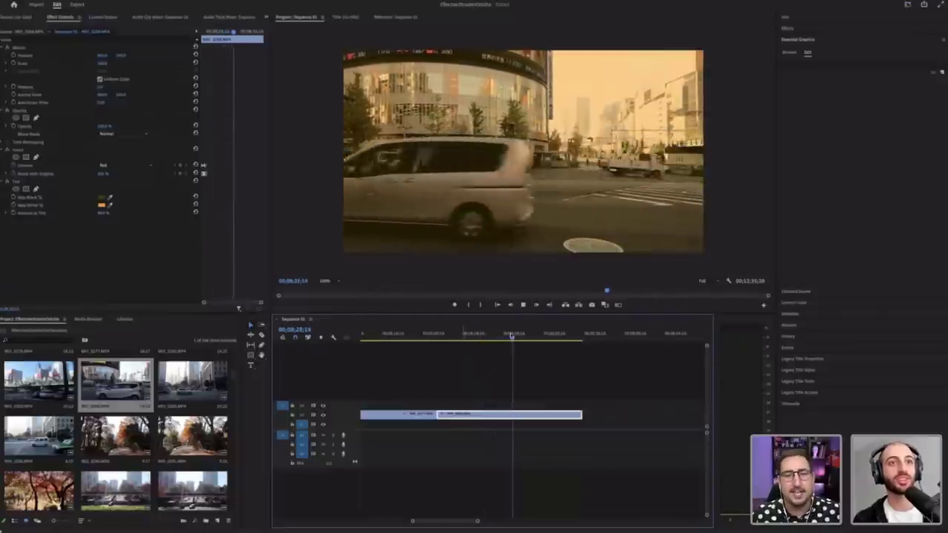
{"action": "key", "text": "space"}
{"action": "left_click", "coordinate": [511, 336]}
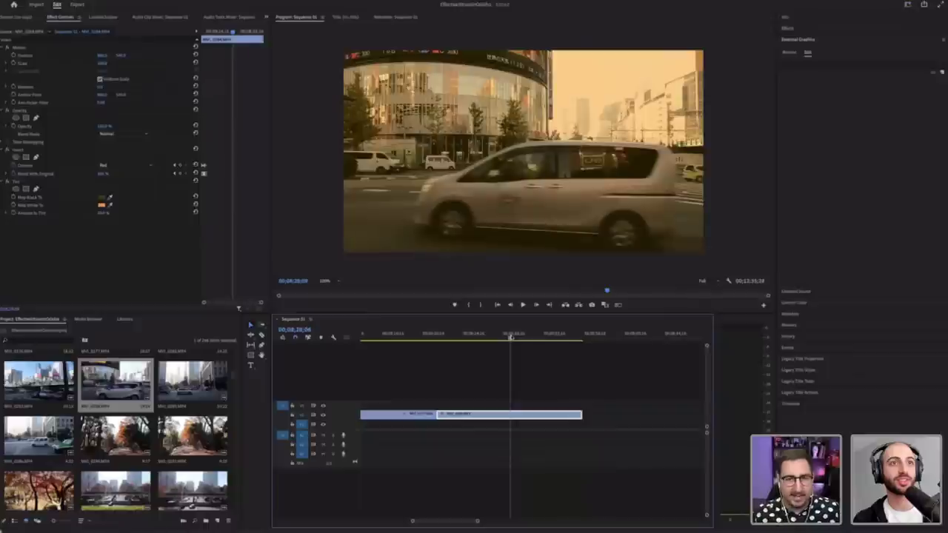
{"action": "left_click_drag", "start_coordinate": [508, 338], "coordinate": [438, 342]}
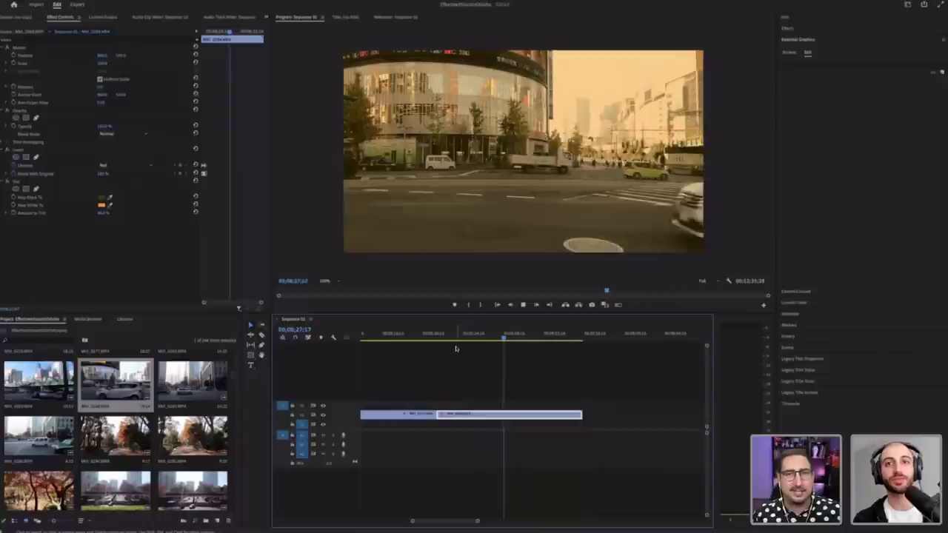
{"action": "key", "text": "space"}
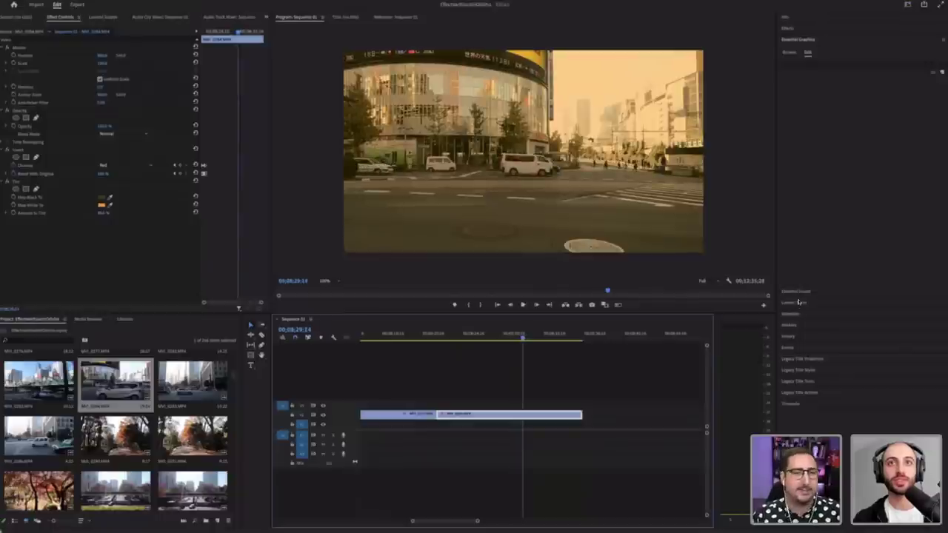
Step: Raise the street clip's saturation and slightly lower its exposure in Lumetri Color's Basic Correction
{"action": "left_click", "coordinate": [799, 304]}
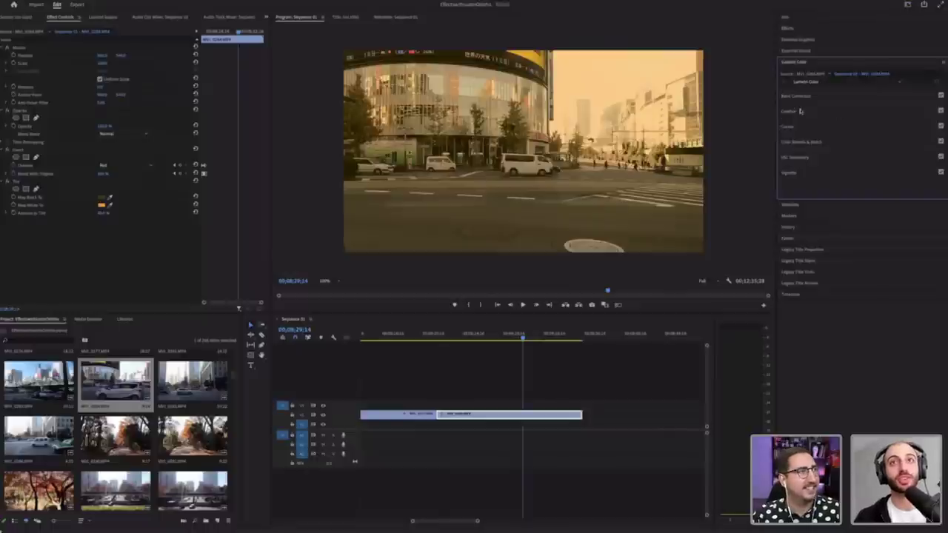
{"action": "left_click", "coordinate": [797, 96]}
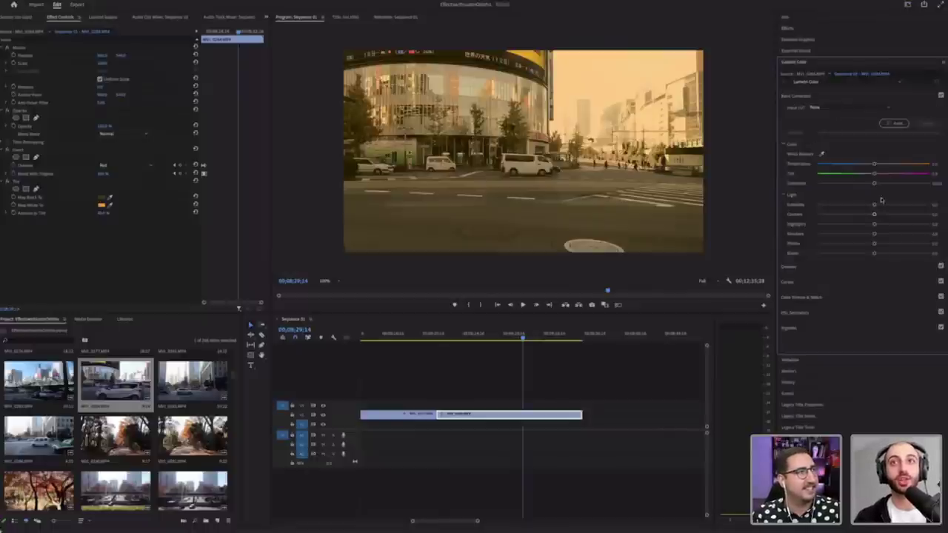
{"action": "left_click", "coordinate": [891, 184]}
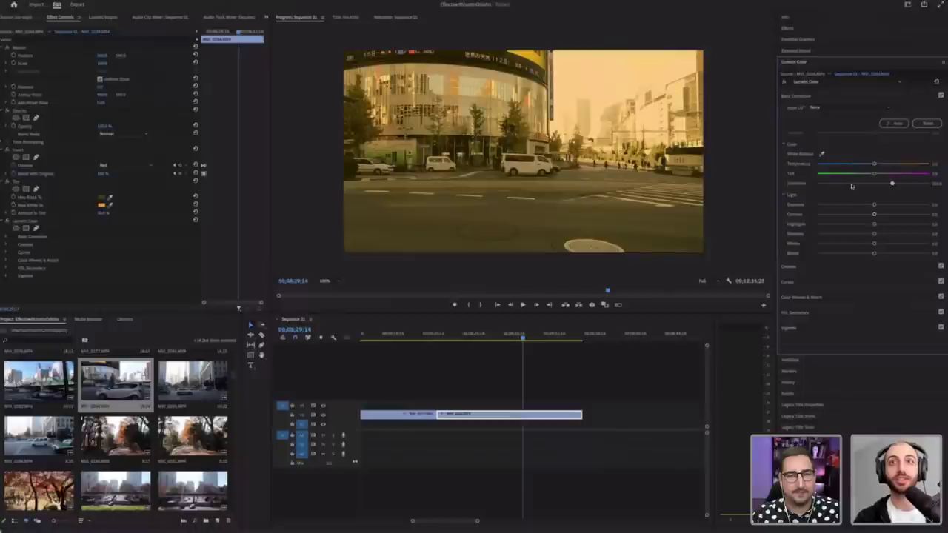
{"action": "mouse_move", "coordinate": [874, 206]}
{"action": "left_mouse_down"}
{"action": "mouse_move", "coordinate": [862, 206]}
{"action": "mouse_move", "coordinate": [880, 205]}
{"action": "mouse_move", "coordinate": [870, 205]}
{"action": "left_mouse_up"}
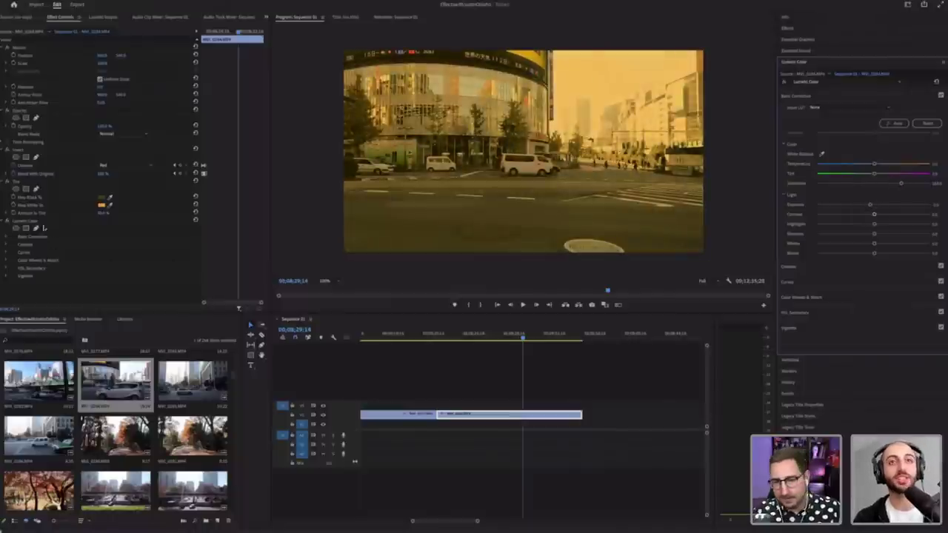
Step: Delete the Lumetri Color effect from the street clip and adjust the clip's Amount to Tint
{"action": "left_click", "coordinate": [44, 220]}
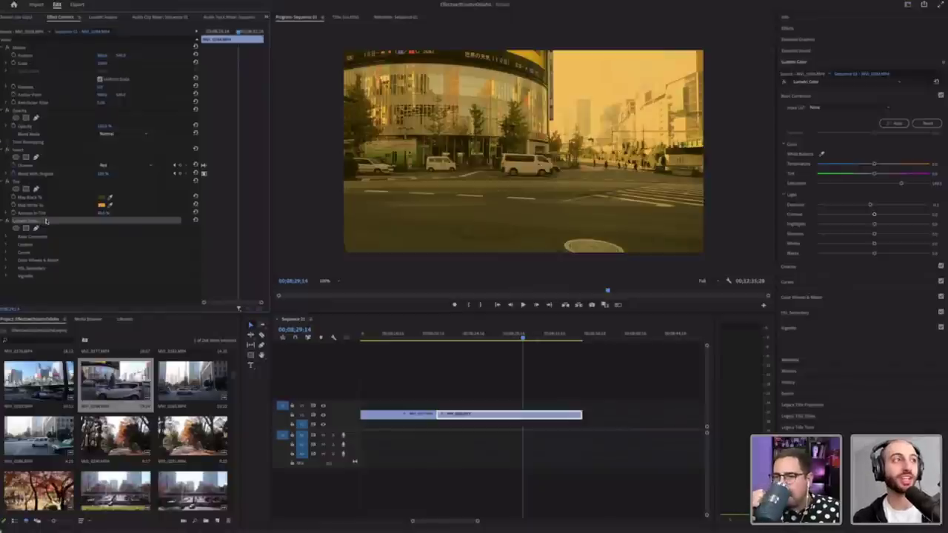
{"action": "key", "text": "Delete"}
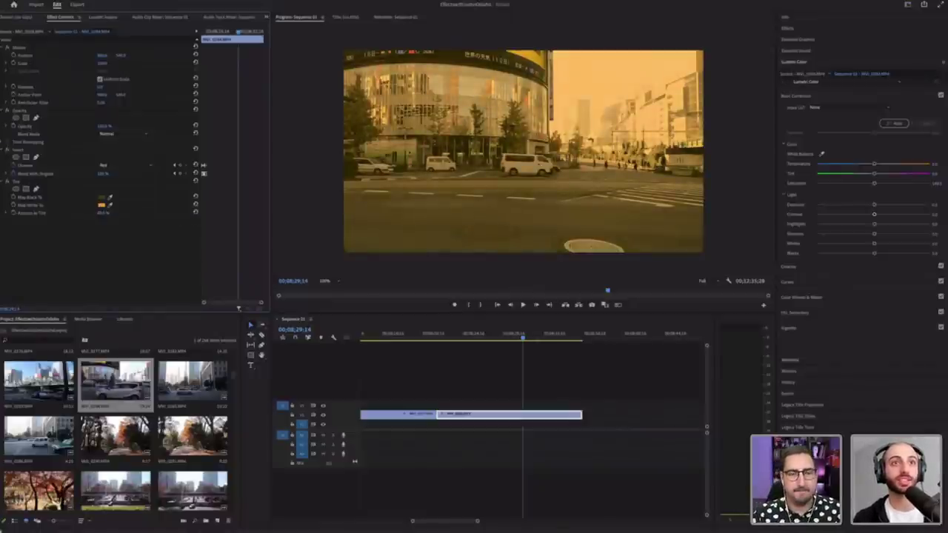
{"action": "mouse_move", "coordinate": [103, 212]}
{"action": "left_mouse_down"}
{"action": "mouse_move", "coordinate": [125, 213]}
{"action": "mouse_move", "coordinate": [83, 213]}
{"action": "mouse_move", "coordinate": [108, 213]}
{"action": "left_mouse_up"}
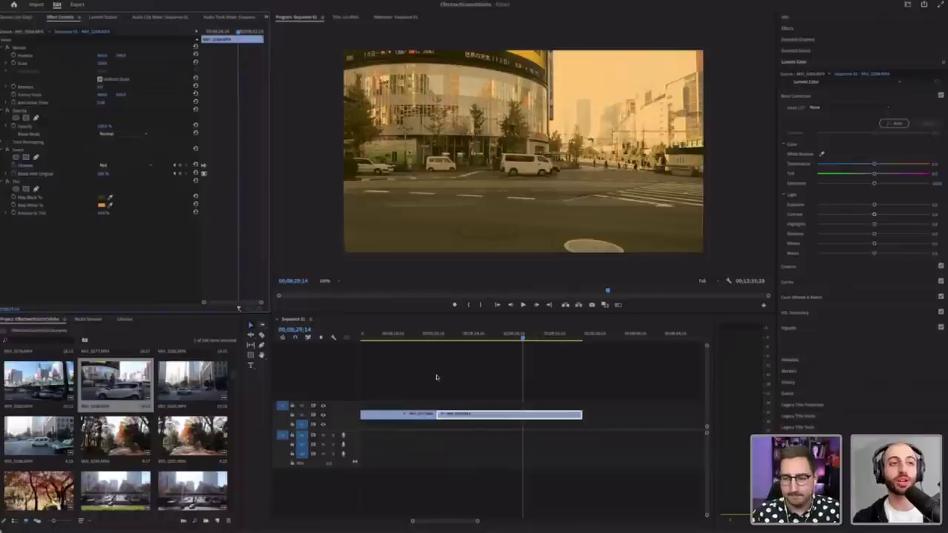
Step: Create an adjustment layer with the default video settings and place it on a track above the cut between the city and street clips
{"action": "left_click", "coordinate": [488, 507]}
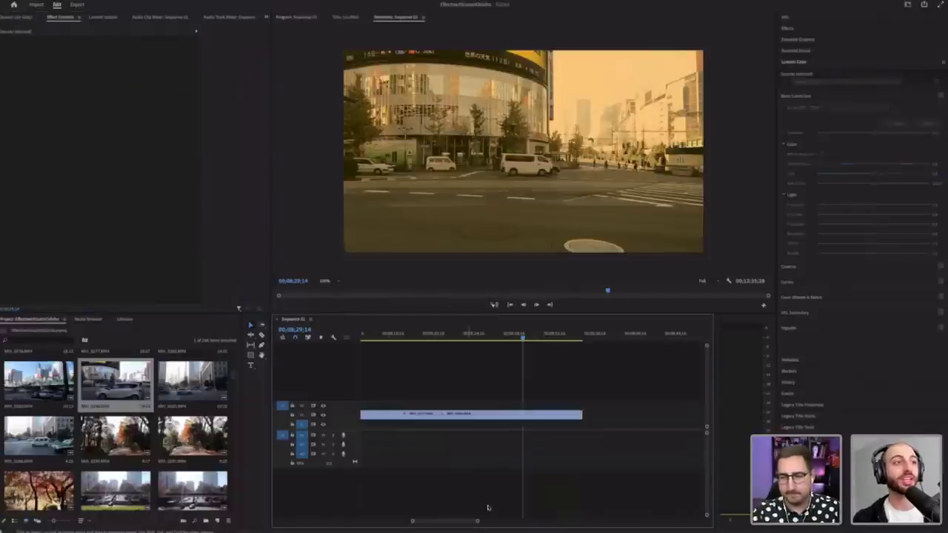
{"action": "left_click", "coordinate": [146, 323]}
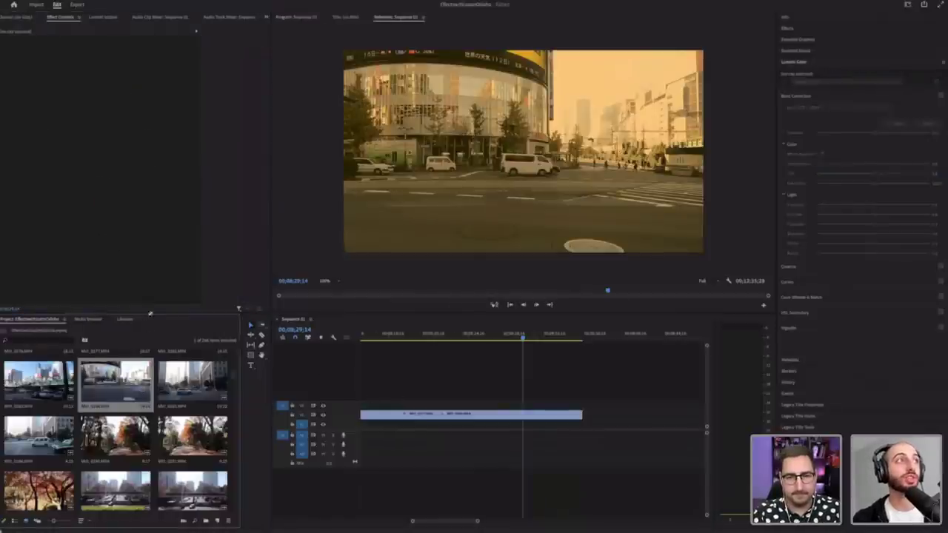
{"action": "left_click", "coordinate": [58, 2]}
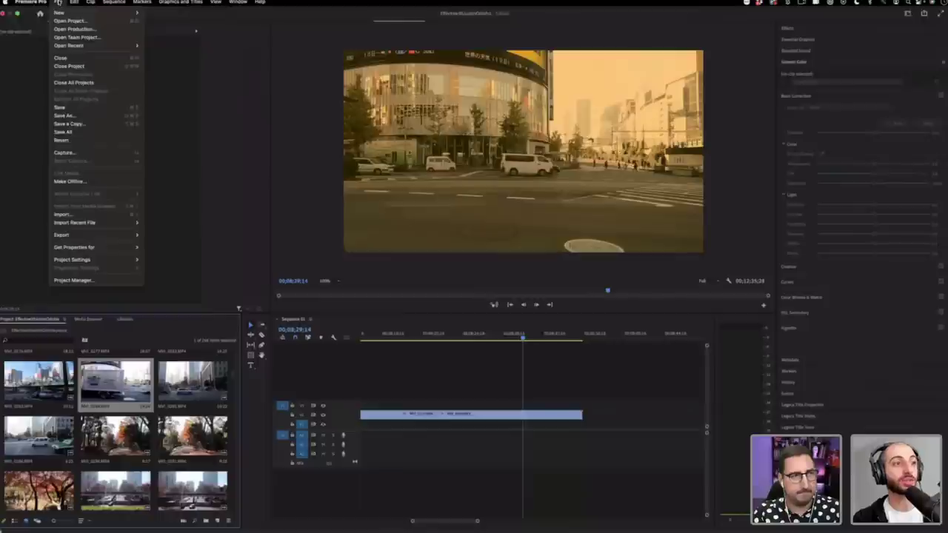
{"action": "left_click", "coordinate": [62, 389]}
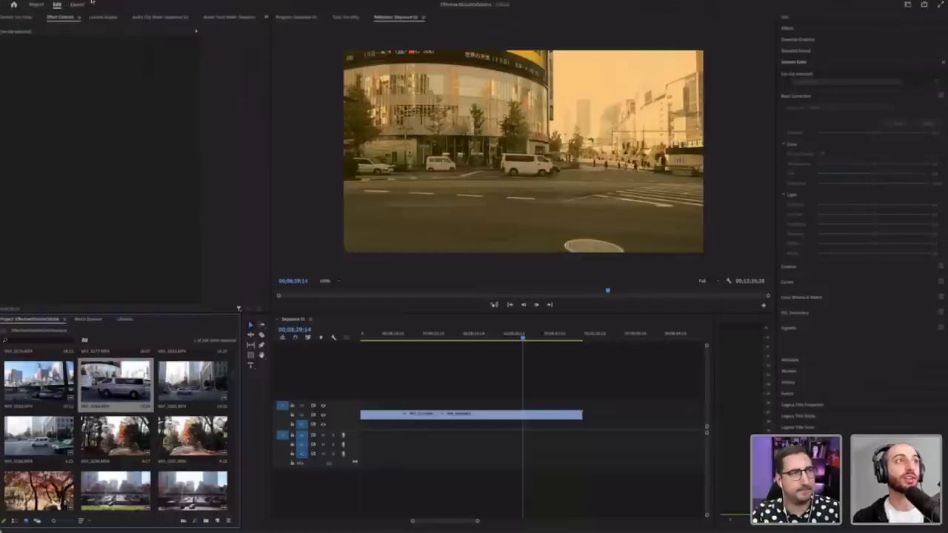
{"action": "left_click", "coordinate": [58, 2]}
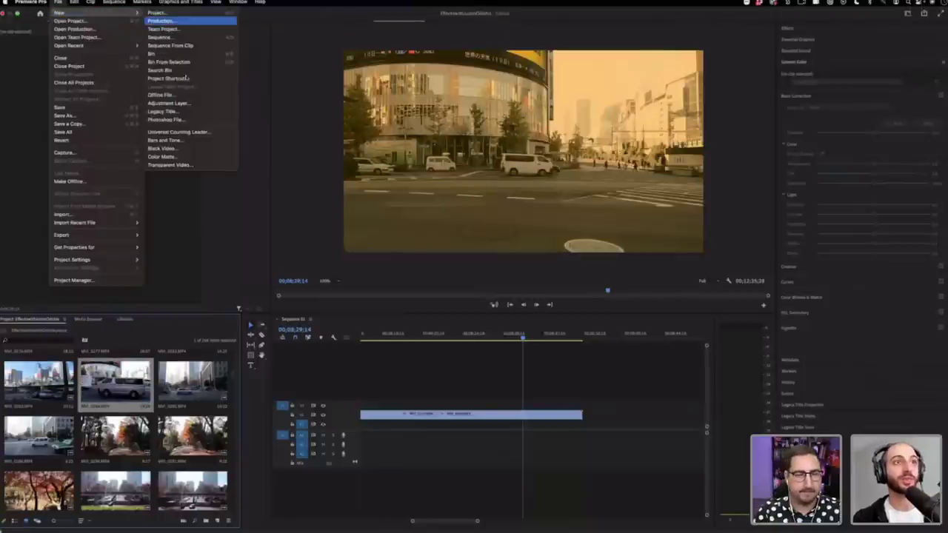
{"action": "left_click", "coordinate": [185, 103]}
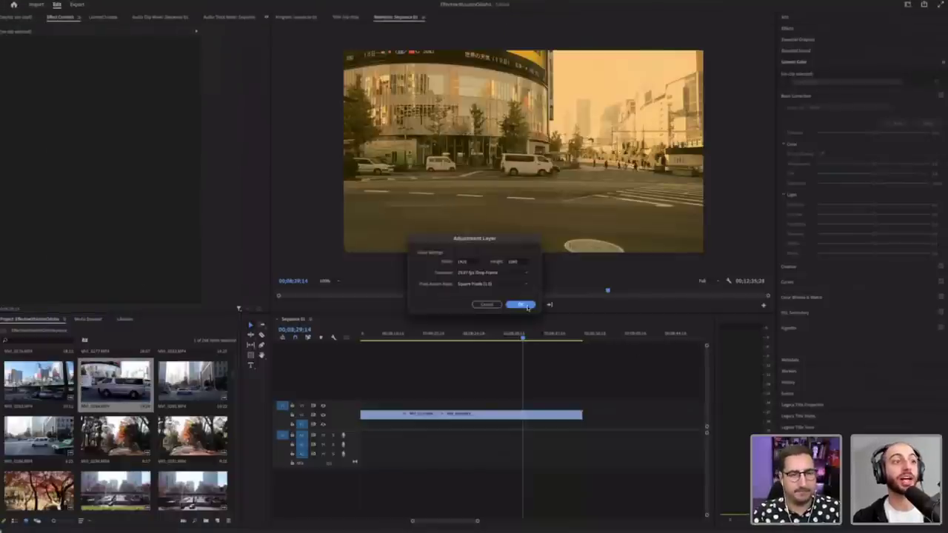
{"action": "left_click", "coordinate": [521, 303]}
{"action": "left_click_drag", "start_coordinate": [234, 507], "coordinate": [232, 354]}
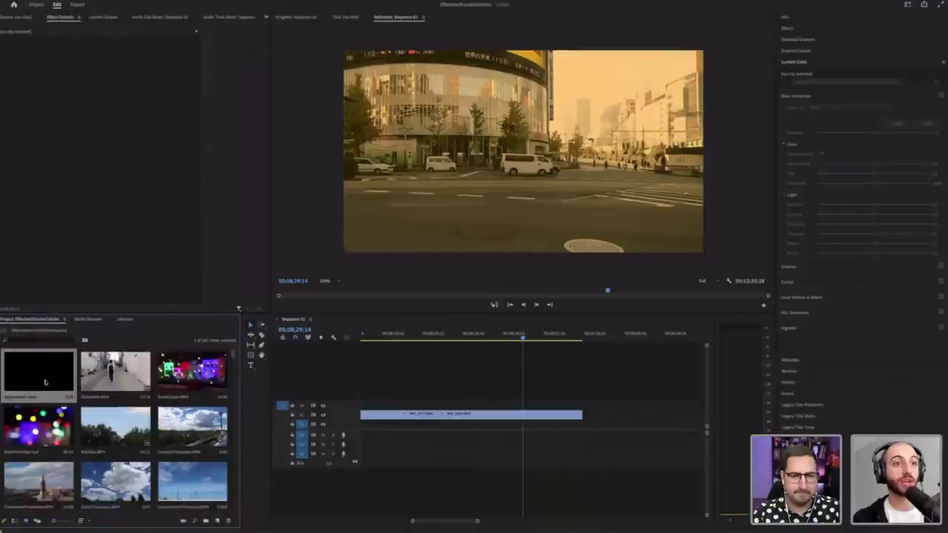
{"action": "left_click_drag", "start_coordinate": [519, 398], "coordinate": [539, 396]}
Step: Move the Tint effect from the street clip to the adjustment layer by copying it, deleting the original and pasting it
{"action": "left_click", "coordinate": [501, 414]}
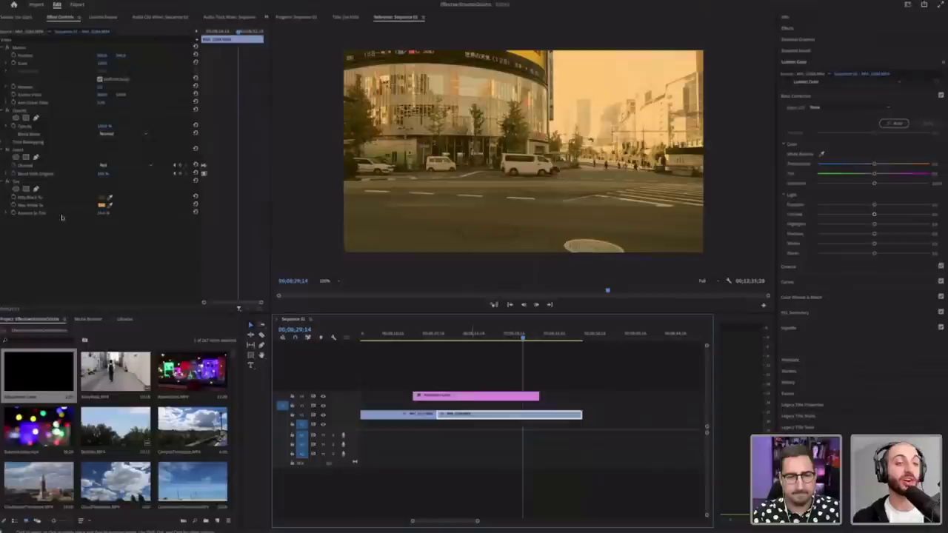
{"action": "left_click", "coordinate": [25, 182]}
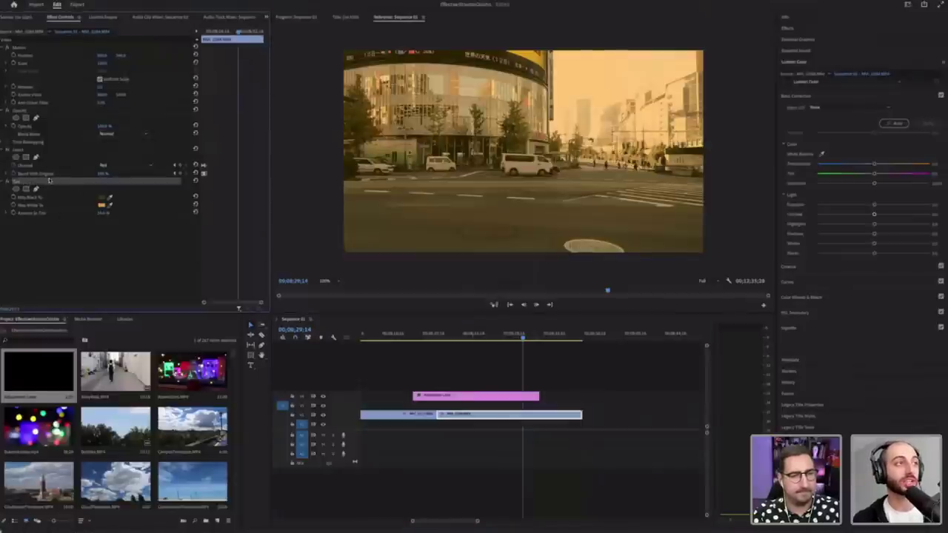
{"action": "right_click", "coordinate": [32, 182]}
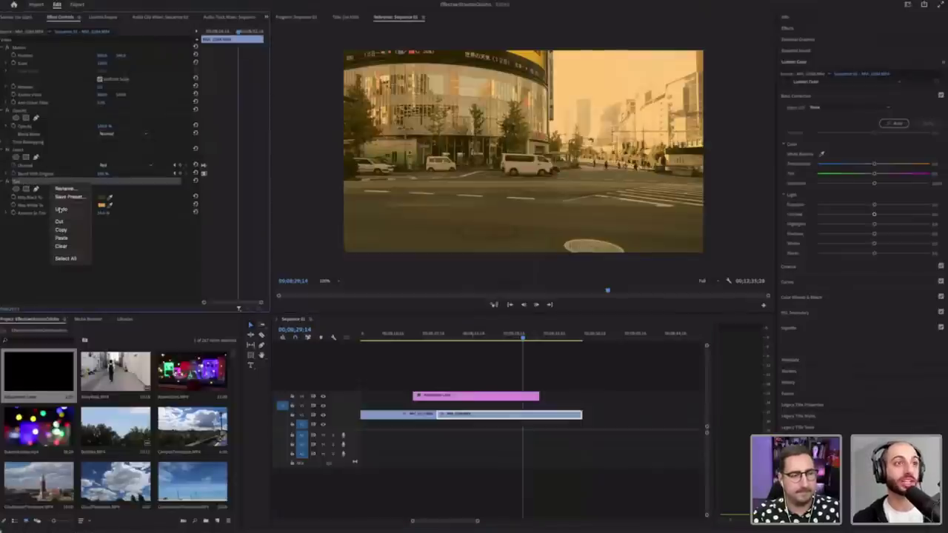
{"action": "left_click", "coordinate": [67, 230]}
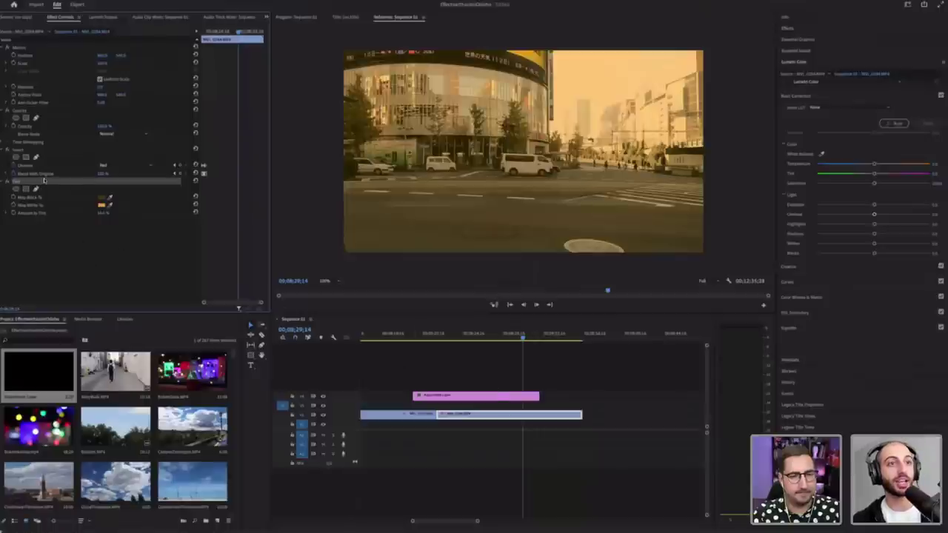
{"action": "key", "text": "Delete"}
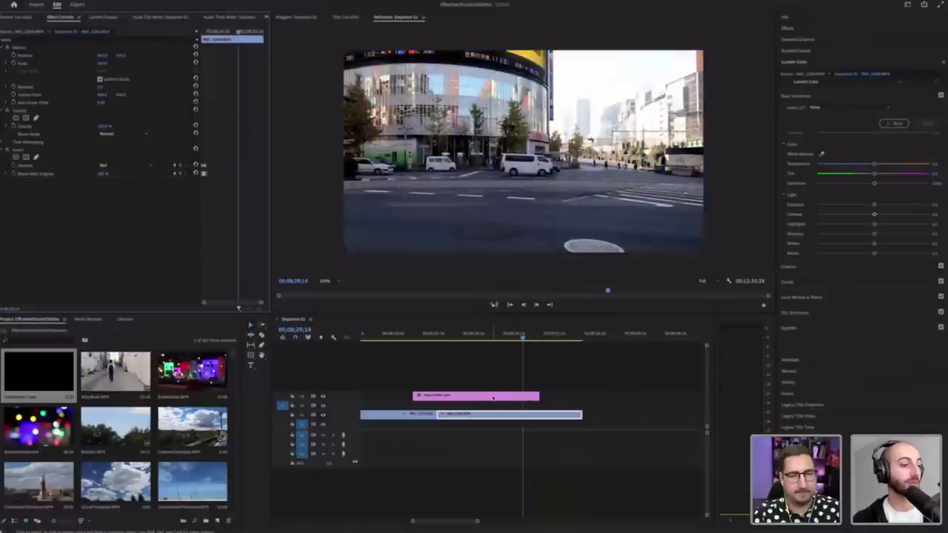
{"action": "left_click", "coordinate": [493, 398]}
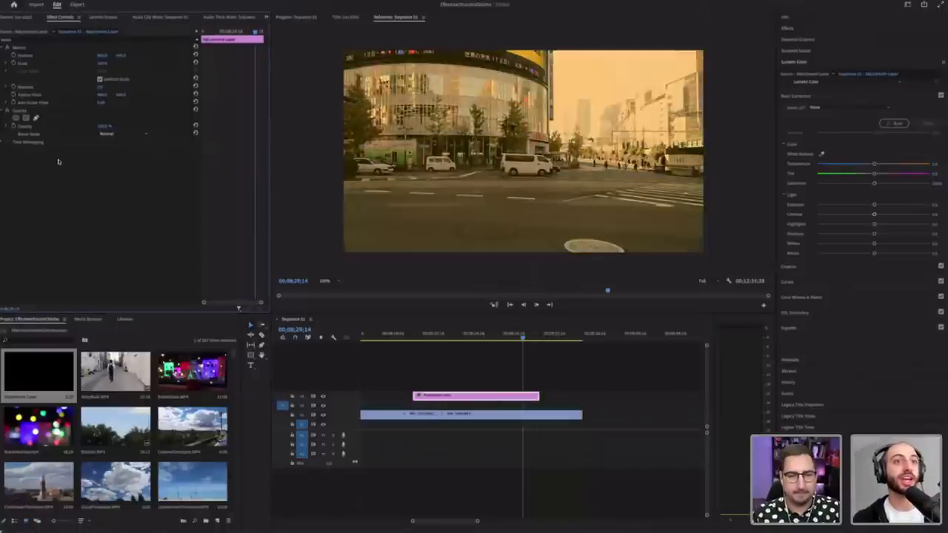
{"action": "key", "text": "ctrl+v"}
Step: Shift the adjustment layer slightly earlier and extend its end past the street clip, checking the tint across both clips
{"action": "left_click", "coordinate": [426, 335]}
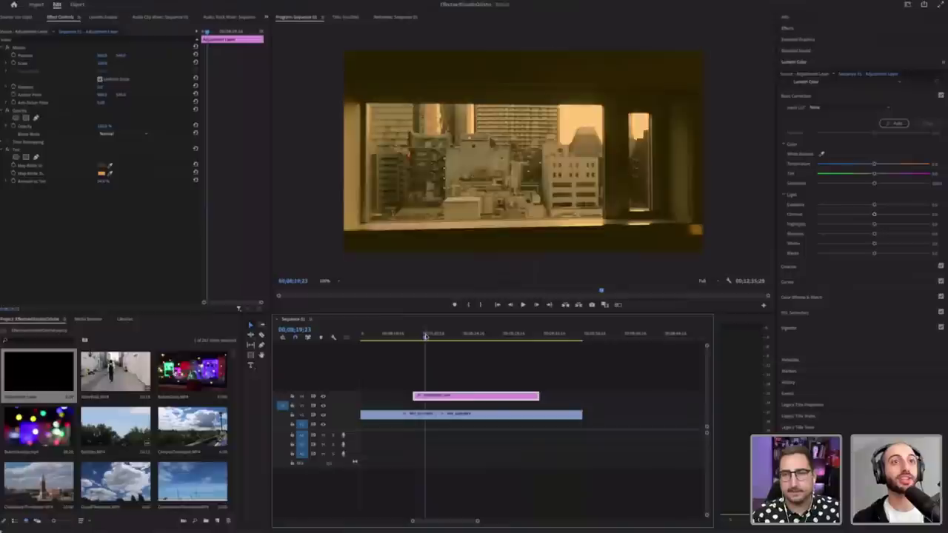
{"action": "left_click_drag", "start_coordinate": [426, 335], "coordinate": [527, 343]}
{"action": "left_click_drag", "start_coordinate": [470, 397], "coordinate": [451, 397]}
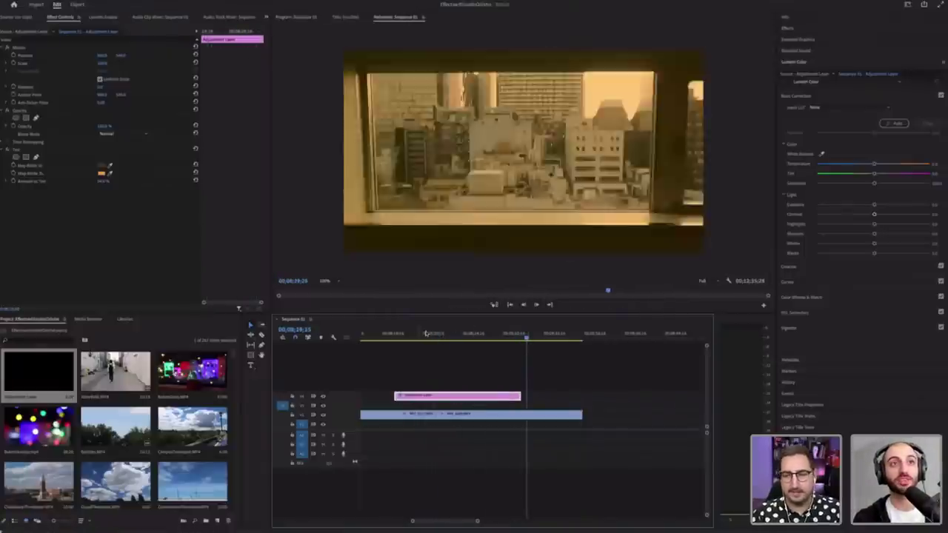
{"action": "left_click_drag", "start_coordinate": [426, 334], "coordinate": [475, 335]}
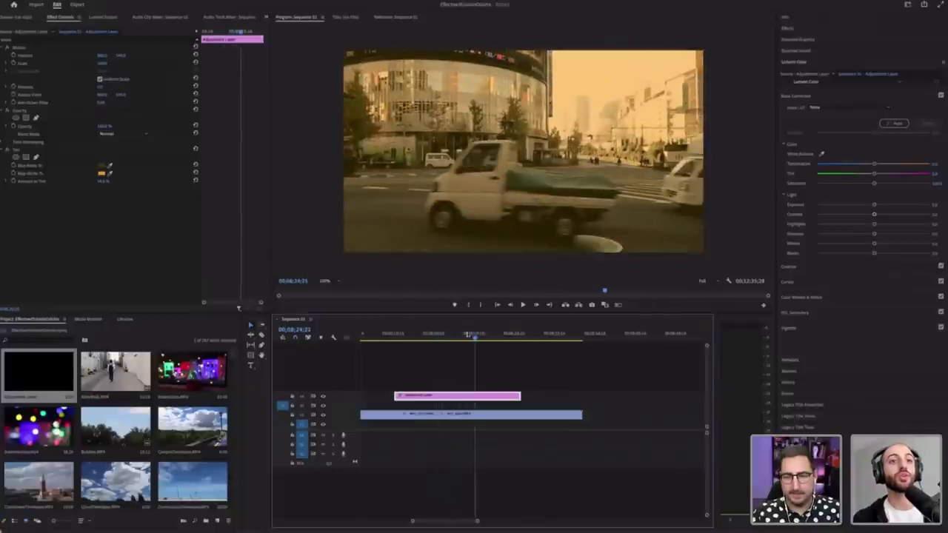
{"action": "left_click_drag", "start_coordinate": [519, 395], "coordinate": [623, 395]}
{"action": "left_click_drag", "start_coordinate": [503, 335], "coordinate": [528, 334]}
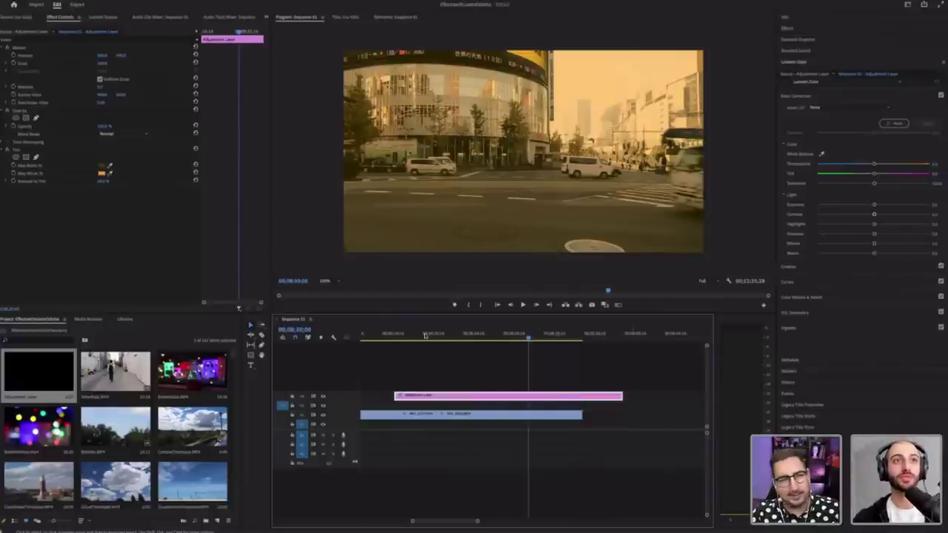
Step: Scrub through the city and street clips under the adjustment layer and compare them with the other clips in the sequence
{"action": "left_click_drag", "start_coordinate": [409, 337], "coordinate": [564, 343]}
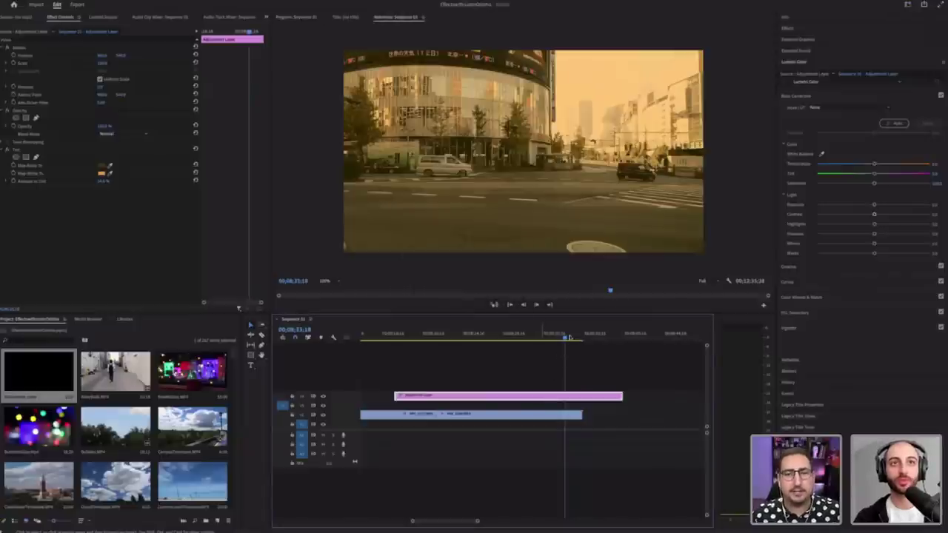
{"action": "left_click_drag", "start_coordinate": [570, 338], "coordinate": [420, 358]}
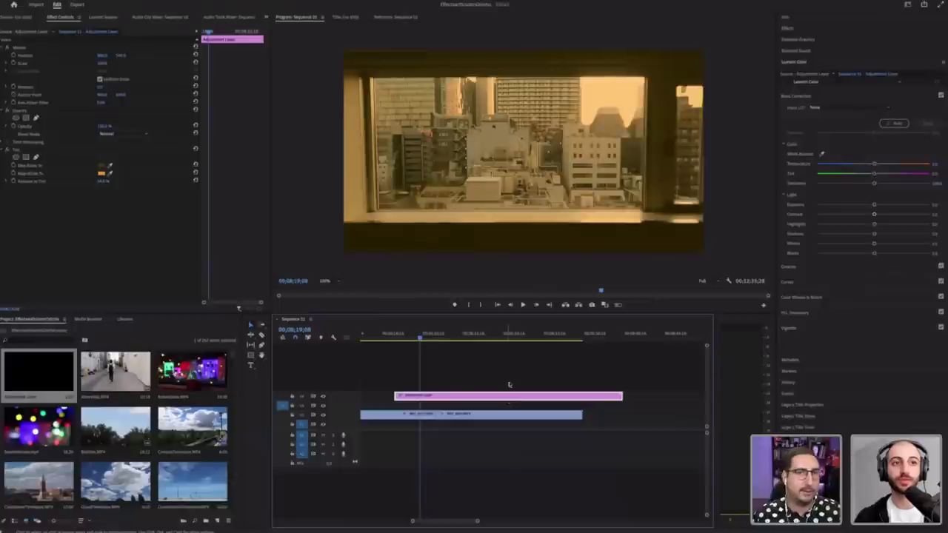
{"action": "left_click_drag", "start_coordinate": [529, 334], "coordinate": [560, 357]}
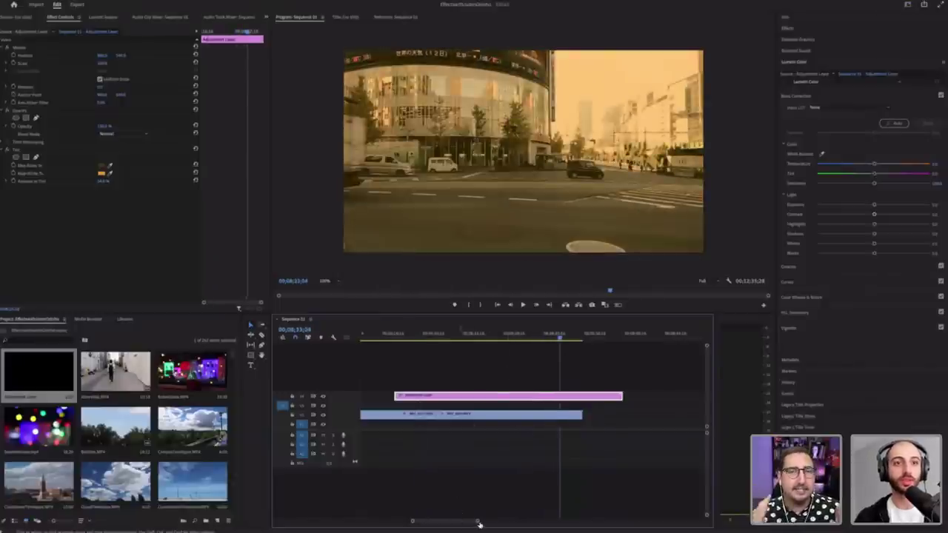
{"action": "left_click_drag", "start_coordinate": [478, 521], "coordinate": [535, 521]}
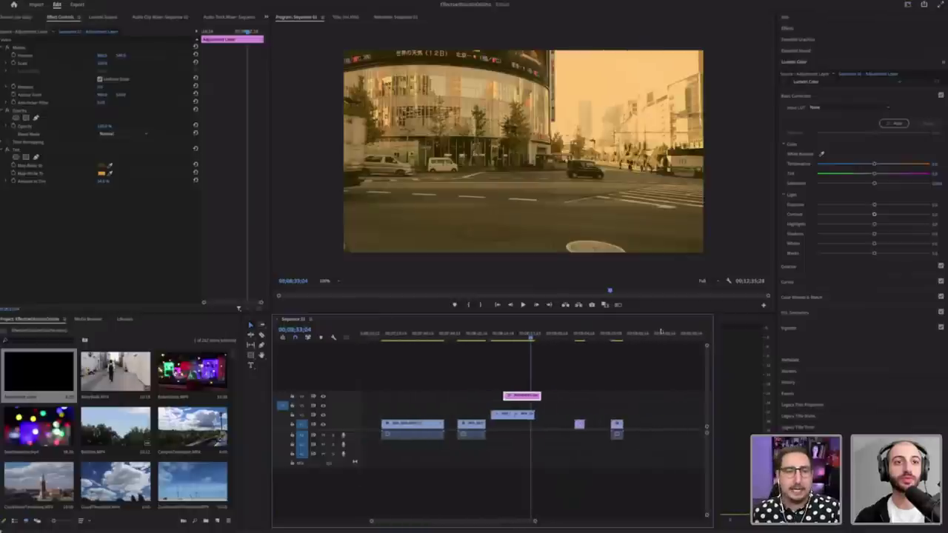
{"action": "left_click", "coordinate": [614, 335]}
{"action": "left_click_drag", "start_coordinate": [419, 337], "coordinate": [388, 339]}
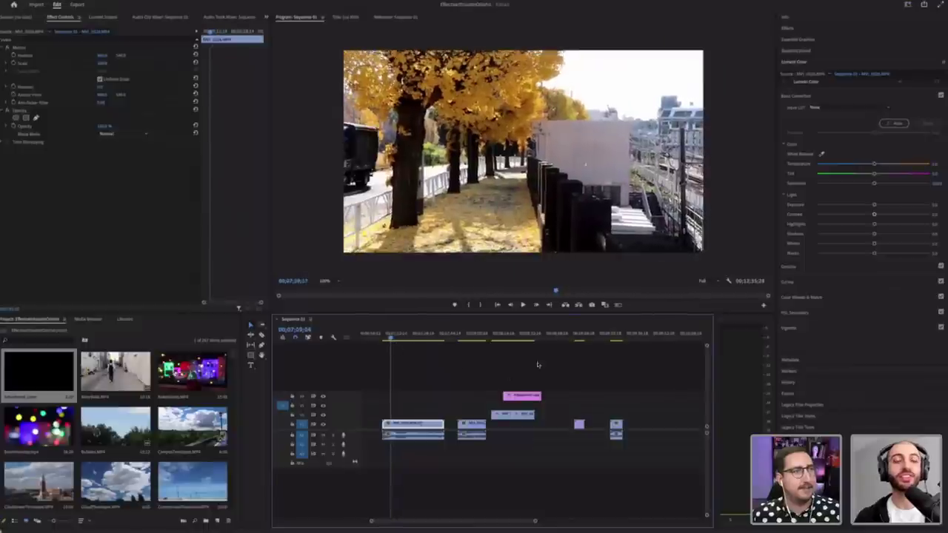
{"action": "left_click", "coordinate": [523, 337]}
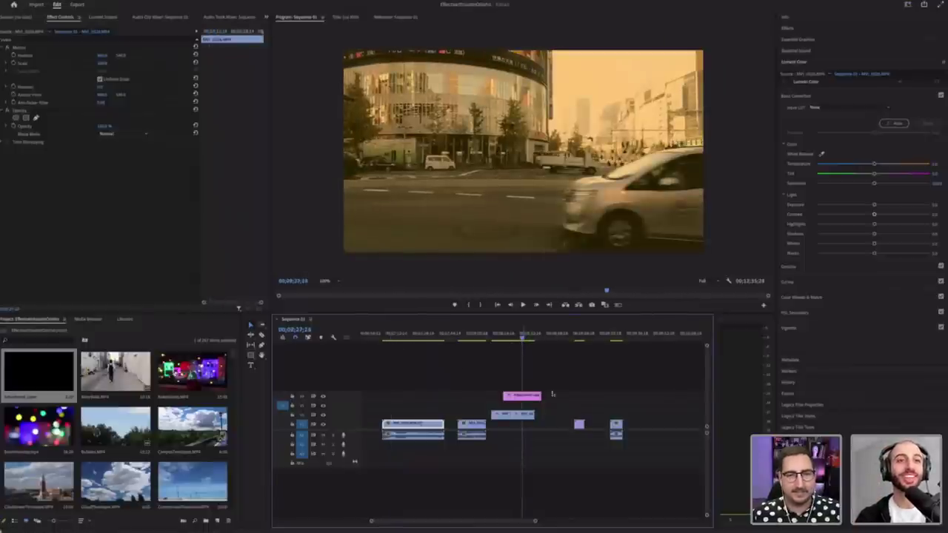
Step: Delete the pink clip stacked above the street footage on the upper video track
{"action": "left_click_drag", "start_coordinate": [567, 372], "coordinate": [525, 400]}
{"action": "key", "text": "Delete"}
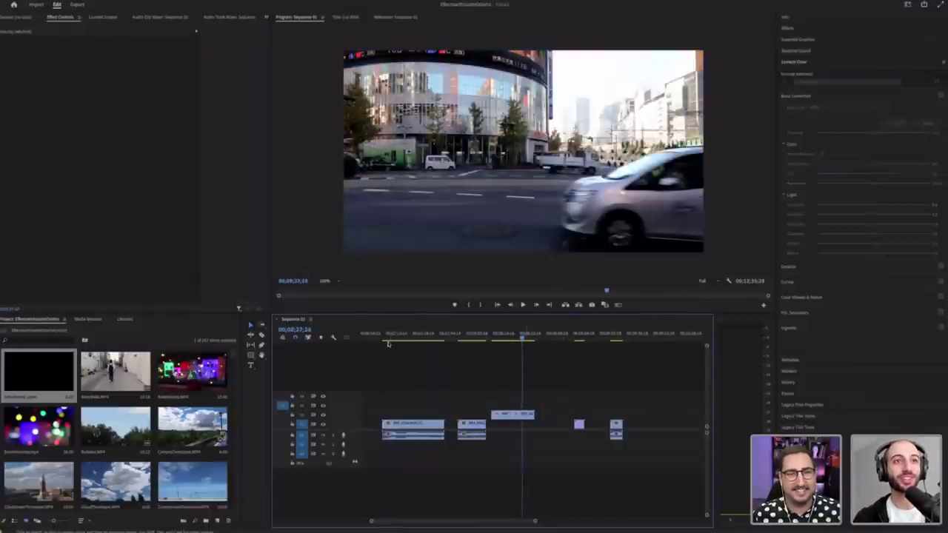
Step: Move the playhead to the start of the yellow autumn tree clip and show the list of effects
{"action": "left_click", "coordinate": [393, 338]}
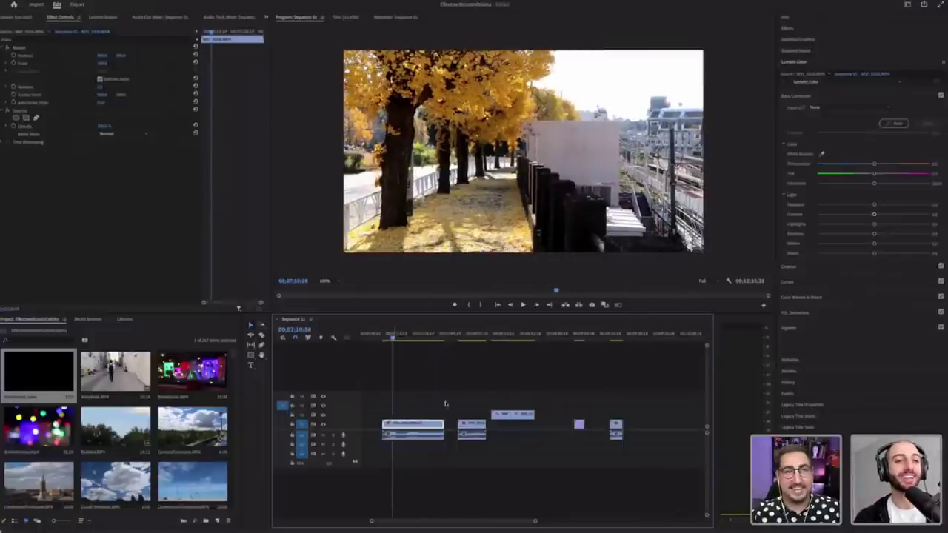
{"action": "left_click_drag", "start_coordinate": [541, 527], "coordinate": [498, 523]}
{"action": "scroll", "coordinate": [508, 482], "scroll_direction": "down", "scroll_amount": 3}
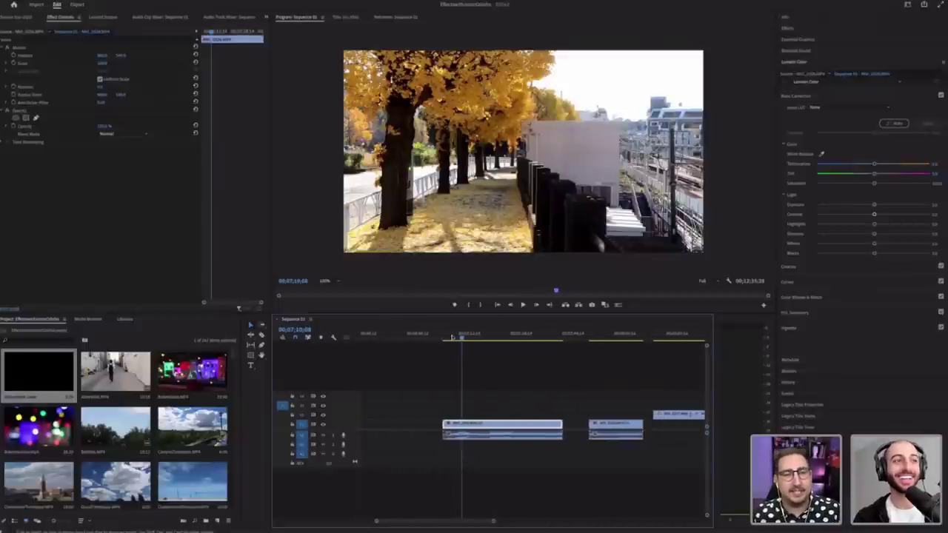
{"action": "left_click", "coordinate": [454, 337]}
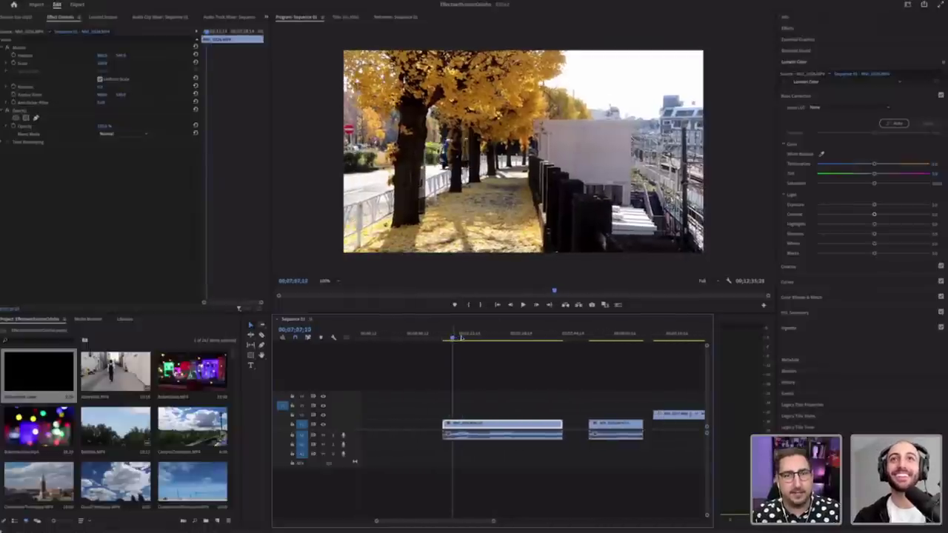
{"action": "left_click", "coordinate": [460, 337]}
{"action": "left_click", "coordinate": [809, 62]}
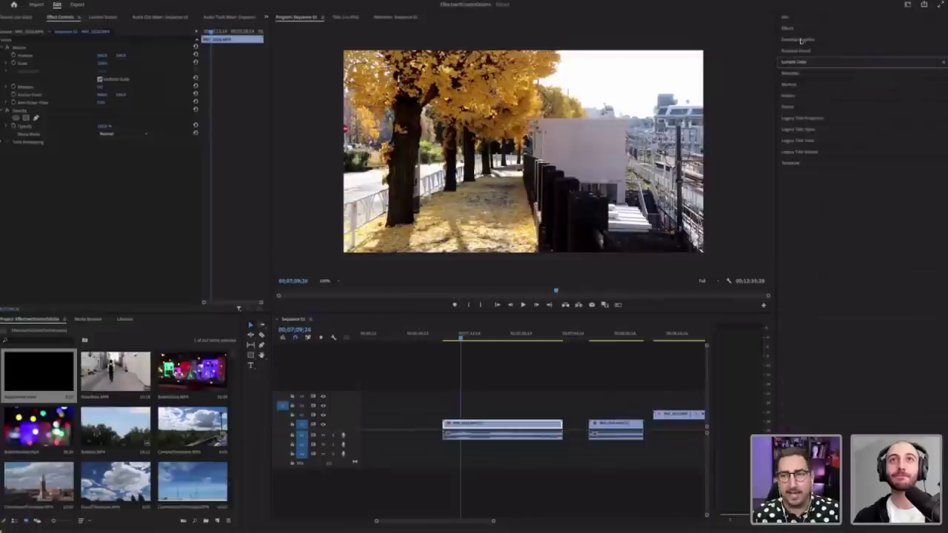
{"action": "left_click", "coordinate": [794, 28]}
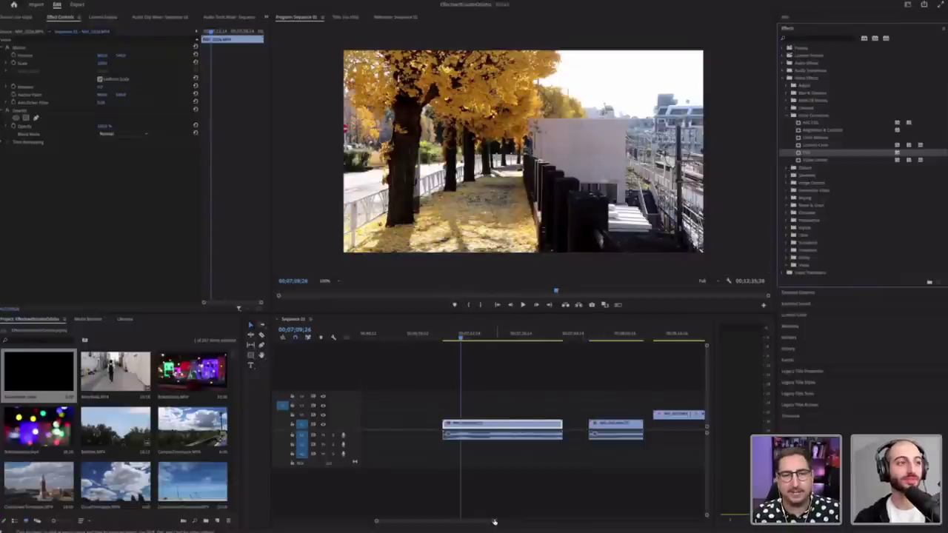
Step: Return the playhead to the very start of the sequence and enlarge the first clips in the timeline
{"action": "left_click_drag", "start_coordinate": [495, 522], "coordinate": [612, 522]}
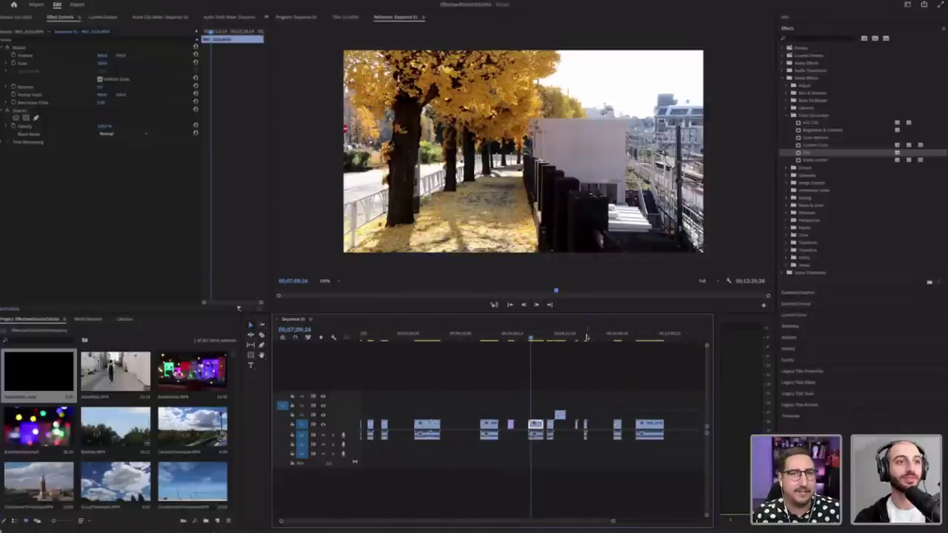
{"action": "left_click", "coordinate": [587, 338]}
{"action": "scroll", "coordinate": [397, 347], "scroll_direction": "up", "scroll_amount": 1}
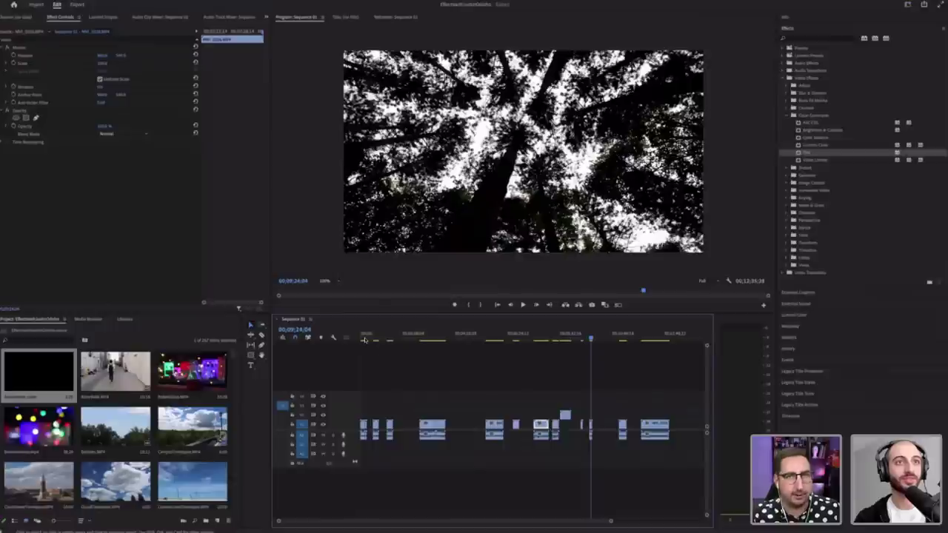
{"action": "left_click_drag", "start_coordinate": [365, 340], "coordinate": [350, 341]}
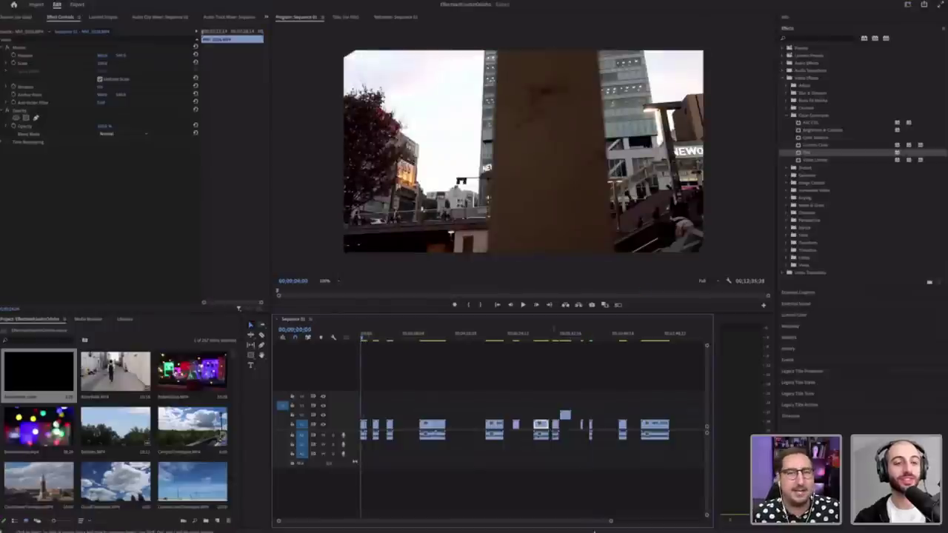
{"action": "mouse_move", "coordinate": [610, 521]}
{"action": "left_mouse_down"}
{"action": "mouse_move", "coordinate": [510, 523]}
{"action": "mouse_move", "coordinate": [608, 523]}
{"action": "left_mouse_up"}
{"action": "left_click_drag", "start_coordinate": [653, 469], "coordinate": [730, 360]}
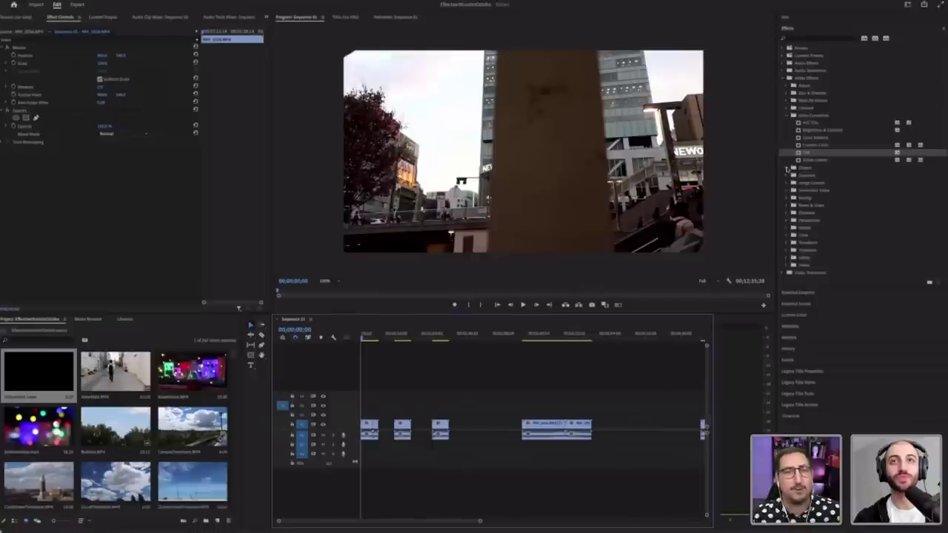
Step: Expand the Distort category of video effects and look through Twirl, Wave Warp and Mirror
{"action": "left_click", "coordinate": [787, 169]}
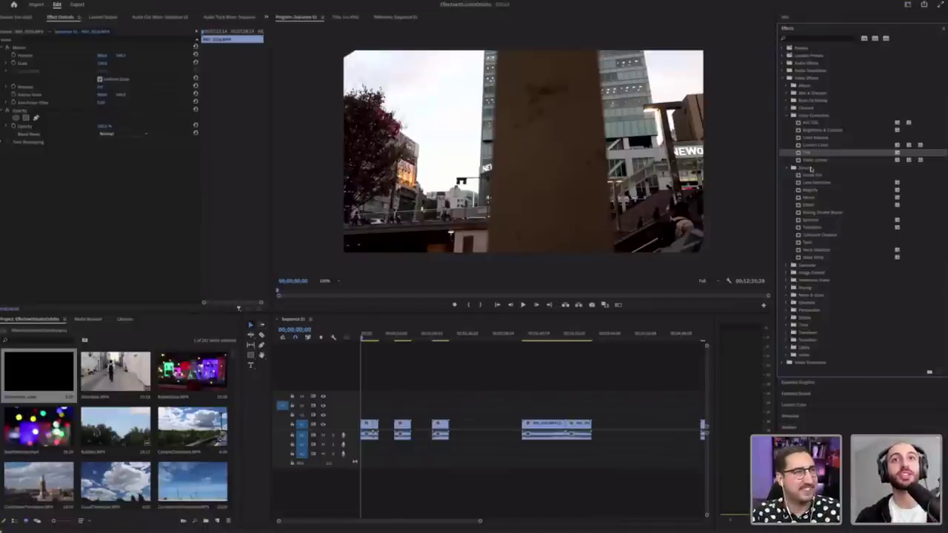
{"action": "left_click", "coordinate": [811, 169]}
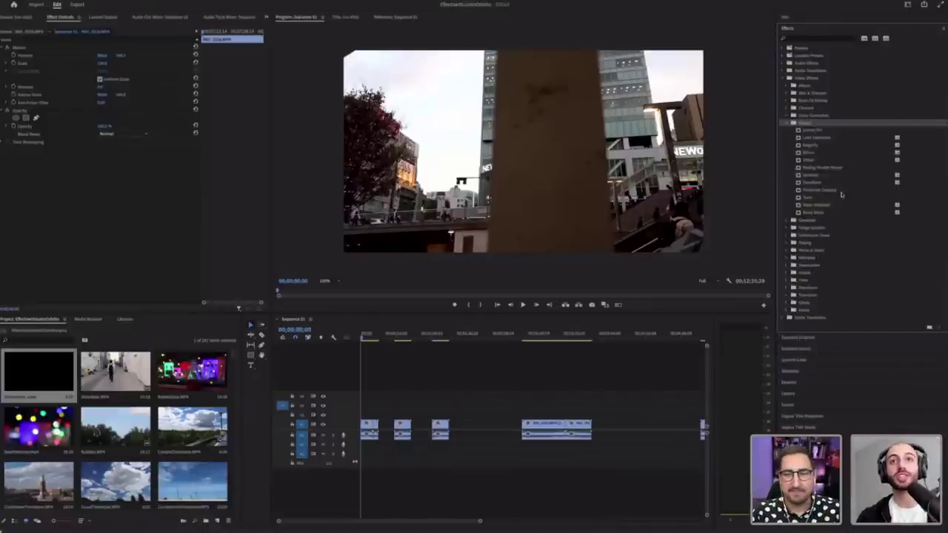
{"action": "left_click", "coordinate": [824, 199]}
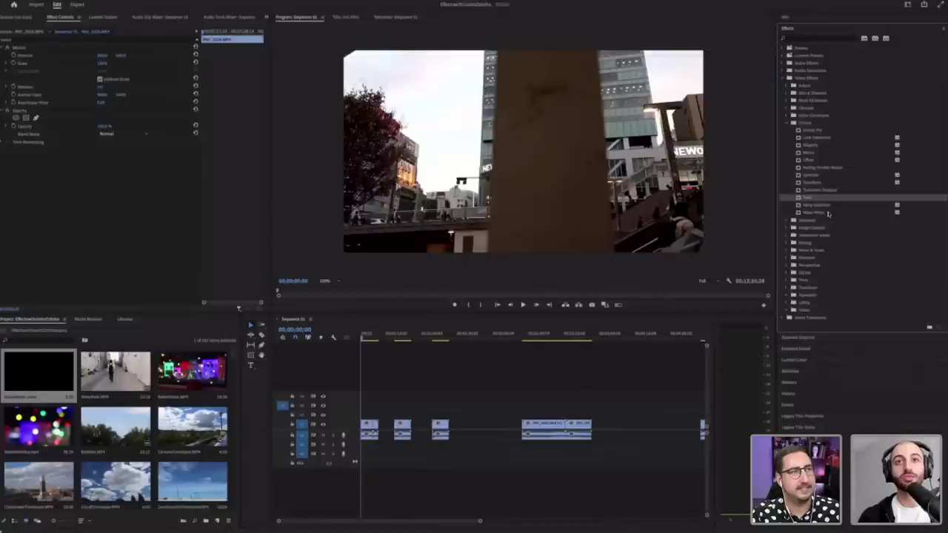
{"action": "left_click", "coordinate": [831, 213]}
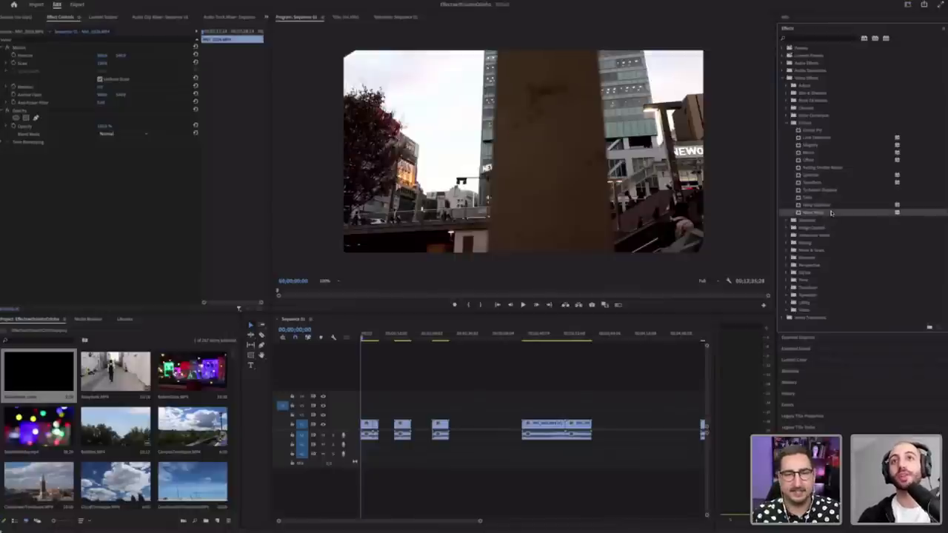
{"action": "left_click", "coordinate": [834, 154]}
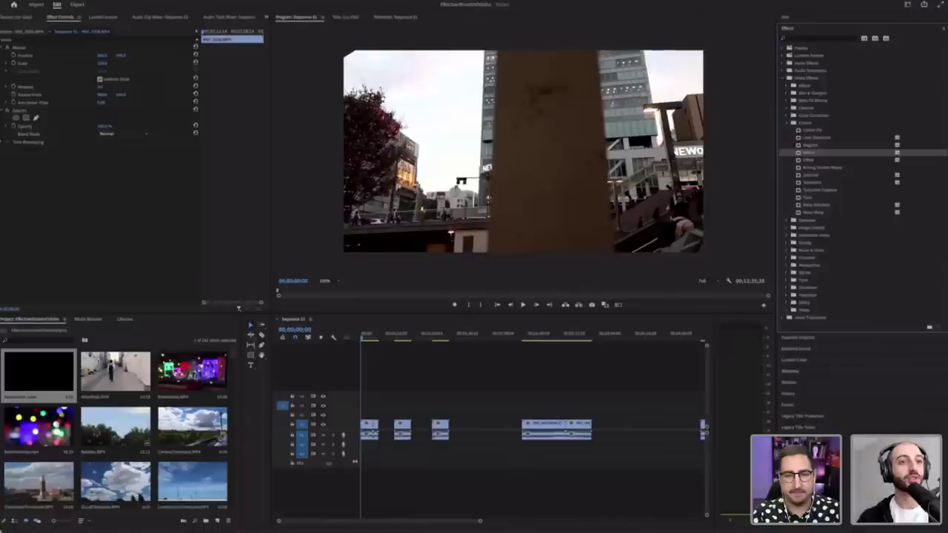
Step: Place the bokeh bottle clip in the gap after the third clip and park the playhead near its start
{"action": "left_click_drag", "start_coordinate": [382, 388], "coordinate": [479, 425]}
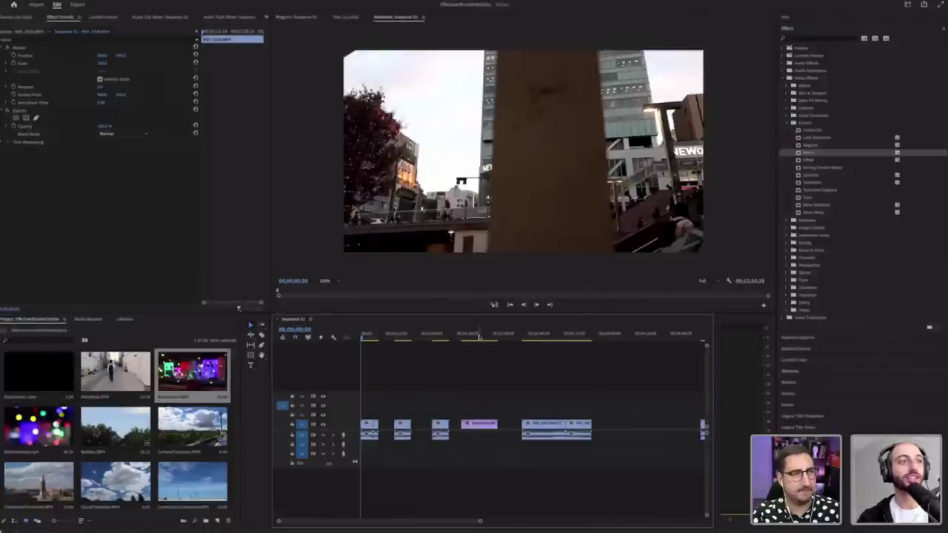
{"action": "left_click", "coordinate": [474, 337]}
{"action": "left_click_drag", "start_coordinate": [472, 338], "coordinate": [463, 337]}
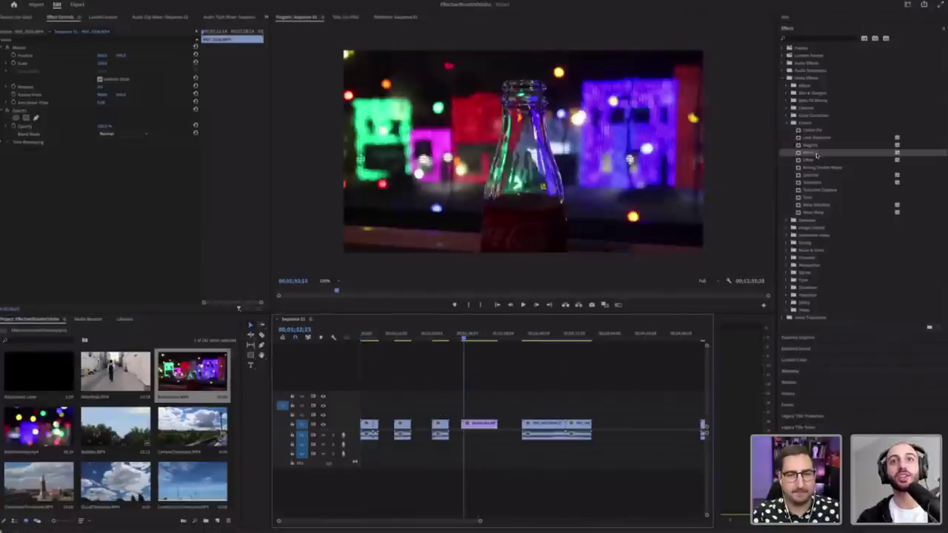
Step: Apply the Twirl effect to the bottle clip and increase its angle until the bottle bends into an S shape
{"action": "left_click_drag", "start_coordinate": [815, 197], "coordinate": [474, 425]}
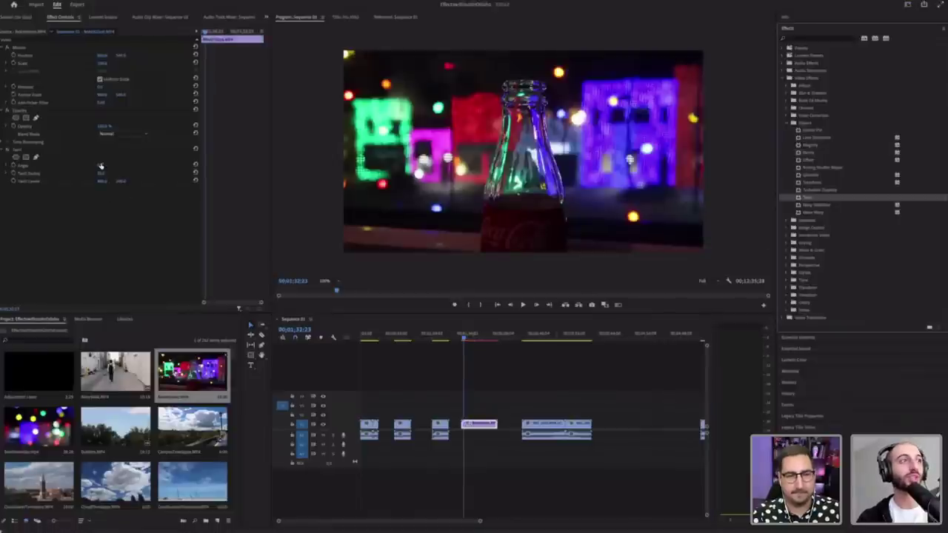
{"action": "mouse_move", "coordinate": [100, 167]}
{"action": "left_mouse_down"}
{"action": "mouse_move", "coordinate": [134, 173]}
{"action": "mouse_move", "coordinate": [99, 166]}
{"action": "mouse_move", "coordinate": [111, 172]}
{"action": "left_mouse_up"}
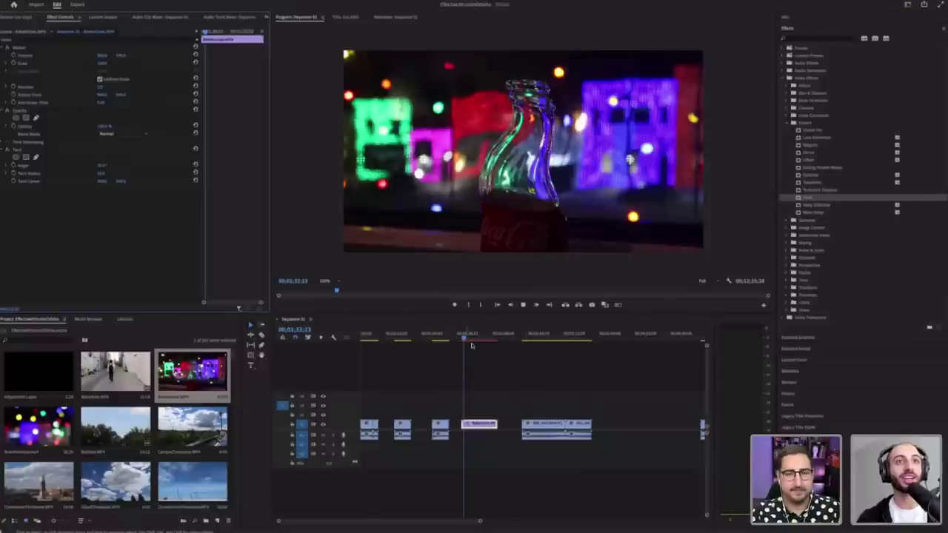
Step: Play back the twirled bottle clip and return the playhead to its opening frames
{"action": "key", "text": "space"}
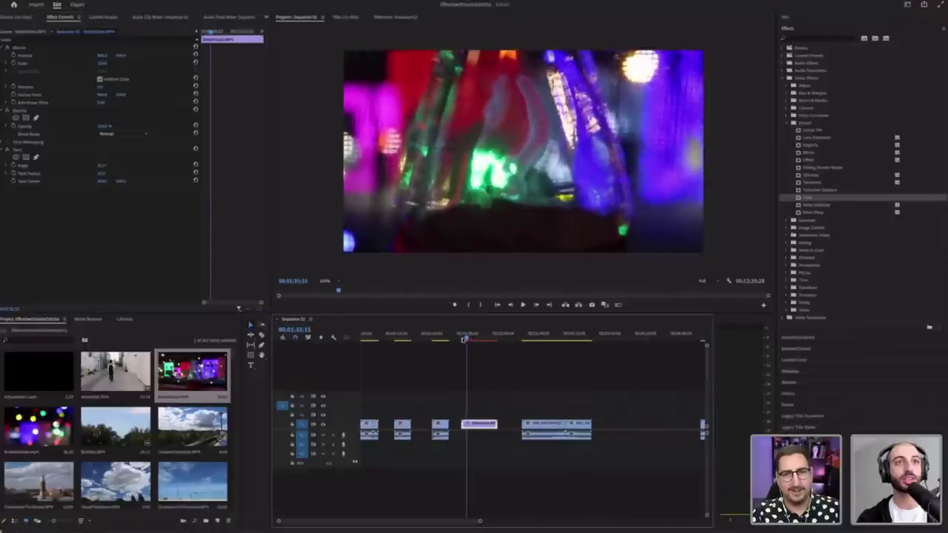
{"action": "key", "text": "space"}
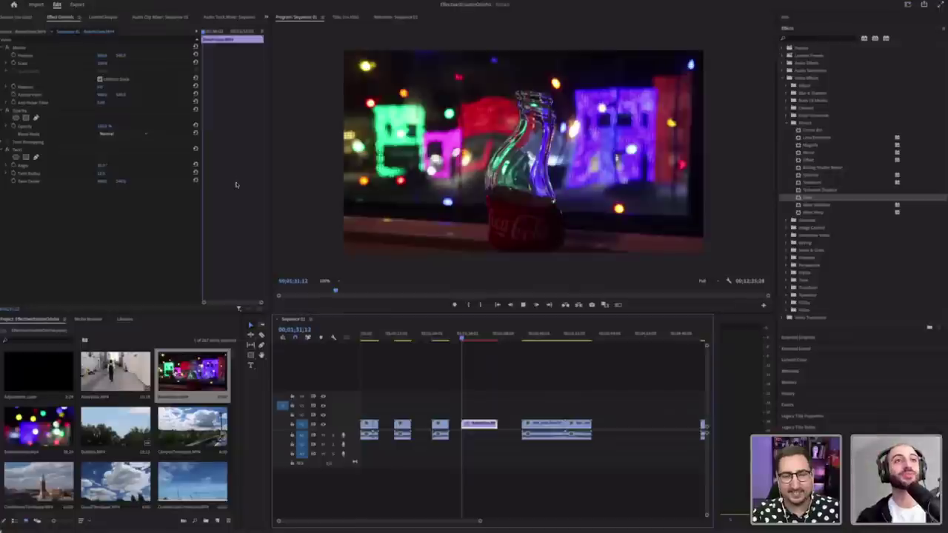
{"action": "key", "text": "space"}
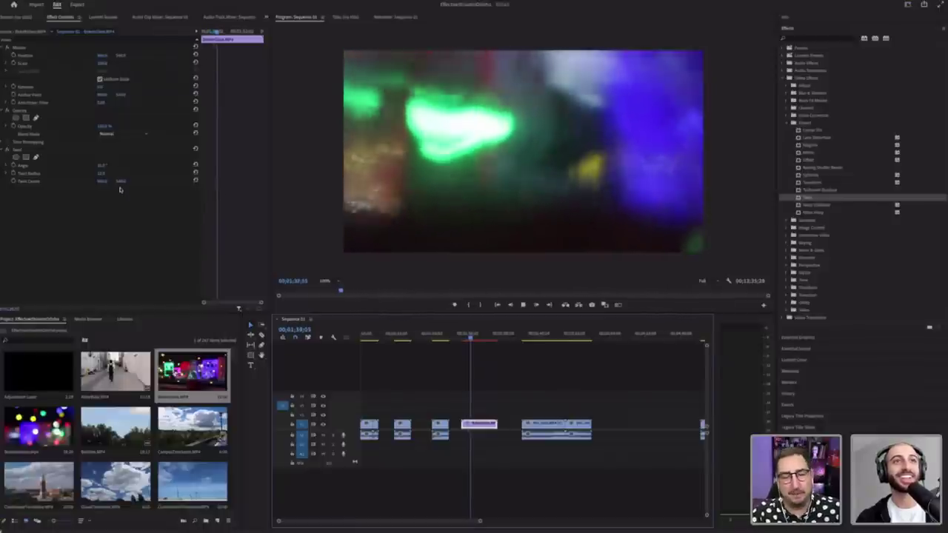
{"action": "left_click", "coordinate": [466, 339]}
{"action": "left_click_drag", "start_coordinate": [466, 338], "coordinate": [464, 339]}
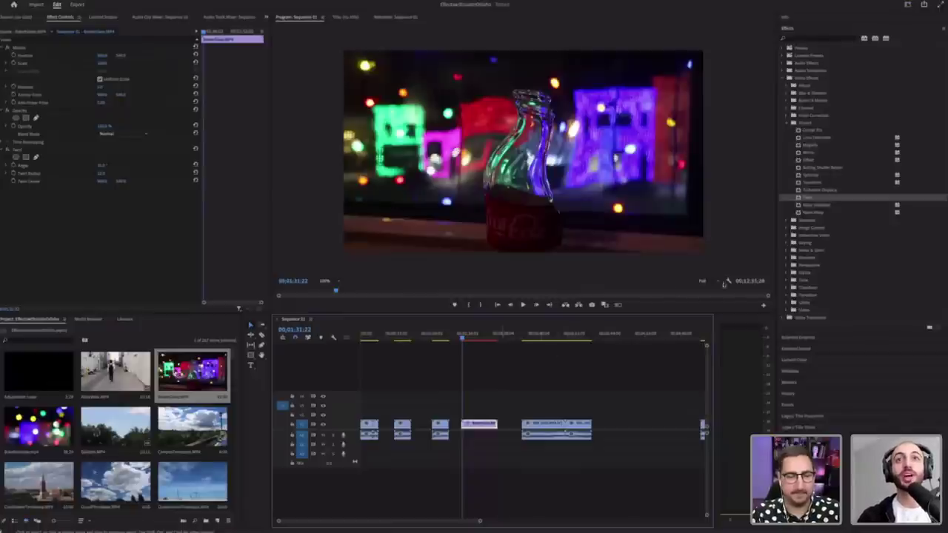
Step: Add a title reading "TEXT" in the empty gap after the bottle clip and centre it in the frame
{"action": "left_click", "coordinate": [809, 123]}
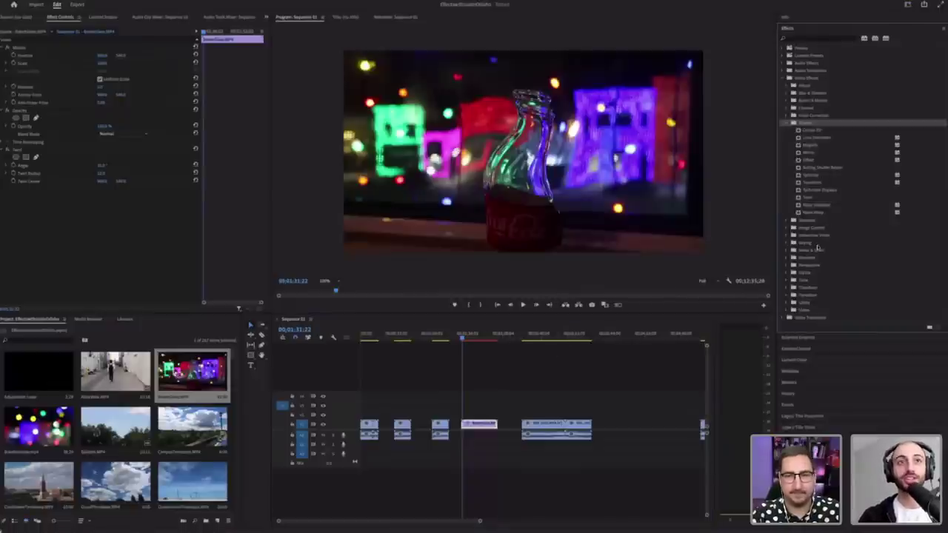
{"action": "left_click", "coordinate": [822, 213]}
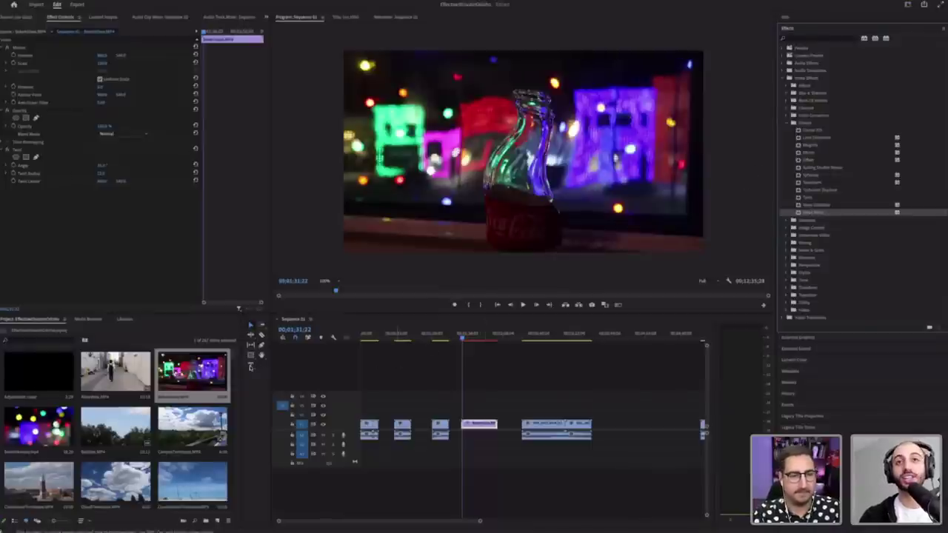
{"action": "left_click", "coordinate": [504, 335]}
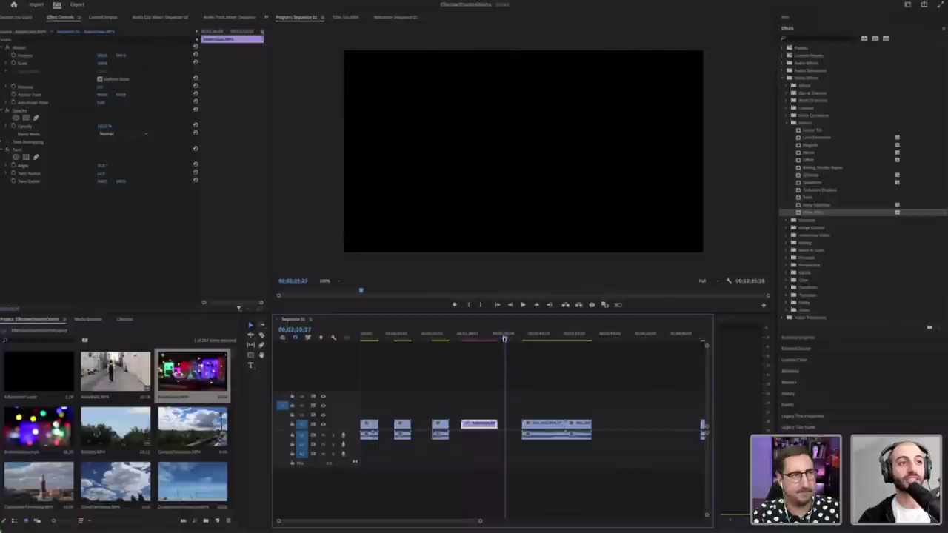
{"action": "left_click", "coordinate": [251, 365]}
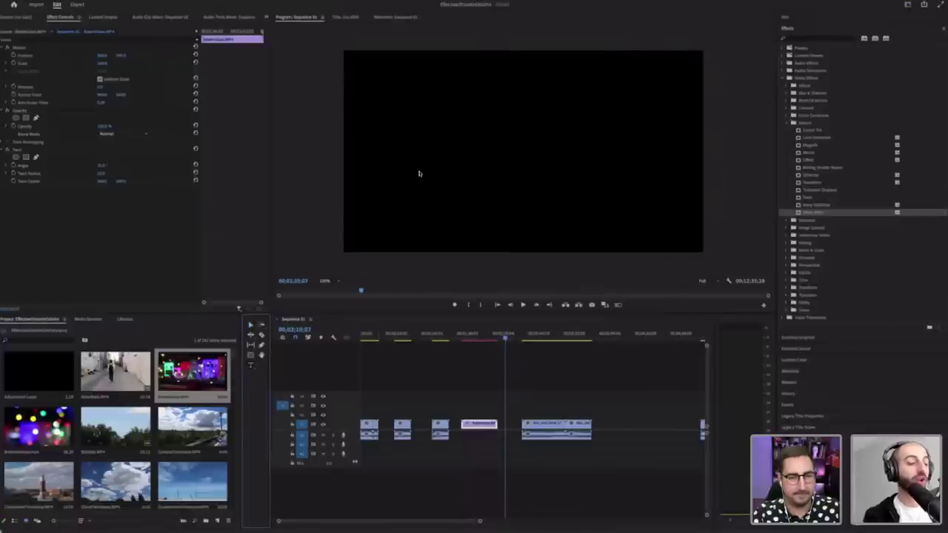
{"action": "left_click", "coordinate": [530, 185]}
{"action": "type", "text": "TEXT"}
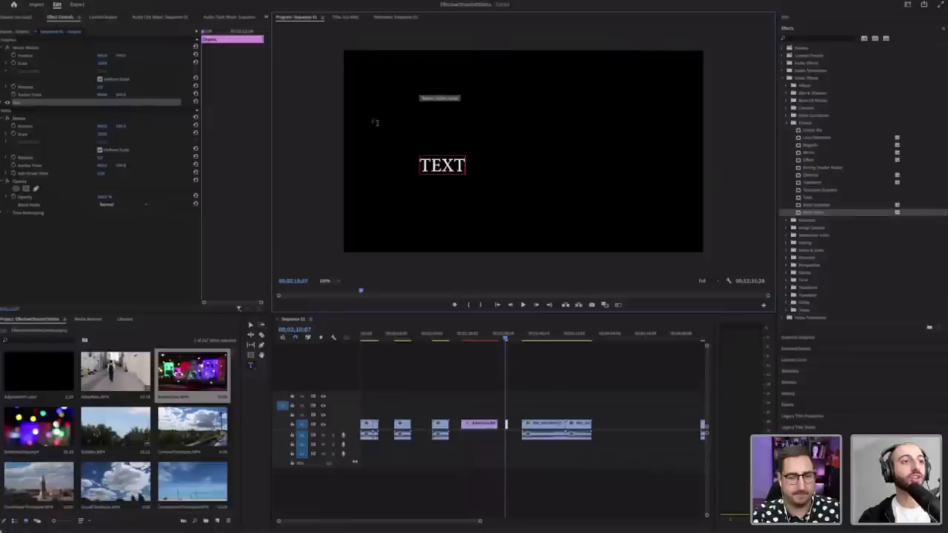
{"action": "left_click", "coordinate": [250, 324]}
{"action": "left_click", "coordinate": [452, 167]}
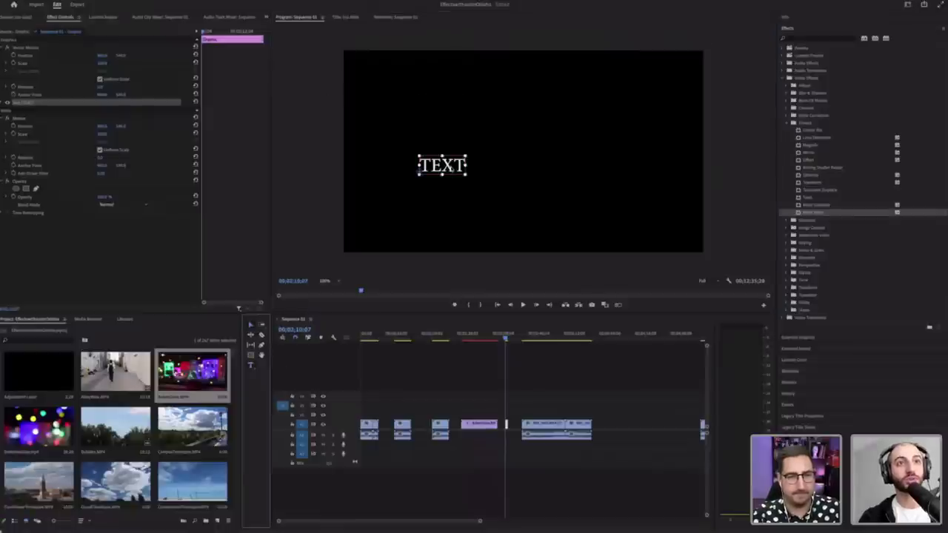
{"action": "left_click_drag", "start_coordinate": [594, 152], "coordinate": [530, 157]}
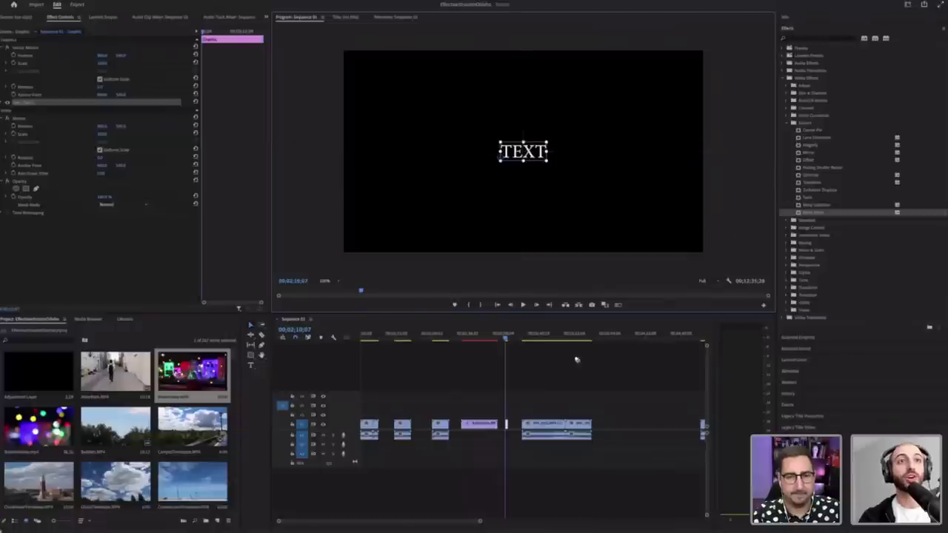
Step: Apply the Wave Warp effect to the "TEXT" title and lengthen its clip in the timeline
{"action": "left_click_drag", "start_coordinate": [578, 359], "coordinate": [507, 424]}
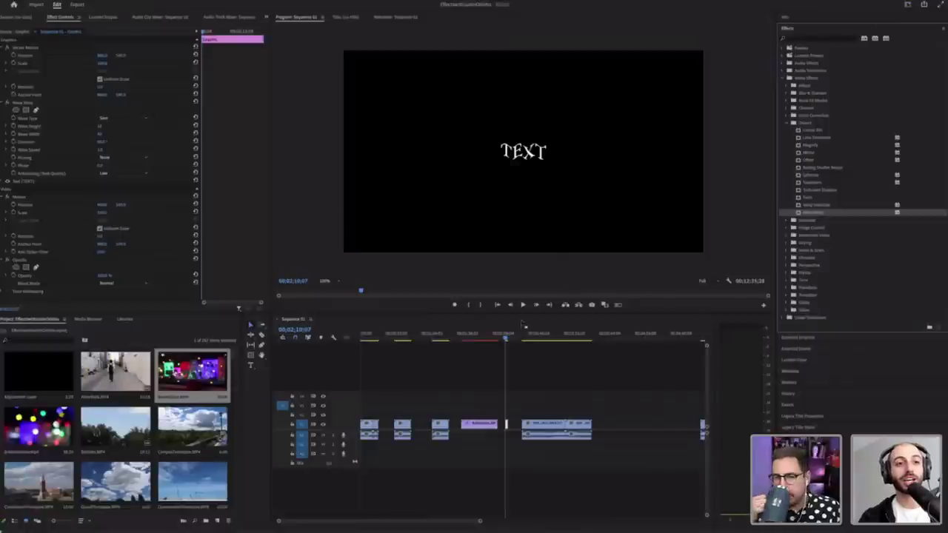
{"action": "left_click_drag", "start_coordinate": [478, 522], "coordinate": [374, 522]}
{"action": "left_click_drag", "start_coordinate": [562, 423], "coordinate": [596, 421]}
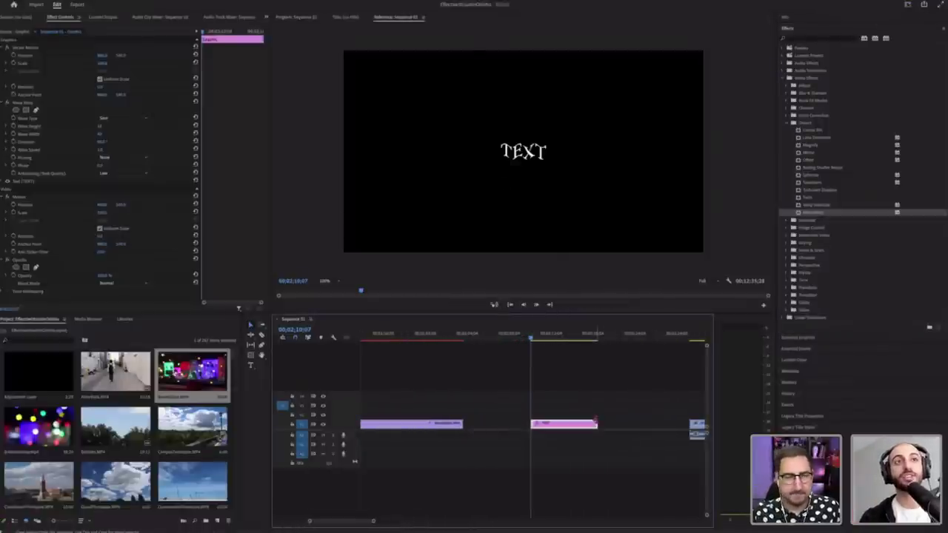
Step: Play back the warped title and increase its wave width until the letters follow one broad curve
{"action": "key", "text": "space"}
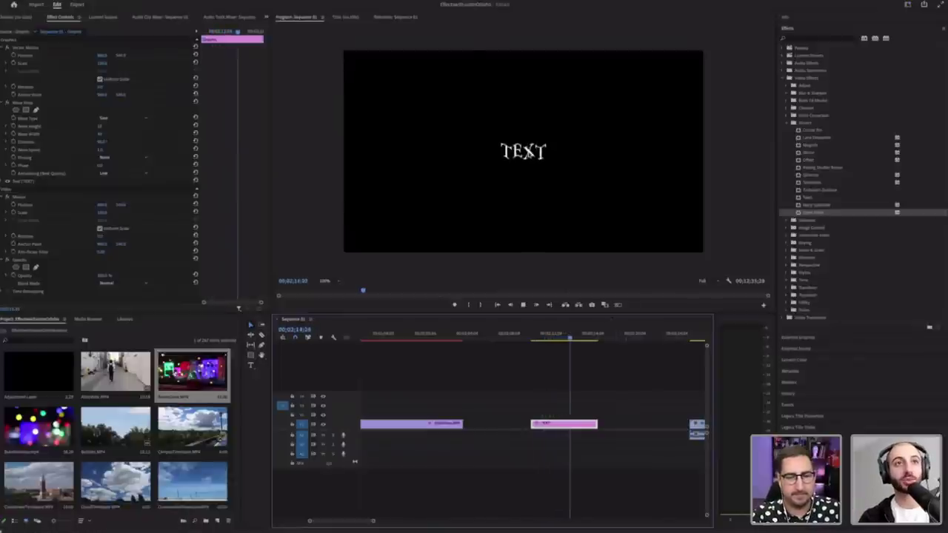
{"action": "key", "text": "space"}
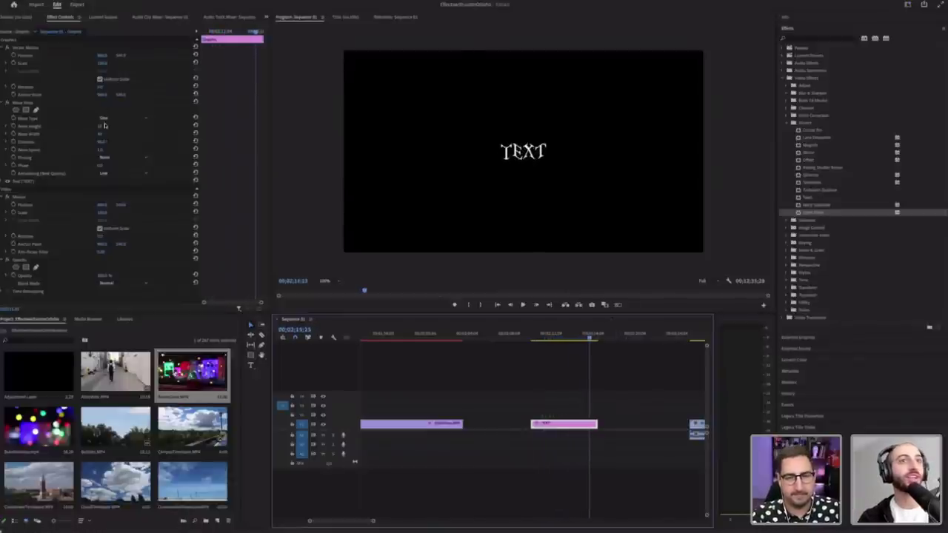
{"action": "left_click_drag", "start_coordinate": [100, 134], "coordinate": [145, 137]}
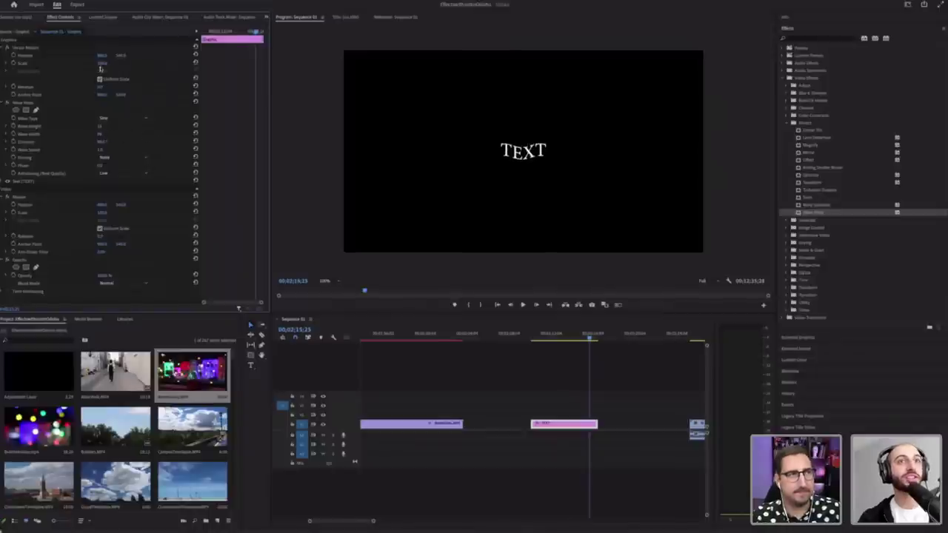
Step: Enlarge the "TEXT" title, apply the Posterize Time effect to it, and return the playhead to the title's start
{"action": "left_click_drag", "start_coordinate": [102, 63], "coordinate": [120, 63]}
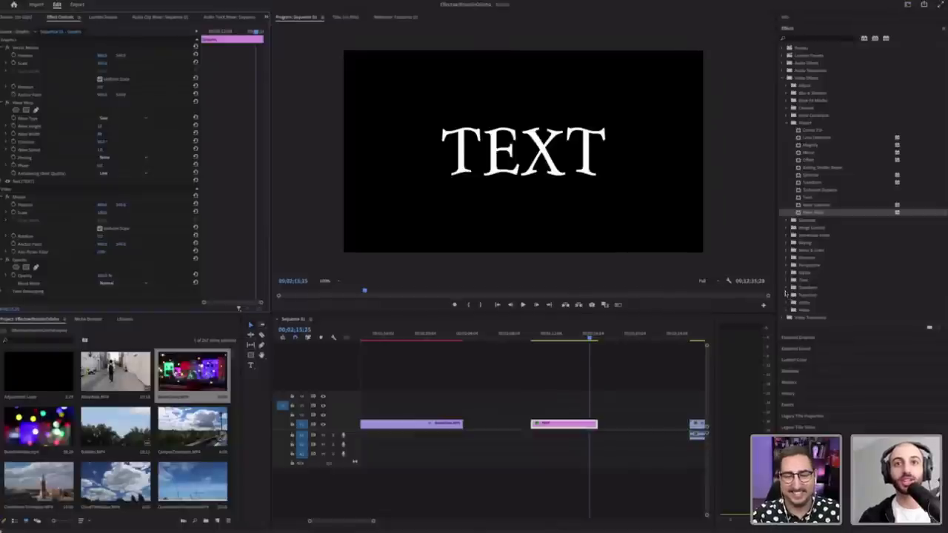
{"action": "left_click", "coordinate": [788, 280]}
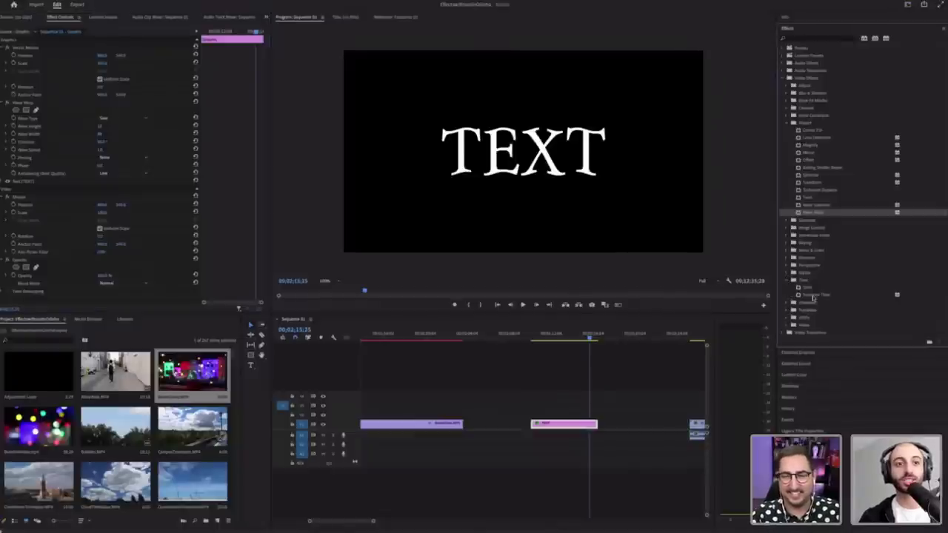
{"action": "left_click_drag", "start_coordinate": [817, 295], "coordinate": [571, 425]}
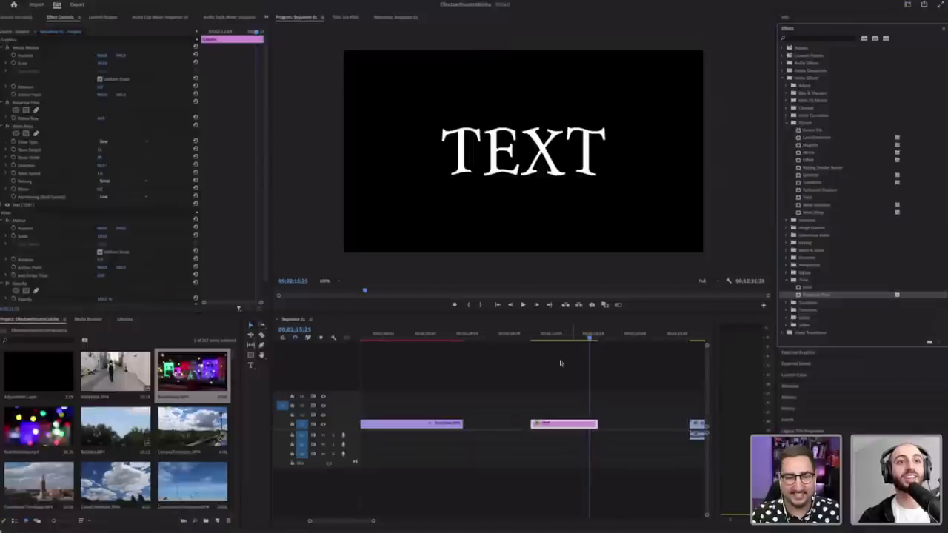
{"action": "left_click", "coordinate": [534, 338]}
{"action": "left_click_drag", "start_coordinate": [534, 338], "coordinate": [533, 338]}
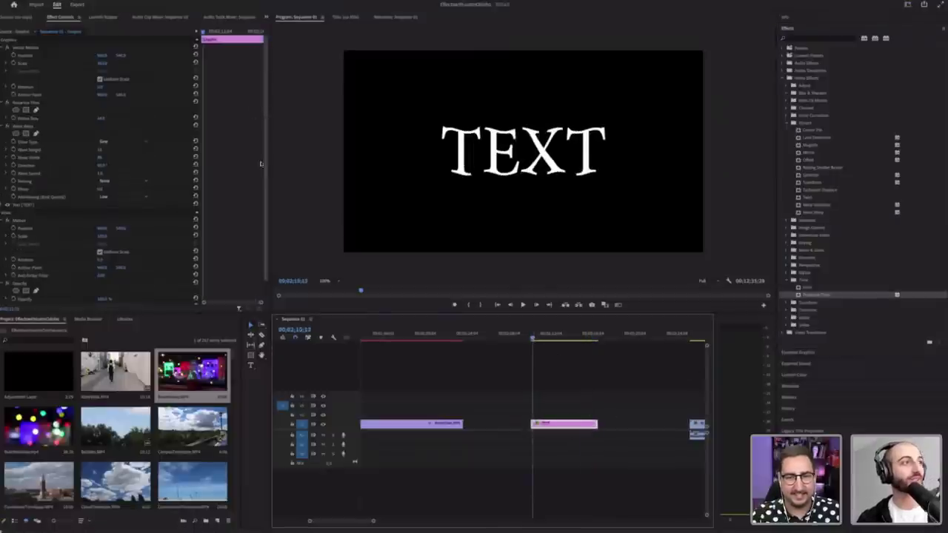
Step: Move the title's Posterize Time effect below Wave Warp in the effect order
{"action": "scroll", "coordinate": [262, 117], "scroll_direction": "down", "scroll_amount": 2}
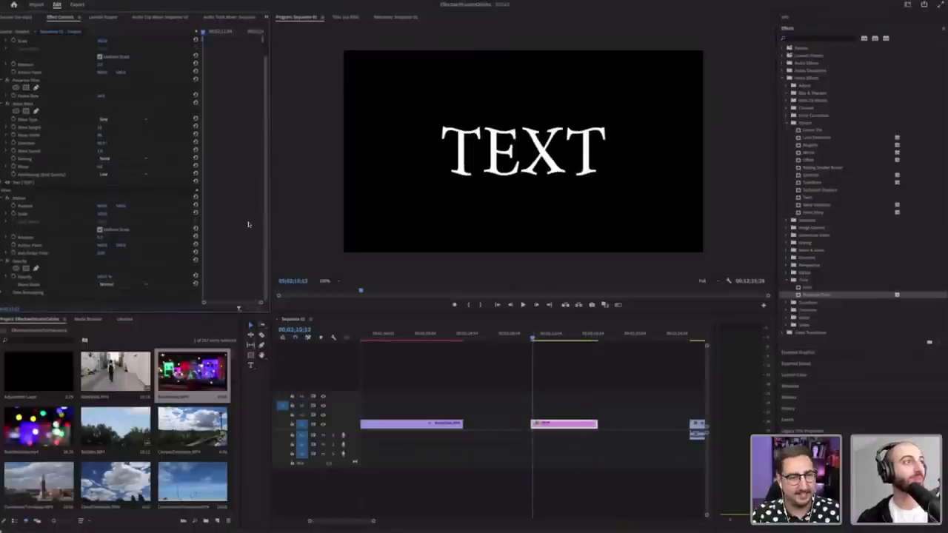
{"action": "left_click", "coordinate": [7, 198]}
{"action": "left_click", "coordinate": [41, 103]}
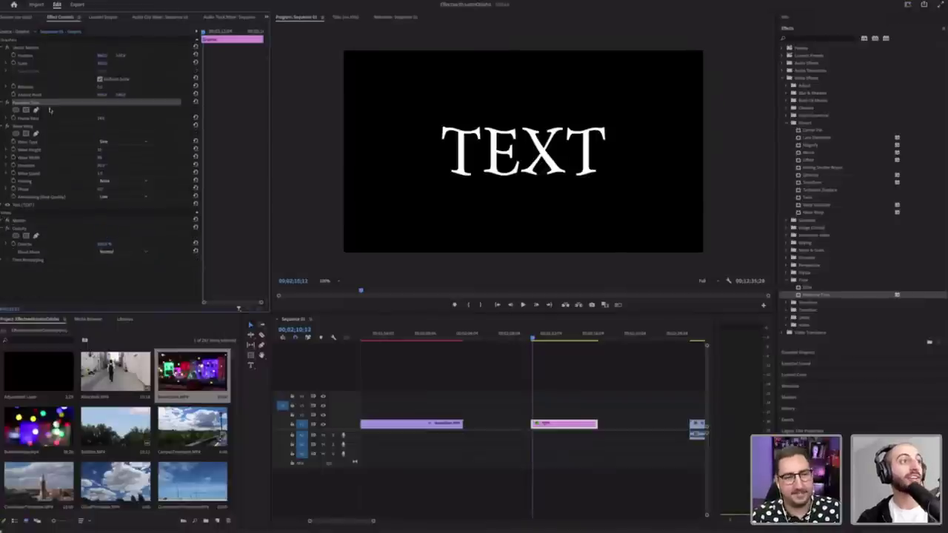
{"action": "left_click_drag", "start_coordinate": [34, 106], "coordinate": [33, 205]}
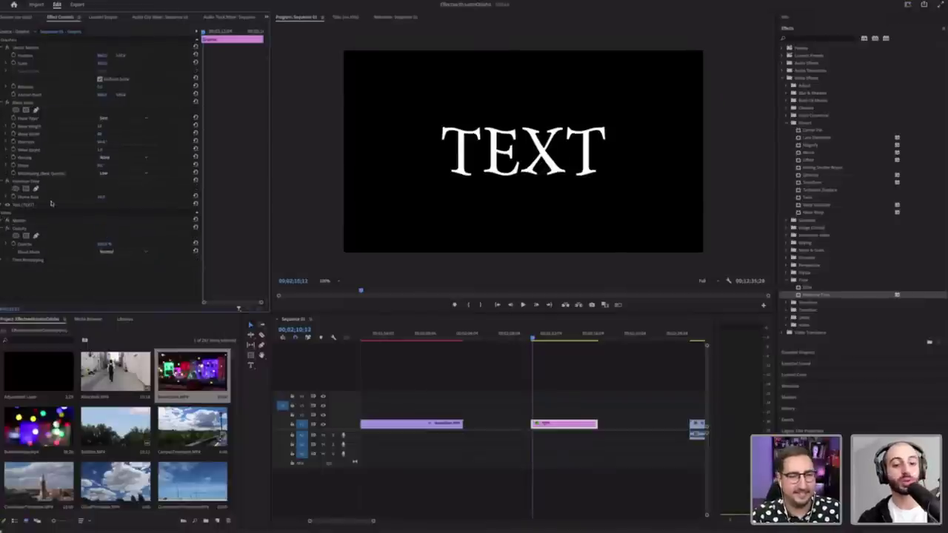
Step: Set the Posterize Time frame rate to 2 and play back the title
{"action": "left_click", "coordinate": [102, 197]}
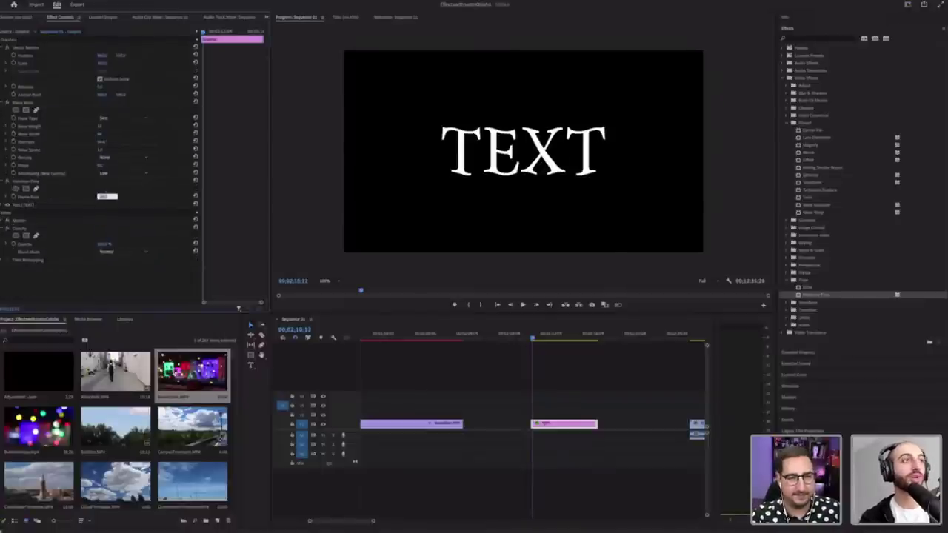
{"action": "type", "text": "2"}
{"action": "key", "text": "Return"}
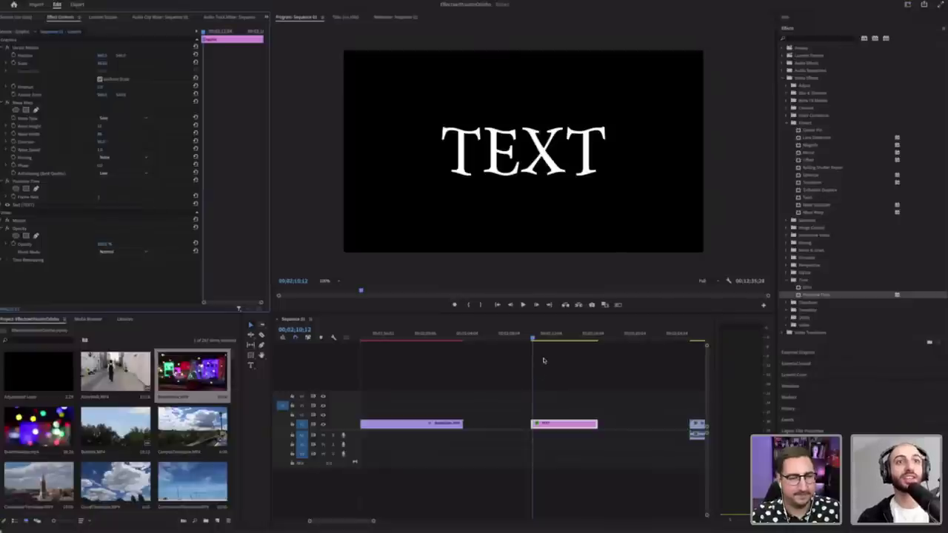
{"action": "key", "text": "space"}
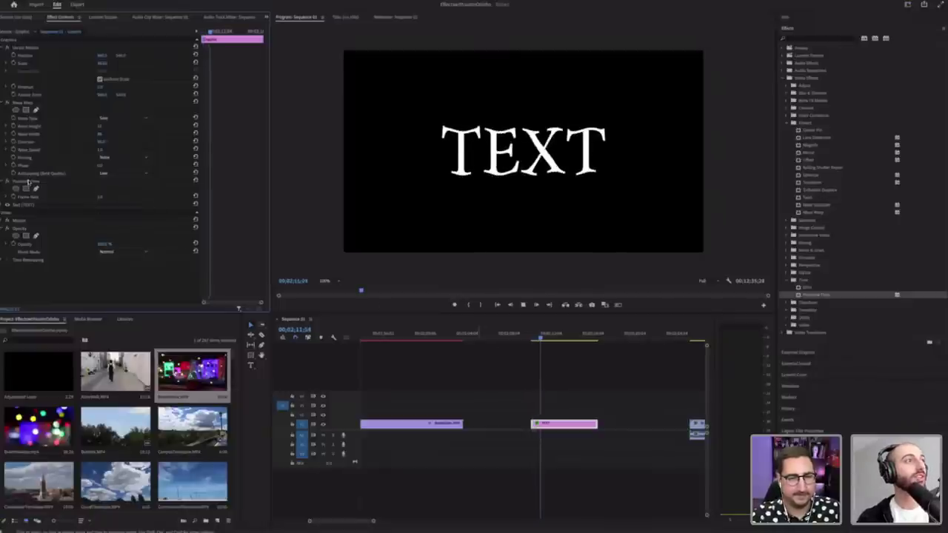
Step: Move Posterize Time back above Wave Warp and replay the title from its start
{"action": "left_click_drag", "start_coordinate": [20, 92], "coordinate": [22, 98]}
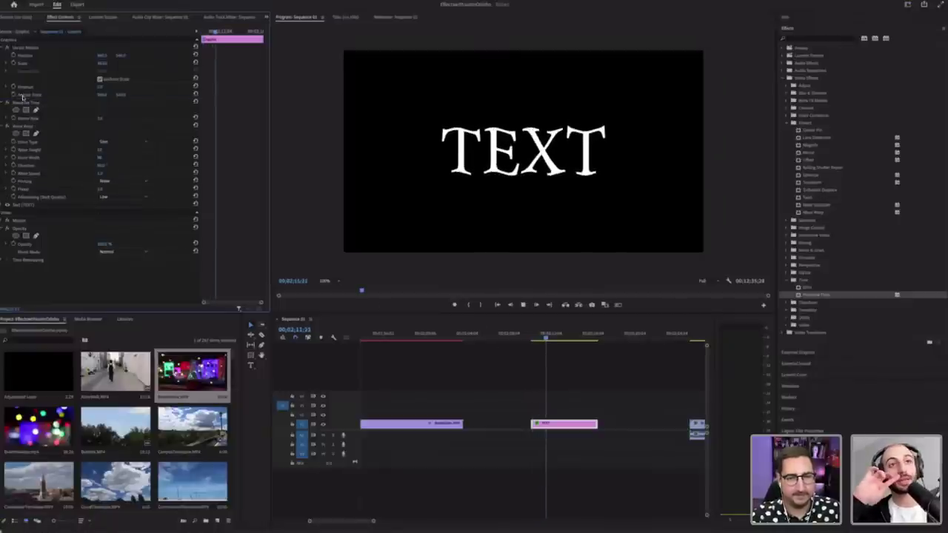
{"action": "left_click", "coordinate": [533, 340]}
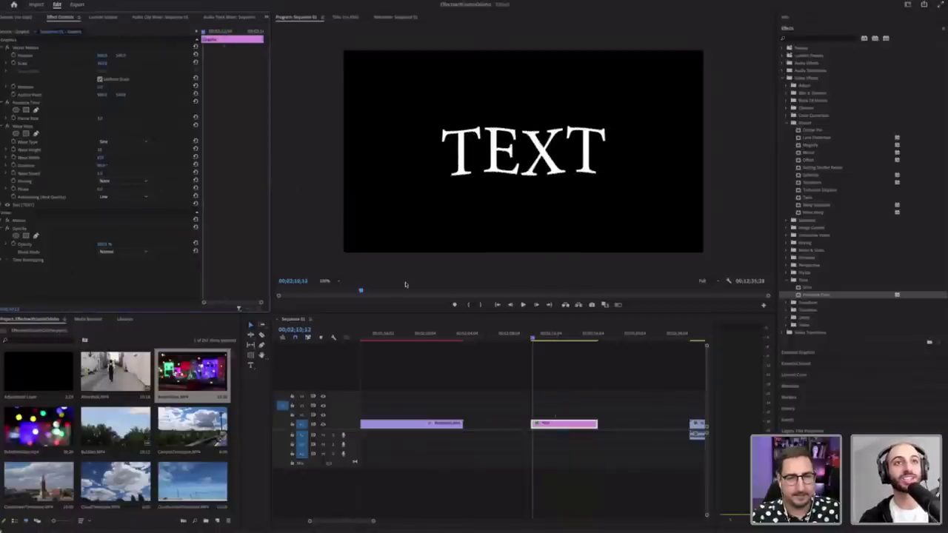
{"action": "key", "text": "space"}
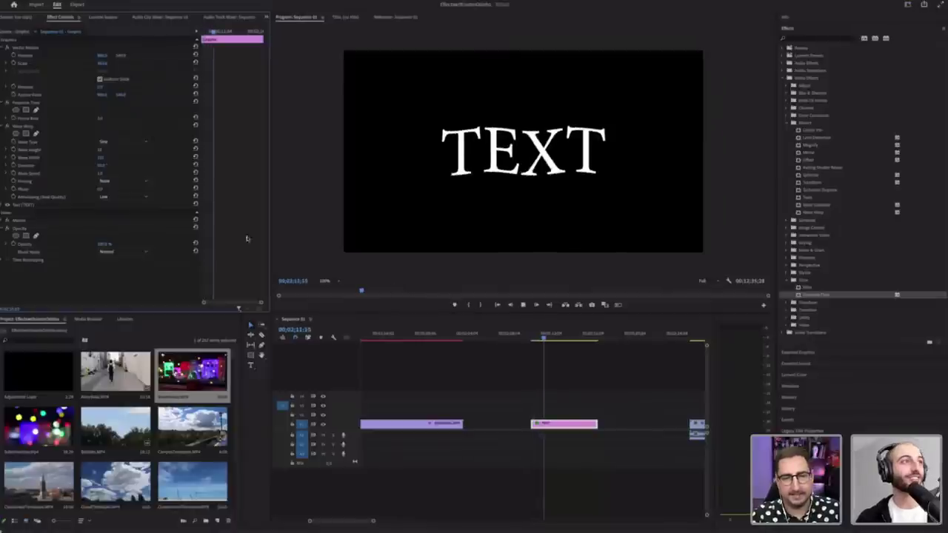
{"action": "key", "text": "space"}
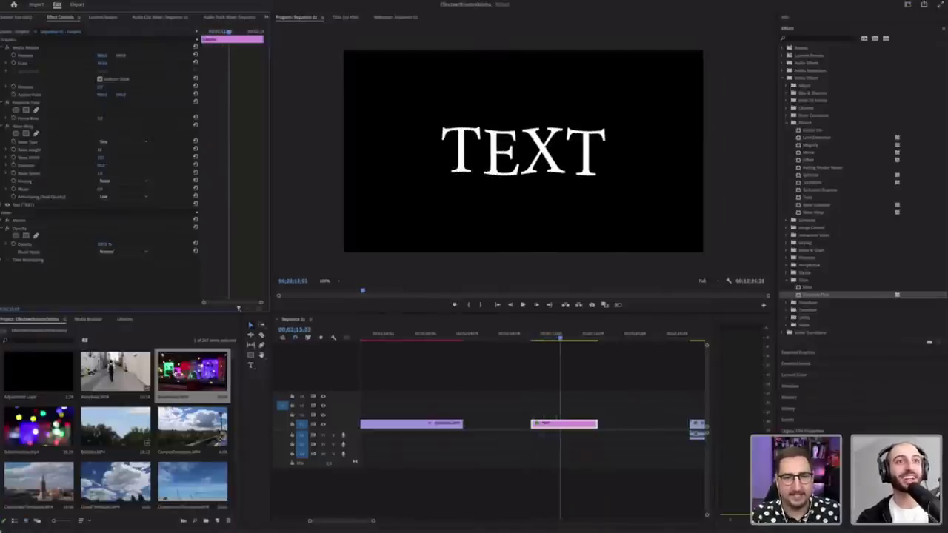
{"action": "left_click", "coordinate": [535, 338]}
{"action": "key", "text": "space"}
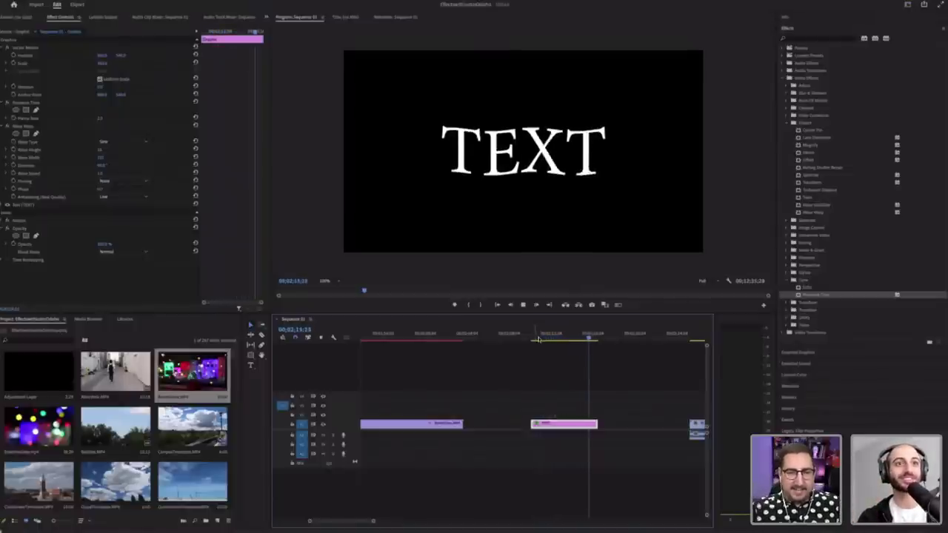
{"action": "left_click_drag", "start_coordinate": [208, 32], "coordinate": [201, 32]}
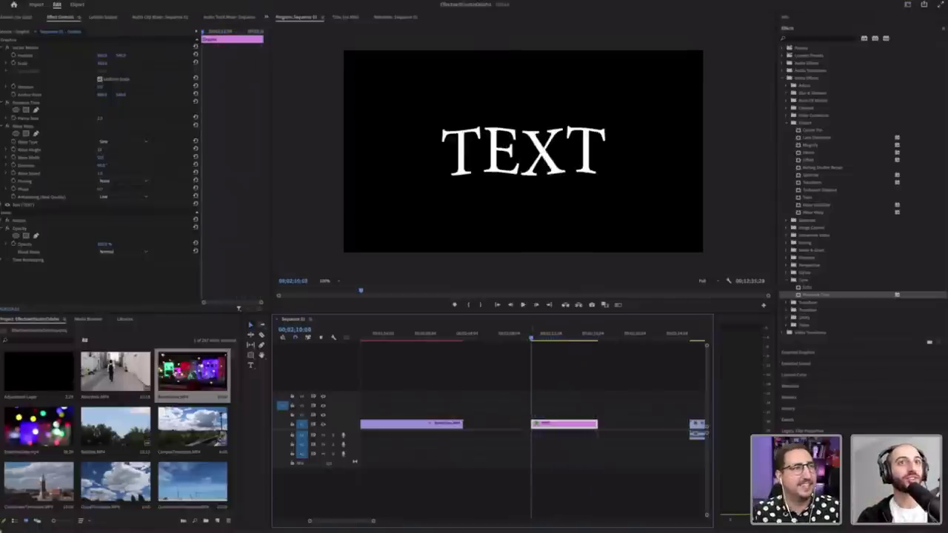
Step: Change the title's Wave Warp wave type to Semicircle and play back the result
{"action": "left_click", "coordinate": [120, 144]}
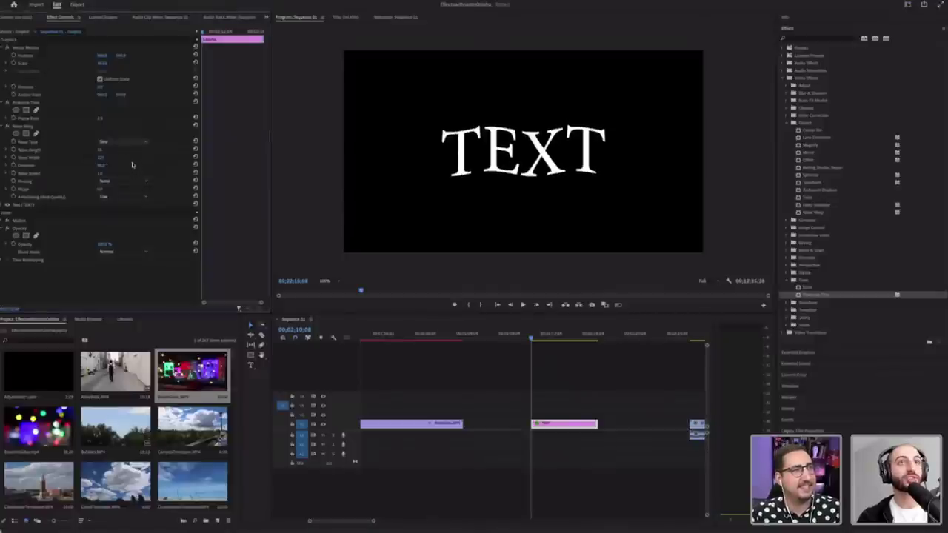
{"action": "left_click", "coordinate": [111, 142]}
{"action": "left_click", "coordinate": [132, 164]}
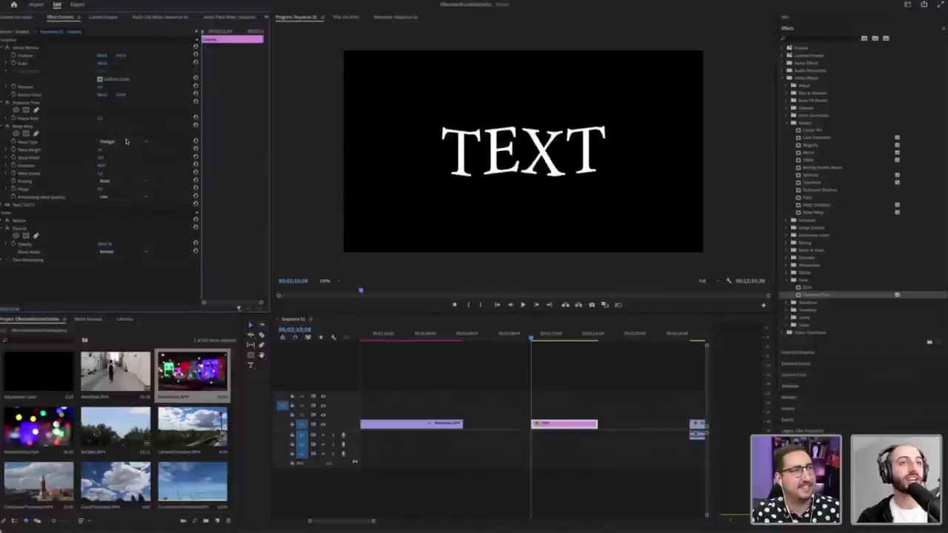
{"action": "left_click", "coordinate": [126, 141]}
{"action": "left_click", "coordinate": [128, 189]}
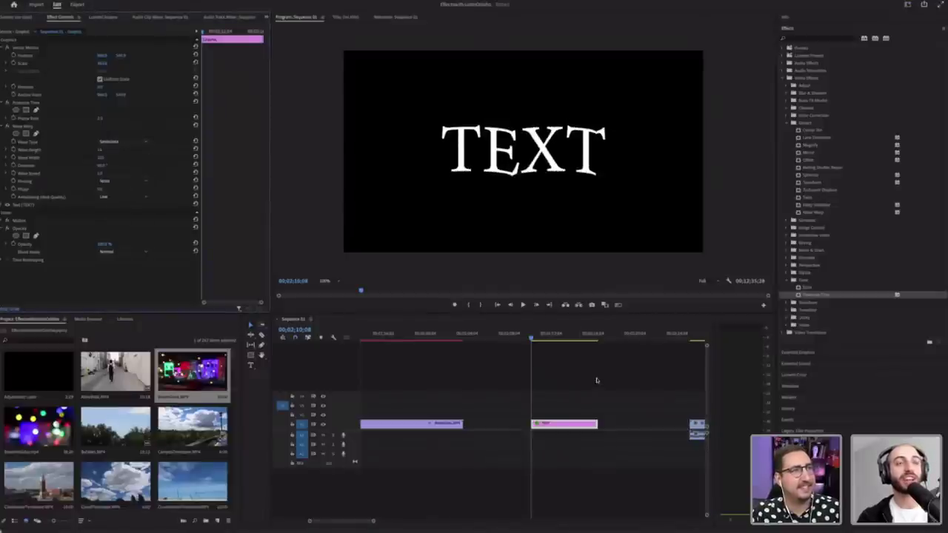
{"action": "key", "text": "space"}
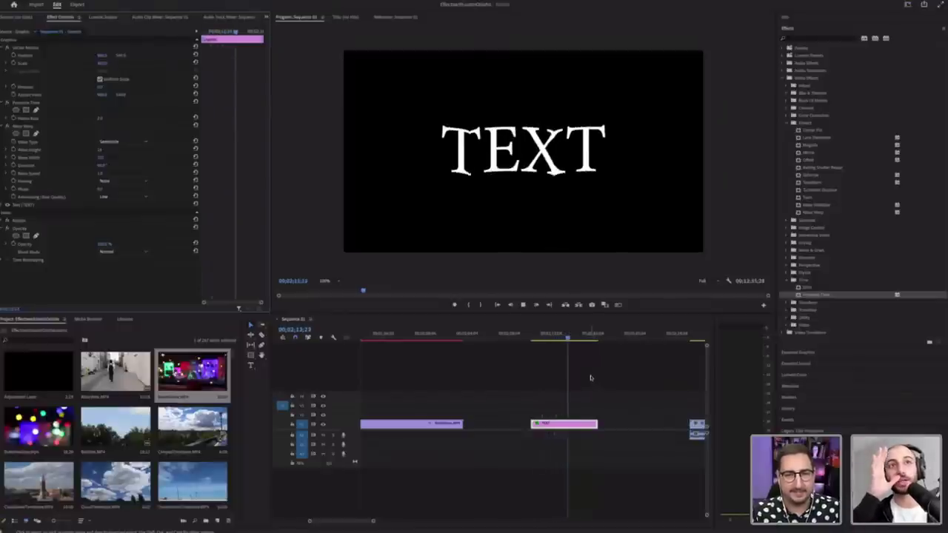
Step: Play the title with Posterize Time and Wave Warp disabled, and again with both effects enabled, to compare
{"action": "left_click", "coordinate": [543, 339]}
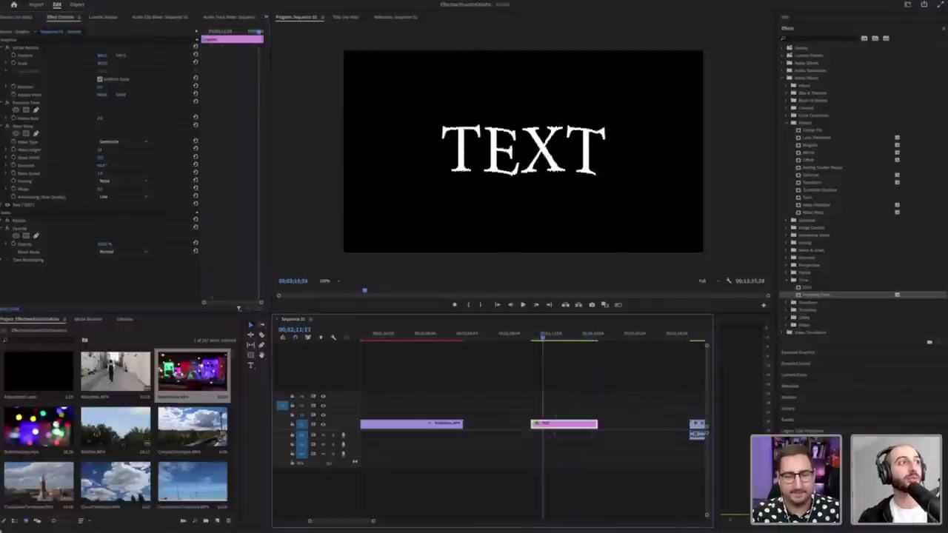
{"action": "left_click", "coordinate": [11, 126]}
{"action": "key", "text": "space"}
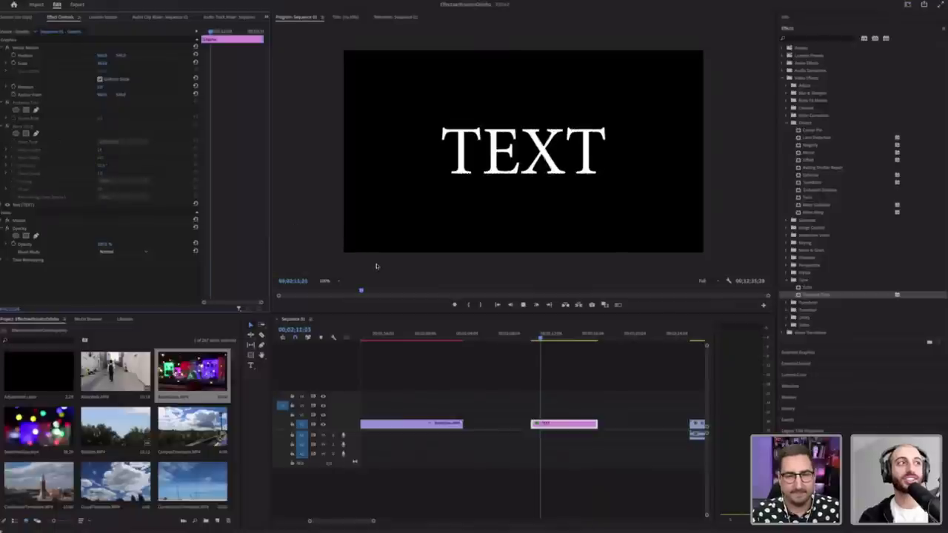
{"action": "left_click", "coordinate": [7, 106]}
{"action": "left_click", "coordinate": [537, 339]}
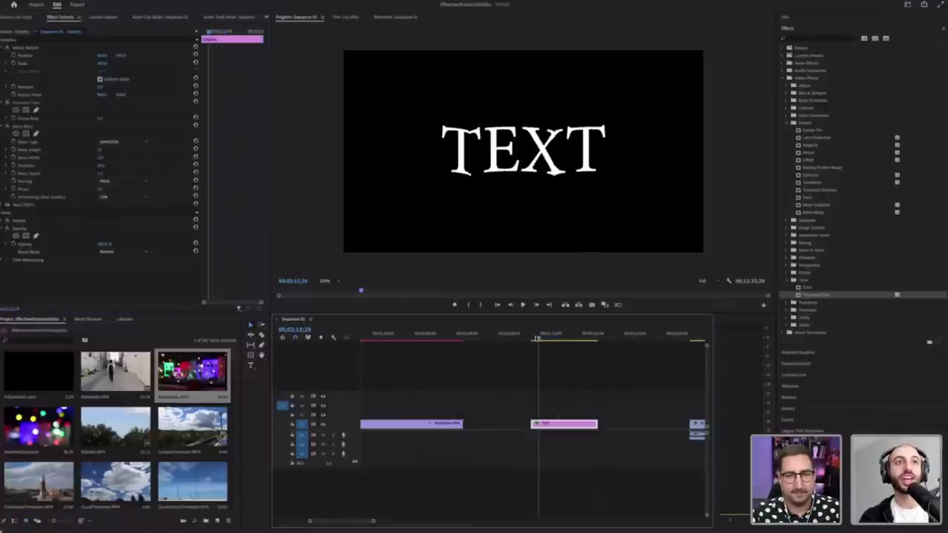
{"action": "key", "text": "space"}
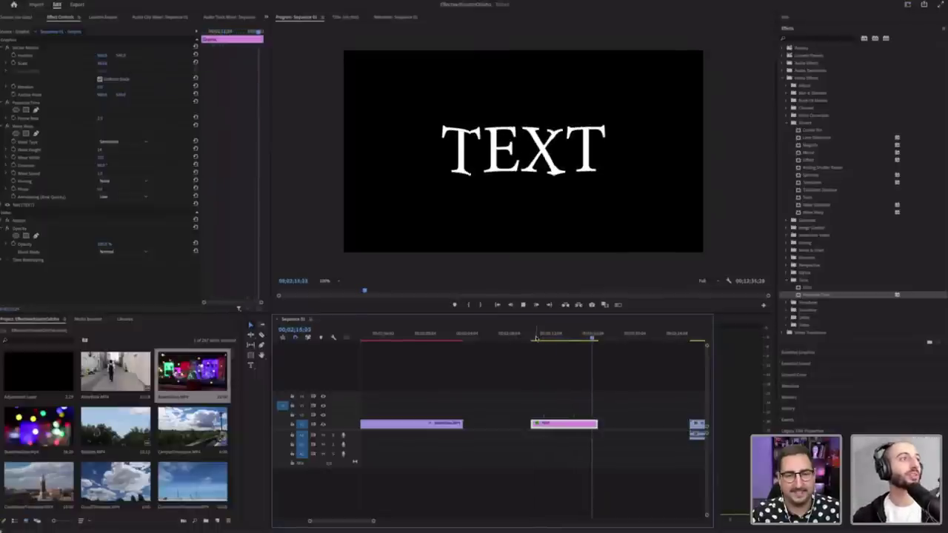
{"action": "key", "text": "space"}
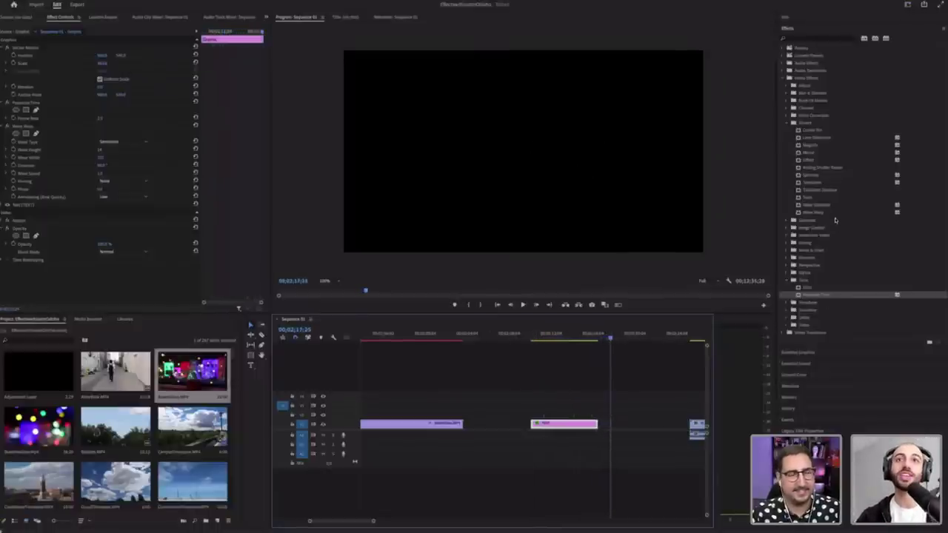
Step: Delete the "TEXT" title from the sequence
{"action": "left_click", "coordinate": [823, 211]}
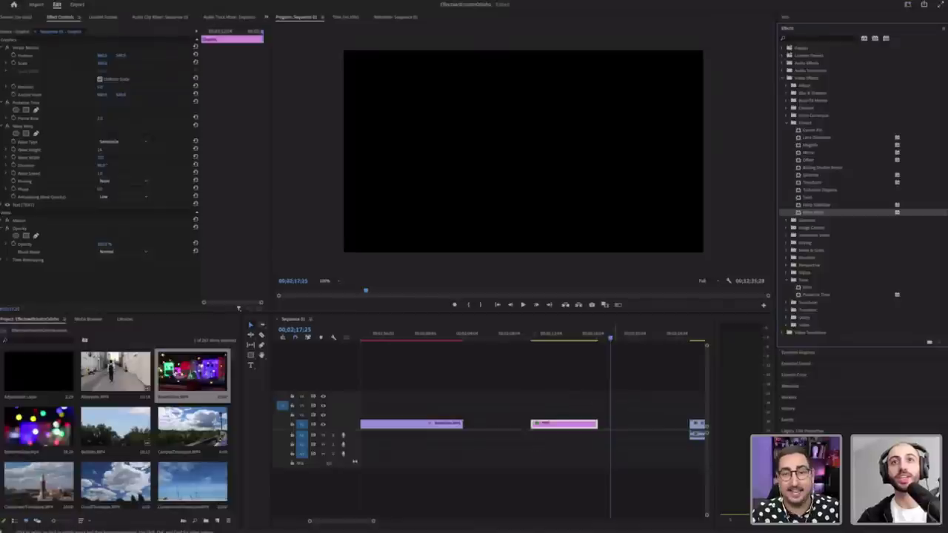
{"action": "left_click", "coordinate": [623, 392]}
{"action": "key", "text": "Delete"}
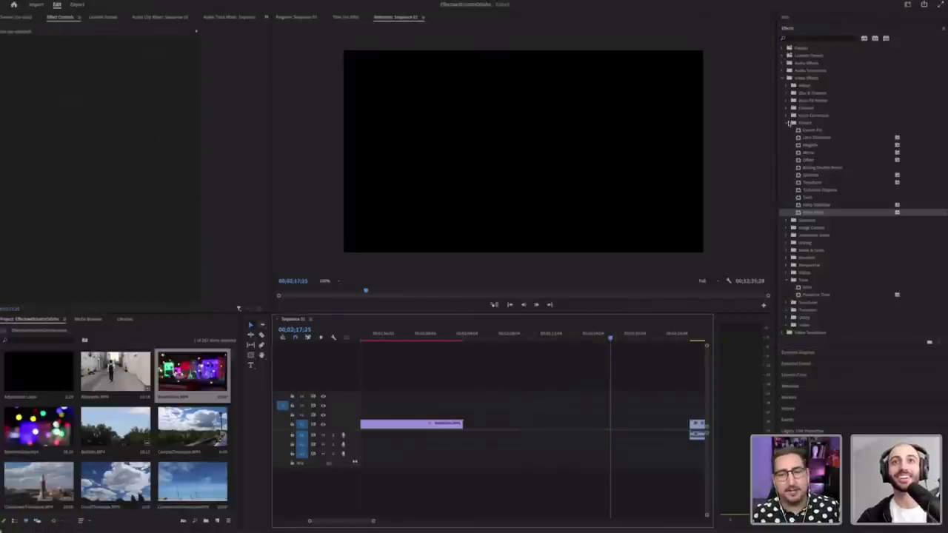
Step: Place the alley walking clip in the empty gap of the sequence and apply the Generate effect 4-Color Gradient to it
{"action": "left_click", "coordinate": [790, 122]}
{"action": "left_click", "coordinate": [788, 131]}
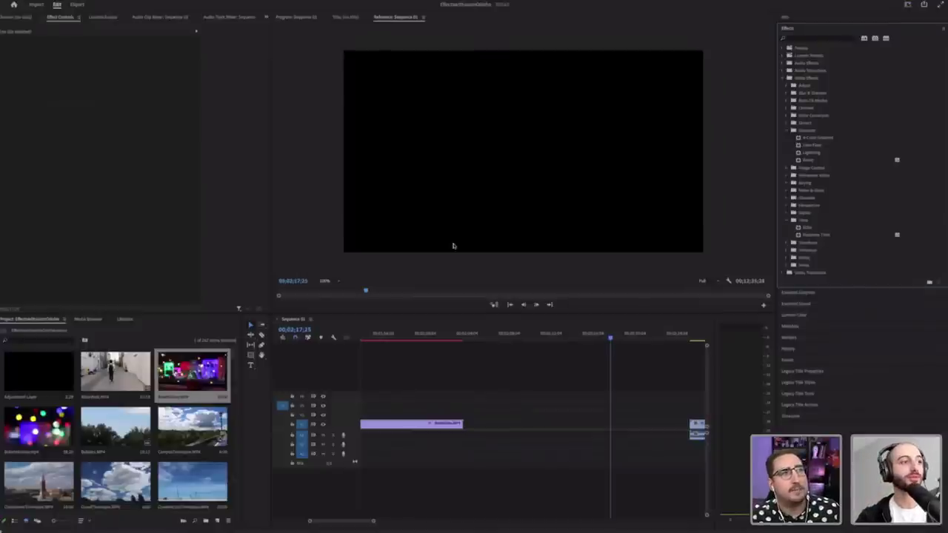
{"action": "left_click_drag", "start_coordinate": [116, 403], "coordinate": [506, 429]}
{"action": "left_click_drag", "start_coordinate": [637, 311], "coordinate": [549, 437]}
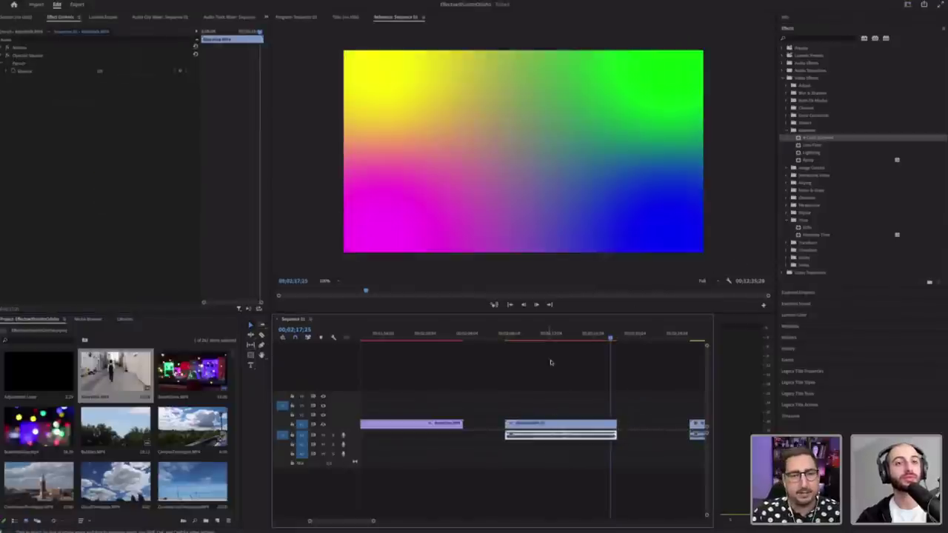
Step: Show the alley clip's 4-Color Gradient settings and play the clip from near its start
{"action": "left_click", "coordinate": [552, 337]}
{"action": "left_click", "coordinate": [572, 374]}
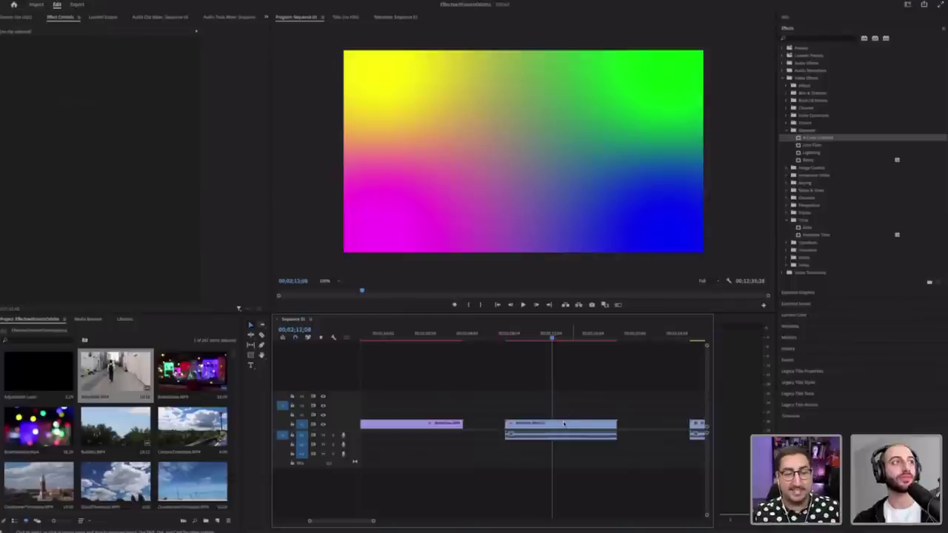
{"action": "left_click", "coordinate": [565, 424]}
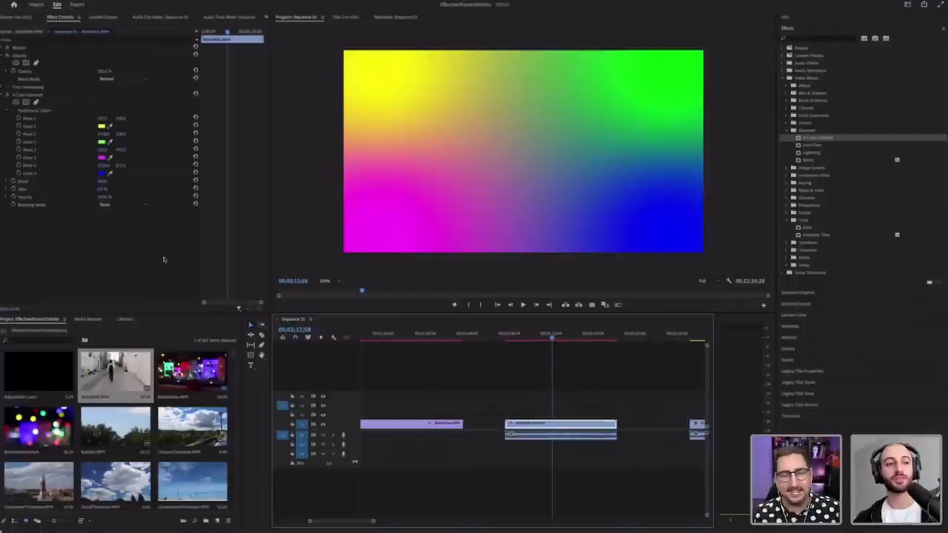
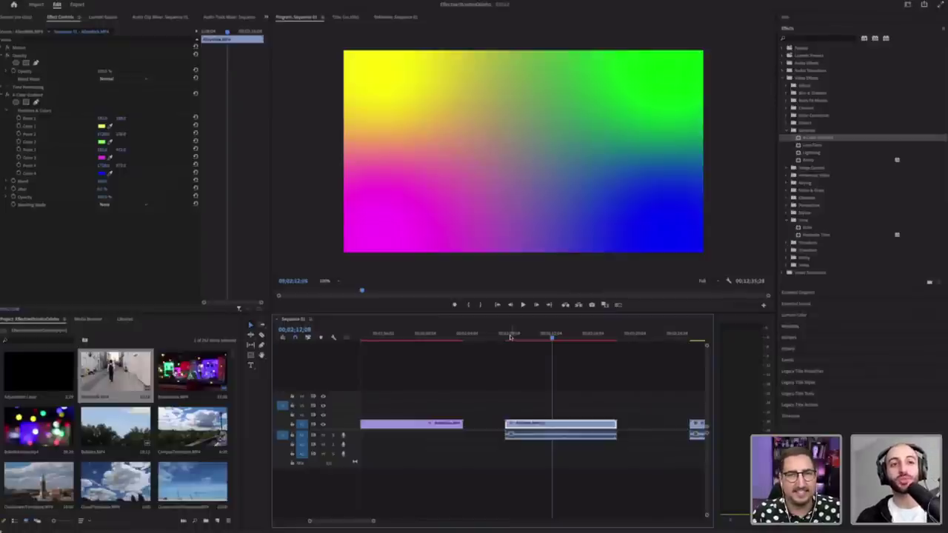
{"action": "left_click", "coordinate": [509, 337]}
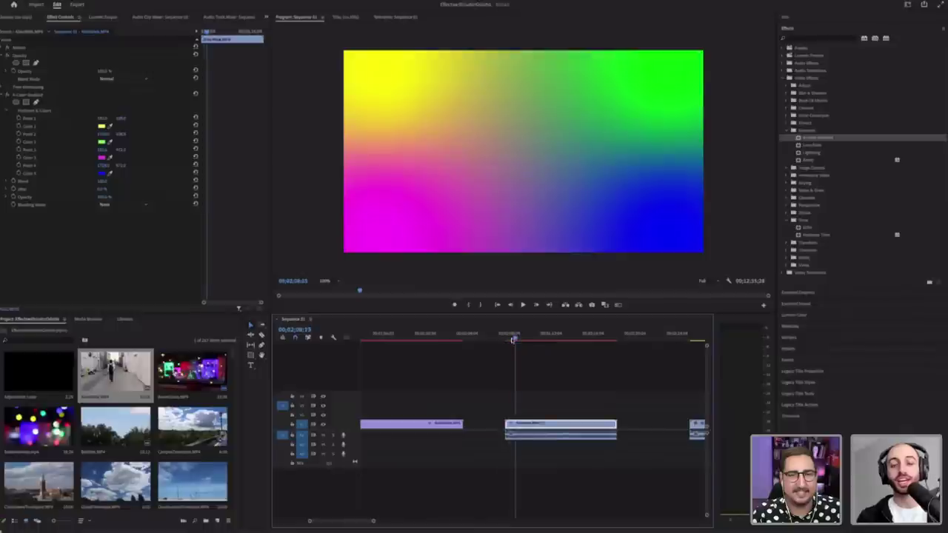
{"action": "left_click", "coordinate": [511, 338]}
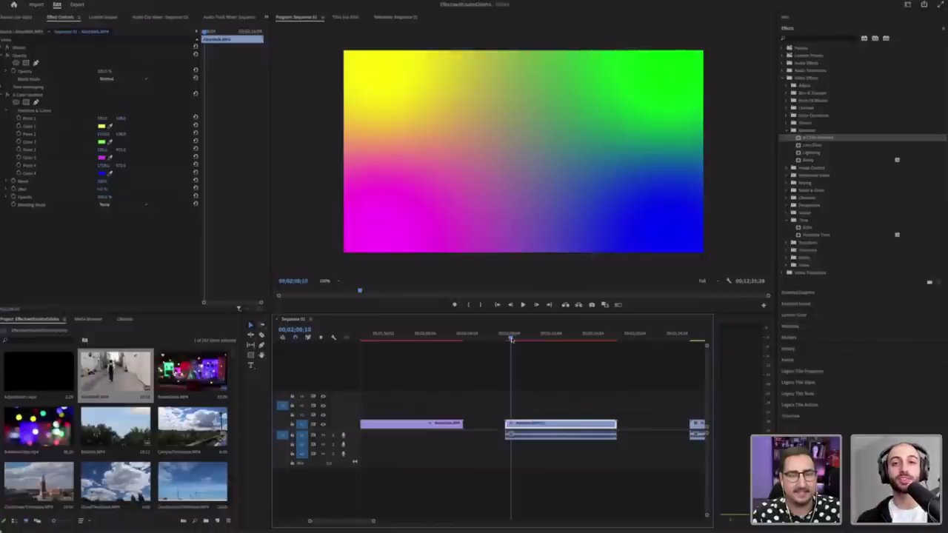
{"action": "key", "text": "space"}
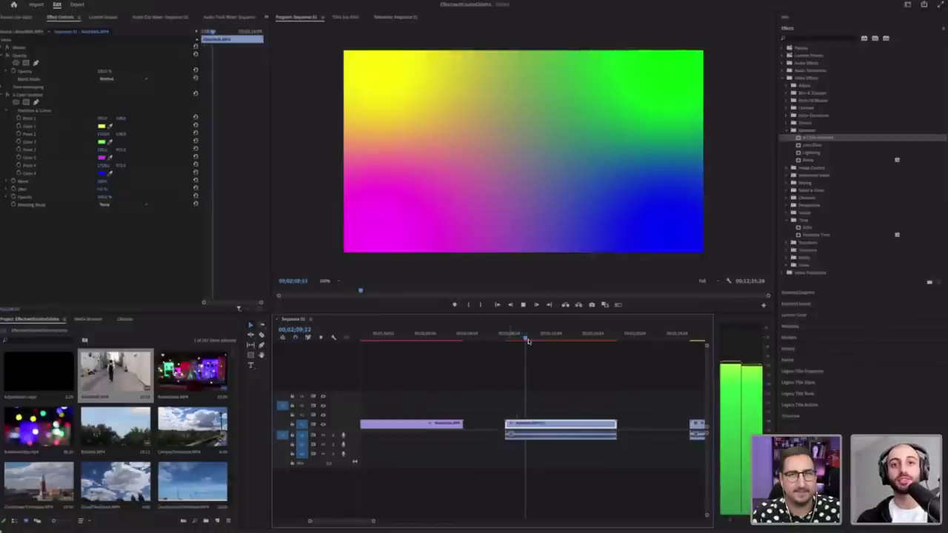
Step: Preview the alley clip's 4-Color Gradient at several points and apply the Generate effect Ramp to the clip
{"action": "key", "text": "space"}
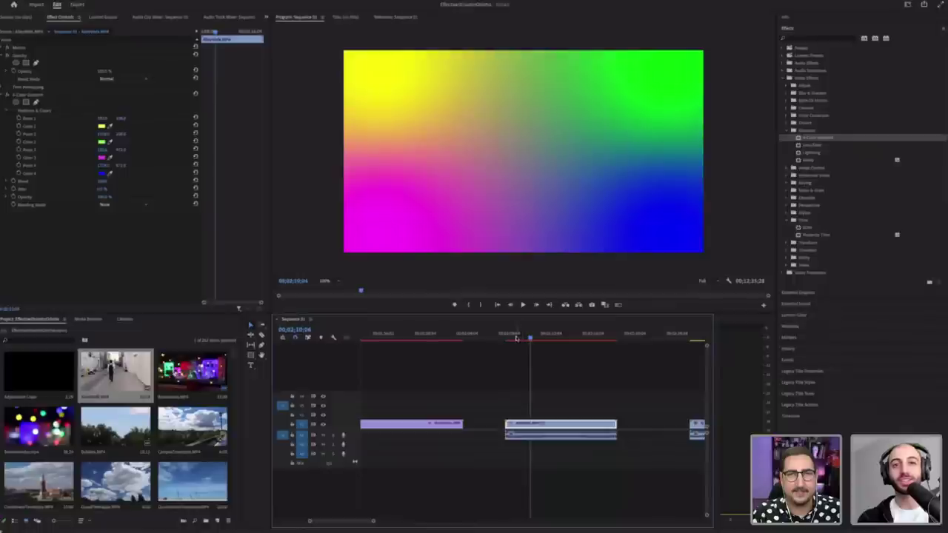
{"action": "left_click", "coordinate": [516, 338]}
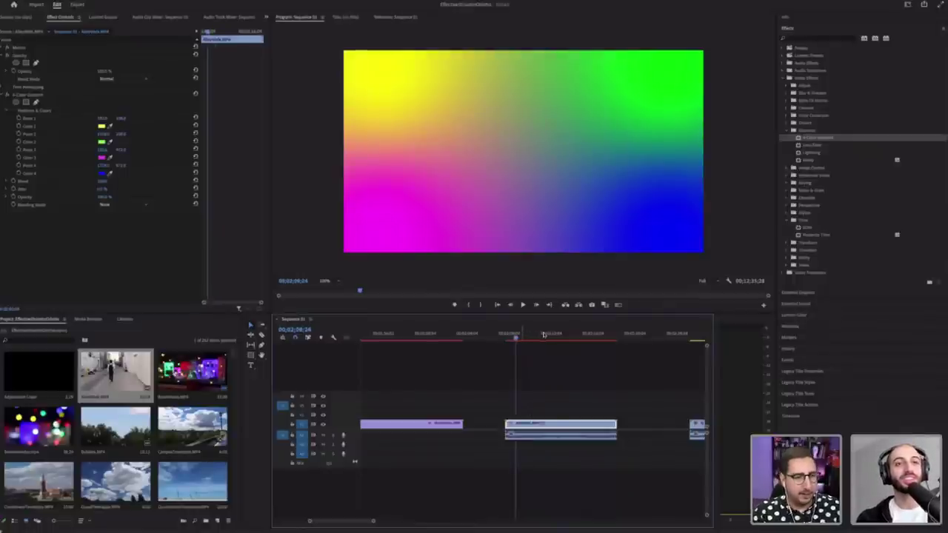
{"action": "left_click", "coordinate": [545, 337]}
{"action": "mouse_move", "coordinate": [568, 338]}
{"action": "left_mouse_down"}
{"action": "mouse_move", "coordinate": [579, 340]}
{"action": "mouse_move", "coordinate": [564, 343]}
{"action": "left_mouse_up"}
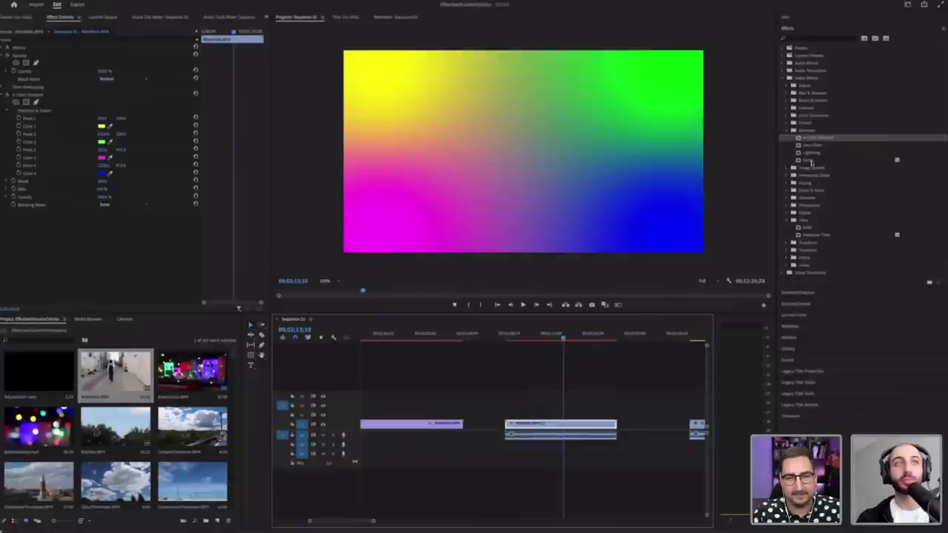
{"action": "left_click_drag", "start_coordinate": [807, 160], "coordinate": [65, 210]}
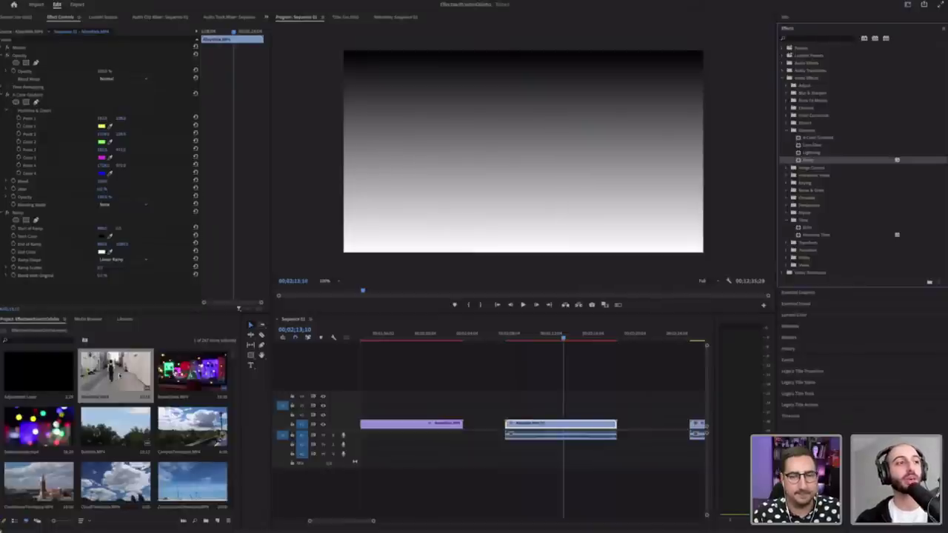
Step: Create a blue color matte with the default video settings and the name Color Matte
{"action": "left_click", "coordinate": [119, 377]}
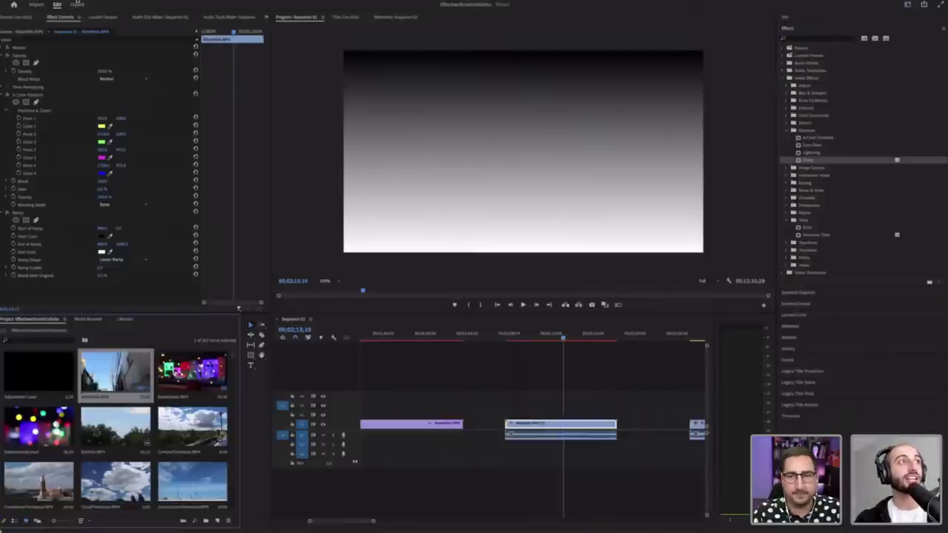
{"action": "left_click", "coordinate": [59, 2]}
{"action": "mouse_move", "coordinate": [70, 12]}
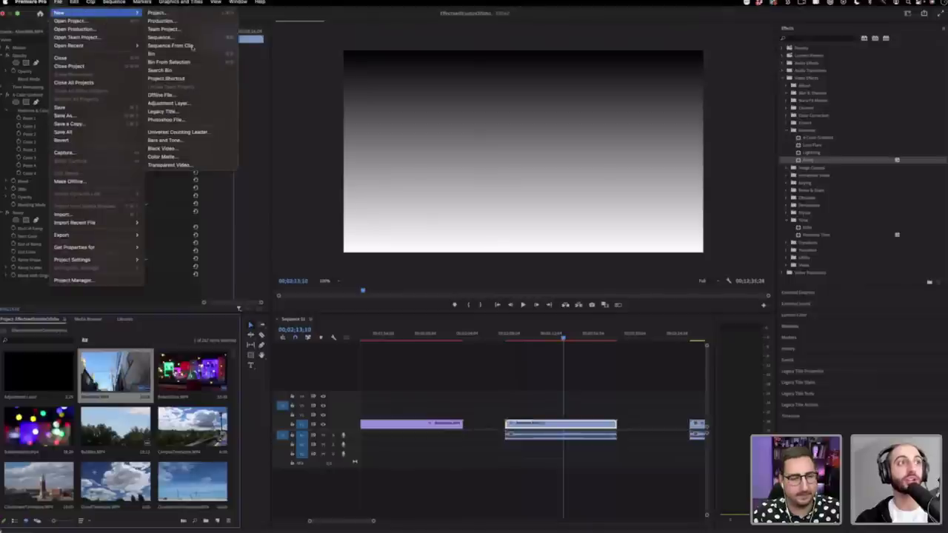
{"action": "left_click", "coordinate": [194, 157]}
{"action": "left_click", "coordinate": [522, 304]}
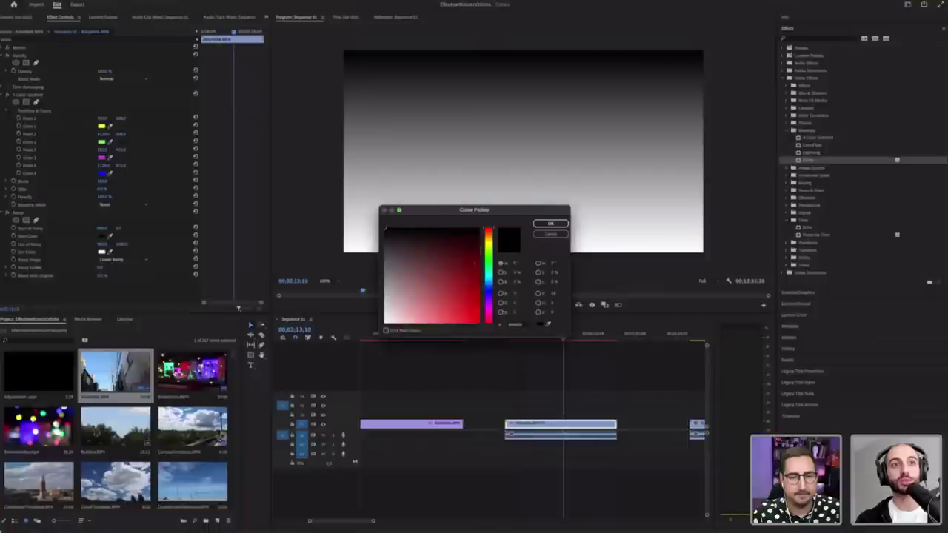
{"action": "left_click", "coordinate": [488, 290]}
{"action": "left_click", "coordinate": [551, 223]}
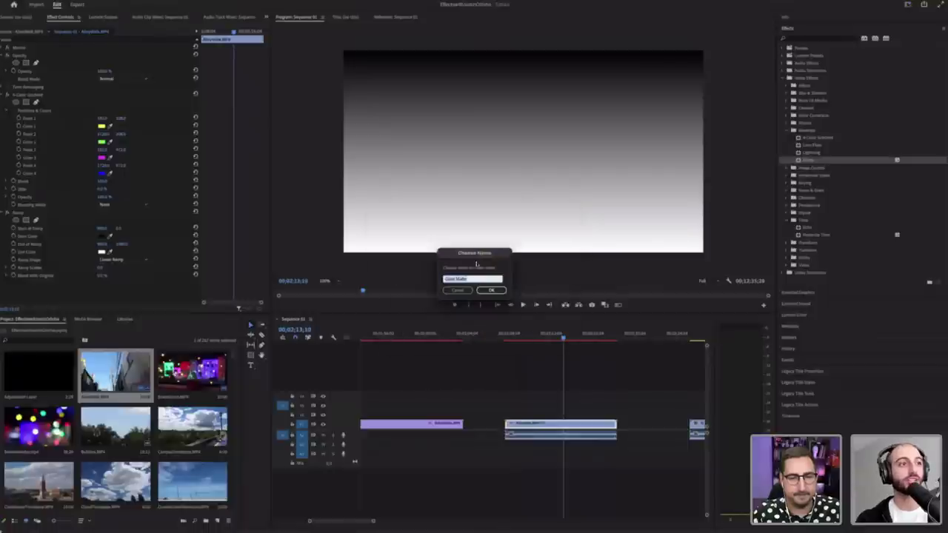
{"action": "left_click", "coordinate": [491, 290]}
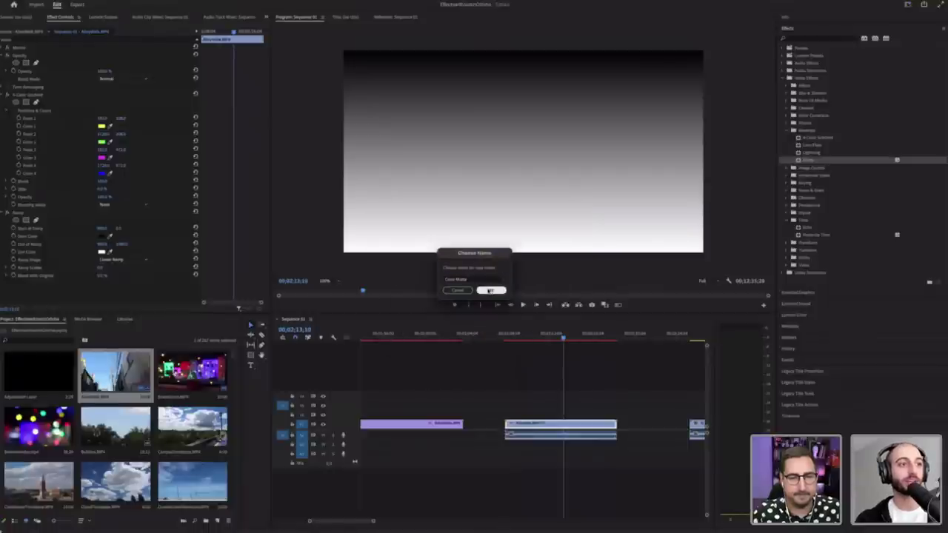
Step: Place the blue color matte on the track above the alley clip and disable the alley clip's Ramp and 4-Color Gradient effects
{"action": "scroll", "coordinate": [215, 415], "scroll_direction": "up", "scroll_amount": 15}
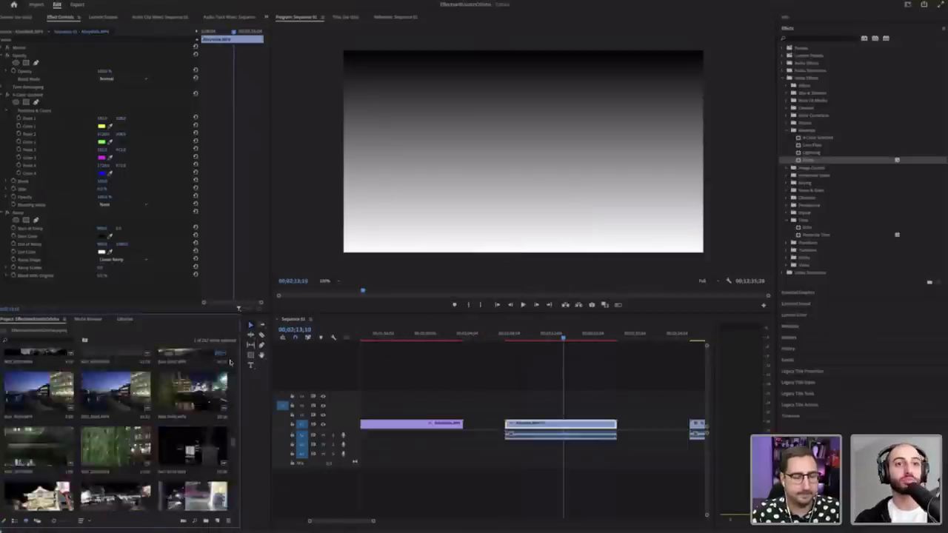
{"action": "left_click_drag", "start_coordinate": [187, 494], "coordinate": [553, 406]}
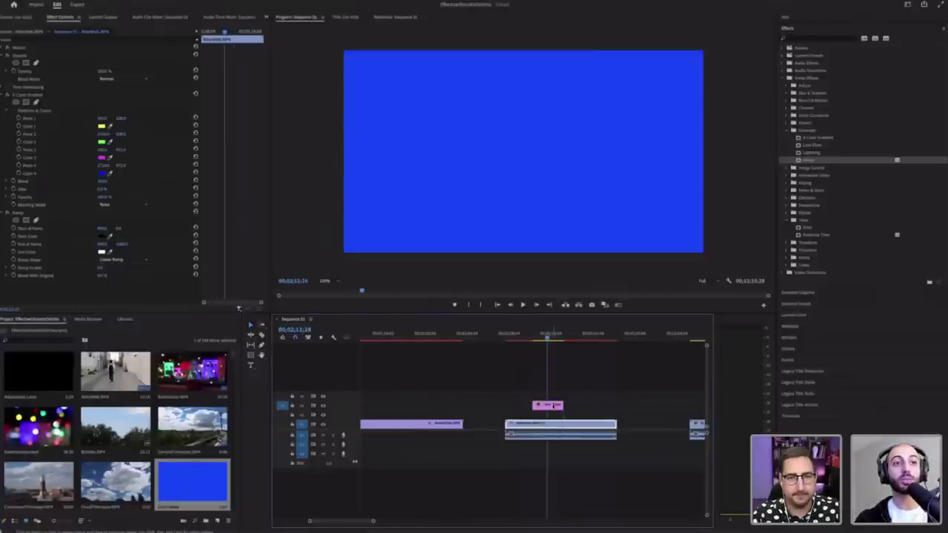
{"action": "left_click", "coordinate": [553, 406]}
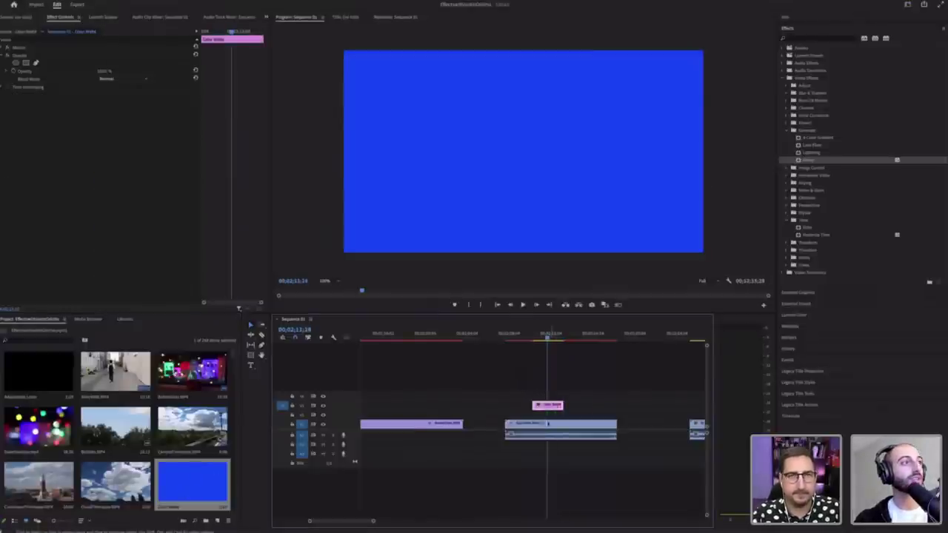
{"action": "left_click", "coordinate": [548, 425]}
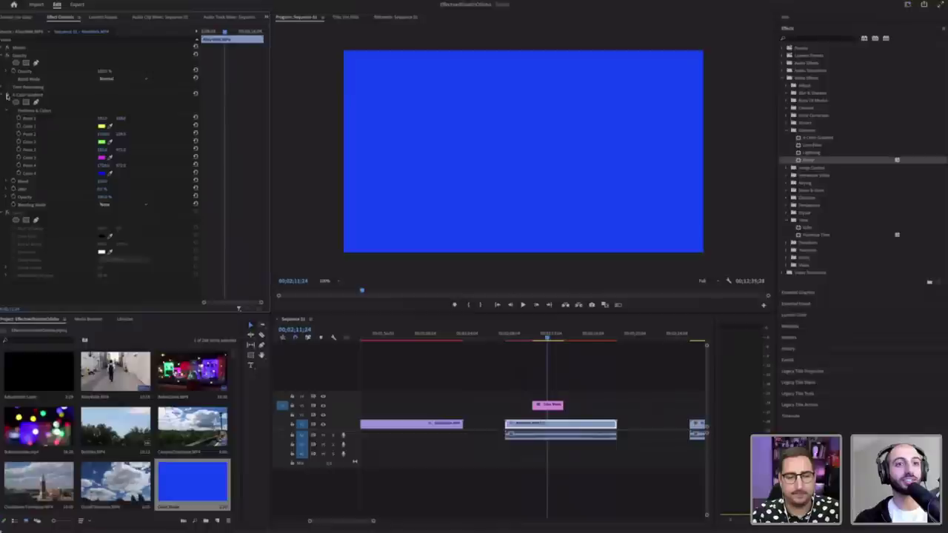
Step: Set the color matte's blend mode to Multiply and extend the matte to the end of the alley clip
{"action": "left_click", "coordinate": [553, 406]}
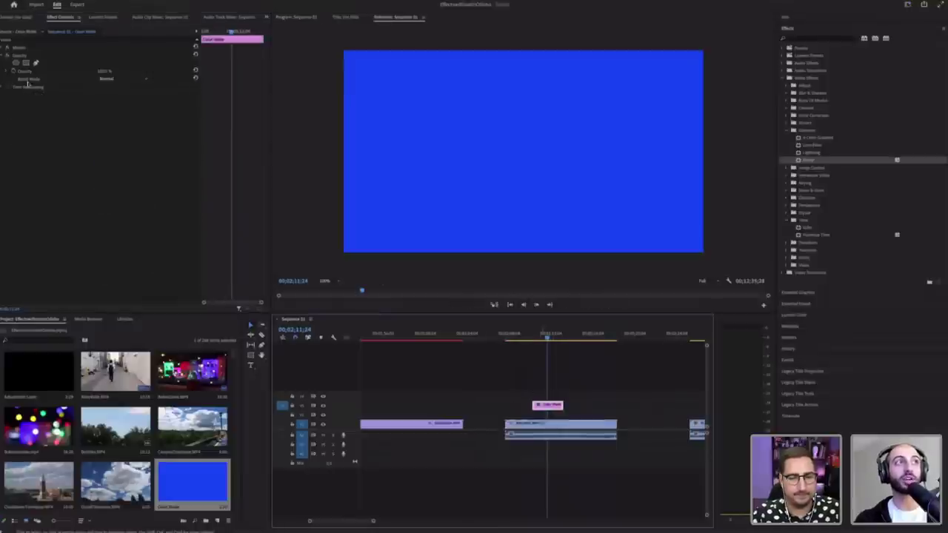
{"action": "left_click", "coordinate": [106, 79]}
{"action": "left_click", "coordinate": [121, 112]}
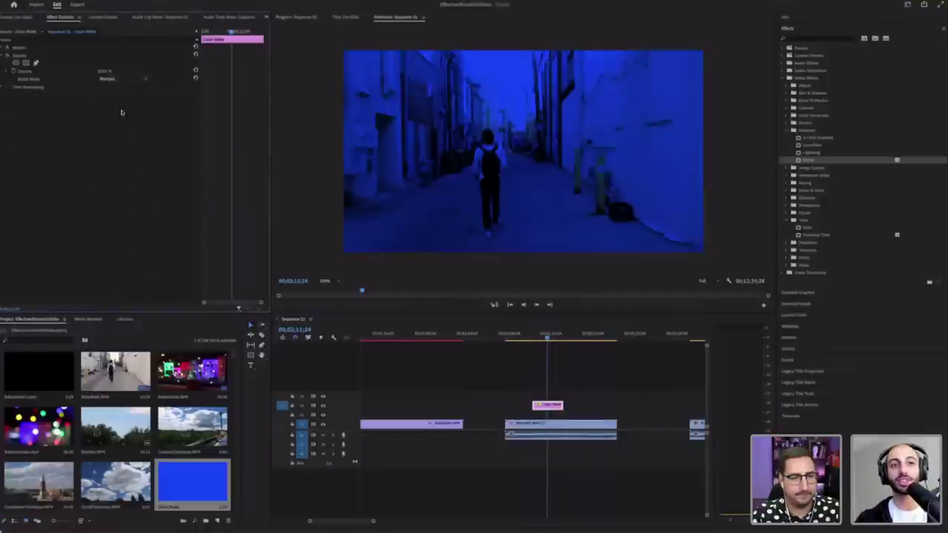
{"action": "left_click_drag", "start_coordinate": [562, 405], "coordinate": [616, 405]}
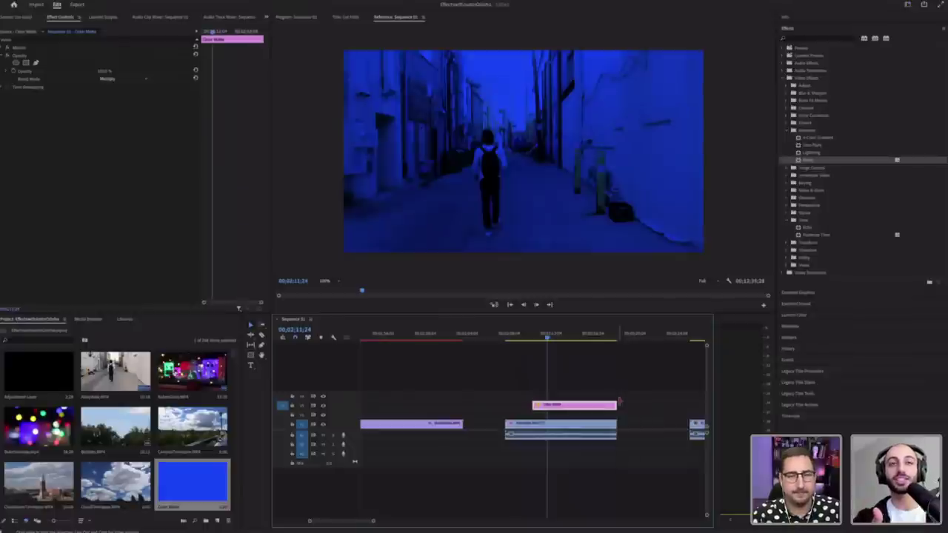
Step: Play a stretch of the blue-tinted alley clip and delete the color matte from the sequence
{"action": "key", "text": "space"}
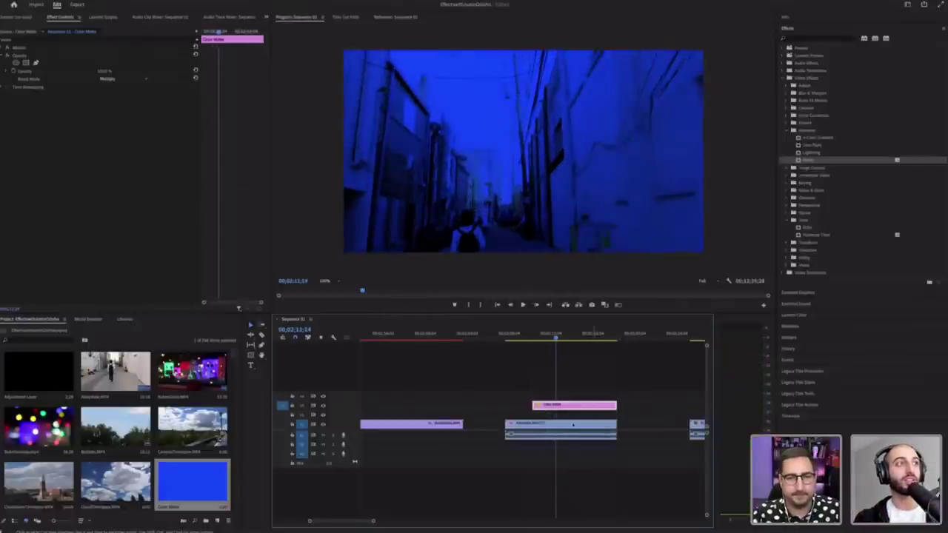
{"action": "key", "text": "Delete"}
Step: Re-enable the Ramp effect on the alley clip and set its Start Color to dark blue
{"action": "left_click", "coordinate": [574, 425]}
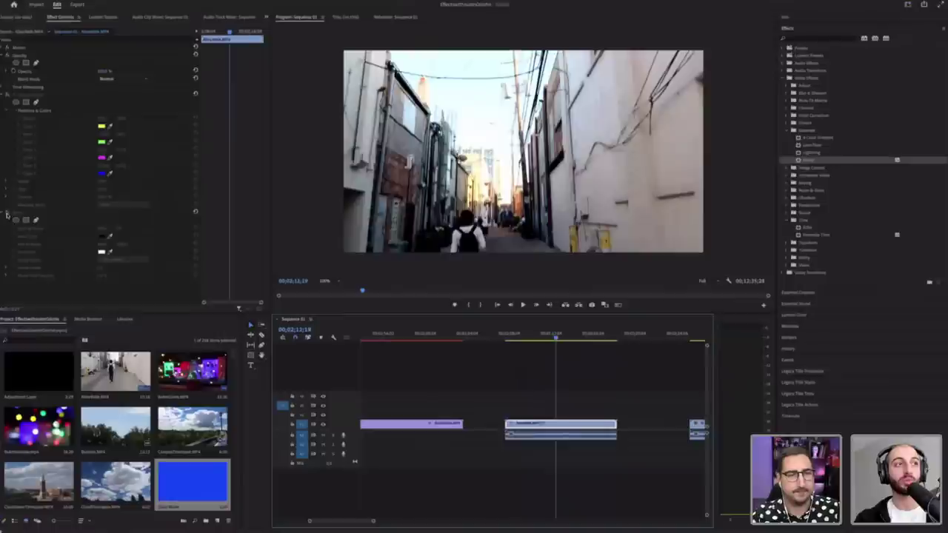
{"action": "left_click", "coordinate": [7, 214]}
{"action": "left_click", "coordinate": [102, 237]}
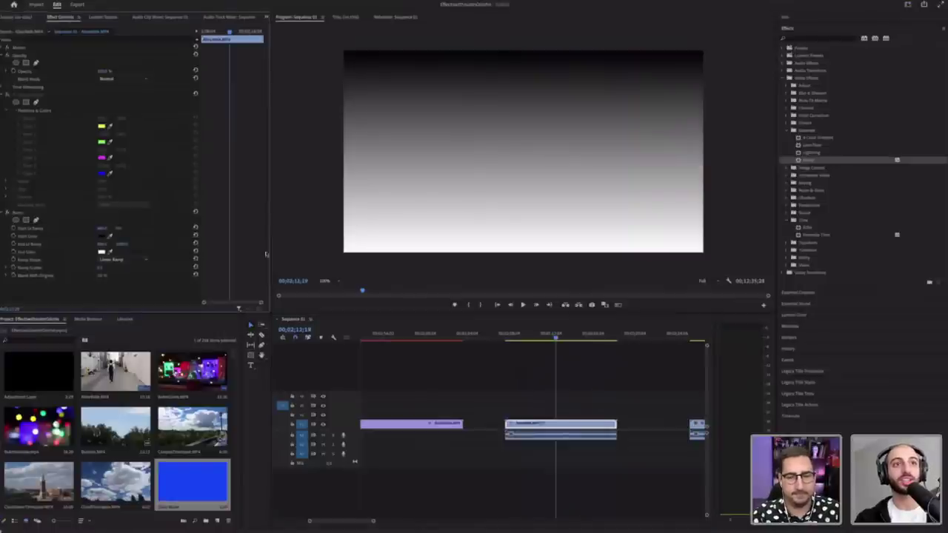
{"action": "left_click_drag", "start_coordinate": [449, 277], "coordinate": [478, 307]}
{"action": "left_click", "coordinate": [489, 290]}
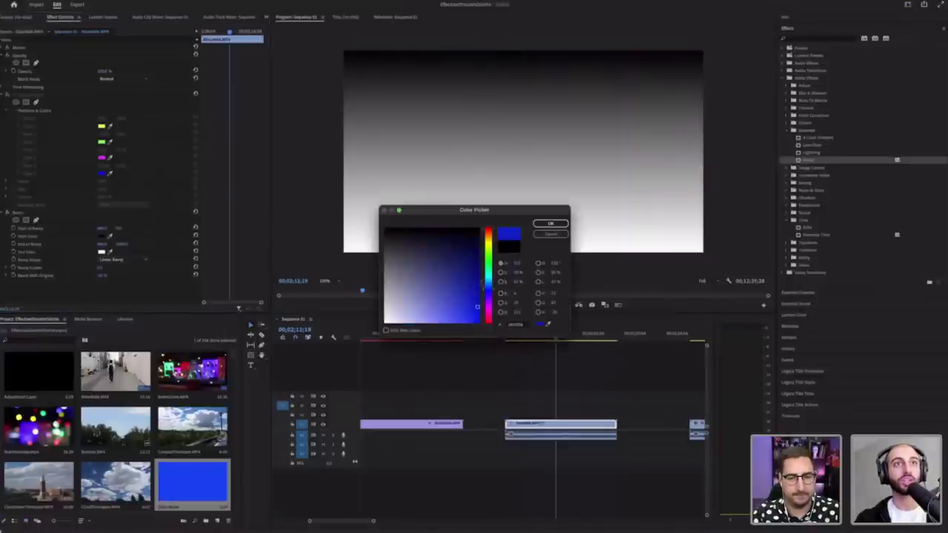
{"action": "left_click", "coordinate": [550, 223]}
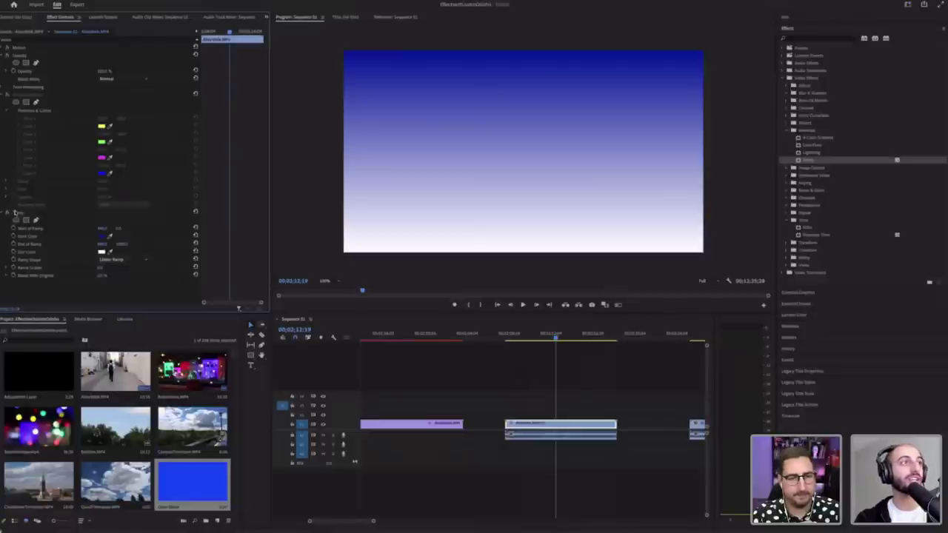
{"action": "left_click", "coordinate": [19, 214]}
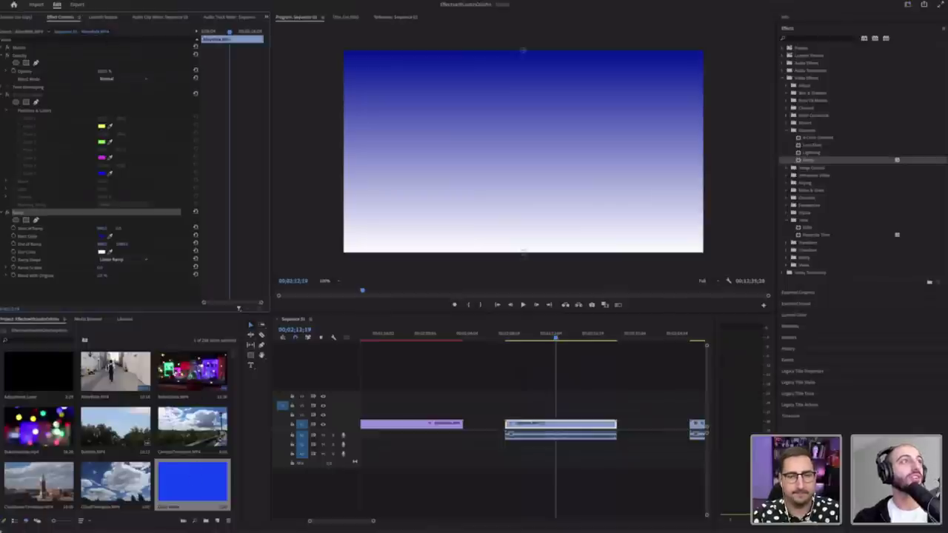
Step: Create a Black Video item with the default settings and place it on the track above the alley clip
{"action": "left_click", "coordinate": [59, 2]}
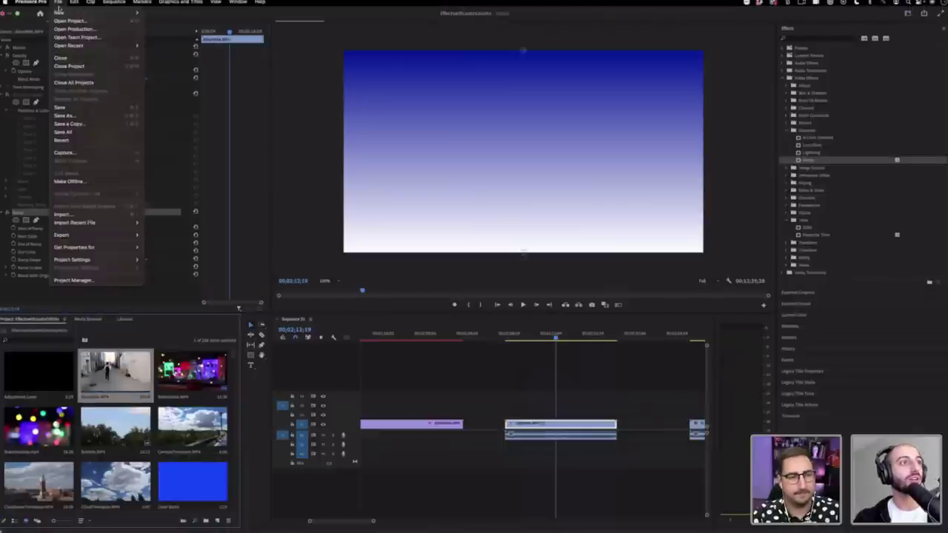
{"action": "mouse_move", "coordinate": [63, 12]}
{"action": "left_click", "coordinate": [182, 148]}
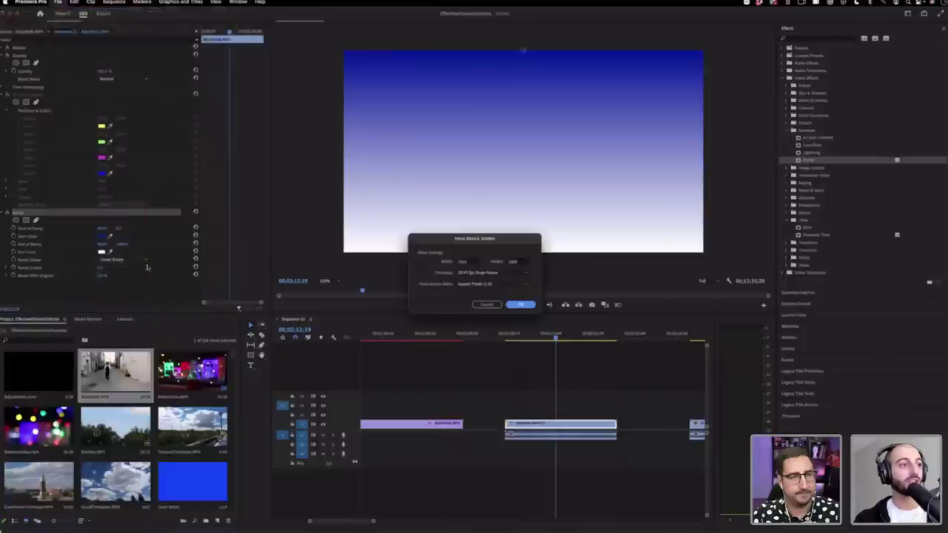
{"action": "key", "text": "Return"}
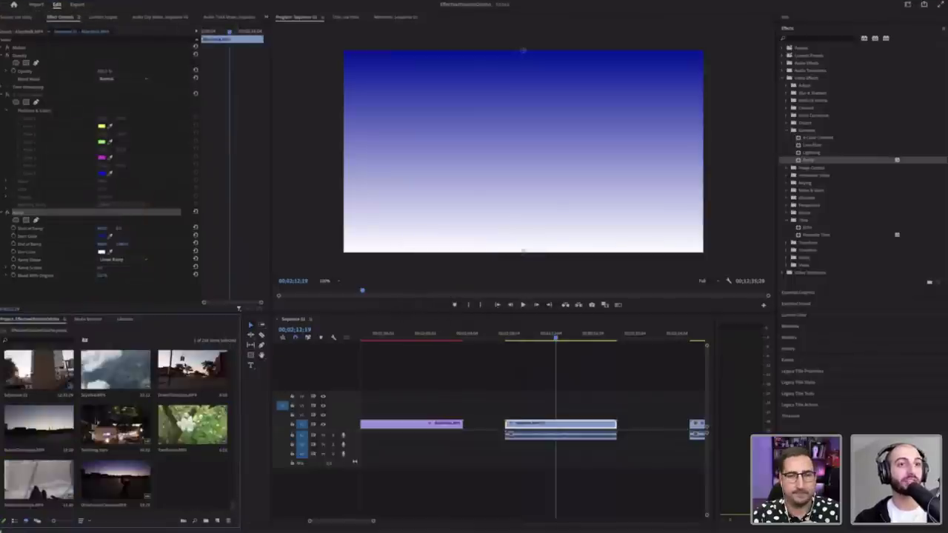
{"action": "left_click_drag", "start_coordinate": [188, 379], "coordinate": [540, 422]}
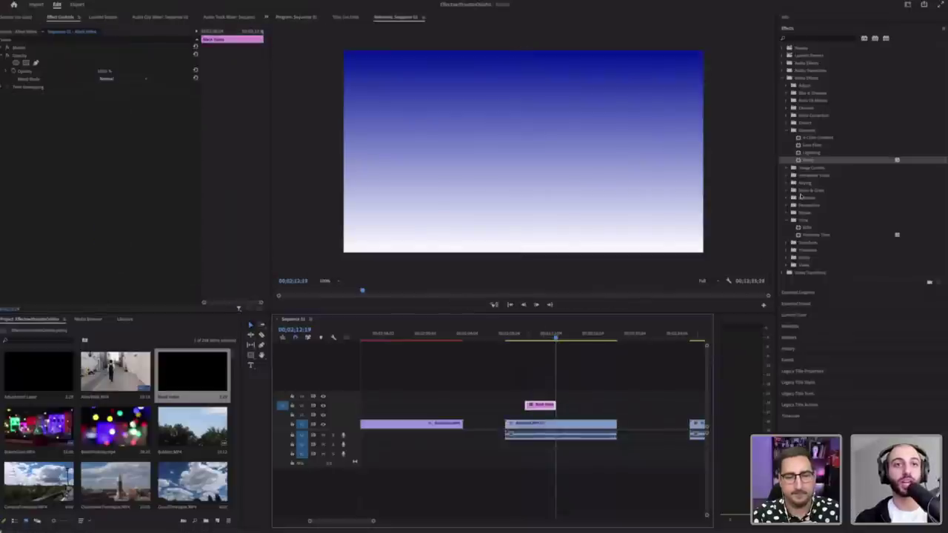
Step: Apply the Ramp effect to the Black Video clip and remove Ramp and 4-Color Gradient from the alley clip
{"action": "left_click_drag", "start_coordinate": [808, 161], "coordinate": [540, 406]}
{"action": "left_click", "coordinate": [546, 429]}
{"action": "left_click", "coordinate": [24, 215]}
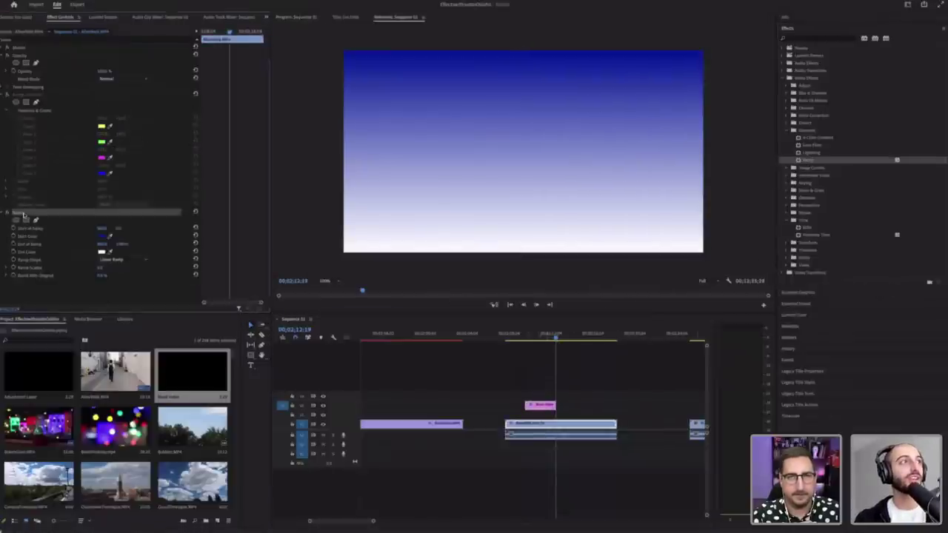
{"action": "key", "text": "Delete"}
{"action": "left_click", "coordinate": [34, 95]}
{"action": "key", "text": "Delete"}
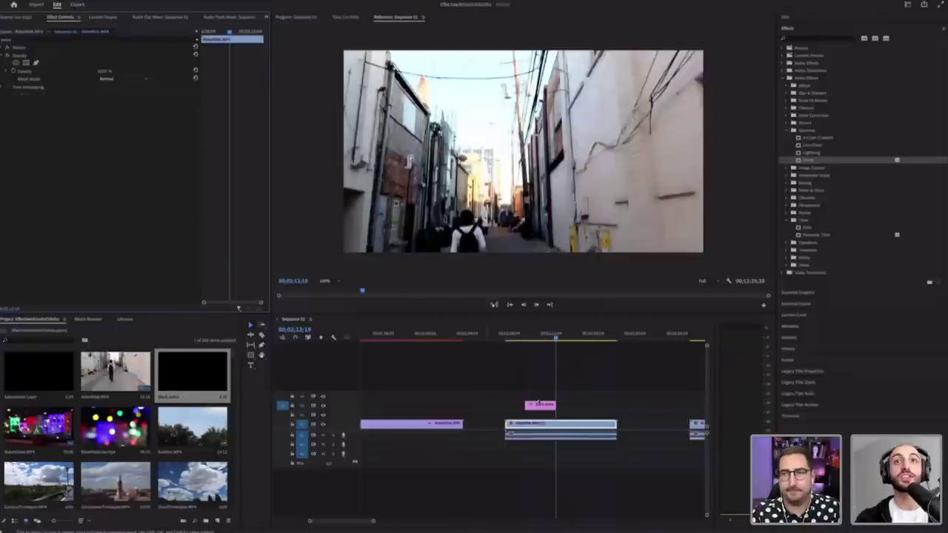
Step: Set the Start Color of the Black Video clip's Ramp effect to bright red
{"action": "left_click", "coordinate": [540, 405]}
{"action": "left_click", "coordinate": [540, 337]}
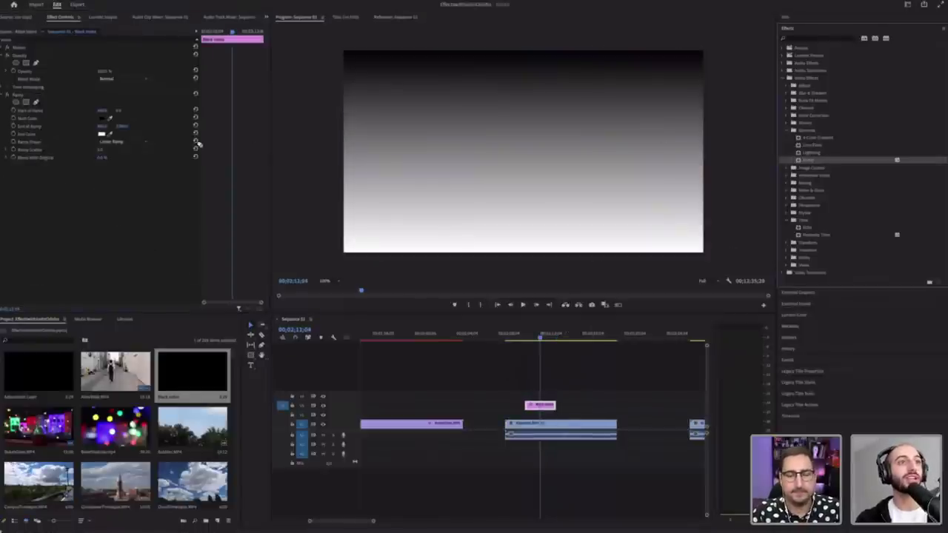
{"action": "left_click", "coordinate": [101, 118]}
{"action": "left_click", "coordinate": [473, 284]}
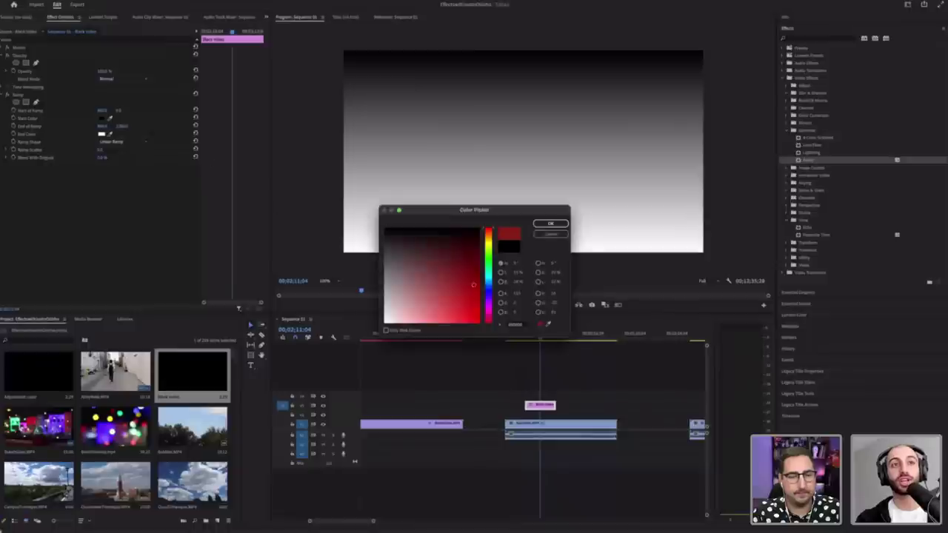
{"action": "left_click", "coordinate": [489, 237]}
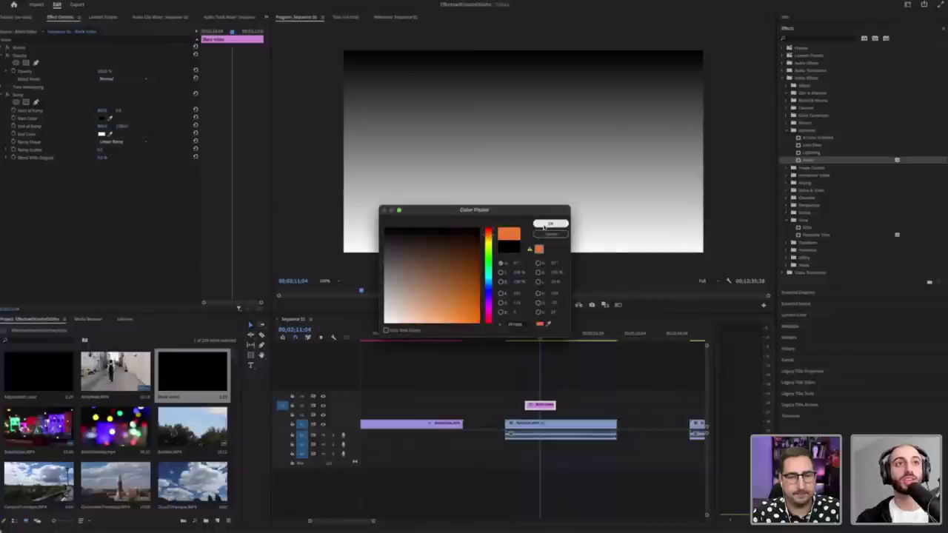
{"action": "left_click", "coordinate": [489, 228]}
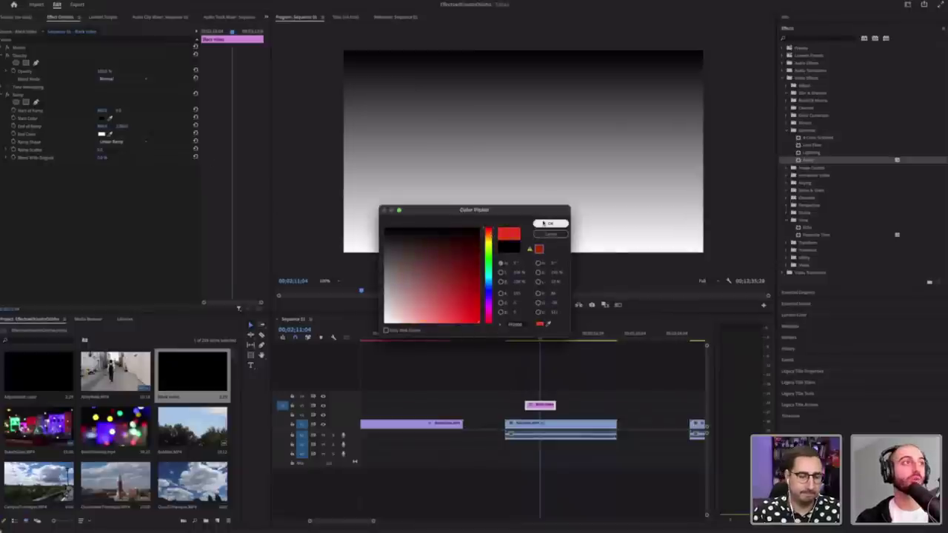
{"action": "left_click", "coordinate": [546, 224]}
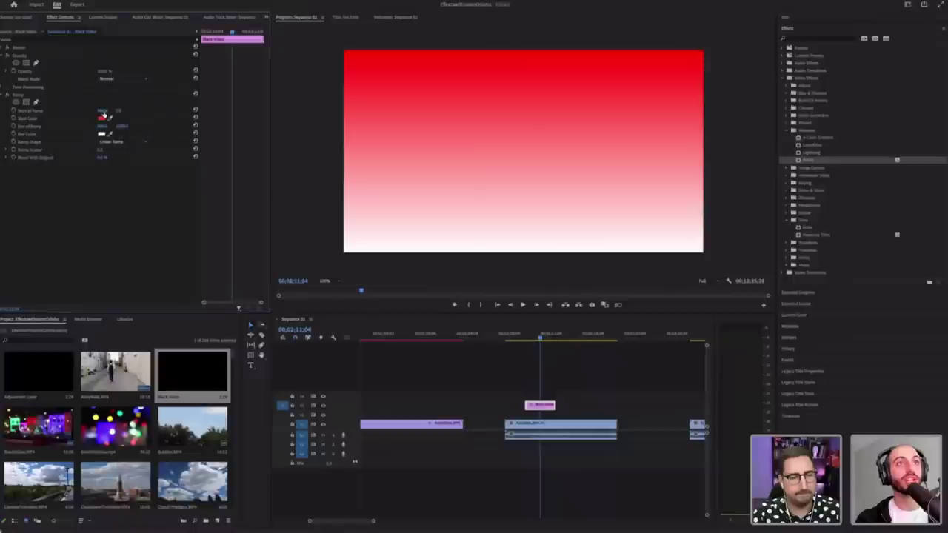
Step: Shift the Black Video's Start of Ramp point horizontally toward the frame's left side so the red-to-white gradient runs diagonally
{"action": "left_click_drag", "start_coordinate": [102, 111], "coordinate": [36, 115]}
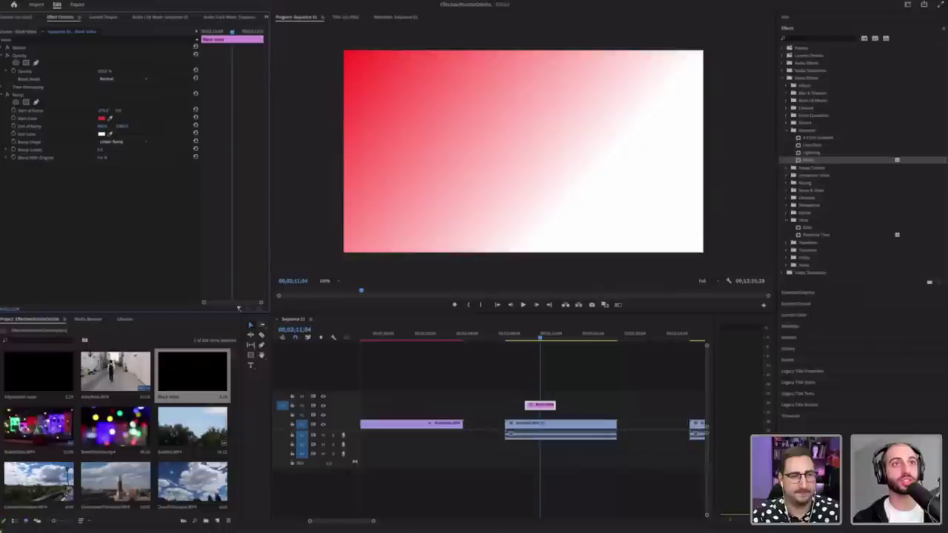
{"action": "left_click_drag", "start_coordinate": [111, 111], "coordinate": [139, 90]}
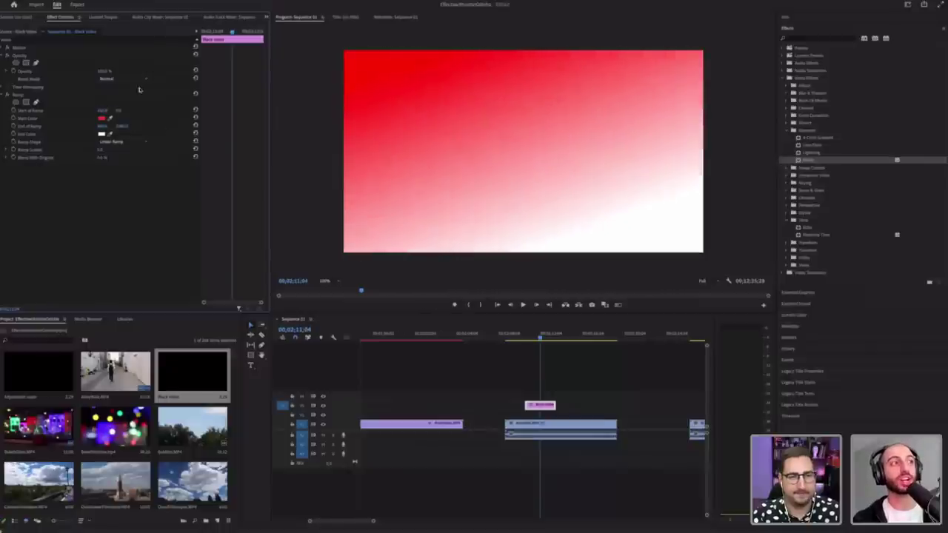
Step: Move the Start of Ramp point to the middle of the frame's left edge and the End of Ramp point just inside it
{"action": "left_click", "coordinate": [24, 112]}
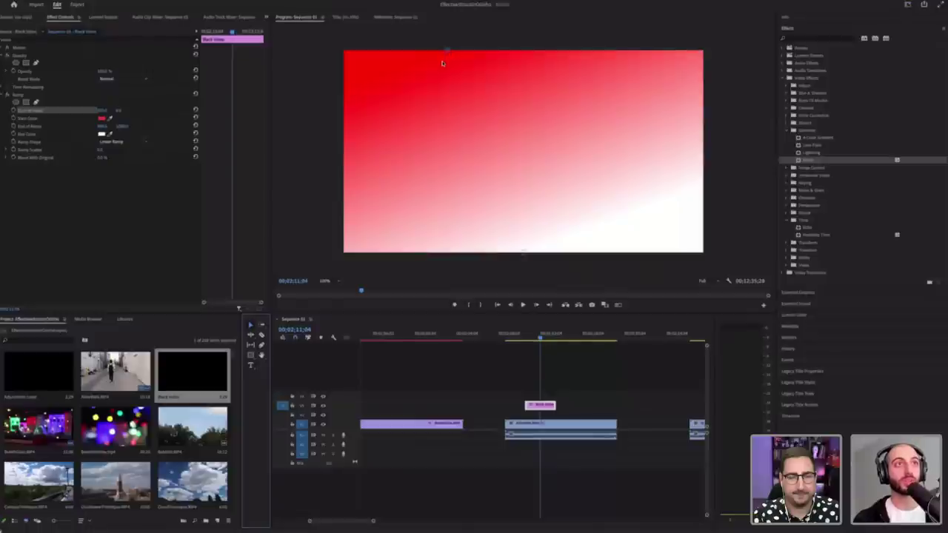
{"action": "left_click_drag", "start_coordinate": [442, 63], "coordinate": [347, 157]}
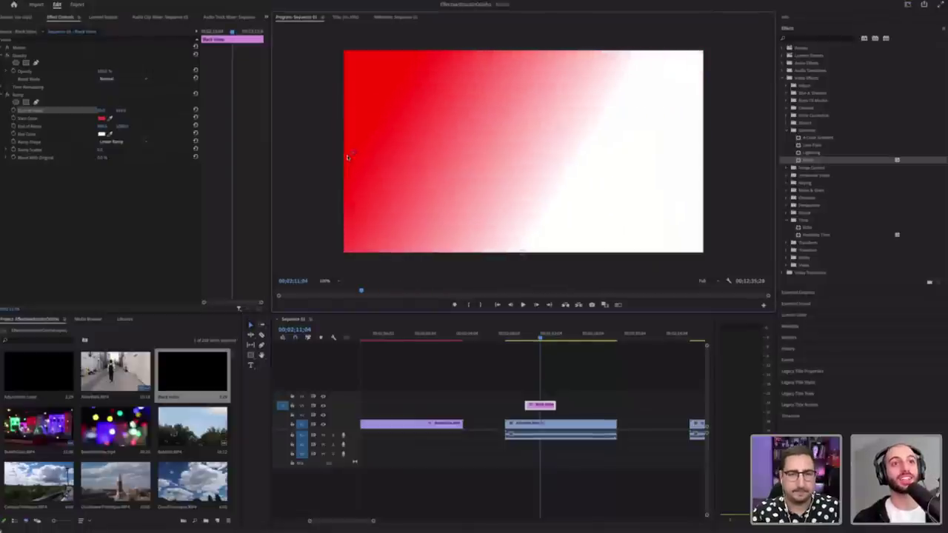
{"action": "left_click_drag", "start_coordinate": [522, 253], "coordinate": [400, 154]}
Step: Set the Ramp's End Color to black and bring its end point closer to the frame's left edge
{"action": "left_click", "coordinate": [101, 134]}
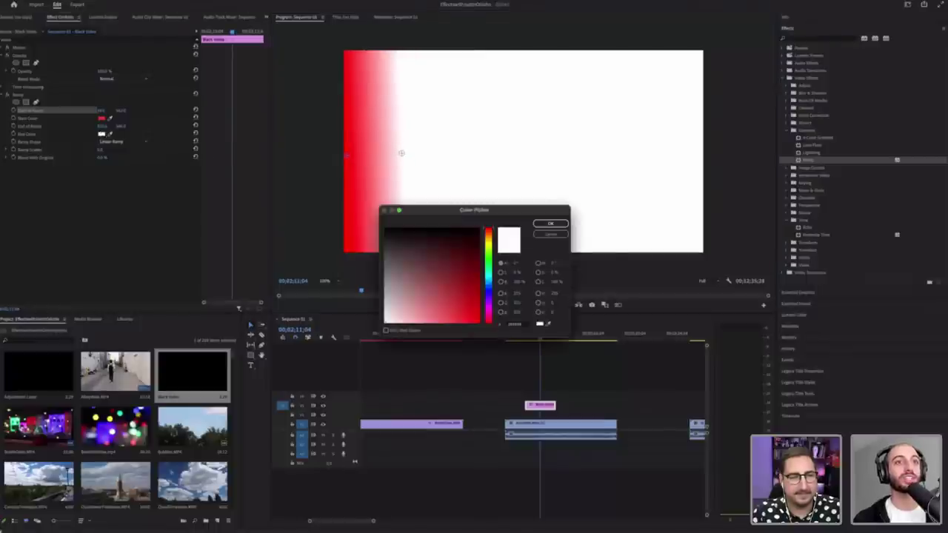
{"action": "left_click", "coordinate": [478, 229]}
{"action": "left_click", "coordinate": [564, 225]}
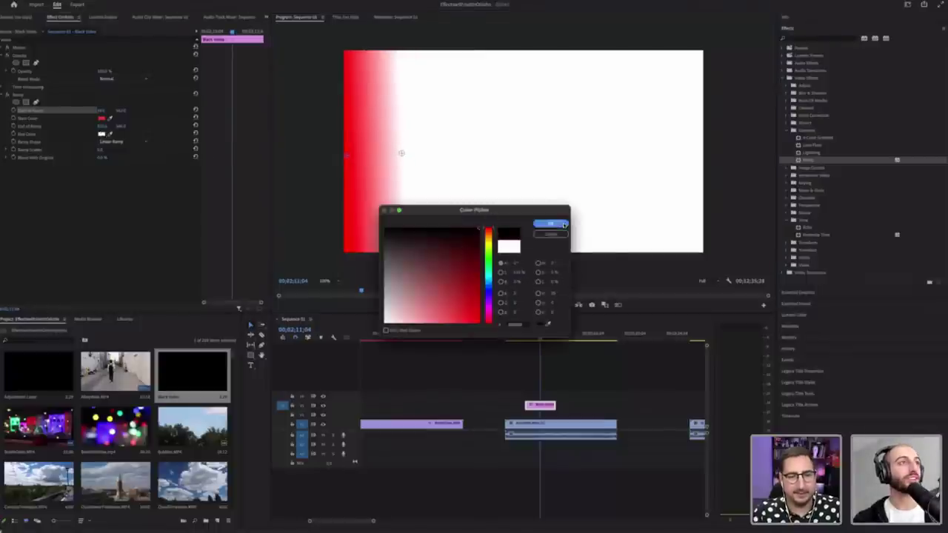
{"action": "left_click", "coordinate": [564, 224]}
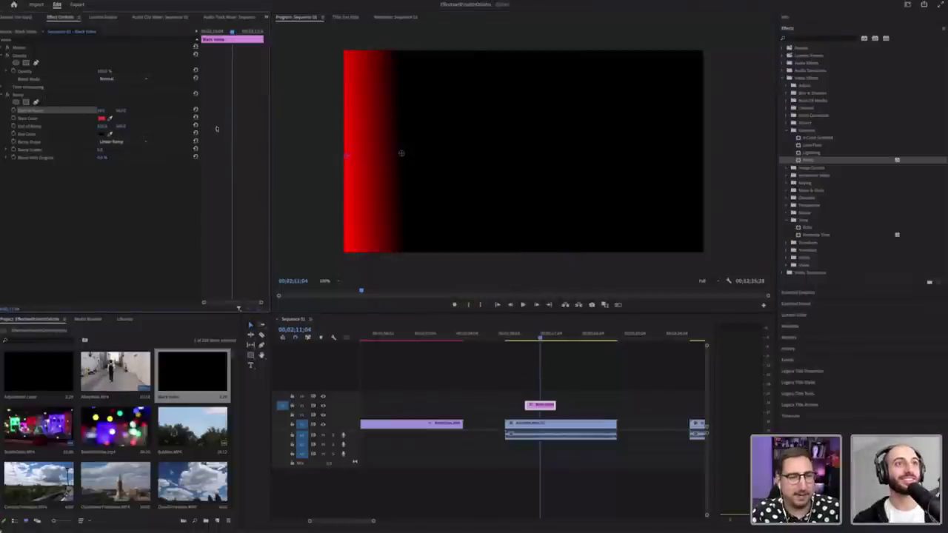
{"action": "left_click_drag", "start_coordinate": [355, 153], "coordinate": [386, 153]}
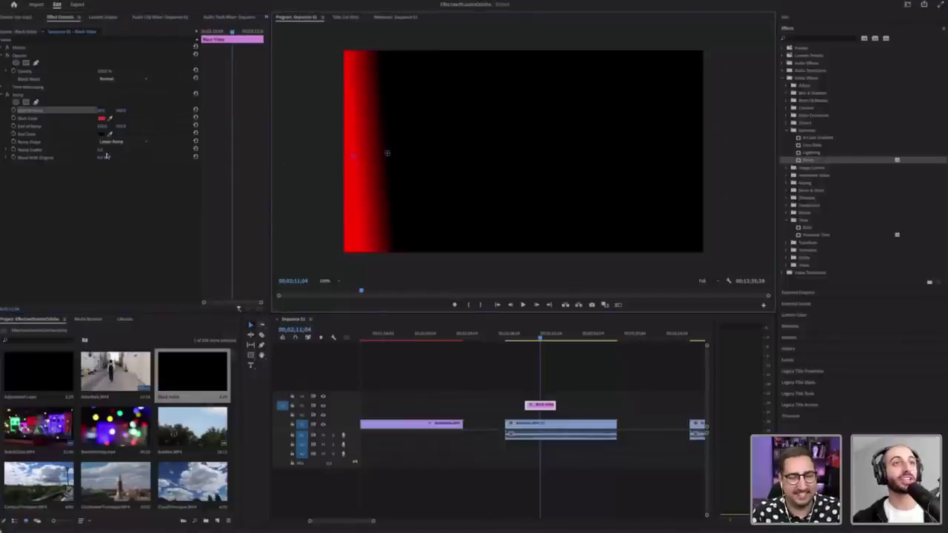
Step: Set the Black Video clip's blend mode to Color Dodge and move the Start of Ramp point just past the frame's left edge
{"action": "left_click", "coordinate": [140, 78]}
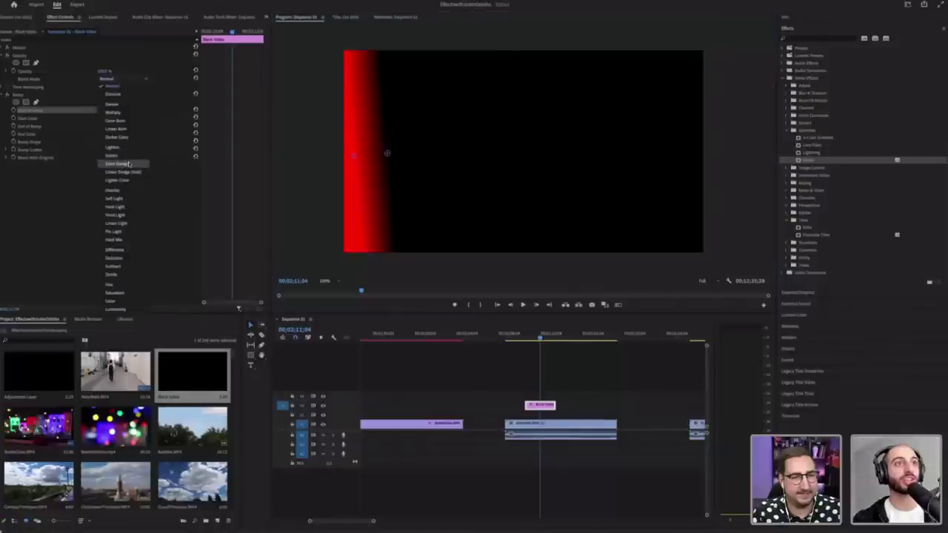
{"action": "left_click", "coordinate": [129, 163]}
{"action": "left_click_drag", "start_coordinate": [406, 153], "coordinate": [340, 147]}
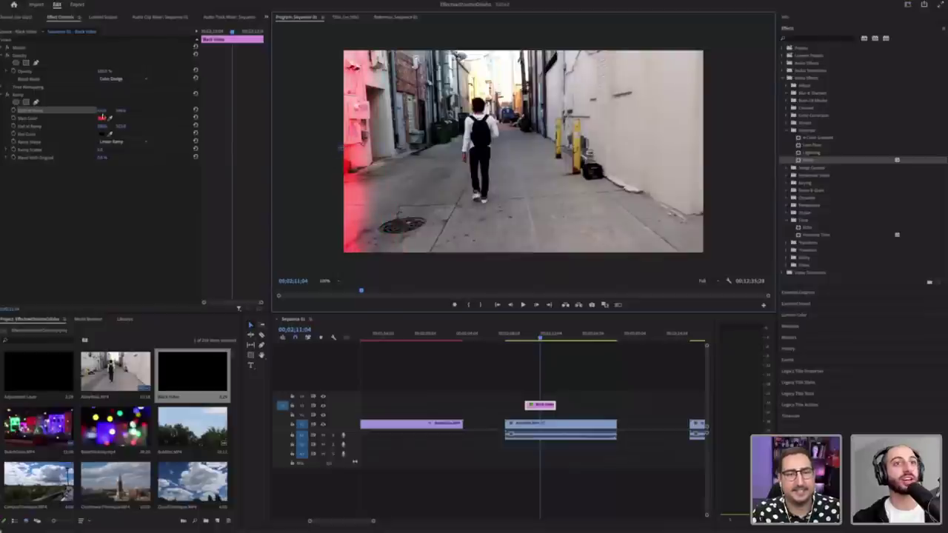
Step: Shift the Ramp's Start Color slightly toward orange-red and reposition its end point over the alley's left side
{"action": "left_click", "coordinate": [103, 119]}
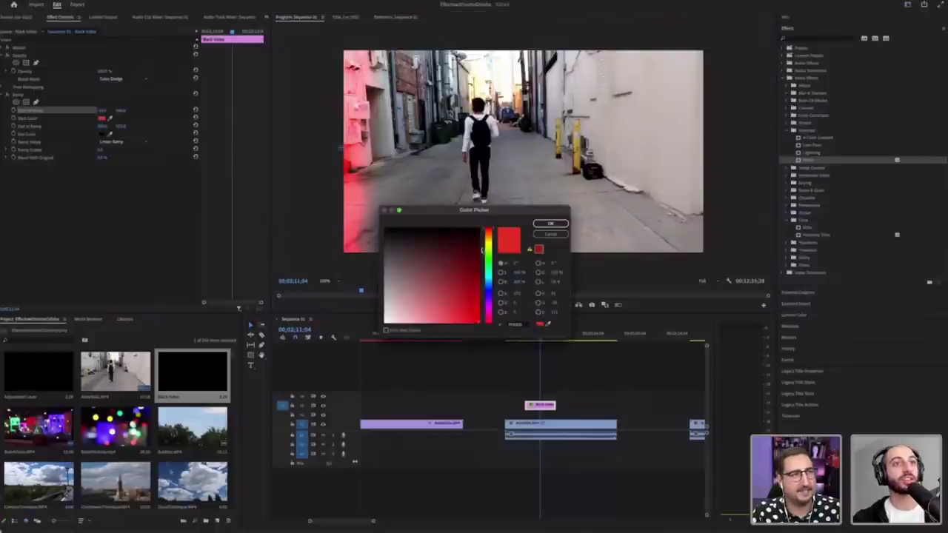
{"action": "left_click", "coordinate": [551, 223]}
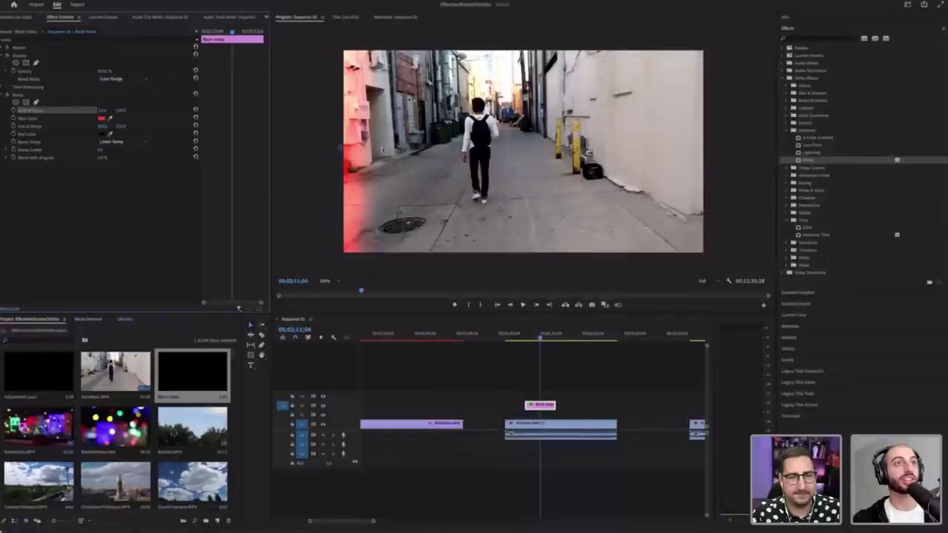
{"action": "mouse_move", "coordinate": [383, 150]}
{"action": "left_mouse_down"}
{"action": "mouse_move", "coordinate": [396, 152]}
{"action": "mouse_move", "coordinate": [347, 156]}
{"action": "mouse_move", "coordinate": [400, 154]}
{"action": "mouse_move", "coordinate": [410, 165]}
{"action": "mouse_move", "coordinate": [398, 175]}
{"action": "mouse_move", "coordinate": [422, 171]}
{"action": "mouse_move", "coordinate": [394, 159]}
{"action": "left_mouse_up"}
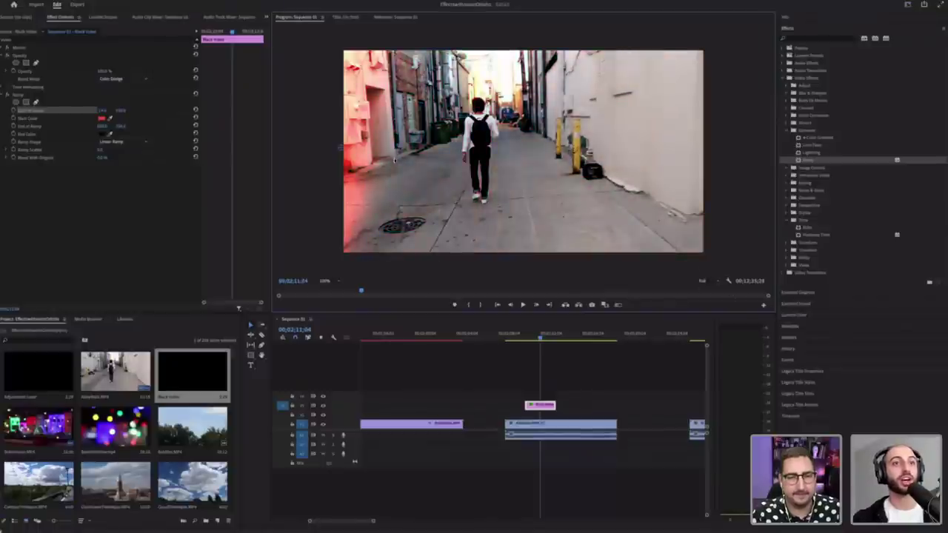
Step: Play back the alley clip from near the start of the Black Video overlay to review the light leak look
{"action": "left_click", "coordinate": [531, 337]}
{"action": "key", "text": "space"}
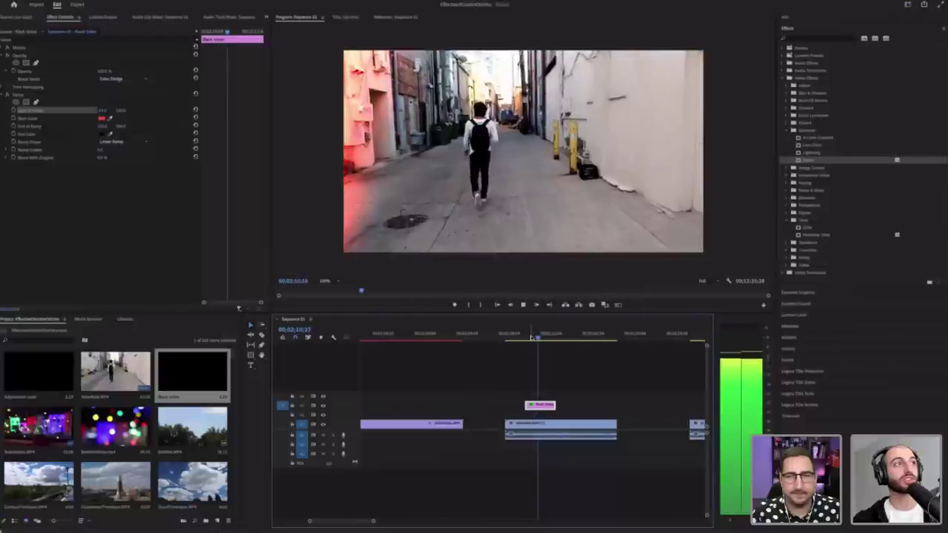
{"action": "key", "text": "space"}
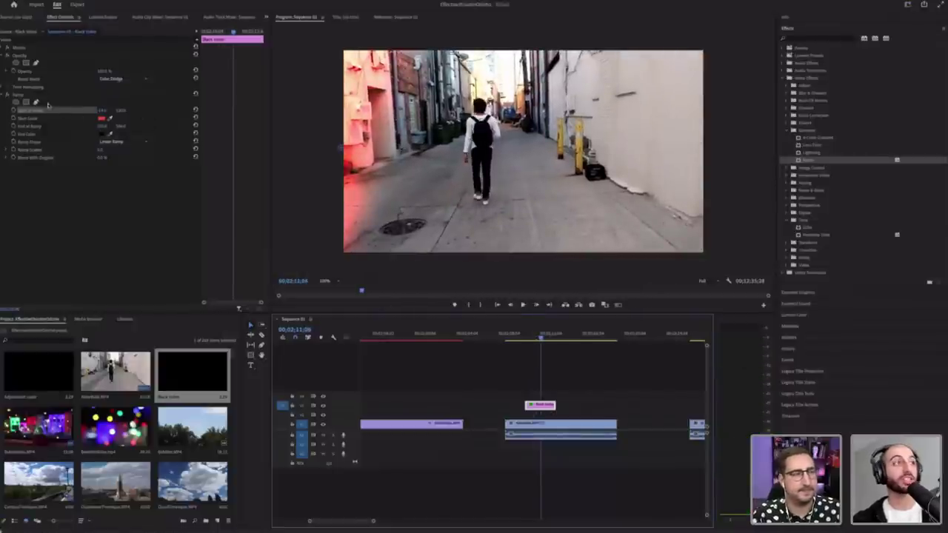
Step: Replace the Black Video clip's Ramp effect with 4-Color Gradient and set its blend mode back to Normal
{"action": "left_click", "coordinate": [28, 97]}
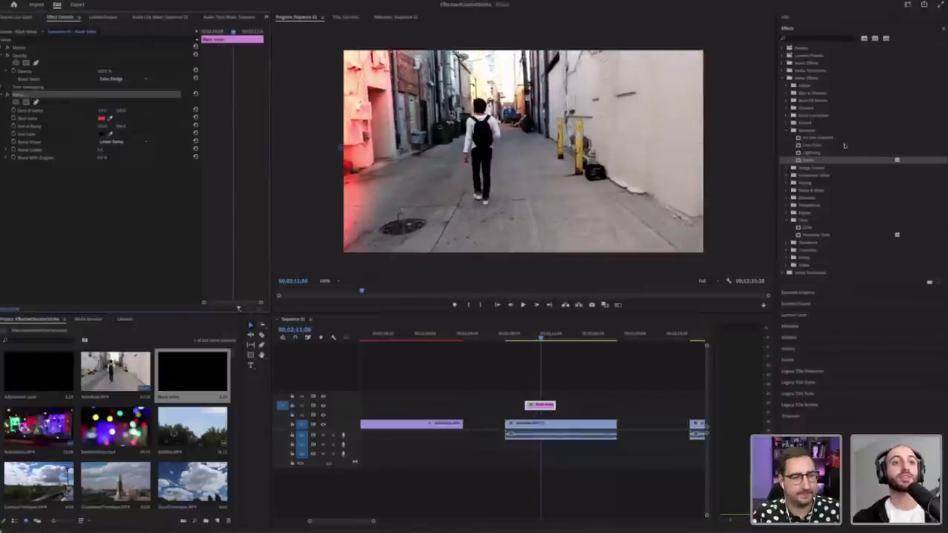
{"action": "key", "text": "Delete"}
{"action": "left_click_drag", "start_coordinate": [815, 137], "coordinate": [545, 409]}
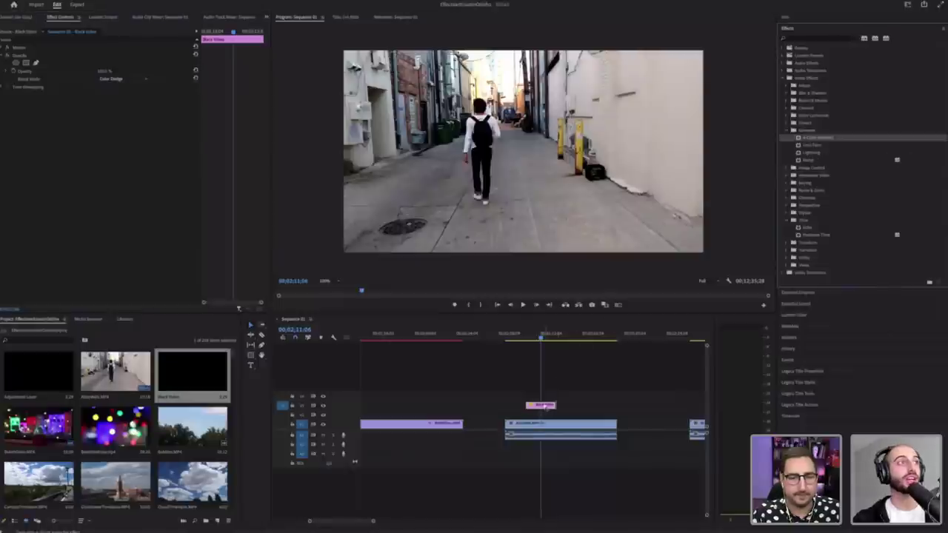
{"action": "left_click", "coordinate": [130, 79]}
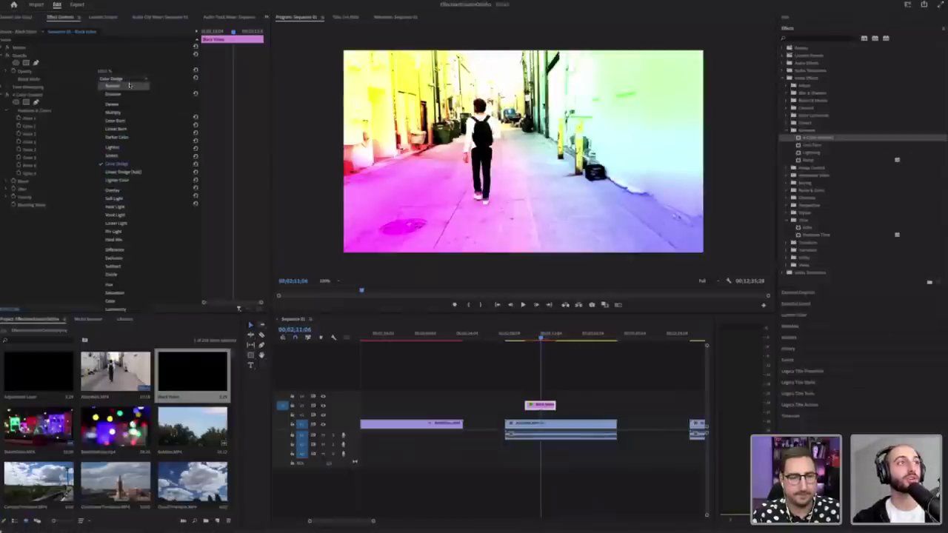
{"action": "left_click", "coordinate": [131, 86]}
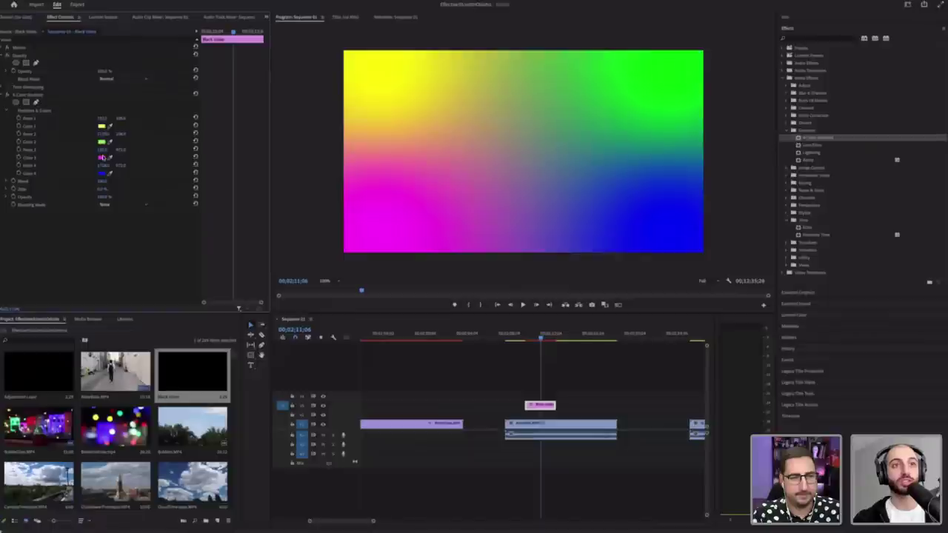
Step: Change Color 3 of the 4-Color Gradient to blue and raise the Blend value strongly to soften the color transitions
{"action": "left_click", "coordinate": [102, 158]}
{"action": "left_click_drag", "start_coordinate": [489, 262], "coordinate": [490, 252]}
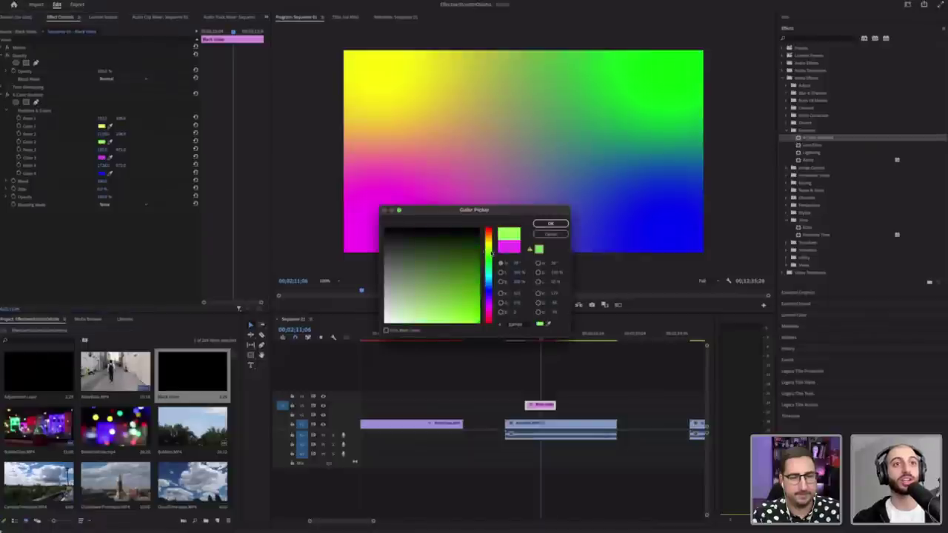
{"action": "left_click", "coordinate": [488, 294]}
{"action": "left_click", "coordinate": [551, 224]}
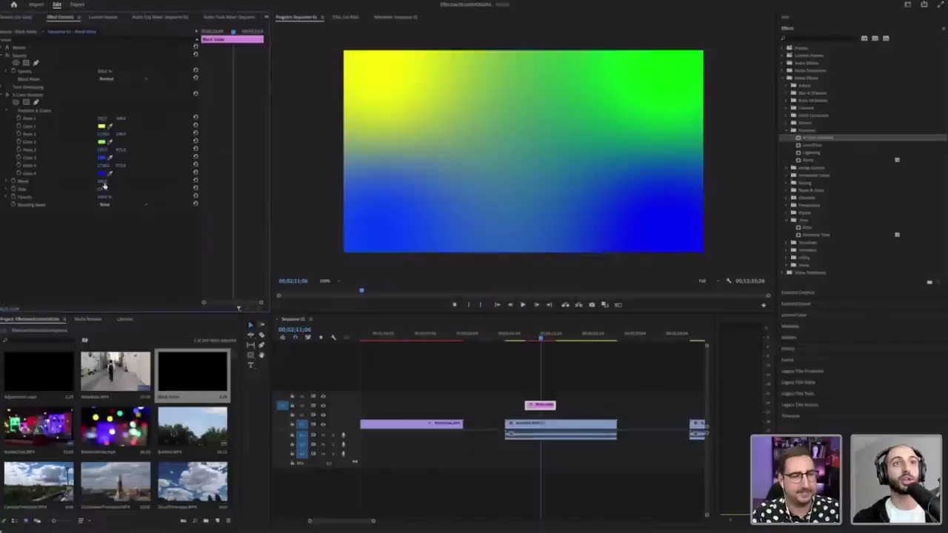
{"action": "left_click_drag", "start_coordinate": [101, 182], "coordinate": [213, 188]}
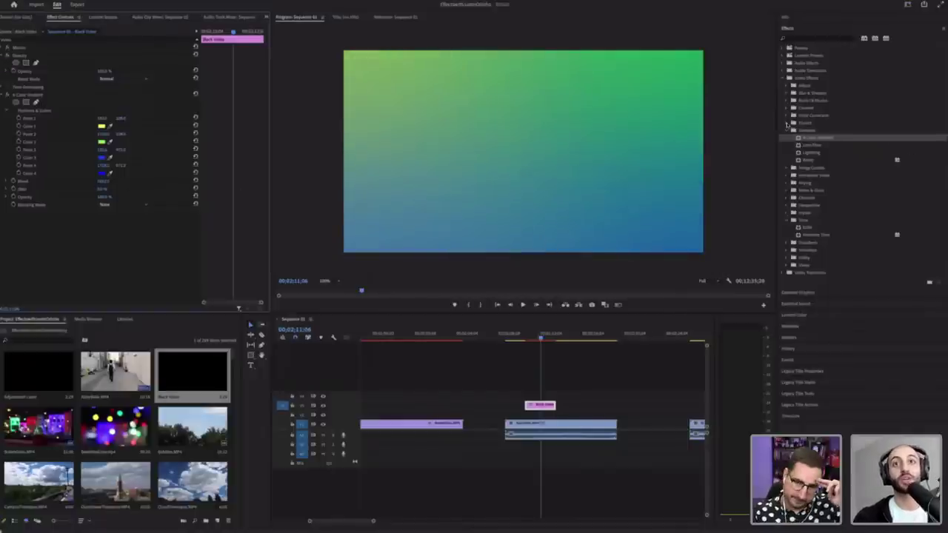
Step: Apply the Wave Warp effect from the Distort group to the Black Video clip
{"action": "left_click", "coordinate": [786, 124]}
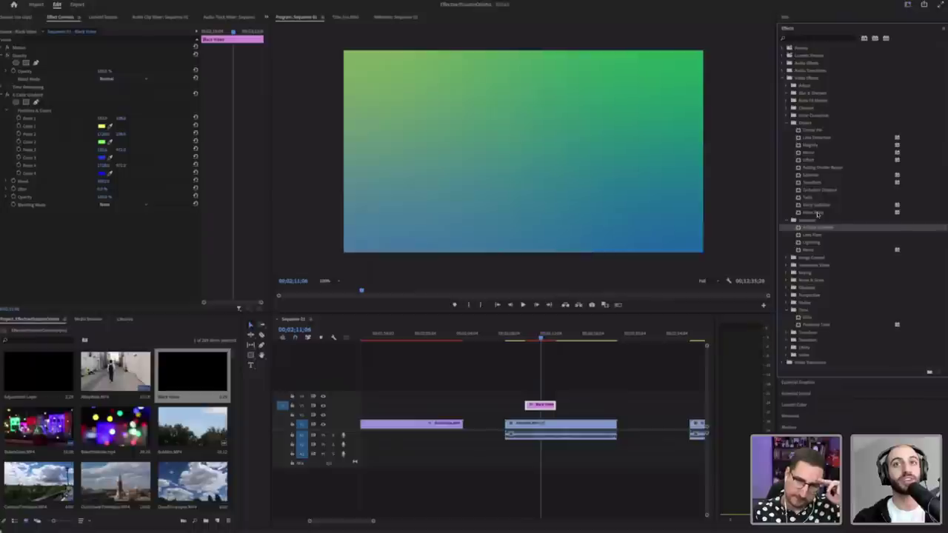
{"action": "left_click", "coordinate": [820, 213]}
{"action": "left_click_drag", "start_coordinate": [829, 214], "coordinate": [541, 406]}
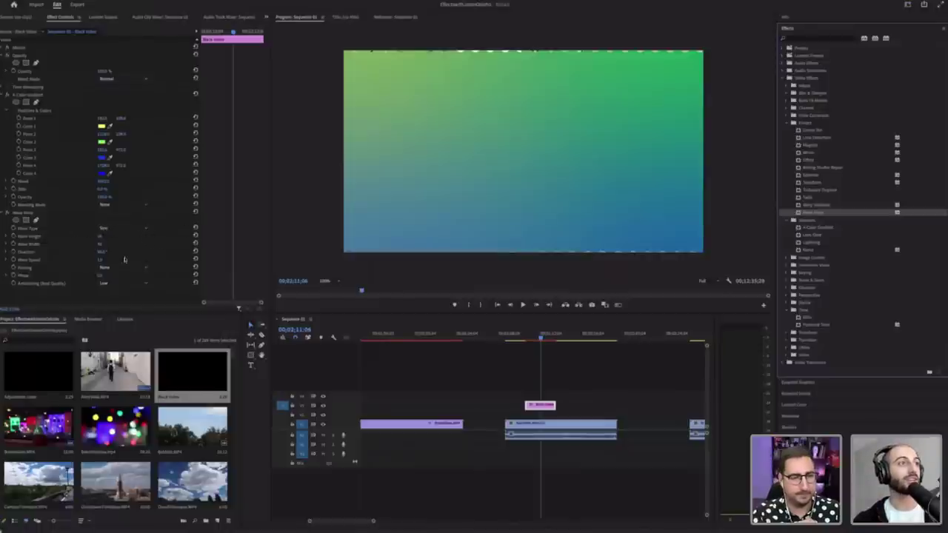
Step: Set Wave Warp's Pinning to All Edges and increase its Wave Height and Wave Width for broad, soft waves
{"action": "left_click", "coordinate": [127, 268]}
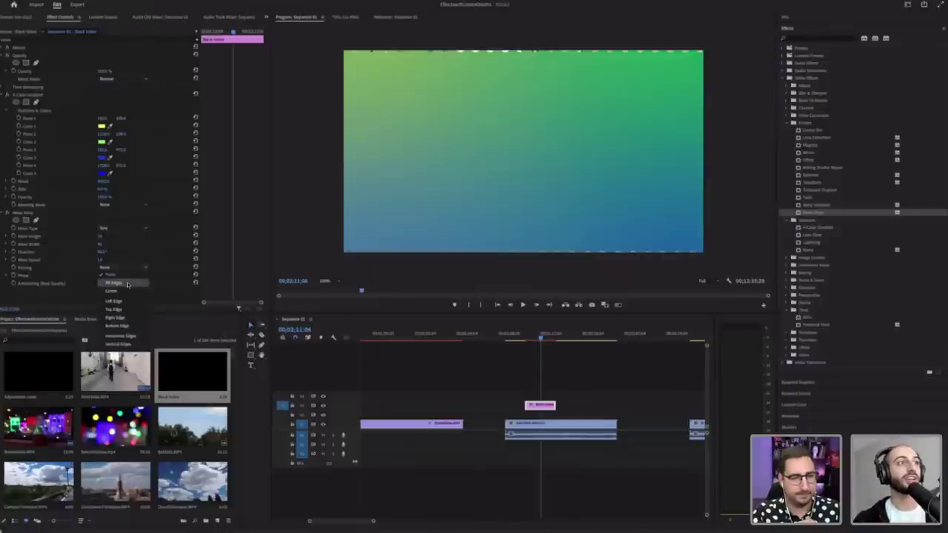
{"action": "left_click", "coordinate": [128, 283]}
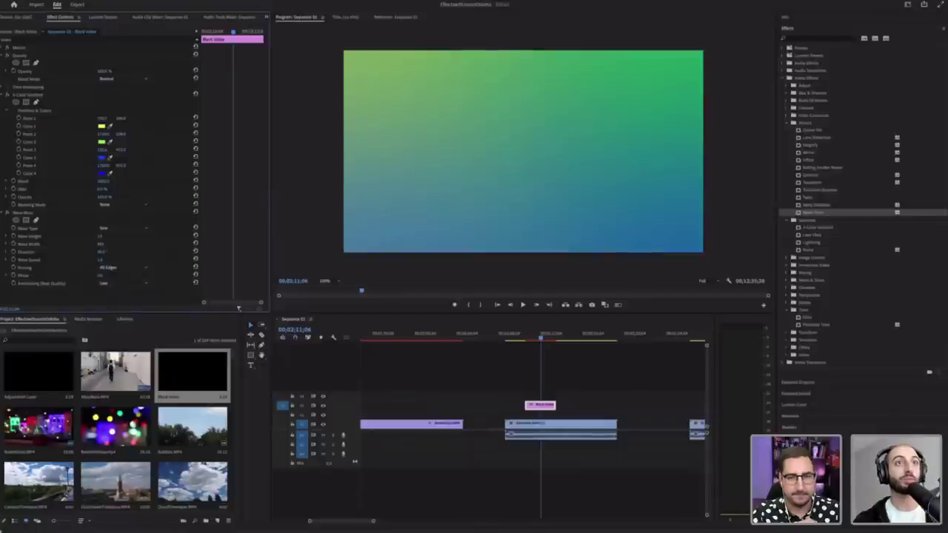
{"action": "left_click_drag", "start_coordinate": [101, 237], "coordinate": [137, 237]}
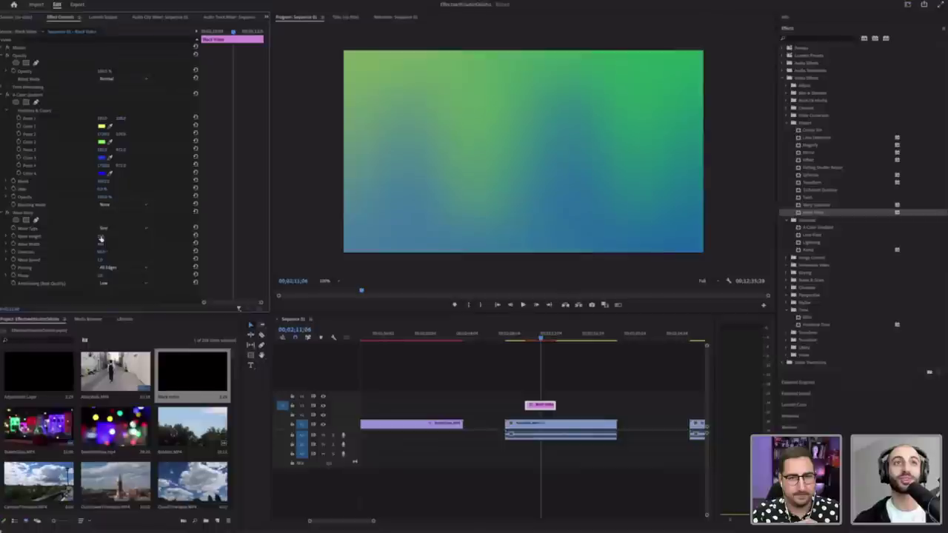
{"action": "mouse_move", "coordinate": [102, 238]}
{"action": "left_mouse_down"}
{"action": "mouse_move", "coordinate": [159, 239]}
{"action": "mouse_move", "coordinate": [98, 244]}
{"action": "left_mouse_up"}
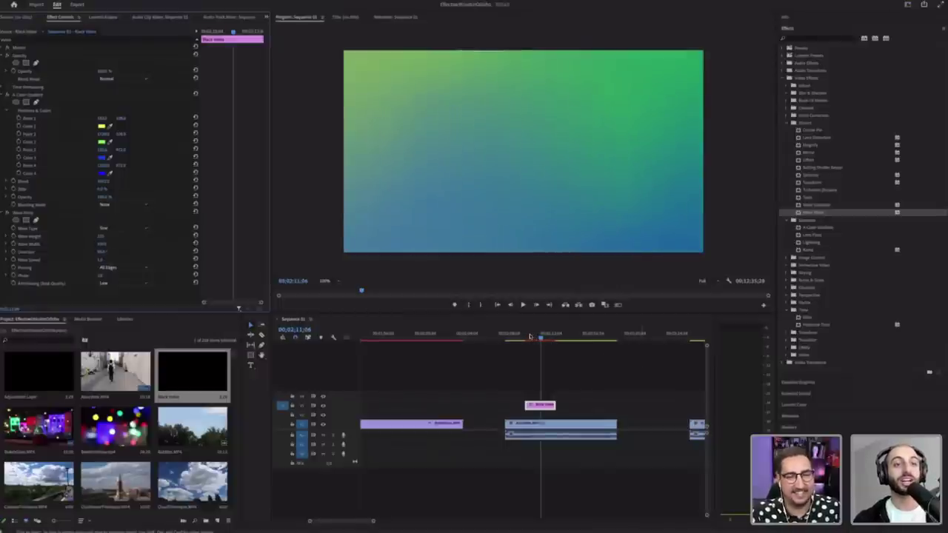
Step: Scale the Black Video clip up slightly to push its warped edges out of frame, and play it from the start
{"action": "left_click", "coordinate": [526, 338]}
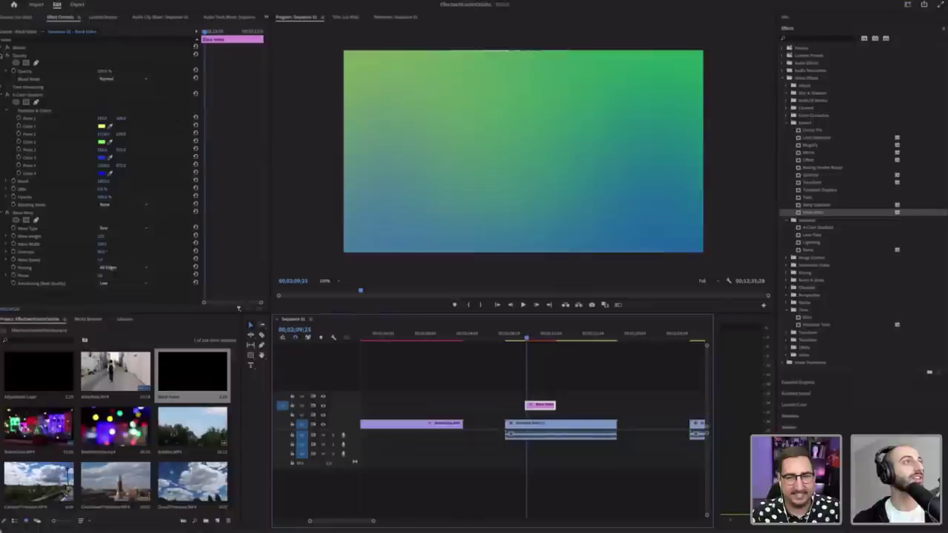
{"action": "left_click", "coordinate": [3, 49]}
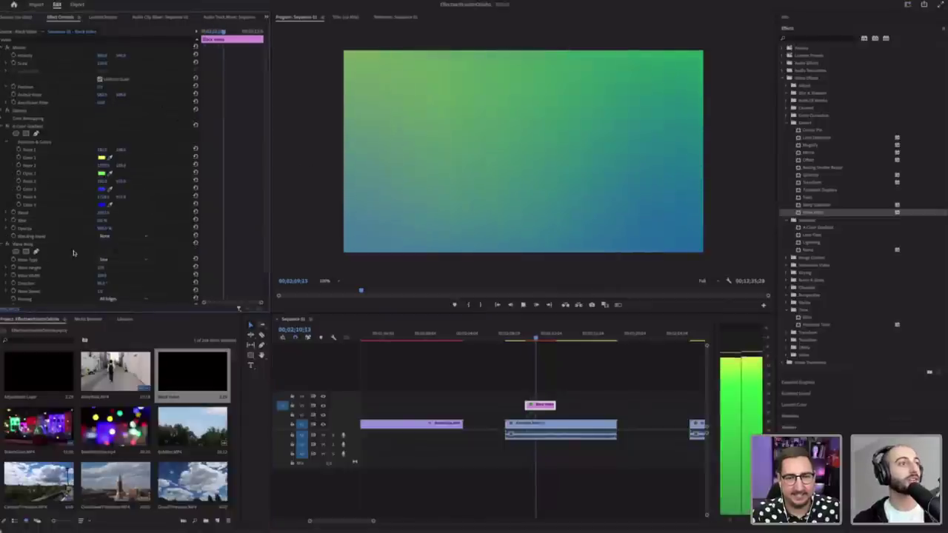
{"action": "key", "text": "space"}
Step: Set the Wave Warp's Wave Speed to 0.1
{"action": "left_click", "coordinate": [107, 291]}
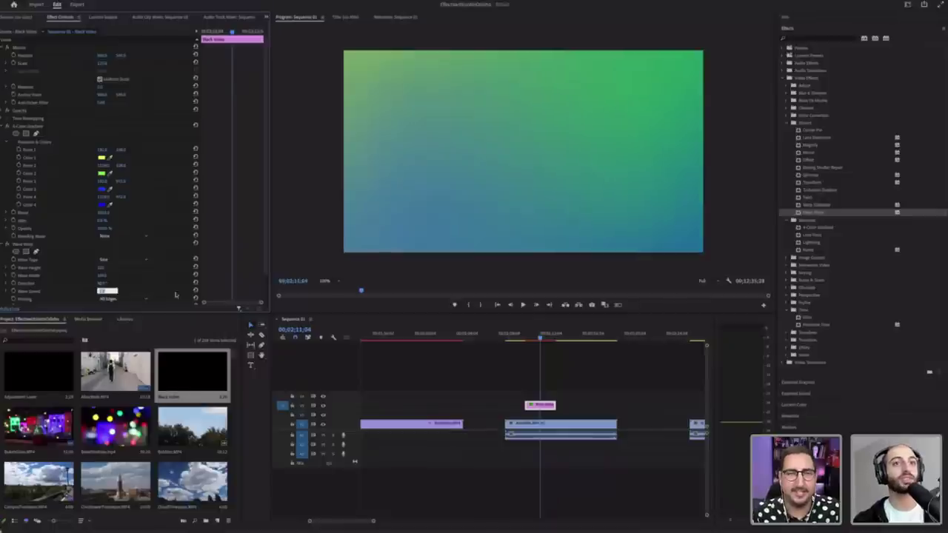
{"action": "type", "text": ".1"}
{"action": "key", "text": "Return"}
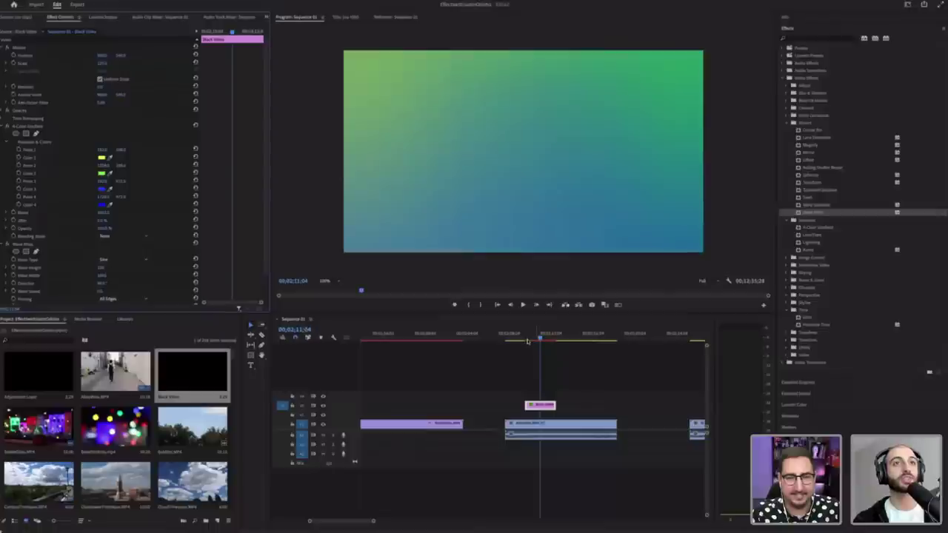
Step: Preview the slower wave and extend the Black Video clip to the end of the alley clip
{"action": "left_click", "coordinate": [528, 340]}
{"action": "key", "text": "space"}
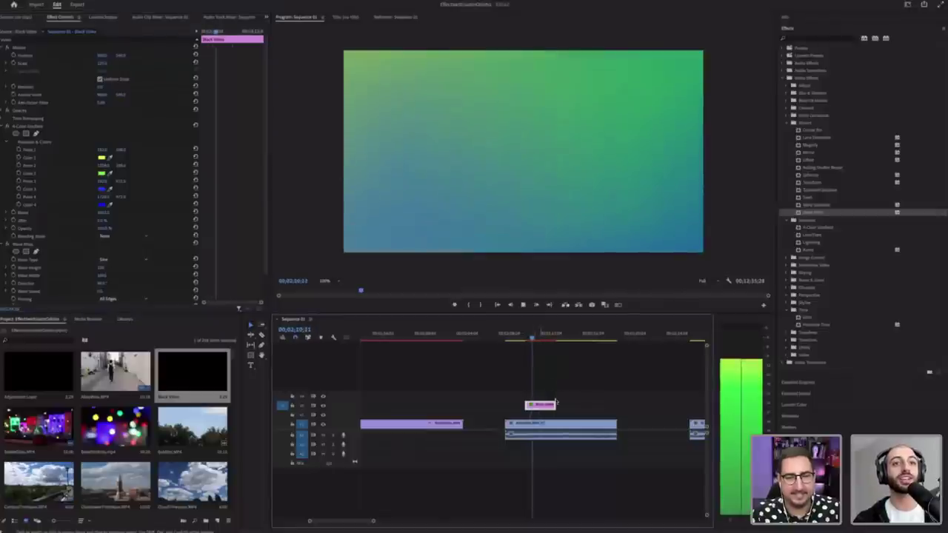
{"action": "left_click_drag", "start_coordinate": [556, 405], "coordinate": [616, 401]}
{"action": "key", "text": "space"}
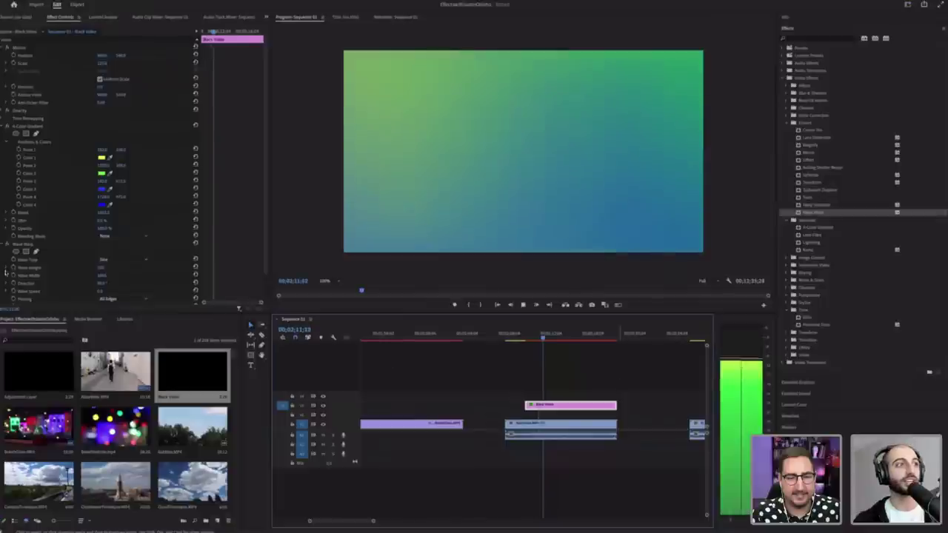
Step: Readjust the Wave Warp's Wave Speed and play the Black Video clip again from near its start
{"action": "left_click", "coordinate": [107, 291]}
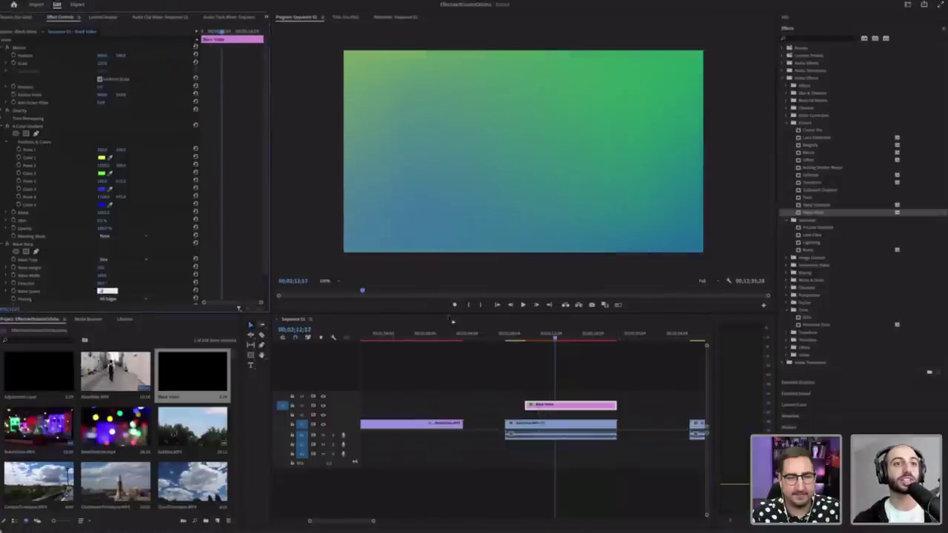
{"action": "key", "text": "Return"}
{"action": "left_click", "coordinate": [529, 337]}
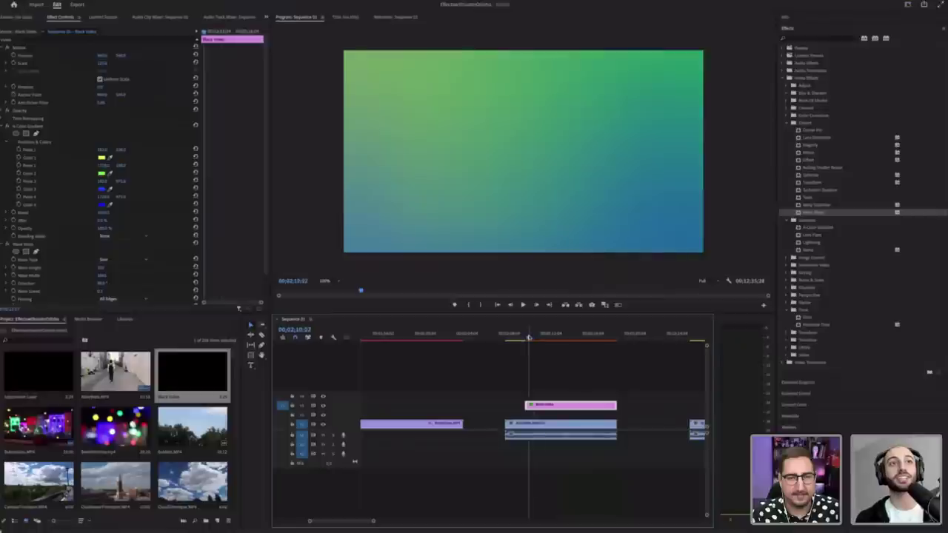
{"action": "key", "text": "space"}
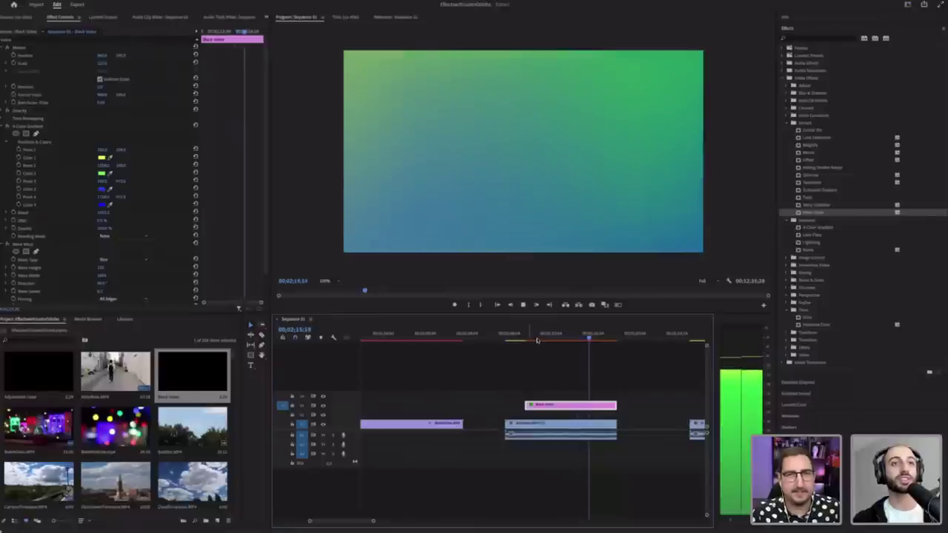
Step: Draw a green outlined rectangle over the gradient near its start and fit the scaled-down alley clip inside it on a higher track
{"action": "key", "text": "space"}
{"action": "left_click", "coordinate": [532, 334]}
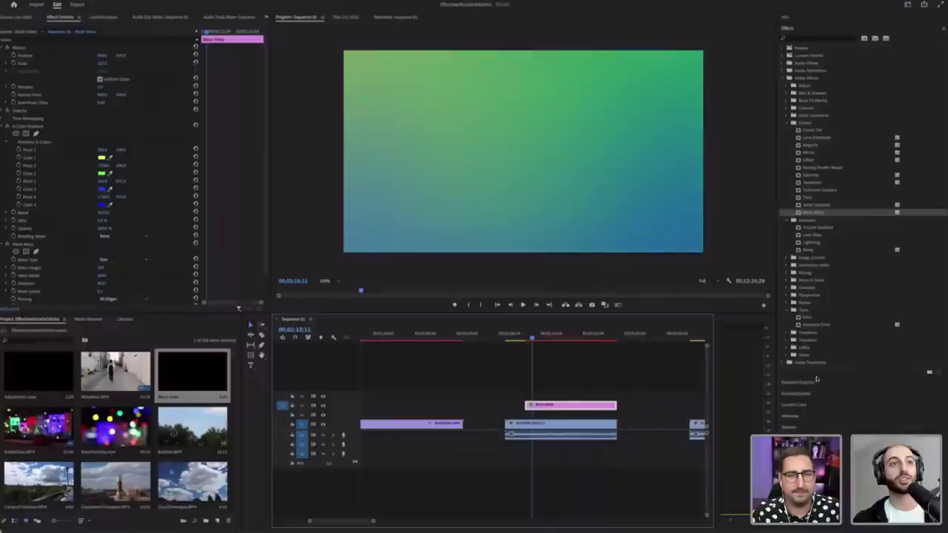
{"action": "left_click", "coordinate": [817, 382]}
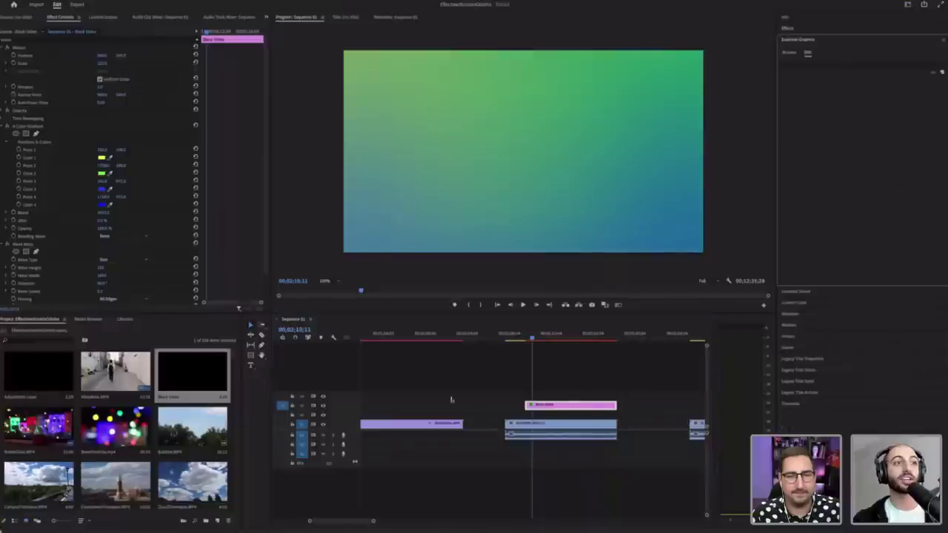
{"action": "left_click", "coordinate": [261, 355]}
{"action": "mouse_move", "coordinate": [433, 119]}
{"action": "left_mouse_down"}
{"action": "mouse_move", "coordinate": [599, 218]}
{"action": "mouse_move", "coordinate": [631, 218]}
{"action": "left_mouse_up"}
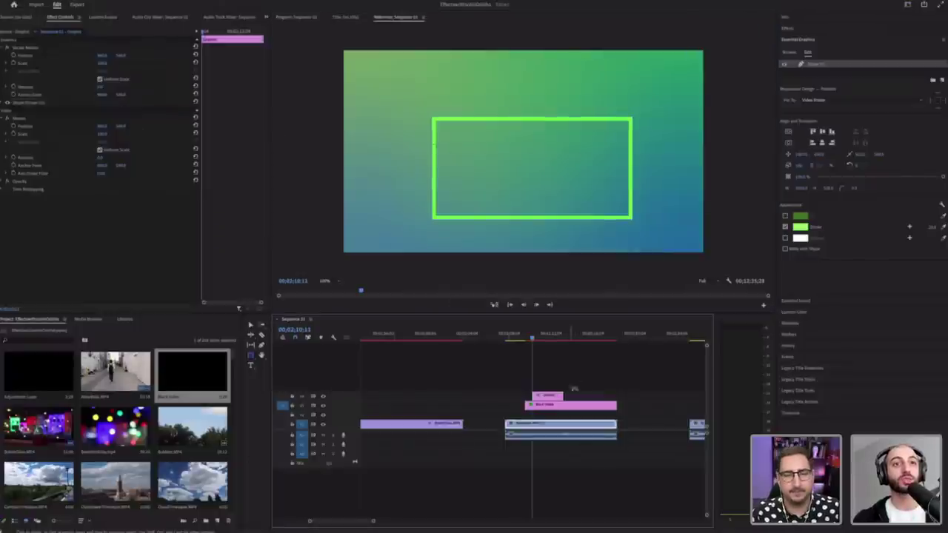
{"action": "left_click_drag", "start_coordinate": [570, 426], "coordinate": [563, 385]}
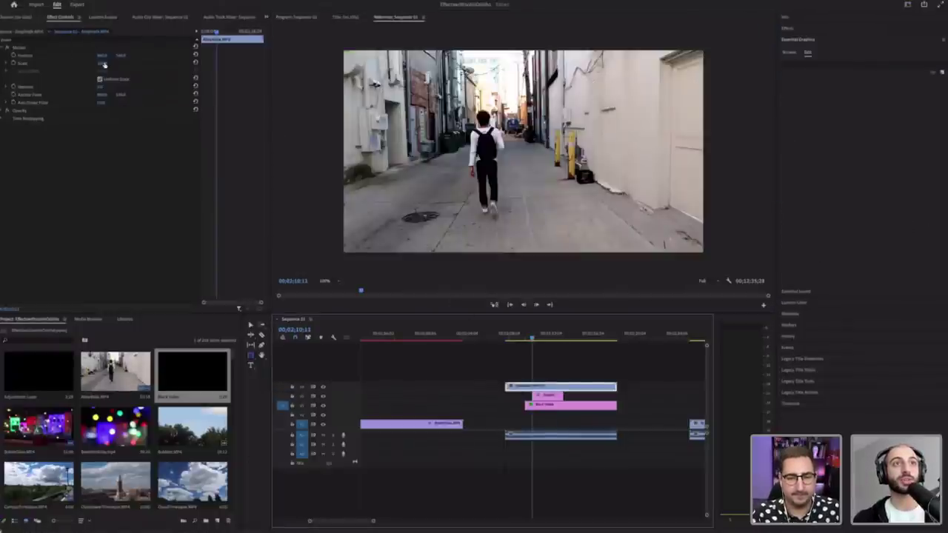
{"action": "mouse_move", "coordinate": [104, 64]}
{"action": "left_mouse_down"}
{"action": "mouse_move", "coordinate": [59, 63]}
{"action": "mouse_move", "coordinate": [152, 55]}
{"action": "mouse_move", "coordinate": [85, 63]}
{"action": "mouse_move", "coordinate": [108, 56]}
{"action": "left_mouse_up"}
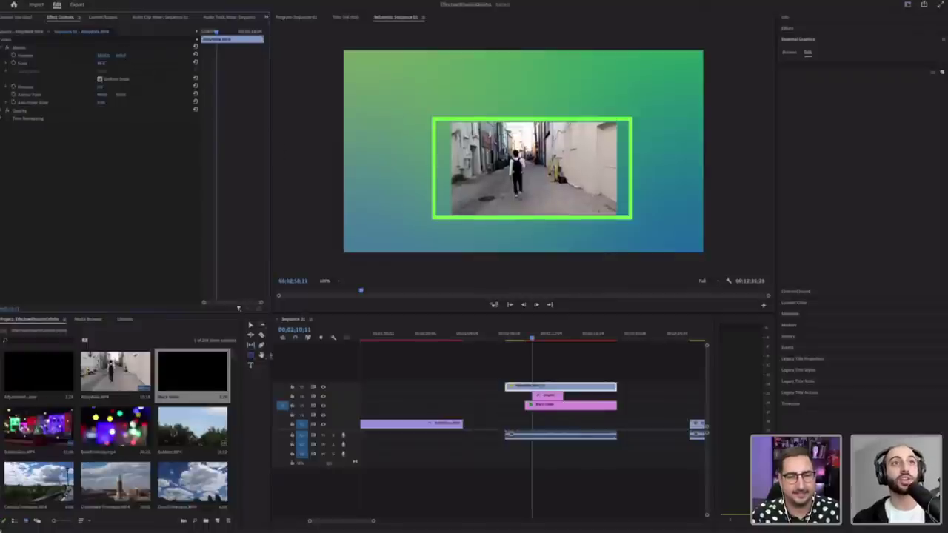
Step: Add the title "NEXT VIDEO" over the gradient, above the framed alley clip
{"action": "left_click", "coordinate": [251, 366]}
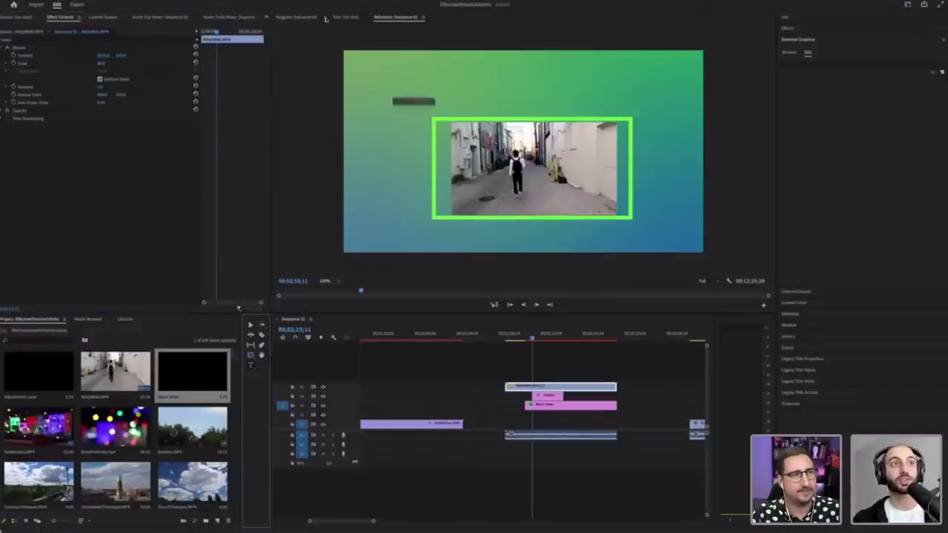
{"action": "left_click", "coordinate": [372, 63]}
{"action": "key", "text": "shift+4"}
{"action": "left_click", "coordinate": [389, 89]}
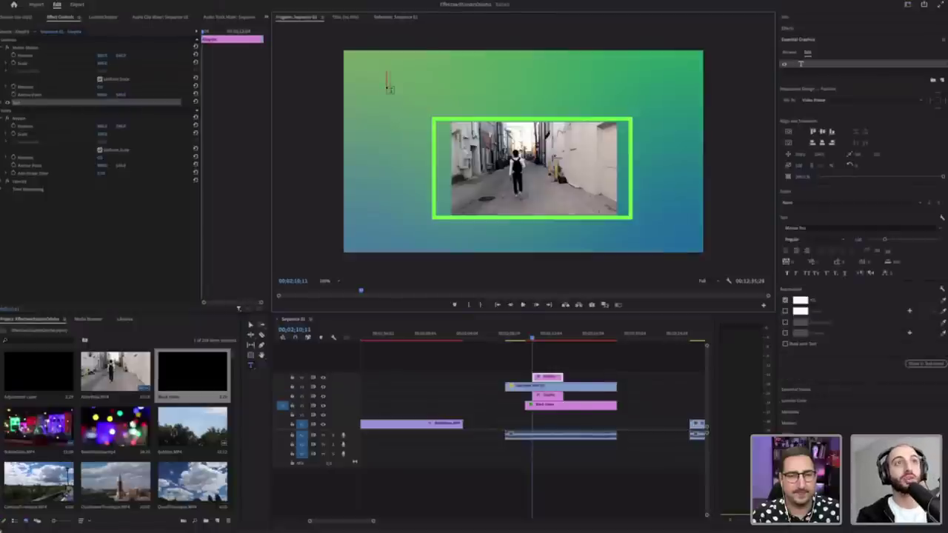
{"action": "type", "text": "NEXT VODE"}
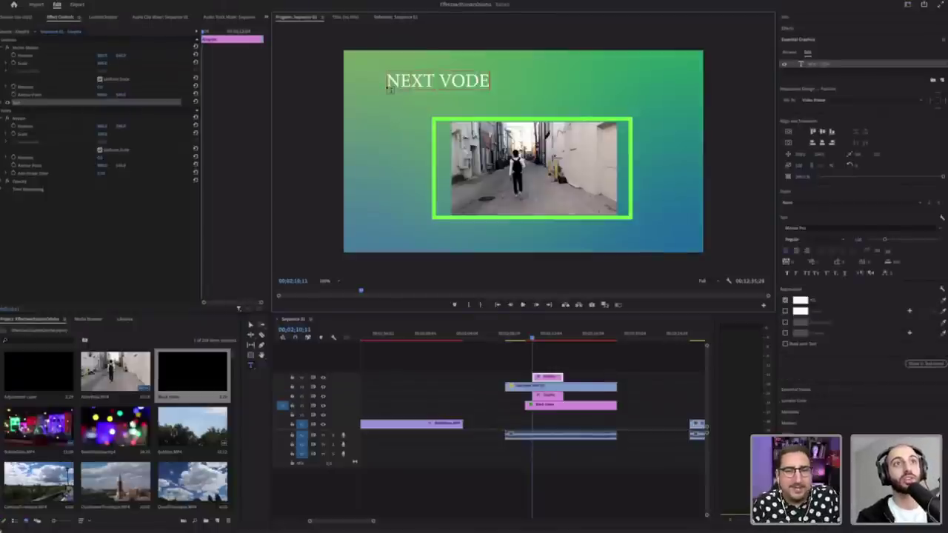
{"action": "key", "text": "BackSpace"}
{"action": "key", "text": "BackSpace"}
{"action": "key", "text": "BackSpace"}
{"action": "type", "text": "IDEO"}
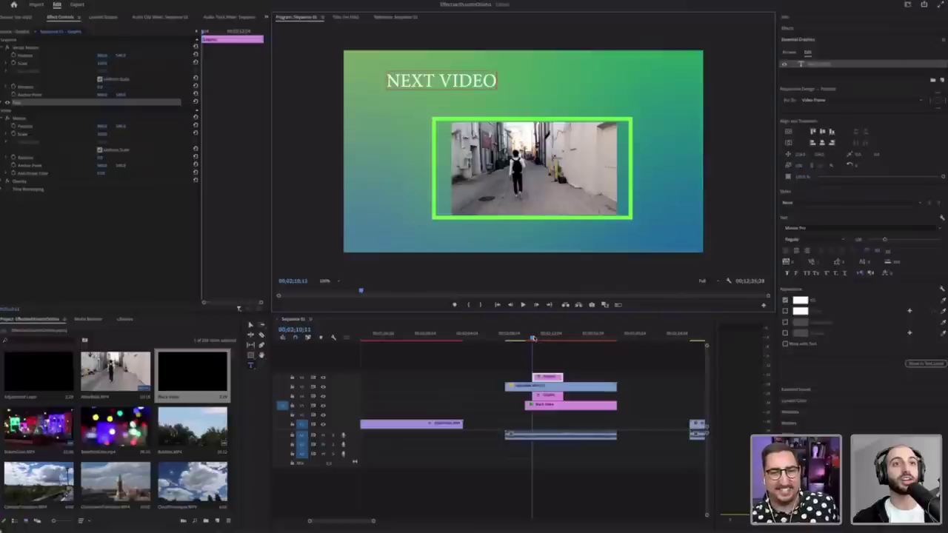
Step: Play the composition with the title, framed alley clip and moving gradient background from near its start
{"action": "left_click", "coordinate": [532, 337]}
{"action": "key", "text": "space"}
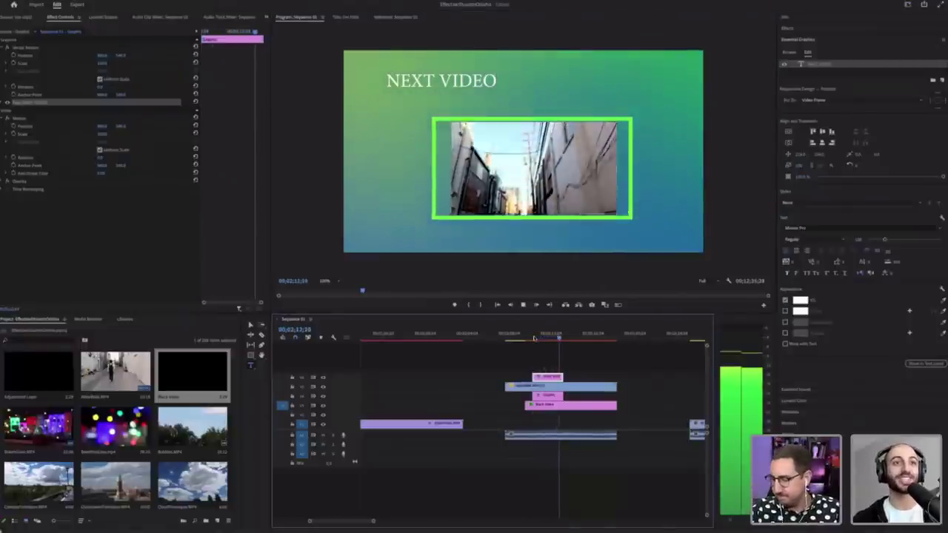
{"action": "left_click", "coordinate": [533, 337]}
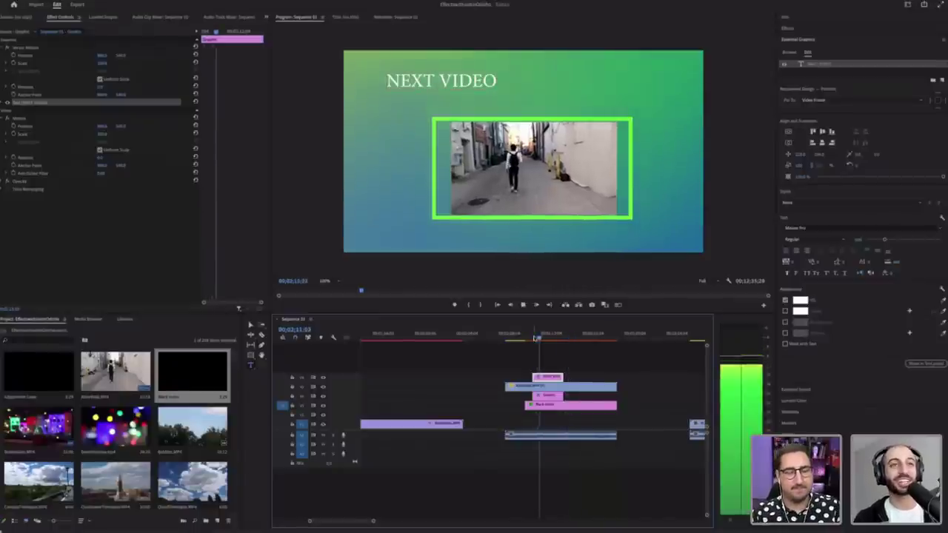
{"action": "key", "text": "space"}
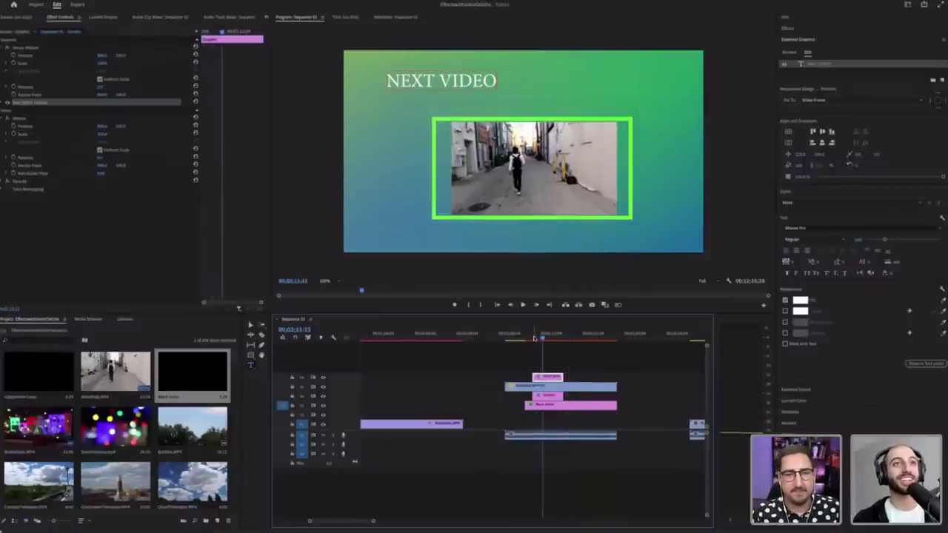
{"action": "key", "text": "space"}
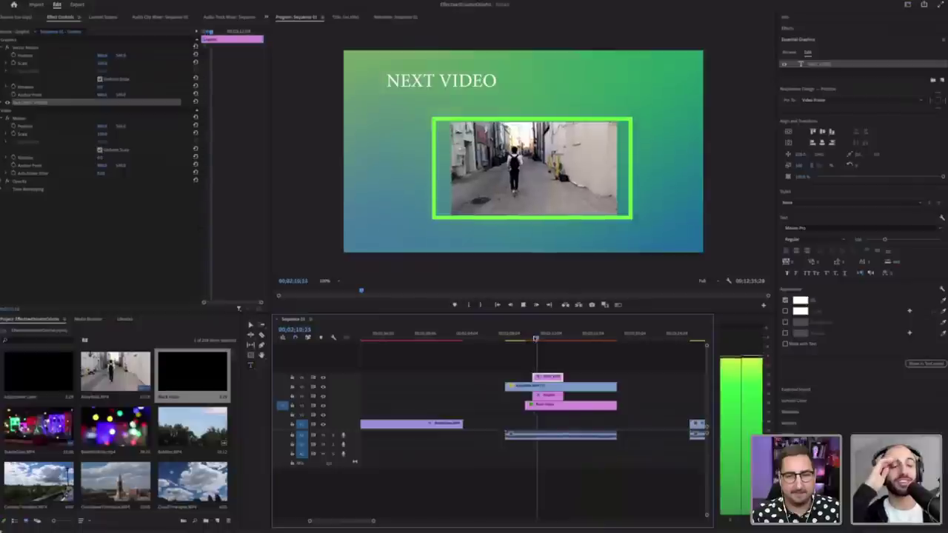
{"action": "key", "text": "space"}
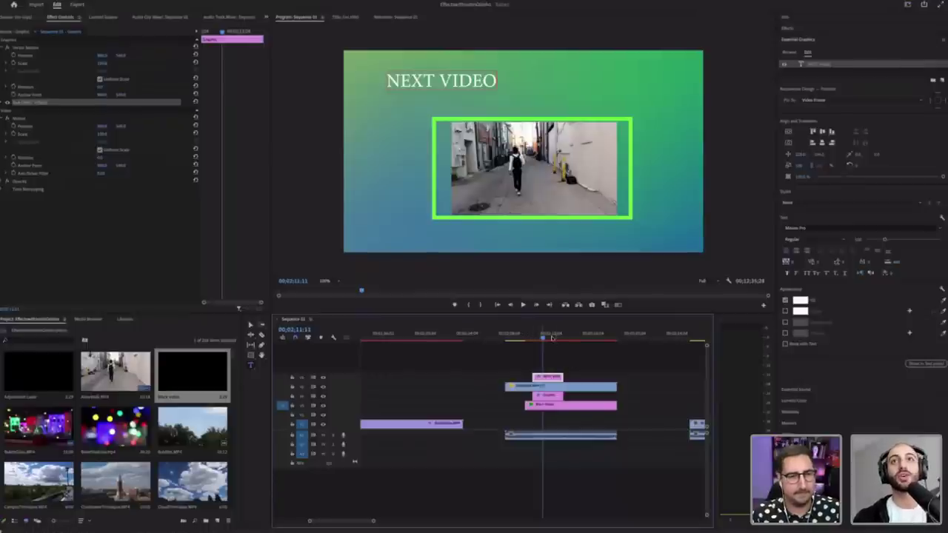
Step: Select the Black Video clip under the title and frame, collapse its Wave Warp settings and play it
{"action": "left_click", "coordinate": [792, 29]}
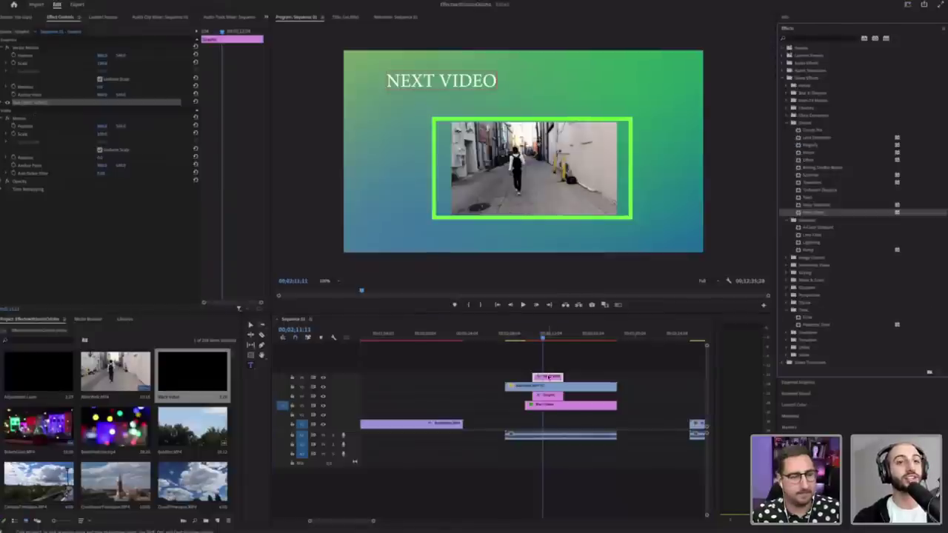
{"action": "left_click", "coordinate": [548, 377]}
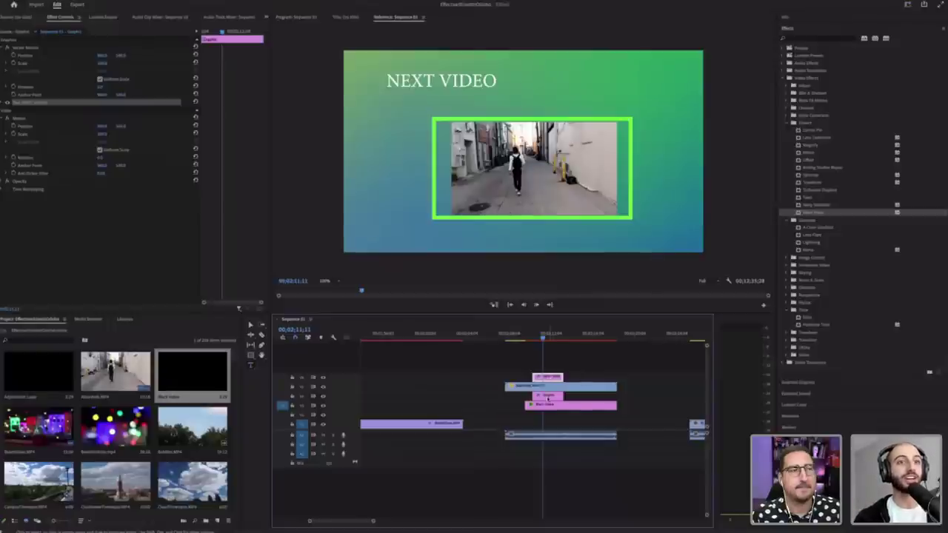
{"action": "left_click", "coordinate": [548, 404]}
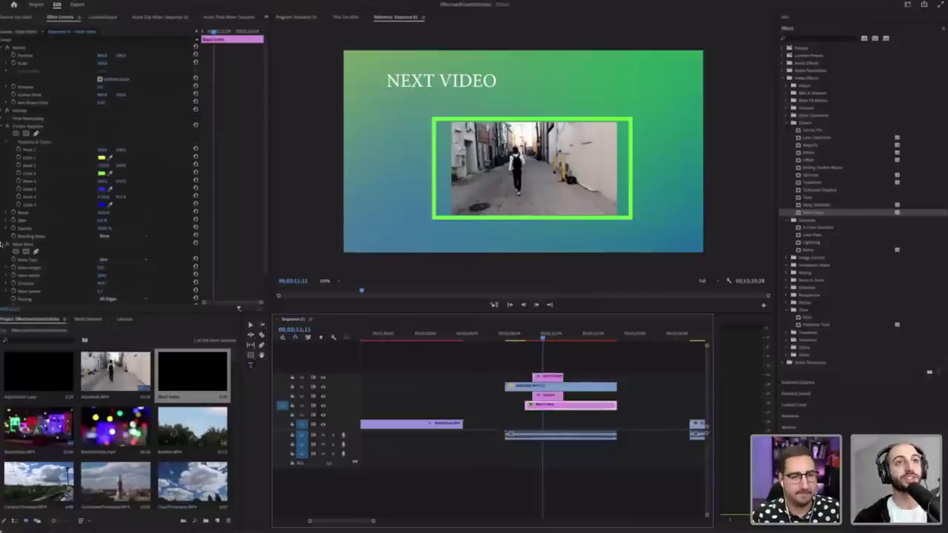
{"action": "left_click", "coordinate": [3, 245]}
{"action": "key", "text": "space"}
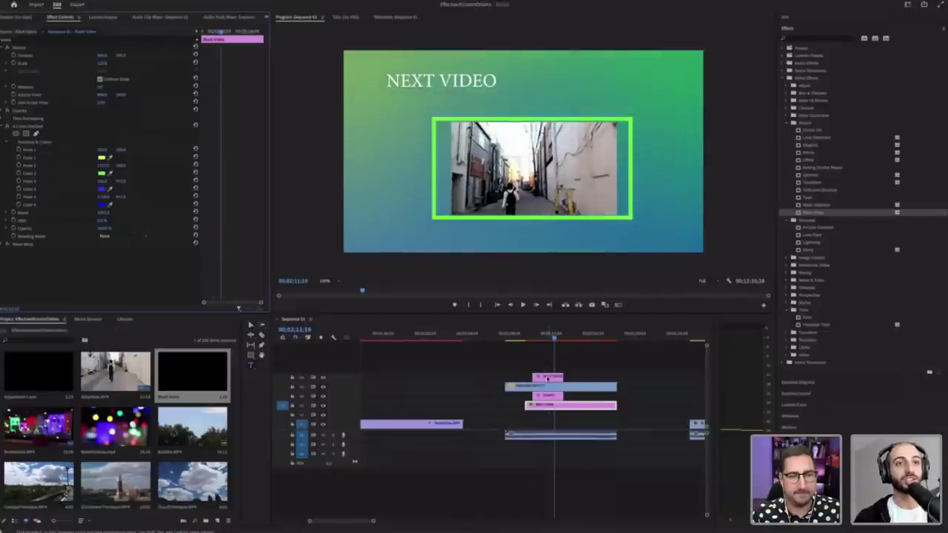
Step: Delete the title, alley clip and rectangle graphic above the Black Video clip and play the gradient alone
{"action": "left_click_drag", "start_coordinate": [600, 363], "coordinate": [533, 399]}
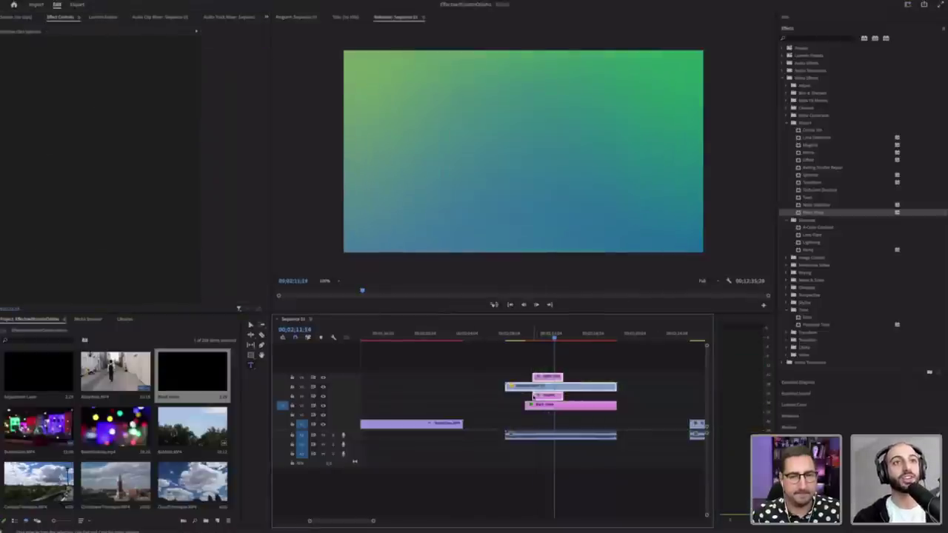
{"action": "key", "text": "Delete"}
{"action": "key", "text": "space"}
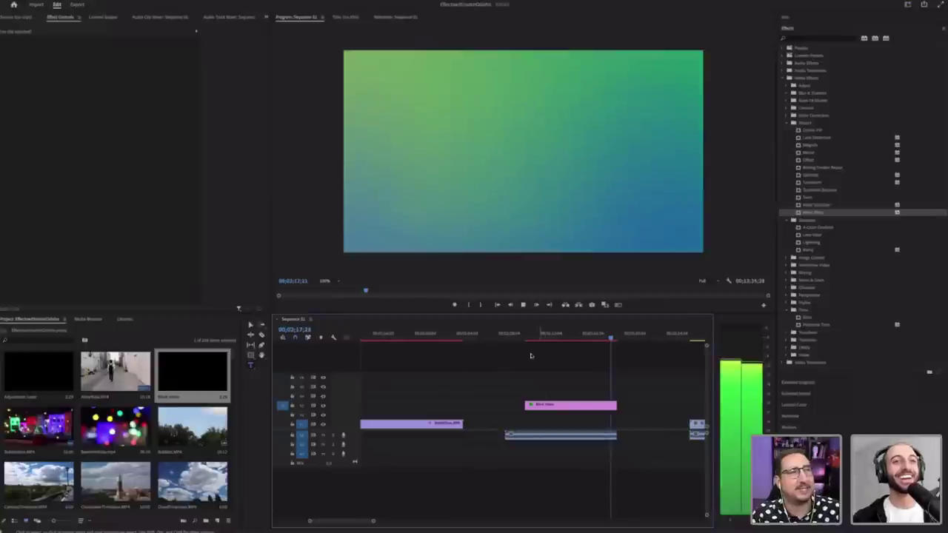
{"action": "left_click", "coordinate": [528, 338]}
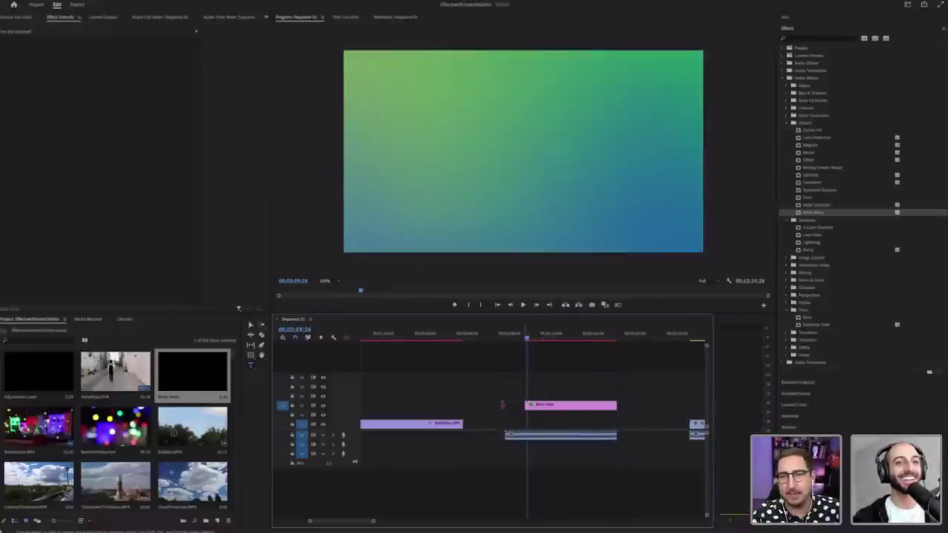
Step: Extend the start of the Black Video clip back to the start of the alley audio and play it
{"action": "left_click_drag", "start_coordinate": [525, 405], "coordinate": [506, 405]}
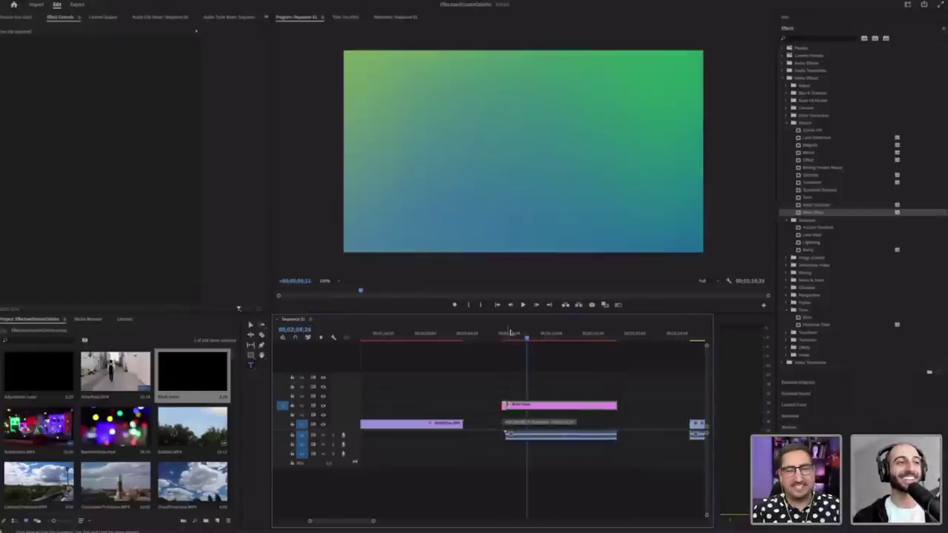
{"action": "key", "text": "space"}
{"action": "key", "text": "space"}
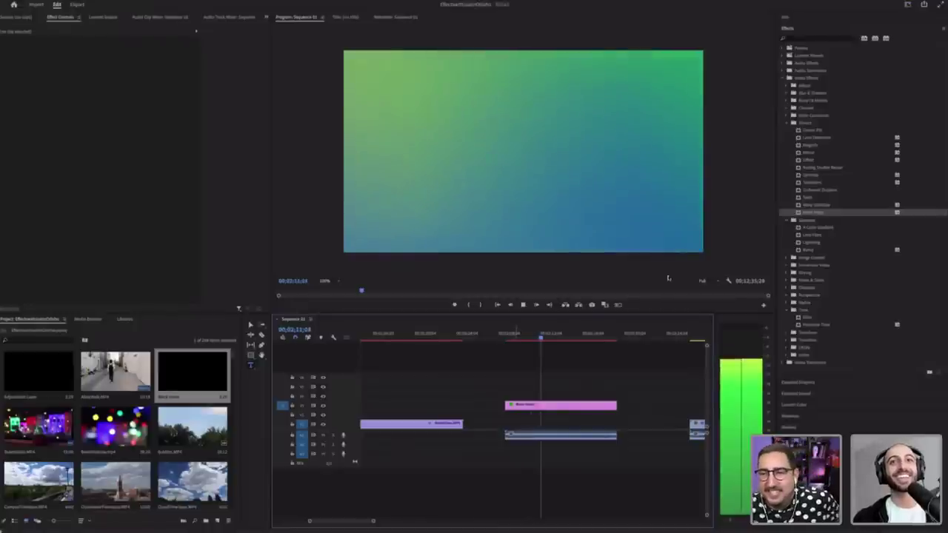
{"action": "key", "text": "space"}
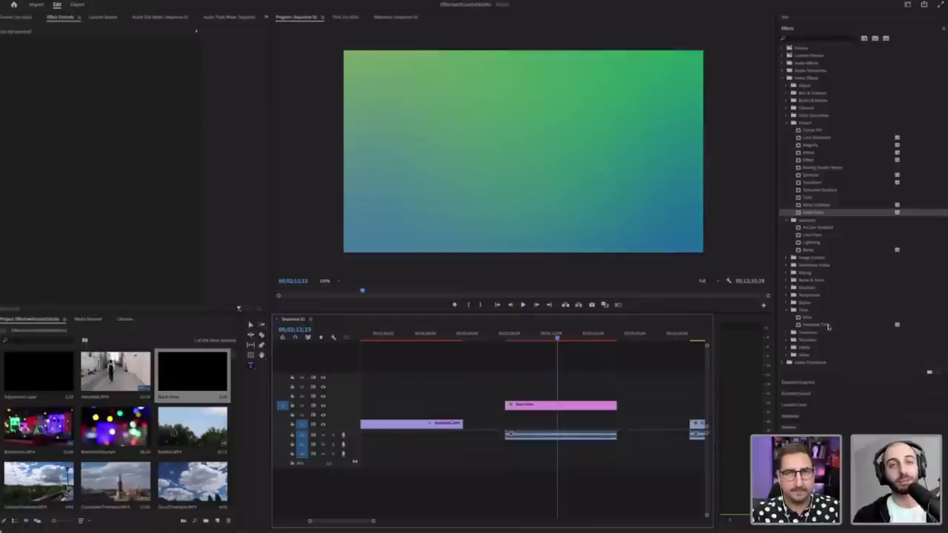
Step: Apply Posterize Time to the Black Video clip and set its Frame Rate to 5
{"action": "left_click_drag", "start_coordinate": [816, 324], "coordinate": [544, 406]}
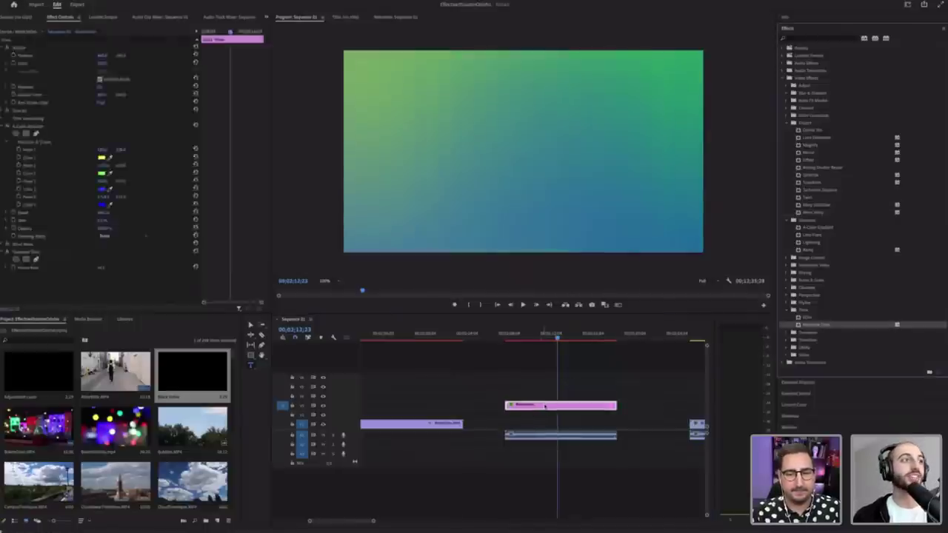
{"action": "left_click", "coordinate": [534, 350]}
{"action": "left_click", "coordinate": [535, 405]}
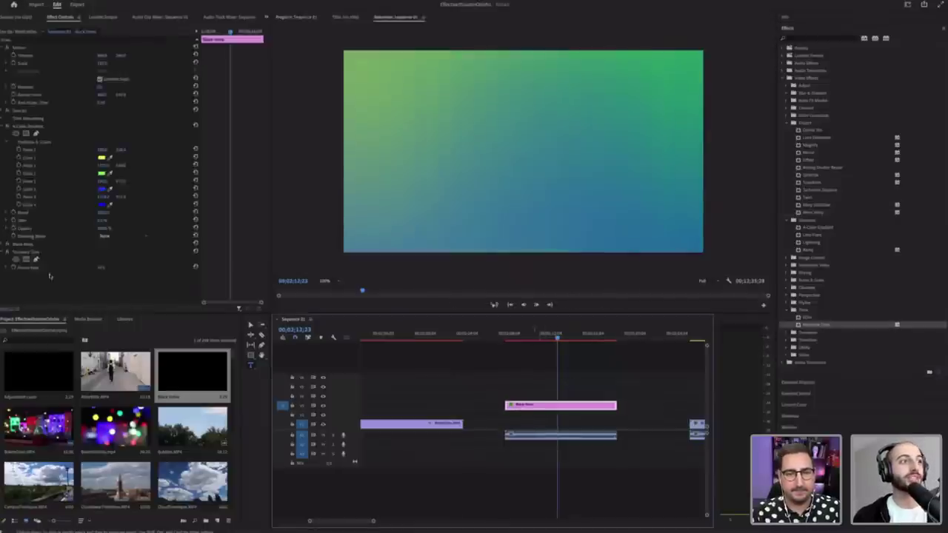
{"action": "left_click", "coordinate": [105, 266]}
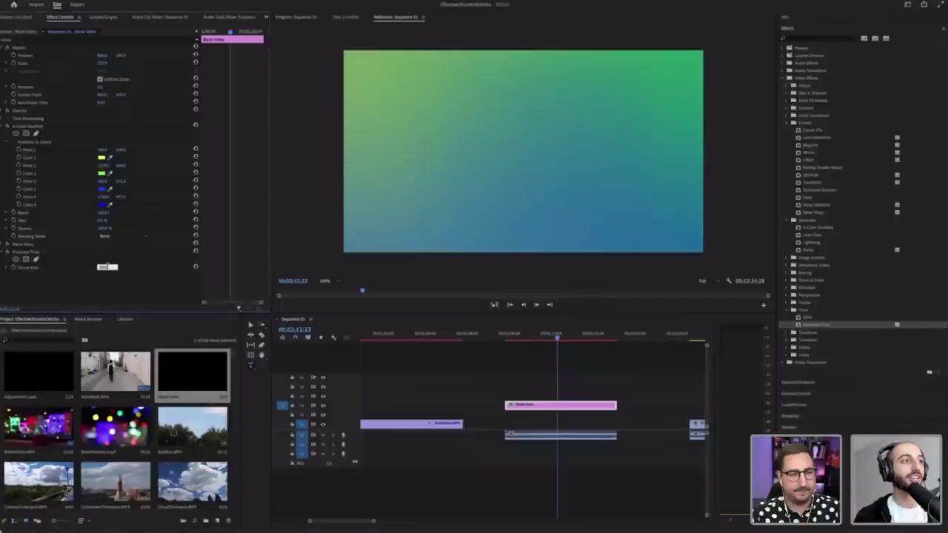
{"action": "type", "text": "5"}
{"action": "key", "text": "Return"}
Step: Preview the posterized gradient from the start of the Black Video clip and delete the clip
{"action": "left_click", "coordinate": [510, 335]}
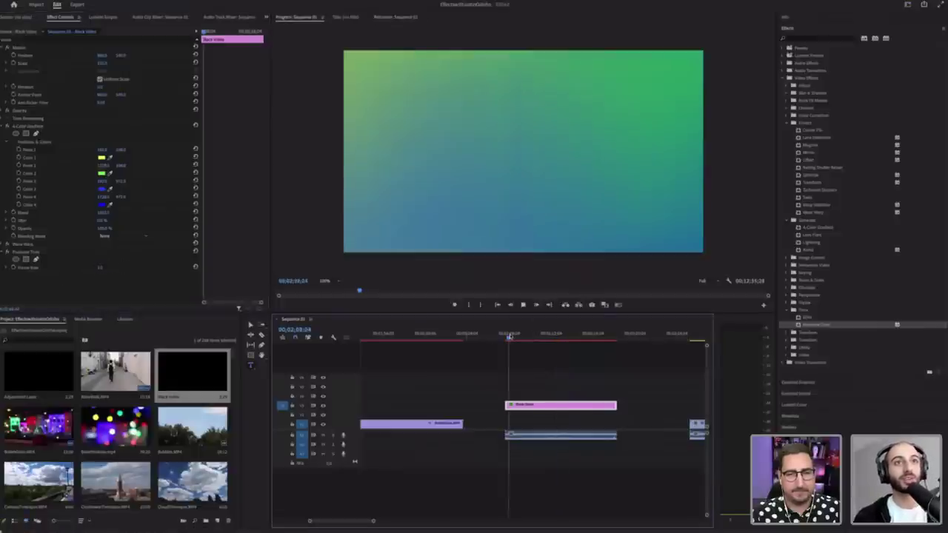
{"action": "key", "text": "space"}
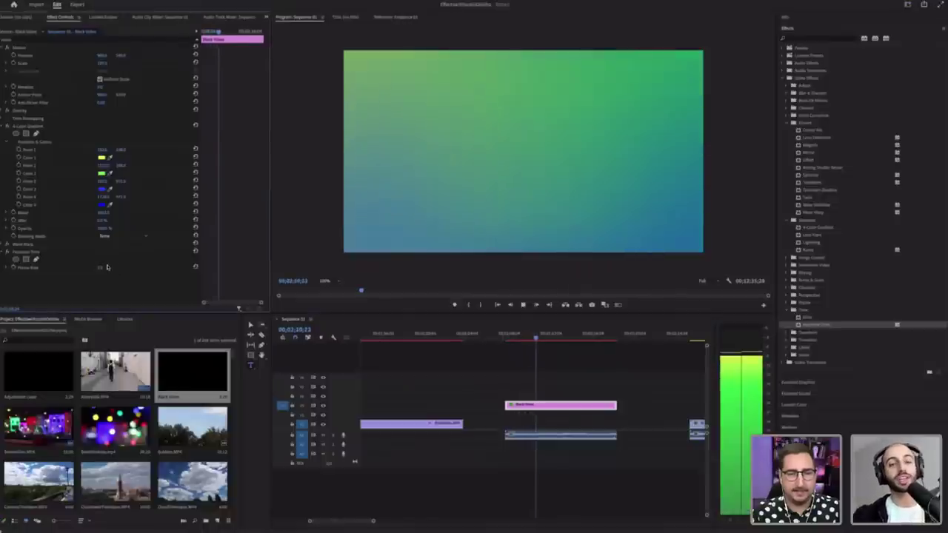
{"action": "key", "text": "space"}
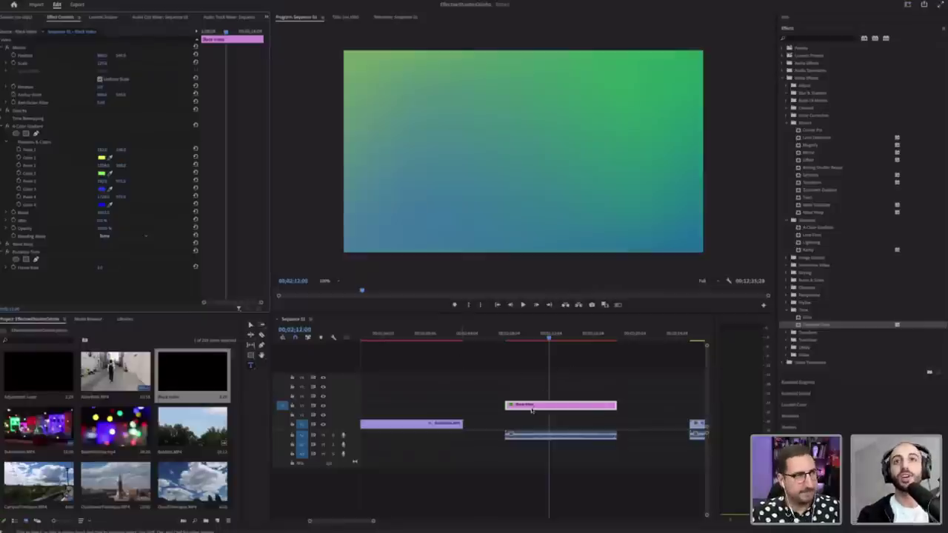
{"action": "key", "text": "Delete"}
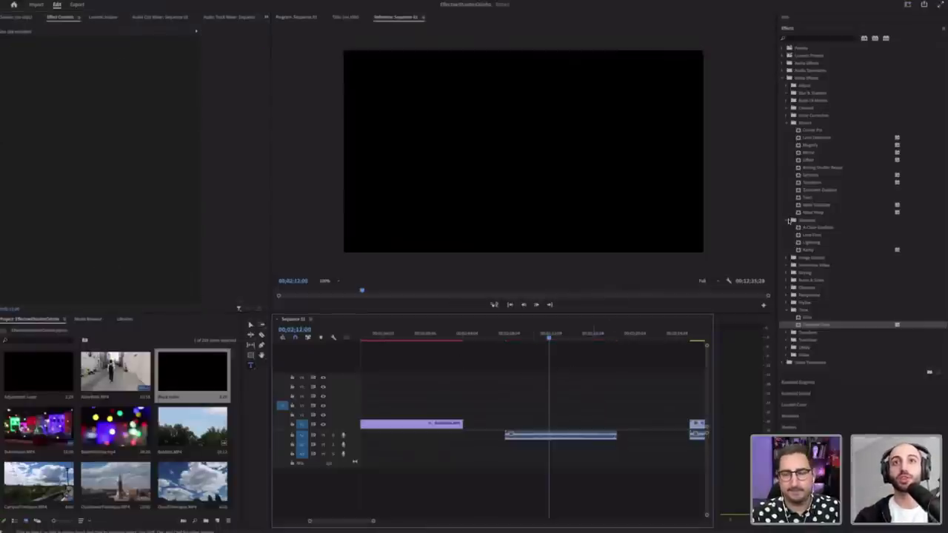
Step: Expand the Image Control effects, select Black & White, and place the alley clip in the emptied section of the sequence
{"action": "left_click", "coordinate": [789, 124]}
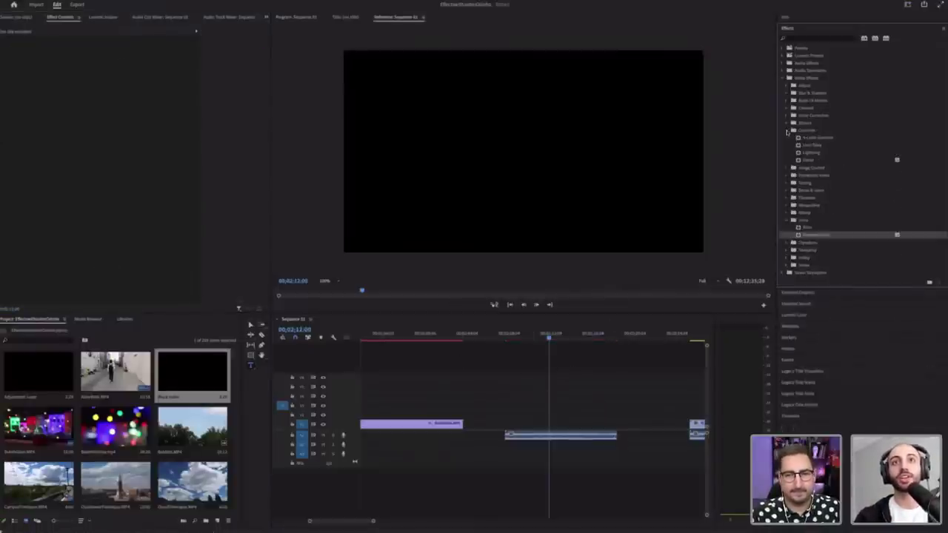
{"action": "left_click", "coordinate": [788, 131]}
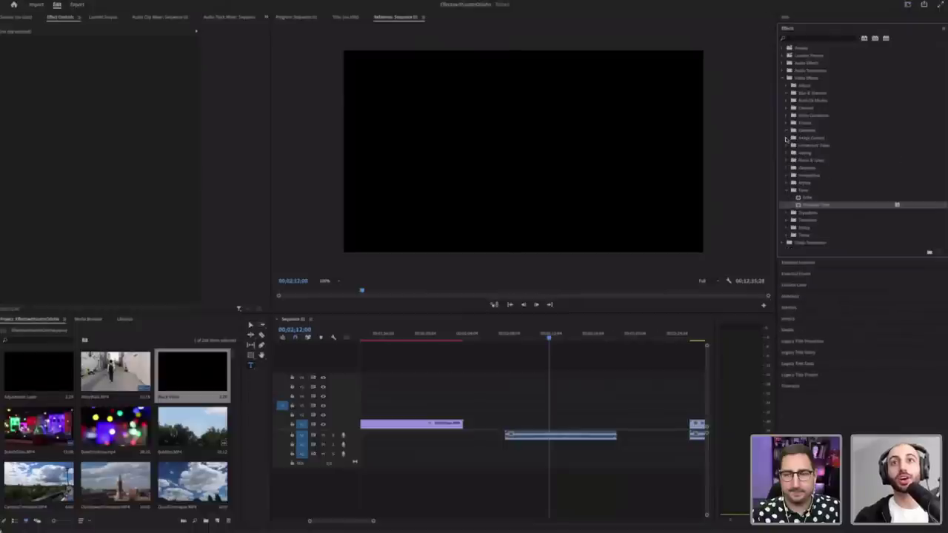
{"action": "left_click", "coordinate": [787, 139]}
{"action": "left_click", "coordinate": [816, 146]}
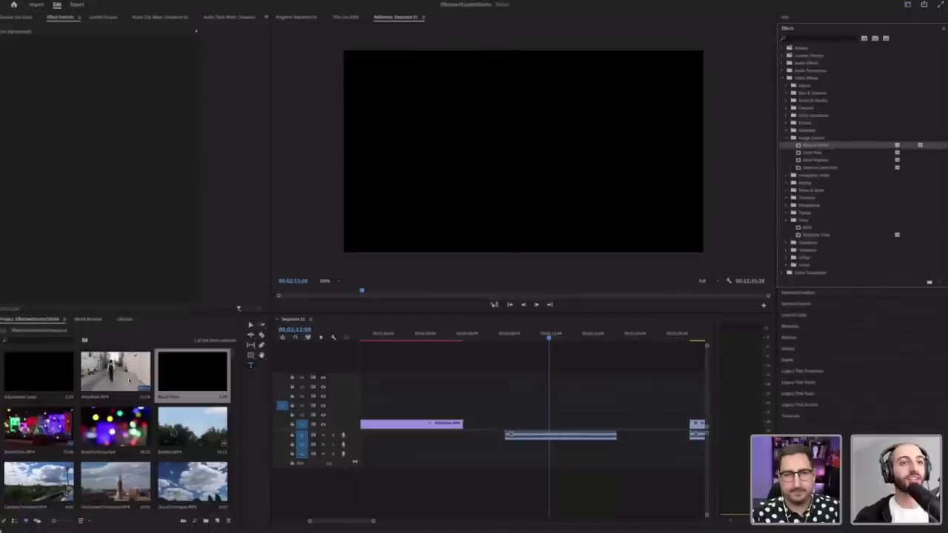
{"action": "left_click_drag", "start_coordinate": [129, 380], "coordinate": [484, 416]}
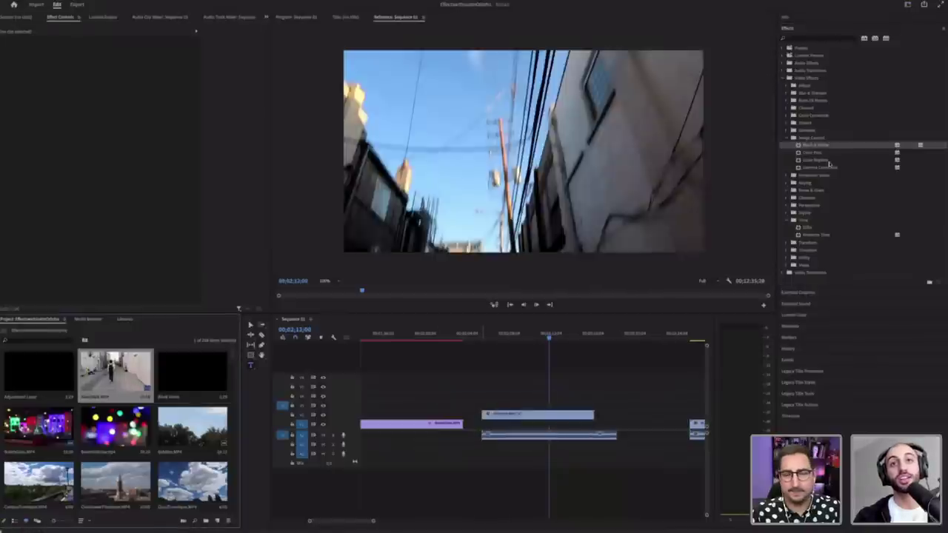
Step: Try Black & White on the alley clip, check a frame with the walking man, and remove the effect
{"action": "left_click_drag", "start_coordinate": [822, 145], "coordinate": [538, 416]}
{"action": "mouse_move", "coordinate": [527, 335]}
{"action": "left_mouse_down"}
{"action": "mouse_move", "coordinate": [511, 335]}
{"action": "mouse_move", "coordinate": [522, 335]}
{"action": "left_mouse_up"}
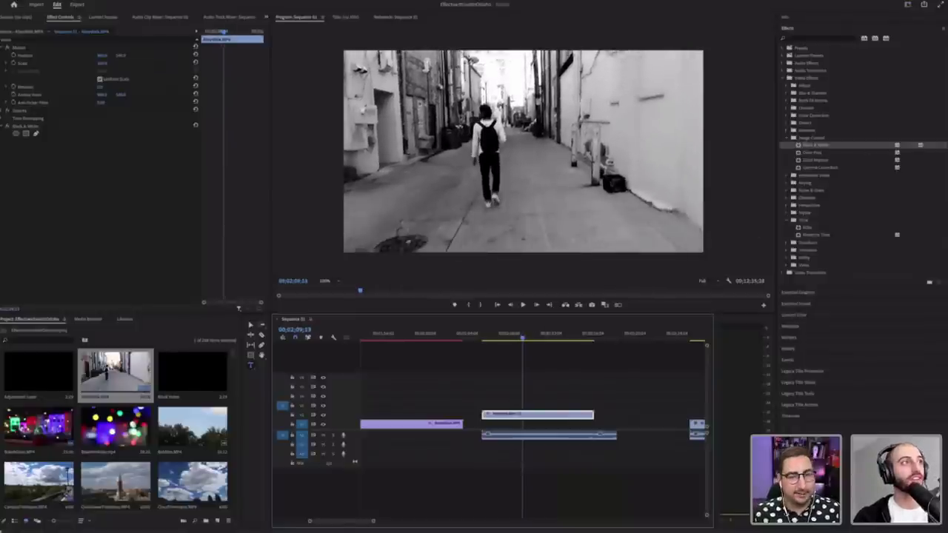
{"action": "left_click", "coordinate": [29, 126]}
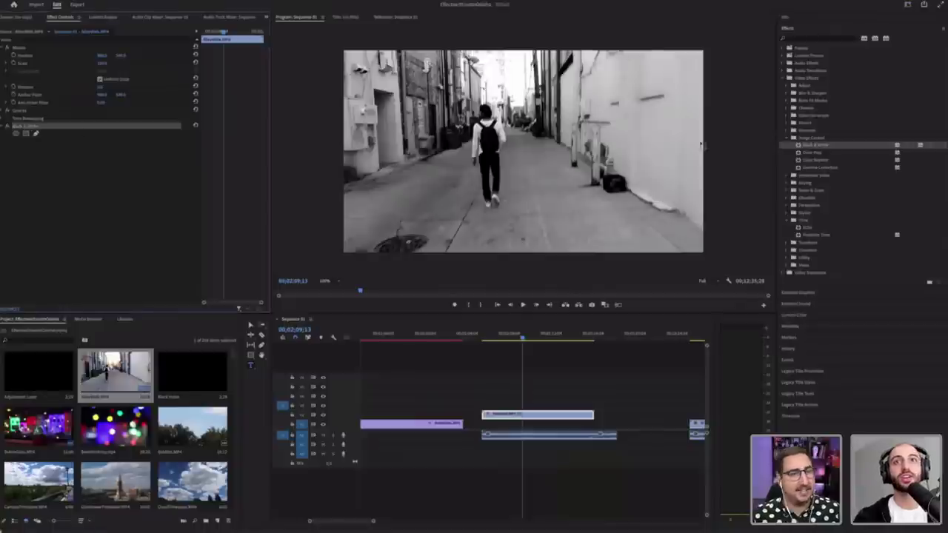
{"action": "key", "text": "Delete"}
Step: Apply Color Replace to the alley clip and preview the shot of the man walking
{"action": "left_click_drag", "start_coordinate": [814, 159], "coordinate": [539, 414]}
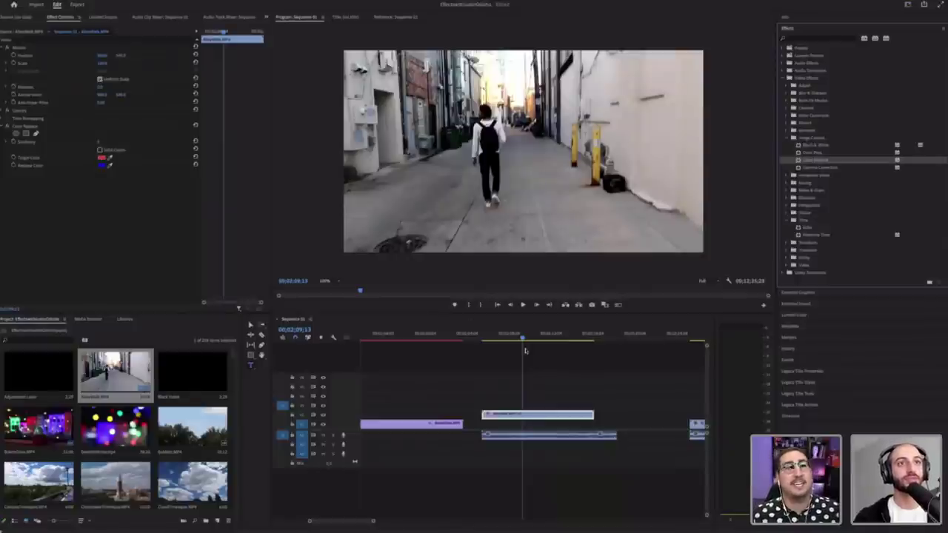
{"action": "key", "text": "space"}
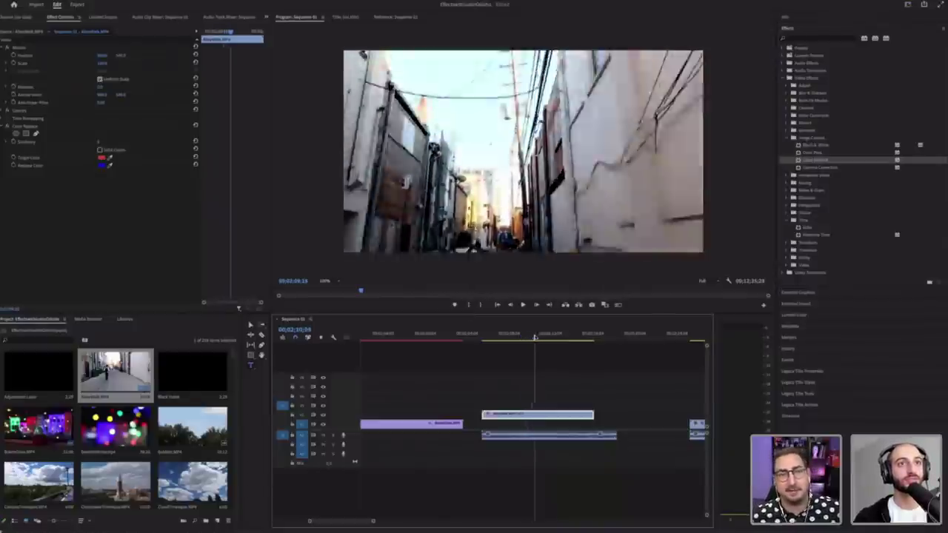
{"action": "left_click_drag", "start_coordinate": [525, 337], "coordinate": [523, 337]}
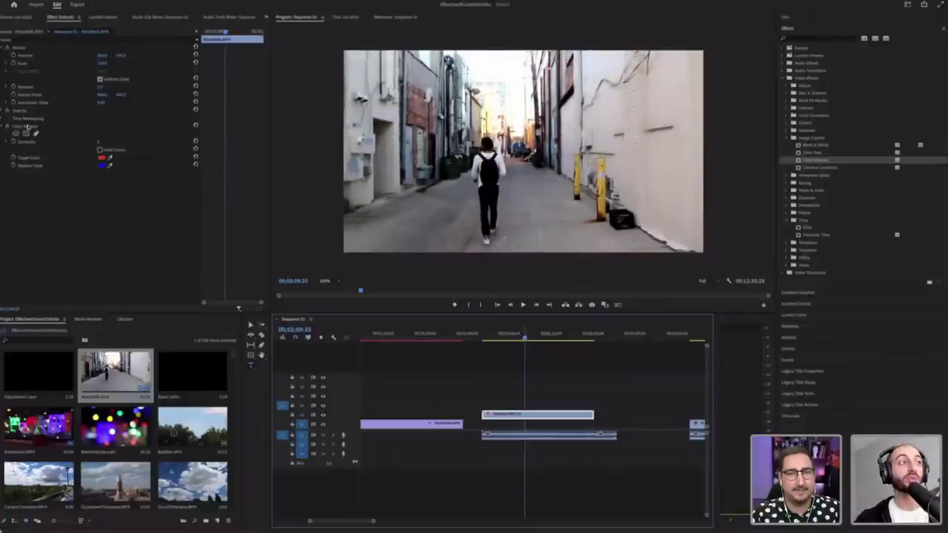
{"action": "left_click", "coordinate": [30, 127]}
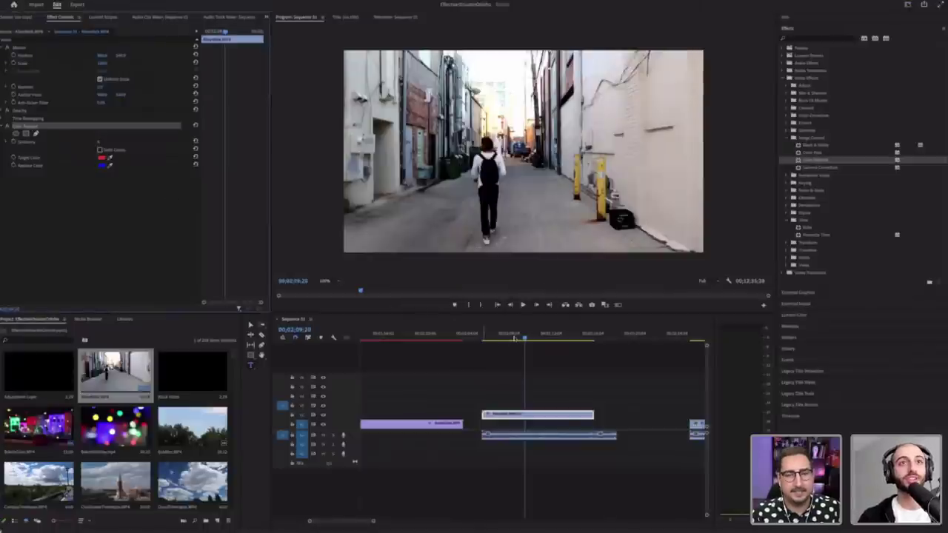
{"action": "left_click_drag", "start_coordinate": [515, 337], "coordinate": [506, 337]}
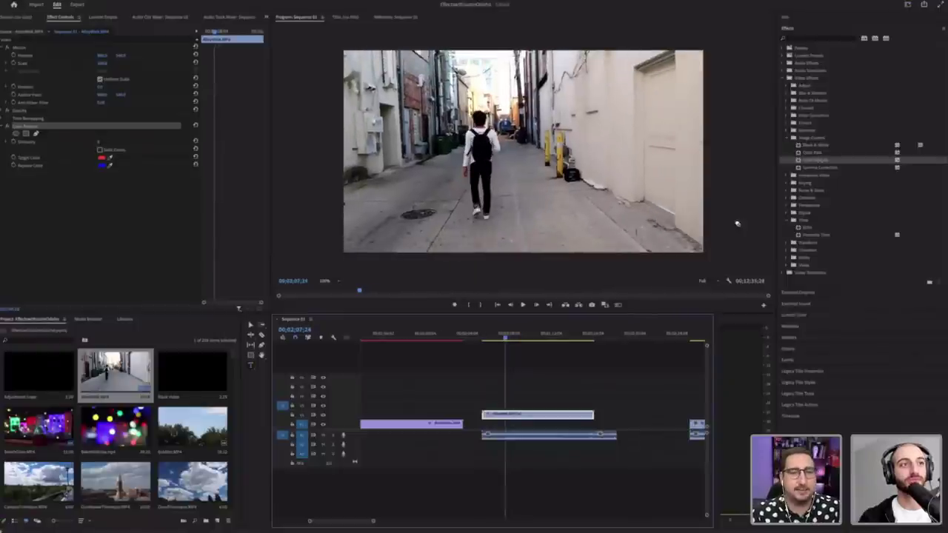
Step: Add a second Color Replace to the alley clip and delete that duplicate, keeping the first one selected
{"action": "left_click_drag", "start_coordinate": [737, 223], "coordinate": [512, 415]}
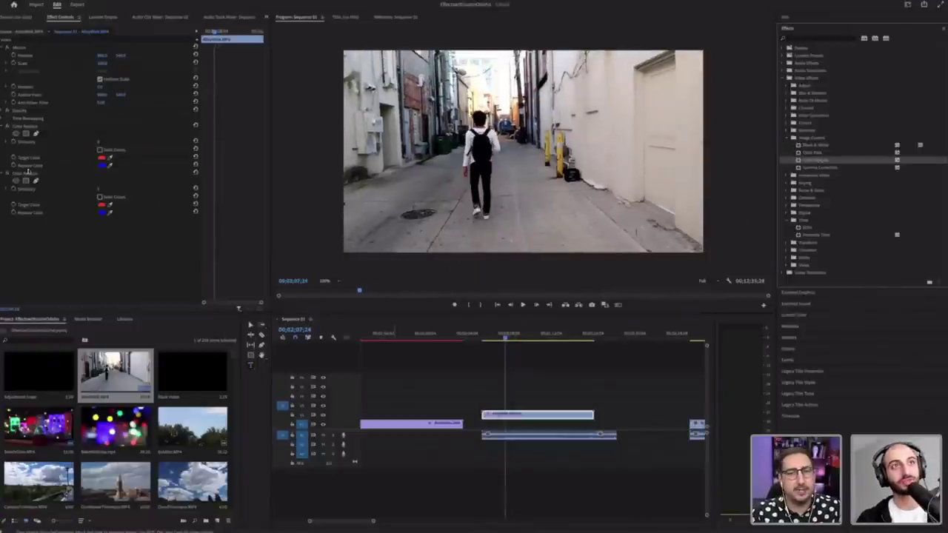
{"action": "left_click", "coordinate": [28, 172]}
{"action": "key", "text": "Delete"}
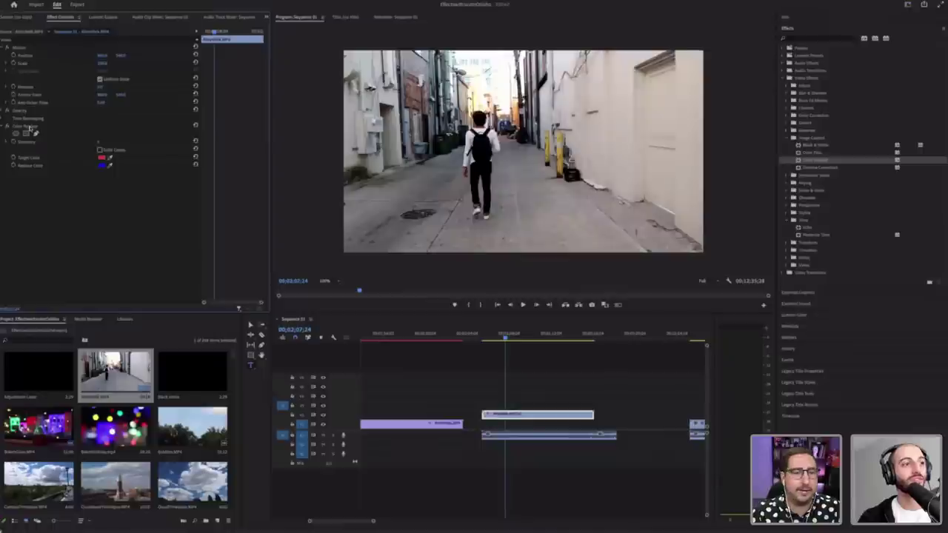
{"action": "left_click", "coordinate": [30, 128]}
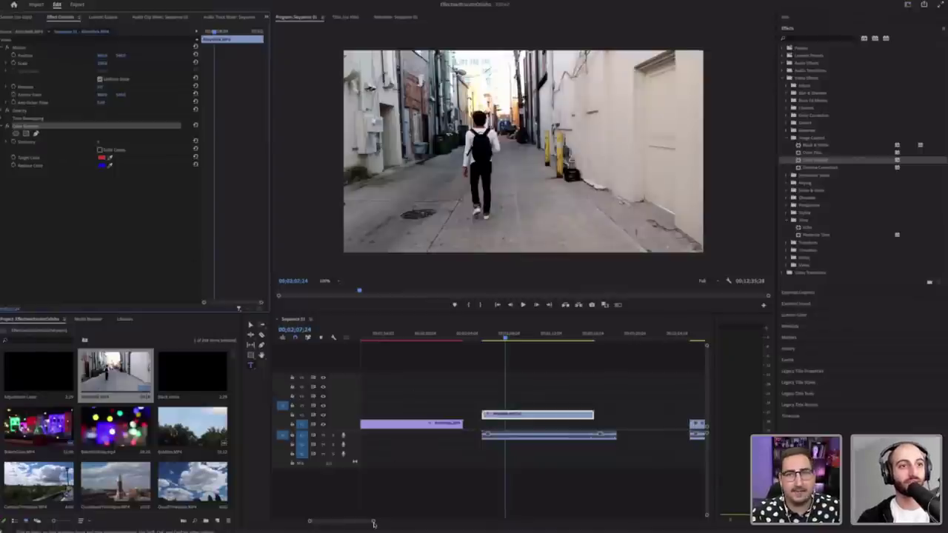
Step: Apply VR Digital Glitch from the Immersive Video effects to the crowd crossing clip near the end of the sequence
{"action": "left_click_drag", "start_coordinate": [373, 522], "coordinate": [651, 504]}
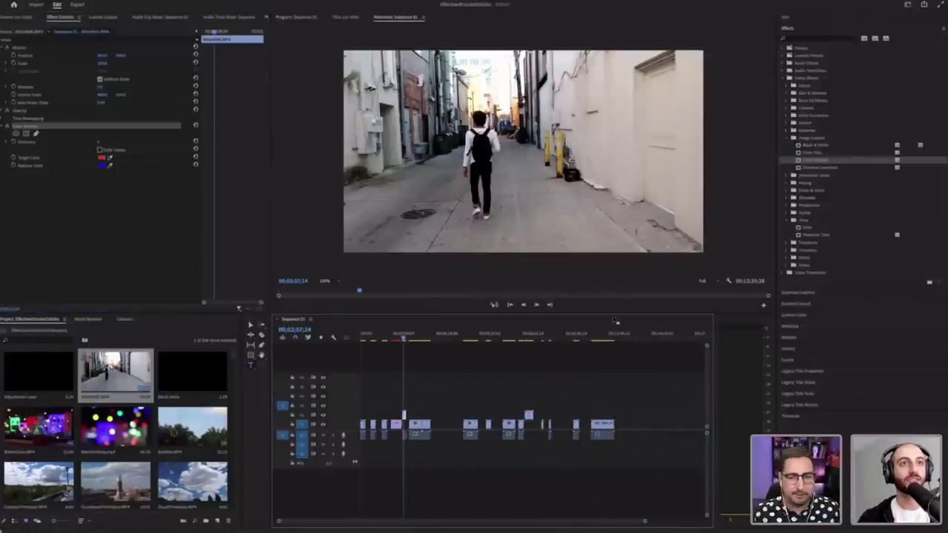
{"action": "left_click", "coordinate": [600, 334]}
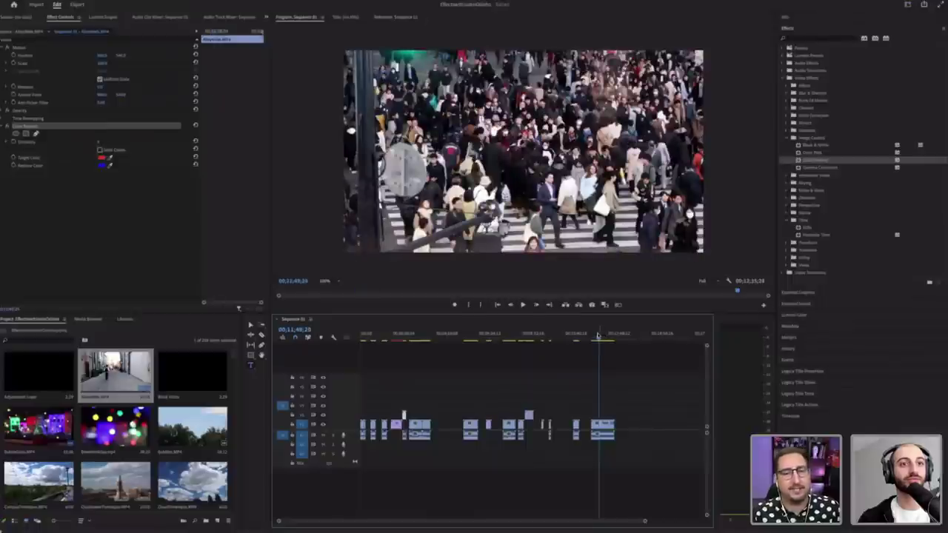
{"action": "mouse_move", "coordinate": [598, 335]}
{"action": "left_mouse_down"}
{"action": "mouse_move", "coordinate": [576, 338]}
{"action": "mouse_move", "coordinate": [596, 337]}
{"action": "left_mouse_up"}
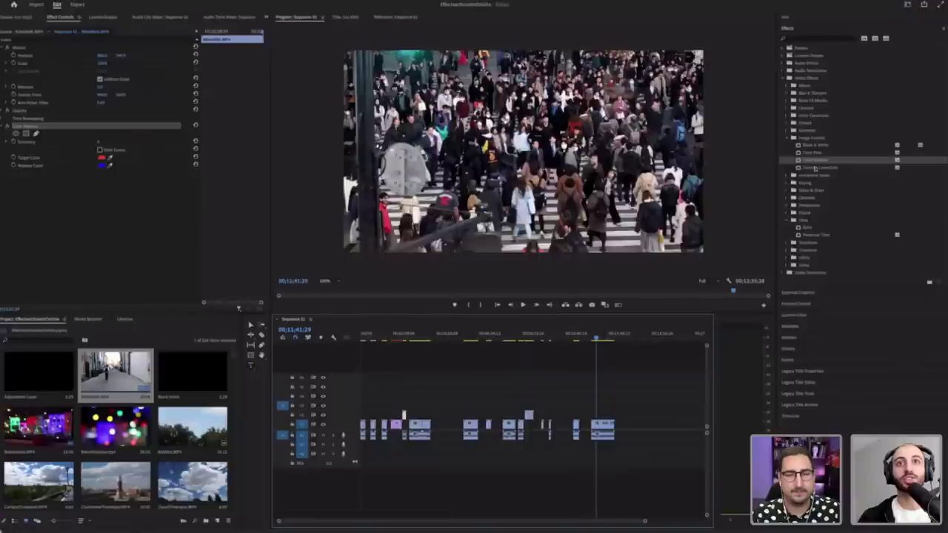
{"action": "left_click", "coordinate": [787, 138]}
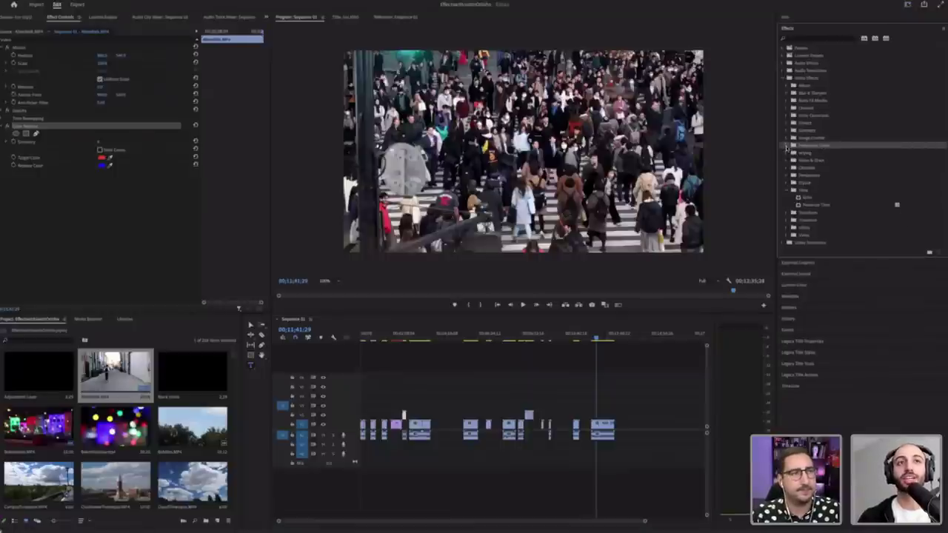
{"action": "left_click", "coordinate": [788, 146]}
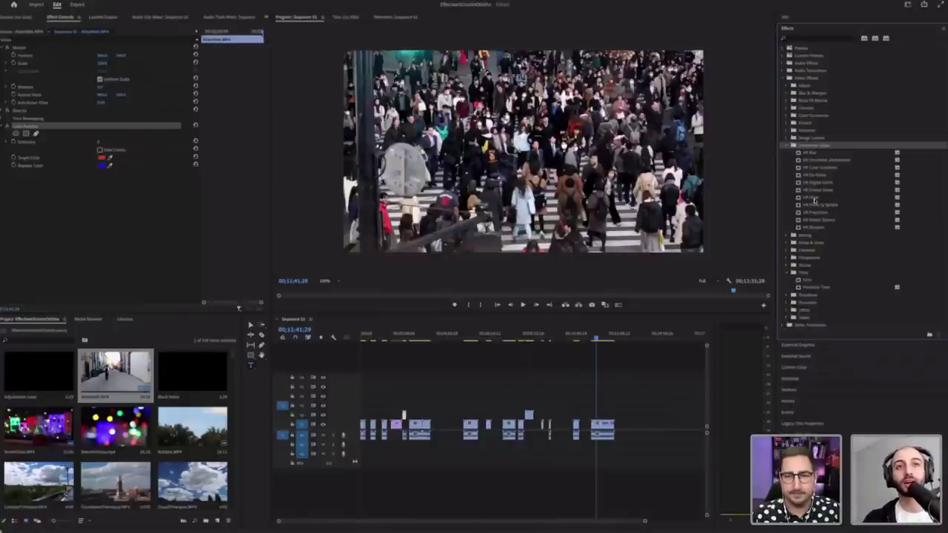
{"action": "left_click", "coordinate": [814, 198]}
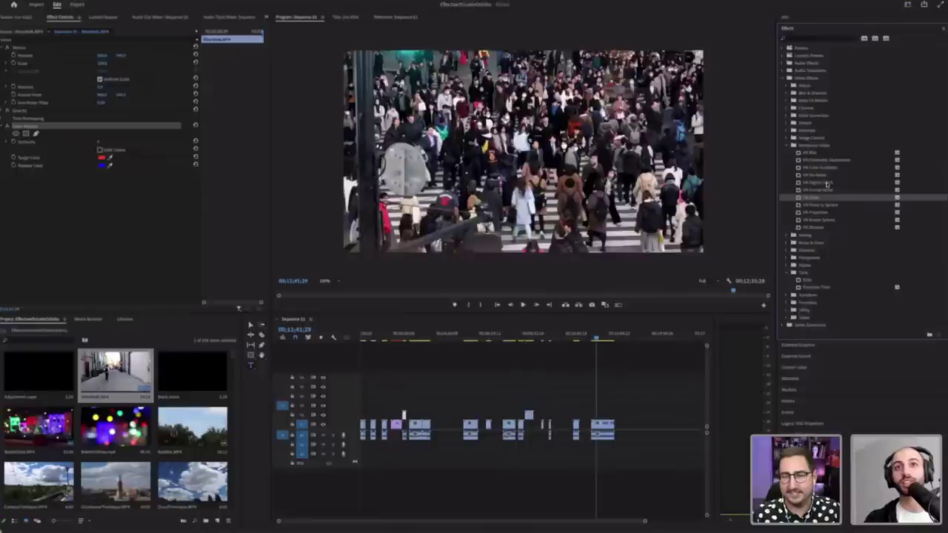
{"action": "left_click", "coordinate": [831, 182]}
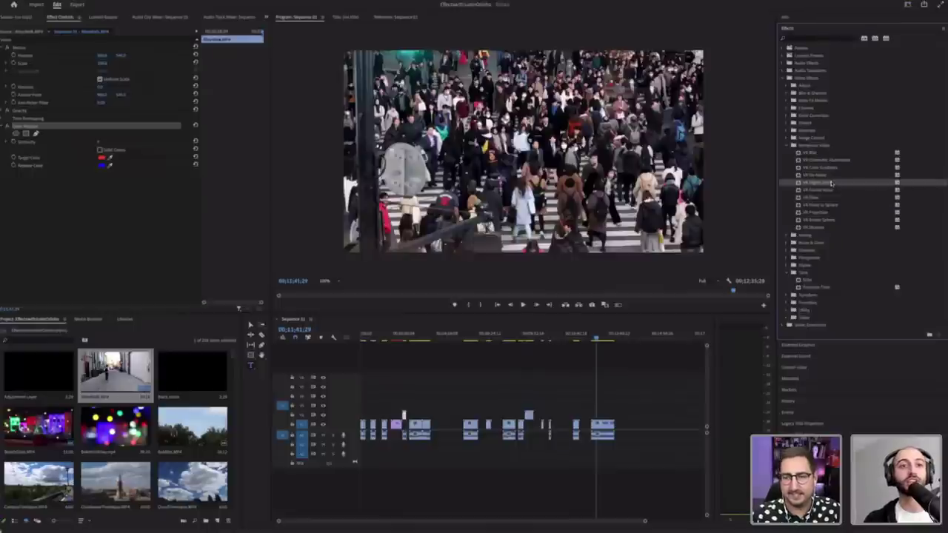
{"action": "left_click_drag", "start_coordinate": [832, 183], "coordinate": [604, 426]}
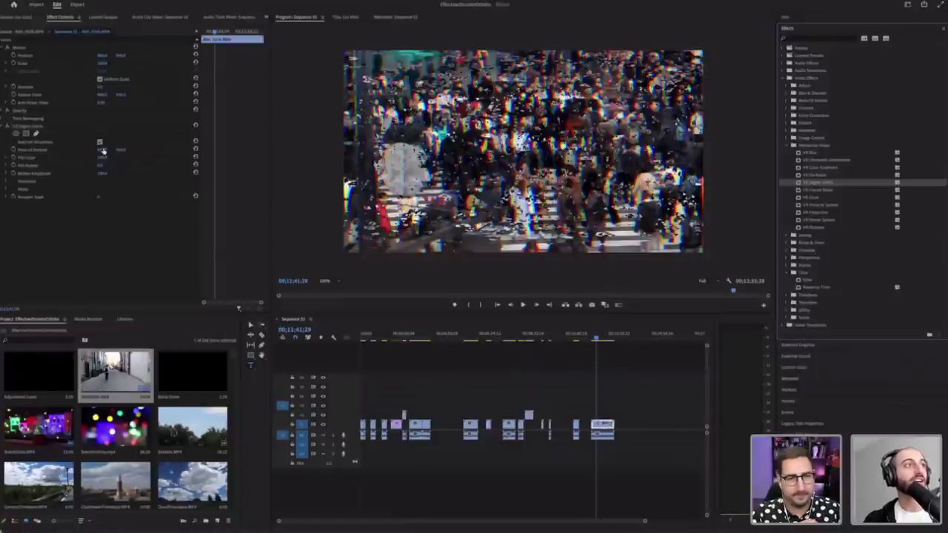
Step: Lower the Master Amplitude of VR Digital Glitch and inspect its Distortion result with the preview at 200%
{"action": "left_click_drag", "start_coordinate": [104, 157], "coordinate": [85, 157]}
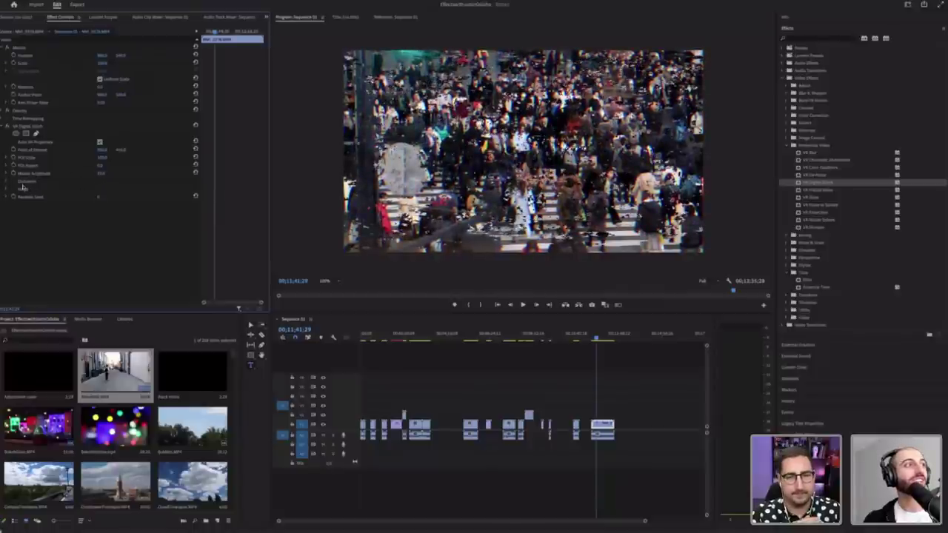
{"action": "left_click", "coordinate": [8, 182]}
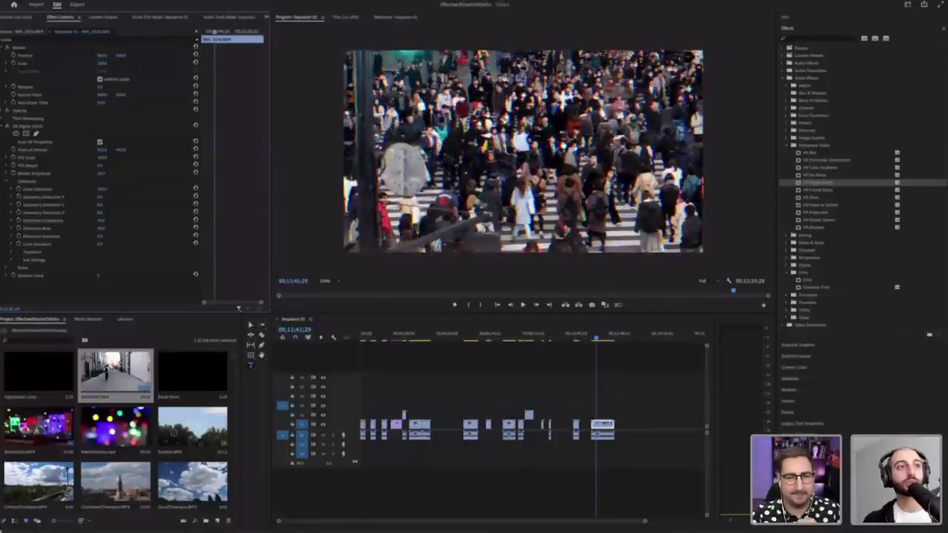
{"action": "left_click", "coordinate": [336, 281]}
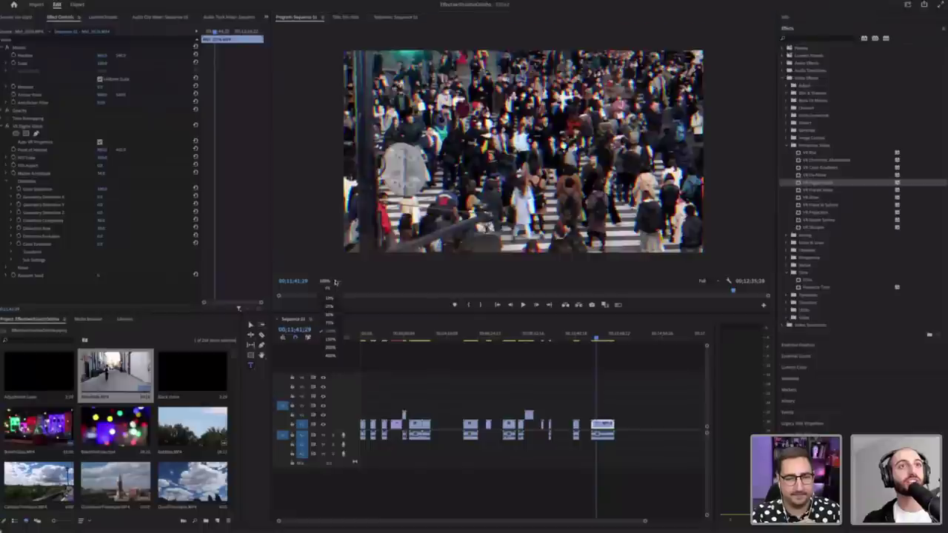
{"action": "left_click", "coordinate": [332, 347]}
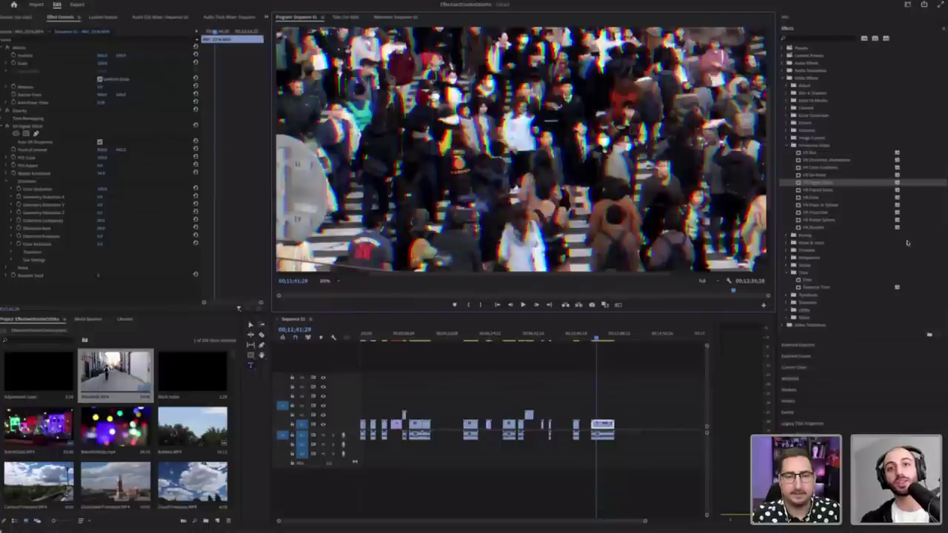
Step: Show the red channel of the Lumetri Color RGB Curves for the crowd clip and return to the white master curve
{"action": "left_click", "coordinate": [815, 368]}
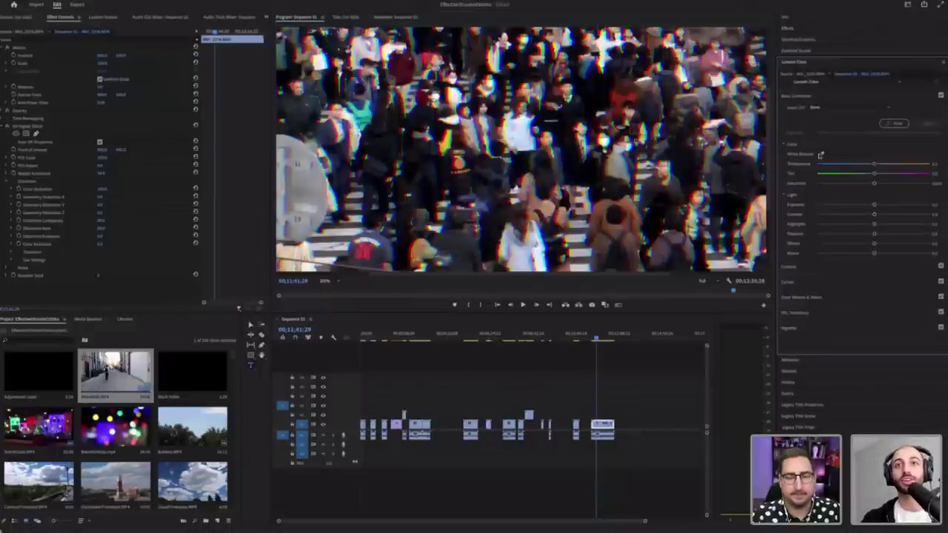
{"action": "left_click", "coordinate": [805, 284]}
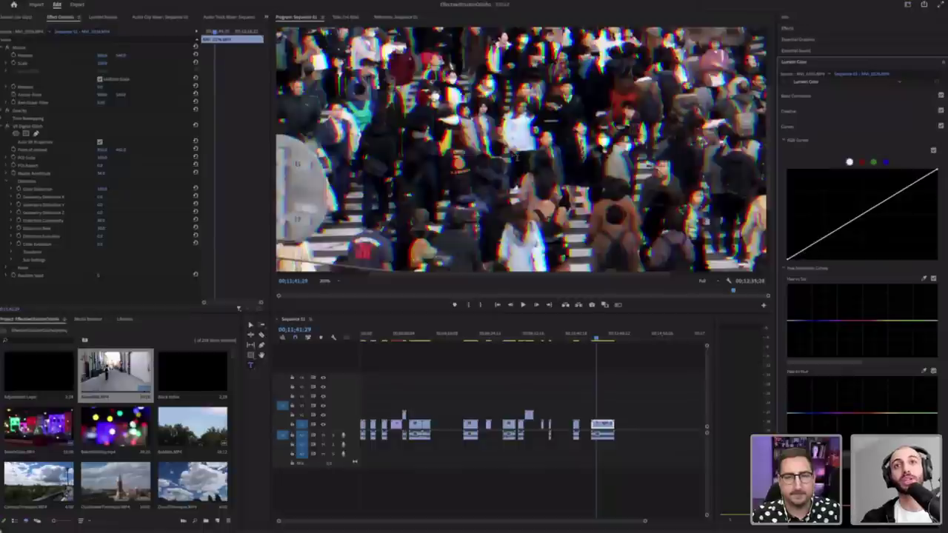
{"action": "left_click", "coordinate": [862, 163]}
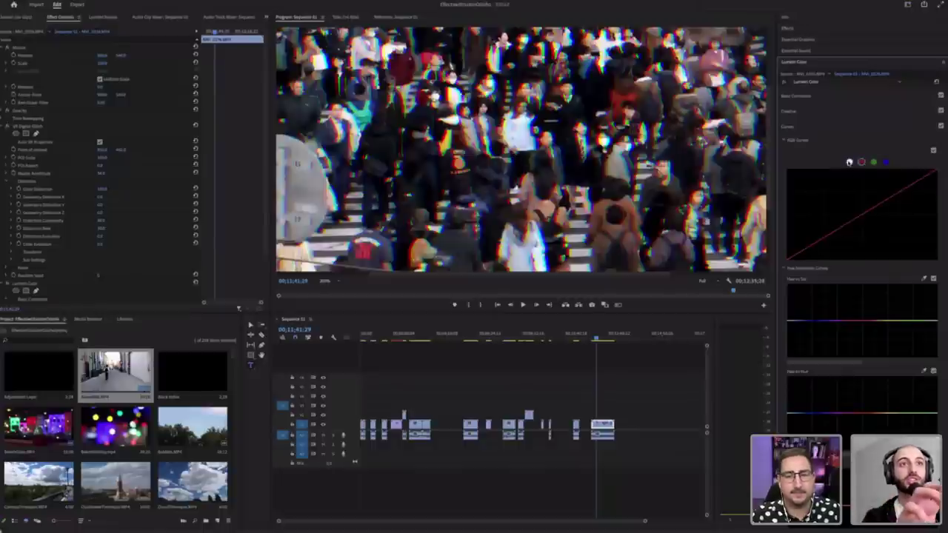
{"action": "left_click", "coordinate": [849, 163]}
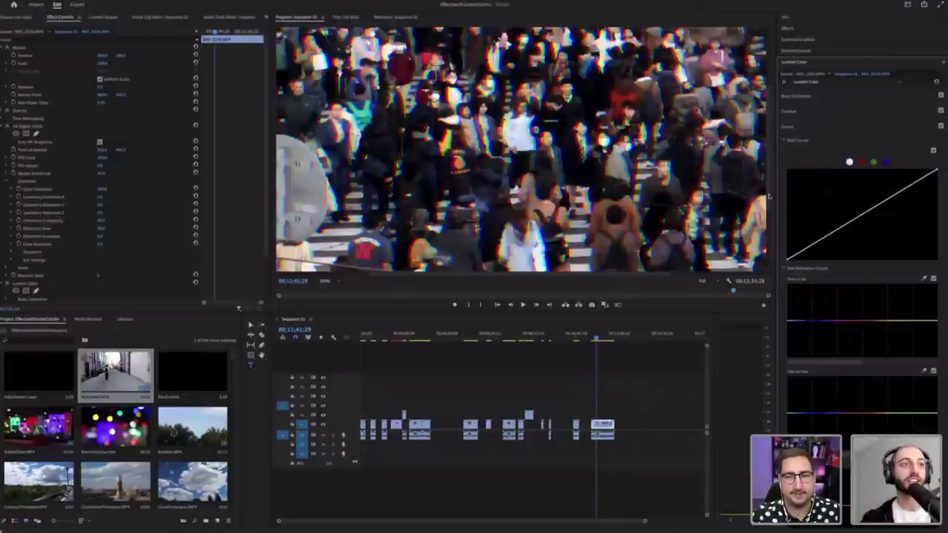
Step: Set the preview magnification to Fit, collapse the Lumetri curves, and play part of the glitched crowd clip
{"action": "left_click", "coordinate": [330, 284]}
{"action": "left_click", "coordinate": [331, 289]}
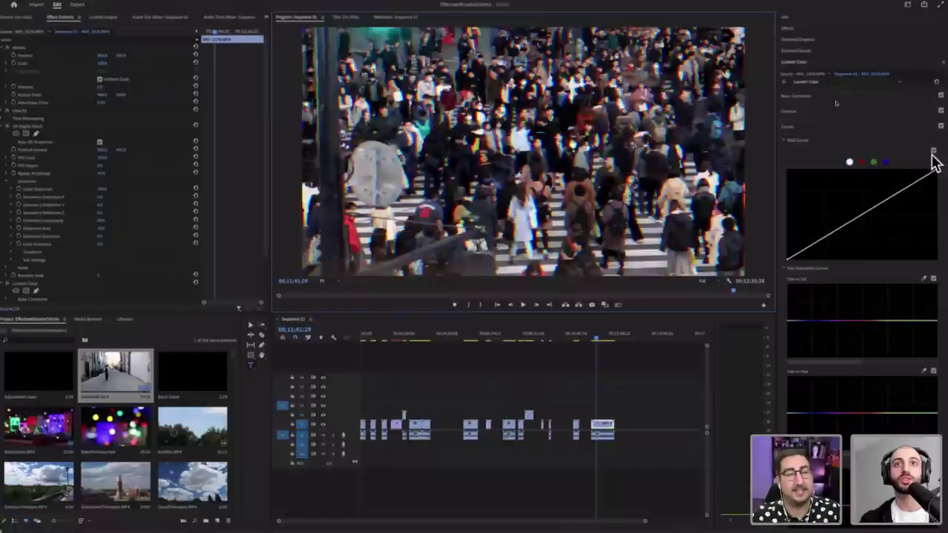
{"action": "left_click", "coordinate": [797, 128]}
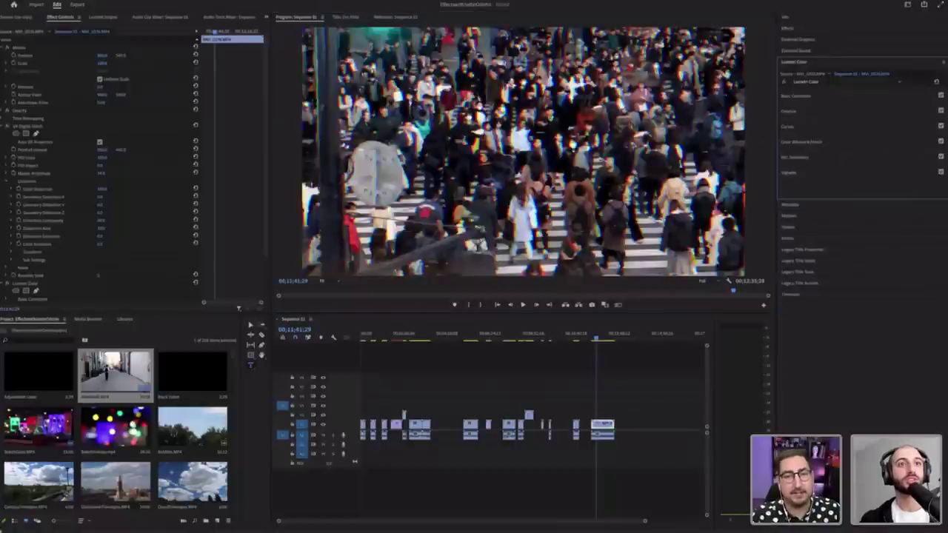
{"action": "left_click_drag", "start_coordinate": [598, 336], "coordinate": [599, 337]}
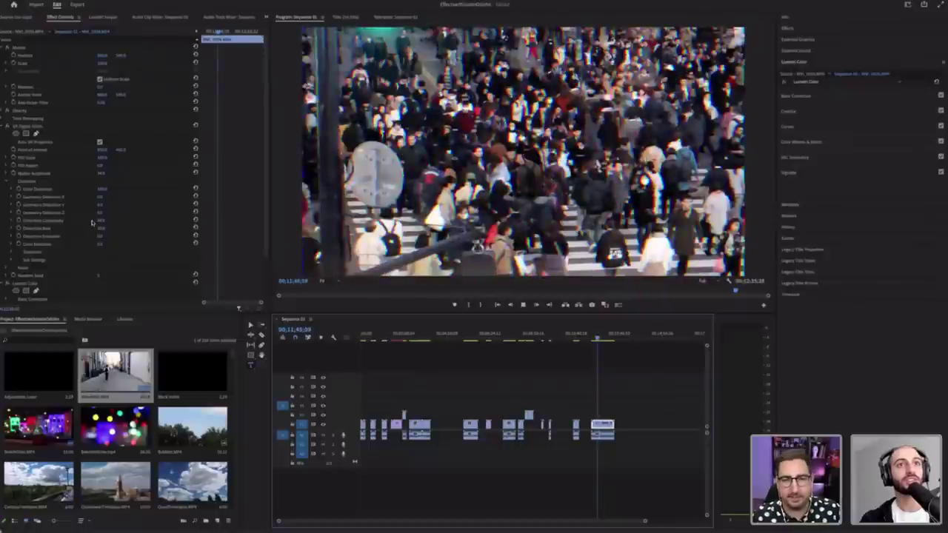
{"action": "key", "text": "space"}
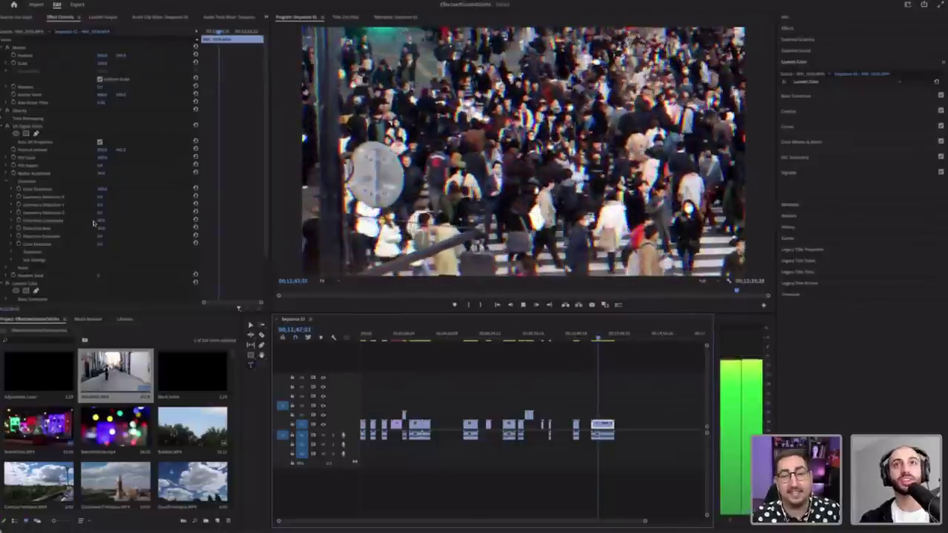
{"action": "key", "text": "space"}
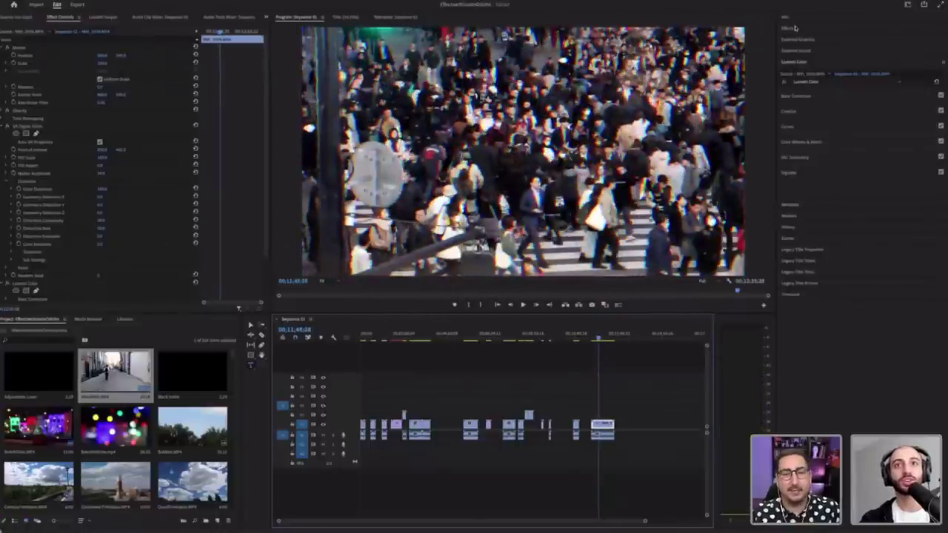
Step: Search the effects for "checker", apply Checkerboard to the crowd crossing clip, and bring its settings into view
{"action": "left_click", "coordinate": [787, 28]}
{"action": "left_click", "coordinate": [792, 131]}
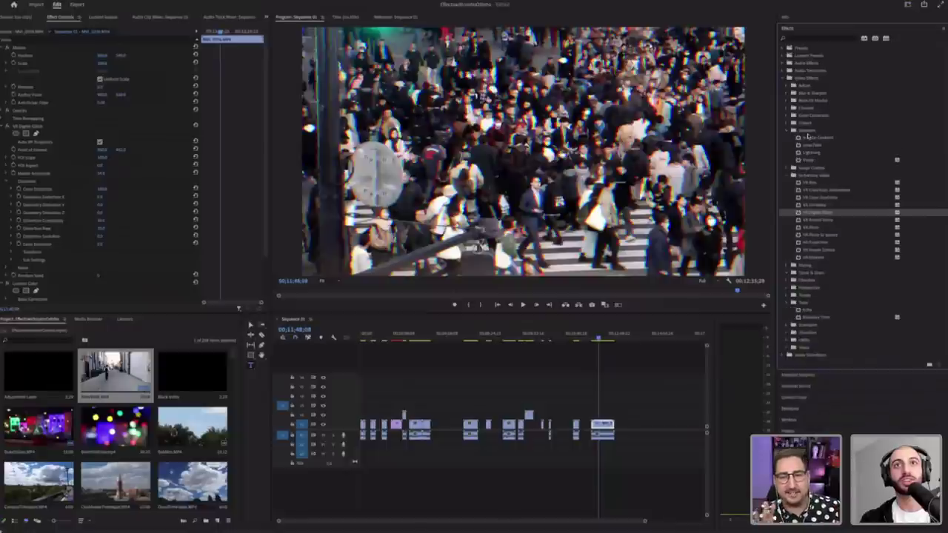
{"action": "left_click", "coordinate": [792, 130]}
{"action": "left_click", "coordinate": [797, 37]}
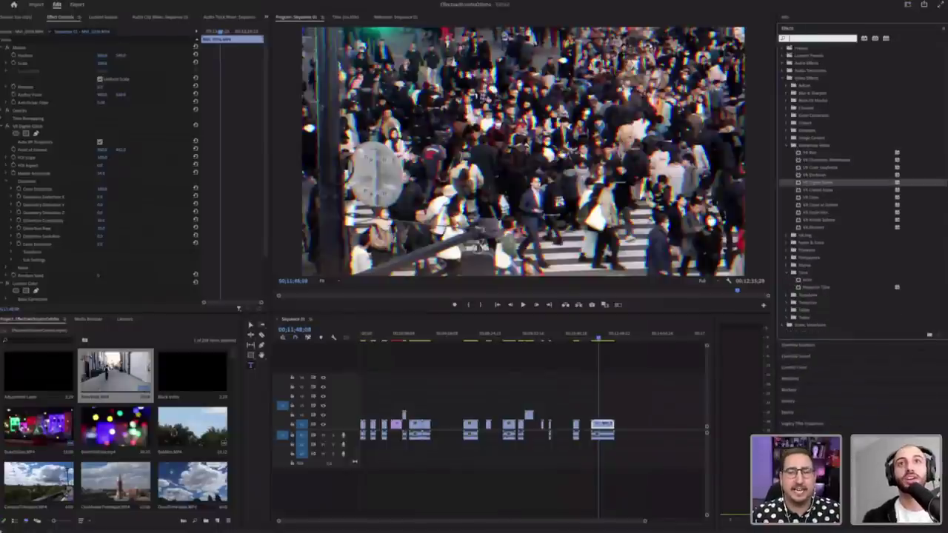
{"action": "type", "text": "checker"}
{"action": "left_click_drag", "start_coordinate": [824, 93], "coordinate": [606, 428]}
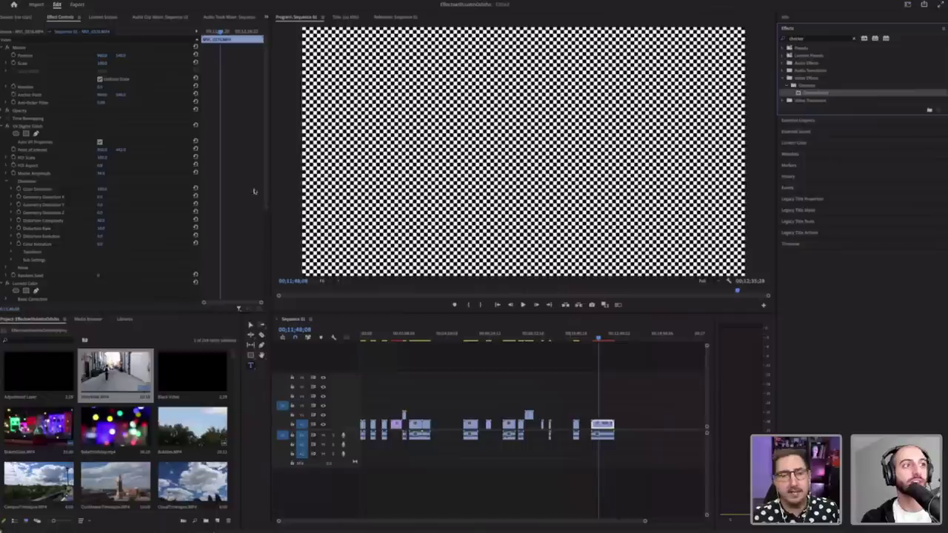
{"action": "left_click_drag", "start_coordinate": [266, 191], "coordinate": [258, 279]}
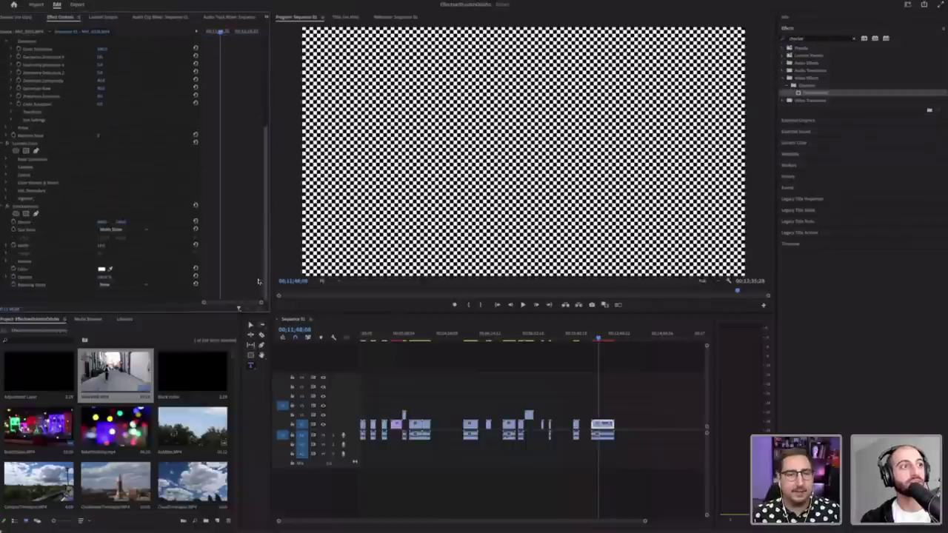
Step: Set the Blending Mode of the crowd clip's Checkerboard effect to Multiply
{"action": "left_click", "coordinate": [112, 285]}
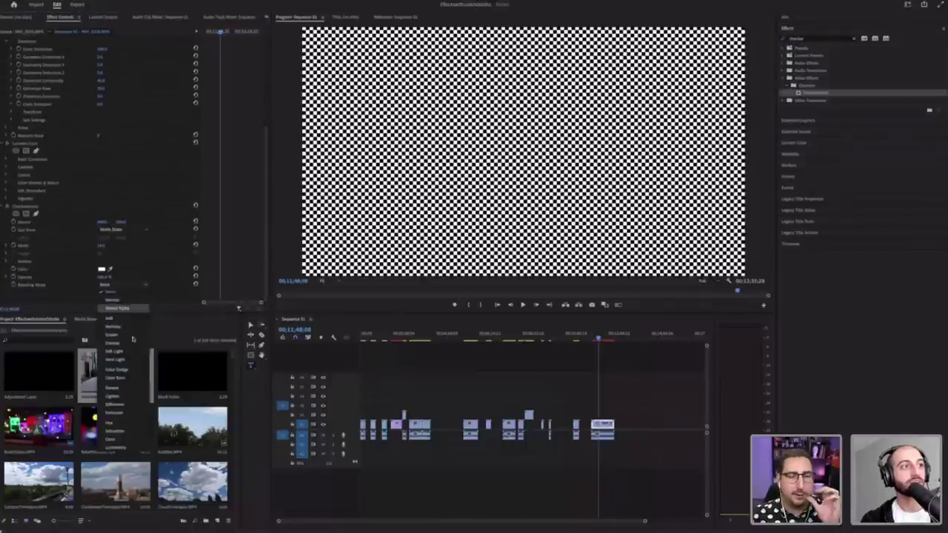
{"action": "left_click", "coordinate": [130, 329]}
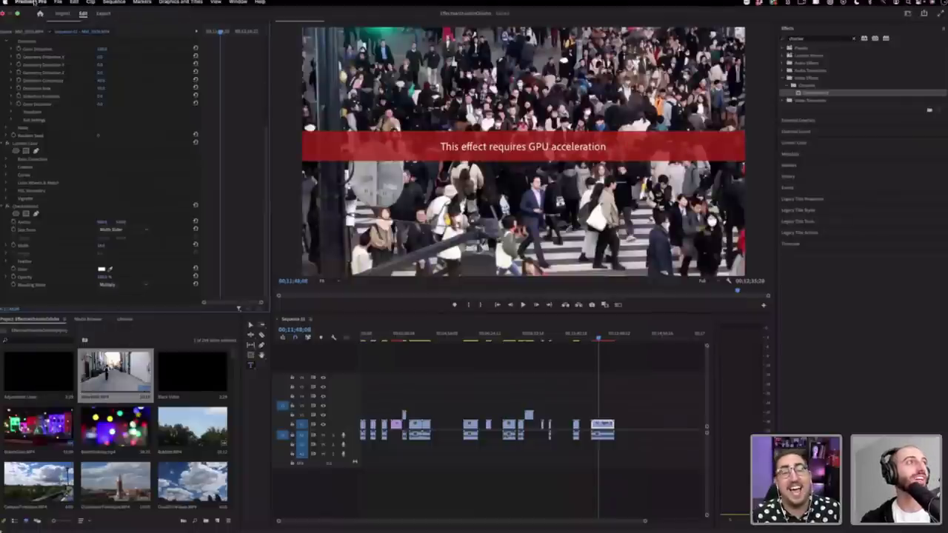
Step: Check the Graphics preferences for a GPU acceleration option and leave the preferences without saving changes
{"action": "left_click", "coordinate": [31, 2]}
{"action": "mouse_move", "coordinate": [44, 25]}
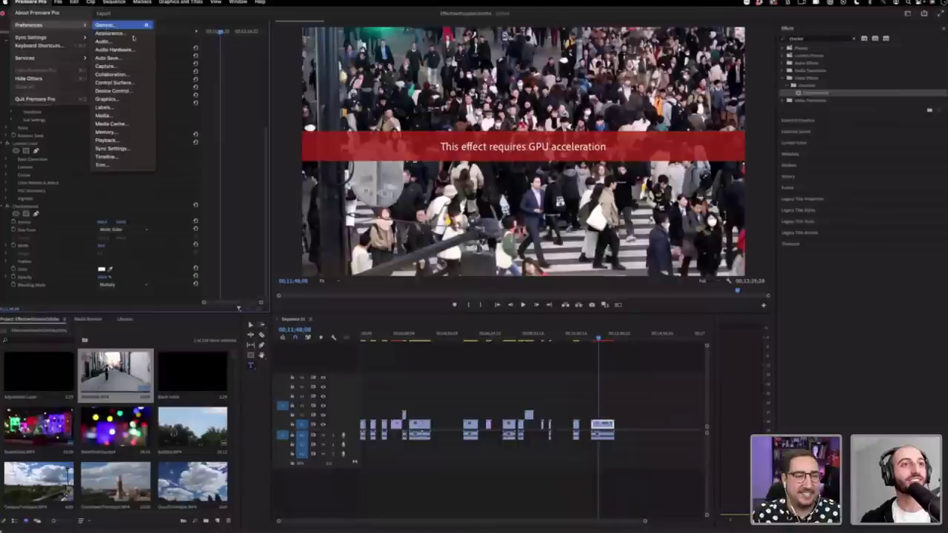
{"action": "left_click", "coordinate": [105, 26]}
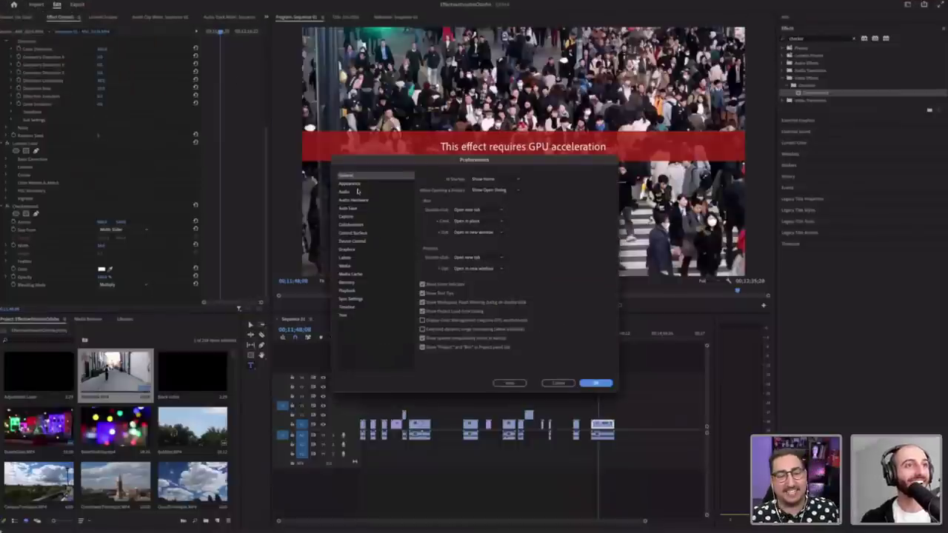
{"action": "left_click", "coordinate": [354, 250]}
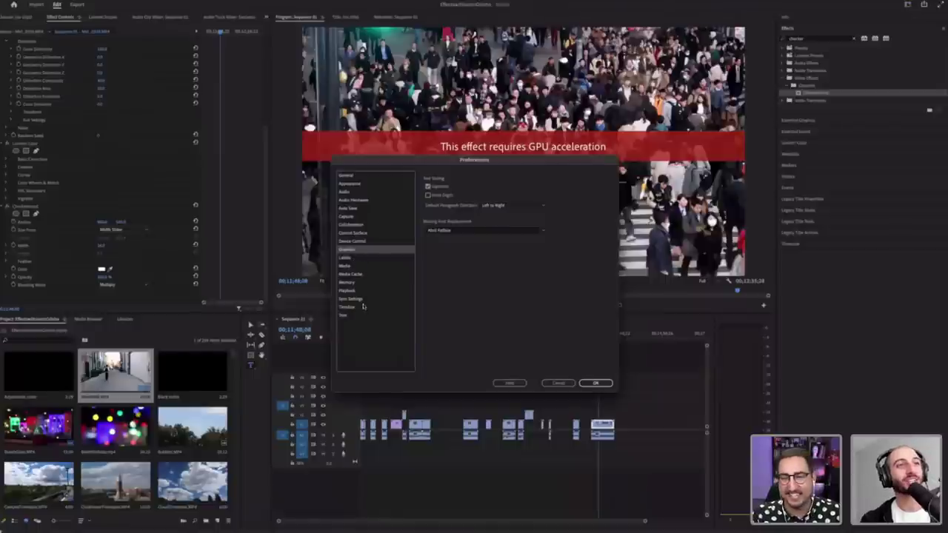
{"action": "left_click", "coordinate": [558, 383]}
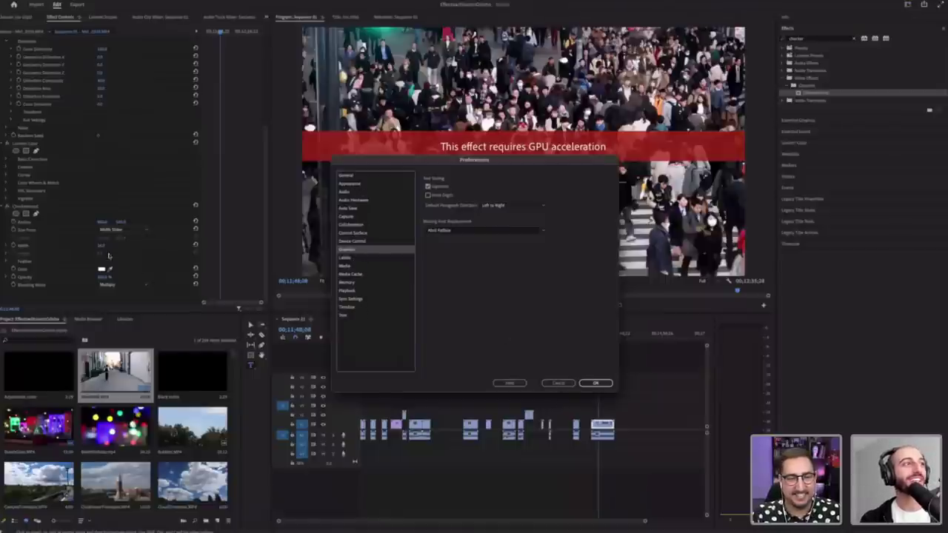
Step: Replace Checkerboard with a new copy placed between VR Digital Glitch and Lumetri Color, with its Blending Mode set to Multiply
{"action": "left_click", "coordinate": [28, 210]}
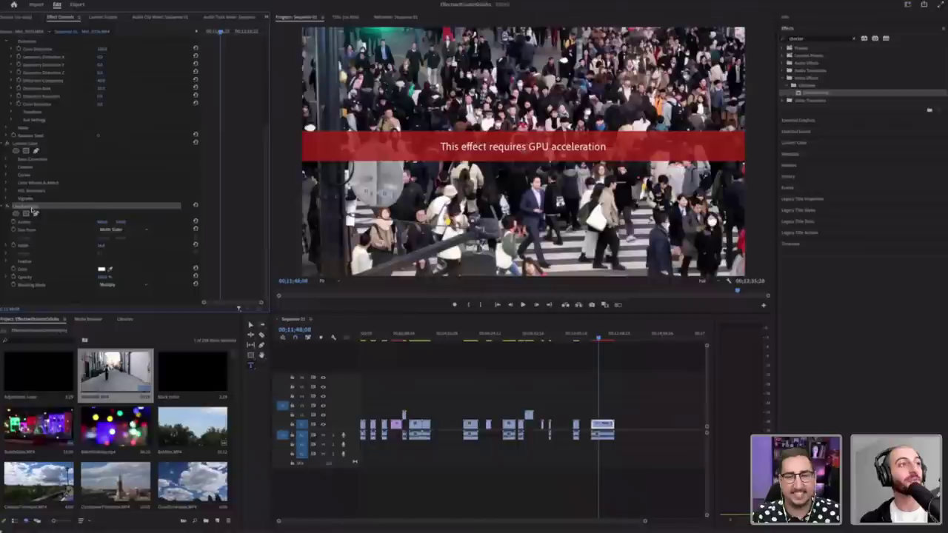
{"action": "key", "text": "Delete"}
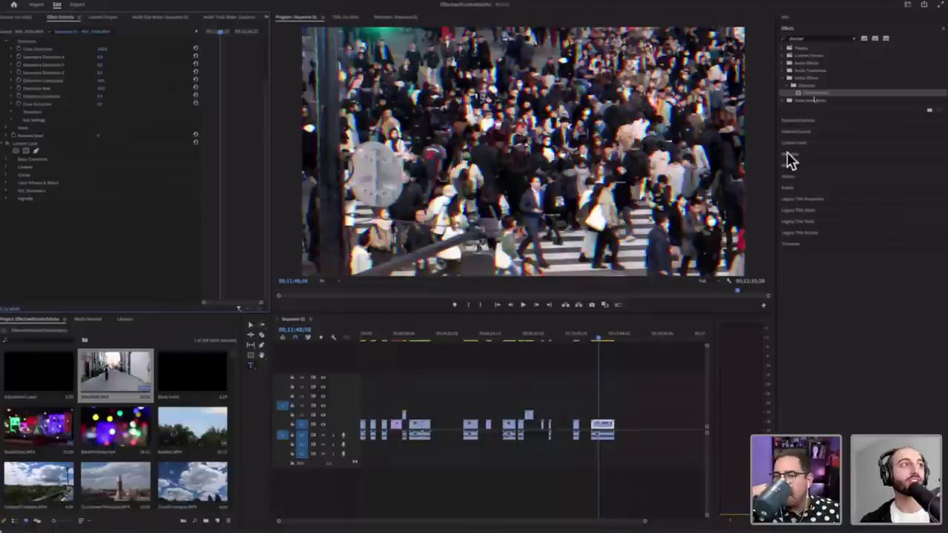
{"action": "left_click_drag", "start_coordinate": [817, 94], "coordinate": [102, 143]}
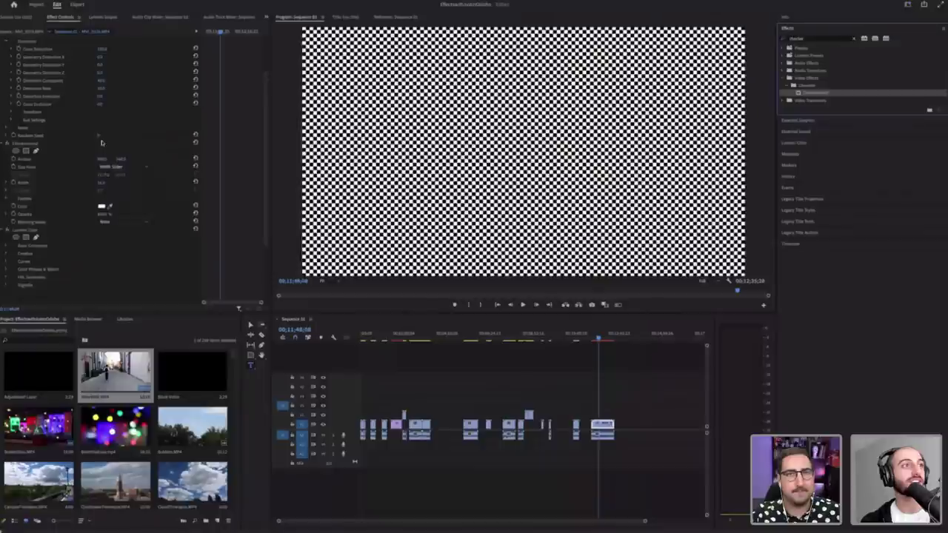
{"action": "left_click", "coordinate": [112, 223]}
{"action": "left_click", "coordinate": [130, 265]}
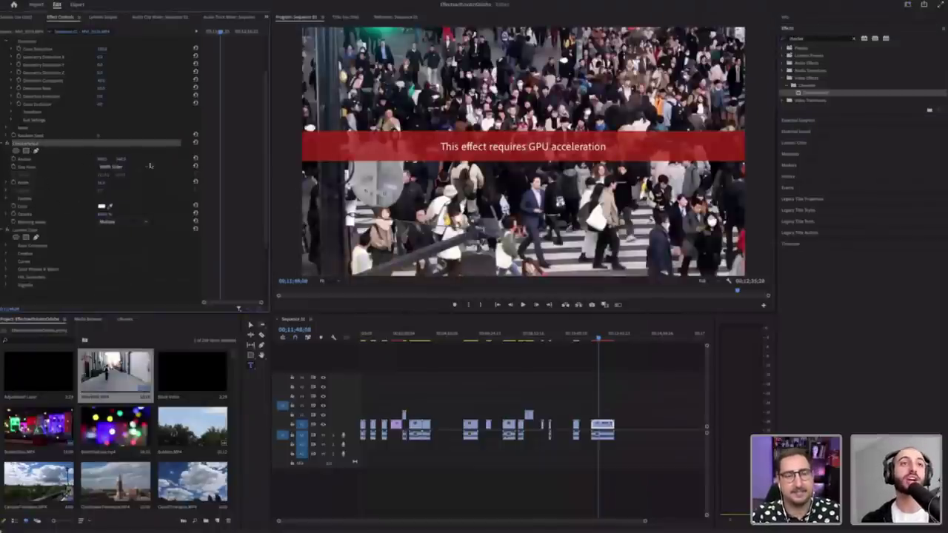
Step: Remove Checkerboard from the crowd clip and bring the VR Digital Glitch settings back into view
{"action": "key", "text": "Delete"}
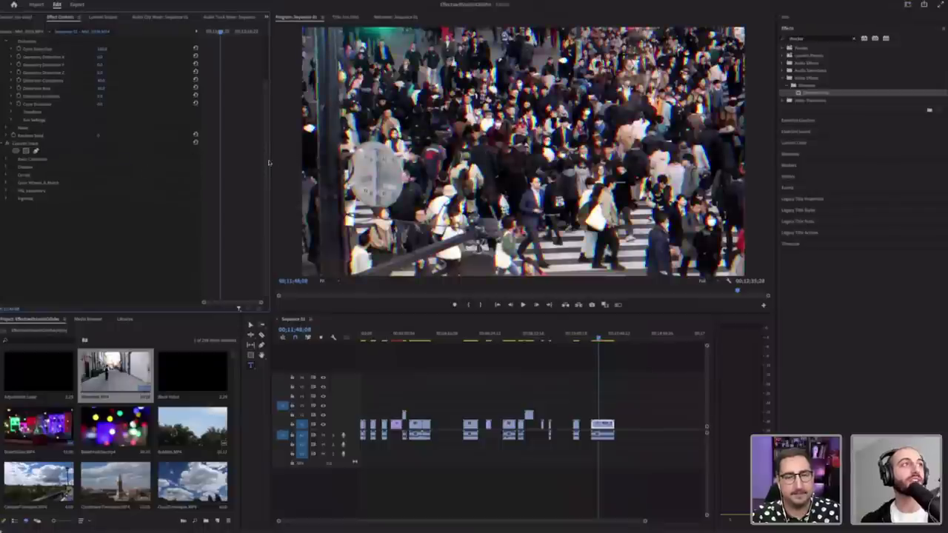
{"action": "scroll", "coordinate": [268, 164], "scroll_direction": "up", "scroll_amount": 5}
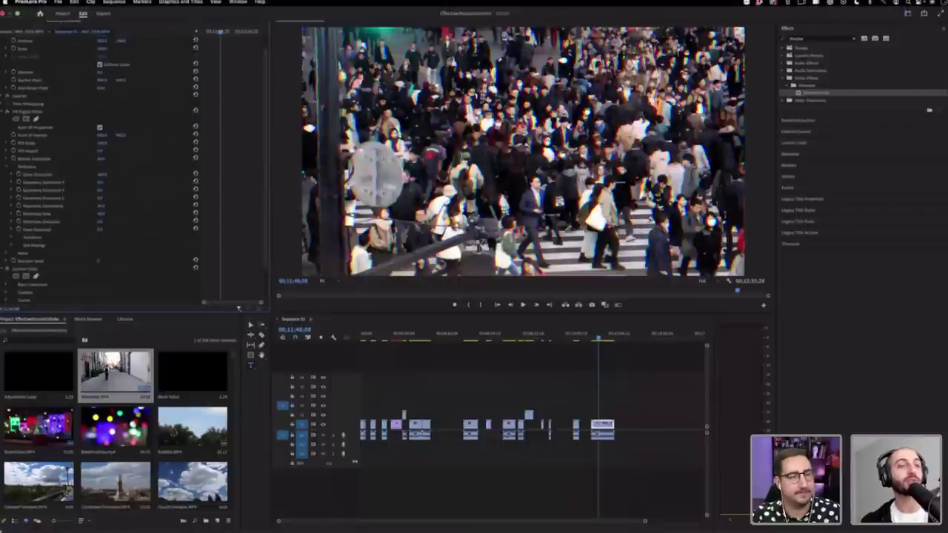
{"action": "left_click", "coordinate": [31, 2]}
{"action": "left_click", "coordinate": [31, 2]}
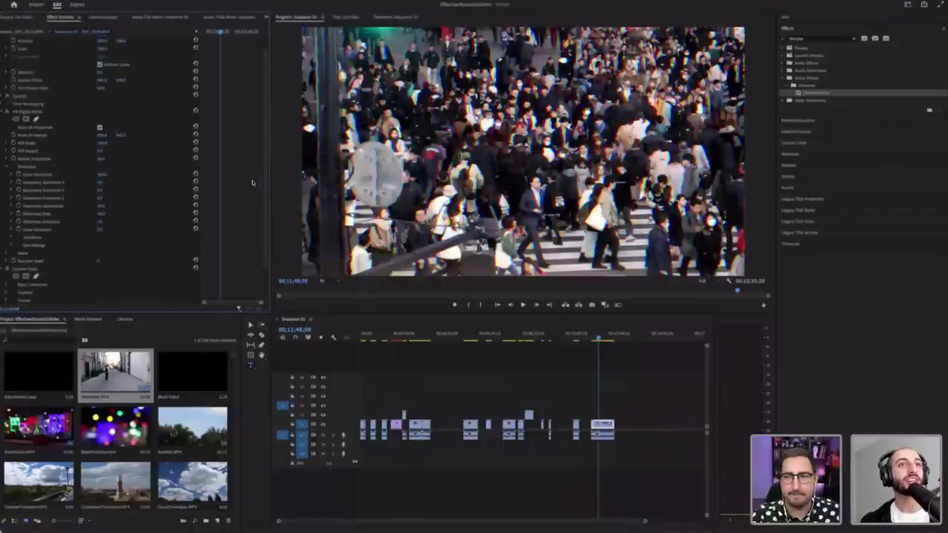
{"action": "mouse_move", "coordinate": [267, 177]}
{"action": "left_mouse_down"}
{"action": "mouse_move", "coordinate": [267, 167]}
{"action": "mouse_move", "coordinate": [267, 178]}
{"action": "left_mouse_up"}
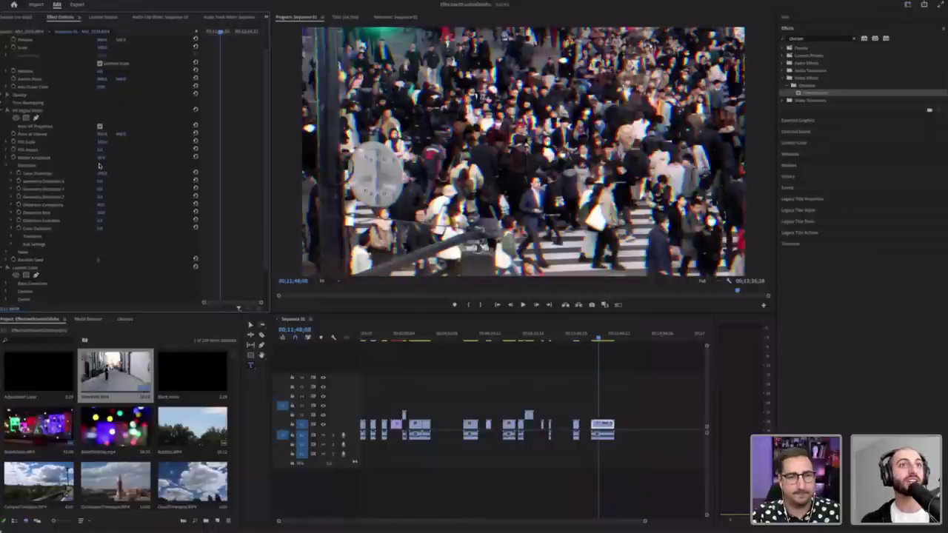
Step: Reduce the Master Amplitude and Color Distortion of VR Digital Glitch and play part of the crowd clip
{"action": "mouse_move", "coordinate": [100, 158]}
{"action": "left_mouse_down"}
{"action": "mouse_move", "coordinate": [68, 158]}
{"action": "mouse_move", "coordinate": [127, 158]}
{"action": "mouse_move", "coordinate": [83, 158]}
{"action": "left_mouse_up"}
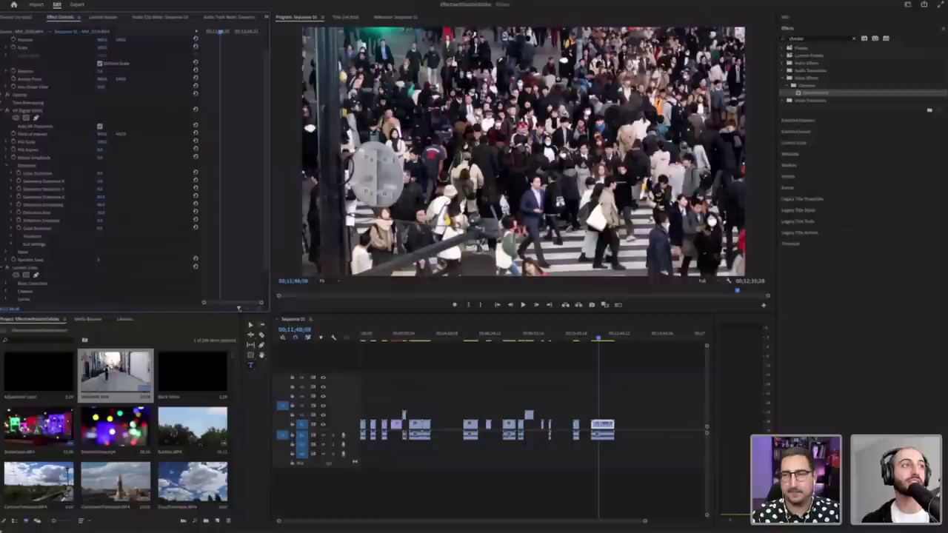
{"action": "left_click", "coordinate": [51, 175]}
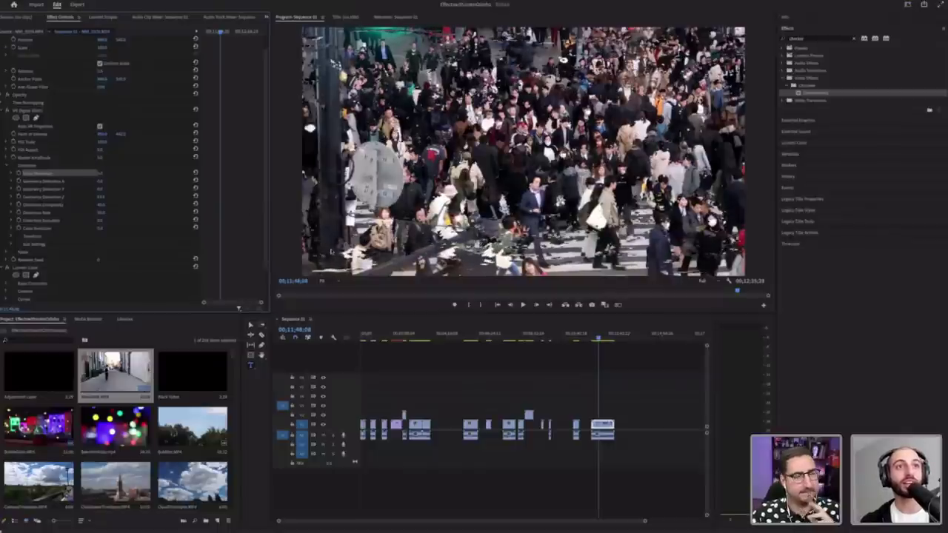
{"action": "key", "text": "space"}
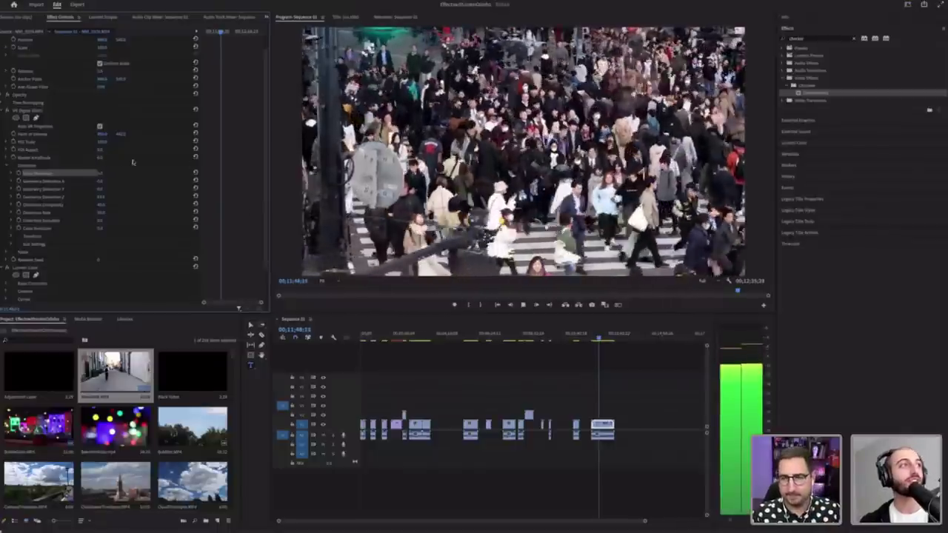
{"action": "key", "text": "space"}
Step: Remove VR Digital Glitch from the crowd clip, clear the effects search, and list the Immersive Video effects
{"action": "left_click", "coordinate": [37, 112]}
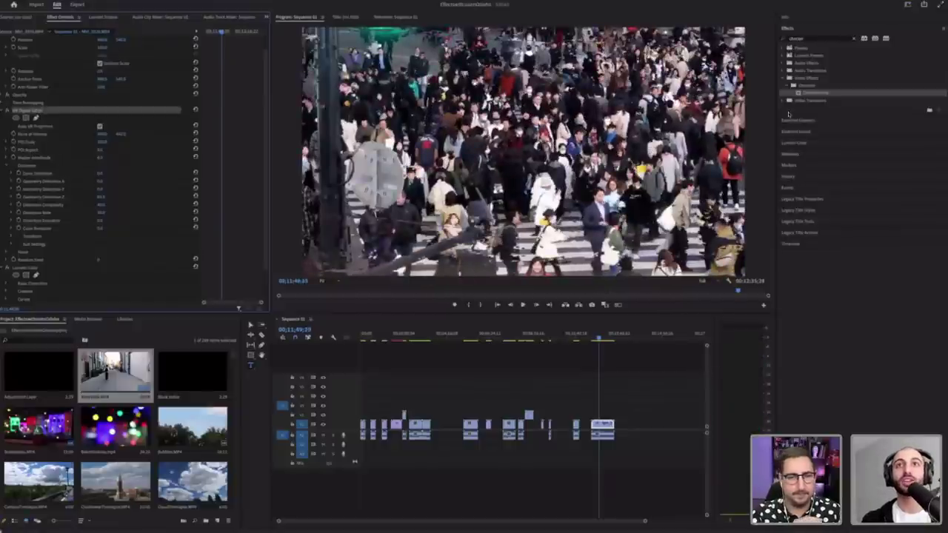
{"action": "key", "text": "Delete"}
{"action": "left_click", "coordinate": [854, 37]}
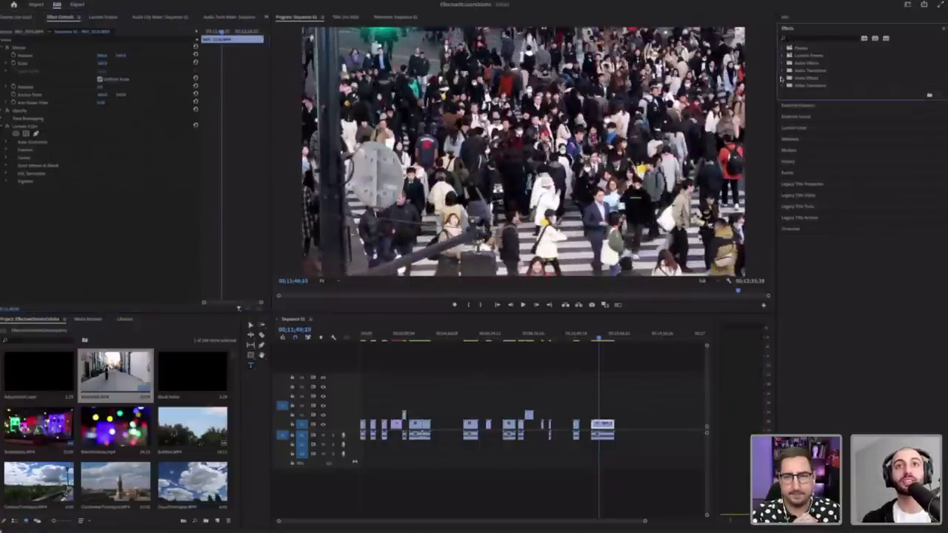
{"action": "left_click", "coordinate": [783, 78]}
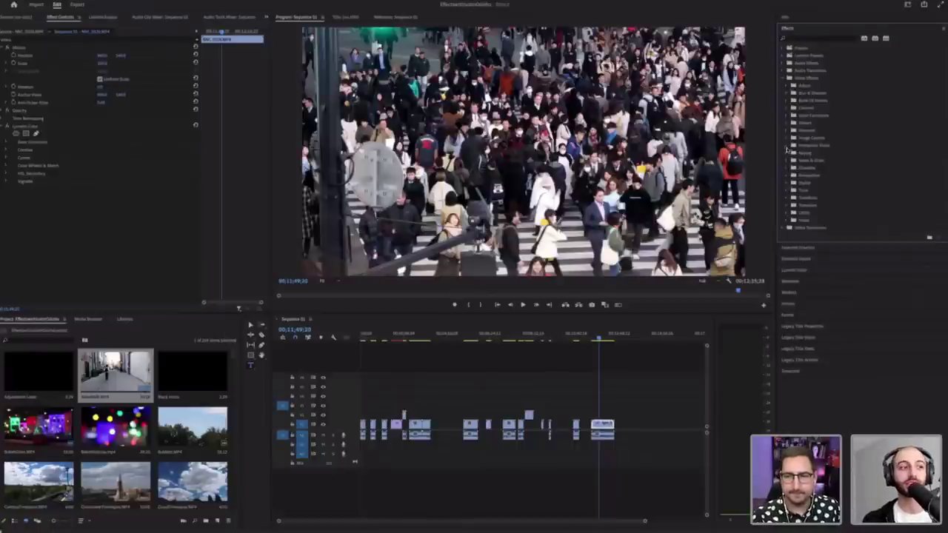
{"action": "left_click", "coordinate": [786, 145]}
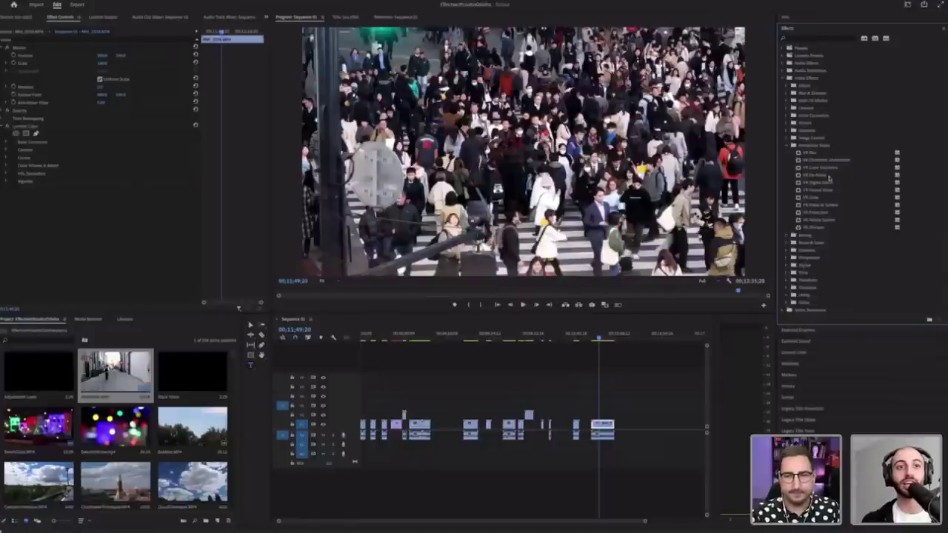
Step: Try VR Fractal Noise on the crowd clip and remove it again
{"action": "left_click_drag", "start_coordinate": [828, 190], "coordinate": [602, 428]}
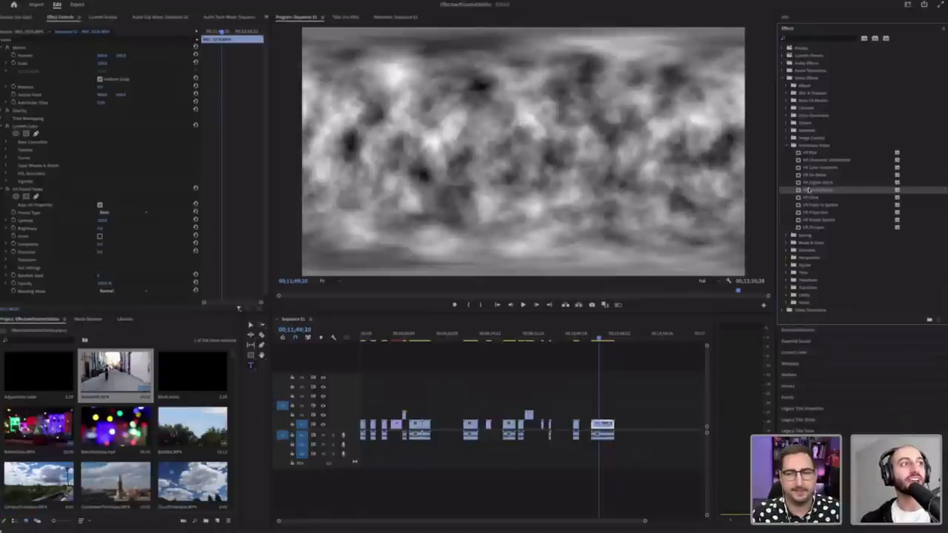
{"action": "left_click", "coordinate": [35, 191]}
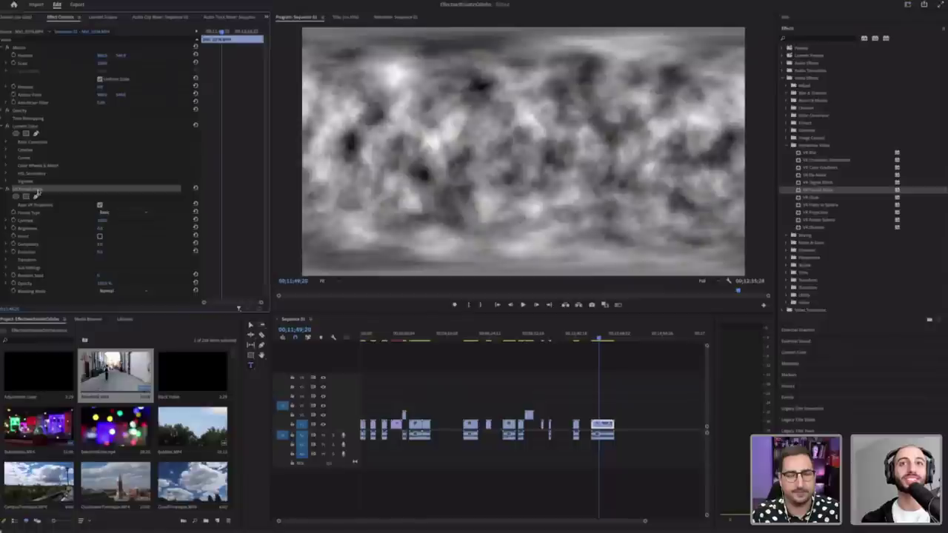
{"action": "key", "text": "Delete"}
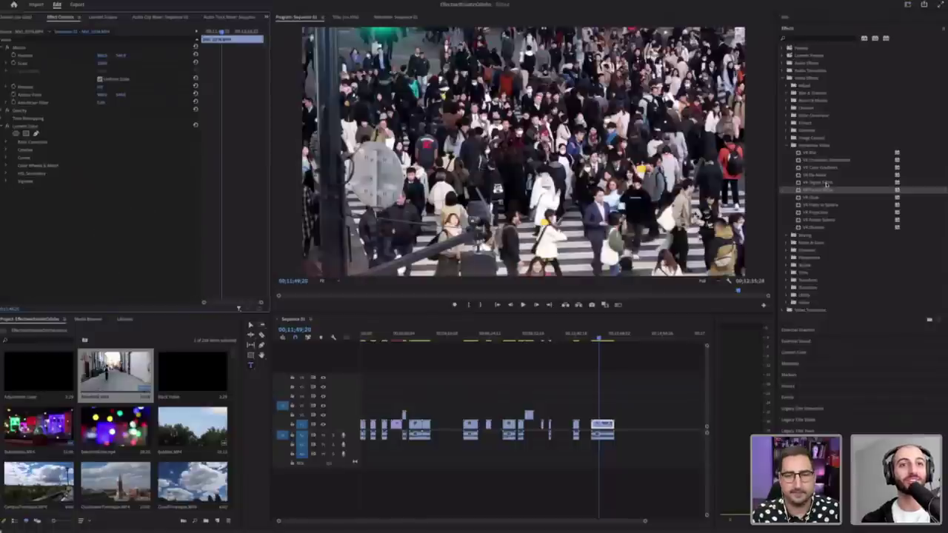
Step: Apply VR Digital Glitch to the crowd clip once more and delete it
{"action": "left_click", "coordinate": [824, 184]}
{"action": "left_click_drag", "start_coordinate": [602, 425], "coordinate": [602, 426]}
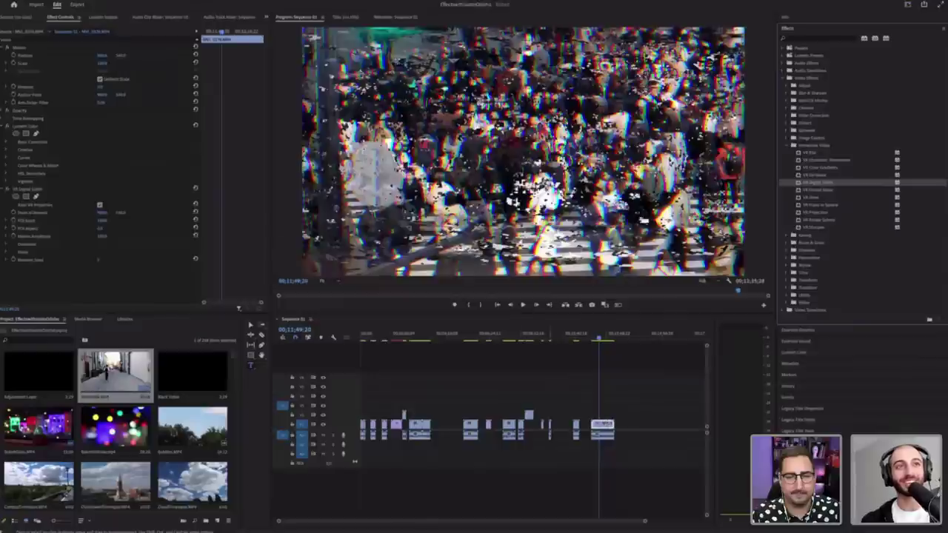
{"action": "left_click", "coordinate": [55, 191]}
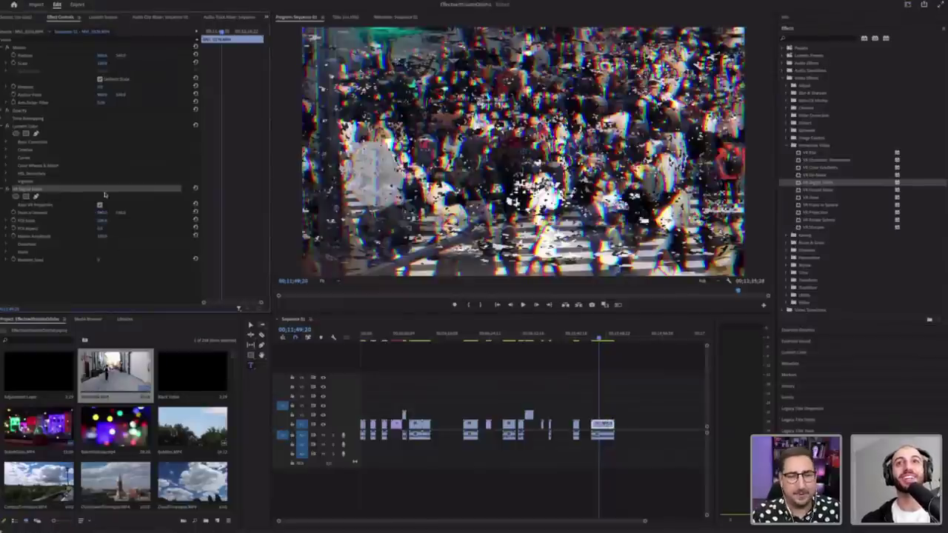
{"action": "key", "text": "Delete"}
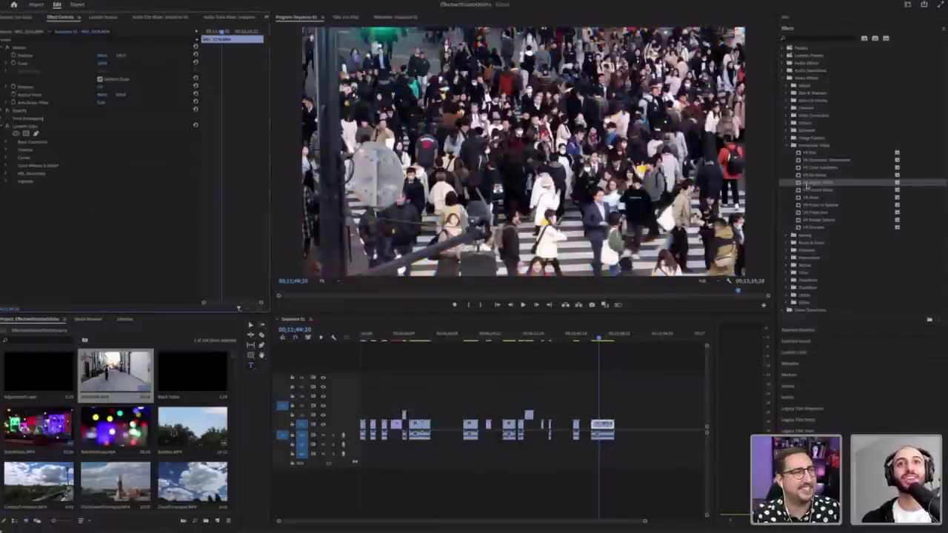
Step: Collapse the Immersive Video effects, list the Keying effects, and select Color Key
{"action": "left_click", "coordinate": [788, 146]}
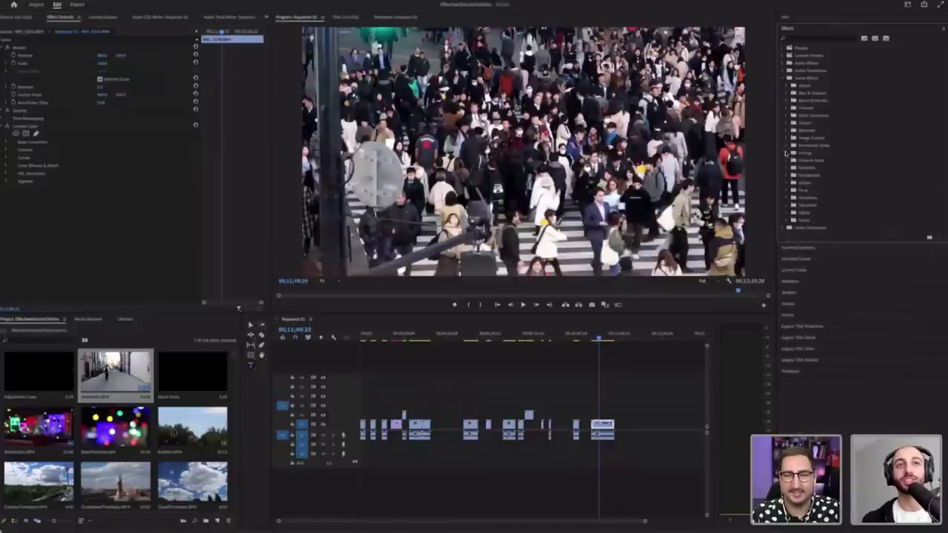
{"action": "left_click", "coordinate": [786, 152]}
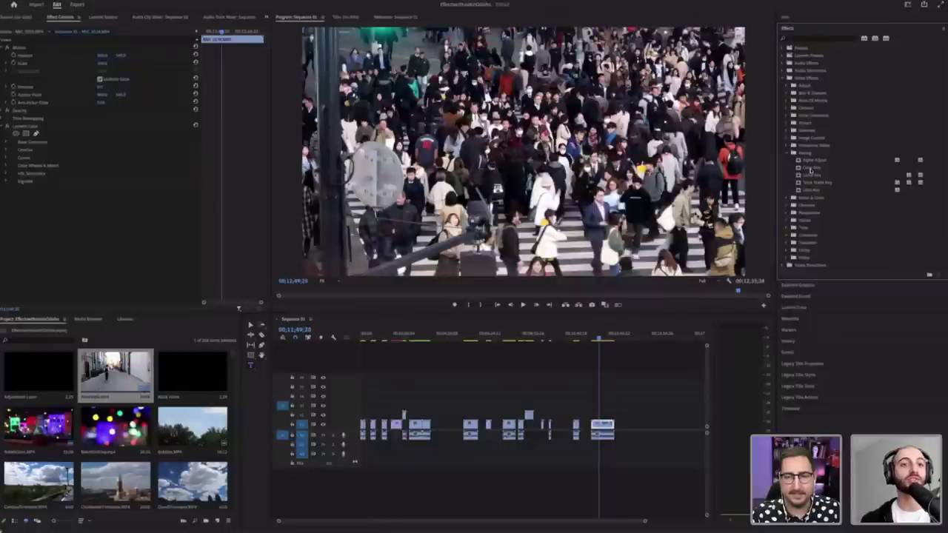
{"action": "left_click", "coordinate": [811, 169]}
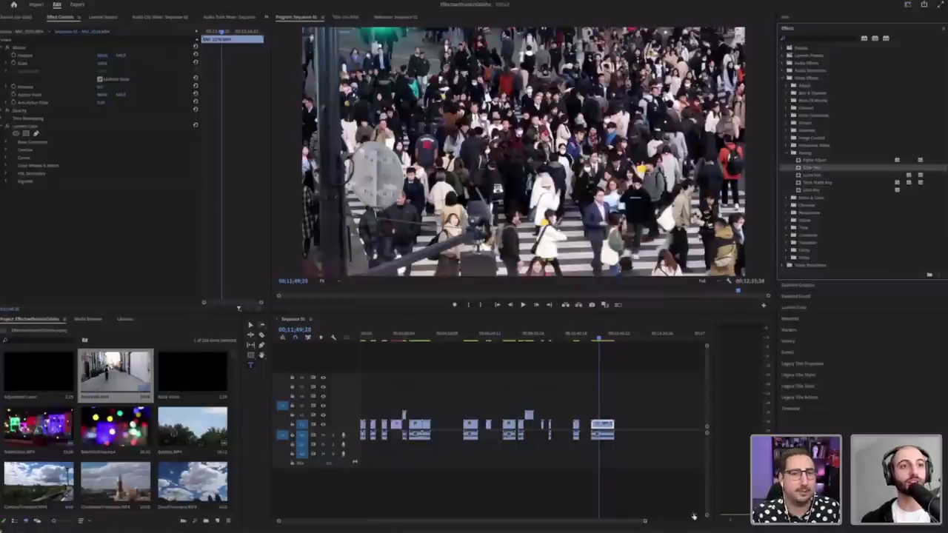
Step: Add the bubbles video to the sequence on the first video track, after the crowd clip
{"action": "left_click_drag", "start_coordinate": [645, 521], "coordinate": [739, 516]}
{"action": "left_click", "coordinate": [401, 338]}
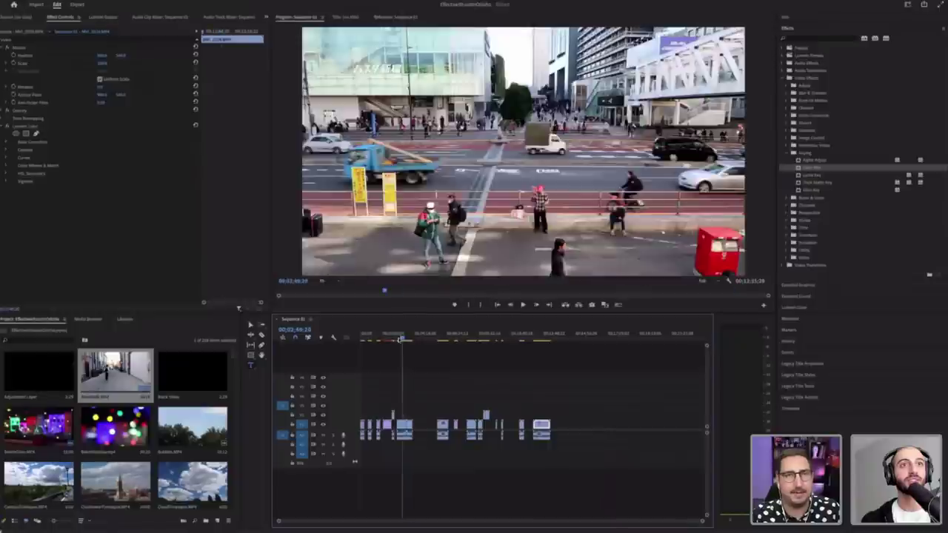
{"action": "mouse_move", "coordinate": [401, 339]}
{"action": "left_mouse_down"}
{"action": "mouse_move", "coordinate": [390, 340]}
{"action": "mouse_move", "coordinate": [402, 340]}
{"action": "left_mouse_up"}
{"action": "left_click_drag", "start_coordinate": [192, 427], "coordinate": [574, 428]}
Step: Scrub through the added bubbles clip and park the playhead on an early frame showing sky above the treetops
{"action": "left_click_drag", "start_coordinate": [575, 338], "coordinate": [574, 339]}
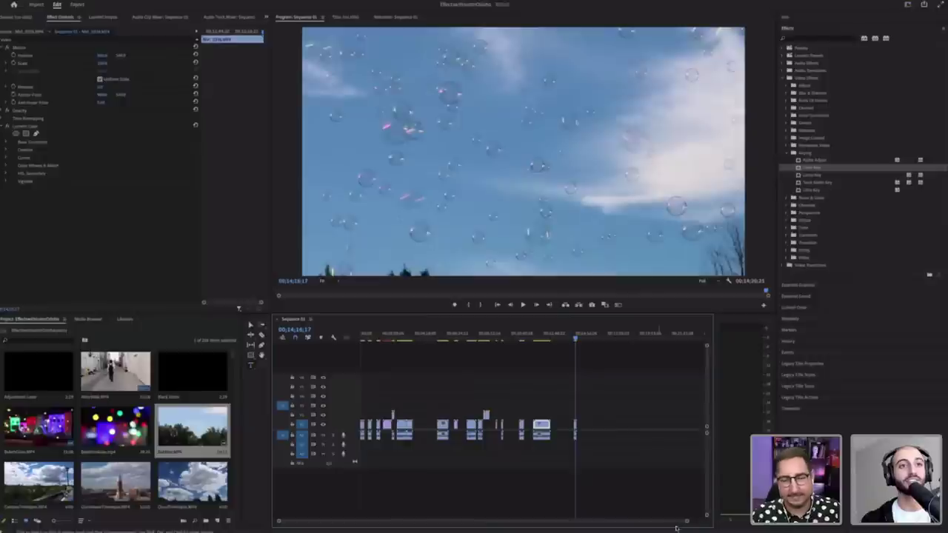
{"action": "left_click_drag", "start_coordinate": [686, 522], "coordinate": [548, 522]}
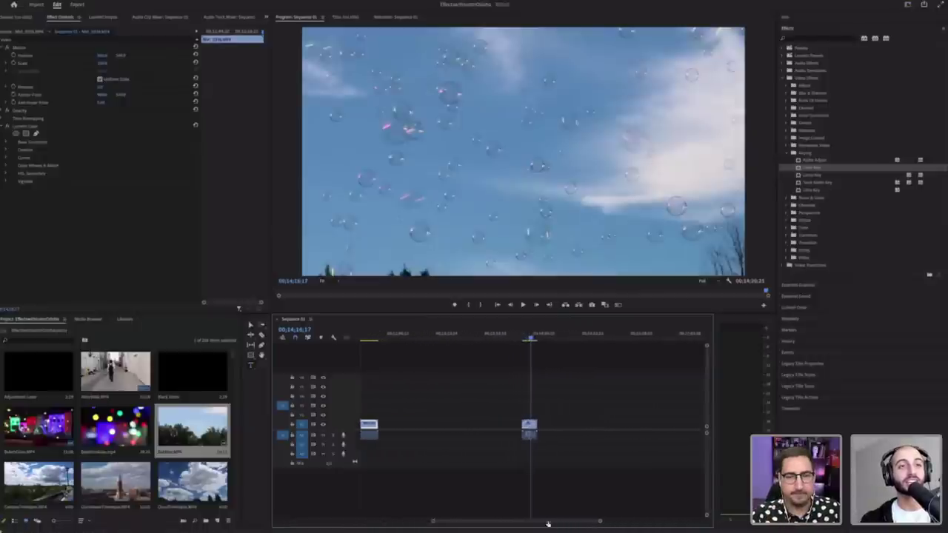
{"action": "scroll", "coordinate": [548, 524], "scroll_direction": "up", "scroll_amount": 2}
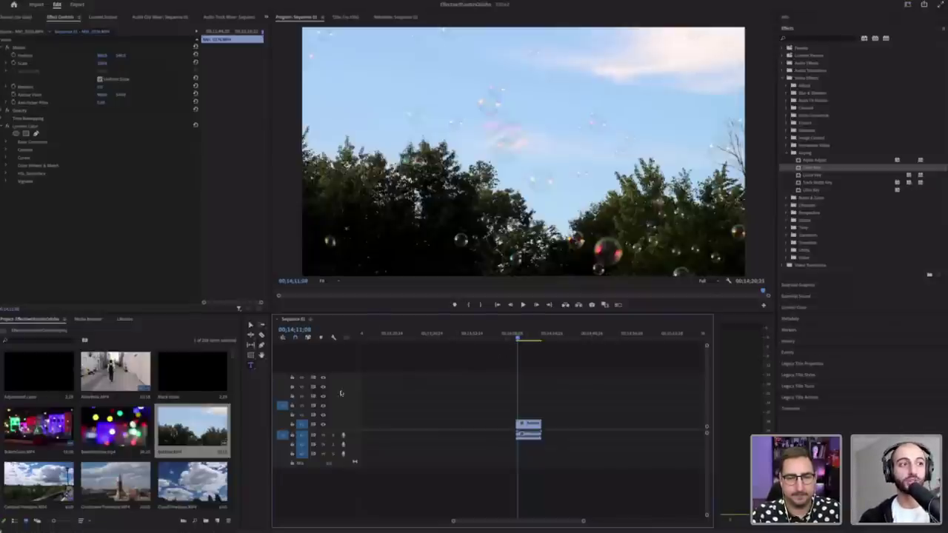
{"action": "left_click_drag", "start_coordinate": [526, 338], "coordinate": [522, 339]}
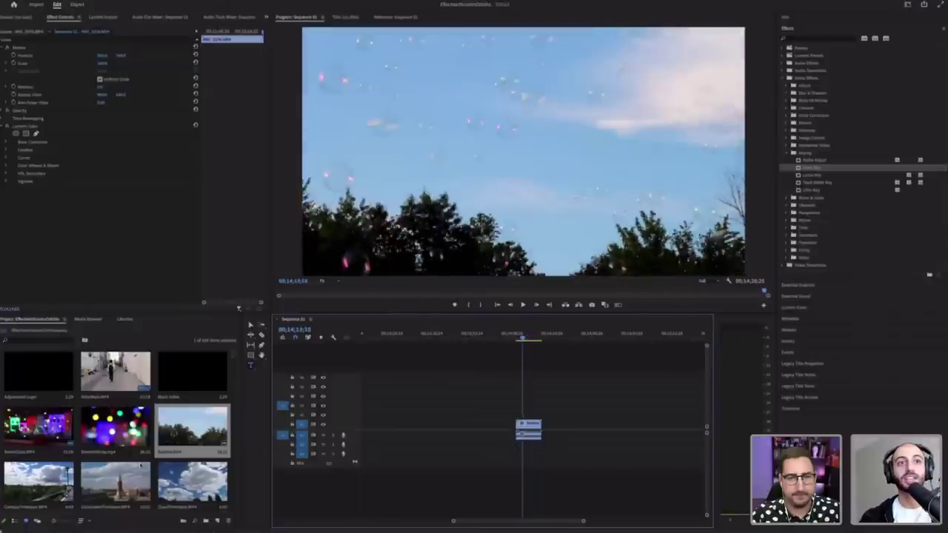
Step: Apply Ultra Key to the bubbles clip near its start and sample a dark area of the trees as the key colour
{"action": "left_click", "coordinate": [519, 338]}
{"action": "left_click_drag", "start_coordinate": [813, 190], "coordinate": [532, 421]}
{"action": "left_click", "coordinate": [531, 421]}
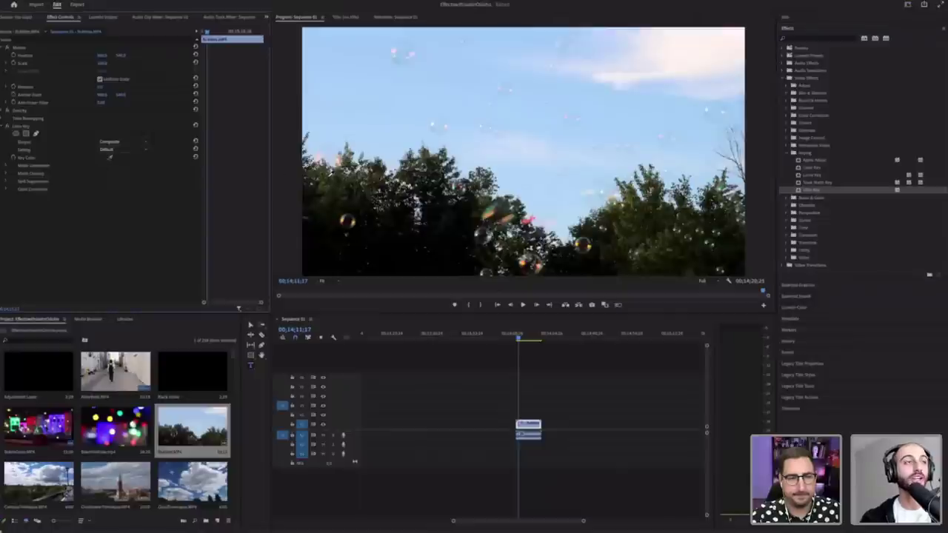
{"action": "left_click", "coordinate": [331, 178]}
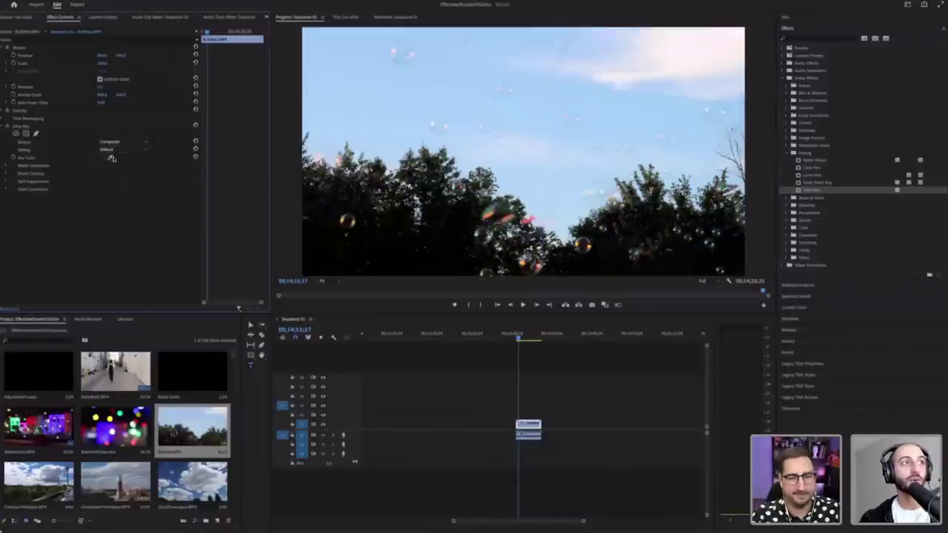
Step: Raise Transparency and Tolerance to 100 in the Ultra Key's Matte Generation settings
{"action": "left_click", "coordinate": [14, 165]}
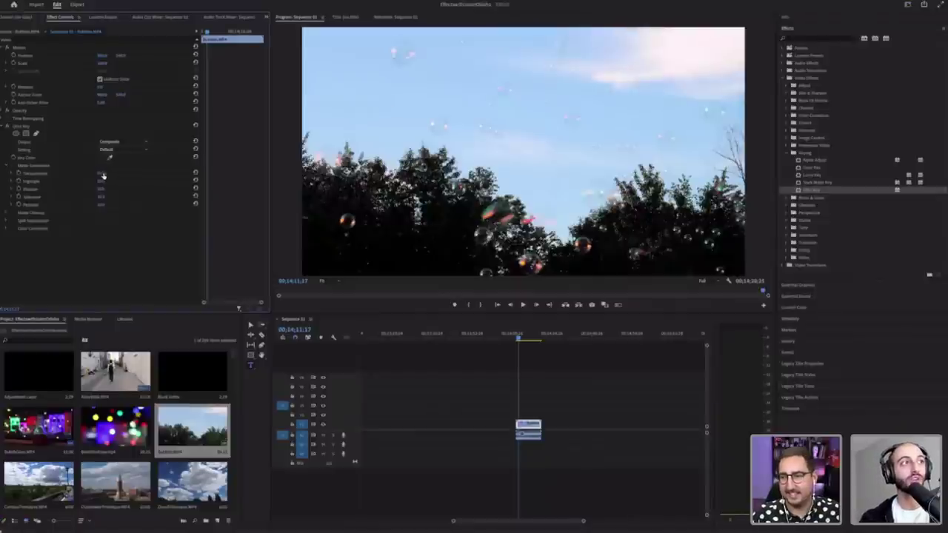
{"action": "left_click_drag", "start_coordinate": [101, 173], "coordinate": [113, 174]}
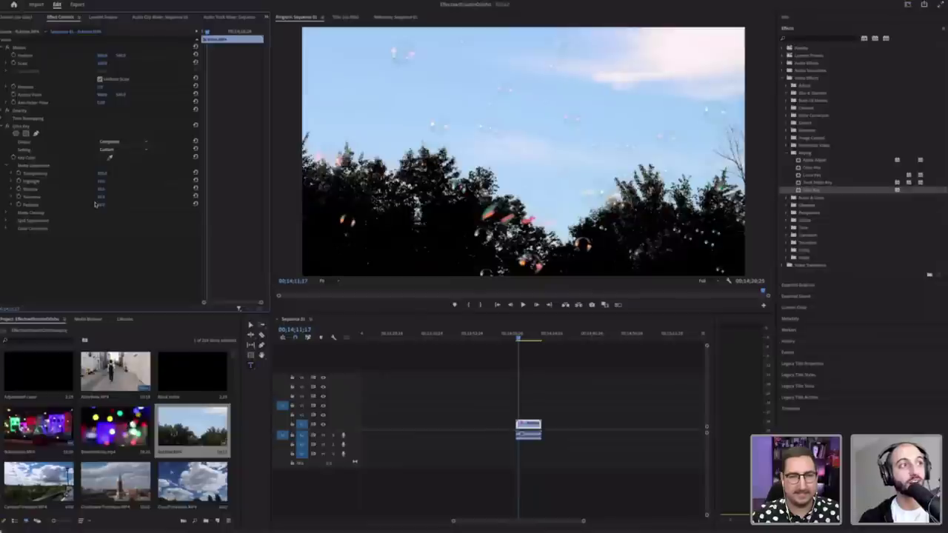
{"action": "left_click", "coordinate": [112, 200]}
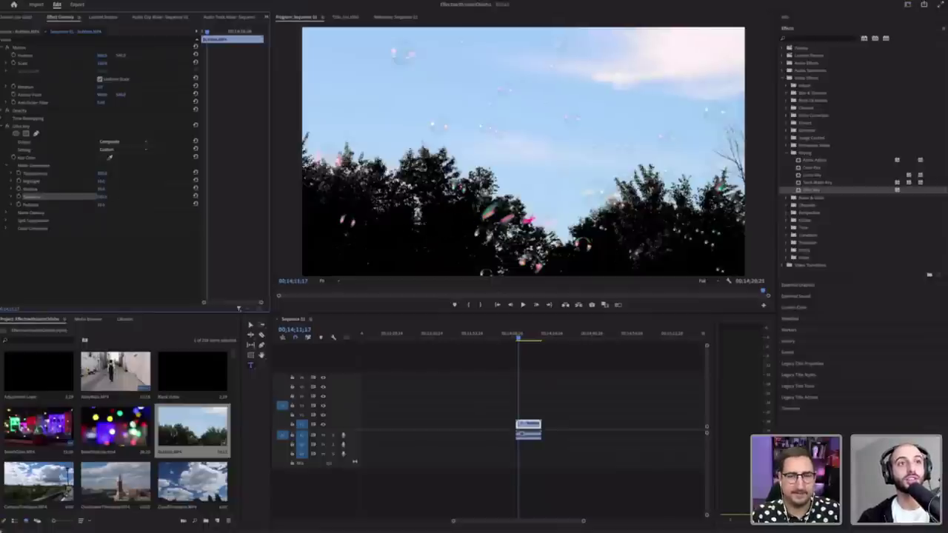
Step: Turn on the Transparency Grid for the program monitor
{"action": "left_click", "coordinate": [729, 282]}
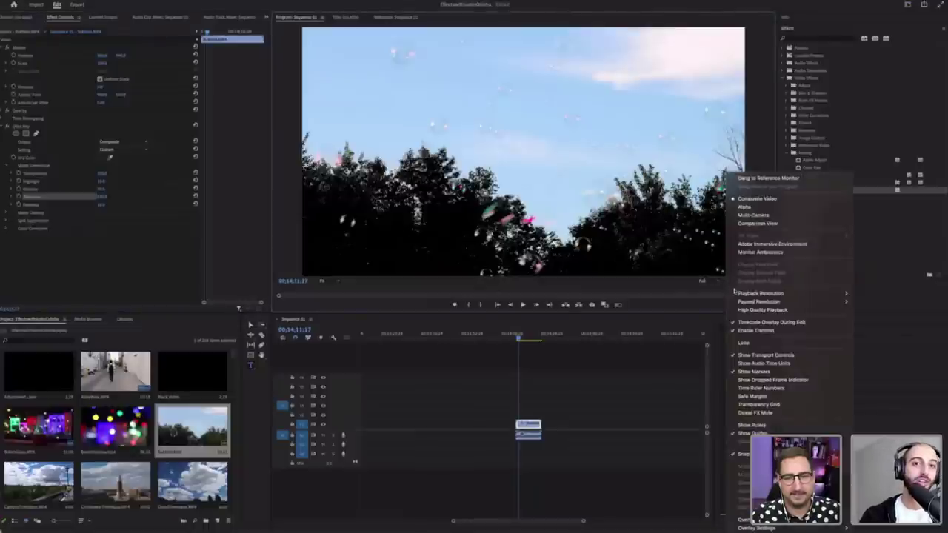
{"action": "mouse_move", "coordinate": [734, 292]}
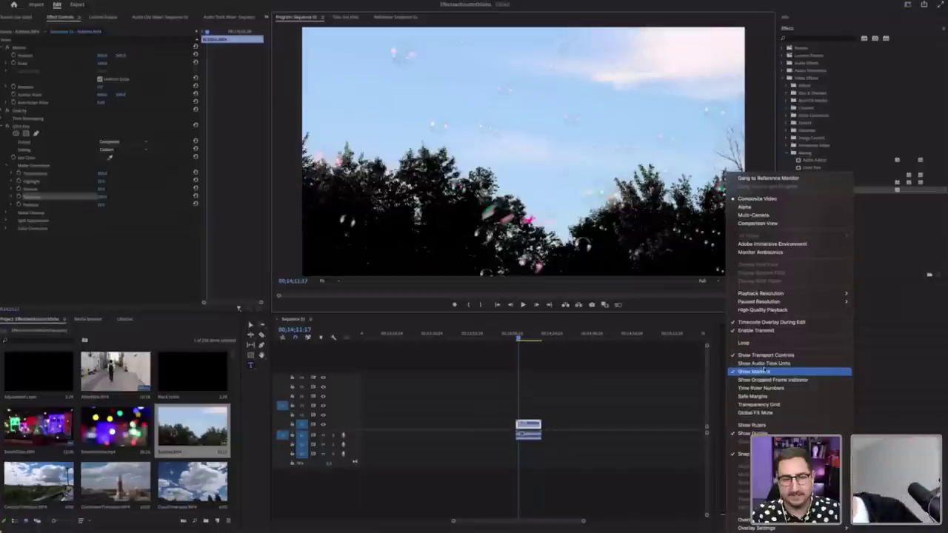
{"action": "left_click", "coordinate": [788, 406]}
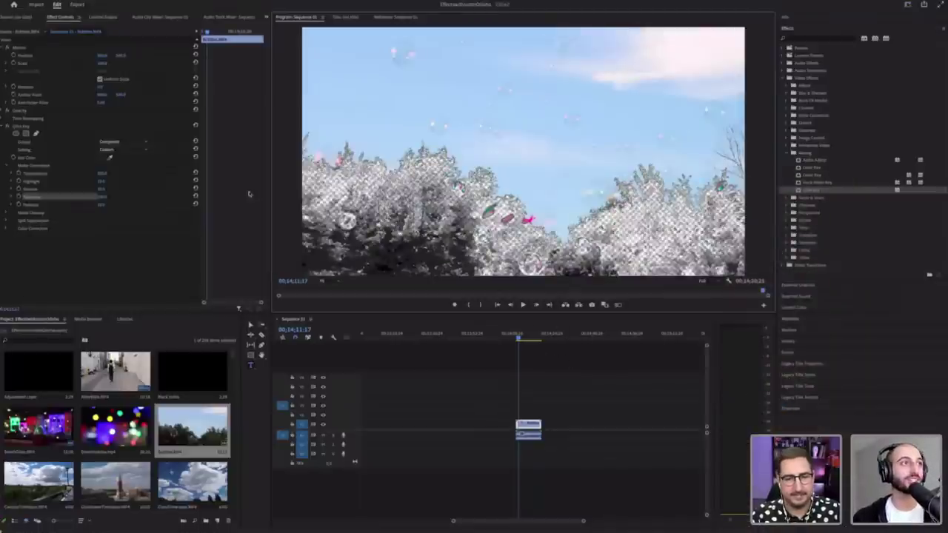
Step: Lower the Ultra Key's Shadow to 0 and play the keyed bubbles clip from near its start
{"action": "mouse_move", "coordinate": [102, 189]}
{"action": "left_mouse_down"}
{"action": "mouse_move", "coordinate": [126, 189]}
{"action": "mouse_move", "coordinate": [97, 189]}
{"action": "left_mouse_up"}
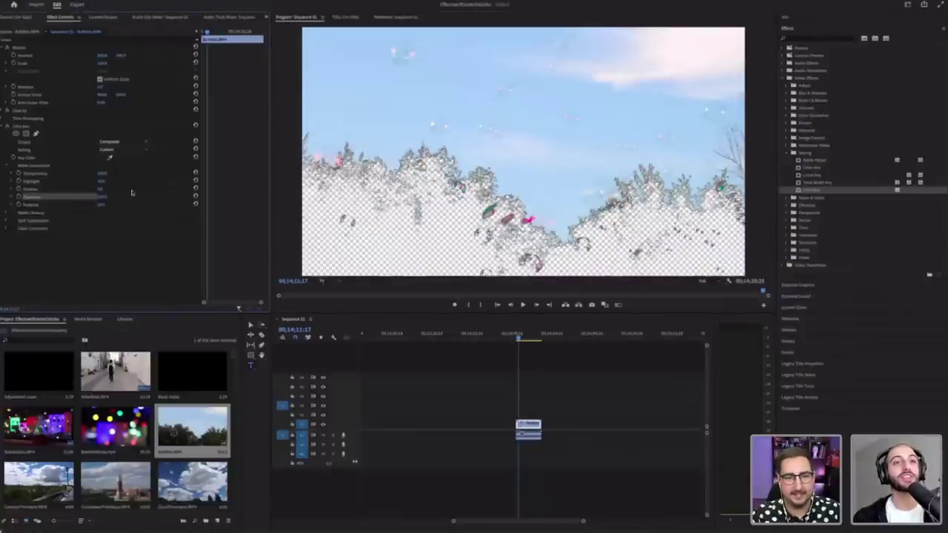
{"action": "left_click_drag", "start_coordinate": [520, 337], "coordinate": [517, 339]}
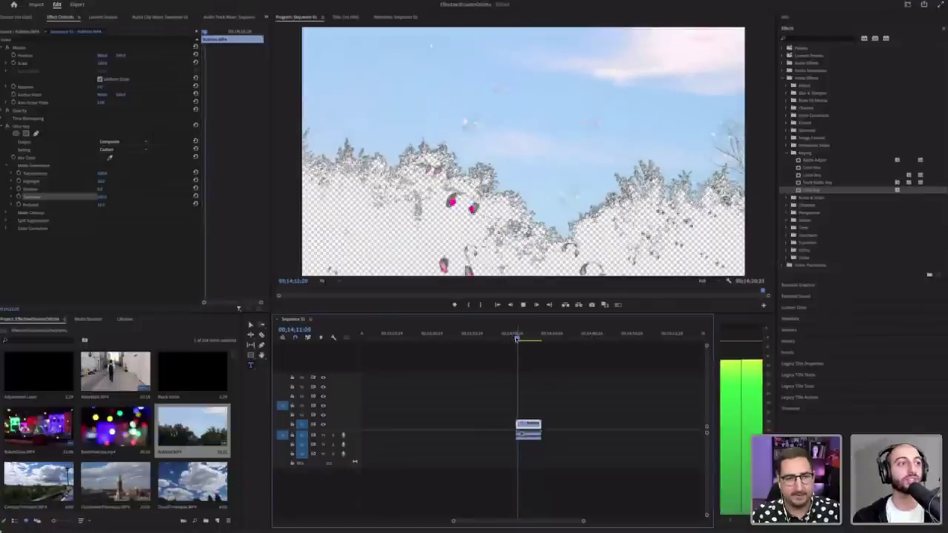
{"action": "key", "text": "space"}
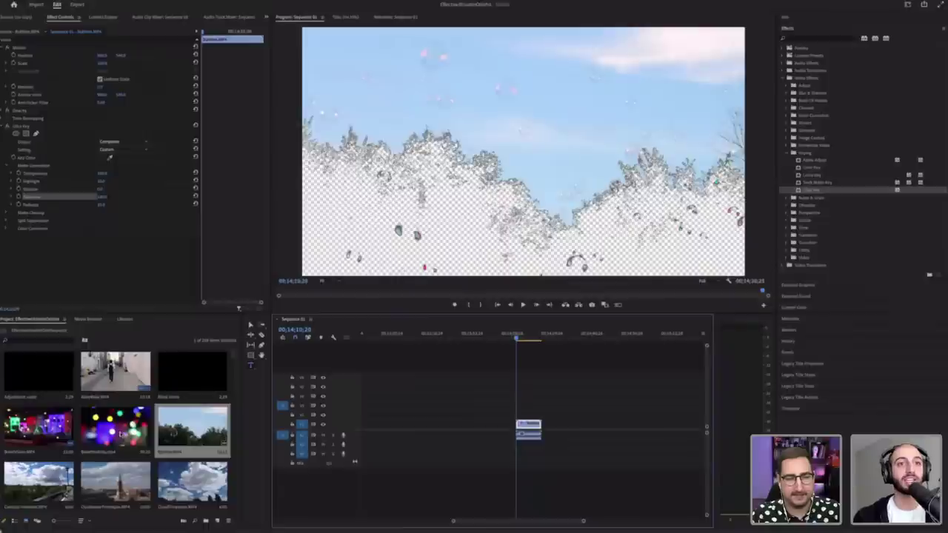
Step: Place the colourful bokeh lights video on the track beneath the keyed bubbles clip and play the composite
{"action": "left_click_drag", "start_coordinate": [97, 440], "coordinate": [528, 424]}
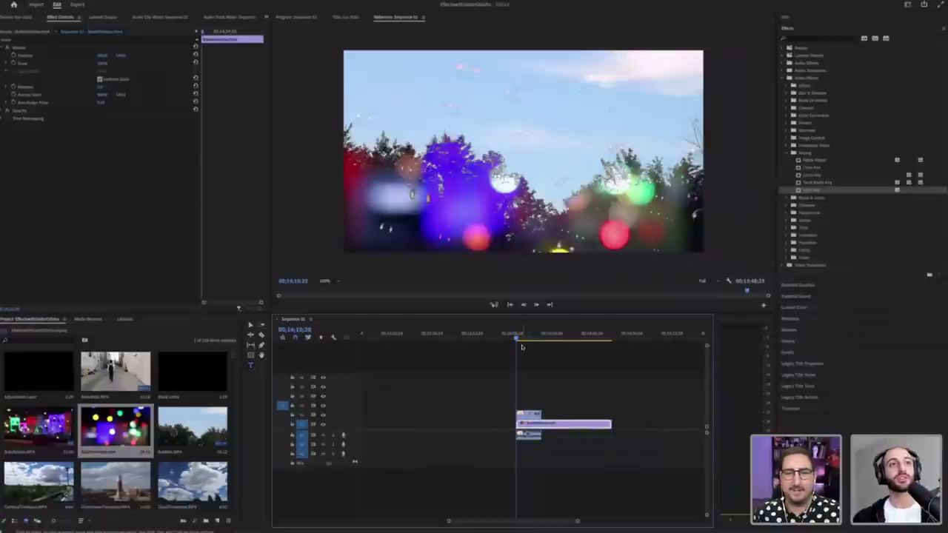
{"action": "key", "text": "space"}
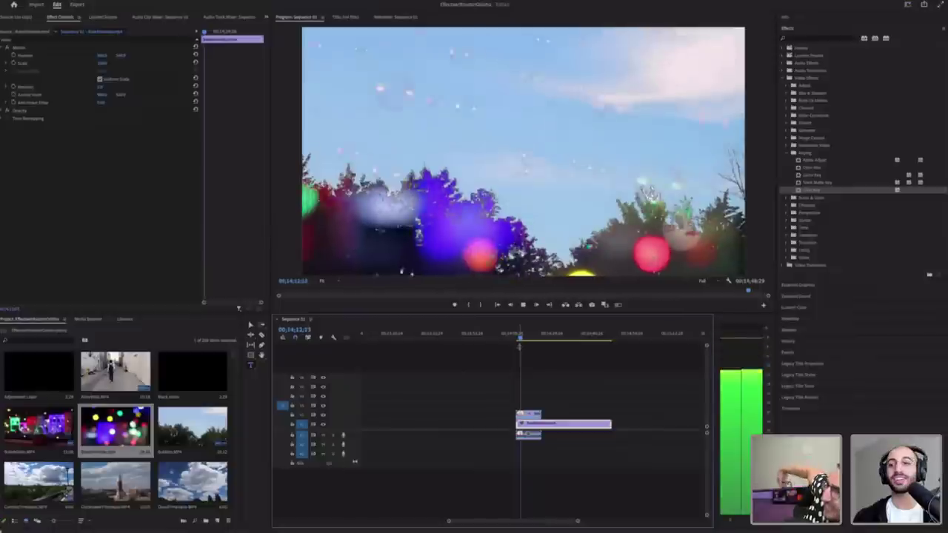
{"action": "key", "text": "space"}
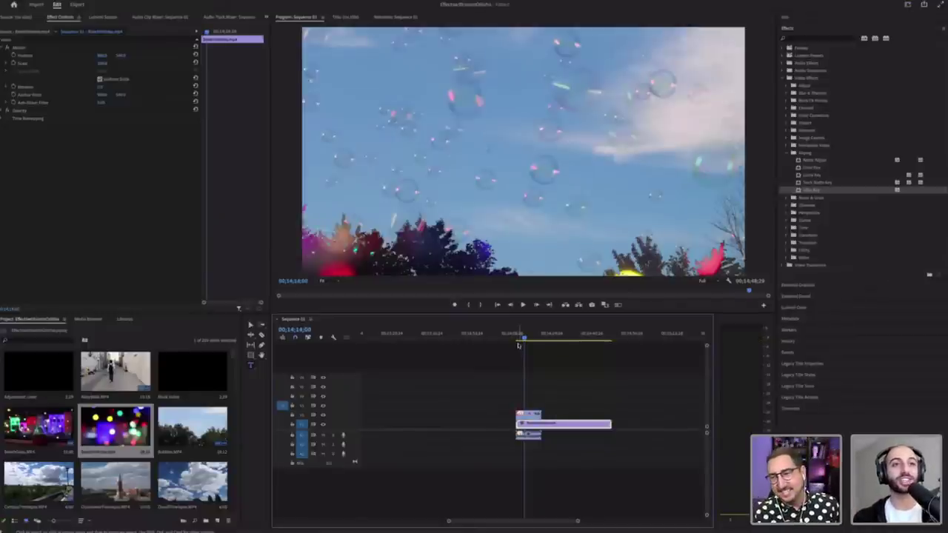
{"action": "left_click", "coordinate": [518, 334]}
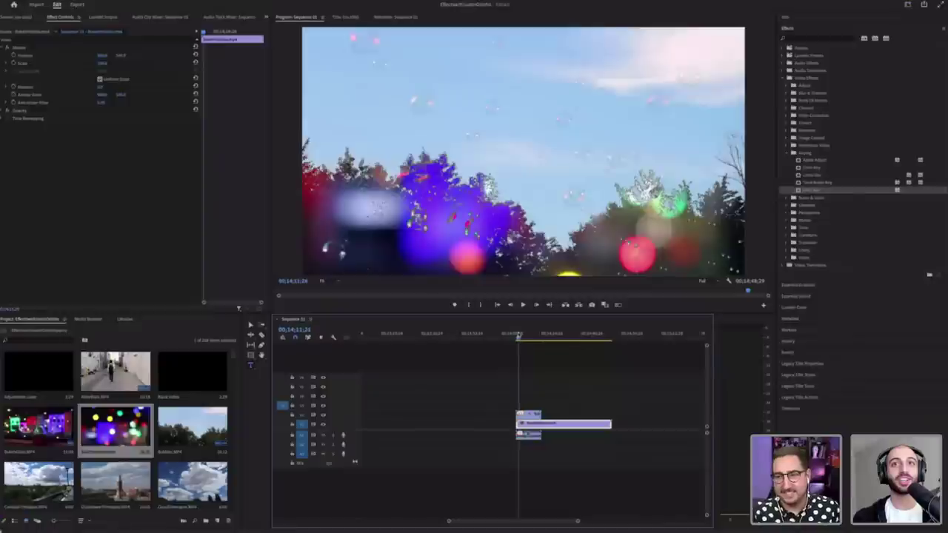
Step: Reveal the Matte Cleanup settings of the bubbles clip's Ultra Key, and delete the effect from the clip
{"action": "left_click", "coordinate": [815, 190]}
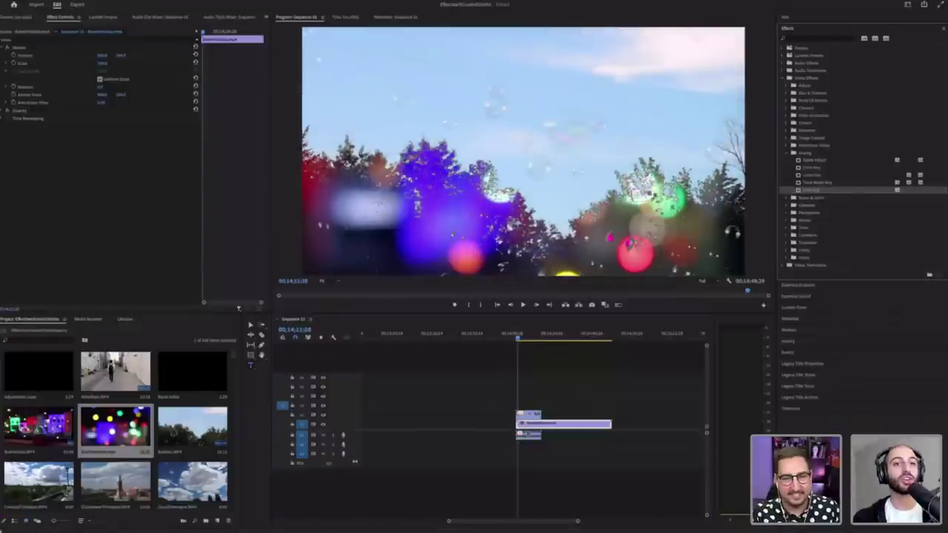
{"action": "left_click", "coordinate": [528, 414]}
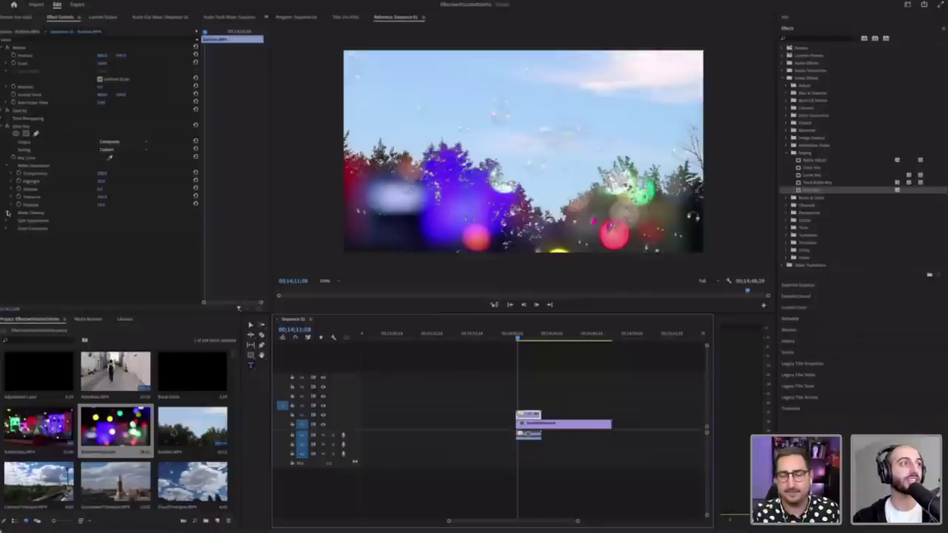
{"action": "left_click", "coordinate": [8, 212]}
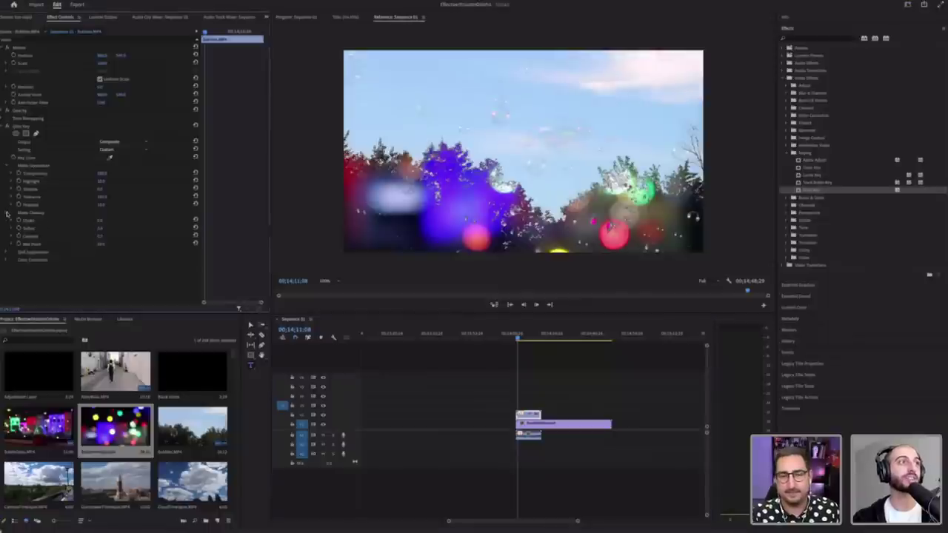
{"action": "left_click", "coordinate": [31, 127]}
{"action": "key", "text": "Delete"}
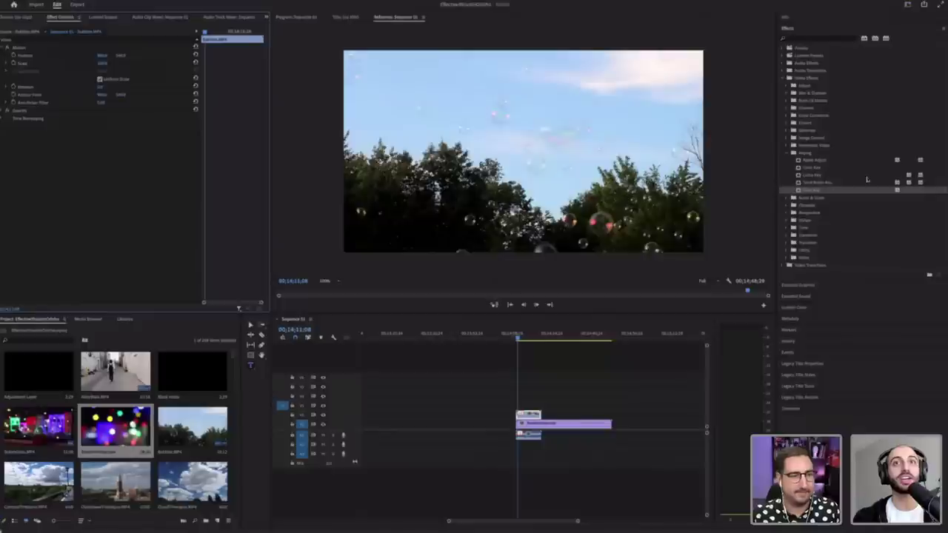
Step: Apply Luma Key to the bubbles clip and try different Threshold levels, ending at 0%
{"action": "left_click_drag", "start_coordinate": [828, 176], "coordinate": [537, 415]}
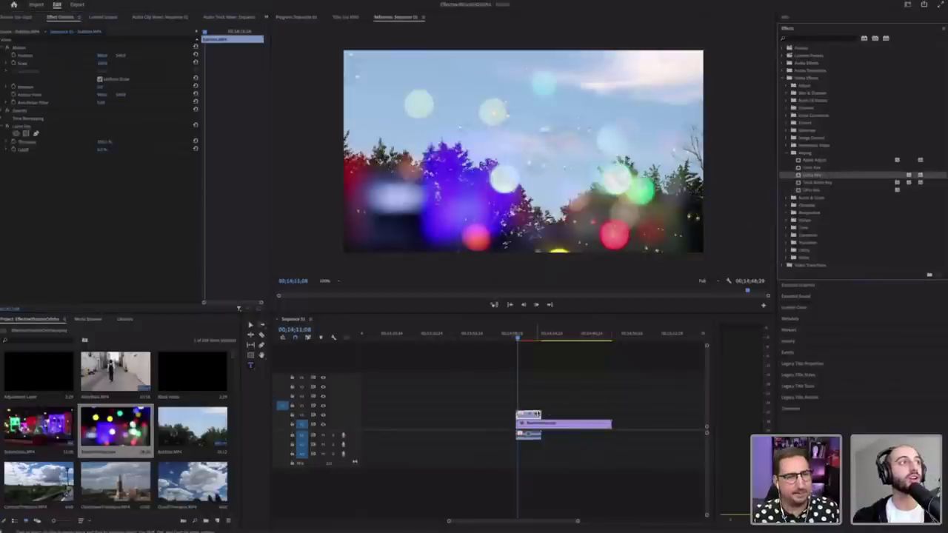
{"action": "left_click", "coordinate": [30, 127]}
{"action": "left_click_drag", "start_coordinate": [105, 142], "coordinate": [32, 142]}
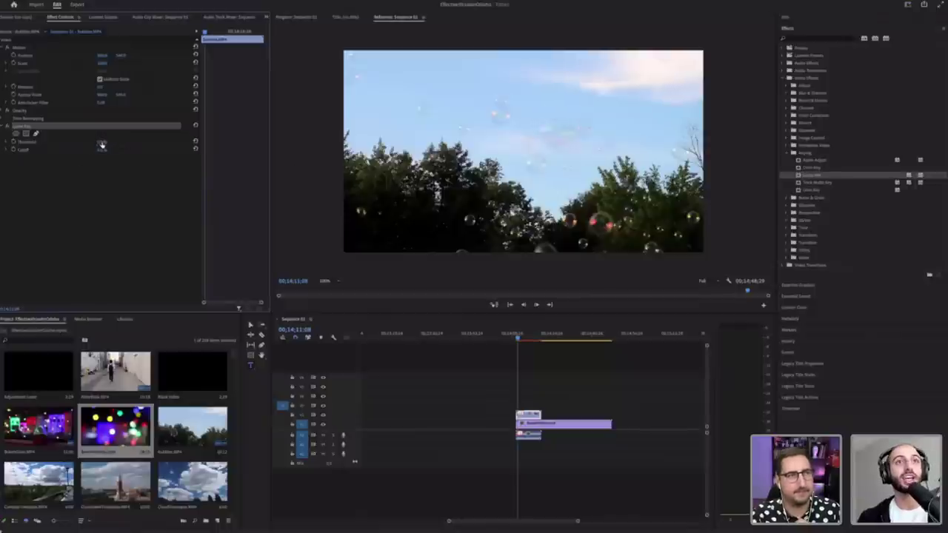
{"action": "left_click_drag", "start_coordinate": [100, 143], "coordinate": [167, 404]}
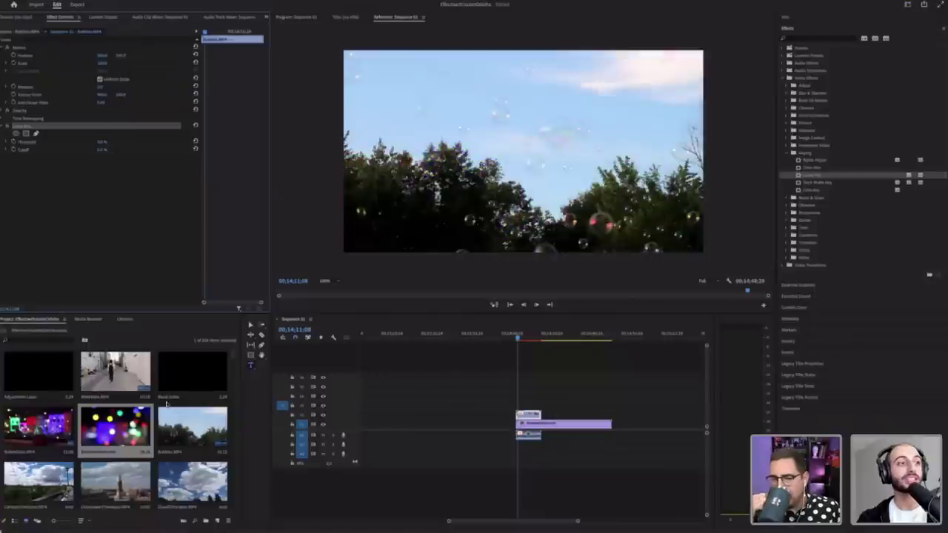
Step: Replace the bubbles clip with the clock tower timelapse, and delete the bokeh clip and the leftover bubbles audio
{"action": "left_click", "coordinate": [116, 484]}
{"action": "left_click_drag", "start_coordinate": [519, 416], "coordinate": [521, 415]}
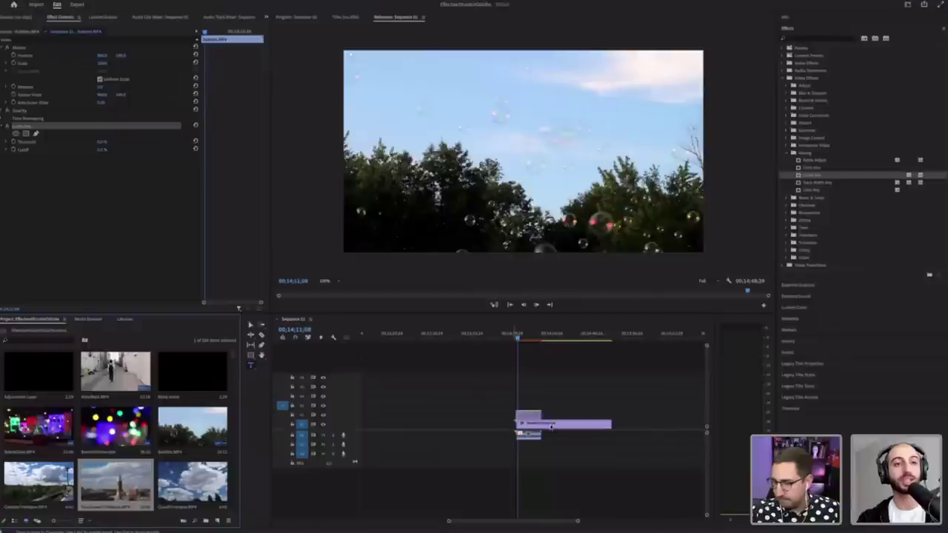
{"action": "left_click", "coordinate": [551, 425]}
{"action": "key", "text": "Delete"}
{"action": "left_click", "coordinate": [529, 434], "text": "alt"}
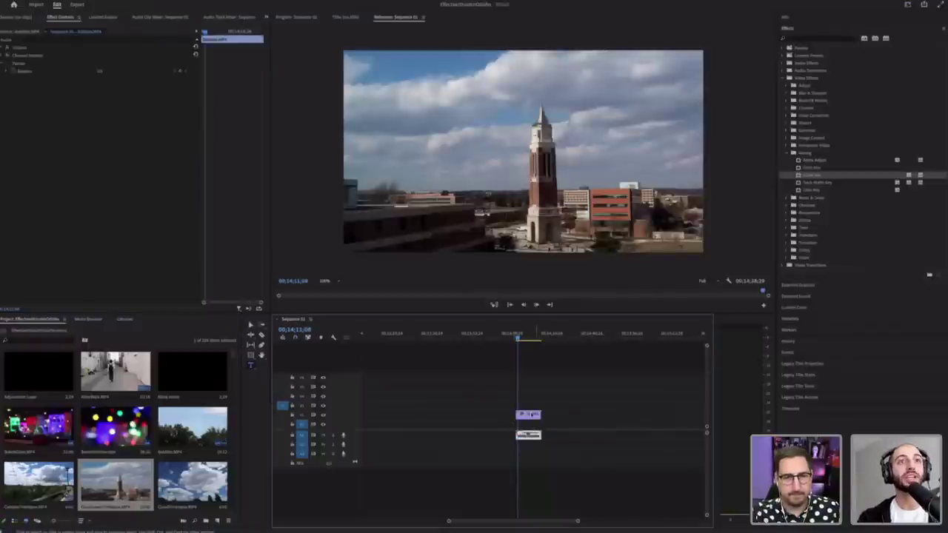
{"action": "key", "text": "Delete"}
{"action": "left_click", "coordinate": [531, 415]}
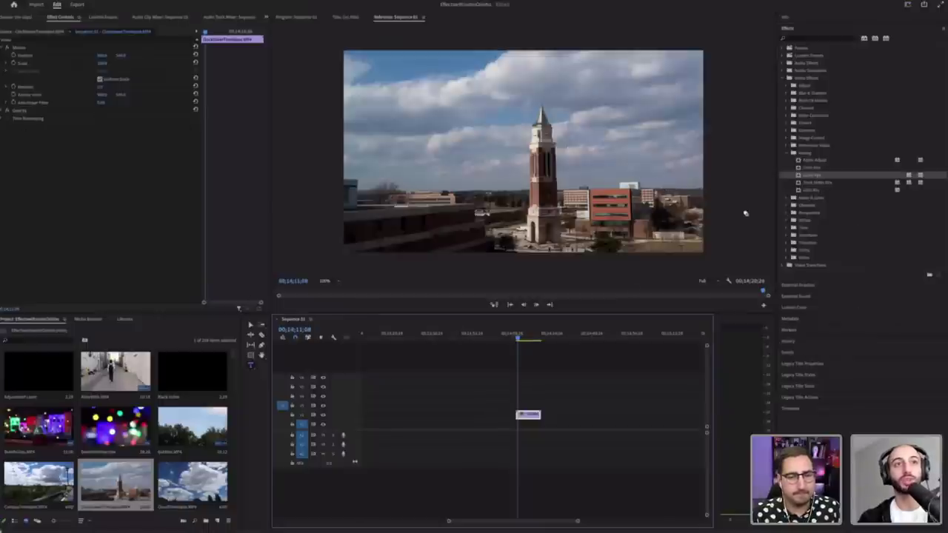
Step: Apply Luma Key to the clock tower clip and adjust Threshold and Cutoff to key out the bright clouds instead of the dark buildings
{"action": "left_click_drag", "start_coordinate": [811, 175], "coordinate": [126, 179]}
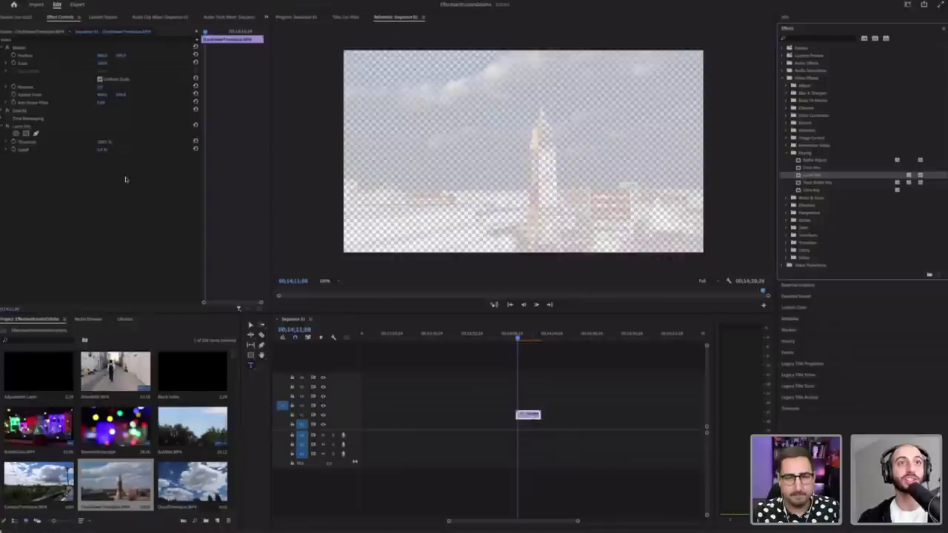
{"action": "left_click", "coordinate": [105, 141]}
{"action": "left_click", "coordinate": [124, 138]}
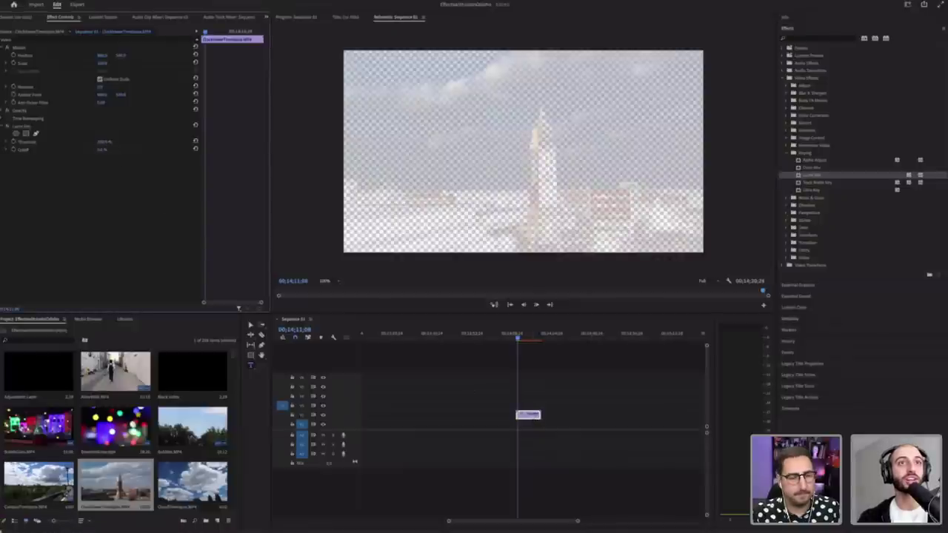
{"action": "left_click_drag", "start_coordinate": [105, 142], "coordinate": [38, 141]}
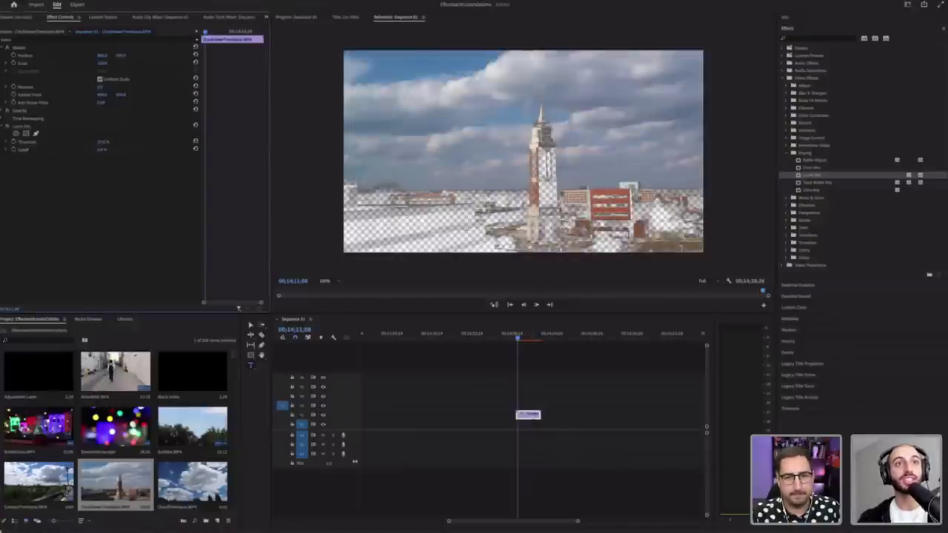
{"action": "mouse_move", "coordinate": [103, 148]}
{"action": "left_mouse_down"}
{"action": "mouse_move", "coordinate": [154, 148]}
{"action": "mouse_move", "coordinate": [105, 140]}
{"action": "left_mouse_up"}
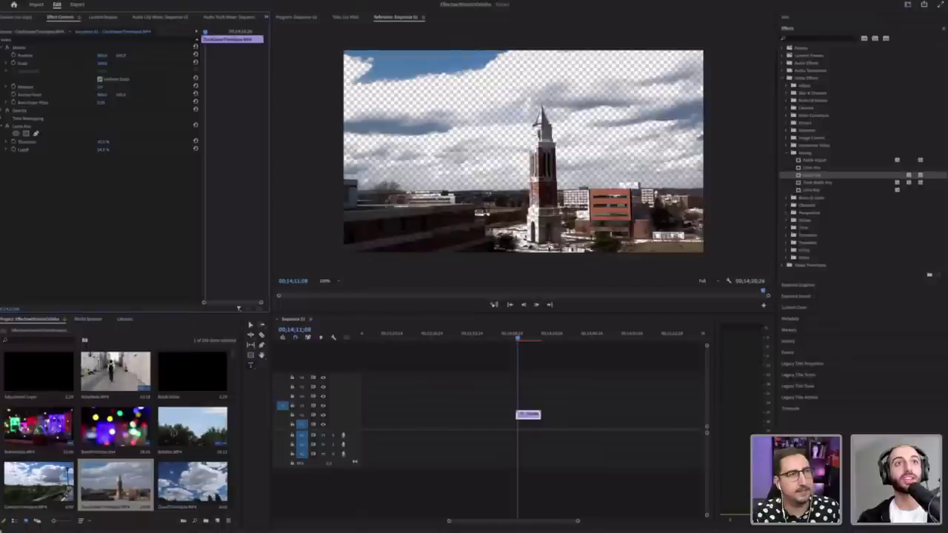
Step: Play the keyed clock tower clip and set the program monitor's magnification to 100%
{"action": "key", "text": "space"}
{"action": "left_click", "coordinate": [104, 142]}
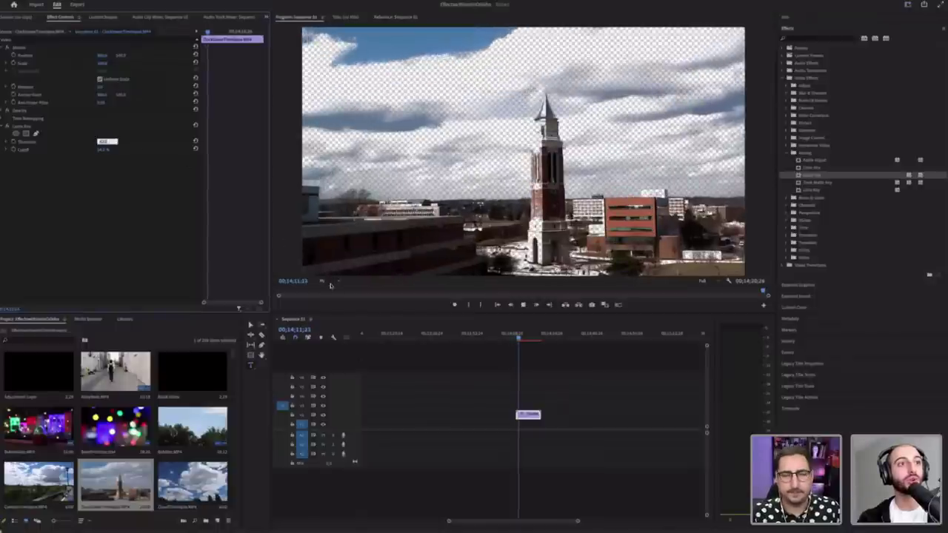
{"action": "left_click", "coordinate": [328, 281]}
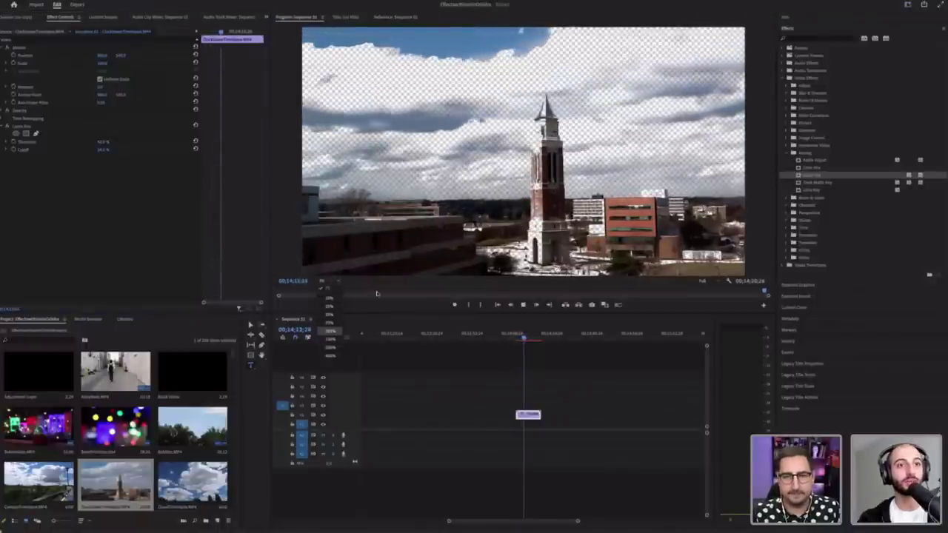
{"action": "left_click", "coordinate": [557, 380]}
{"action": "left_click", "coordinate": [557, 380]}
{"action": "key", "text": "space"}
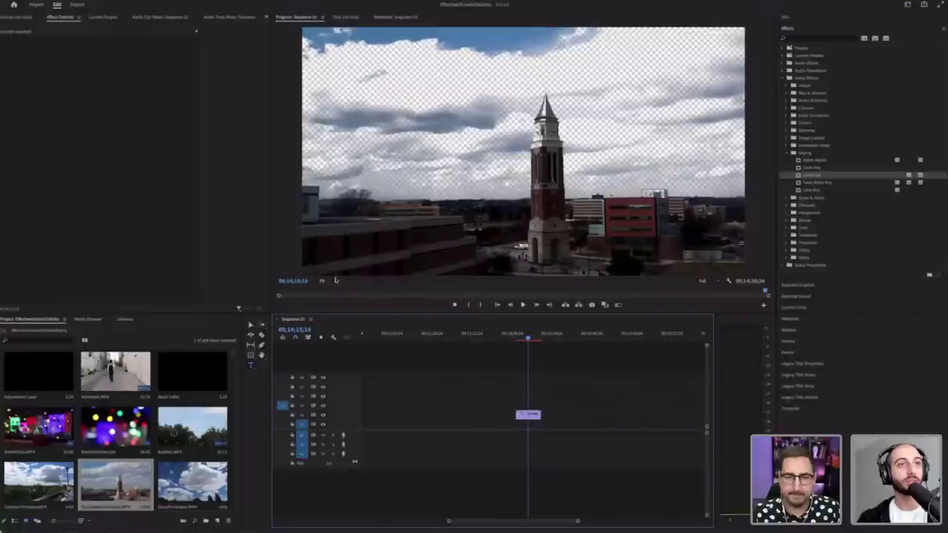
{"action": "left_click", "coordinate": [328, 281]}
{"action": "left_click", "coordinate": [331, 330]}
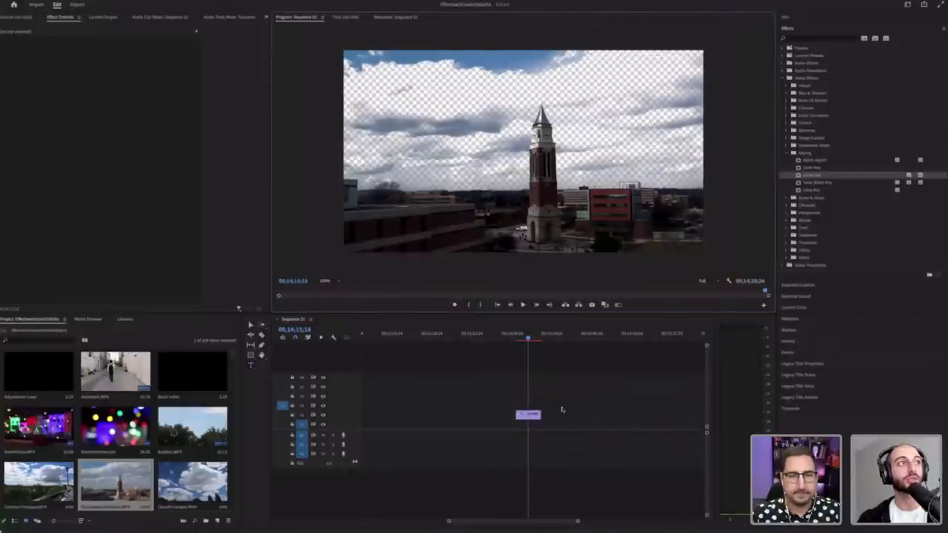
Step: Draw a free-form opacity mask around the sky of the clock tower clip, skirting the tower and horizon, and invert it
{"action": "left_click", "coordinate": [535, 418]}
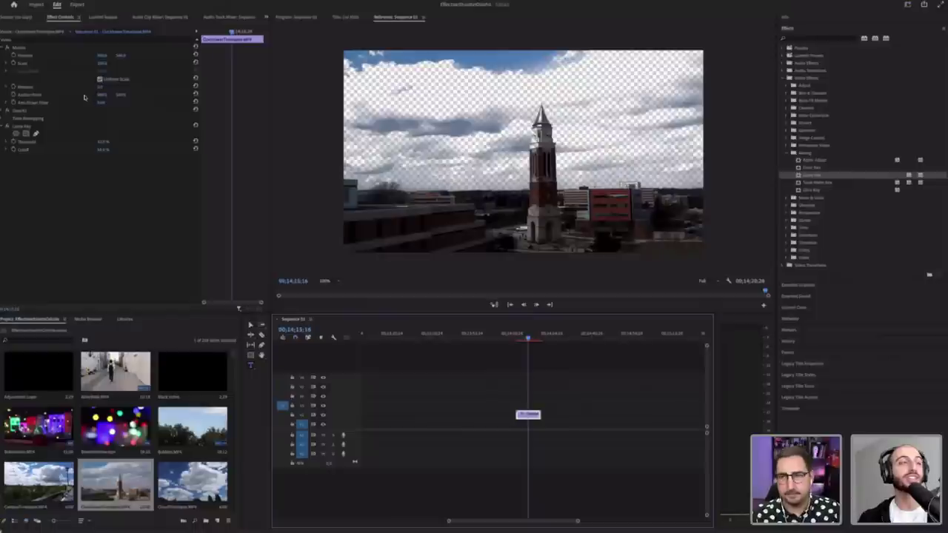
{"action": "left_click", "coordinate": [7, 110]}
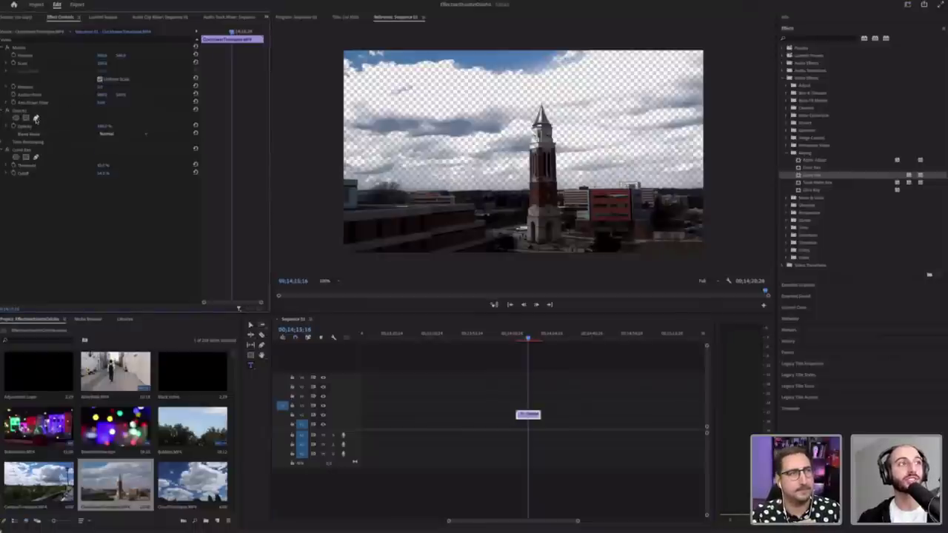
{"action": "left_click", "coordinate": [36, 118]}
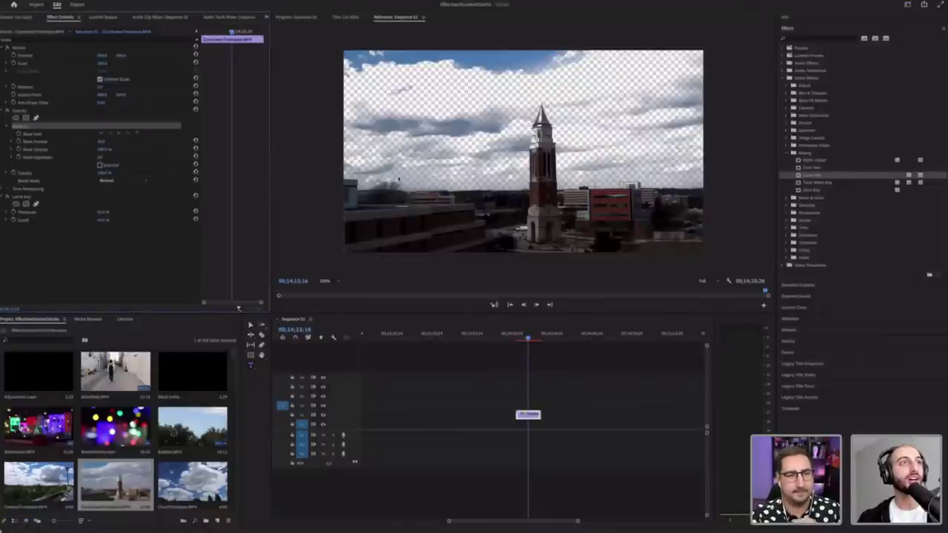
{"action": "left_click", "coordinate": [296, 16]}
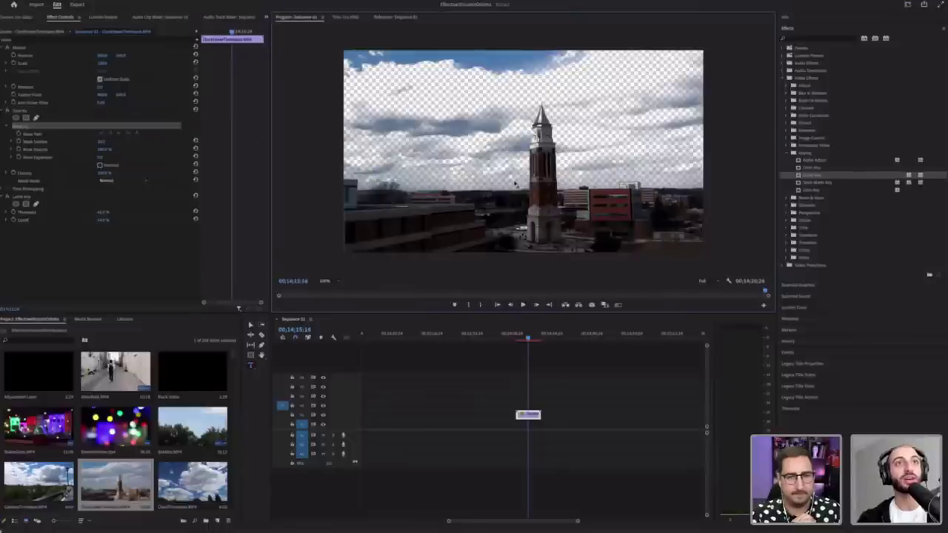
{"action": "left_click", "coordinate": [517, 182]}
{"action": "left_click", "coordinate": [535, 97]}
{"action": "left_click", "coordinate": [552, 92]}
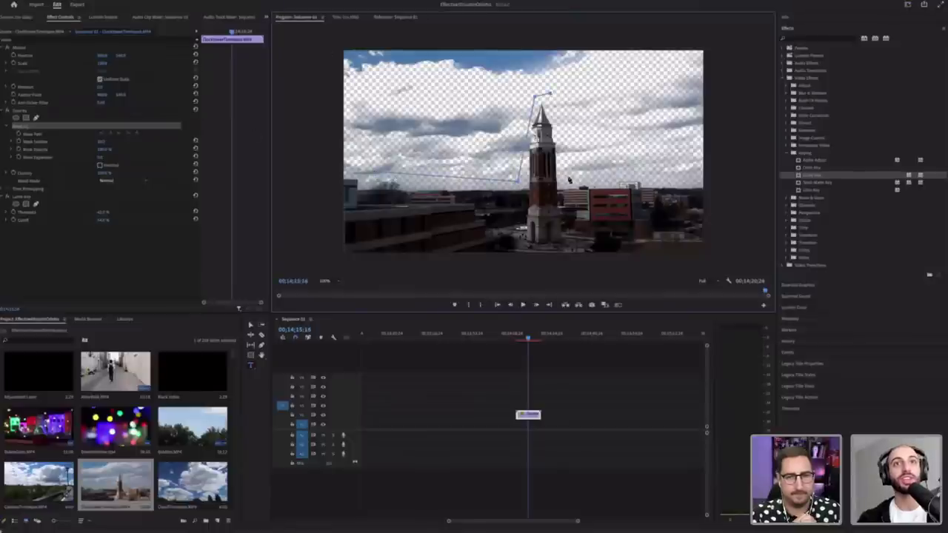
{"action": "left_click", "coordinate": [575, 179]}
{"action": "left_click", "coordinate": [730, 178]}
{"action": "left_click", "coordinate": [720, 37]}
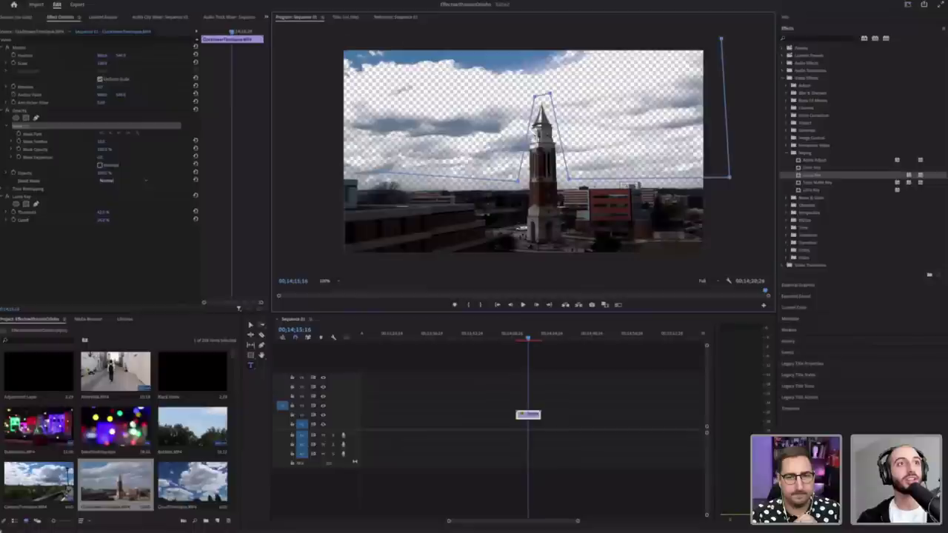
{"action": "left_click", "coordinate": [327, 40]}
{"action": "left_click", "coordinate": [327, 169]}
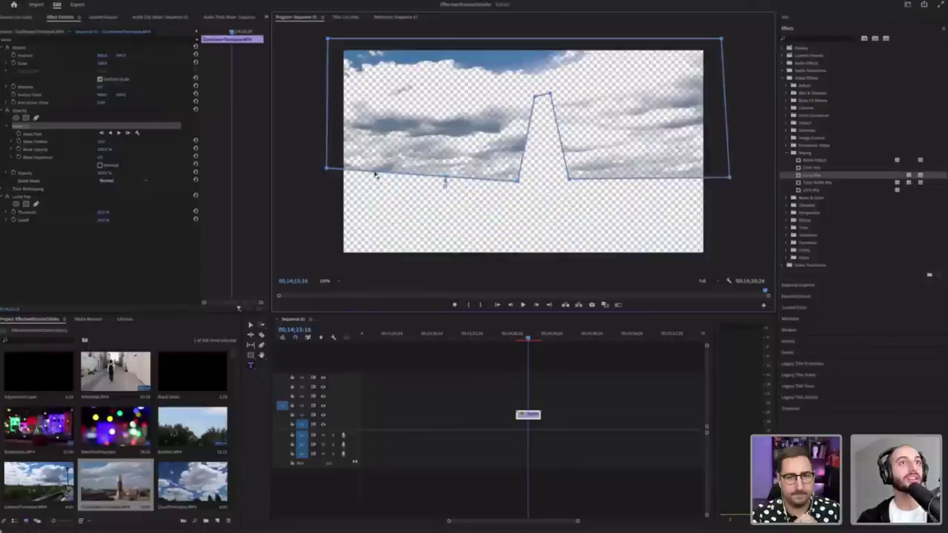
{"action": "left_click", "coordinate": [107, 165]}
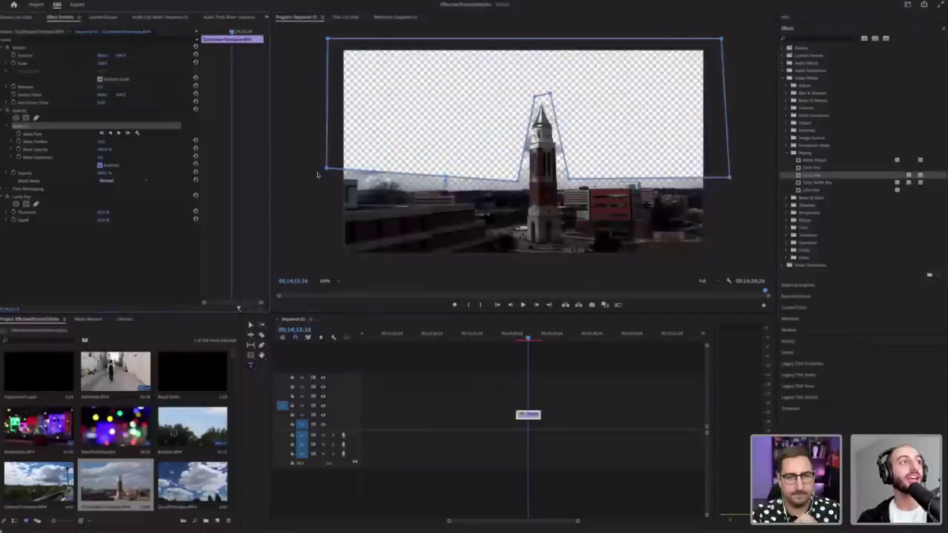
Step: Compare the masked clip with Luma Key off and on, and increase the mask's feather to soften its edge
{"action": "left_click", "coordinate": [6, 199]}
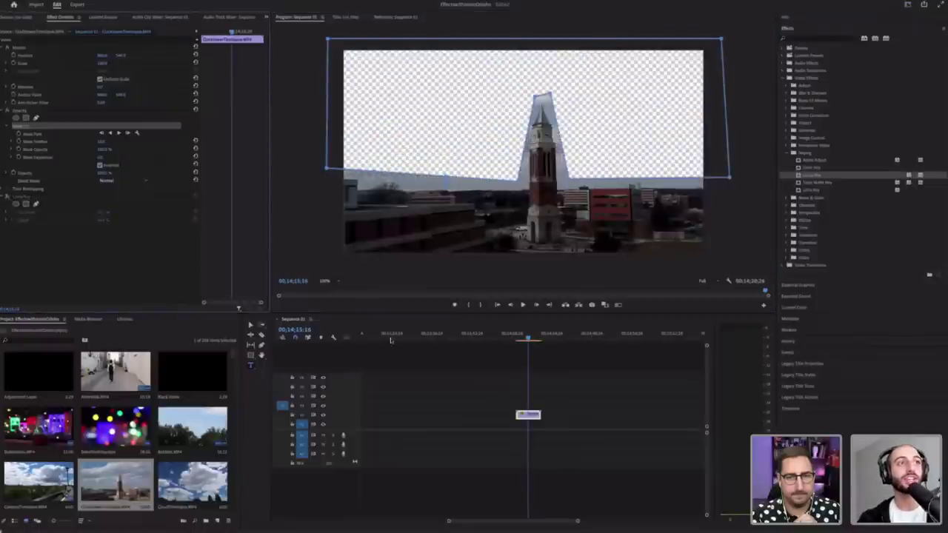
{"action": "left_click", "coordinate": [7, 197]}
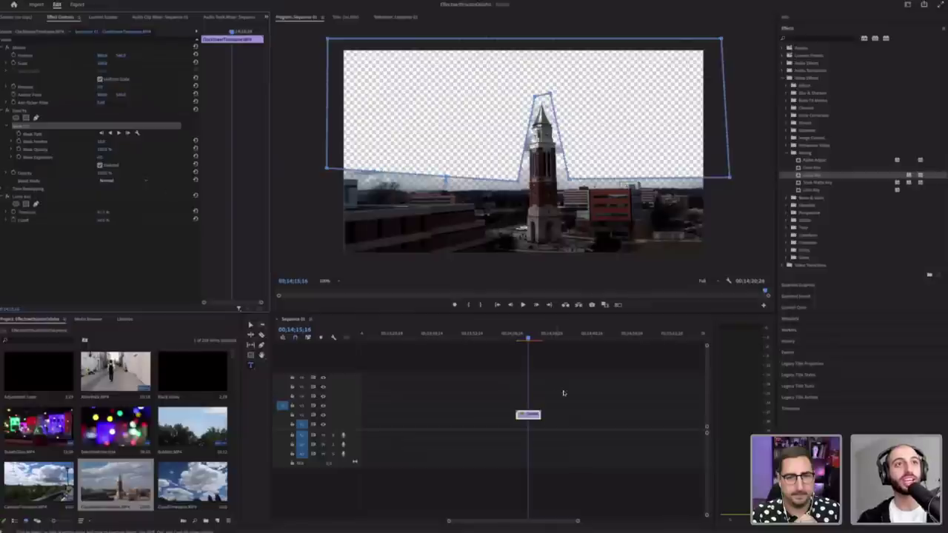
{"action": "left_click", "coordinate": [486, 405]}
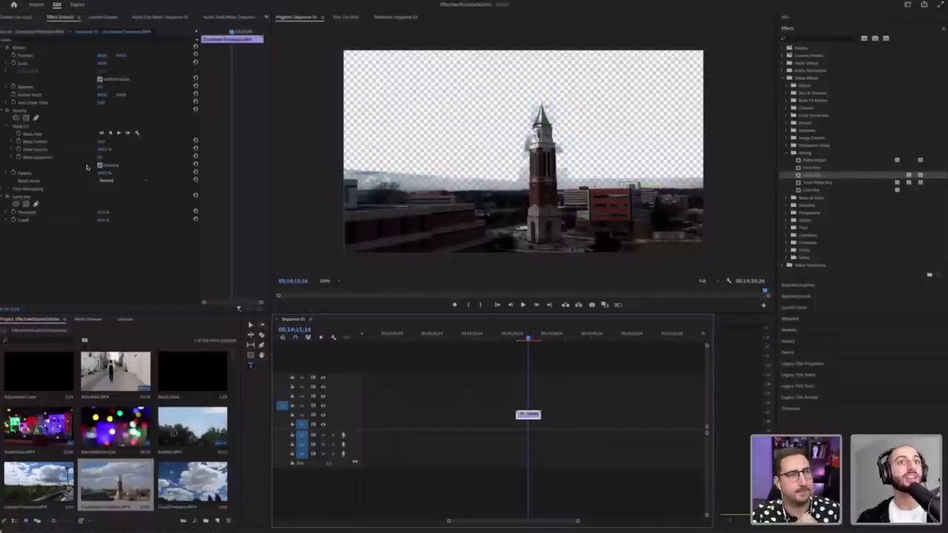
{"action": "left_click", "coordinate": [100, 167]}
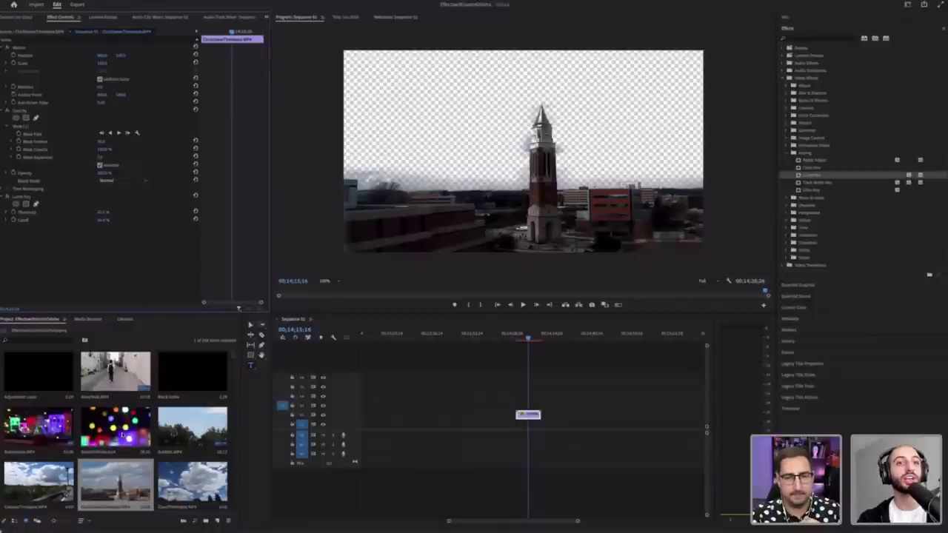
Step: Place the bokeh clip beneath the clock tower clip as its new background, and lower the Luma Key Threshold
{"action": "left_click_drag", "start_coordinate": [535, 412], "coordinate": [532, 404]}
{"action": "left_click_drag", "start_coordinate": [116, 430], "coordinate": [516, 414]}
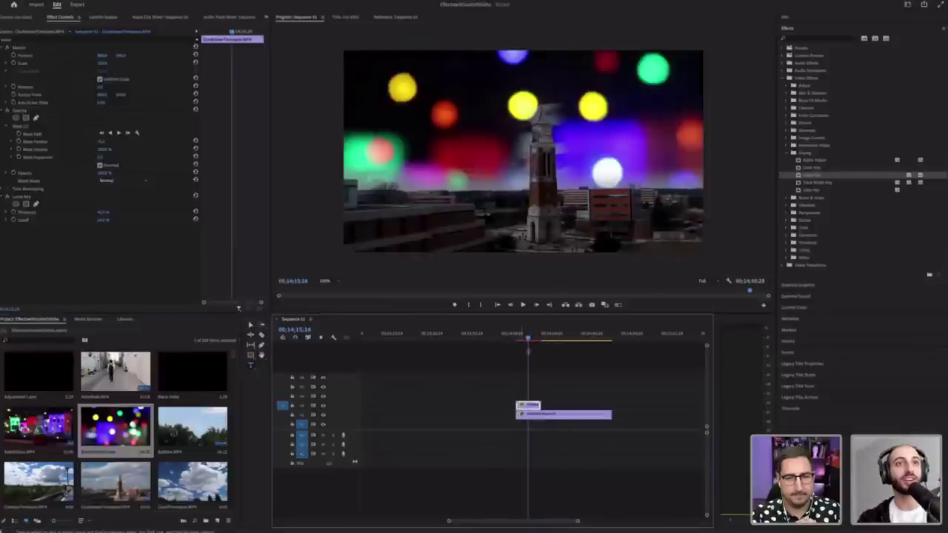
{"action": "left_click", "coordinate": [518, 338]}
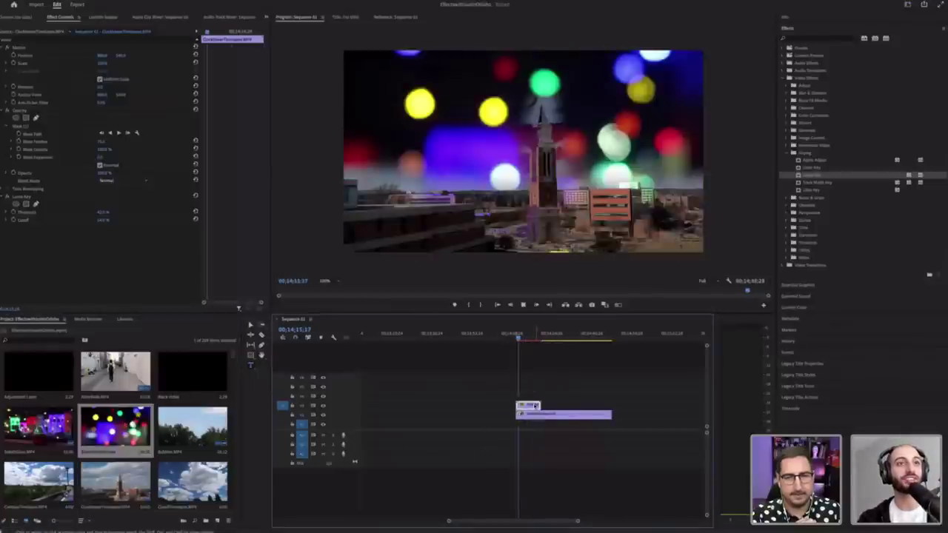
{"action": "key", "text": "space"}
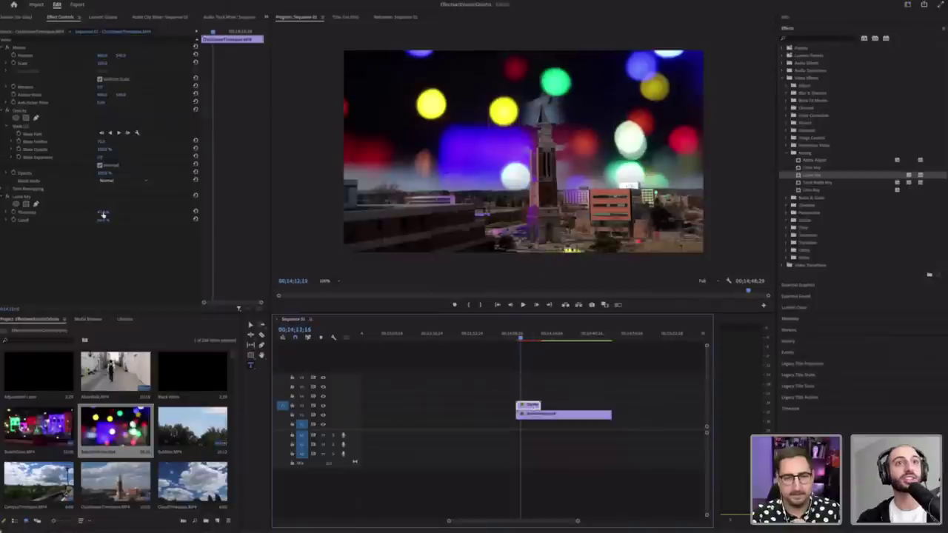
{"action": "mouse_move", "coordinate": [105, 212]}
{"action": "left_mouse_down"}
{"action": "mouse_move", "coordinate": [126, 212]}
{"action": "mouse_move", "coordinate": [101, 221]}
{"action": "mouse_move", "coordinate": [85, 212]}
{"action": "mouse_move", "coordinate": [126, 213]}
{"action": "mouse_move", "coordinate": [94, 212]}
{"action": "left_mouse_up"}
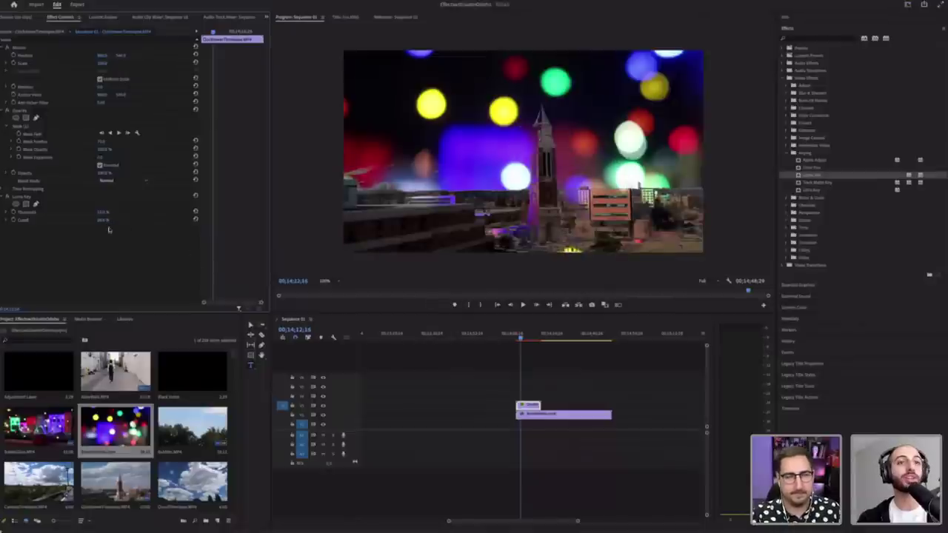
Step: Duplicate the clock tower clip onto the track above and remove Luma Key from the copy
{"action": "left_click", "coordinate": [529, 407]}
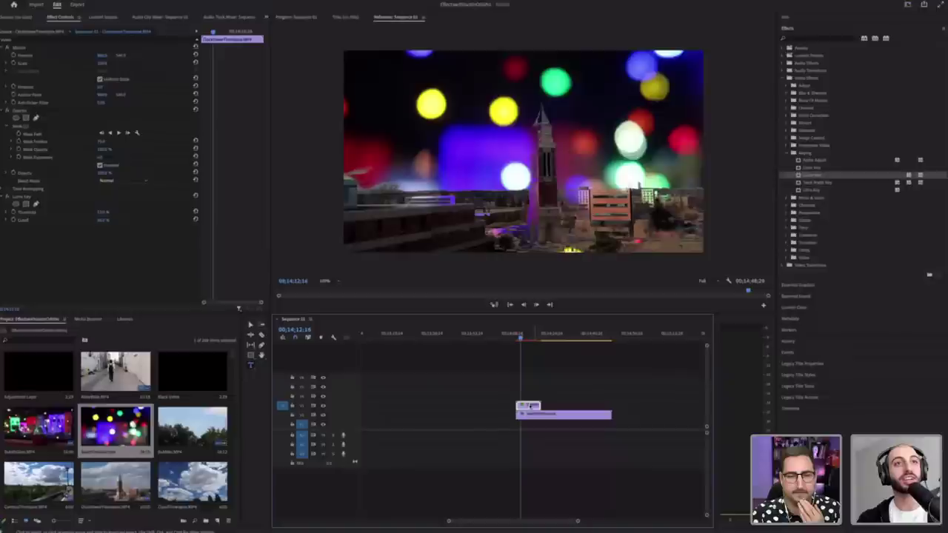
{"action": "left_click_drag", "start_coordinate": [529, 405], "coordinate": [527, 394]}
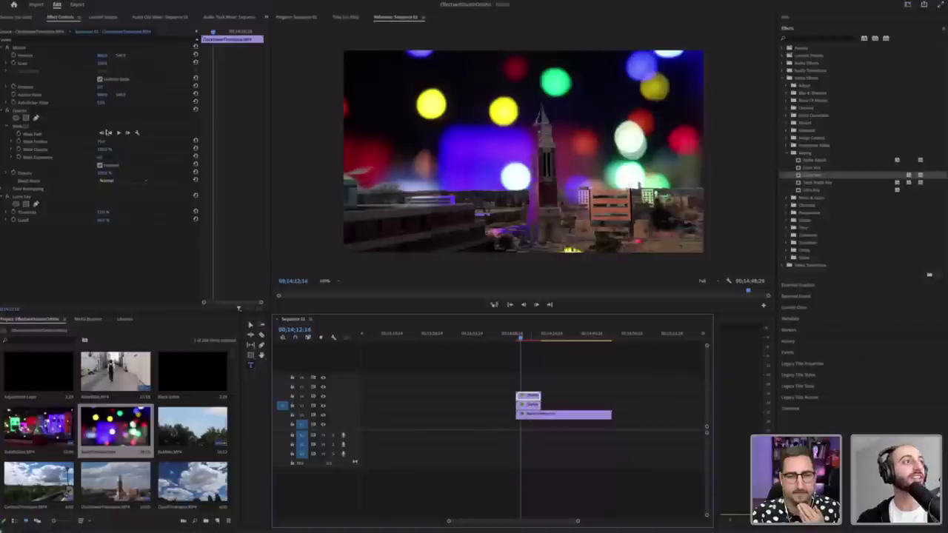
{"action": "left_click", "coordinate": [32, 198]}
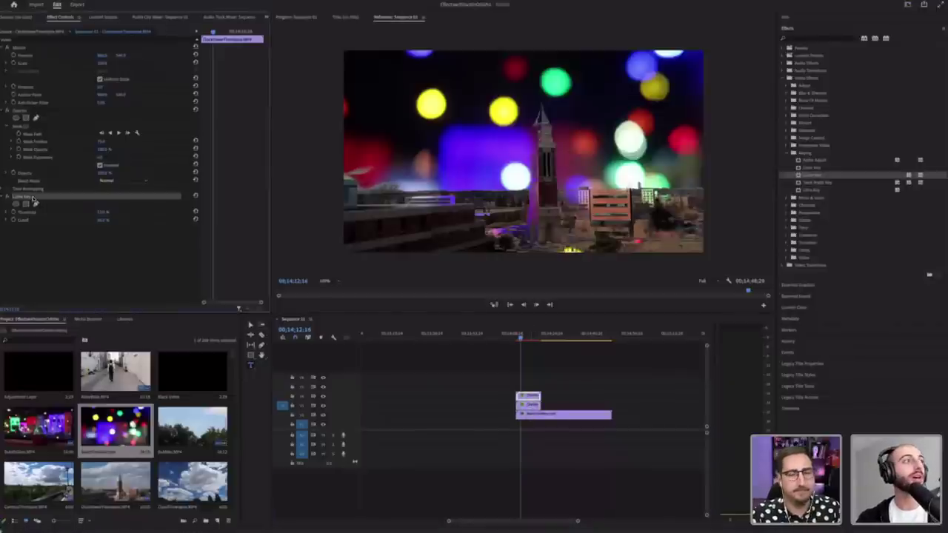
{"action": "key", "text": "Delete"}
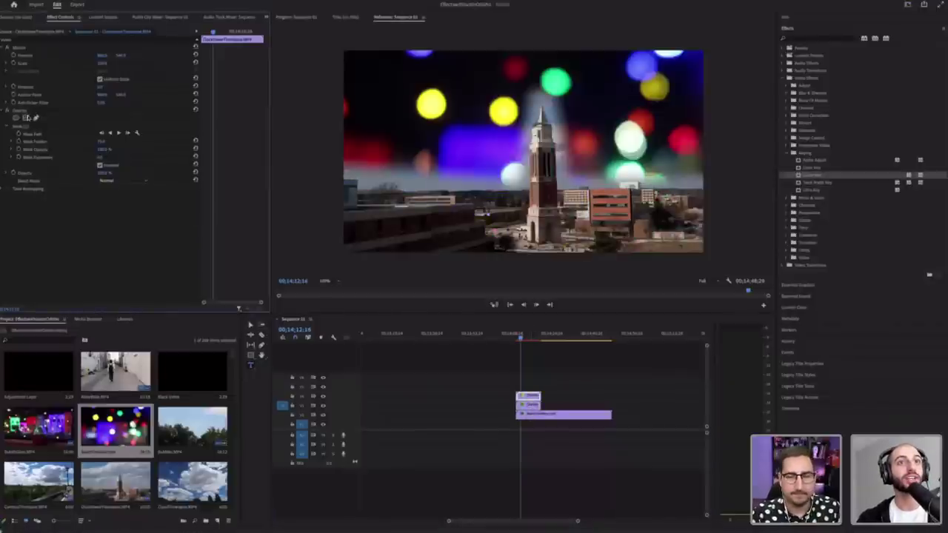
Step: Add a second opacity mask to the upper clock tower copy, try deleting both masks, and undo the mask deletion
{"action": "key", "text": "ctrl+z"}
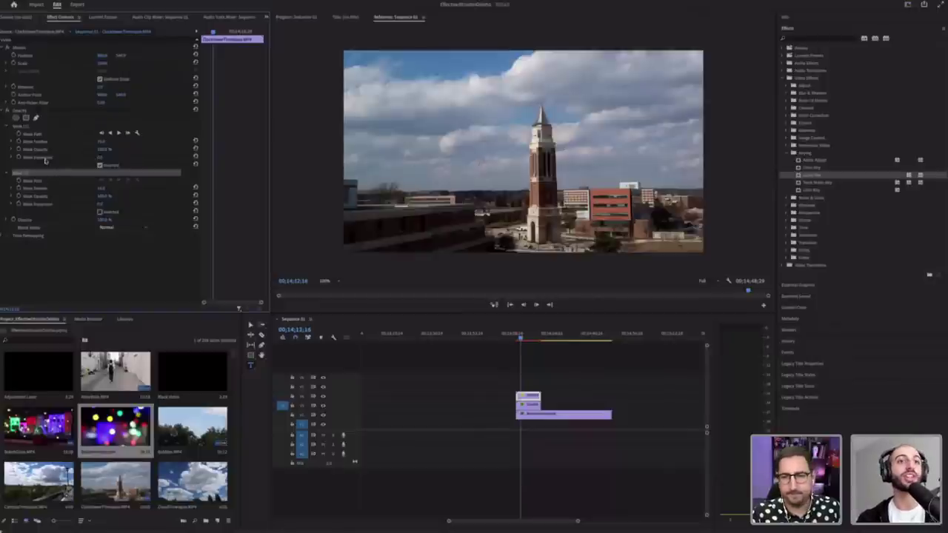
{"action": "key", "text": "Delete"}
{"action": "left_click", "coordinate": [29, 128]}
{"action": "key", "text": "Delete"}
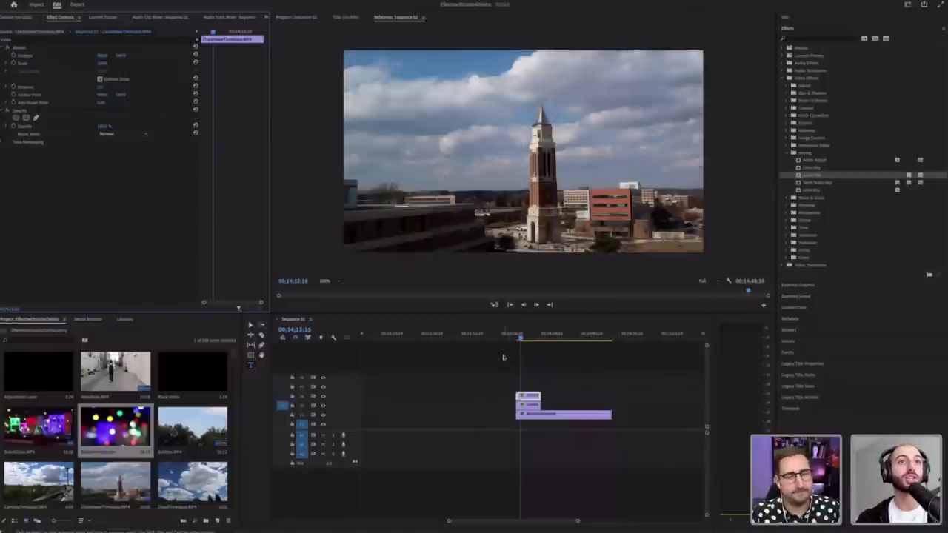
{"action": "key", "text": "ctrl+z"}
{"action": "key", "text": "ctrl+z"}
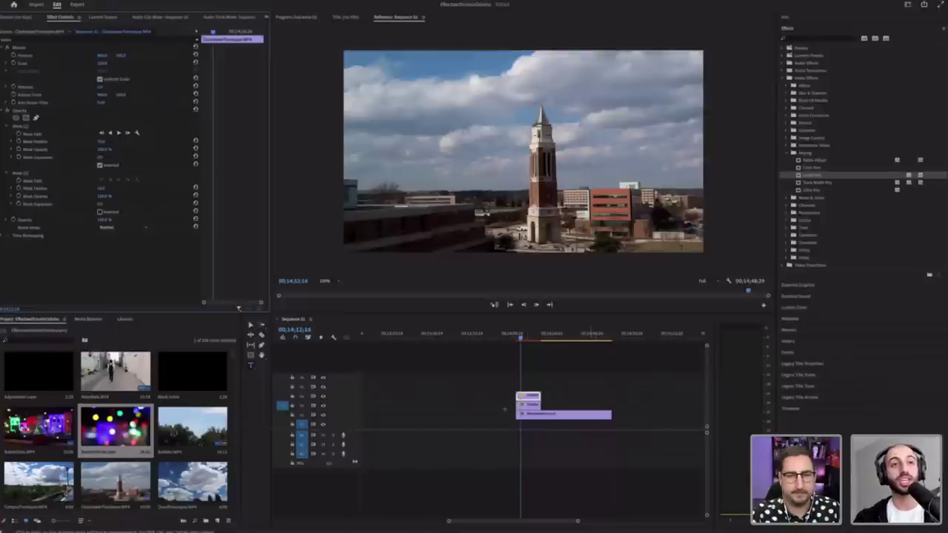
Step: Delete both clock tower clips and the bokeh clip from the sequence
{"action": "left_click_drag", "start_coordinate": [507, 410], "coordinate": [579, 374]}
{"action": "key", "text": "Delete"}
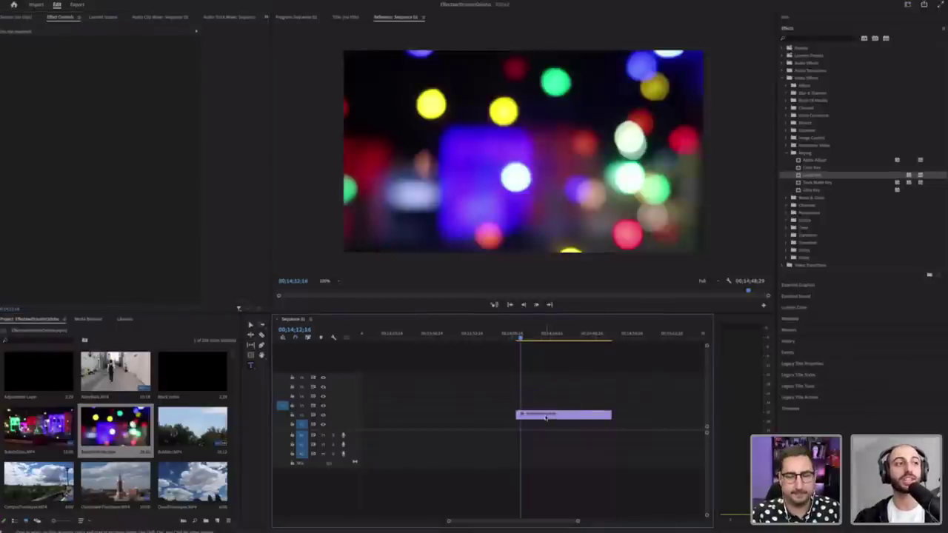
{"action": "left_click", "coordinate": [545, 415]}
{"action": "key", "text": "Delete"}
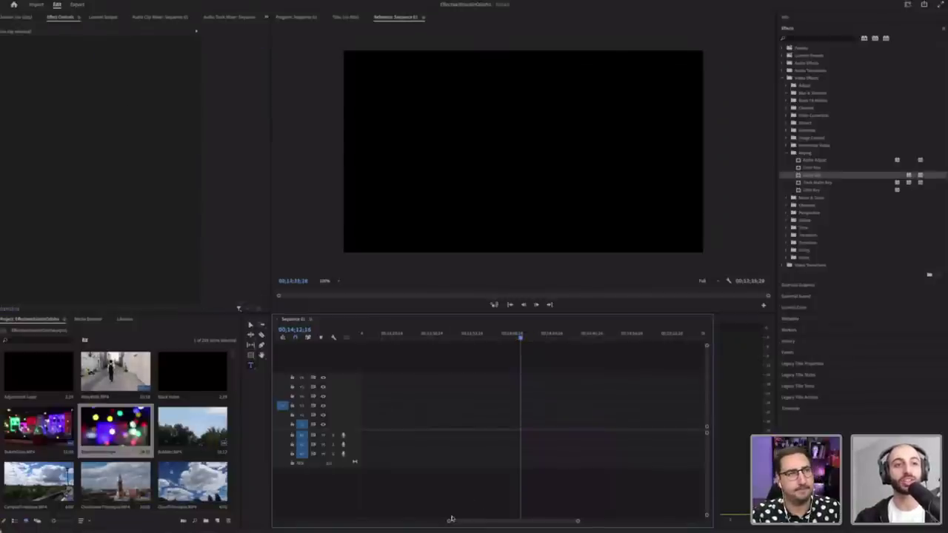
Step: Return the playhead to the crowded street crossing clip earlier in the sequence
{"action": "left_click_drag", "start_coordinate": [449, 521], "coordinate": [332, 522]}
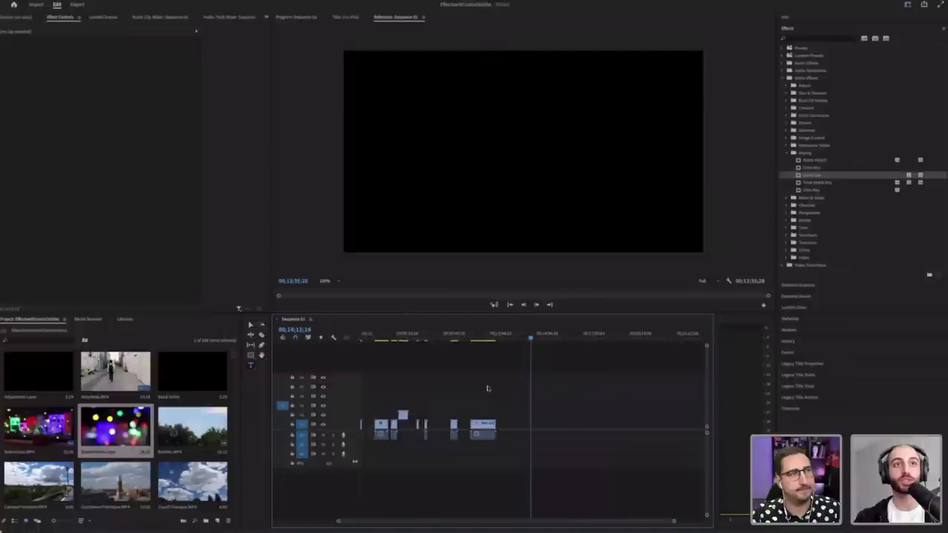
{"action": "left_click", "coordinate": [490, 336]}
{"action": "left_click", "coordinate": [485, 337]}
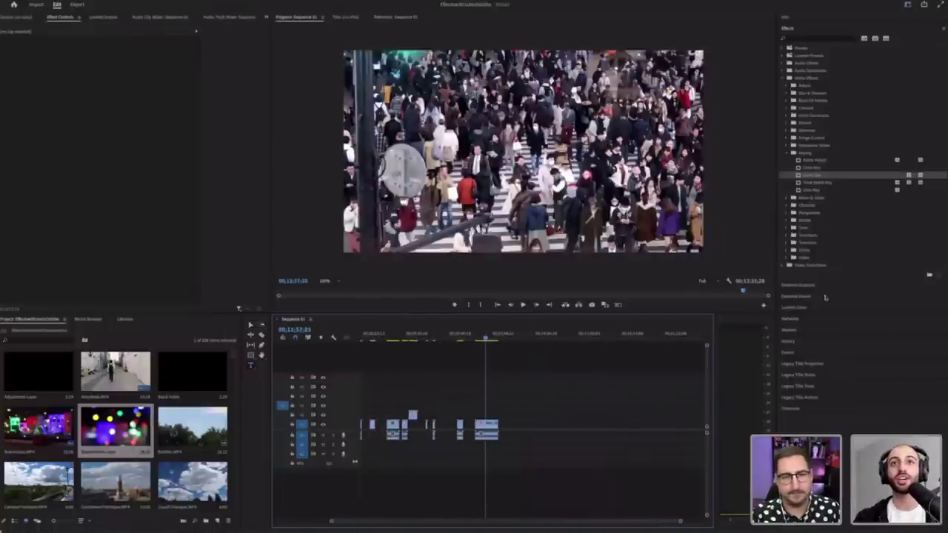
Step: Highlight Track Matte Key among the Keying effects and expand the Noise & Grain category
{"action": "left_click", "coordinate": [789, 153]}
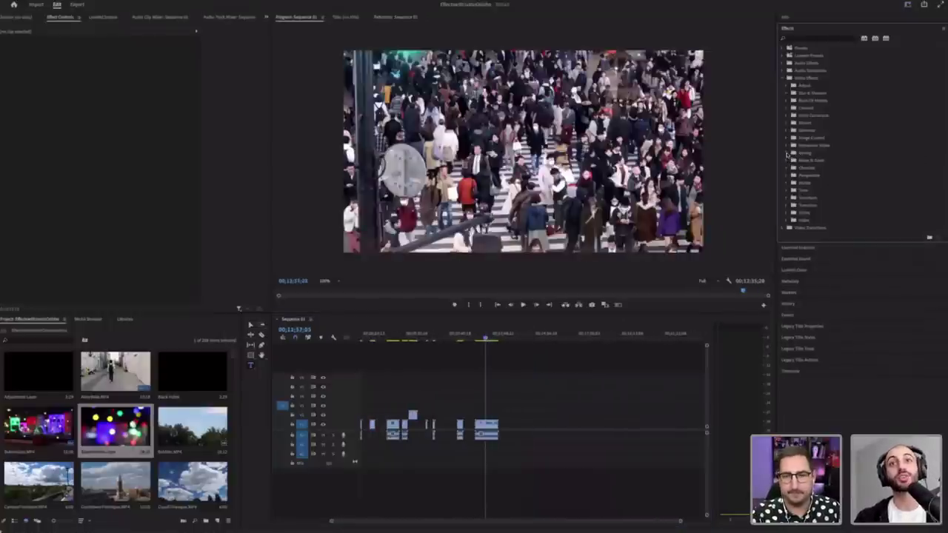
{"action": "left_click", "coordinate": [788, 153]}
{"action": "left_click", "coordinate": [822, 183]}
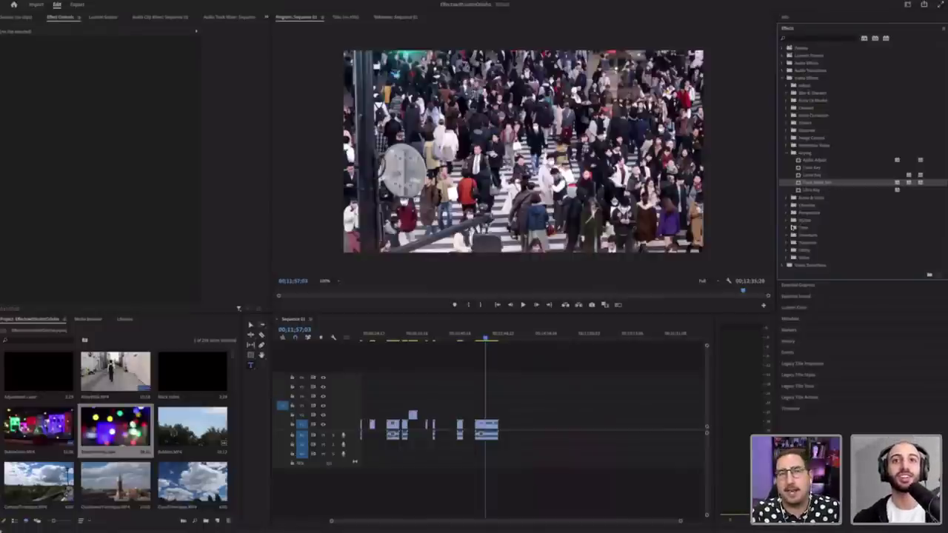
{"action": "left_click", "coordinate": [788, 198]}
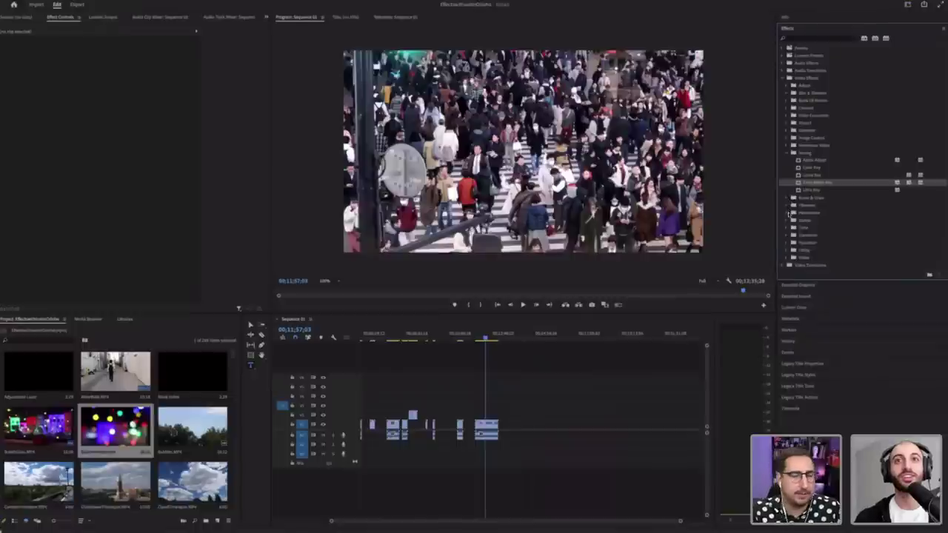
{"action": "left_click", "coordinate": [787, 213]}
{"action": "left_click", "coordinate": [786, 214]}
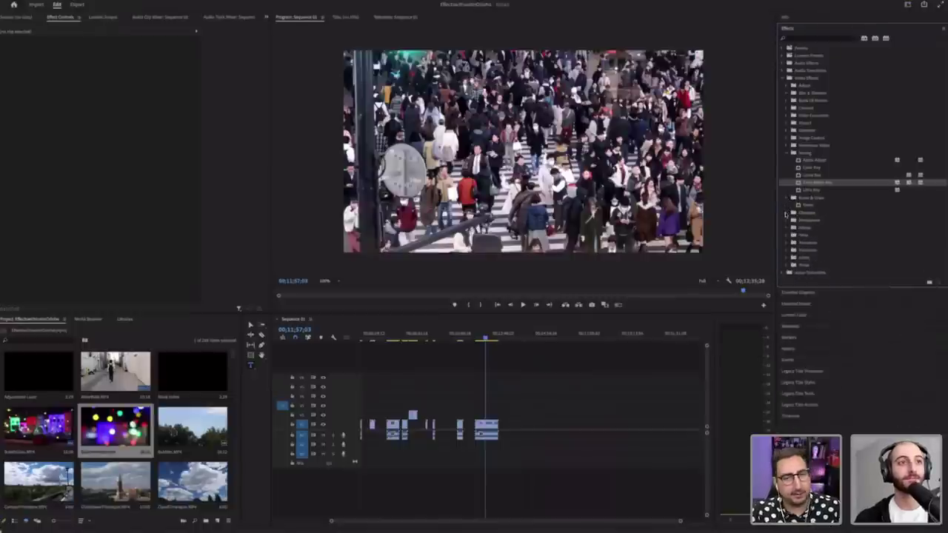
Step: Move the playhead to the autumn trees clip and collapse the Keying effects category
{"action": "left_click_drag", "start_coordinate": [403, 339], "coordinate": [391, 338]}
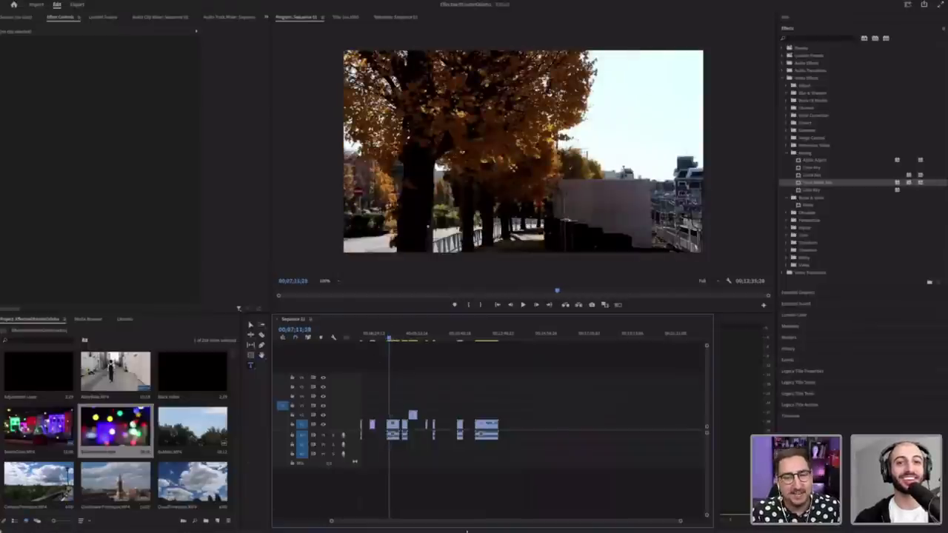
{"action": "left_click_drag", "start_coordinate": [680, 521], "coordinate": [698, 524]}
{"action": "scroll", "coordinate": [699, 523], "scroll_direction": "down", "scroll_amount": 4}
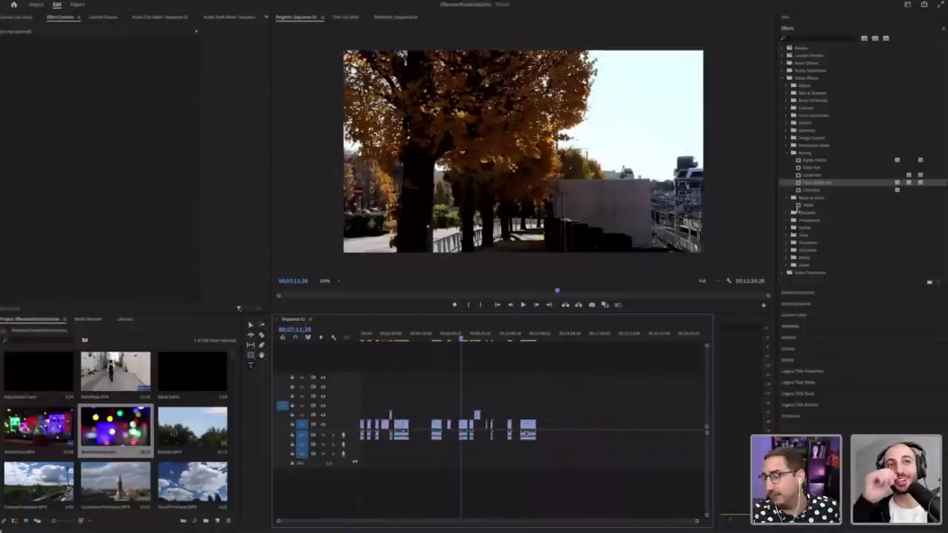
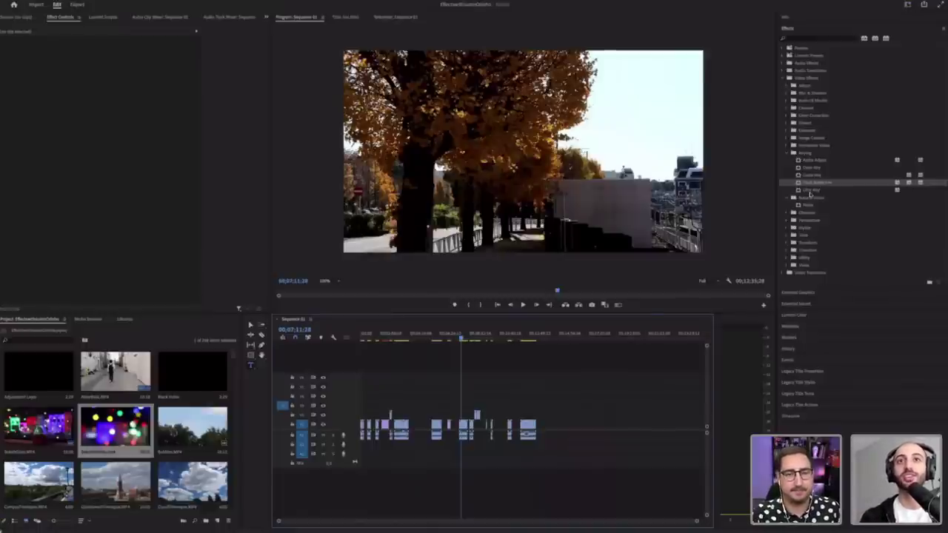
{"action": "left_click", "coordinate": [788, 154]}
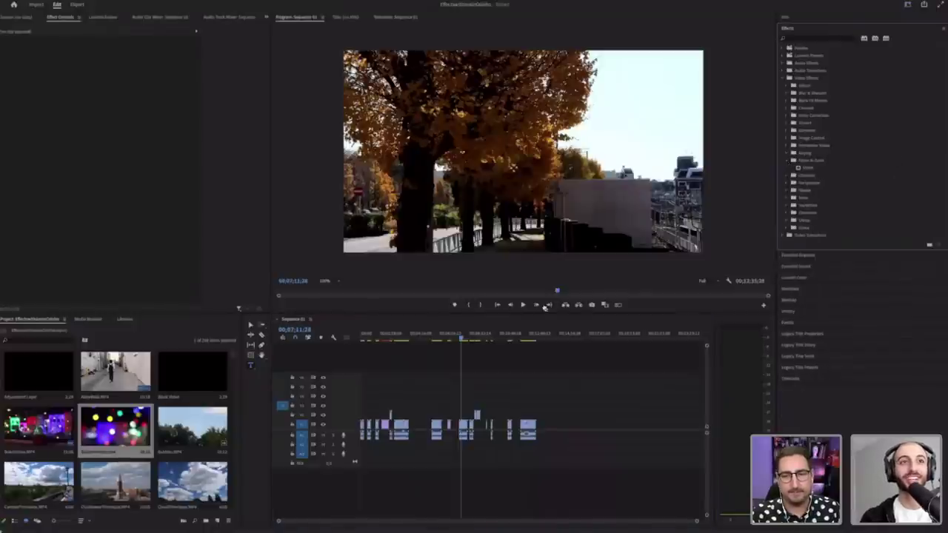
Step: Apply the Noise effect with a raised Amount of Noise to the autumn trees clip and play it back
{"action": "left_click_drag", "start_coordinate": [545, 307], "coordinate": [463, 425]}
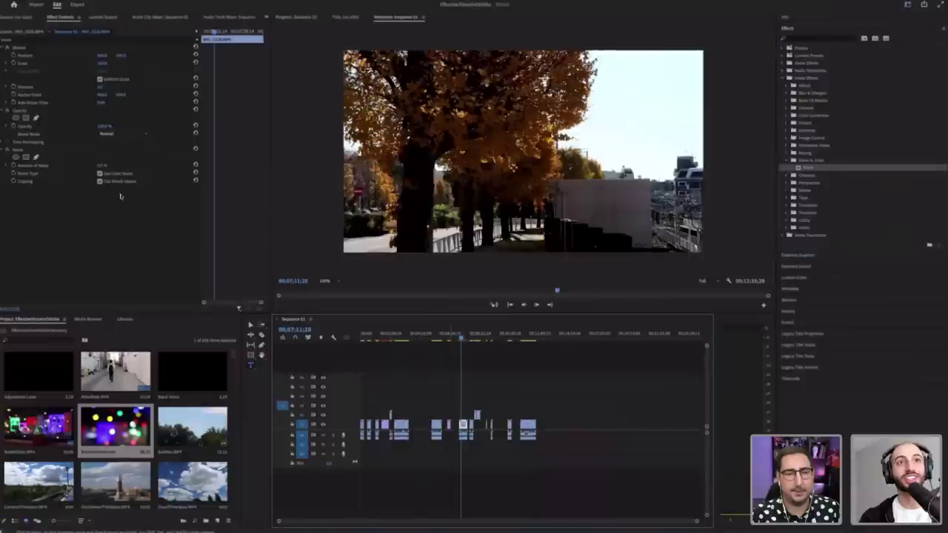
{"action": "left_click_drag", "start_coordinate": [101, 166], "coordinate": [107, 166]}
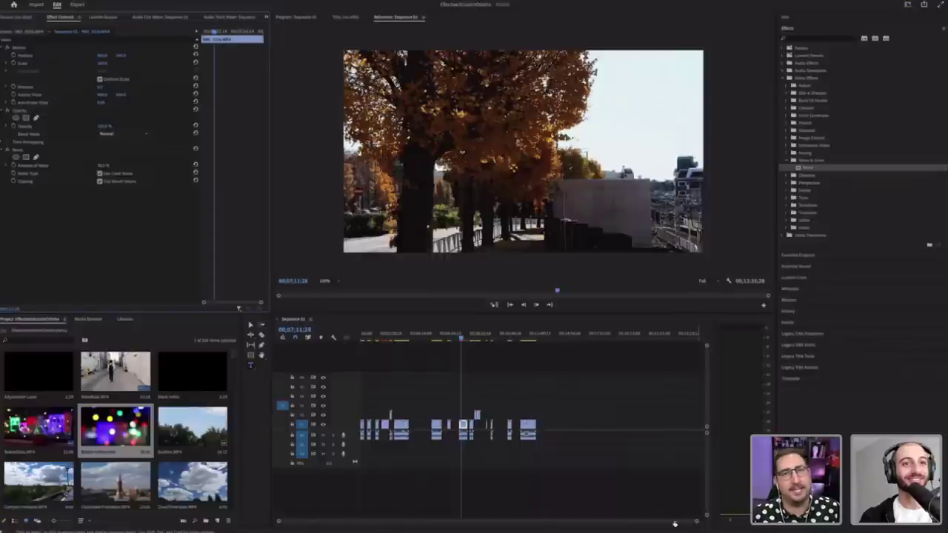
{"action": "scroll", "coordinate": [675, 524], "scroll_direction": "up", "scroll_amount": 8}
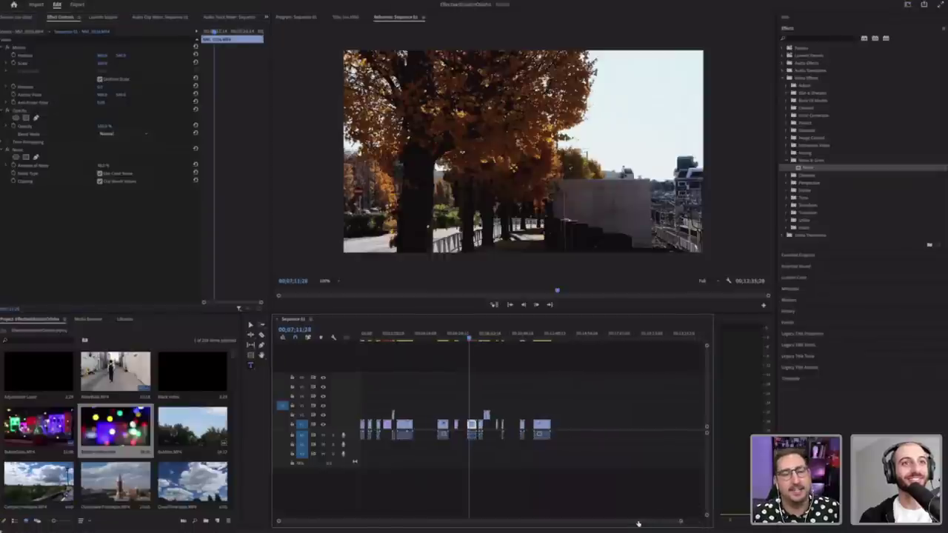
{"action": "left_click", "coordinate": [601, 516]}
{"action": "key", "text": "space"}
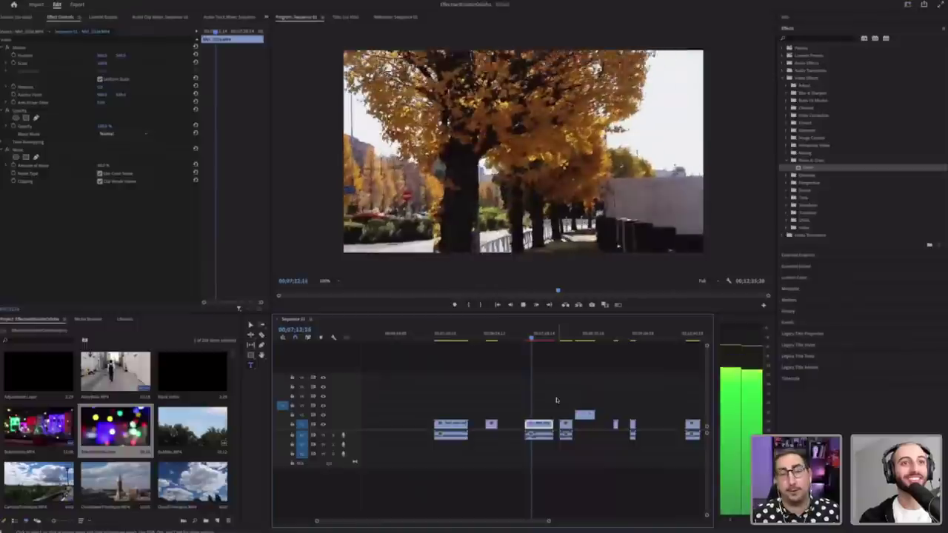
{"action": "key", "text": "space"}
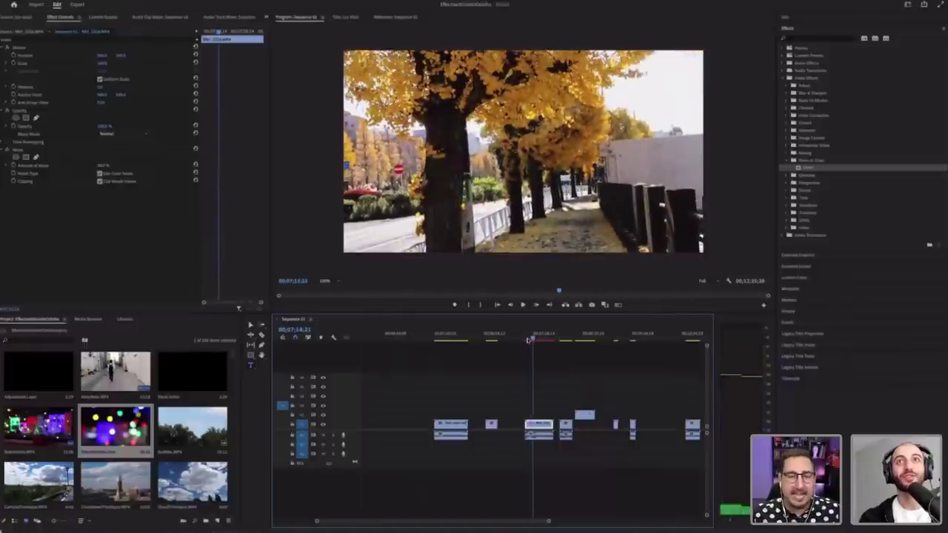
Step: Search the effects for "black", apply Black & White to the autumn trees clip and play it from near its start
{"action": "left_click", "coordinate": [528, 340]}
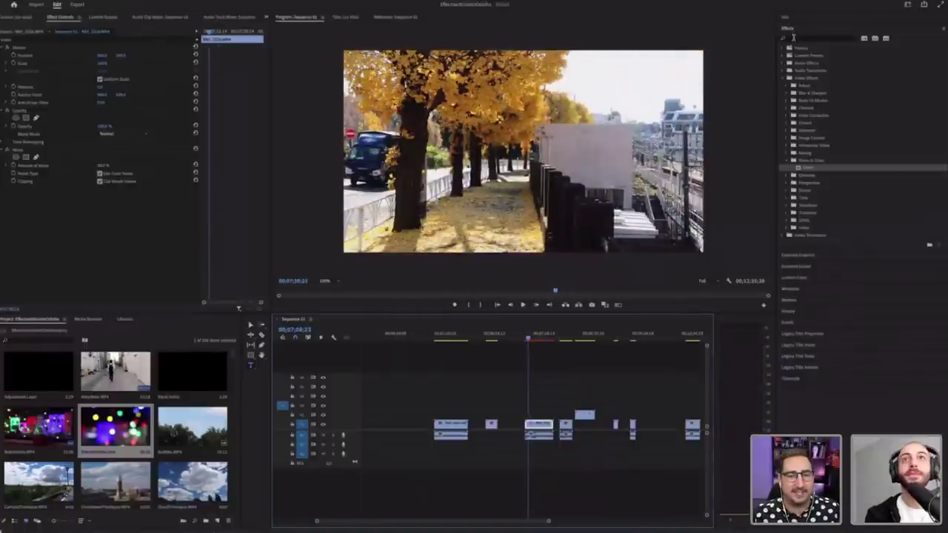
{"action": "left_click", "coordinate": [793, 37]}
{"action": "type", "text": "black"}
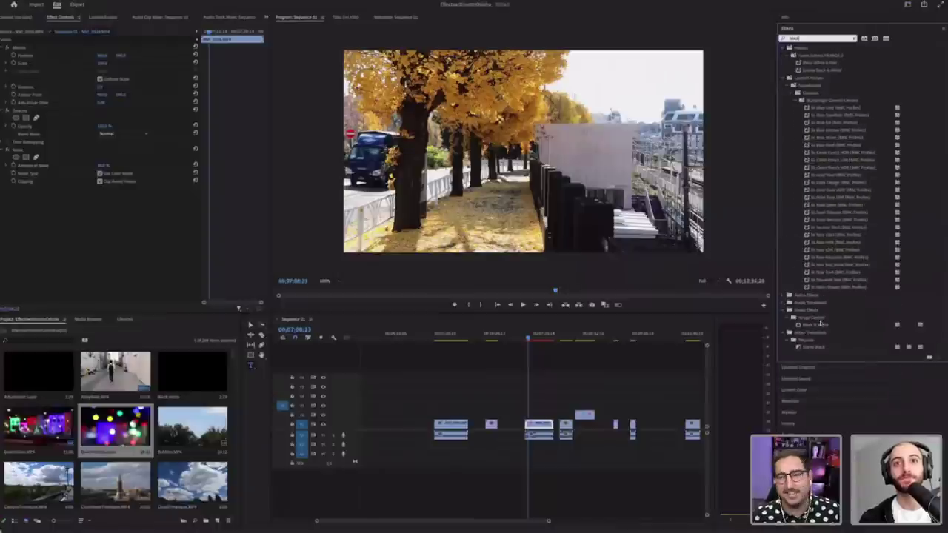
{"action": "left_click_drag", "start_coordinate": [820, 324], "coordinate": [546, 422]}
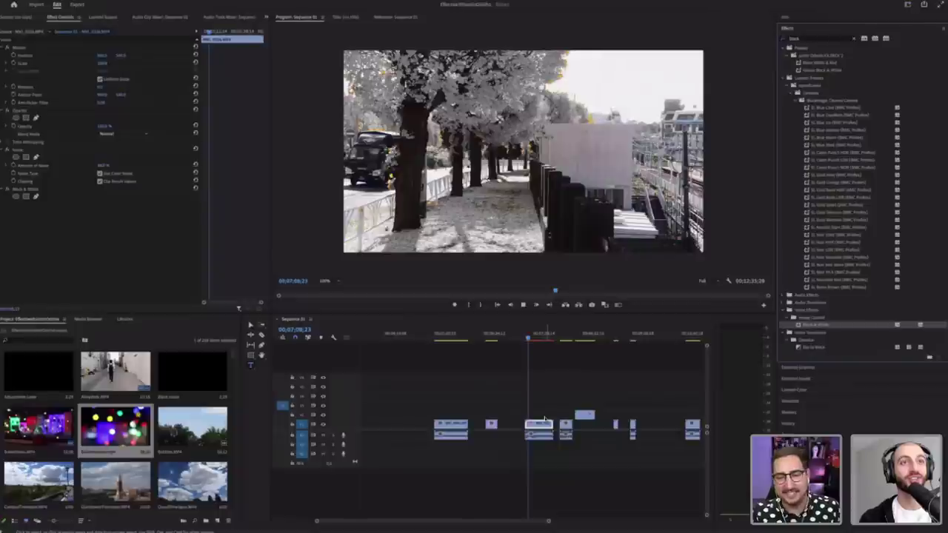
{"action": "key", "text": "space"}
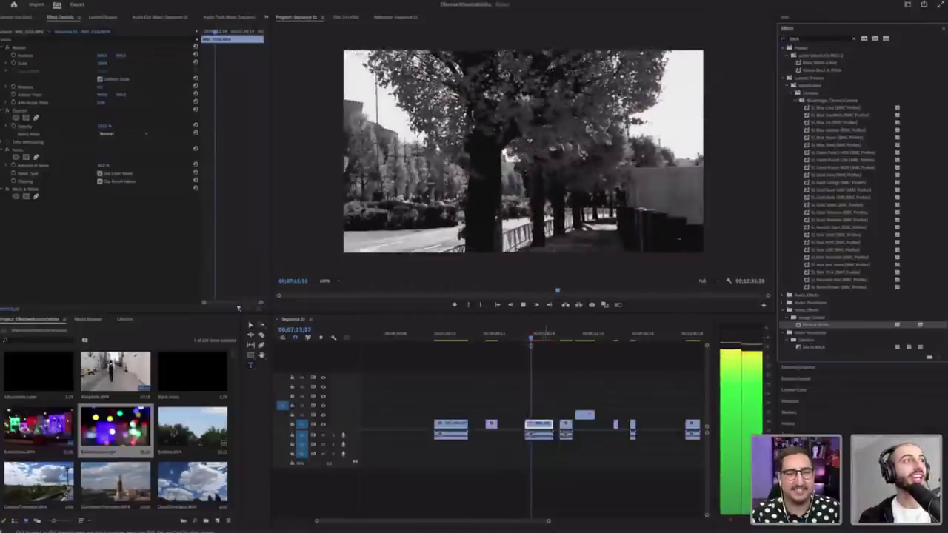
{"action": "key", "text": "space"}
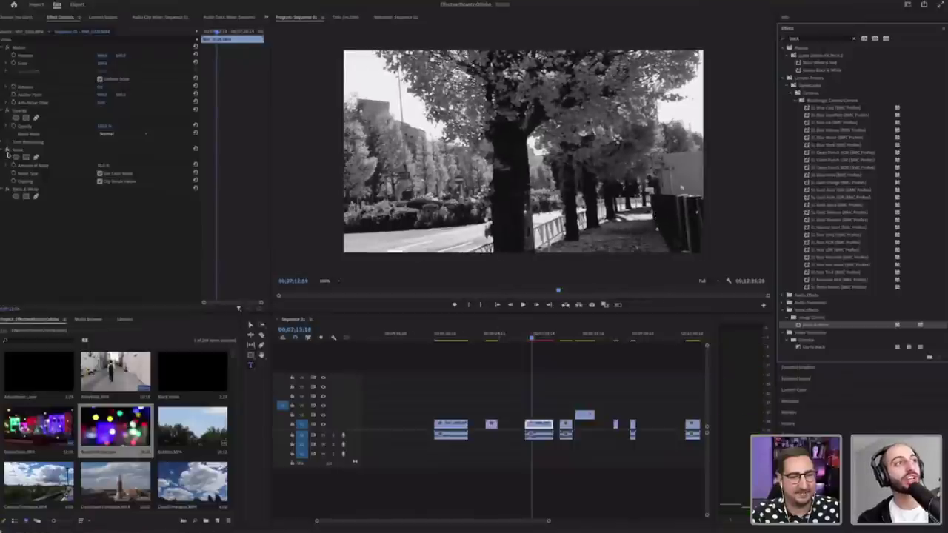
Step: Switch off the Black & White effect on the autumn trees clip and replay it from near its start
{"action": "left_click", "coordinate": [7, 189]}
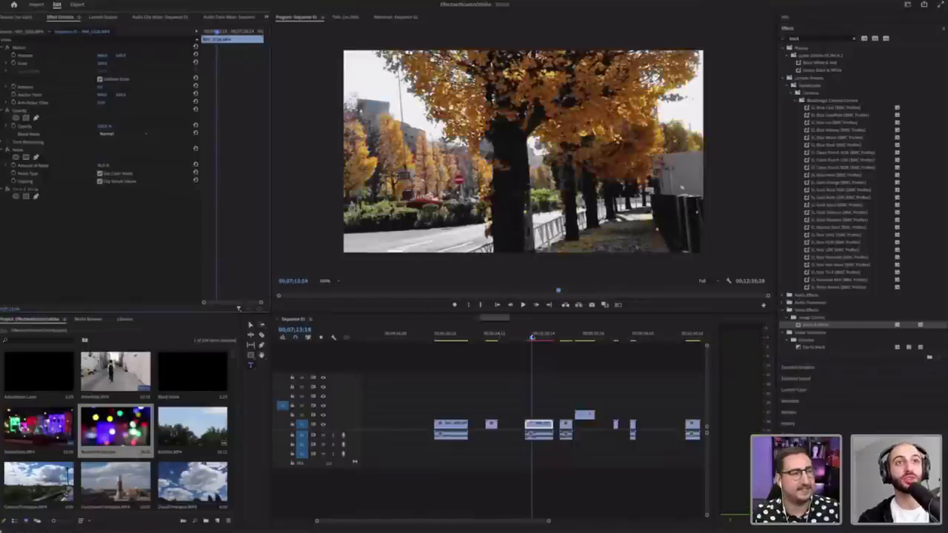
{"action": "left_click_drag", "start_coordinate": [532, 338], "coordinate": [527, 339]}
{"action": "key", "text": "space"}
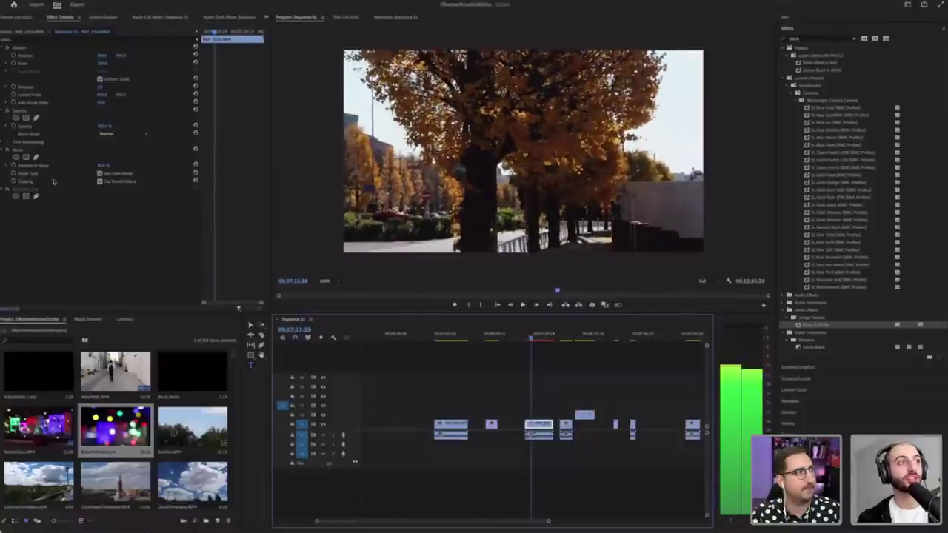
{"action": "key", "text": "space"}
Step: Increase the Amount of Noise on the autumn trees clip and replay it from near its start
{"action": "left_click", "coordinate": [96, 167]}
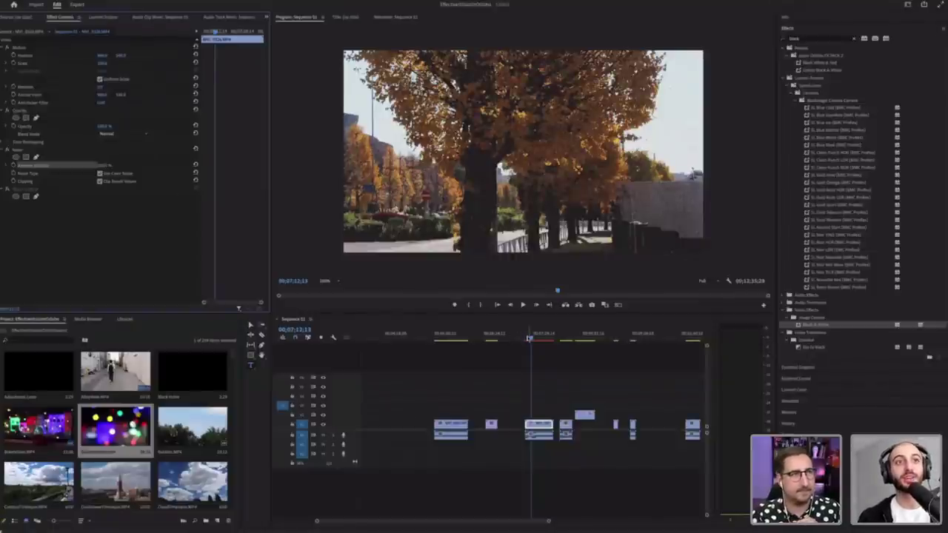
{"action": "left_click_drag", "start_coordinate": [529, 338], "coordinate": [527, 340]}
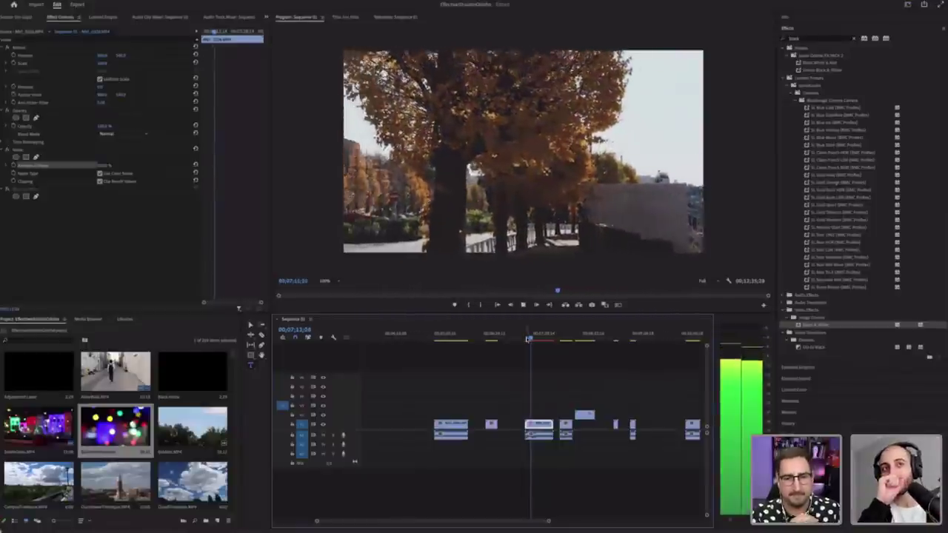
{"action": "key", "text": "space"}
Step: Turn off Use Color Noise, lower the Amount of Noise and play the autumn trees clip from its start
{"action": "left_click", "coordinate": [101, 174]}
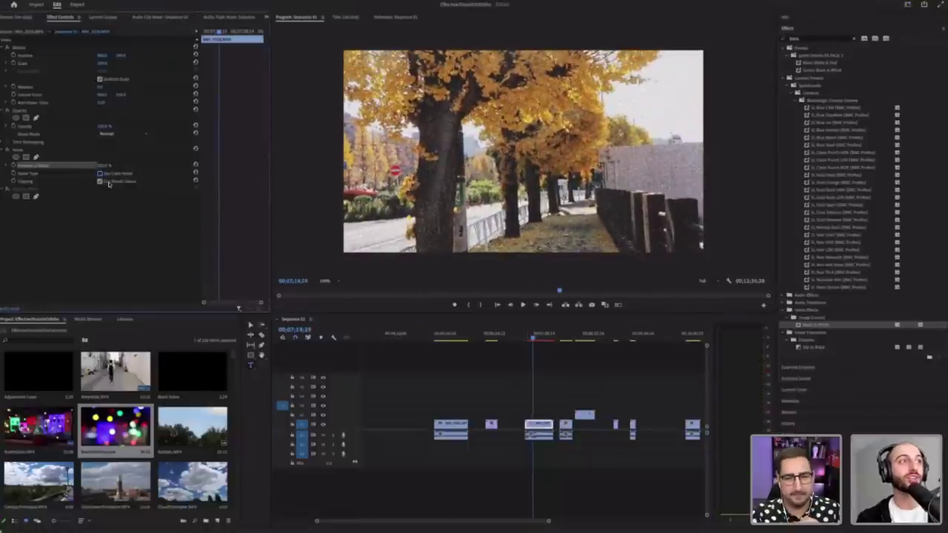
{"action": "left_click_drag", "start_coordinate": [105, 165], "coordinate": [52, 165]}
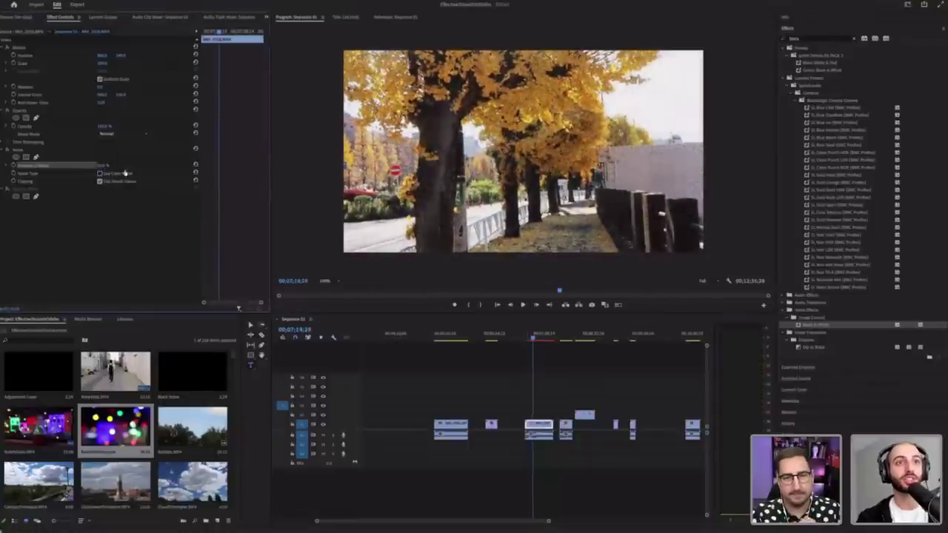
{"action": "left_click", "coordinate": [526, 339]}
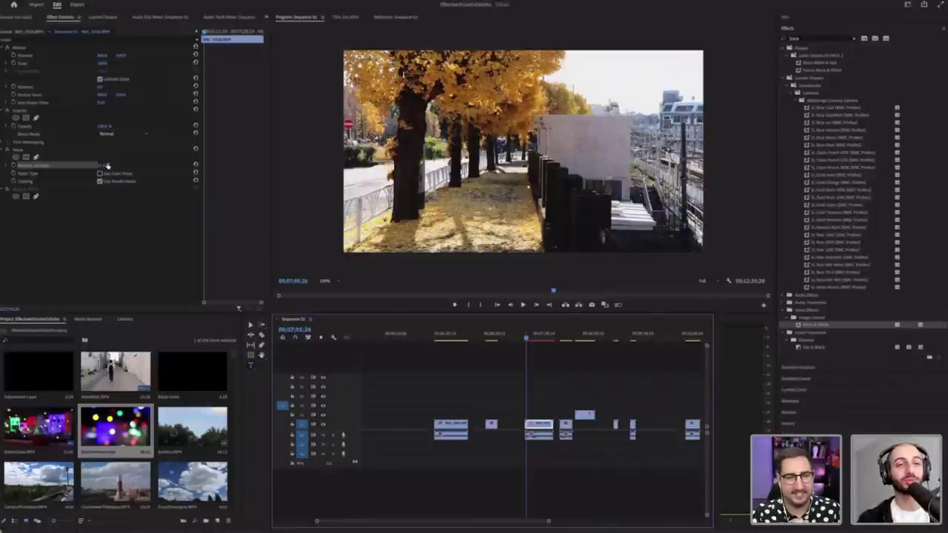
{"action": "left_click", "coordinate": [525, 305]}
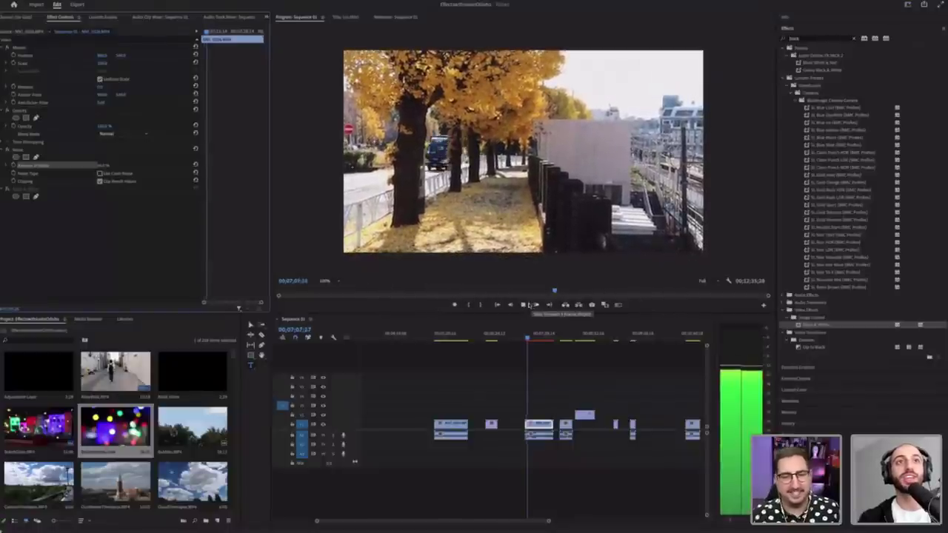
{"action": "left_click", "coordinate": [523, 304]}
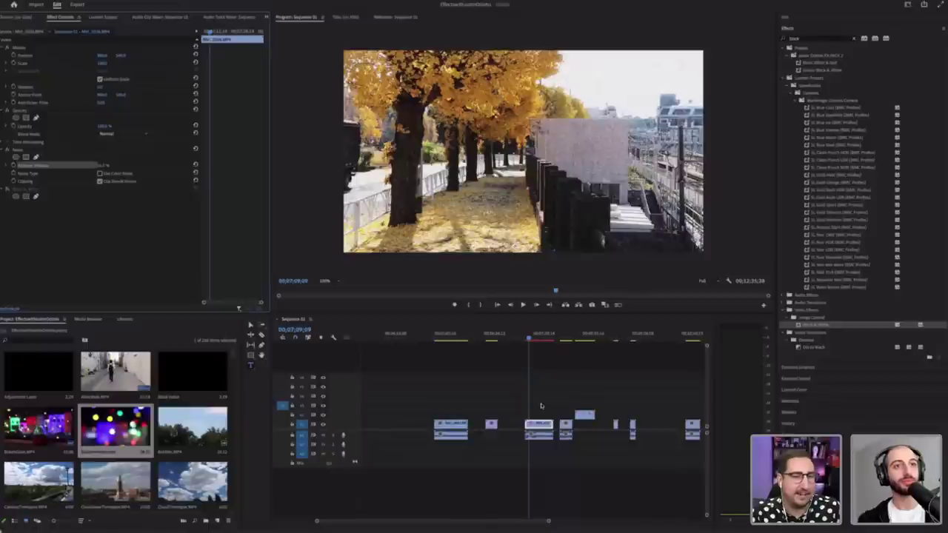
Step: Remove the disabled Black & White effect from the autumn trees clip
{"action": "left_click", "coordinate": [377, 345]}
{"action": "left_click", "coordinate": [540, 424]}
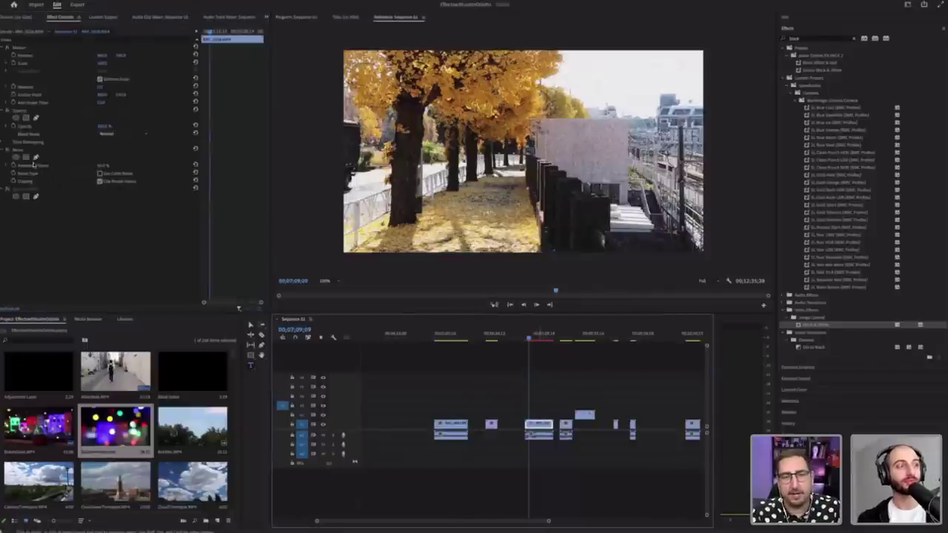
{"action": "left_click", "coordinate": [24, 151]}
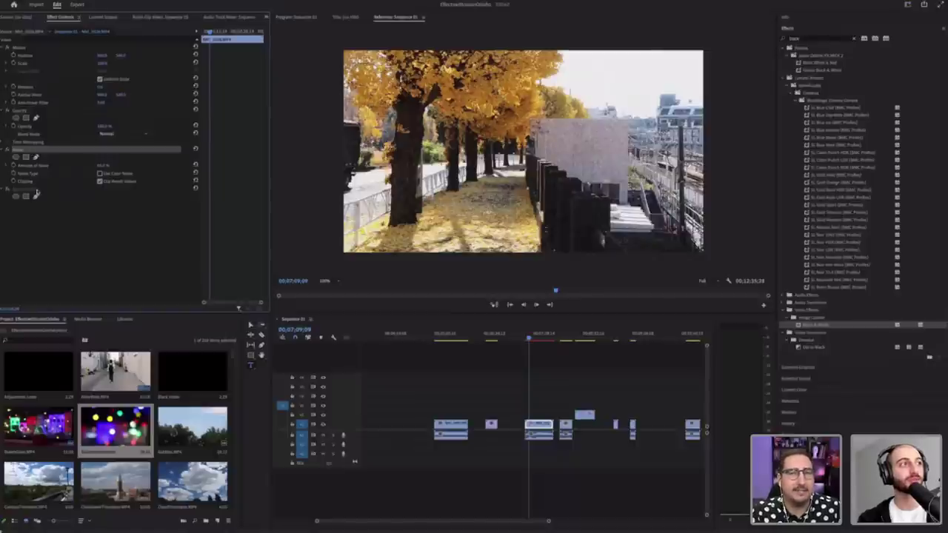
{"action": "left_click", "coordinate": [35, 190]}
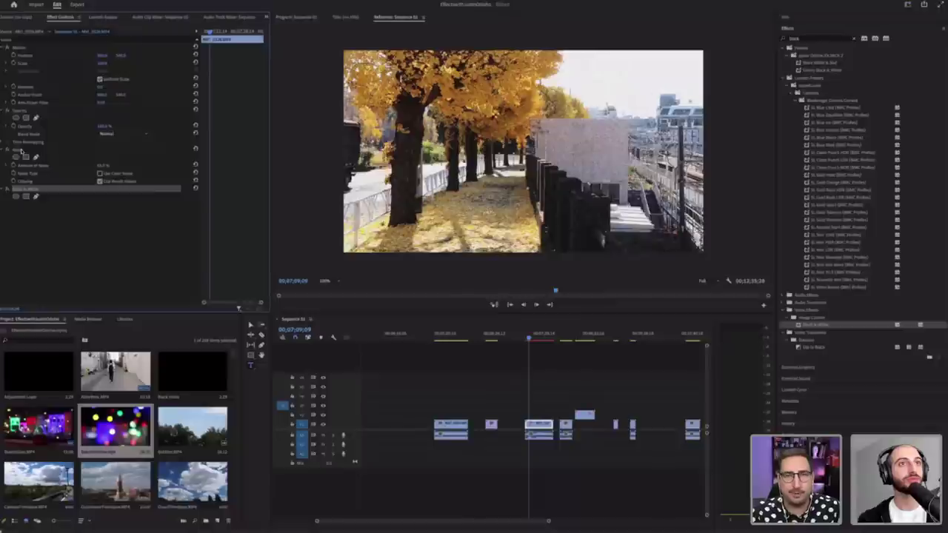
{"action": "key", "text": "Delete"}
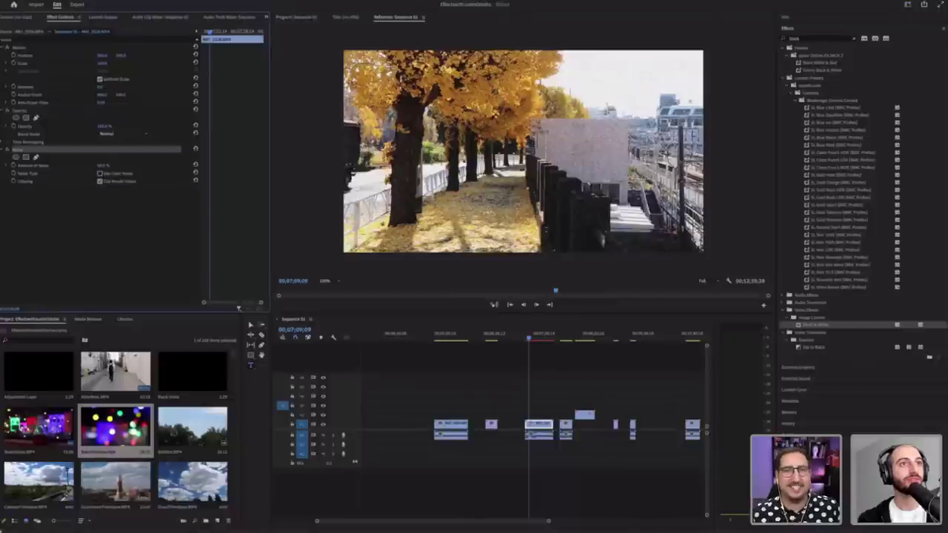
Step: Play back the autumn trees clip to check the monochrome noise in motion
{"action": "left_click", "coordinate": [528, 338]}
{"action": "key", "text": "space"}
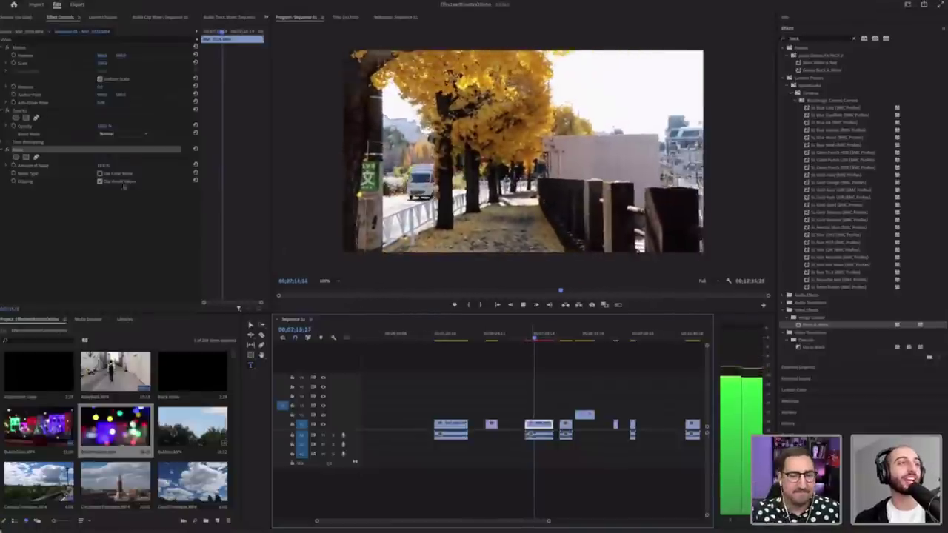
{"action": "key", "text": "space"}
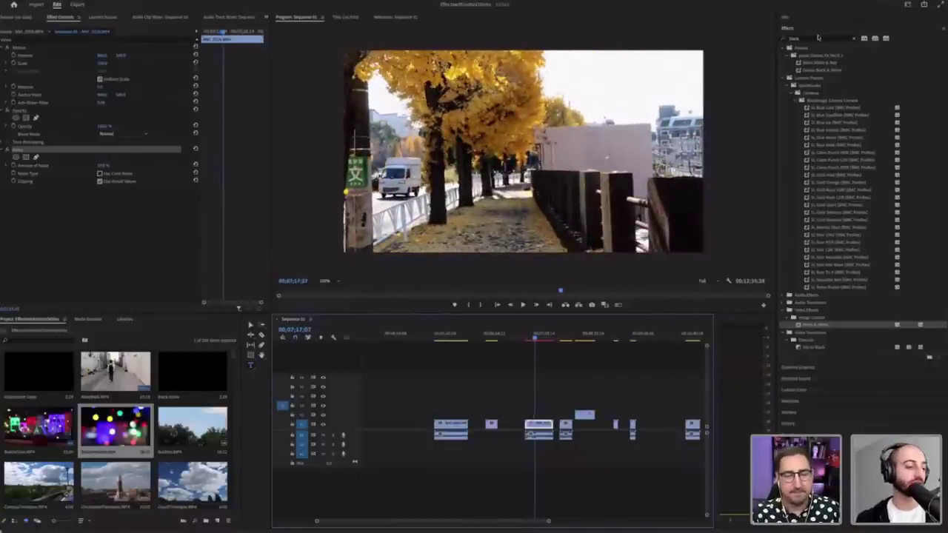
Step: Replace the Noise effect on the autumn trees clip with the VHS Camcorder preset, found by searching "vhs", and preview it
{"action": "left_click", "coordinate": [815, 38]}
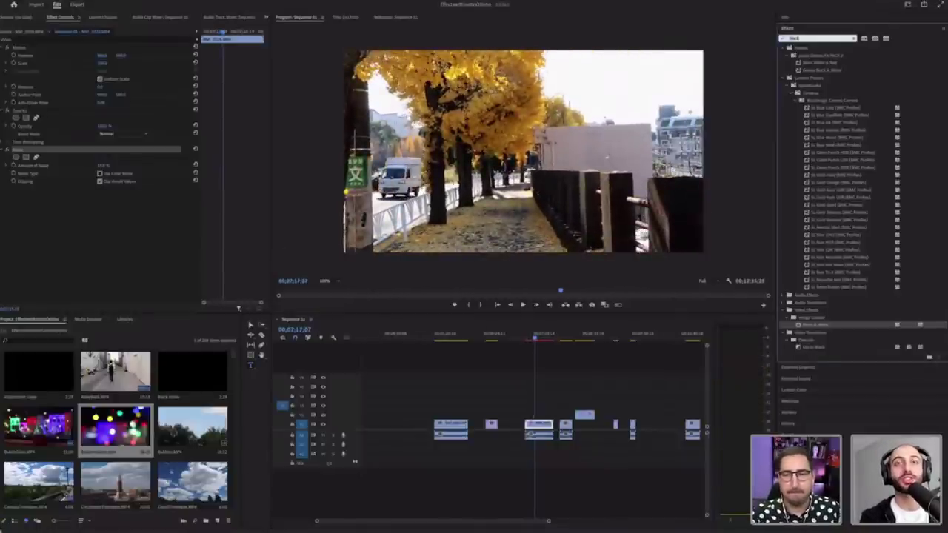
{"action": "type", "text": "vhs"}
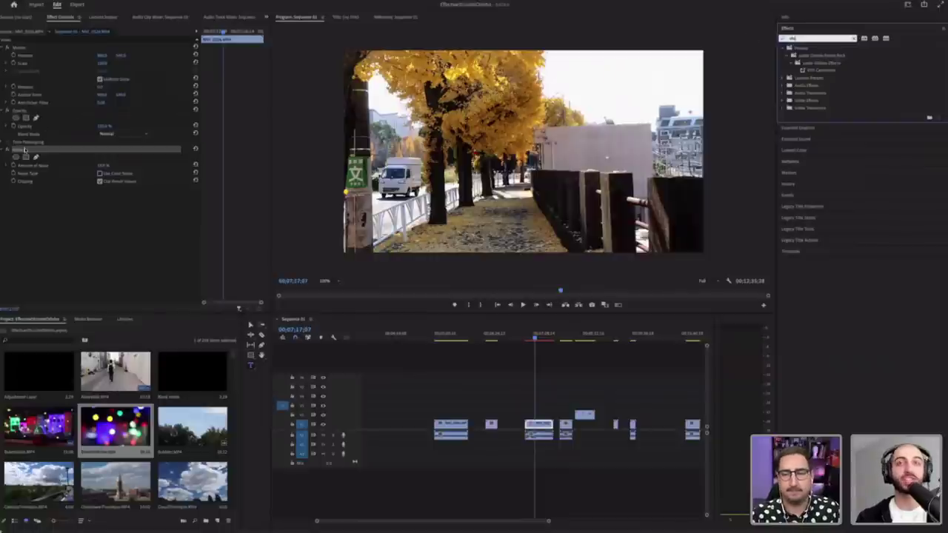
{"action": "left_click", "coordinate": [69, 148]}
{"action": "key", "text": "Delete"}
{"action": "left_click_drag", "start_coordinate": [815, 70], "coordinate": [538, 425]}
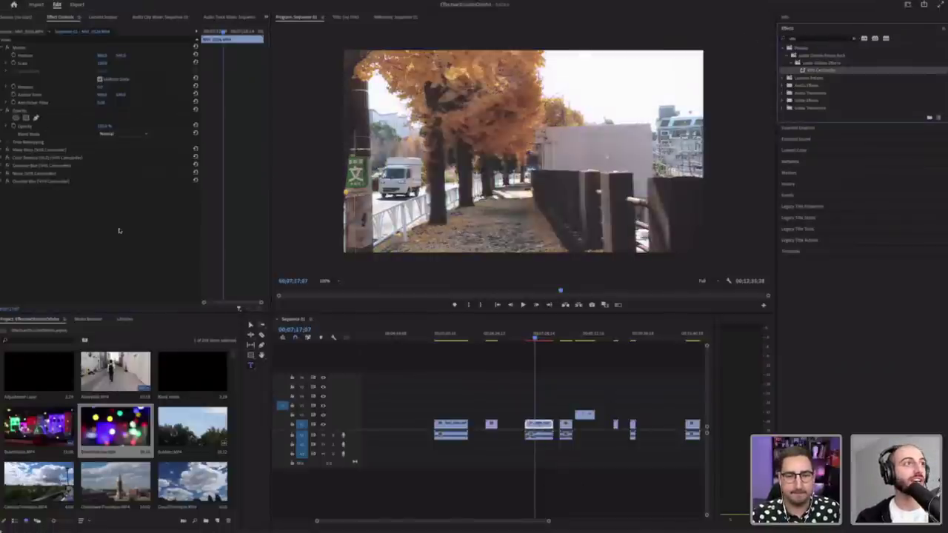
{"action": "left_click", "coordinate": [35, 174]}
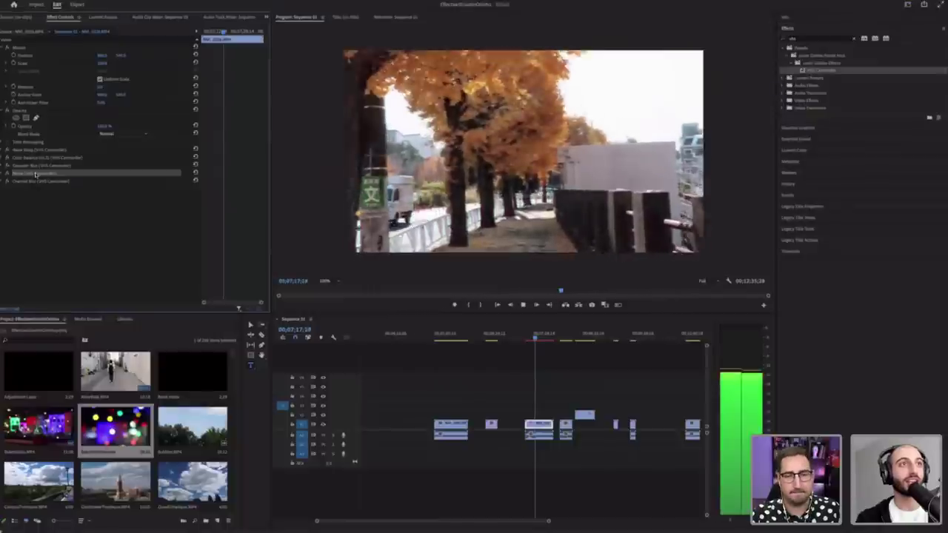
{"action": "key", "text": "space"}
Step: Delete all the VHS Camcorder preset's effects from the autumn trees clip
{"action": "left_click", "coordinate": [34, 150]}
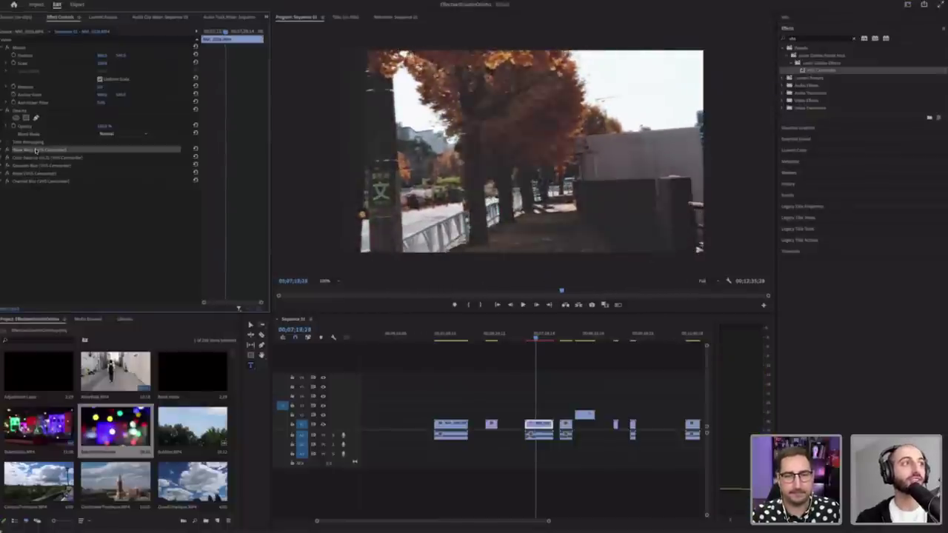
{"action": "key", "text": "Delete"}
{"action": "key", "text": "Delete"}
{"action": "key", "text": "Delete"}
{"action": "left_click", "coordinate": [42, 152]}
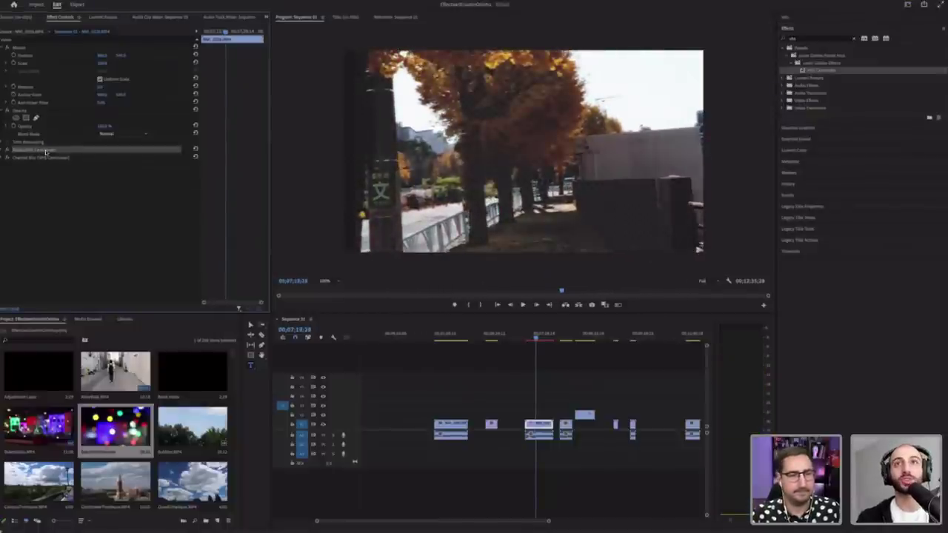
{"action": "key", "text": "Delete"}
{"action": "left_click", "coordinate": [43, 151]}
{"action": "key", "text": "Delete"}
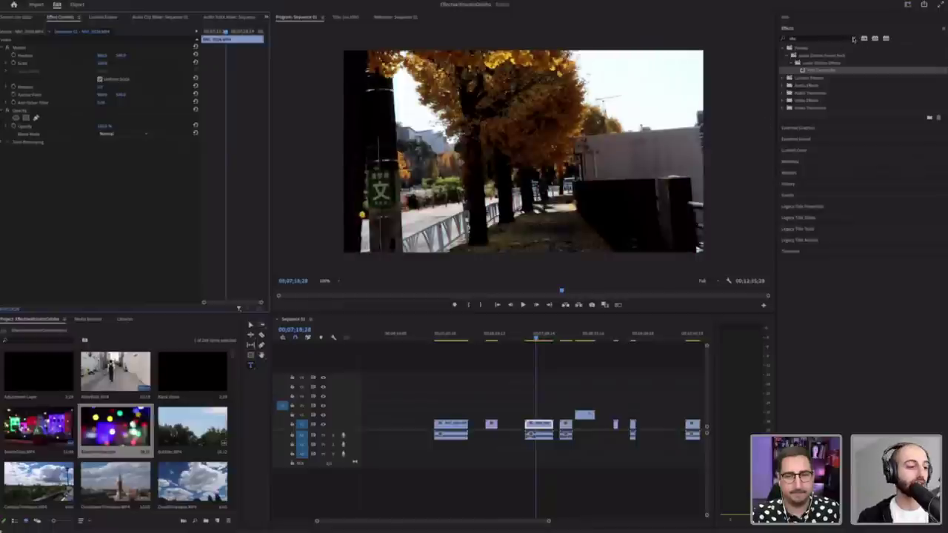
Step: Search the effects for "super" and apply the Super 8 Film Look preset to the autumn trees clip
{"action": "left_click", "coordinate": [853, 39]}
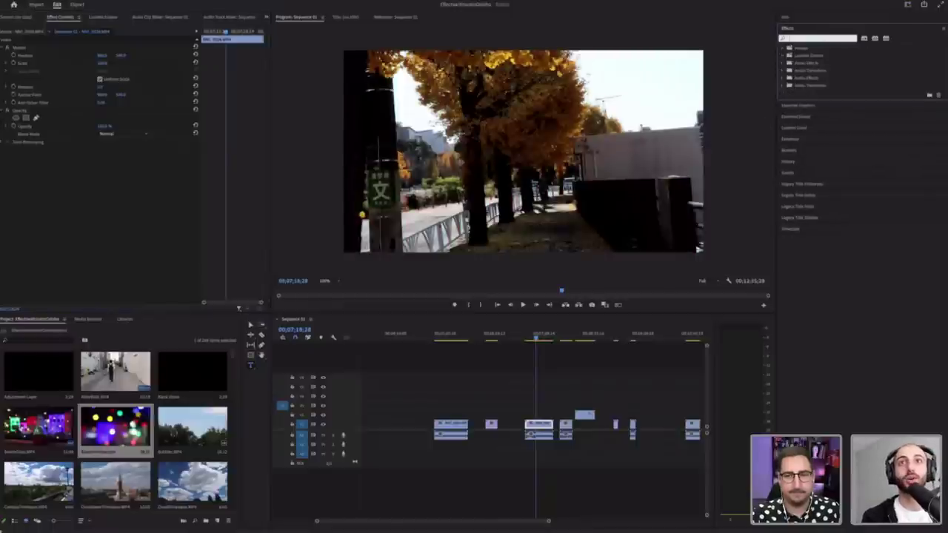
{"action": "type", "text": "super"}
{"action": "left_click_drag", "start_coordinate": [821, 70], "coordinate": [540, 419]}
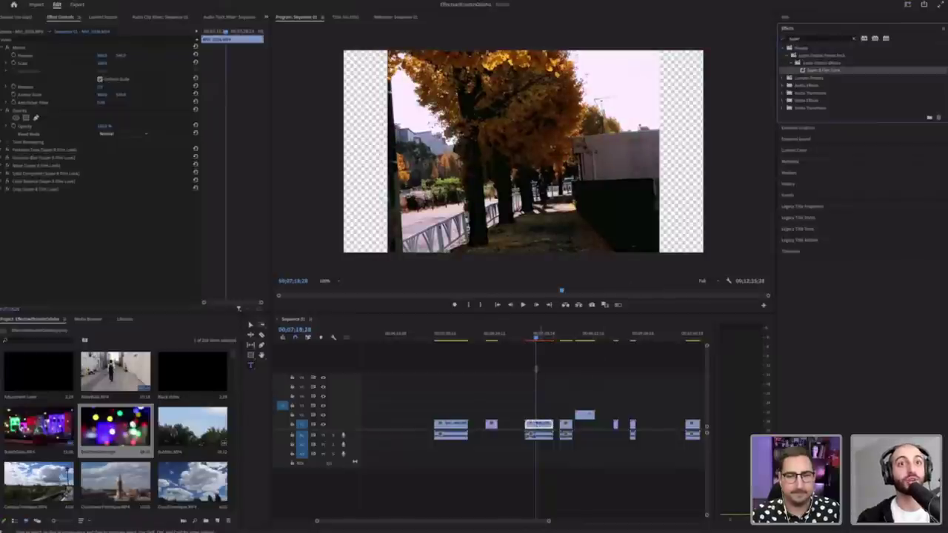
Step: Turn off the transparency grid in the program monitor and play back the Super 8 look on the autumn trees clip
{"action": "left_click", "coordinate": [729, 281]}
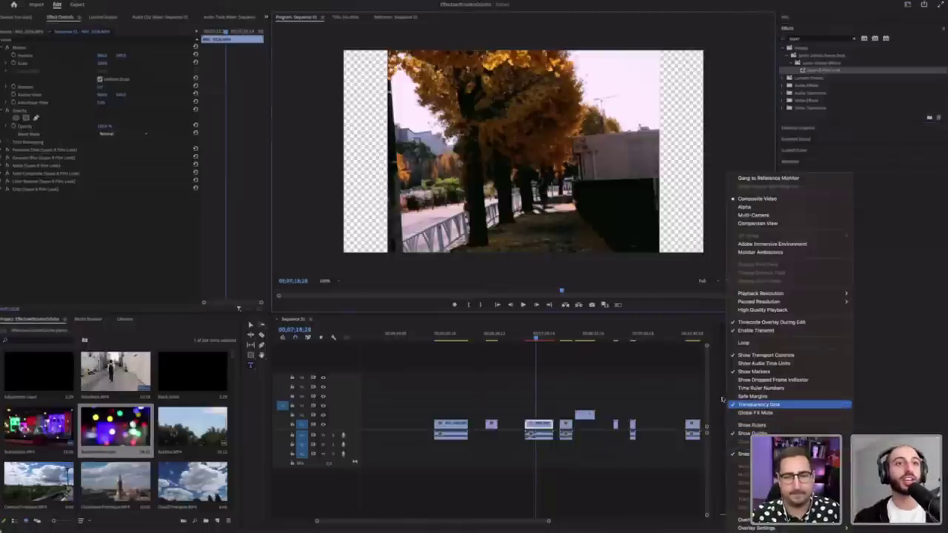
{"action": "left_click", "coordinate": [784, 404]}
{"action": "left_click", "coordinate": [531, 337]}
{"action": "key", "text": "space"}
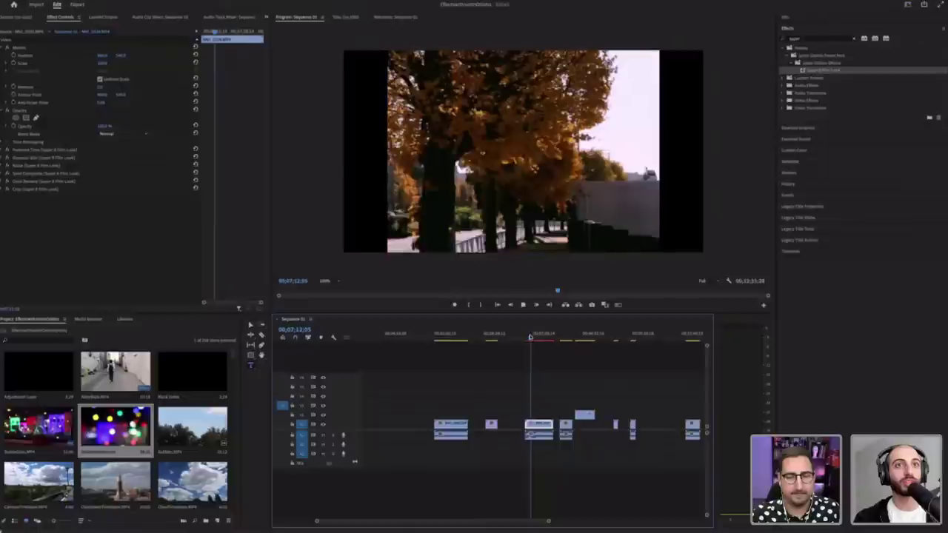
{"action": "key", "text": "space"}
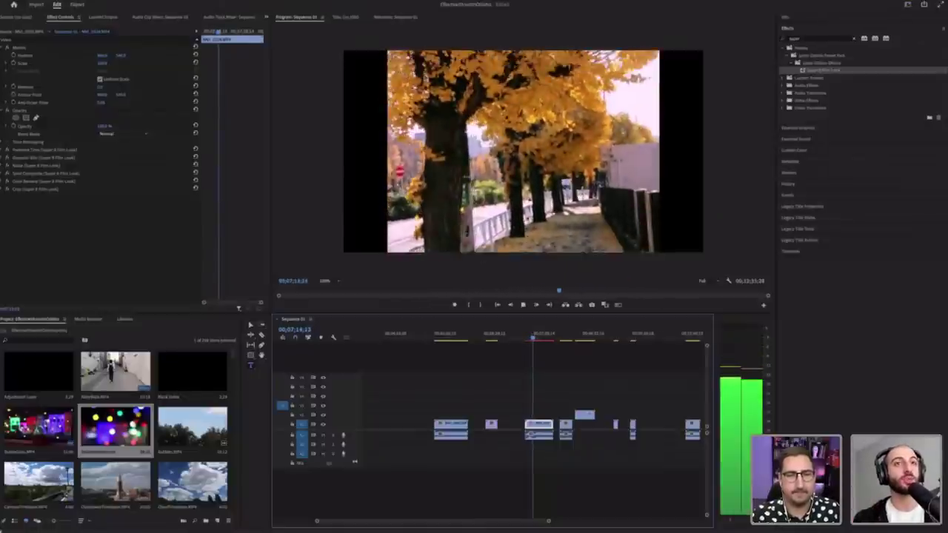
{"action": "key", "text": "space"}
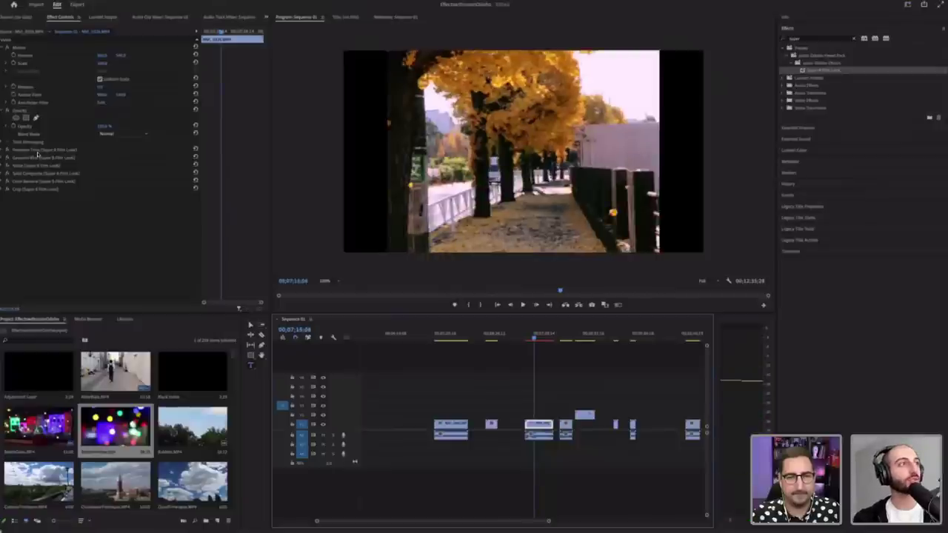
Step: Delete all the Super 8 Film Look preset's effects from the autumn trees clip
{"action": "left_click", "coordinate": [49, 151]}
{"action": "key", "text": "Delete"}
{"action": "key", "text": "Delete"}
{"action": "key", "text": "Delete"}
{"action": "key", "text": "Delete"}
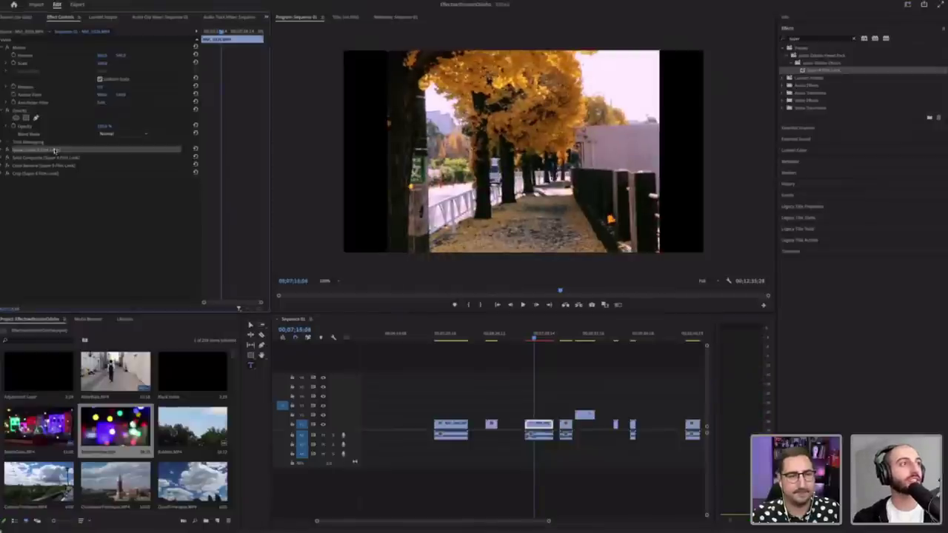
{"action": "left_click", "coordinate": [56, 150]}
{"action": "key", "text": "Delete"}
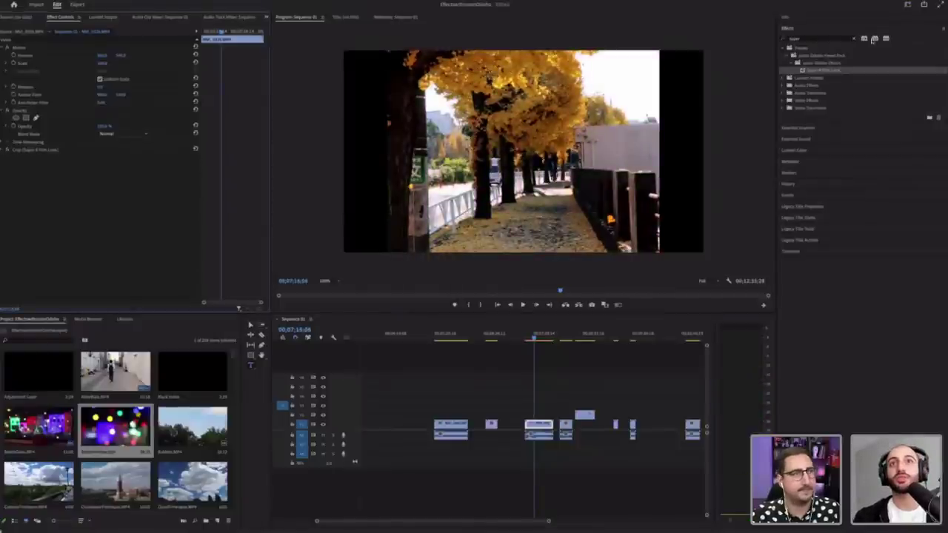
{"action": "left_click", "coordinate": [56, 151]}
{"action": "key", "text": "Delete"}
Step: Clear the effects search and look through the Obsolete category of the video effects
{"action": "left_click", "coordinate": [855, 38]}
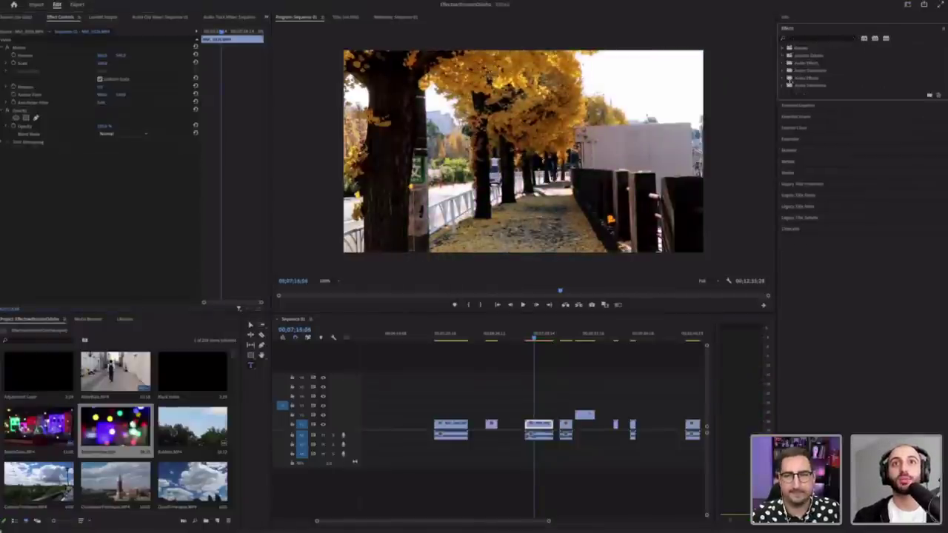
{"action": "left_click", "coordinate": [783, 78]}
{"action": "left_click", "coordinate": [784, 79]}
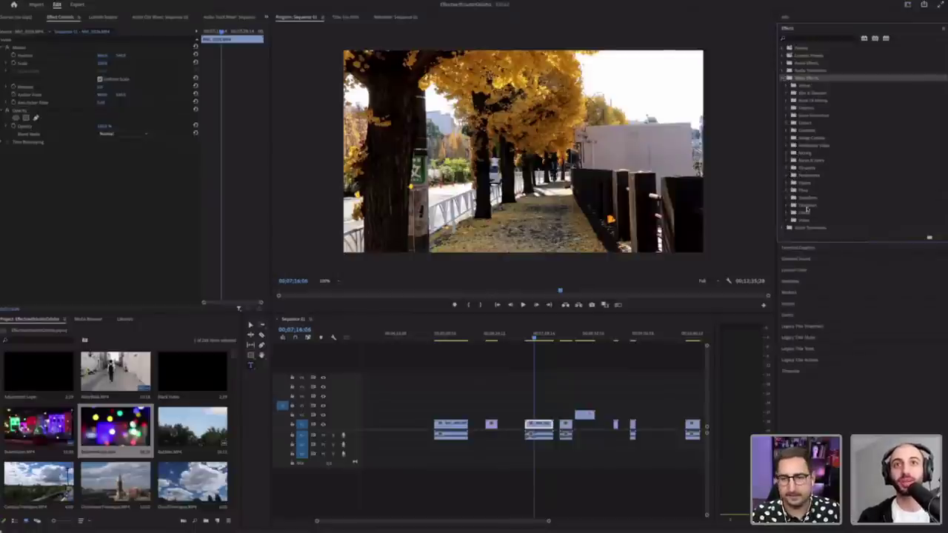
{"action": "left_click", "coordinate": [791, 169]}
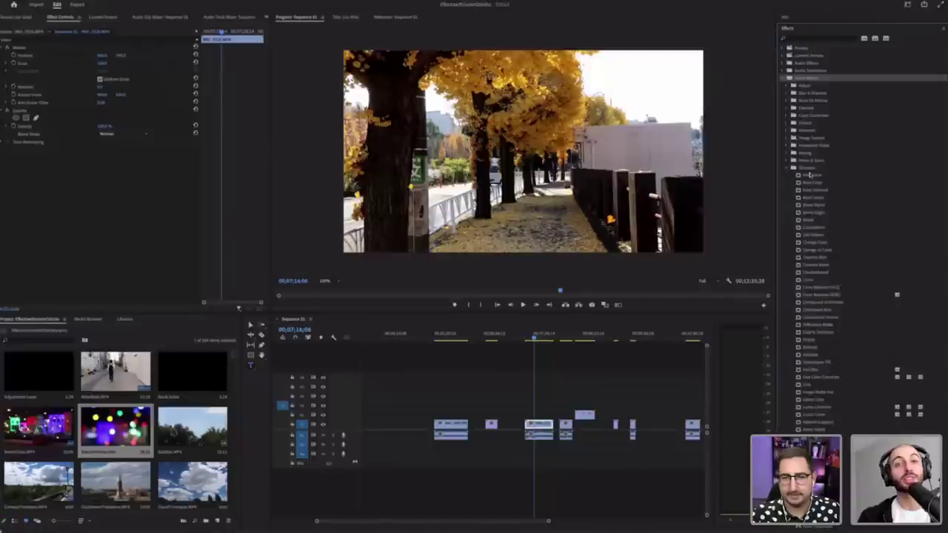
{"action": "left_click", "coordinate": [814, 183]}
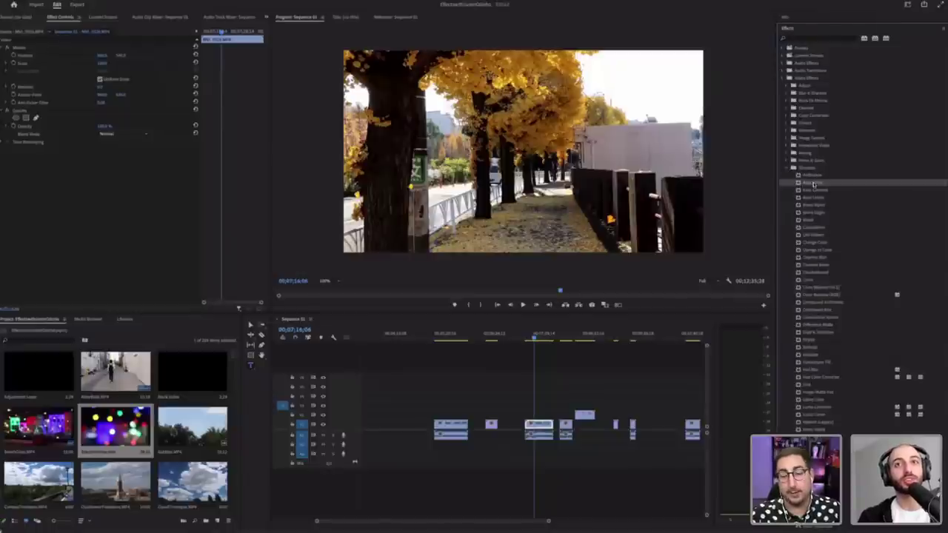
{"action": "scroll", "coordinate": [814, 183], "scroll_direction": "down", "scroll_amount": 3}
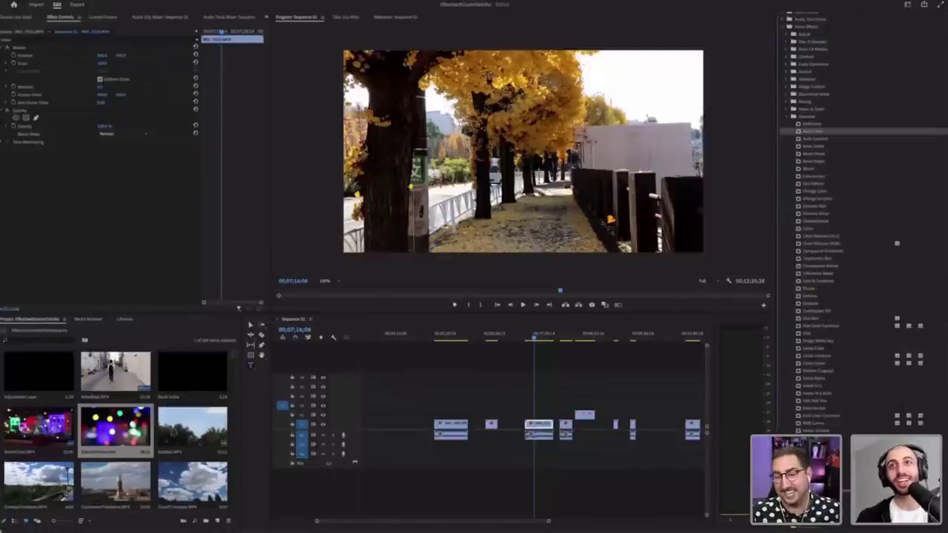
{"action": "scroll", "coordinate": [814, 183], "scroll_direction": "down", "scroll_amount": 3}
{"action": "scroll", "coordinate": [852, 241], "scroll_direction": "down", "scroll_amount": 4}
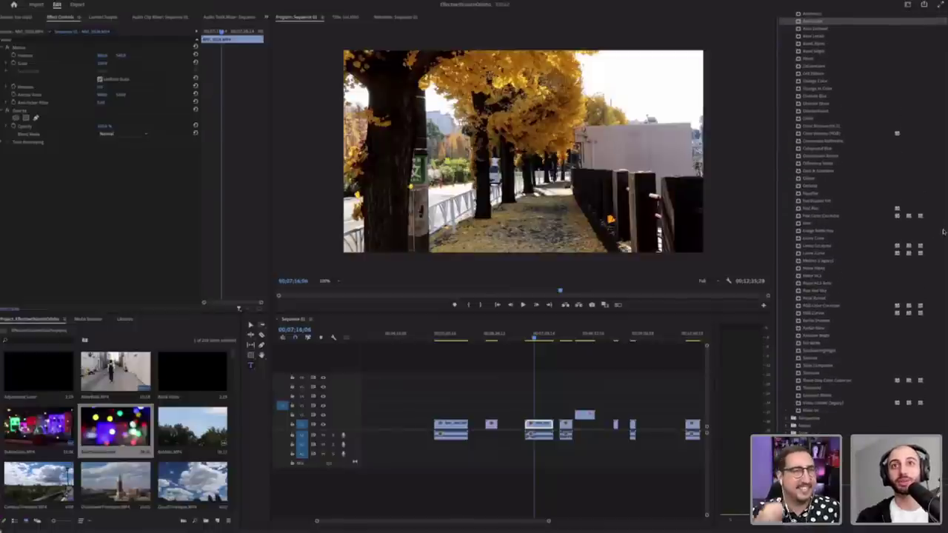
{"action": "scroll", "coordinate": [945, 219], "scroll_direction": "down", "scroll_amount": 3}
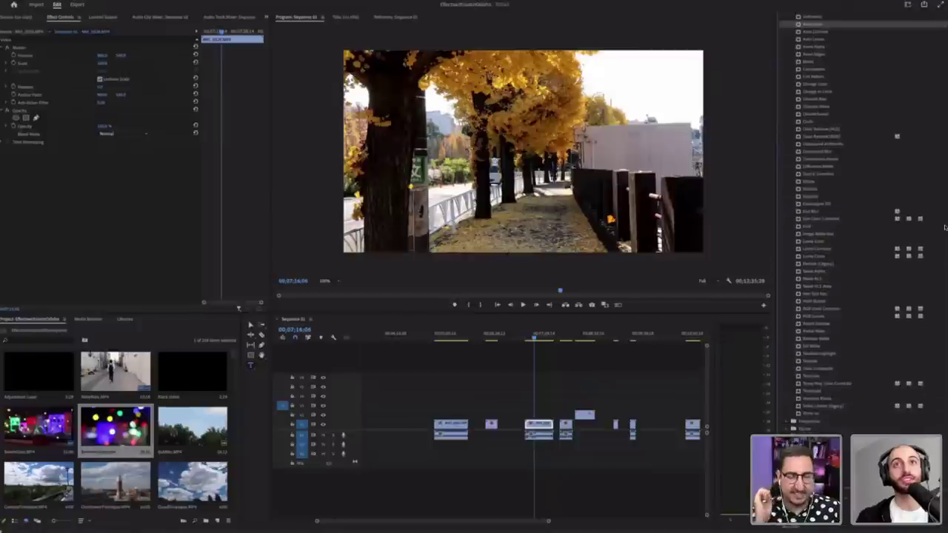
{"action": "scroll", "coordinate": [945, 219], "scroll_direction": "up", "scroll_amount": 3}
{"action": "left_click", "coordinate": [786, 85]}
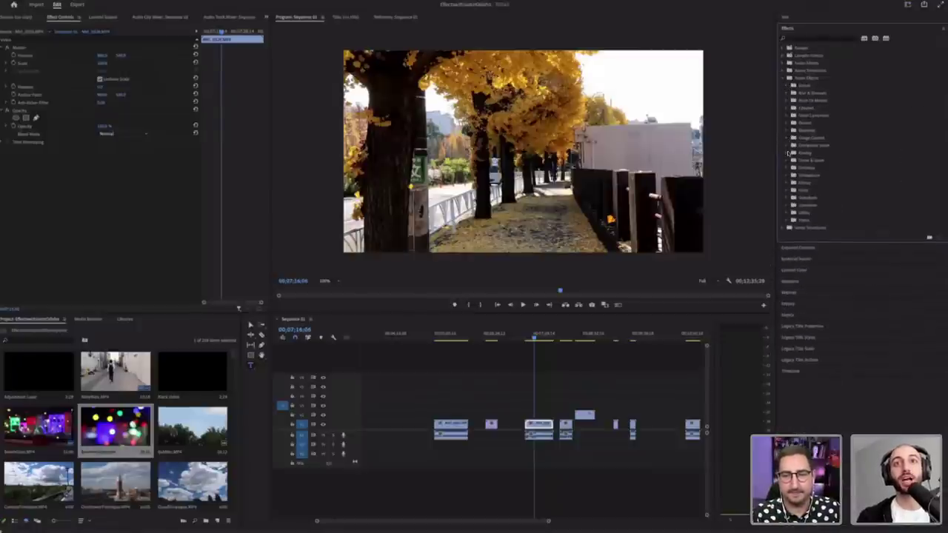
{"action": "left_click", "coordinate": [786, 169]}
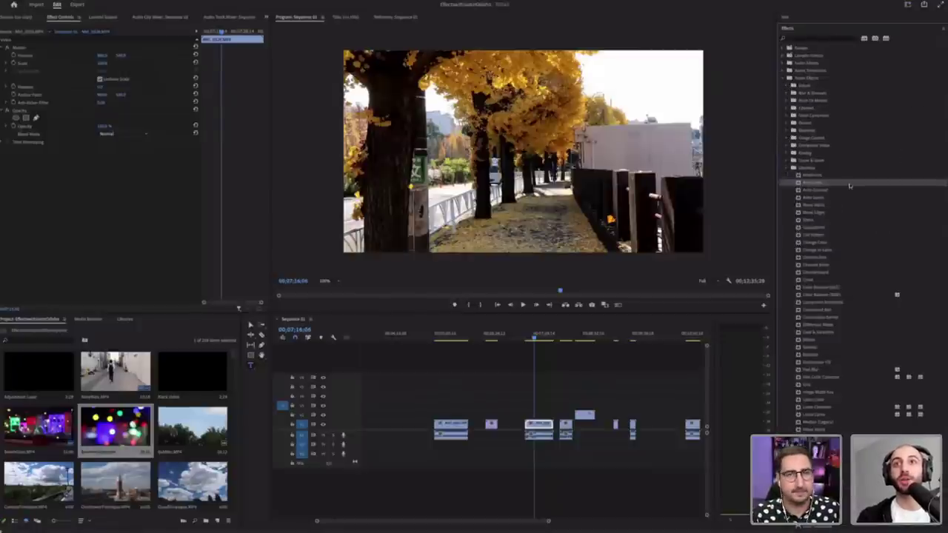
Step: Apply the obsolete Checkerboard effect to the autumn trees clip and set its blending mode to Multiply
{"action": "scroll", "coordinate": [873, 215], "scroll_direction": "down", "scroll_amount": 5}
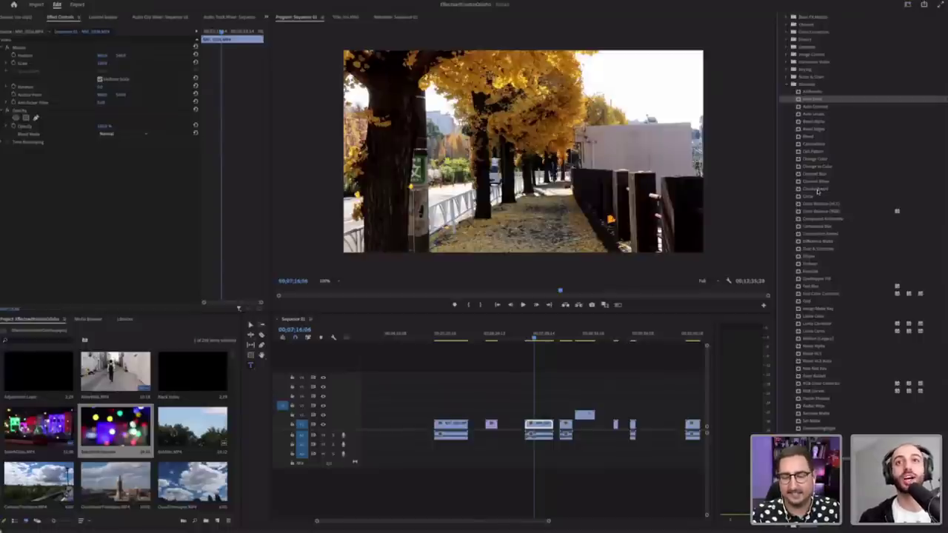
{"action": "left_click_drag", "start_coordinate": [752, 224], "coordinate": [542, 425]}
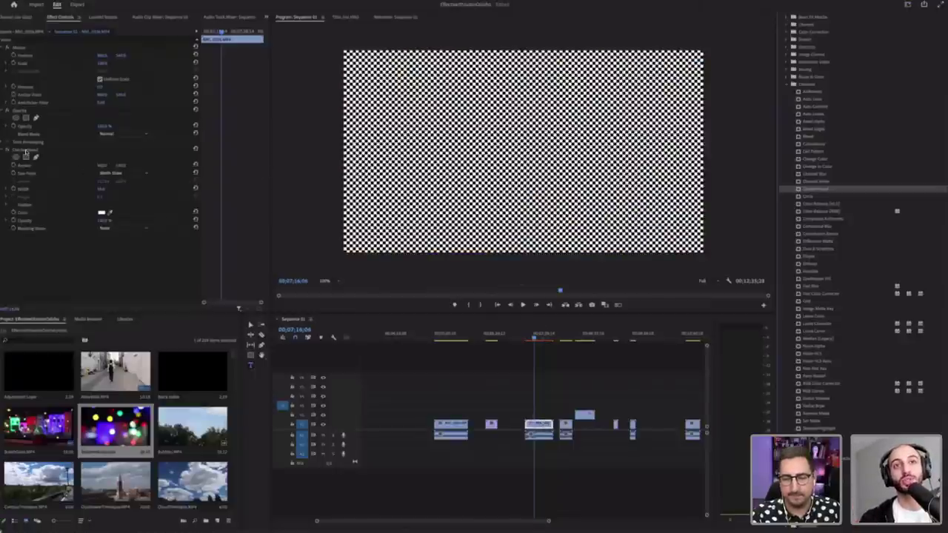
{"action": "left_click", "coordinate": [26, 150]}
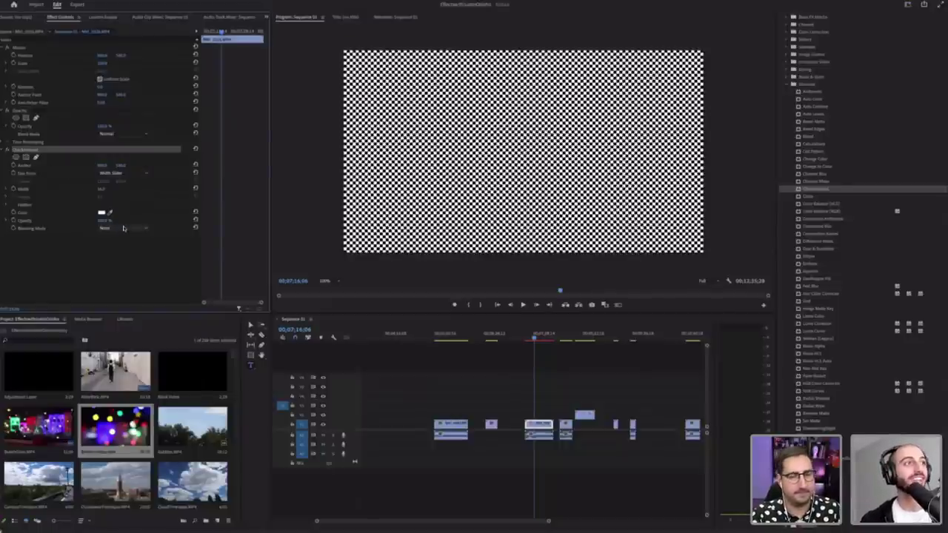
{"action": "left_click", "coordinate": [124, 228]}
{"action": "left_click", "coordinate": [120, 213]}
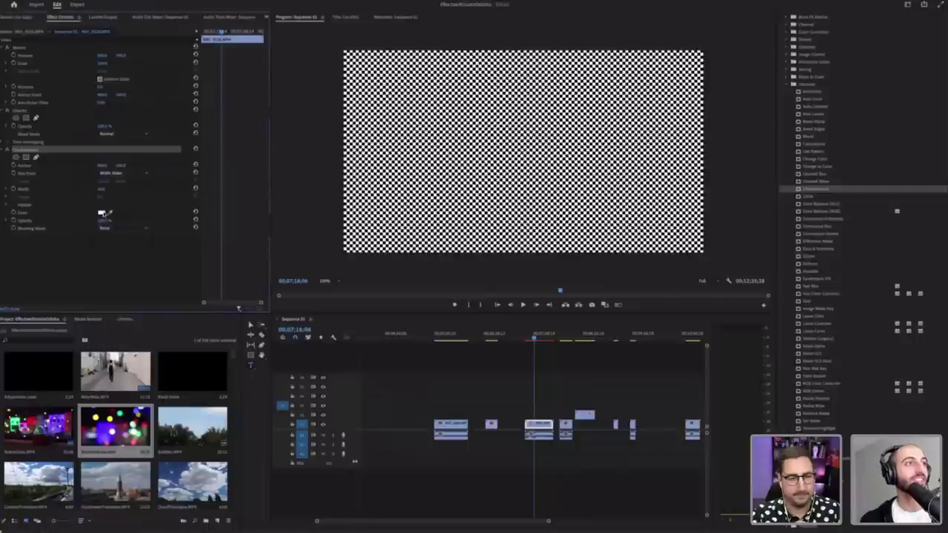
{"action": "left_click", "coordinate": [130, 230]}
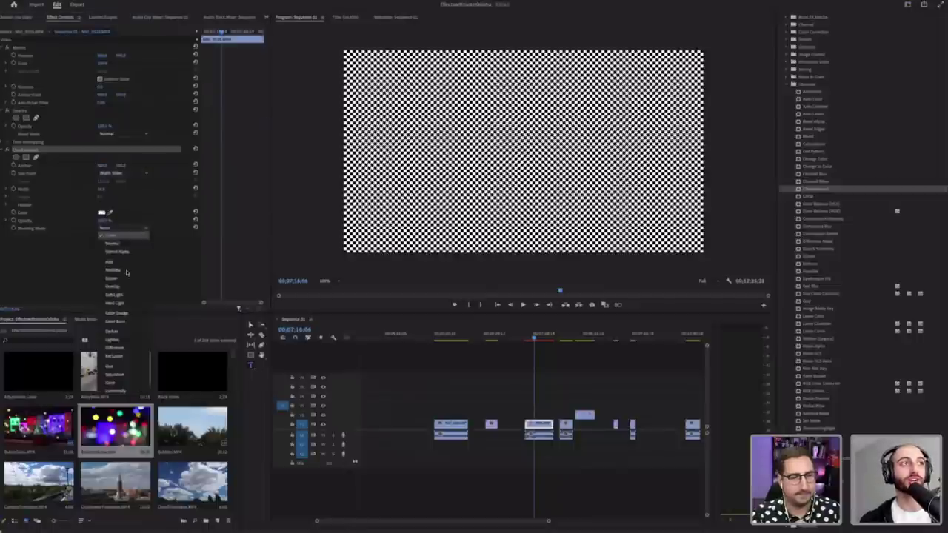
{"action": "left_click", "coordinate": [126, 271]}
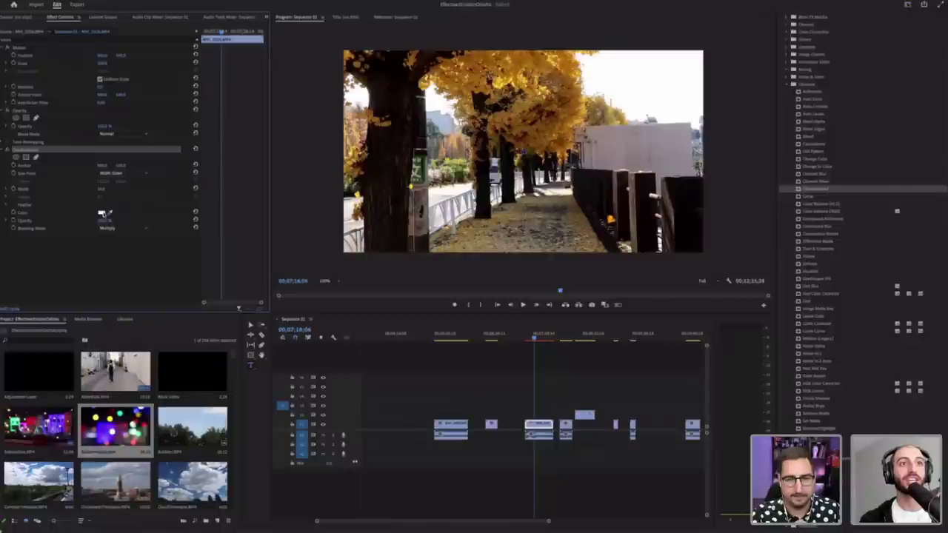
Step: Set the Checkerboard effect's color to black
{"action": "left_click", "coordinate": [104, 213]}
{"action": "left_click_drag", "start_coordinate": [436, 249], "coordinate": [385, 321]}
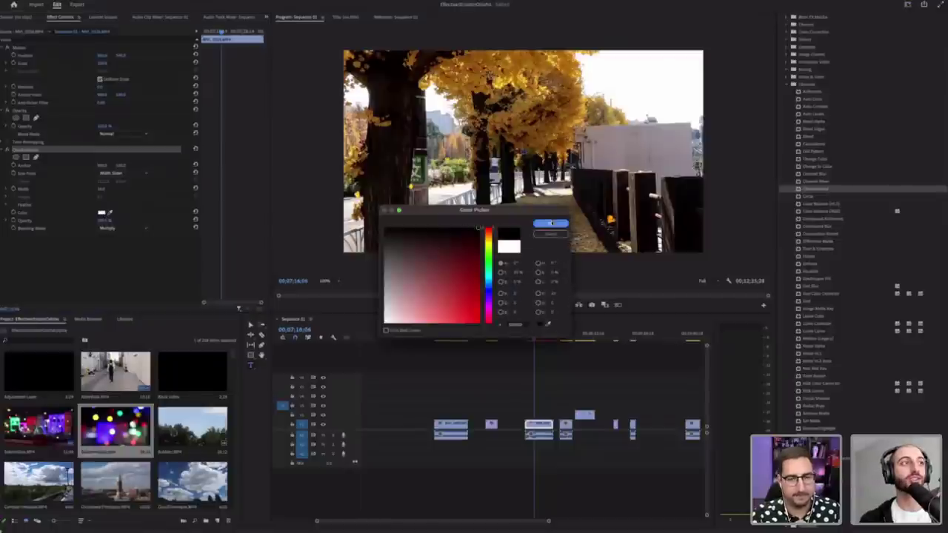
{"action": "left_click", "coordinate": [549, 222]}
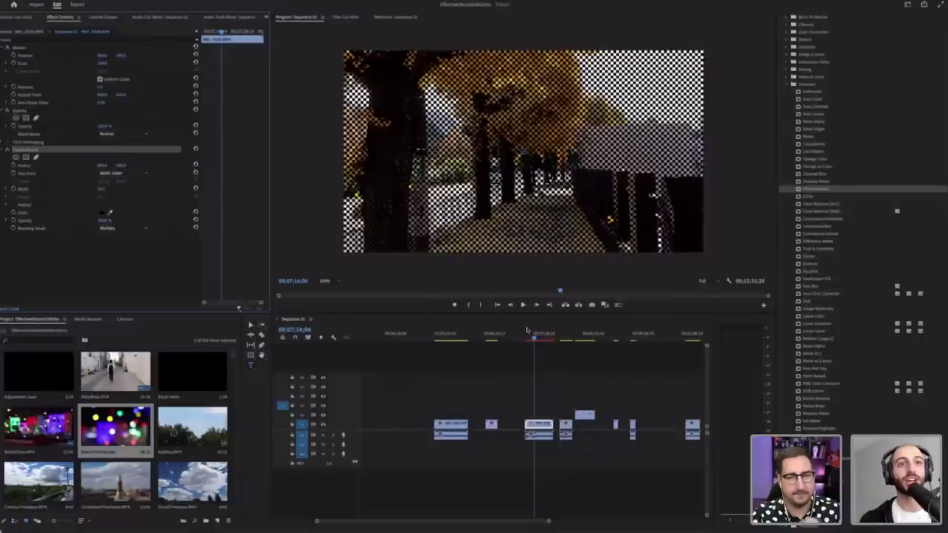
Step: Play back the checkerboard pattern on the autumn trees clip, then delete the Checkerboard effect
{"action": "left_click", "coordinate": [528, 334]}
{"action": "key", "text": "space"}
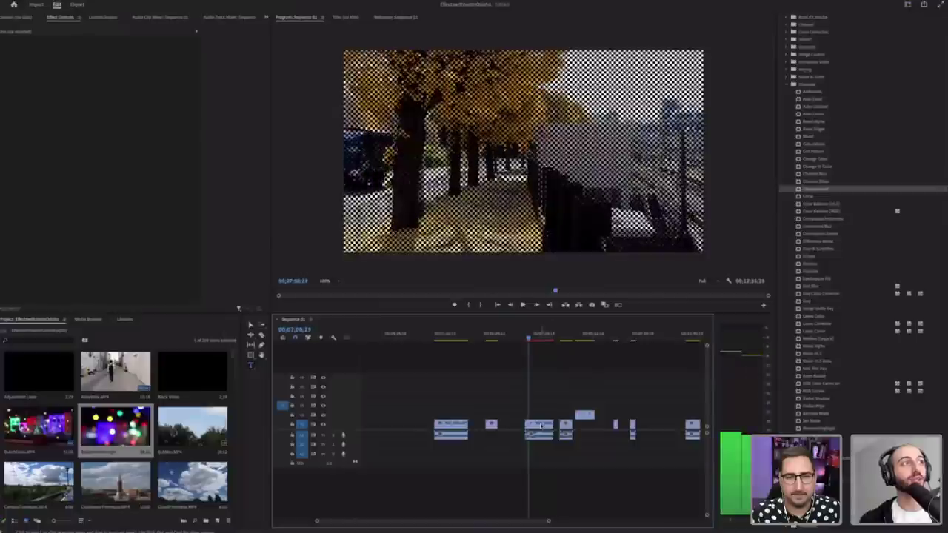
{"action": "key", "text": "space"}
{"action": "left_click", "coordinate": [37, 152]}
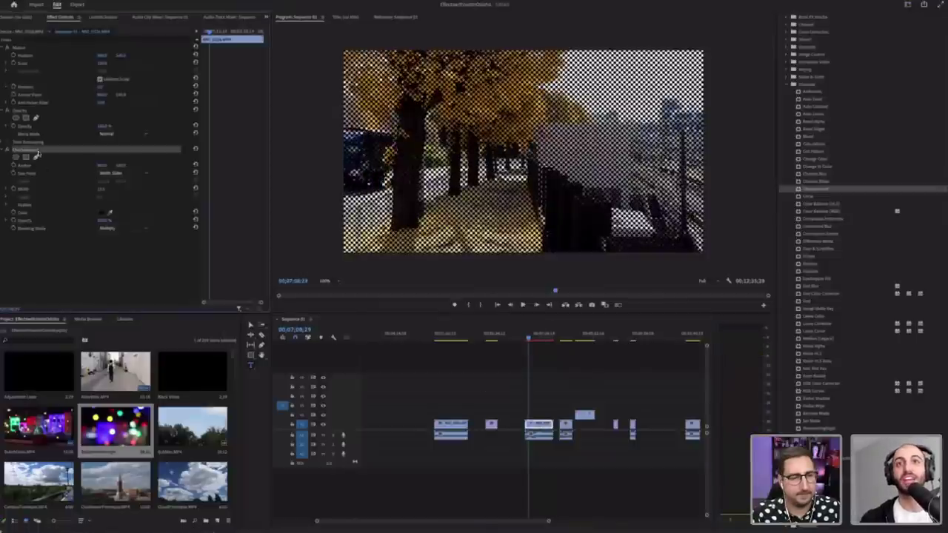
{"action": "key", "text": "Delete"}
Step: Look through the obsolete noise effects, comparing Noise Alpha, Noise HLS and Noise HLS Auto
{"action": "scroll", "coordinate": [836, 346], "scroll_direction": "down", "scroll_amount": 3}
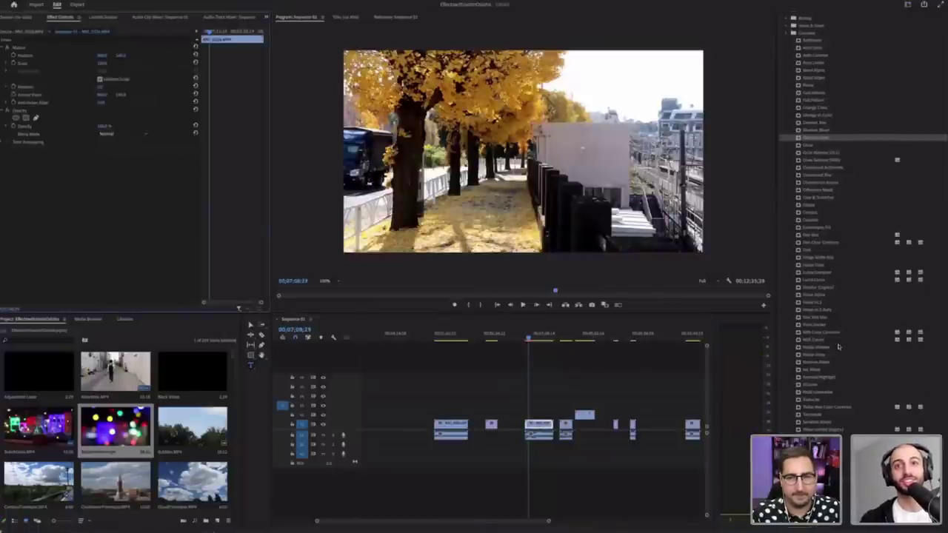
{"action": "scroll", "coordinate": [824, 307], "scroll_direction": "down", "scroll_amount": 3}
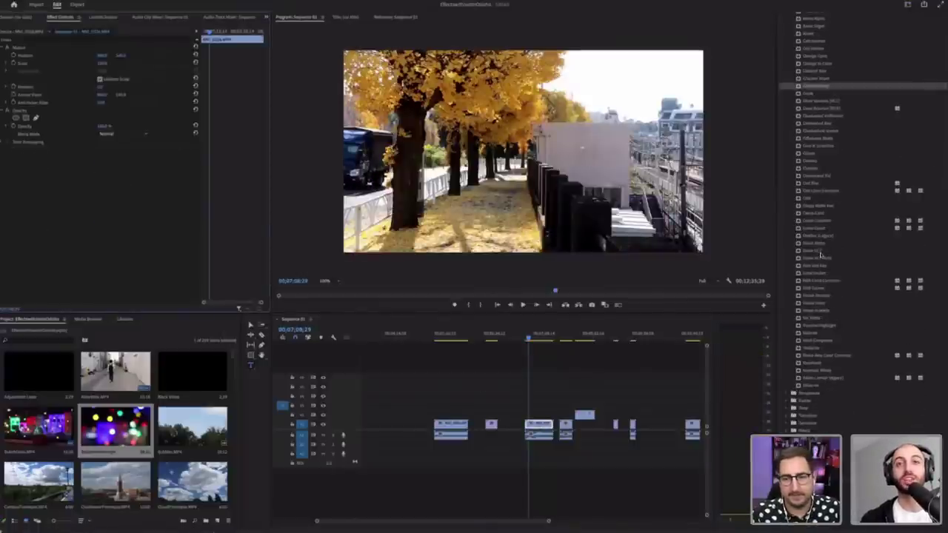
{"action": "left_click", "coordinate": [822, 252]}
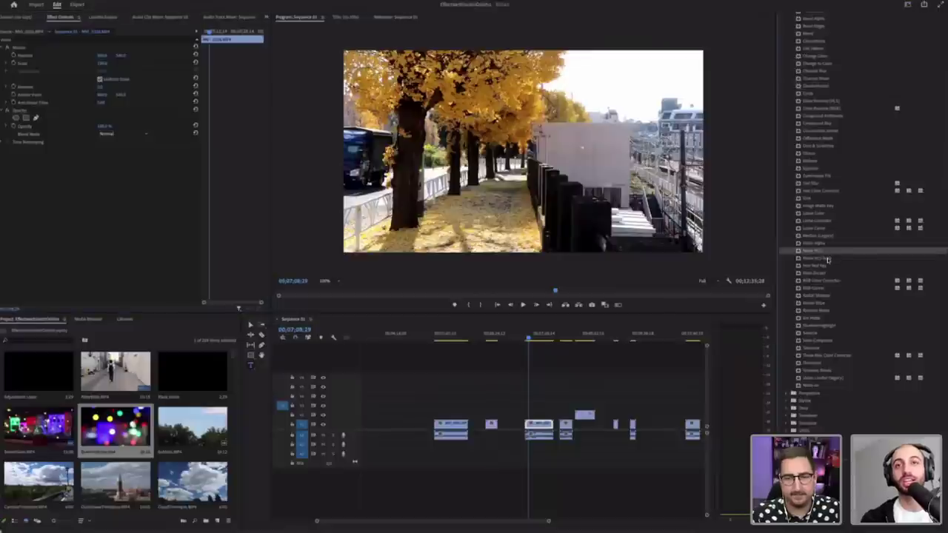
{"action": "left_click", "coordinate": [820, 244]}
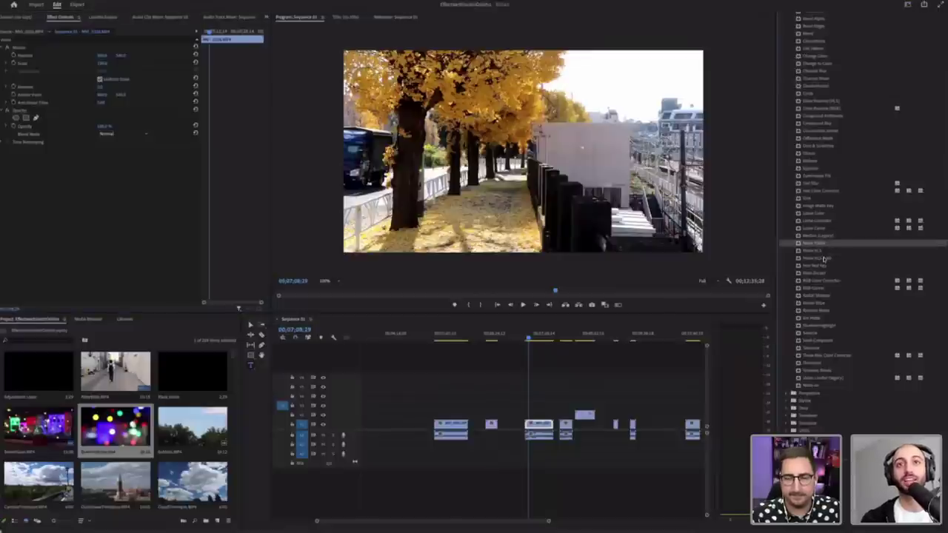
{"action": "left_click", "coordinate": [824, 258]}
{"action": "left_click", "coordinate": [821, 250]}
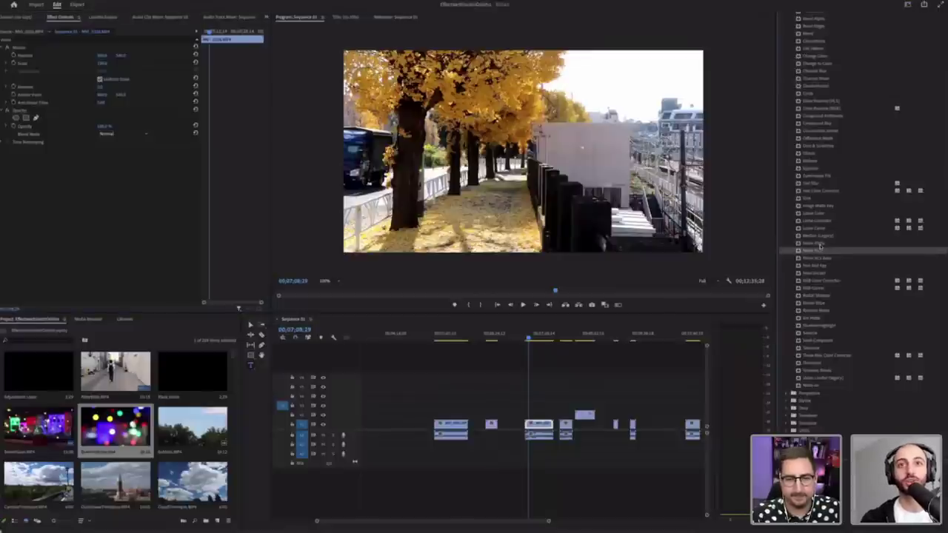
{"action": "left_click", "coordinate": [821, 245]}
{"action": "left_click", "coordinate": [821, 251]}
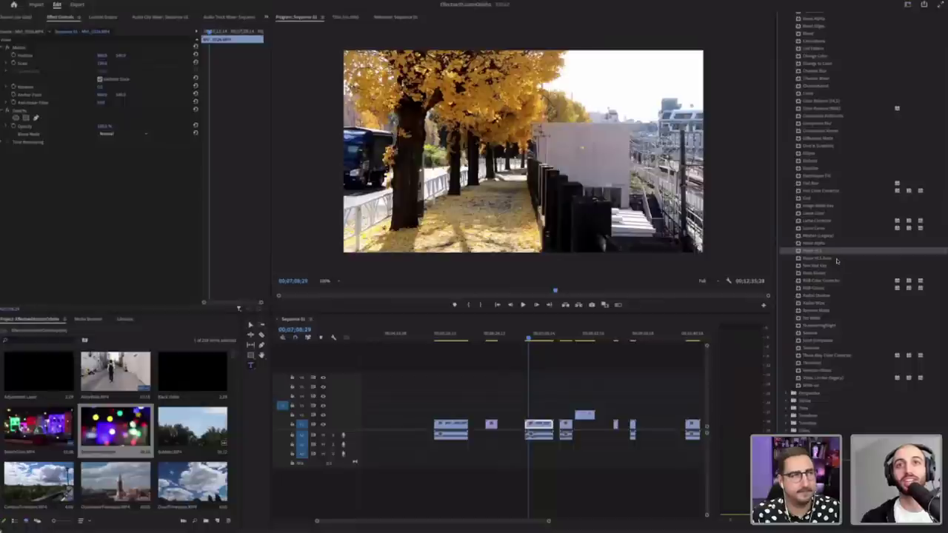
{"action": "left_click", "coordinate": [836, 259]}
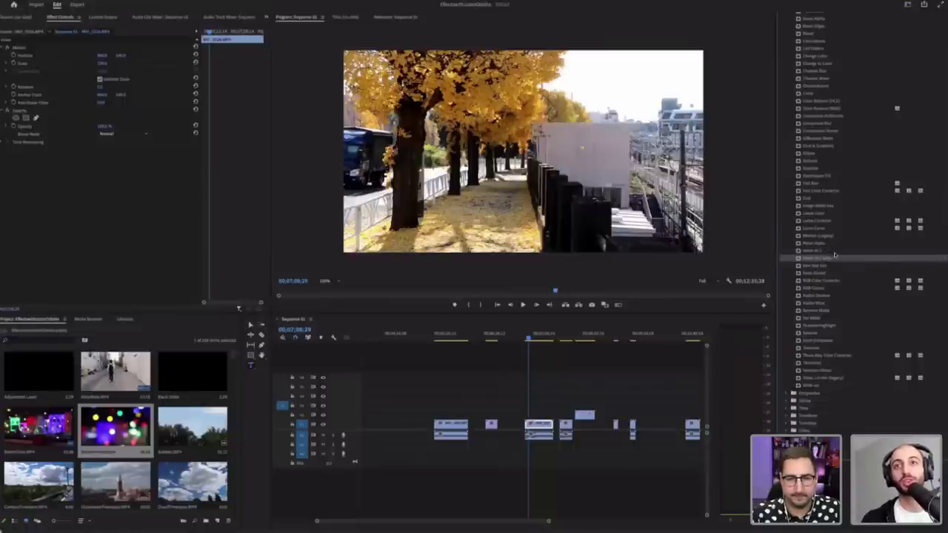
Step: Apply the Circle effect from the Obsolete video effects to the selected autumn-trees clip in the timeline
{"action": "scroll", "coordinate": [866, 252], "scroll_direction": "up", "scroll_amount": 3}
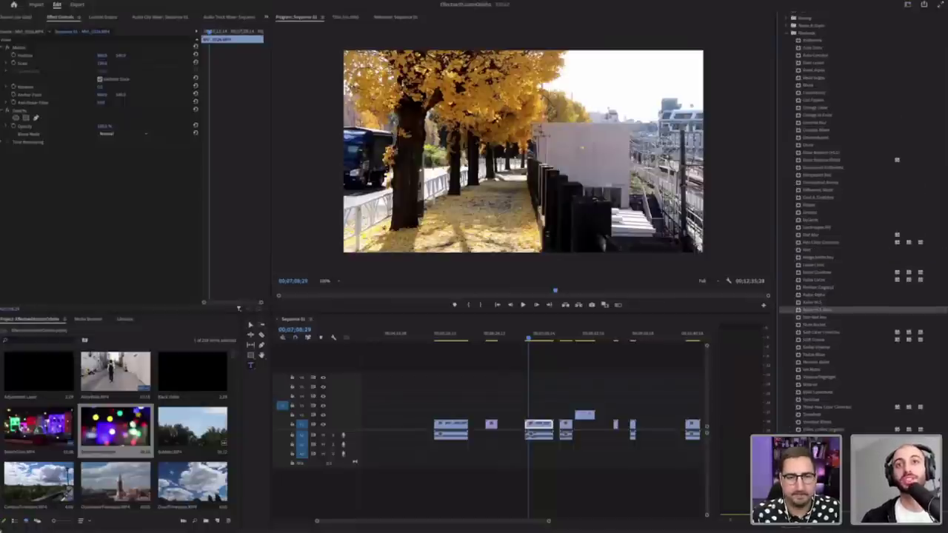
{"action": "scroll", "coordinate": [857, 285], "scroll_direction": "down", "scroll_amount": 2}
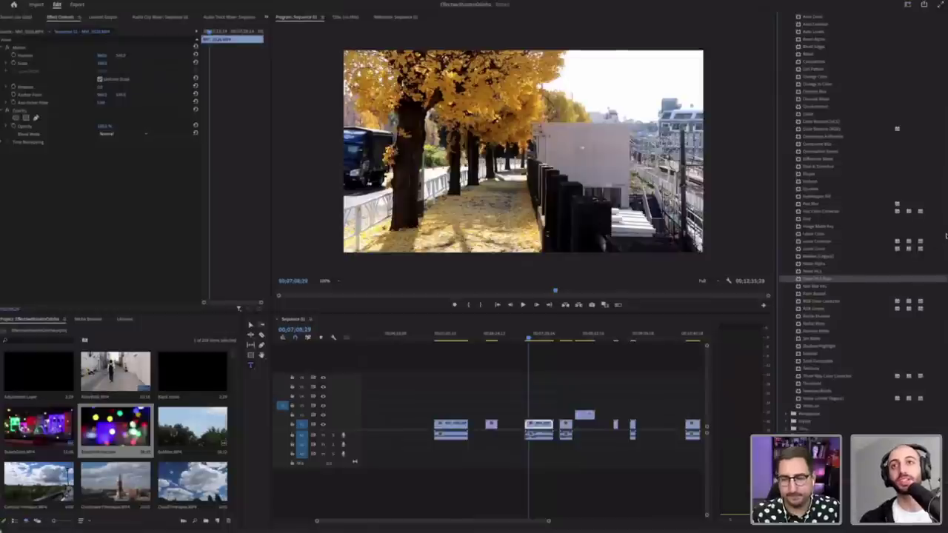
{"action": "scroll", "coordinate": [946, 256], "scroll_direction": "down", "scroll_amount": 3}
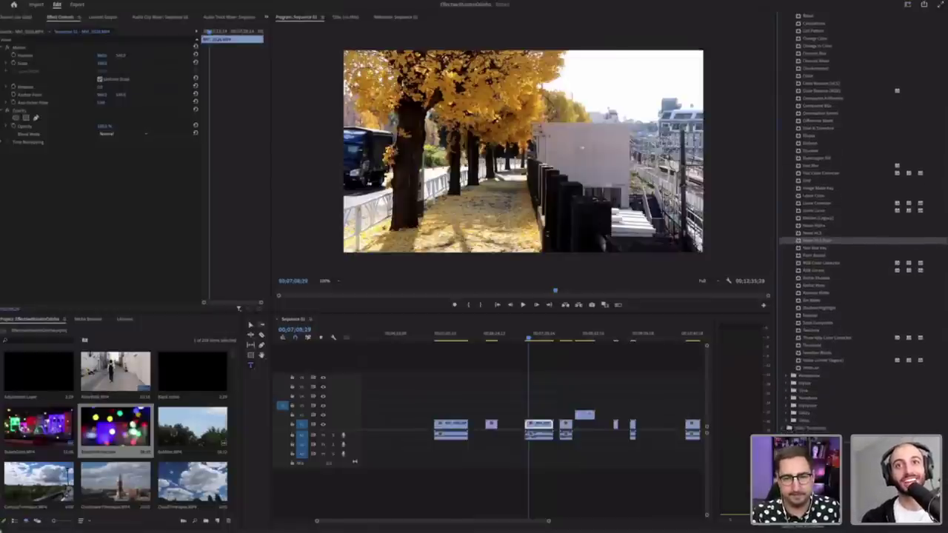
{"action": "scroll", "coordinate": [946, 258], "scroll_direction": "down", "scroll_amount": 2}
{"action": "scroll", "coordinate": [794, 58], "scroll_direction": "up", "scroll_amount": 8}
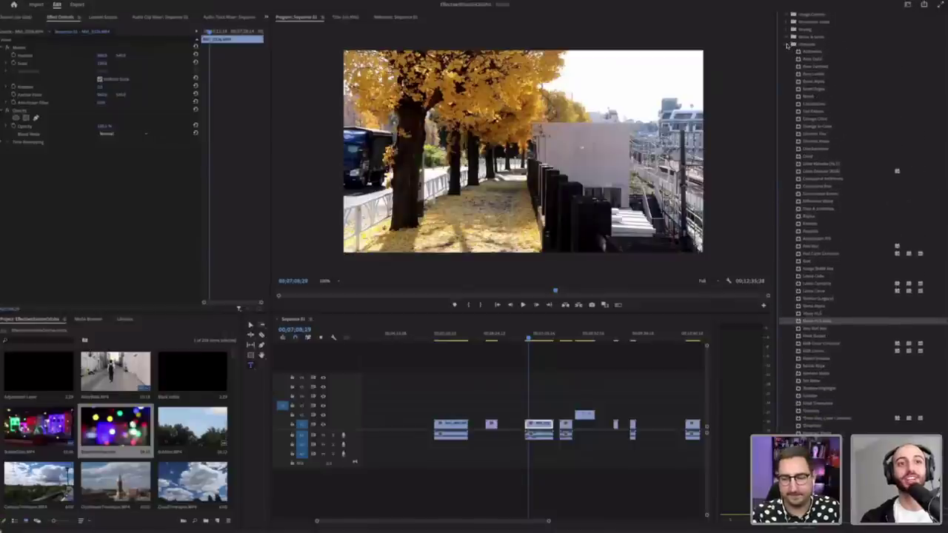
{"action": "left_click_drag", "start_coordinate": [811, 157], "coordinate": [539, 428]}
Step: Set the Circle effect's blending mode to Stencil Alpha and enlarge its radius until the circle slightly exceeds the frame height
{"action": "left_click", "coordinate": [117, 229]}
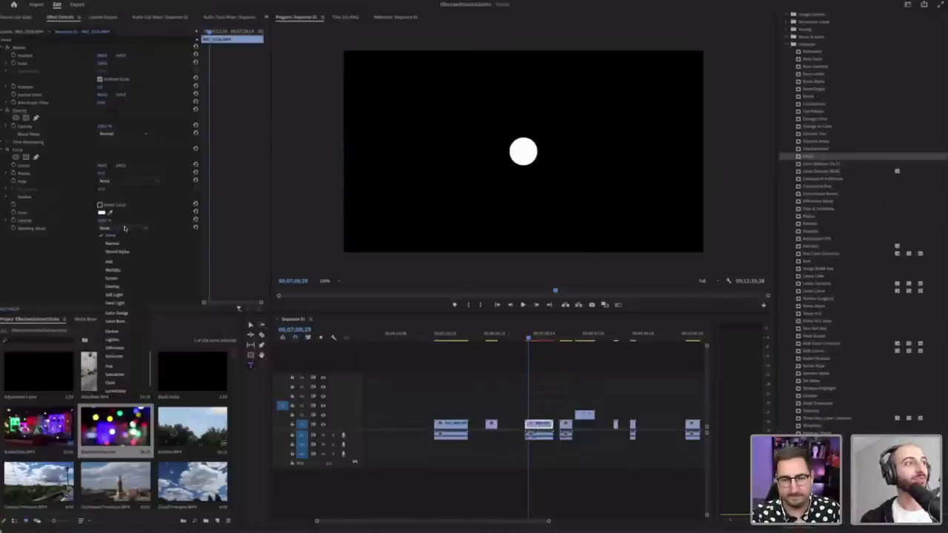
{"action": "left_click", "coordinate": [125, 229]}
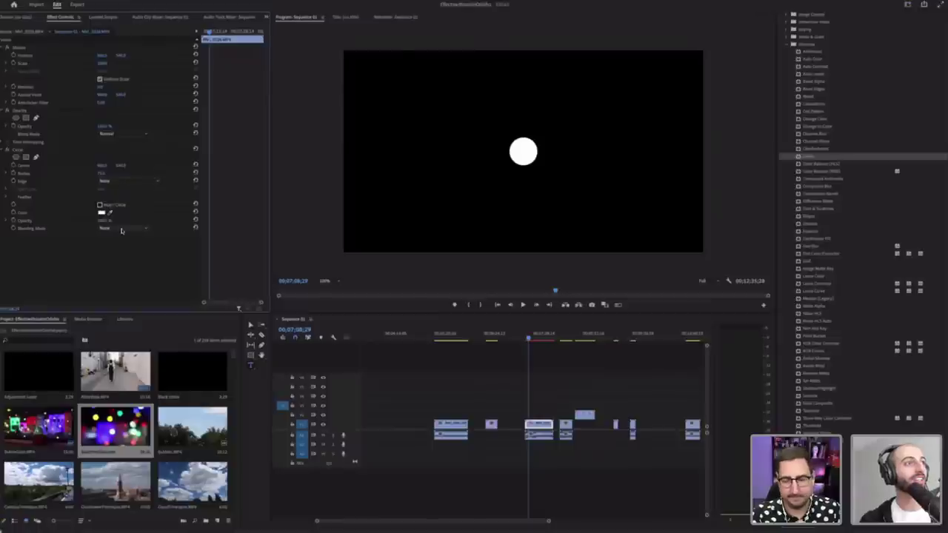
{"action": "left_click", "coordinate": [122, 230]}
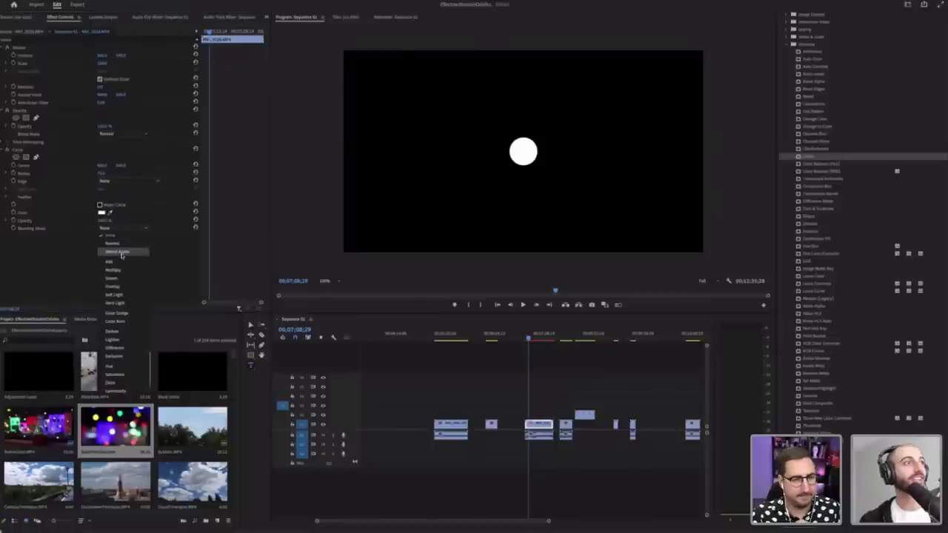
{"action": "left_click", "coordinate": [123, 247]}
{"action": "left_click_drag", "start_coordinate": [102, 173], "coordinate": [468, 283]}
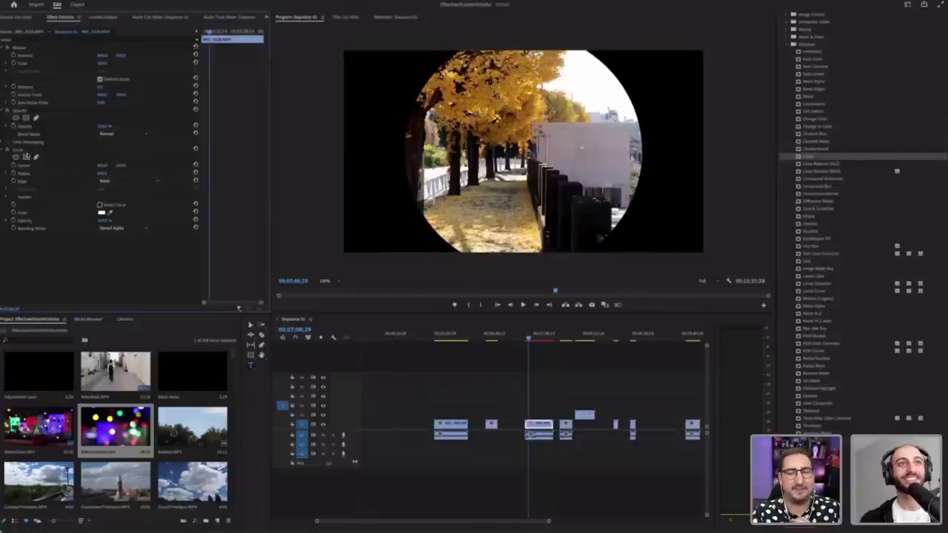
Step: Apply the Spherize effect from the Distort effects to the autumn-trees clip and raise its radius to give a strong bulge
{"action": "left_click", "coordinate": [26, 152]}
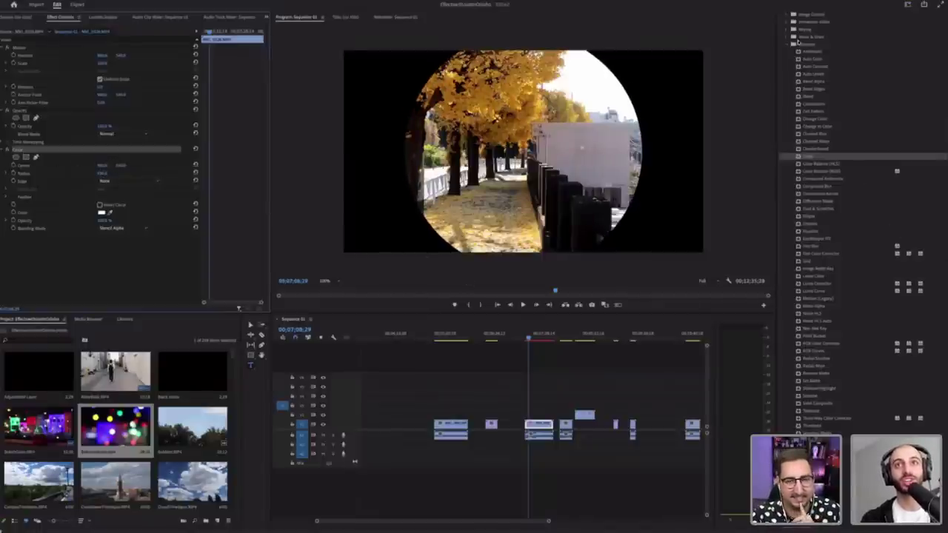
{"action": "left_click", "coordinate": [789, 46]}
{"action": "left_click", "coordinate": [788, 123]}
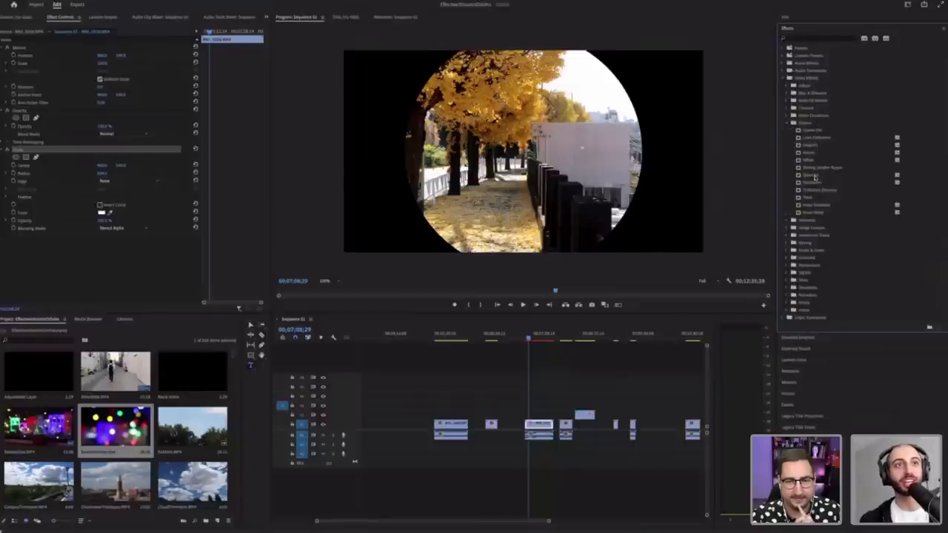
{"action": "left_click_drag", "start_coordinate": [812, 175], "coordinate": [525, 415]}
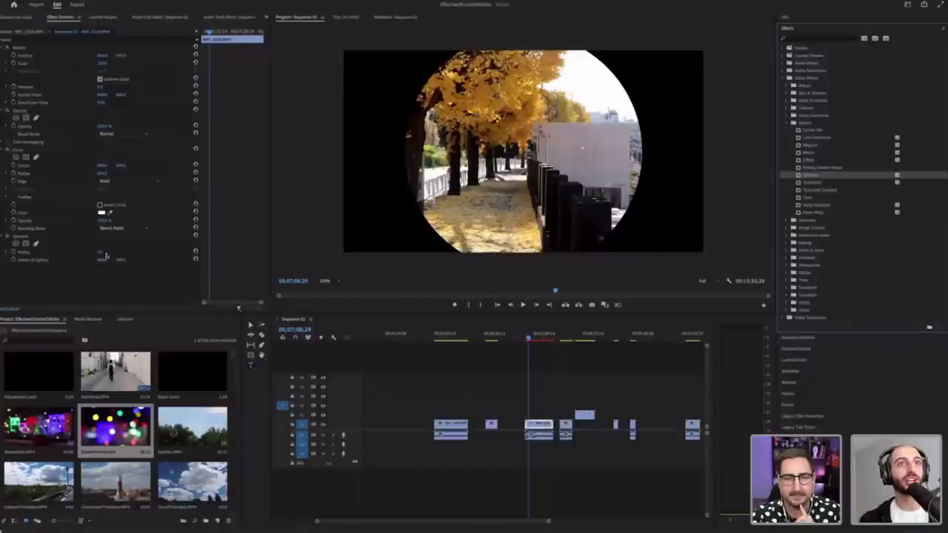
{"action": "left_click_drag", "start_coordinate": [102, 251], "coordinate": [311, 252]}
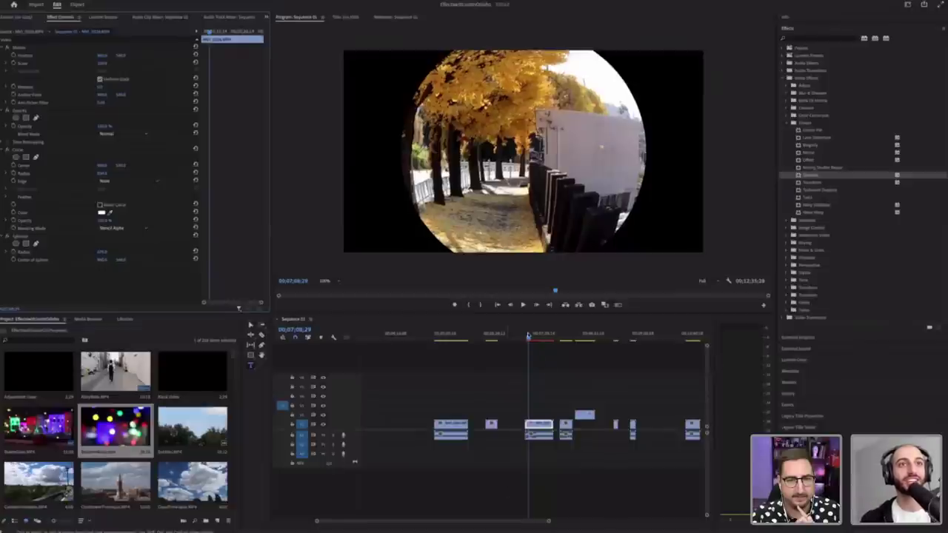
Step: Preview part of the circular, spherized clip and slightly reduce the Spherize radius to fit the circle
{"action": "left_click_drag", "start_coordinate": [529, 337], "coordinate": [533, 337]}
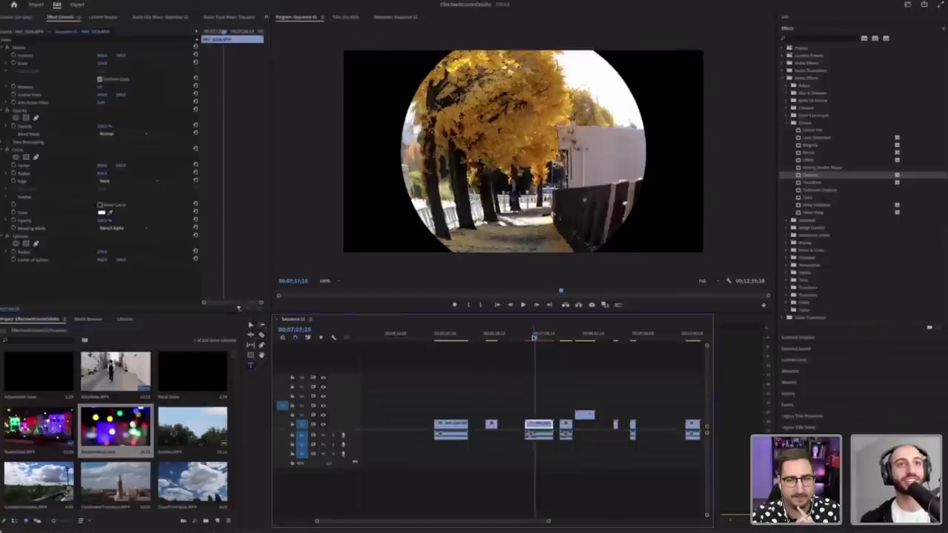
{"action": "key", "text": "space"}
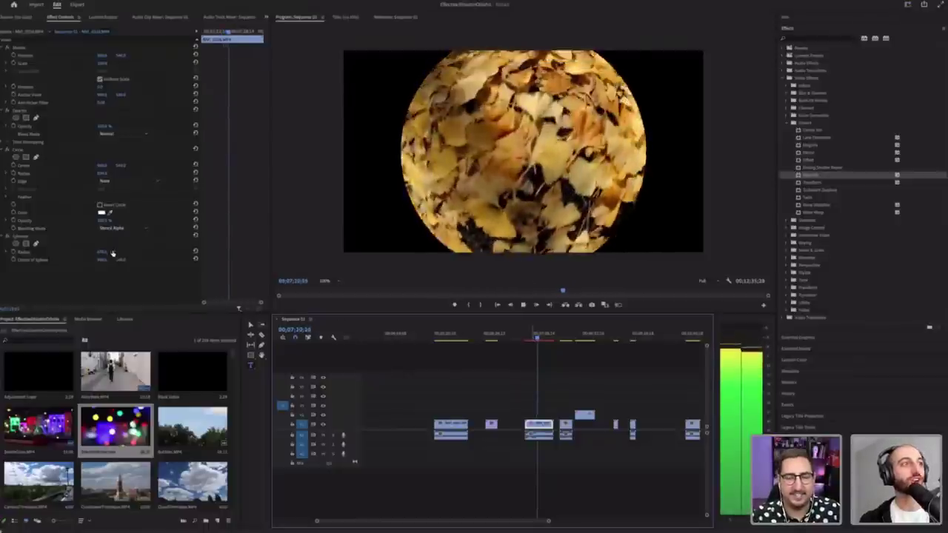
{"action": "key", "text": "space"}
{"action": "left_click_drag", "start_coordinate": [104, 252], "coordinate": [89, 252]}
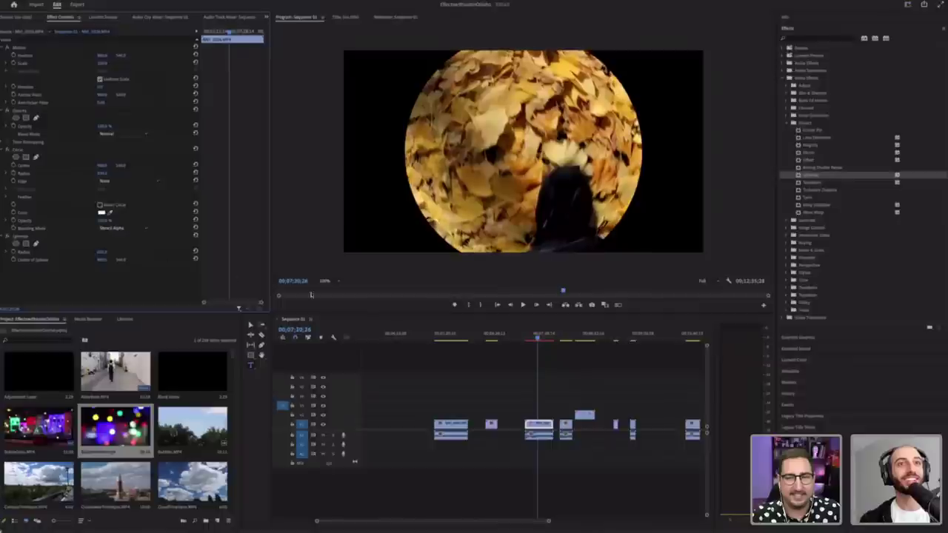
Step: Play the next part of the clip to review the combined Circle and Spherize look
{"action": "key", "text": "space"}
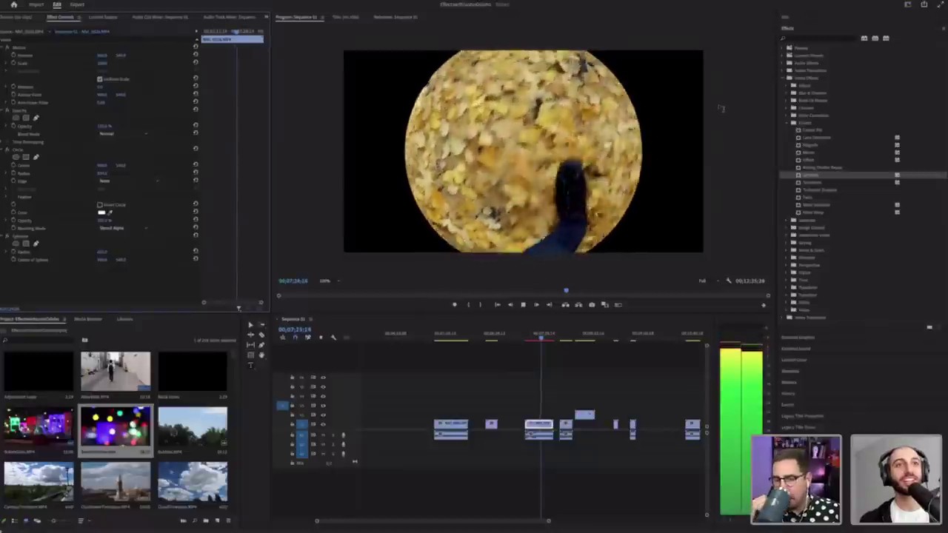
{"action": "key", "text": "space"}
{"action": "key", "text": "space"}
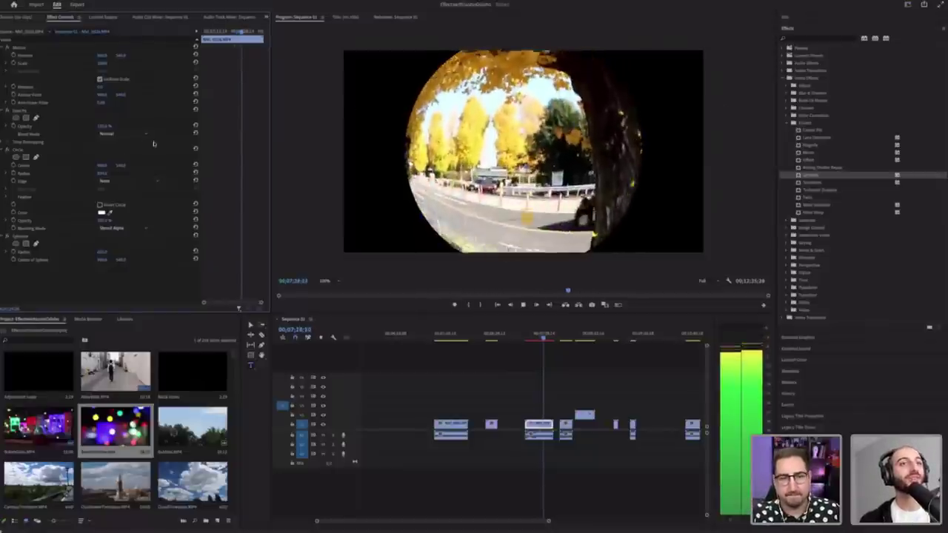
{"action": "key", "text": "space"}
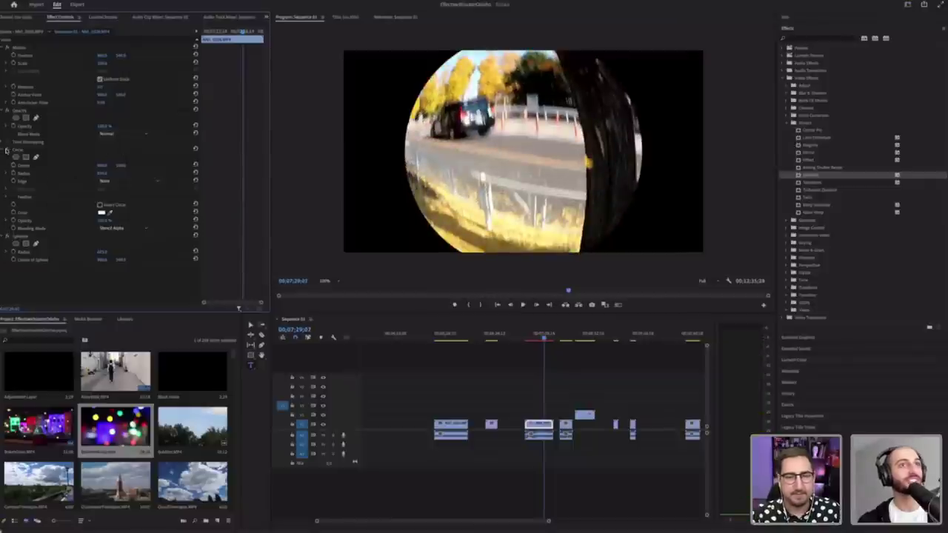
Step: Compare the clip with Circle and Spherize switched off and on again, playing it from near its start
{"action": "left_click", "coordinate": [6, 150]}
{"action": "left_click", "coordinate": [7, 236]}
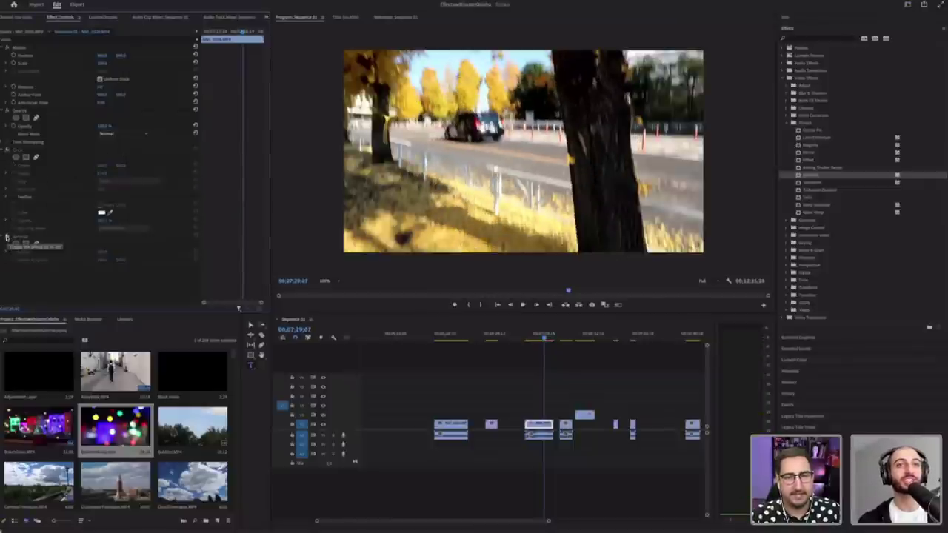
{"action": "left_click", "coordinate": [6, 236]}
{"action": "left_click", "coordinate": [532, 335]}
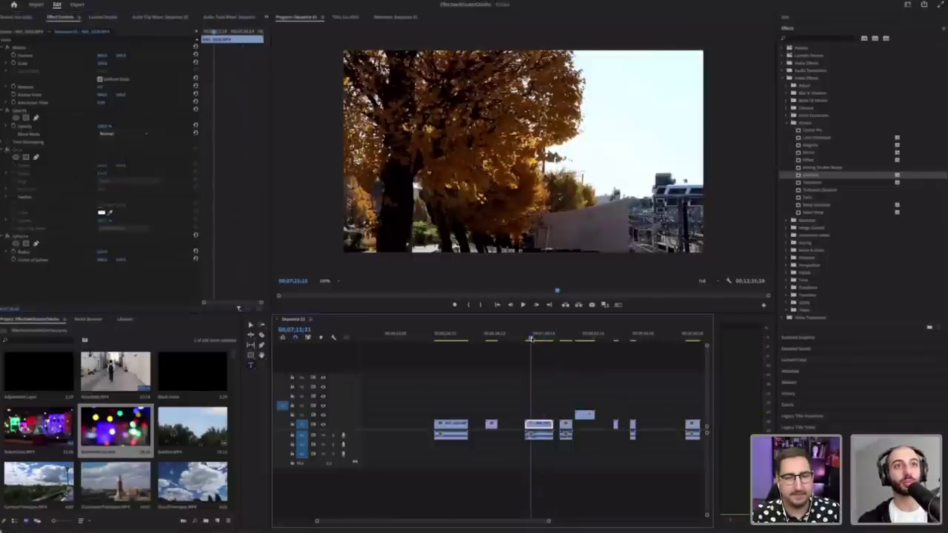
{"action": "key", "text": "space"}
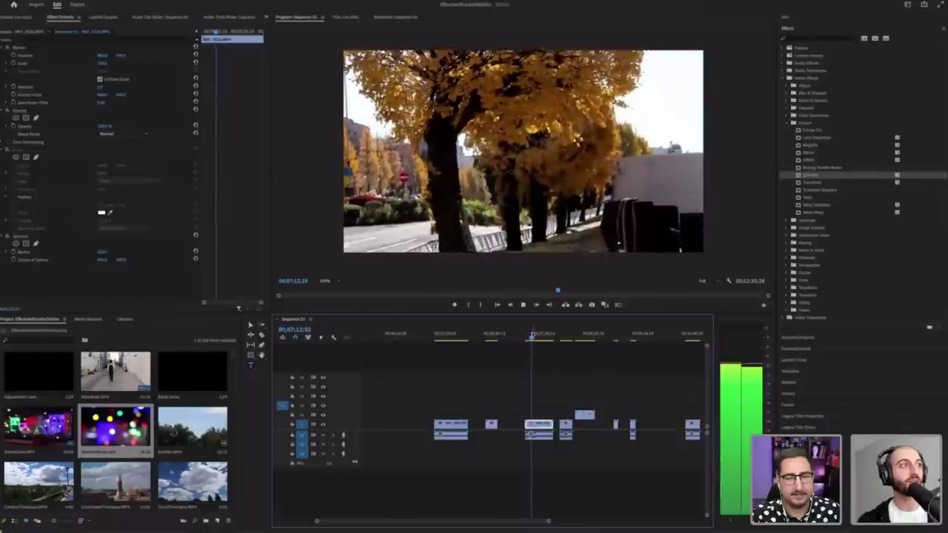
{"action": "left_click", "coordinate": [8, 150]}
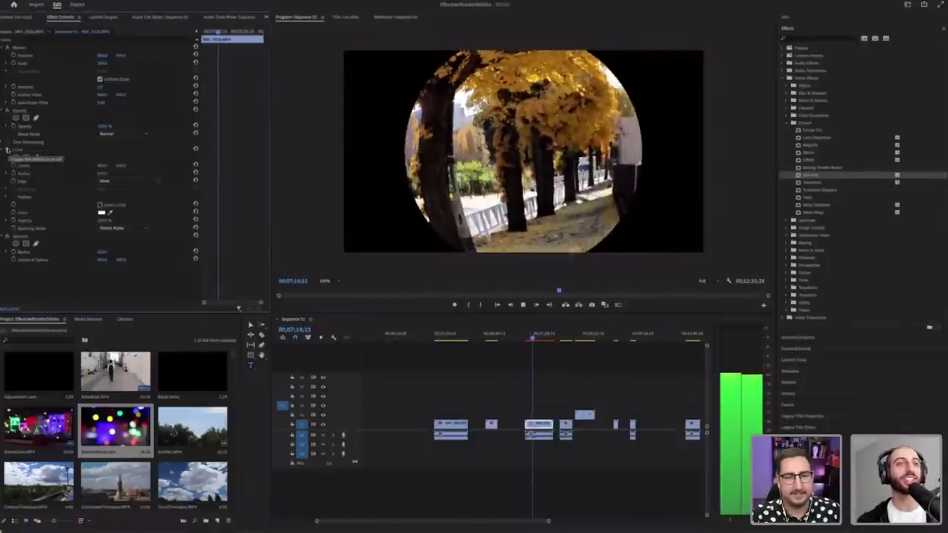
{"action": "key", "text": "space"}
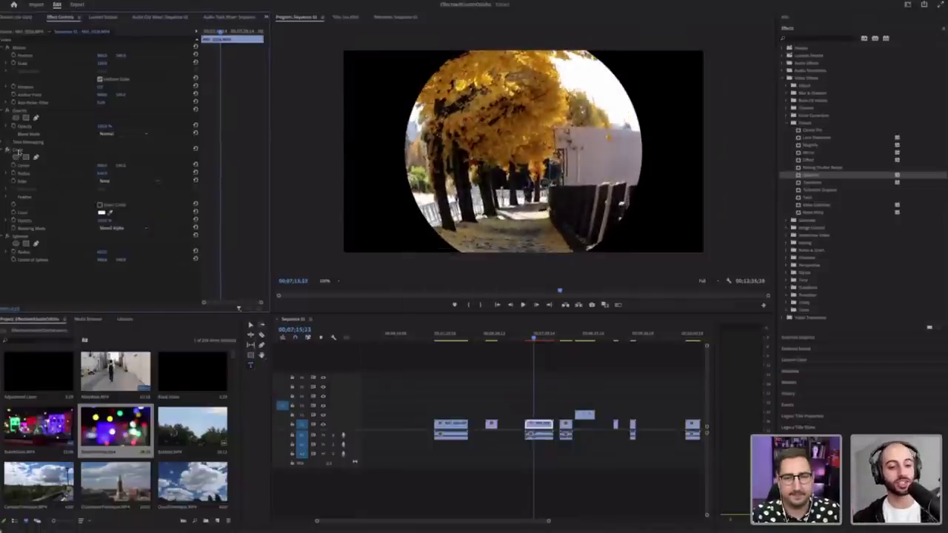
Step: Delete the Circle and Spherize effects from the autumn-trees clip
{"action": "left_click", "coordinate": [18, 153]}
{"action": "key", "text": "Delete"}
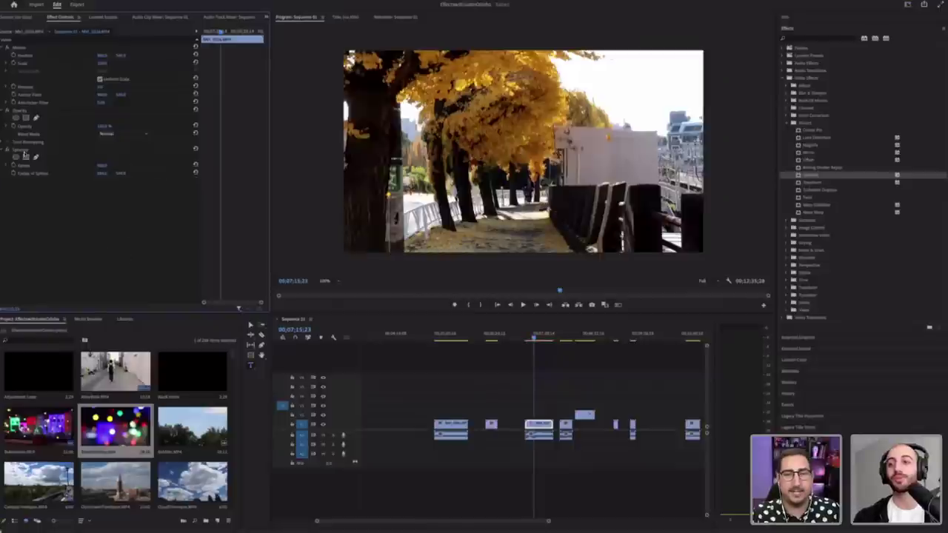
{"action": "key", "text": "Delete"}
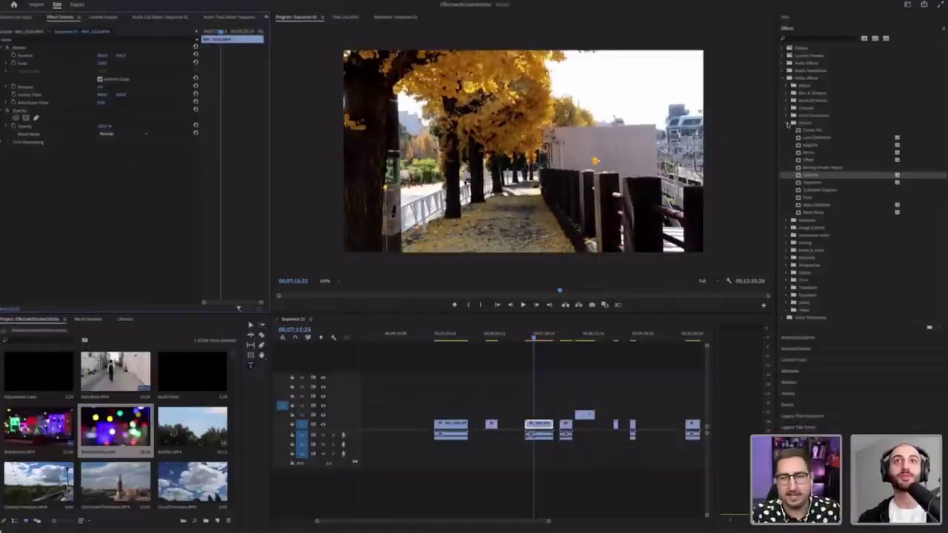
Step: Browse the Obsolete video effects once more, keeping the effect categories collapsed at the end
{"action": "left_click", "coordinate": [788, 123]}
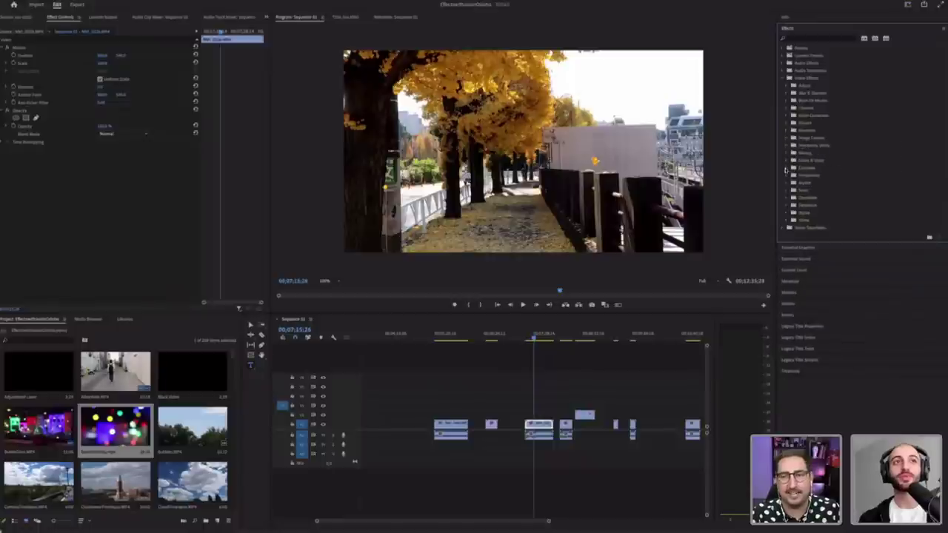
{"action": "left_click", "coordinate": [787, 169]}
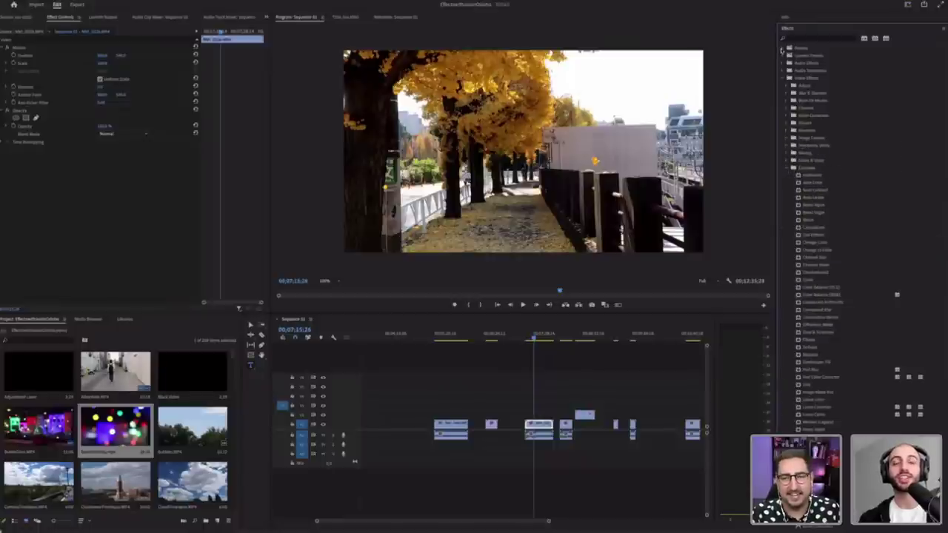
{"action": "left_click", "coordinate": [781, 51]}
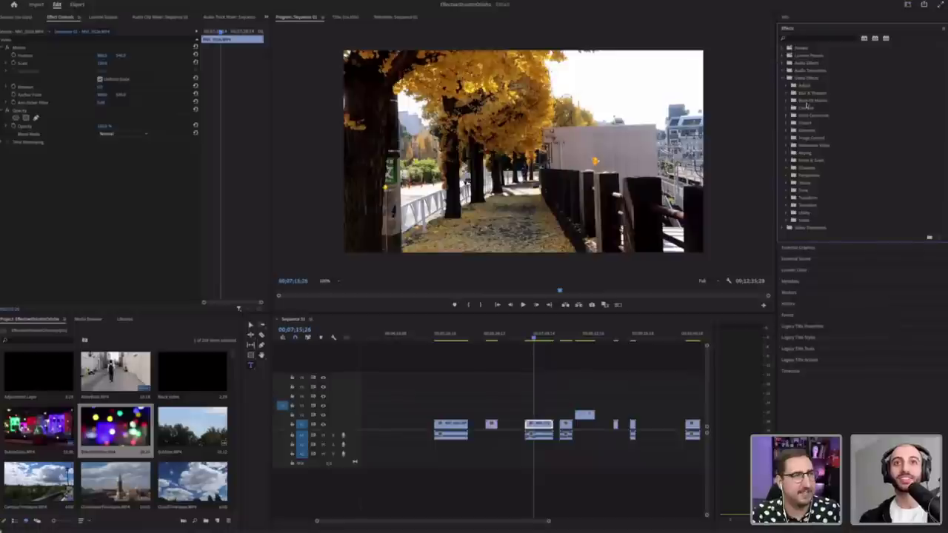
{"action": "left_click", "coordinate": [787, 169]}
{"action": "scroll", "coordinate": [852, 222], "scroll_direction": "down", "scroll_amount": 5}
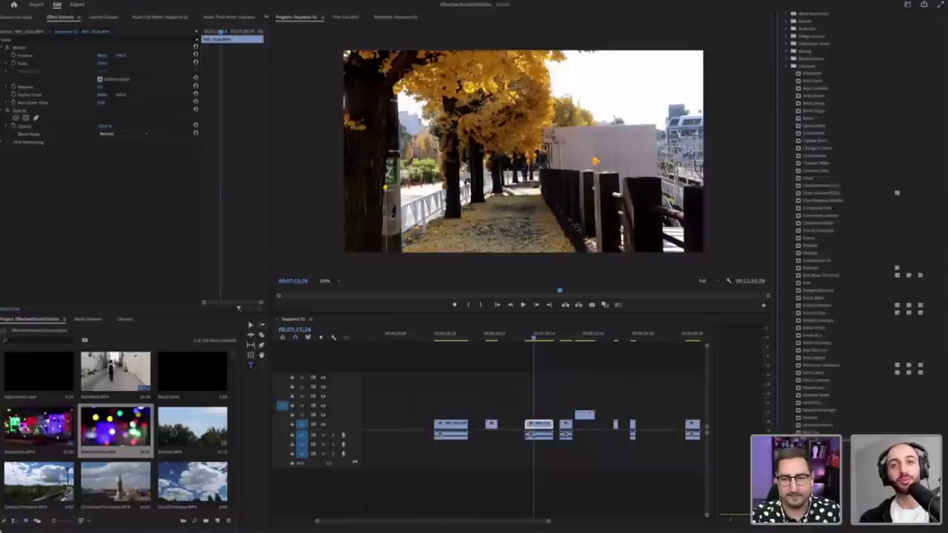
{"action": "scroll", "coordinate": [788, 68], "scroll_direction": "up", "scroll_amount": 2}
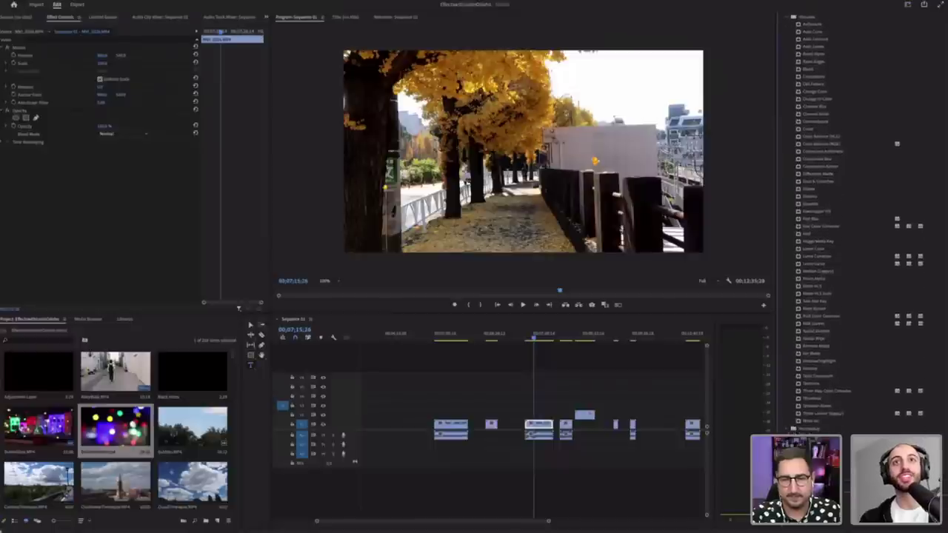
{"action": "left_click", "coordinate": [789, 66]}
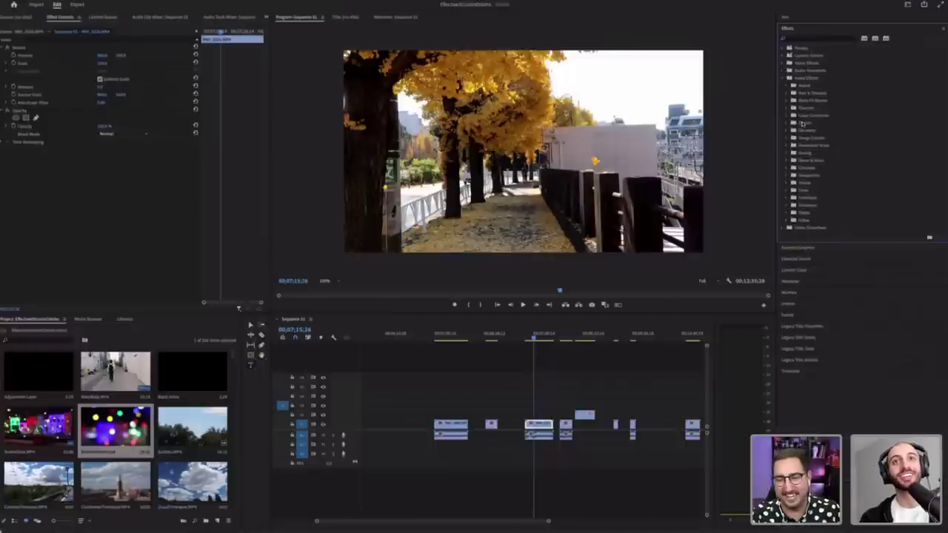
Step: Apply the Basic 3D effect from the Perspective effects to the autumn-trees clip and adjust its distance to image, swivel and tilt
{"action": "left_click", "coordinate": [786, 176]}
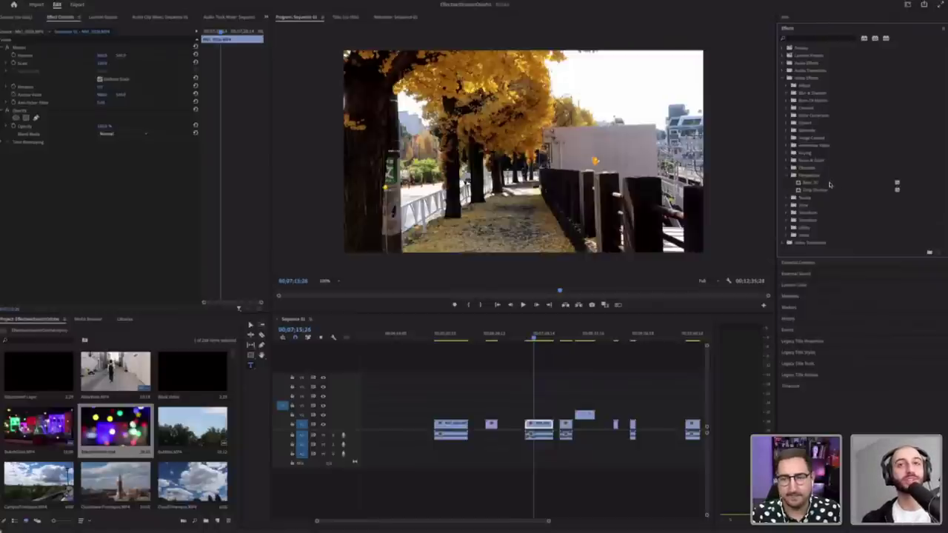
{"action": "left_click_drag", "start_coordinate": [816, 183], "coordinate": [539, 428]}
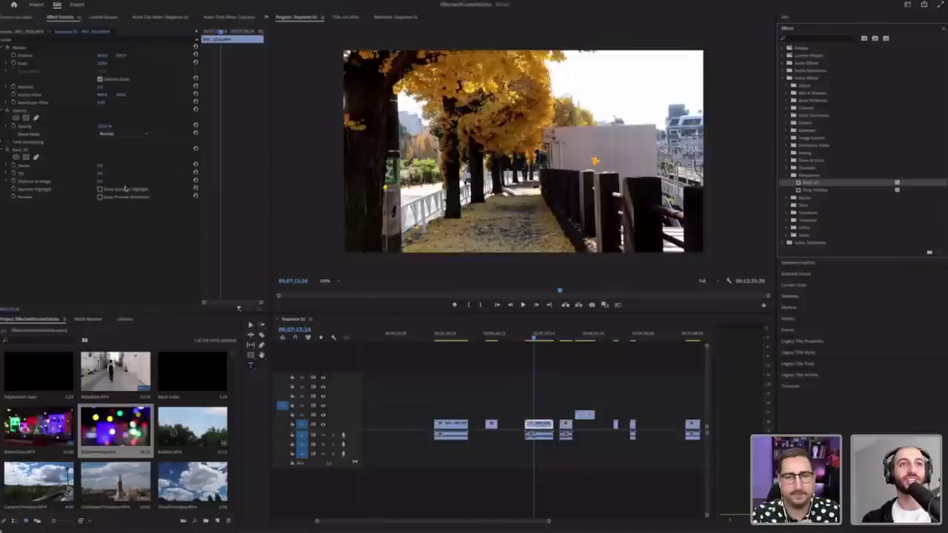
{"action": "mouse_move", "coordinate": [100, 182]}
{"action": "left_mouse_down"}
{"action": "mouse_move", "coordinate": [90, 182]}
{"action": "mouse_move", "coordinate": [139, 181]}
{"action": "mouse_move", "coordinate": [112, 165]}
{"action": "mouse_move", "coordinate": [152, 165]}
{"action": "mouse_move", "coordinate": [97, 167]}
{"action": "left_mouse_up"}
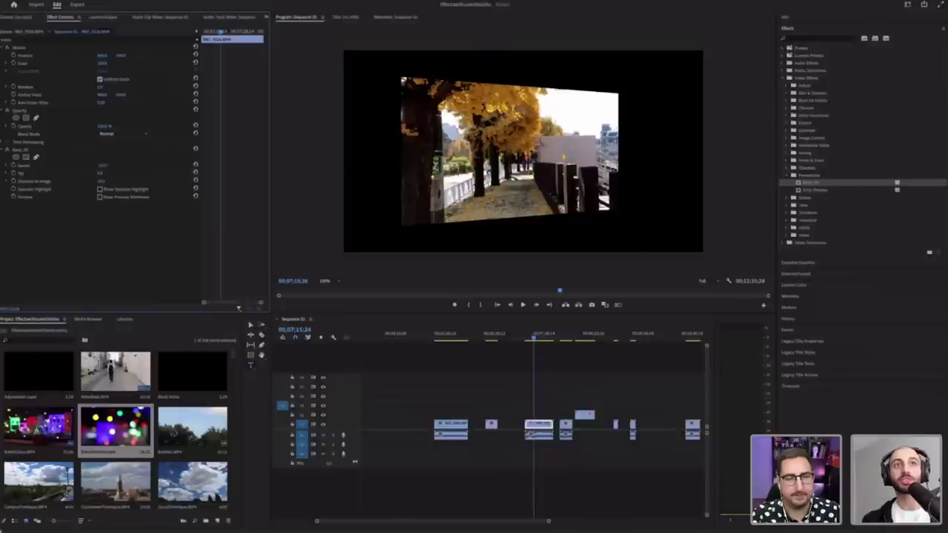
{"action": "mouse_move", "coordinate": [101, 173]}
{"action": "left_mouse_down"}
{"action": "mouse_move", "coordinate": [111, 173]}
{"action": "mouse_move", "coordinate": [91, 173]}
{"action": "left_mouse_up"}
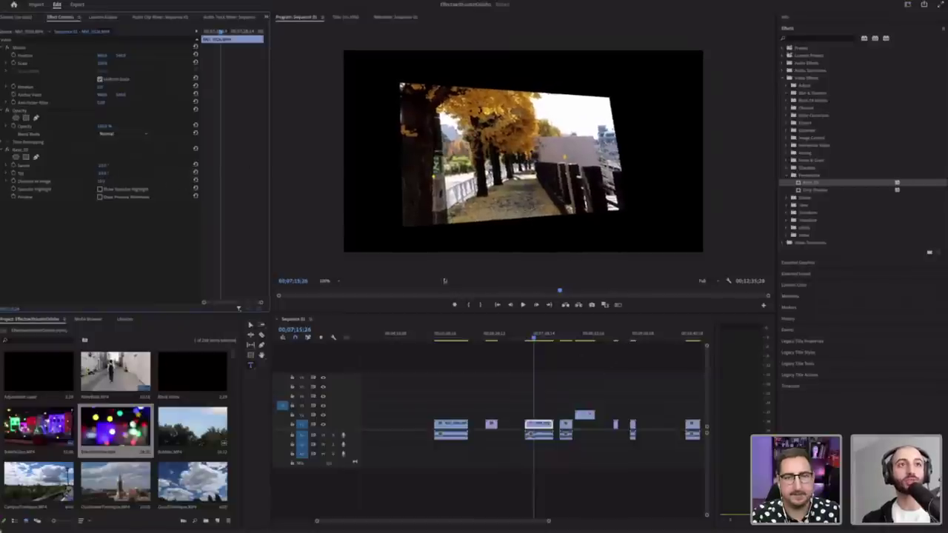
Step: Turn on the specular highlight for the Basic 3D effect and swivel the autumn-trees clip to sweep the highlight across it
{"action": "left_click_drag", "start_coordinate": [107, 192], "coordinate": [109, 192]}
{"action": "left_click", "coordinate": [99, 189]}
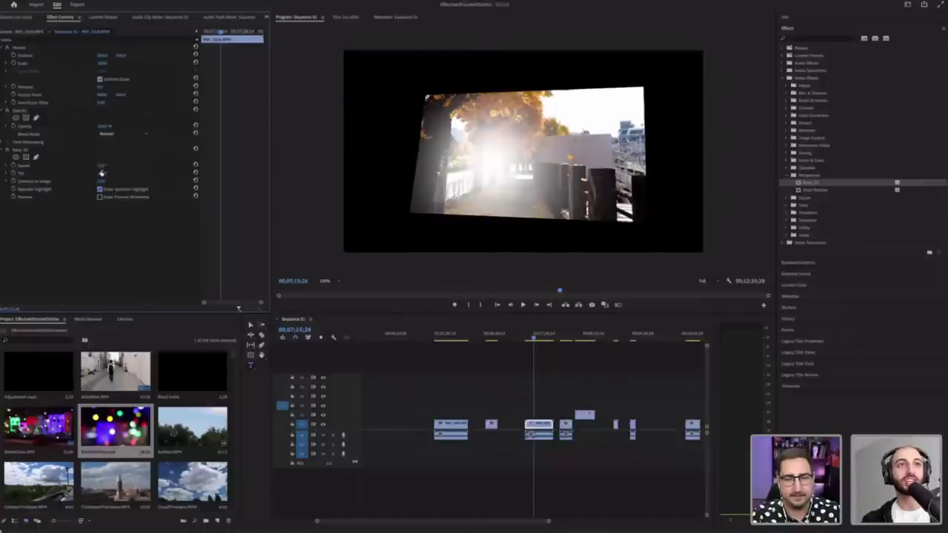
{"action": "mouse_move", "coordinate": [104, 166]}
{"action": "left_mouse_down"}
{"action": "mouse_move", "coordinate": [73, 166]}
{"action": "mouse_move", "coordinate": [149, 166]}
{"action": "mouse_move", "coordinate": [83, 179]}
{"action": "mouse_move", "coordinate": [117, 181]}
{"action": "mouse_move", "coordinate": [100, 165]}
{"action": "mouse_move", "coordinate": [112, 166]}
{"action": "mouse_move", "coordinate": [93, 165]}
{"action": "mouse_move", "coordinate": [103, 167]}
{"action": "left_mouse_up"}
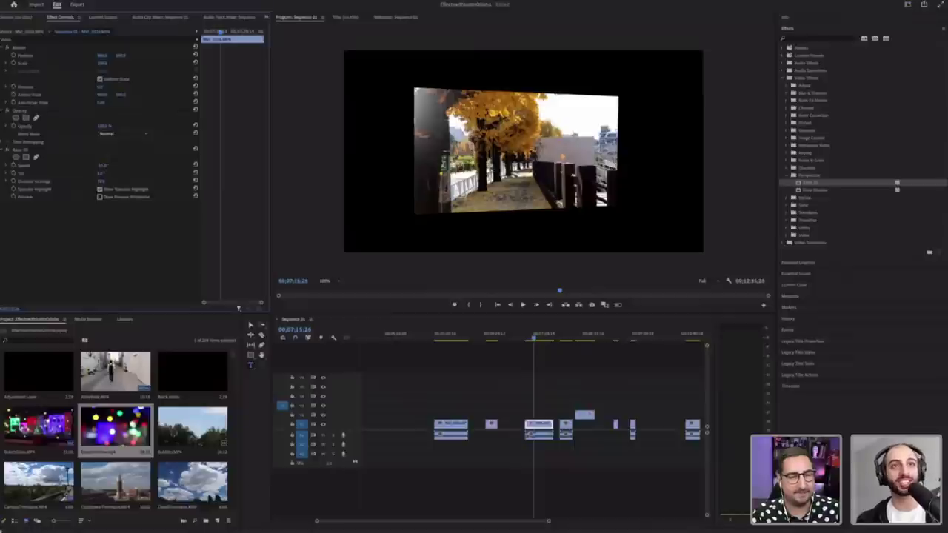
{"action": "mouse_move", "coordinate": [103, 166]}
{"action": "left_mouse_down"}
{"action": "mouse_move", "coordinate": [167, 165]}
{"action": "mouse_move", "coordinate": [106, 166]}
{"action": "left_mouse_up"}
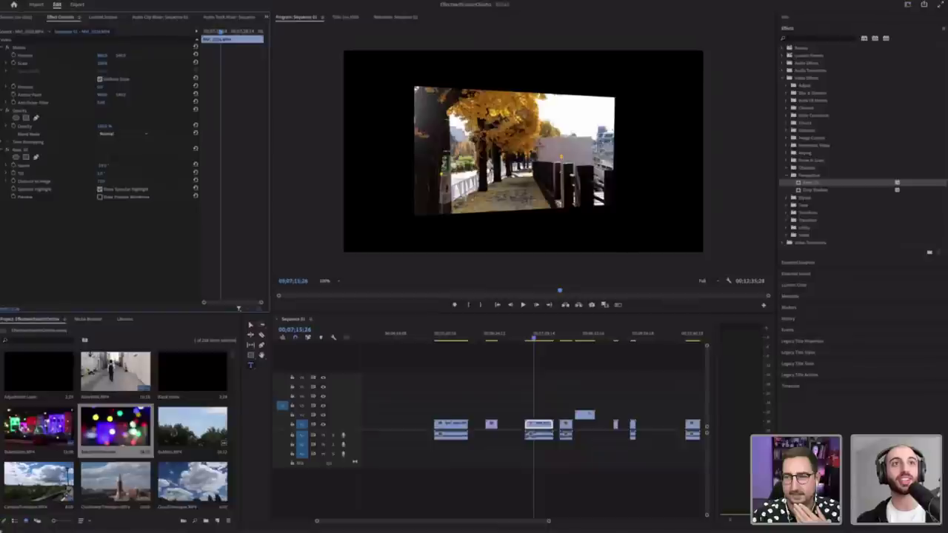
{"action": "left_click_drag", "start_coordinate": [114, 157], "coordinate": [346, 120]}
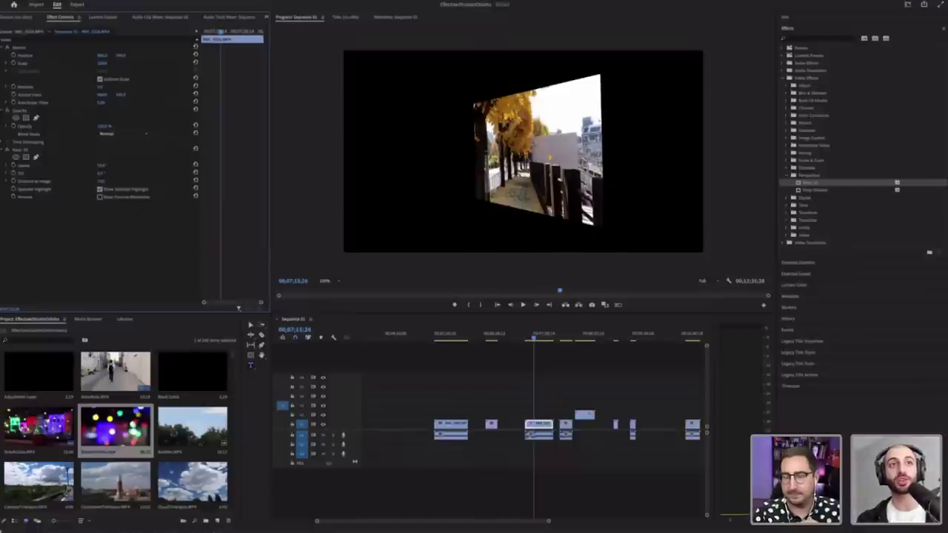
Step: Finish the swivel demonstration and delete the Basic 3D effect from the autumn-trees clip
{"action": "left_click_drag", "start_coordinate": [103, 165], "coordinate": [37, 155]}
{"action": "key", "text": "Delete"}
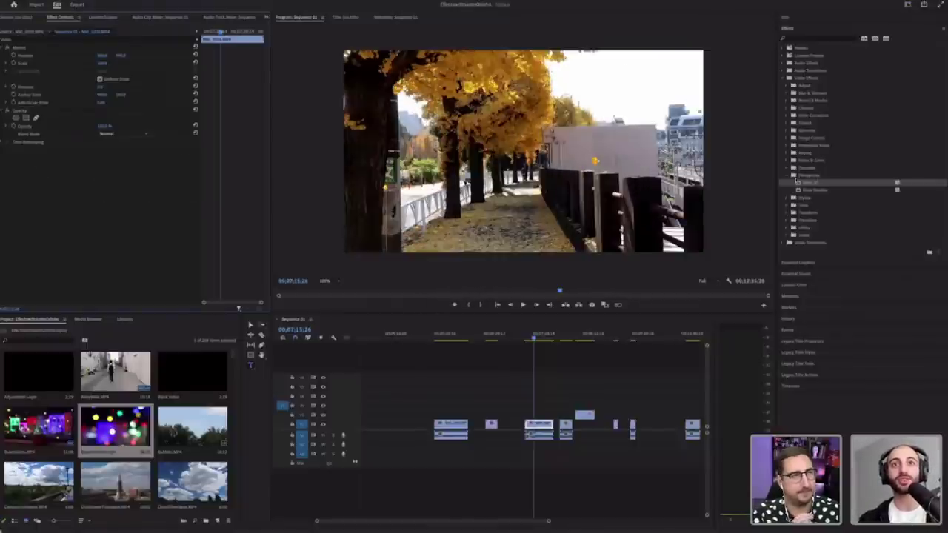
Step: Apply the Strobe Light effect from the Stylize video effects to the autumn-trees clip, keeping the Perspective category collapsed
{"action": "left_click", "coordinate": [787, 199]}
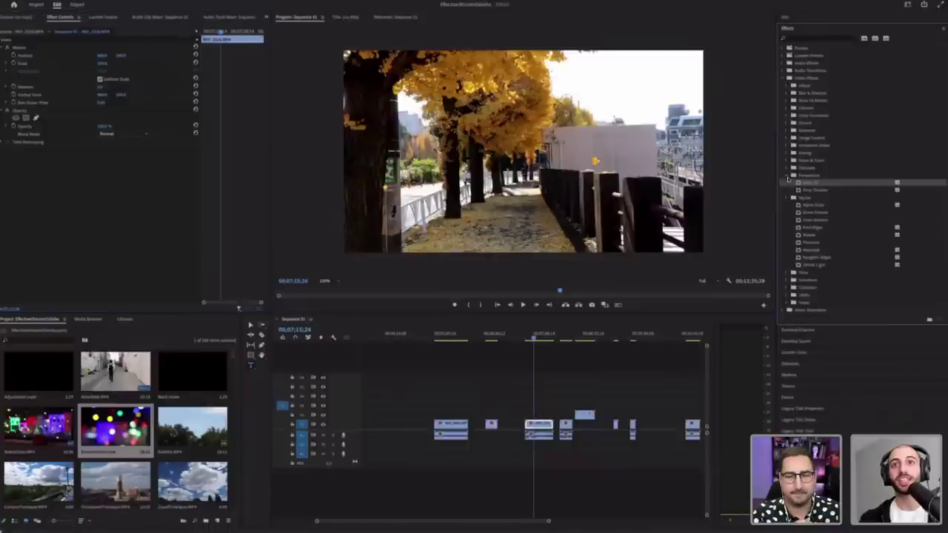
{"action": "left_click", "coordinate": [788, 177]}
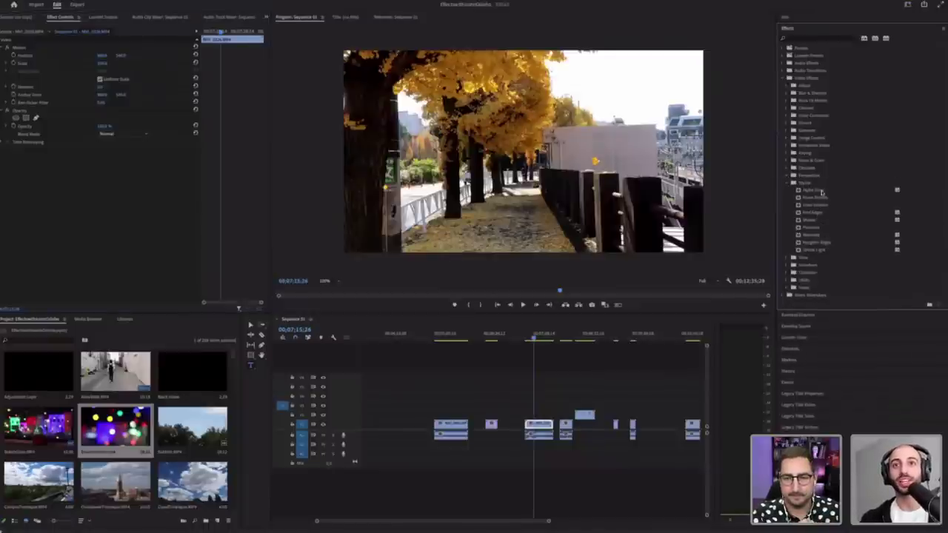
{"action": "left_click", "coordinate": [821, 191]}
{"action": "left_click", "coordinate": [824, 220]}
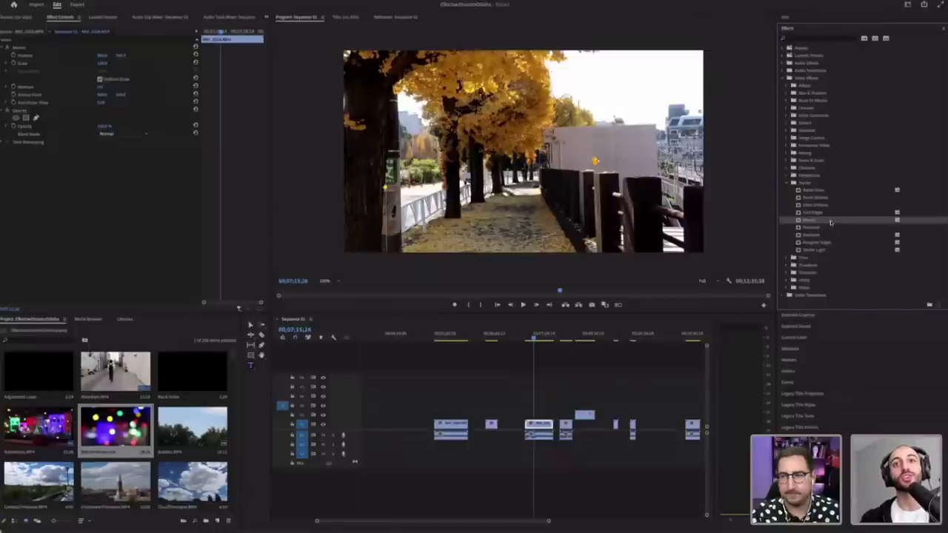
{"action": "left_click", "coordinate": [824, 250]}
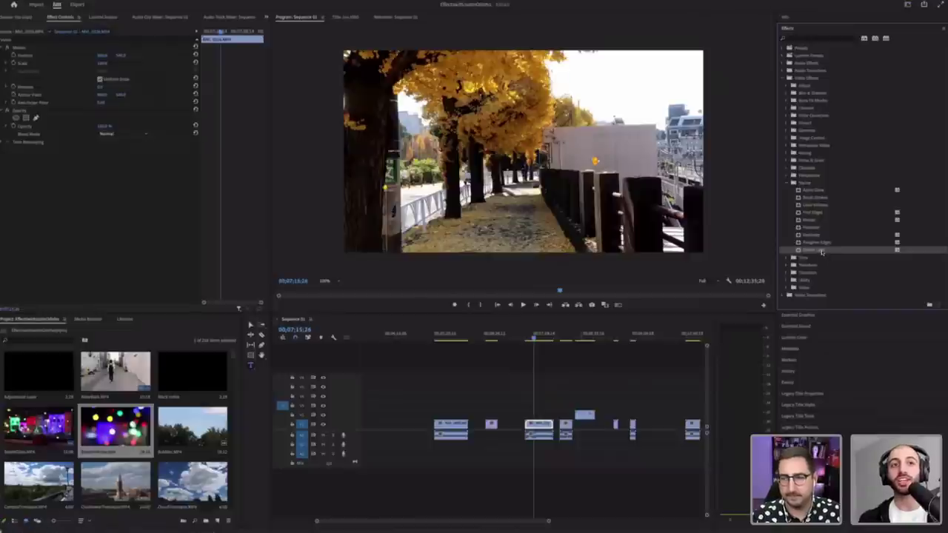
{"action": "left_click_drag", "start_coordinate": [822, 253], "coordinate": [43, 195]}
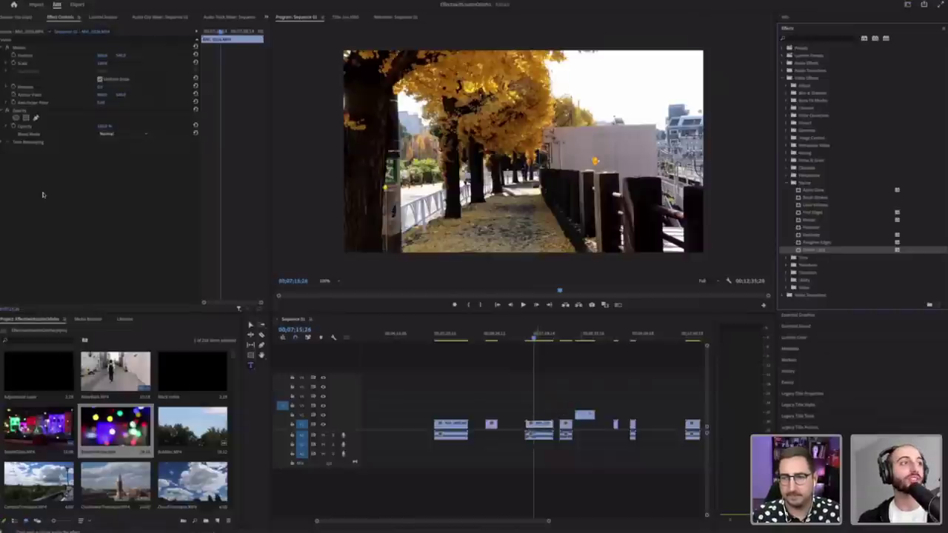
Step: Set the Strobe option to Makes Layer Transparent and inspect the strobe colour without changing it
{"action": "left_click", "coordinate": [122, 205]}
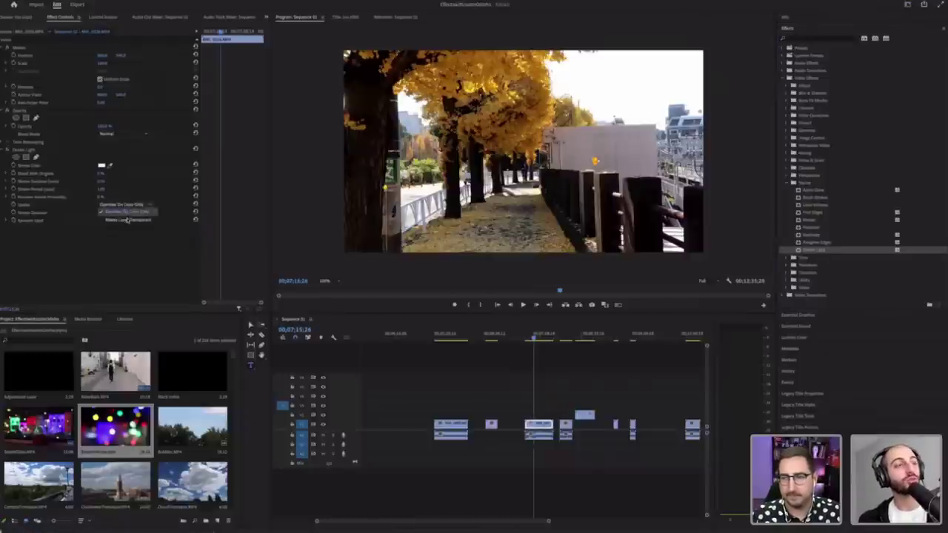
{"action": "key", "text": "Return"}
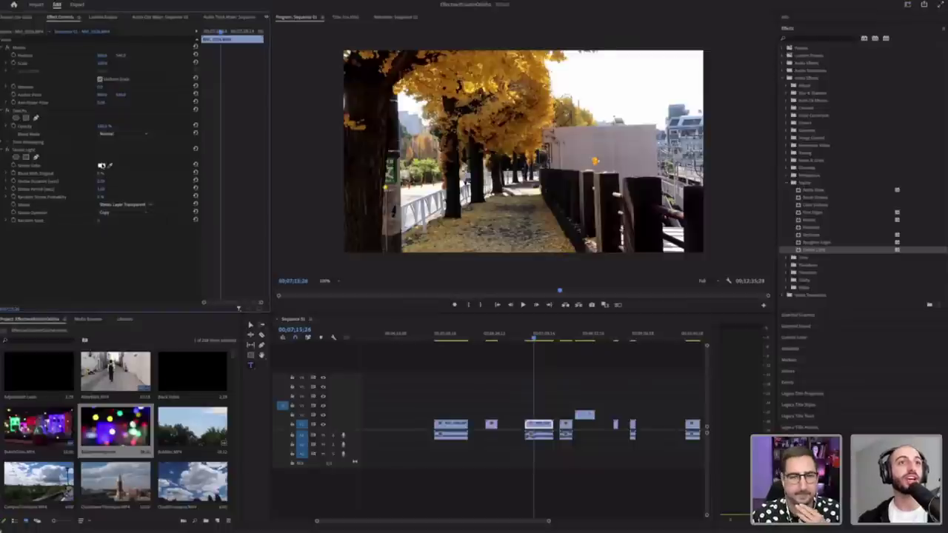
{"action": "left_click", "coordinate": [102, 165]}
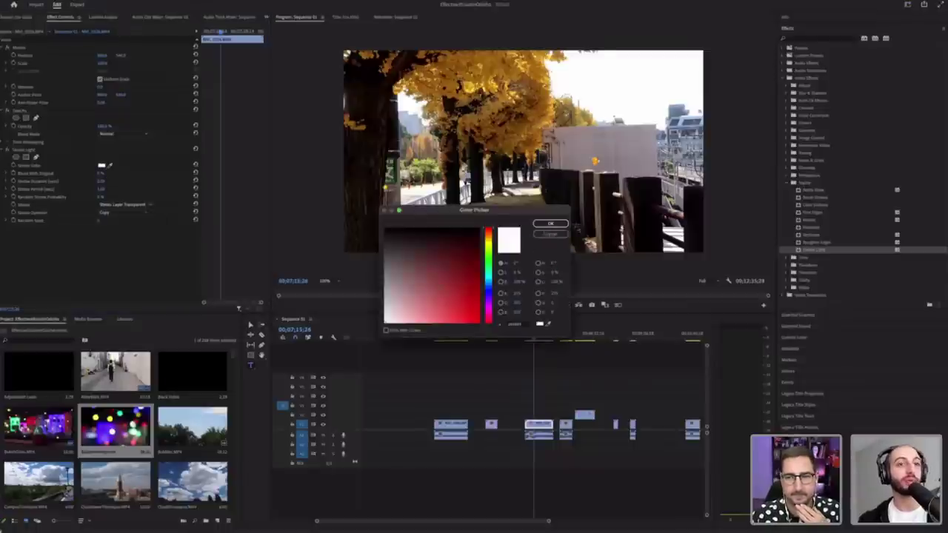
{"action": "key", "text": "Escape"}
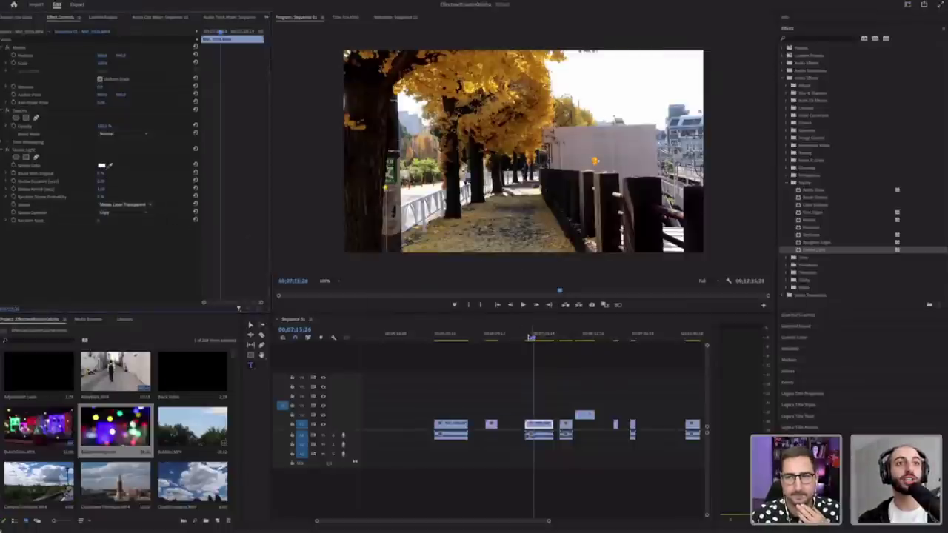
Step: Play the autumn-trees clip from near its start to examine the strobing, then park the playhead near the clip's beginning
{"action": "left_click", "coordinate": [528, 337]}
{"action": "key", "text": "space"}
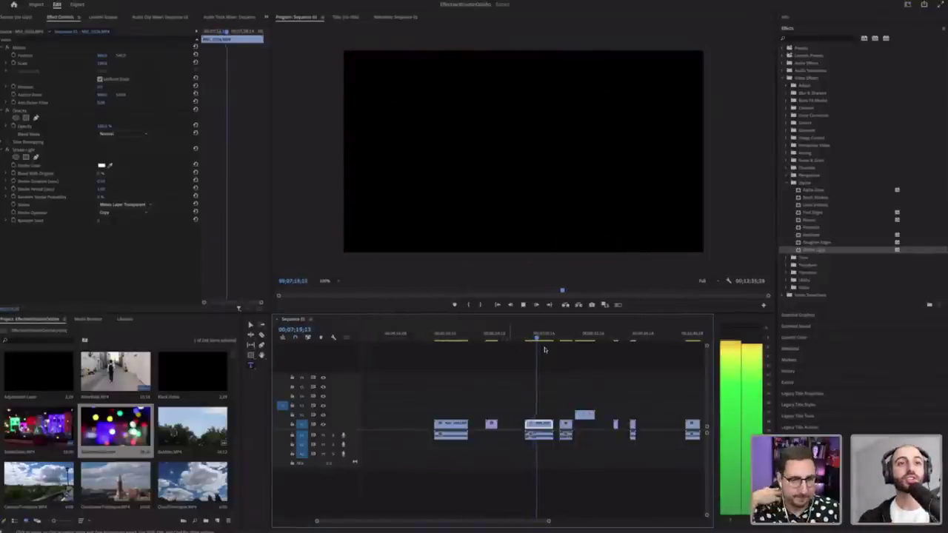
{"action": "left_click", "coordinate": [527, 339]}
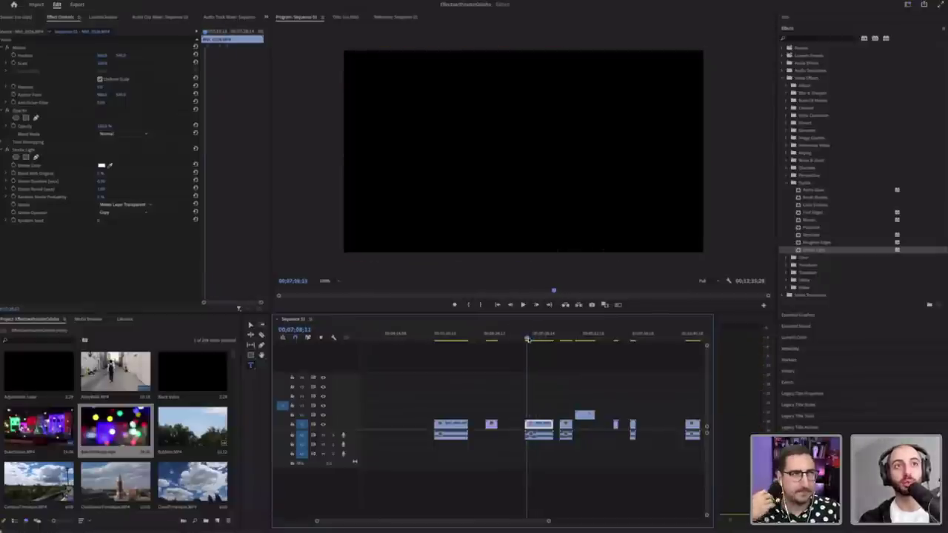
{"action": "left_click_drag", "start_coordinate": [528, 339], "coordinate": [529, 339]}
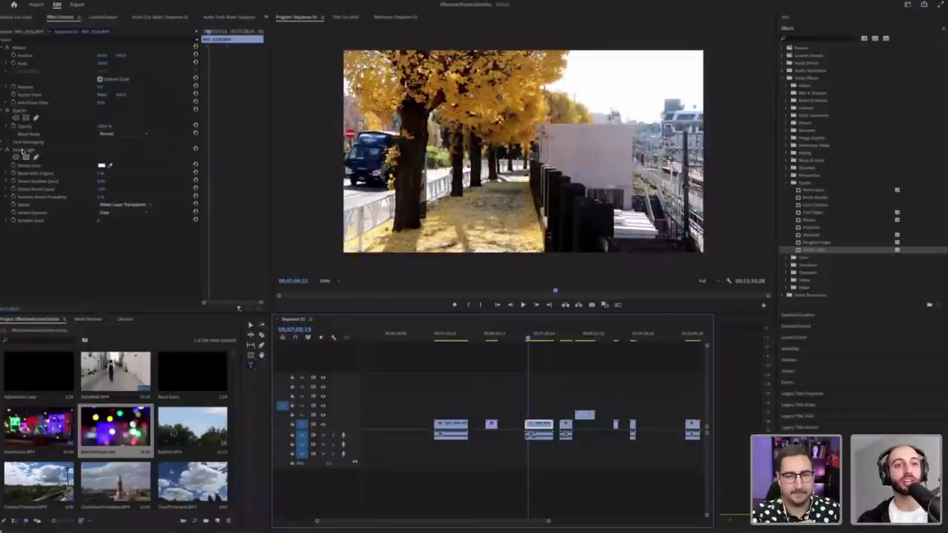
Step: Move the autumn-trees clip to the third video track, place the landscape clip on the track beneath it and play the overlap
{"action": "left_click_drag", "start_coordinate": [539, 424], "coordinate": [540, 407]}
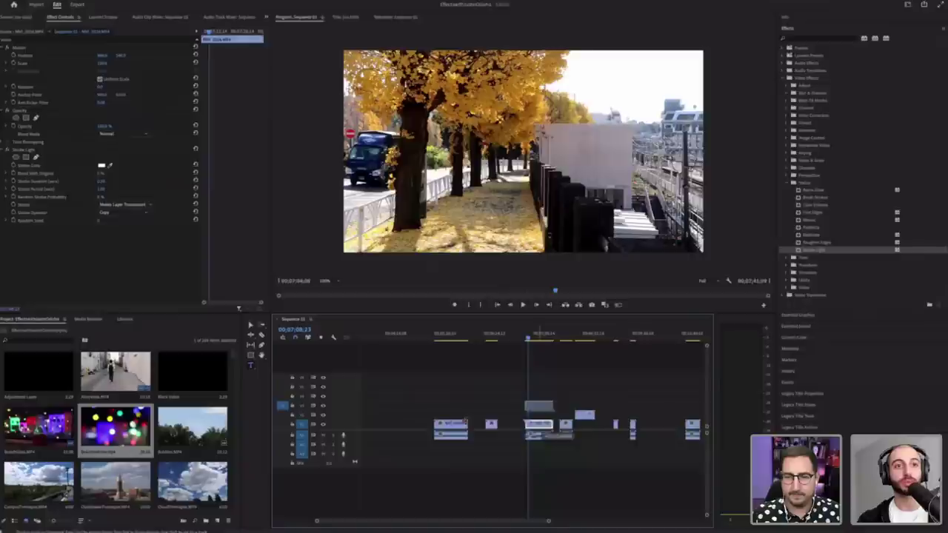
{"action": "left_click_drag", "start_coordinate": [452, 425], "coordinate": [538, 414]}
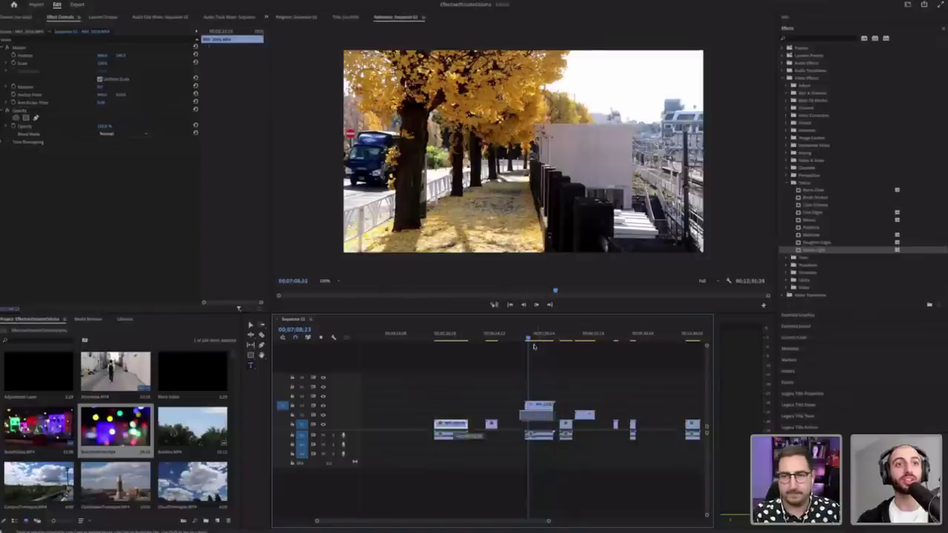
{"action": "left_click_drag", "start_coordinate": [529, 338], "coordinate": [530, 337]}
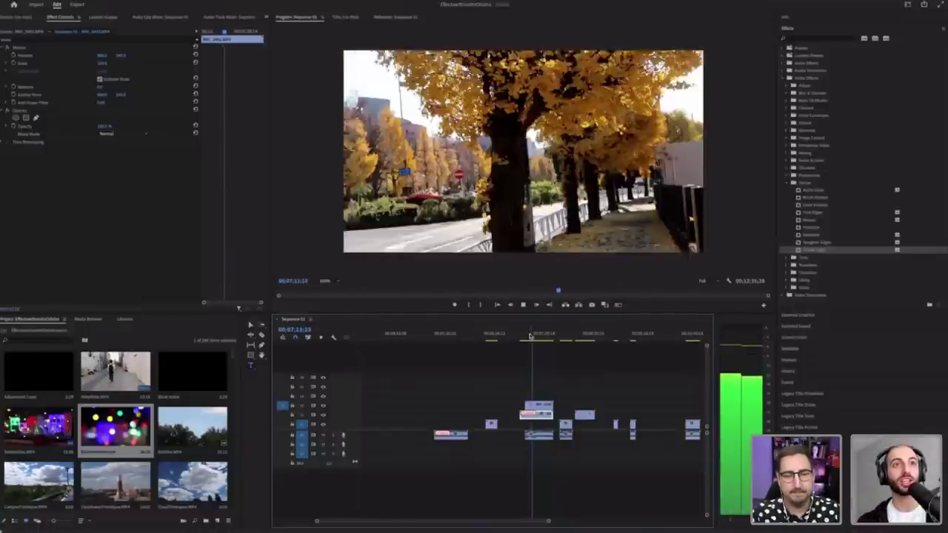
{"action": "key", "text": "space"}
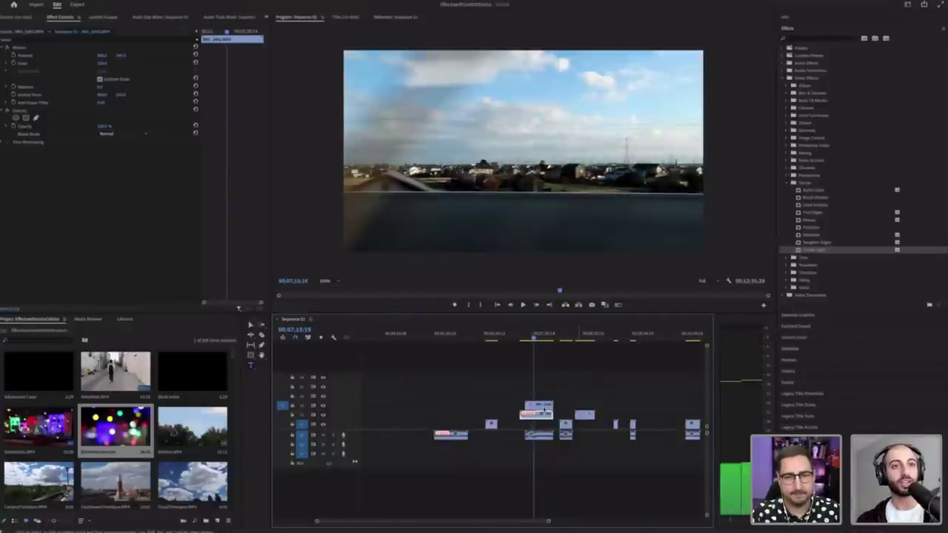
Step: Delete the autumn-trees video clip stacked above the landscape clip
{"action": "left_click", "coordinate": [541, 406]}
{"action": "key", "text": "Delete"}
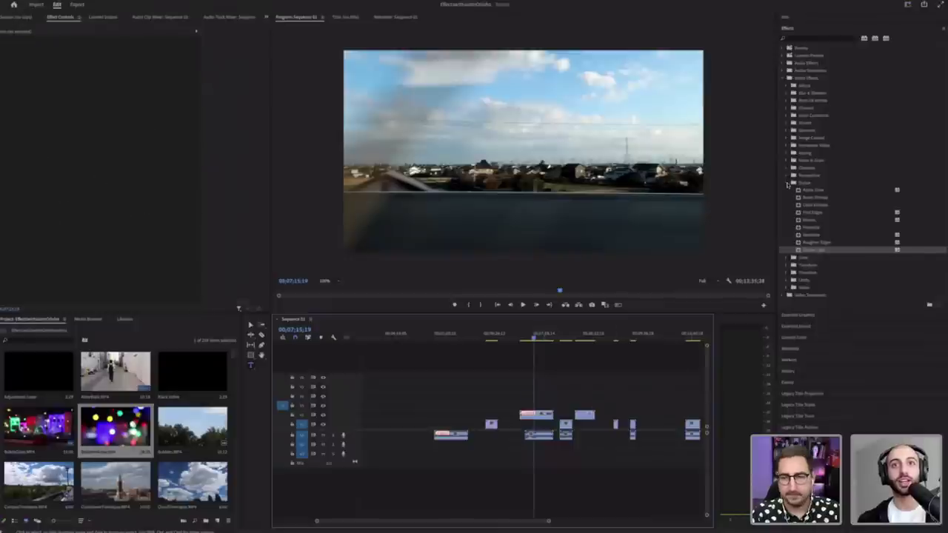
Step: Collapse the Stylize category, glance through the Time effects and search the effects by name, clearing the search at the end
{"action": "left_click", "coordinate": [788, 183]}
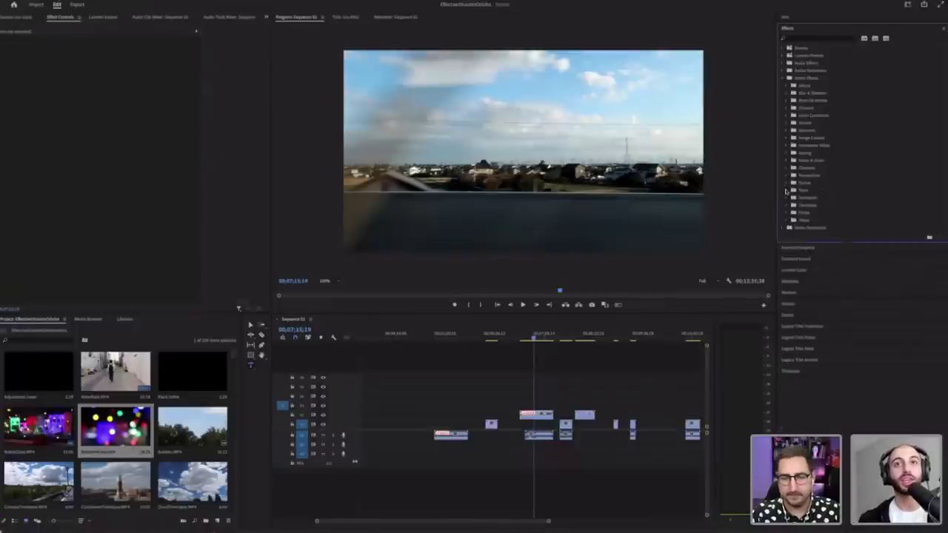
{"action": "left_click", "coordinate": [786, 192]}
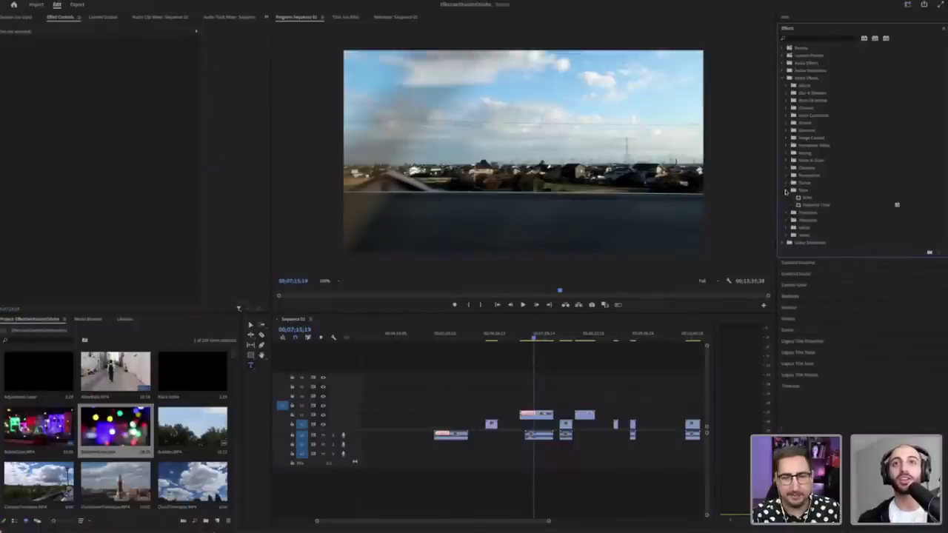
{"action": "left_click", "coordinate": [787, 191]}
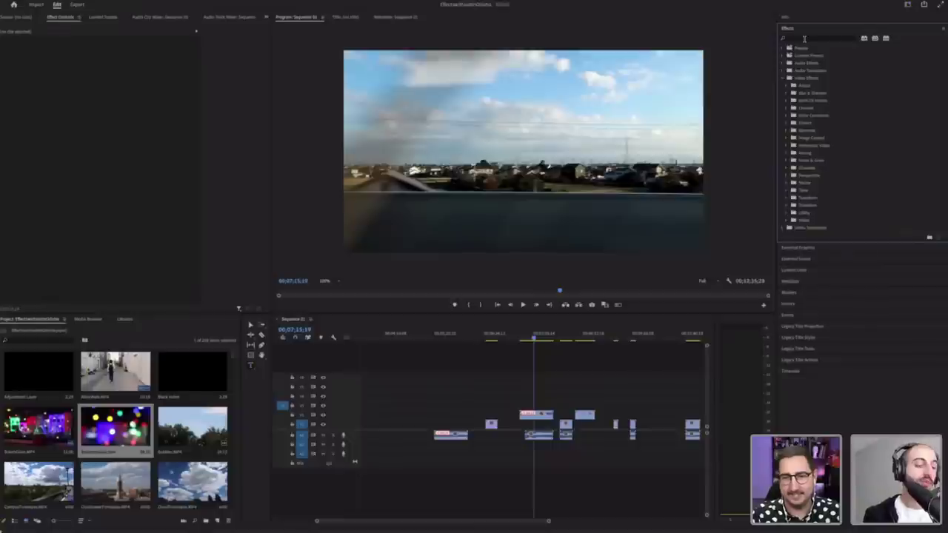
{"action": "left_click", "coordinate": [804, 38]}
{"action": "type", "text": "lens"}
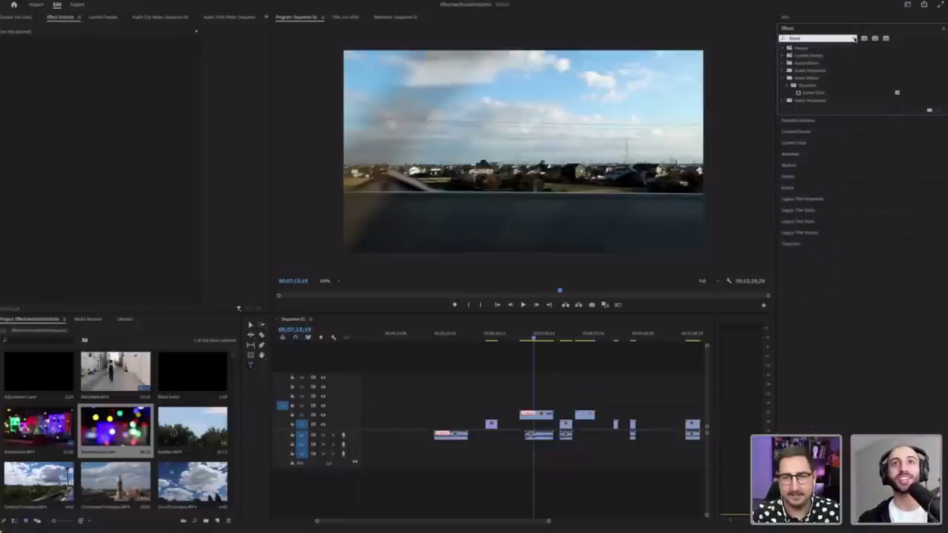
{"action": "left_click", "coordinate": [783, 79]}
{"action": "key", "text": "Escape"}
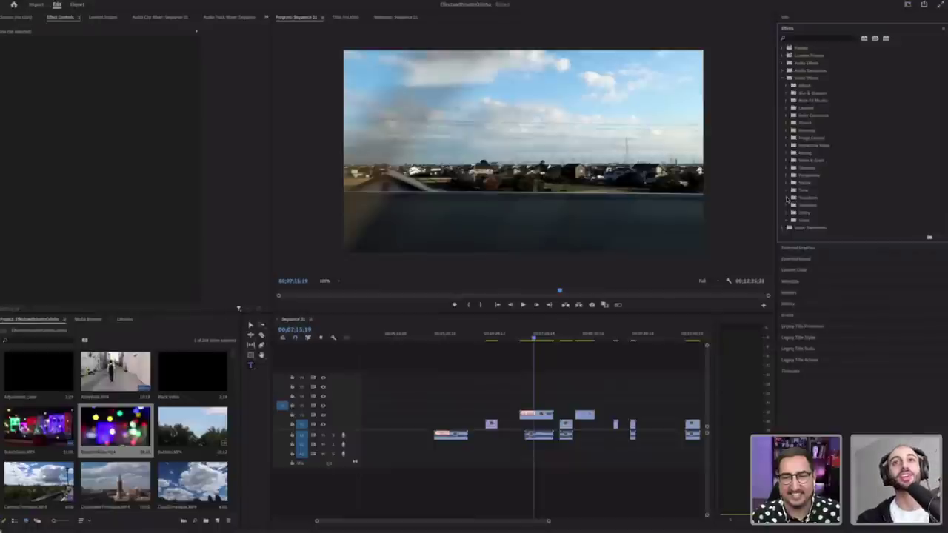
Step: Examine Echo and Posterize Time in the Time category, then collapse it and list the Transform video effects
{"action": "left_click", "coordinate": [788, 199]}
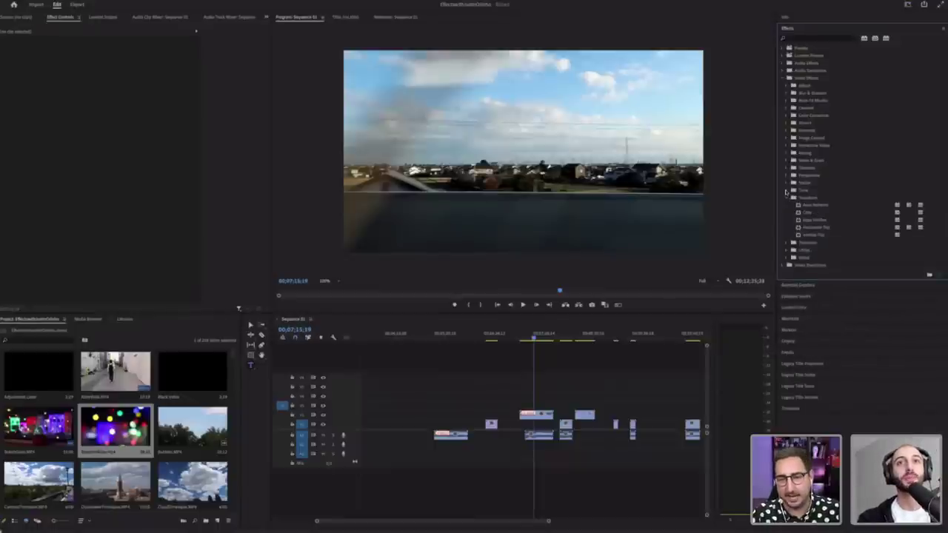
{"action": "left_click", "coordinate": [786, 197]}
{"action": "left_click", "coordinate": [787, 191]}
{"action": "left_click", "coordinate": [816, 200]}
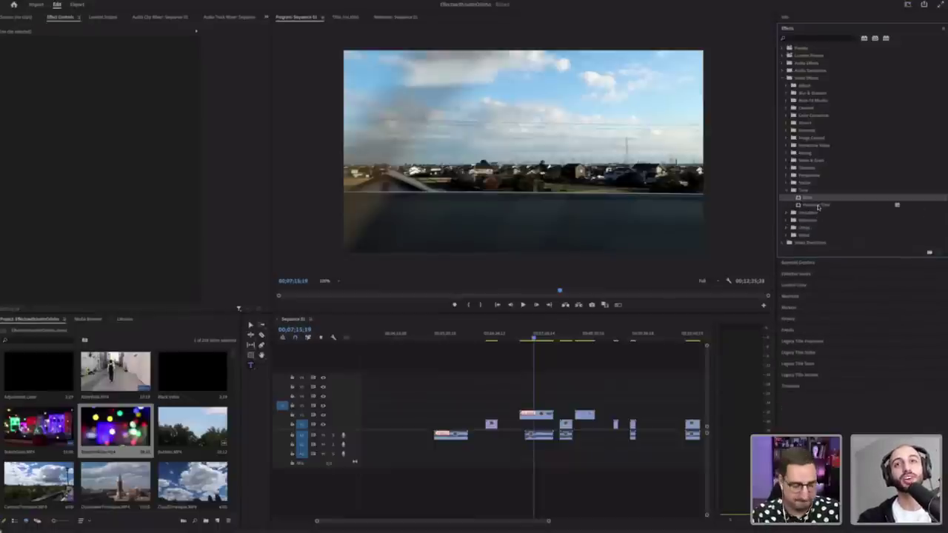
{"action": "left_click", "coordinate": [818, 206]}
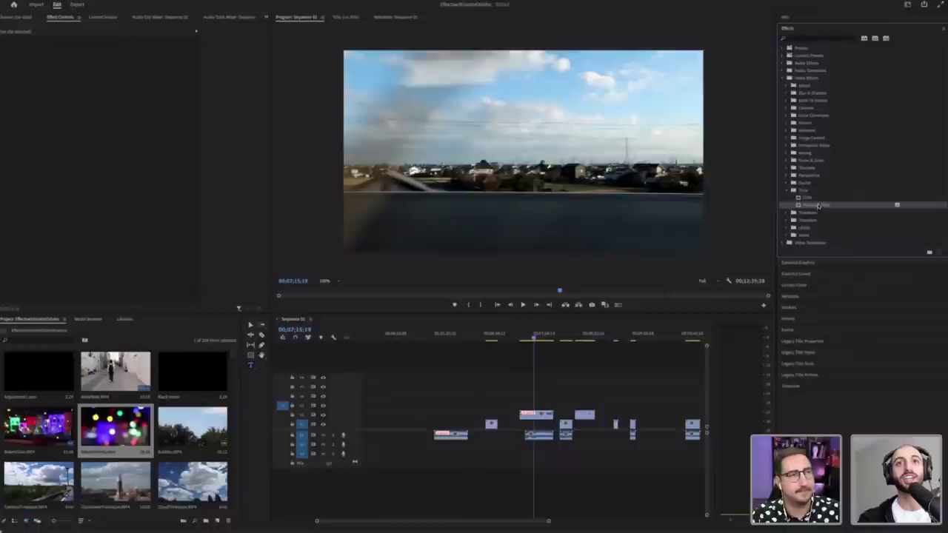
{"action": "left_click", "coordinate": [815, 199]}
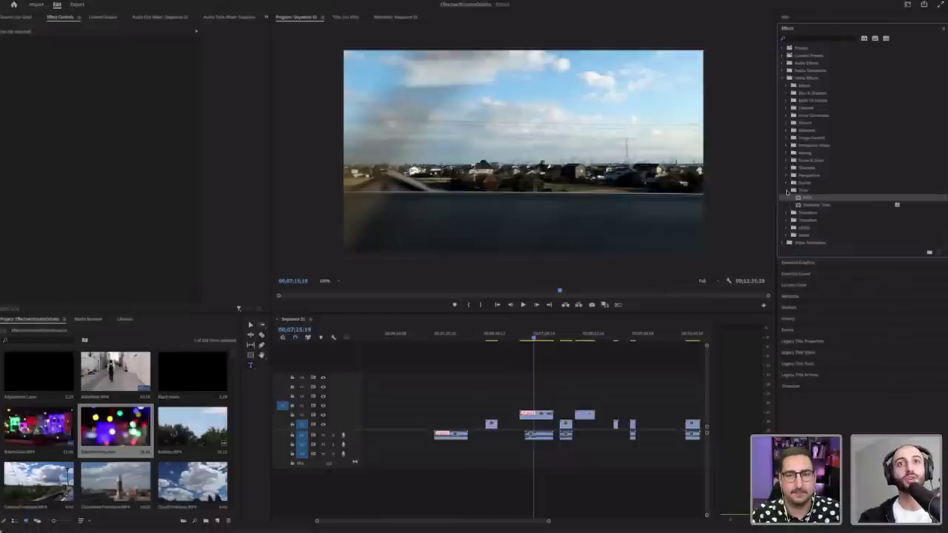
{"action": "left_click", "coordinate": [812, 205]}
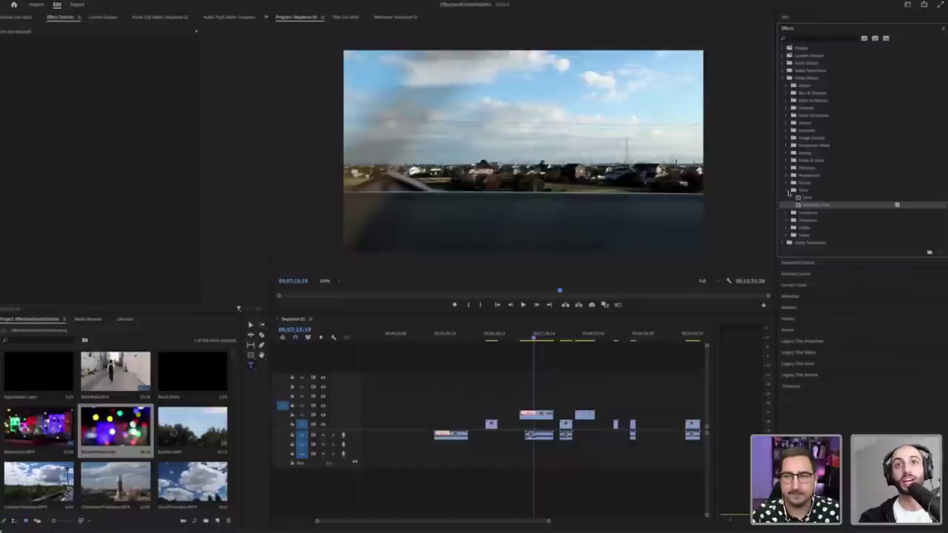
{"action": "left_click", "coordinate": [815, 199]}
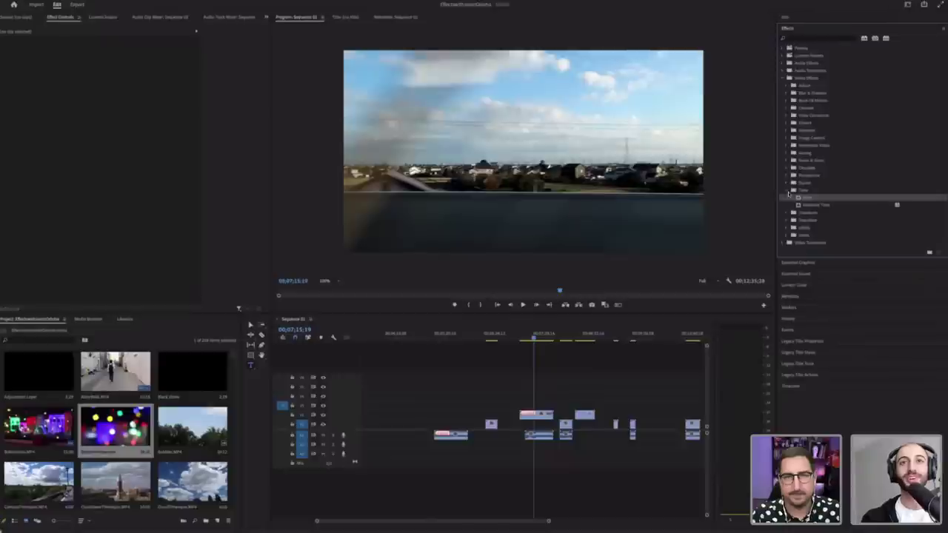
{"action": "left_click", "coordinate": [789, 191]}
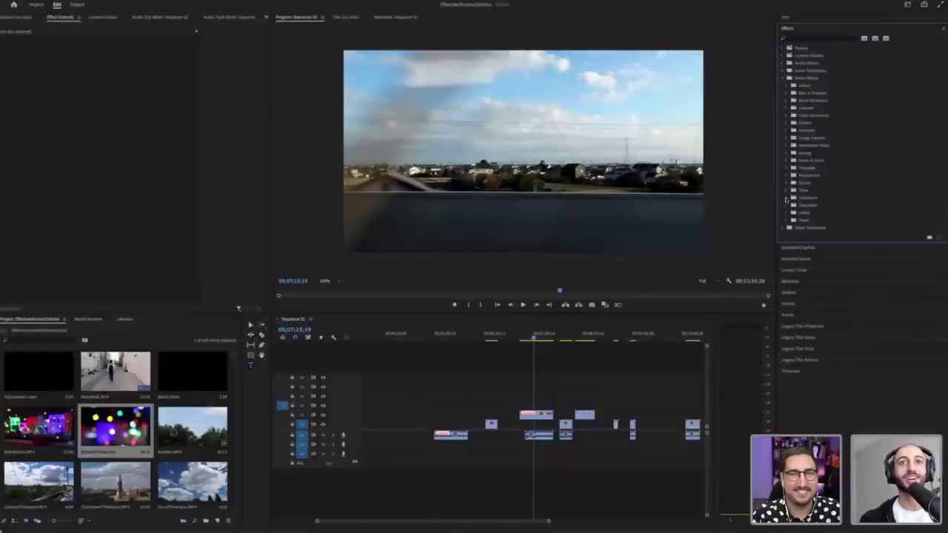
{"action": "left_click", "coordinate": [789, 199]}
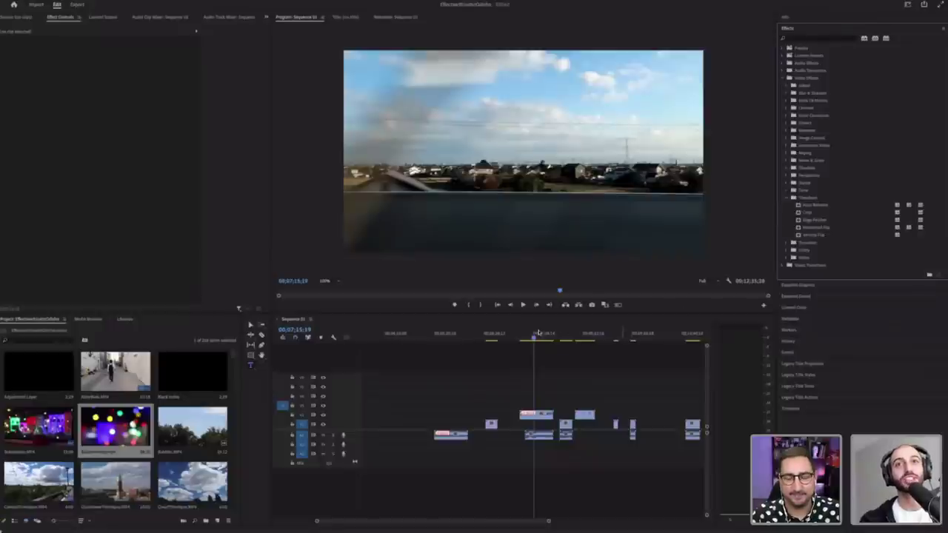
Step: Apply the Crop effect to the silver-van street clip and crop about 28% off the left, 22% off the top and 16% off the right
{"action": "left_click_drag", "start_coordinate": [546, 333], "coordinate": [589, 333]}
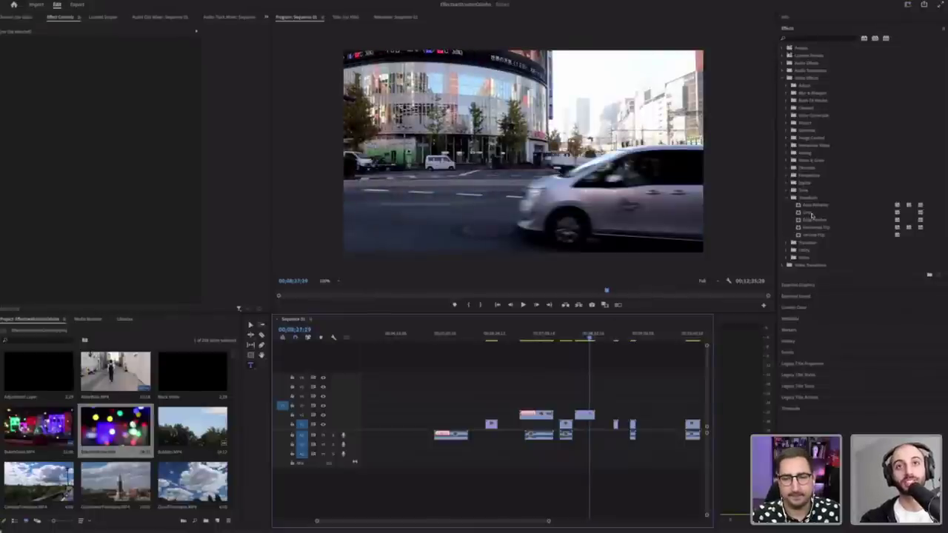
{"action": "left_click", "coordinate": [811, 213]}
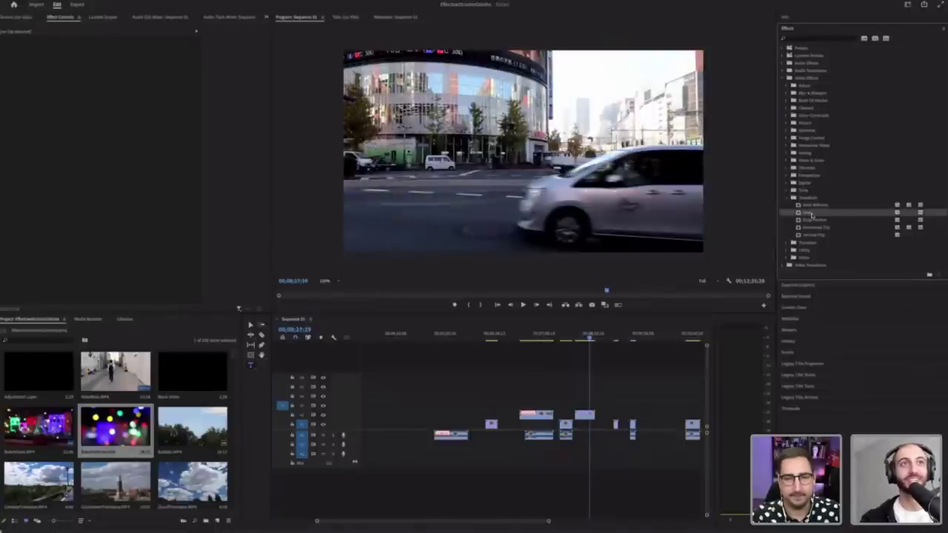
{"action": "left_click_drag", "start_coordinate": [812, 215], "coordinate": [590, 415]}
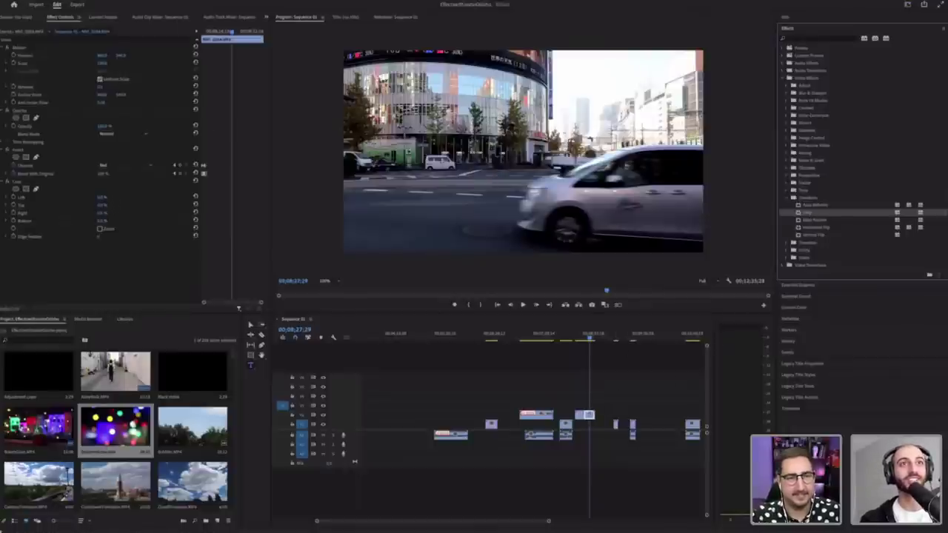
{"action": "mouse_move", "coordinate": [104, 205]}
{"action": "left_mouse_down"}
{"action": "mouse_move", "coordinate": [101, 214]}
{"action": "mouse_move", "coordinate": [124, 213]}
{"action": "mouse_move", "coordinate": [107, 213]}
{"action": "left_mouse_up"}
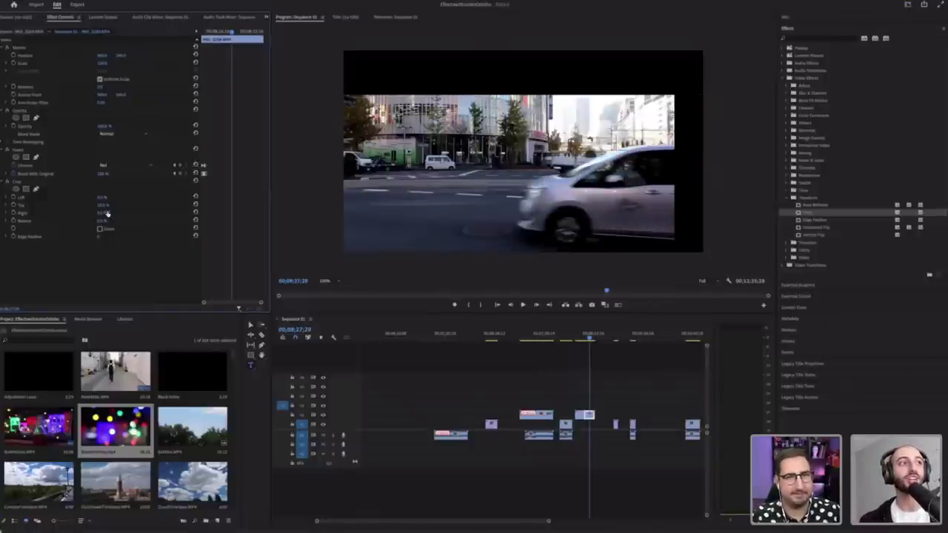
{"action": "mouse_move", "coordinate": [102, 213]}
{"action": "left_mouse_down"}
{"action": "mouse_move", "coordinate": [133, 212]}
{"action": "mouse_move", "coordinate": [115, 213]}
{"action": "mouse_move", "coordinate": [140, 197]}
{"action": "mouse_move", "coordinate": [108, 198]}
{"action": "left_mouse_up"}
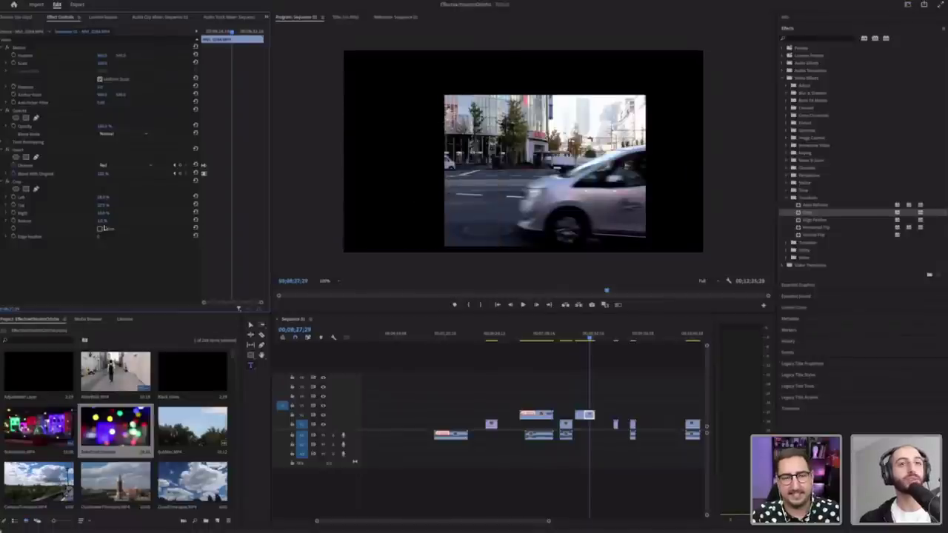
Step: Toggle the Crop effect's Zoom option on and off, and try Edge Feather before setting it back to 0
{"action": "left_click", "coordinate": [99, 229]}
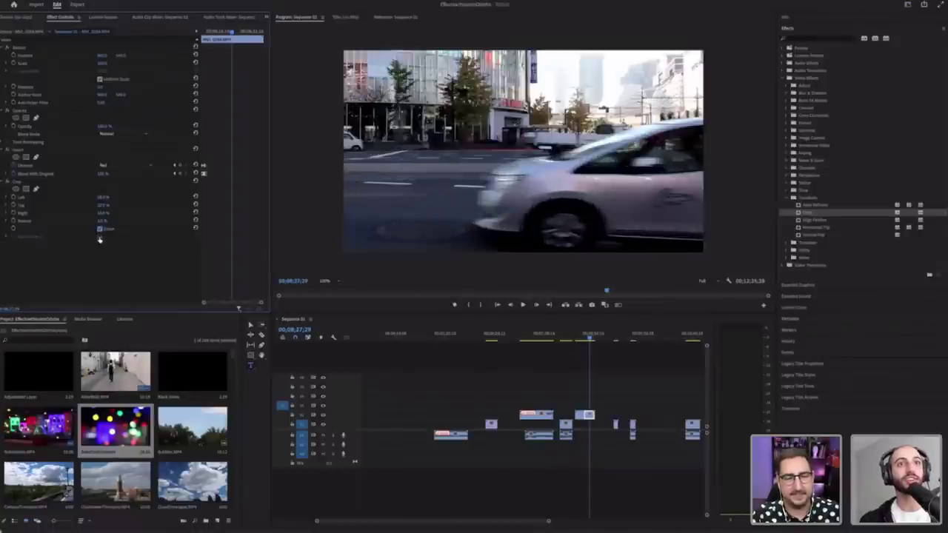
{"action": "left_click", "coordinate": [99, 229]}
{"action": "mouse_move", "coordinate": [99, 236]}
{"action": "left_mouse_down"}
{"action": "mouse_move", "coordinate": [123, 236]}
{"action": "mouse_move", "coordinate": [107, 237]}
{"action": "left_mouse_up"}
{"action": "type", "text": "0"}
{"action": "key", "text": "Return"}
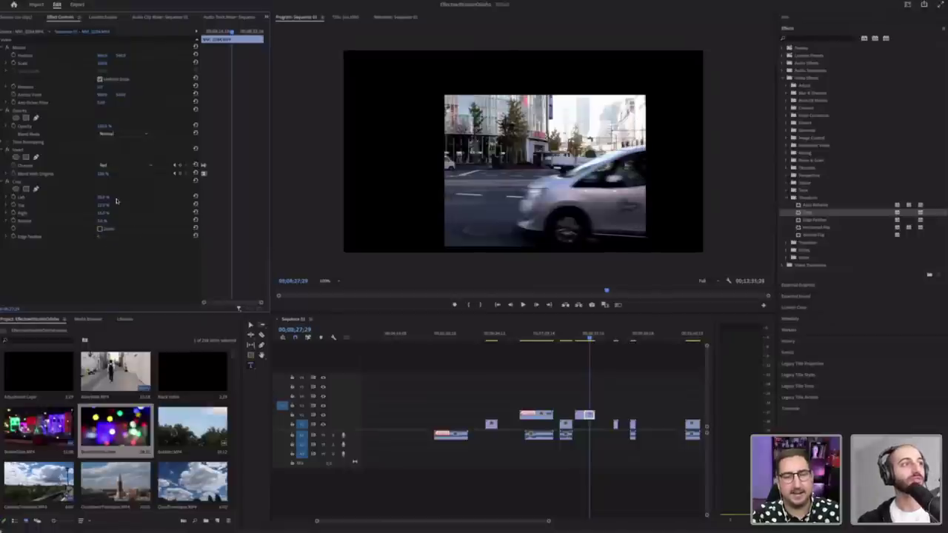
Step: Move and reshape the van clip's crop box directly in the preview, keeping only the lower-right part of the frame with the van
{"action": "left_click", "coordinate": [21, 196]}
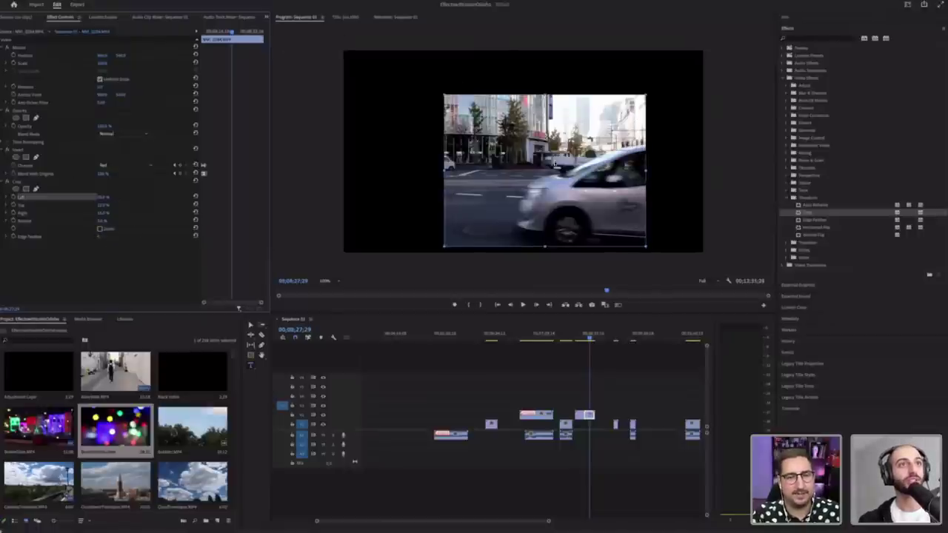
{"action": "left_click_drag", "start_coordinate": [555, 165], "coordinate": [581, 166]}
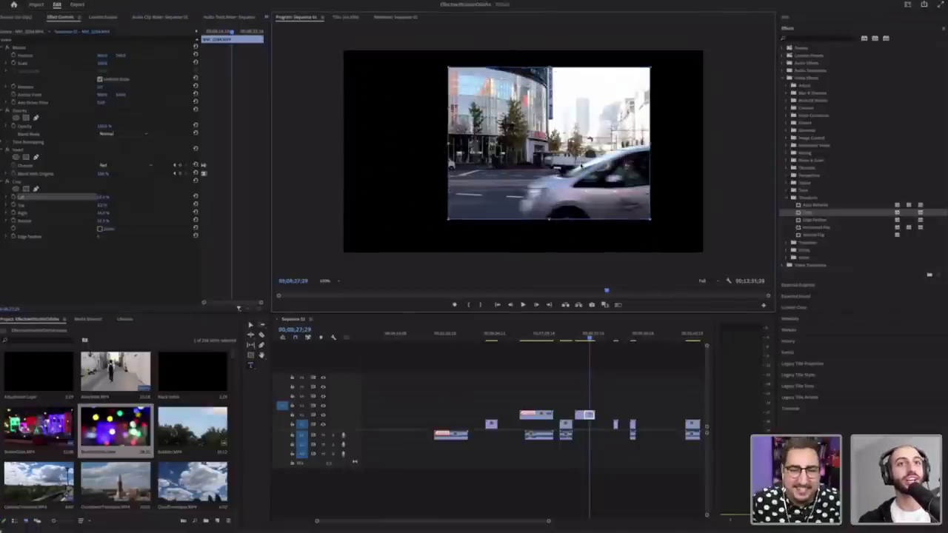
{"action": "left_click_drag", "start_coordinate": [643, 173], "coordinate": [509, 167]}
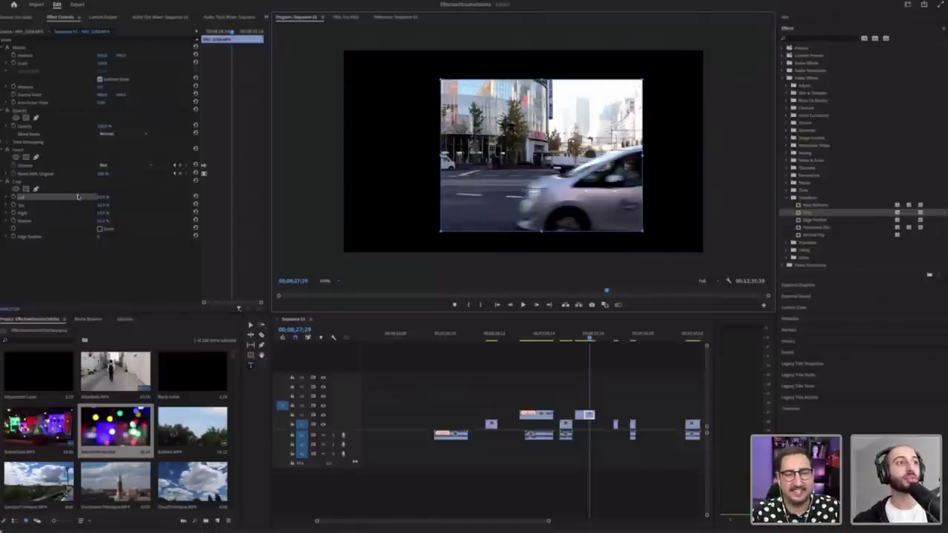
{"action": "left_click", "coordinate": [116, 257]}
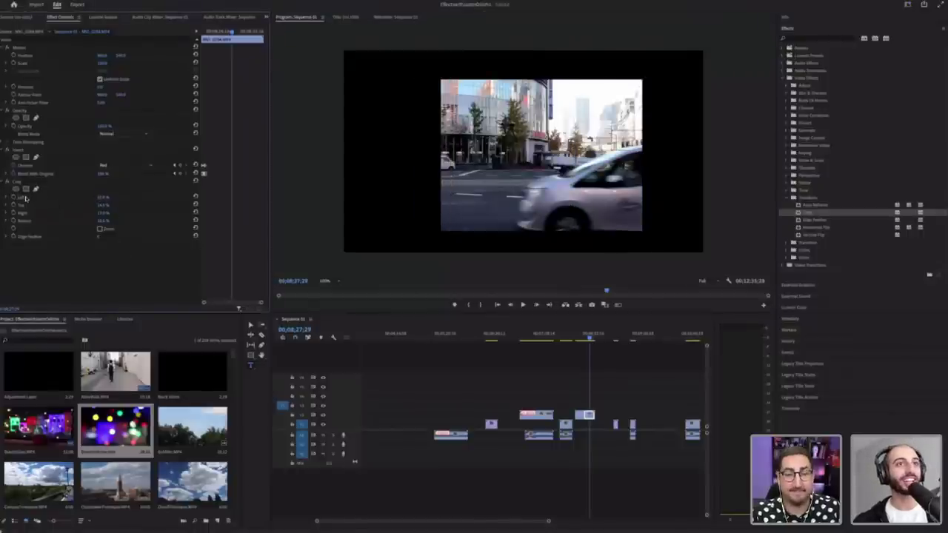
{"action": "left_click", "coordinate": [183, 194]}
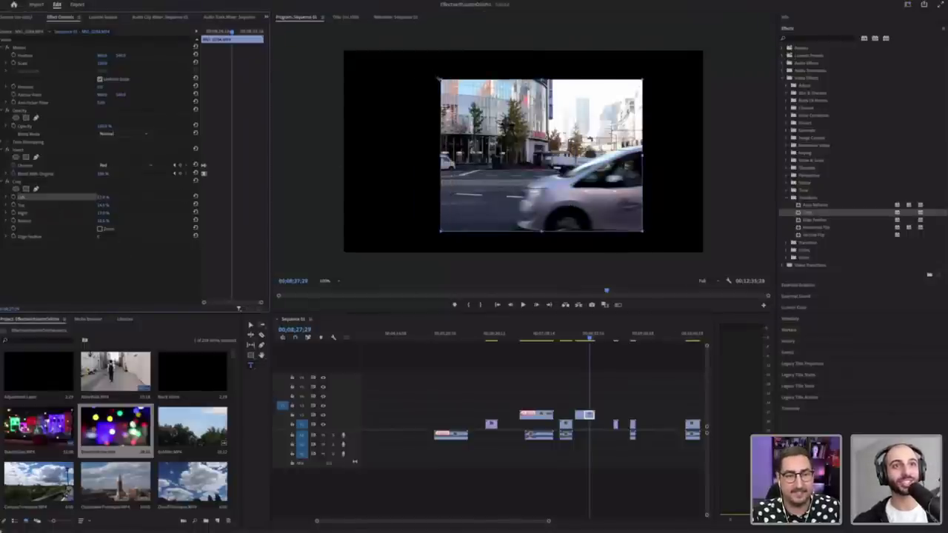
{"action": "left_click_drag", "start_coordinate": [442, 80], "coordinate": [568, 172]}
{"action": "left_click_drag", "start_coordinate": [438, 128], "coordinate": [611, 188]}
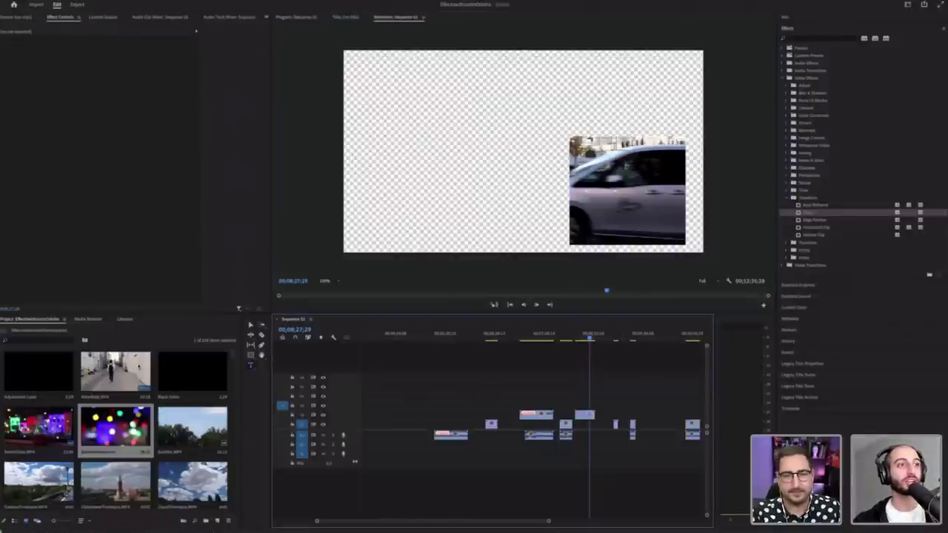
Step: Place the night park path clip on the track beneath the cropped van clip and shift the van clip's horizontal position leftward
{"action": "scroll", "coordinate": [231, 355], "scroll_direction": "down", "scroll_amount": 10}
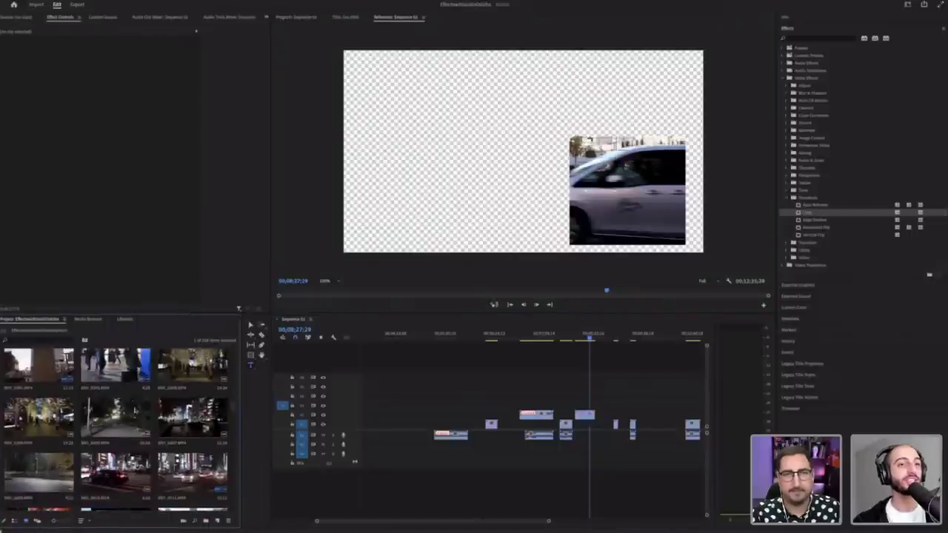
{"action": "left_click_drag", "start_coordinate": [135, 411], "coordinate": [585, 426]}
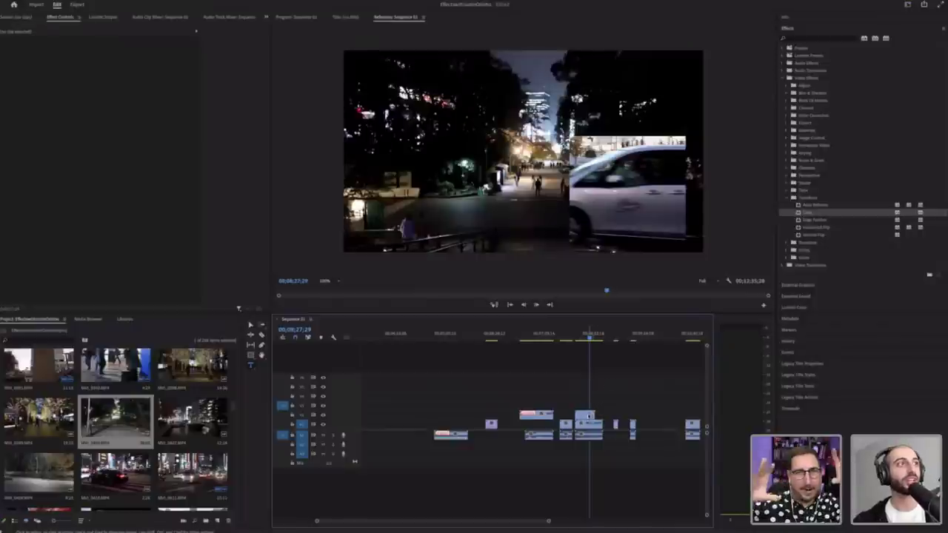
{"action": "left_click", "coordinate": [587, 416]}
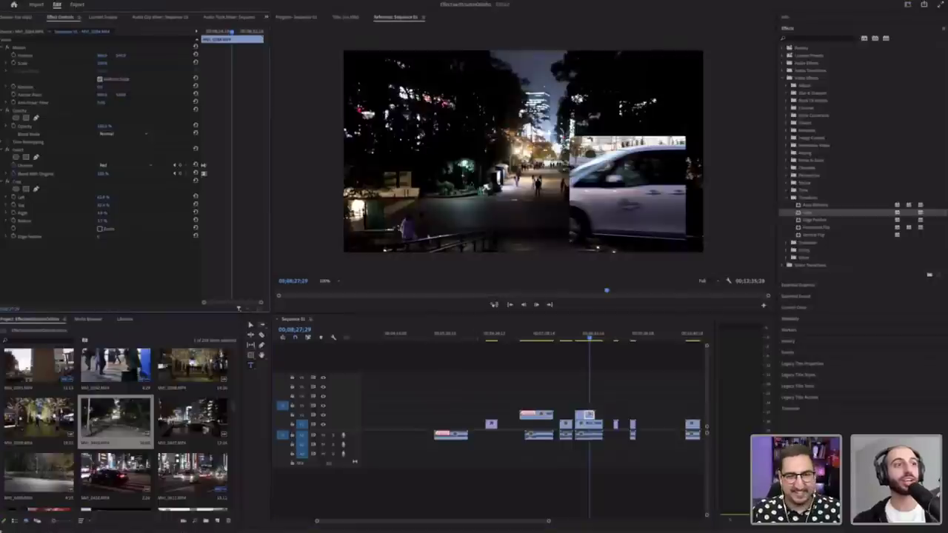
{"action": "mouse_move", "coordinate": [102, 56]}
{"action": "left_mouse_down"}
{"action": "mouse_move", "coordinate": [8, 55]}
{"action": "mouse_move", "coordinate": [90, 56]}
{"action": "left_mouse_up"}
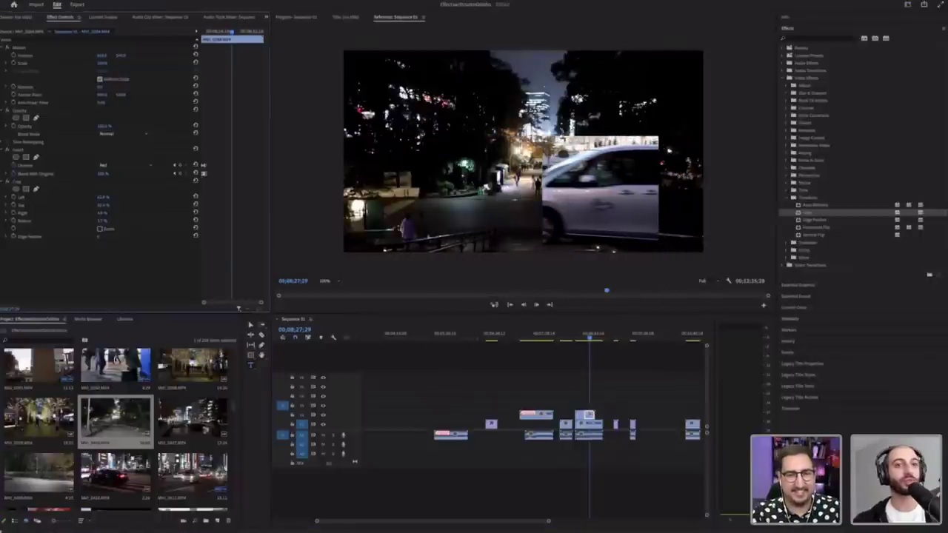
Step: Add the night street-singer clip on the track above the cropped van clip and delete the van clip
{"action": "left_click_drag", "start_coordinate": [116, 366], "coordinate": [588, 405]}
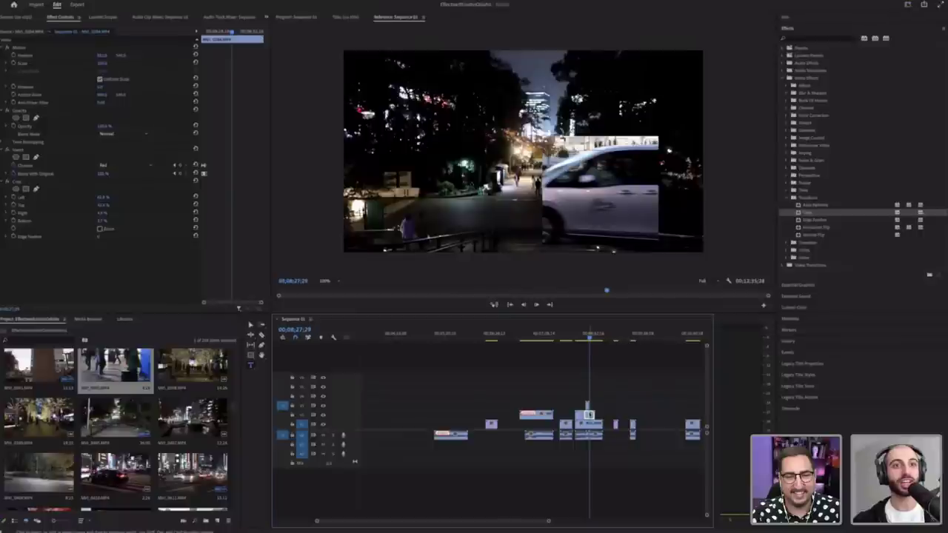
{"action": "key", "text": "Delete"}
Step: Apply Crop to the street-singer clip and narrow its crop box around the singer, about 57% off the left and 15% off the right
{"action": "left_click", "coordinate": [587, 406]}
{"action": "left_click_drag", "start_coordinate": [590, 337], "coordinate": [589, 337]}
{"action": "left_click_drag", "start_coordinate": [801, 227], "coordinate": [587, 407]}
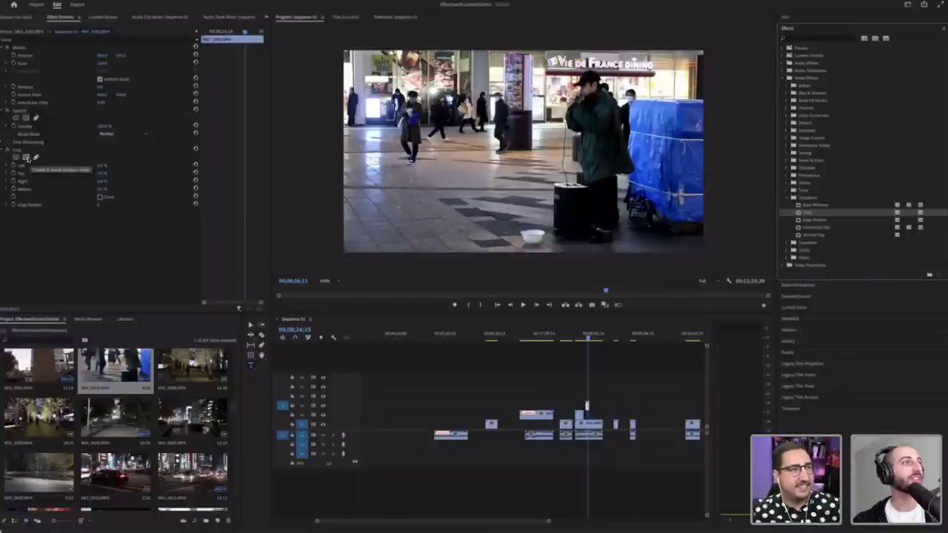
{"action": "left_click", "coordinate": [35, 169]}
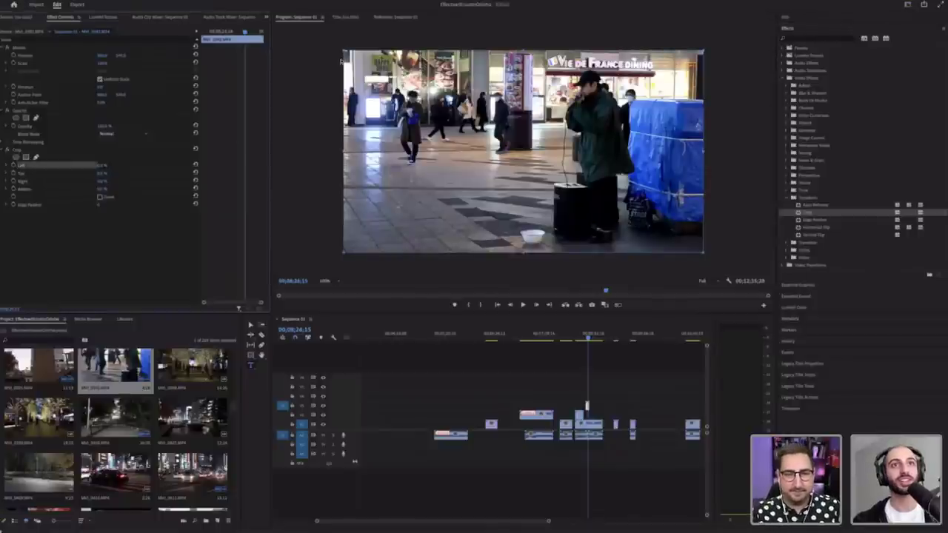
{"action": "left_click_drag", "start_coordinate": [343, 51], "coordinate": [546, 63]}
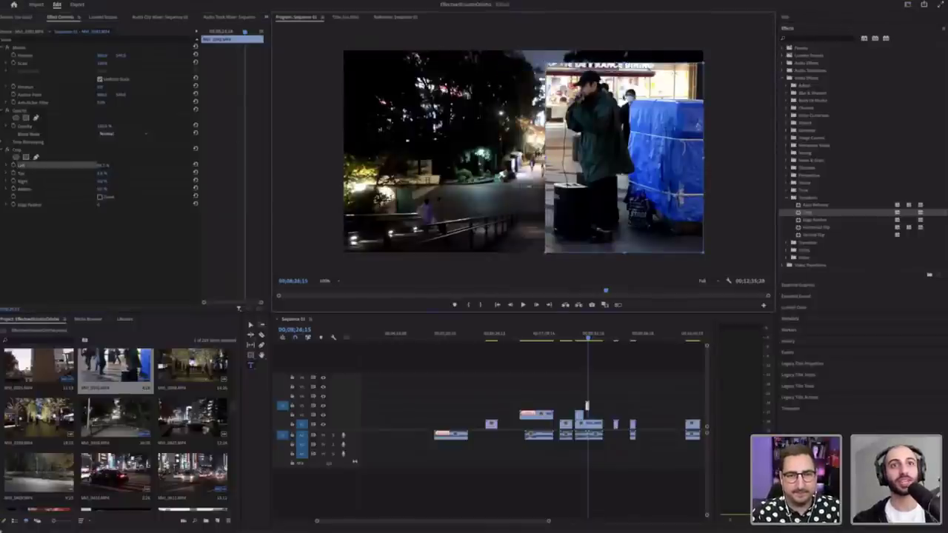
{"action": "left_click_drag", "start_coordinate": [675, 246], "coordinate": [622, 226]}
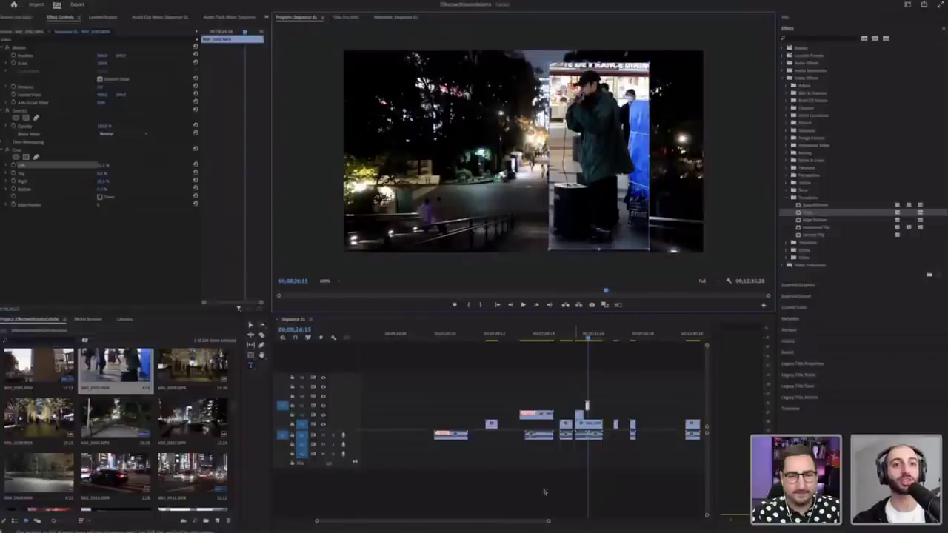
Step: Play the cropped street-singer clip over the night park footage
{"action": "left_click_drag", "start_coordinate": [549, 522], "coordinate": [491, 522]}
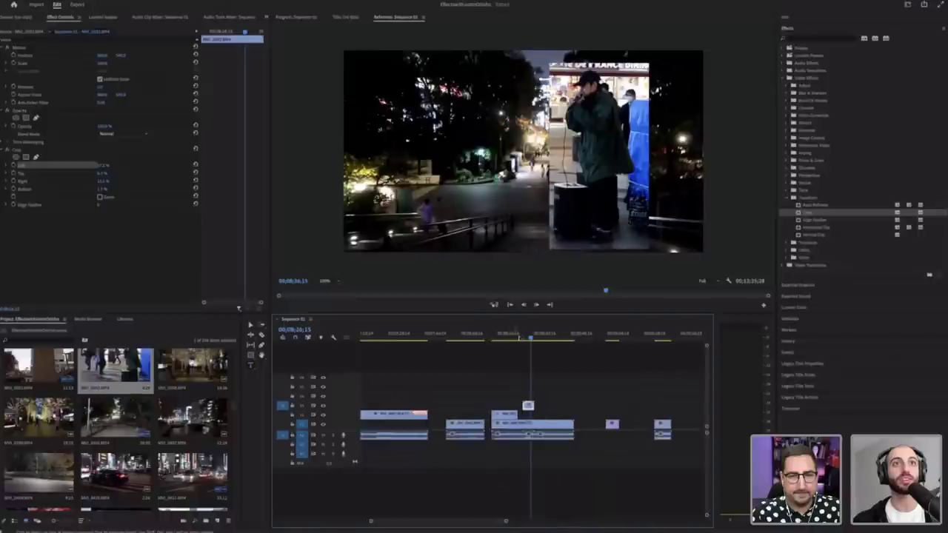
{"action": "left_click", "coordinate": [524, 336]}
{"action": "key", "text": "shift+4"}
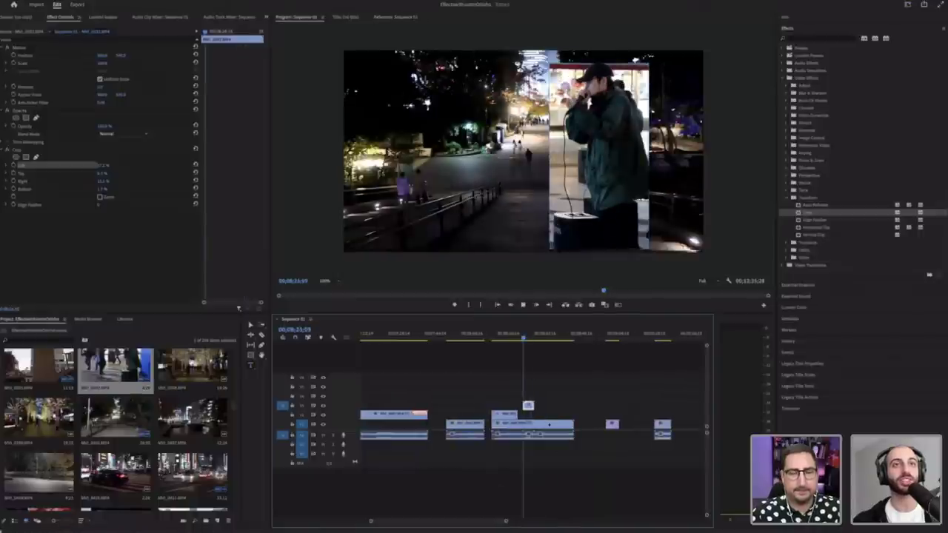
{"action": "key", "text": "space"}
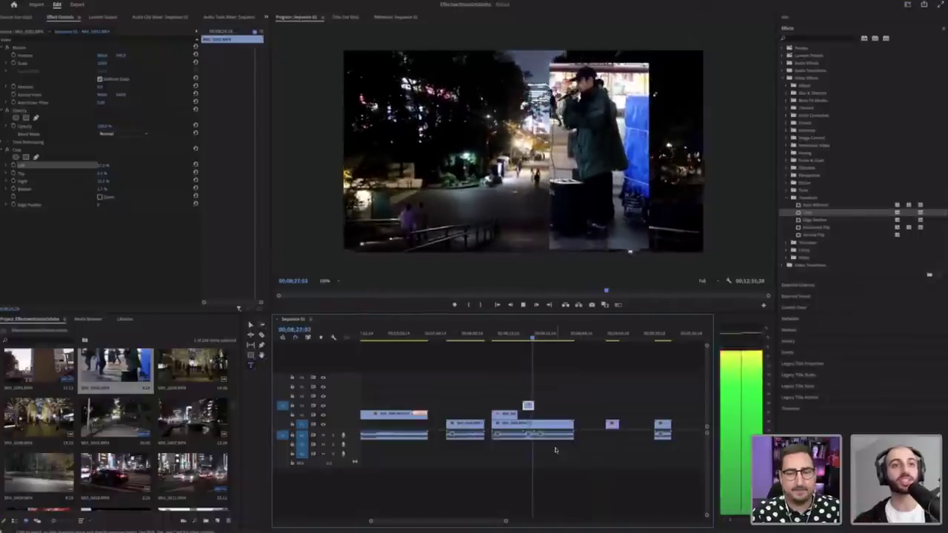
{"action": "key", "text": "space"}
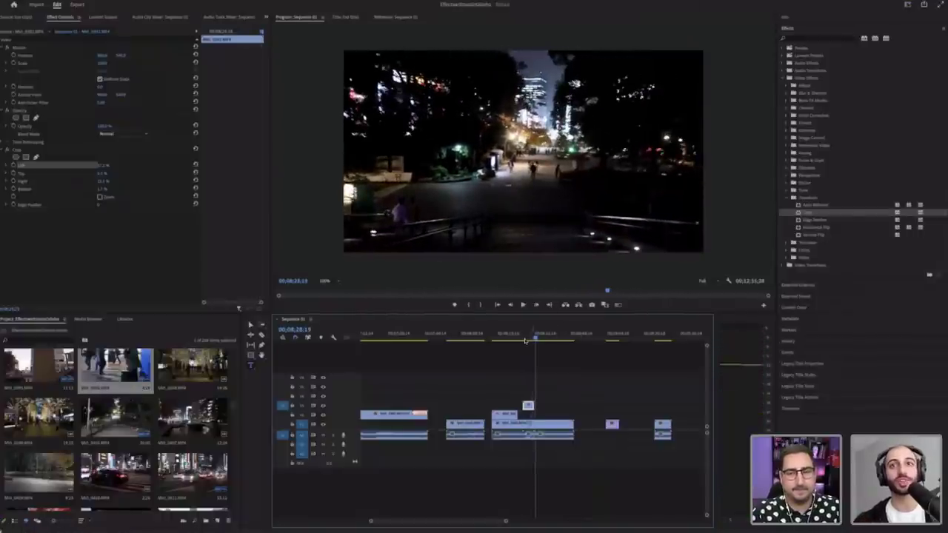
Step: Apply Horizontal Flip to the cropped street-singer clip and play it back
{"action": "left_click_drag", "start_coordinate": [529, 338], "coordinate": [524, 339]}
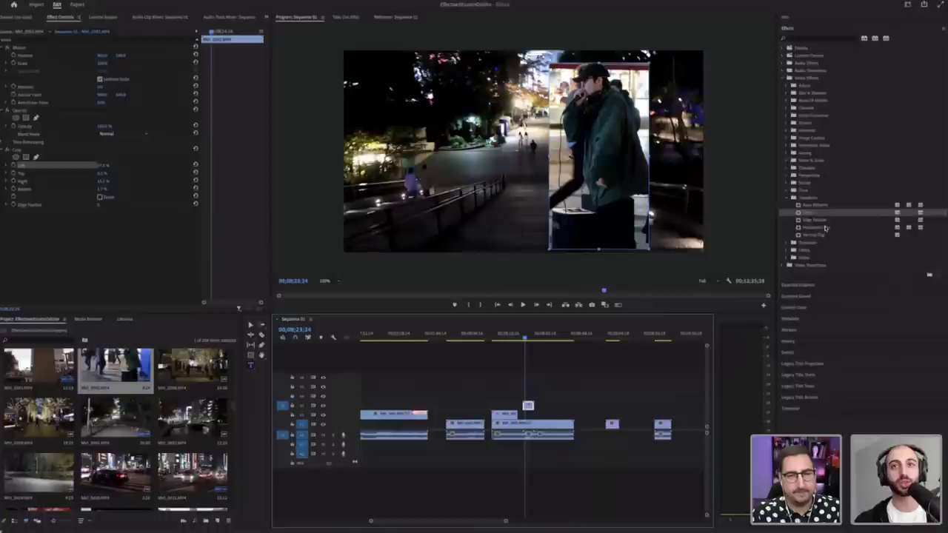
{"action": "left_click_drag", "start_coordinate": [831, 229], "coordinate": [527, 405]}
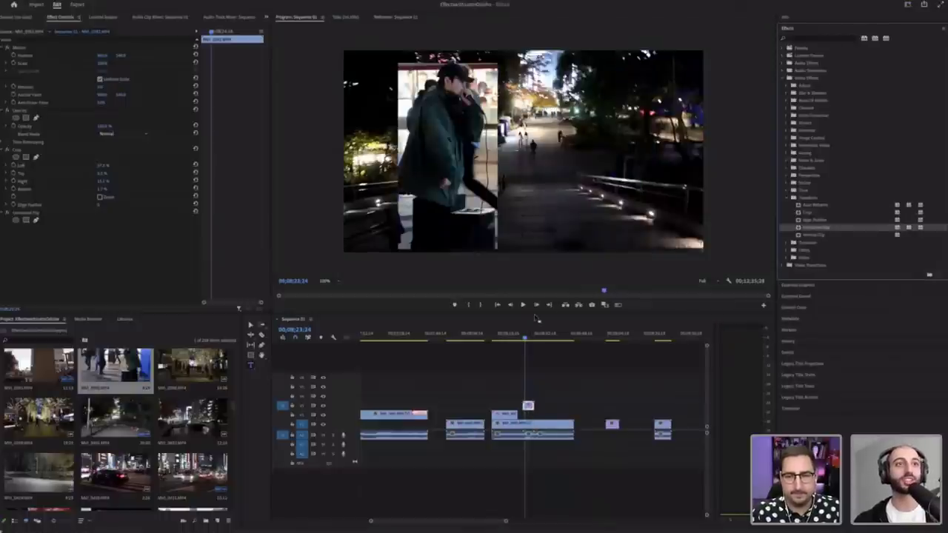
{"action": "key", "text": "space"}
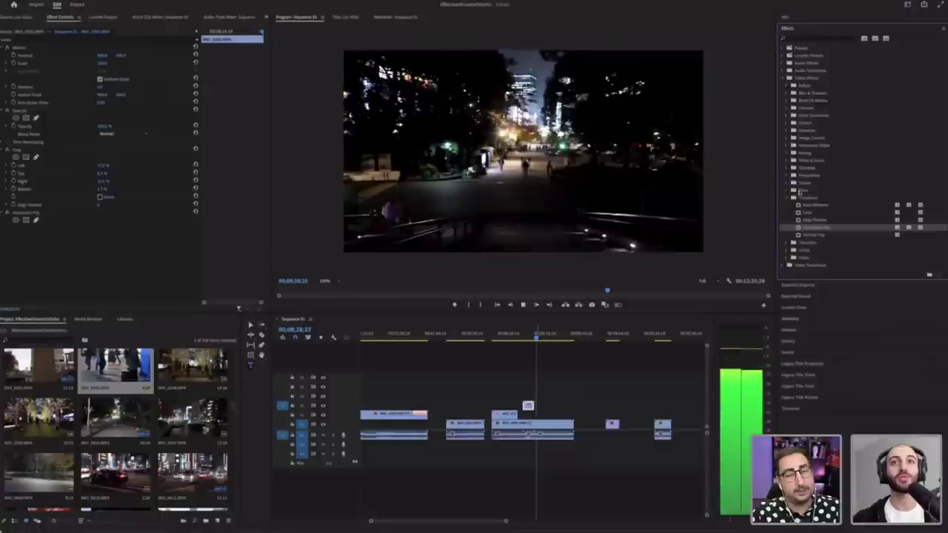
{"action": "key", "text": "space"}
Step: Collapse the Transform category and look through the sequence for another demo clip, ending on the crowded street-crossing clip
{"action": "left_click", "coordinate": [787, 199]}
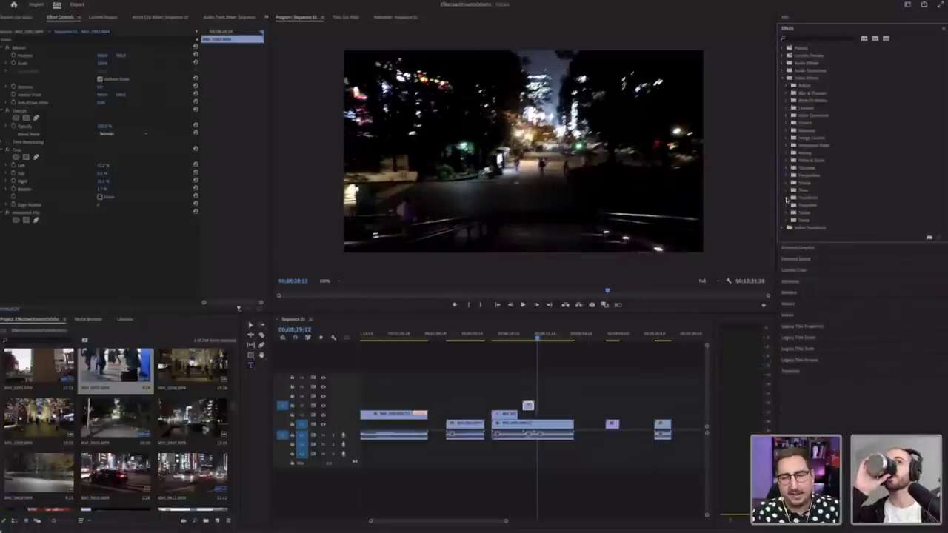
{"action": "key", "text": "space"}
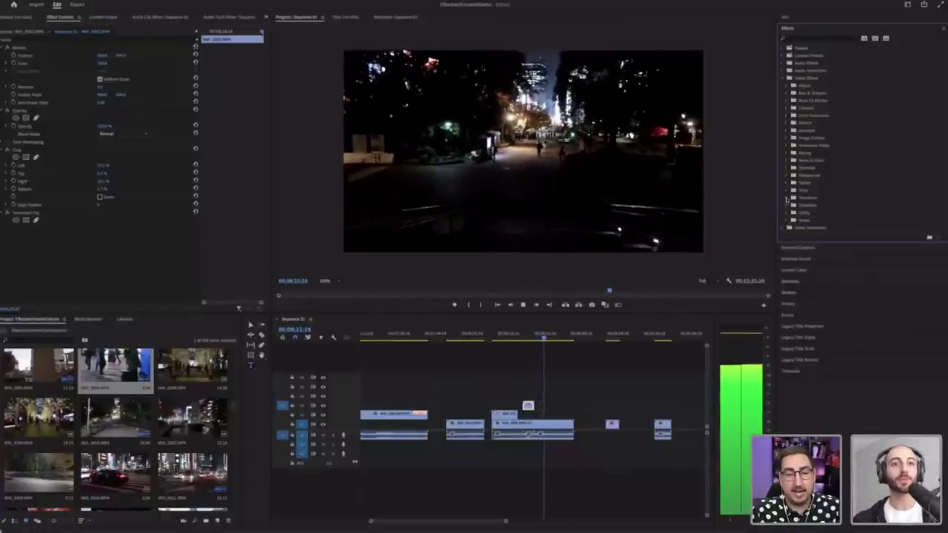
{"action": "key", "text": "space"}
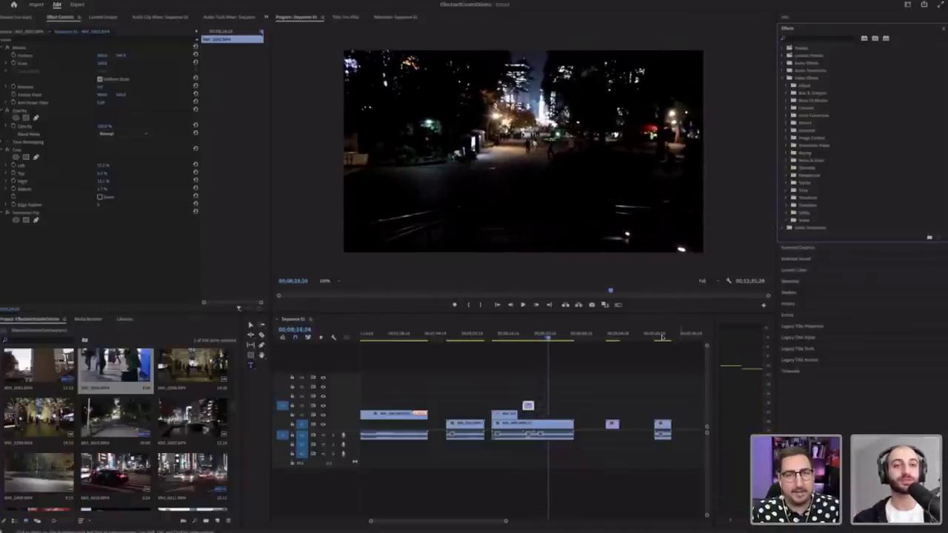
{"action": "left_click", "coordinate": [661, 337]}
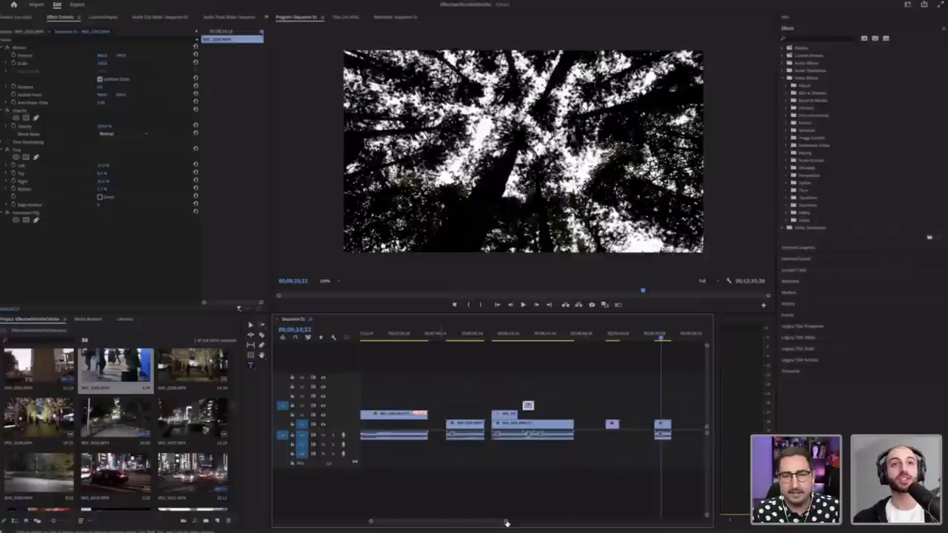
{"action": "left_click_drag", "start_coordinate": [534, 332], "coordinate": [529, 334]}
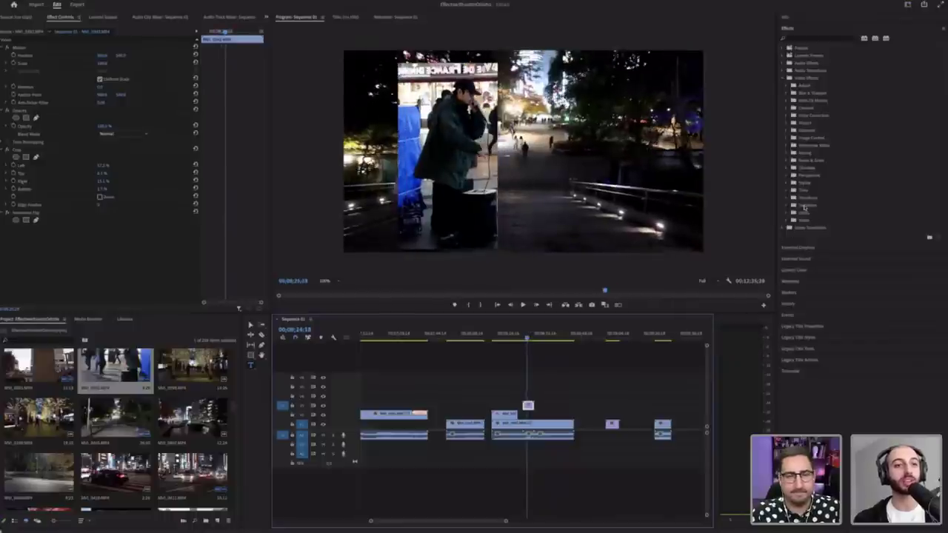
{"action": "left_click_drag", "start_coordinate": [506, 521], "coordinate": [593, 517]}
{"action": "left_click_drag", "start_coordinate": [604, 333], "coordinate": [639, 334]}
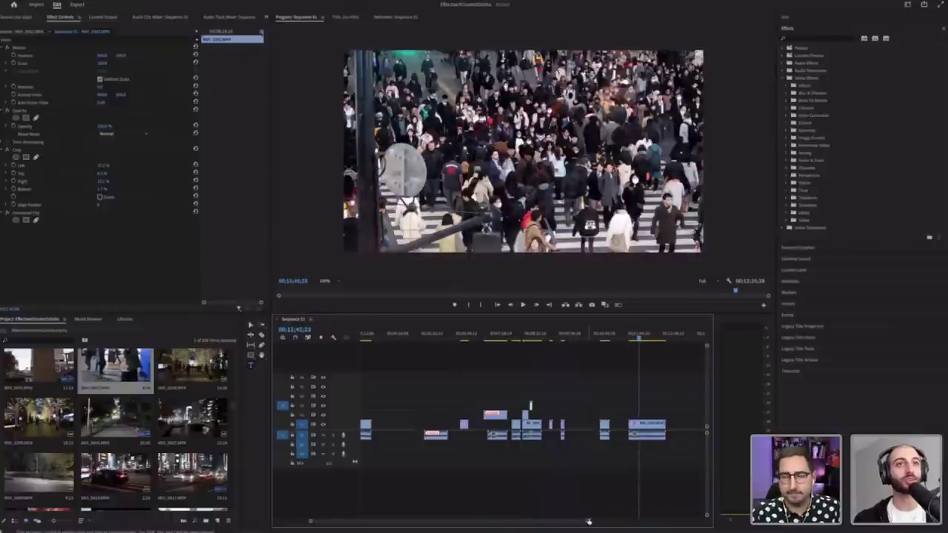
Step: Return to the start of the sequence, expand the Transition effects category and glance into Video Transitions
{"action": "left_click_drag", "start_coordinate": [589, 522], "coordinate": [675, 520]}
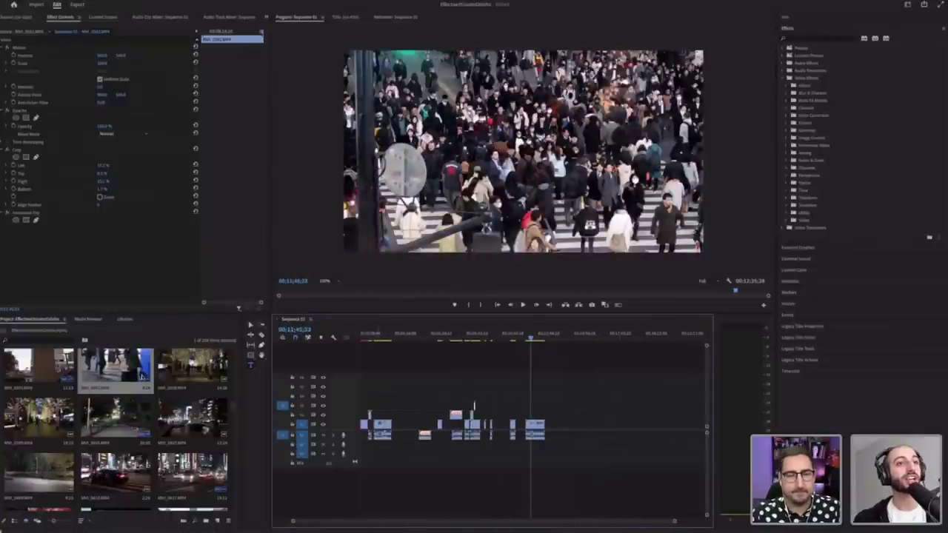
{"action": "key", "text": "Home"}
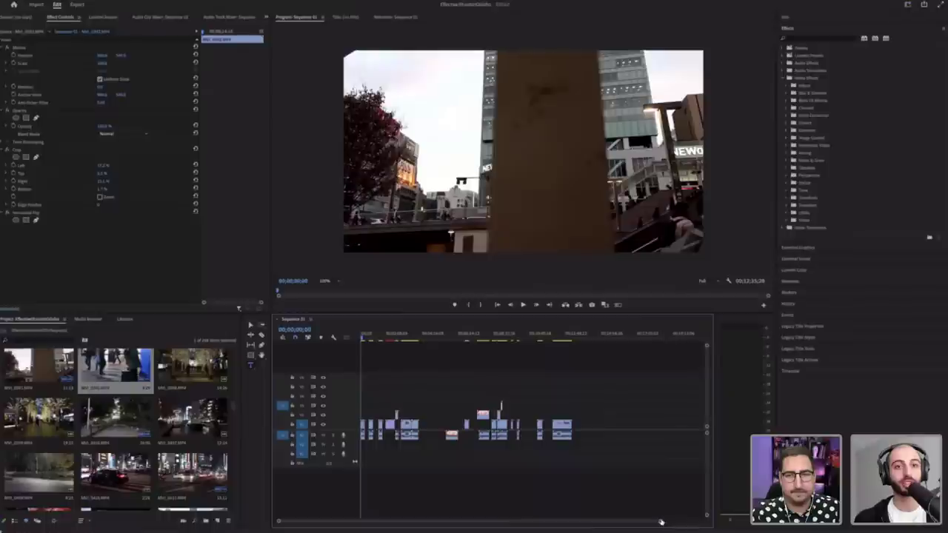
{"action": "left_click_drag", "start_coordinate": [662, 523], "coordinate": [522, 525]}
{"action": "left_click", "coordinate": [788, 205]}
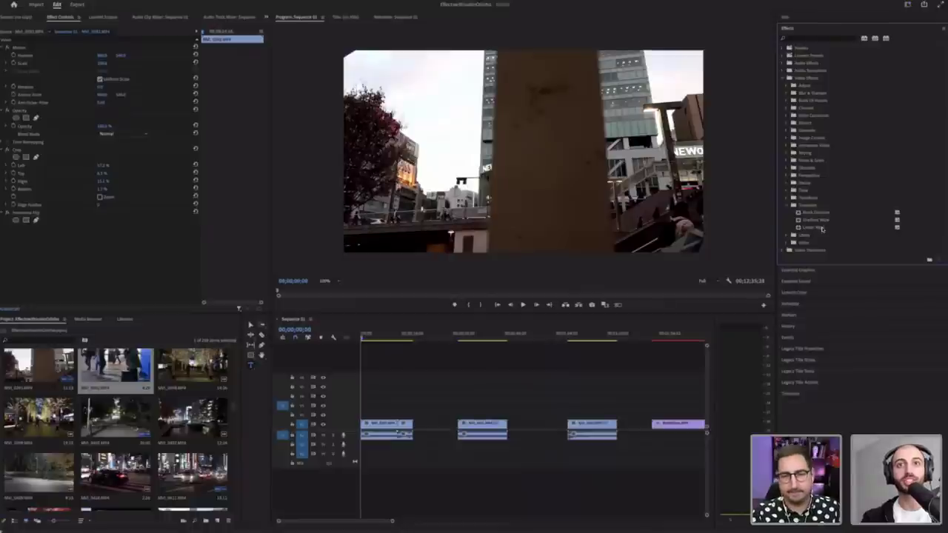
{"action": "left_click", "coordinate": [814, 206]}
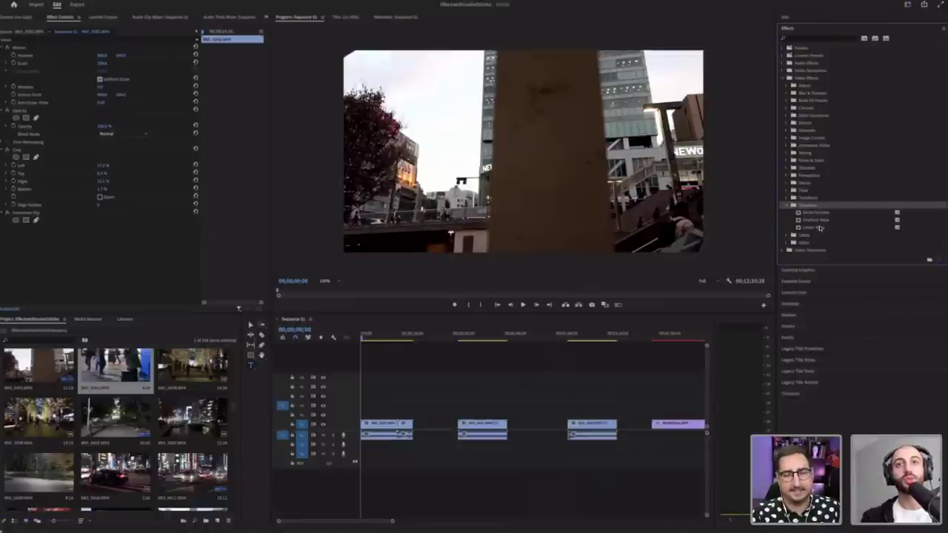
{"action": "left_click", "coordinate": [788, 250]}
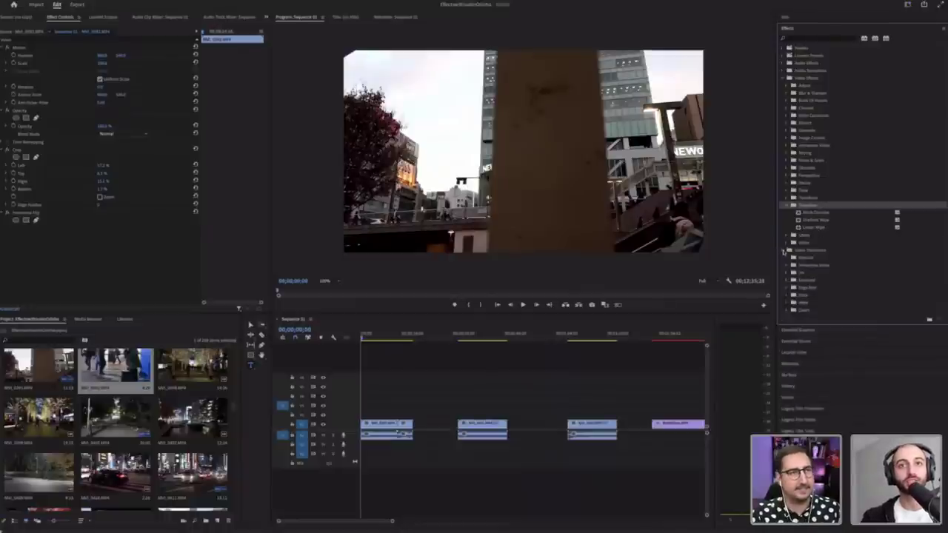
{"action": "left_click", "coordinate": [782, 252]}
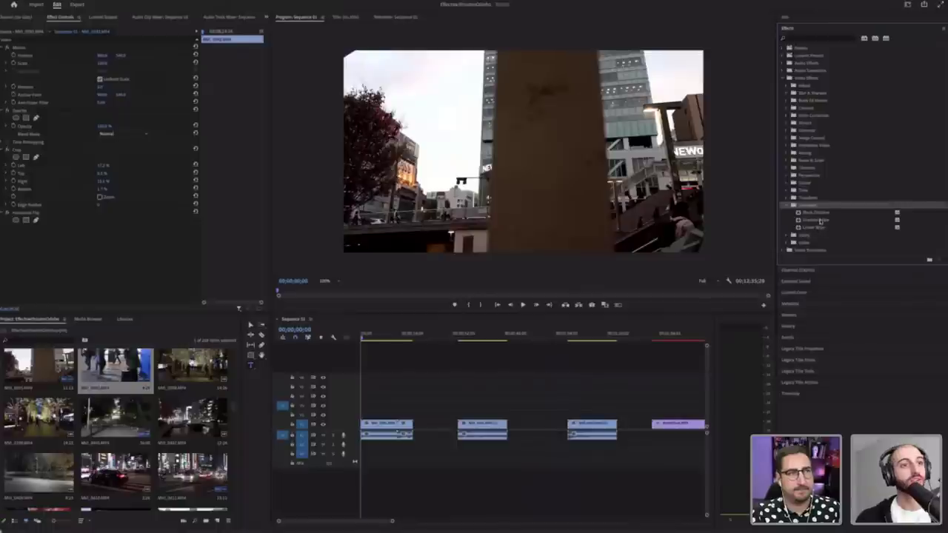
Step: Apply Gradient Wipe to the opening building clip and try different Transition Completion values, ending at 0%
{"action": "left_click_drag", "start_coordinate": [816, 220], "coordinate": [378, 428]}
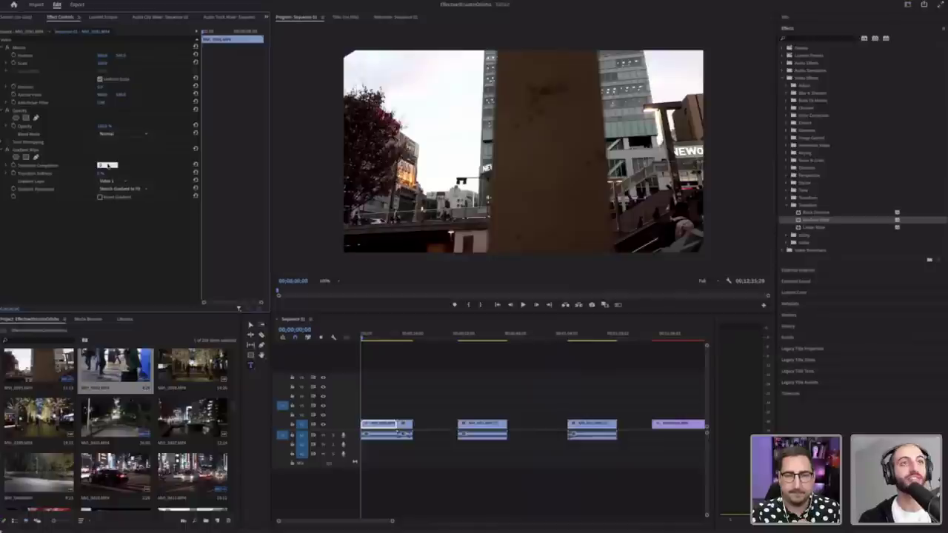
{"action": "scroll", "coordinate": [107, 165], "scroll_direction": "up", "scroll_amount": 15}
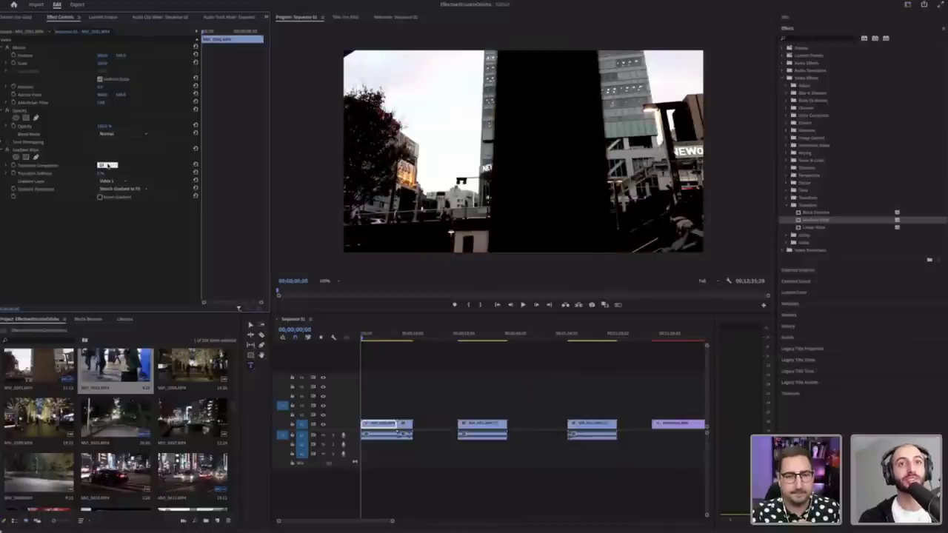
{"action": "scroll", "coordinate": [108, 165], "scroll_direction": "down", "scroll_amount": 10}
{"action": "scroll", "coordinate": [108, 165], "scroll_direction": "up", "scroll_amount": 6}
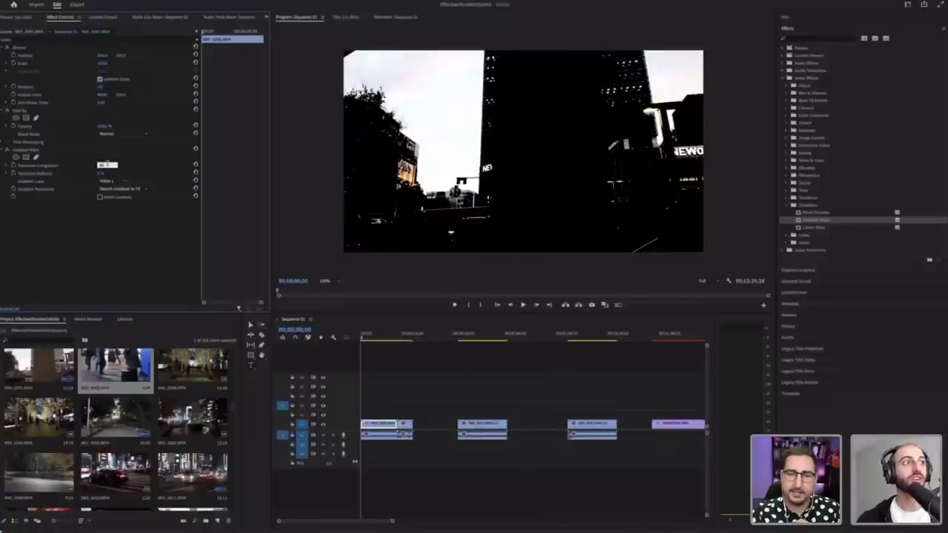
{"action": "key", "text": "Return"}
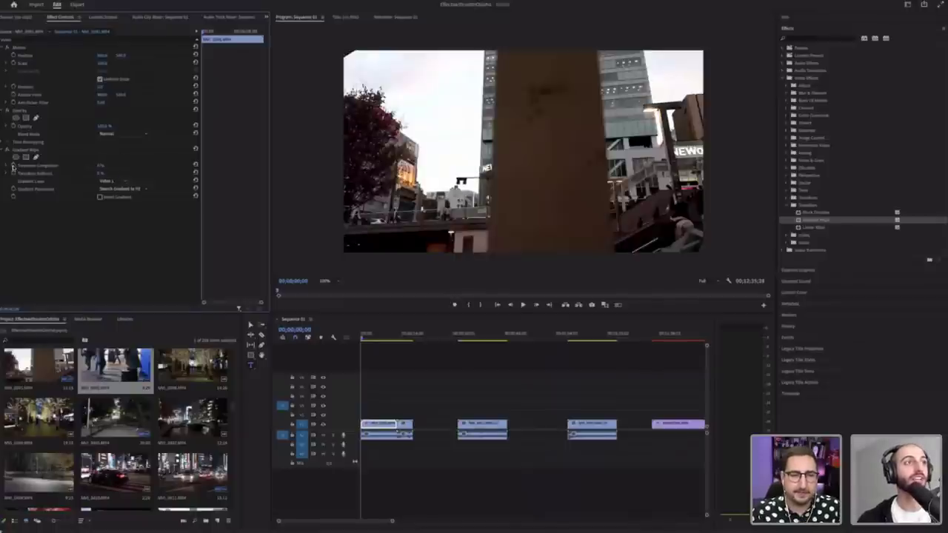
Step: Keyframe the Gradient Wipe's Transition Completion from 0% at the clip's start to 100% about five seconds in, and play it back
{"action": "key", "text": "space"}
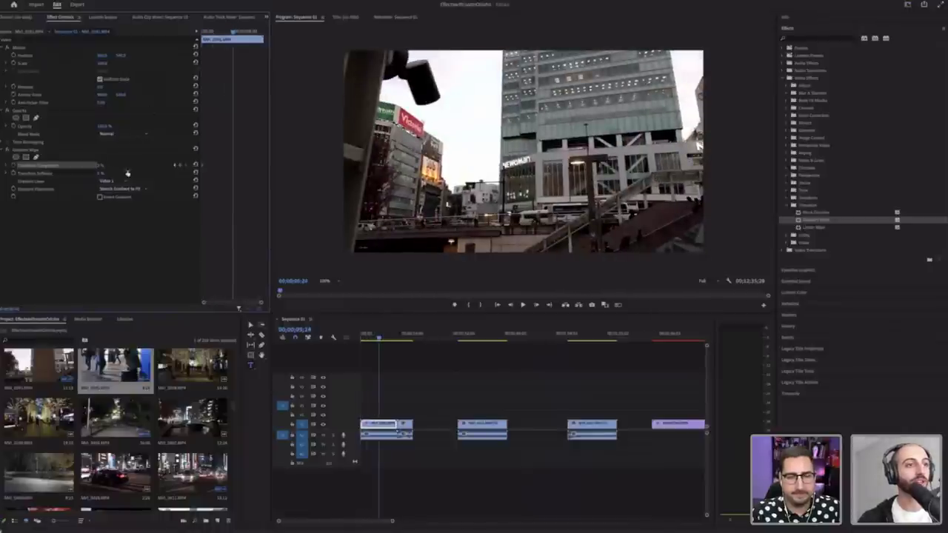
{"action": "left_click_drag", "start_coordinate": [101, 165], "coordinate": [176, 167]}
{"action": "left_click_drag", "start_coordinate": [382, 423], "coordinate": [383, 416]}
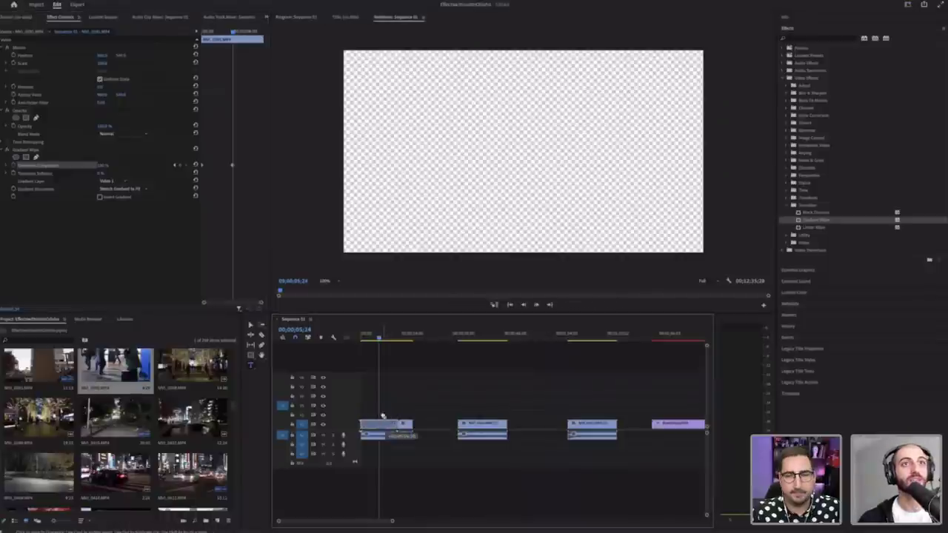
{"action": "left_click_drag", "start_coordinate": [375, 338], "coordinate": [317, 337]}
{"action": "key", "text": "space"}
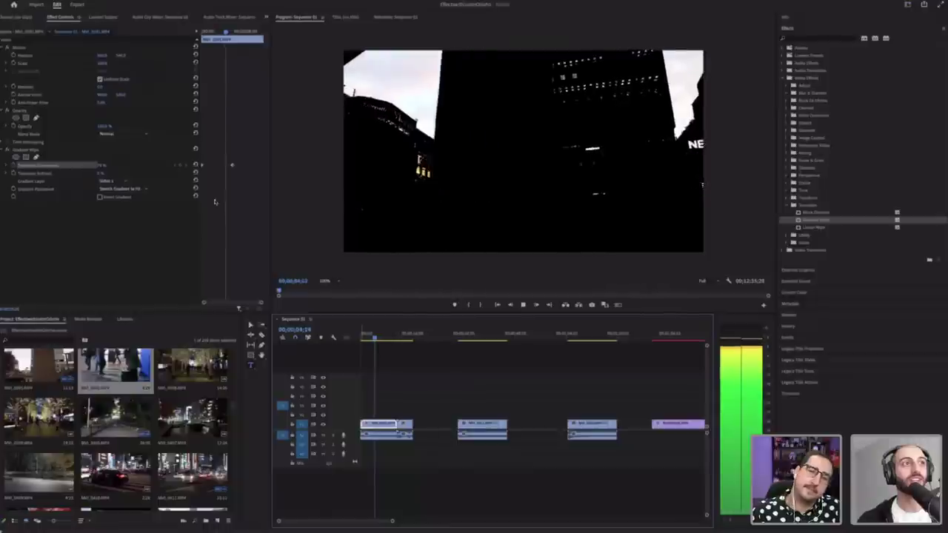
{"action": "key", "text": "space"}
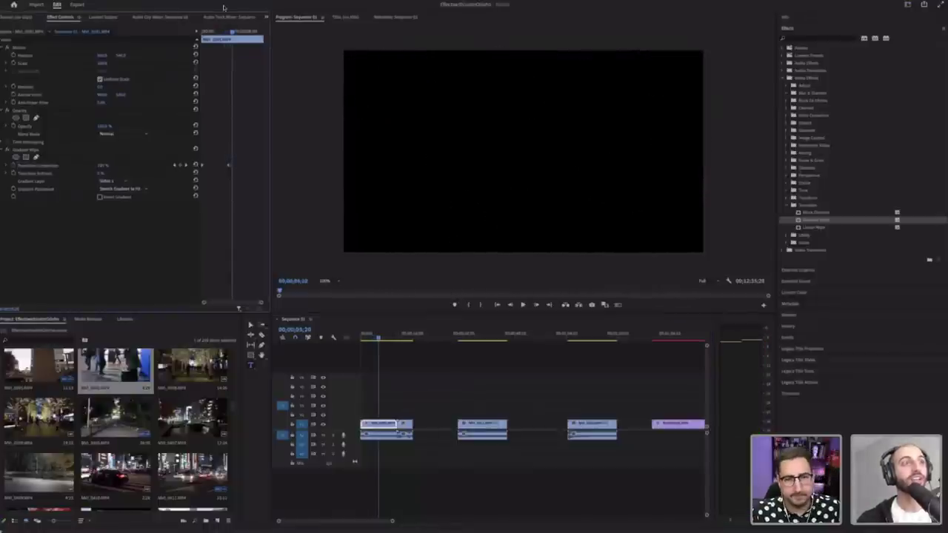
Step: Stack the building clip one track above the street-singer clip at the sequence's start and play the wipe between them
{"action": "key", "text": "Home"}
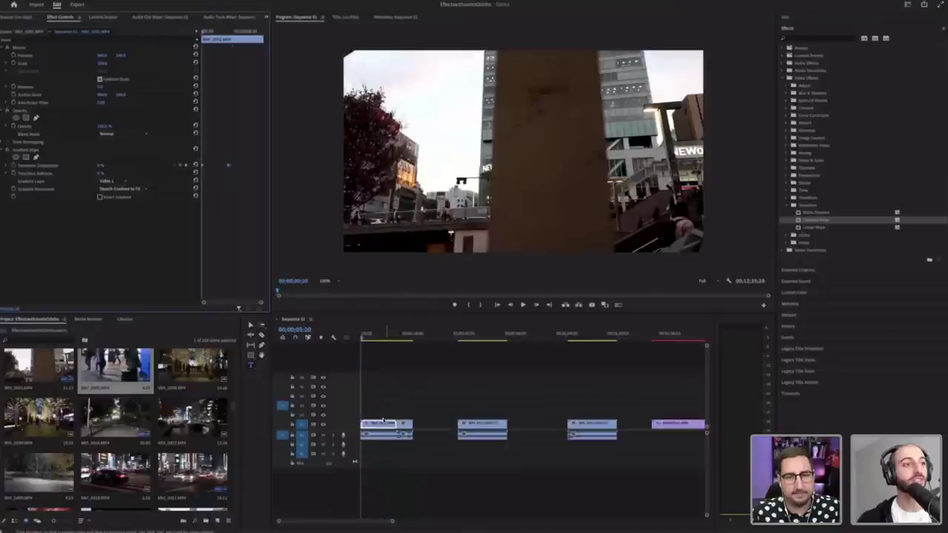
{"action": "mouse_move", "coordinate": [383, 420]}
{"action": "left_mouse_down"}
{"action": "mouse_move", "coordinate": [379, 413]}
{"action": "mouse_move", "coordinate": [366, 422]}
{"action": "left_mouse_up"}
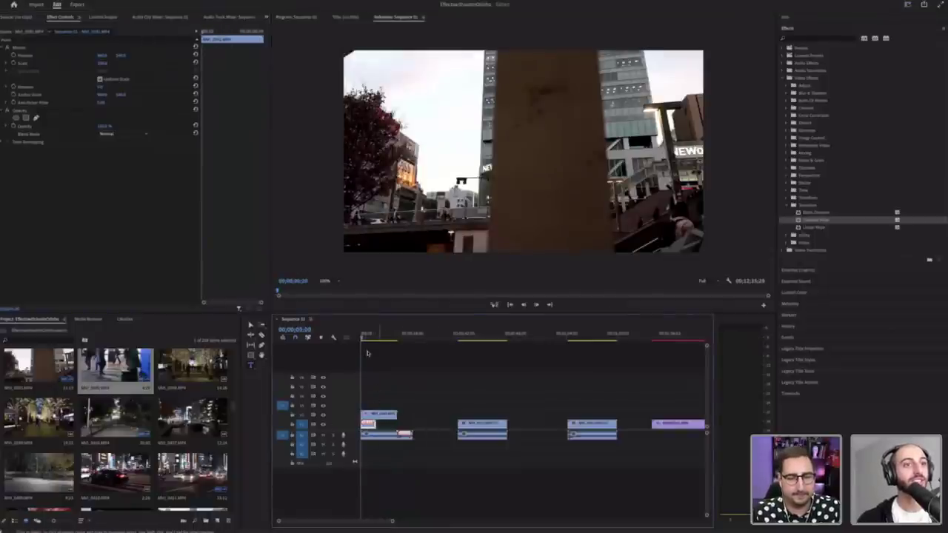
{"action": "key", "text": "space"}
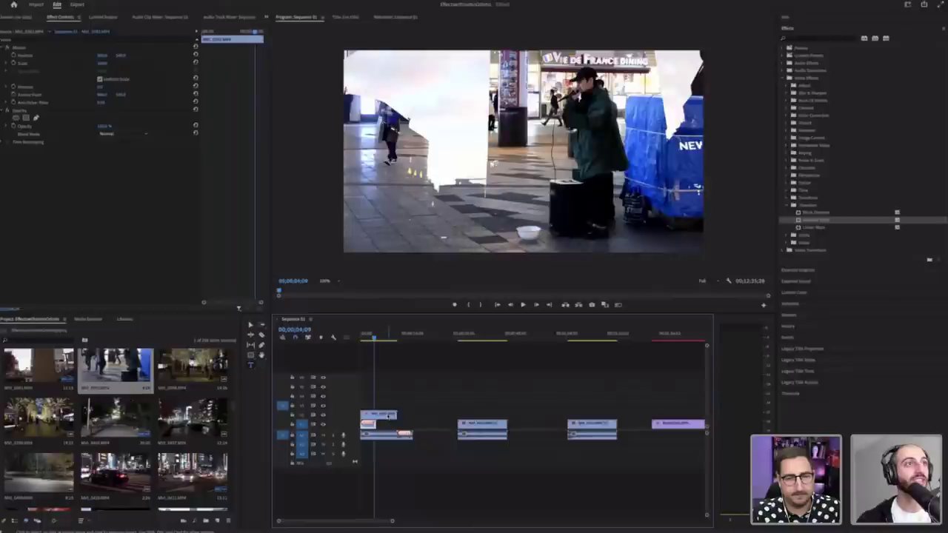
{"action": "key", "text": "space"}
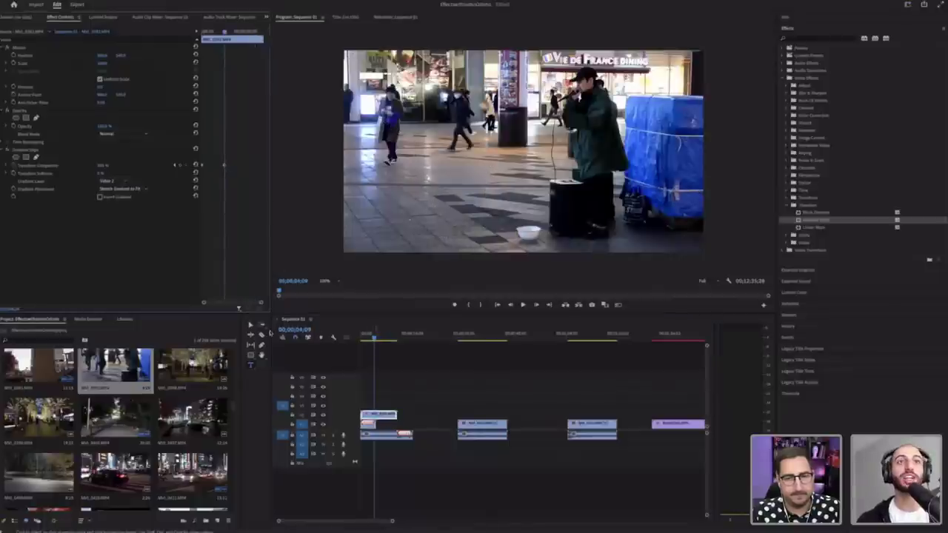
Step: Replay the Gradient Wipe from the building clip to the street-singer clip twice from the sequence's start
{"action": "key", "text": "Home"}
{"action": "key", "text": "space"}
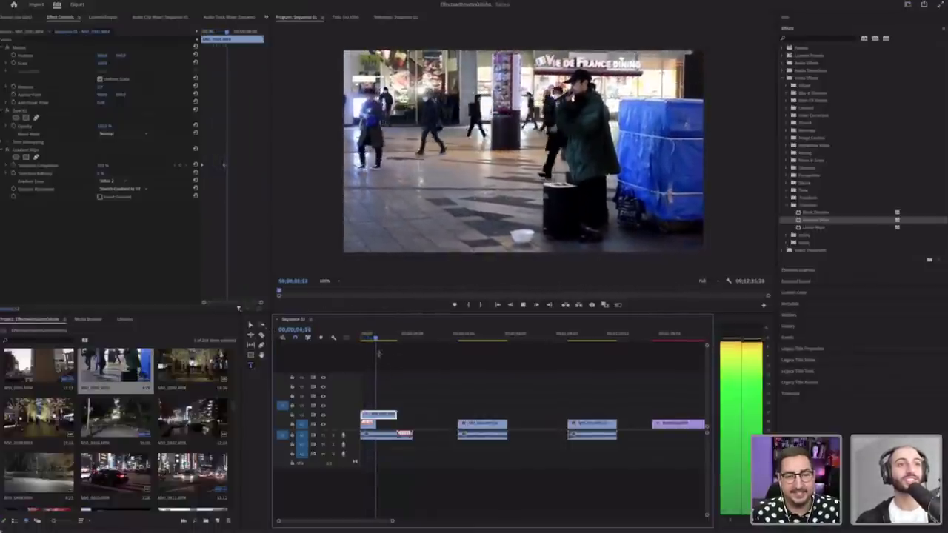
{"action": "key", "text": "space"}
{"action": "key", "text": "Home"}
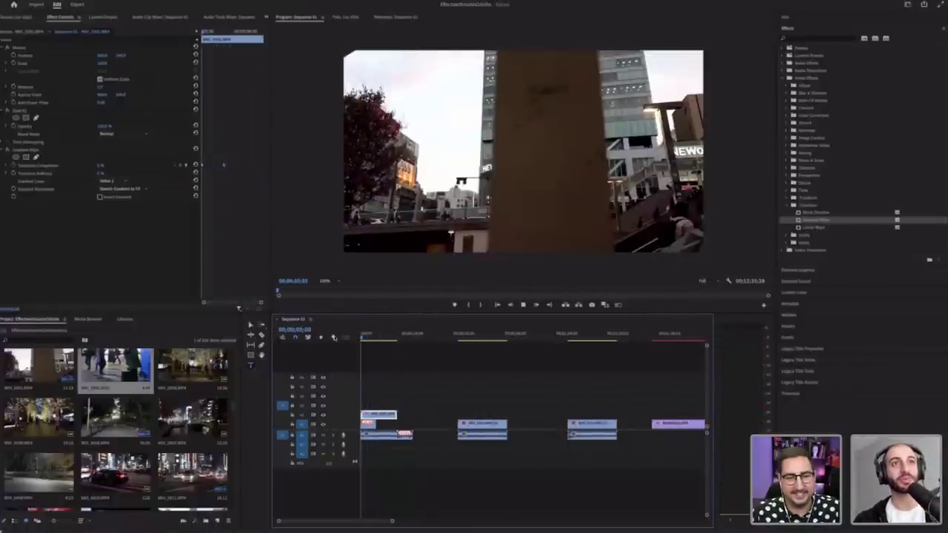
{"action": "key", "text": "space"}
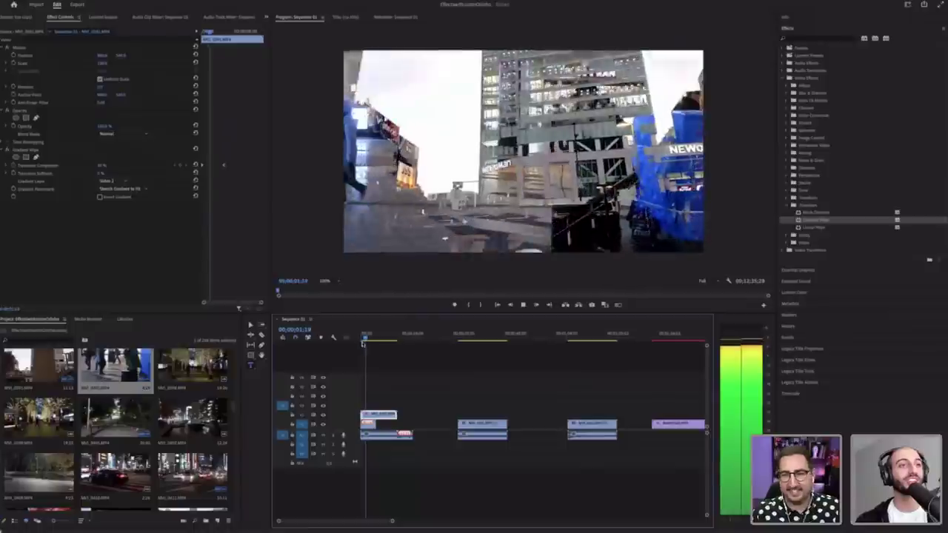
{"action": "key", "text": "space"}
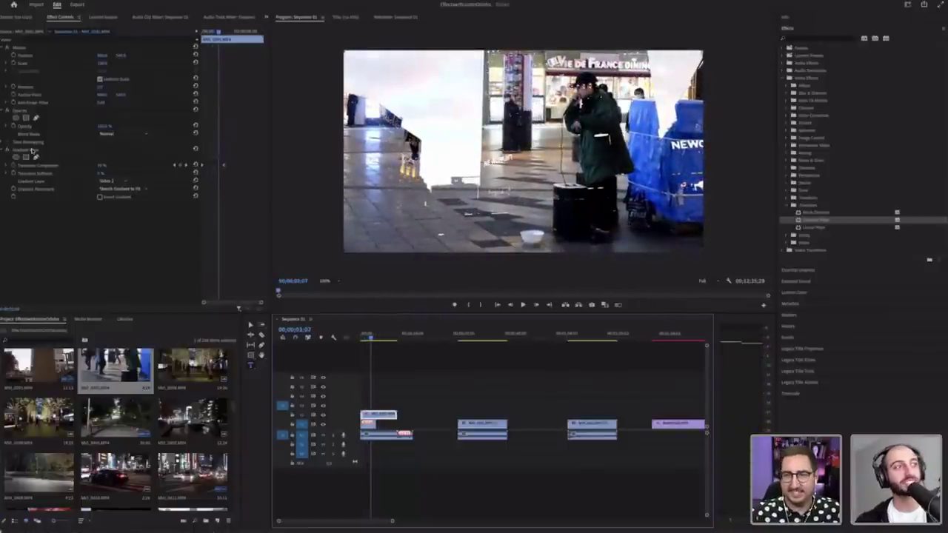
Step: Delete Gradient Wipe from the building clip and put it back end to end with the street-singer clip on the first video track
{"action": "left_click", "coordinate": [35, 152]}
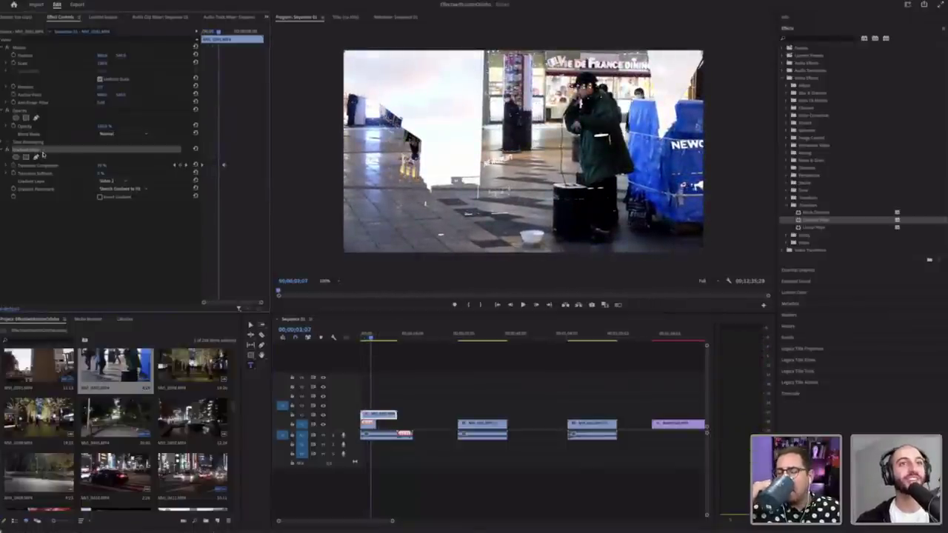
{"action": "key", "text": "Delete"}
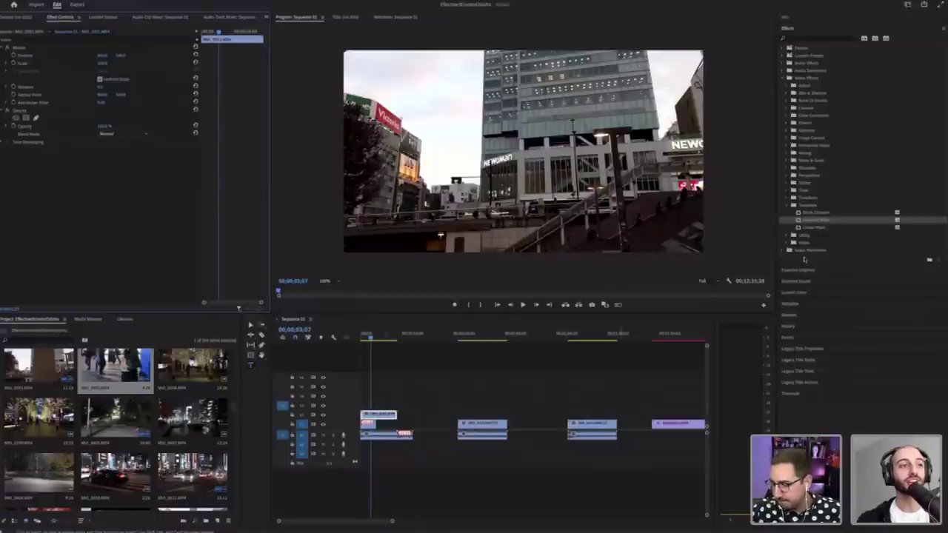
{"action": "left_click", "coordinate": [400, 432]}
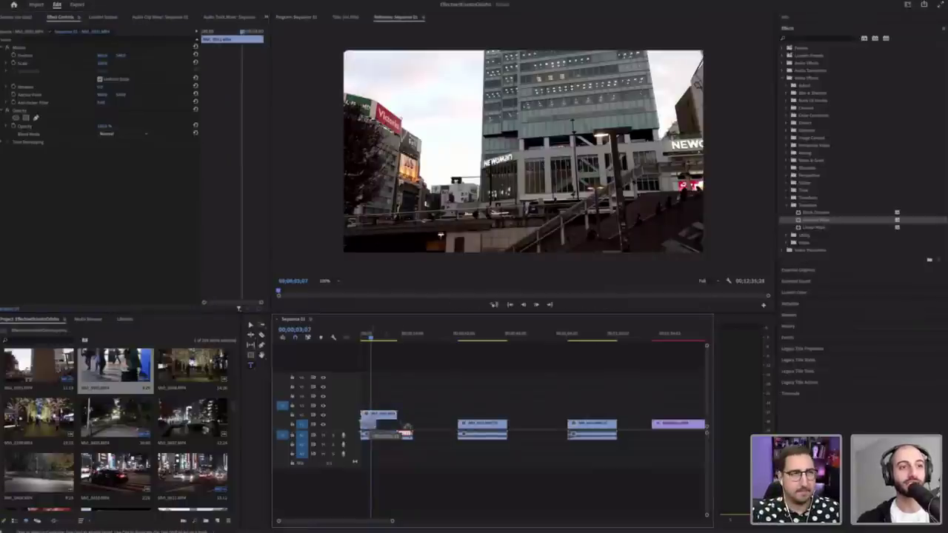
{"action": "key", "text": "ctrl+z"}
{"action": "left_click_drag", "start_coordinate": [386, 416], "coordinate": [388, 422]}
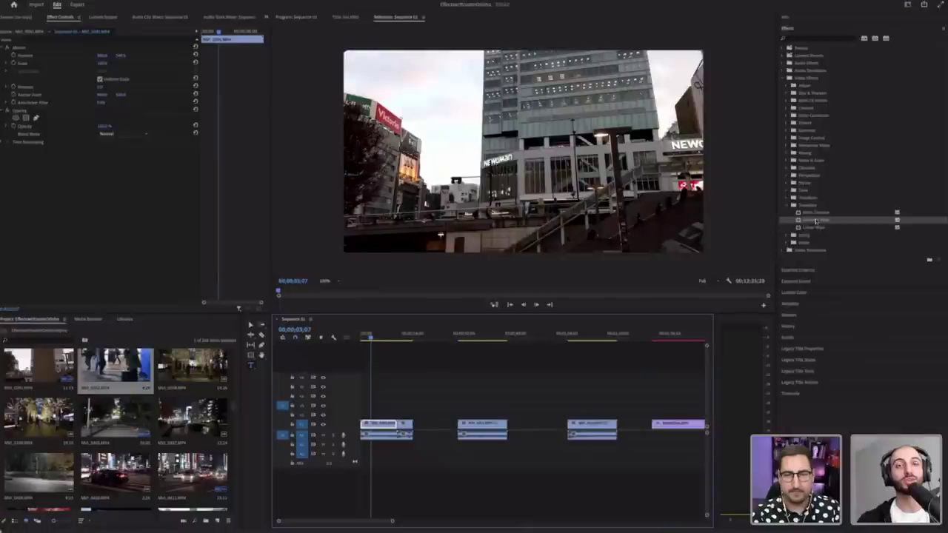
Step: Look over Linear Wipe, the Utility category's Cineon Converter and the effects in the Video category
{"action": "left_click", "coordinate": [823, 228]}
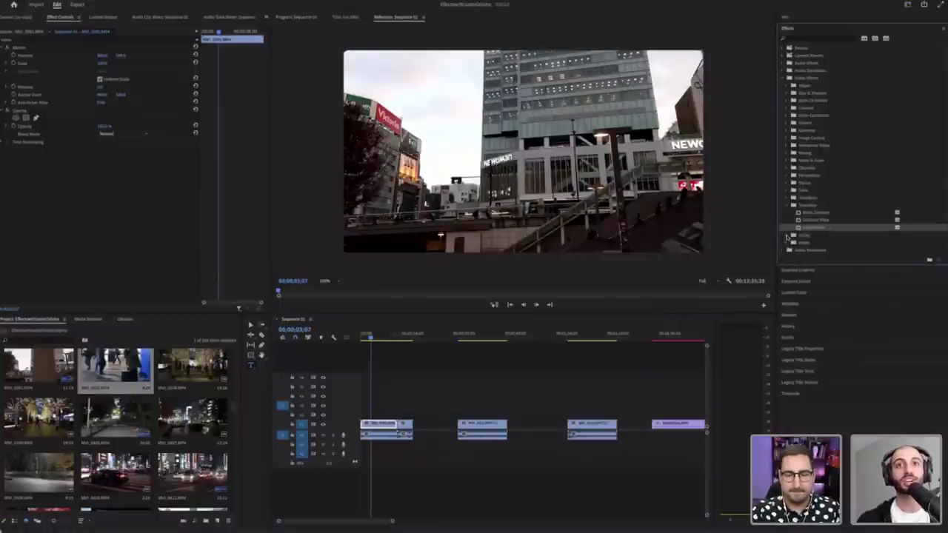
{"action": "left_click", "coordinate": [787, 236]}
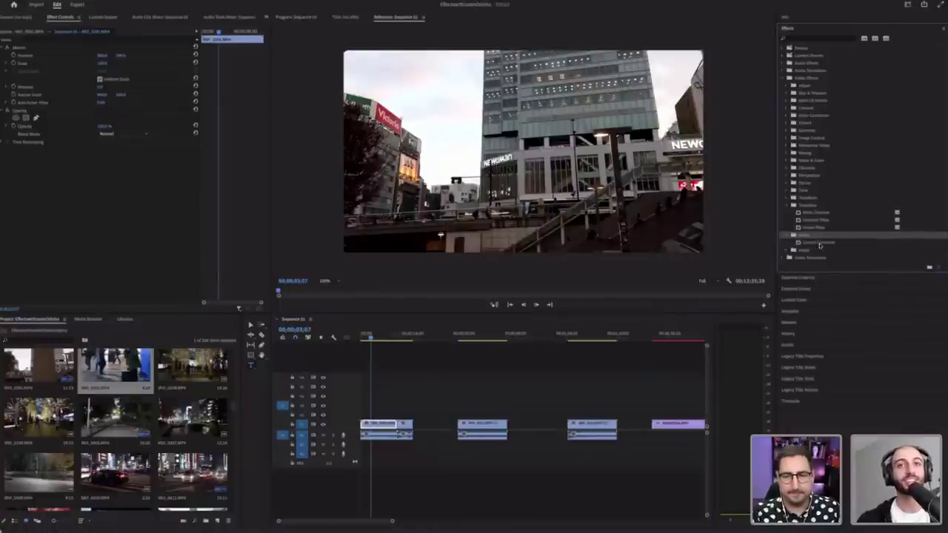
{"action": "left_click", "coordinate": [808, 241]}
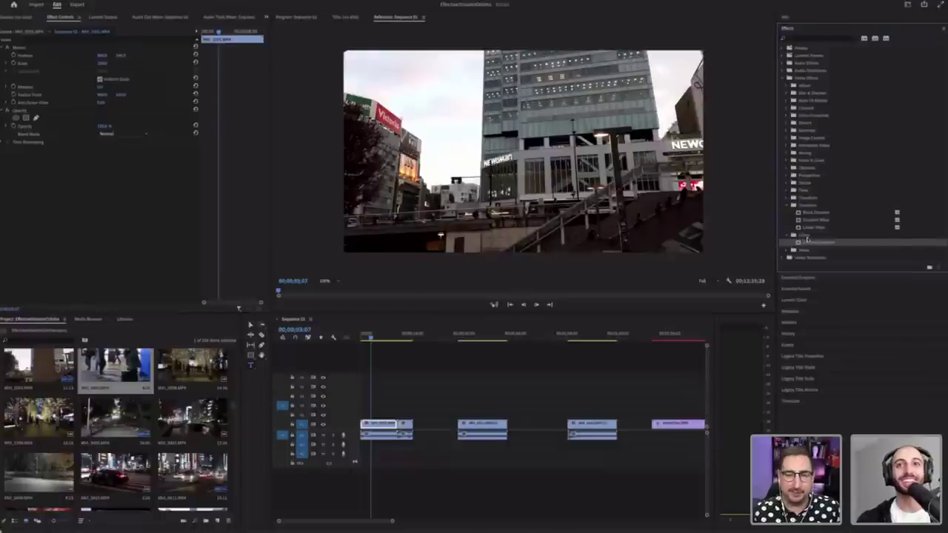
{"action": "left_click", "coordinate": [807, 237]}
{"action": "left_click", "coordinate": [788, 252]}
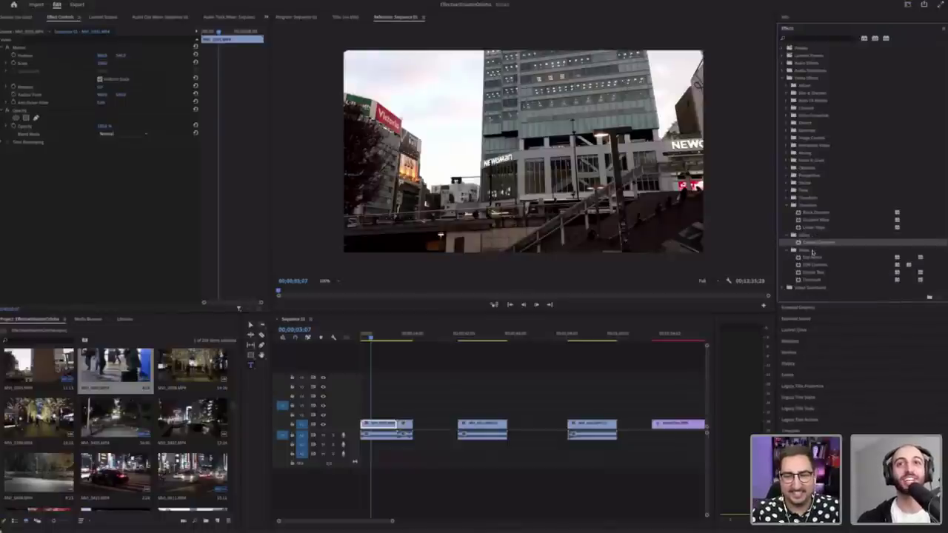
{"action": "left_click", "coordinate": [831, 274]}
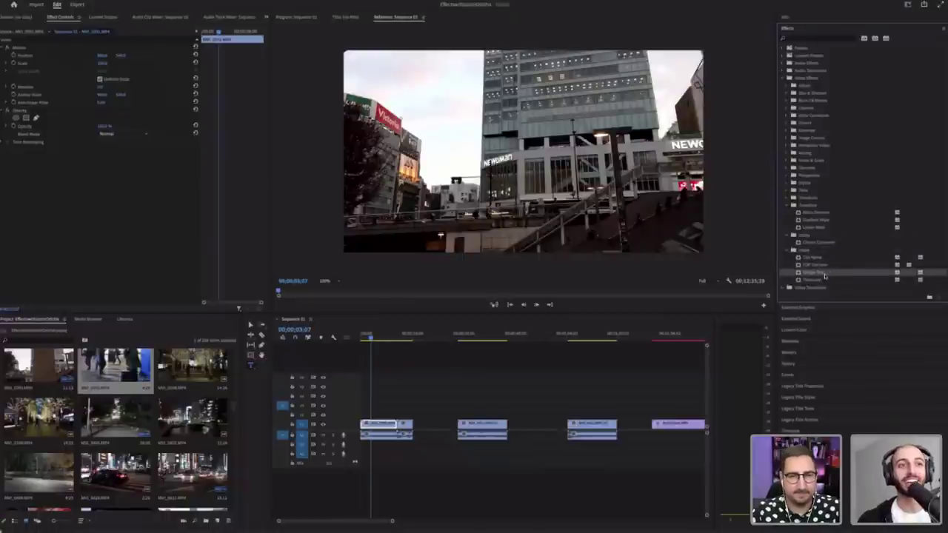
Step: Try the Timecode effect on the opening building clip and undo it
{"action": "left_click_drag", "start_coordinate": [820, 280], "coordinate": [381, 424]}
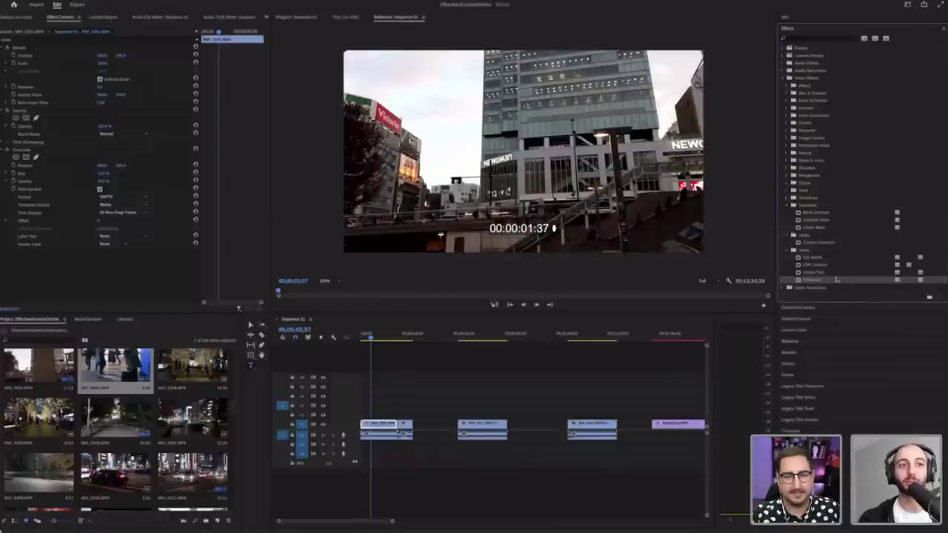
{"action": "key", "text": "ctrl+z"}
{"action": "left_click_drag", "start_coordinate": [659, 316], "coordinate": [378, 424]}
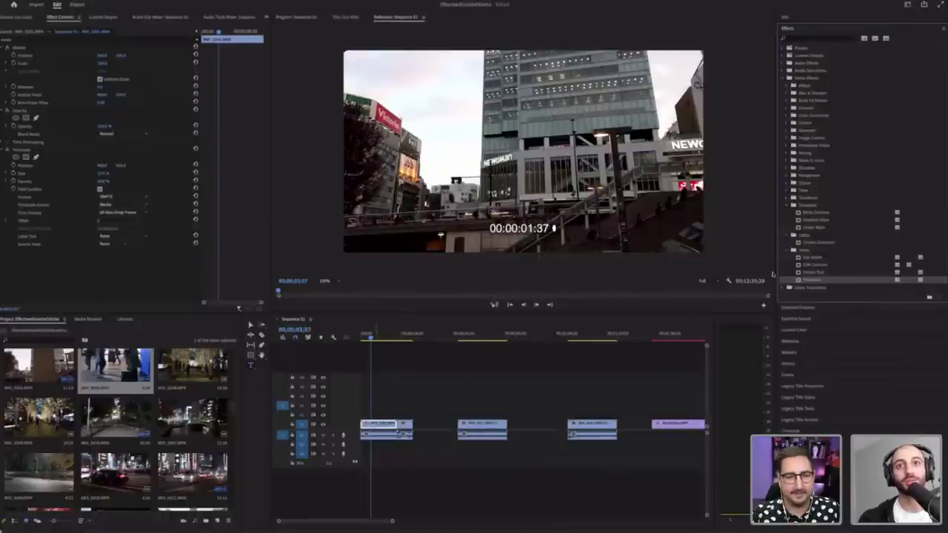
{"action": "key", "text": "ctrl+z"}
Step: Apply Simple Text to the building clip and Clip Name to the street-singer clip, and show the singer clip's frame
{"action": "left_click_drag", "start_coordinate": [819, 273], "coordinate": [387, 424]}
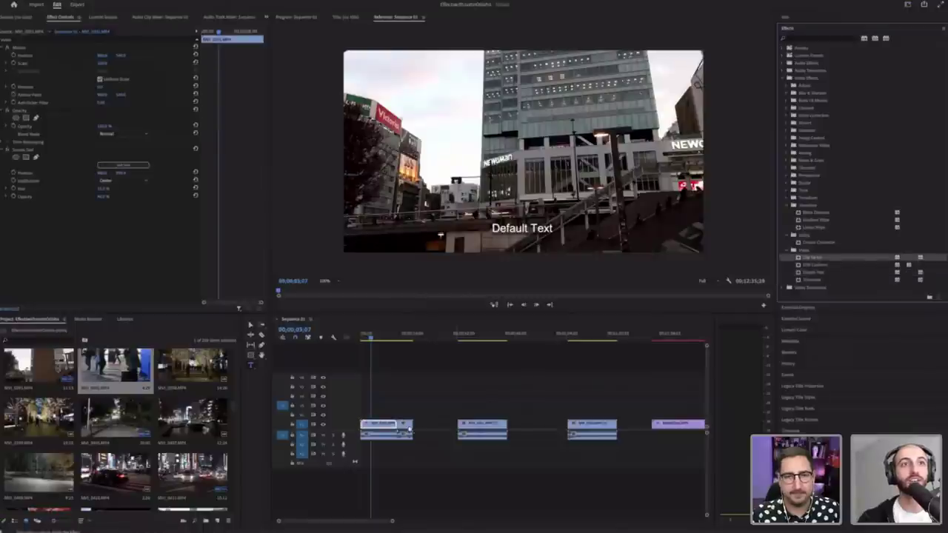
{"action": "left_click", "coordinate": [407, 337]}
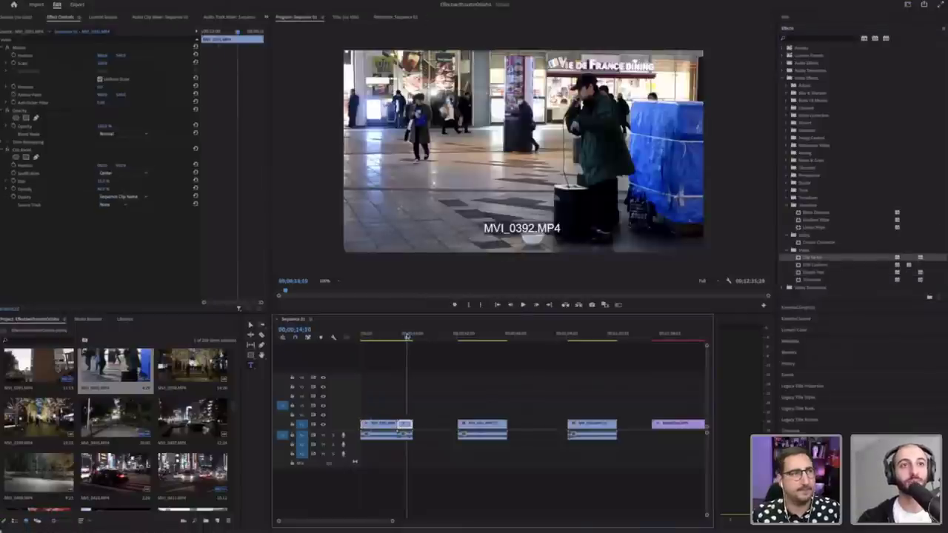
Step: Undo the Clip Name effect on the street-singer clip and the Simple Text effect on the building clip
{"action": "key", "text": "super+z"}
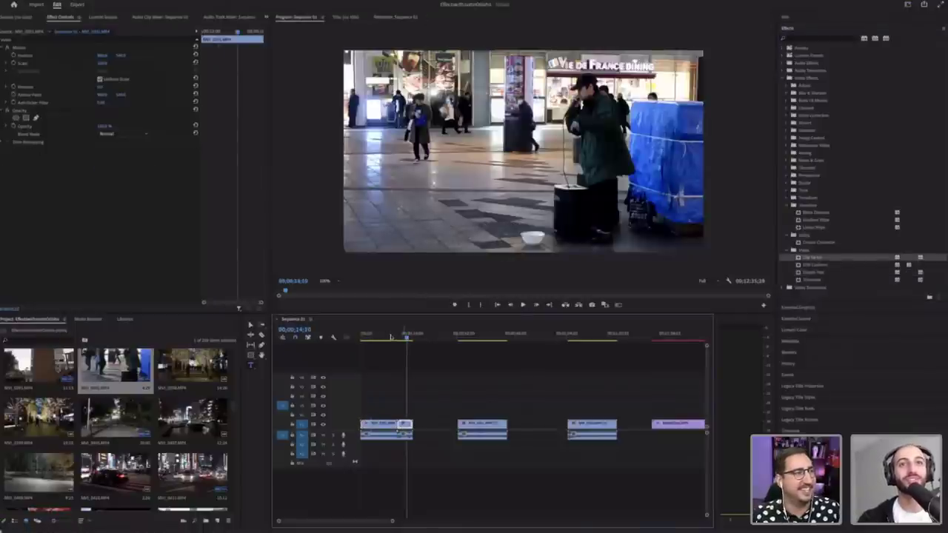
{"action": "left_click", "coordinate": [385, 337]}
{"action": "key", "text": "super+z"}
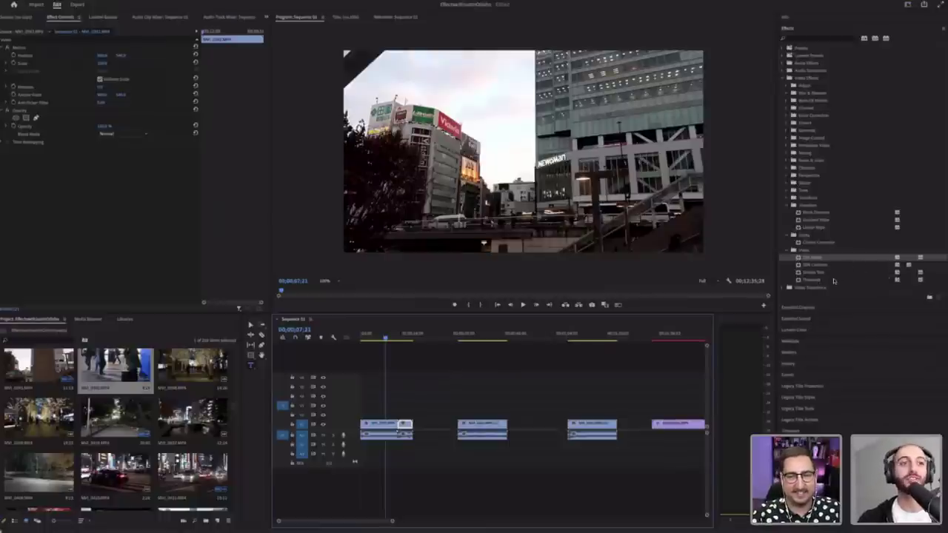
Step: Try the Timecode effect on the opening building clip, play part of it, and delete the effect
{"action": "left_click", "coordinate": [820, 282]}
{"action": "left_click_drag", "start_coordinate": [480, 388], "coordinate": [385, 428]}
{"action": "left_click", "coordinate": [368, 335]}
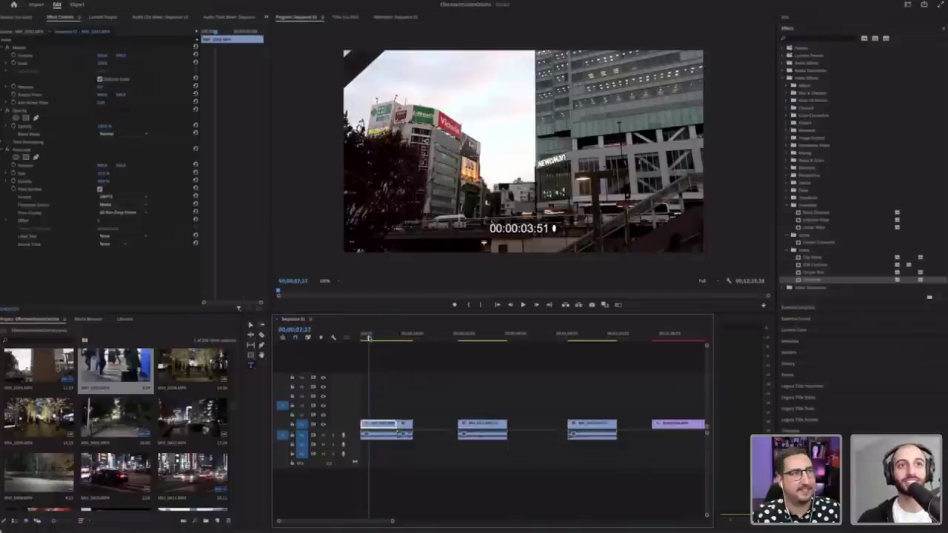
{"action": "key", "text": "space"}
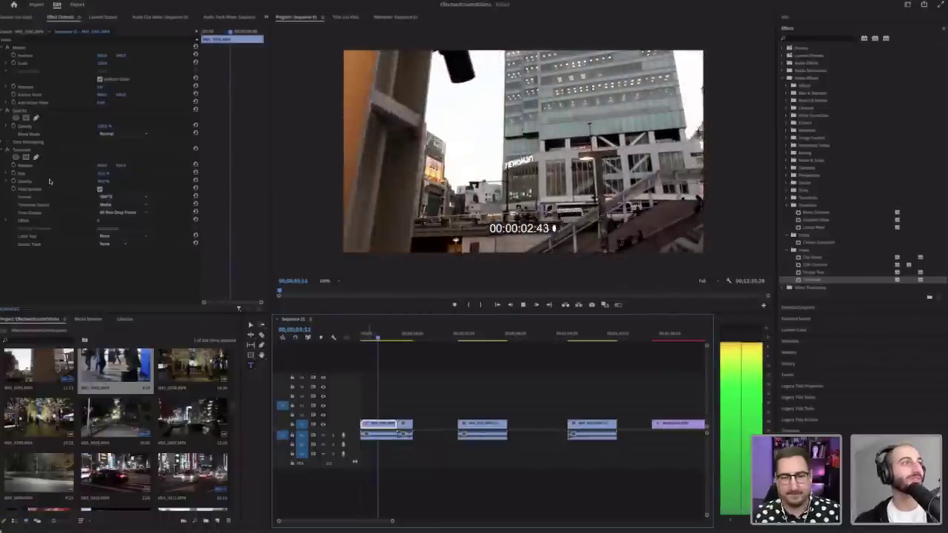
{"action": "key", "text": "space"}
{"action": "left_click", "coordinate": [30, 150]}
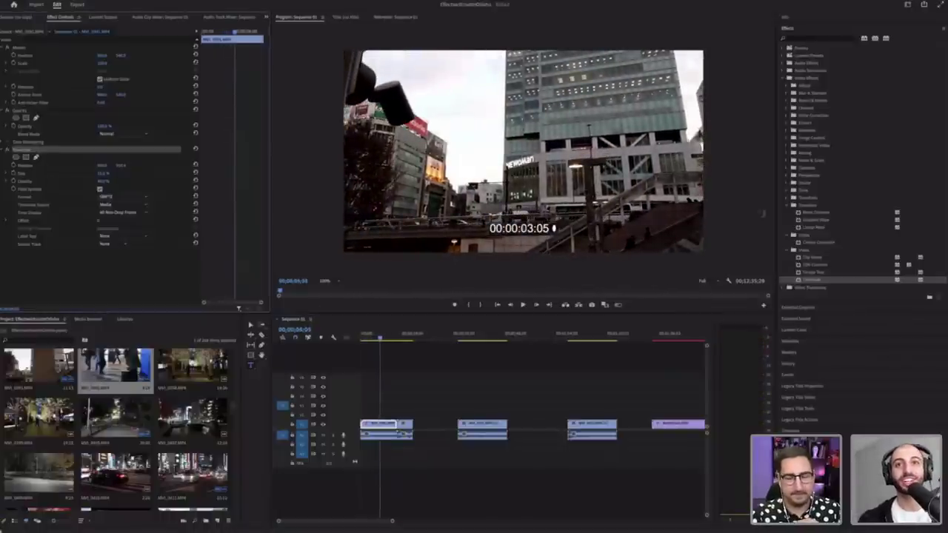
{"action": "key", "text": "Delete"}
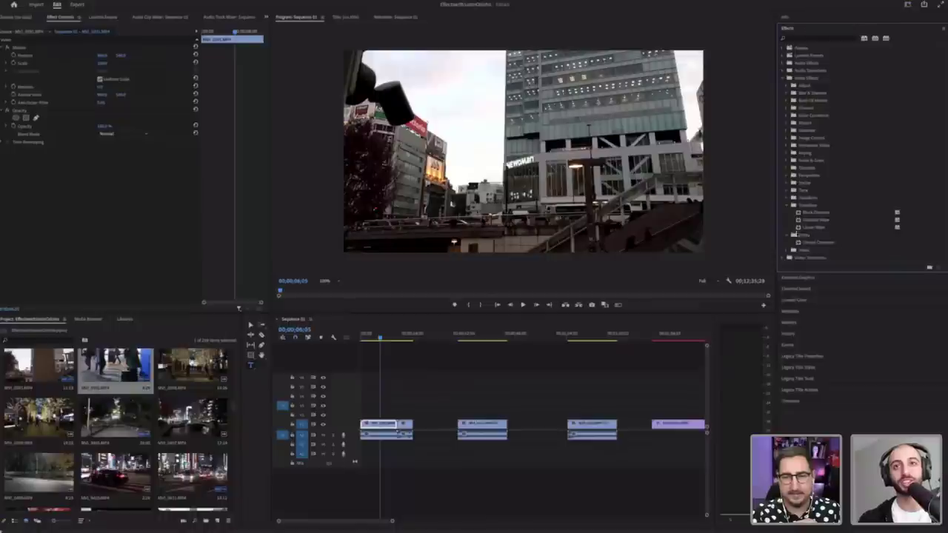
Step: Examine the pillar's first crossing of the frame in the opening building clip, with the timeline enlarged
{"action": "left_click", "coordinate": [788, 250]}
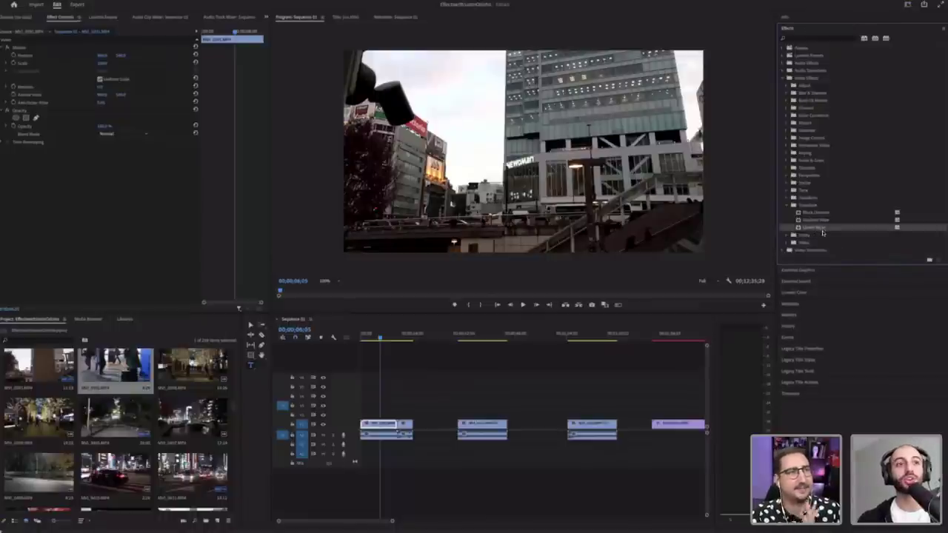
{"action": "left_click", "coordinate": [345, 340]}
{"action": "key", "text": "Home"}
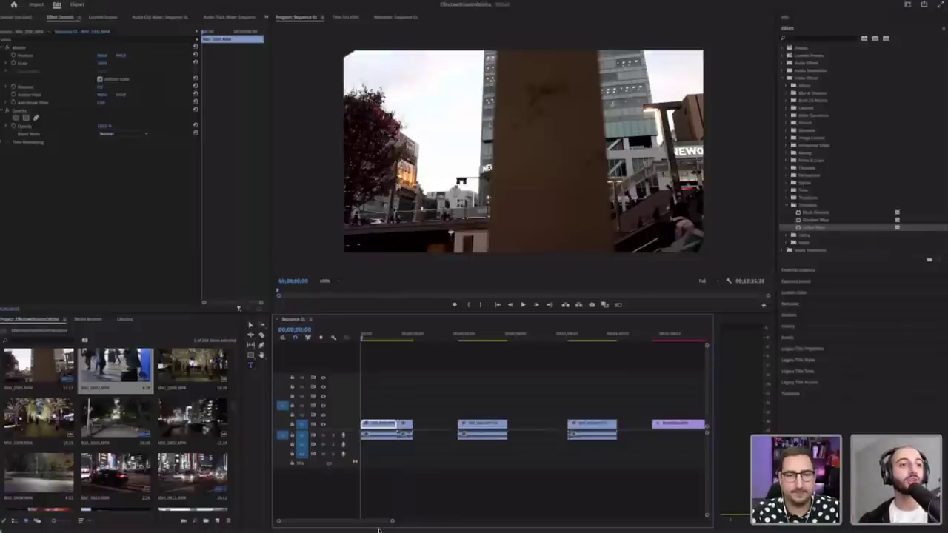
{"action": "mouse_move", "coordinate": [393, 521]}
{"action": "left_mouse_down"}
{"action": "mouse_move", "coordinate": [351, 523]}
{"action": "mouse_move", "coordinate": [376, 519]}
{"action": "left_mouse_up"}
{"action": "key", "text": "minus"}
{"action": "key", "text": "minus"}
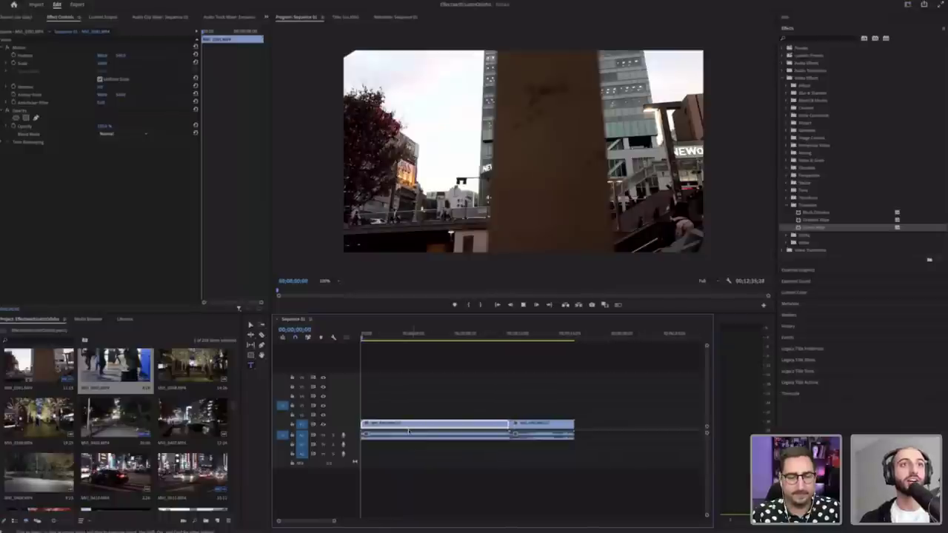
{"action": "key", "text": "space"}
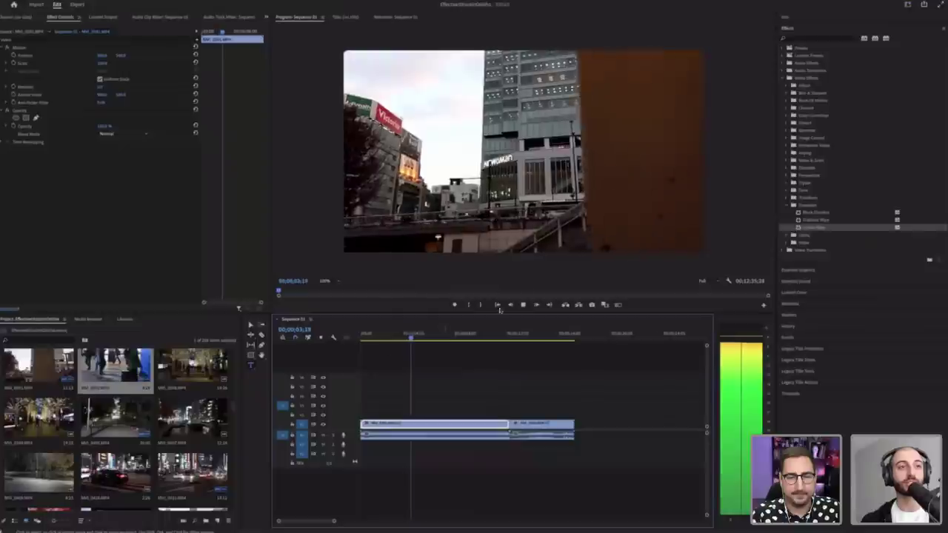
{"action": "left_click", "coordinate": [410, 336]}
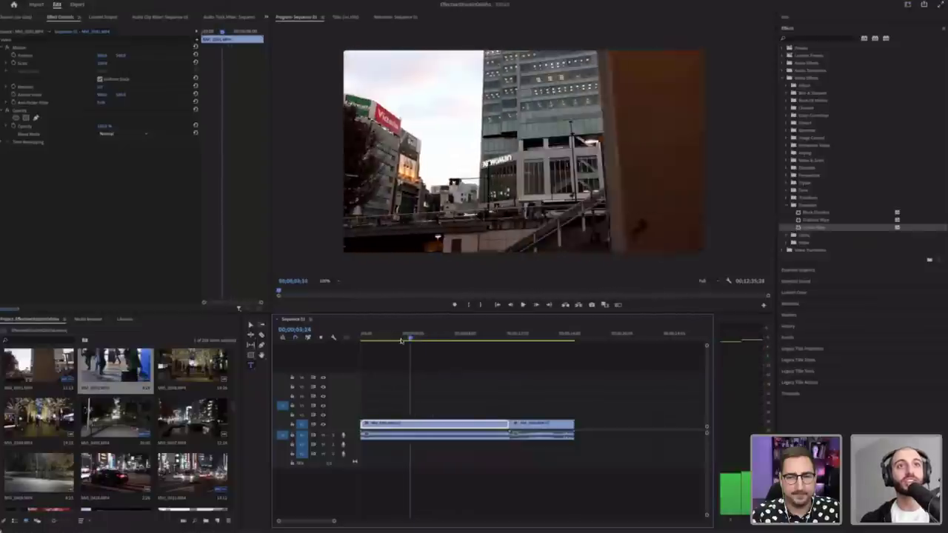
{"action": "mouse_move", "coordinate": [401, 339]}
{"action": "left_mouse_down"}
{"action": "mouse_move", "coordinate": [413, 339]}
{"action": "mouse_move", "coordinate": [403, 339]}
{"action": "left_mouse_up"}
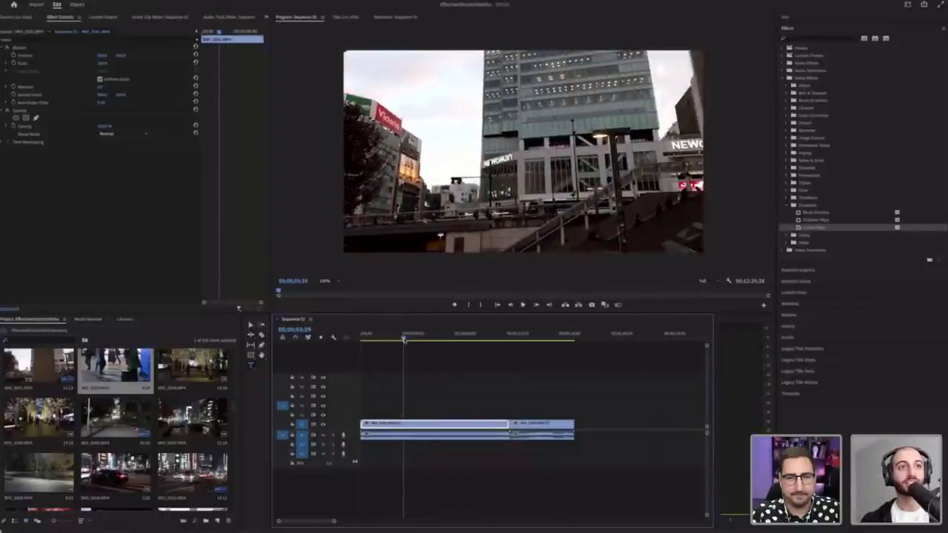
{"action": "left_click", "coordinate": [394, 337]}
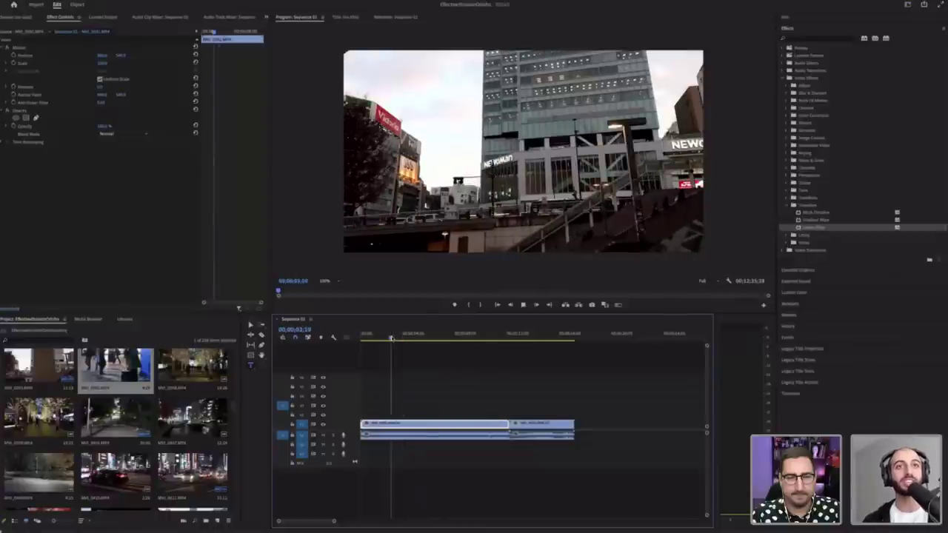
Step: Play through to the street-singer clip and inspect the pillar crossing around eight seconds into the building clip
{"action": "key", "text": "space"}
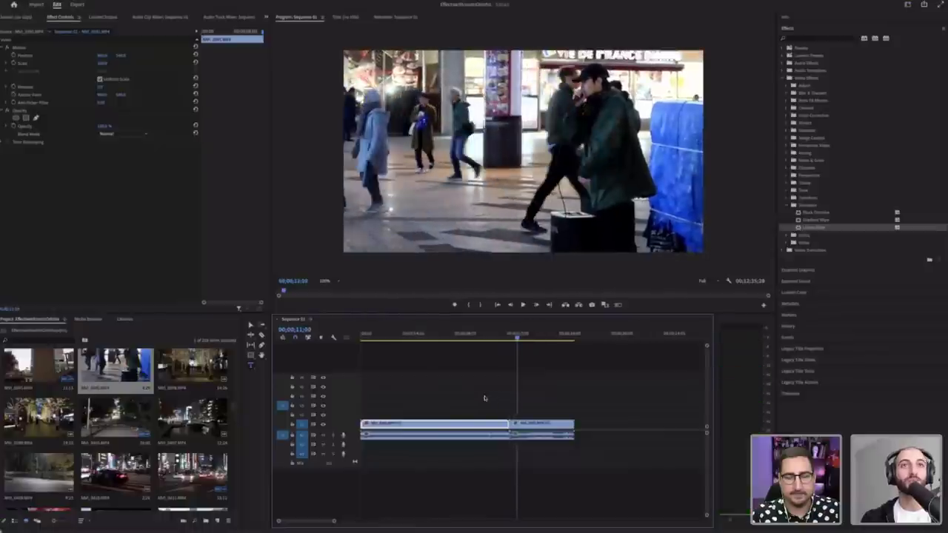
{"action": "key", "text": "space"}
{"action": "left_click", "coordinate": [471, 335]}
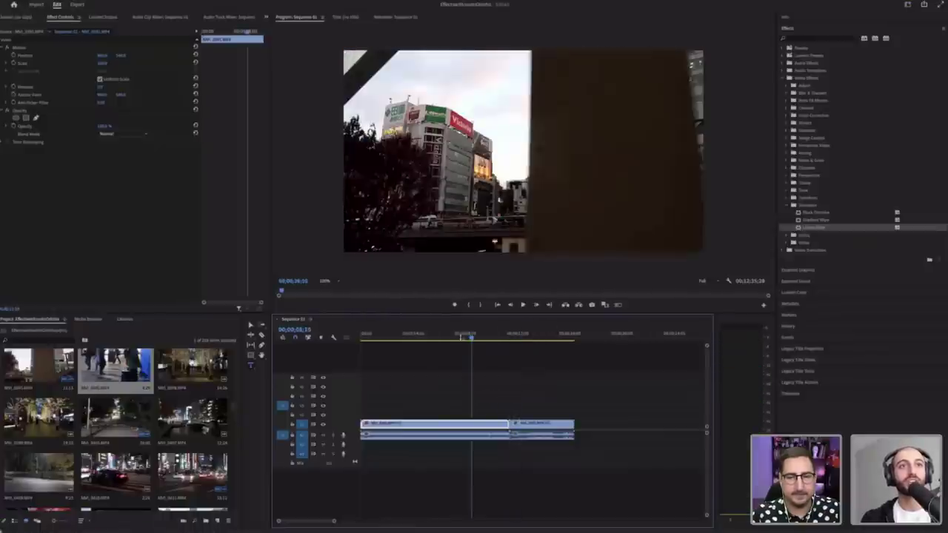
{"action": "left_click_drag", "start_coordinate": [367, 340], "coordinate": [383, 339]}
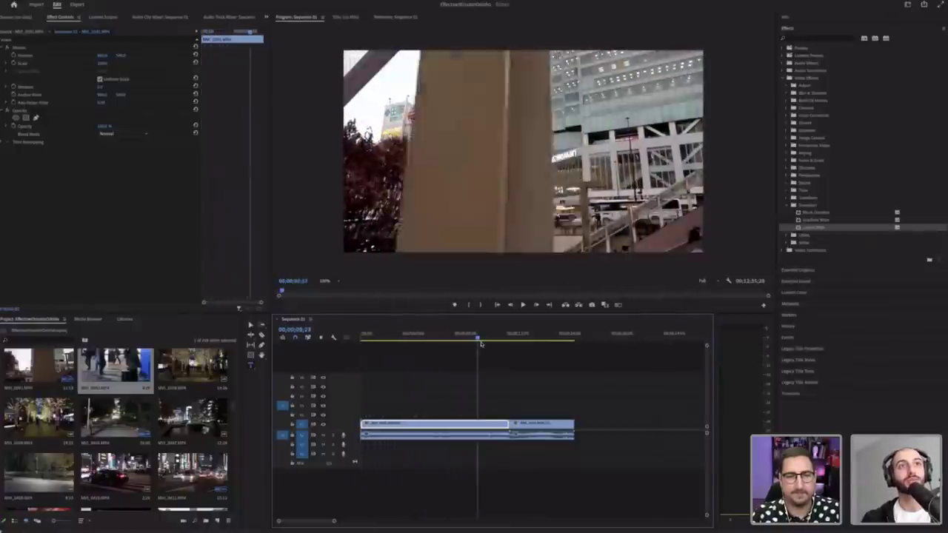
{"action": "left_click_drag", "start_coordinate": [485, 343], "coordinate": [467, 344]}
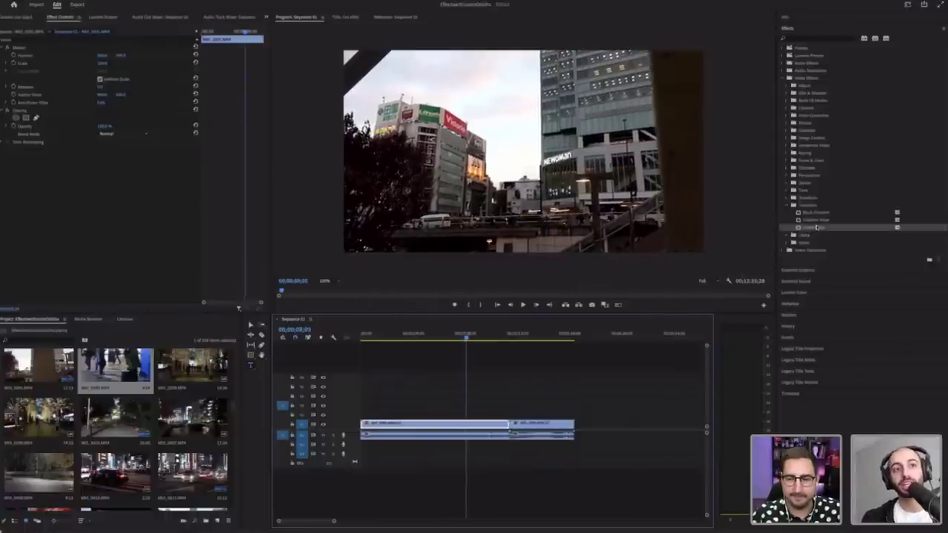
Step: Apply Linear Wipe to the building clip and raise its Transition Completion to about 73%
{"action": "left_click_drag", "start_coordinate": [819, 227], "coordinate": [485, 426]}
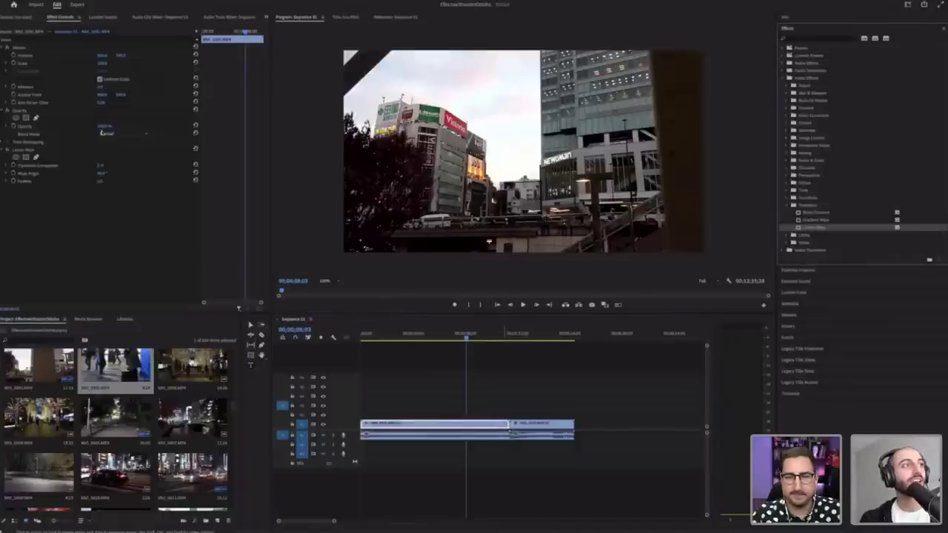
{"action": "left_click", "coordinate": [44, 153]}
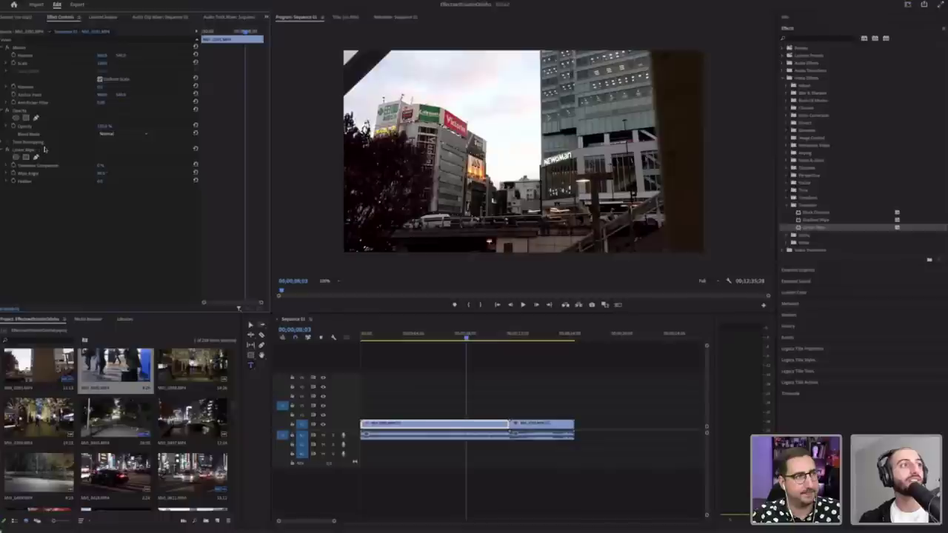
{"action": "left_click", "coordinate": [42, 149]}
{"action": "left_click", "coordinate": [51, 166]}
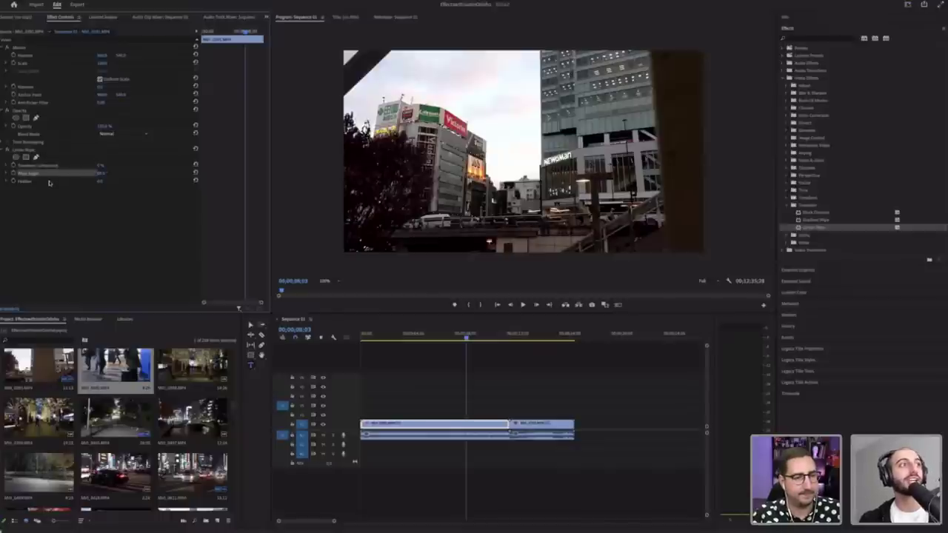
{"action": "left_click", "coordinate": [51, 181]}
{"action": "left_click", "coordinate": [54, 174]}
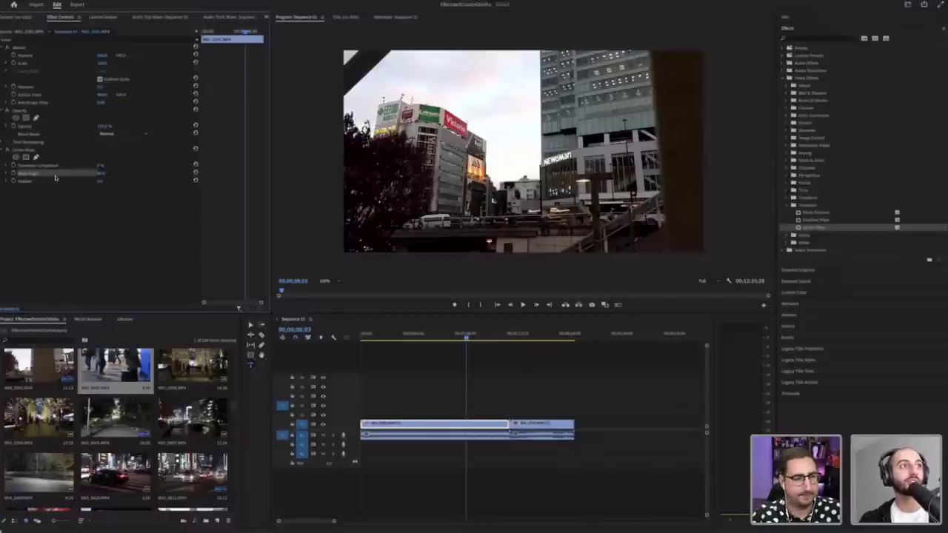
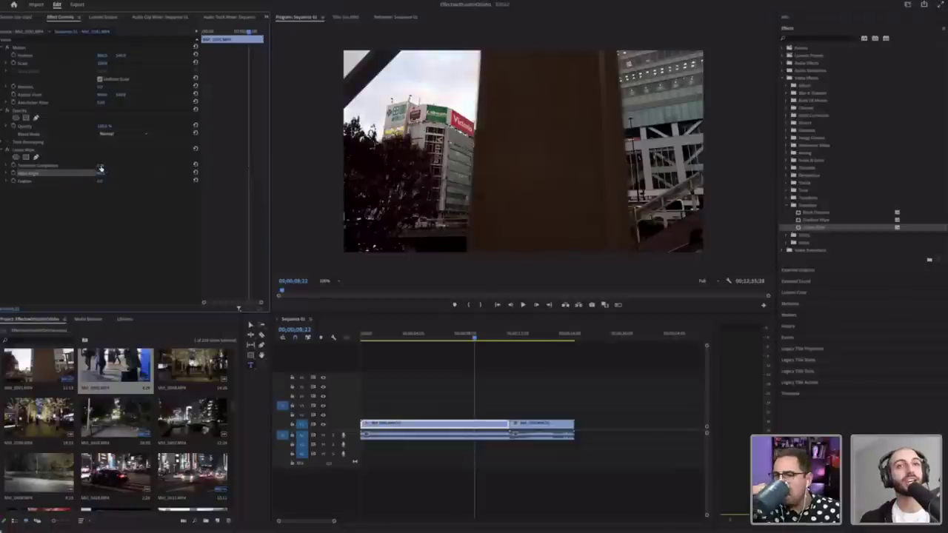
{"action": "left_click_drag", "start_coordinate": [100, 165], "coordinate": [162, 164]}
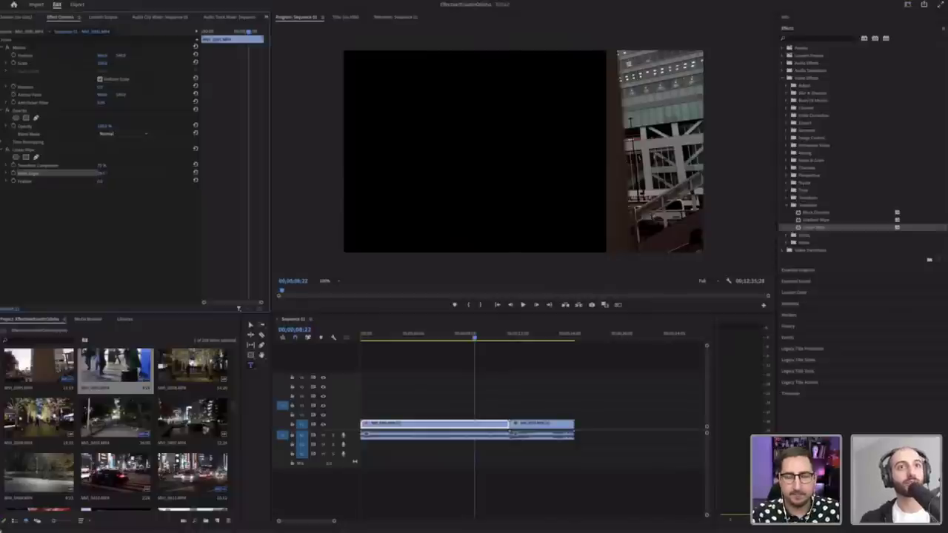
Step: Turn the Linear Wipe's angle to clear the image from the right with a slightly tilted edge, and reduce Transition Completion to just over 20%
{"action": "mouse_move", "coordinate": [101, 173]}
{"action": "left_mouse_down"}
{"action": "mouse_move", "coordinate": [146, 172]}
{"action": "mouse_move", "coordinate": [103, 173]}
{"action": "left_mouse_up"}
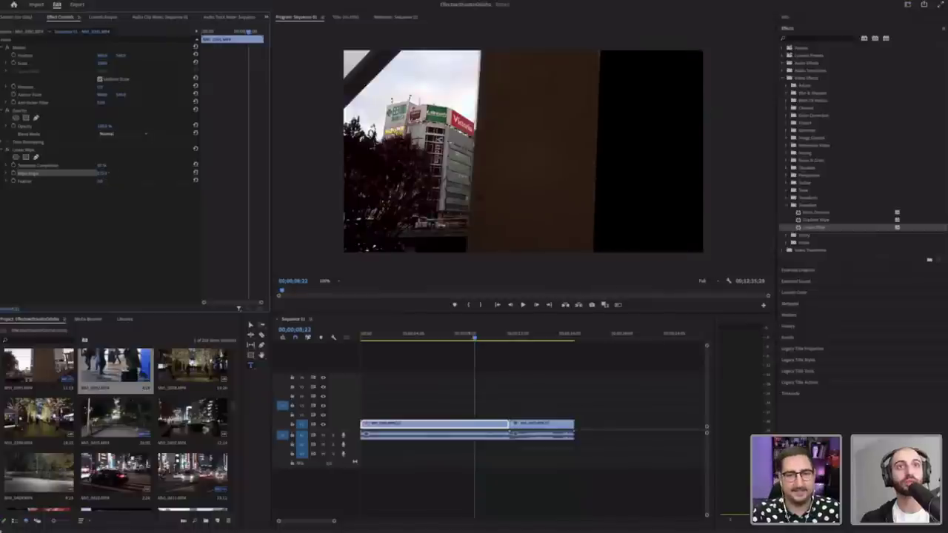
{"action": "left_click_drag", "start_coordinate": [175, 173], "coordinate": [103, 174]}
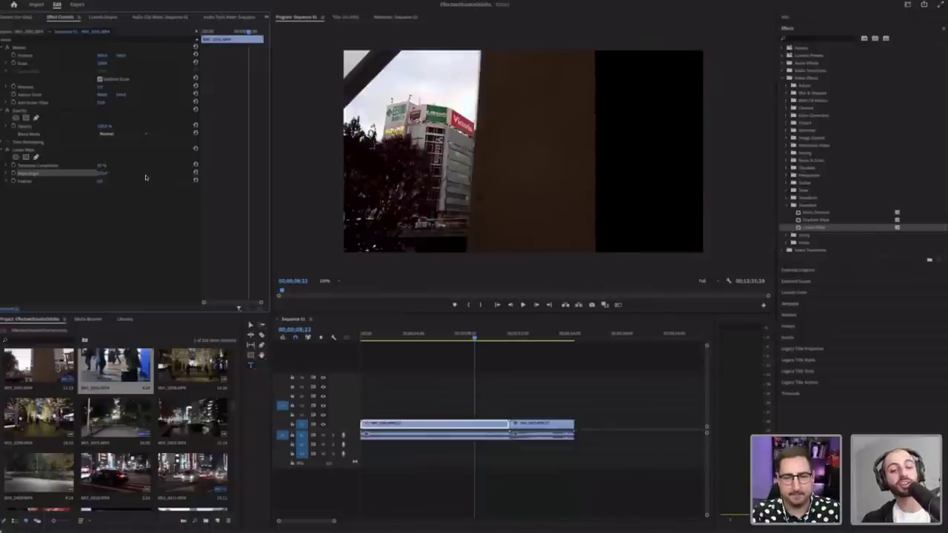
{"action": "key", "text": "Tab"}
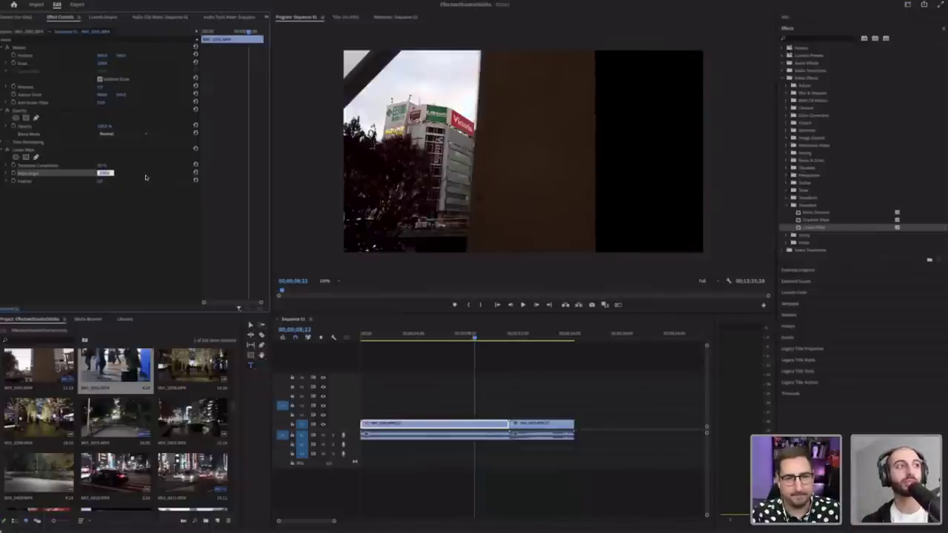
{"action": "key", "text": "Up"}
{"action": "key", "text": "Up"}
{"action": "key", "text": "Up"}
{"action": "key", "text": "Up"}
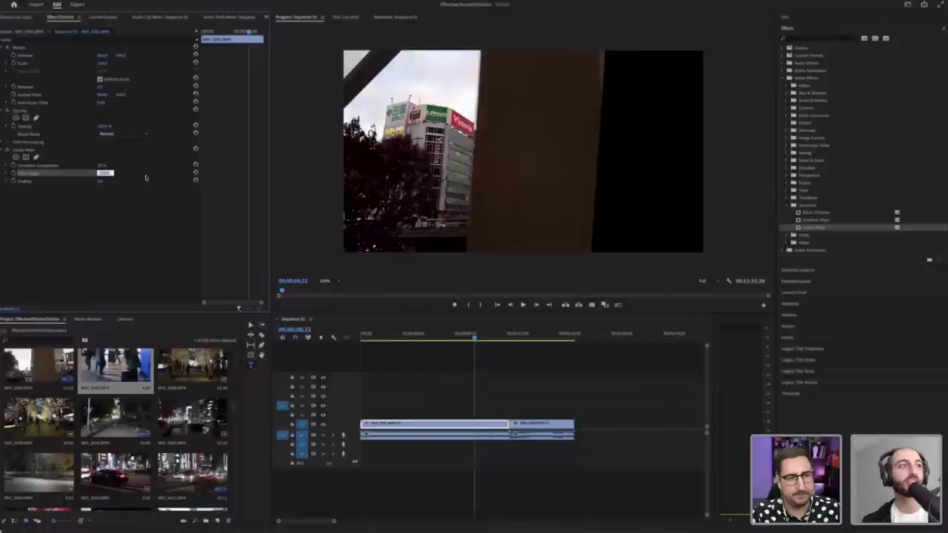
{"action": "key", "text": "Down"}
{"action": "key", "text": "Down"}
{"action": "key", "text": "Down"}
{"action": "key", "text": "Down"}
{"action": "key", "text": "Down"}
{"action": "key", "text": "Down"}
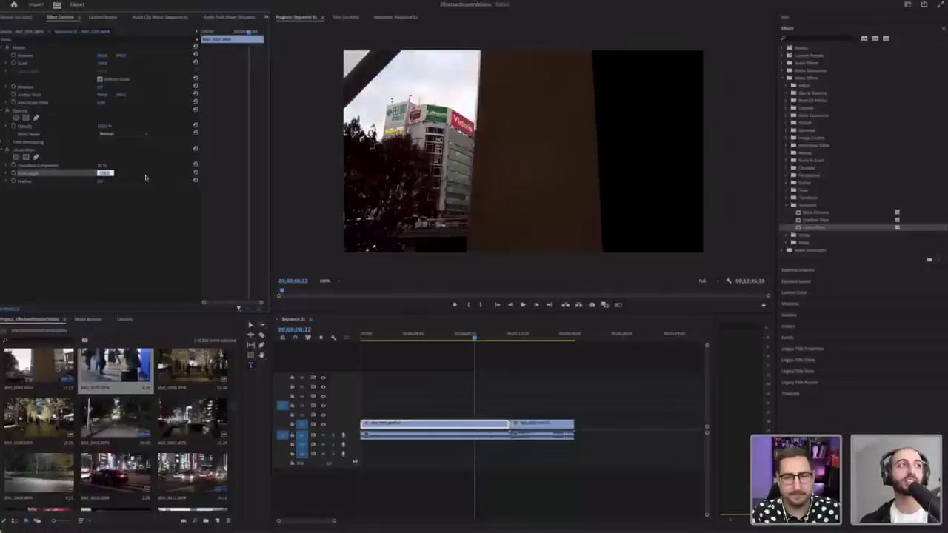
{"action": "left_click_drag", "start_coordinate": [104, 165], "coordinate": [144, 165]}
{"action": "key", "text": "Home"}
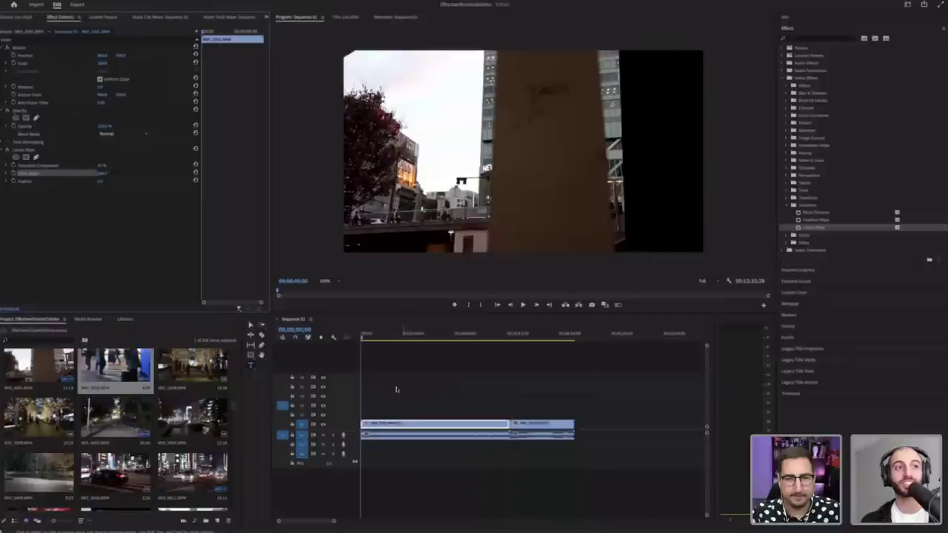
{"action": "left_click", "coordinate": [378, 376]}
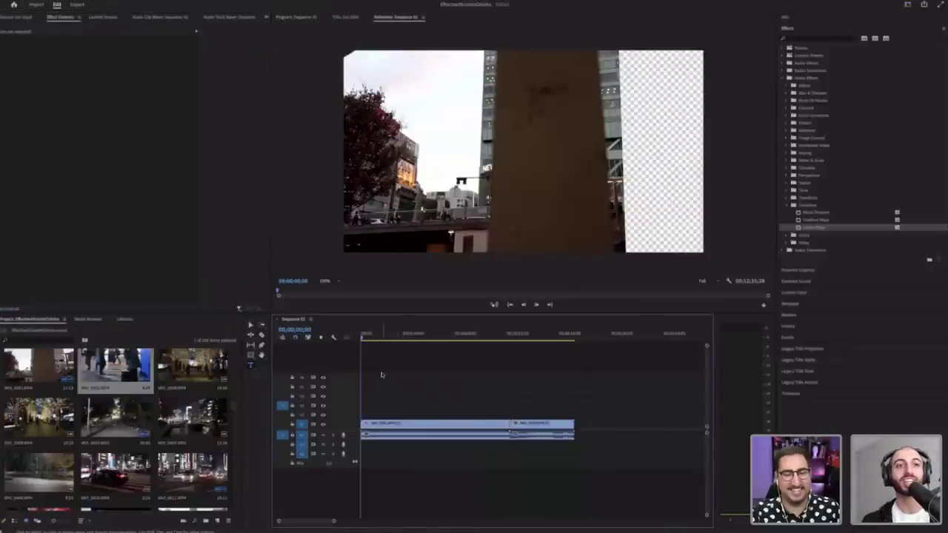
{"action": "key", "text": "Down"}
{"action": "key", "text": "Up"}
{"action": "key", "text": "Down"}
{"action": "key", "text": "Up"}
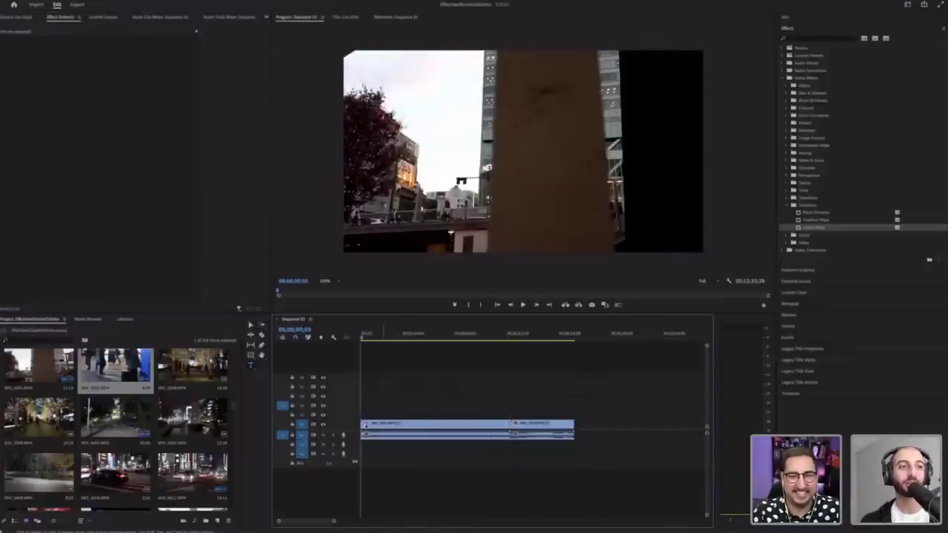
Step: Reselect the building clip and move the playhead to about 00;00;07;29, just before the pillar crosses again
{"action": "left_click", "coordinate": [371, 423]}
{"action": "left_click", "coordinate": [138, 217]}
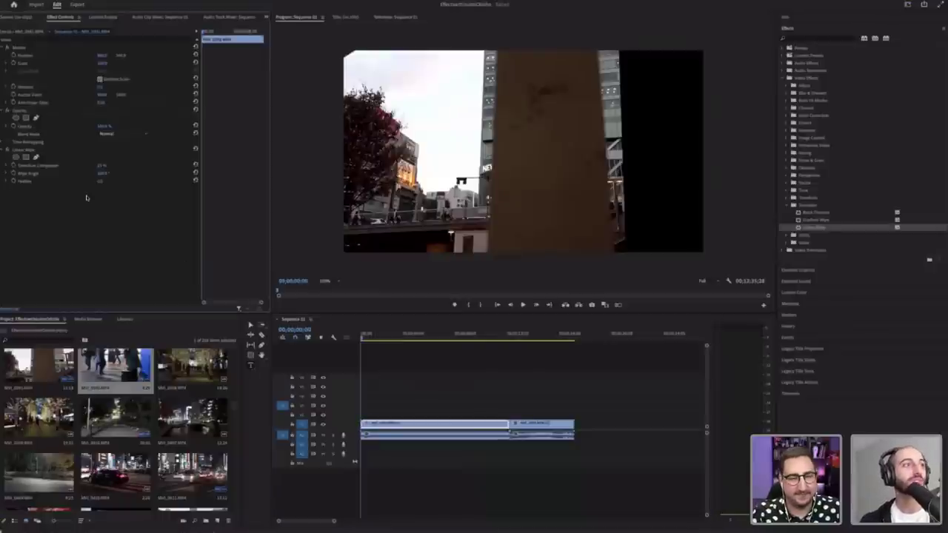
{"action": "key", "text": "Down"}
{"action": "key", "text": "Up"}
{"action": "key", "text": "Right"}
{"action": "key", "text": "Right"}
{"action": "key", "text": "Right"}
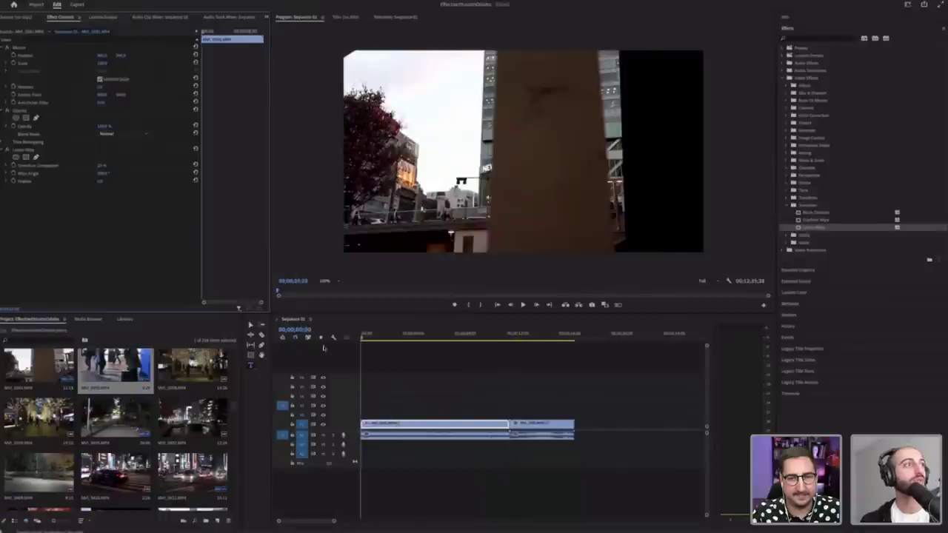
{"action": "left_click", "coordinate": [43, 165]}
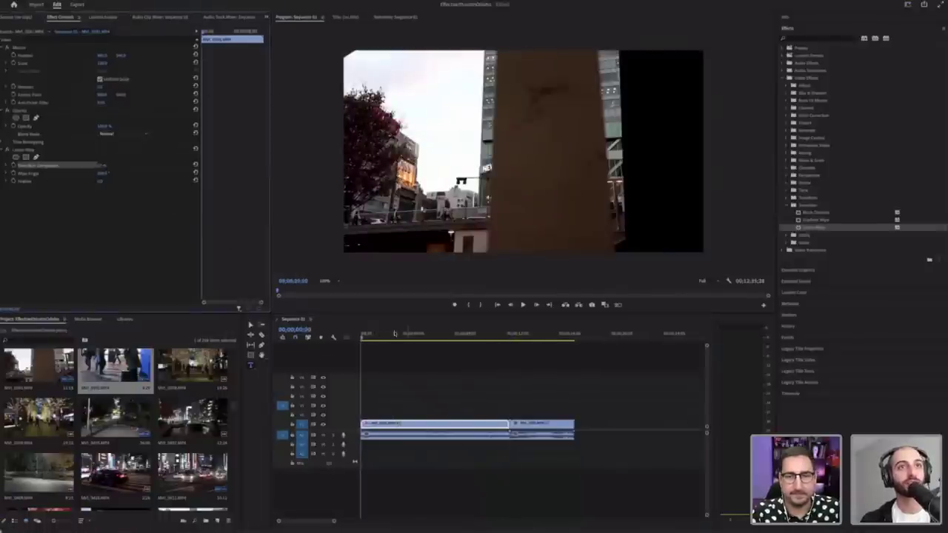
{"action": "left_click_drag", "start_coordinate": [406, 335], "coordinate": [468, 333]}
{"action": "key", "text": "shift+Left"}
{"action": "key", "text": "shift+Left"}
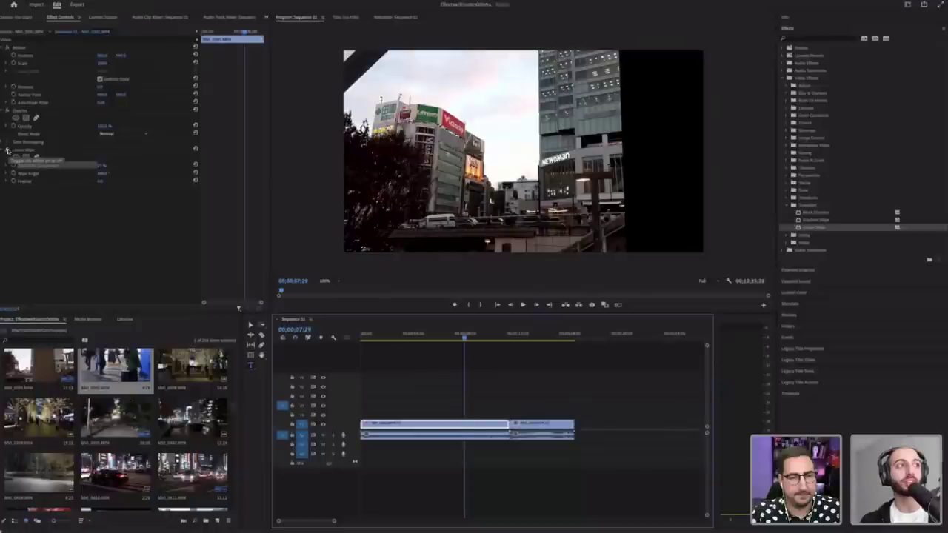
Step: Turn off Linear Wipe and move the playhead to 00;00;08;13, where the pillar still covers the frame's right edge
{"action": "left_click", "coordinate": [8, 150]}
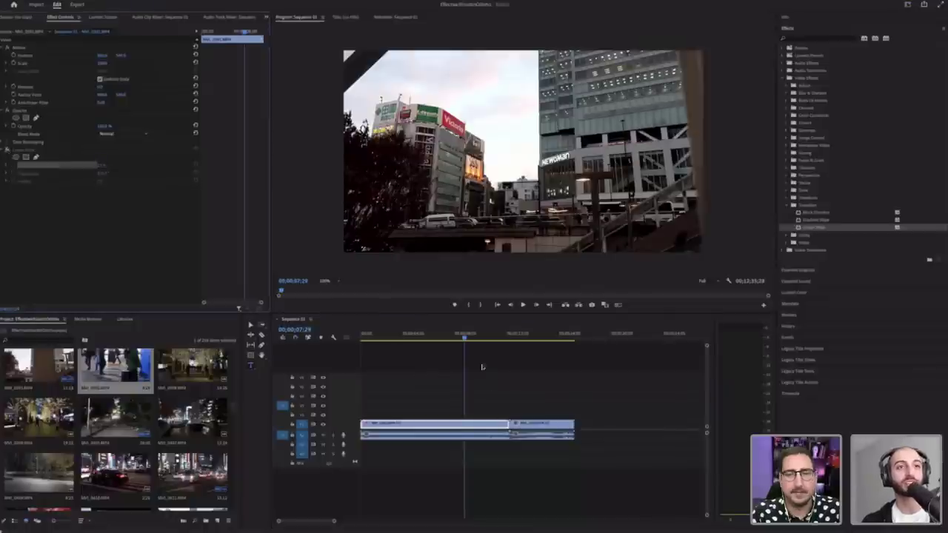
{"action": "left_click_drag", "start_coordinate": [466, 337], "coordinate": [471, 337]}
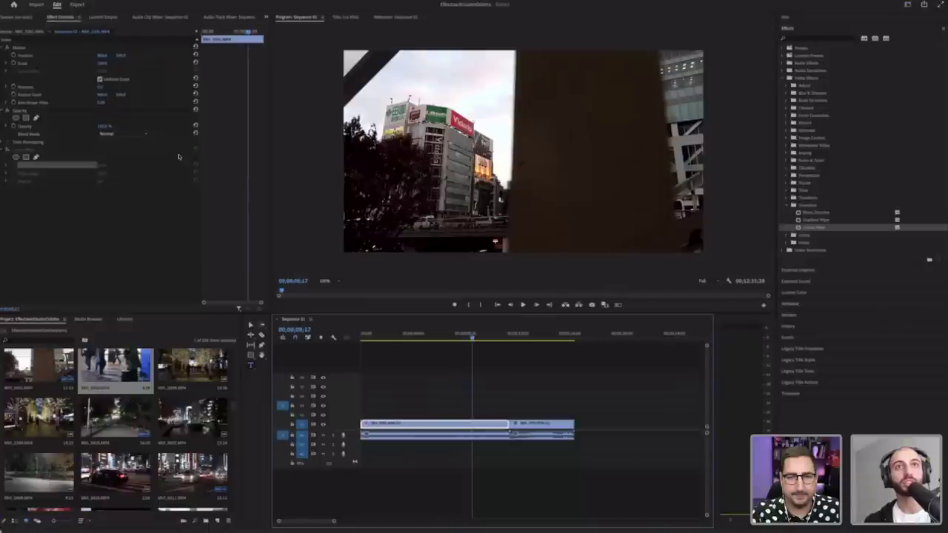
{"action": "key", "text": "Left"}
{"action": "key", "text": "Left"}
{"action": "key", "text": "Left"}
{"action": "key", "text": "Left"}
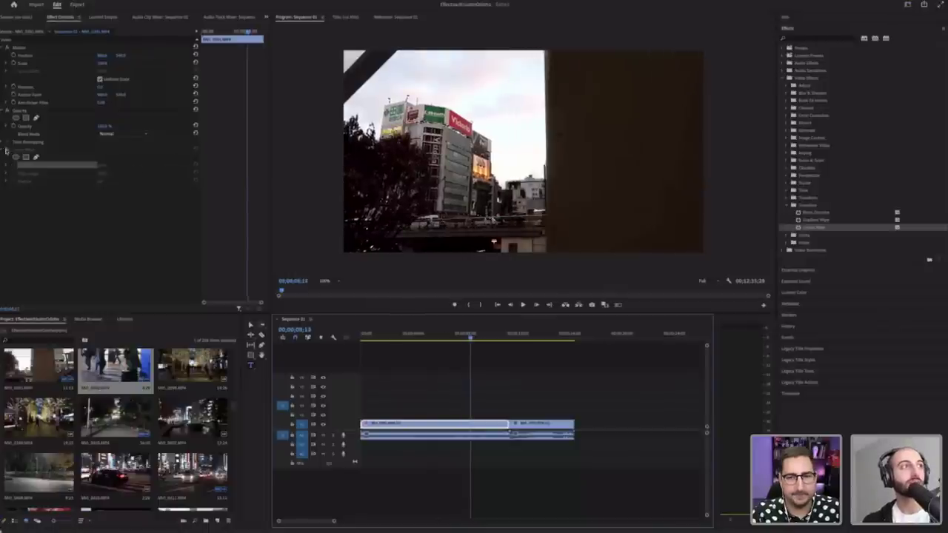
Step: Turn Linear Wipe back on and keyframe its Transition Completion at 0% on this frame
{"action": "left_click", "coordinate": [6, 150]}
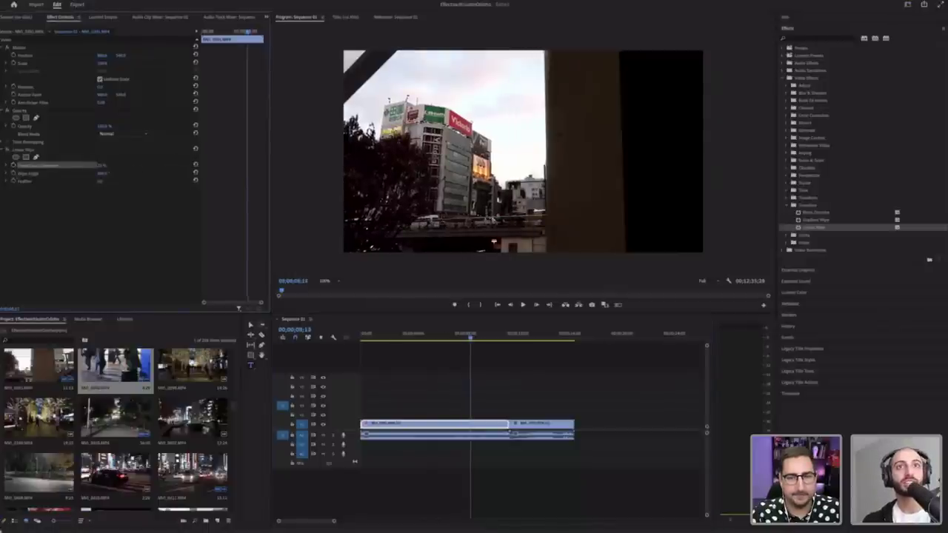
{"action": "left_click_drag", "start_coordinate": [105, 169], "coordinate": [15, 167]}
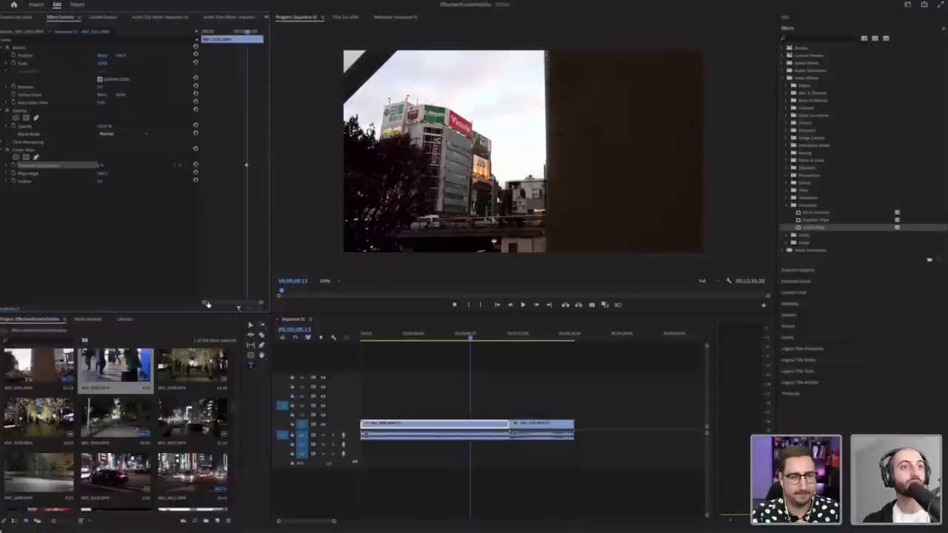
{"action": "left_click_drag", "start_coordinate": [207, 303], "coordinate": [222, 304]}
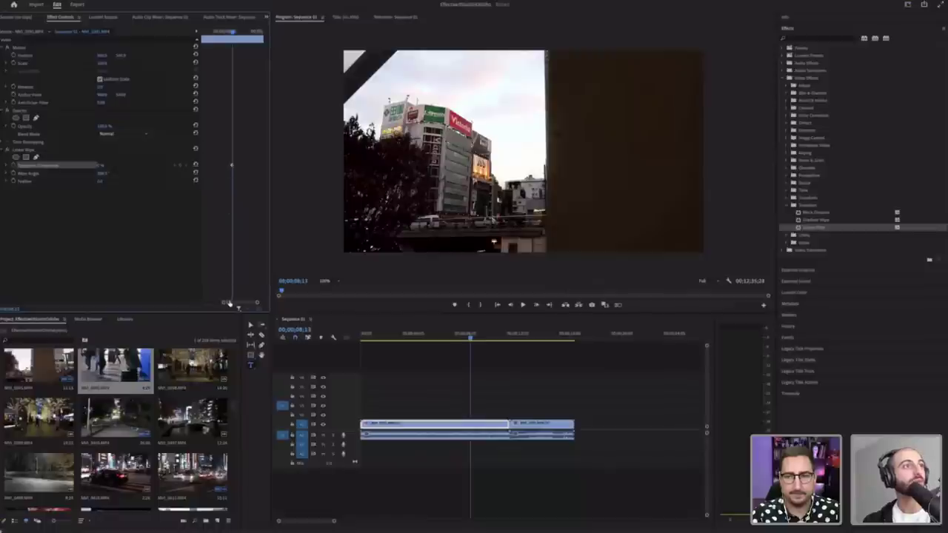
{"action": "left_click_drag", "start_coordinate": [229, 304], "coordinate": [234, 304]}
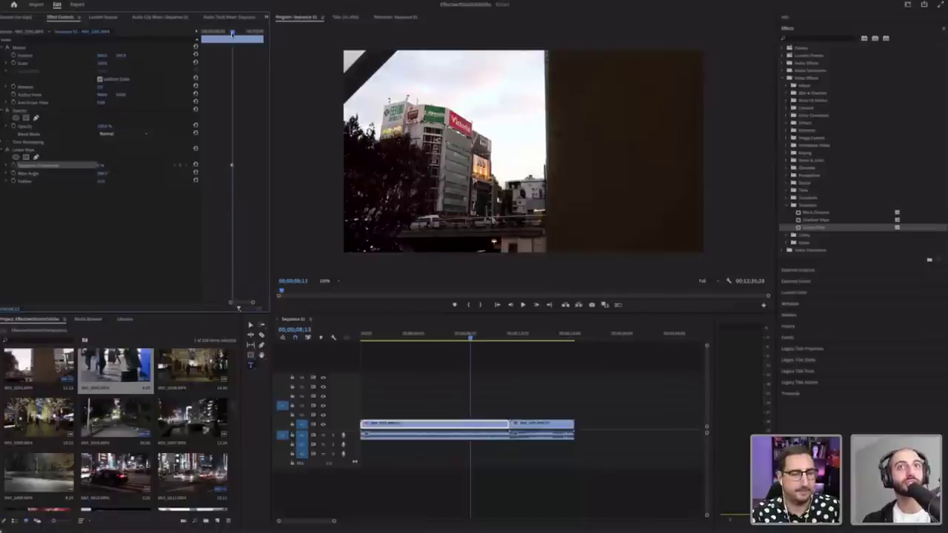
Step: At 00;00;08;16, raise Transition Completion in 1% increments until the wipe hides the background emerging behind the pillar
{"action": "left_click_drag", "start_coordinate": [232, 32], "coordinate": [235, 32]}
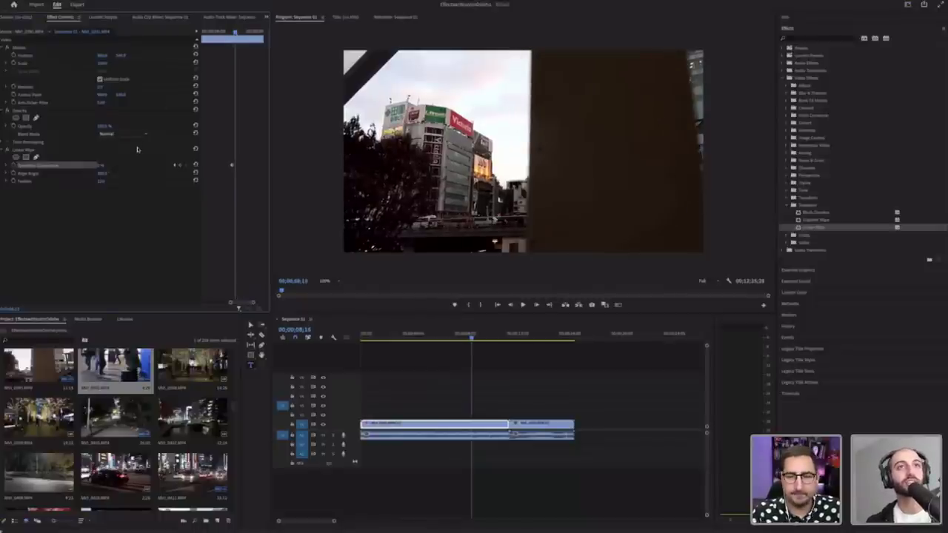
{"action": "key", "text": "Left"}
{"action": "key", "text": "Left"}
{"action": "key", "text": "Left"}
{"action": "key", "text": "Right"}
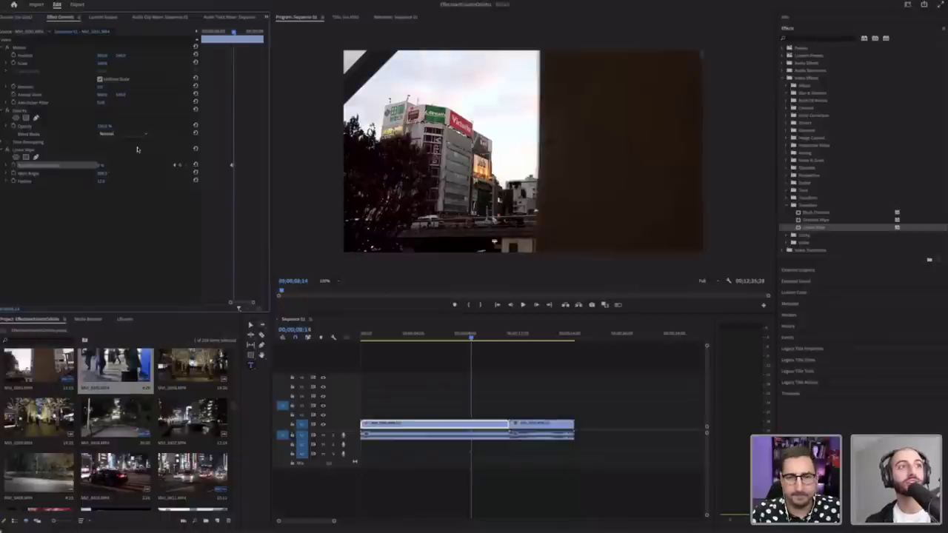
{"action": "key", "text": "Right"}
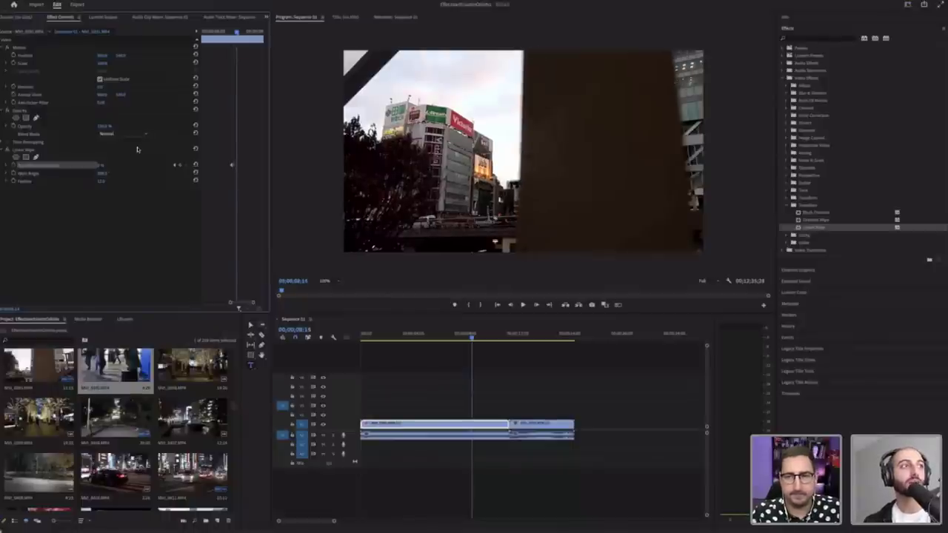
{"action": "left_click", "coordinate": [106, 166]}
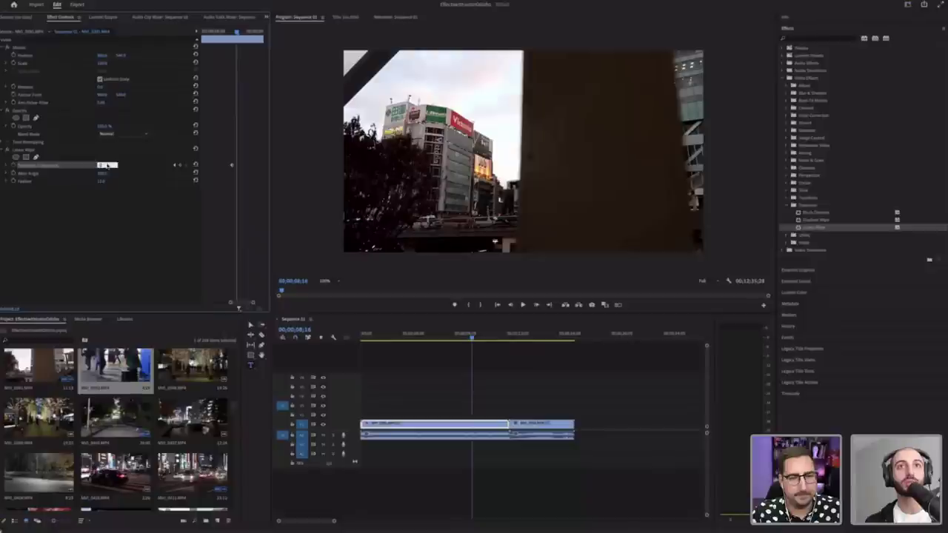
{"action": "key", "text": "Up"}
{"action": "key", "text": "Up"}
{"action": "key", "text": "Up"}
{"action": "key", "text": "Up"}
{"action": "key", "text": "Up"}
{"action": "key", "text": "Up"}
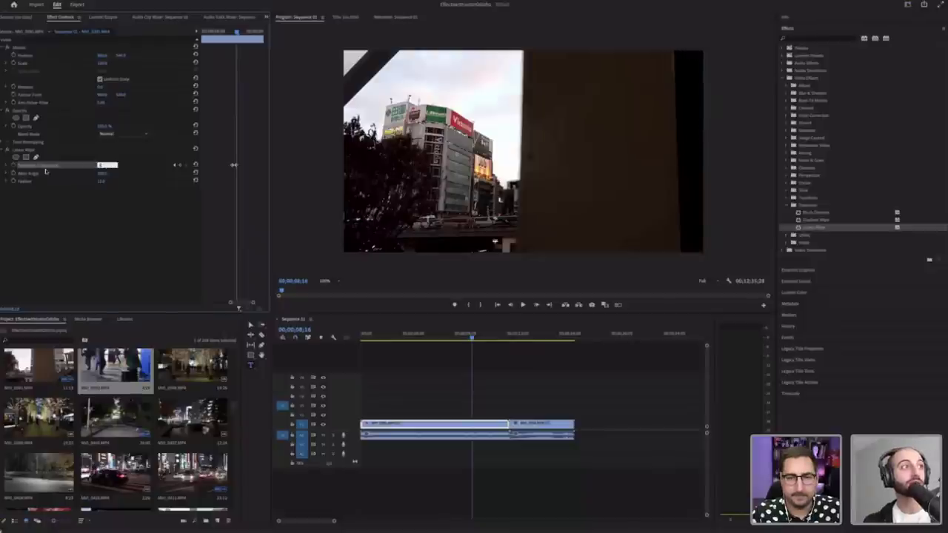
Step: Start keyframing the Wipe Angle at 00;00;08;16, tilt it to match the pillar's edge, and raise the wipe's Feather
{"action": "left_click", "coordinate": [13, 175]}
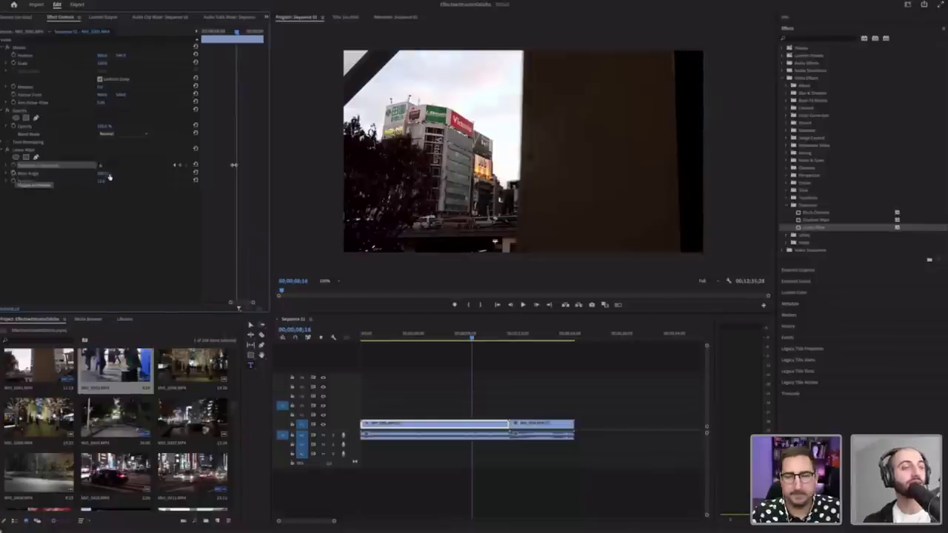
{"action": "left_click", "coordinate": [46, 174]}
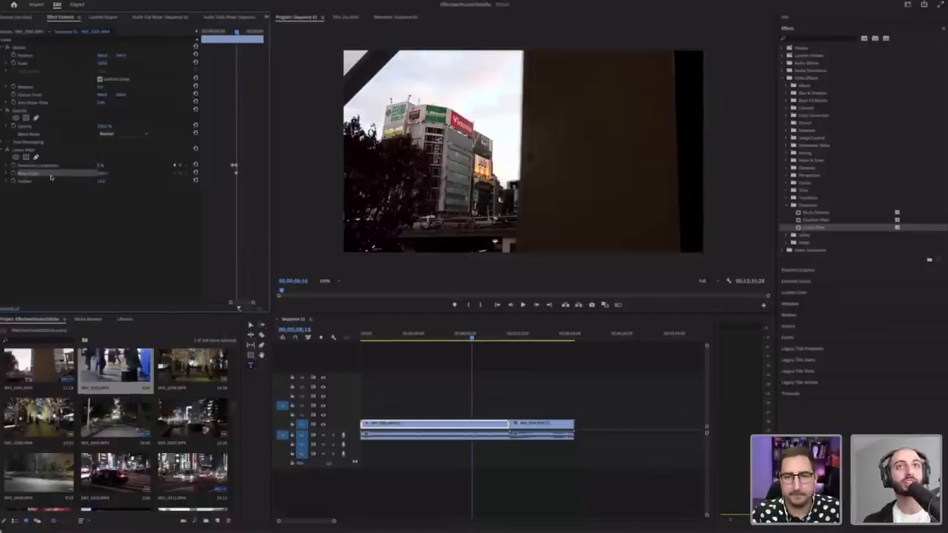
{"action": "left_click", "coordinate": [107, 181]}
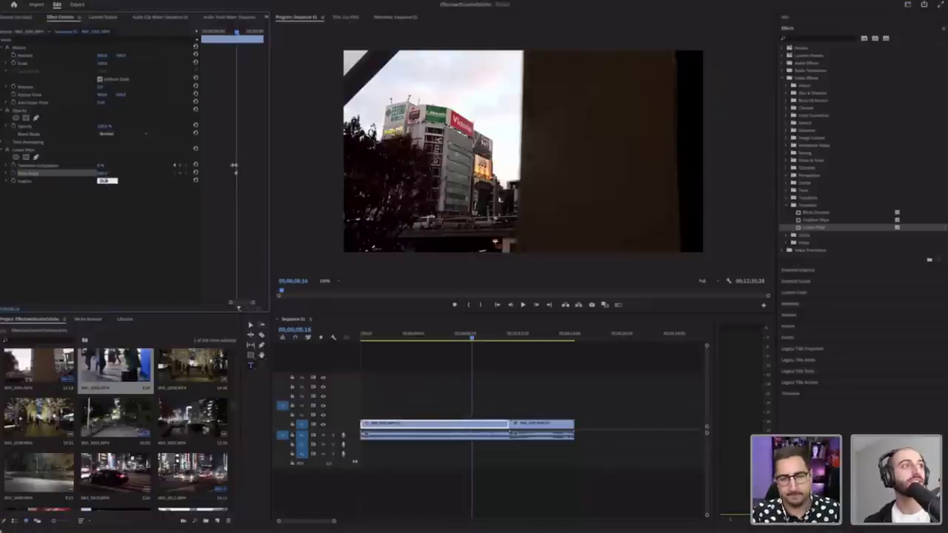
{"action": "left_click", "coordinate": [106, 173]}
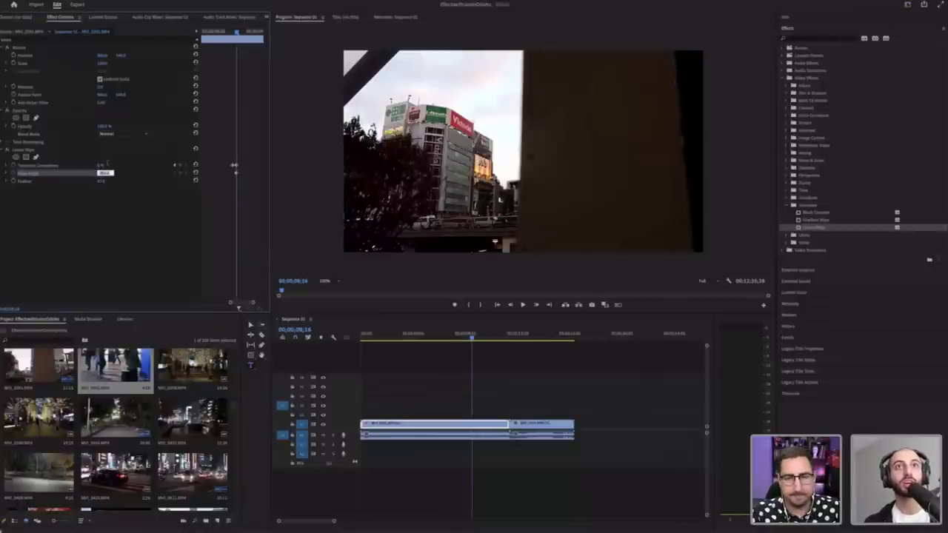
{"action": "left_click", "coordinate": [108, 166]}
{"action": "left_click", "coordinate": [106, 166]}
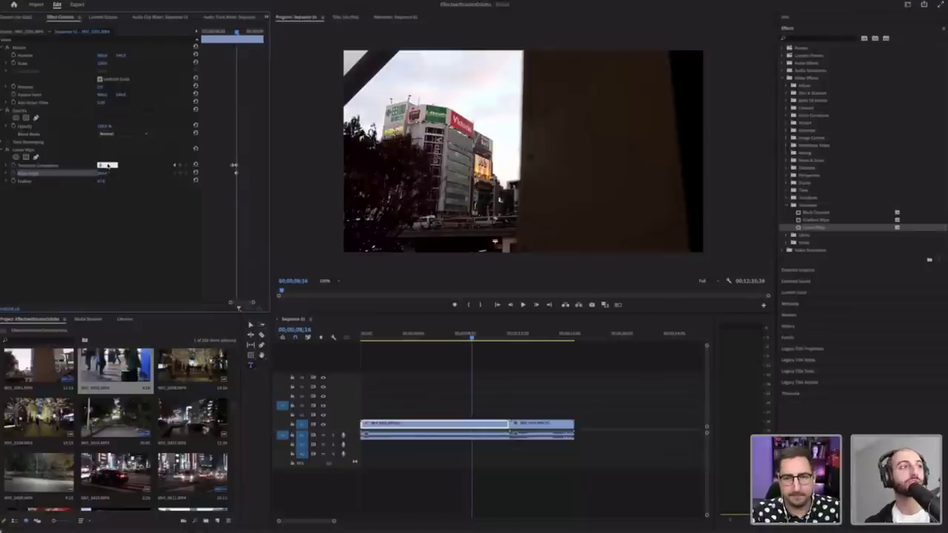
{"action": "left_click", "coordinate": [108, 182]}
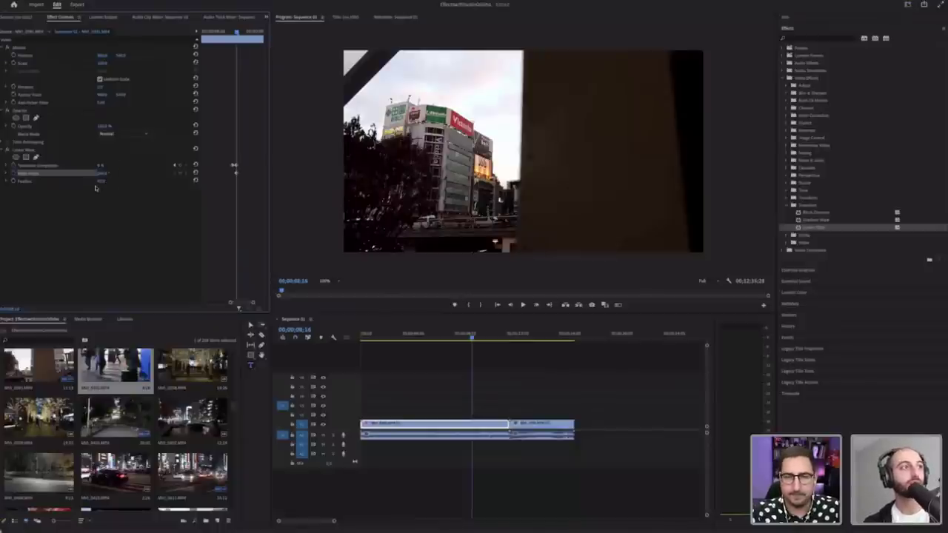
{"action": "left_click", "coordinate": [106, 179]}
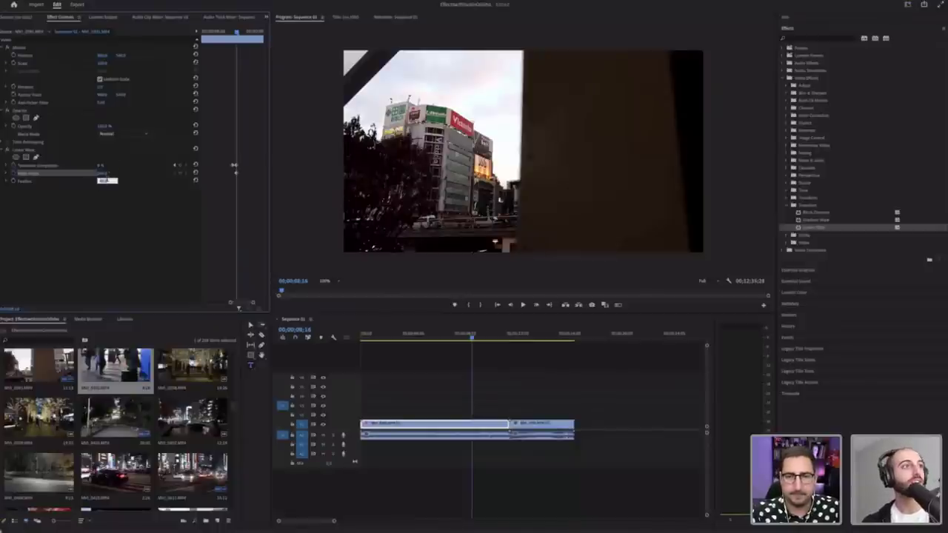
Step: At 00;00;08;19, raise Transition Completion to the pillar's trailing edge and increase the Wipe Angle slightly to match its slant
{"action": "left_click", "coordinate": [233, 31]}
{"action": "key", "text": "Right"}
{"action": "key", "text": "Right"}
{"action": "key", "text": "Right"}
{"action": "key", "text": "Right"}
{"action": "key", "text": "Right"}
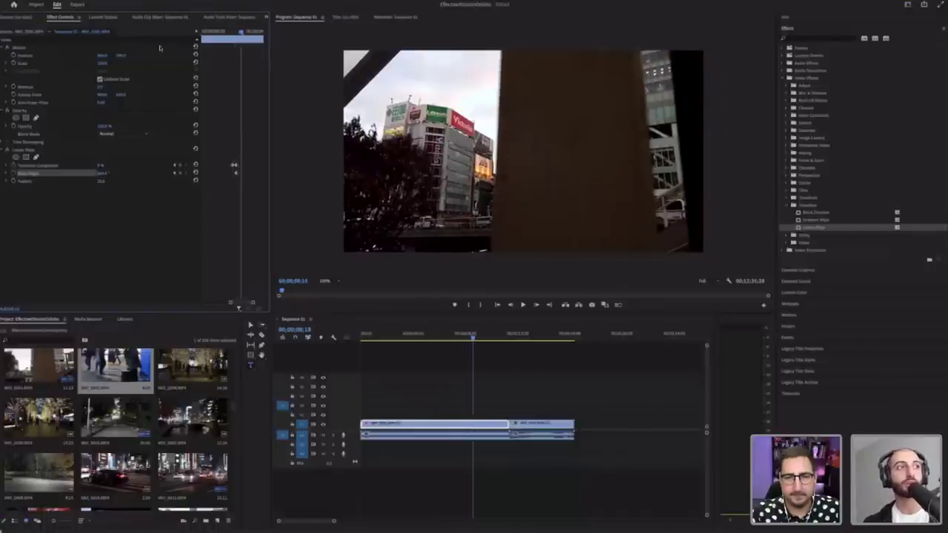
{"action": "left_click", "coordinate": [107, 165]}
{"action": "key", "text": "Up"}
{"action": "key", "text": "Up"}
{"action": "key", "text": "Up"}
{"action": "key", "text": "Up"}
{"action": "key", "text": "Up"}
{"action": "key", "text": "Up"}
{"action": "key", "text": "Up"}
{"action": "key", "text": "Up"}
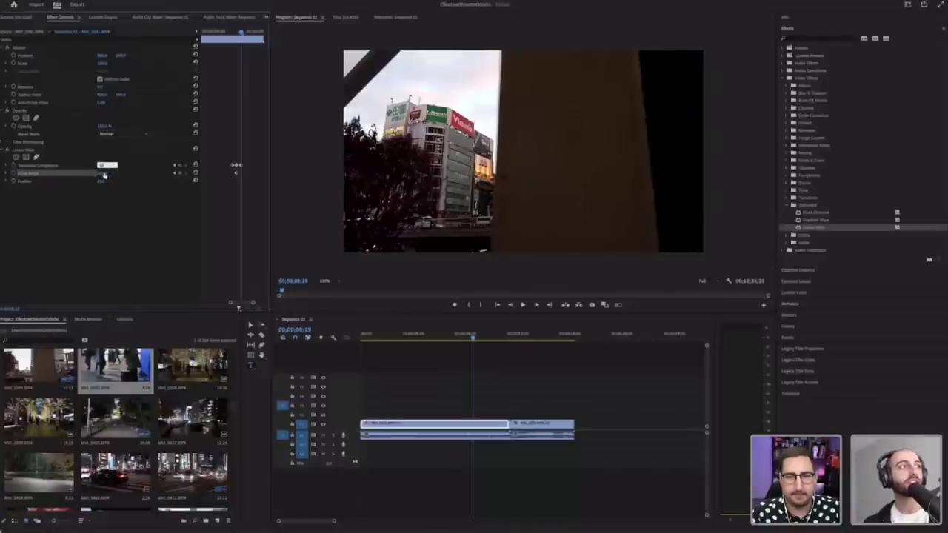
{"action": "left_click", "coordinate": [106, 172]}
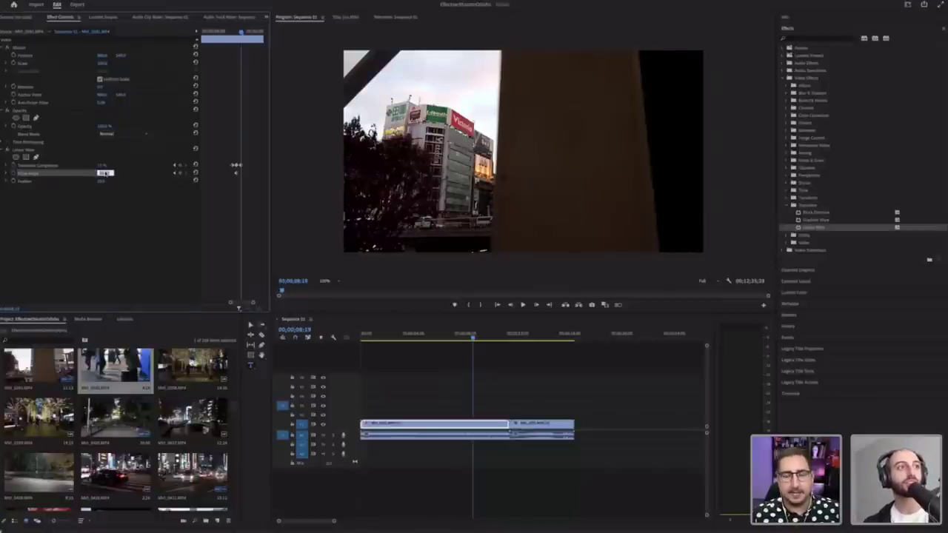
{"action": "key", "text": "Up"}
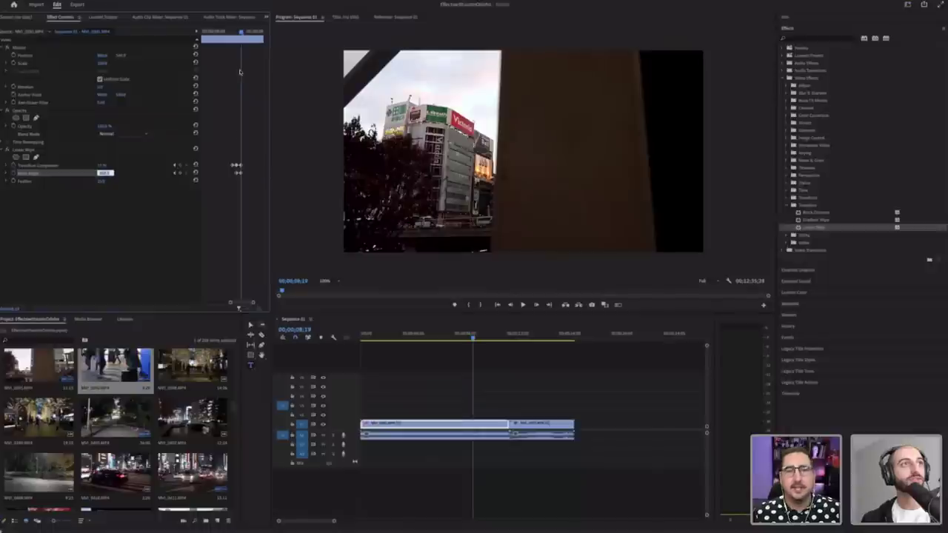
{"action": "left_click", "coordinate": [242, 34]}
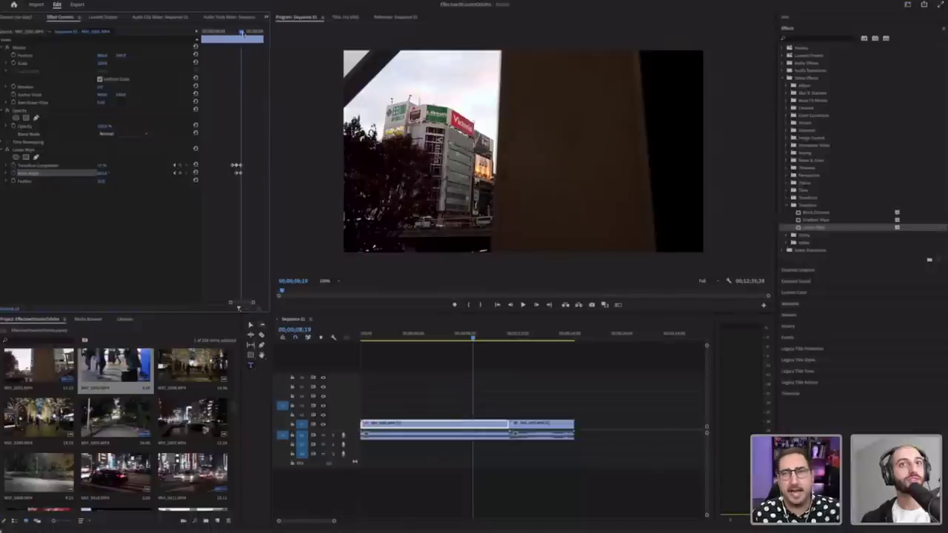
Step: At 00;00;08;22, increase Transition Completion and nudge the Wipe Angle up so the wipe stays aligned with the pillar
{"action": "left_click_drag", "start_coordinate": [241, 33], "coordinate": [246, 34]}
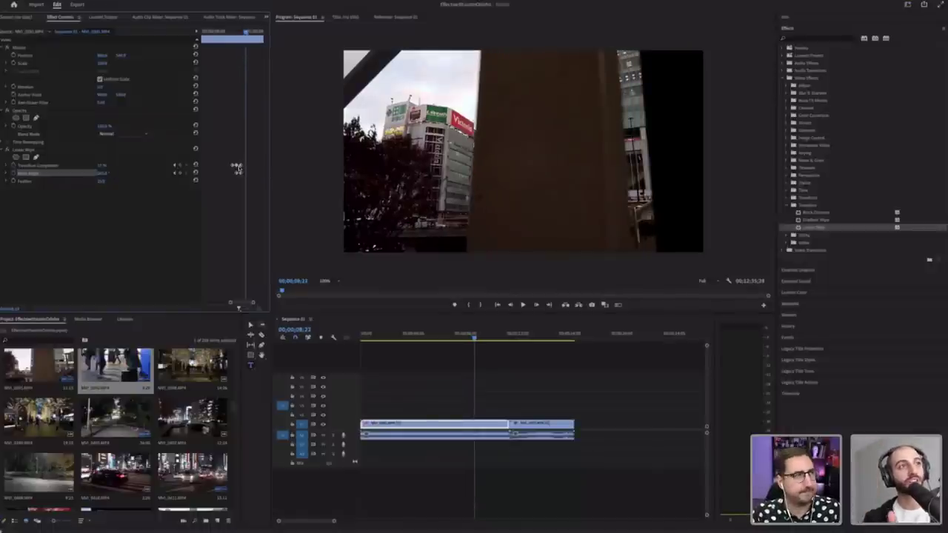
{"action": "key", "text": "Right"}
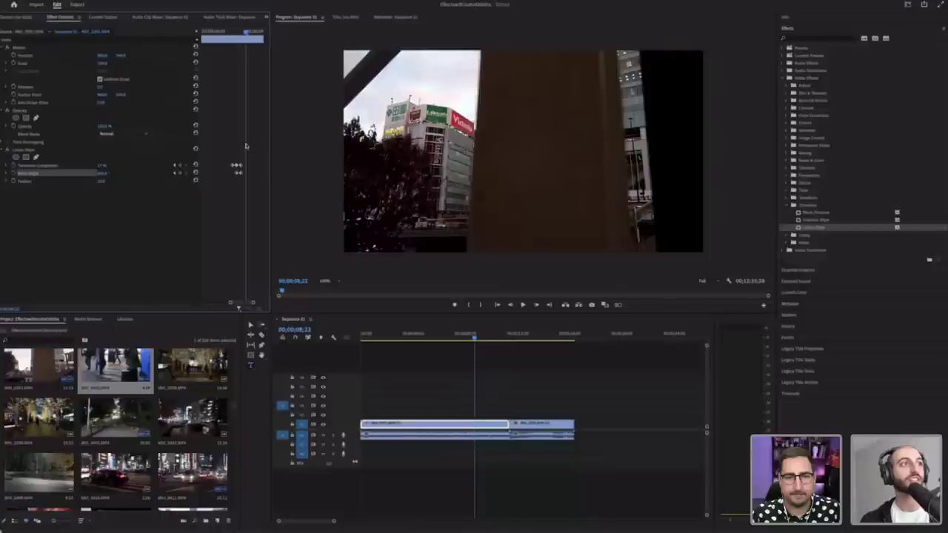
{"action": "left_click", "coordinate": [106, 164]}
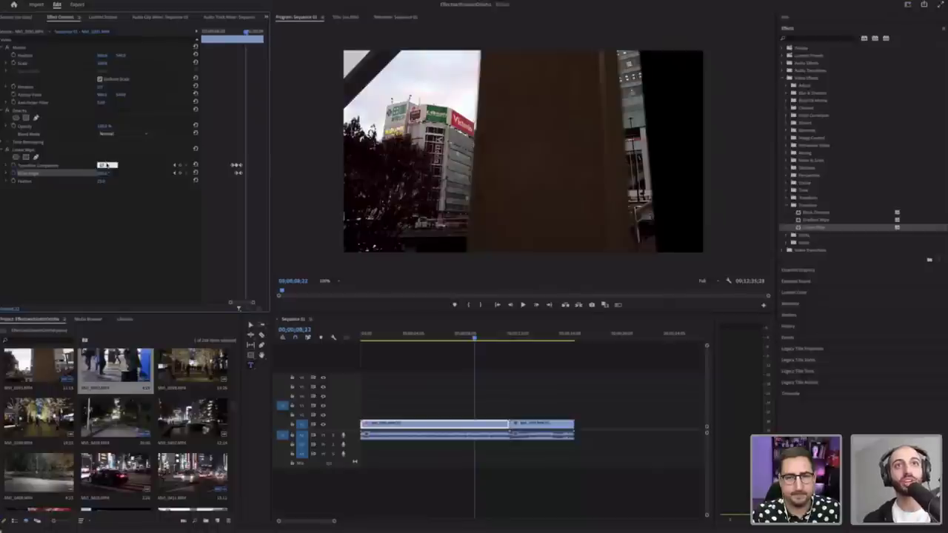
{"action": "key", "text": "Up"}
{"action": "key", "text": "Up"}
{"action": "key", "text": "Up"}
{"action": "key", "text": "Up"}
{"action": "key", "text": "Up"}
{"action": "key", "text": "Up"}
{"action": "key", "text": "Up"}
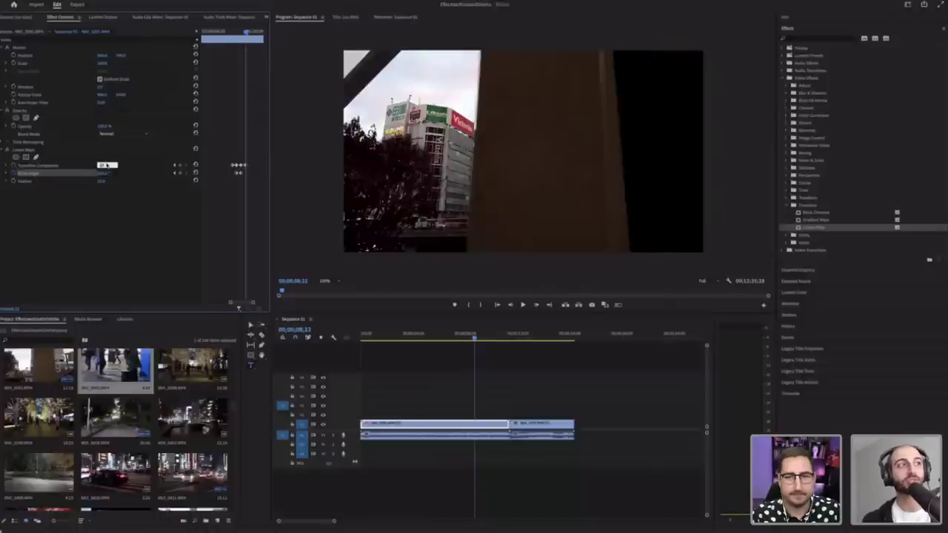
{"action": "left_click", "coordinate": [105, 173]}
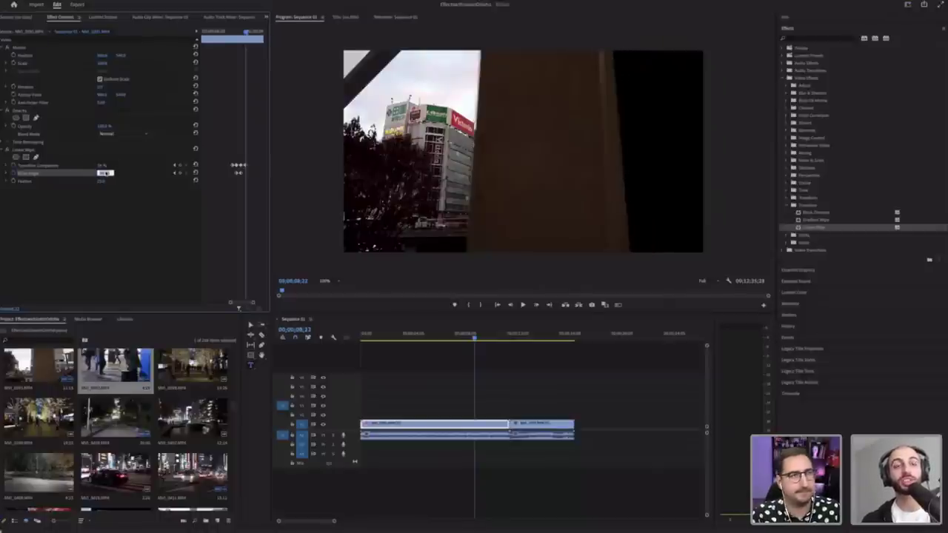
{"action": "key", "text": "Up"}
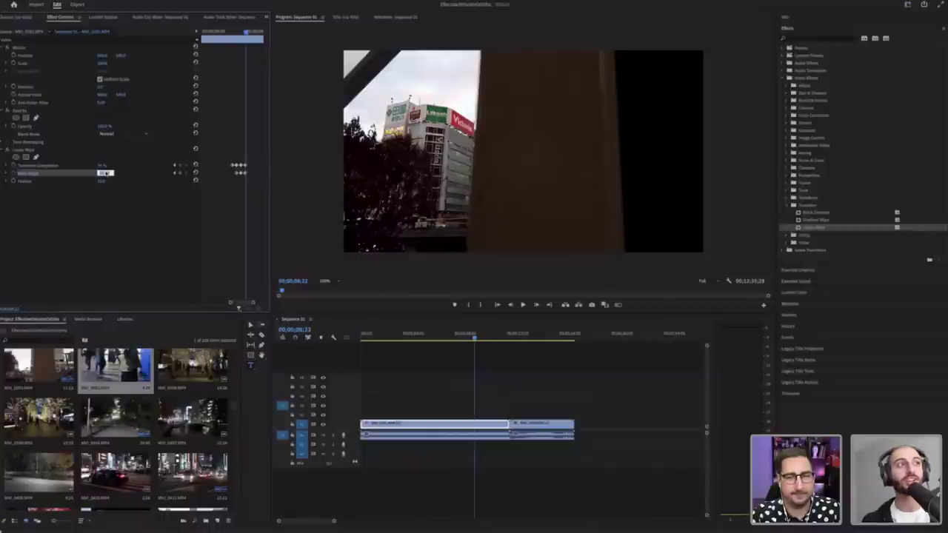
Step: Advance to 00;00;08;25 and raise Transition Completion until the wipe meets the pillar's trailing edge
{"action": "left_click", "coordinate": [225, 202]}
{"action": "key", "text": "Right"}
{"action": "key", "text": "Right"}
{"action": "key", "text": "Right"}
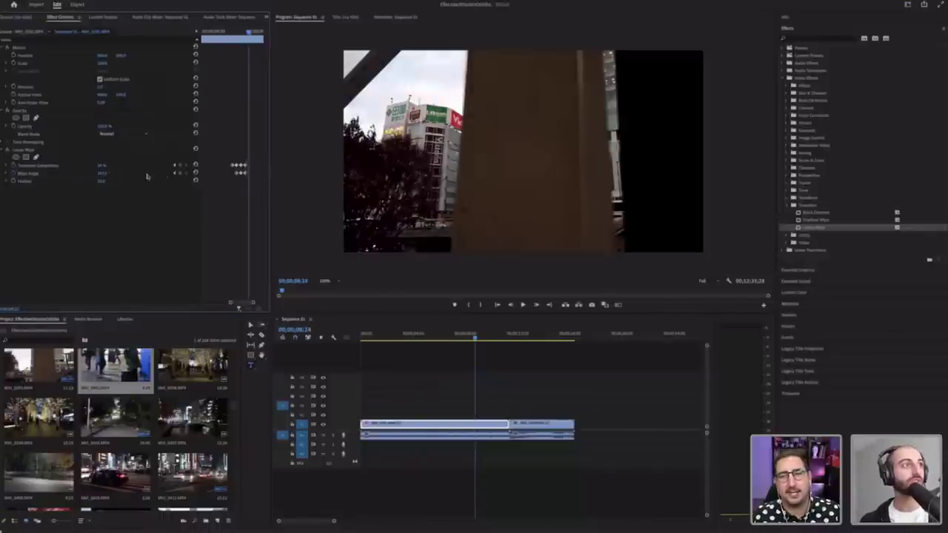
{"action": "left_click", "coordinate": [106, 165]}
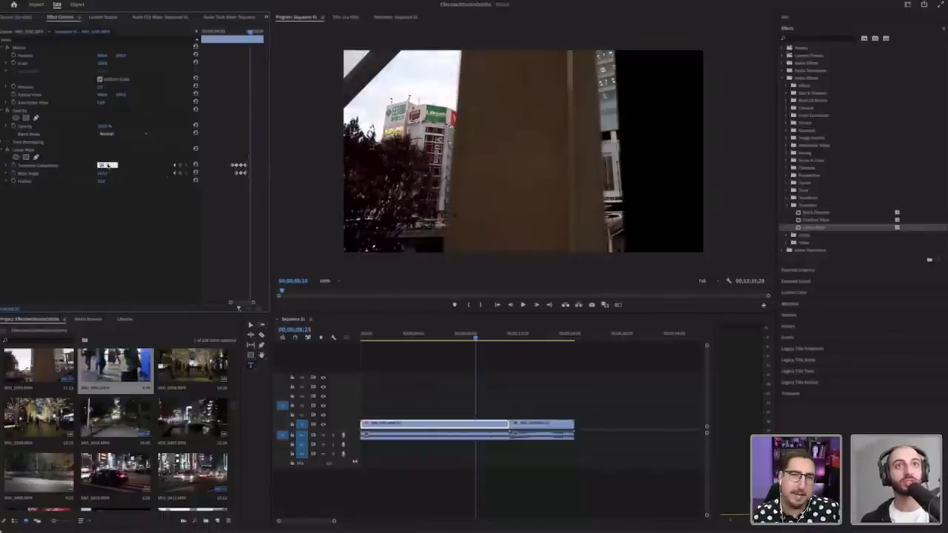
{"action": "key", "text": "Up"}
{"action": "key", "text": "Up"}
{"action": "key", "text": "Up"}
{"action": "key", "text": "Up"}
{"action": "key", "text": "Up"}
{"action": "key", "text": "Up"}
{"action": "key", "text": "Down"}
{"action": "key", "text": "Up"}
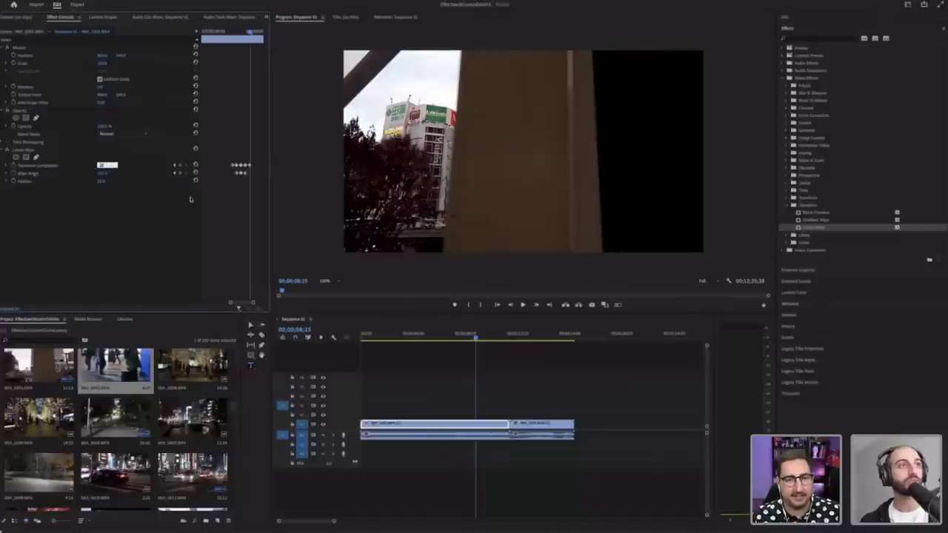
{"action": "key", "text": "Return"}
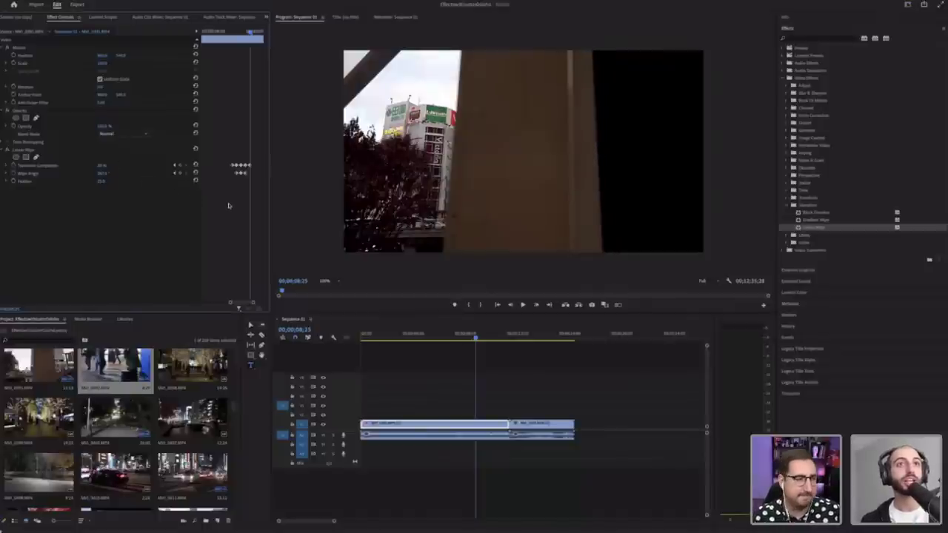
Step: Advance to 00;00;08;27 and raise Linear Wipe's Transition Completion to 34% so the wipe meets the pillar's trailing edge
{"action": "key", "text": "Right"}
{"action": "key", "text": "Right"}
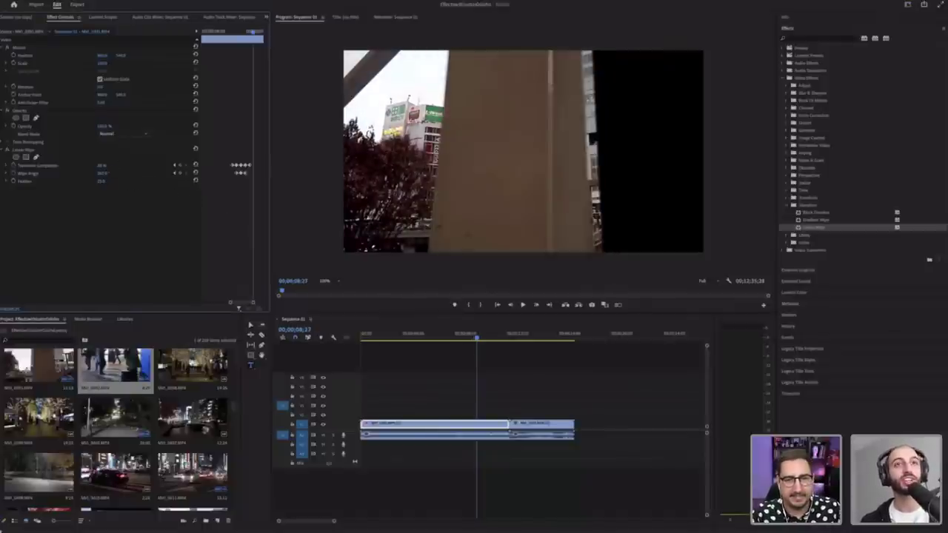
{"action": "left_click", "coordinate": [107, 165]}
{"action": "key", "text": "Up"}
{"action": "key", "text": "Up"}
{"action": "key", "text": "Up"}
{"action": "key", "text": "Up"}
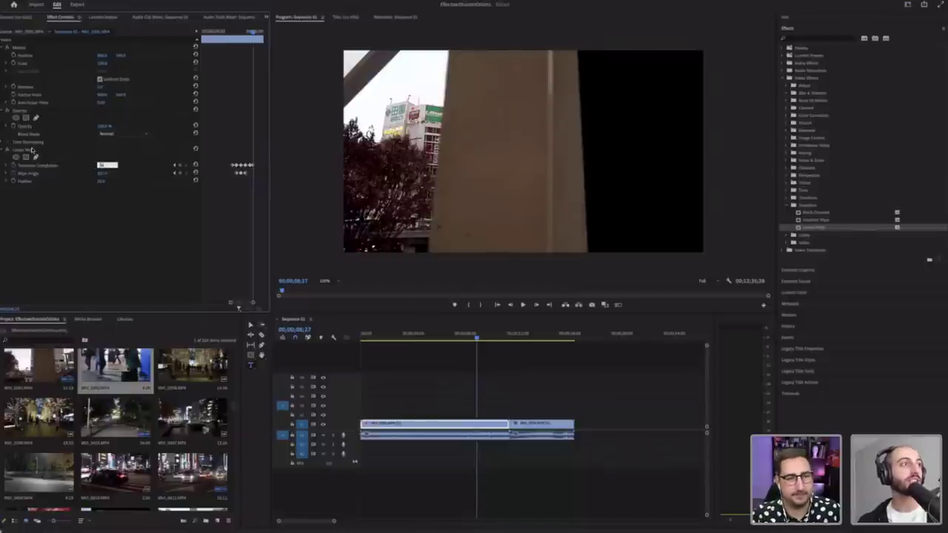
{"action": "left_click", "coordinate": [41, 166]}
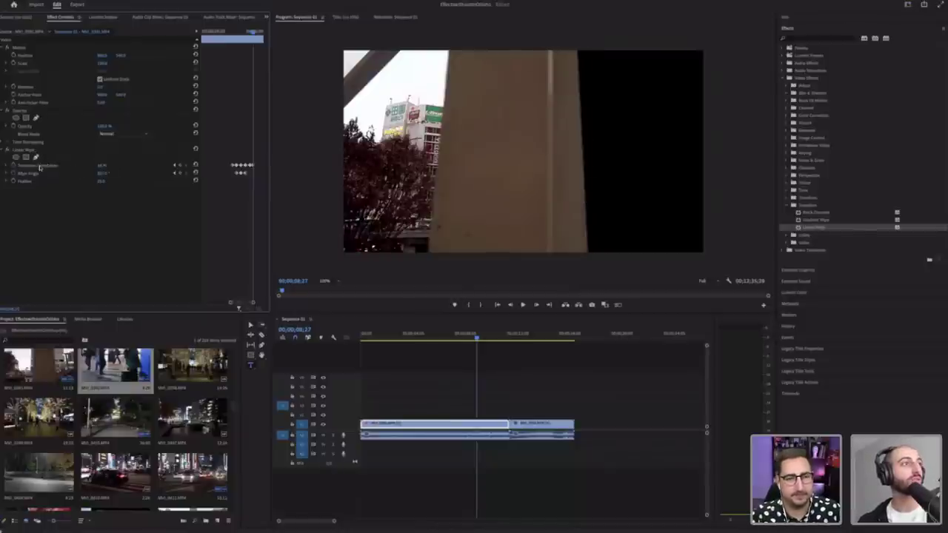
{"action": "left_click", "coordinate": [41, 167]}
{"action": "left_click", "coordinate": [42, 167]}
{"action": "left_click", "coordinate": [40, 167]}
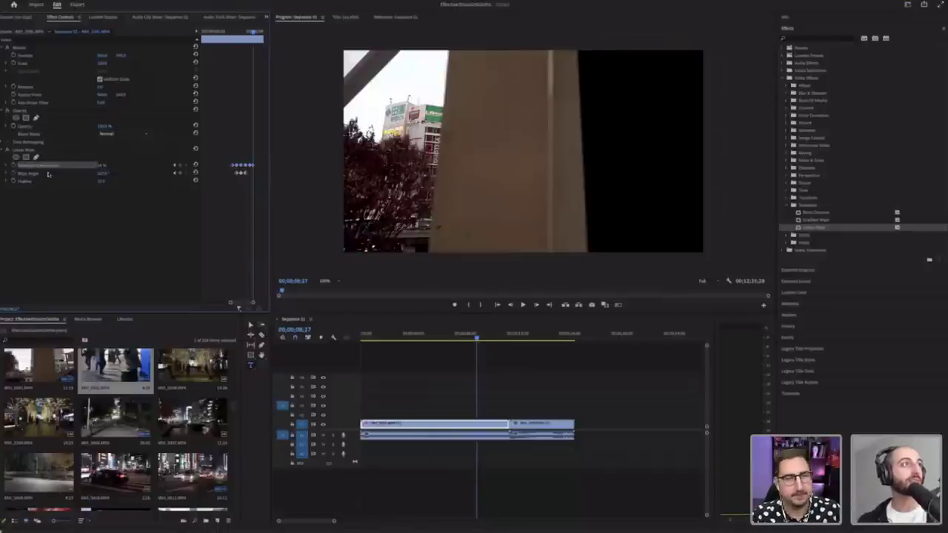
Step: Try out a rectangular opacity mask at different positions over the building clip and remove it
{"action": "left_click", "coordinate": [26, 117]}
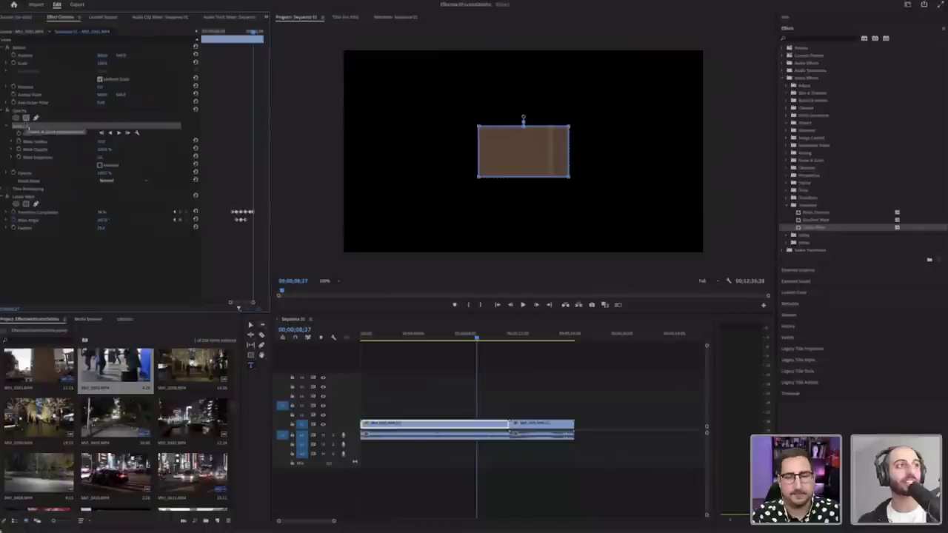
{"action": "left_click", "coordinate": [40, 136]}
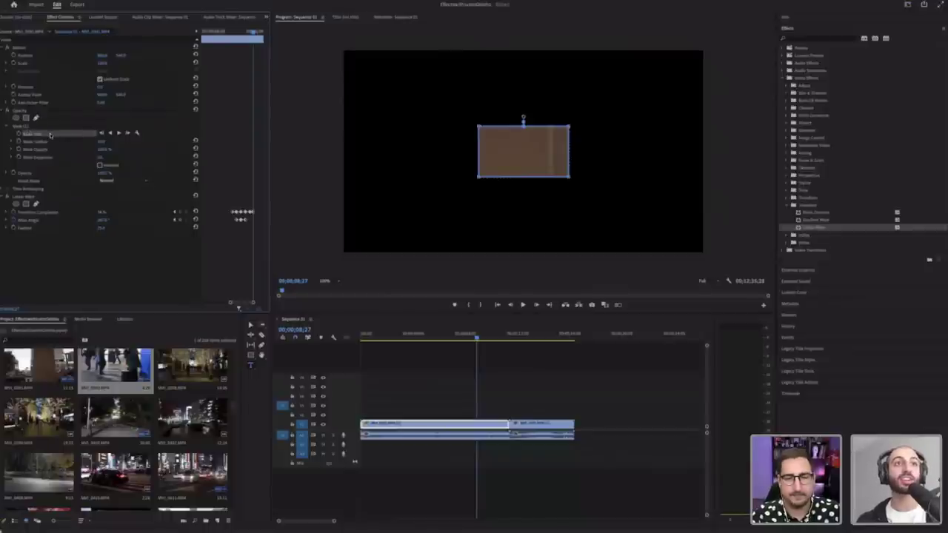
{"action": "left_click_drag", "start_coordinate": [489, 160], "coordinate": [389, 126]}
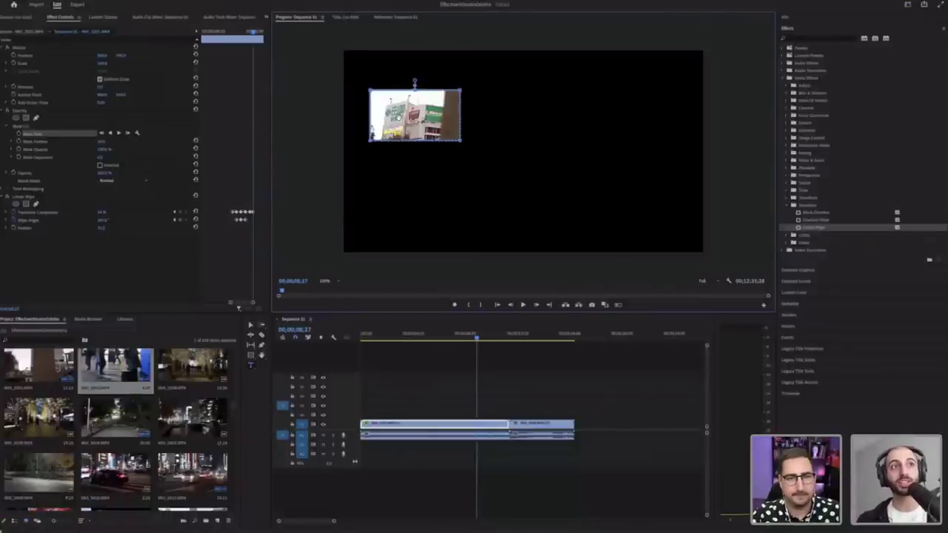
{"action": "left_click_drag", "start_coordinate": [398, 117], "coordinate": [508, 104]}
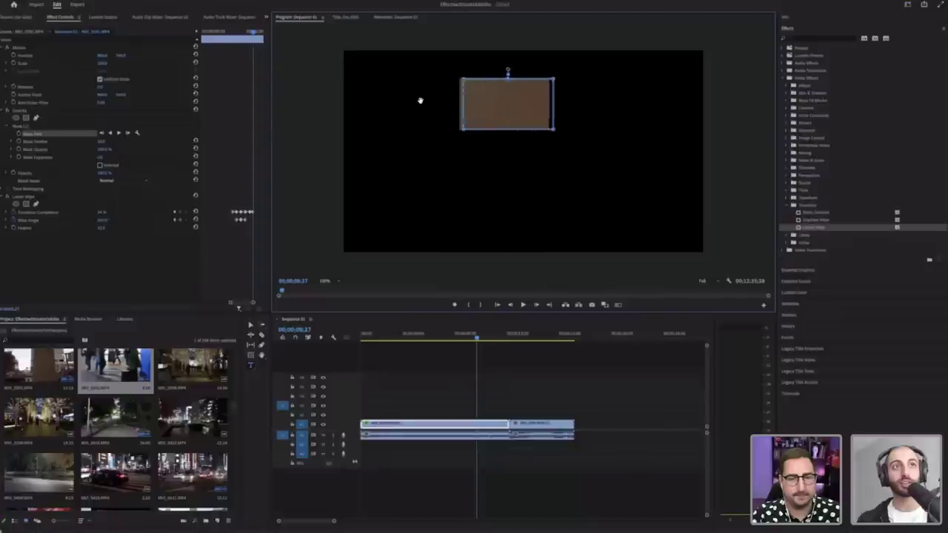
{"action": "left_click_drag", "start_coordinate": [420, 101], "coordinate": [427, 123]}
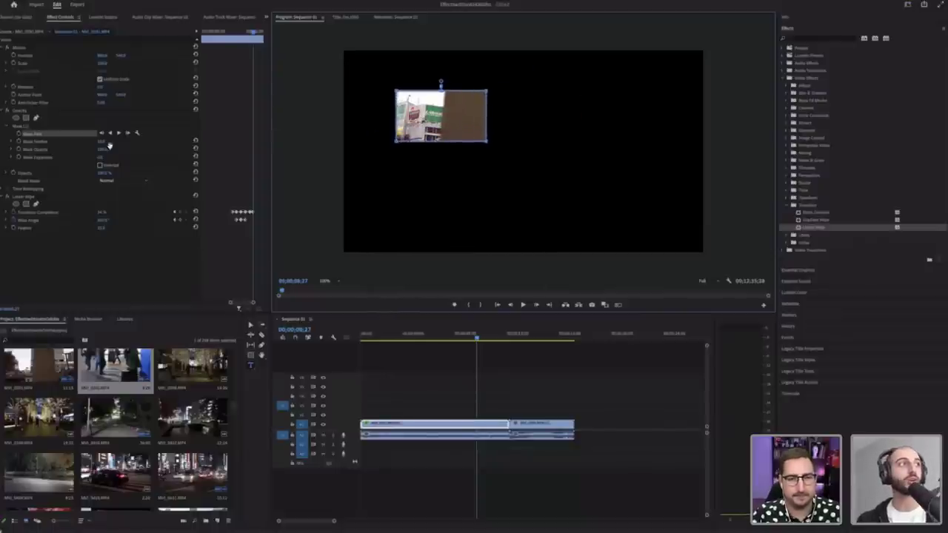
{"action": "left_click", "coordinate": [30, 127]}
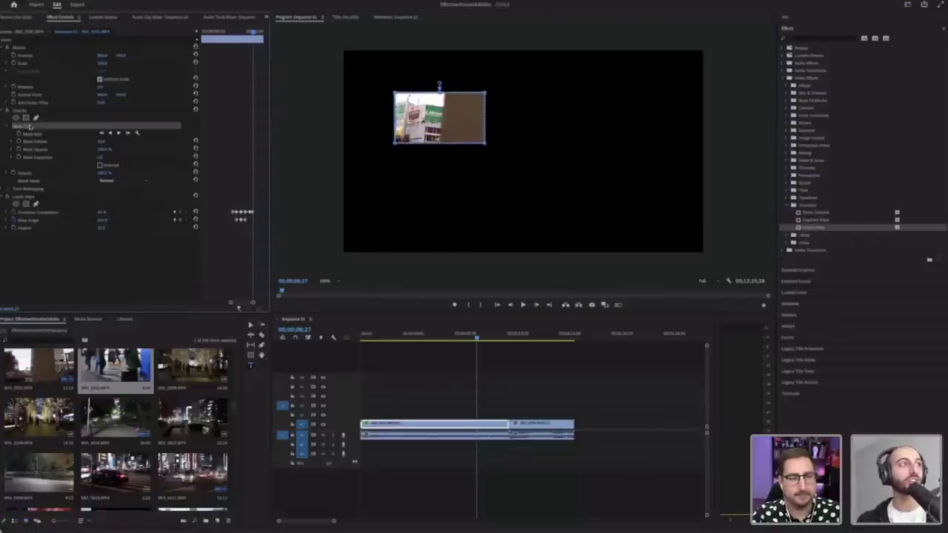
{"action": "key", "text": "Delete"}
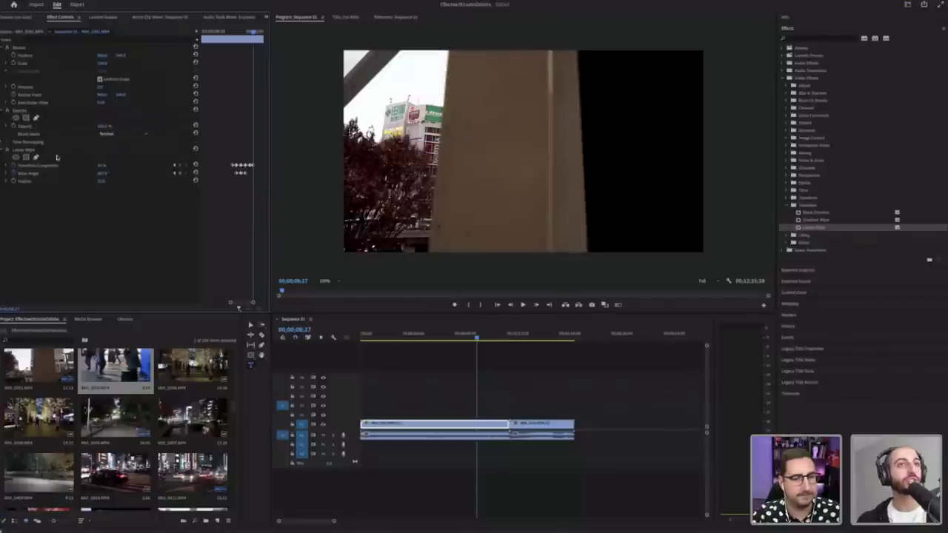
Step: Advance to 00;00;09;06 and raise Linear Wipe's Transition Completion until the wipe reaches the pillar's trailing edge
{"action": "left_click", "coordinate": [38, 150]}
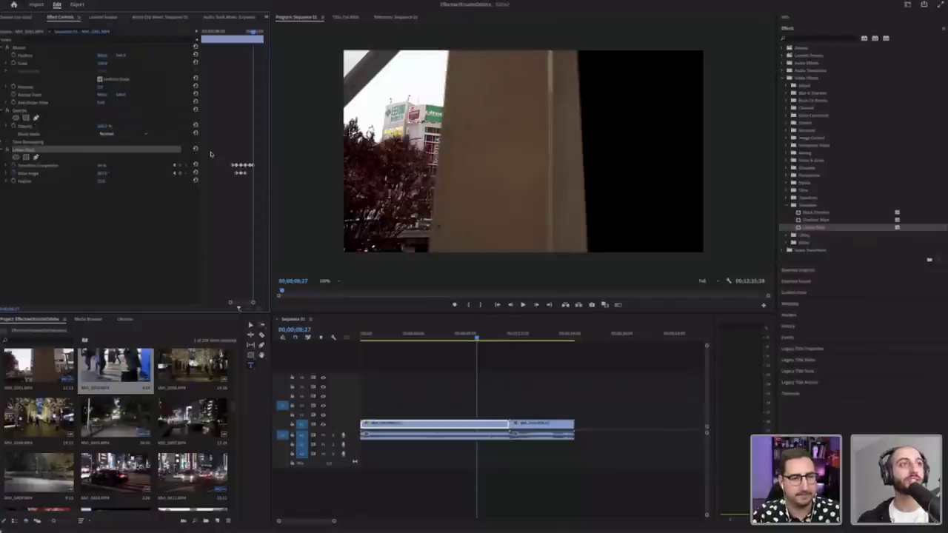
{"action": "left_click", "coordinate": [246, 215]}
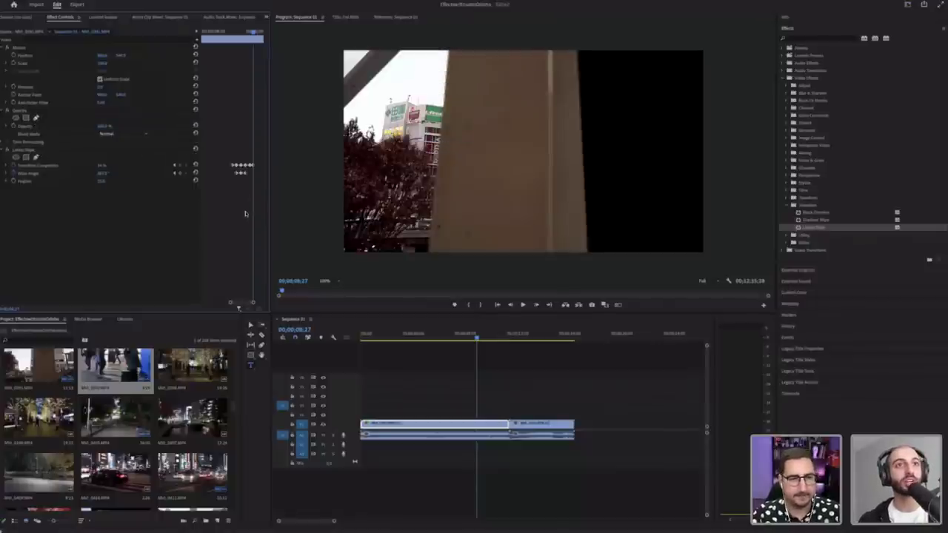
{"action": "left_click", "coordinate": [107, 165]}
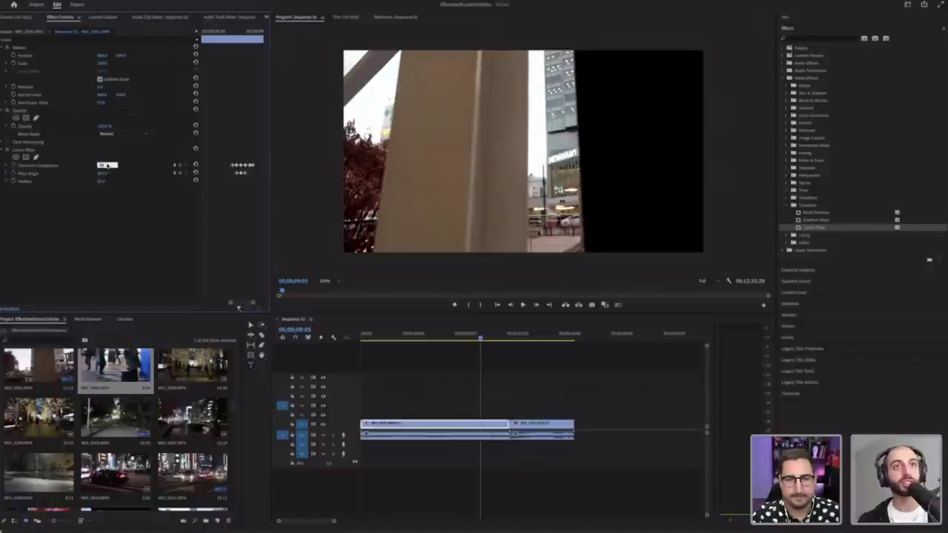
{"action": "key", "text": "Up"}
{"action": "key", "text": "Up"}
{"action": "key", "text": "Up"}
{"action": "key", "text": "Up"}
{"action": "key", "text": "Up"}
{"action": "key", "text": "Up"}
{"action": "left_click_drag", "start_coordinate": [108, 165], "coordinate": [115, 165]}
Step: Increase the Wipe Angle at 00;00;09;06 to match the pillar's slant, and nudge Transition Completion up to hide the remaining gap
{"action": "left_click", "coordinate": [104, 172]}
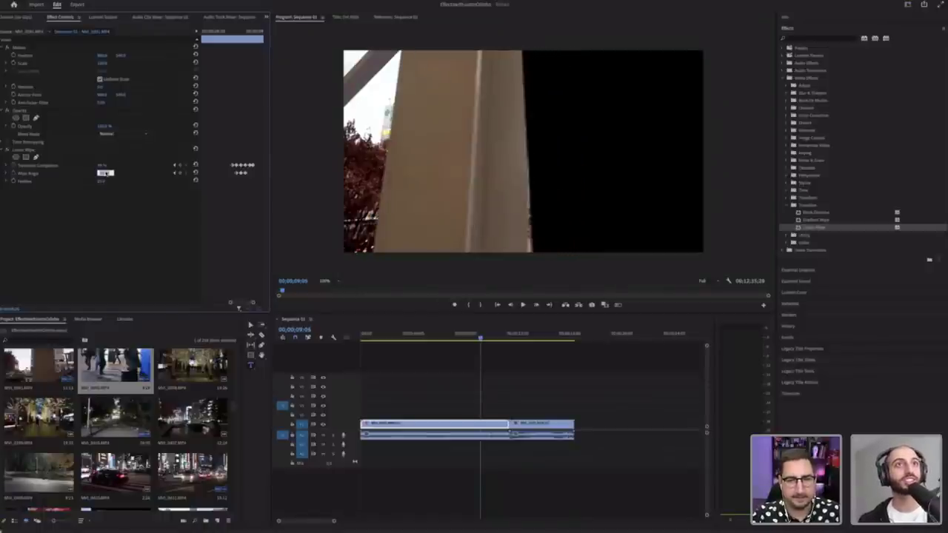
{"action": "key", "text": "Up"}
{"action": "key", "text": "Up"}
{"action": "key", "text": "Up"}
{"action": "key", "text": "Up"}
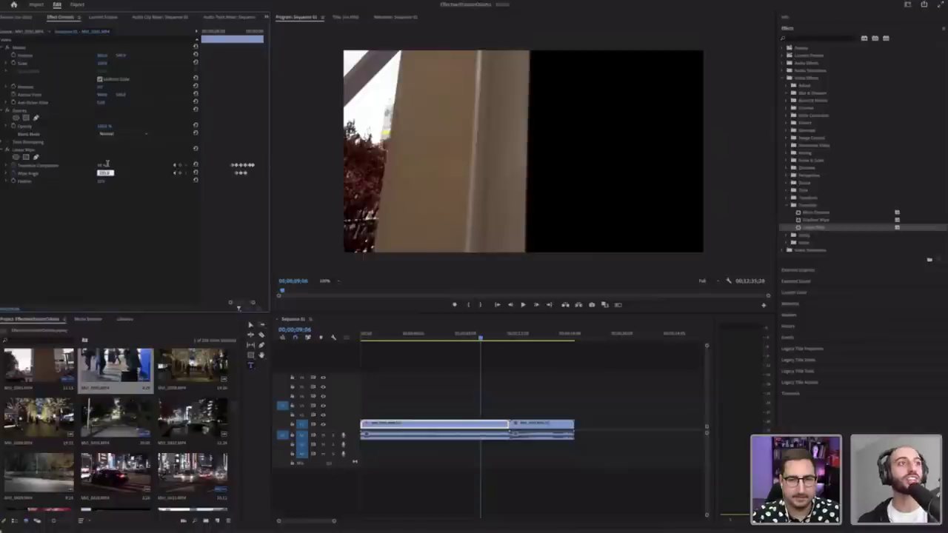
{"action": "left_click", "coordinate": [106, 165]}
{"action": "key", "text": "Up"}
{"action": "left_click", "coordinate": [255, 271]}
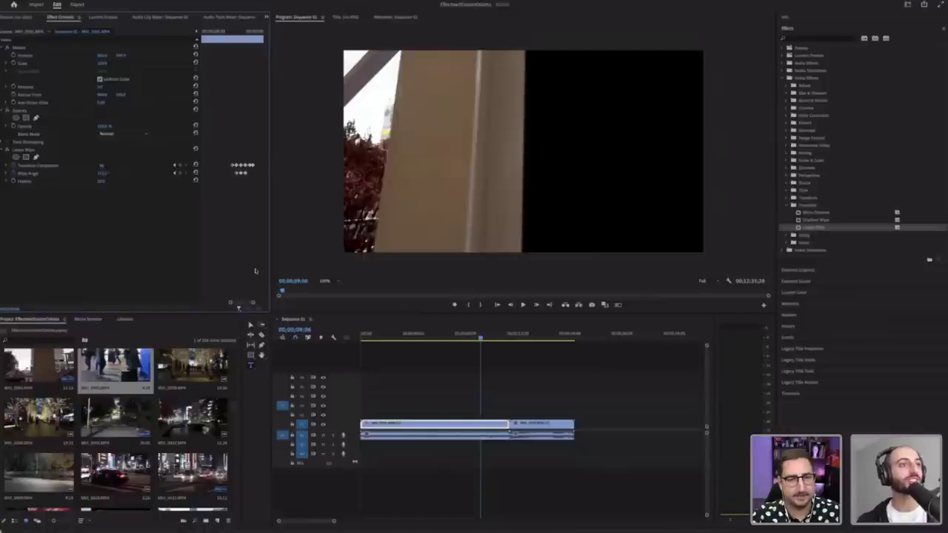
Step: At 00;00;09;15, raise Transition Completion to the pillar's trailing edge and increase the Wipe Angle to match its slant
{"action": "left_click_drag", "start_coordinate": [252, 303], "coordinate": [249, 303]}
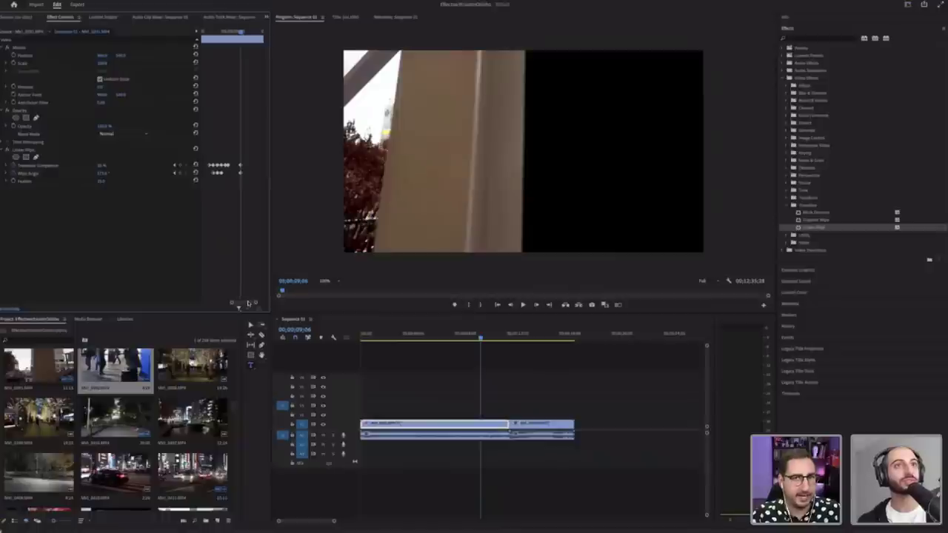
{"action": "left_click", "coordinate": [105, 165]}
{"action": "key", "text": "Up"}
{"action": "key", "text": "Up"}
{"action": "key", "text": "Up"}
{"action": "key", "text": "Up"}
{"action": "key", "text": "Up"}
{"action": "key", "text": "Up"}
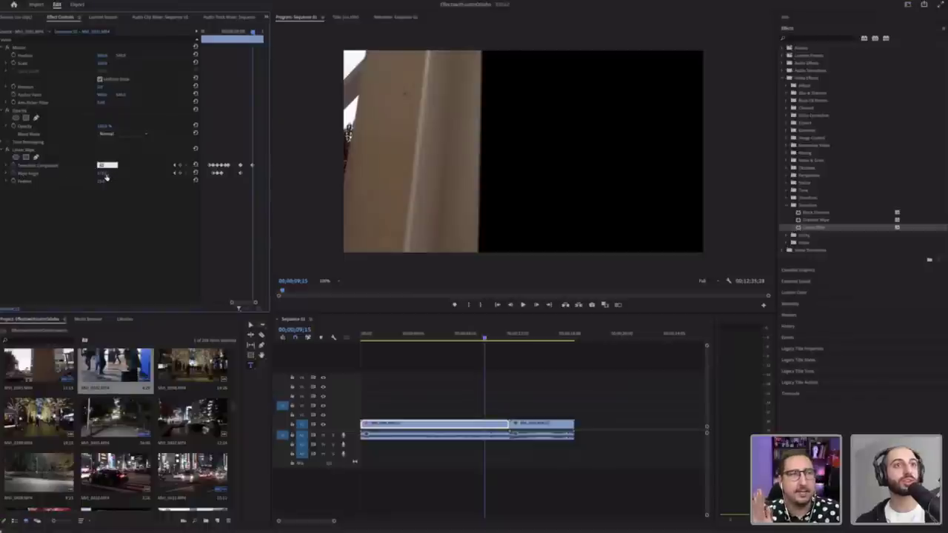
{"action": "left_click", "coordinate": [105, 173]}
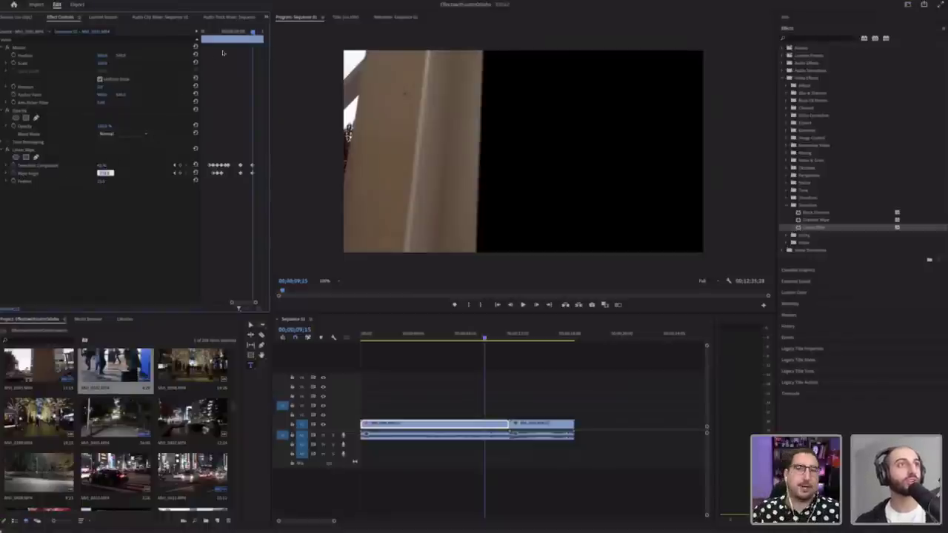
Step: Advance to about 00;00;09;26 and raise Transition Completion until the background behind the pillar is wiped away
{"action": "left_click_drag", "start_coordinate": [254, 33], "coordinate": [263, 33]}
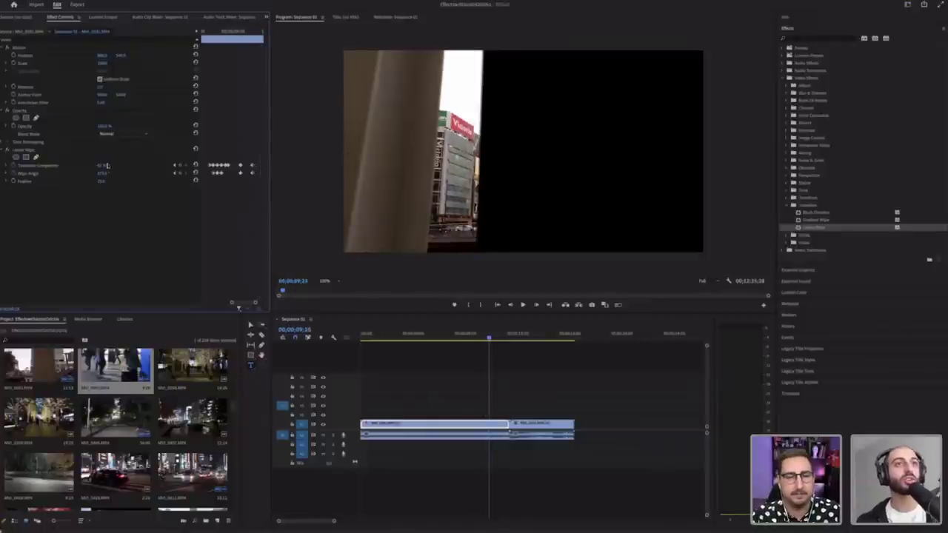
{"action": "left_click", "coordinate": [107, 166]}
{"action": "key", "text": "Up"}
{"action": "key", "text": "Up"}
{"action": "key", "text": "Up"}
{"action": "key", "text": "Up"}
{"action": "key", "text": "Up"}
{"action": "key", "text": "Up"}
{"action": "key", "text": "Up"}
{"action": "key", "text": "Up"}
{"action": "key", "text": "Up"}
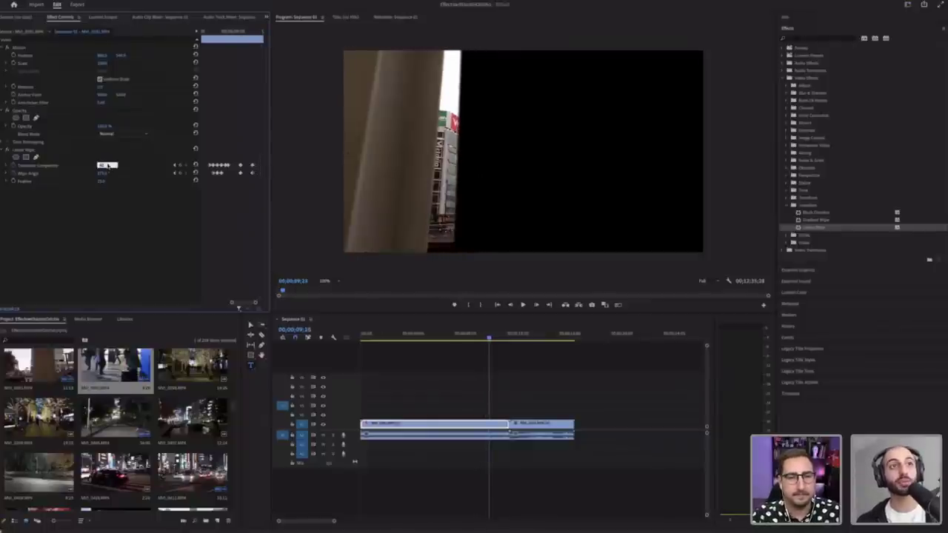
{"action": "key", "text": "Up"}
{"action": "key", "text": "Up"}
{"action": "key", "text": "Up"}
{"action": "key", "text": "Up"}
{"action": "key", "text": "Up"}
{"action": "key", "text": "Up"}
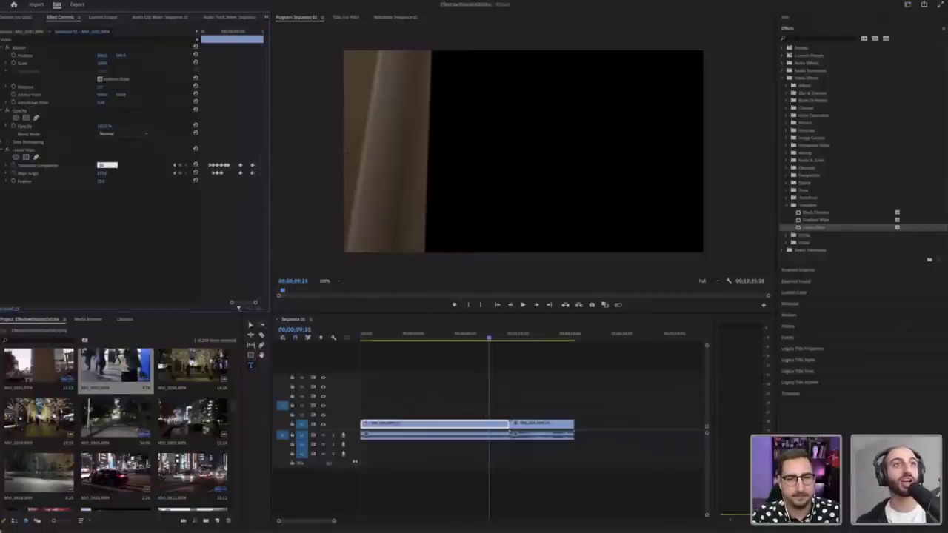
Step: Increase the Wipe Angle at about 00;00;09;26 to follow the pillar's steeper slant, and fine-tune Transition Completion
{"action": "left_click", "coordinate": [106, 173]}
{"action": "key", "text": "Up"}
{"action": "key", "text": "Up"}
{"action": "key", "text": "Up"}
{"action": "key", "text": "Up"}
{"action": "key", "text": "Up"}
{"action": "key", "text": "Up"}
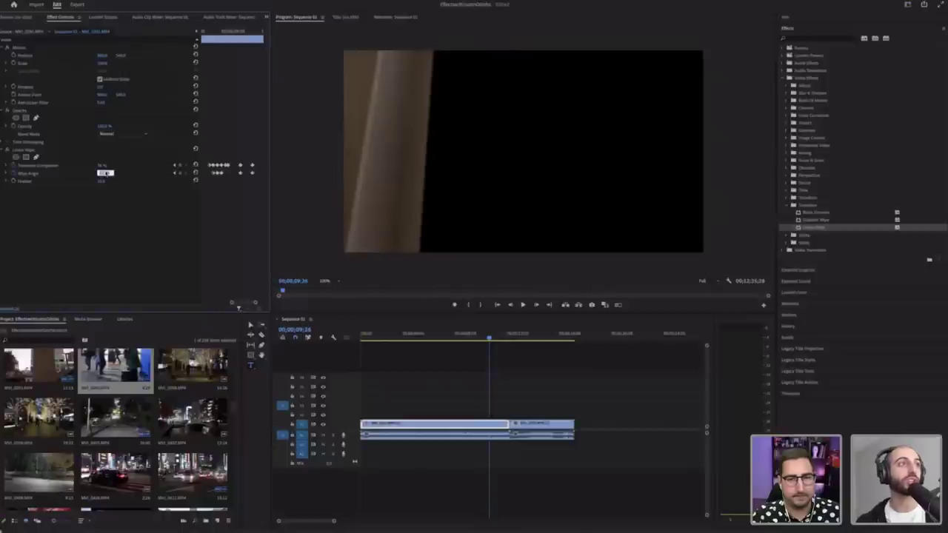
{"action": "left_click_drag", "start_coordinate": [108, 167], "coordinate": [104, 166]}
{"action": "key", "text": "Up"}
{"action": "key", "text": "Down"}
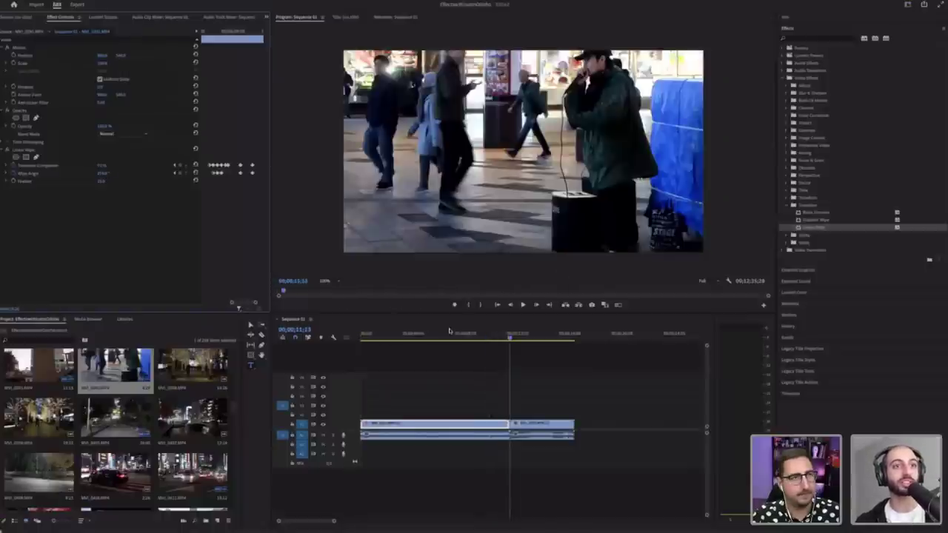
Step: Play back the pillar wipe from around 00;00;08;14 to check how it follows the pillar
{"action": "left_click_drag", "start_coordinate": [472, 334], "coordinate": [469, 335]}
{"action": "key", "text": "space"}
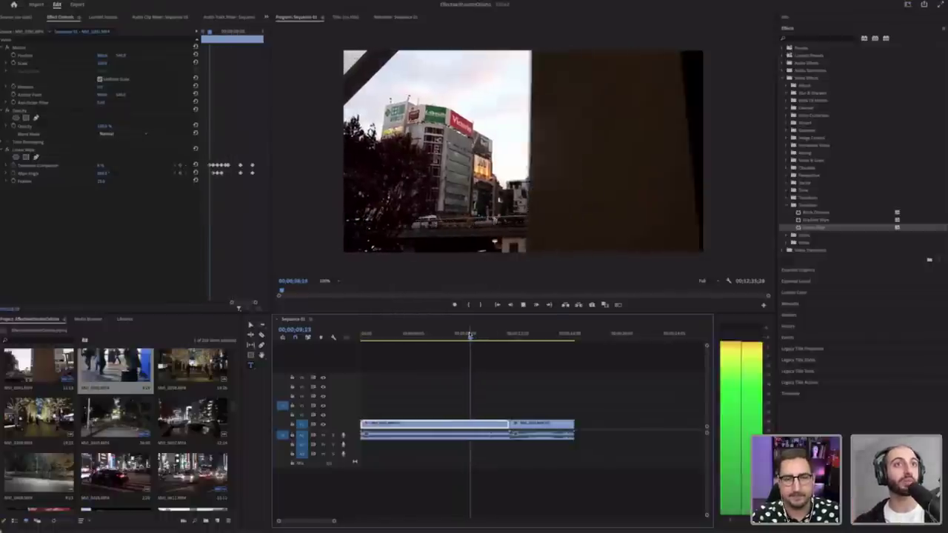
{"action": "key", "text": "space"}
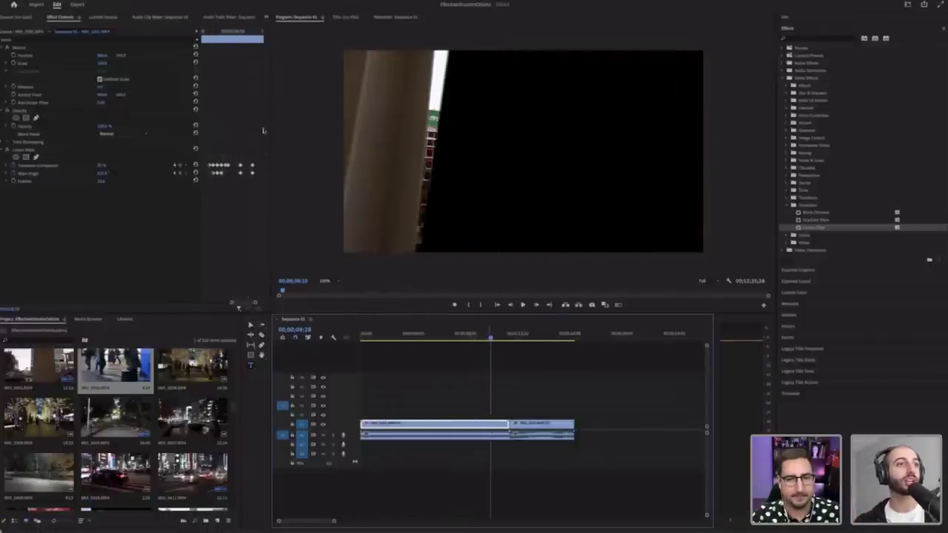
Step: At 00;00;09;29, raise Transition Completion to close the gap beside the pillar's trailing edge
{"action": "left_click_drag", "start_coordinate": [253, 303], "coordinate": [258, 303]}
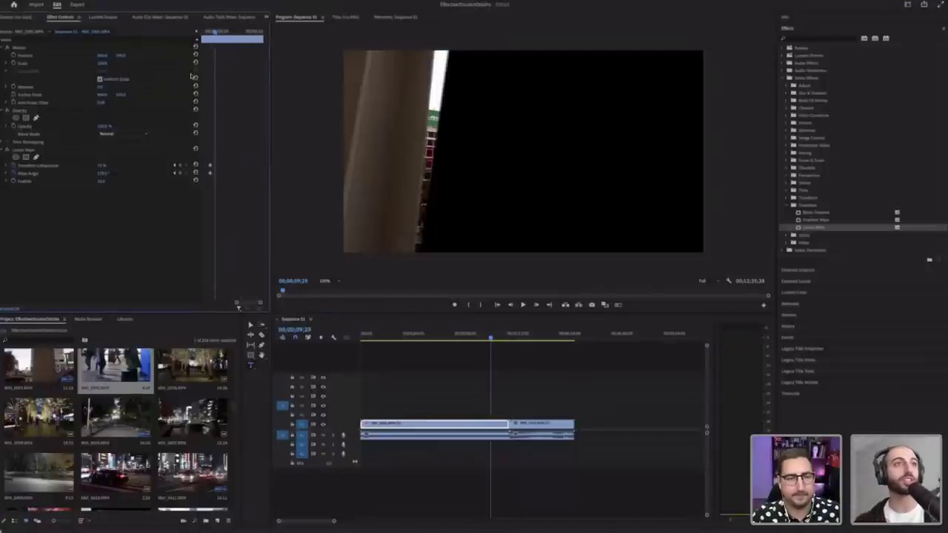
{"action": "left_click", "coordinate": [118, 166]}
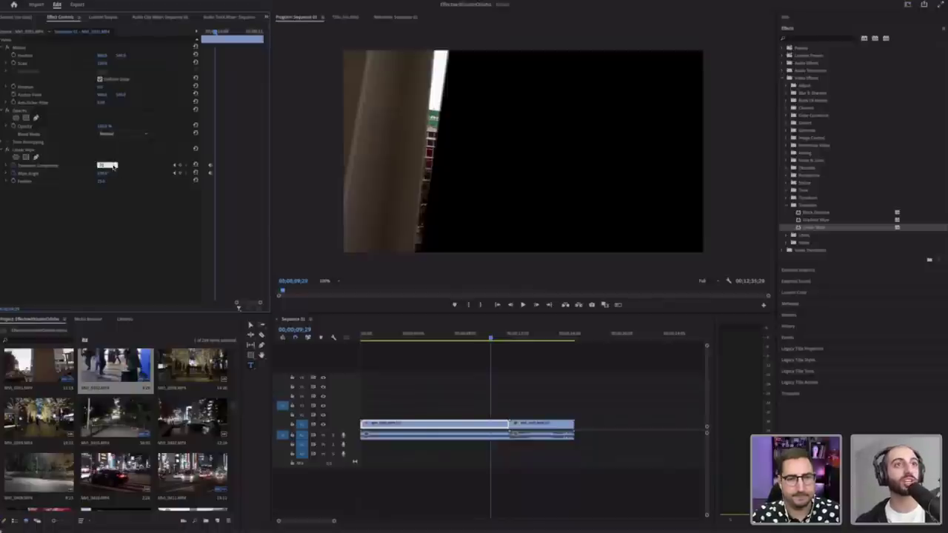
{"action": "key", "text": "Up"}
{"action": "key", "text": "Up"}
{"action": "key", "text": "Up"}
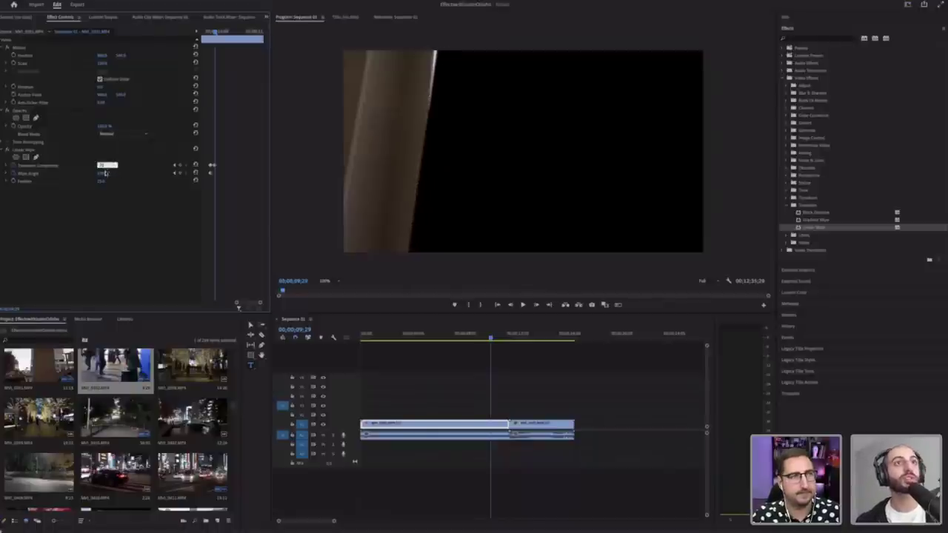
Step: Lower the Wipe Angle at 00;00;09;29 to match the pillar's slant, and nudge Transition Completion to realign the wipe
{"action": "left_click", "coordinate": [105, 174]}
{"action": "key", "text": "Up"}
{"action": "key", "text": "Down"}
{"action": "key", "text": "Down"}
{"action": "key", "text": "Down"}
{"action": "key", "text": "Down"}
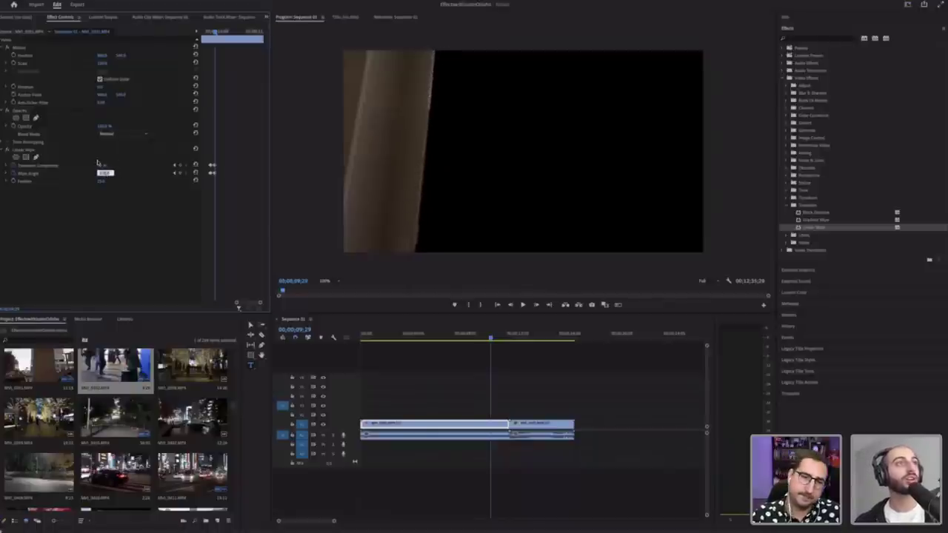
{"action": "left_click", "coordinate": [106, 165]}
{"action": "key", "text": "Up"}
{"action": "key", "text": "Up"}
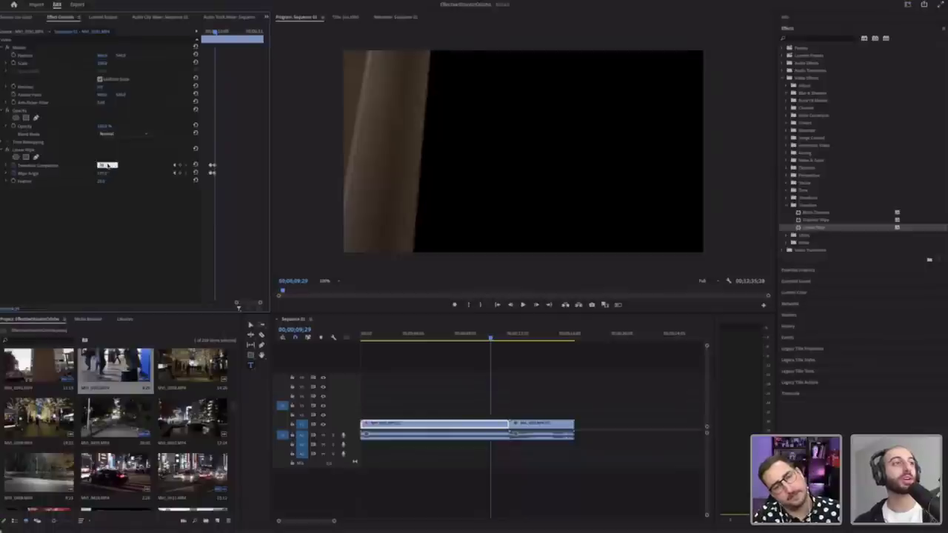
{"action": "key", "text": "Down"}
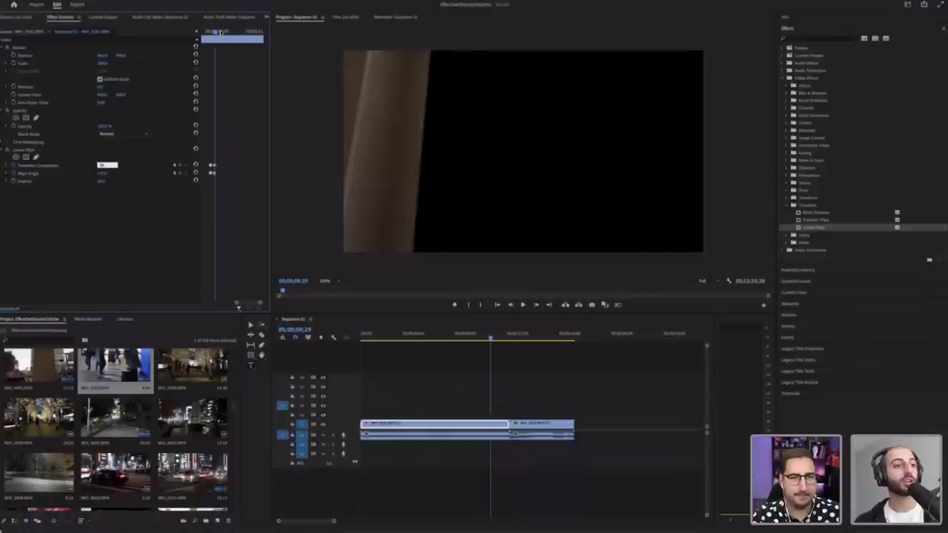
Step: At 00;00;10;09, raise Linear Wipe's Wipe Angle and Transition Completion to close the gap beside the pillar's trailing edge
{"action": "left_click_drag", "start_coordinate": [220, 32], "coordinate": [230, 32]}
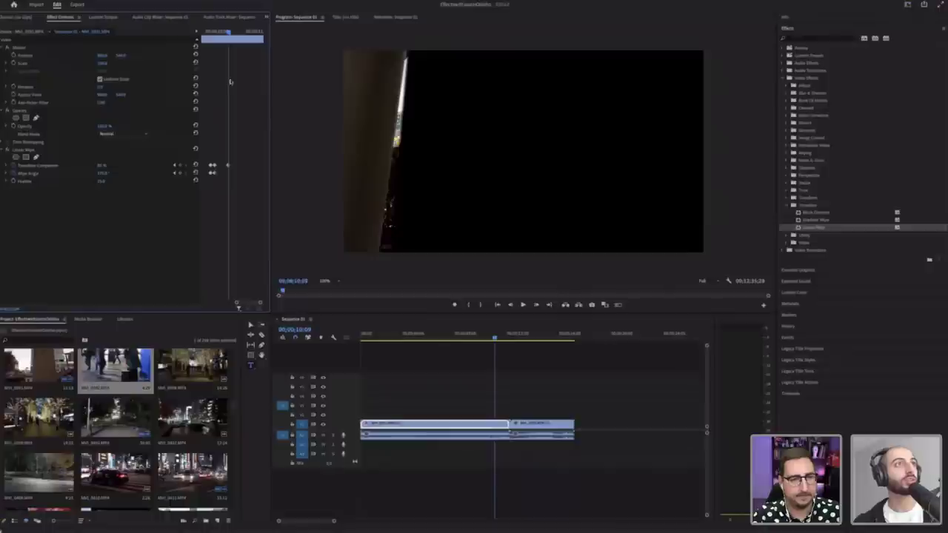
{"action": "left_click_drag", "start_coordinate": [219, 32], "coordinate": [228, 33]}
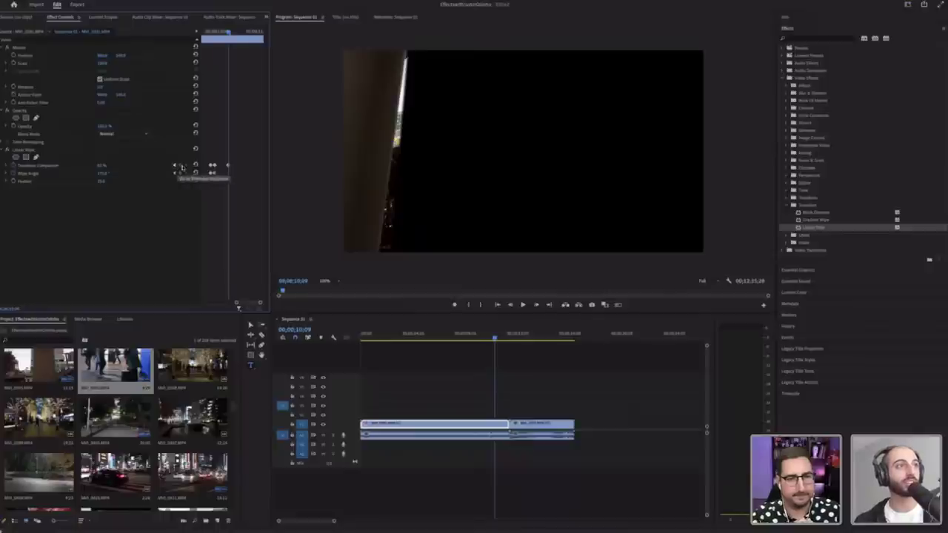
{"action": "left_click", "coordinate": [188, 169]}
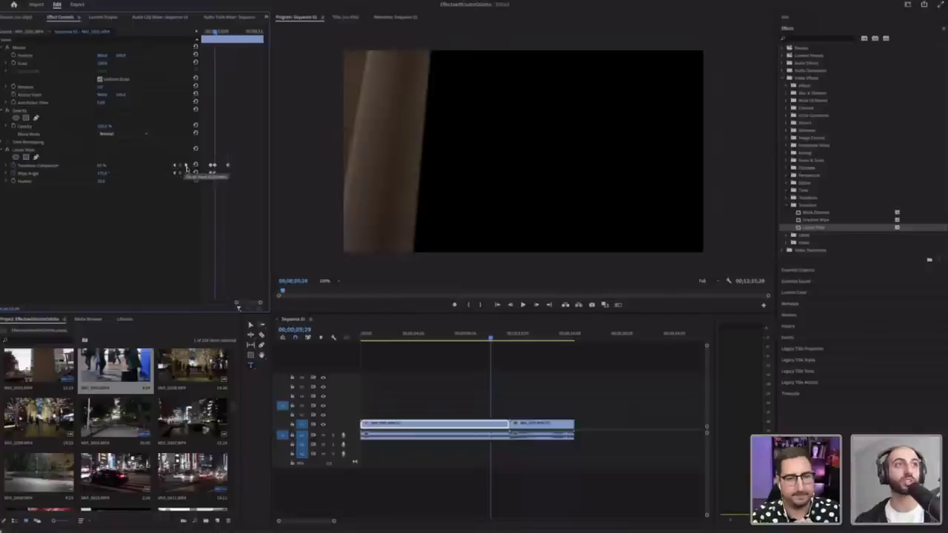
{"action": "left_click", "coordinate": [186, 166]}
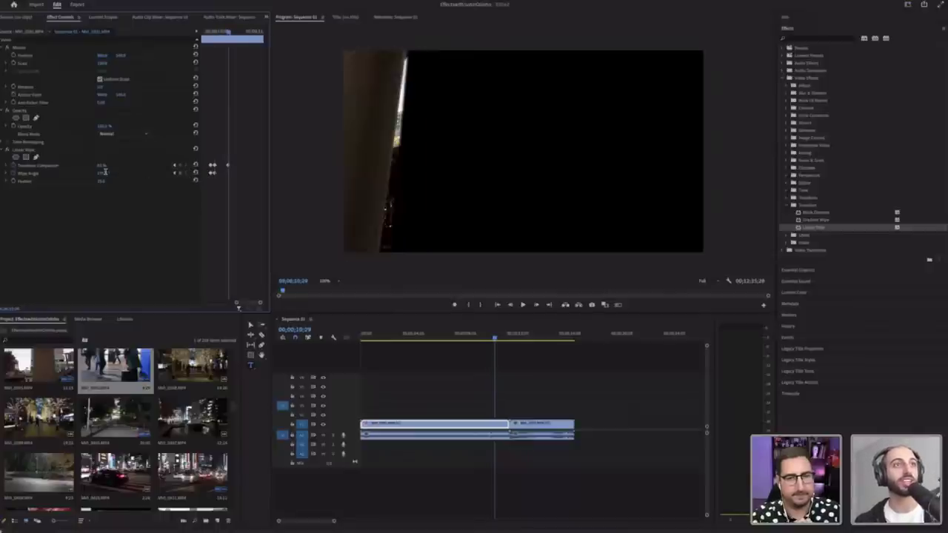
{"action": "left_click", "coordinate": [105, 172]}
{"action": "key", "text": "Up"}
{"action": "key", "text": "Up"}
{"action": "key", "text": "Up"}
{"action": "key", "text": "Up"}
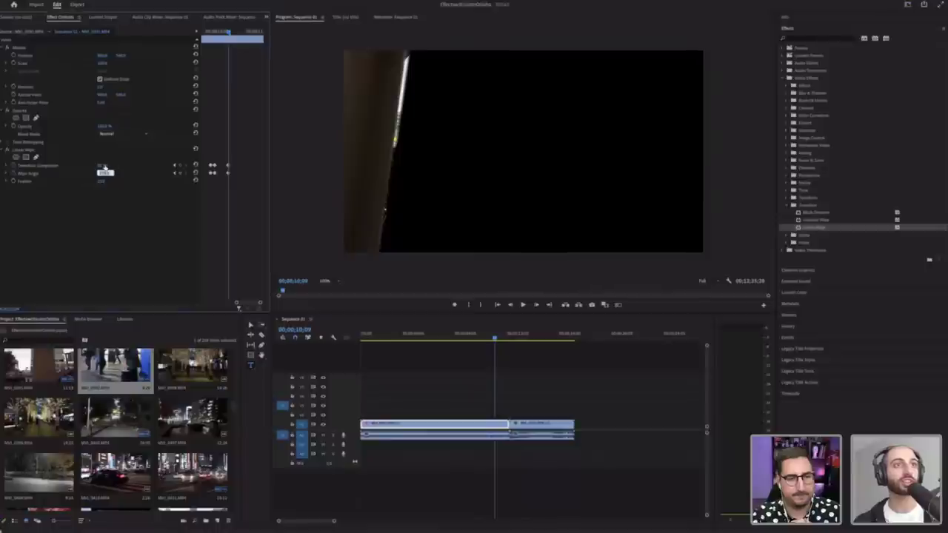
{"action": "left_click", "coordinate": [106, 165]}
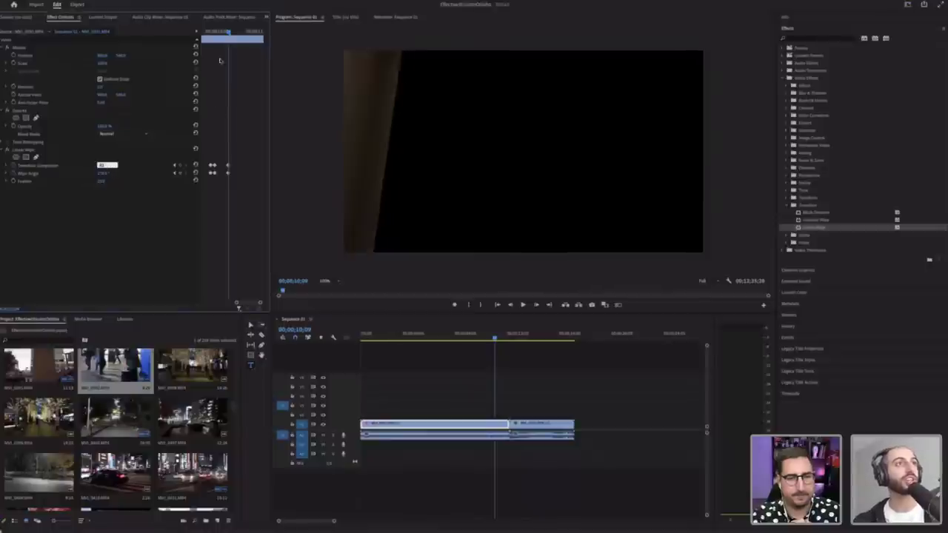
Step: At 00;00;10;17, raise Transition Completion to bring the wipe back onto the pillar, and fine-tune the Wipe Angle
{"action": "left_click_drag", "start_coordinate": [231, 32], "coordinate": [241, 33]}
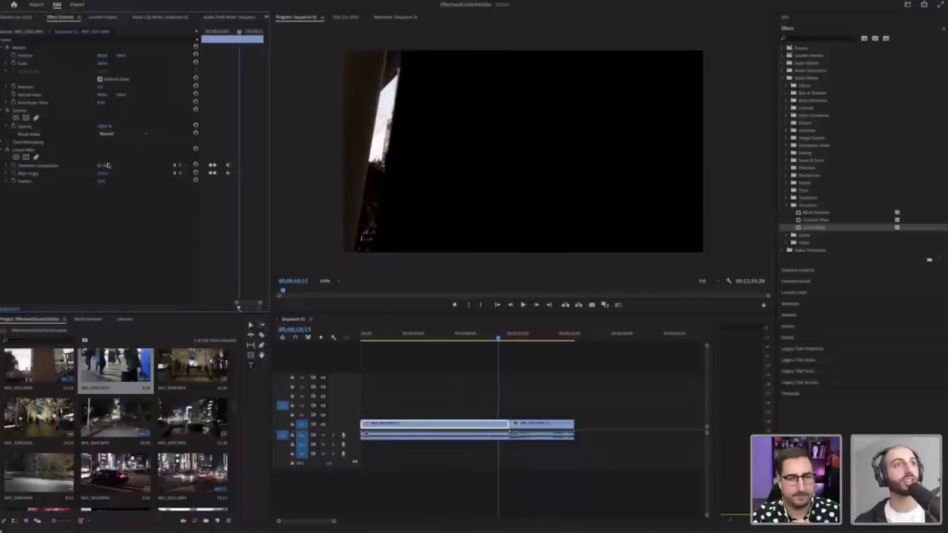
{"action": "left_click", "coordinate": [107, 165]}
{"action": "key", "text": "Up"}
{"action": "key", "text": "Up"}
{"action": "key", "text": "Up"}
{"action": "key", "text": "Up"}
{"action": "key", "text": "Up"}
{"action": "key", "text": "Up"}
{"action": "key", "text": "Up"}
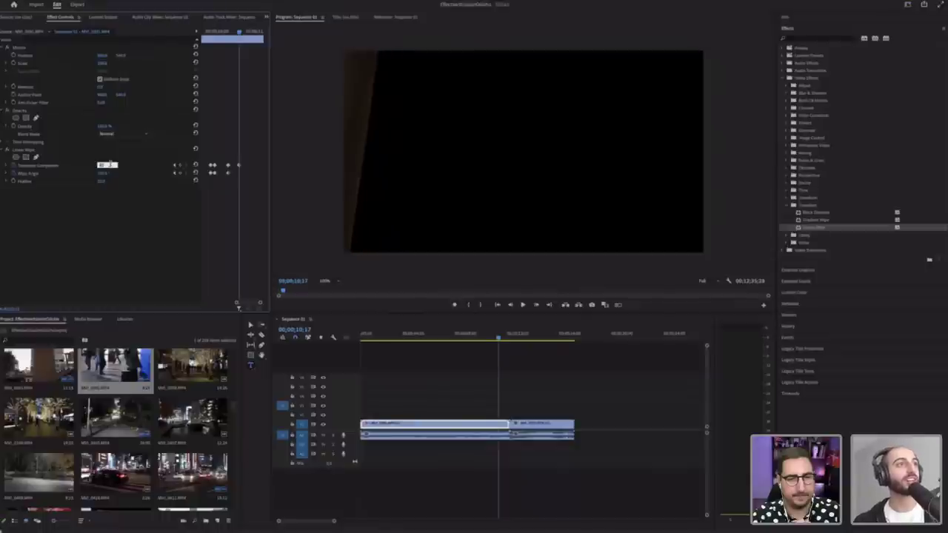
{"action": "key", "text": "Down"}
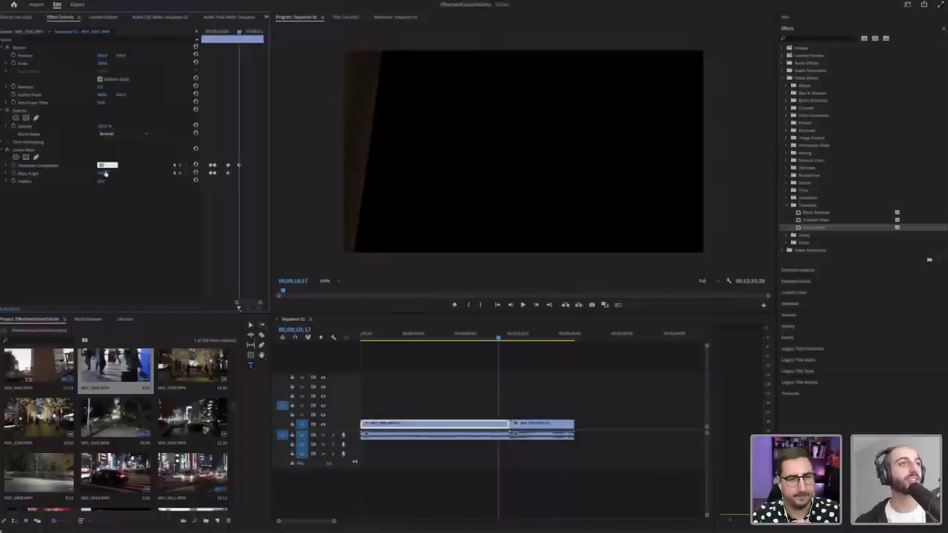
{"action": "left_click_drag", "start_coordinate": [105, 174], "coordinate": [103, 174]}
Step: At 00;00;10;28, raise Transition Completion to hide the bright background showing behind the departing pillar
{"action": "left_click_drag", "start_coordinate": [239, 31], "coordinate": [254, 31]}
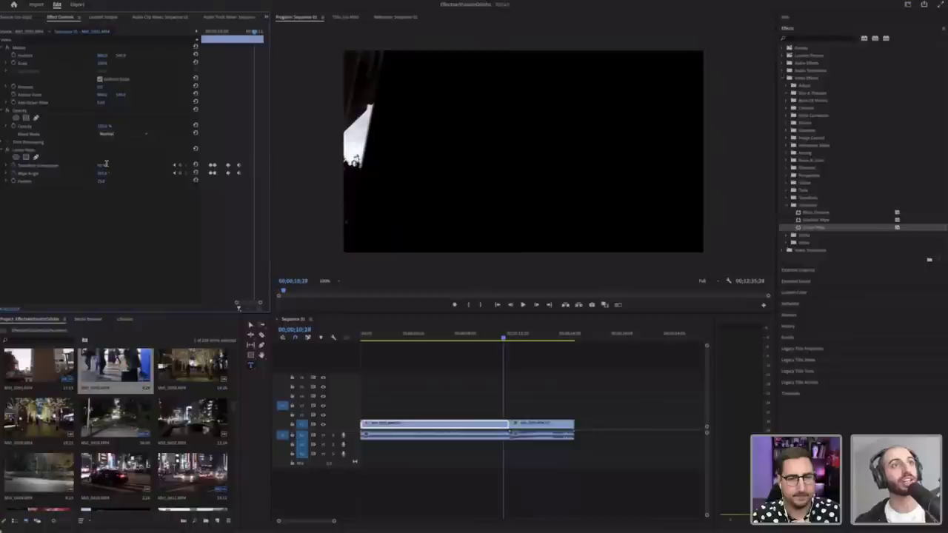
{"action": "left_click", "coordinate": [107, 165]}
{"action": "key", "text": "Up"}
{"action": "key", "text": "Up"}
{"action": "key", "text": "Up"}
{"action": "key", "text": "Up"}
{"action": "key", "text": "Up"}
{"action": "key", "text": "Up"}
{"action": "key", "text": "Up"}
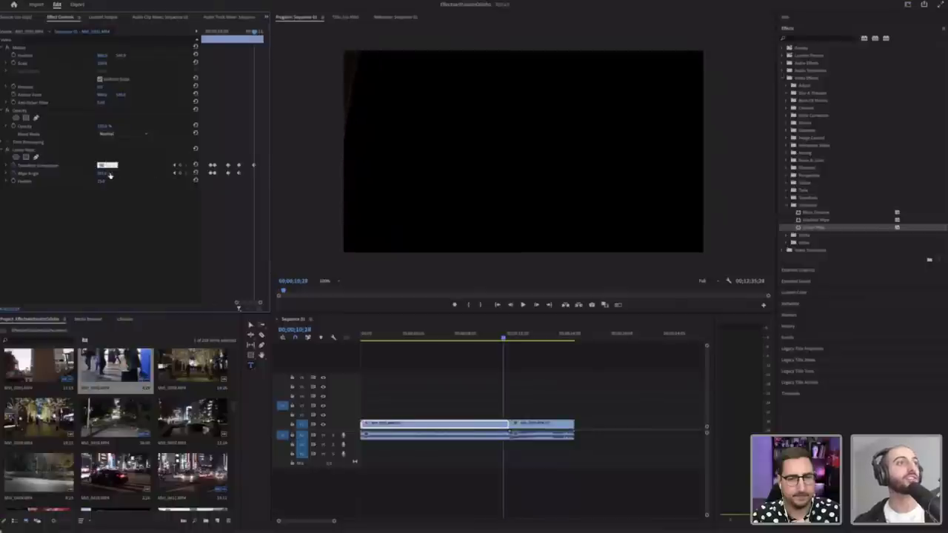
{"action": "key", "text": "Return"}
Step: Add a final Transition Completion keyframe at 00;00;11;04 to wipe away the last sliver of the building clip
{"action": "key", "text": "Home"}
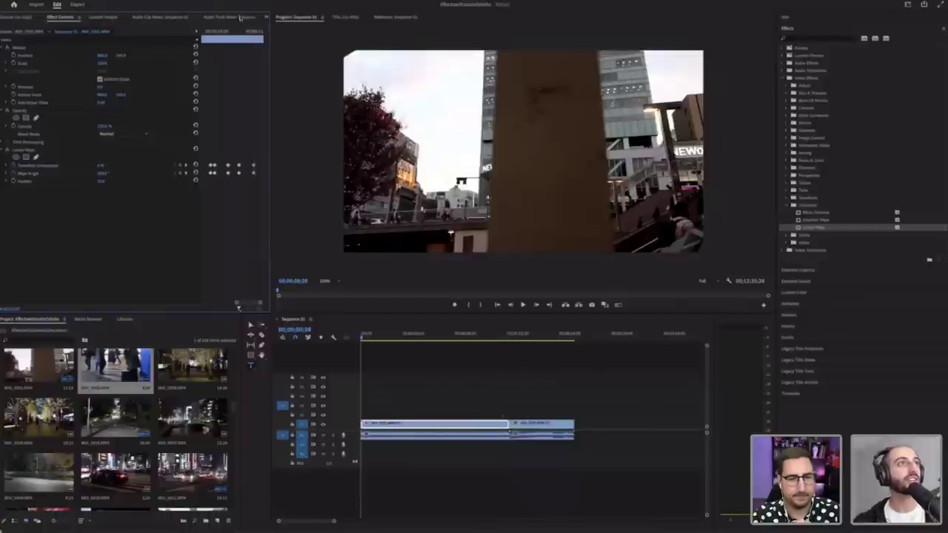
{"action": "left_click_drag", "start_coordinate": [257, 31], "coordinate": [262, 32]}
{"action": "left_click", "coordinate": [108, 165]}
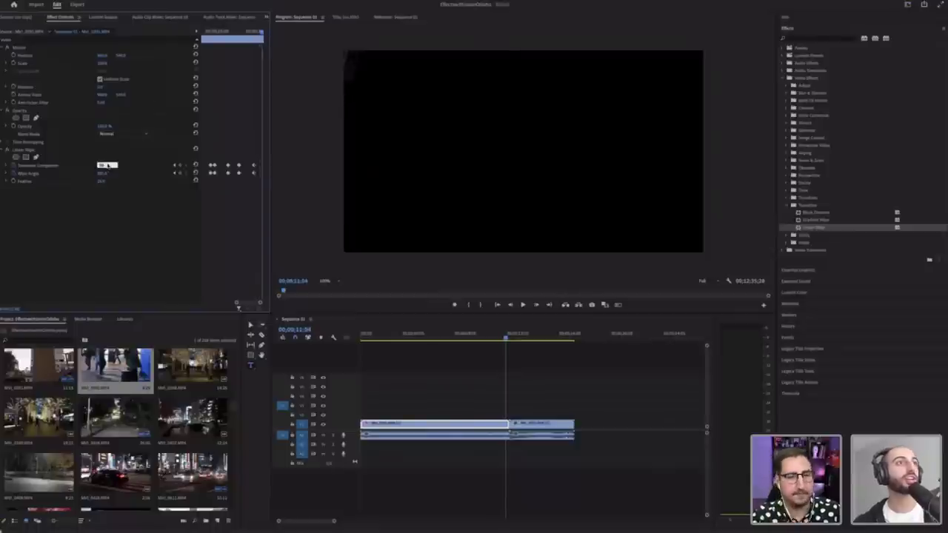
Step: Play back the keyframed wipe from shortly before the pillar crosses the frame to check its tracking
{"action": "left_click", "coordinate": [482, 336]}
{"action": "left_click_drag", "start_coordinate": [482, 335], "coordinate": [461, 336]}
{"action": "key", "text": "space"}
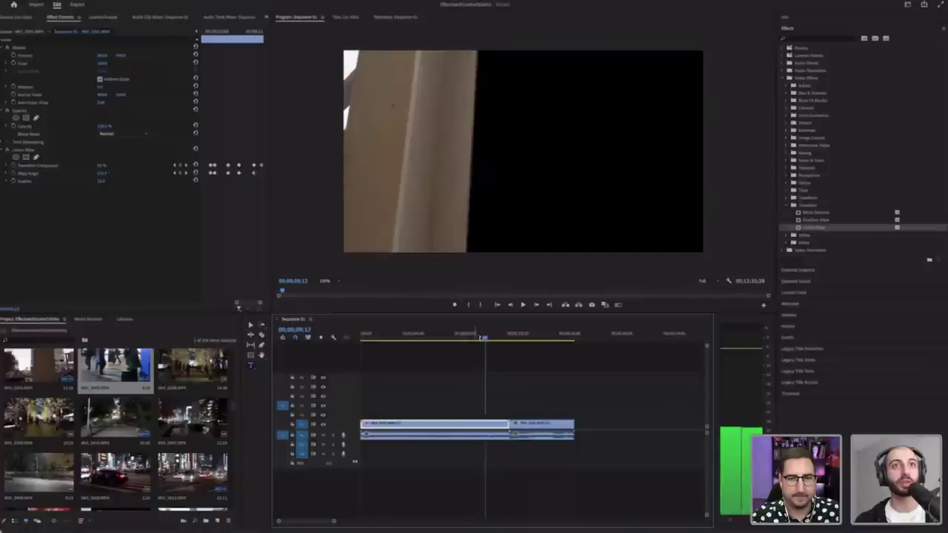
Step: At 00;00;08;29, lower Transition Completion slightly so the wipe edge stays against the pillar's trailing edge
{"action": "left_click", "coordinate": [475, 335]}
{"action": "left_click_drag", "start_coordinate": [477, 338], "coordinate": [478, 337]}
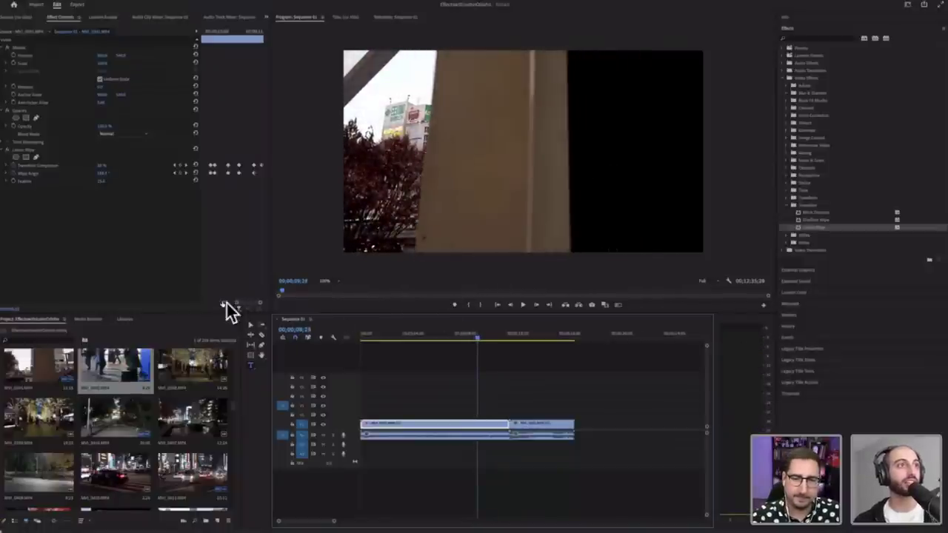
{"action": "left_click_drag", "start_coordinate": [236, 303], "coordinate": [232, 303]}
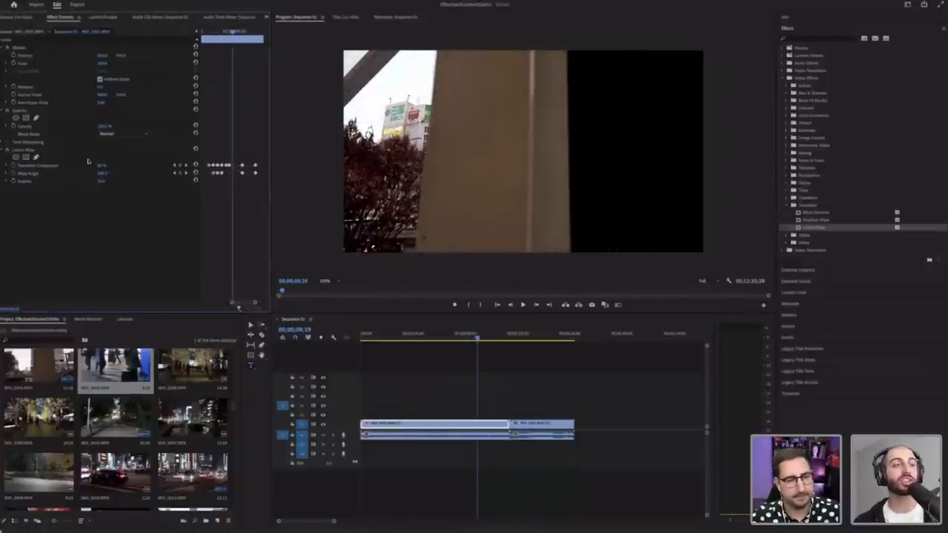
{"action": "left_click", "coordinate": [105, 164]}
{"action": "key", "text": "Down"}
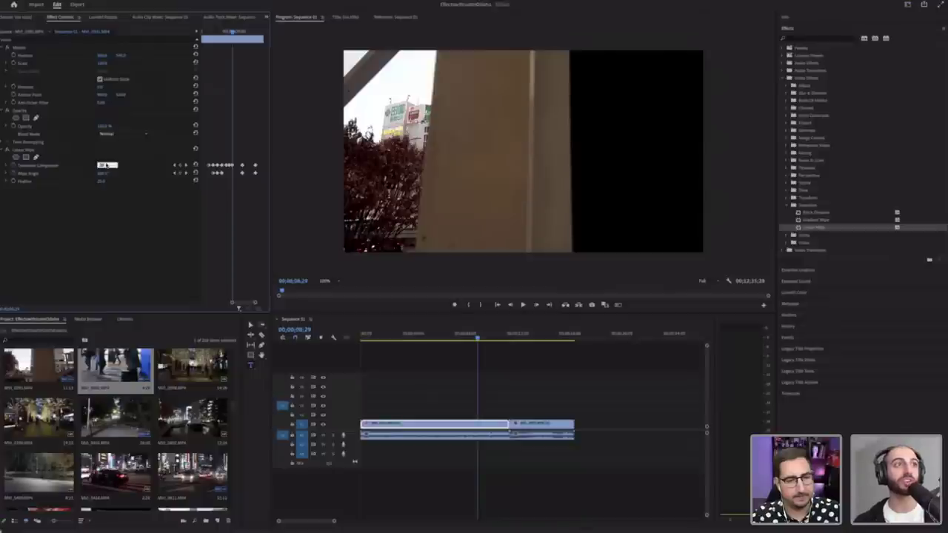
{"action": "key", "text": "Down"}
{"action": "key", "text": "Up"}
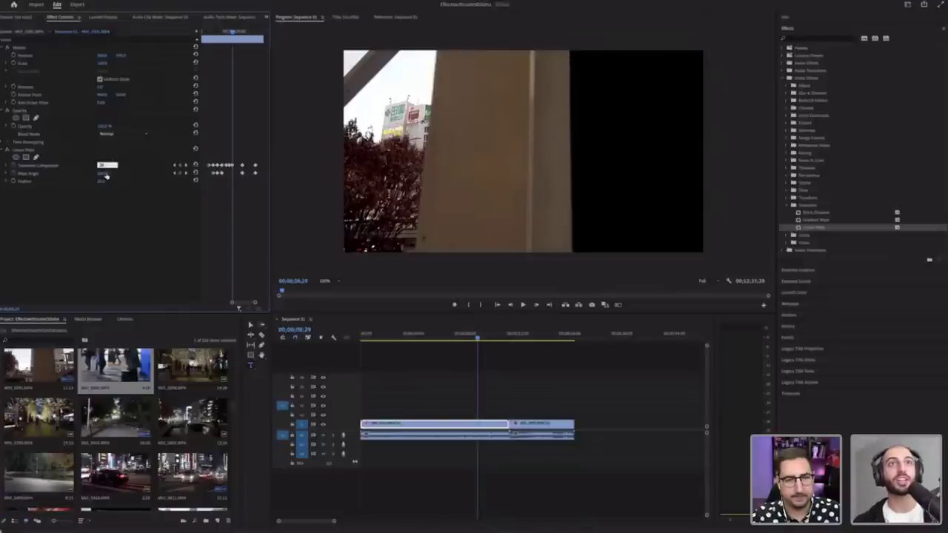
{"action": "key", "text": "Return"}
{"action": "key", "text": "Up"}
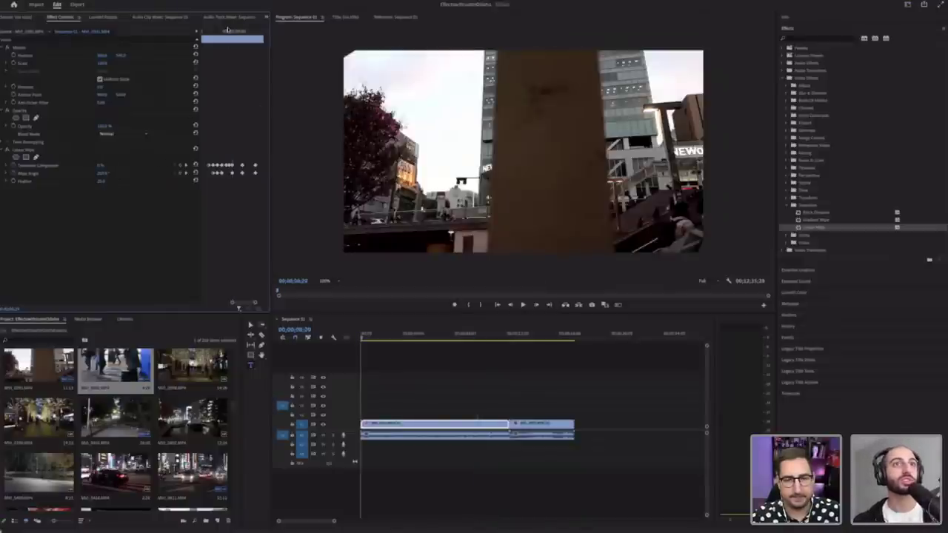
Step: At 00;00;08;27, lower the Wipe Angle so the wipe edge runs parallel to the pillar and hides the gap
{"action": "left_click", "coordinate": [228, 31]}
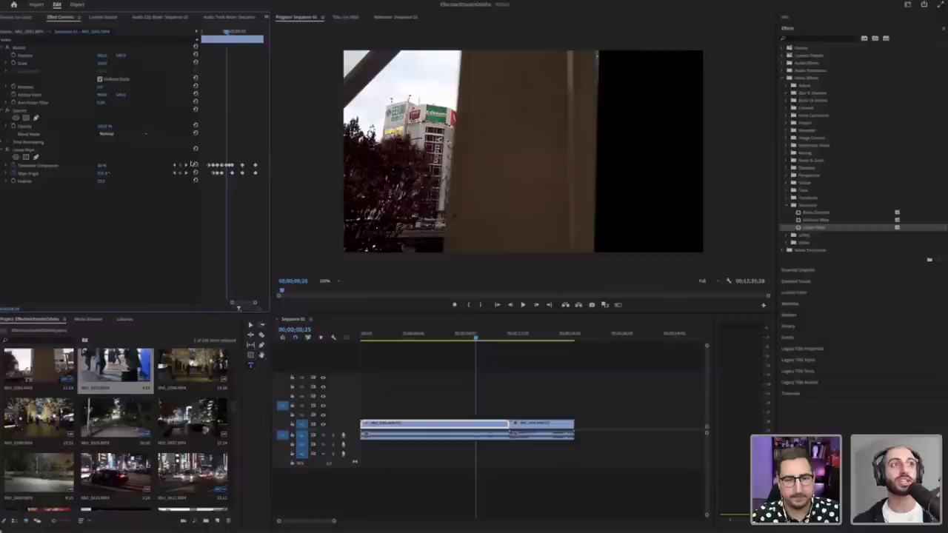
{"action": "key", "text": "Right"}
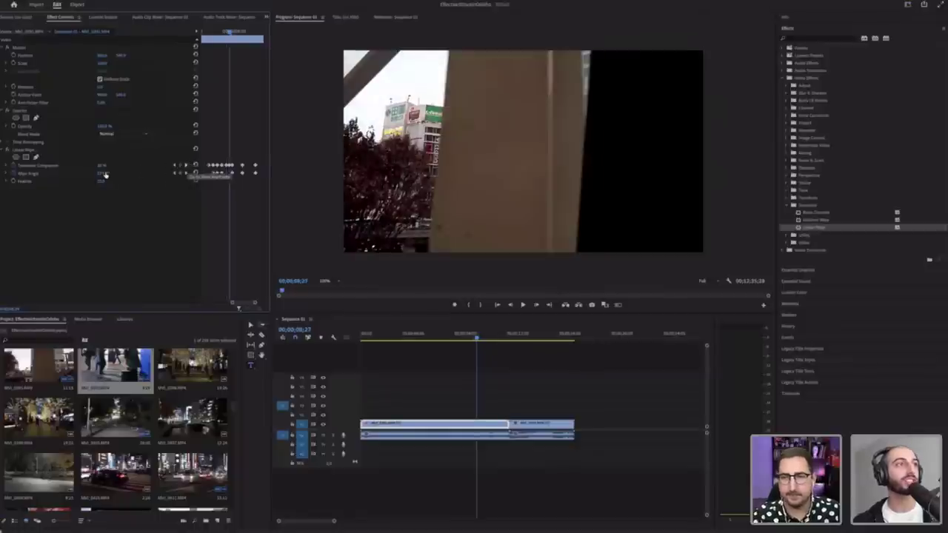
{"action": "left_click", "coordinate": [103, 172]}
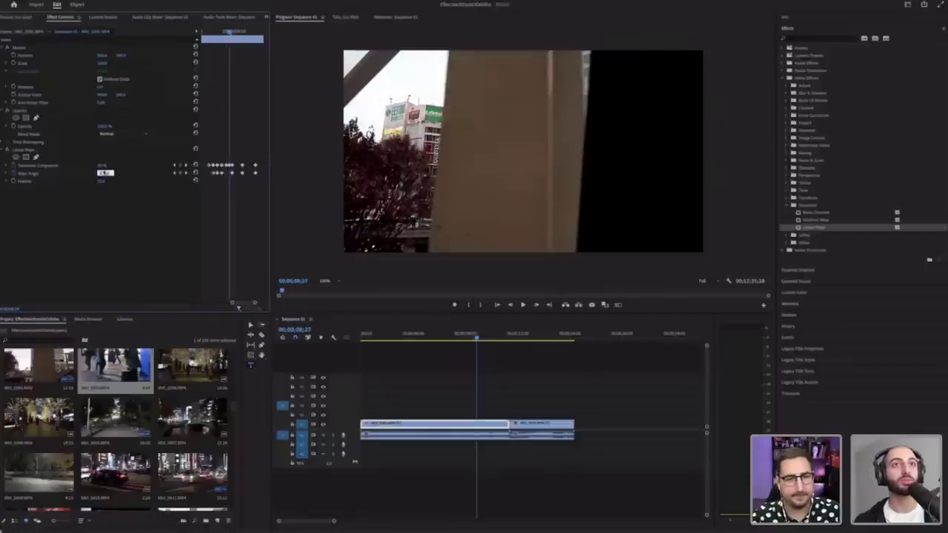
{"action": "key", "text": "Down"}
{"action": "key", "text": "Down"}
{"action": "key", "text": "Down"}
{"action": "key", "text": "Down"}
{"action": "key", "text": "Up"}
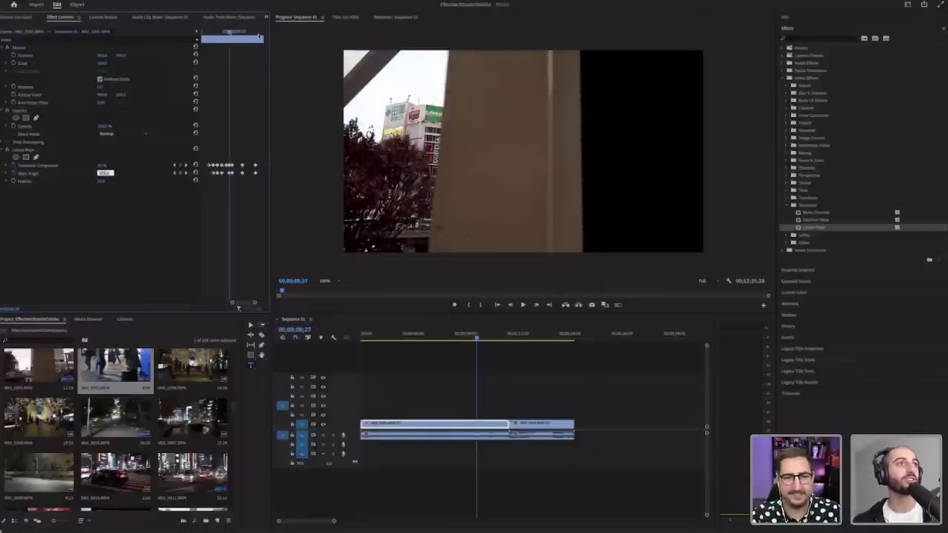
Step: Play back the start of the pillar wipe to check the corrected keyframes
{"action": "left_click", "coordinate": [223, 32]}
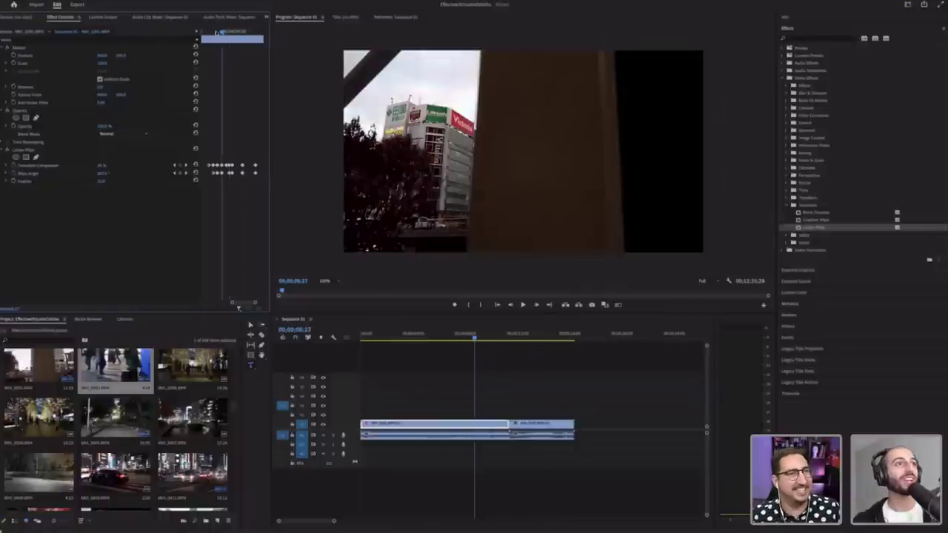
{"action": "left_click_drag", "start_coordinate": [206, 31], "coordinate": [209, 31]}
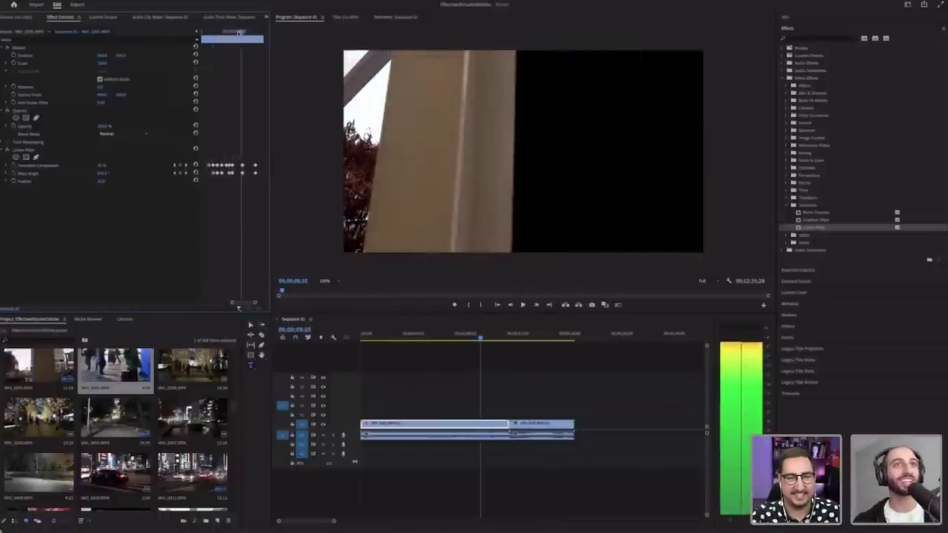
{"action": "key", "text": "space"}
Step: Lower the Wipe Angle at the 00;00;08;29 keyframe to match the pillar's edge, and raise Transition Completion slightly
{"action": "left_click_drag", "start_coordinate": [228, 33], "coordinate": [233, 34]}
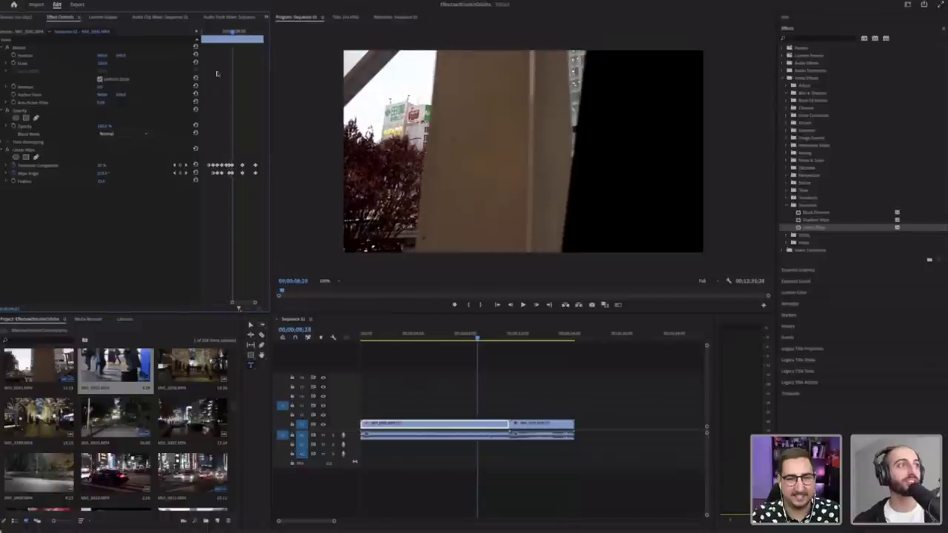
{"action": "left_click_drag", "start_coordinate": [254, 304], "coordinate": [249, 304]}
{"action": "left_click", "coordinate": [174, 173]}
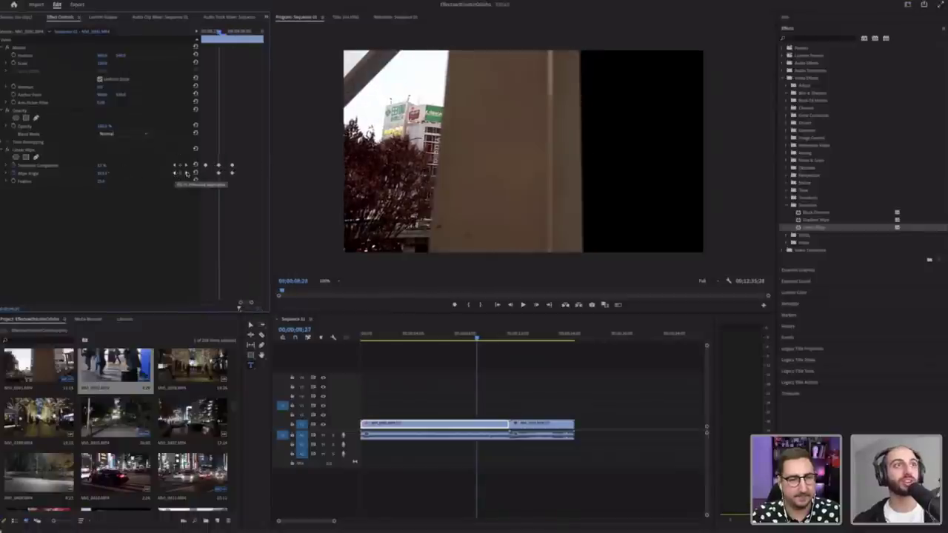
{"action": "left_click", "coordinate": [186, 173]}
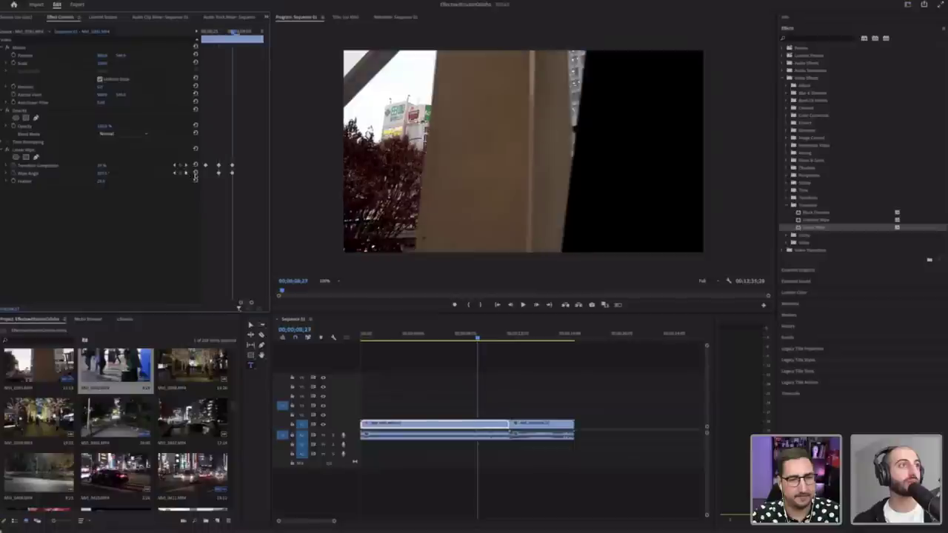
{"action": "left_click", "coordinate": [106, 174]}
{"action": "key", "text": "Down"}
{"action": "key", "text": "Down"}
{"action": "key", "text": "Down"}
{"action": "key", "text": "Down"}
{"action": "key", "text": "Down"}
{"action": "key", "text": "Down"}
{"action": "key", "text": "Down"}
{"action": "key", "text": "Down"}
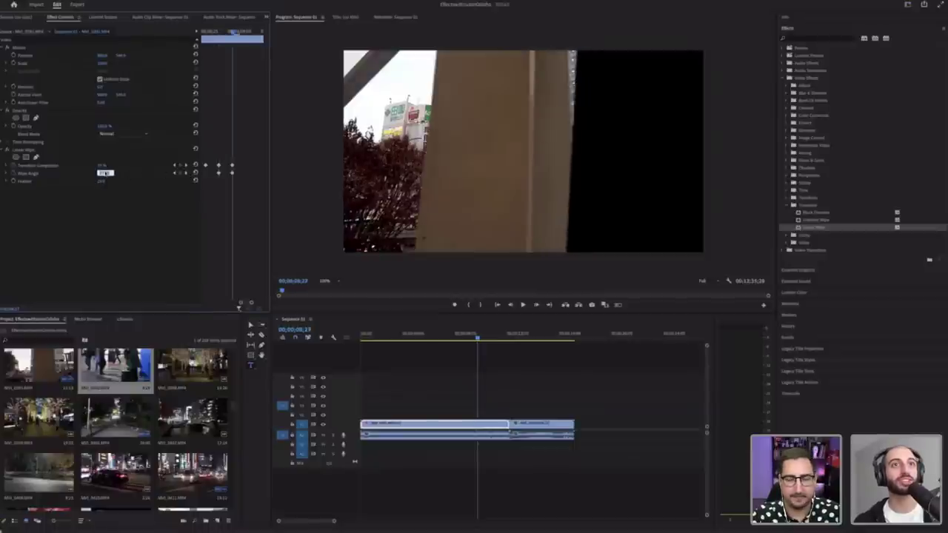
{"action": "key", "text": "Up"}
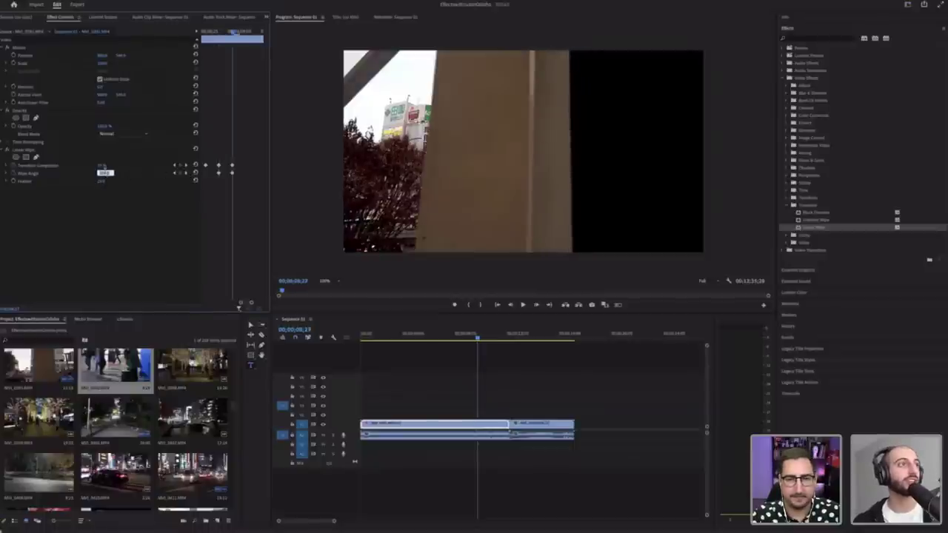
{"action": "left_click", "coordinate": [107, 164]}
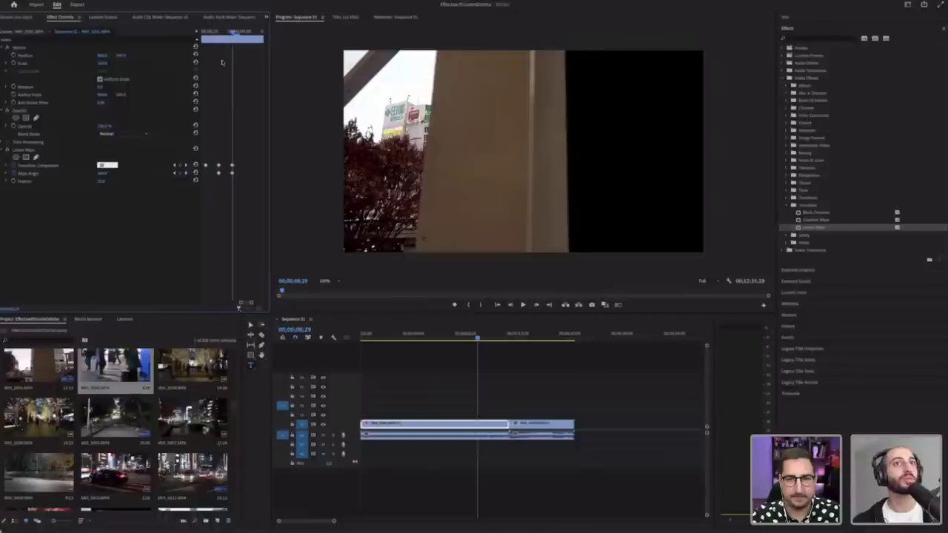
Step: At 00;00;09;27, raise the Linear Wipe's Transition Completion slightly to bring the wipe edge against the pillar's trailing edge
{"action": "left_click_drag", "start_coordinate": [215, 34], "coordinate": [252, 33]}
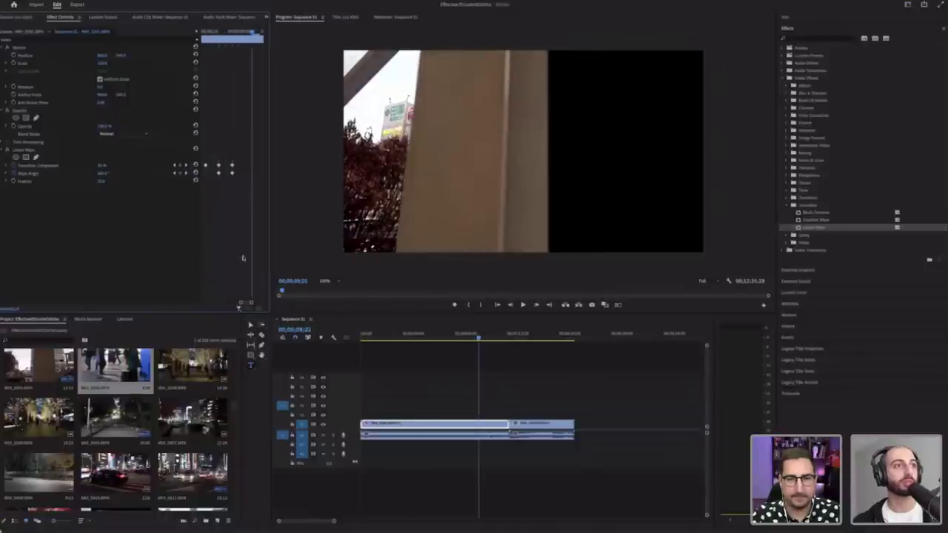
{"action": "left_click_drag", "start_coordinate": [253, 303], "coordinate": [271, 303]}
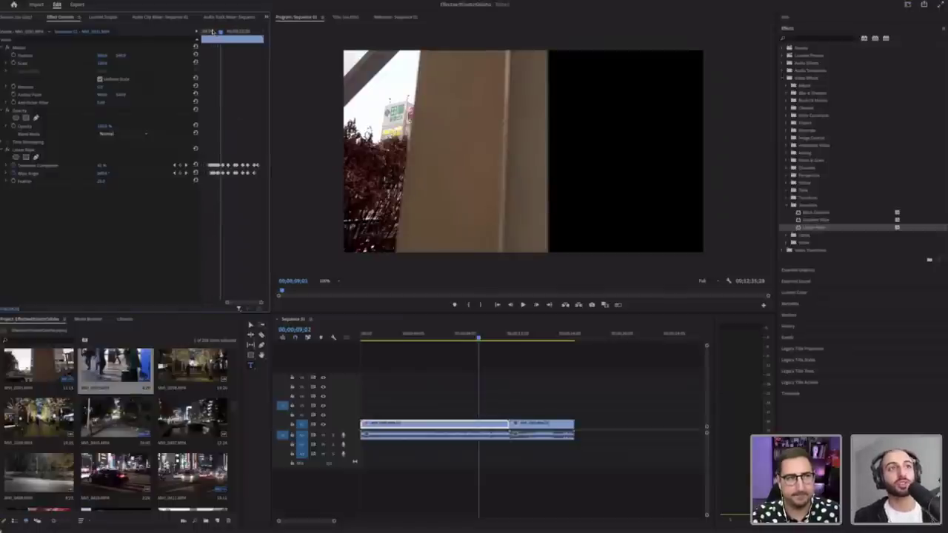
{"action": "key", "text": "Right"}
{"action": "key", "text": "Right"}
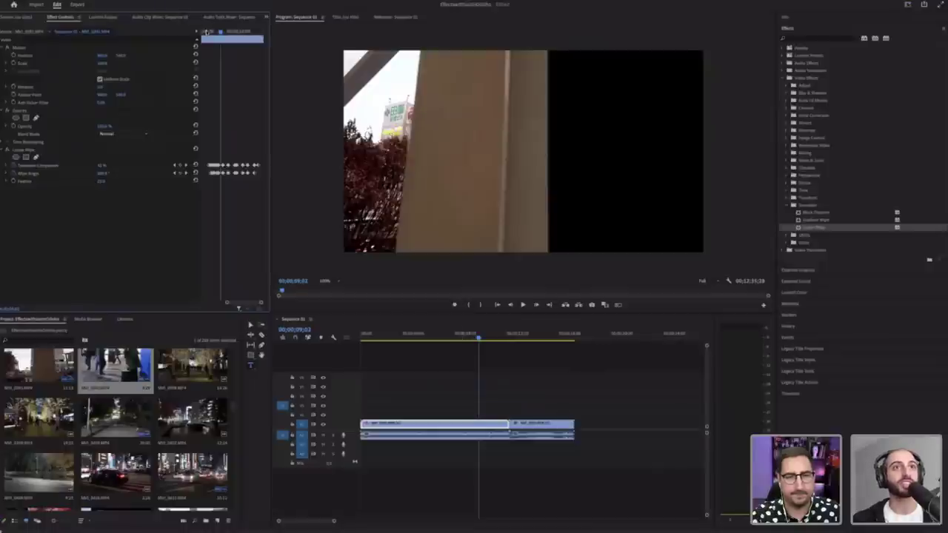
{"action": "left_click_drag", "start_coordinate": [207, 32], "coordinate": [236, 32]}
{"action": "left_click", "coordinate": [102, 166]}
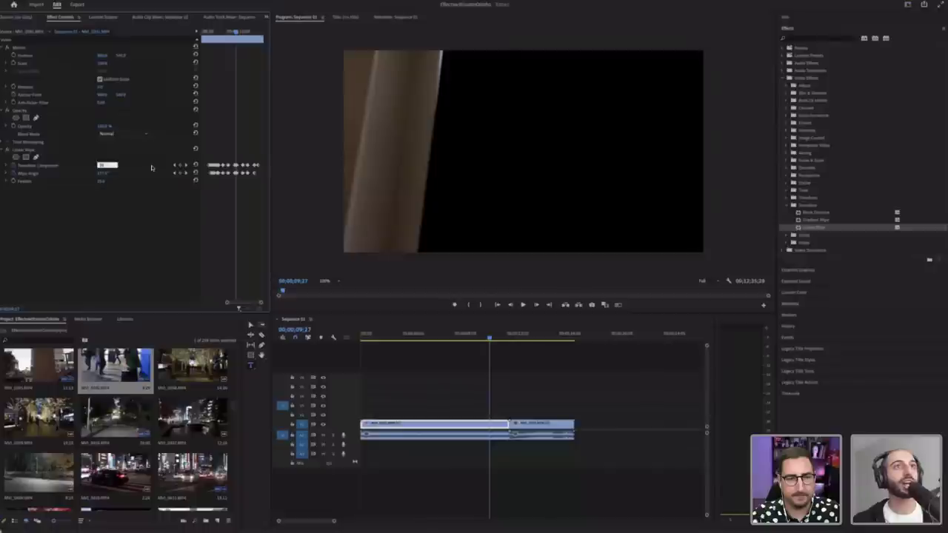
{"action": "left_click", "coordinate": [235, 31]}
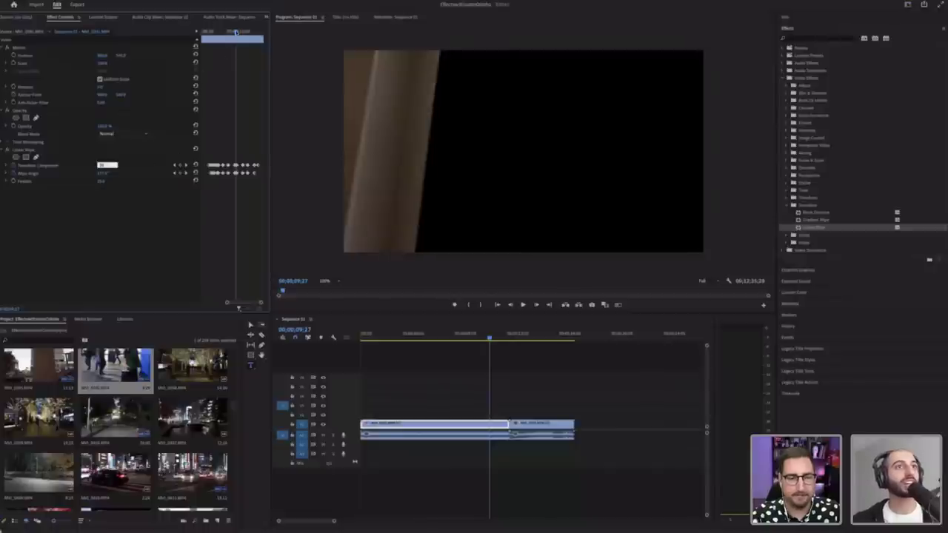
Step: Play back the pillar wipe from 00;00;08;07 and step back frame by frame to check for gaps along its edge
{"action": "left_click_drag", "start_coordinate": [237, 32], "coordinate": [204, 41]}
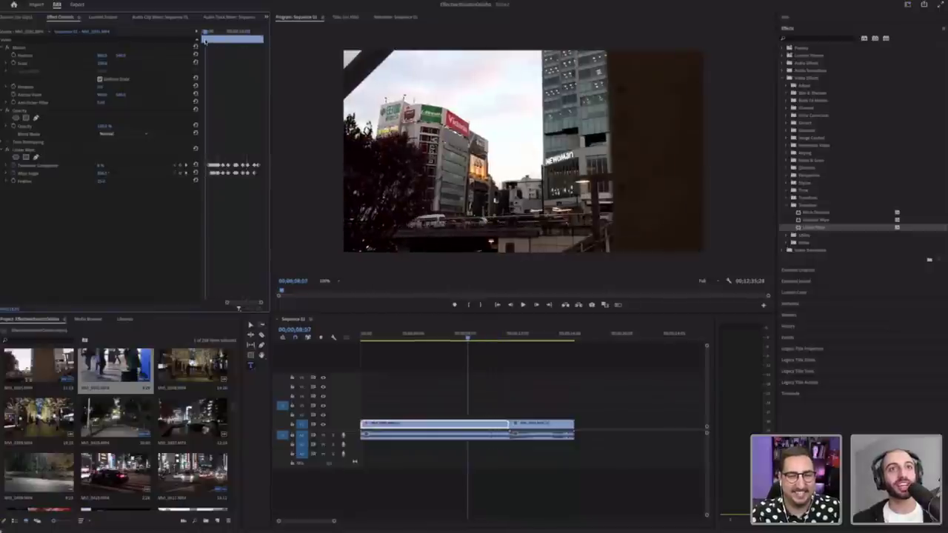
{"action": "key", "text": "space"}
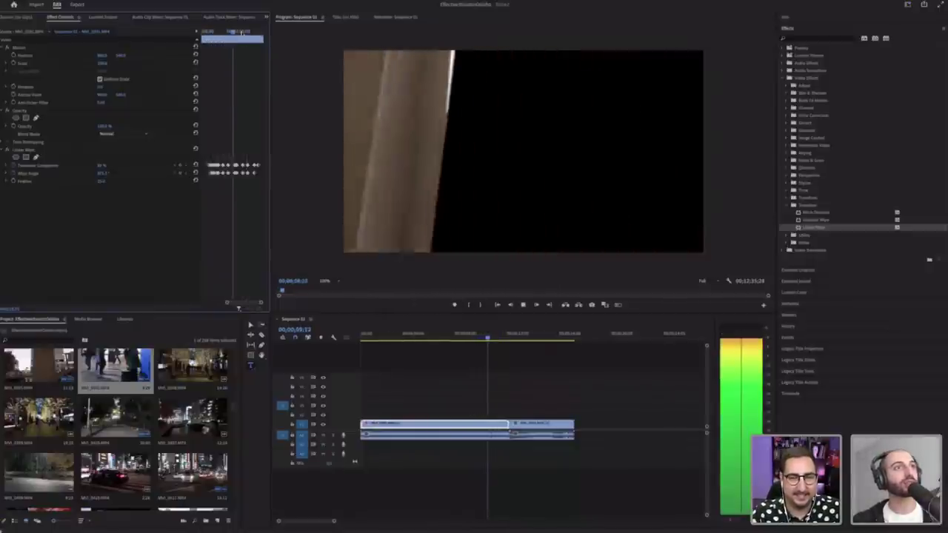
{"action": "key", "text": "space"}
{"action": "key", "text": "Left"}
{"action": "key", "text": "Left"}
{"action": "key", "text": "Left"}
{"action": "key", "text": "Left"}
{"action": "key", "text": "Left"}
{"action": "key", "text": "Left"}
{"action": "key", "text": "Left"}
{"action": "key", "text": "Left"}
{"action": "key", "text": "Left"}
{"action": "key", "text": "Left"}
{"action": "key", "text": "Left"}
{"action": "key", "text": "Left"}
{"action": "key", "text": "Left"}
{"action": "key", "text": "Left"}
{"action": "key", "text": "Left"}
{"action": "key", "text": "Left"}
{"action": "key", "text": "Left"}
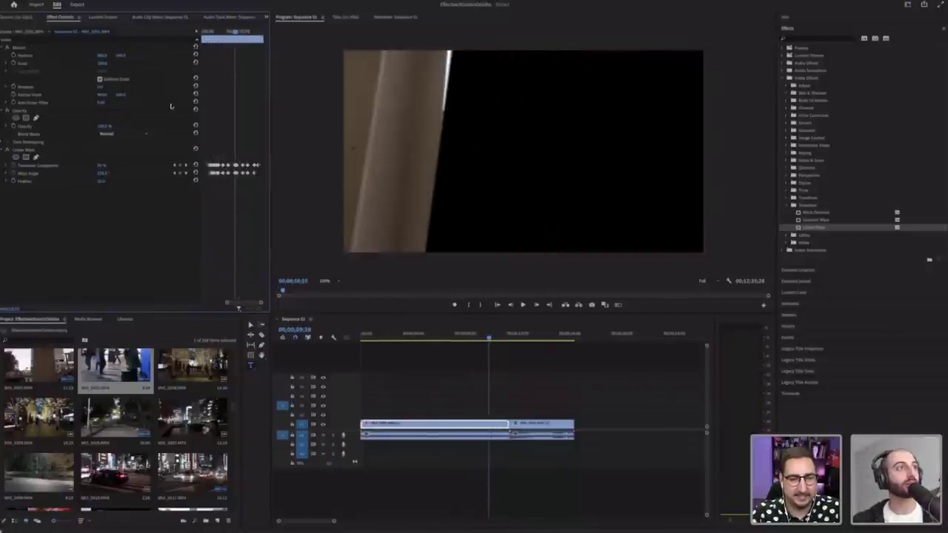
Step: At the 00;00;09;25 keyframe, lower the Wipe Angle to match the pillar's edge, and fine-tune Transition Completion at 00;00;09;26
{"action": "left_click", "coordinate": [175, 164]}
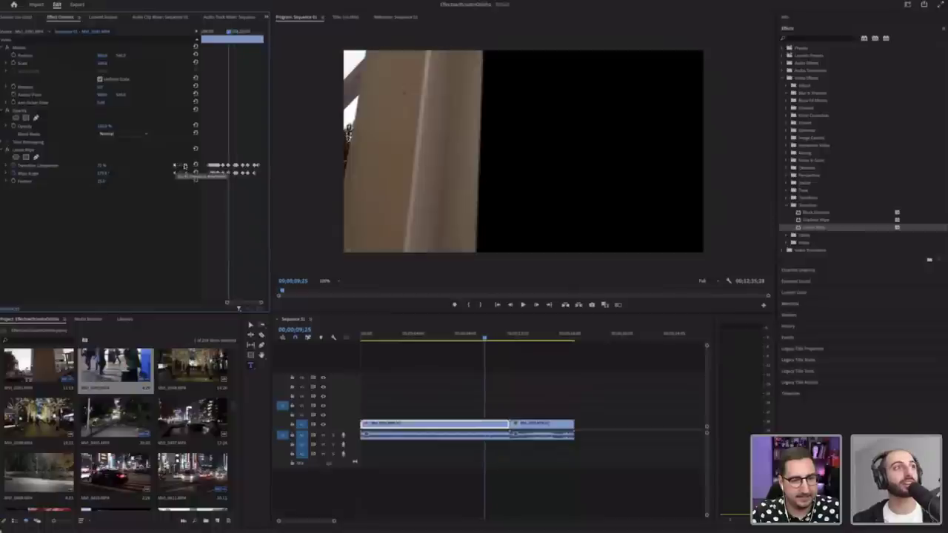
{"action": "left_click", "coordinate": [185, 165]}
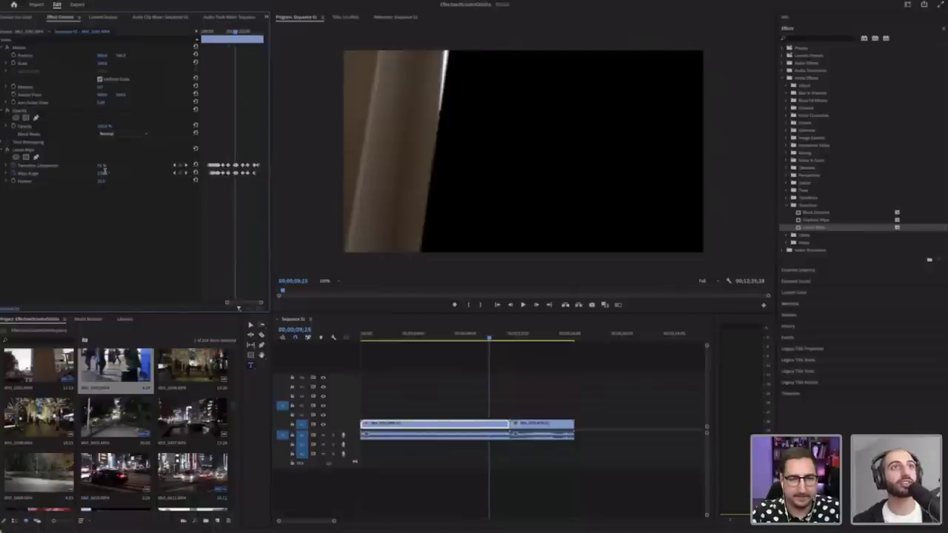
{"action": "left_click", "coordinate": [104, 172]}
{"action": "key", "text": "Down"}
{"action": "key", "text": "Down"}
{"action": "key", "text": "Down"}
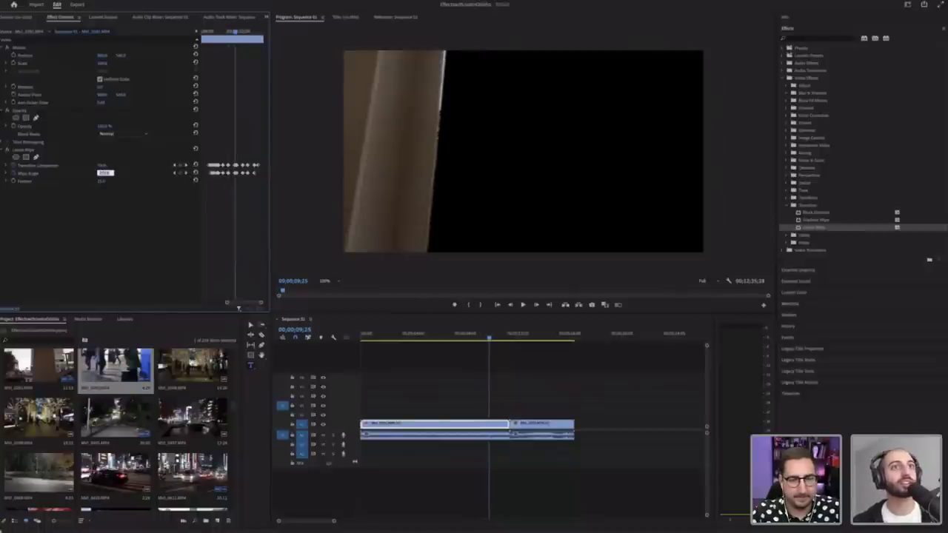
{"action": "key", "text": "Return"}
{"action": "key", "text": "Right"}
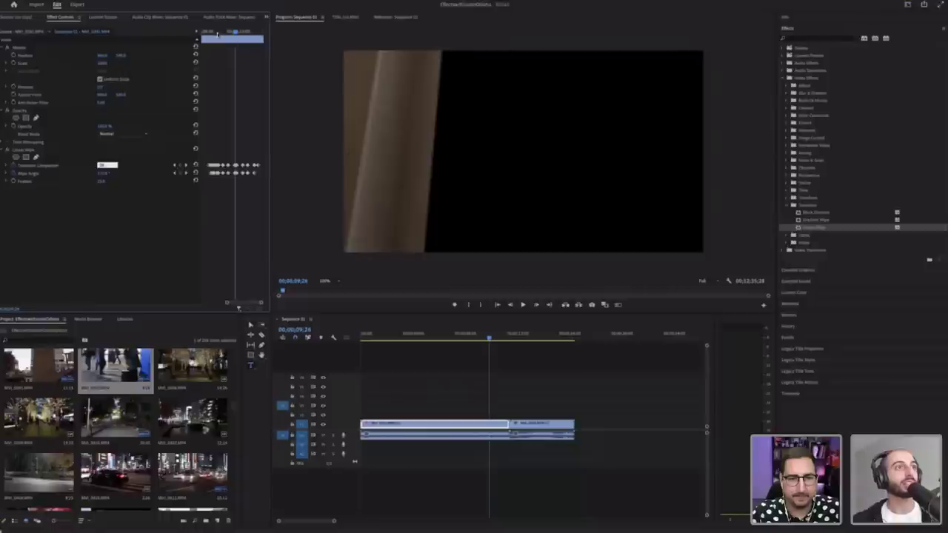
Step: Play back the pillar wipe to check the corrected angle
{"action": "left_click_drag", "start_coordinate": [208, 34], "coordinate": [206, 34]}
{"action": "key", "text": "space"}
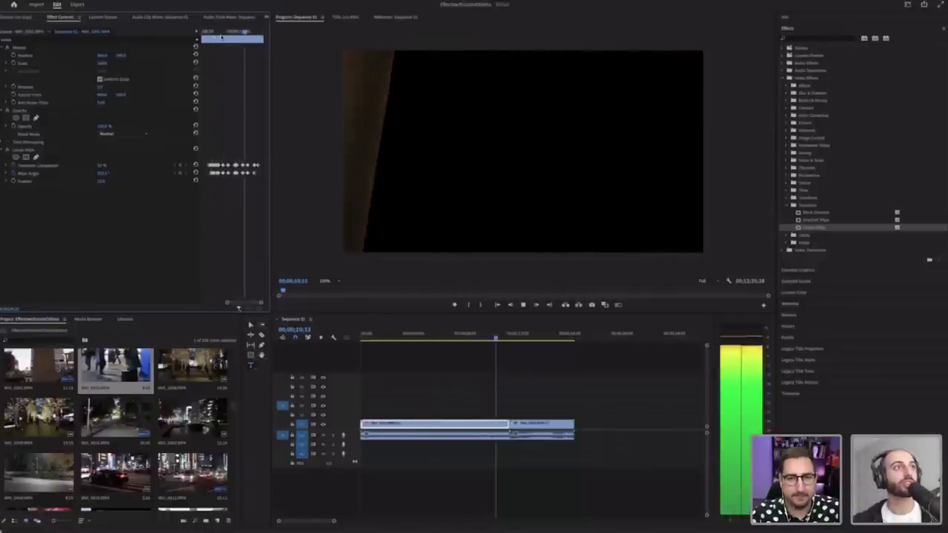
{"action": "left_click_drag", "start_coordinate": [214, 34], "coordinate": [213, 33]}
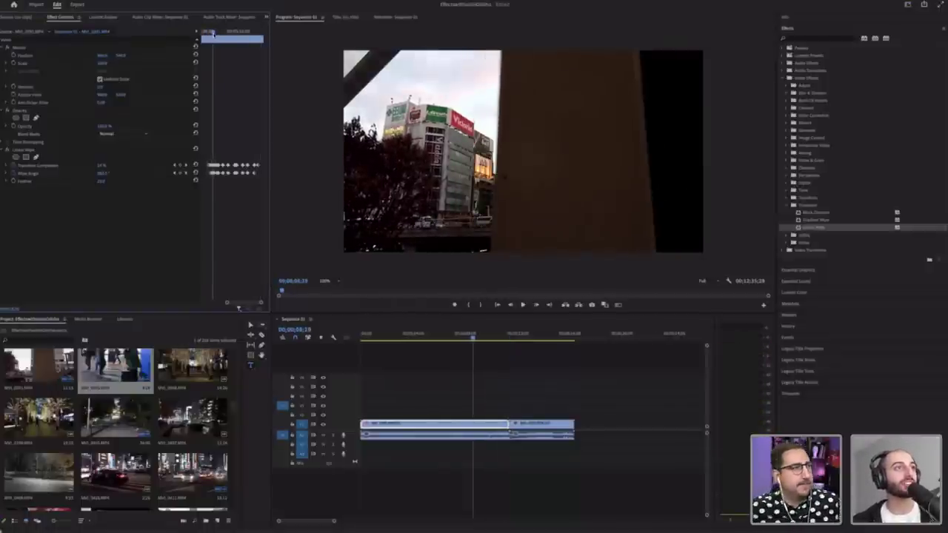
Step: Step through the Transition Completion keyframes in order to inspect the wipe edge, and play the whole wipe again
{"action": "left_click", "coordinate": [176, 166]}
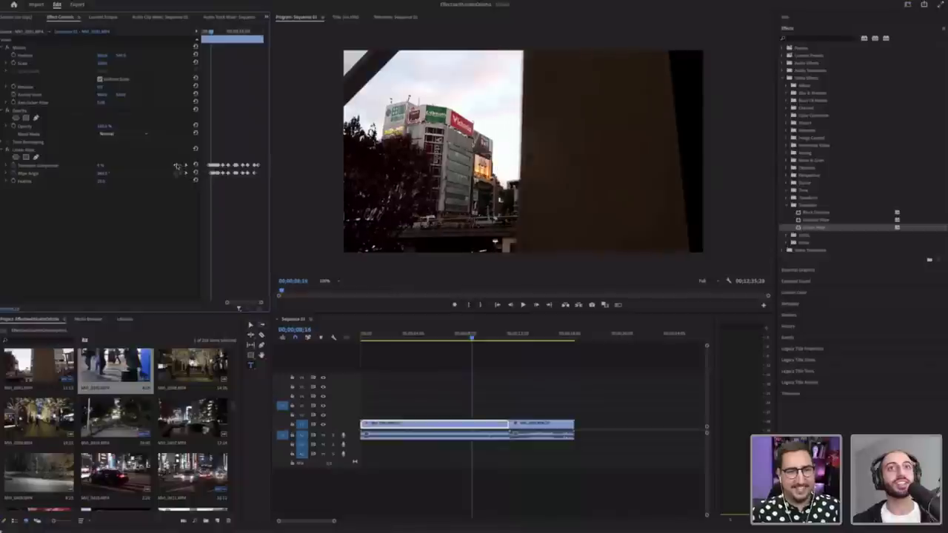
{"action": "left_click", "coordinate": [186, 166]}
{"action": "left_click", "coordinate": [185, 166]}
{"action": "left_click", "coordinate": [185, 166]}
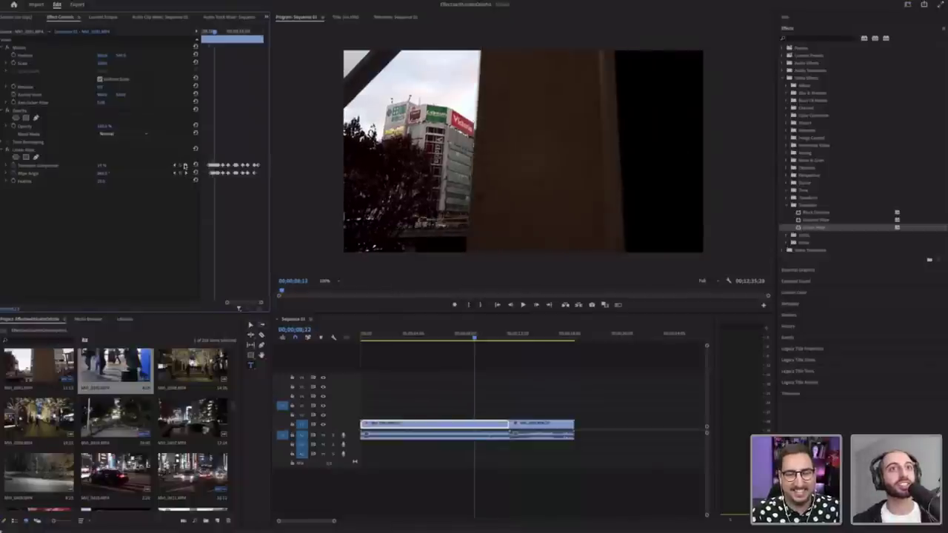
{"action": "left_click", "coordinate": [185, 166]}
{"action": "left_click", "coordinate": [185, 166]}
{"action": "left_click", "coordinate": [185, 166]}
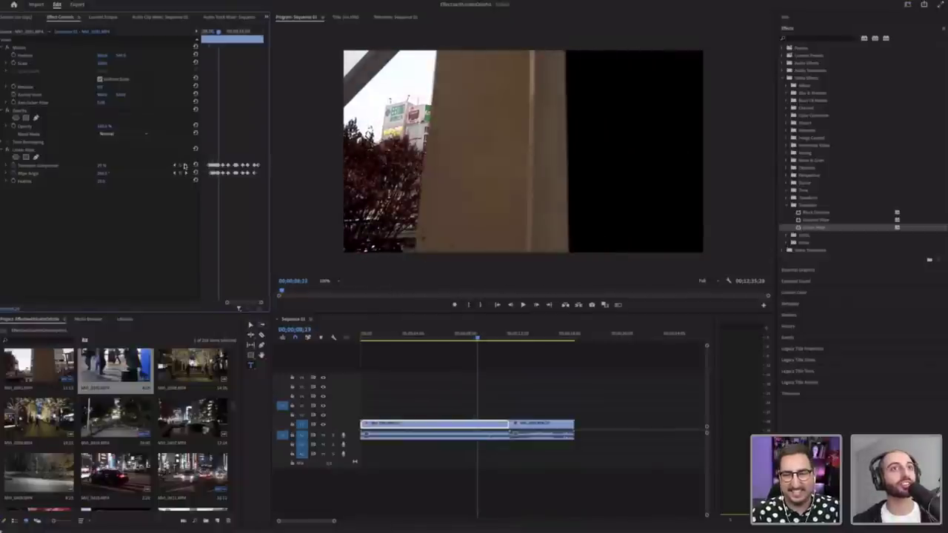
{"action": "left_click", "coordinate": [185, 166]}
{"action": "left_click", "coordinate": [185, 166]}
{"action": "left_click", "coordinate": [185, 166]}
{"action": "left_click", "coordinate": [185, 166]}
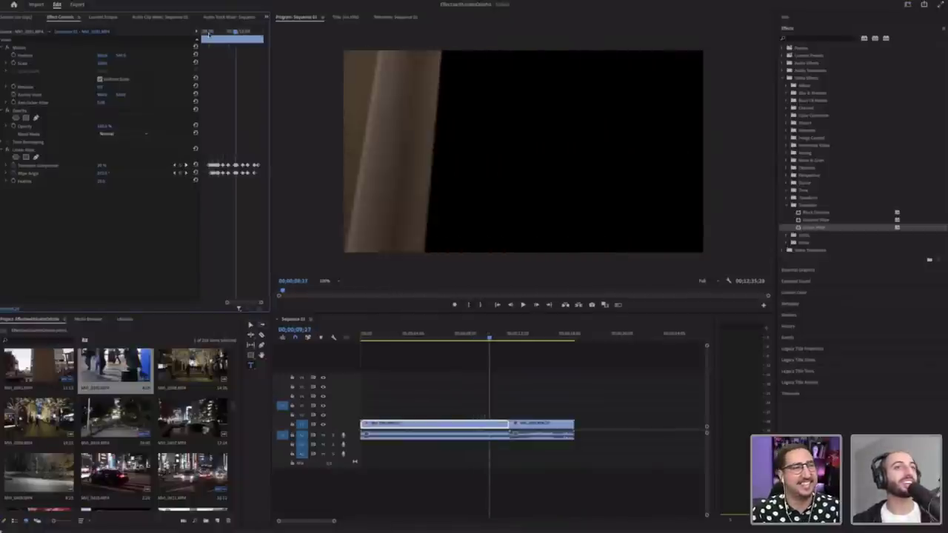
{"action": "left_click_drag", "start_coordinate": [214, 32], "coordinate": [208, 34]}
{"action": "key", "text": "space"}
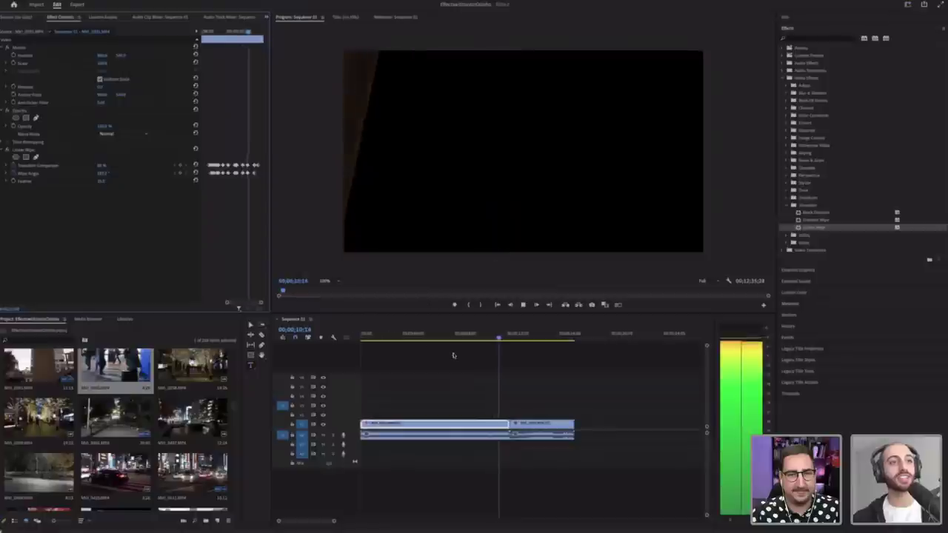
{"action": "key", "text": "space"}
Step: Move the building clip's video up one track and delete its audio
{"action": "left_click_drag", "start_coordinate": [384, 343], "coordinate": [443, 337]}
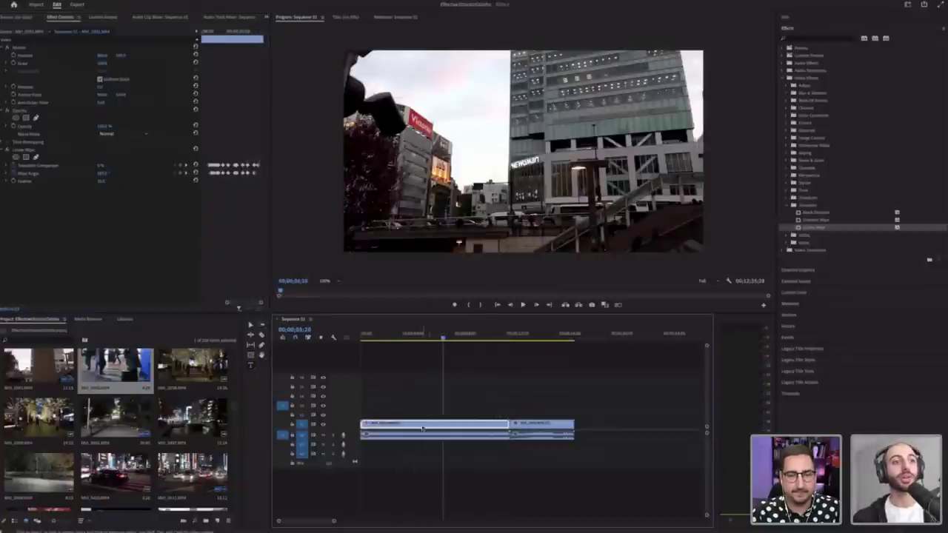
{"action": "left_click_drag", "start_coordinate": [423, 428], "coordinate": [423, 414]}
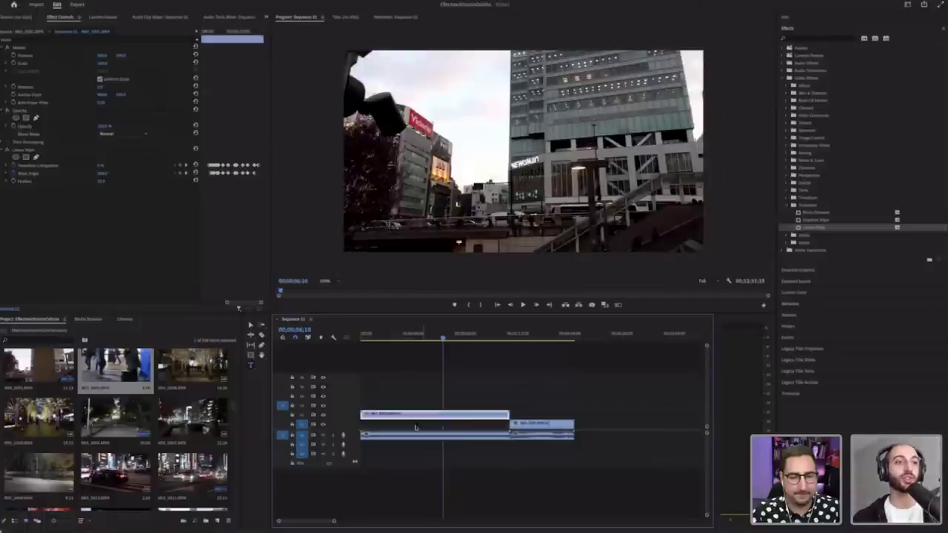
{"action": "left_click", "coordinate": [417, 438]}
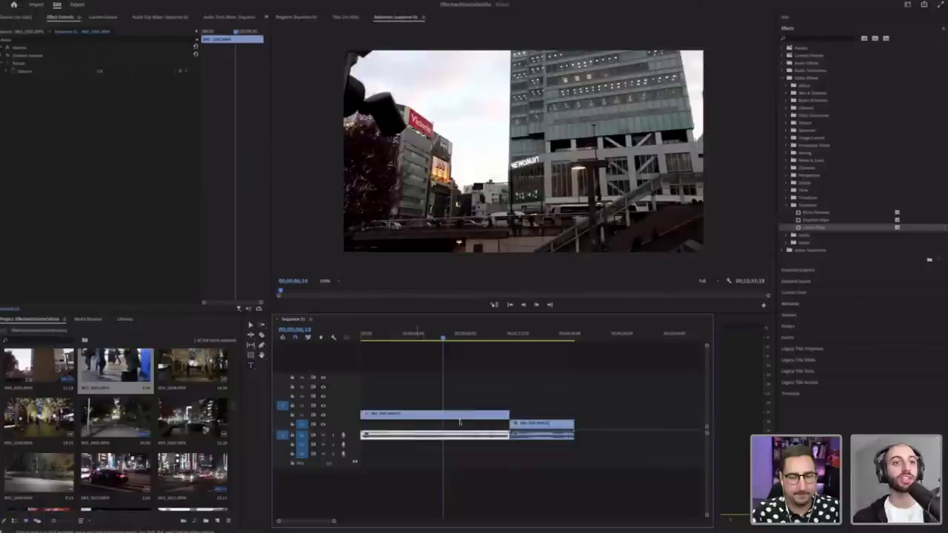
{"action": "key", "text": "Delete"}
Step: Move the street performer clip with its audio to start at 00;00;08;13, beneath the building clip where the wipe begins
{"action": "left_click_drag", "start_coordinate": [429, 334], "coordinate": [467, 337]}
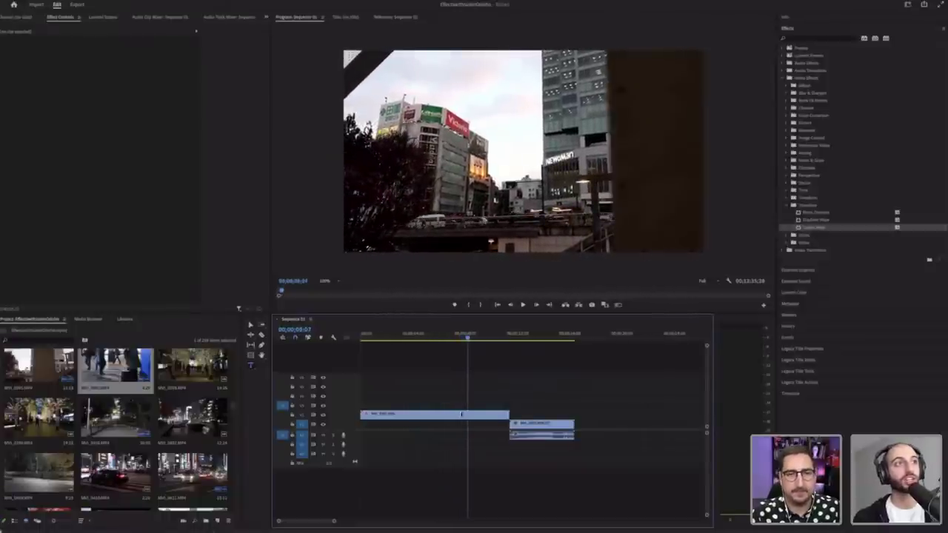
{"action": "left_click", "coordinate": [463, 414]}
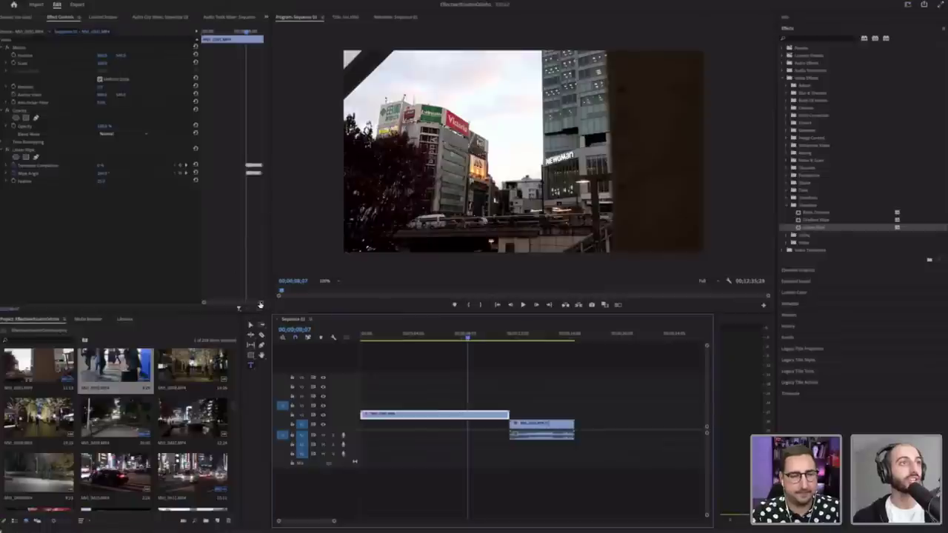
{"action": "left_click", "coordinate": [185, 167]}
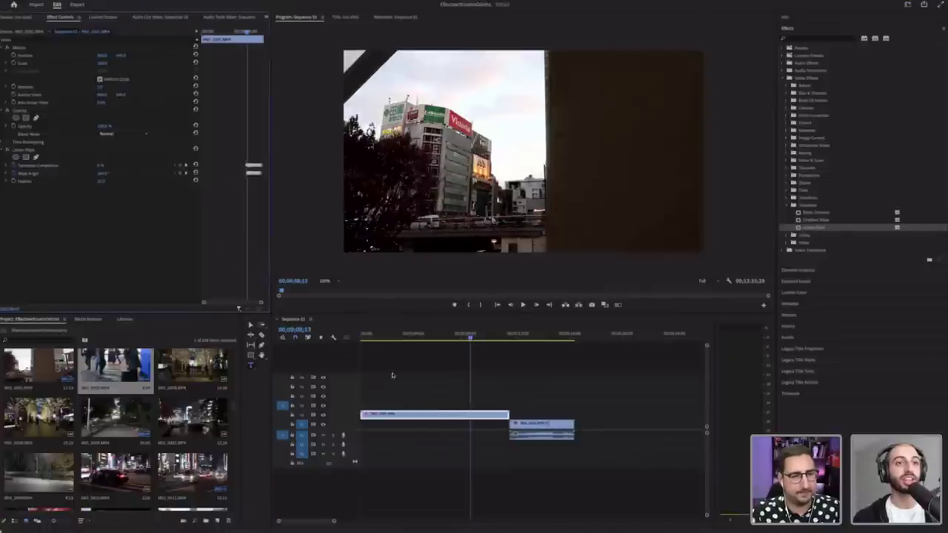
{"action": "left_click_drag", "start_coordinate": [619, 480], "coordinate": [529, 387]}
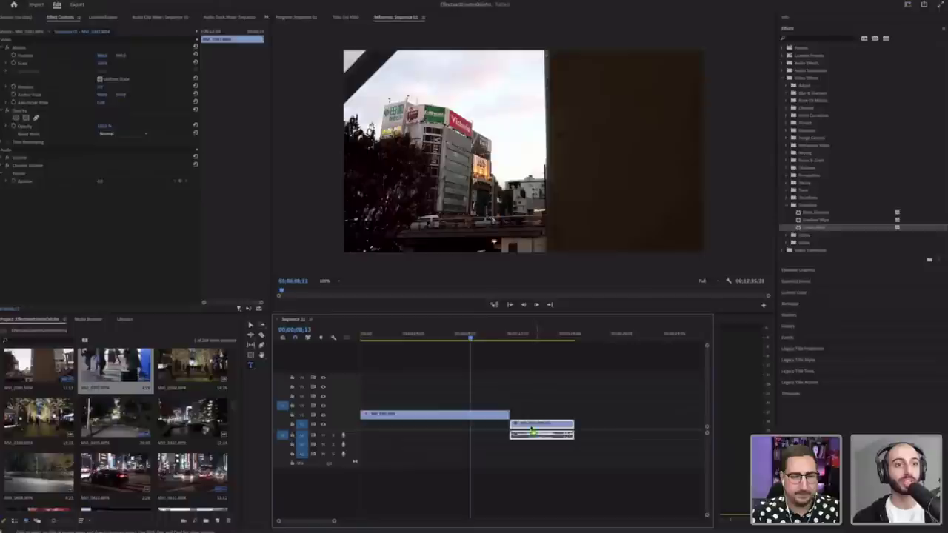
{"action": "left_click_drag", "start_coordinate": [528, 430], "coordinate": [499, 427]}
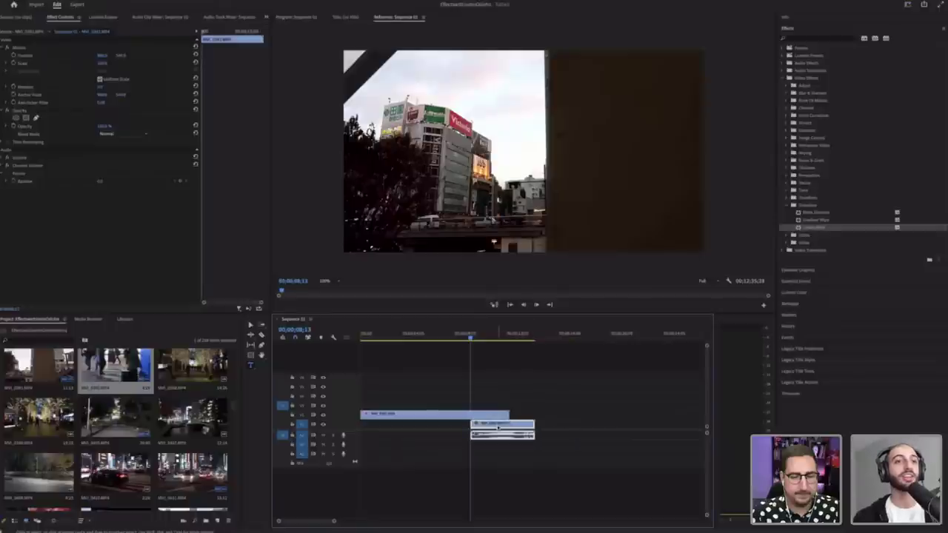
{"action": "left_click", "coordinate": [565, 393]}
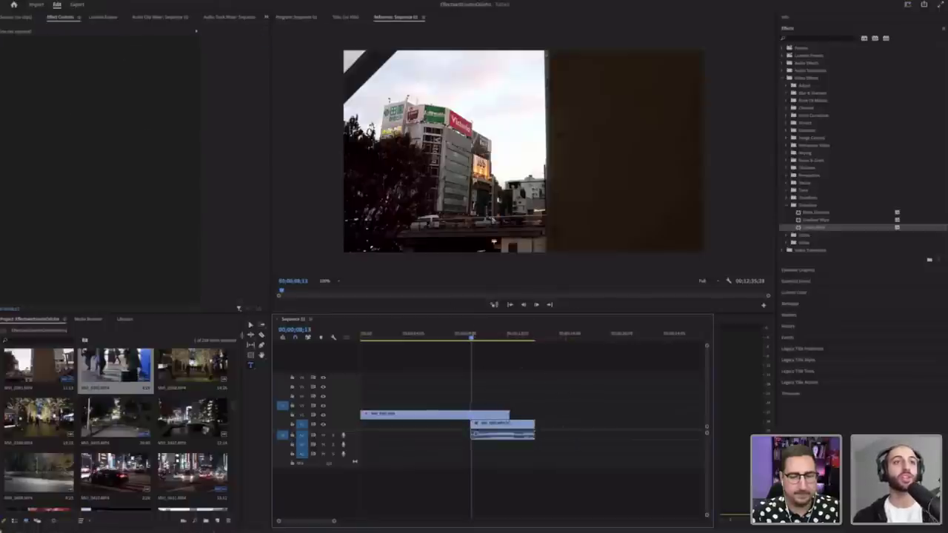
Step: Play the sequence from the start and replay the wipe section to review the transition into the street performer clip
{"action": "key", "text": "Home"}
{"action": "key", "text": "space"}
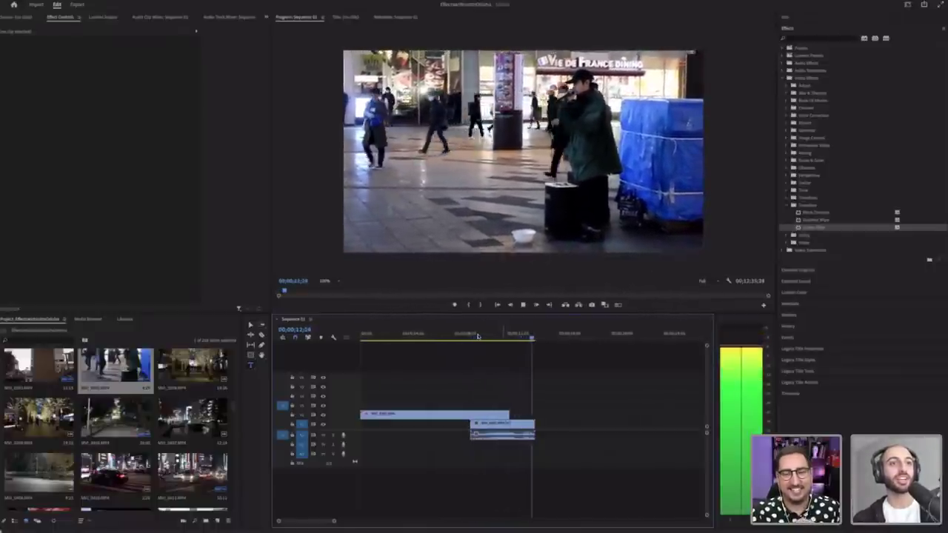
{"action": "left_click_drag", "start_coordinate": [478, 336], "coordinate": [474, 337]}
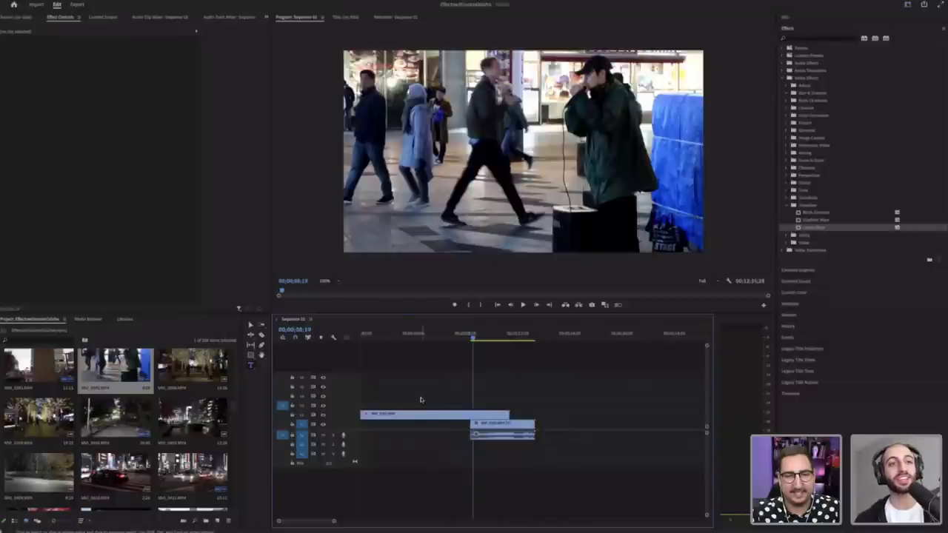
{"action": "key", "text": "space"}
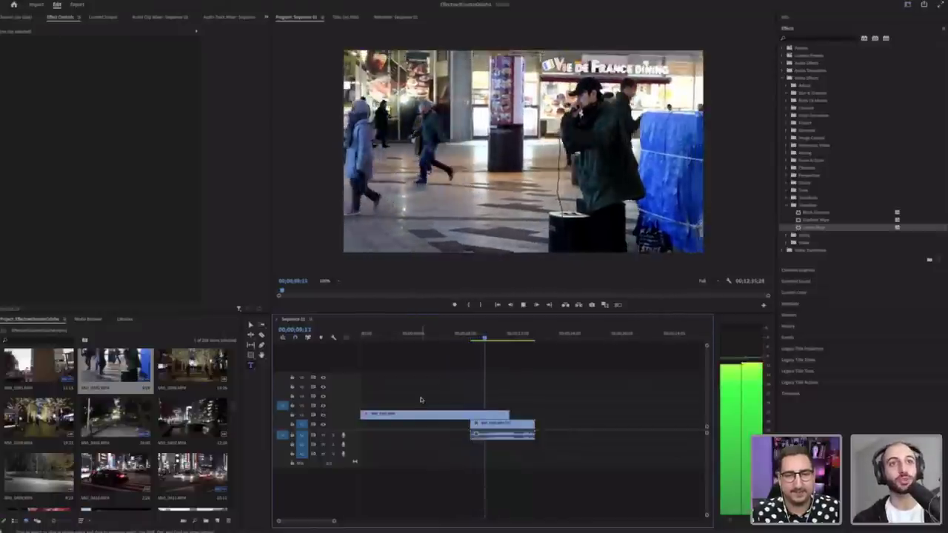
{"action": "left_click_drag", "start_coordinate": [488, 340], "coordinate": [503, 340]}
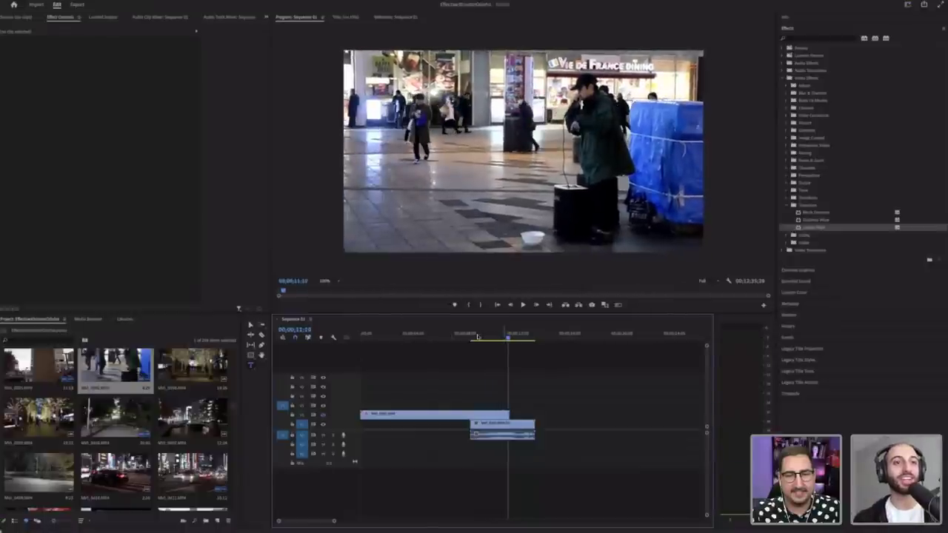
{"action": "left_click", "coordinate": [476, 339]}
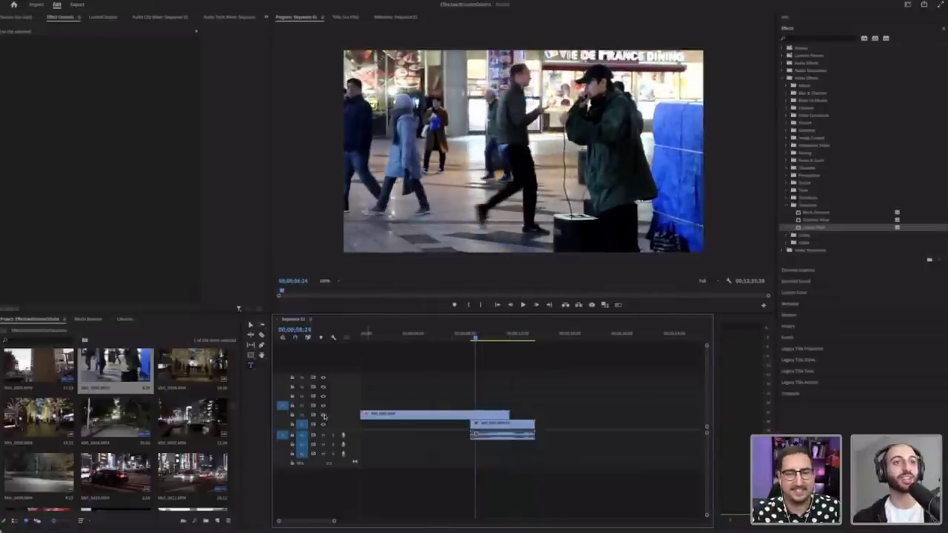
{"action": "left_click_drag", "start_coordinate": [478, 339], "coordinate": [465, 340]}
{"action": "key", "text": "space"}
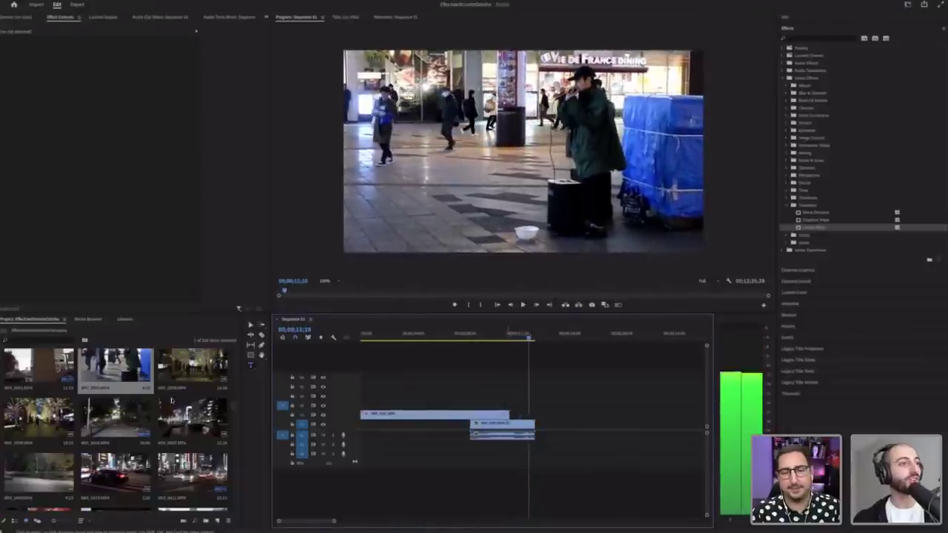
Step: Overwrite the street performer clip with the illuminated-trees night clip, starting at 00;00;08;13 beneath the building clip
{"action": "left_click", "coordinate": [489, 338]}
{"action": "left_click_drag", "start_coordinate": [39, 416], "coordinate": [470, 426]}
{"action": "left_click", "coordinate": [465, 337]}
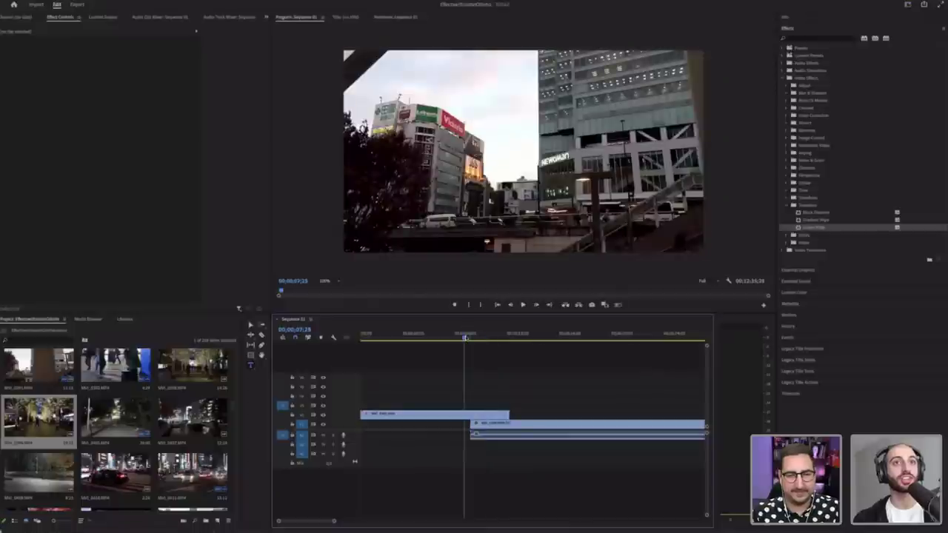
Step: Play the wipe section to review the transition from the building clip into the illuminated-trees clip
{"action": "key", "text": "space"}
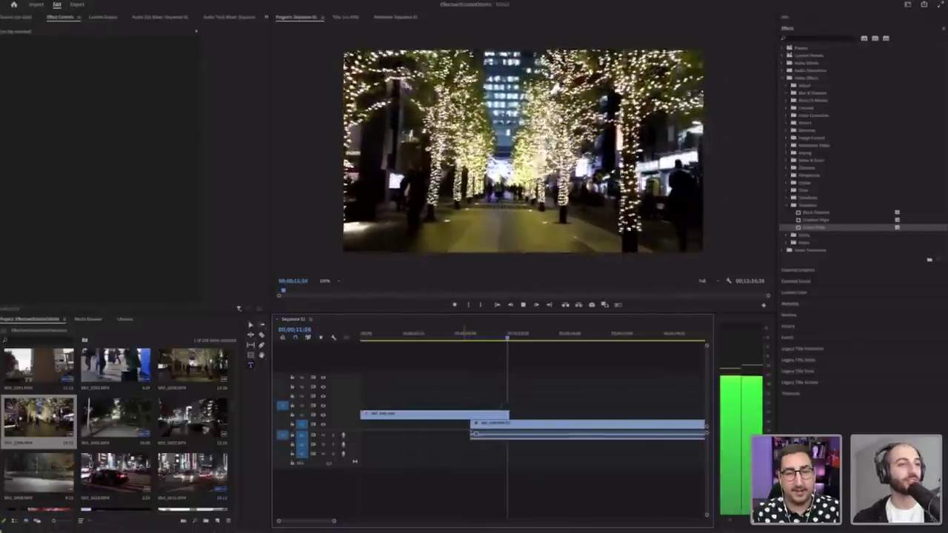
{"action": "key", "text": "space"}
Step: Overwrite the start of the illuminated-trees clip with the night street clip of the black car and play the transition
{"action": "left_click_drag", "start_coordinate": [115, 474], "coordinate": [472, 430]}
{"action": "left_click", "coordinate": [462, 333]}
{"action": "key", "text": "space"}
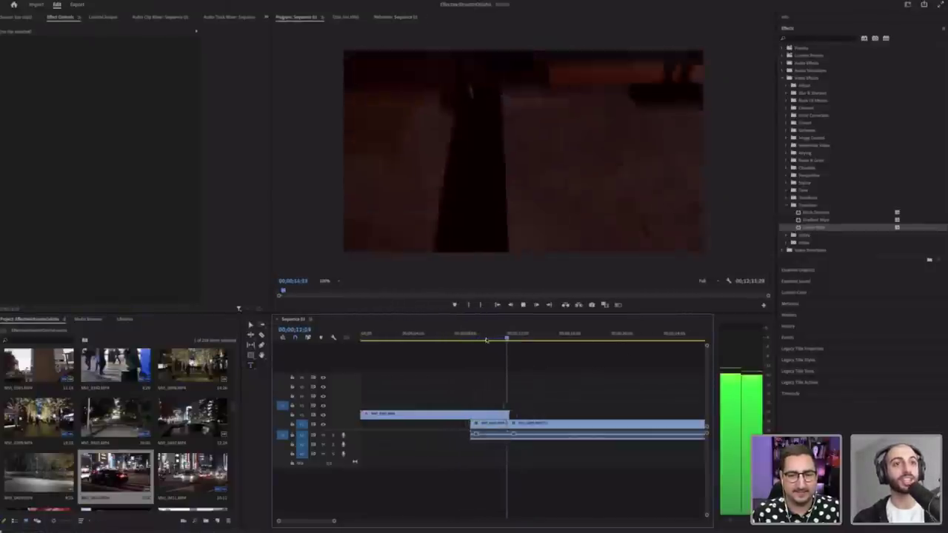
{"action": "left_click_drag", "start_coordinate": [482, 332], "coordinate": [467, 335]}
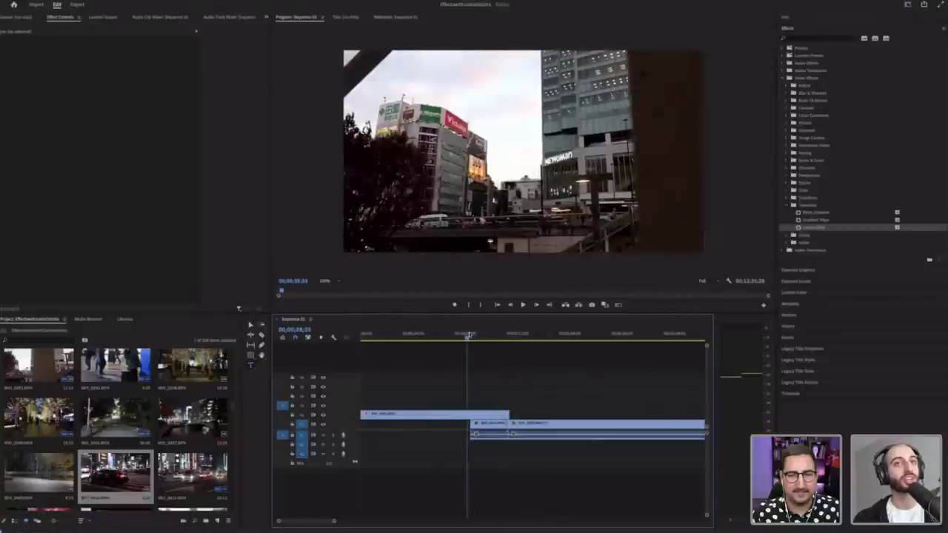
{"action": "key", "text": "space"}
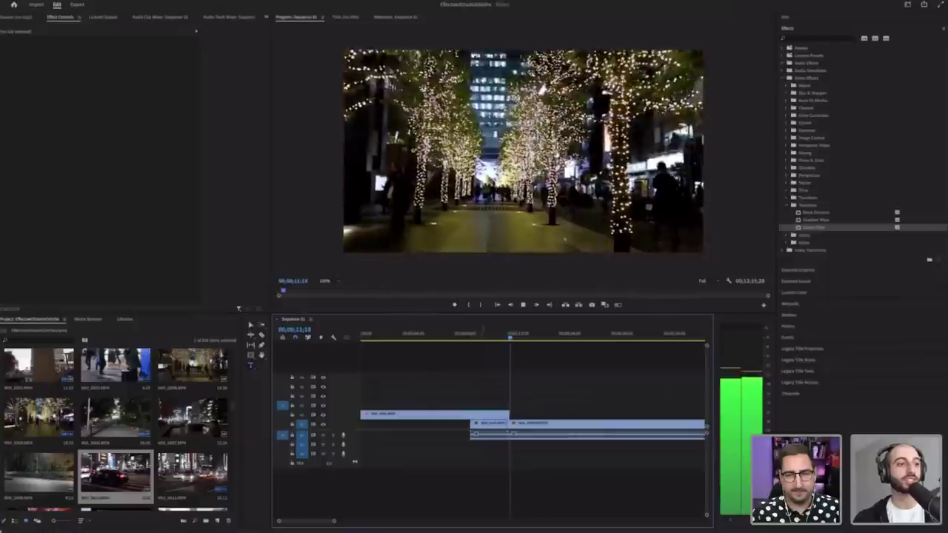
Step: Overwrite the clips beneath the building clip with the night traffic clip, starting where the wipe begins, and play the transition
{"action": "left_click_drag", "start_coordinate": [540, 448], "coordinate": [571, 393]}
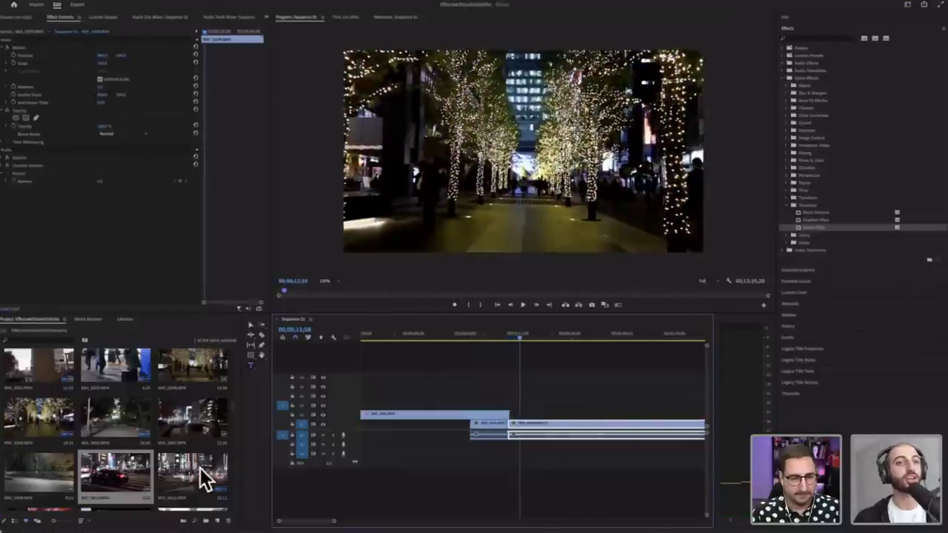
{"action": "left_click_drag", "start_coordinate": [191, 474], "coordinate": [478, 429]}
{"action": "left_click", "coordinate": [471, 334]}
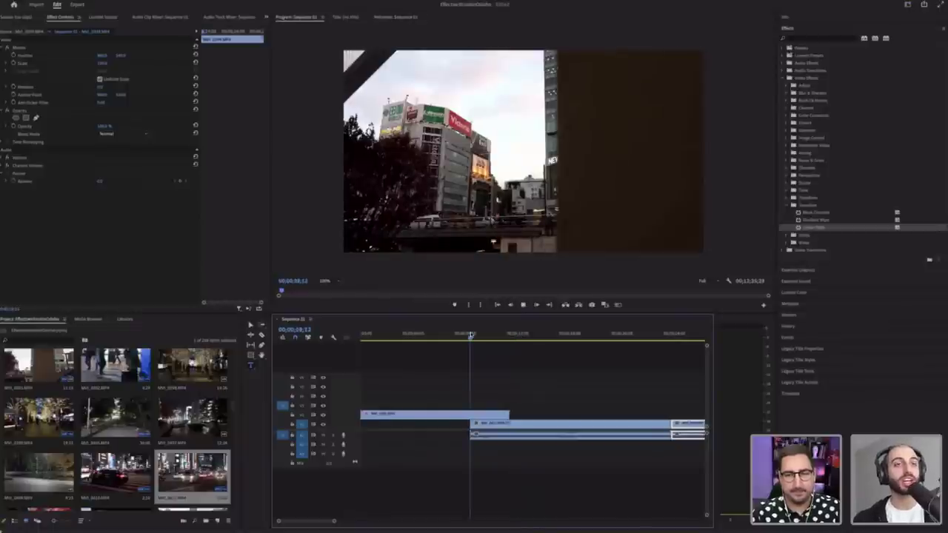
{"action": "key", "text": "space"}
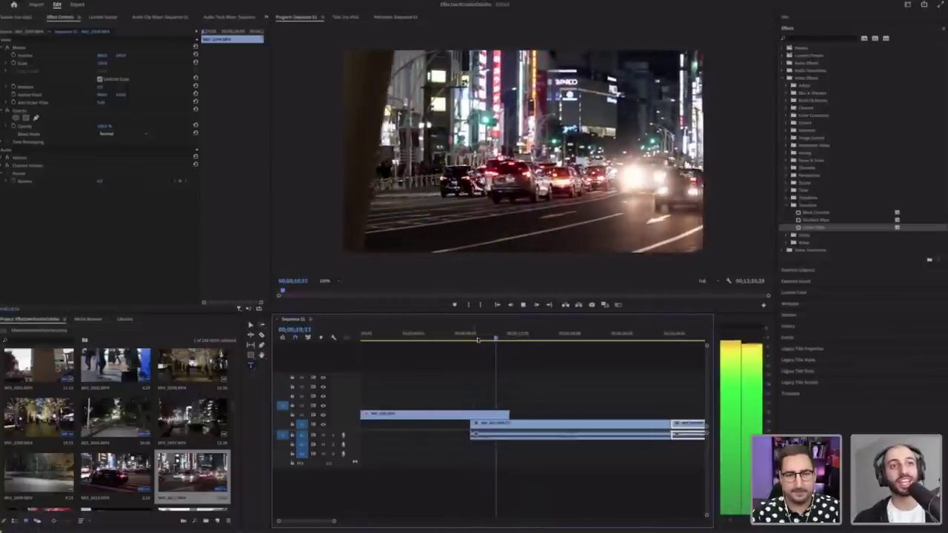
Step: Replay the wipe section several times to review the pillar transition into the night traffic clip
{"action": "left_click", "coordinate": [475, 337]}
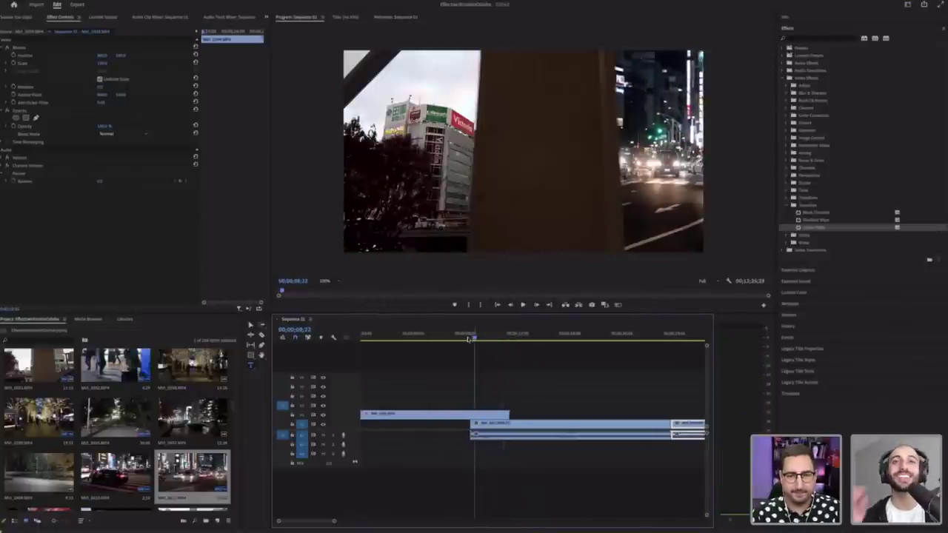
{"action": "left_click_drag", "start_coordinate": [468, 339], "coordinate": [466, 337]}
{"action": "key", "text": "space"}
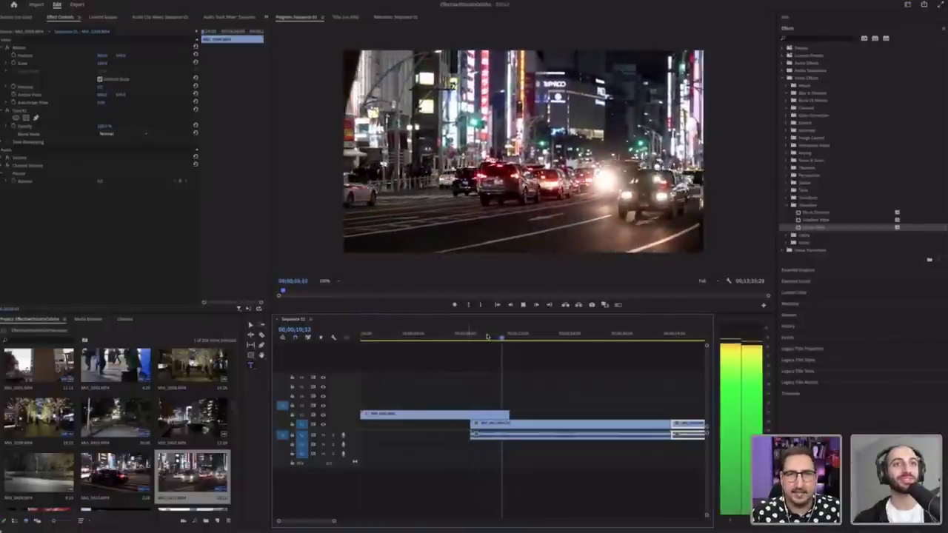
{"action": "left_click", "coordinate": [472, 337]}
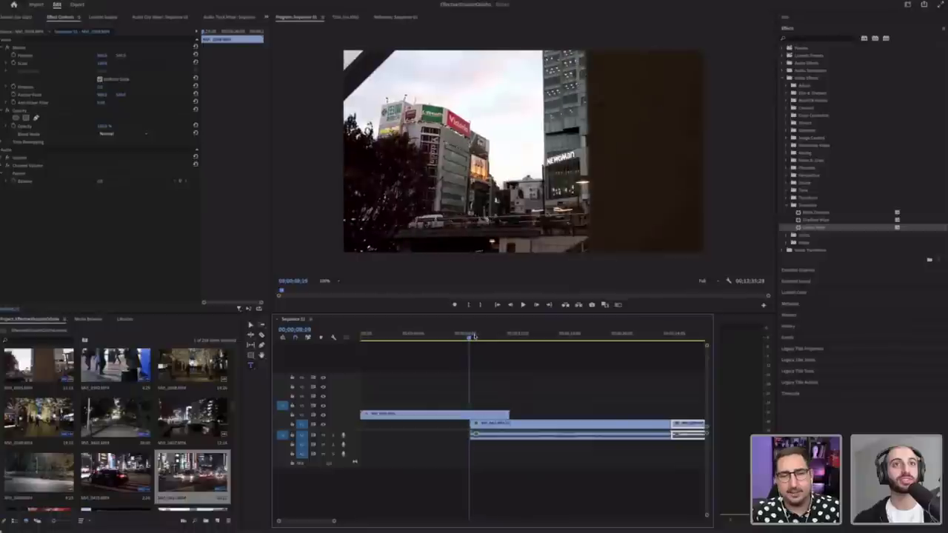
{"action": "key", "text": "space"}
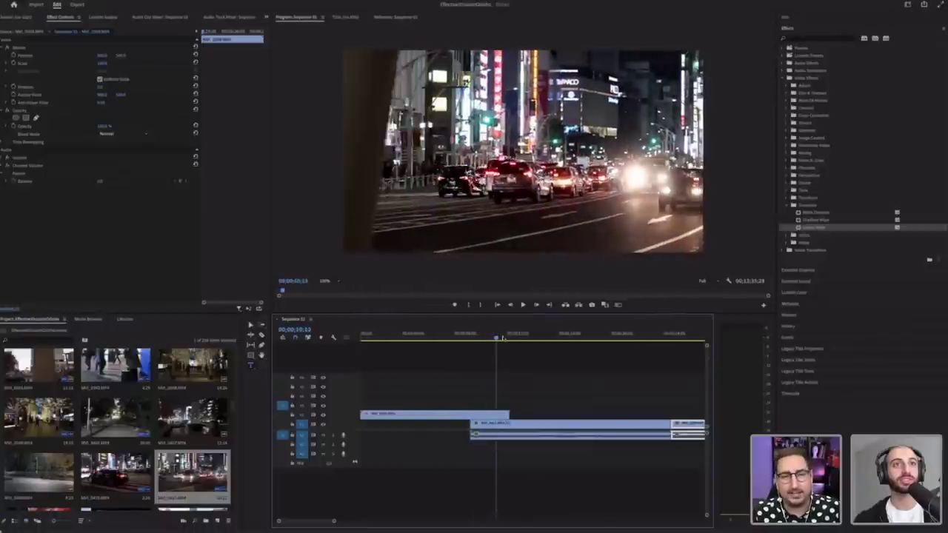
{"action": "left_click_drag", "start_coordinate": [502, 339], "coordinate": [475, 339]}
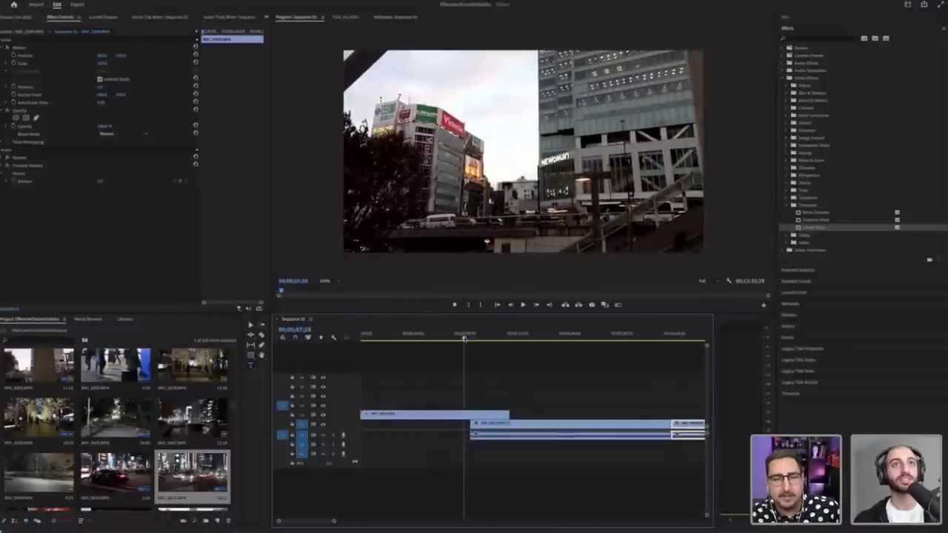
{"action": "key", "text": "space"}
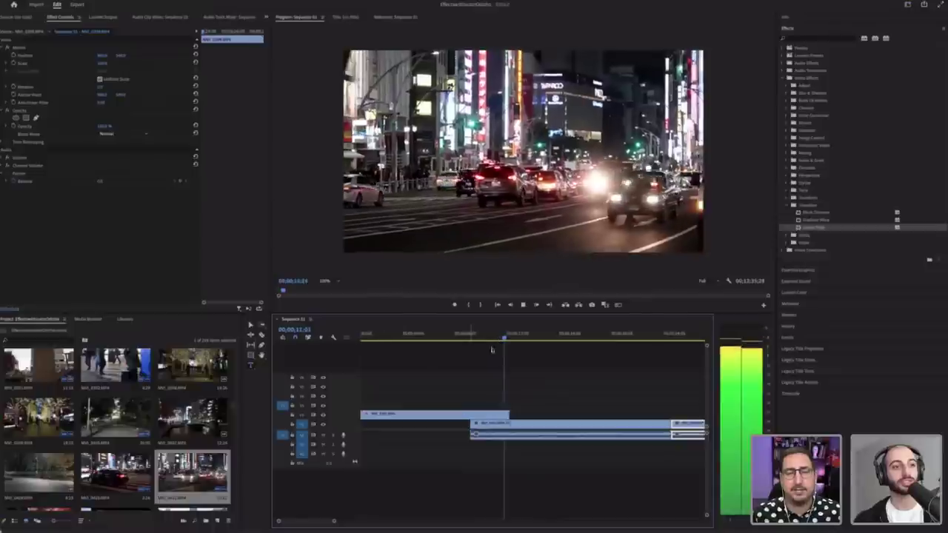
{"action": "key", "text": "space"}
Step: Examine the Adjust video effects, then the Wipe and Slide categories of the video transitions
{"action": "left_click_drag", "start_coordinate": [333, 523], "coordinate": [558, 521]}
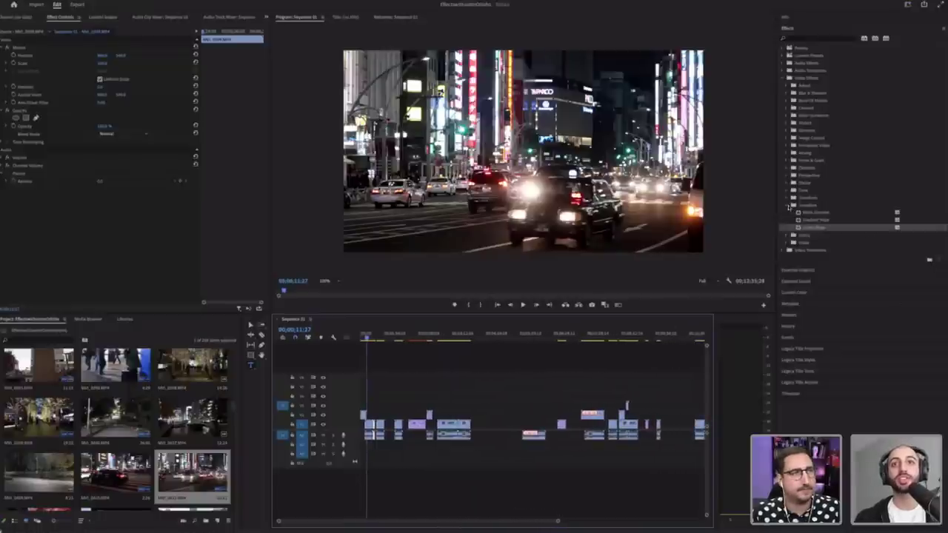
{"action": "left_click", "coordinate": [788, 206]}
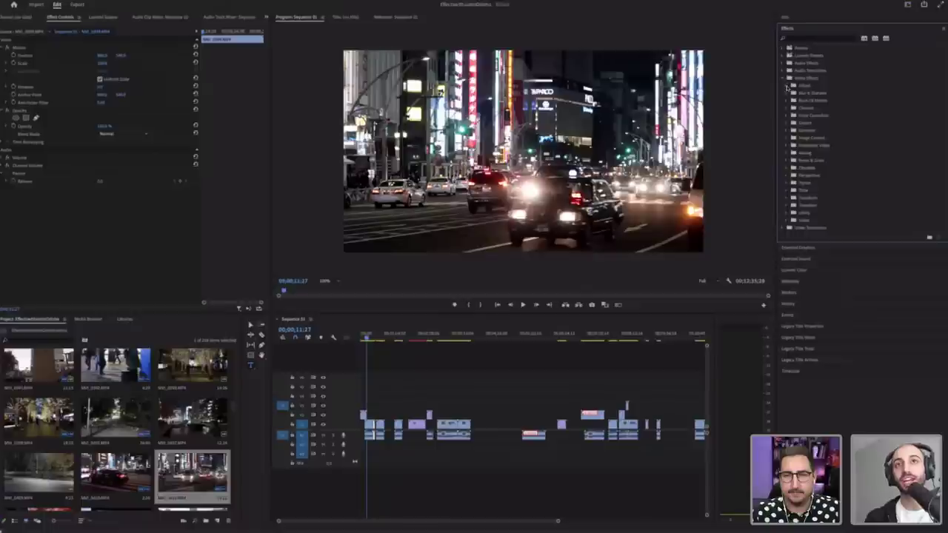
{"action": "left_click", "coordinate": [788, 87]}
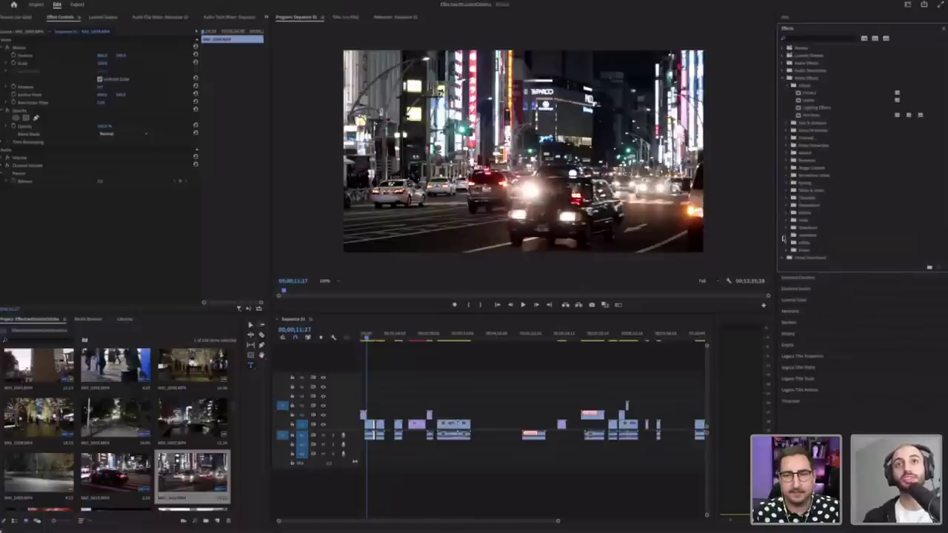
{"action": "key", "text": "Left"}
{"action": "left_click", "coordinate": [783, 228]}
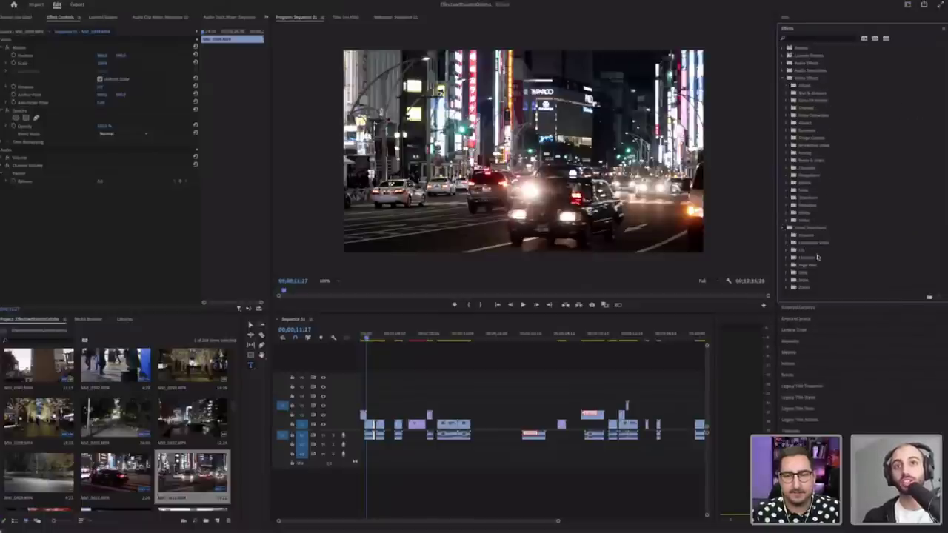
{"action": "left_click", "coordinate": [787, 281]}
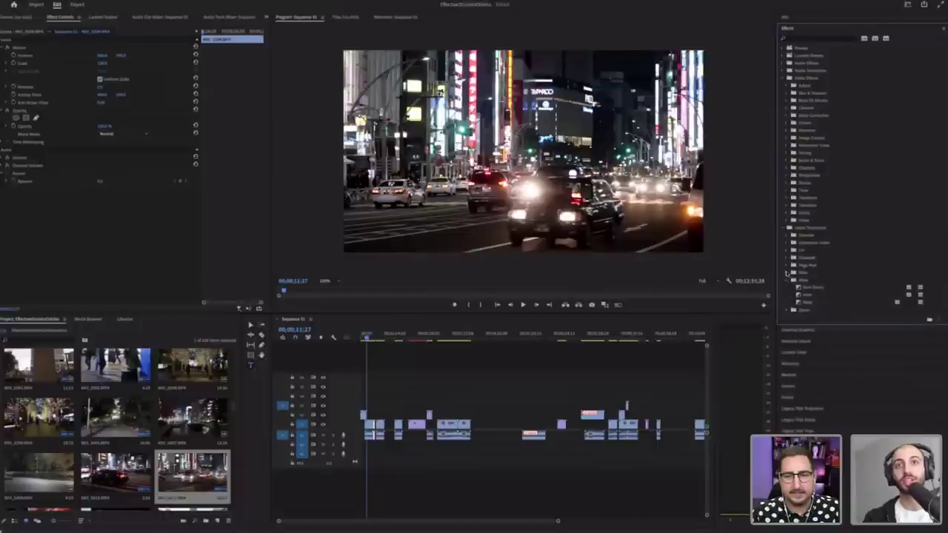
{"action": "left_click", "coordinate": [787, 273]}
{"action": "left_click", "coordinate": [788, 273]}
{"action": "left_click", "coordinate": [787, 281]}
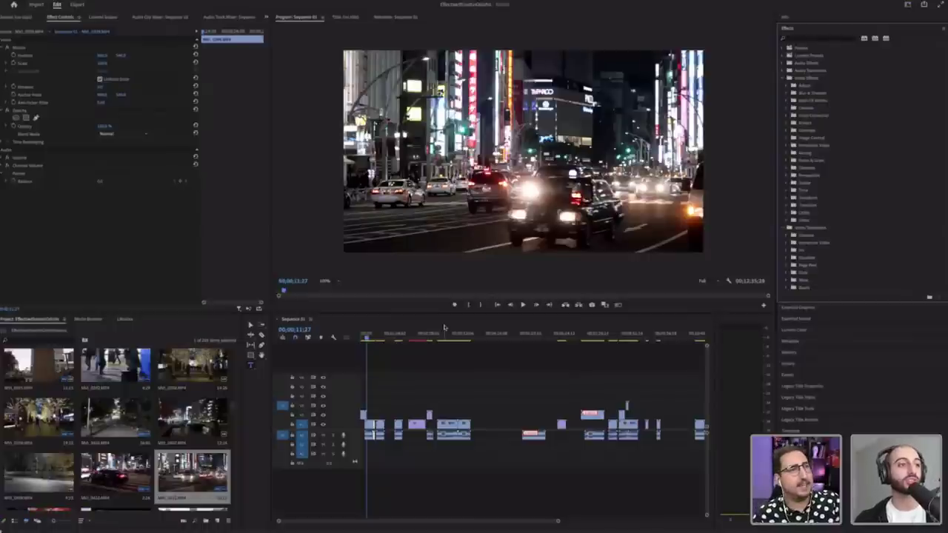
{"action": "left_click", "coordinate": [782, 228]}
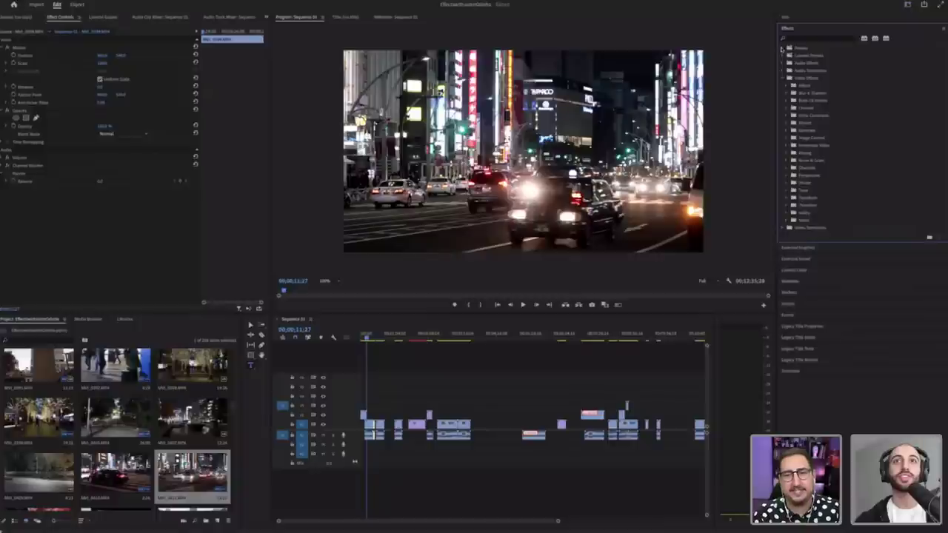
Step: Examine the installed presets, browsing the effects in both custom preset packs
{"action": "left_click", "coordinate": [784, 48]}
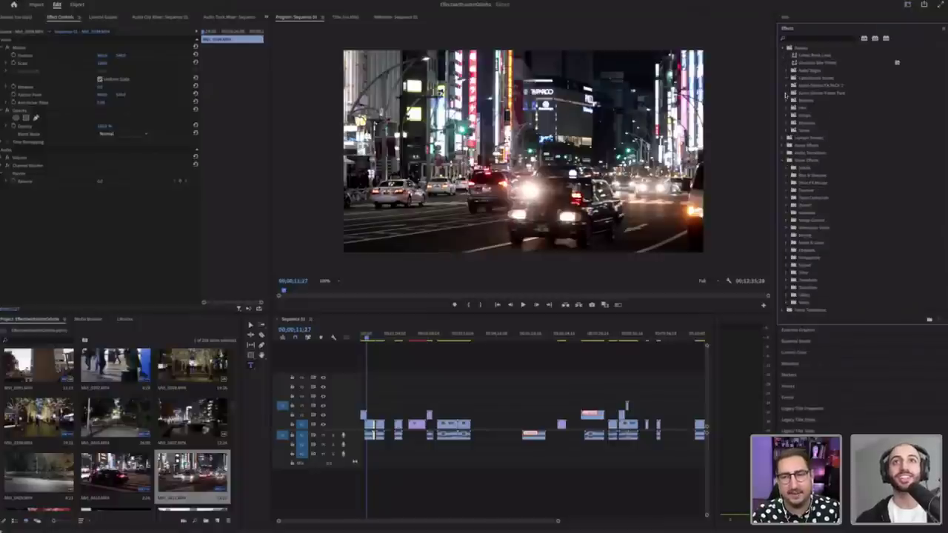
{"action": "left_click", "coordinate": [786, 93]}
{"action": "left_click", "coordinate": [786, 85]}
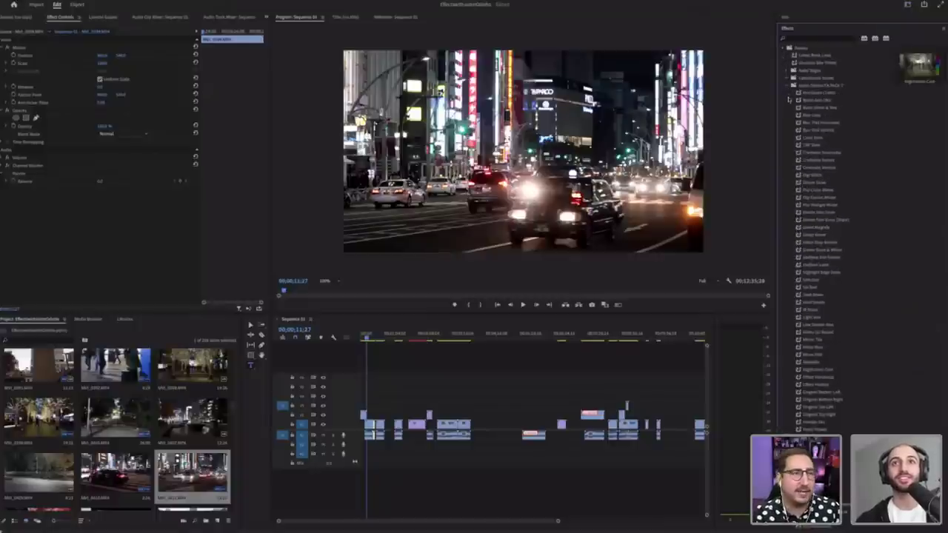
{"action": "left_click", "coordinate": [790, 100]}
{"action": "left_click", "coordinate": [797, 100]}
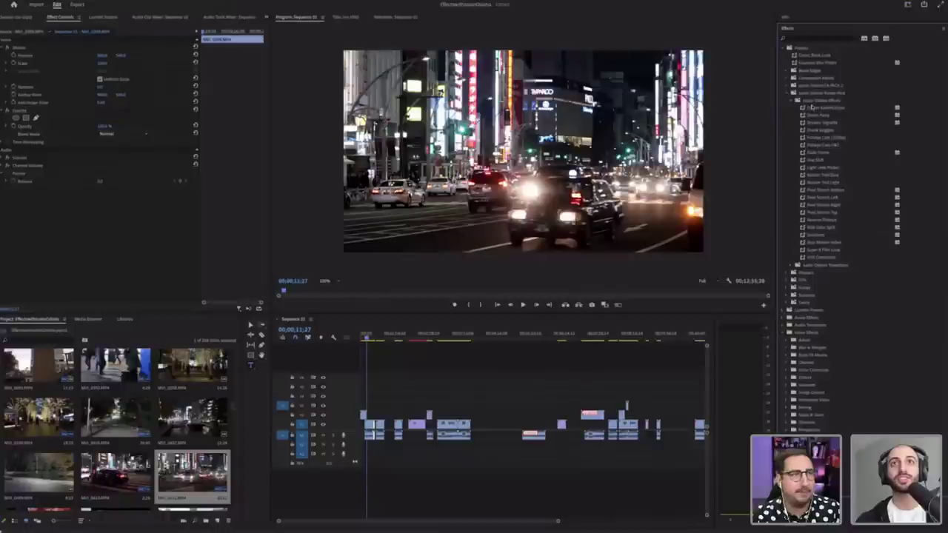
{"action": "left_click", "coordinate": [787, 85]}
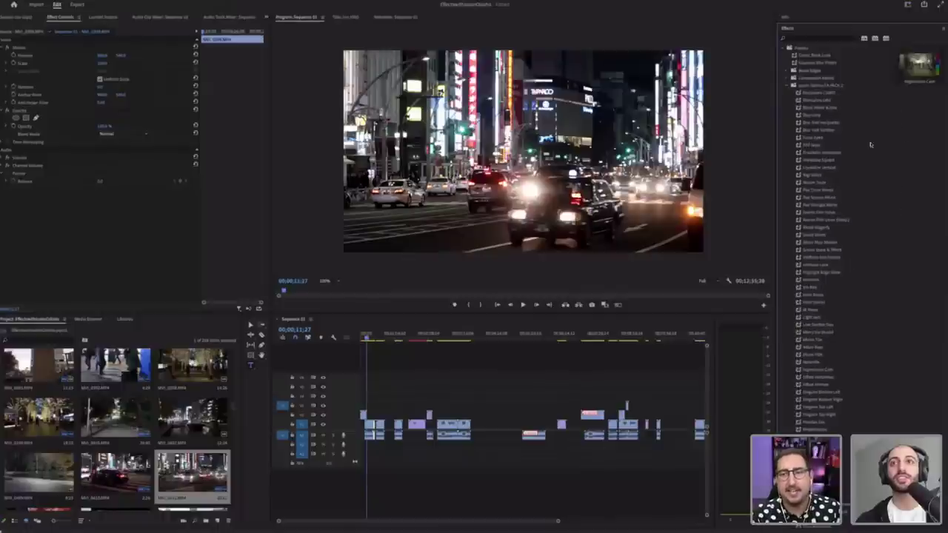
{"action": "scroll", "coordinate": [823, 222], "scroll_direction": "down", "scroll_amount": 5}
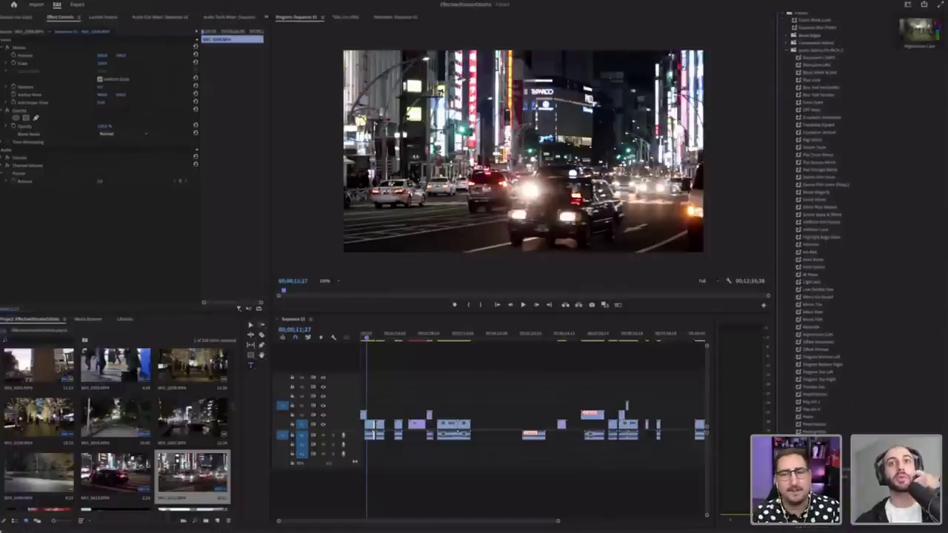
{"action": "scroll", "coordinate": [815, 223], "scroll_direction": "up", "scroll_amount": 5}
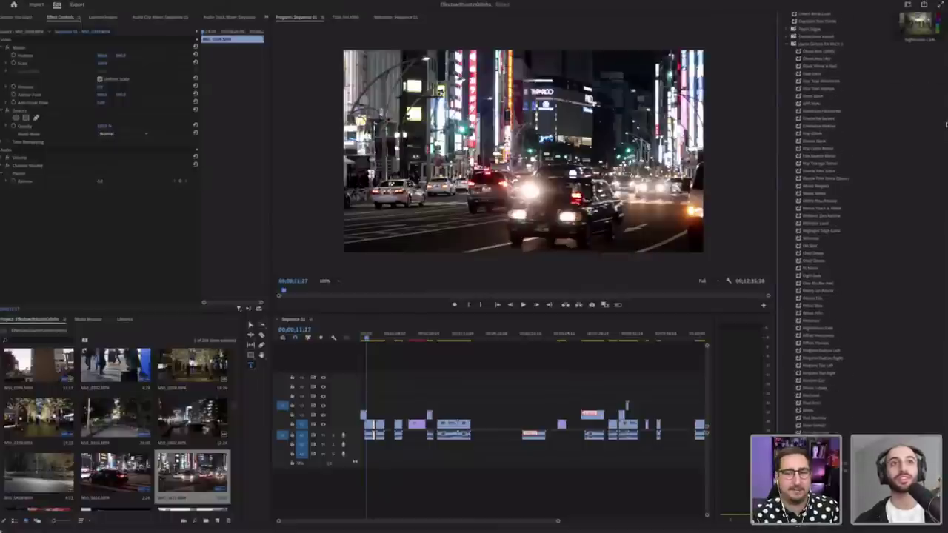
{"action": "left_click", "coordinate": [787, 86]}
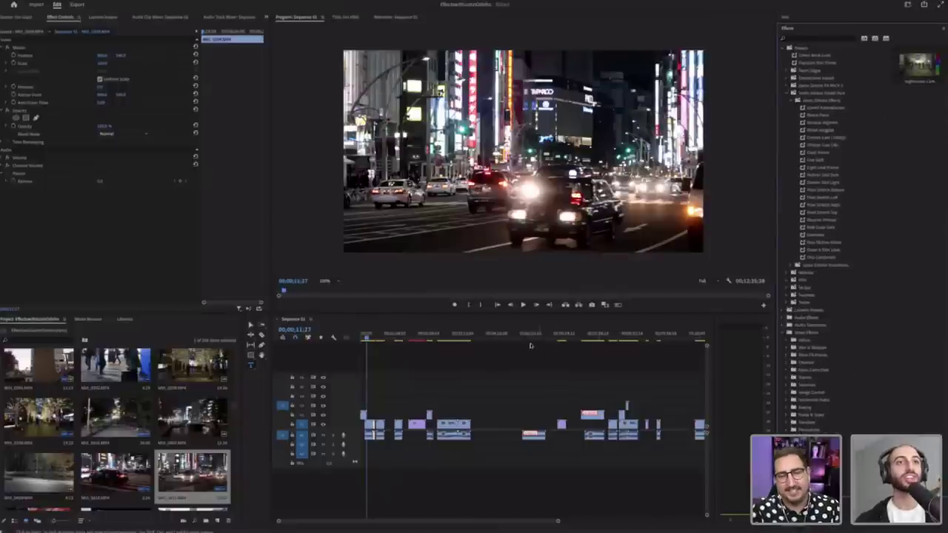
Step: Move the playhead to 00;02;53;17 and look through the transition presets in the second custom preset pack
{"action": "left_click", "coordinate": [452, 335]}
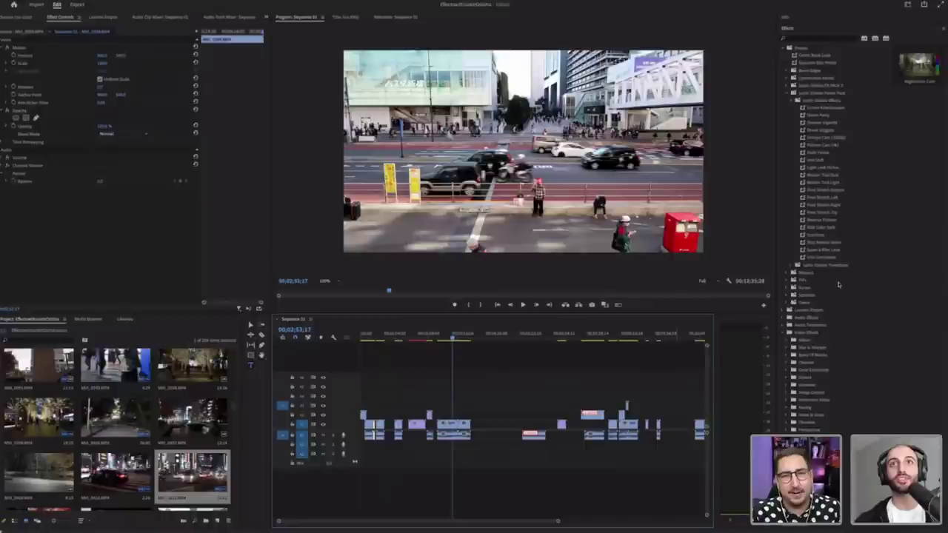
{"action": "left_click", "coordinate": [789, 100]}
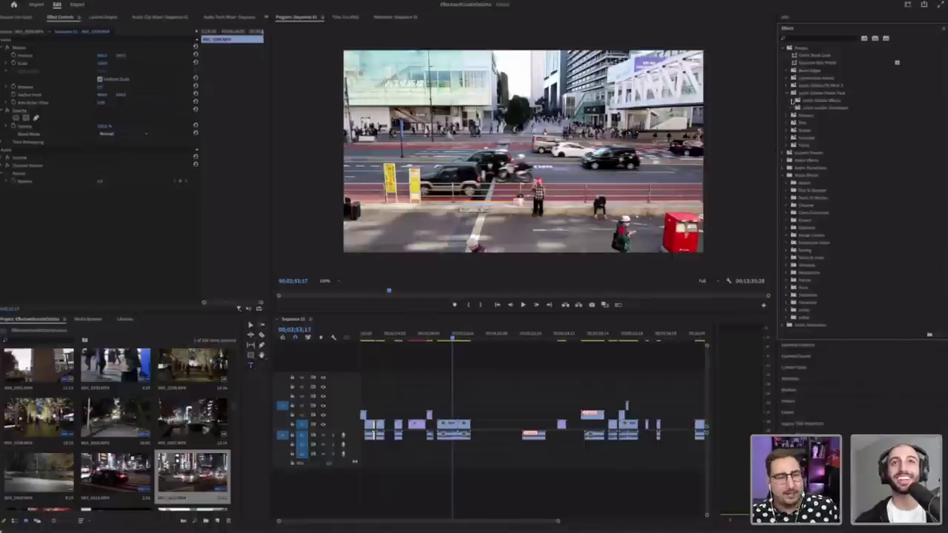
{"action": "left_click", "coordinate": [793, 109]}
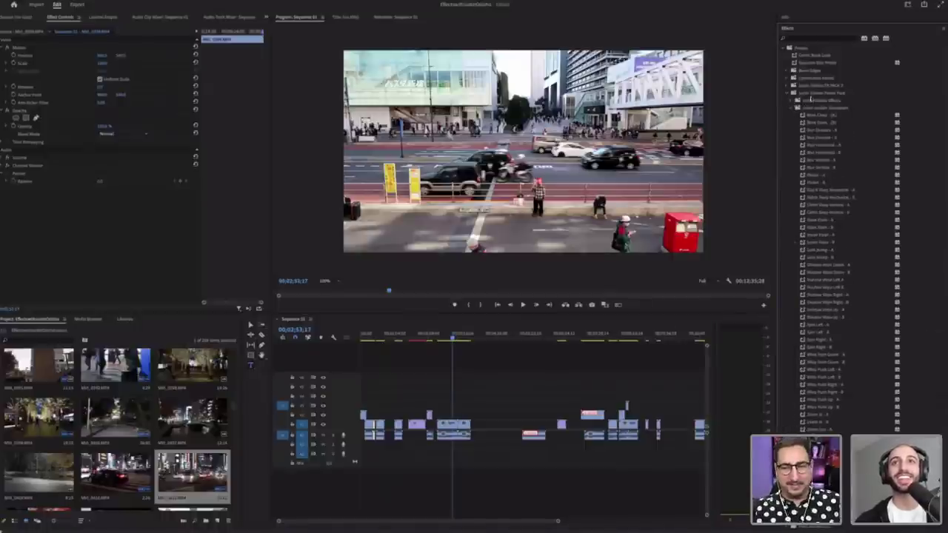
{"action": "left_click", "coordinate": [820, 94]}
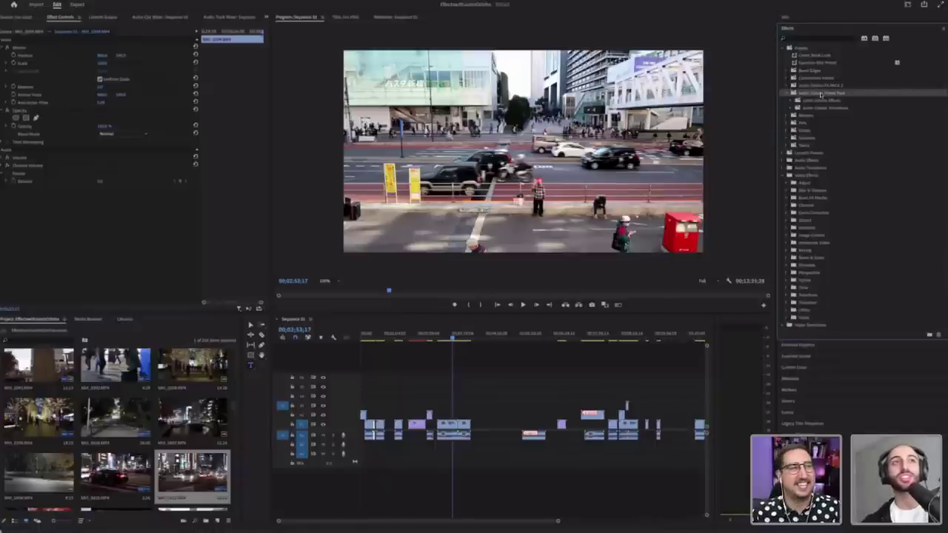
{"action": "left_click", "coordinate": [790, 108]}
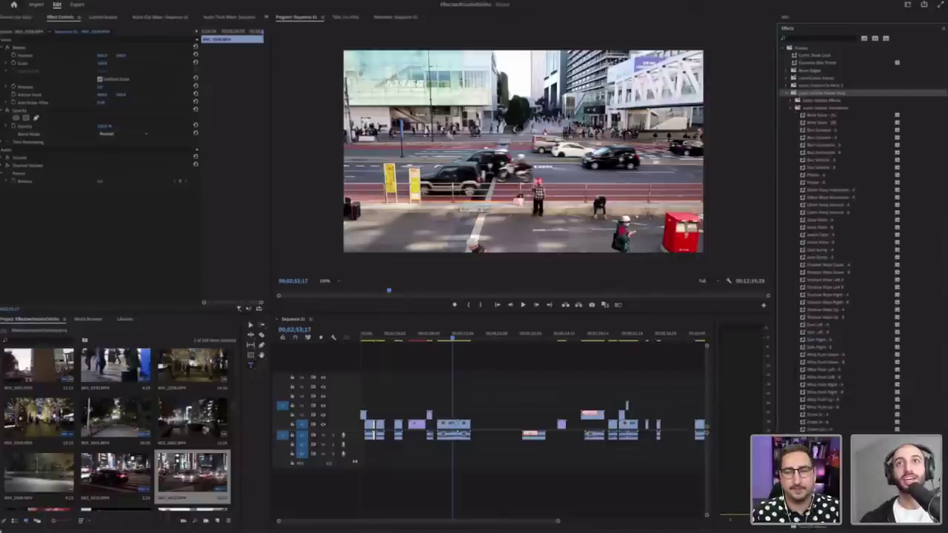
{"action": "scroll", "coordinate": [945, 137], "scroll_direction": "down", "scroll_amount": 5}
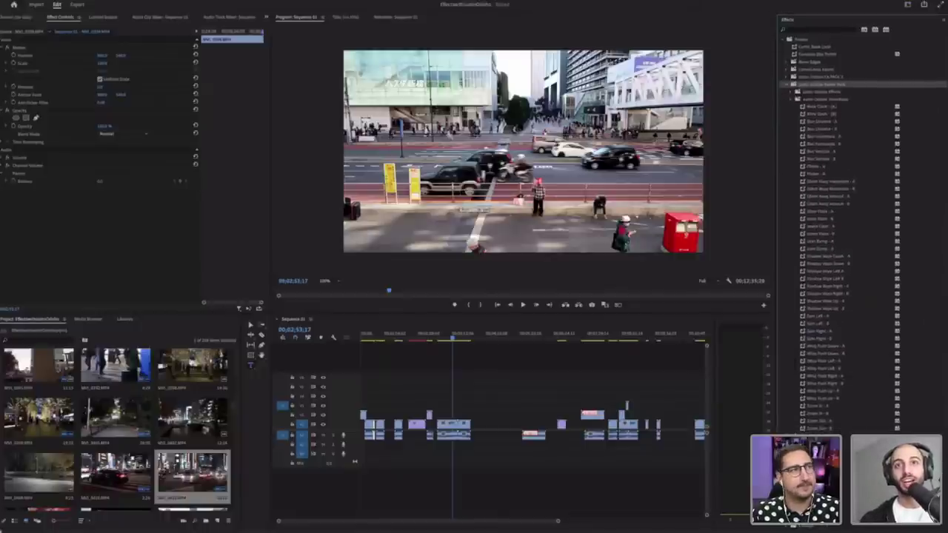
{"action": "scroll", "coordinate": [945, 138], "scroll_direction": "down", "scroll_amount": 3}
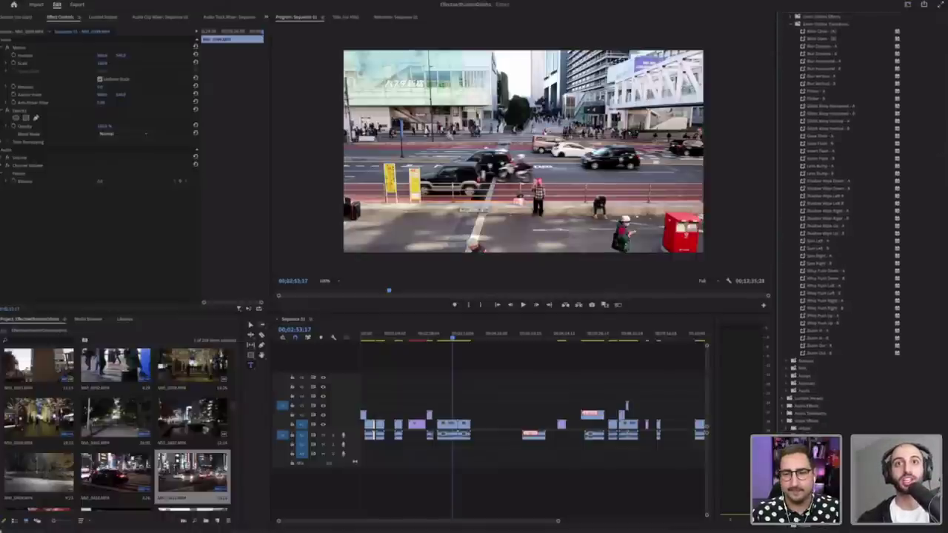
{"action": "scroll", "coordinate": [828, 279], "scroll_direction": "up", "scroll_amount": 3}
{"action": "scroll", "coordinate": [828, 279], "scroll_direction": "down", "scroll_amount": 3}
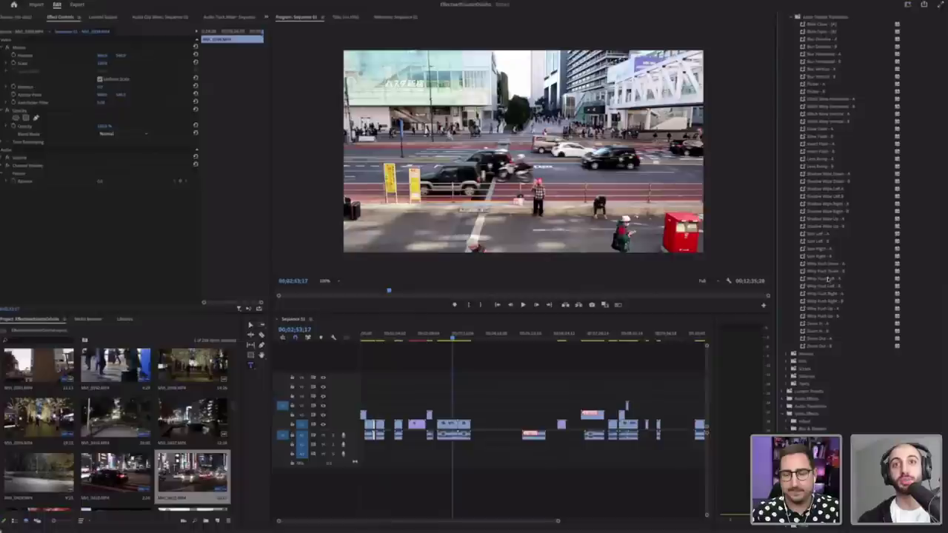
Step: Try the Whip Push Down - A and B presets across the cut between the street traffic and crosswalk clips, previewing the transition
{"action": "left_click_drag", "start_coordinate": [836, 266], "coordinate": [448, 424]}
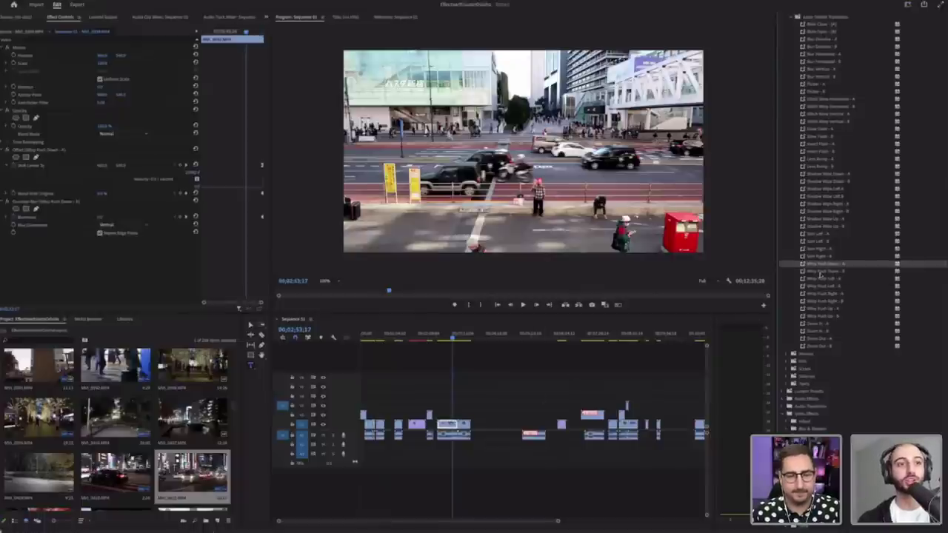
{"action": "left_click_drag", "start_coordinate": [821, 273], "coordinate": [466, 423]}
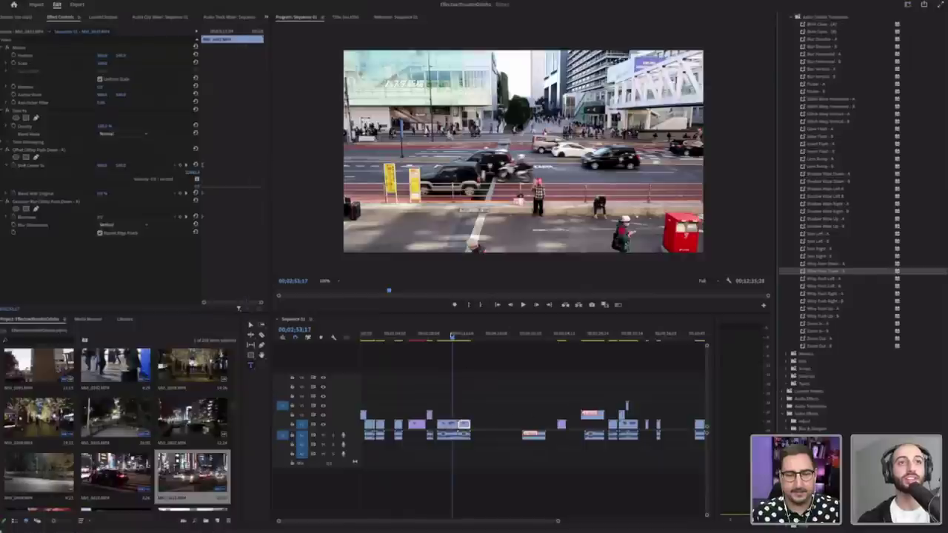
{"action": "left_click", "coordinate": [457, 337]}
{"action": "key", "text": "space"}
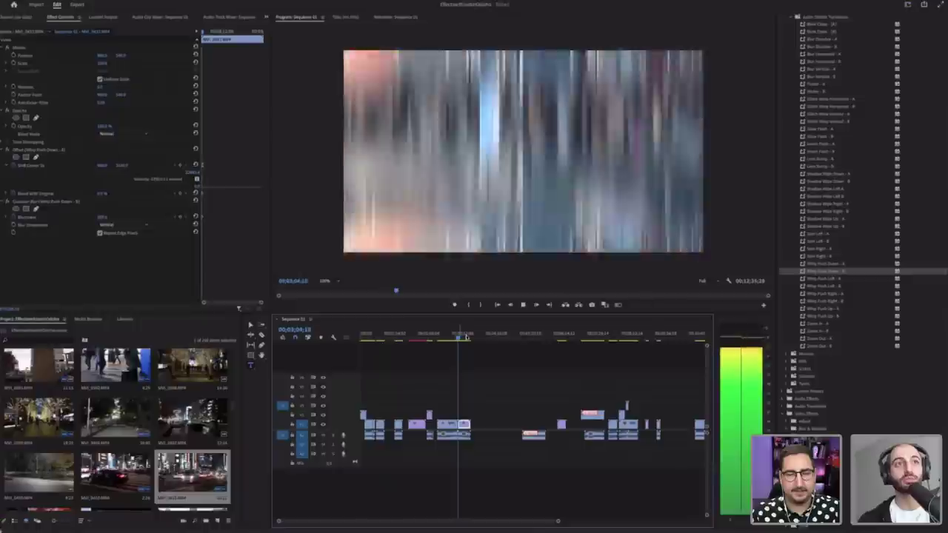
{"action": "key", "text": "space"}
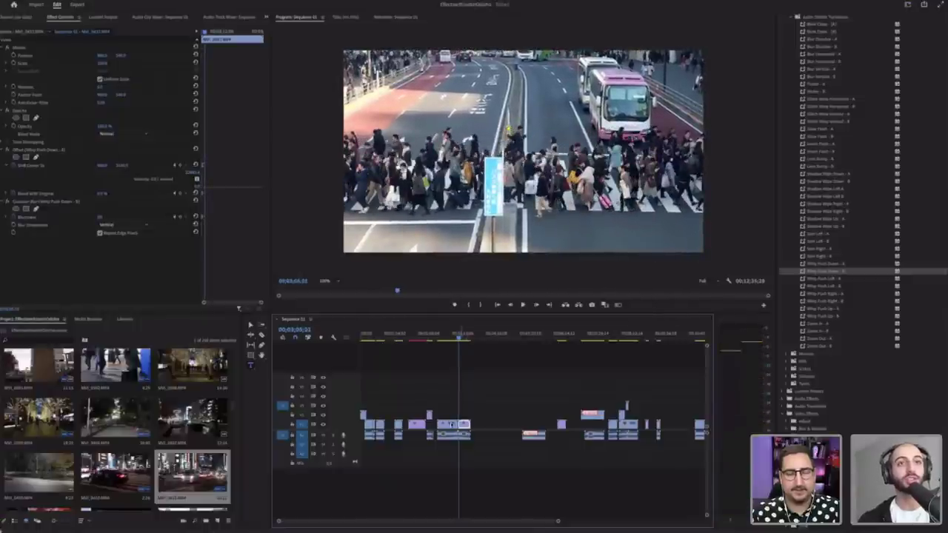
{"action": "key", "text": "super+z"}
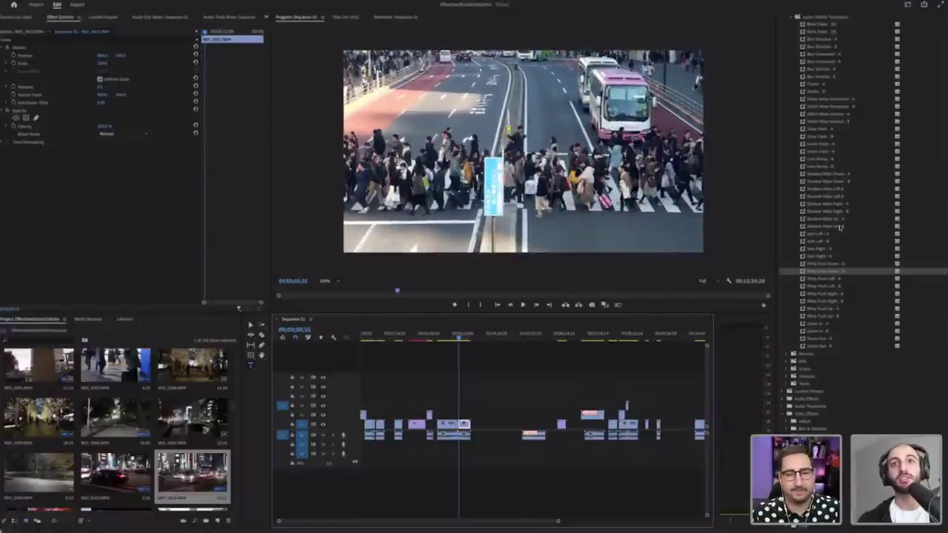
Step: Try the Spin Left - A and B presets across the same cut and preview the transition
{"action": "left_click", "coordinate": [823, 234]}
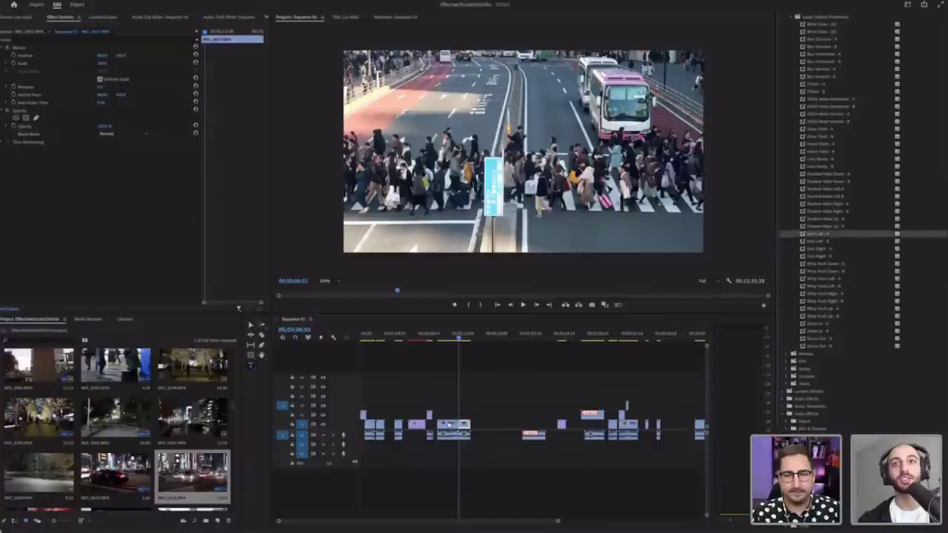
{"action": "left_click_drag", "start_coordinate": [818, 234], "coordinate": [449, 424]}
{"action": "left_click", "coordinate": [818, 241]}
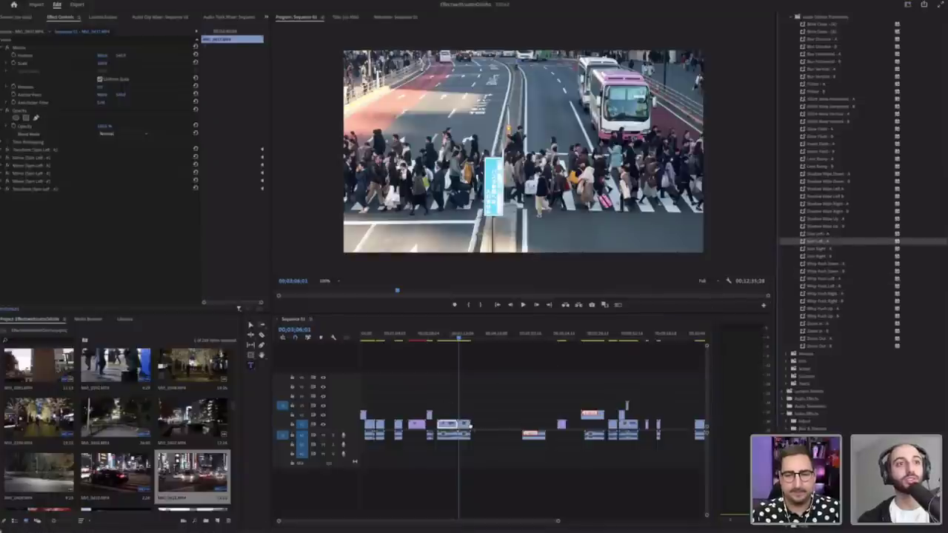
{"action": "left_click", "coordinate": [456, 337]}
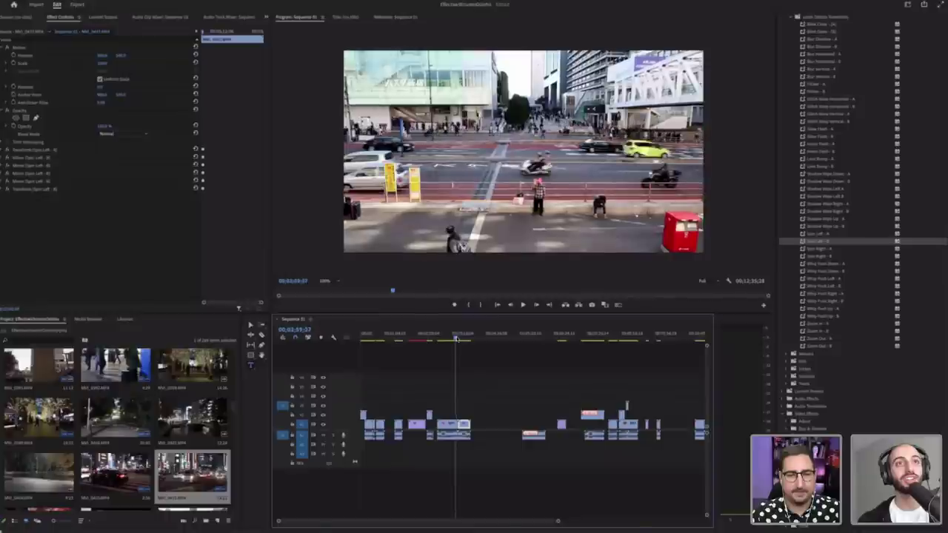
{"action": "key", "text": "space"}
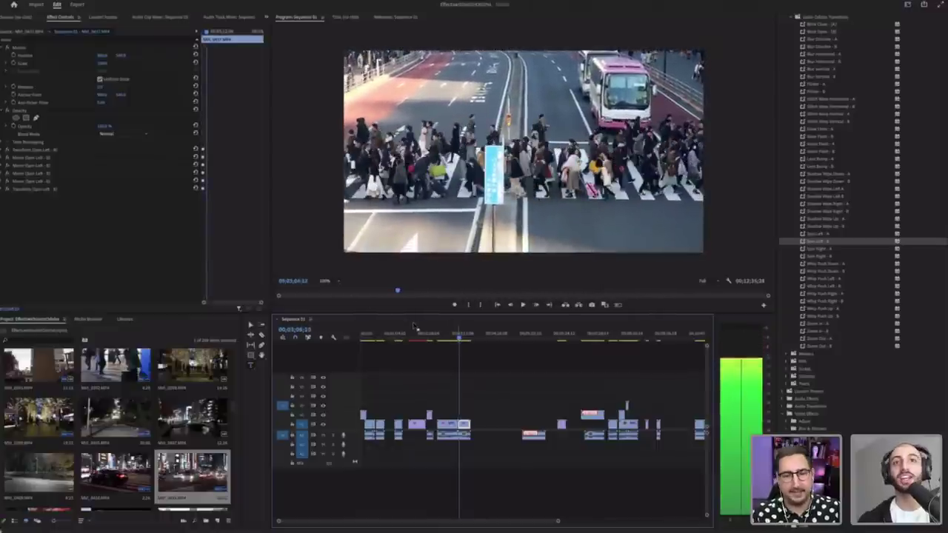
{"action": "key", "text": "space"}
{"action": "key", "text": "ctrl+z"}
Step: Try the Zoom In - A and B presets across the cut with a preview, and test the Invert Flash - A preset
{"action": "left_click_drag", "start_coordinate": [815, 324], "coordinate": [466, 425]}
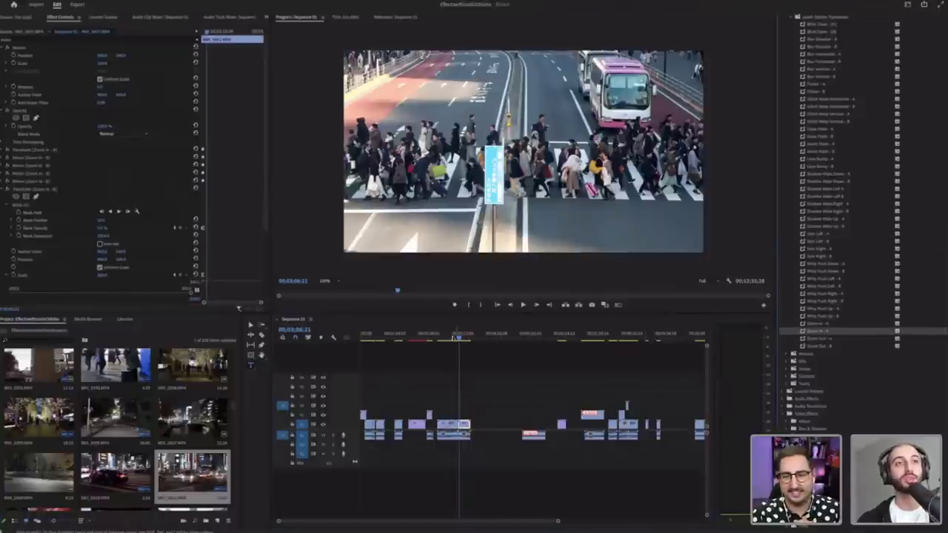
{"action": "left_click_drag", "start_coordinate": [457, 338], "coordinate": [455, 338]}
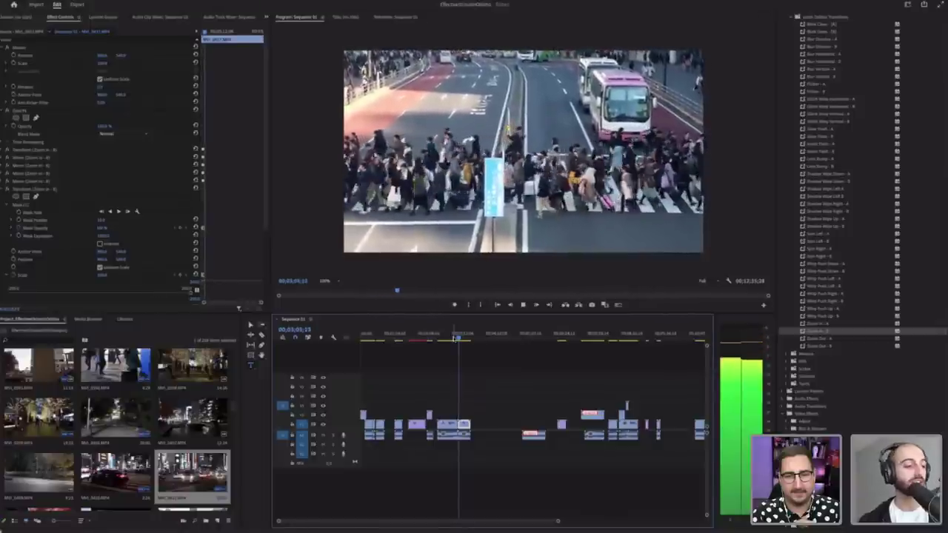
{"action": "key", "text": "space"}
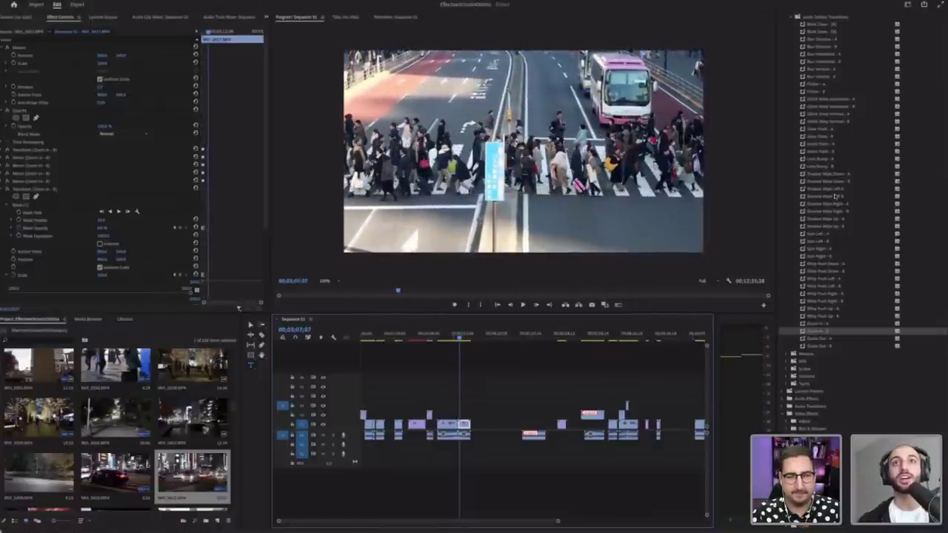
{"action": "key", "text": "ctrl+z"}
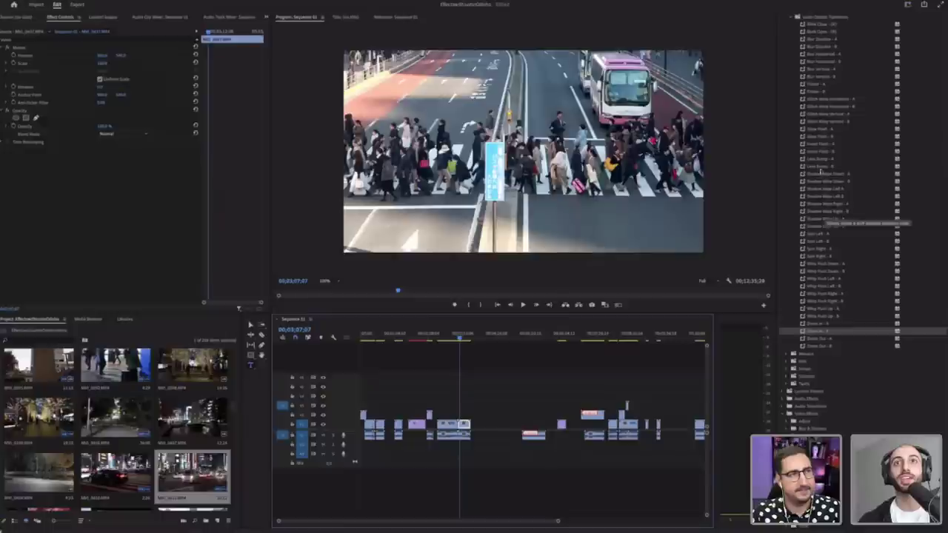
{"action": "double_click", "coordinate": [818, 143]}
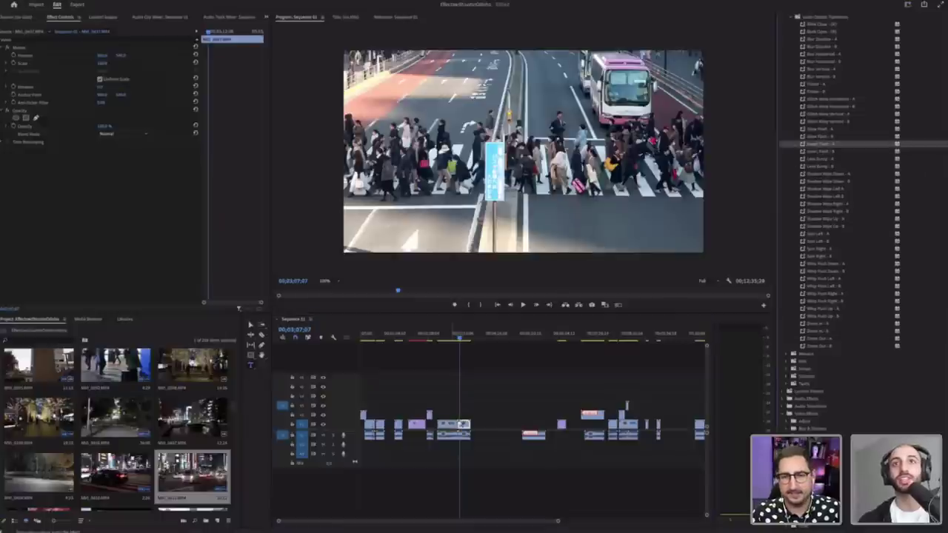
{"action": "key", "text": "ctrl+z"}
Step: Apply Blur Horizontal - A to the street traffic clip and Blur Horizontal - B to the crosswalk clip, and preview the transition
{"action": "scroll", "coordinate": [818, 141], "scroll_direction": "up", "scroll_amount": 3}
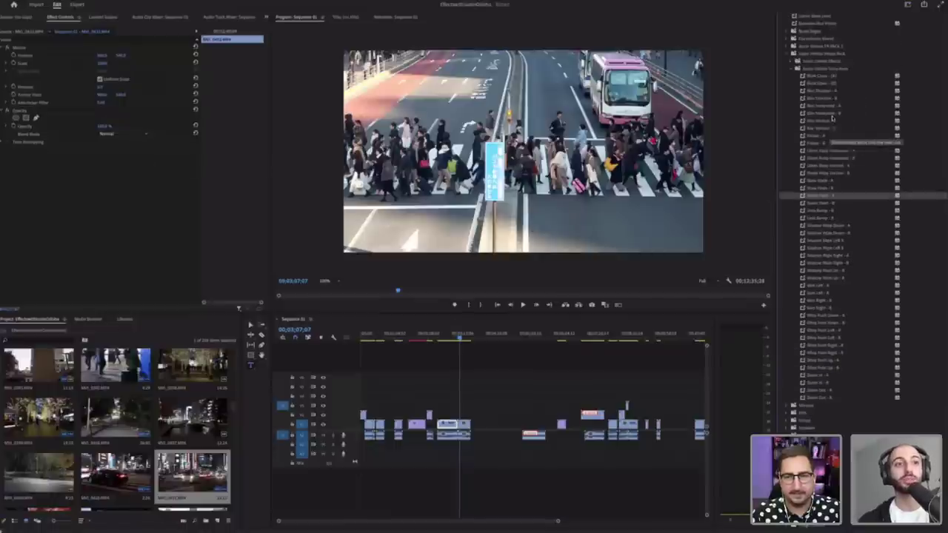
{"action": "double_click", "coordinate": [836, 107]}
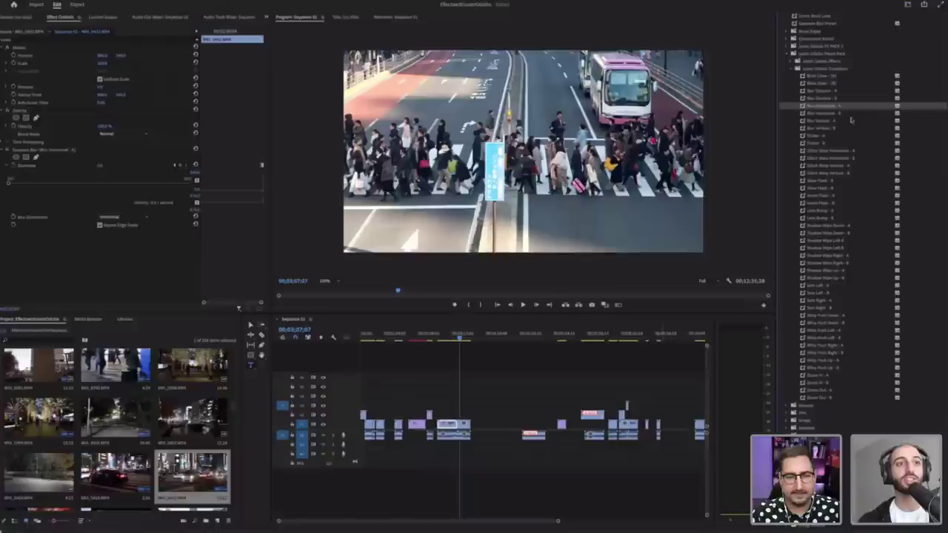
{"action": "left_click_drag", "start_coordinate": [849, 114], "coordinate": [464, 424]}
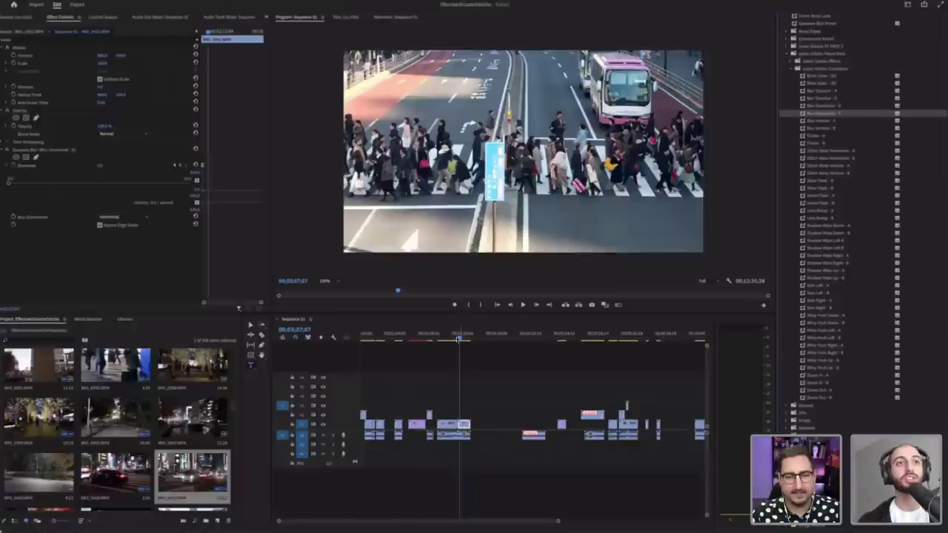
{"action": "left_click", "coordinate": [454, 338]}
{"action": "key", "text": "space"}
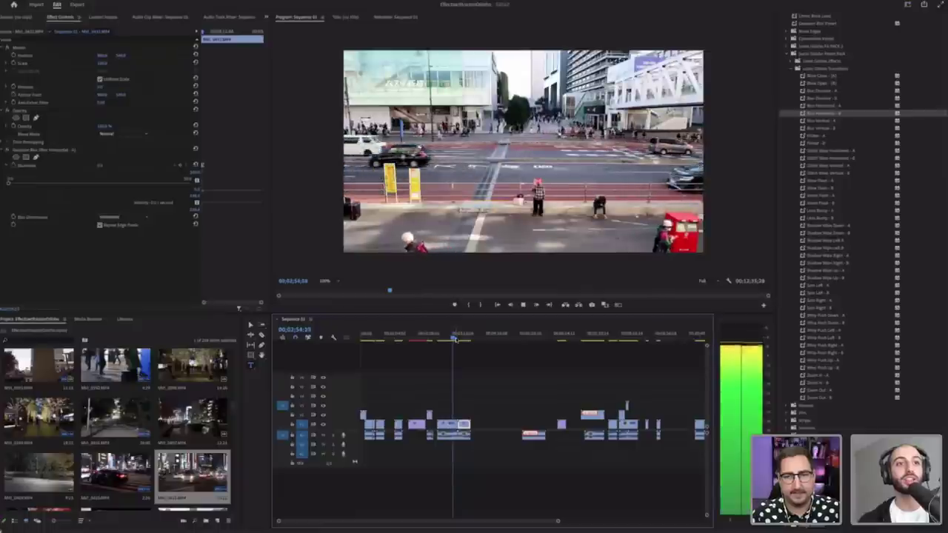
{"action": "key", "text": "space"}
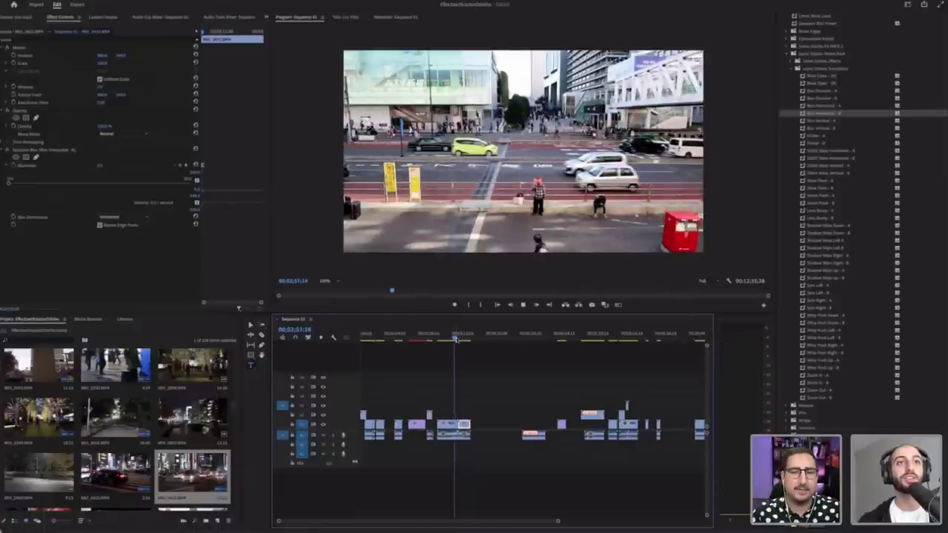
{"action": "key", "text": "space"}
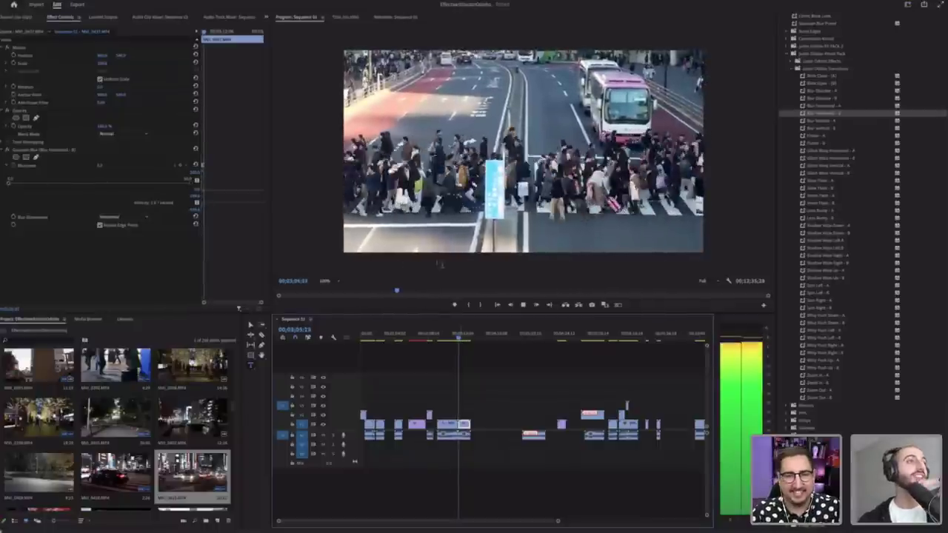
{"action": "key", "text": "space"}
Step: Expand the FX Pack 2 presets and remove the Gaussian Blur effect from the crosswalk clip
{"action": "left_click_drag", "start_coordinate": [261, 305], "coordinate": [242, 304]}
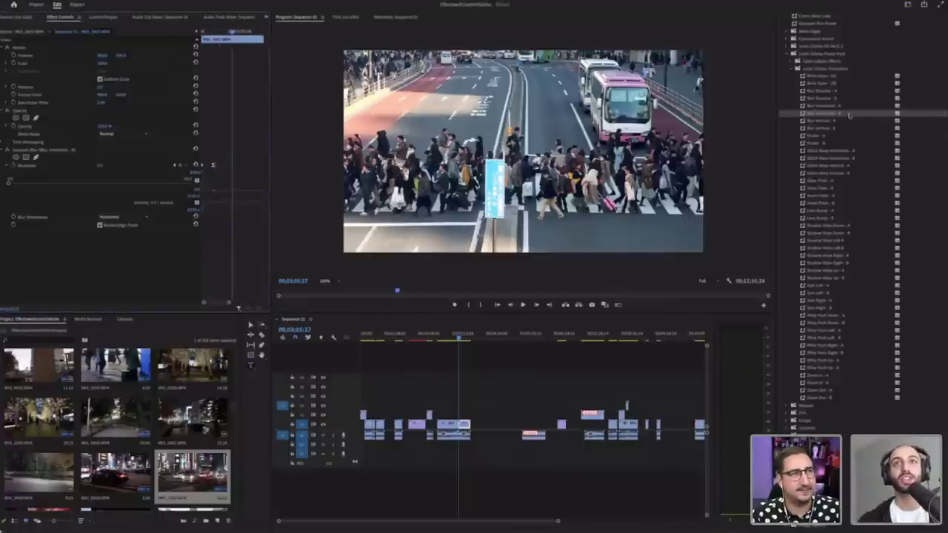
{"action": "scroll", "coordinate": [849, 116], "scroll_direction": "up", "scroll_amount": 2}
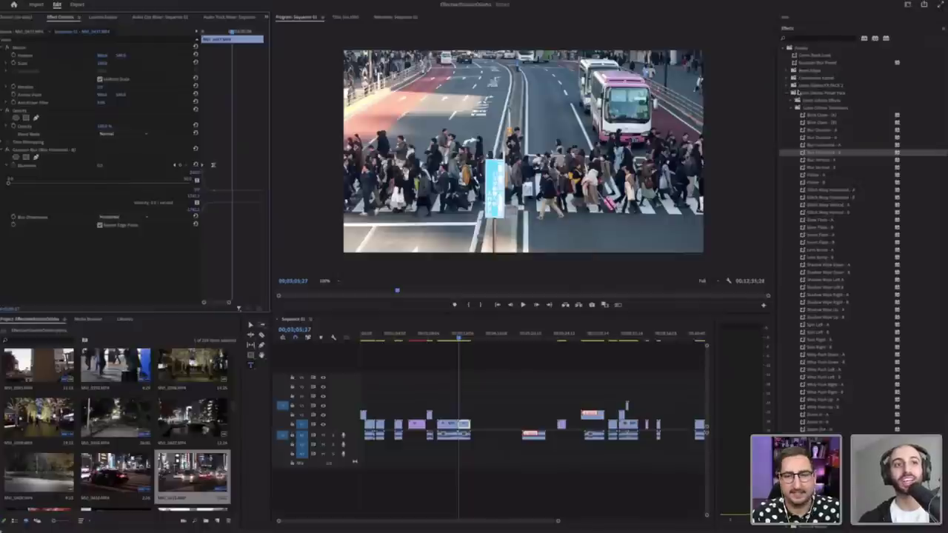
{"action": "left_click", "coordinate": [798, 92]}
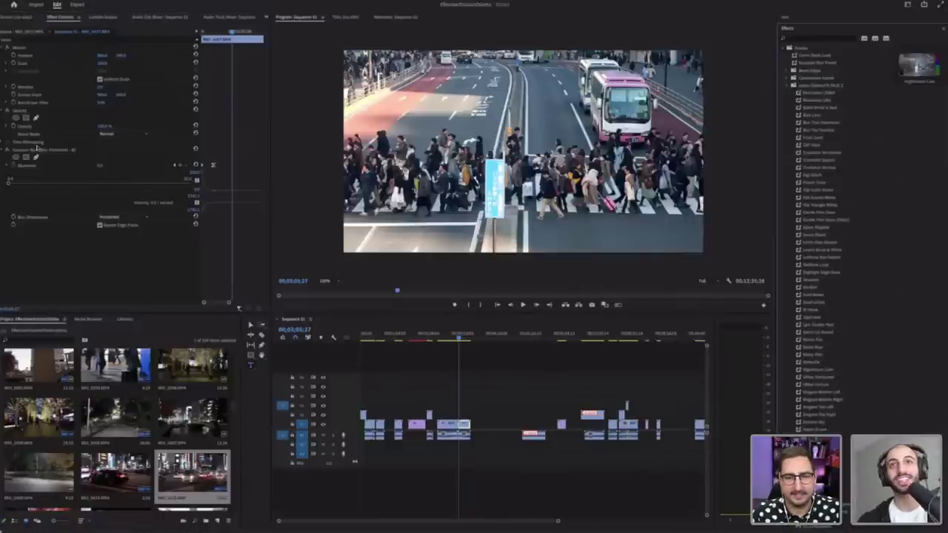
{"action": "left_click", "coordinate": [49, 150]}
{"action": "key", "text": "Delete"}
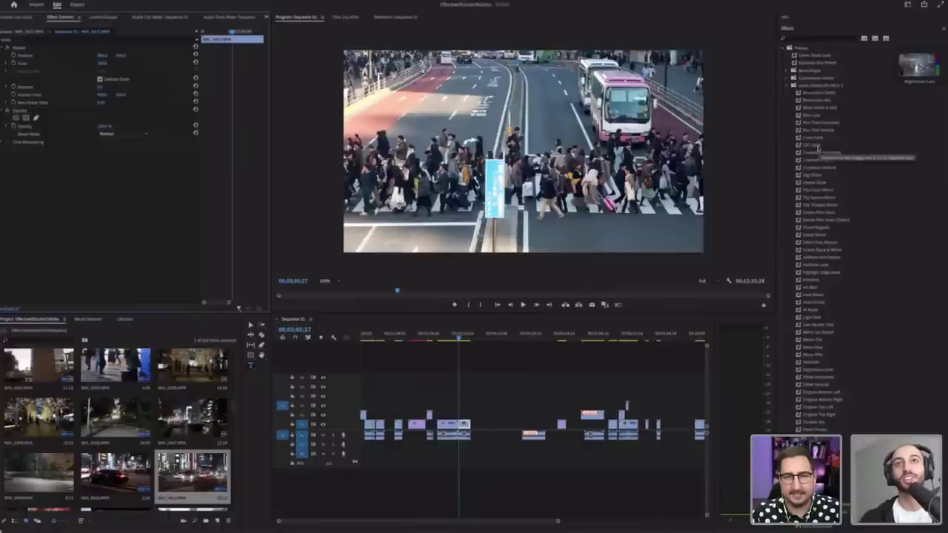
Step: Apply the CRT Style preset to the crosswalk clip and play the clip back
{"action": "left_click", "coordinate": [819, 146]}
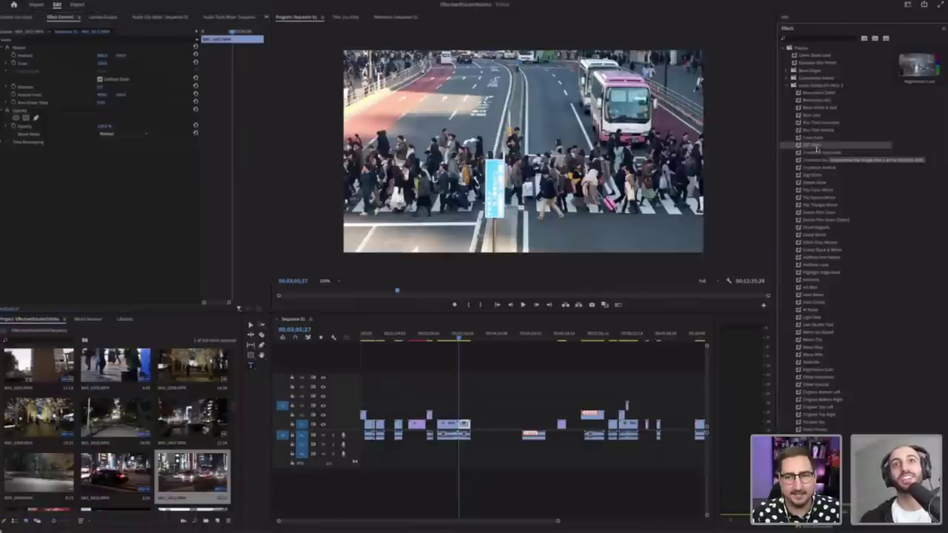
{"action": "left_click_drag", "start_coordinate": [676, 227], "coordinate": [462, 425]}
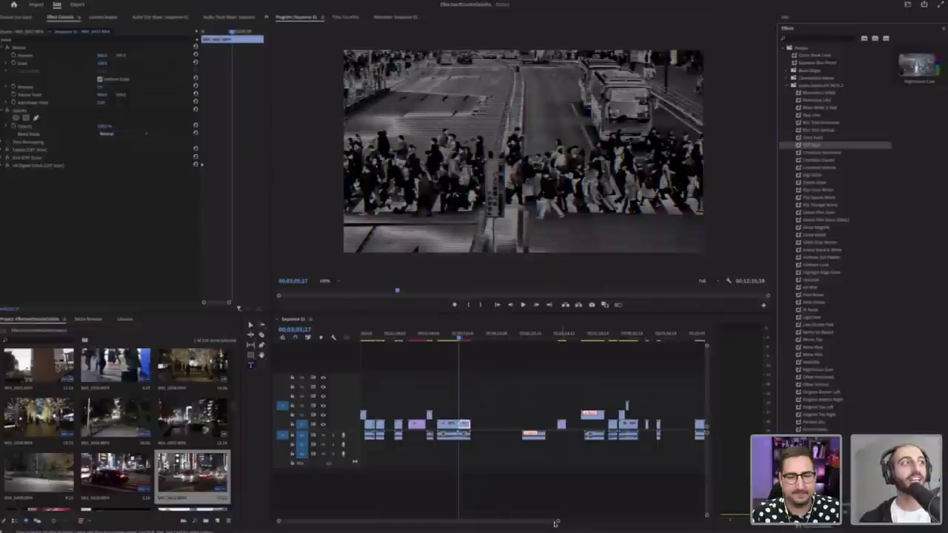
{"action": "left_click_drag", "start_coordinate": [556, 523], "coordinate": [497, 516]}
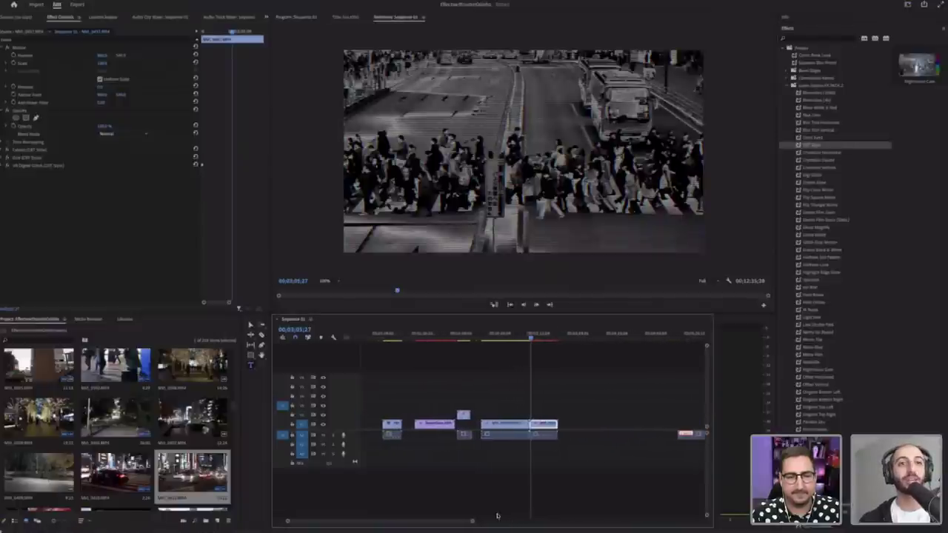
{"action": "left_click", "coordinate": [535, 338]}
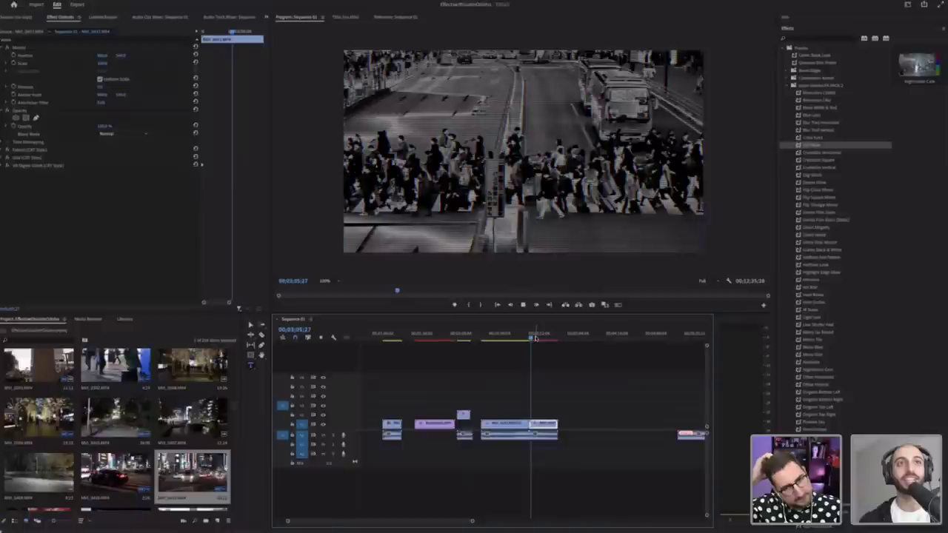
{"action": "key", "text": "space"}
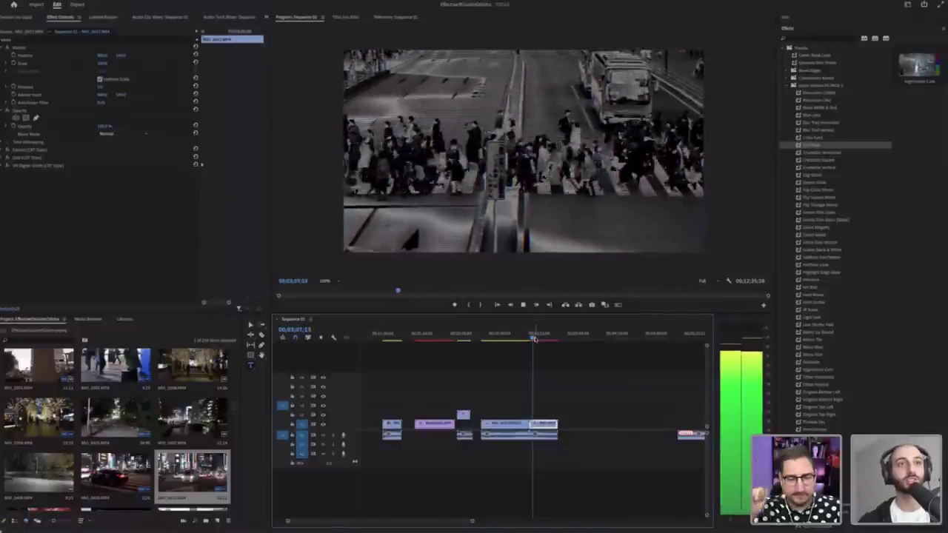
{"action": "key", "text": "space"}
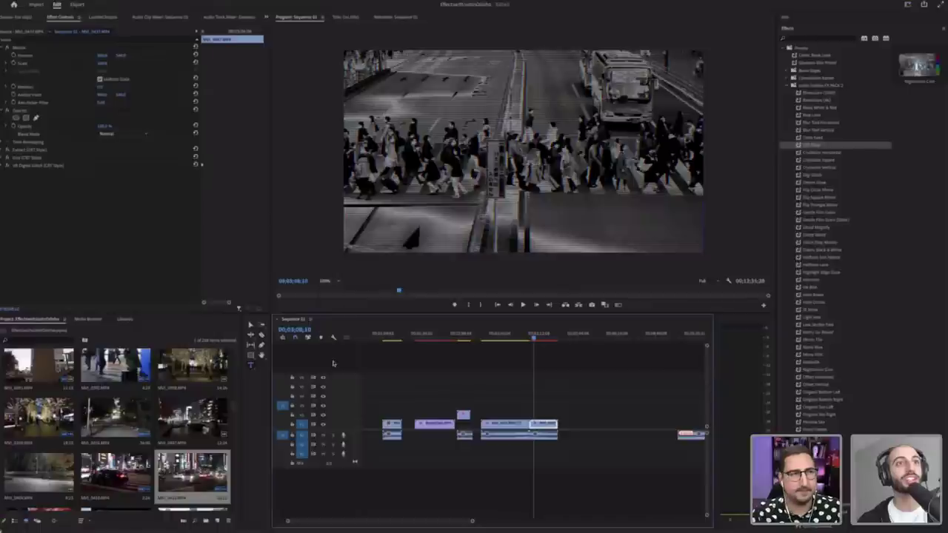
Step: Magnify the sequence preview to 400% and examine the CRT pixel pattern across different areas of the frame
{"action": "left_click", "coordinate": [326, 280]}
{"action": "left_click", "coordinate": [331, 358]}
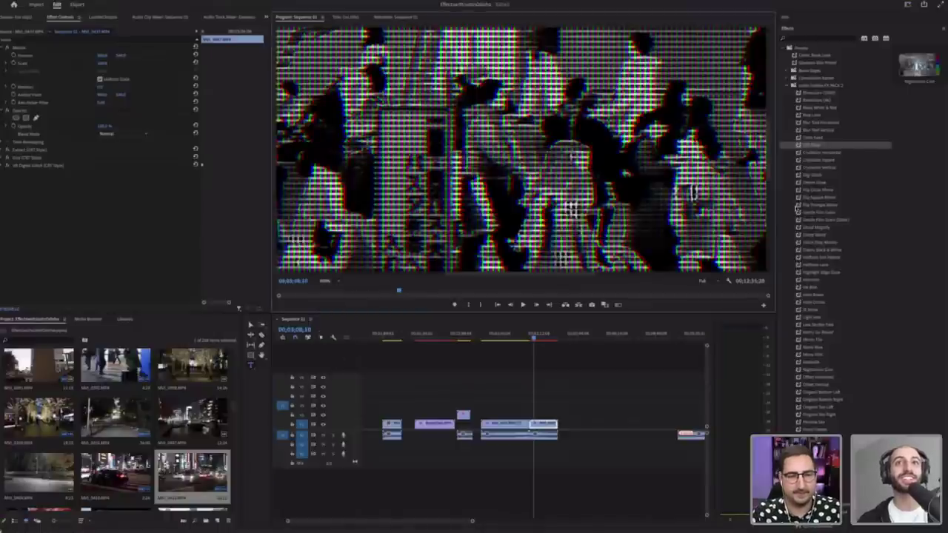
{"action": "scroll", "coordinate": [770, 180], "scroll_direction": "down", "scroll_amount": 5}
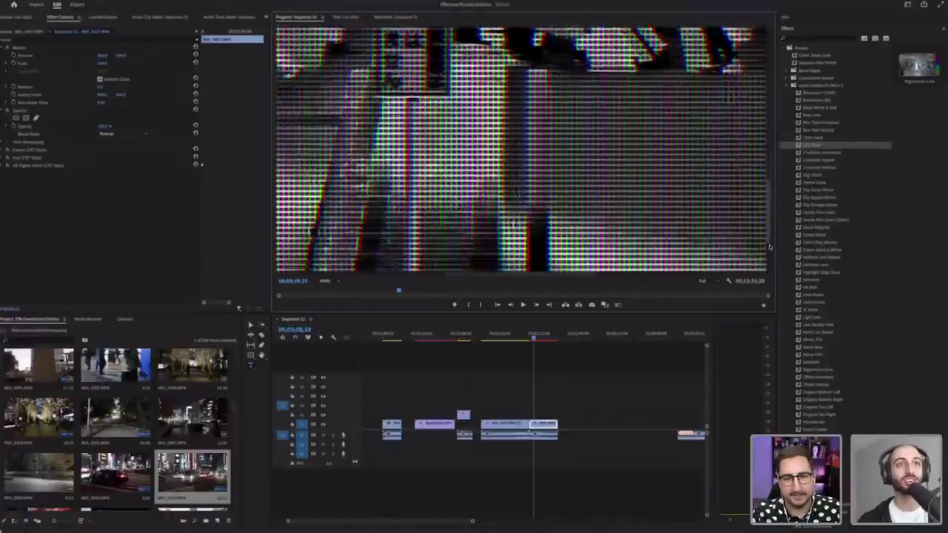
{"action": "left_click_drag", "start_coordinate": [771, 173], "coordinate": [770, 110]}
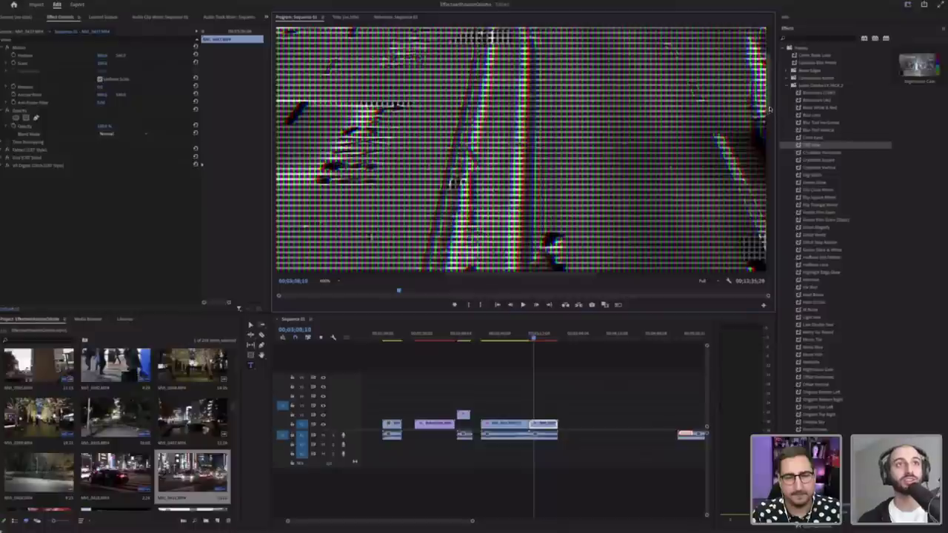
{"action": "mouse_move", "coordinate": [770, 111]}
{"action": "left_mouse_down"}
{"action": "mouse_move", "coordinate": [768, 100]}
{"action": "mouse_move", "coordinate": [768, 109]}
{"action": "left_mouse_up"}
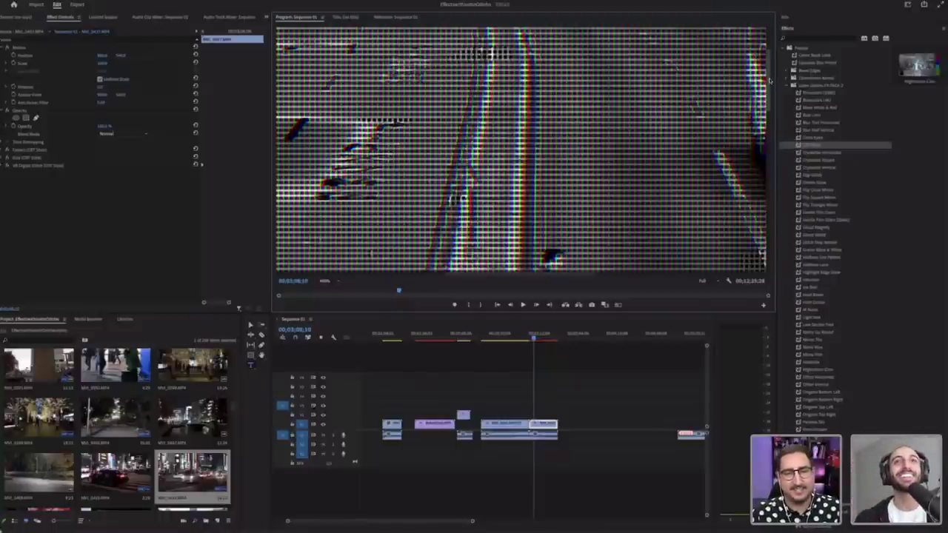
{"action": "left_click_drag", "start_coordinate": [768, 104], "coordinate": [766, 158]}
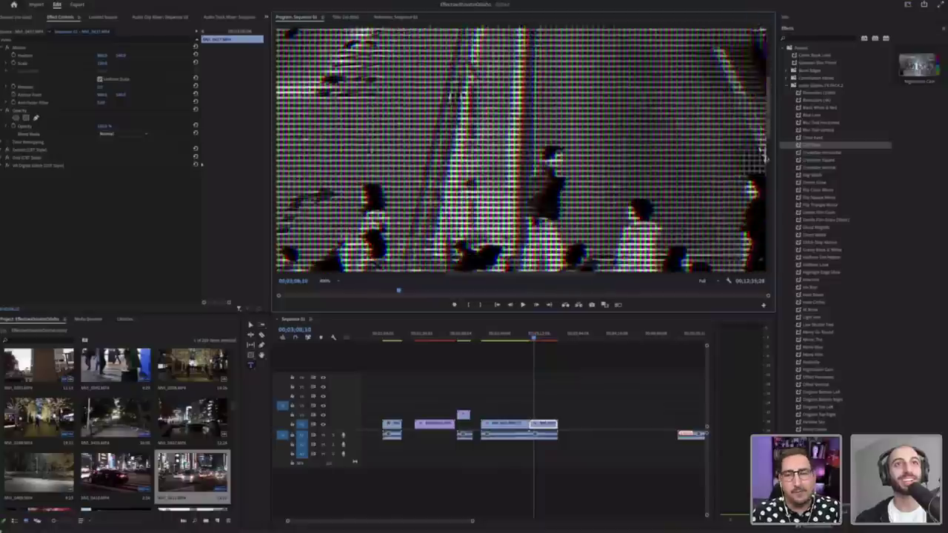